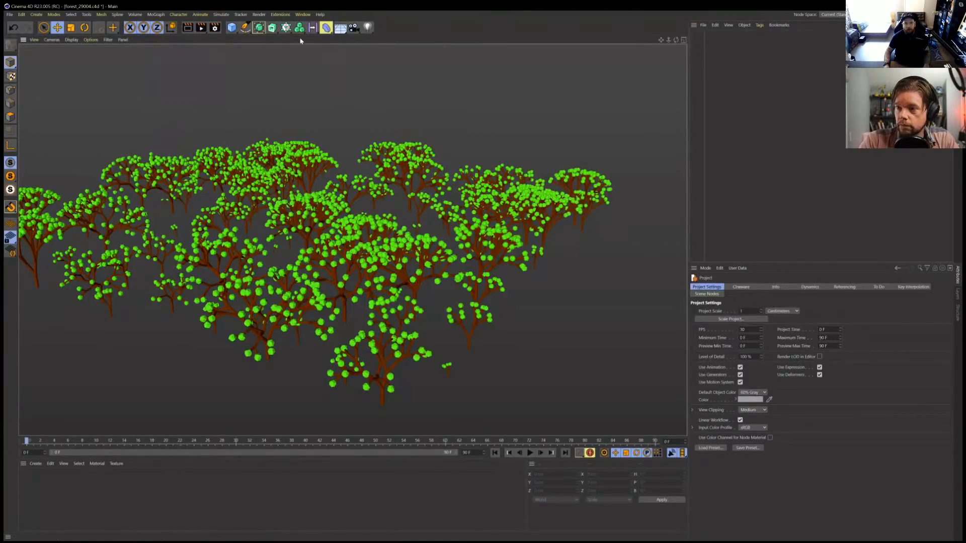
Step: Open the Scene Node Editor and select the Forest operator group to show its inputs
{"action": "left_click", "coordinate": [301, 15]}
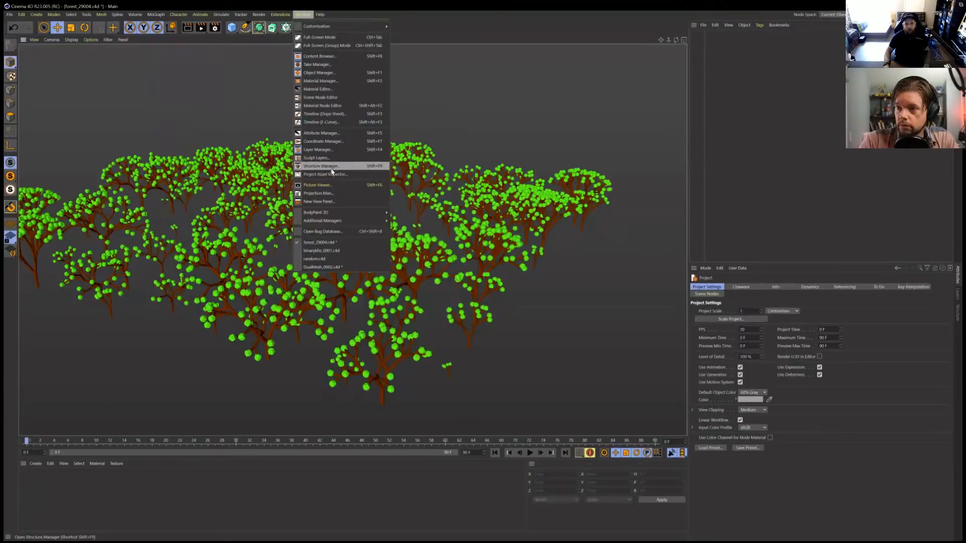
{"action": "left_click", "coordinate": [327, 96]}
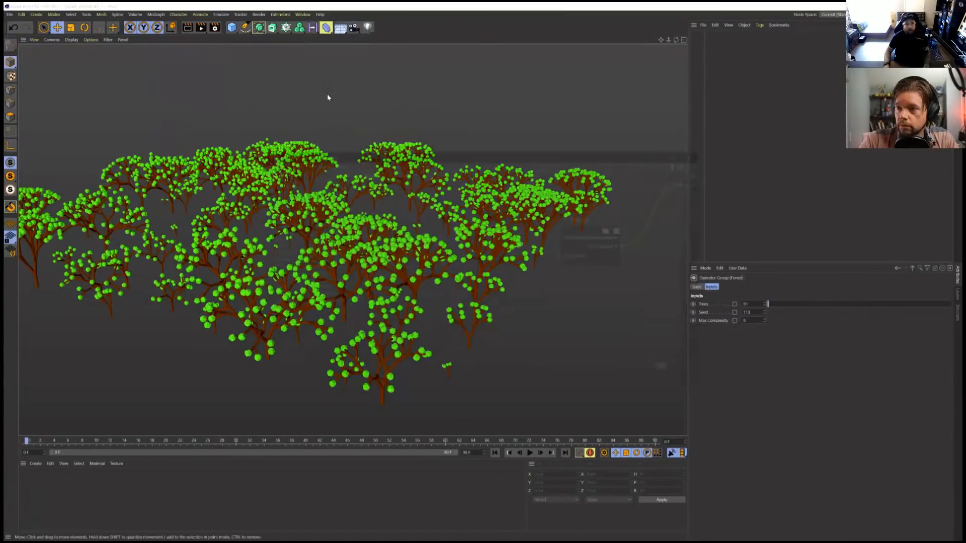
{"action": "left_click_drag", "start_coordinate": [392, 140], "coordinate": [380, 151]}
{"action": "left_click", "coordinate": [303, 14]}
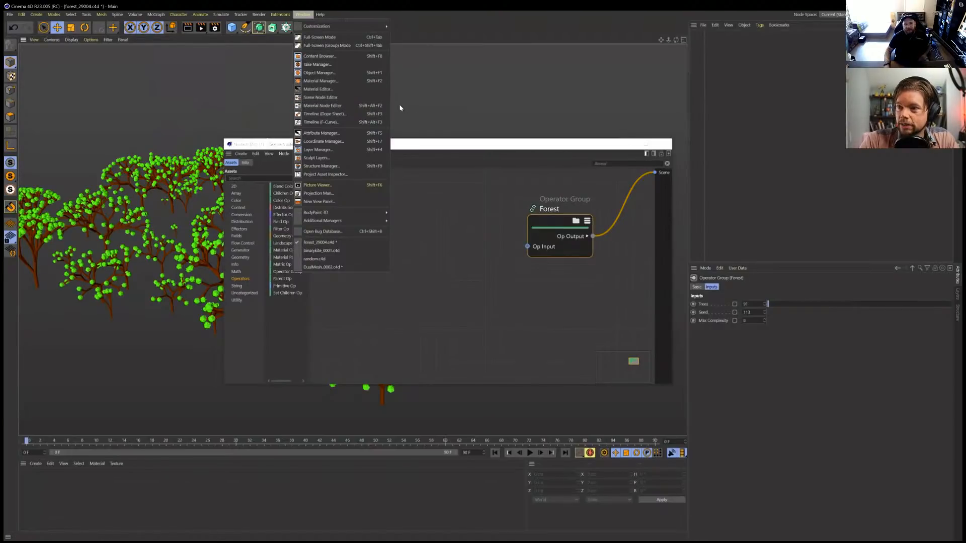
{"action": "left_click", "coordinate": [460, 152]}
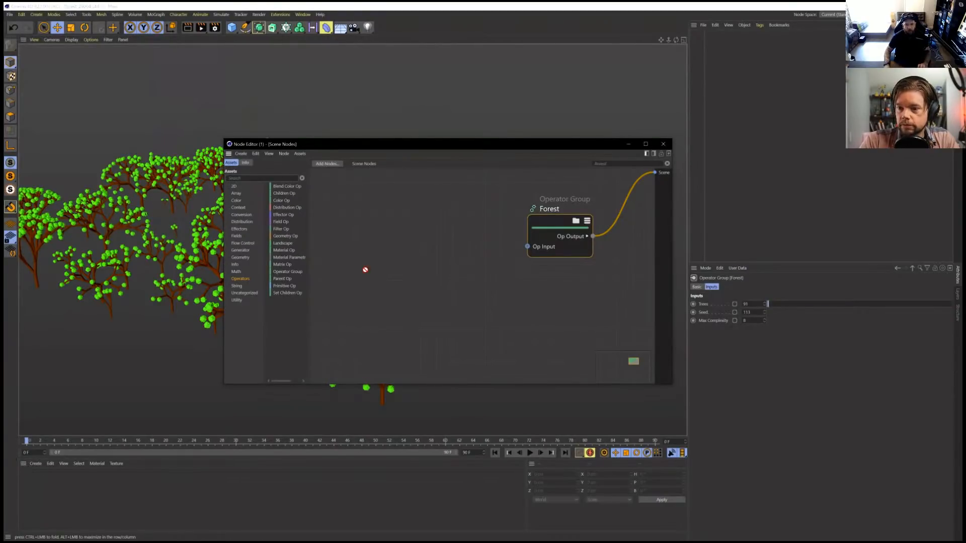
{"action": "left_click_drag", "start_coordinate": [532, 145], "coordinate": [369, 156]}
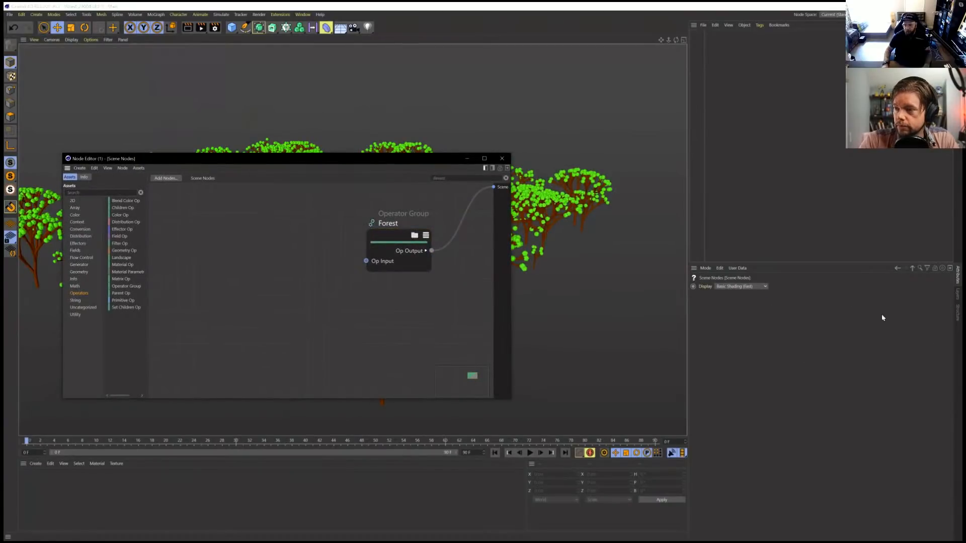
{"action": "left_click_drag", "start_coordinate": [327, 196], "coordinate": [394, 321]}
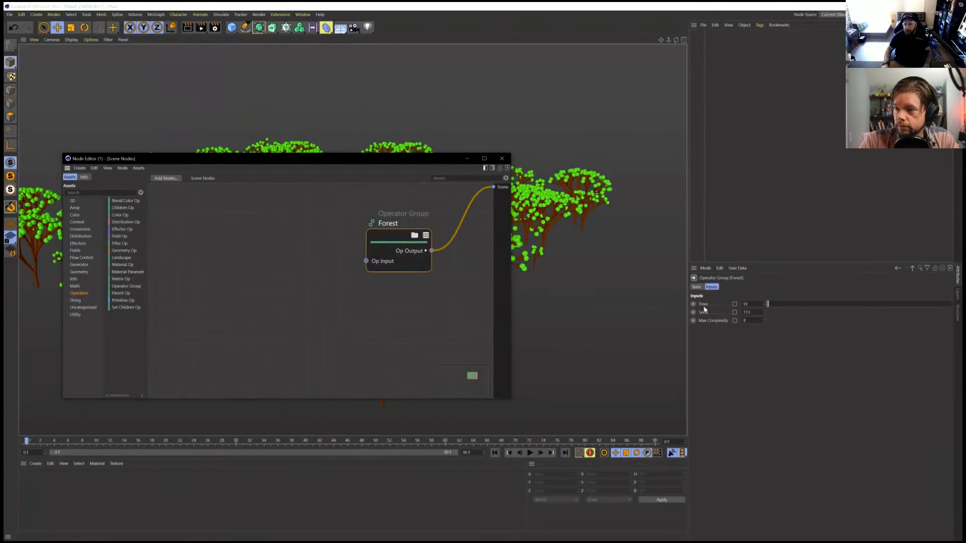
{"action": "left_click_drag", "start_coordinate": [129, 158], "coordinate": [238, 149]}
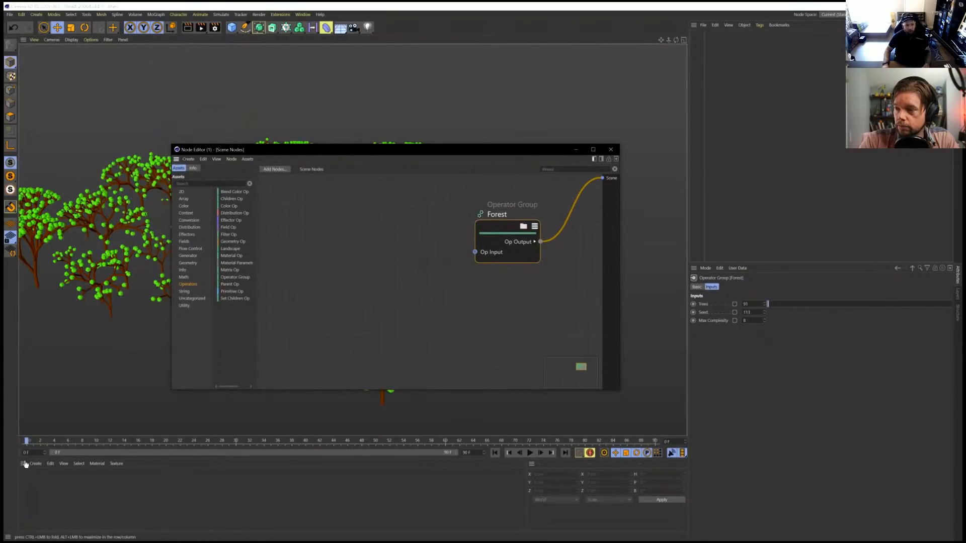
Step: Dock the node editor beside the material manager below the viewport, and enlarge its height and width
{"action": "left_click_drag", "start_coordinate": [25, 462], "coordinate": [23, 464]}
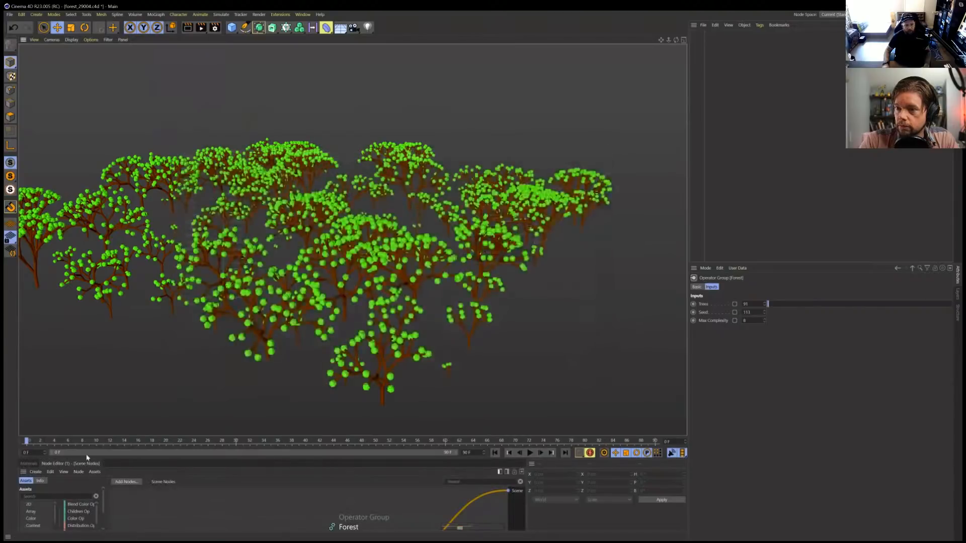
{"action": "left_click_drag", "start_coordinate": [161, 435], "coordinate": [165, 262]}
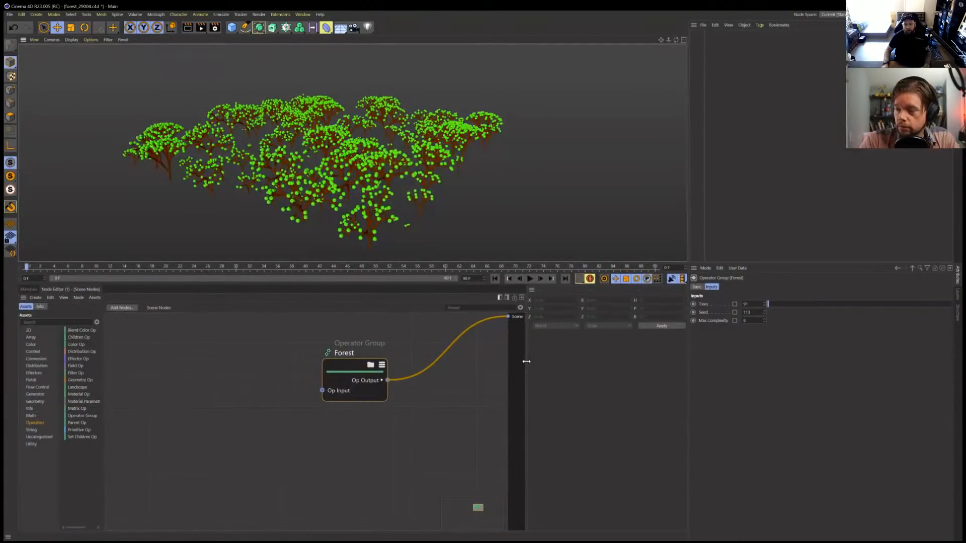
{"action": "left_click_drag", "start_coordinate": [526, 361], "coordinate": [574, 358]}
{"action": "left_click", "coordinate": [468, 226]}
Step: Save the current interface arrangement as a layout named nodes_c4d
{"action": "left_click", "coordinate": [302, 14]}
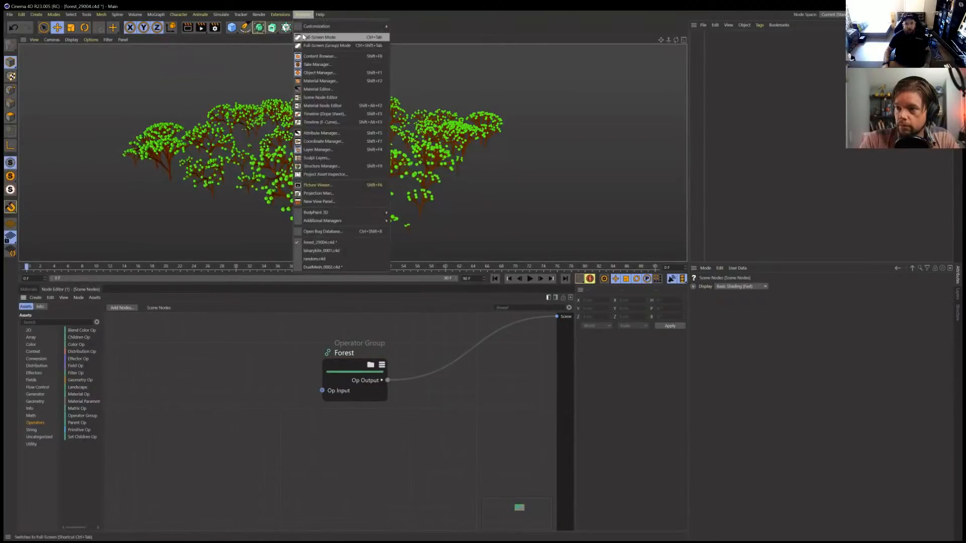
{"action": "mouse_move", "coordinate": [352, 25]}
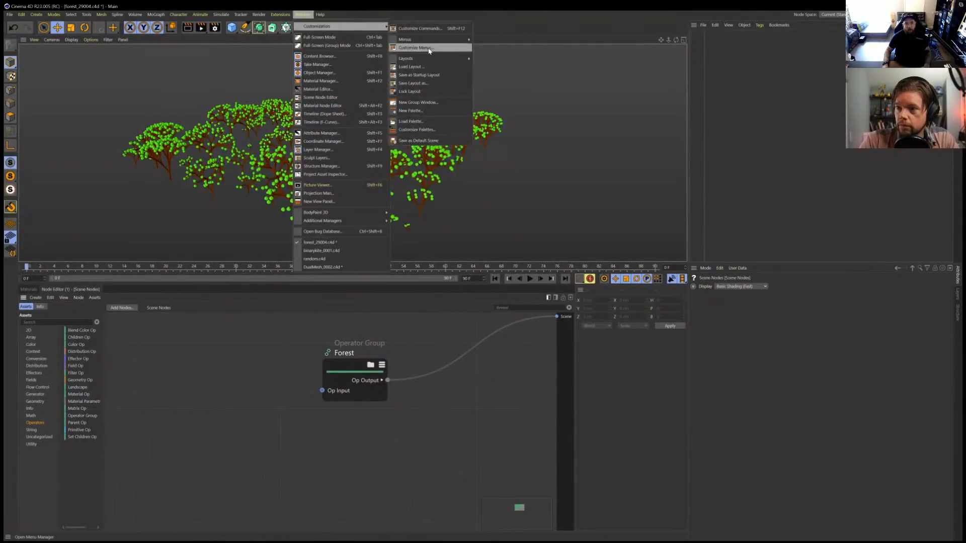
{"action": "left_click", "coordinate": [443, 86]}
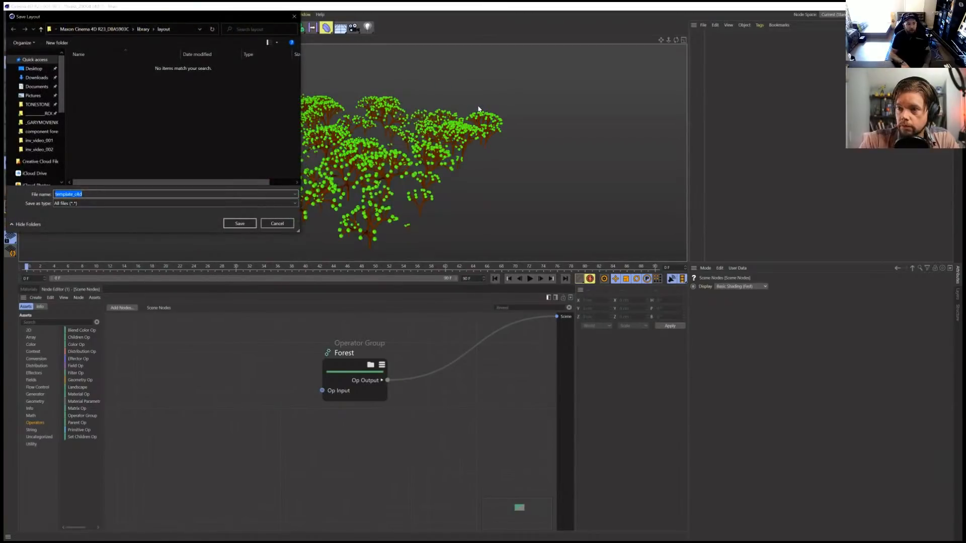
{"action": "key", "text": "Right"}
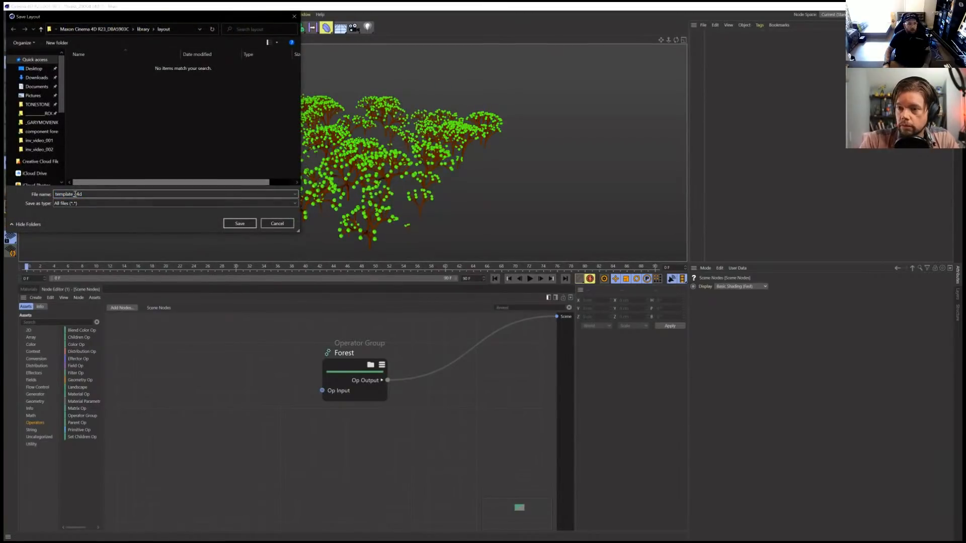
{"action": "left_click_drag", "start_coordinate": [75, 194], "coordinate": [15, 199]}
{"action": "type", "text": "nodes"}
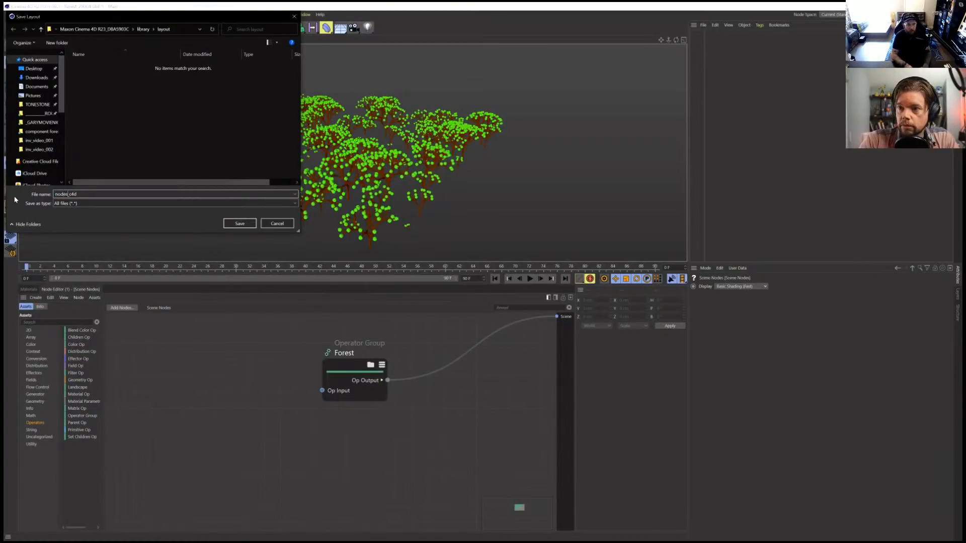
{"action": "key", "text": "Return"}
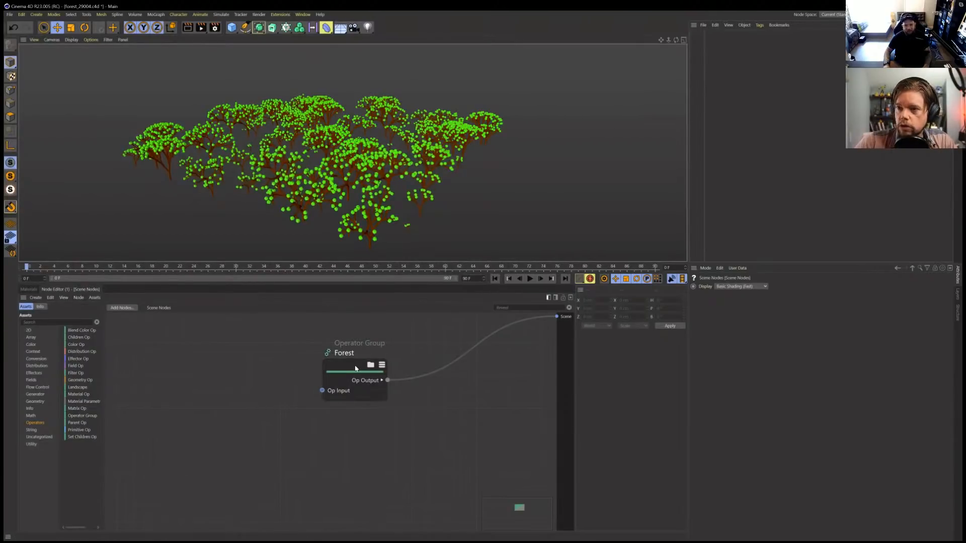
Step: Select the Forest operator group and switch the interface to the built-in Nodes layout
{"action": "left_click", "coordinate": [349, 367]}
{"action": "left_click", "coordinate": [302, 14]}
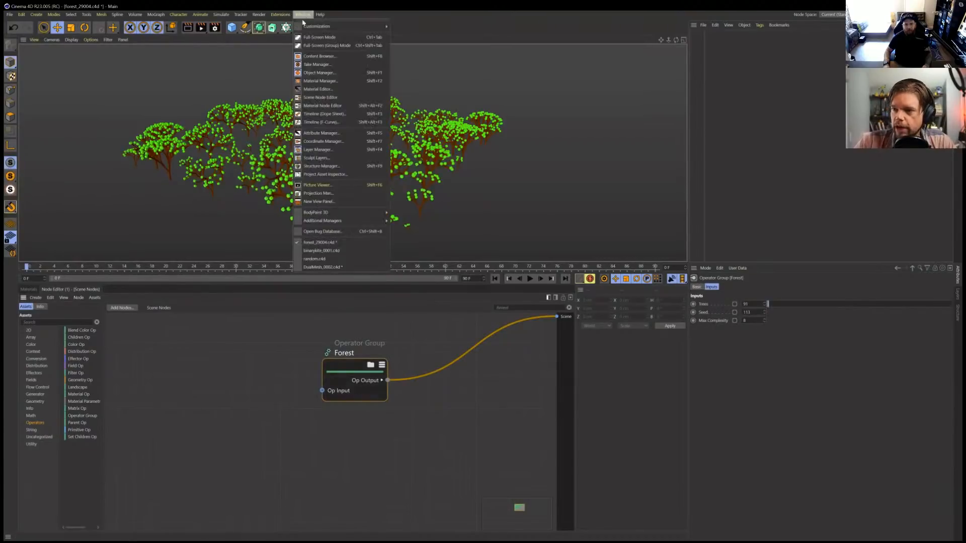
{"action": "mouse_move", "coordinate": [309, 28]}
{"action": "mouse_move", "coordinate": [431, 60]}
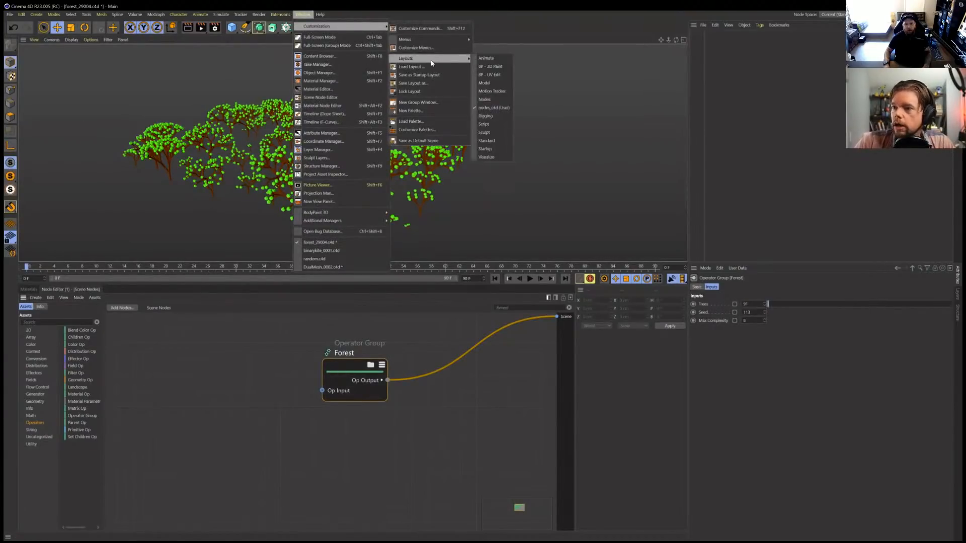
{"action": "left_click", "coordinate": [507, 100]}
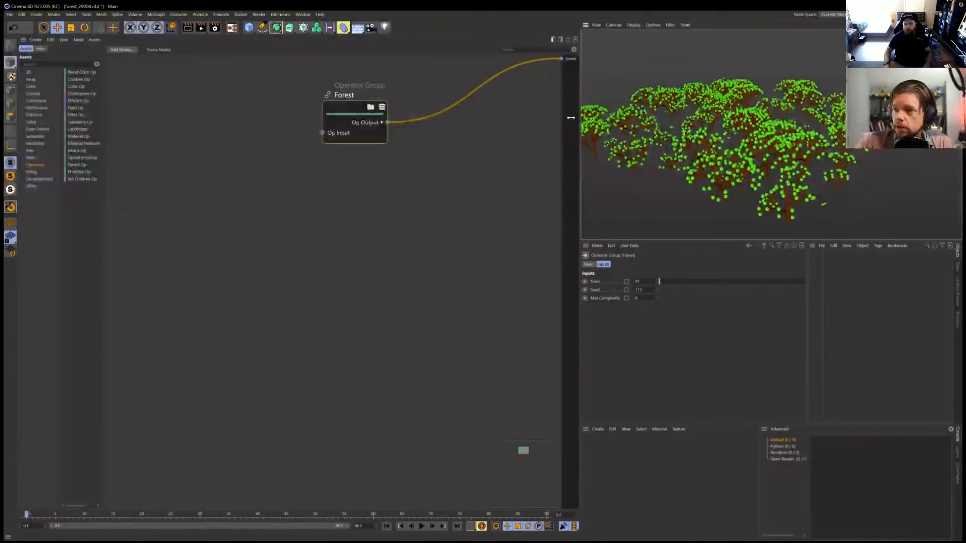
Step: Narrow the node editor, enlarge the material and object manager areas, and move the Forest node away from the Scene port
{"action": "left_click_drag", "start_coordinate": [571, 118], "coordinate": [472, 126]}
{"action": "middle_click_drag", "start_coordinate": [436, 135], "coordinate": [377, 206]}
{"action": "left_click_drag", "start_coordinate": [279, 171], "coordinate": [303, 99]}
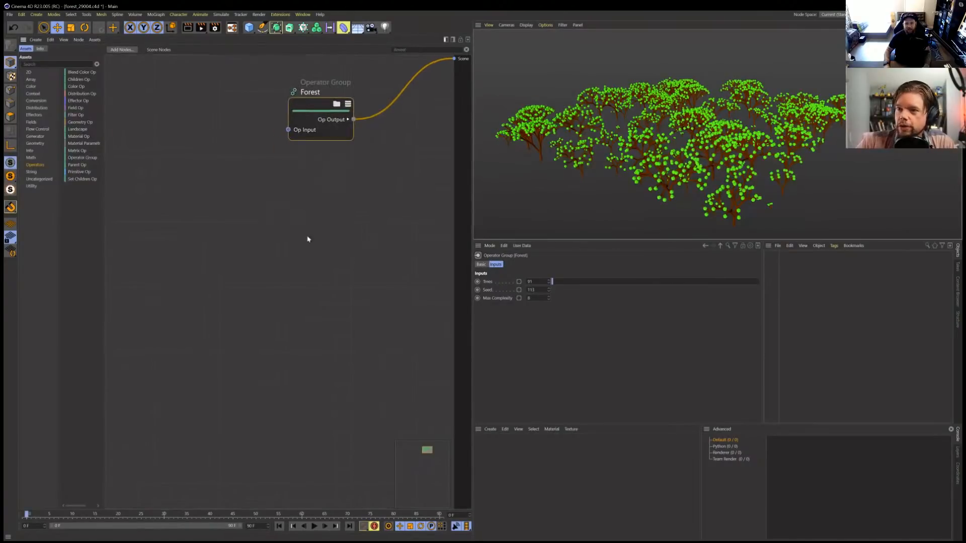
{"action": "left_click", "coordinate": [306, 332]}
{"action": "left_click_drag", "start_coordinate": [238, 97], "coordinate": [358, 195]}
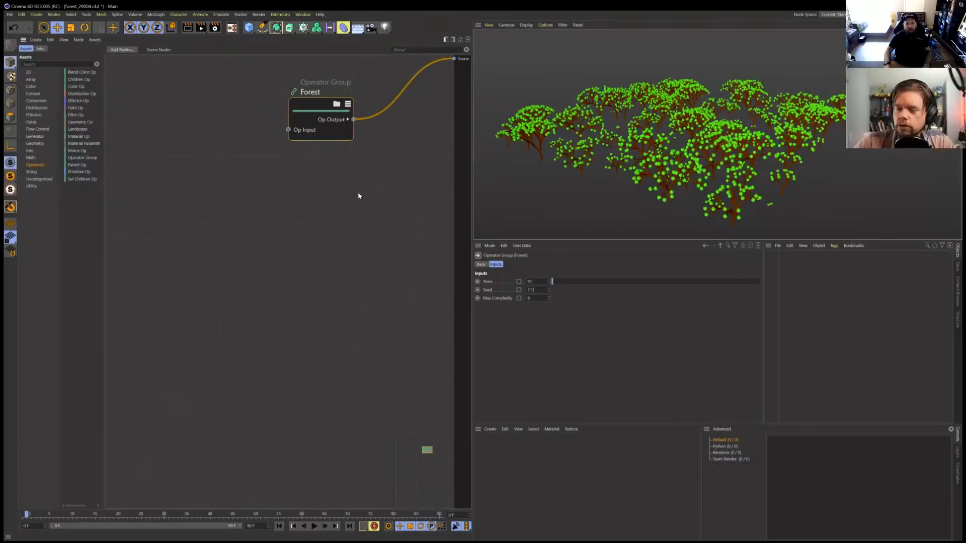
{"action": "left_click_drag", "start_coordinate": [472, 197], "coordinate": [405, 196]}
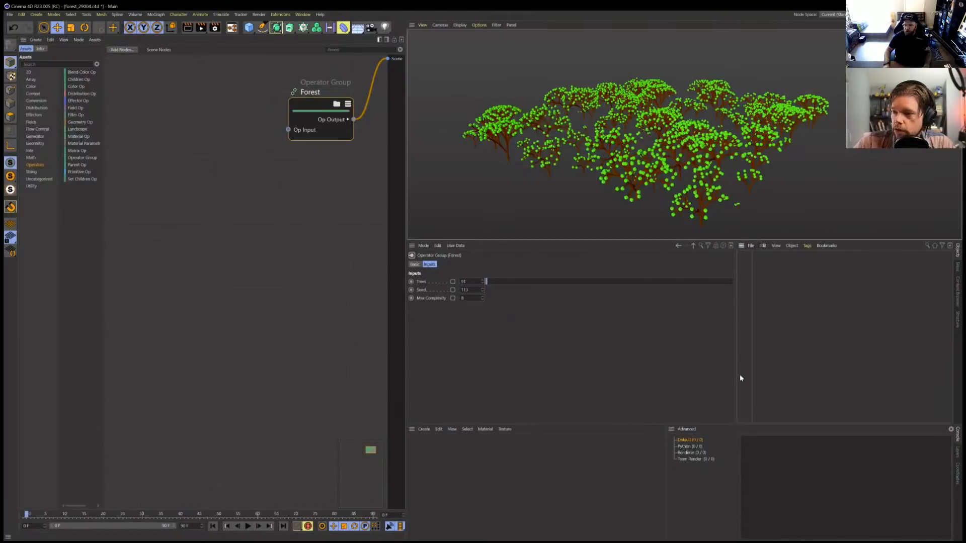
{"action": "left_click_drag", "start_coordinate": [536, 426], "coordinate": [517, 368]}
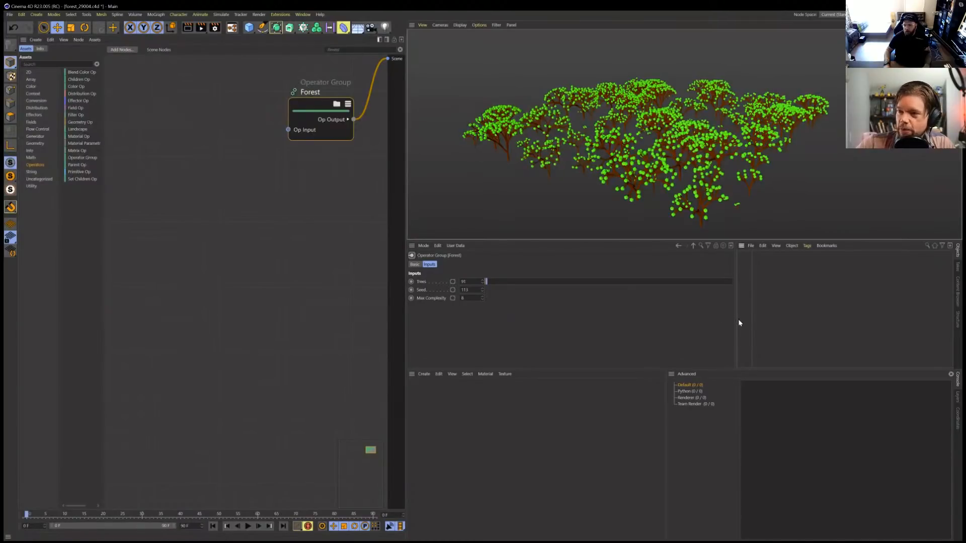
{"action": "left_click_drag", "start_coordinate": [735, 320], "coordinate": [665, 319]}
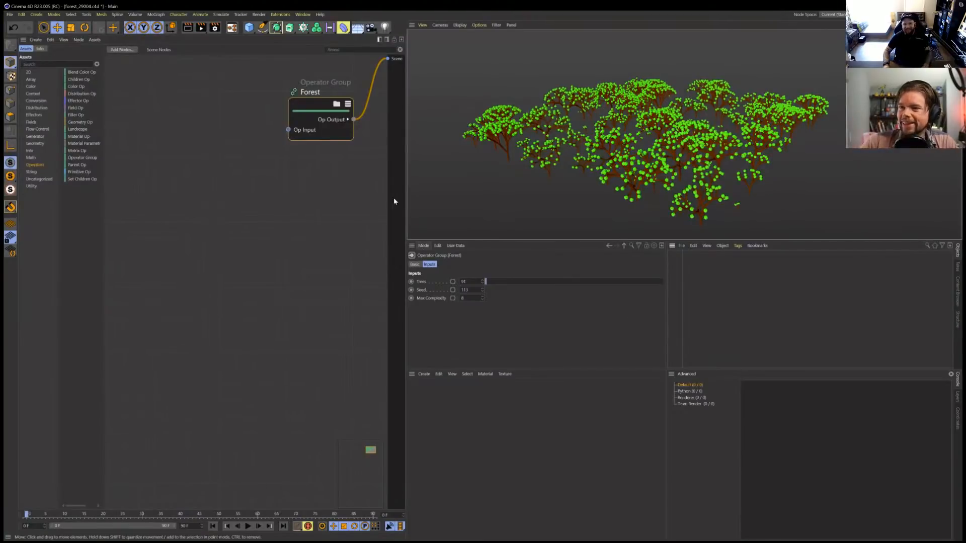
{"action": "left_click_drag", "start_coordinate": [310, 112], "coordinate": [240, 153]}
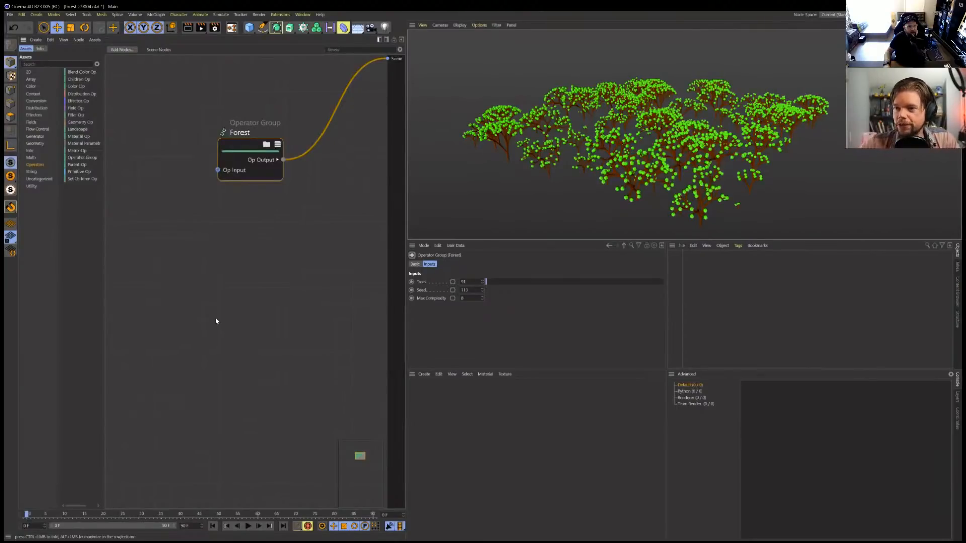
Step: Bring up the node search list over the empty graph area and dismiss it without adding a node
{"action": "left_click", "coordinate": [222, 226]}
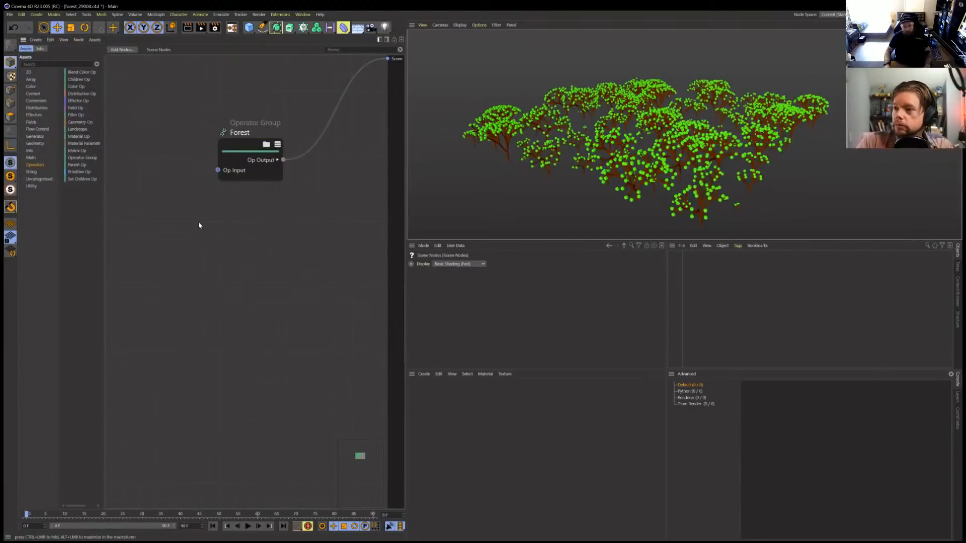
{"action": "key", "text": "c"}
{"action": "left_click", "coordinate": [285, 241]}
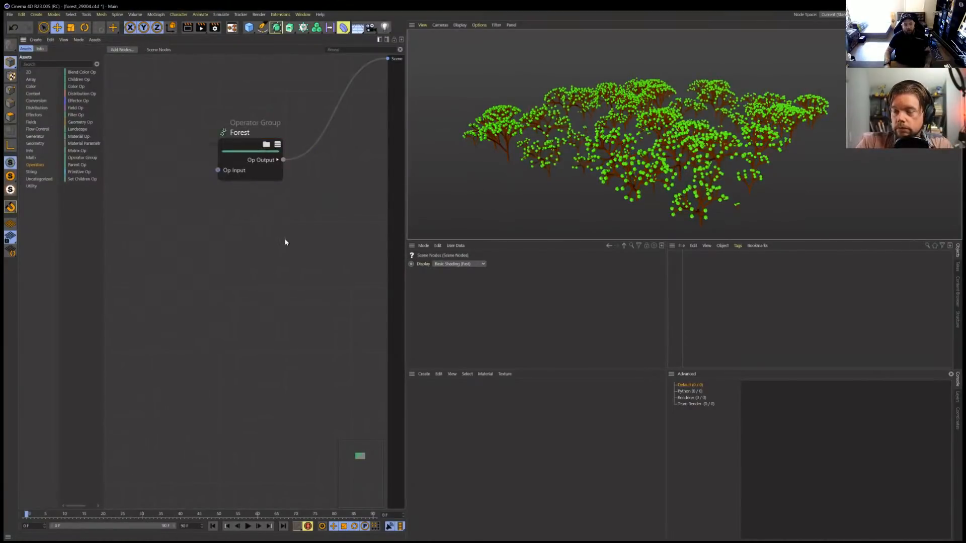
{"action": "double_click", "coordinate": [206, 257]}
{"action": "double_click", "coordinate": [160, 246]}
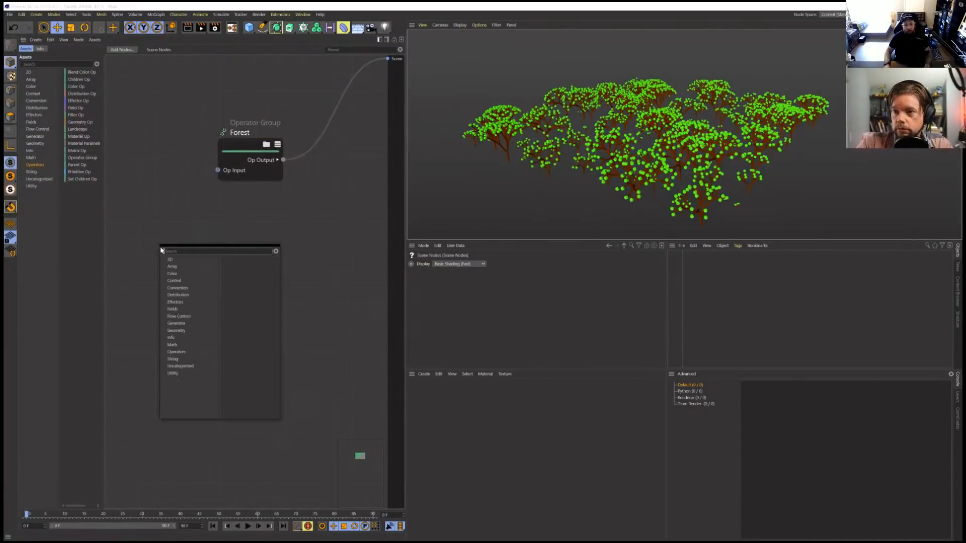
{"action": "double_click", "coordinate": [204, 213]}
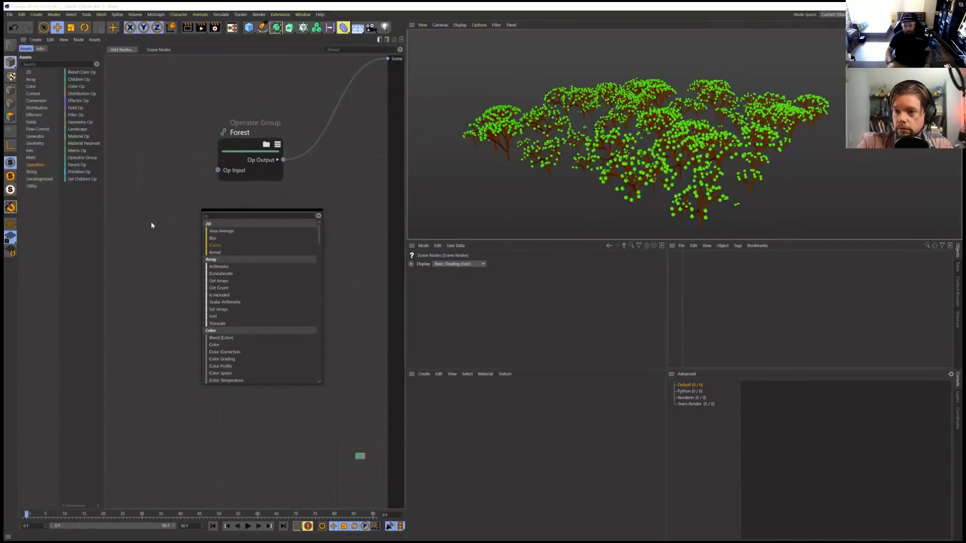
{"action": "key", "text": "BackSpace"}
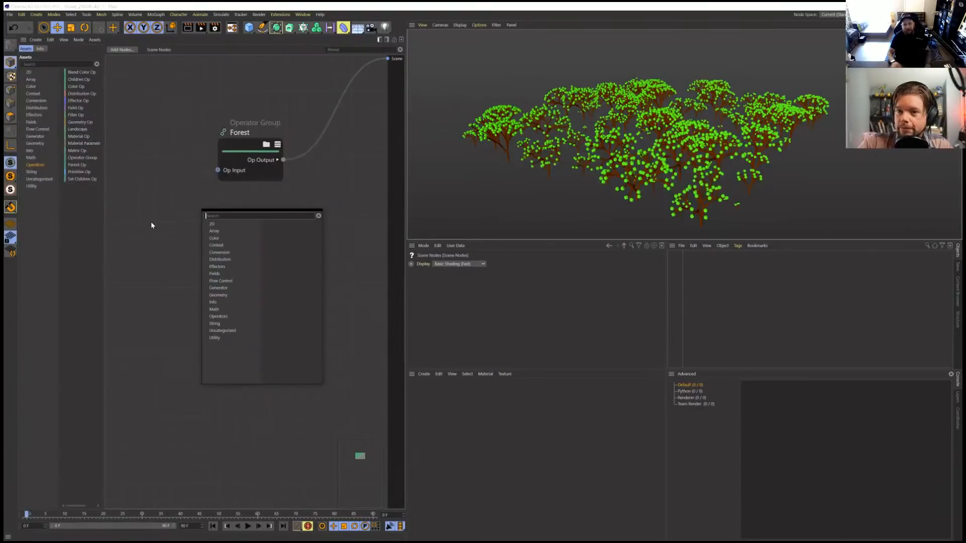
{"action": "left_click", "coordinate": [152, 225]}
Step: Examine the node network inside the Forest operator group and return to the Scene Nodes level
{"action": "left_click", "coordinate": [249, 153]}
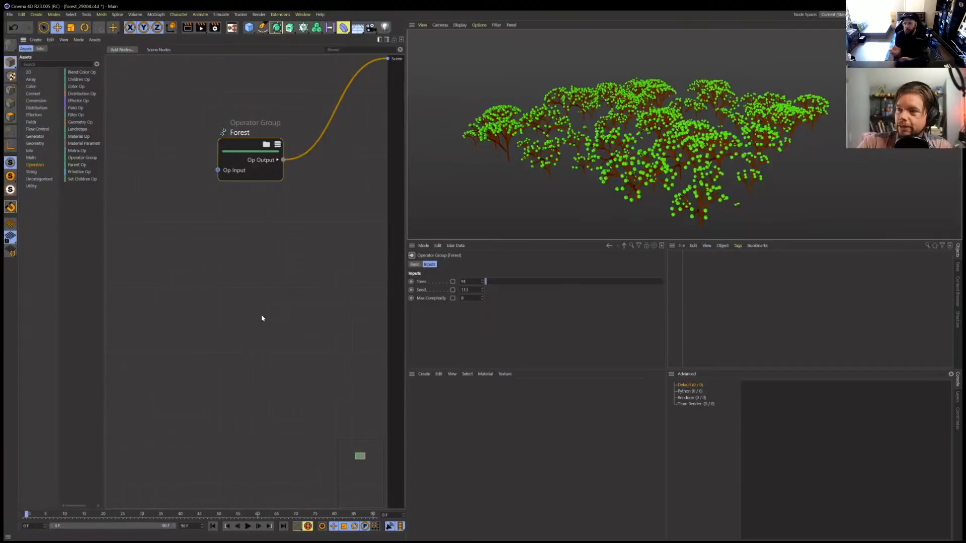
{"action": "double_click", "coordinate": [234, 153]}
{"action": "middle_click_drag", "start_coordinate": [310, 289], "coordinate": [242, 283]}
{"action": "scroll", "coordinate": [284, 289], "scroll_direction": "down", "scroll_amount": 1}
{"action": "middle_click_drag", "start_coordinate": [163, 272], "coordinate": [196, 261]}
{"action": "scroll", "coordinate": [196, 261], "scroll_direction": "up", "scroll_amount": 2}
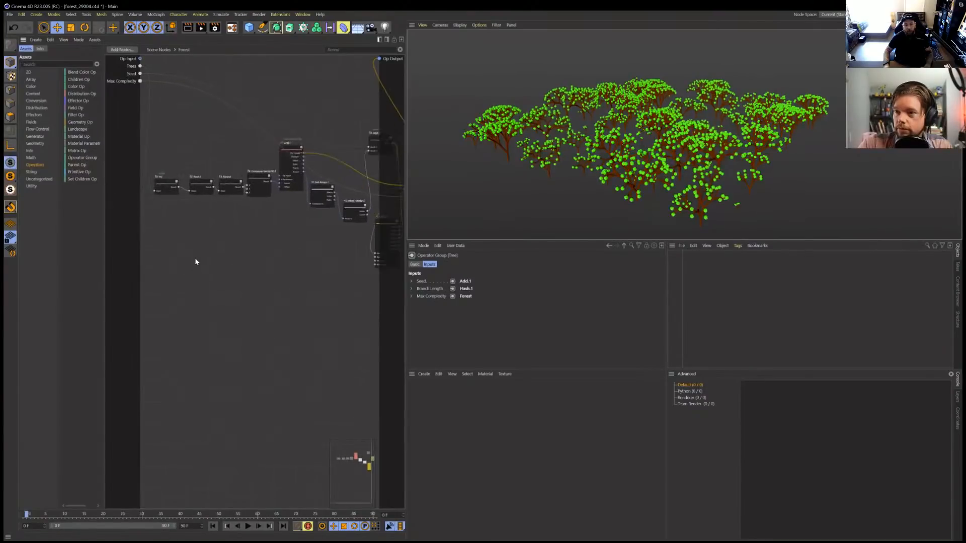
{"action": "middle_click_drag", "start_coordinate": [292, 259], "coordinate": [249, 261]}
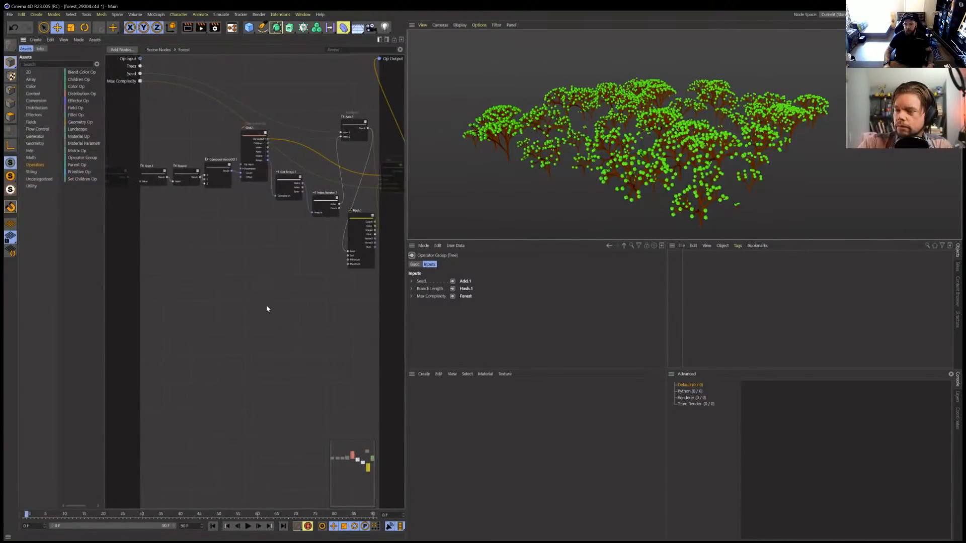
{"action": "left_click", "coordinate": [161, 49]}
Step: Set the Forest group's Trees input to 333 and view the forest from another angle
{"action": "left_click_drag", "start_coordinate": [217, 88], "coordinate": [269, 287]}
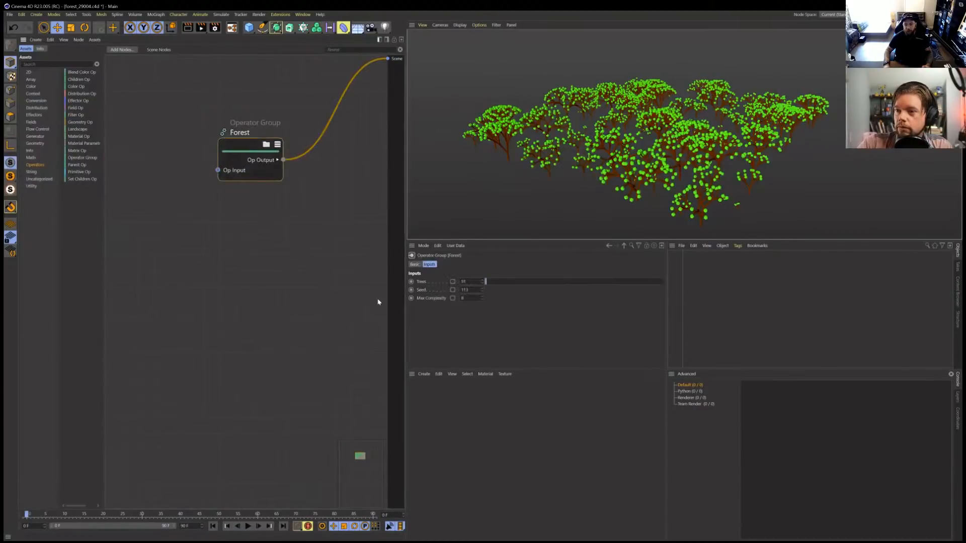
{"action": "double_click", "coordinate": [470, 281]}
{"action": "type", "text": "333"}
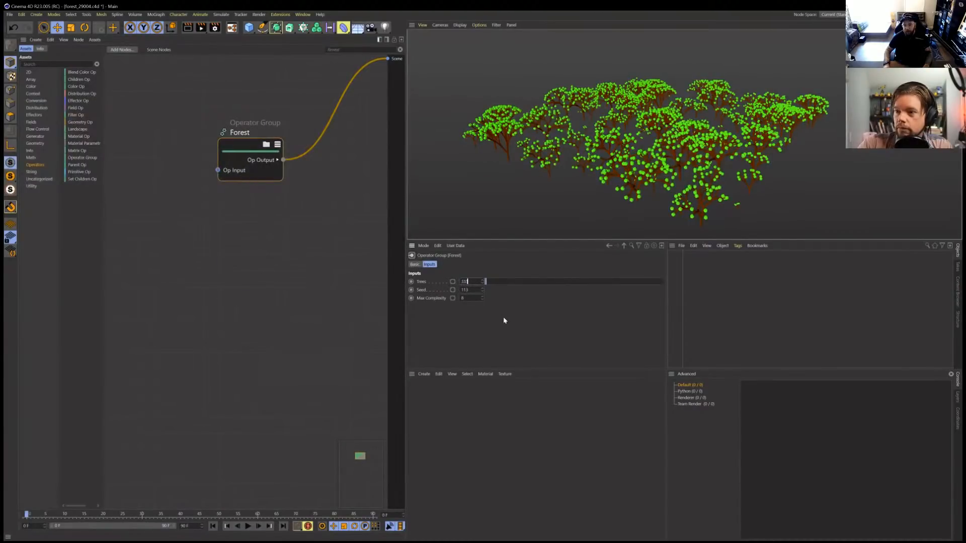
{"action": "key", "text": "Return"}
{"action": "left_click_drag", "start_coordinate": [548, 176], "coordinate": [693, 164], "text": "alt"}
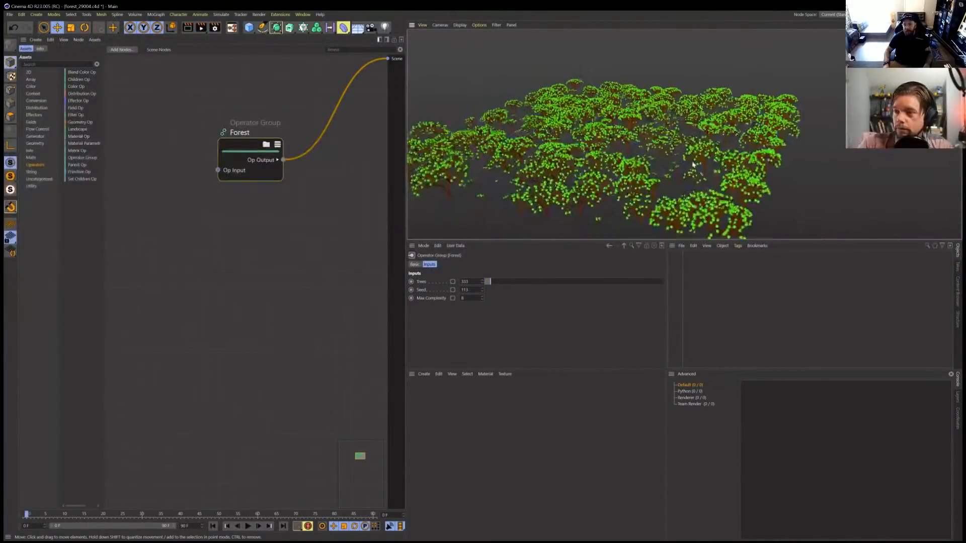
Step: Set the Forest group's Seed to 21 and, after trying other Max Complexity values including 3, set Max Complexity to 5
{"action": "double_click", "coordinate": [465, 289]}
{"action": "type", "text": "21"}
{"action": "key", "text": "Return"}
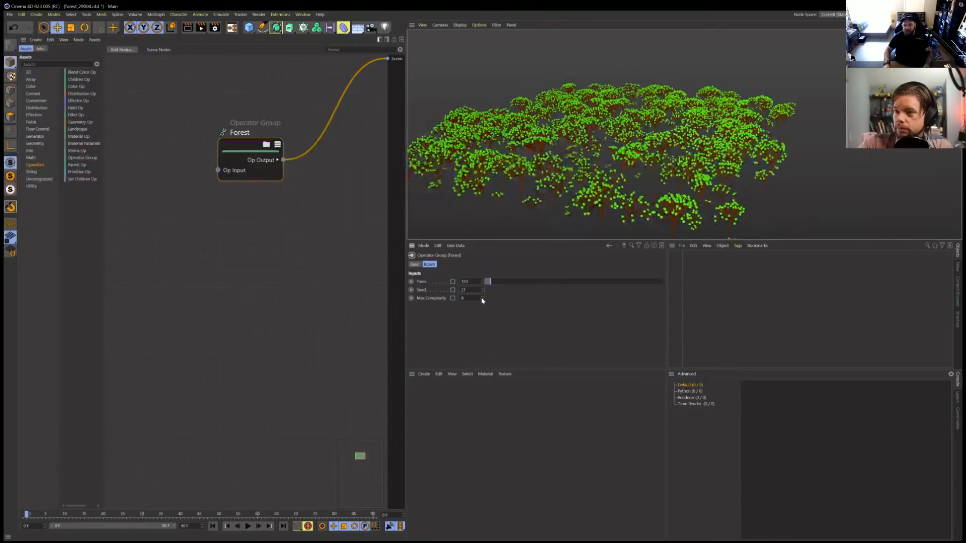
{"action": "type", "text": "1"}
{"action": "key", "text": "Return"}
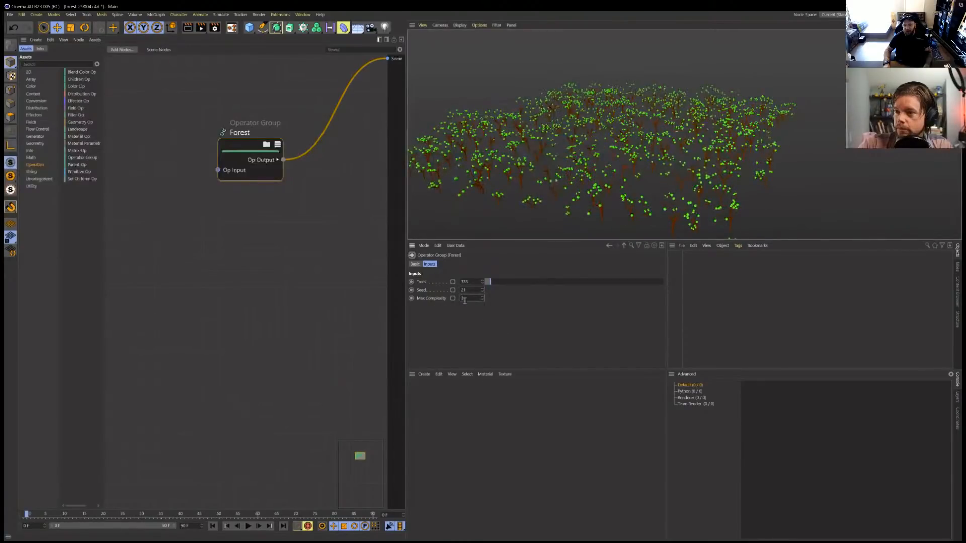
{"action": "type", "text": "3"}
{"action": "key", "text": "Return"}
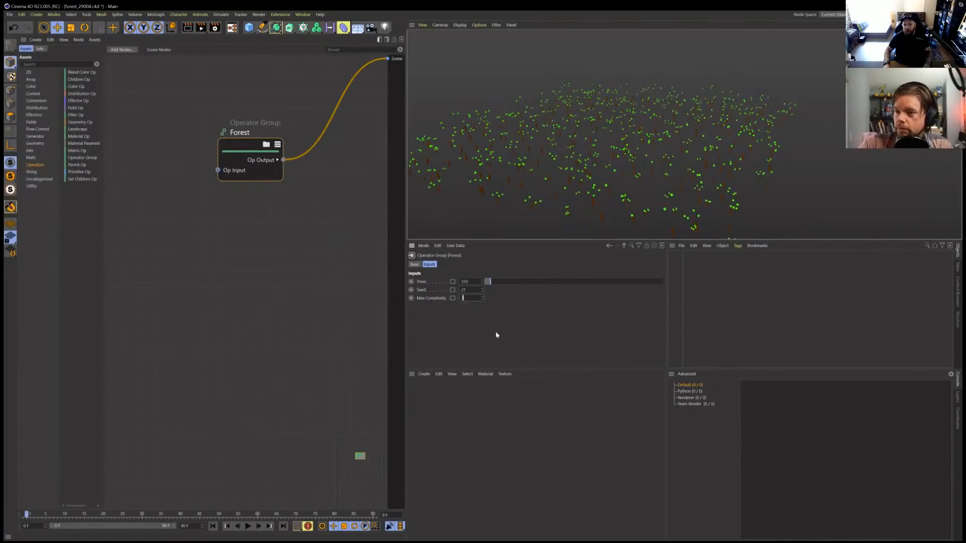
{"action": "type", "text": "5"}
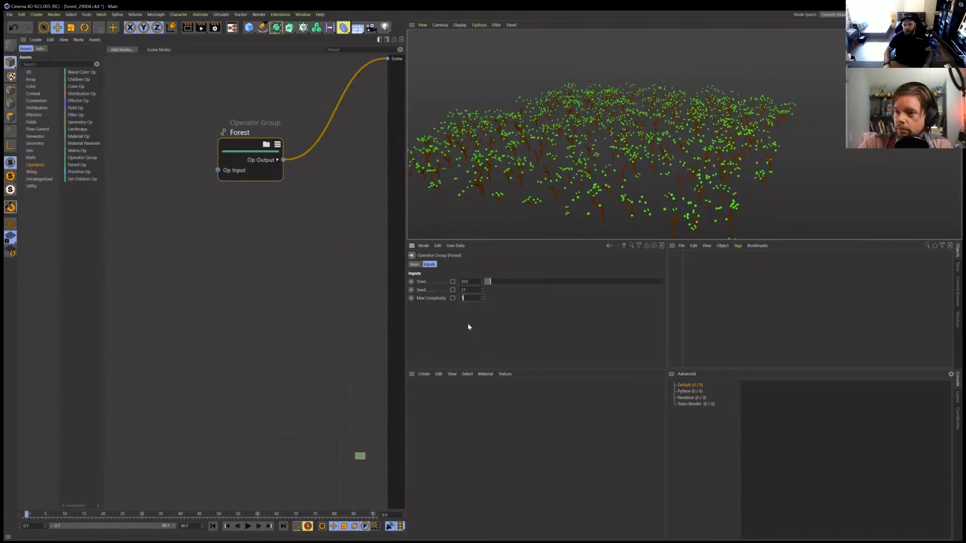
{"action": "key", "text": "Return"}
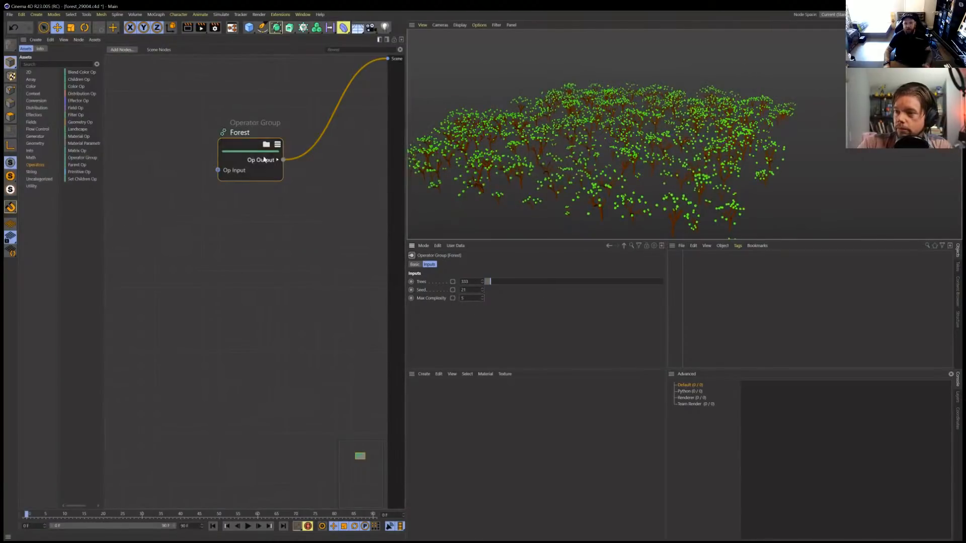
{"action": "left_click_drag", "start_coordinate": [238, 151], "coordinate": [231, 160]}
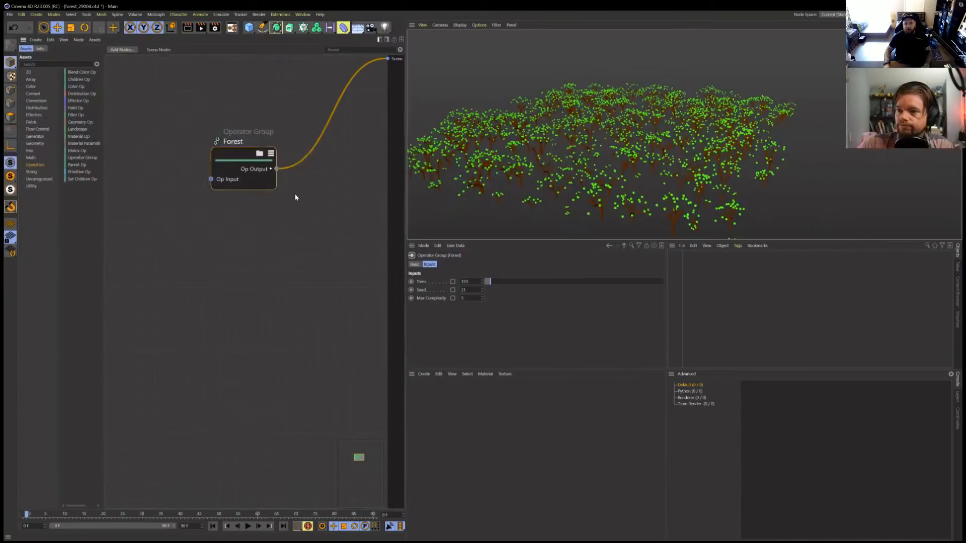
{"action": "left_click_drag", "start_coordinate": [262, 113], "coordinate": [231, 252]}
{"action": "left_click_drag", "start_coordinate": [230, 142], "coordinate": [261, 121]}
{"action": "left_click_drag", "start_coordinate": [252, 151], "coordinate": [258, 135]}
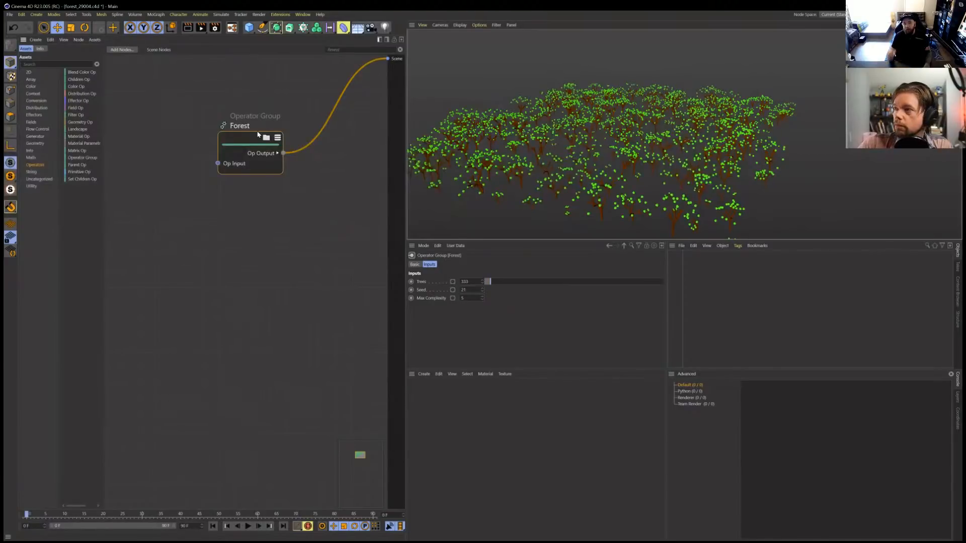
{"action": "left_click_drag", "start_coordinate": [145, 112], "coordinate": [301, 277]}
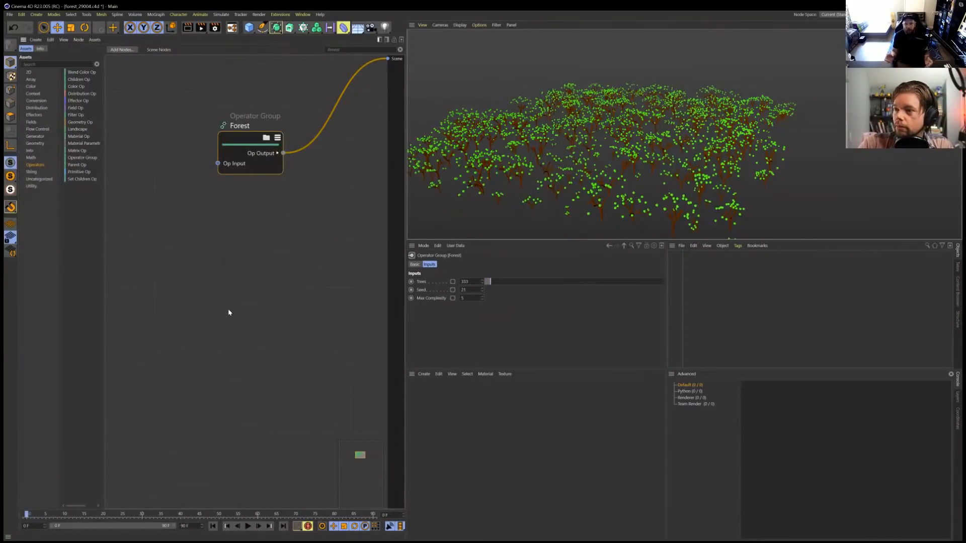
{"action": "left_click_drag", "start_coordinate": [232, 309], "coordinate": [255, 104]}
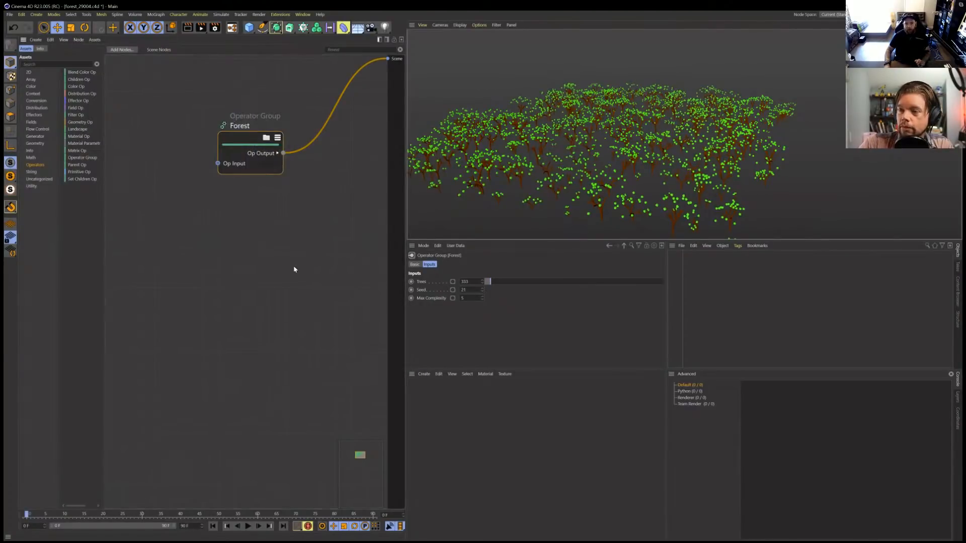
{"action": "left_click_drag", "start_coordinate": [255, 249], "coordinate": [260, 201]}
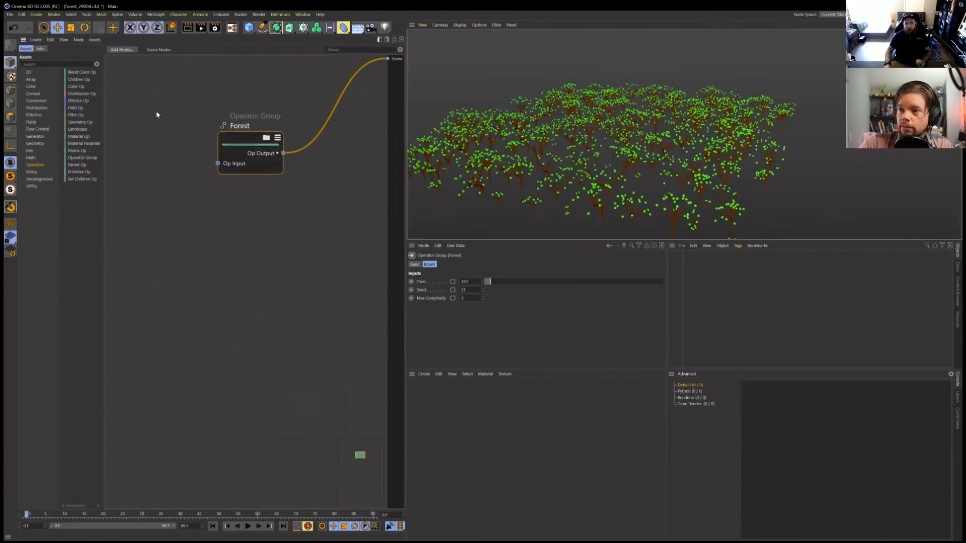
{"action": "left_click_drag", "start_coordinate": [157, 114], "coordinate": [297, 246]}
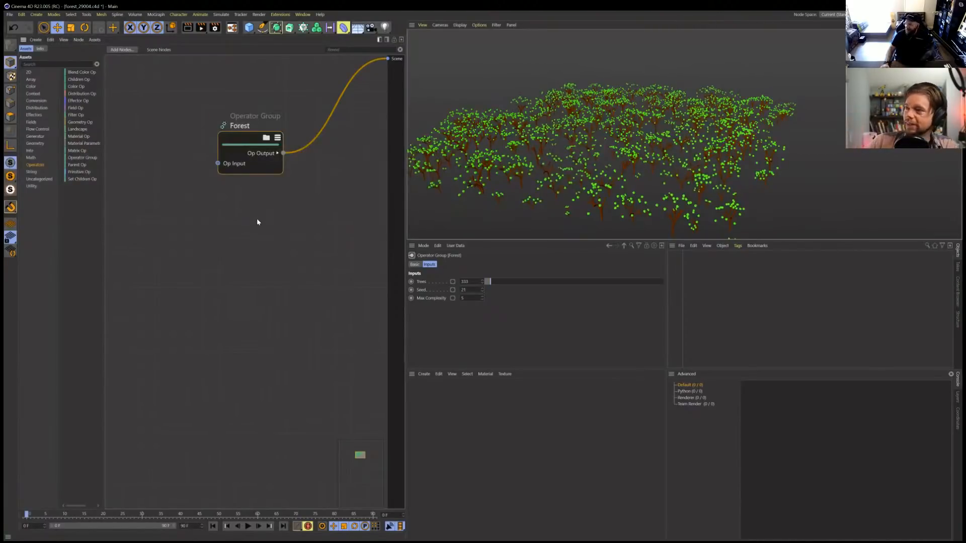
Step: Open the Forest operator group and widen the node editor to fit its whole node network in view
{"action": "left_click", "coordinate": [243, 223]}
{"action": "left_click", "coordinate": [234, 145]}
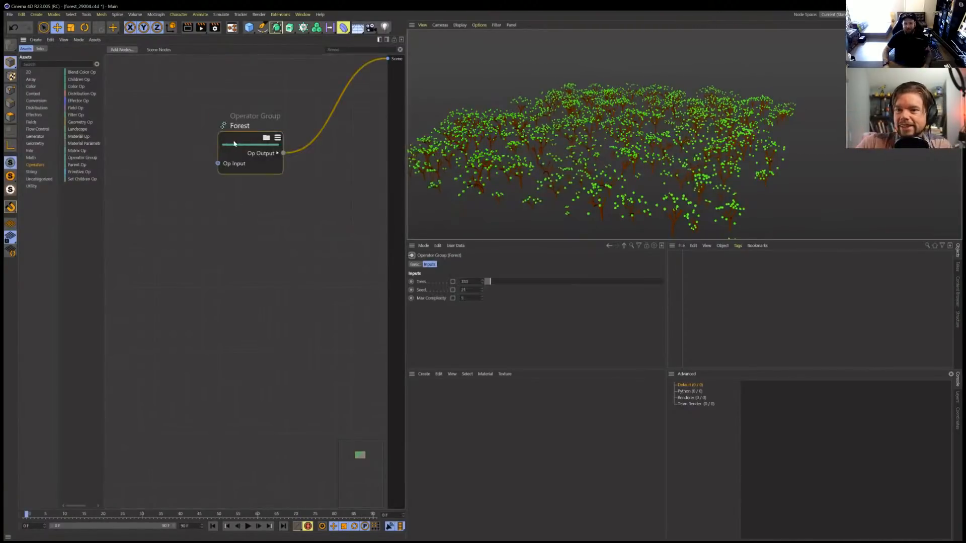
{"action": "double_click", "coordinate": [241, 145]}
{"action": "scroll", "coordinate": [237, 237], "scroll_direction": "up", "scroll_amount": 3}
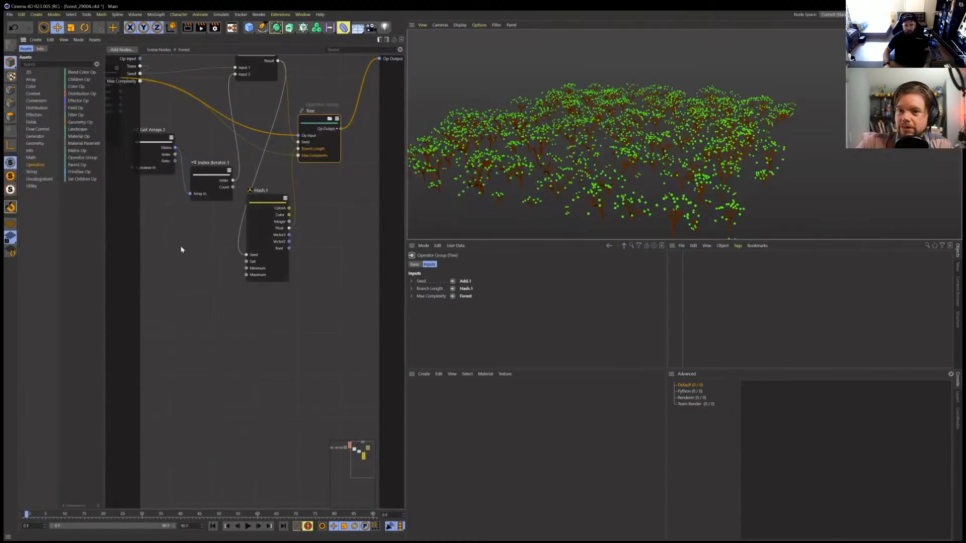
{"action": "middle_click_drag", "start_coordinate": [181, 237], "coordinate": [248, 238]}
{"action": "scroll", "coordinate": [182, 237], "scroll_direction": "down", "scroll_amount": 2}
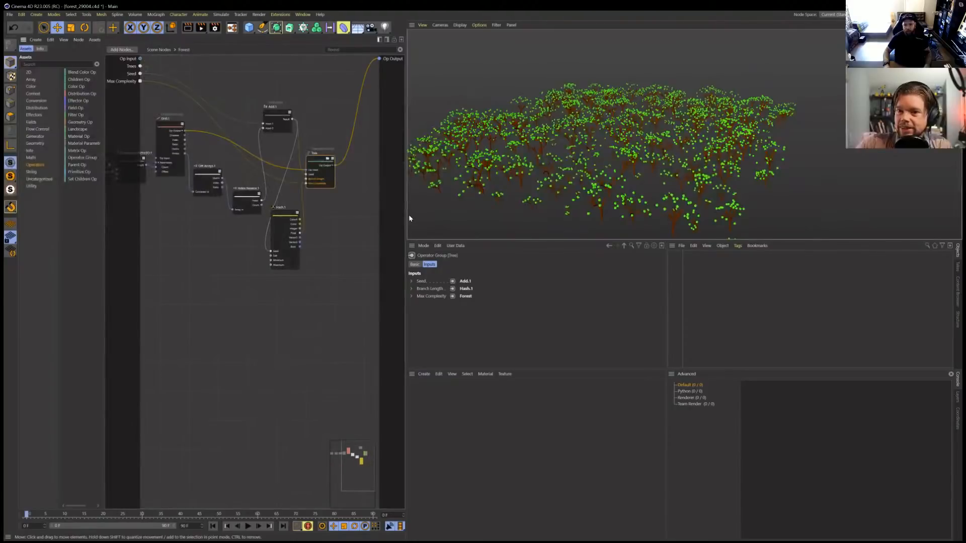
{"action": "left_click_drag", "start_coordinate": [408, 214], "coordinate": [560, 214]}
{"action": "middle_click_drag", "start_coordinate": [170, 271], "coordinate": [297, 272]}
{"action": "middle_click_drag", "start_coordinate": [135, 283], "coordinate": [221, 284]}
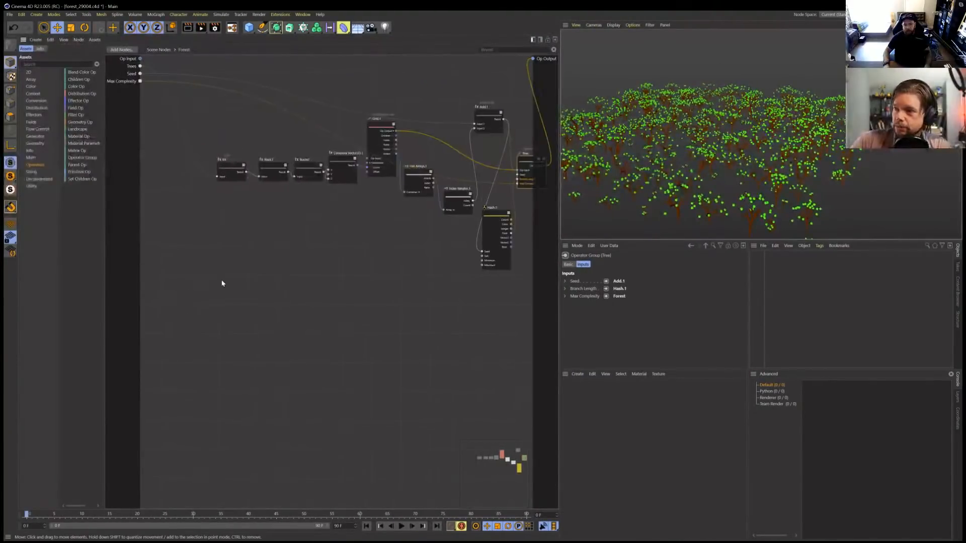
{"action": "middle_click_drag", "start_coordinate": [396, 263], "coordinate": [356, 268]}
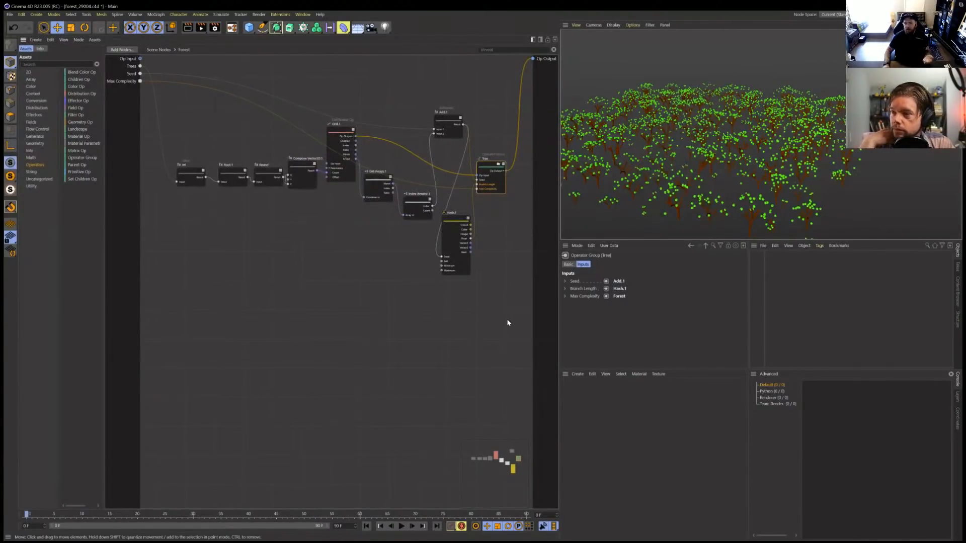
{"action": "left_click_drag", "start_coordinate": [508, 321], "coordinate": [158, 88]}
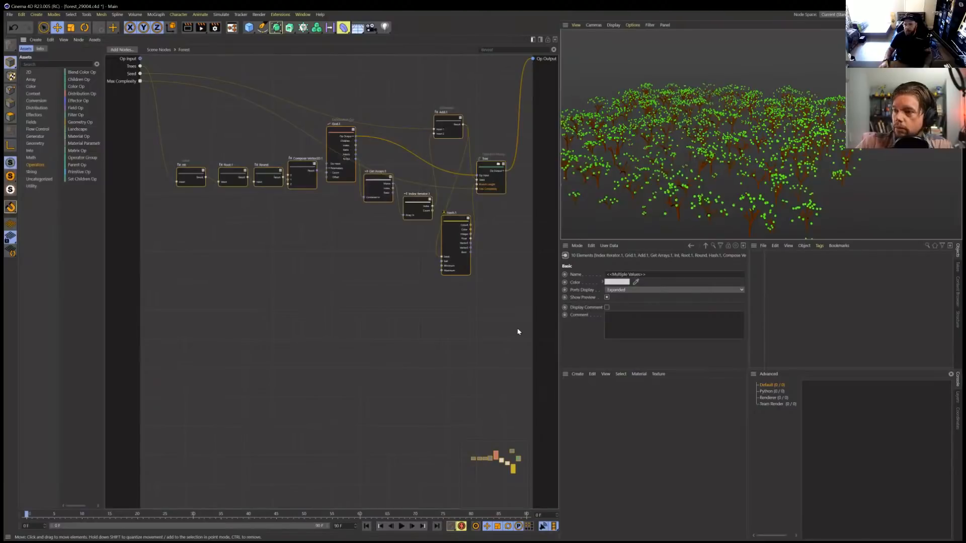
{"action": "left_click_drag", "start_coordinate": [520, 328], "coordinate": [170, 73]}
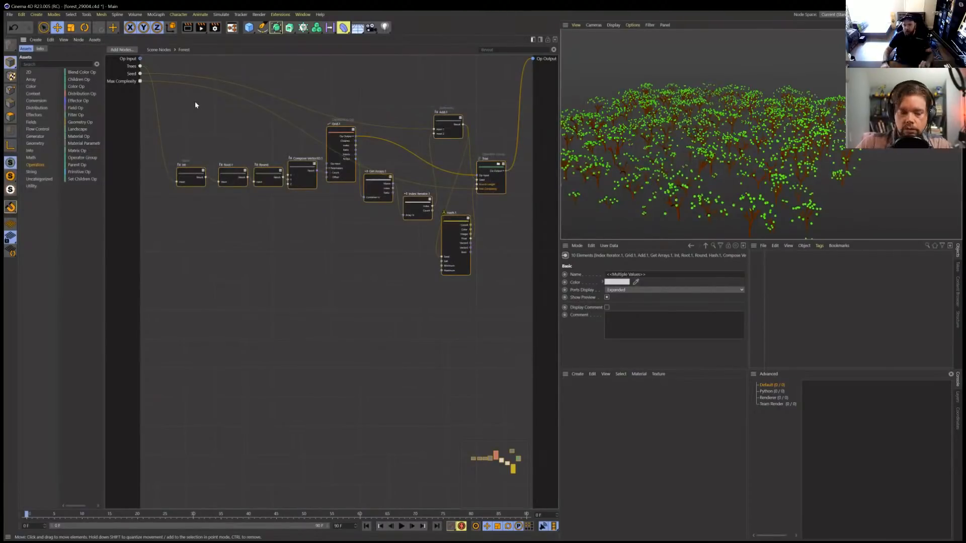
{"action": "left_click", "coordinate": [210, 242]}
{"action": "scroll", "coordinate": [283, 280], "scroll_direction": "up", "scroll_amount": 1}
{"action": "mouse_move", "coordinate": [285, 279]}
{"action": "middle_mouse_down"}
{"action": "mouse_move", "coordinate": [267, 276]}
{"action": "mouse_move", "coordinate": [275, 279]}
{"action": "middle_mouse_up"}
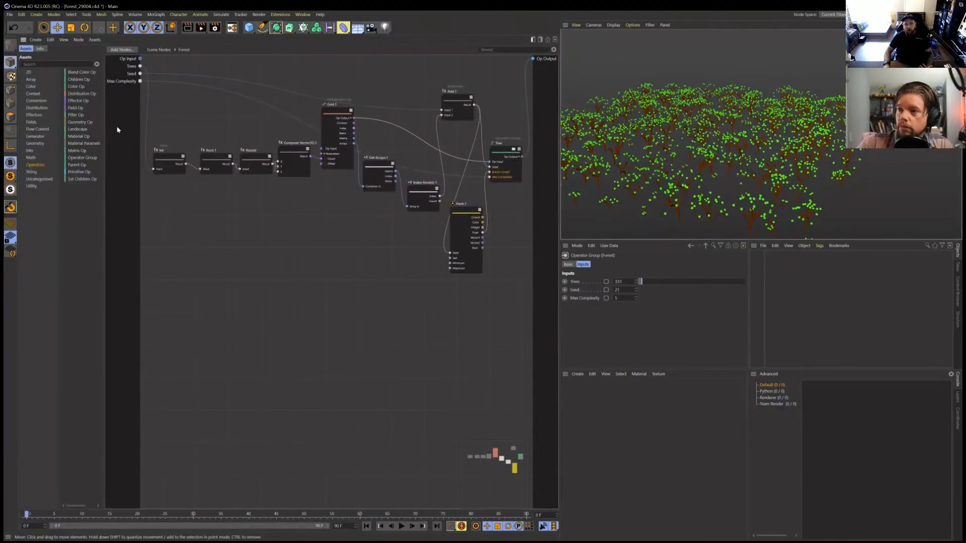
Step: Reopen the Forest group from the Scene Nodes level and slightly reposition its Hash and Tree nodes
{"action": "left_click", "coordinate": [159, 50]}
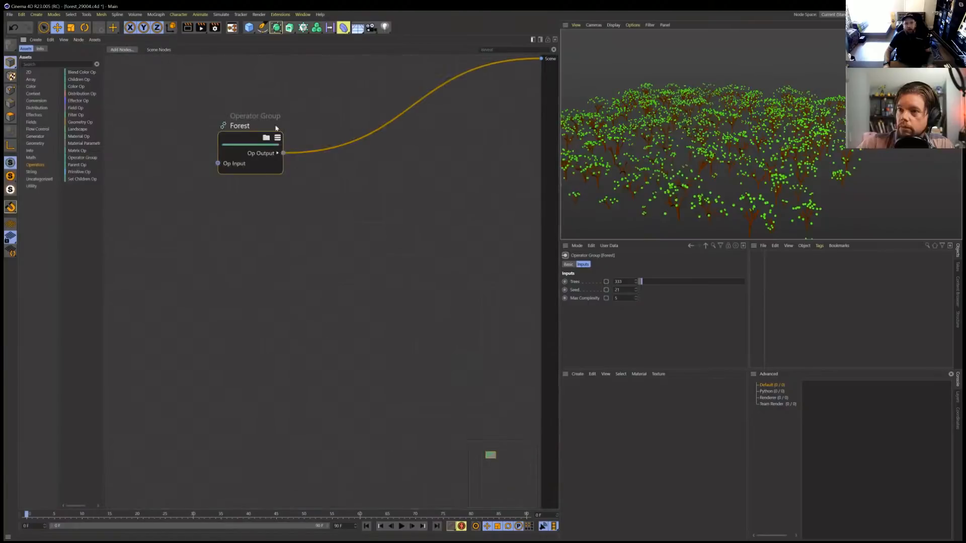
{"action": "double_click", "coordinate": [240, 143]}
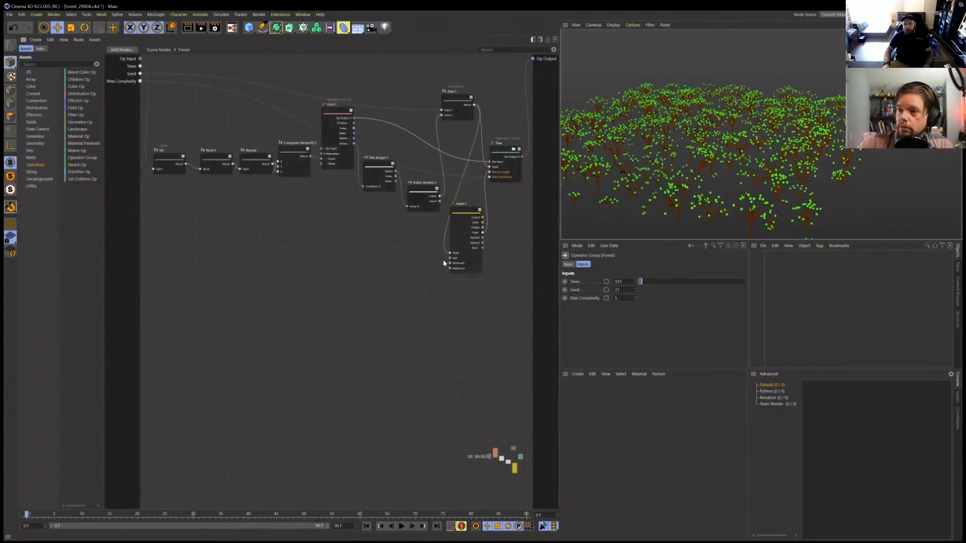
{"action": "mouse_move", "coordinate": [461, 217]}
{"action": "left_mouse_down"}
{"action": "mouse_move", "coordinate": [472, 221]}
{"action": "mouse_move", "coordinate": [462, 220]}
{"action": "left_mouse_up"}
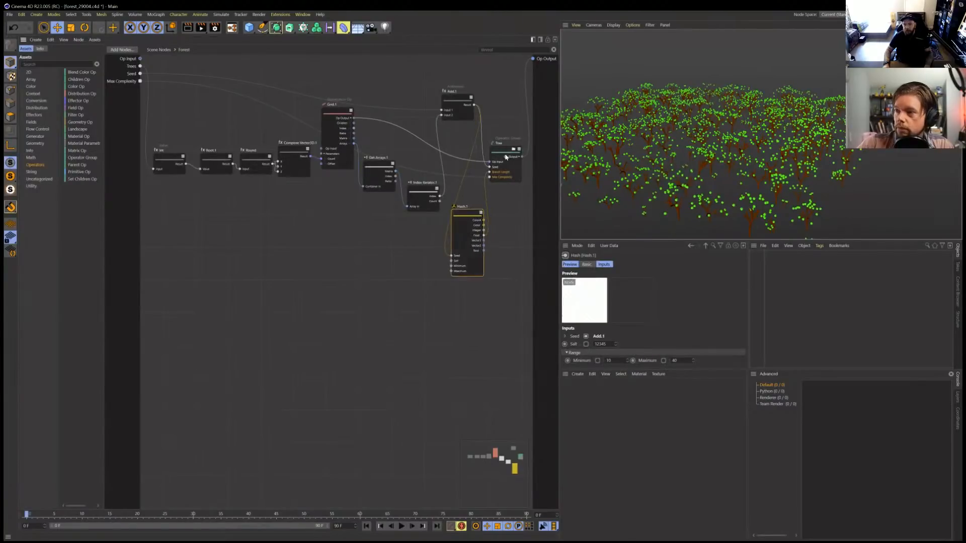
{"action": "left_click_drag", "start_coordinate": [506, 157], "coordinate": [508, 143]}
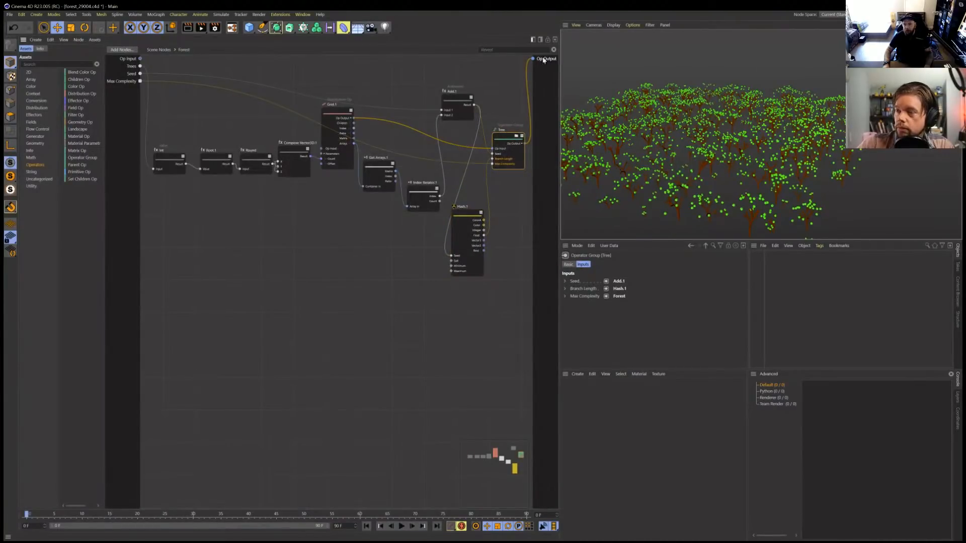
Step: Try grouping all the nodes inside the Forest group into one nested operator group, and undo the grouping
{"action": "middle_click_drag", "start_coordinate": [250, 244], "coordinate": [273, 237]}
{"action": "scroll", "coordinate": [273, 237], "scroll_direction": "down", "scroll_amount": 2}
{"action": "left_click_drag", "start_coordinate": [169, 88], "coordinate": [505, 317]}
{"action": "right_click", "coordinate": [453, 234]}
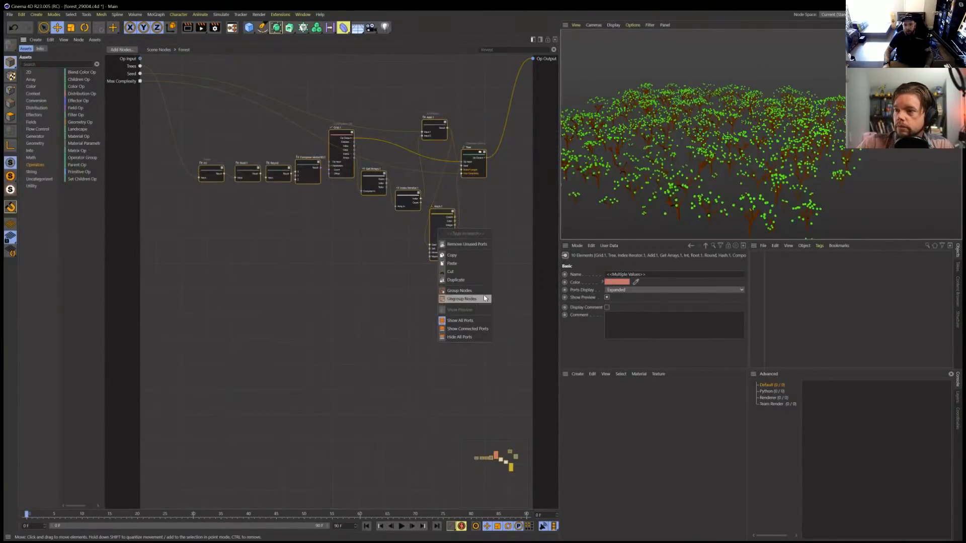
{"action": "left_click", "coordinate": [459, 291]}
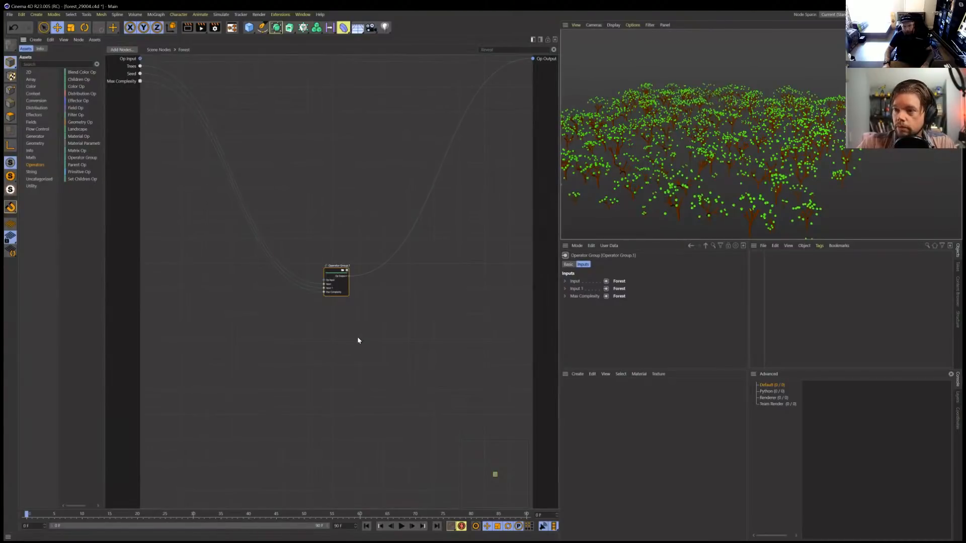
{"action": "key", "text": "ctrl+z"}
{"action": "middle_click_drag", "start_coordinate": [358, 341], "coordinate": [370, 363]}
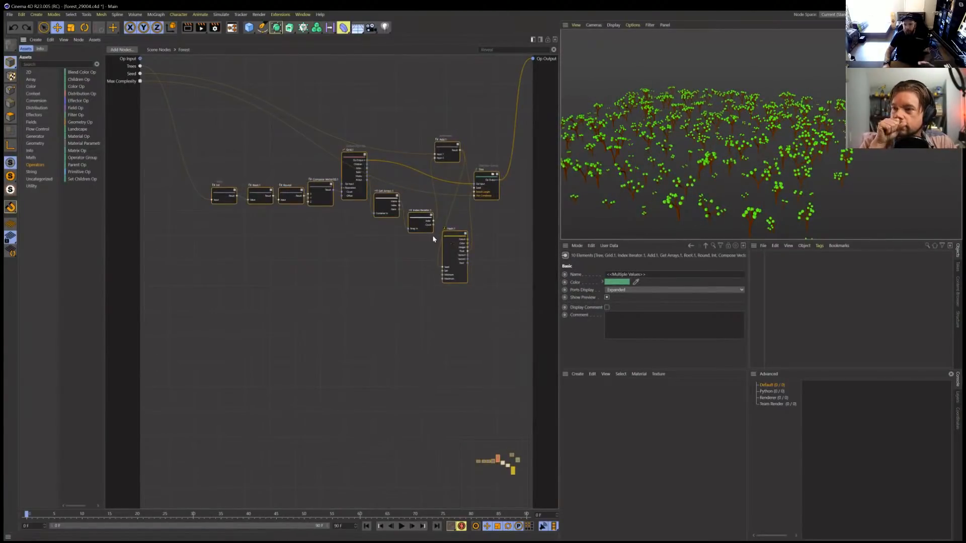
{"action": "left_click_drag", "start_coordinate": [450, 239], "coordinate": [428, 237]}
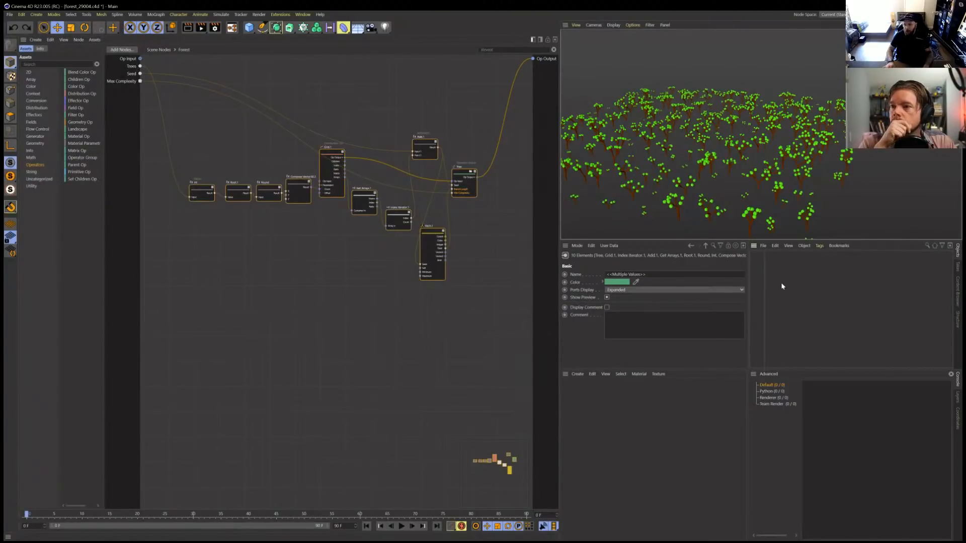
Step: Add a Cube object to the scene and select it to show its object properties
{"action": "key", "text": "shift+c"}
{"action": "type", "text": "cube"}
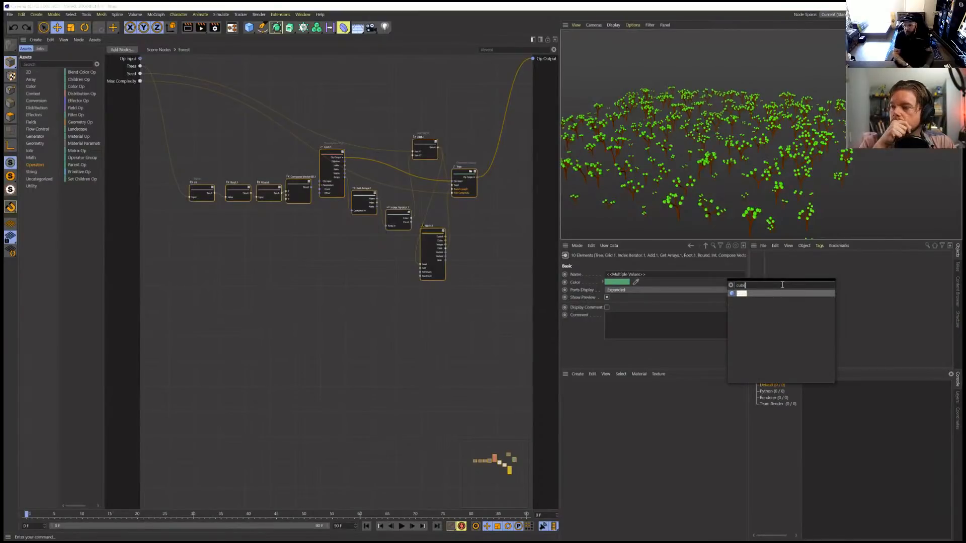
{"action": "key", "text": "Return"}
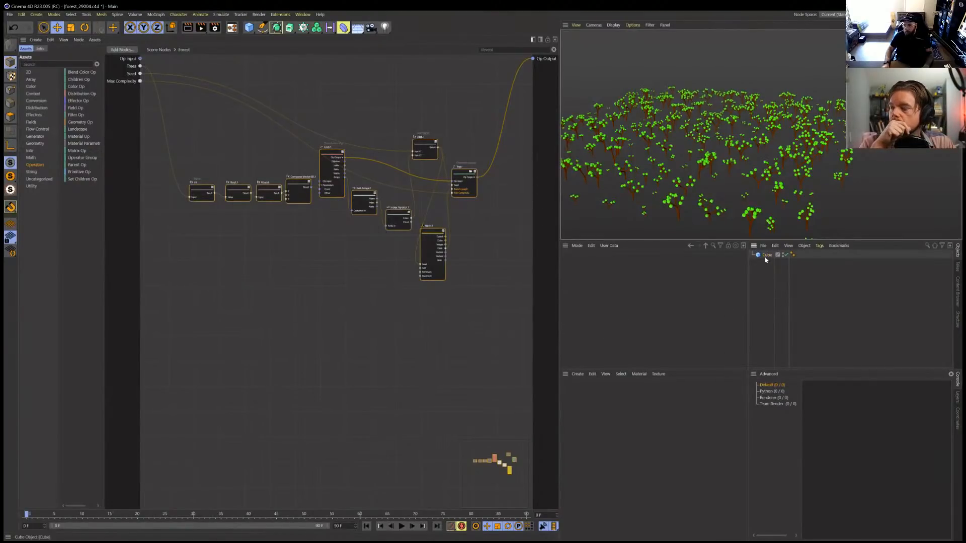
{"action": "key", "text": "t"}
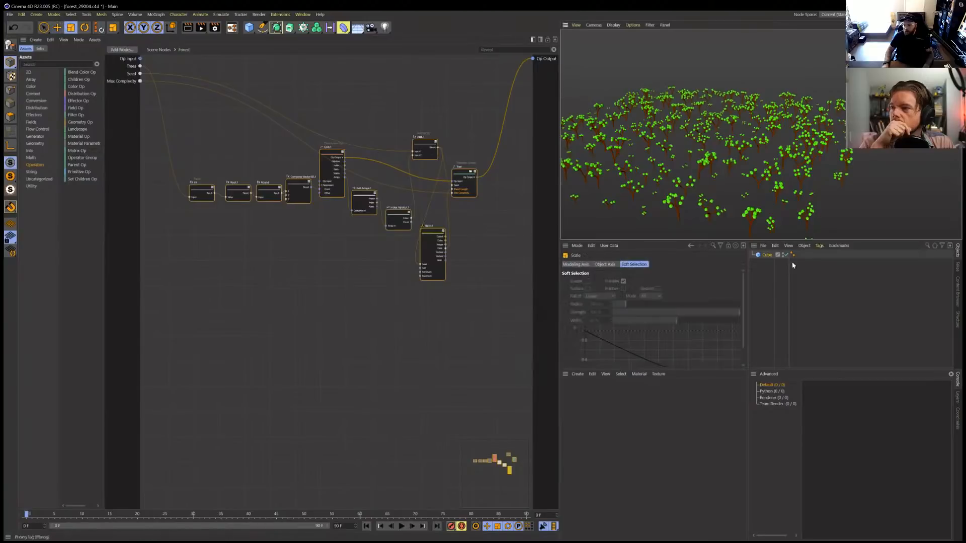
{"action": "left_click", "coordinate": [766, 255]}
Step: Apply the All filter preset to the viewport and turn off its Geometry Only display
{"action": "left_click", "coordinate": [650, 24]}
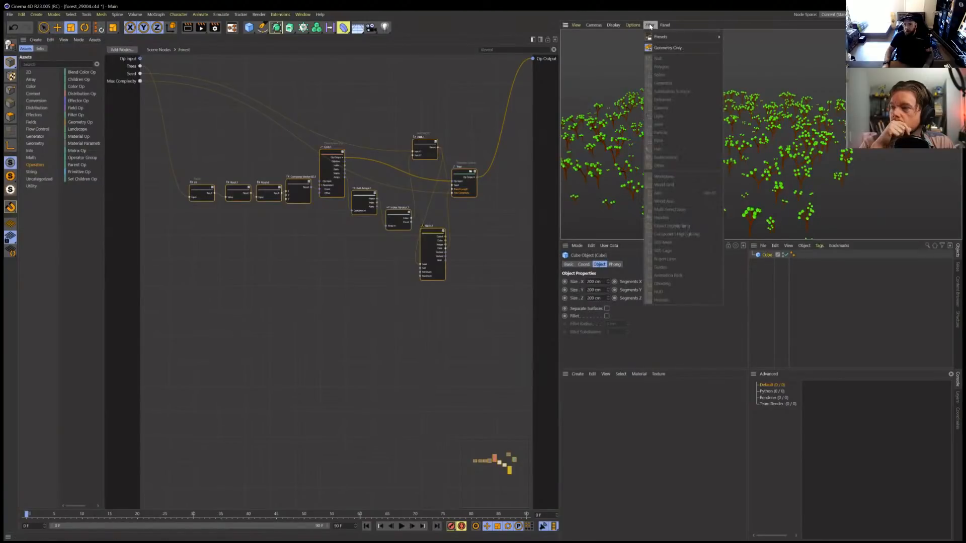
{"action": "mouse_move", "coordinate": [677, 37]}
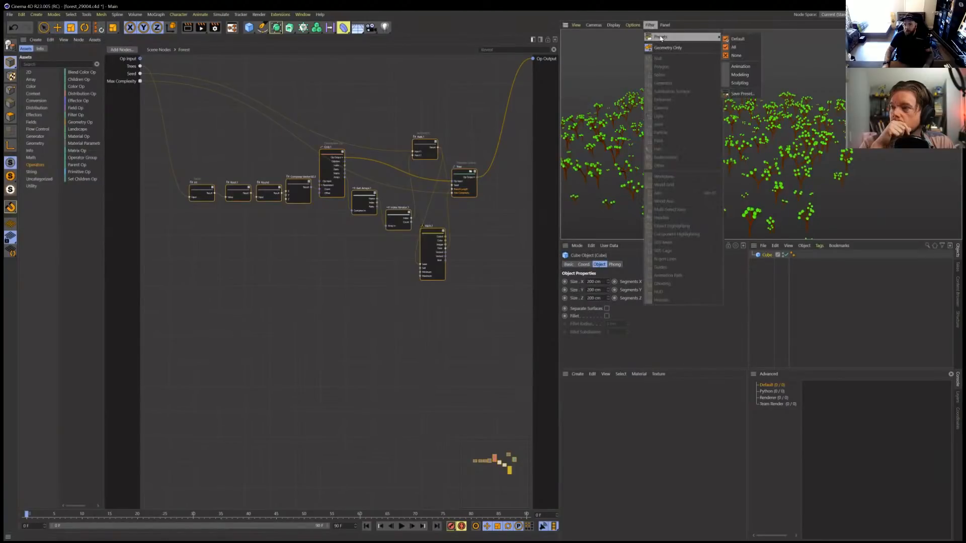
{"action": "left_click", "coordinate": [743, 47]}
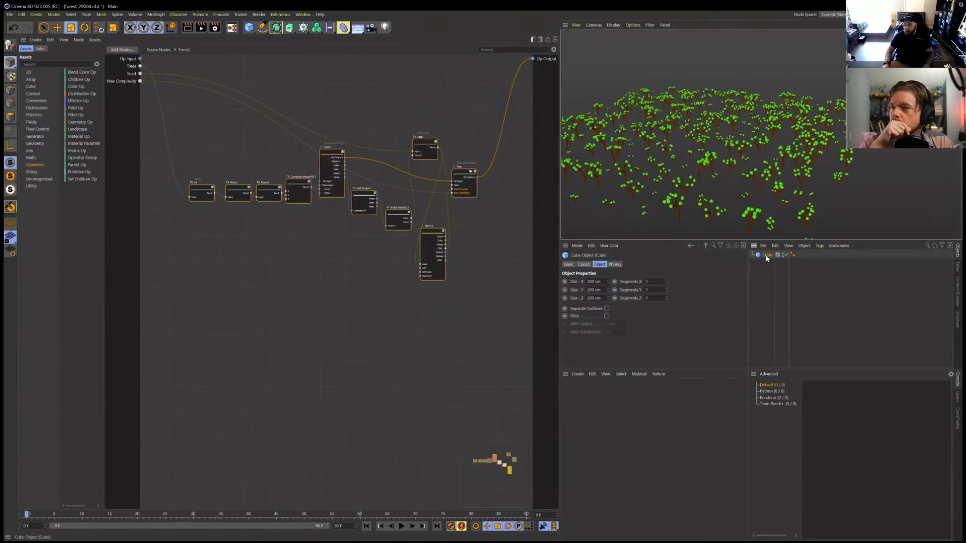
{"action": "left_click", "coordinate": [666, 25]}
{"action": "mouse_move", "coordinate": [650, 25]}
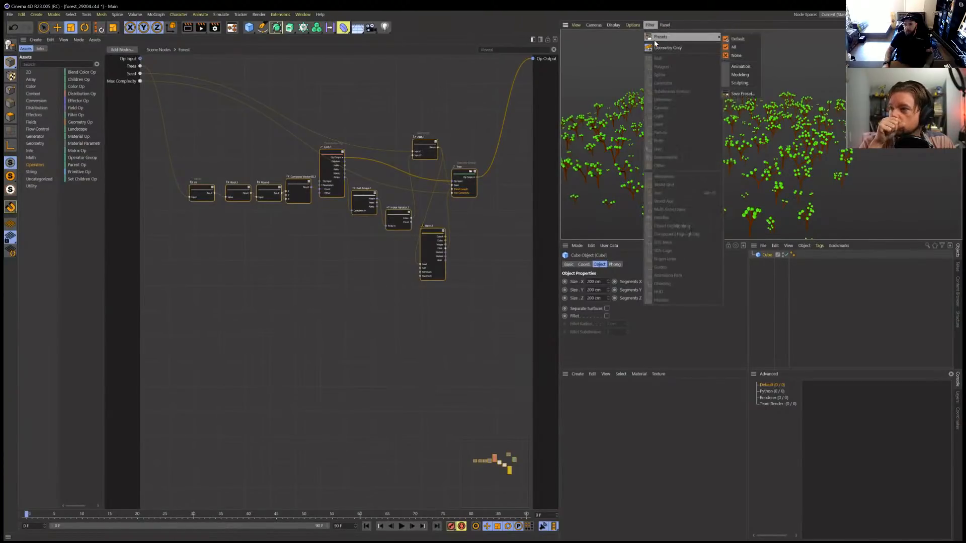
{"action": "left_click", "coordinate": [737, 49]}
{"action": "left_click", "coordinate": [650, 25]}
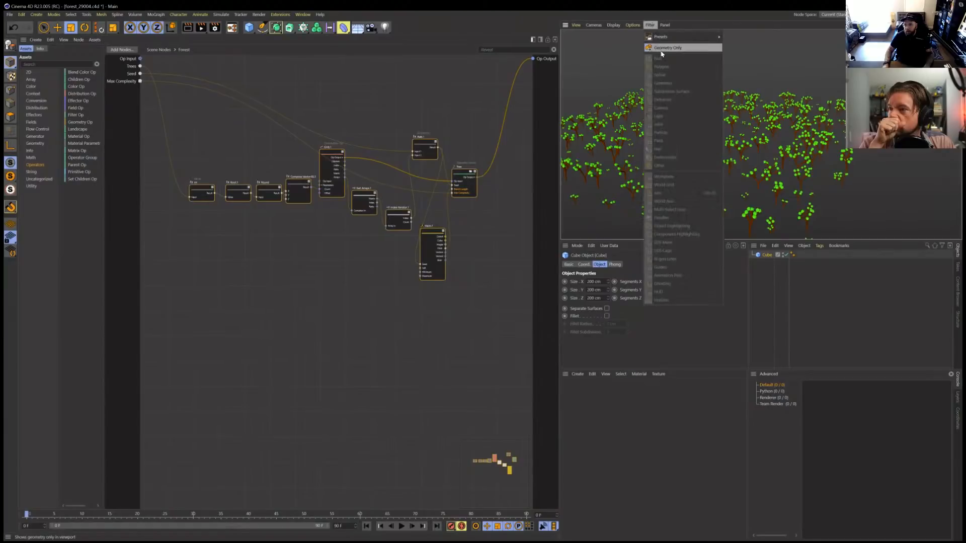
{"action": "left_click", "coordinate": [689, 56]}
Step: Move the Cube into the middle of the forest, select it to show its properties, and orbit the view around it
{"action": "key", "text": "e"}
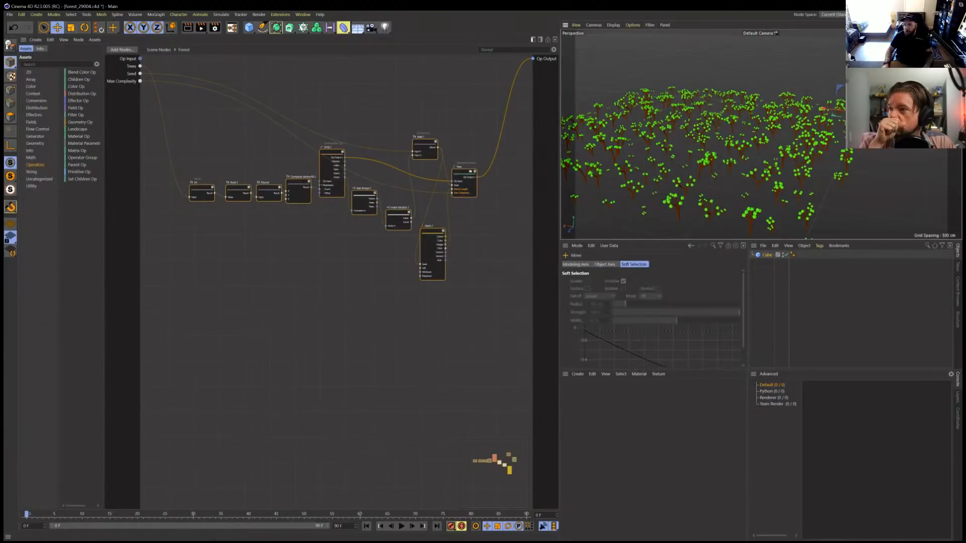
{"action": "left_click_drag", "start_coordinate": [830, 114], "coordinate": [694, 157]}
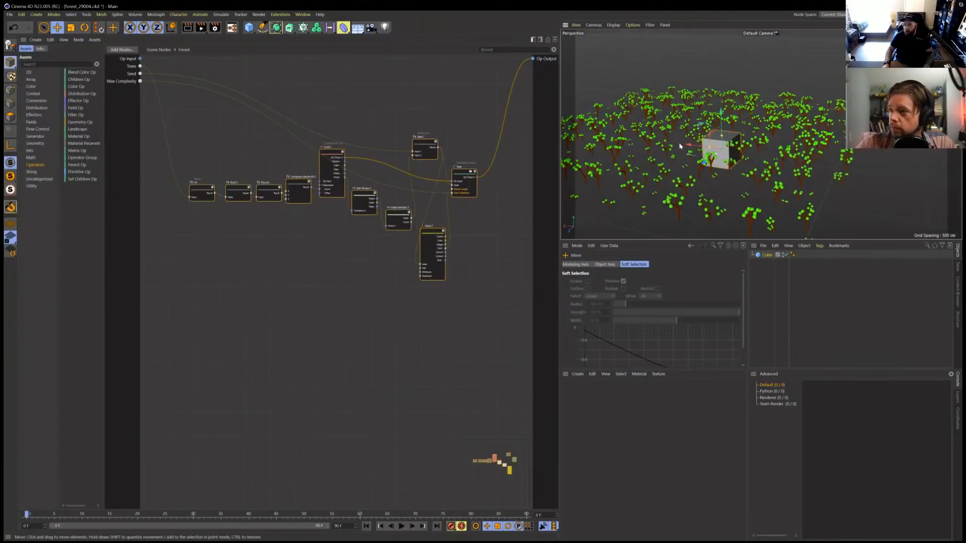
{"action": "left_click", "coordinate": [525, 168]}
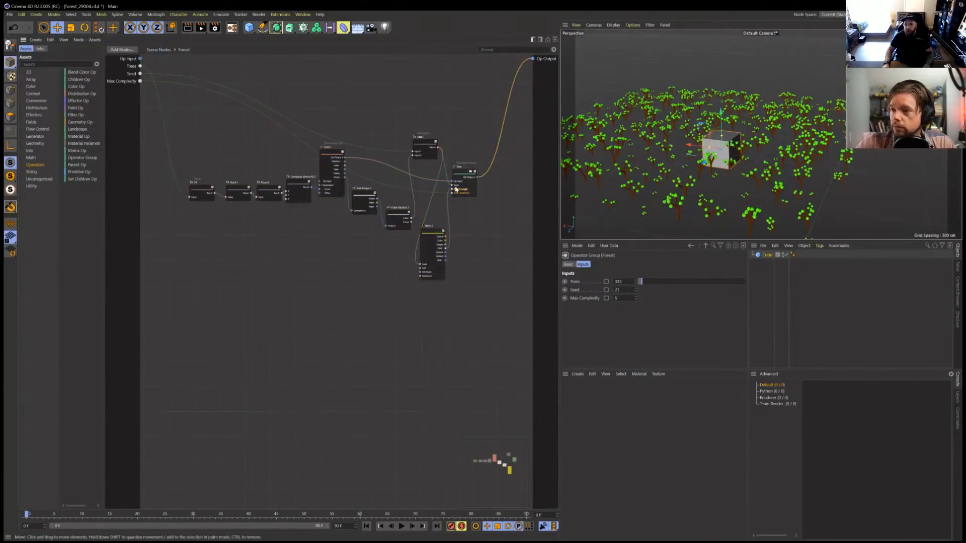
{"action": "left_click", "coordinate": [766, 255]}
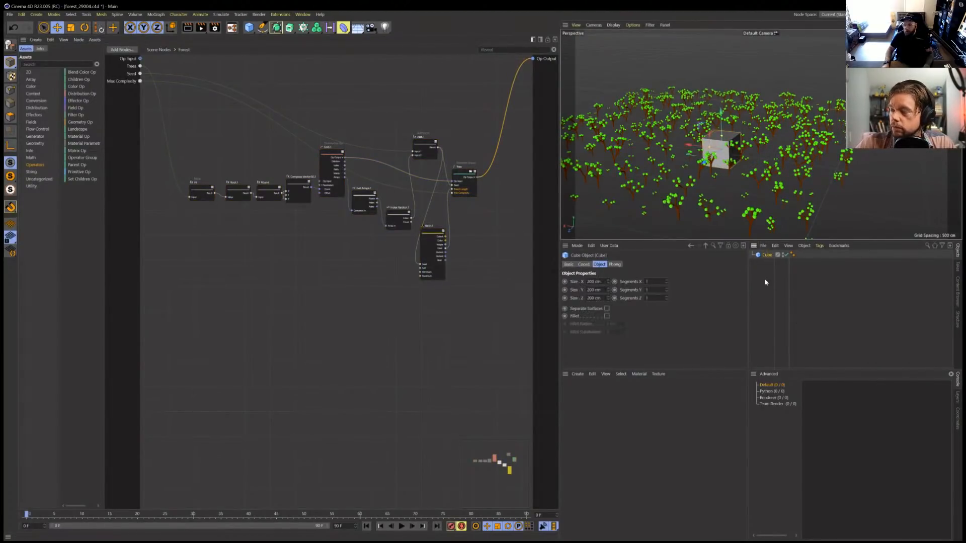
{"action": "left_click_drag", "start_coordinate": [735, 160], "coordinate": [779, 166]}
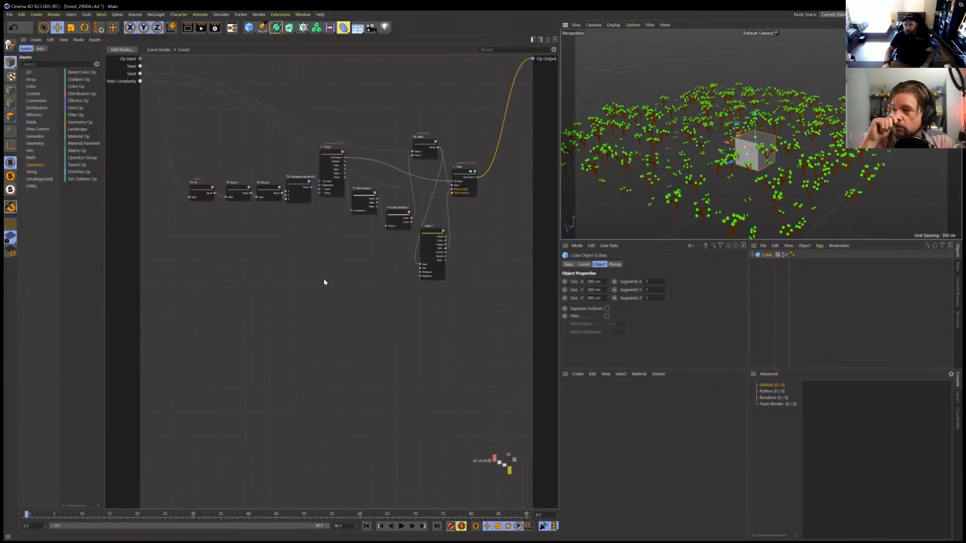
Step: Inspect the inputs of the Grid distribution node inside the Forest group, and deselect it
{"action": "scroll", "coordinate": [324, 281], "scroll_direction": "up", "scroll_amount": 1}
{"action": "middle_click_drag", "start_coordinate": [248, 166], "coordinate": [270, 181]}
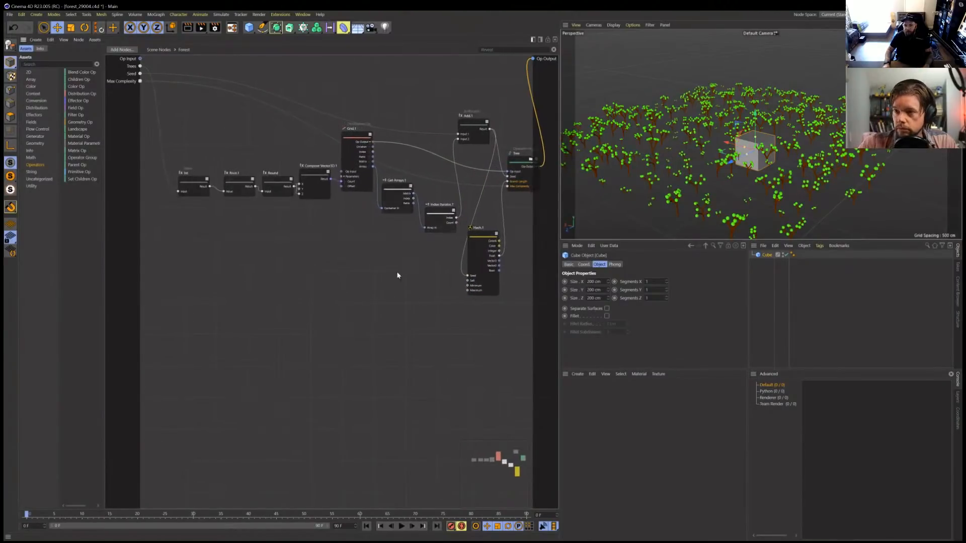
{"action": "middle_click_drag", "start_coordinate": [397, 275], "coordinate": [392, 278]}
{"action": "left_click_drag", "start_coordinate": [231, 201], "coordinate": [300, 167]}
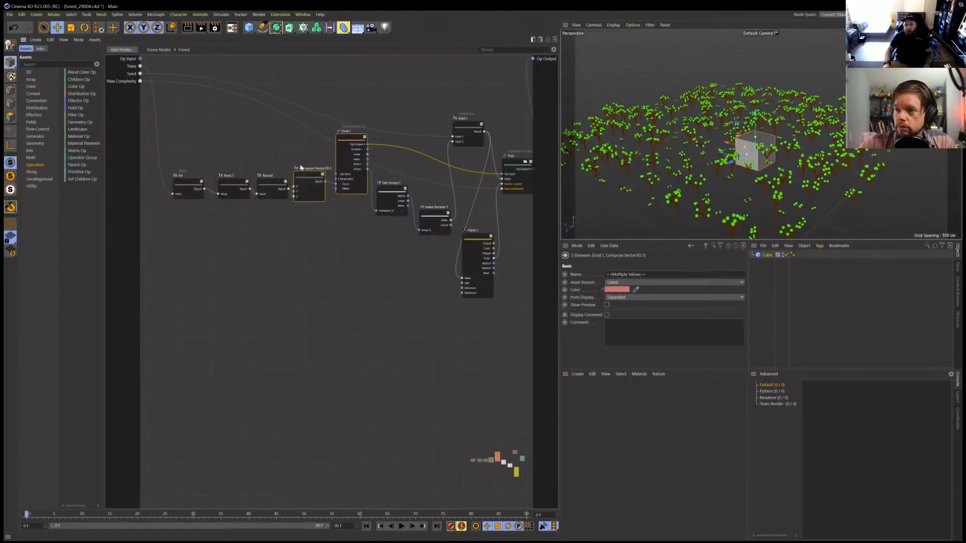
{"action": "left_click", "coordinate": [351, 166]}
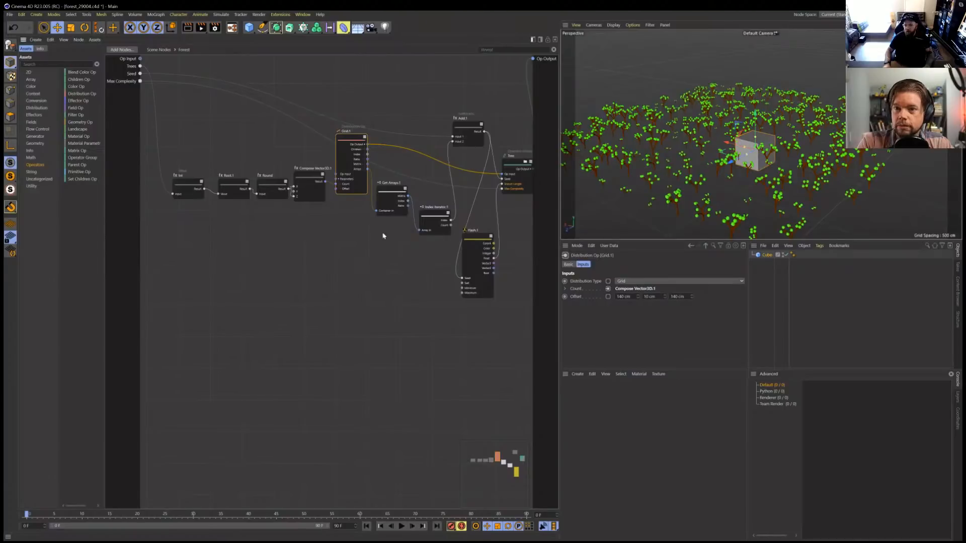
{"action": "left_click", "coordinate": [377, 304]}
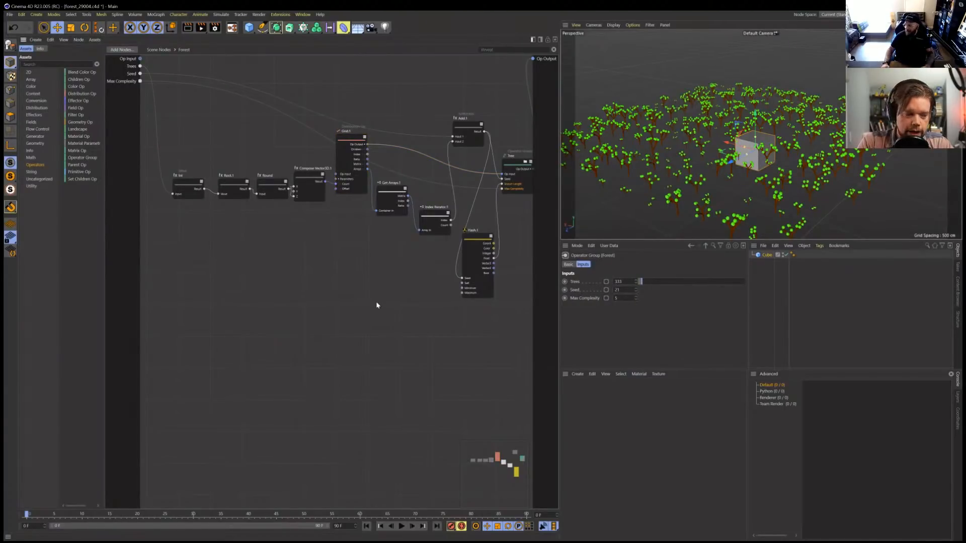
Step: Move the Tree node closer to the Forest group's output and place the Hash node just below it
{"action": "scroll", "coordinate": [370, 288], "scroll_direction": "up", "scroll_amount": 1}
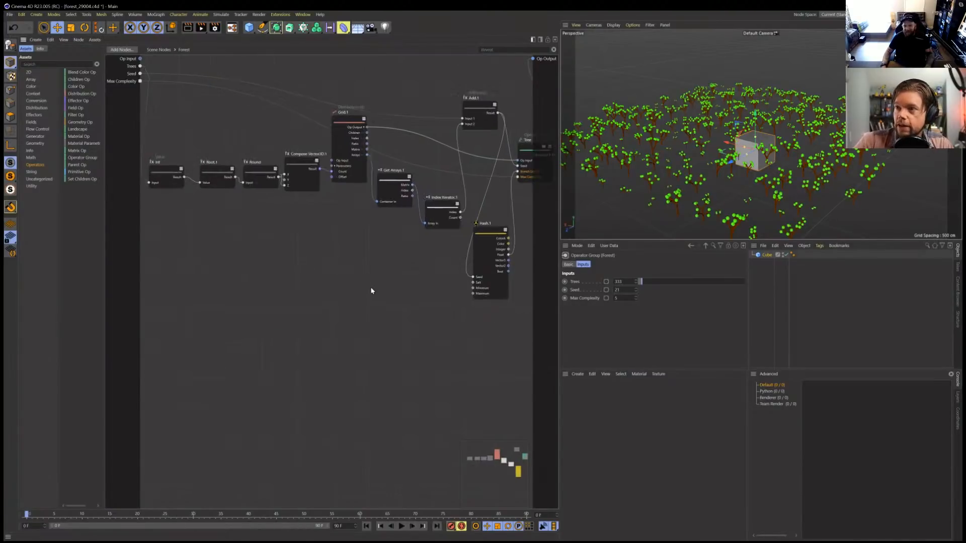
{"action": "middle_click_drag", "start_coordinate": [371, 288], "coordinate": [293, 315]}
{"action": "left_click_drag", "start_coordinate": [460, 180], "coordinate": [503, 171]}
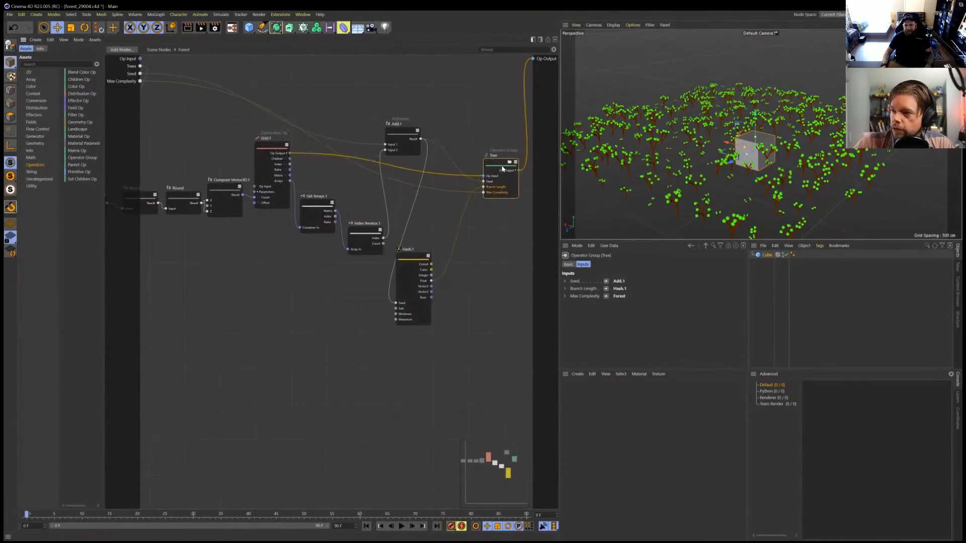
{"action": "left_click_drag", "start_coordinate": [415, 261], "coordinate": [450, 231]}
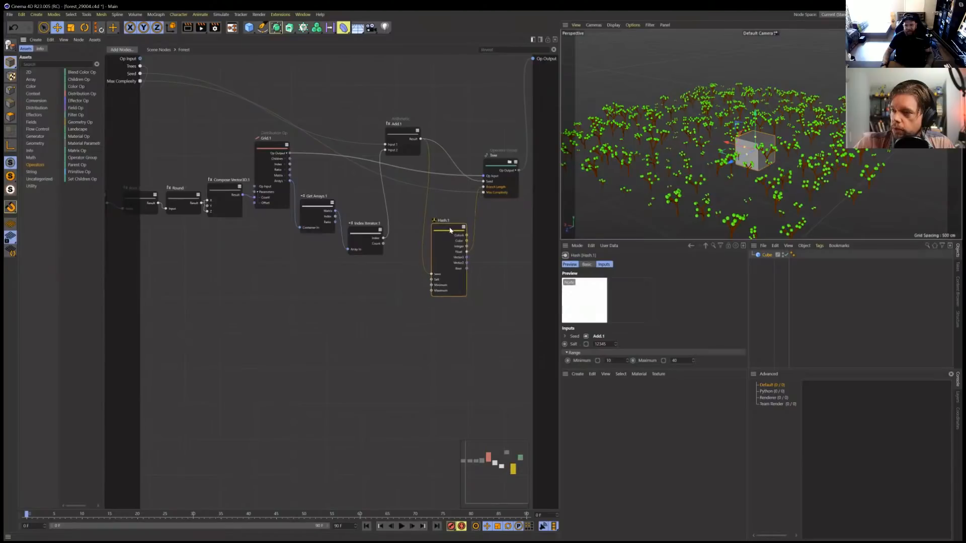
Step: Open the Tree operator group and examine its random depth, translation, rotation and branch angle nodes
{"action": "double_click", "coordinate": [498, 166]}
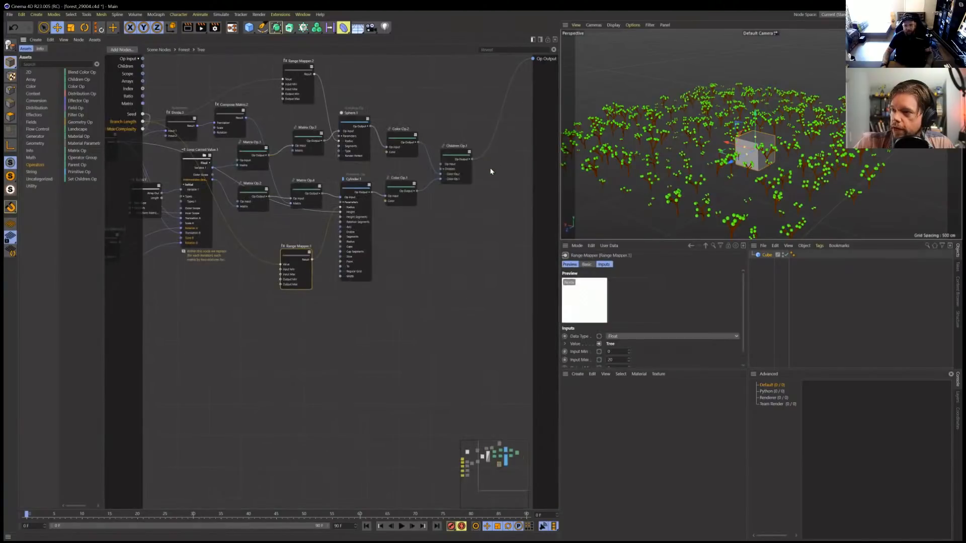
{"action": "middle_click_drag", "start_coordinate": [302, 325], "coordinate": [357, 310]}
{"action": "scroll", "coordinate": [357, 310], "scroll_direction": "down", "scroll_amount": 1}
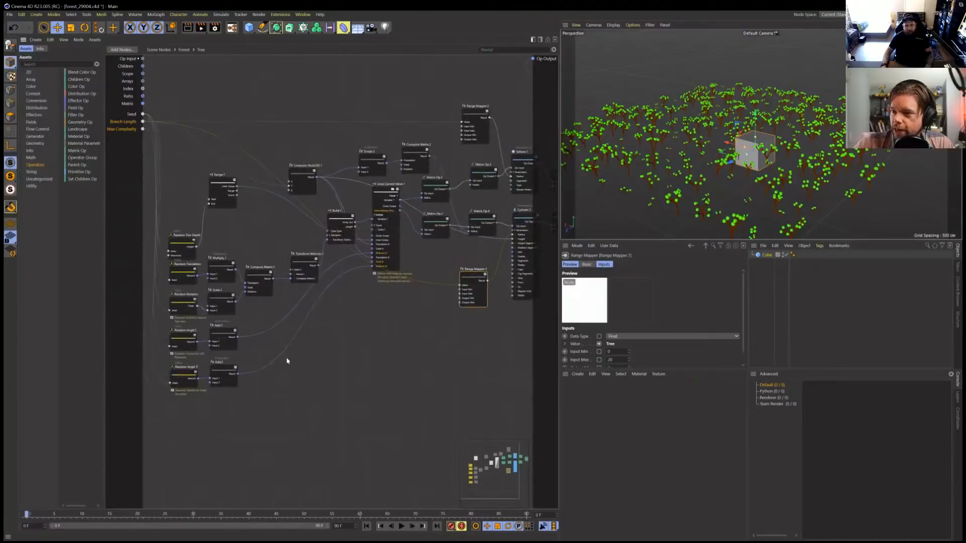
{"action": "mouse_move", "coordinate": [286, 360]}
{"action": "middle_mouse_down"}
{"action": "mouse_move", "coordinate": [269, 349]}
{"action": "mouse_move", "coordinate": [296, 361]}
{"action": "middle_mouse_up"}
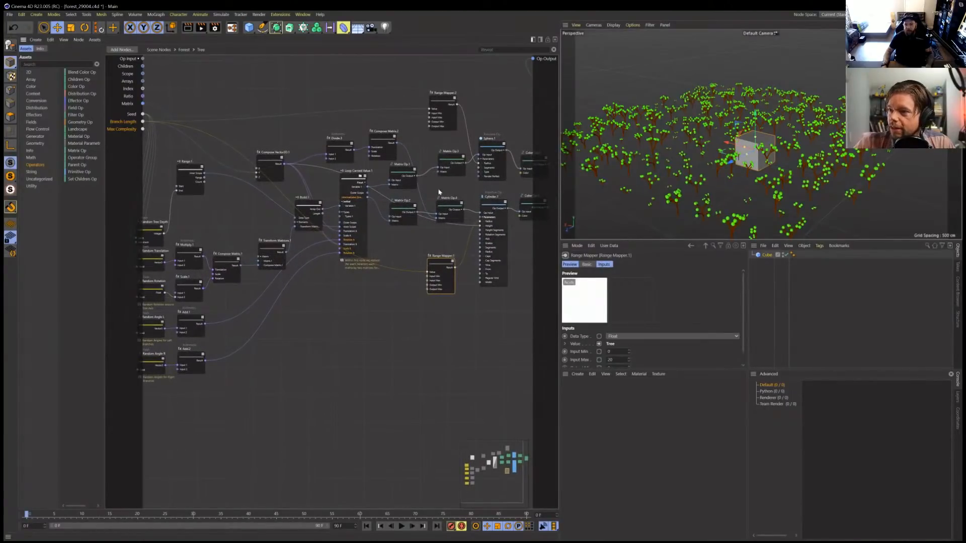
{"action": "mouse_move", "coordinate": [414, 357]}
{"action": "middle_mouse_down"}
{"action": "mouse_move", "coordinate": [347, 364]}
{"action": "mouse_move", "coordinate": [287, 393]}
{"action": "mouse_move", "coordinate": [416, 360]}
{"action": "middle_mouse_up"}
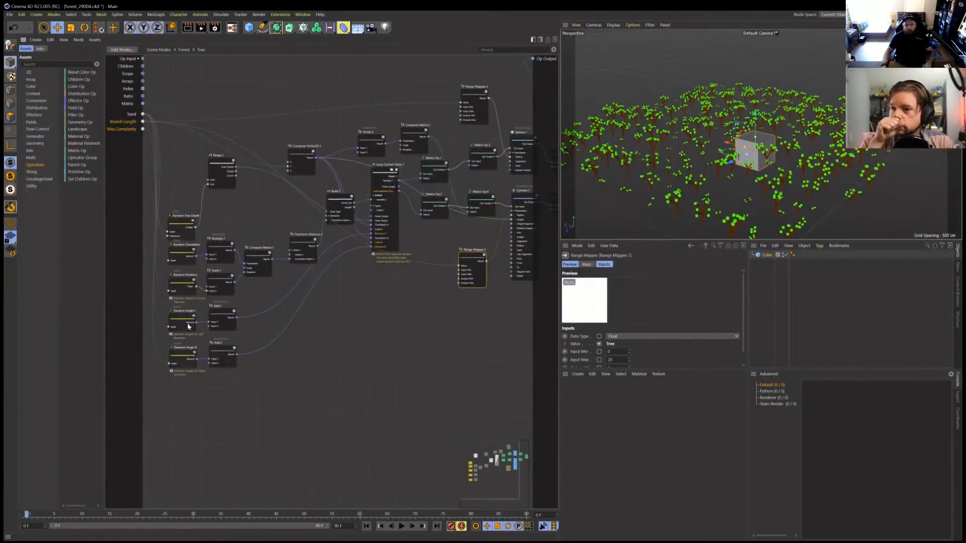
{"action": "scroll", "coordinate": [179, 326], "scroll_direction": "up", "scroll_amount": 3}
{"action": "left_click", "coordinate": [177, 285]}
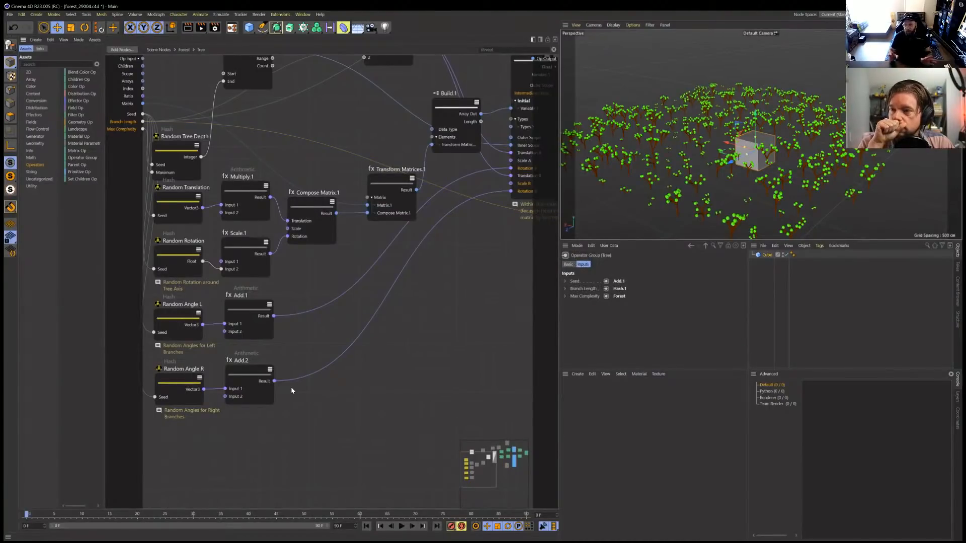
{"action": "scroll", "coordinate": [291, 390], "scroll_direction": "down", "scroll_amount": 2}
{"action": "middle_click_drag", "start_coordinate": [292, 390], "coordinate": [358, 380]}
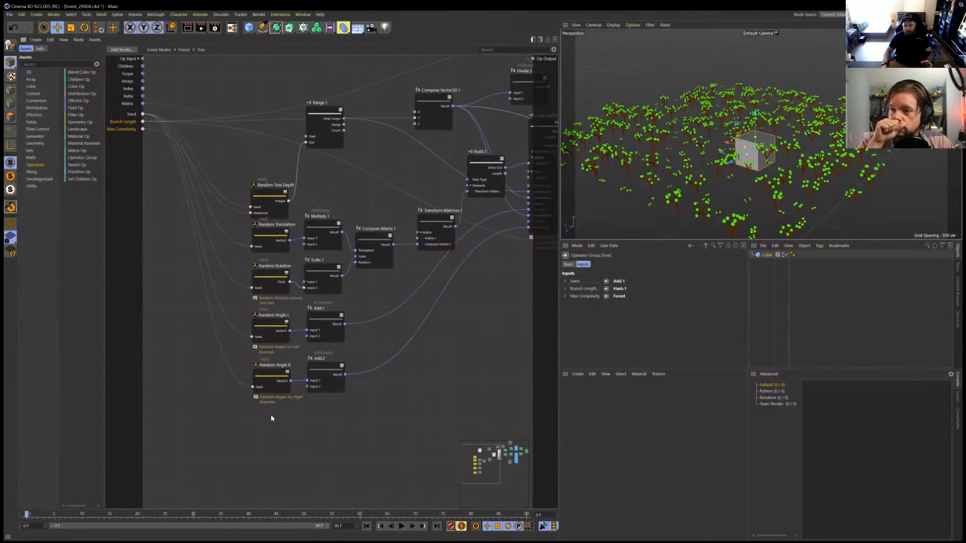
{"action": "middle_click_drag", "start_coordinate": [332, 434], "coordinate": [299, 424]}
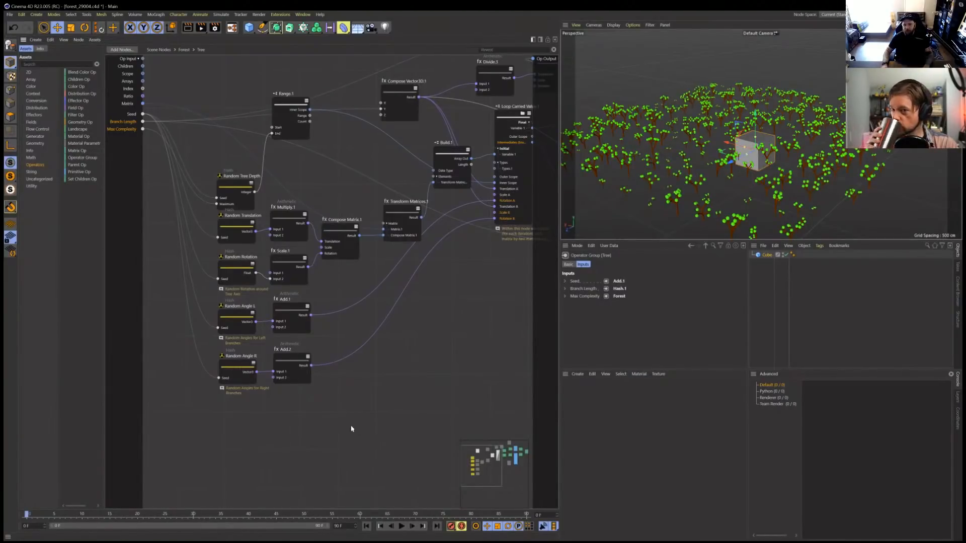
Step: Move the Add.2 node slightly down and follow the network to the Sphere, Cylinder and Children Op nodes
{"action": "left_click_drag", "start_coordinate": [302, 358], "coordinate": [302, 367]}
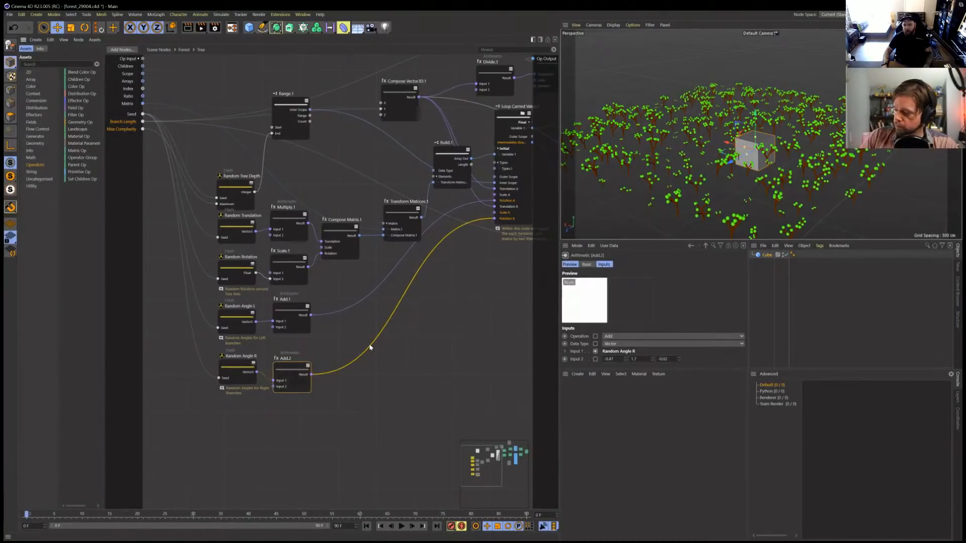
{"action": "middle_click_drag", "start_coordinate": [388, 277], "coordinate": [276, 322], "text": "alt"}
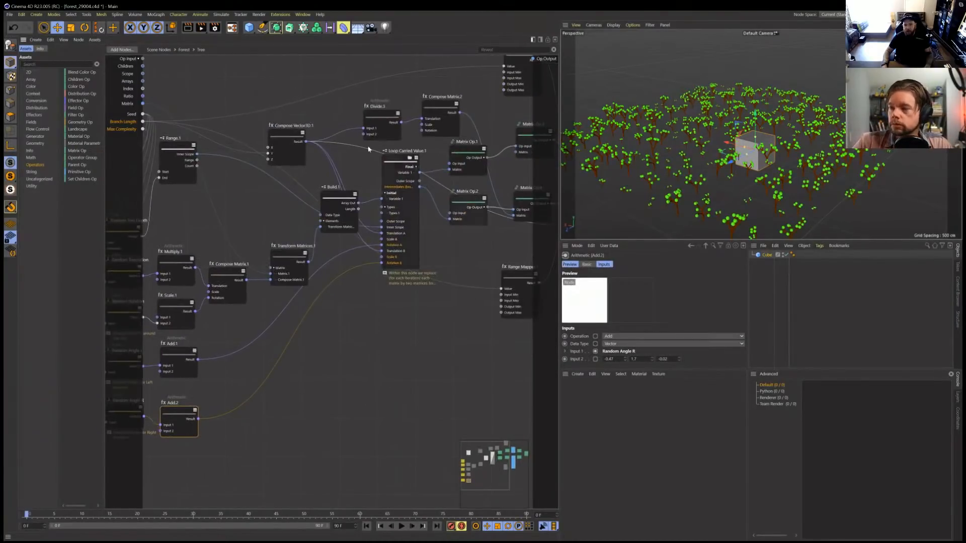
{"action": "middle_click_drag", "start_coordinate": [475, 218], "coordinate": [295, 251], "text": "alt"}
{"action": "middle_click_drag", "start_coordinate": [503, 251], "coordinate": [439, 221], "text": "alt"}
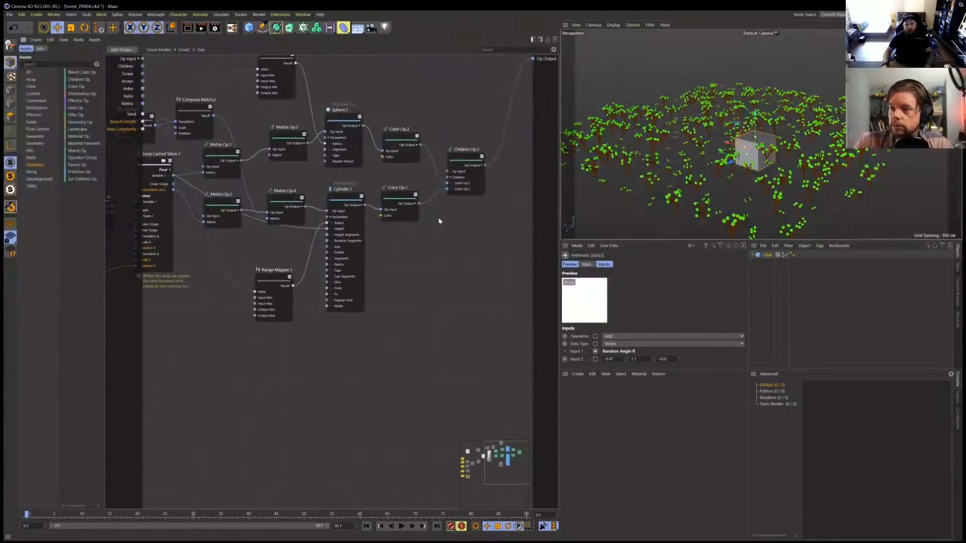
{"action": "middle_click_drag", "start_coordinate": [196, 288], "coordinate": [321, 243], "text": "alt"}
{"action": "middle_click_drag", "start_coordinate": [166, 241], "coordinate": [296, 237], "text": "alt"}
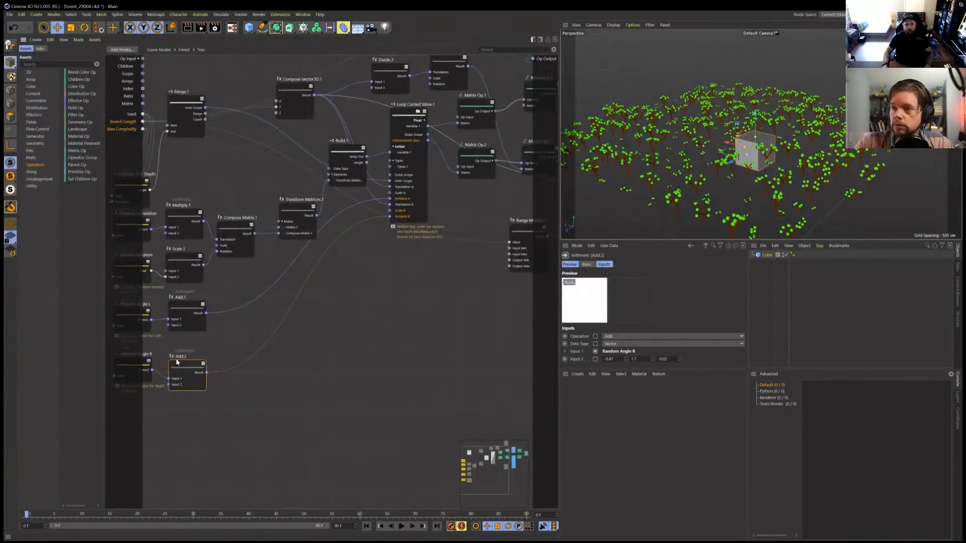
Step: Review the random hash nodes and their connections to the Loop Carried Value node, and fit more of the Tree network in view
{"action": "middle_click_drag", "start_coordinate": [141, 143], "coordinate": [177, 138], "text": "alt"}
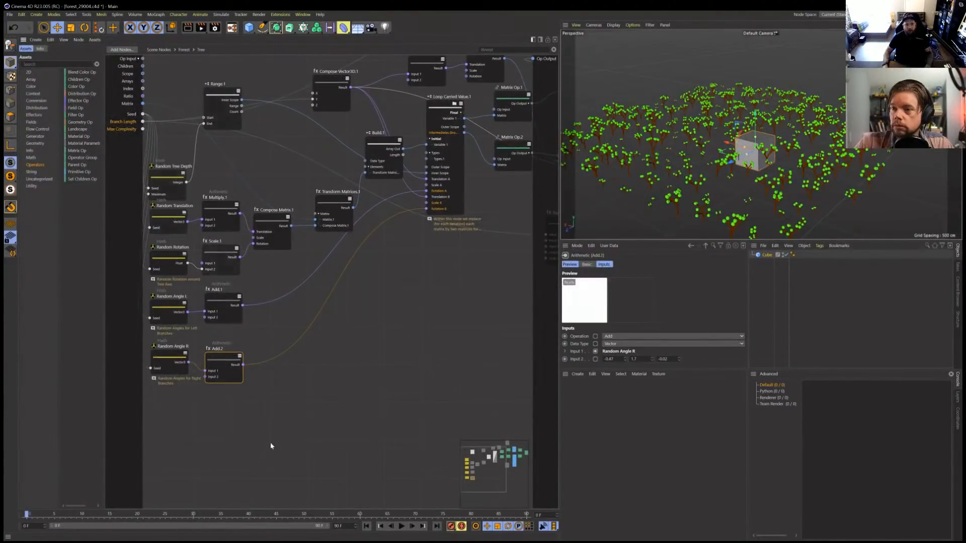
{"action": "middle_click_drag", "start_coordinate": [270, 447], "coordinate": [319, 403], "text": "alt"}
{"action": "left_click_drag", "start_coordinate": [184, 84], "coordinate": [140, 310]}
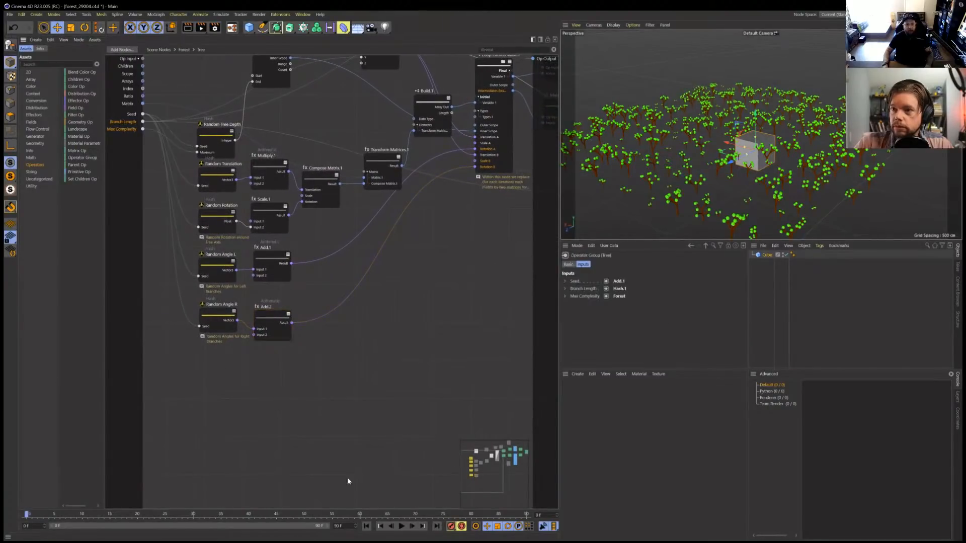
{"action": "middle_click_drag", "start_coordinate": [347, 481], "coordinate": [344, 454], "text": "alt"}
{"action": "middle_click_drag", "start_coordinate": [401, 433], "coordinate": [411, 510], "text": "alt"}
{"action": "middle_click_drag", "start_coordinate": [529, 229], "coordinate": [465, 235]}
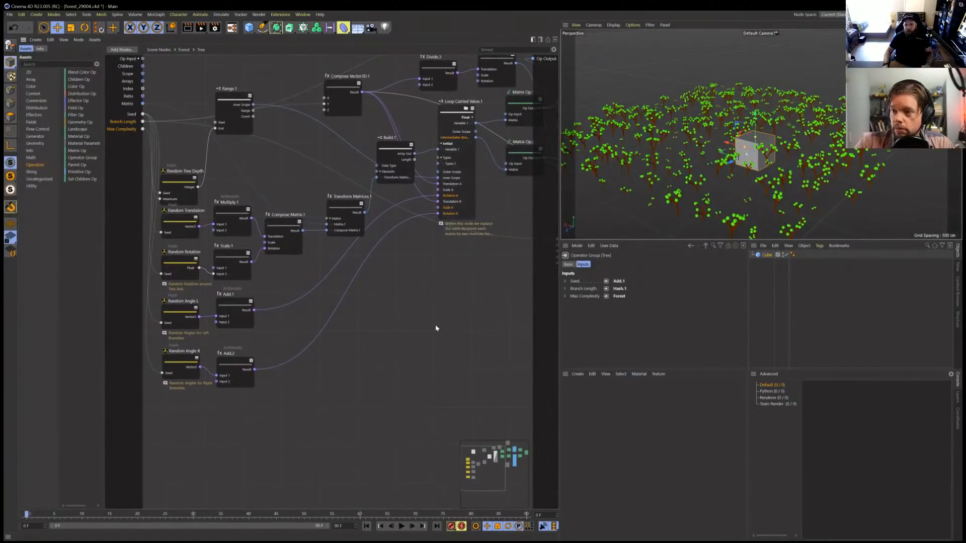
{"action": "key", "text": "h"}
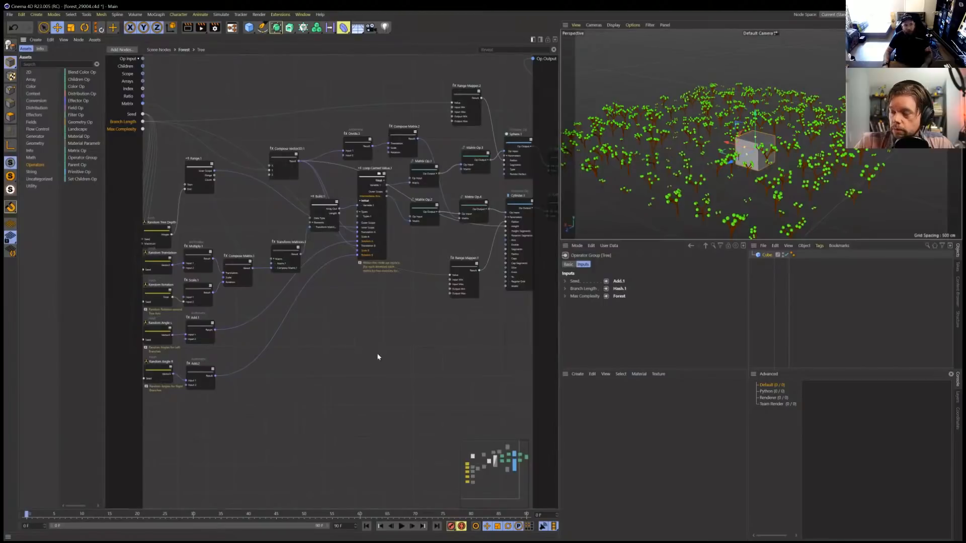
Step: Return to the Scene Nodes level, move the Forest node closer to the Scene output, and deselect it
{"action": "left_click", "coordinate": [158, 50]}
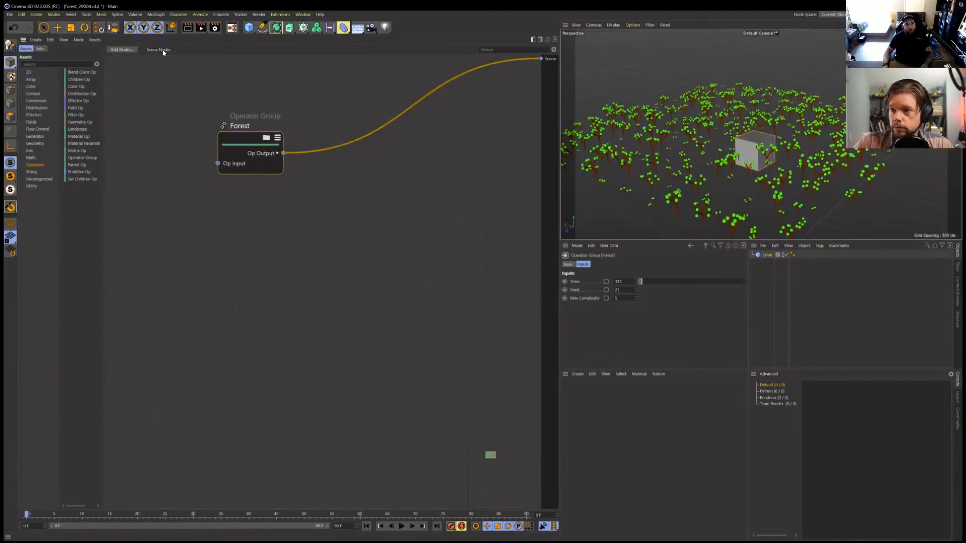
{"action": "left_click", "coordinate": [222, 267]}
{"action": "left_click_drag", "start_coordinate": [241, 127], "coordinate": [350, 132]}
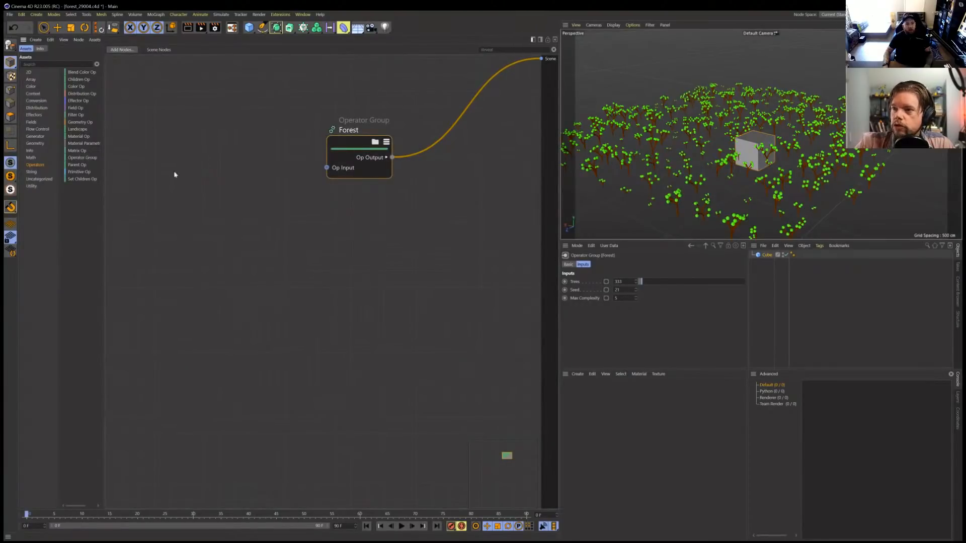
{"action": "left_click", "coordinate": [259, 316]}
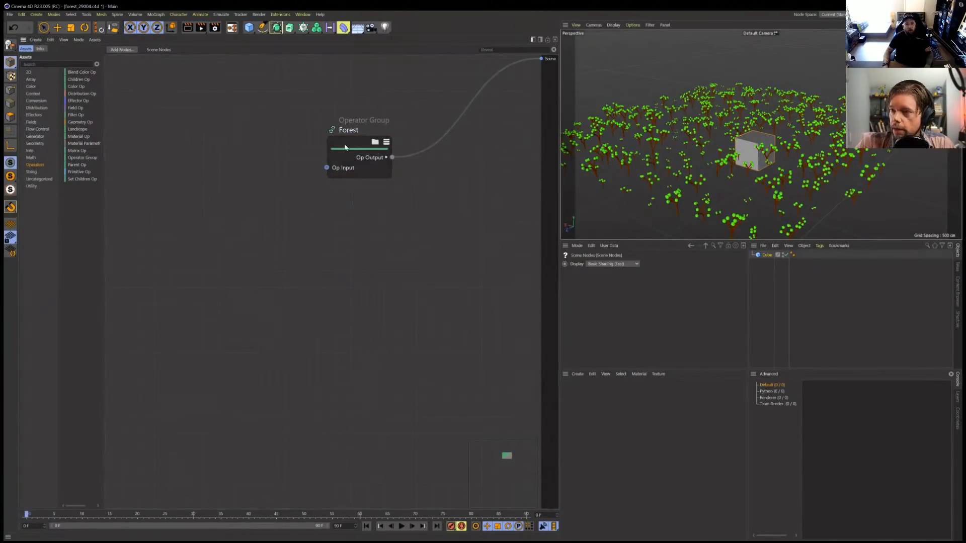
Step: Open the Forest operator group and the Tree group inside it to examine their node networks
{"action": "mouse_move", "coordinate": [352, 147]}
{"action": "left_mouse_down"}
{"action": "mouse_move", "coordinate": [367, 137]}
{"action": "mouse_move", "coordinate": [340, 149]}
{"action": "left_mouse_up"}
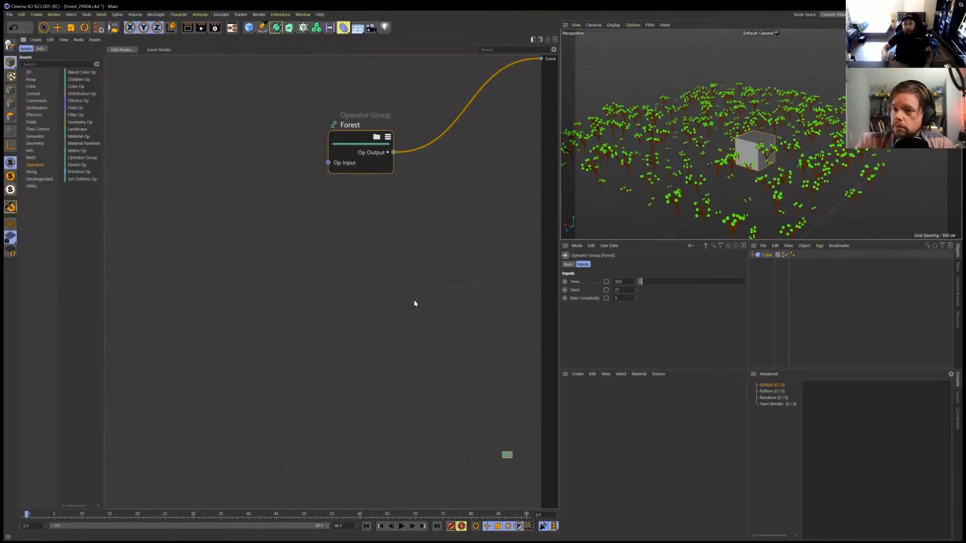
{"action": "double_click", "coordinate": [345, 138]}
{"action": "middle_click_drag", "start_coordinate": [537, 158], "coordinate": [496, 173], "text": "alt"}
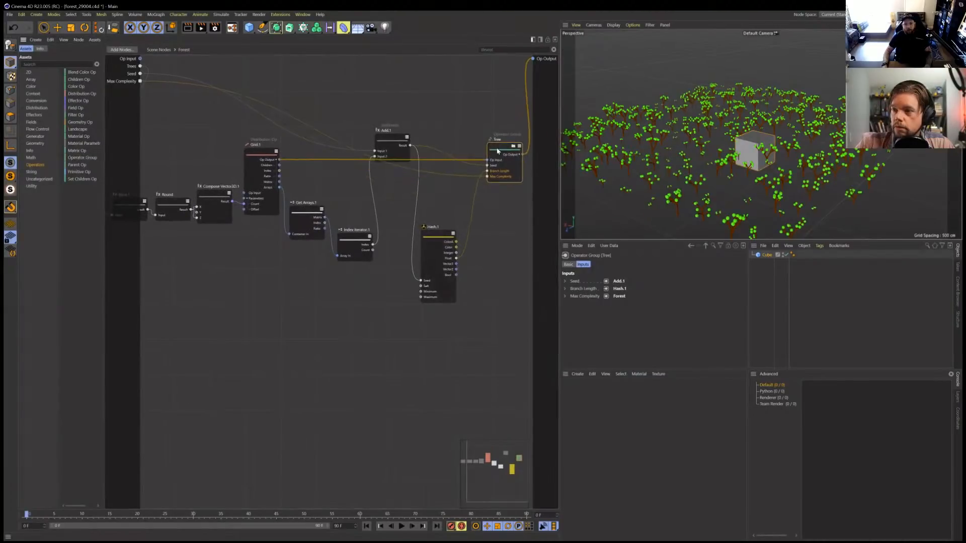
{"action": "middle_click_drag", "start_coordinate": [302, 317], "coordinate": [358, 327], "text": "alt"}
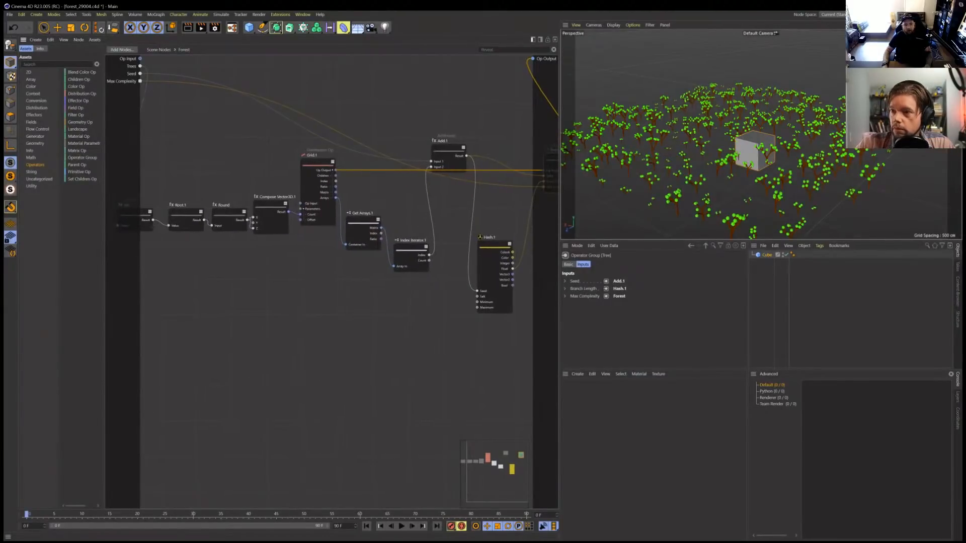
{"action": "middle_click_drag", "start_coordinate": [549, 168], "coordinate": [437, 171], "text": "alt"}
{"action": "double_click", "coordinate": [447, 168]}
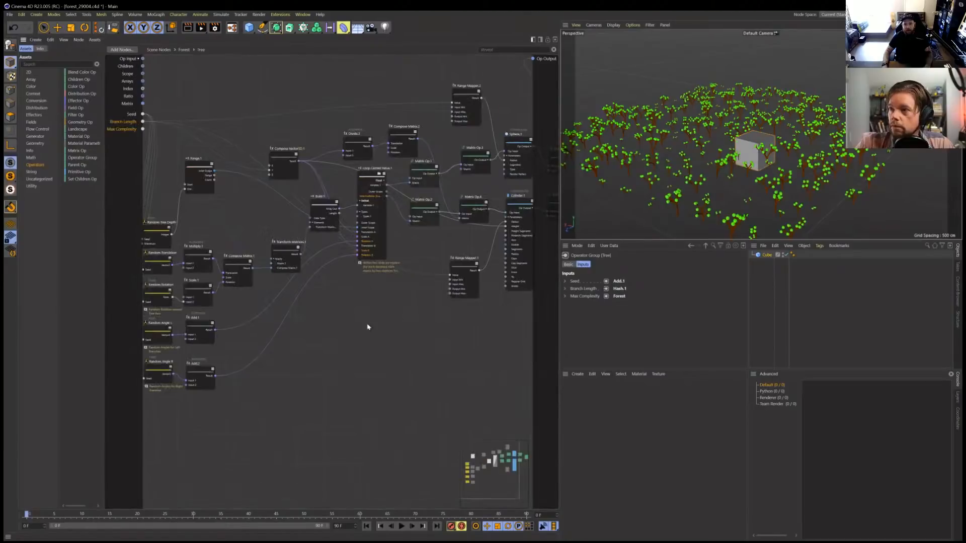
{"action": "right_click", "coordinate": [420, 326]}
{"action": "left_click", "coordinate": [367, 345]}
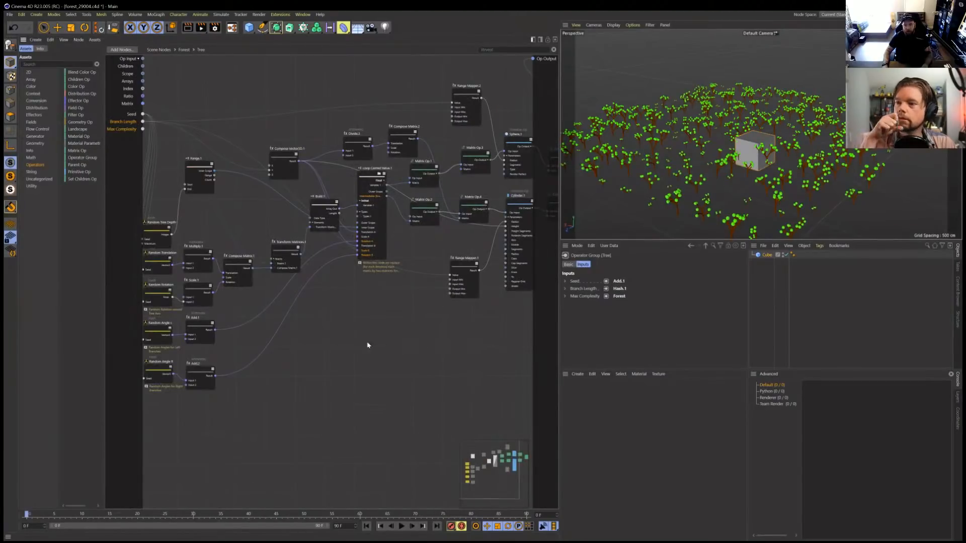
Step: Go back up from the Tree group through the Forest group to the Scene Nodes level
{"action": "left_click", "coordinate": [184, 49]}
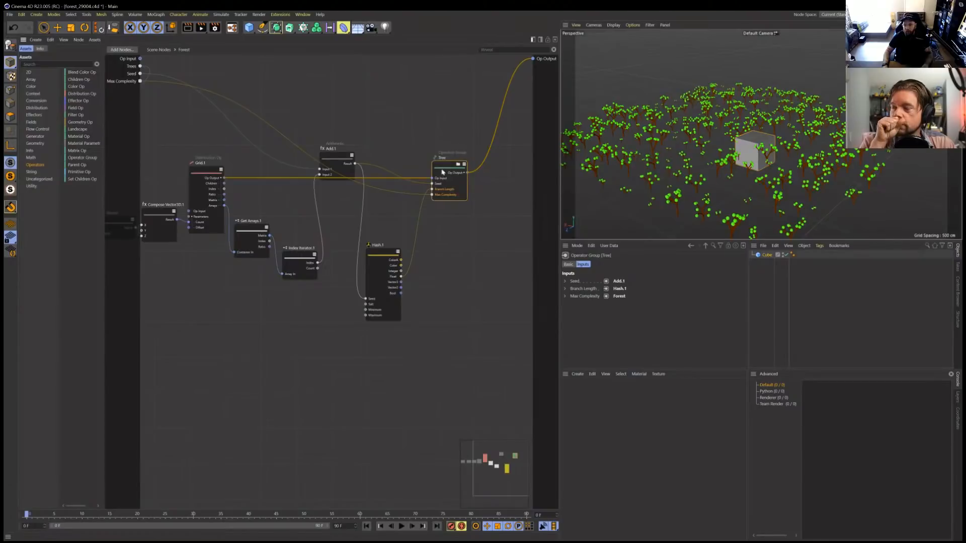
{"action": "middle_click_drag", "start_coordinate": [403, 238], "coordinate": [387, 242], "text": "alt"}
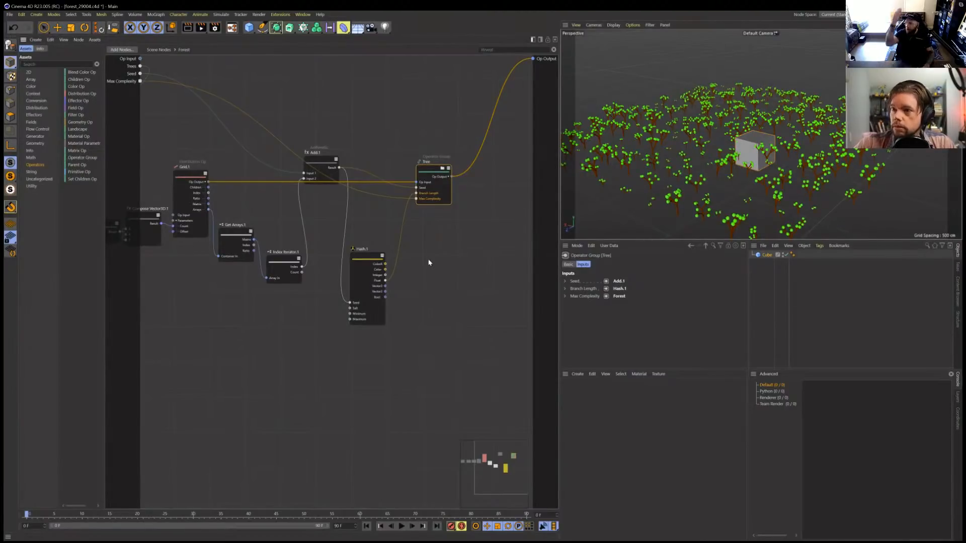
{"action": "left_click", "coordinate": [158, 50]}
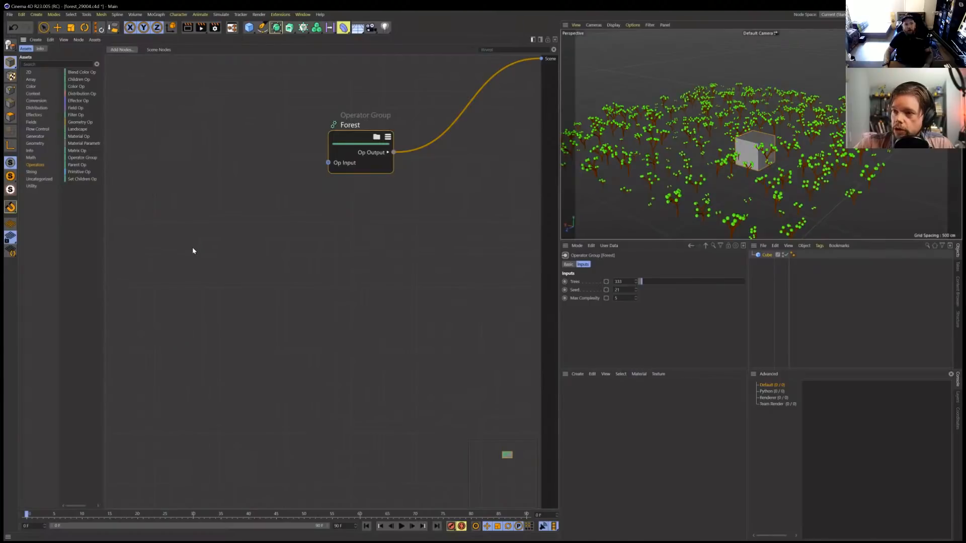
Step: Reopen the Tree group, inspect the matrix operator feeding the Sphere and the lower Range Mapper, and return to the Scene Nodes level
{"action": "double_click", "coordinate": [359, 144]}
{"action": "double_click", "coordinate": [434, 170]}
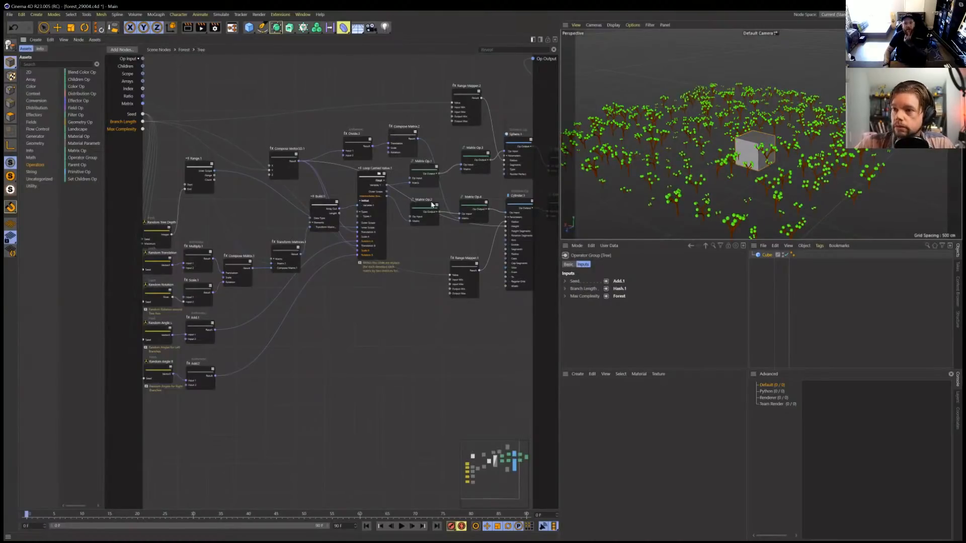
{"action": "middle_click_drag", "start_coordinate": [373, 348], "coordinate": [320, 348]}
{"action": "left_click", "coordinate": [422, 161]}
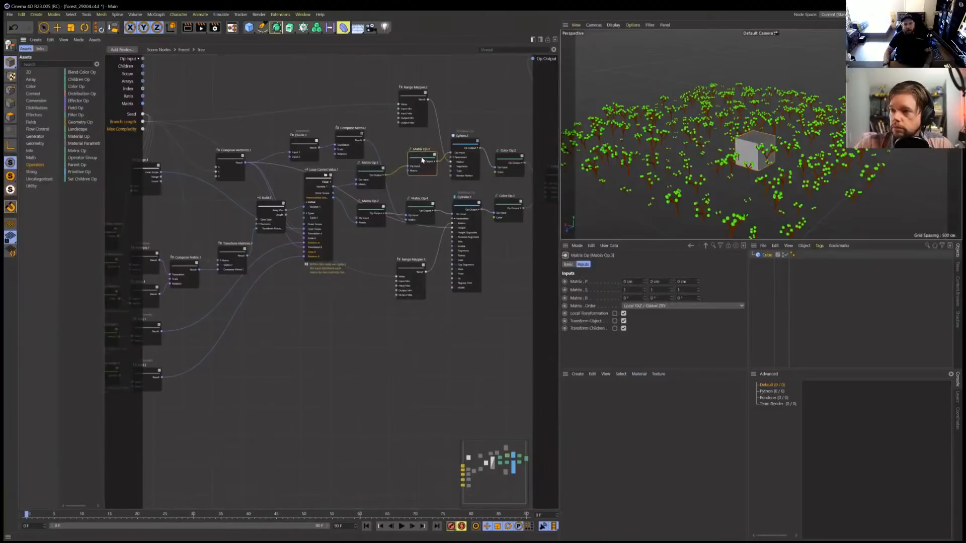
{"action": "left_click", "coordinate": [411, 271]}
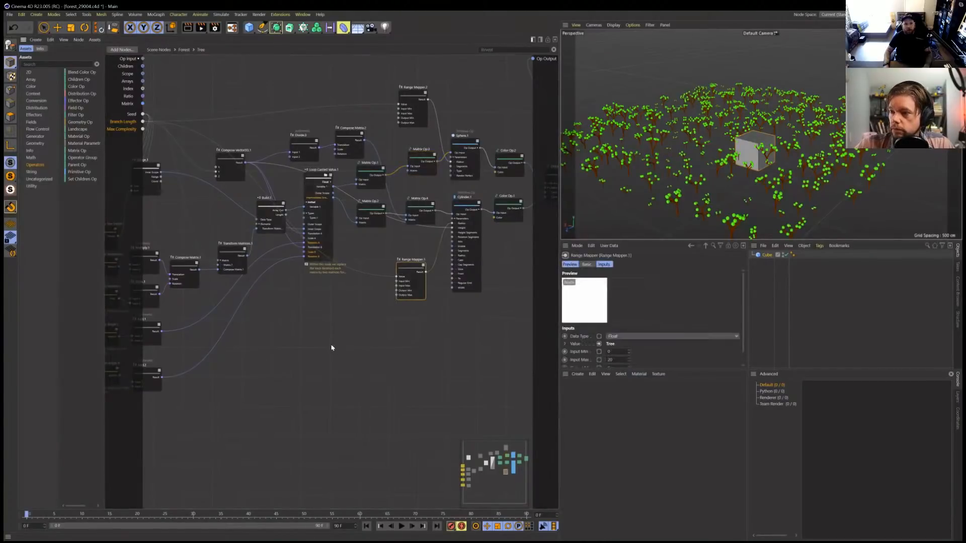
{"action": "left_click", "coordinate": [159, 50]}
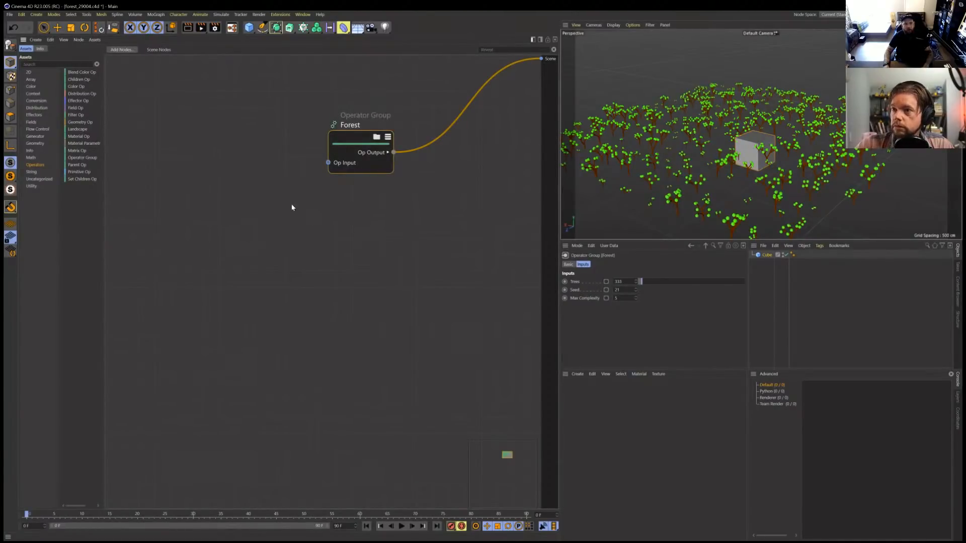
Step: Set the Forest group's Trees input to 4444
{"action": "middle_click_drag", "start_coordinate": [514, 217], "coordinate": [473, 216]}
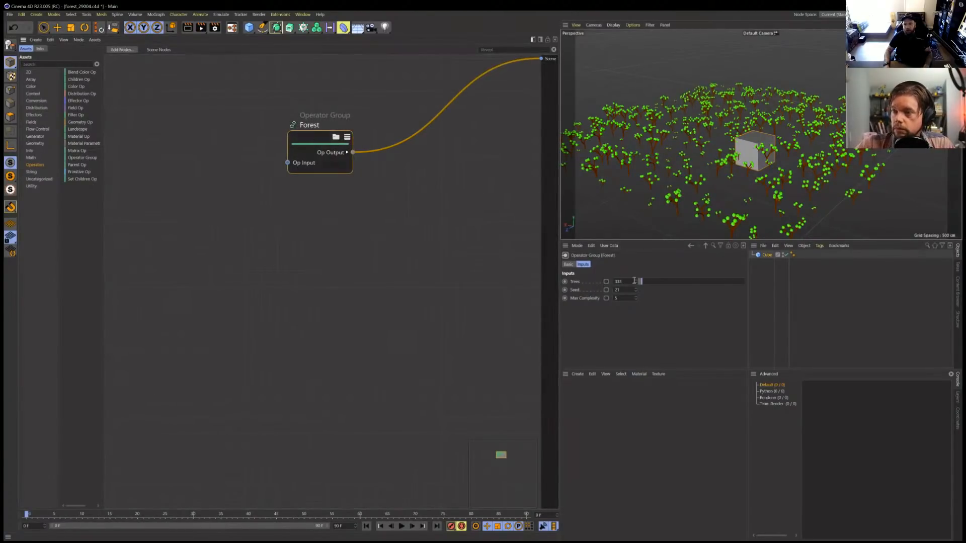
{"action": "mouse_move", "coordinate": [682, 176]}
{"action": "left_mouse_down", "text": "alt"}
{"action": "mouse_move", "coordinate": [646, 190]}
{"action": "mouse_move", "coordinate": [700, 176]}
{"action": "left_mouse_up", "text": "alt"}
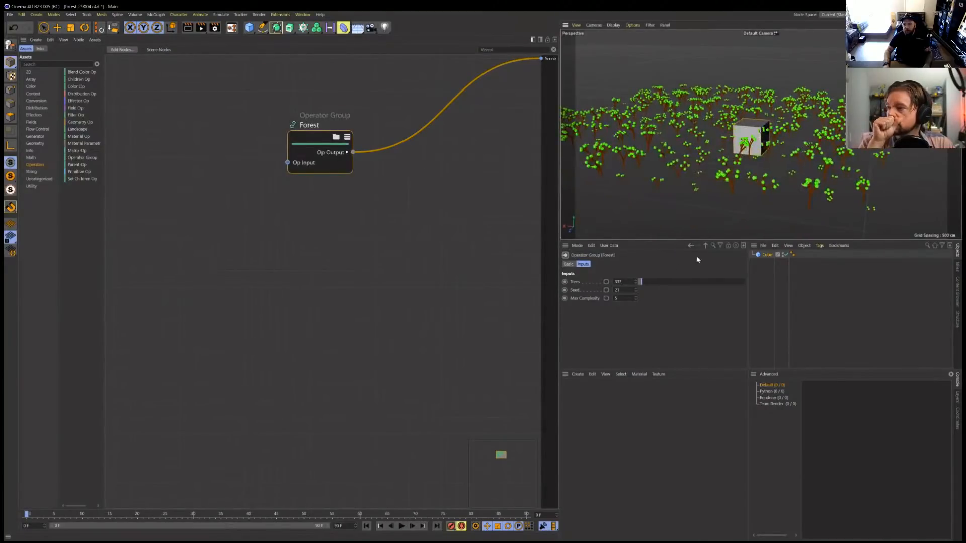
{"action": "left_click", "coordinate": [622, 282]}
{"action": "type", "text": "4444"}
{"action": "key", "text": "Return"}
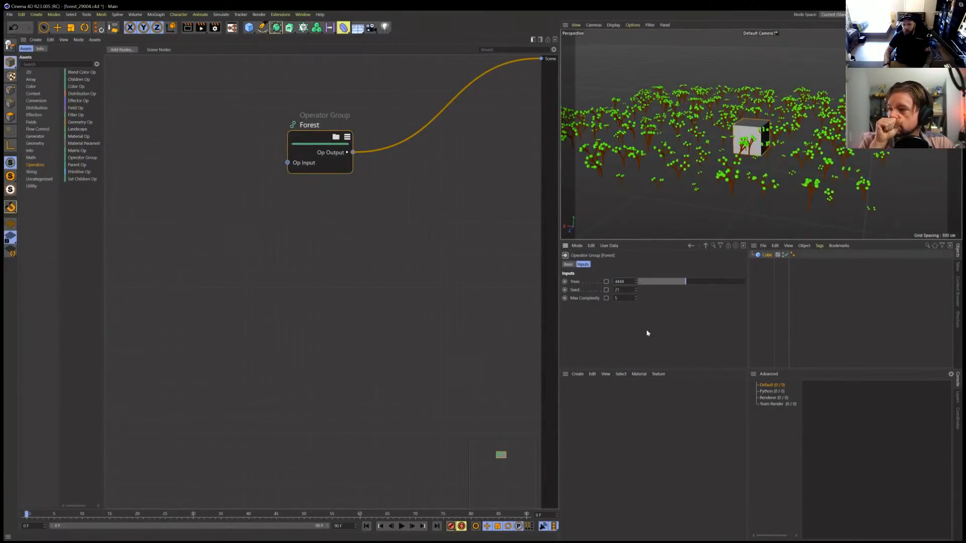
{"action": "left_click", "coordinate": [615, 297]}
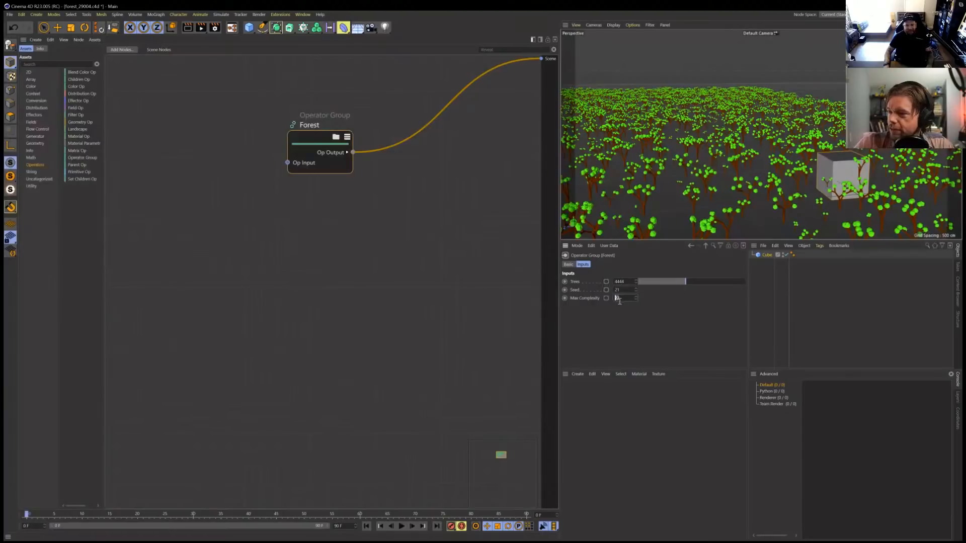
{"action": "left_click", "coordinate": [629, 325]}
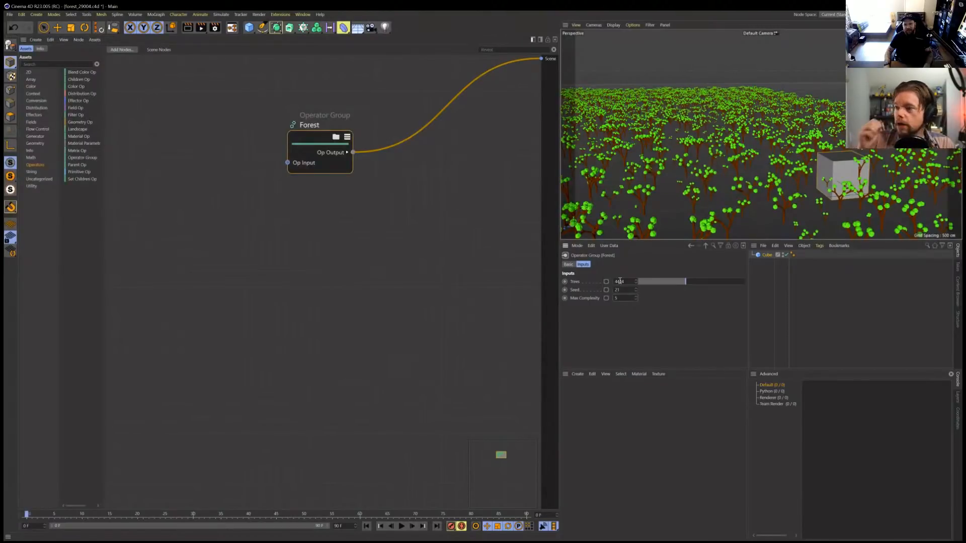
Step: Switch to File Explorer, select the binarykite_0001 project file, and move the window away from the attributes area
{"action": "key", "text": "alt+Tab"}
{"action": "left_click", "coordinate": [626, 236]}
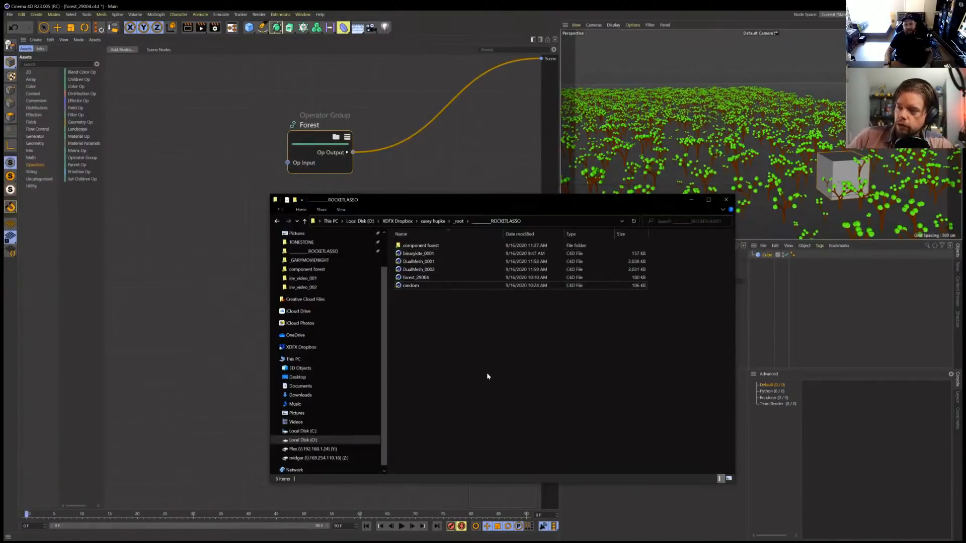
{"action": "left_click", "coordinate": [419, 255]}
{"action": "left_click", "coordinate": [739, 300]}
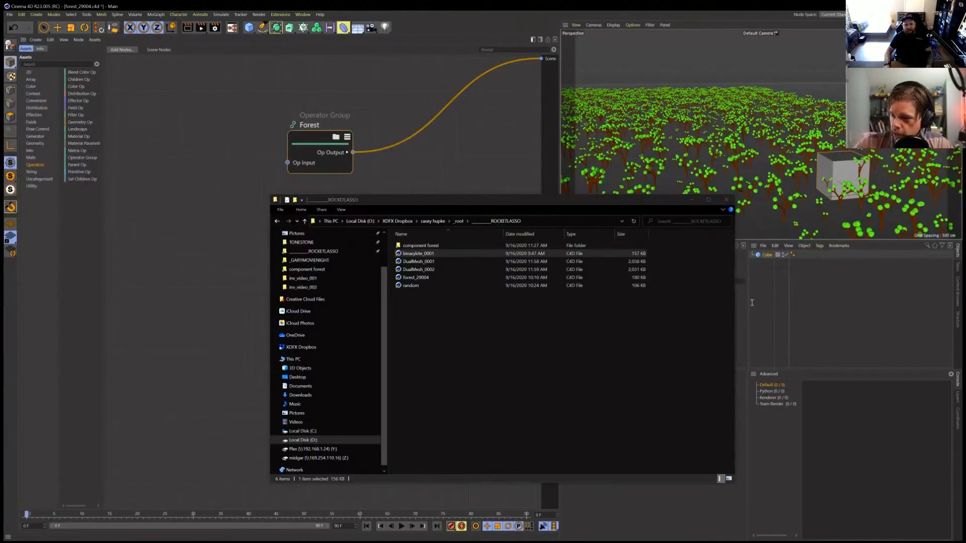
{"action": "left_click_drag", "start_coordinate": [624, 200], "coordinate": [405, 232]}
Step: Set the Forest group's Trees input to 14
{"action": "left_click_drag", "start_coordinate": [625, 281], "coordinate": [599, 315]}
{"action": "type", "text": "14"}
{"action": "key", "text": "Return"}
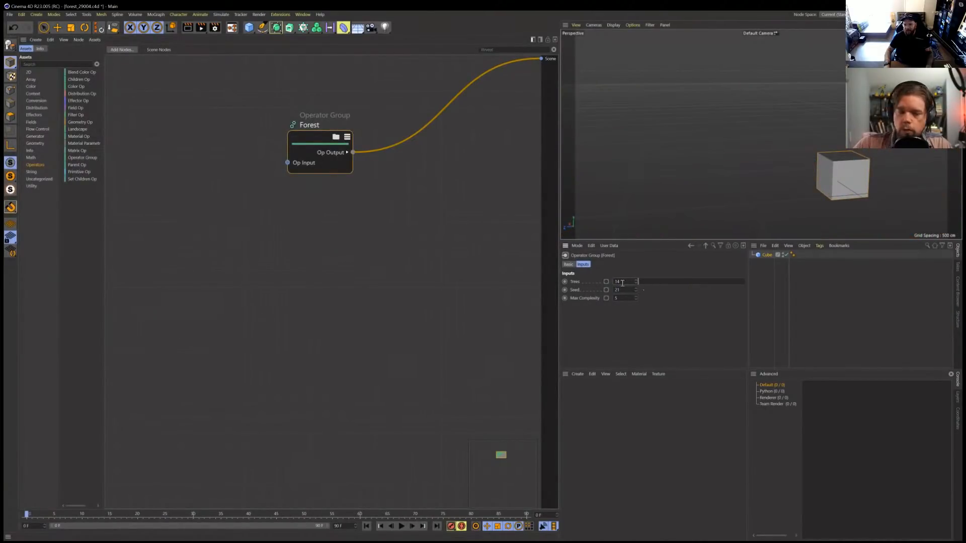
Step: Set the Forest group's Trees input to 44 and view the smaller forest from a higher angle
{"action": "left_click_drag", "start_coordinate": [623, 282], "coordinate": [594, 301]}
{"action": "type", "text": "44"}
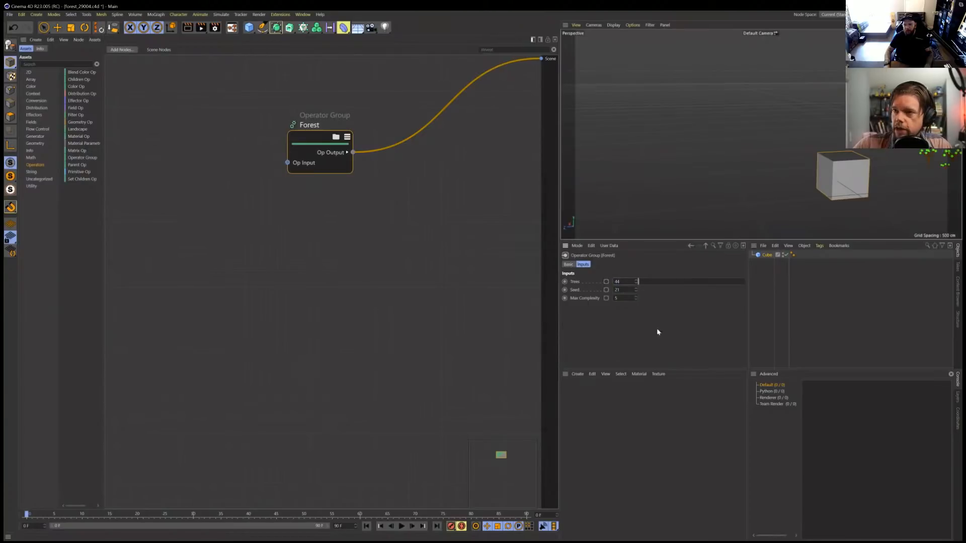
{"action": "key", "text": "Return"}
{"action": "left_click_drag", "start_coordinate": [782, 160], "coordinate": [668, 184], "text": "alt"}
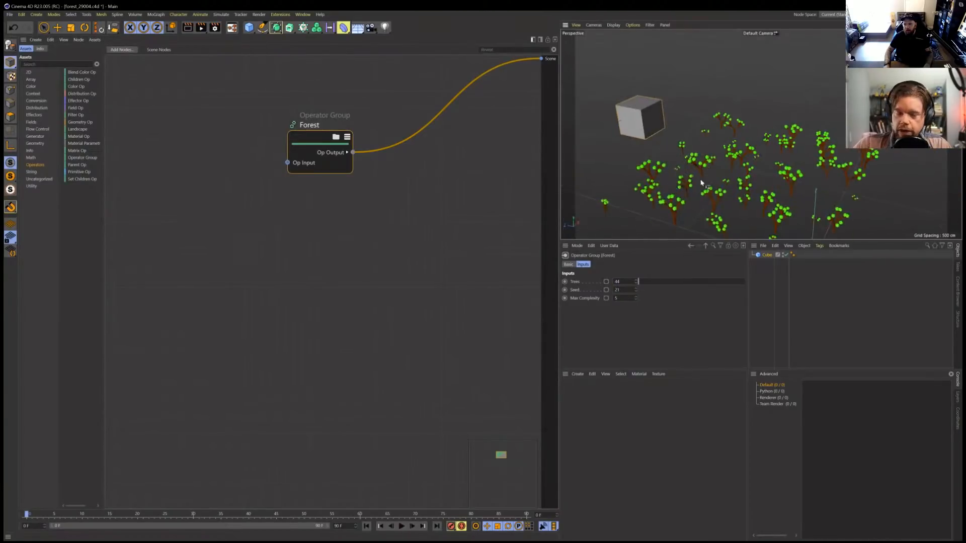
{"action": "middle_click_drag", "start_coordinate": [753, 176], "coordinate": [724, 136], "text": "alt"}
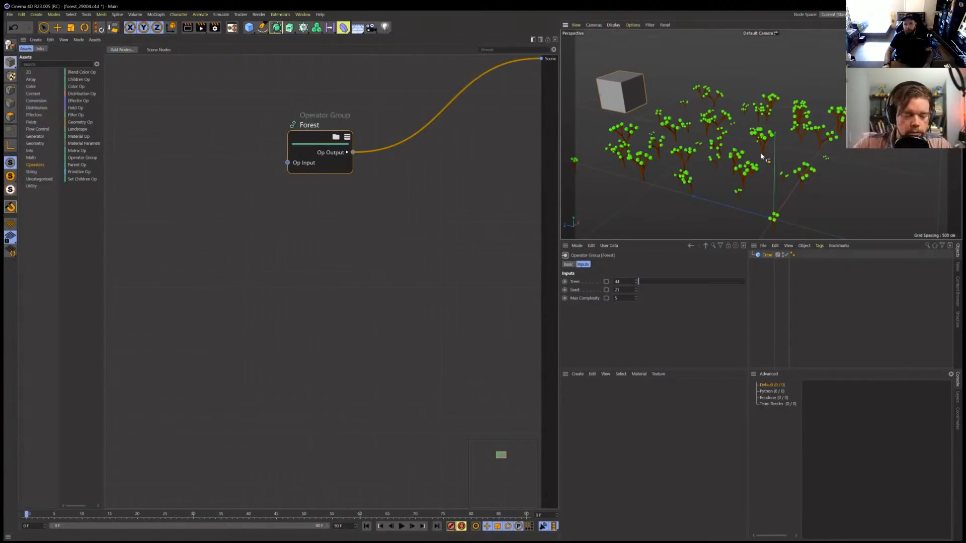
{"action": "left_click_drag", "start_coordinate": [761, 156], "coordinate": [755, 148], "text": "alt"}
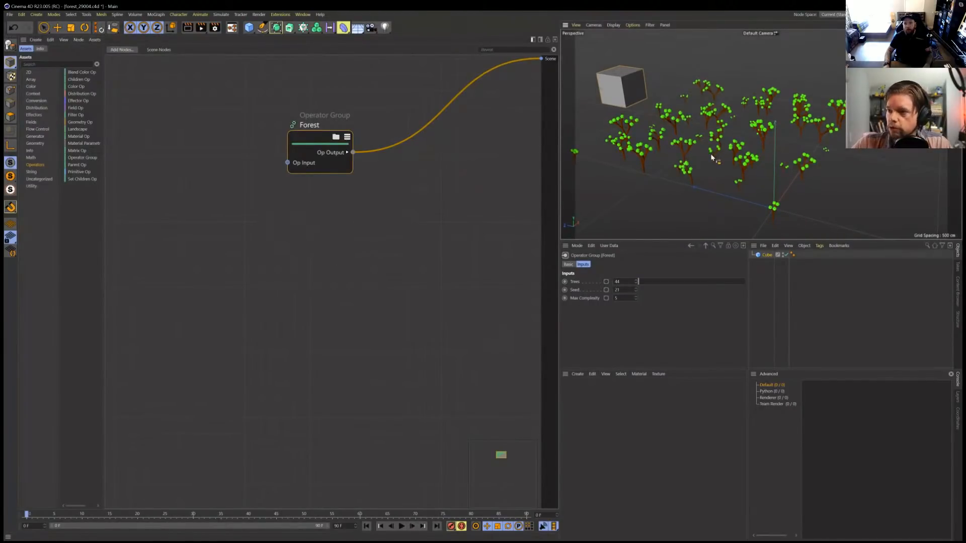
Step: Find DualMesh_0002 in File Explorer, then return to Cinema 4D and switch to that already open project
{"action": "key", "text": "alt+Tab"}
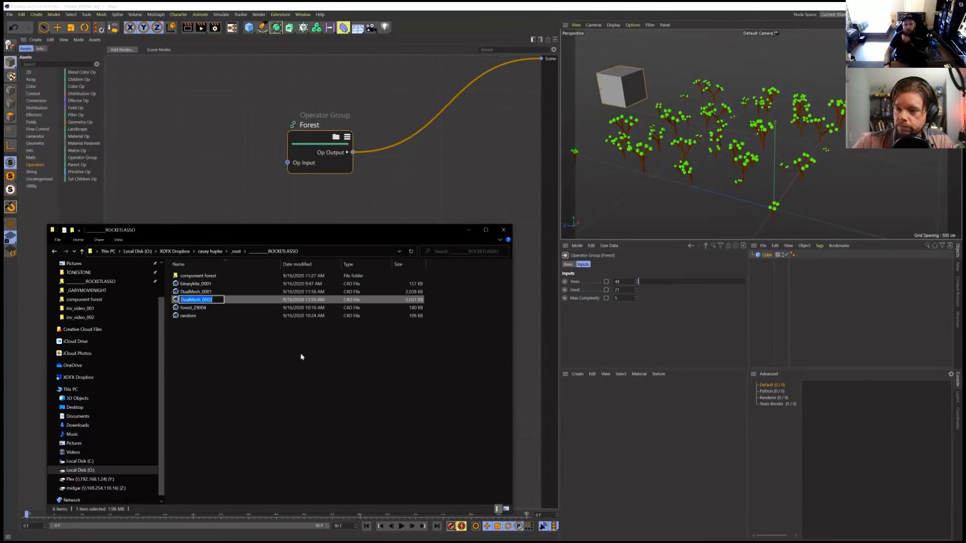
{"action": "left_click", "coordinate": [250, 342]}
{"action": "left_click", "coordinate": [228, 302]}
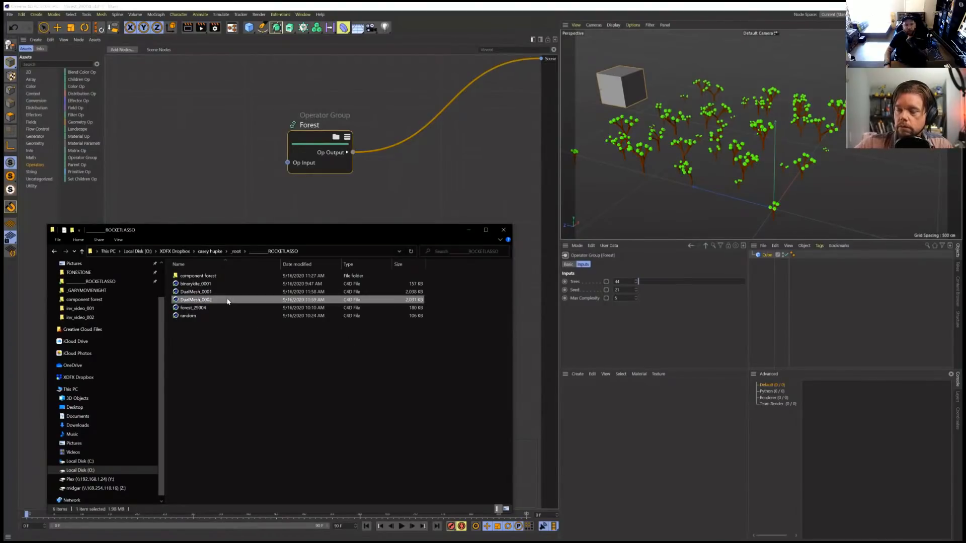
{"action": "left_click", "coordinate": [441, 186]}
{"action": "left_click", "coordinate": [529, 301]}
{"action": "left_click", "coordinate": [302, 14]}
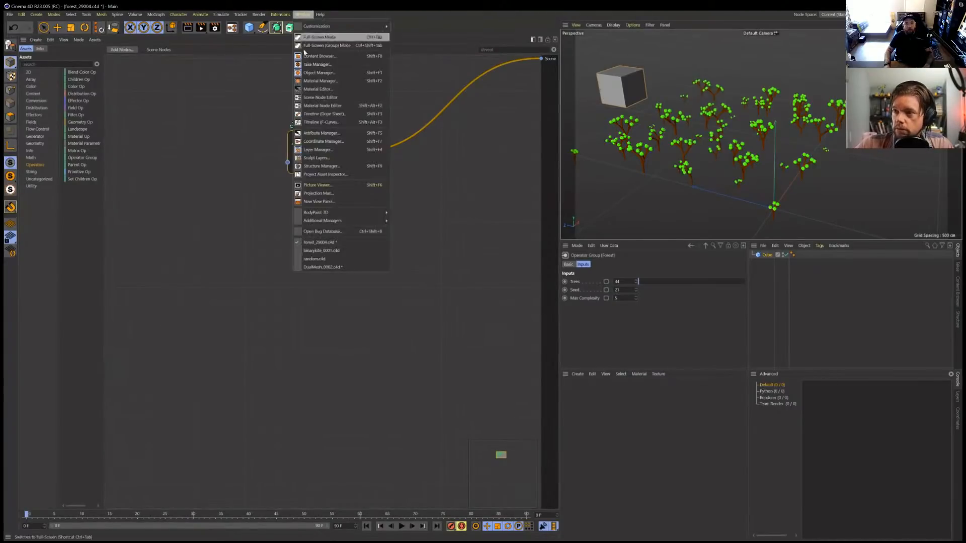
{"action": "left_click", "coordinate": [351, 267]}
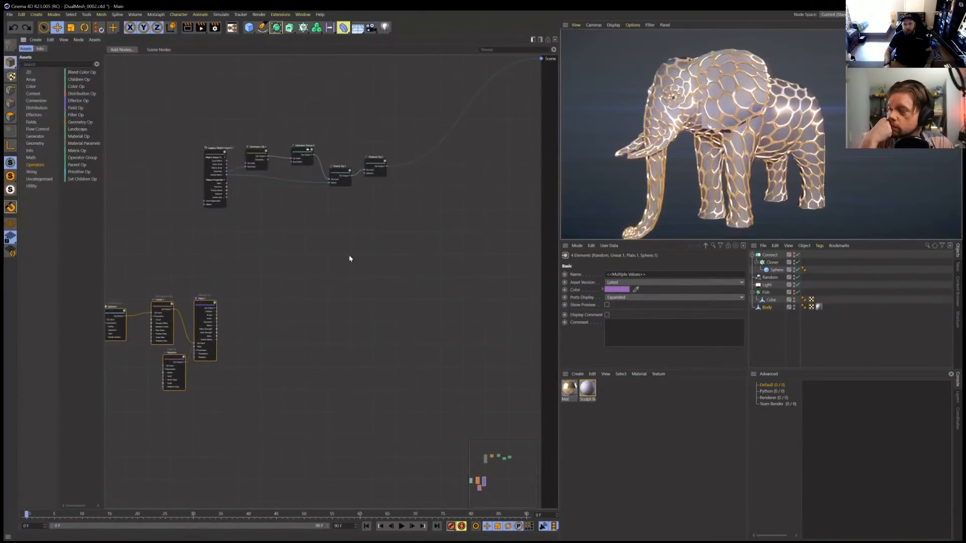
Step: Examine the DualMesh_0002 scene node network and the elephant's gold dual-mesh surface up close from several angles
{"action": "scroll", "coordinate": [345, 238], "scroll_direction": "up", "scroll_amount": 5}
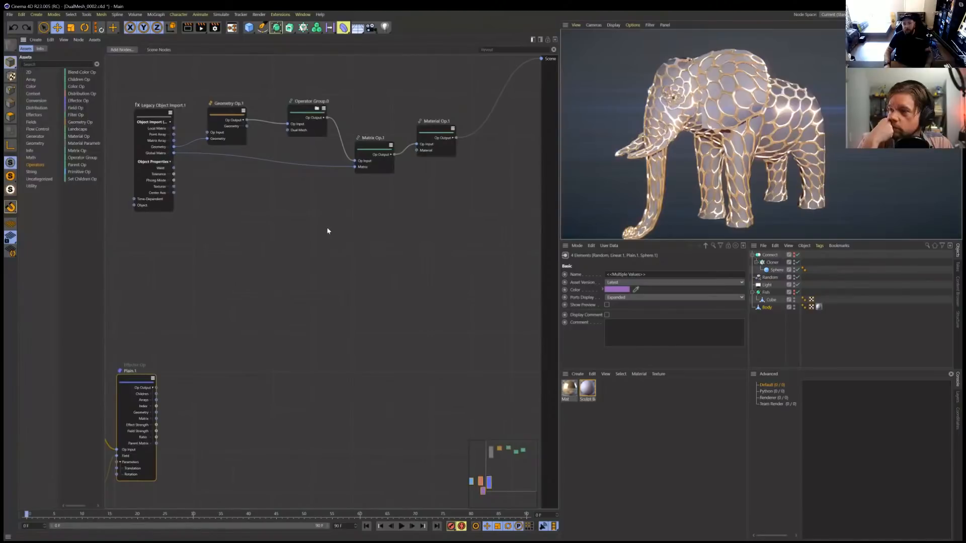
{"action": "left_click_drag", "start_coordinate": [722, 140], "coordinate": [802, 145], "text": "alt"}
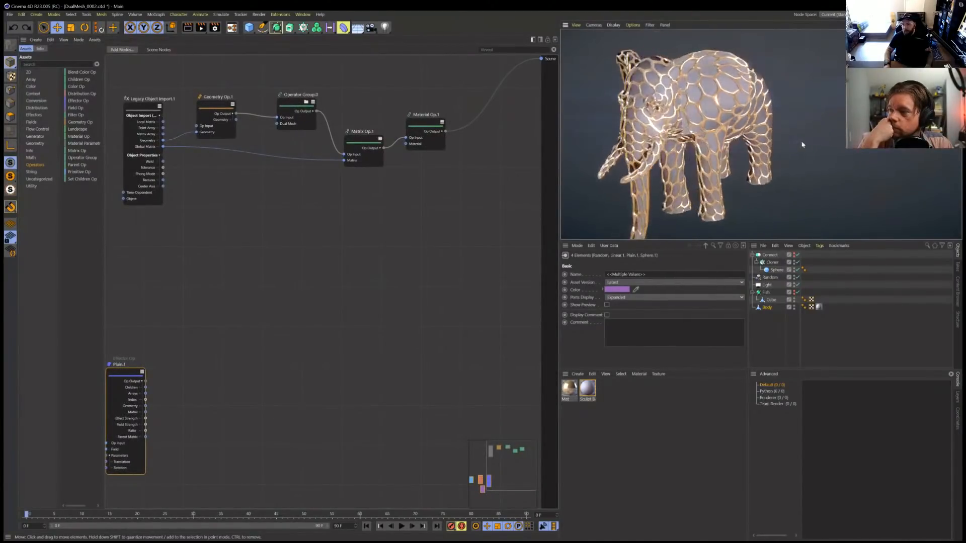
{"action": "right_click_drag", "start_coordinate": [802, 144], "coordinate": [839, 141], "text": "alt"}
{"action": "mouse_move", "coordinate": [839, 141]}
{"action": "left_mouse_down", "text": "alt"}
{"action": "mouse_move", "coordinate": [763, 119]}
{"action": "mouse_move", "coordinate": [841, 125]}
{"action": "left_mouse_up", "text": "alt"}
{"action": "right_click_drag", "start_coordinate": [841, 126], "coordinate": [817, 126], "text": "alt"}
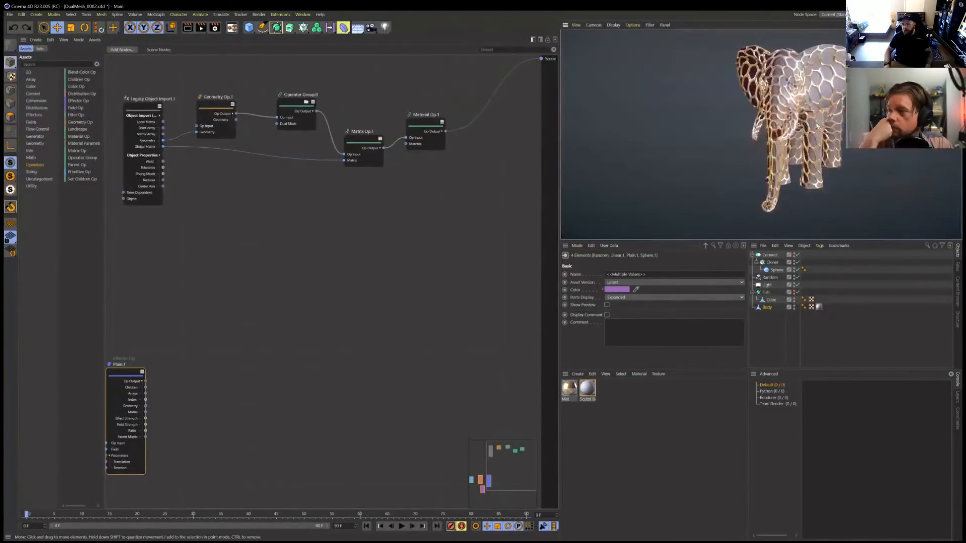
{"action": "left_click_drag", "start_coordinate": [817, 126], "coordinate": [762, 126], "text": "alt"}
{"action": "right_click_drag", "start_coordinate": [762, 125], "coordinate": [803, 128], "text": "alt"}
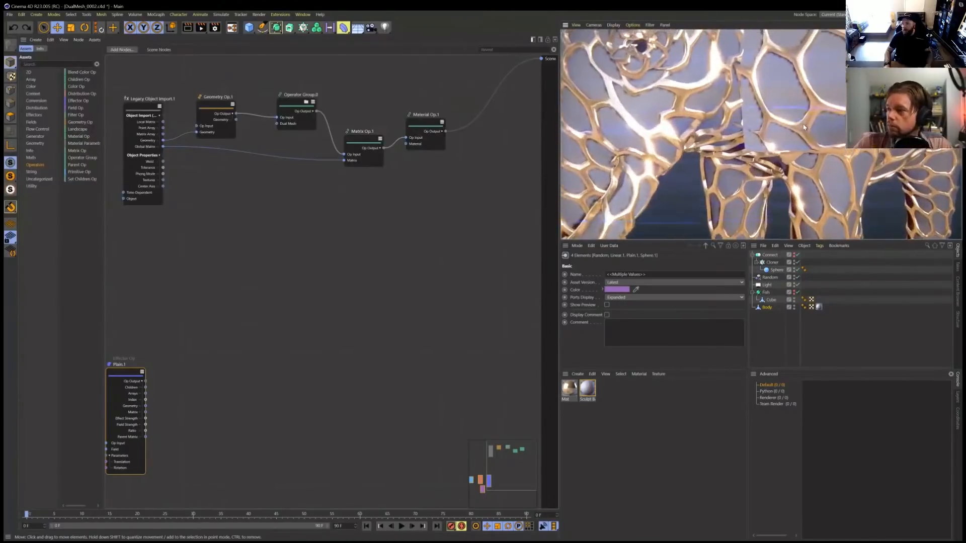
{"action": "middle_click_drag", "start_coordinate": [803, 127], "coordinate": [813, 171], "text": "alt"}
{"action": "right_click_drag", "start_coordinate": [813, 171], "coordinate": [802, 177], "text": "alt"}
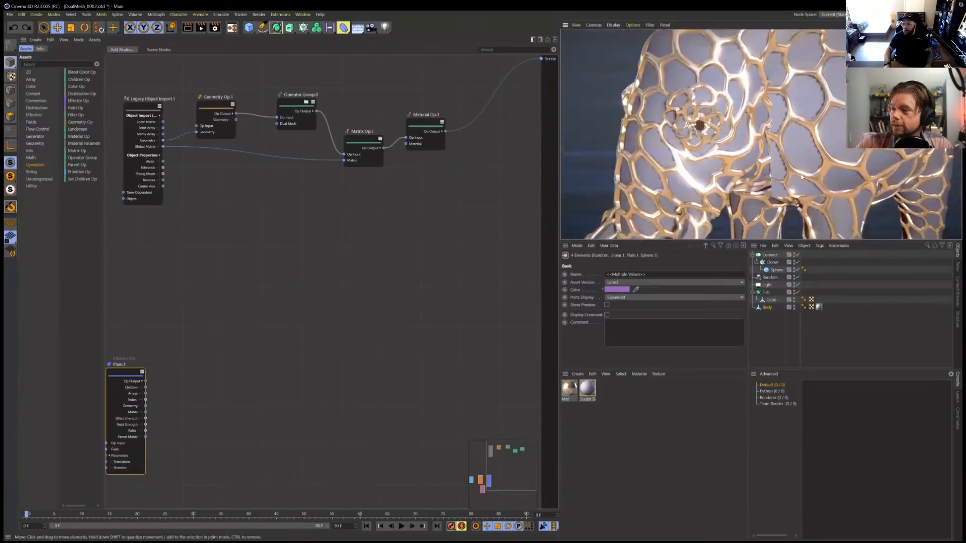
{"action": "mouse_move", "coordinate": [802, 177]}
{"action": "left_mouse_down", "text": "alt"}
{"action": "mouse_move", "coordinate": [835, 164]}
{"action": "mouse_move", "coordinate": [805, 168]}
{"action": "left_mouse_up", "text": "alt"}
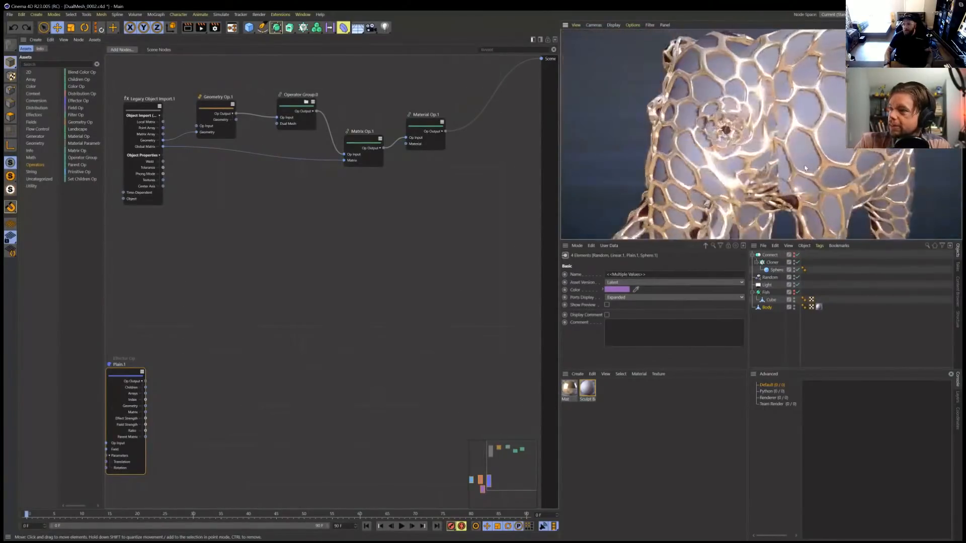
{"action": "scroll", "coordinate": [805, 169], "scroll_direction": "down", "scroll_amount": 5}
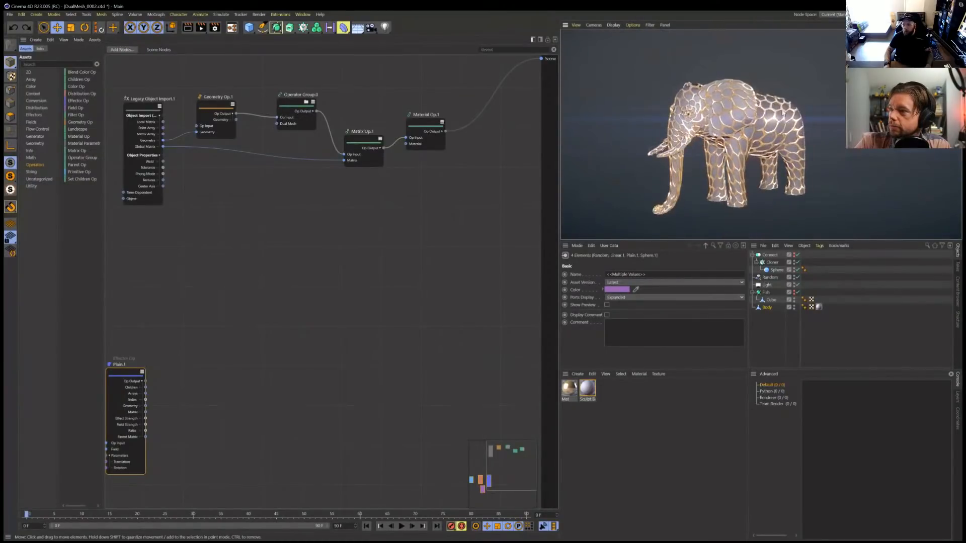
Step: Add an editable polygon Sphere and assign it as the Legacy Object Import node's Object in place of Body
{"action": "scroll", "coordinate": [749, 130], "scroll_direction": "up", "scroll_amount": 3}
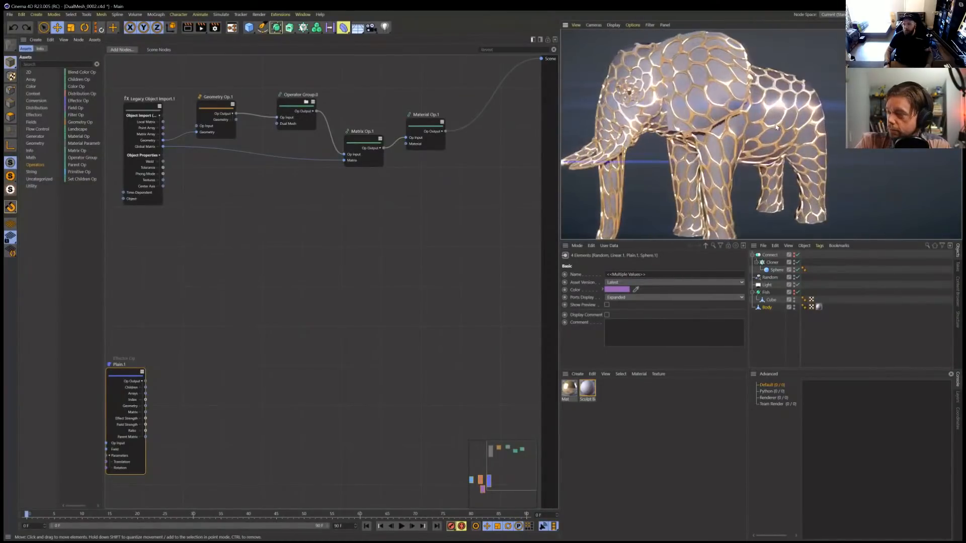
{"action": "left_click", "coordinate": [142, 111]}
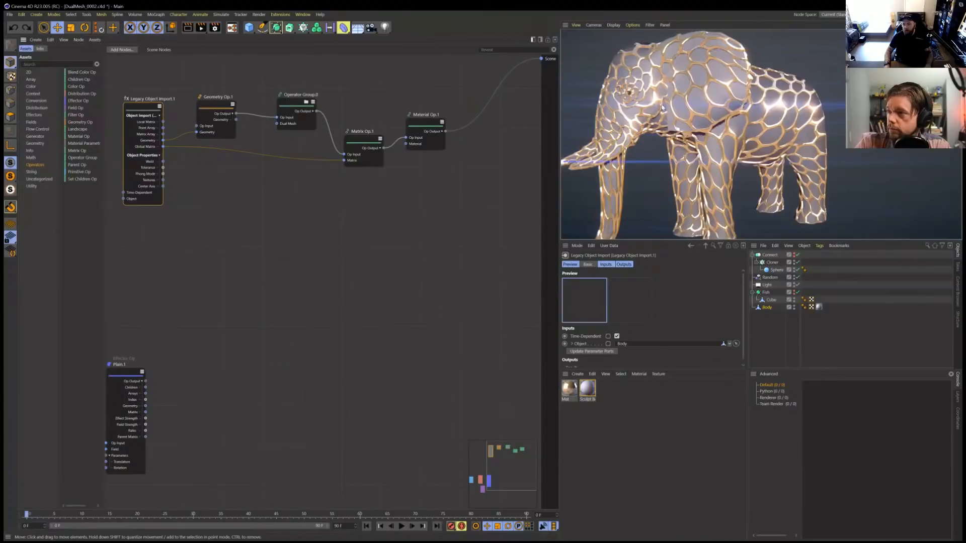
{"action": "left_click_drag", "start_coordinate": [780, 272], "coordinate": [776, 335], "text": "ctrl"}
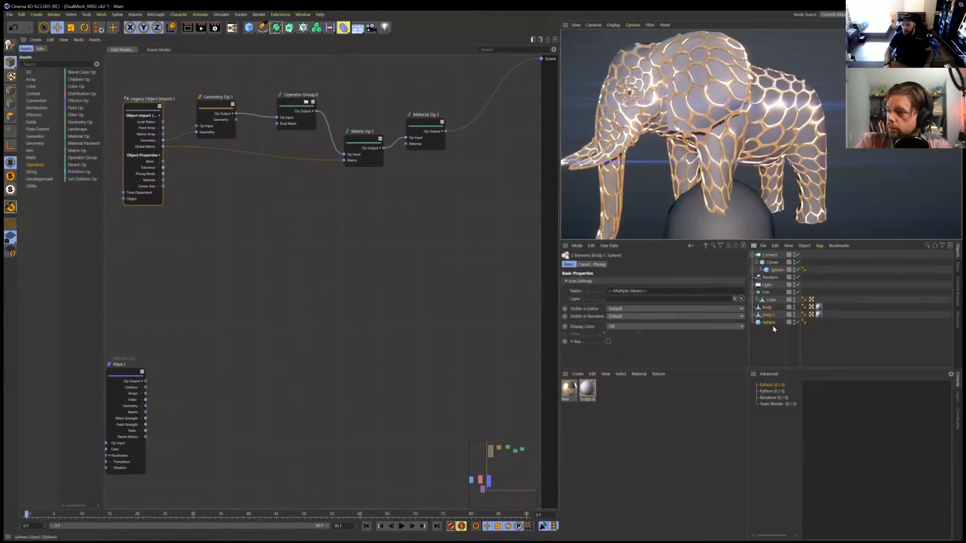
{"action": "key", "text": "Delete"}
{"action": "left_click_drag", "start_coordinate": [774, 351], "coordinate": [775, 314]}
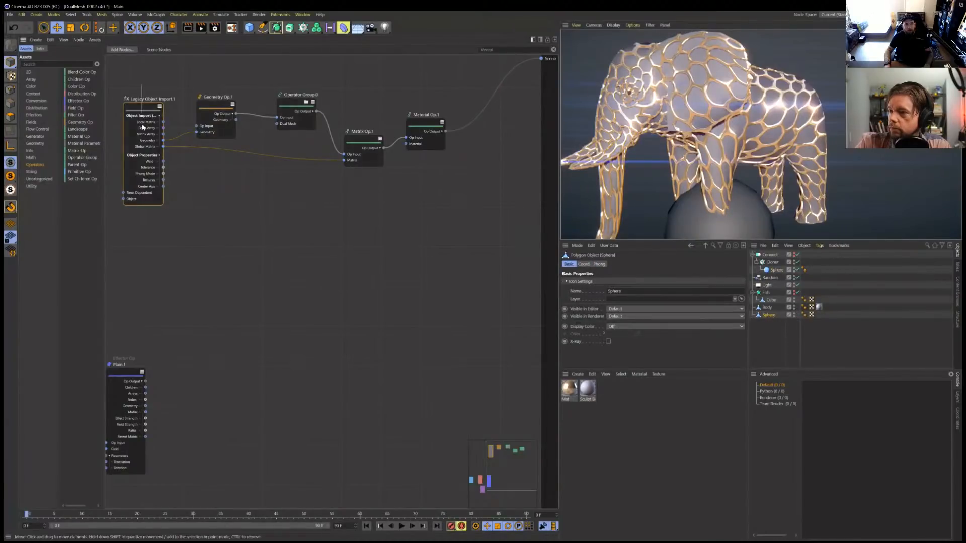
{"action": "left_click_drag", "start_coordinate": [774, 316], "coordinate": [644, 345]}
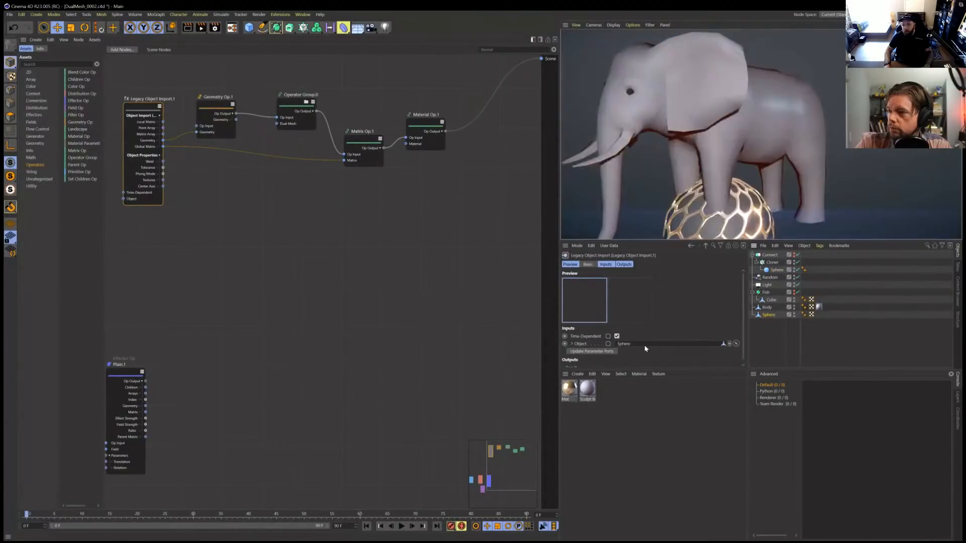
{"action": "scroll", "coordinate": [781, 187], "scroll_direction": "up", "scroll_amount": 3}
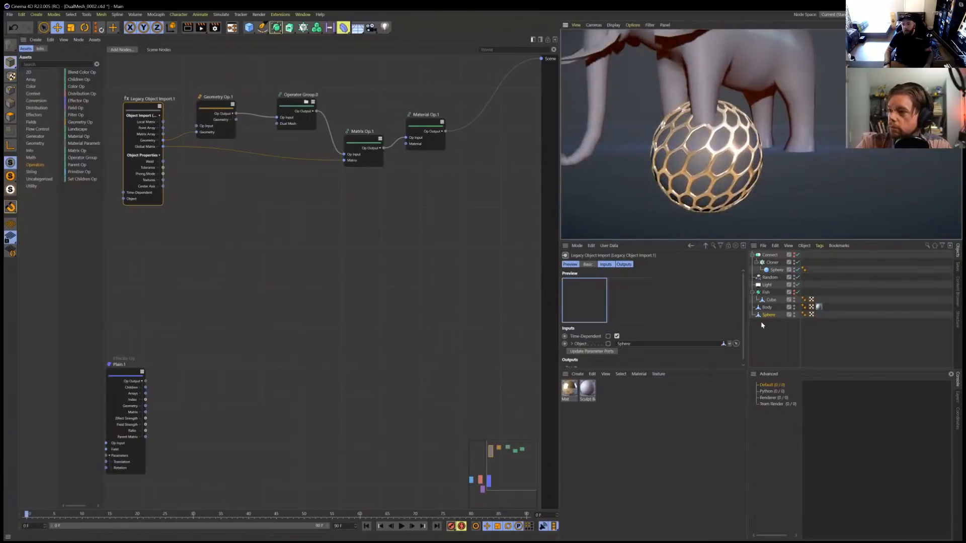
Step: Try moving the polygon Sphere upward along its Y position, and undo the move
{"action": "left_click", "coordinate": [767, 315]}
{"action": "left_click", "coordinate": [584, 264]}
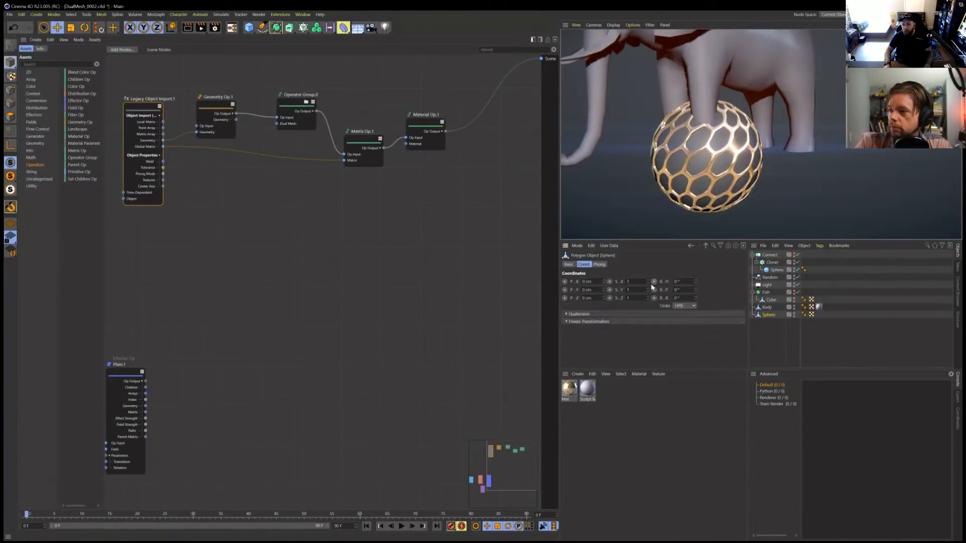
{"action": "left_click_drag", "start_coordinate": [603, 291], "coordinate": [603, 272]}
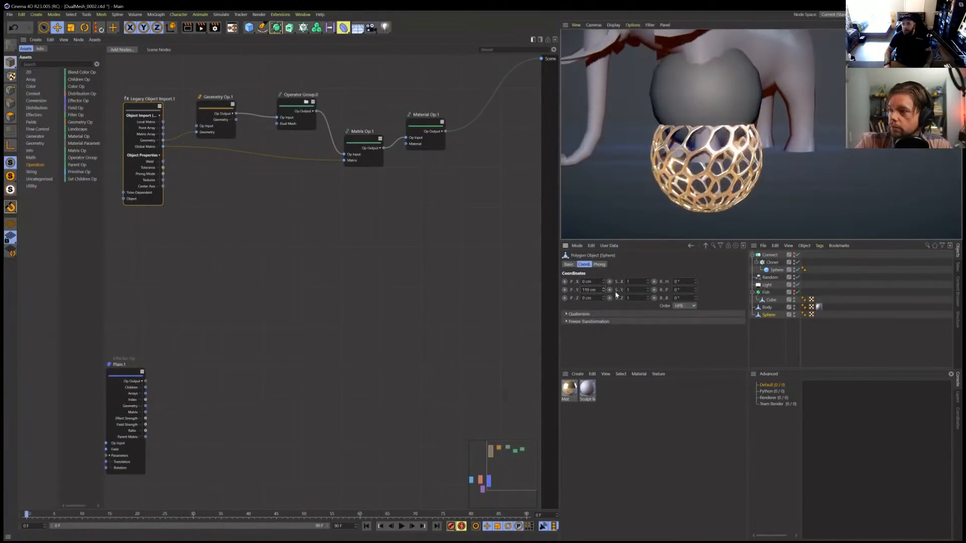
{"action": "key", "text": "ctrl+z"}
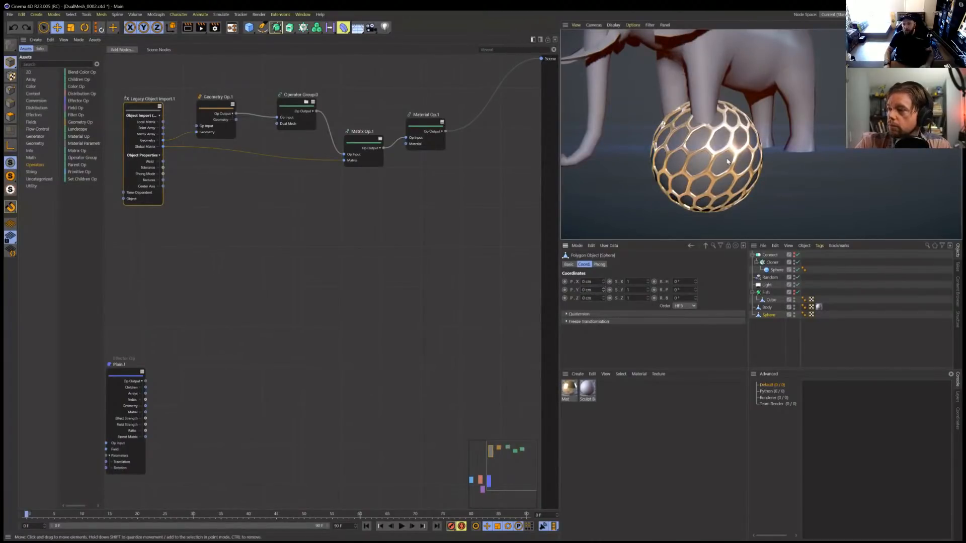
Step: Delete the polygon Sphere from the object list
{"action": "left_click", "coordinate": [132, 201]}
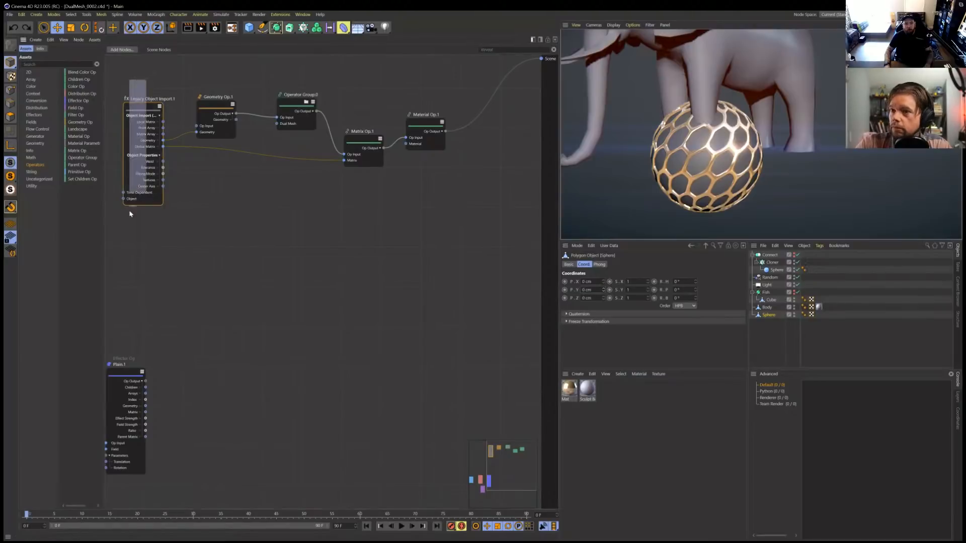
{"action": "left_click", "coordinate": [769, 314]}
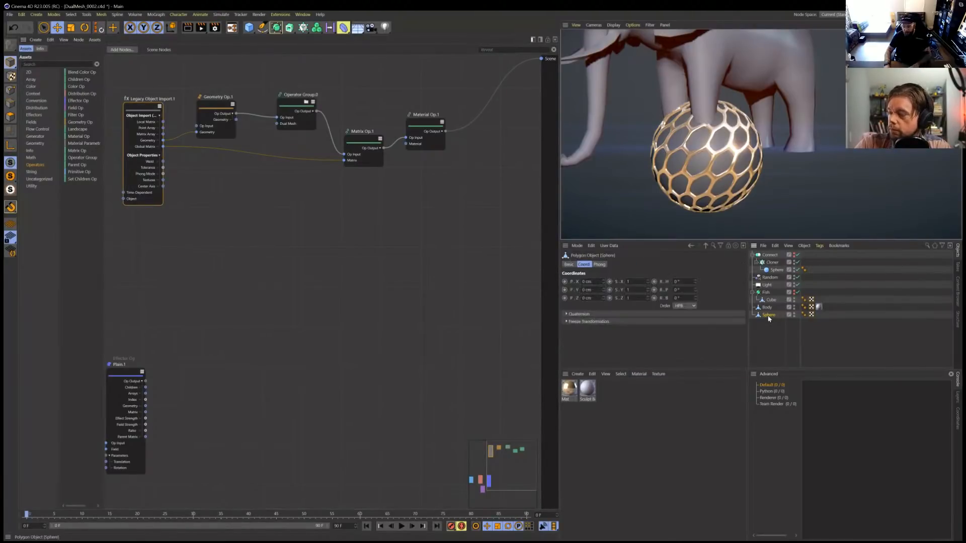
{"action": "key", "text": "Delete"}
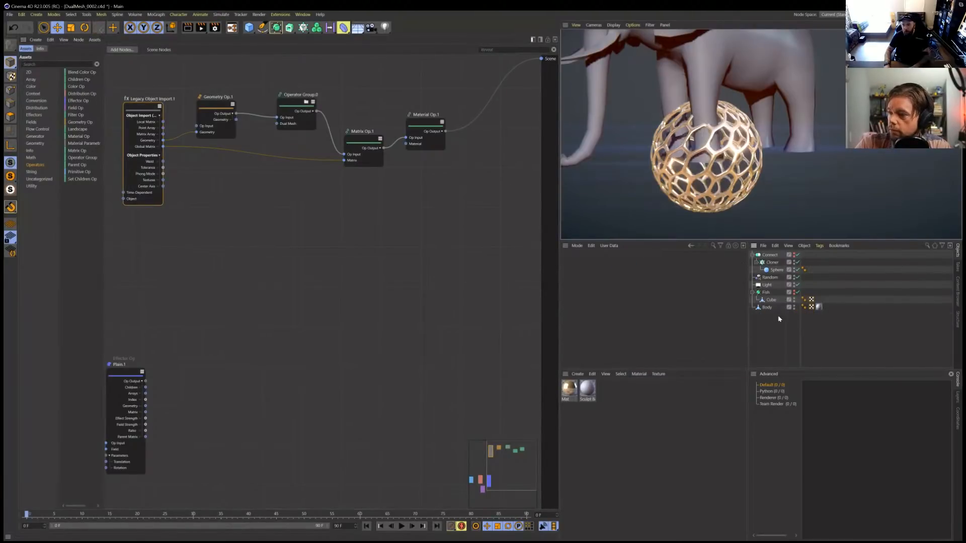
Step: Collapse the Connect hierarchy, make the Connect object visible in the viewport and frame the scene
{"action": "left_click", "coordinate": [772, 255]}
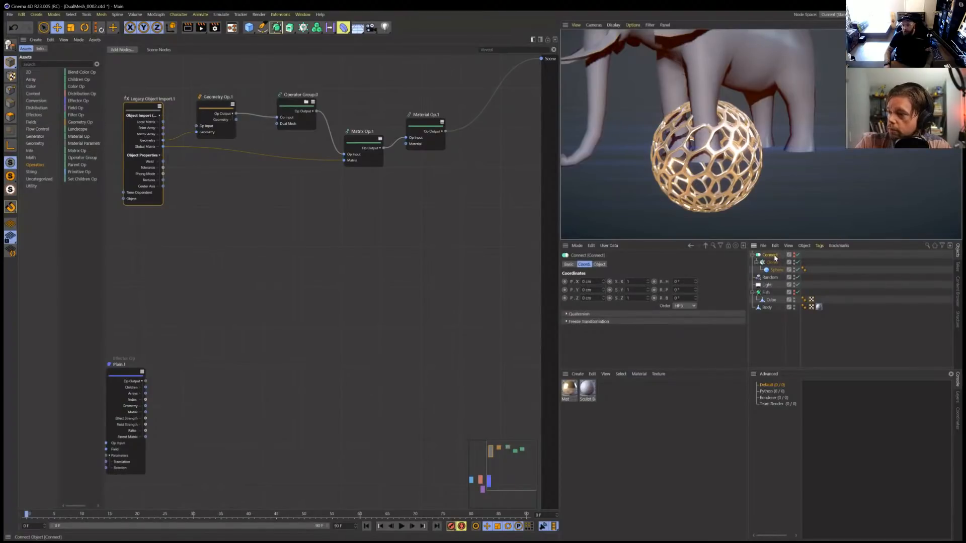
{"action": "left_click", "coordinate": [757, 262]}
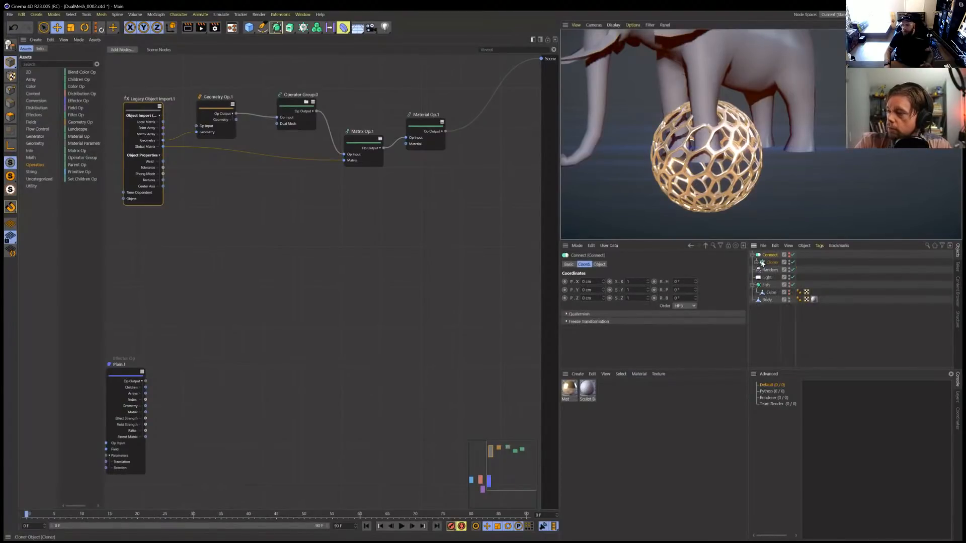
{"action": "left_click", "coordinate": [753, 256]}
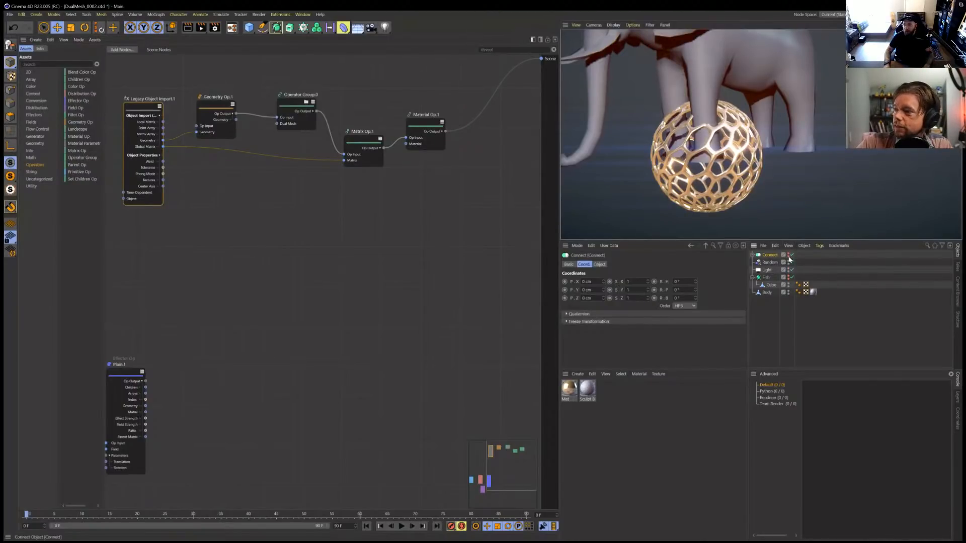
{"action": "left_click", "coordinate": [788, 255]}
{"action": "key", "text": "h"}
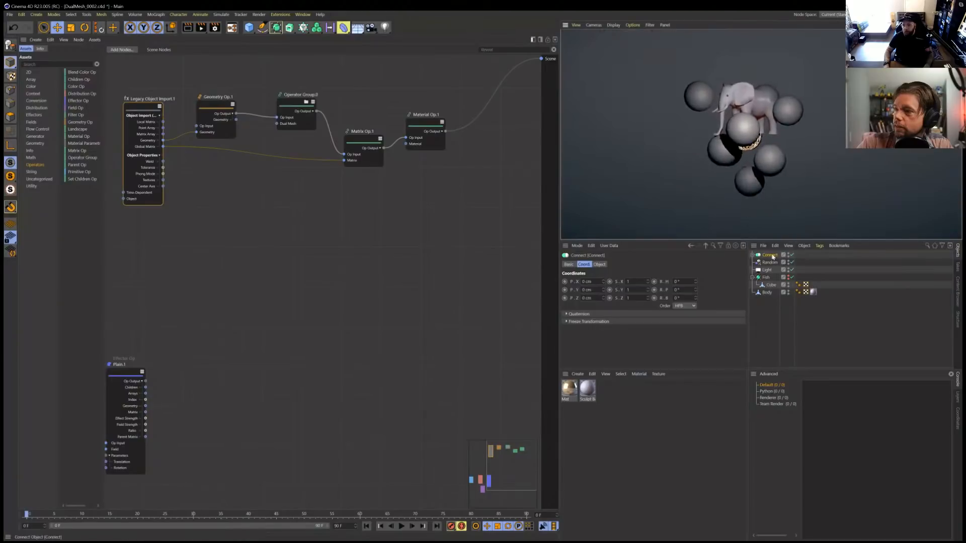
Step: Examine the Legacy Object Import node and the Operator Group's internal nodes, and view the dual-mesh sphere up close and from a distance
{"action": "left_click", "coordinate": [130, 130]}
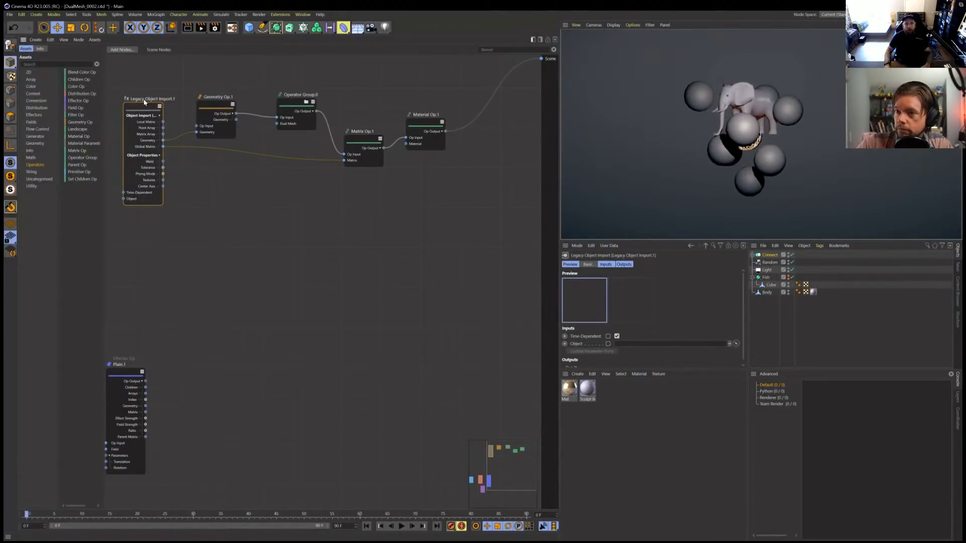
{"action": "double_click", "coordinate": [295, 104]}
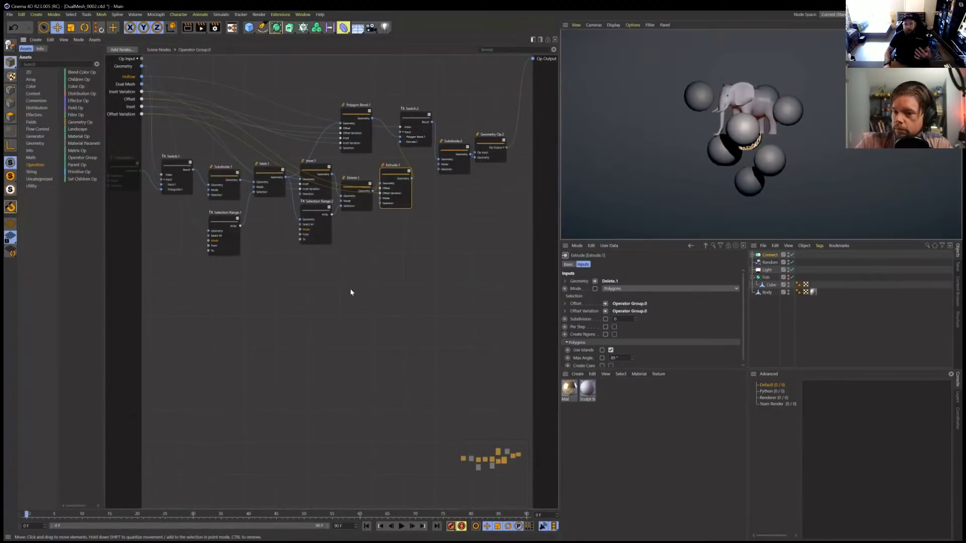
{"action": "left_click", "coordinate": [158, 50]}
{"action": "scroll", "coordinate": [766, 113], "scroll_direction": "up", "scroll_amount": 10}
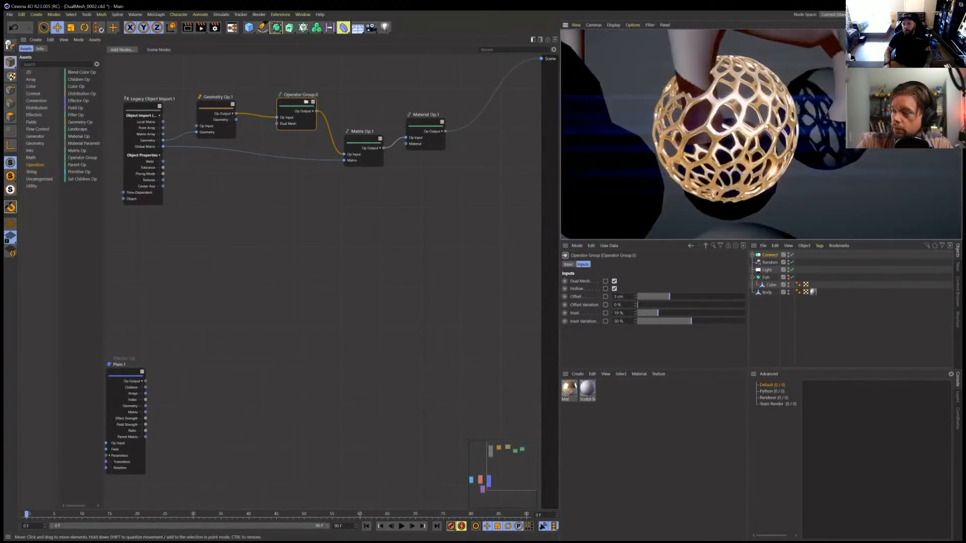
{"action": "scroll", "coordinate": [766, 126], "scroll_direction": "down", "scroll_amount": 10}
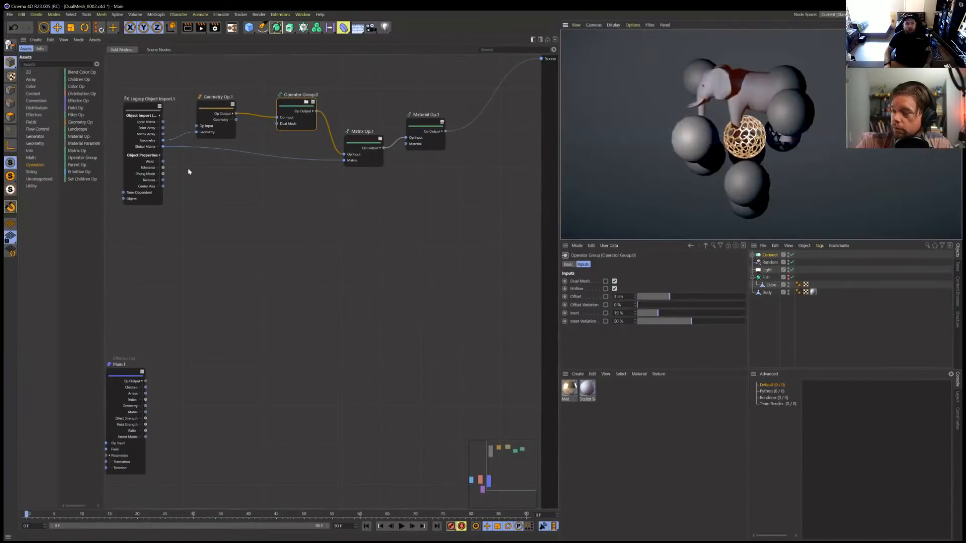
Step: Assign the Connect object as the Legacy Object Import node's Object and view its cloned spheres from another side
{"action": "left_click", "coordinate": [148, 161]}
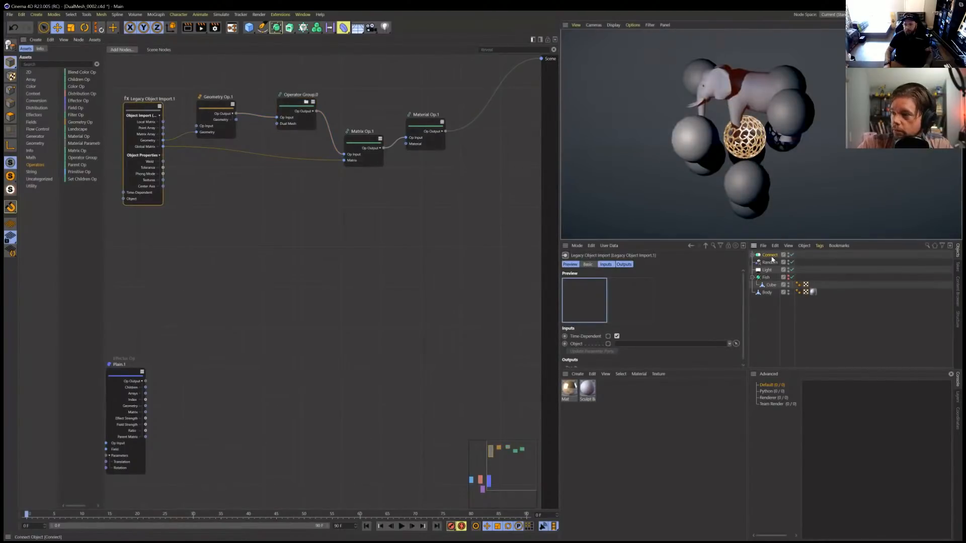
{"action": "left_click_drag", "start_coordinate": [736, 277], "coordinate": [638, 346]}
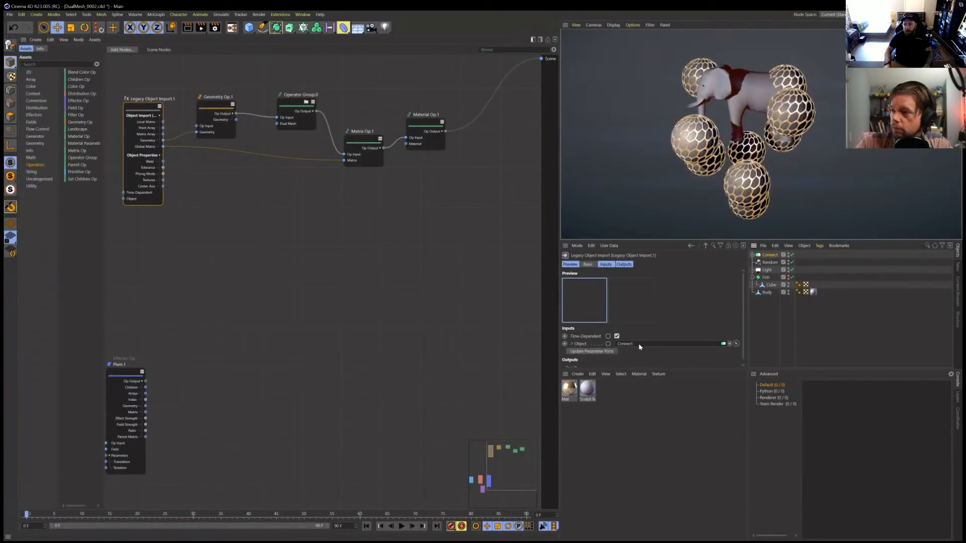
{"action": "left_click_drag", "start_coordinate": [708, 160], "coordinate": [784, 159], "text": "alt"}
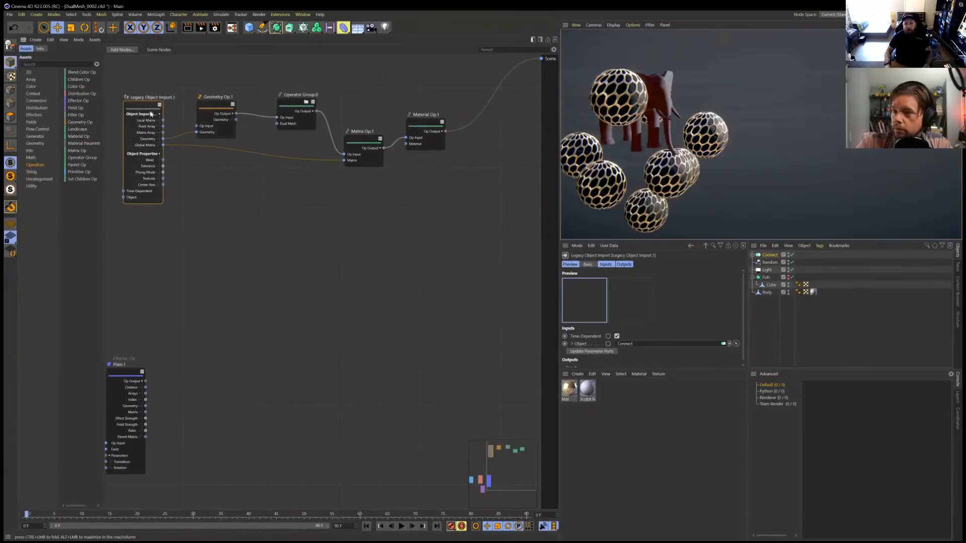
Step: Replace the Legacy Object Import node's Object with Body and expand the Connect hierarchy
{"action": "left_click_drag", "start_coordinate": [766, 292], "coordinate": [640, 347]}
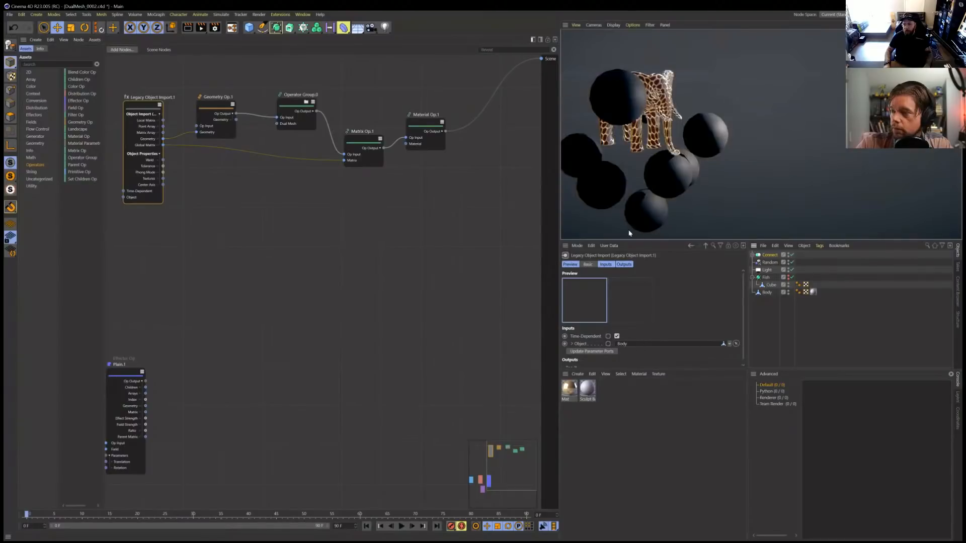
{"action": "left_click", "coordinate": [753, 256]}
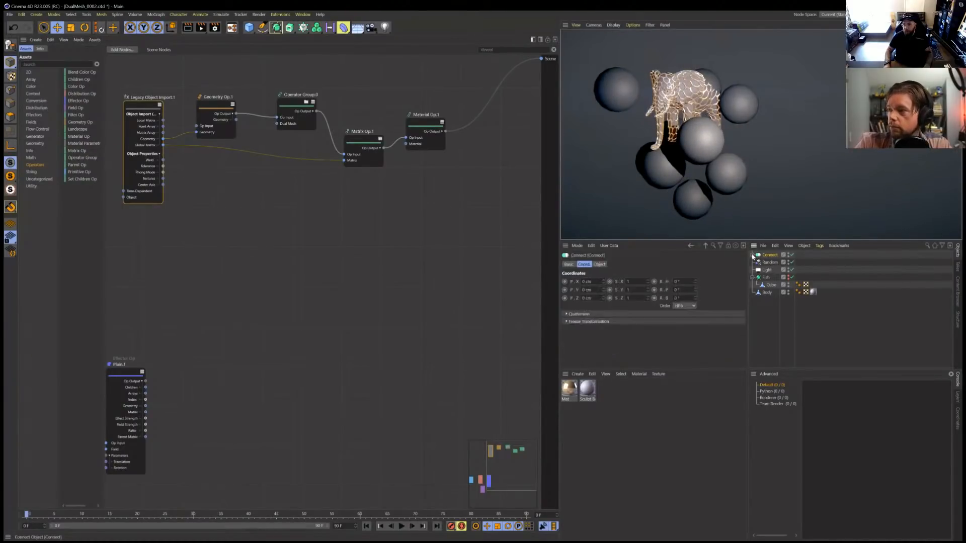
{"action": "left_click", "coordinate": [752, 256]}
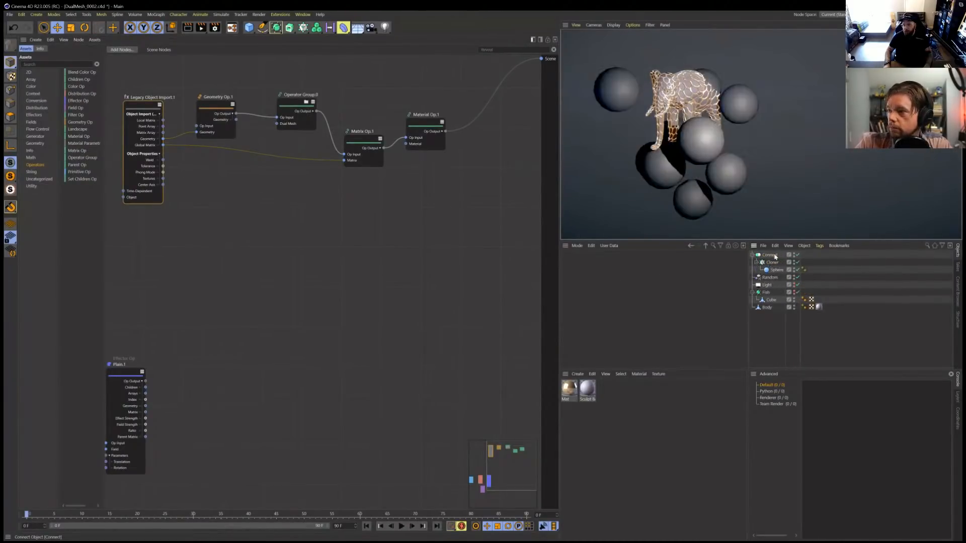
Step: Inspect the Cloner and Random effector, and preview the spheres' motion along the timeline, returning to frame 0
{"action": "left_click", "coordinate": [771, 262]}
{"action": "left_click", "coordinate": [769, 277]}
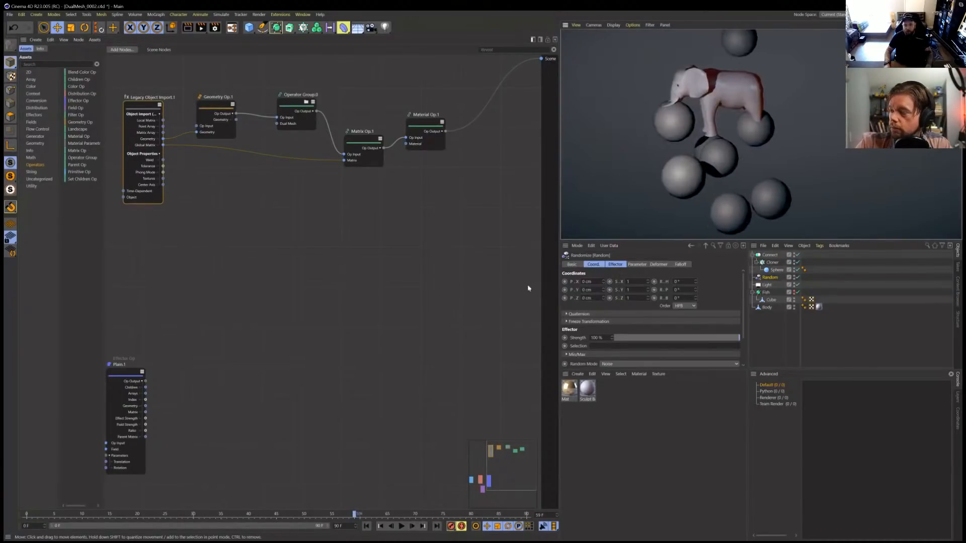
{"action": "left_click", "coordinate": [100, 514]}
{"action": "left_click_drag", "start_coordinate": [160, 516], "coordinate": [26, 514]}
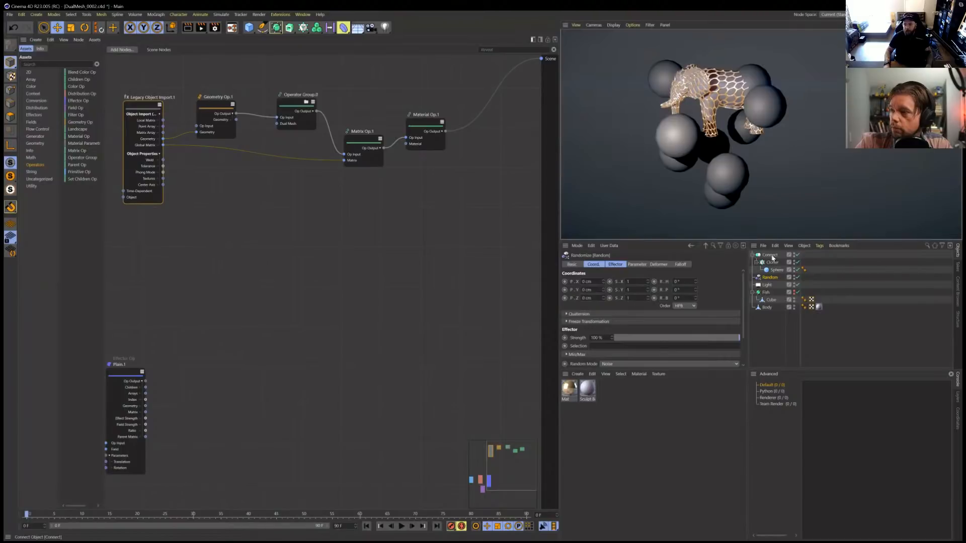
Step: Set the Legacy Object Import node's Object to Connect and view the dual-mesh spheres from several angles
{"action": "left_click", "coordinate": [143, 106]}
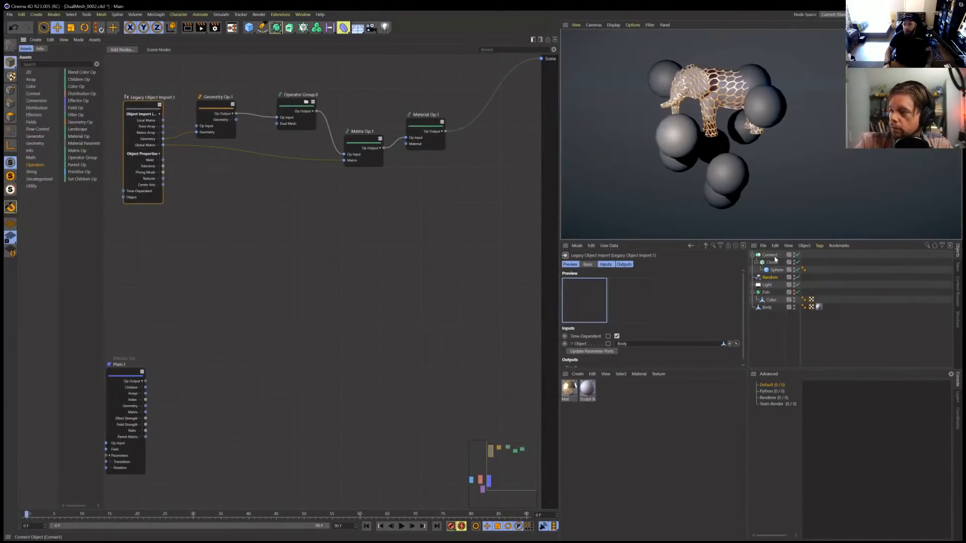
{"action": "left_click_drag", "start_coordinate": [775, 258], "coordinate": [251, 152]}
{"action": "left_click_drag", "start_coordinate": [614, 344], "coordinate": [624, 343]}
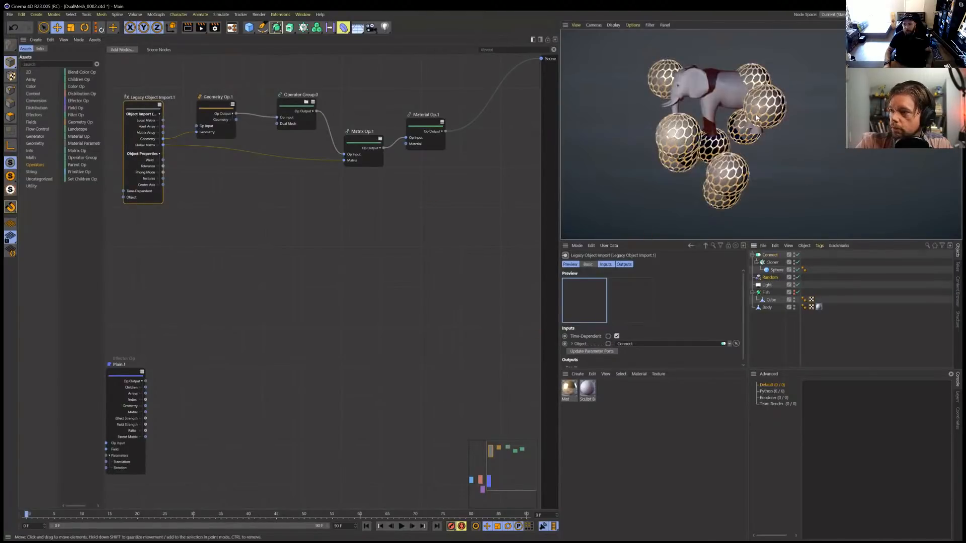
{"action": "mouse_move", "coordinate": [694, 128]}
{"action": "left_mouse_down", "text": "alt"}
{"action": "mouse_move", "coordinate": [726, 142]}
{"action": "mouse_move", "coordinate": [732, 134]}
{"action": "mouse_move", "coordinate": [677, 132]}
{"action": "left_mouse_up", "text": "alt"}
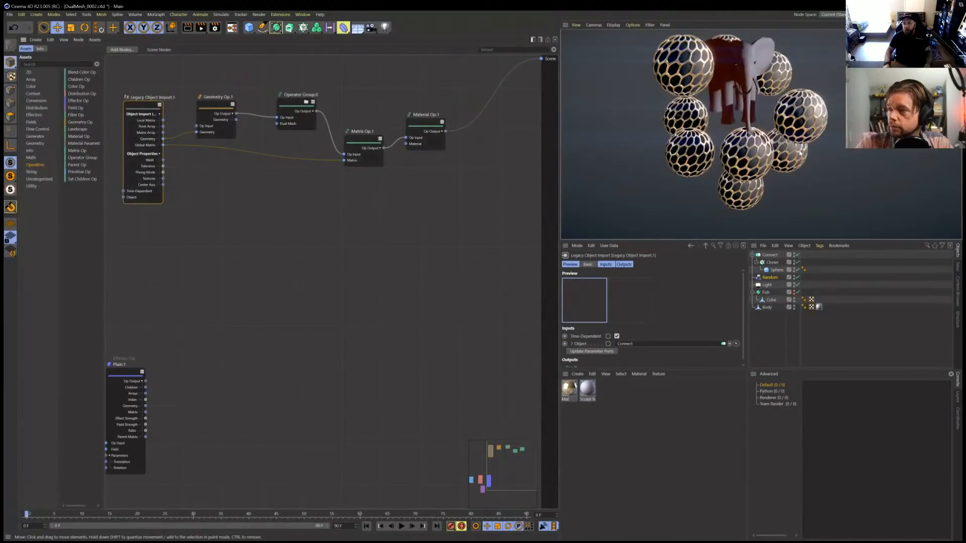
{"action": "left_click_drag", "start_coordinate": [800, 153], "coordinate": [783, 132], "text": "alt"}
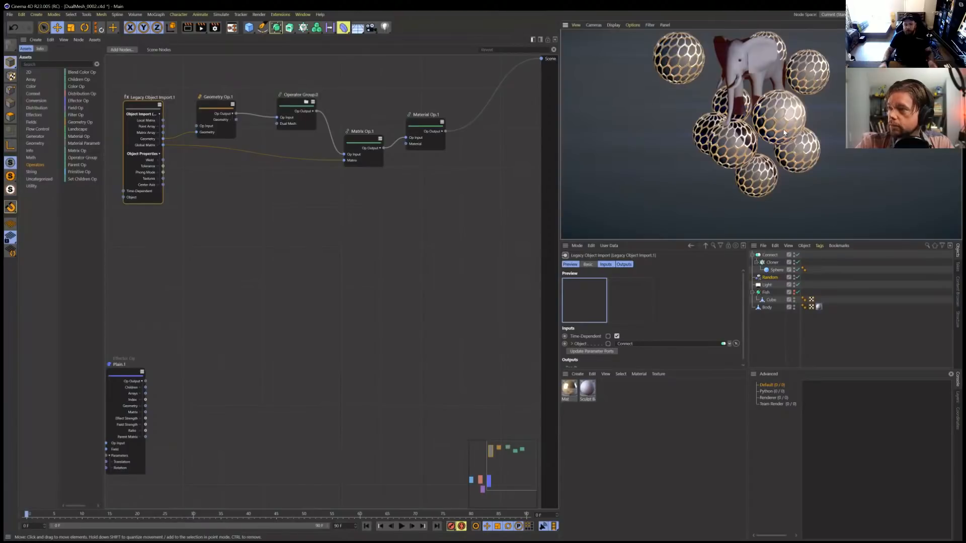
Step: Rearrange the separate Sphere node chain by moving Linear.1 closer to Sphere.1 and aligning the Random node directly beneath Linear.1
{"action": "middle_click_drag", "start_coordinate": [196, 346], "coordinate": [445, 280], "text": "alt"}
{"action": "scroll", "coordinate": [245, 321], "scroll_direction": "down", "scroll_amount": 2}
{"action": "scroll", "coordinate": [235, 317], "scroll_direction": "up", "scroll_amount": 1}
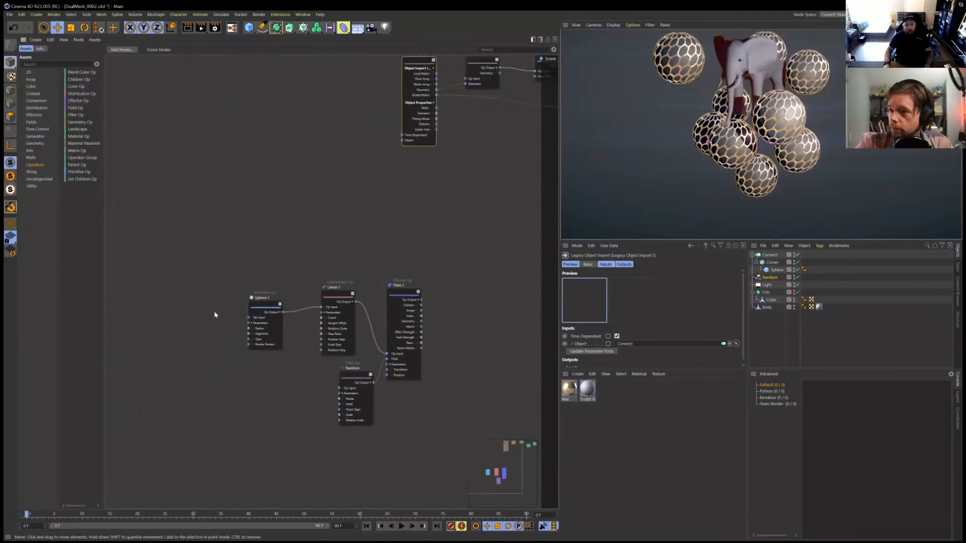
{"action": "left_click", "coordinate": [316, 297]}
{"action": "left_click_drag", "start_coordinate": [354, 395], "coordinate": [320, 392]}
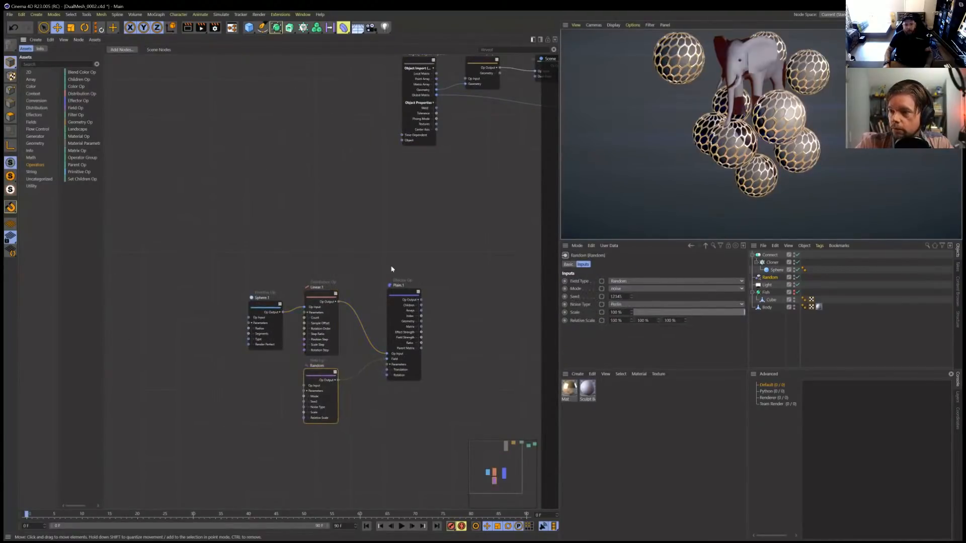
{"action": "scroll", "coordinate": [434, 246], "scroll_direction": "down", "scroll_amount": 2}
{"action": "middle_click_drag", "start_coordinate": [434, 246], "coordinate": [351, 258], "text": "alt"}
{"action": "scroll", "coordinate": [282, 321], "scroll_direction": "up", "scroll_amount": 1}
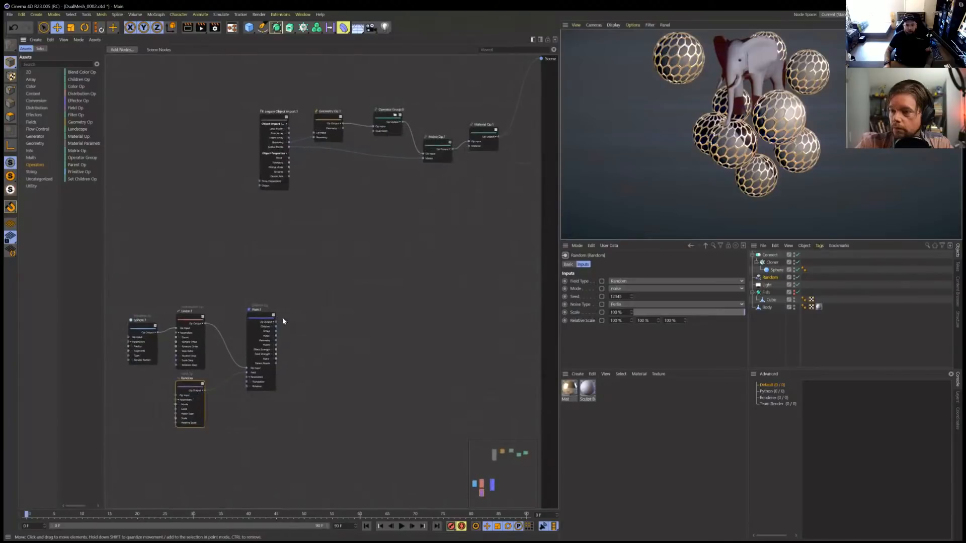
Step: Connect Plain.1's Op Output to Scene, and move Legacy Object Import.1 and Geometry Op.1 farther away from Operator Group.1
{"action": "left_click_drag", "start_coordinate": [276, 322], "coordinate": [541, 59]}
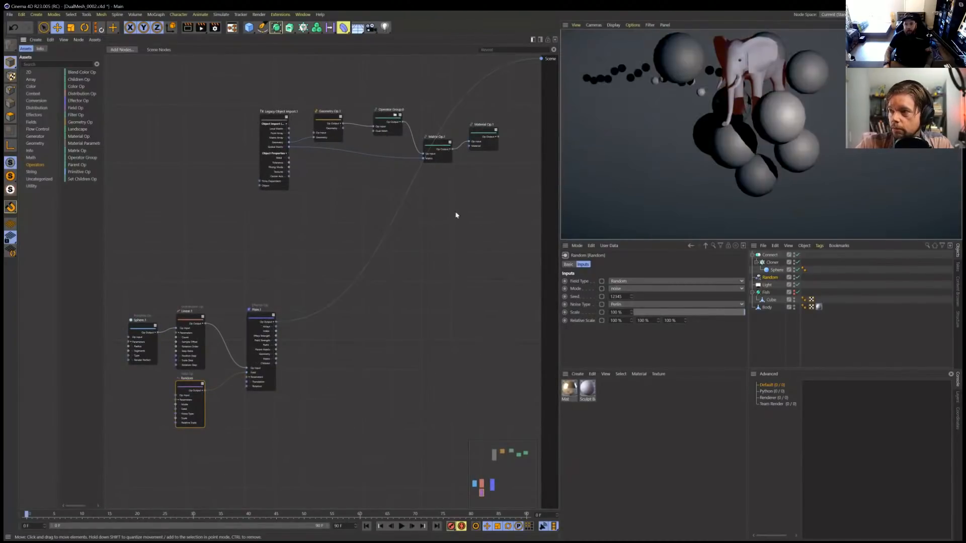
{"action": "left_click_drag", "start_coordinate": [625, 143], "coordinate": [717, 123], "text": "alt"}
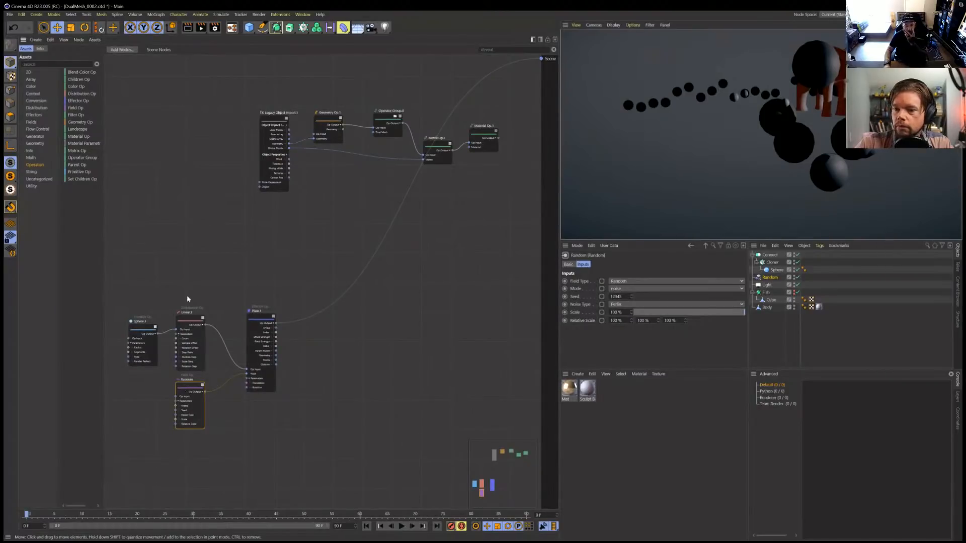
{"action": "middle_click_drag", "start_coordinate": [187, 298], "coordinate": [153, 330]}
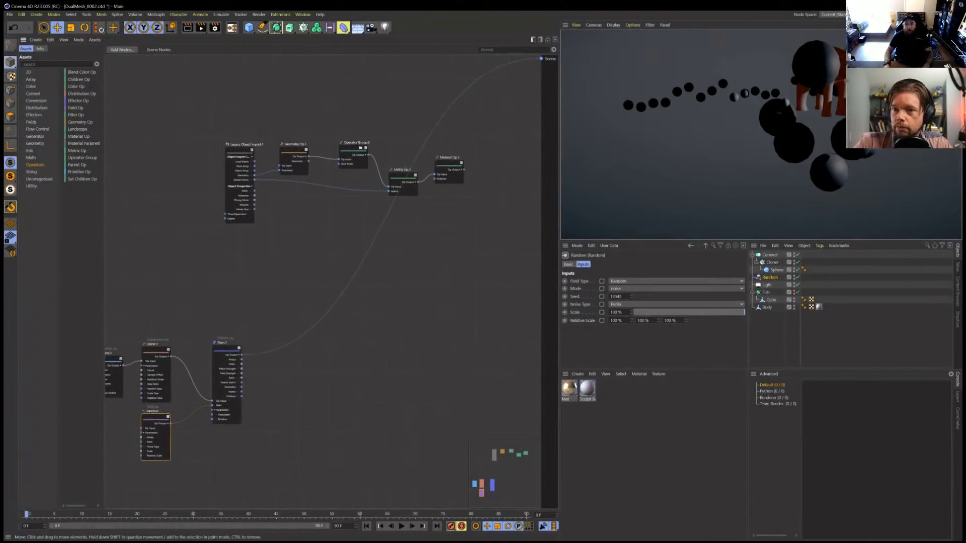
{"action": "left_click_drag", "start_coordinate": [232, 153], "coordinate": [167, 153]}
{"action": "left_click_drag", "start_coordinate": [289, 151], "coordinate": [231, 136]}
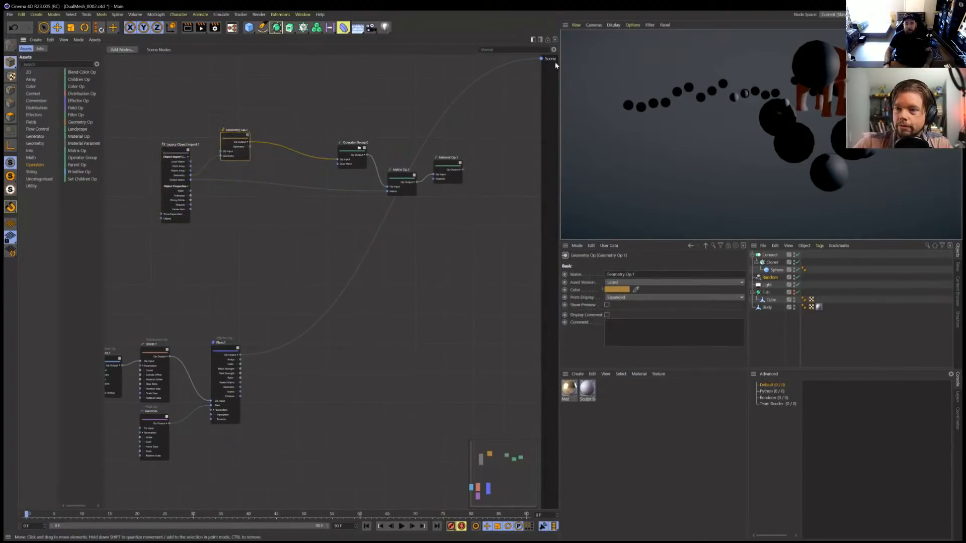
Step: Connect Plain.1's Op Output to Operator Group.1's Op Input and its Matrix output to Matrix Op.1's Matrix input
{"action": "left_click_drag", "start_coordinate": [240, 356], "coordinate": [337, 159]}
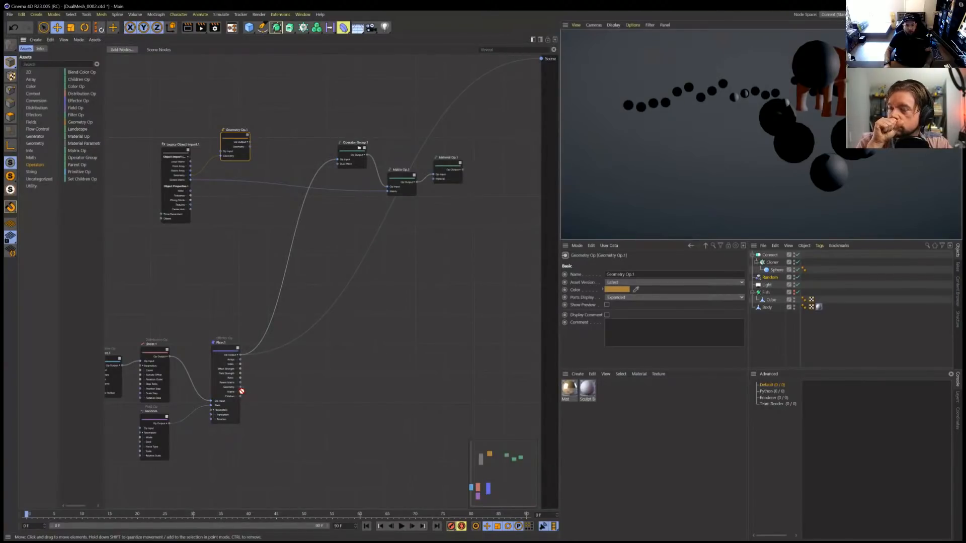
{"action": "left_click_drag", "start_coordinate": [242, 391], "coordinate": [389, 191]}
{"action": "left_click", "coordinate": [341, 171]}
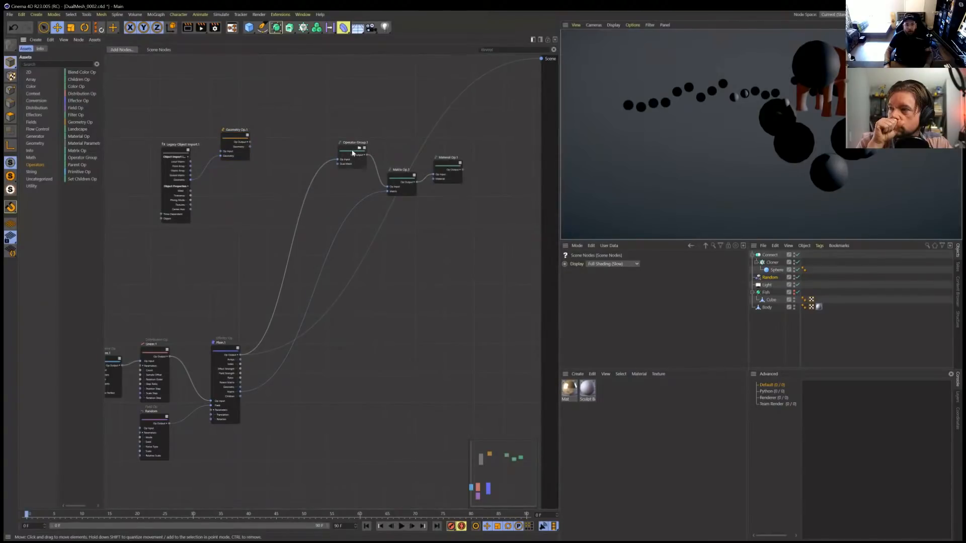
Step: Try feeding Plain.1's Op Output into Geometry Op.1's Op Input, and cut that node's incoming connections
{"action": "left_click_drag", "start_coordinate": [241, 359], "coordinate": [219, 151]}
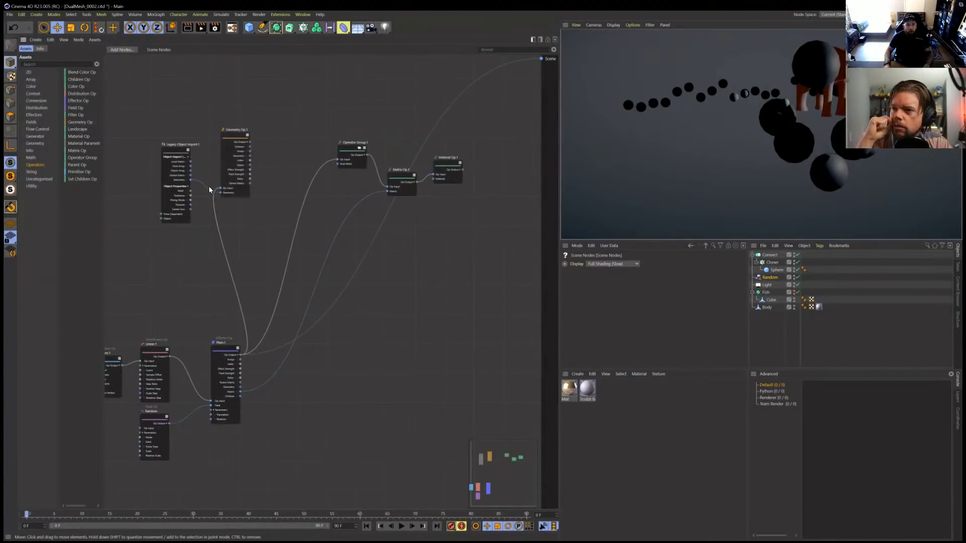
{"action": "left_click_drag", "start_coordinate": [208, 188], "coordinate": [211, 231]}
{"action": "left_click", "coordinate": [258, 210]}
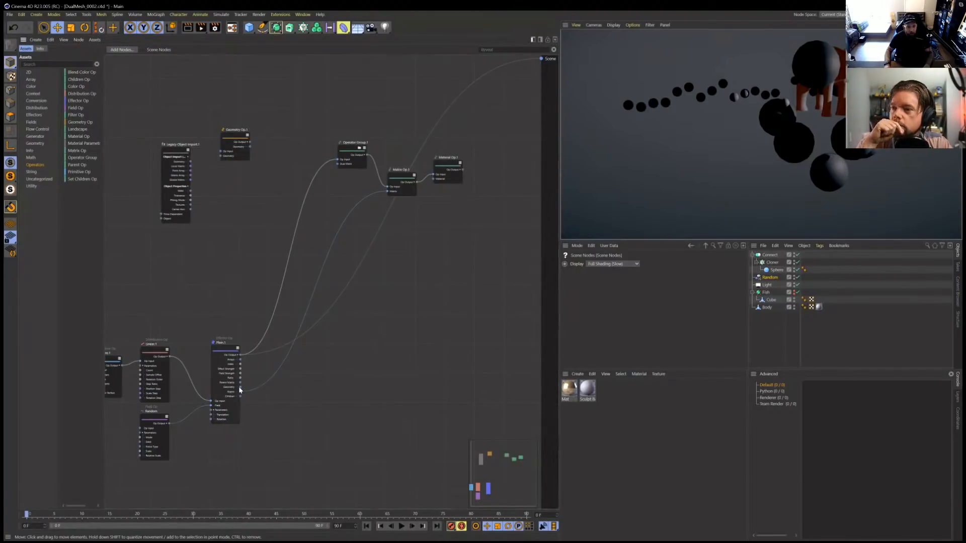
Step: Route Plain.1's Geometry output through Geometry Op.1 into Operator Group.1, and place Geometry Op.1 beside the group
{"action": "left_click_drag", "start_coordinate": [240, 387], "coordinate": [220, 157]}
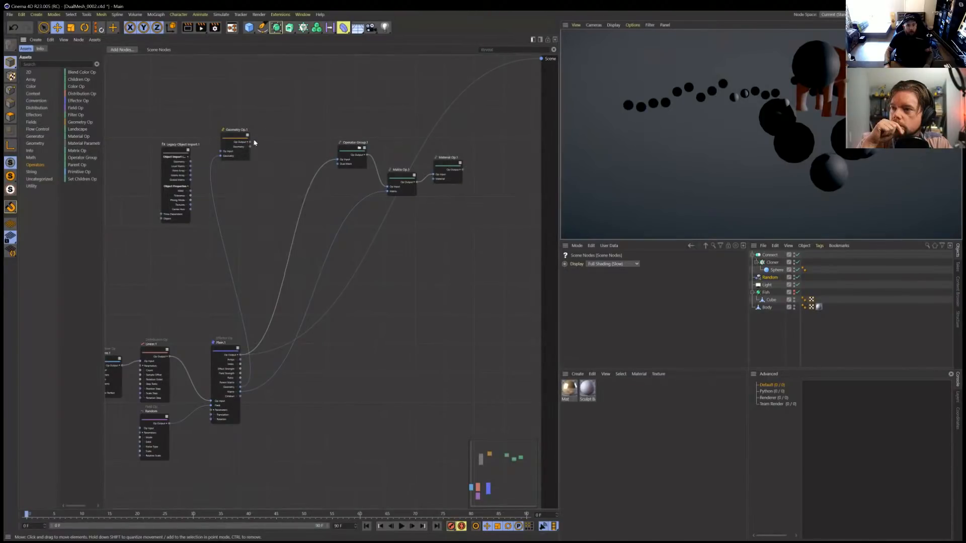
{"action": "left_click_drag", "start_coordinate": [250, 142], "coordinate": [341, 160]}
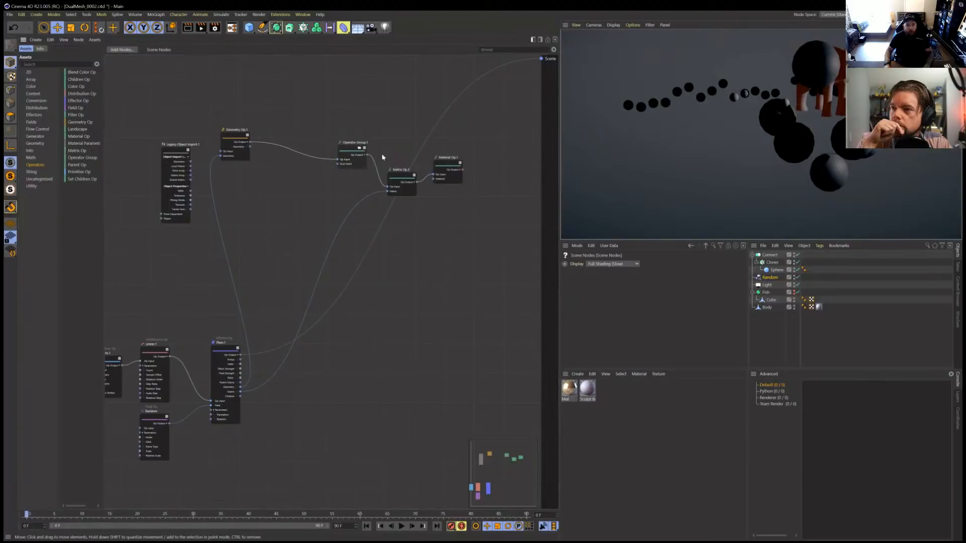
{"action": "left_click_drag", "start_coordinate": [225, 137], "coordinate": [285, 147]}
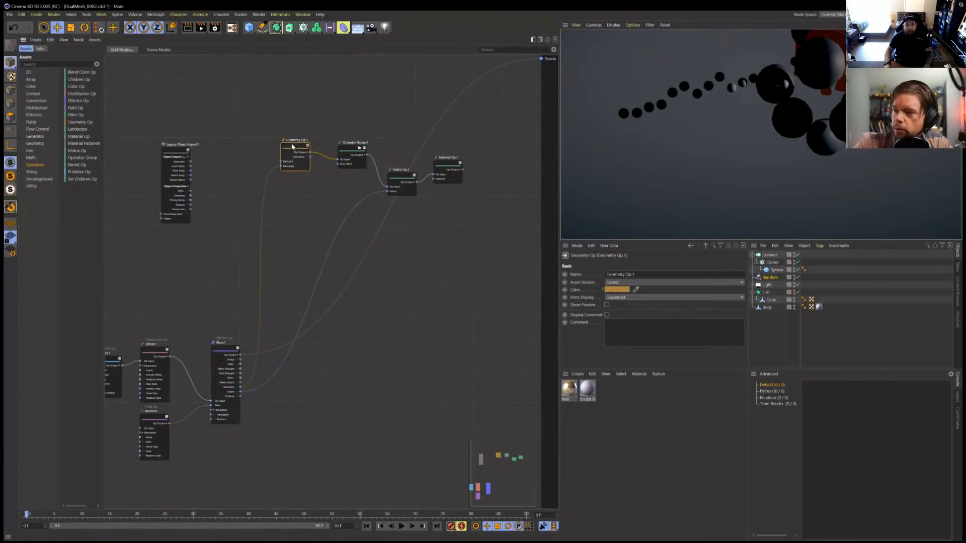
Step: Disconnect Plain.1 from Scene and connect Material Op.1's Op Output to Scene instead
{"action": "scroll", "coordinate": [303, 202], "scroll_direction": "up", "scroll_amount": 1}
{"action": "left_click_drag", "start_coordinate": [223, 365], "coordinate": [215, 335]}
{"action": "double_click", "coordinate": [315, 303]}
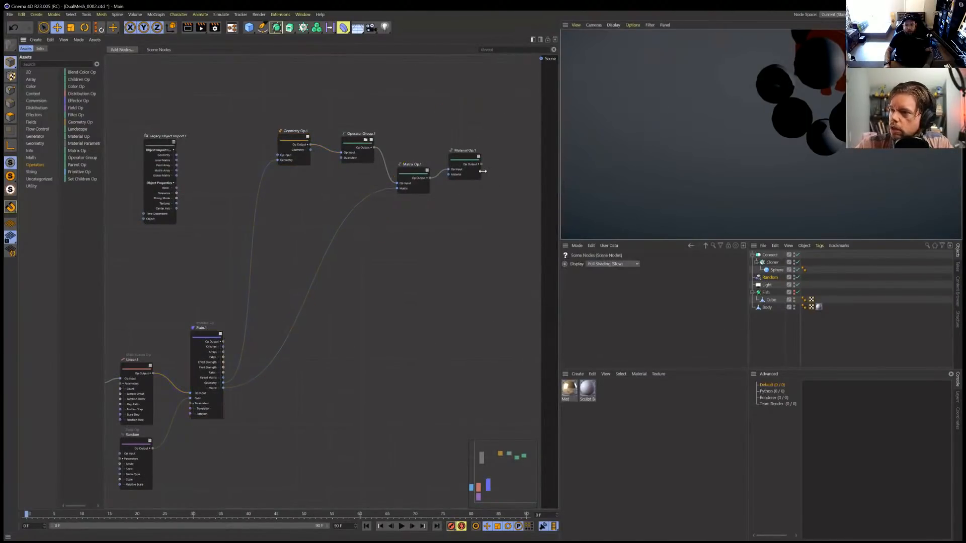
{"action": "left_click_drag", "start_coordinate": [481, 165], "coordinate": [541, 59]}
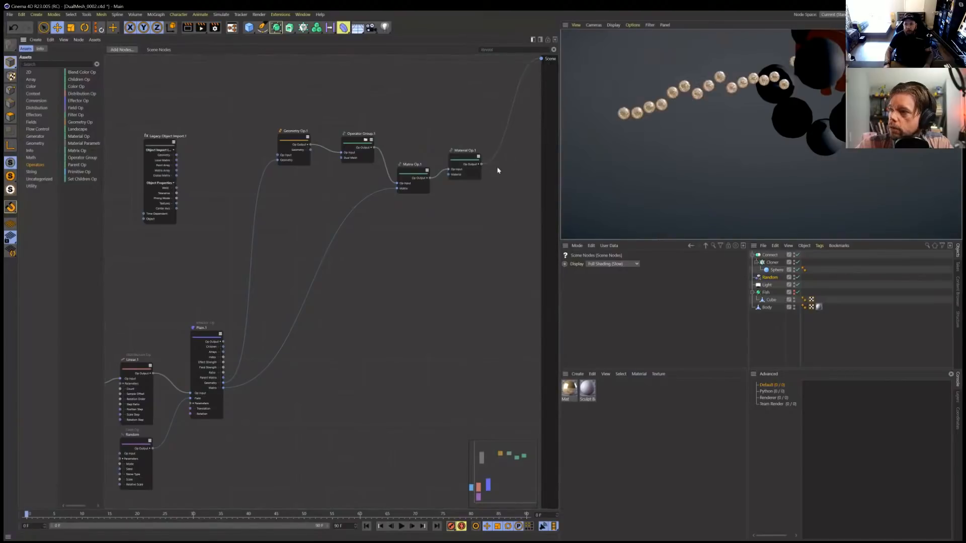
Step: Inspect the cloned dual-mesh spheres in the viewport from several distances and angles, along with the node network
{"action": "left_click_drag", "start_coordinate": [668, 114], "coordinate": [689, 112], "text": "alt"}
{"action": "mouse_move", "coordinate": [690, 111]}
{"action": "right_mouse_down", "text": "alt"}
{"action": "mouse_move", "coordinate": [740, 111]}
{"action": "mouse_move", "coordinate": [699, 111]}
{"action": "right_mouse_up", "text": "alt"}
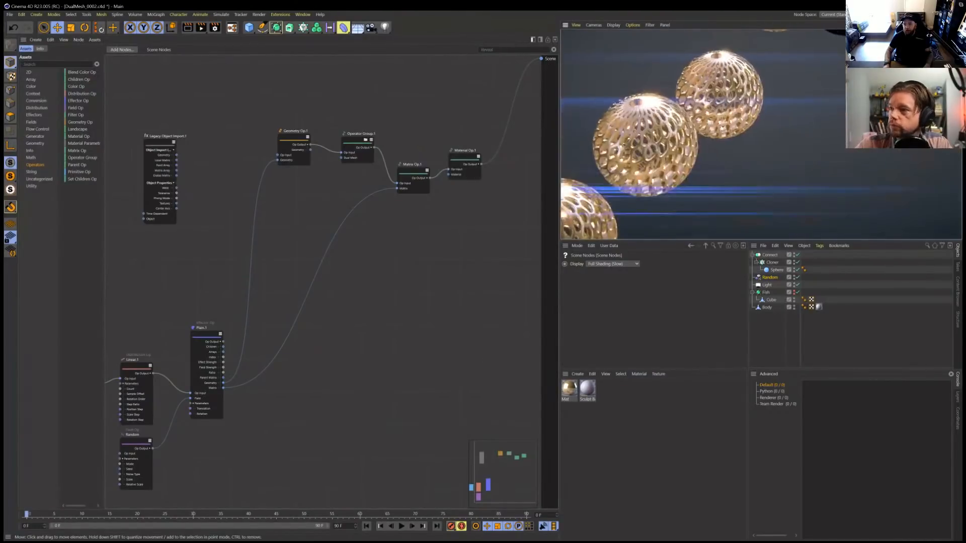
{"action": "left_click_drag", "start_coordinate": [699, 110], "coordinate": [673, 104], "text": "alt"}
{"action": "right_click_drag", "start_coordinate": [672, 104], "coordinate": [781, 105], "text": "alt"}
{"action": "middle_click_drag", "start_coordinate": [780, 106], "coordinate": [733, 125], "text": "alt"}
{"action": "left_click_drag", "start_coordinate": [733, 126], "coordinate": [724, 121], "text": "alt"}
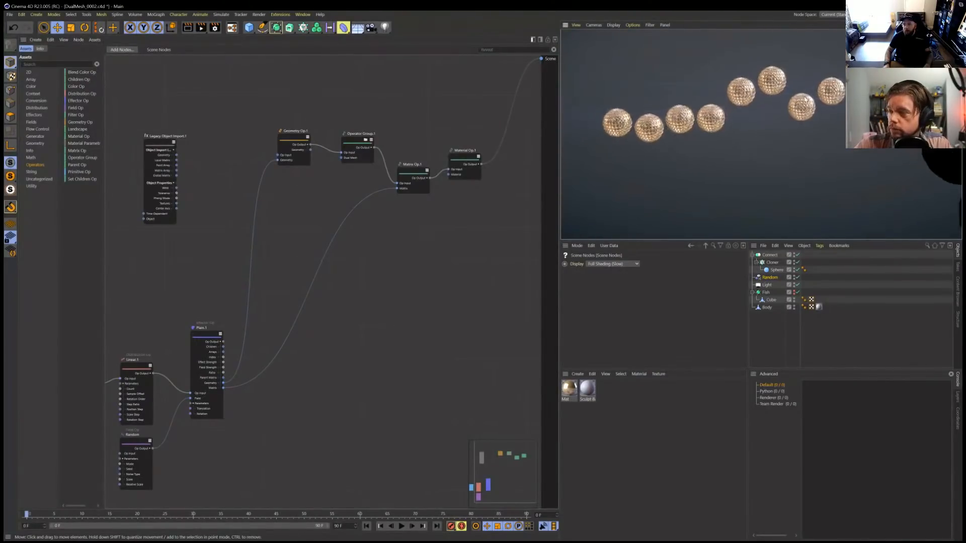
{"action": "left_click_drag", "start_coordinate": [636, 160], "coordinate": [588, 152], "text": "alt"}
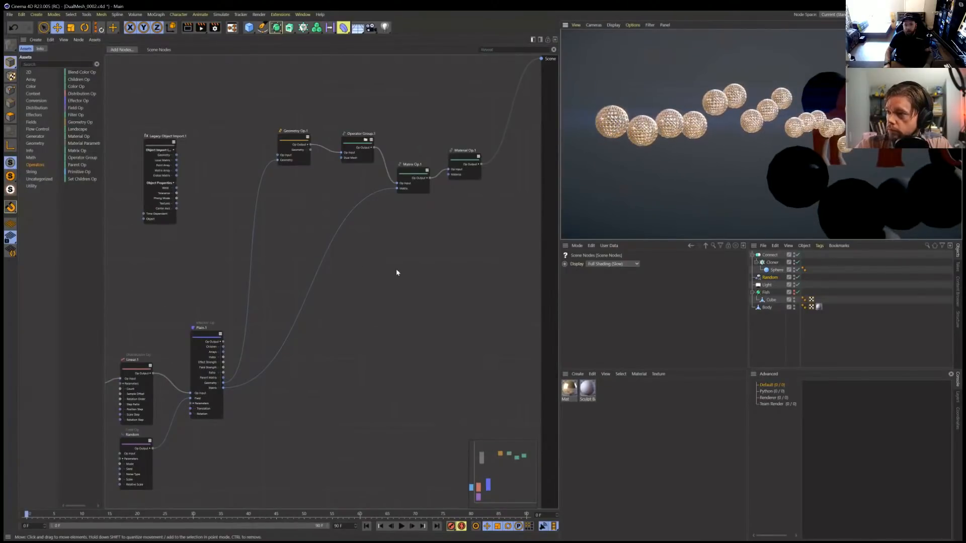
{"action": "middle_click_drag", "start_coordinate": [159, 328], "coordinate": [235, 280], "text": "alt"}
{"action": "middle_click_drag", "start_coordinate": [464, 122], "coordinate": [339, 177], "text": "alt"}
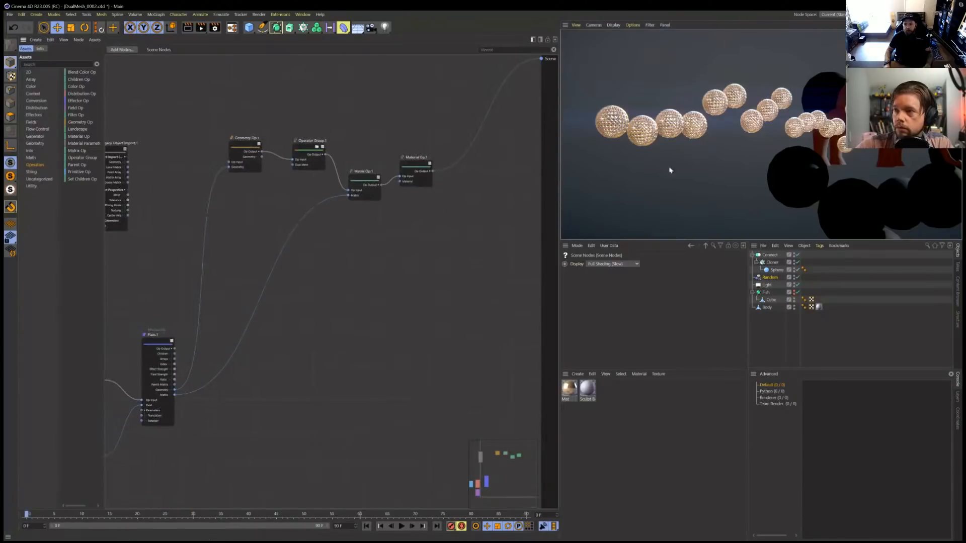
{"action": "left_click_drag", "start_coordinate": [670, 169], "coordinate": [631, 151], "text": "alt"}
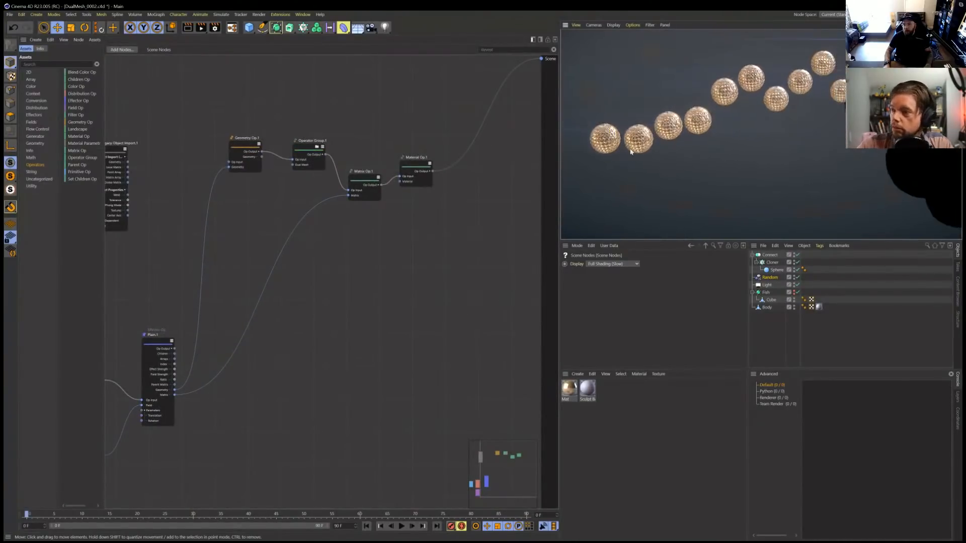
Step: Open Operator Group.1 and examine its internal modelling nodes, including the Selection Range beneath the Inset node
{"action": "middle_click_drag", "start_coordinate": [258, 286], "coordinate": [336, 286], "text": "alt"}
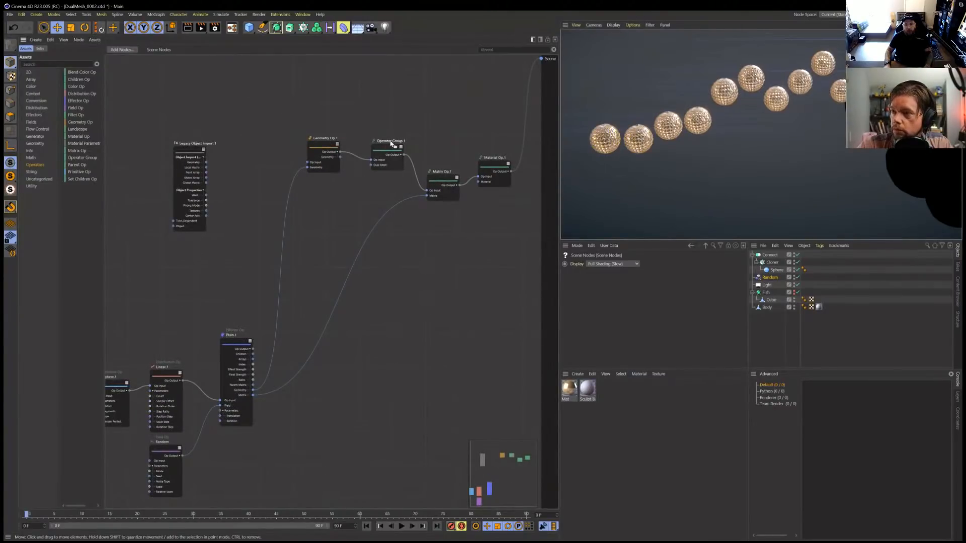
{"action": "left_click_drag", "start_coordinate": [390, 143], "coordinate": [375, 149]}
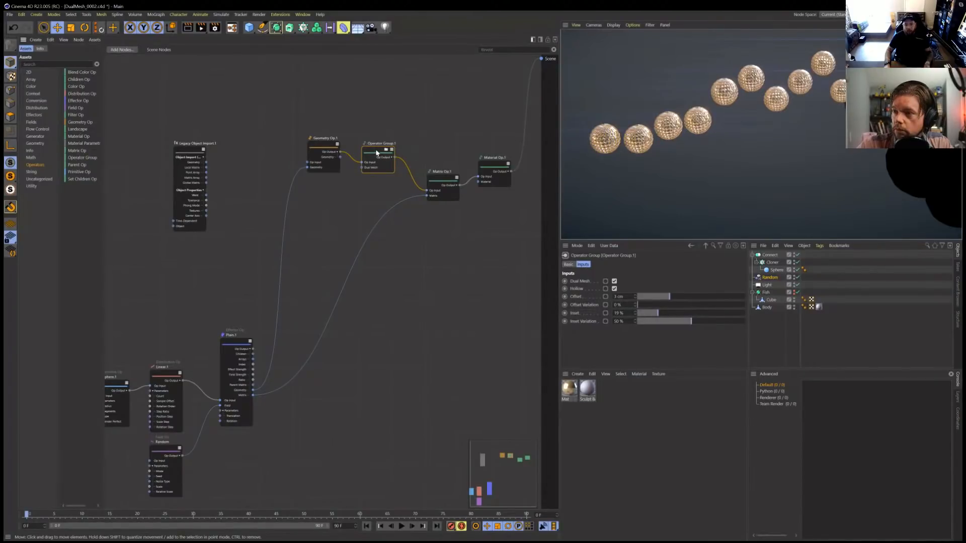
{"action": "double_click", "coordinate": [376, 153]}
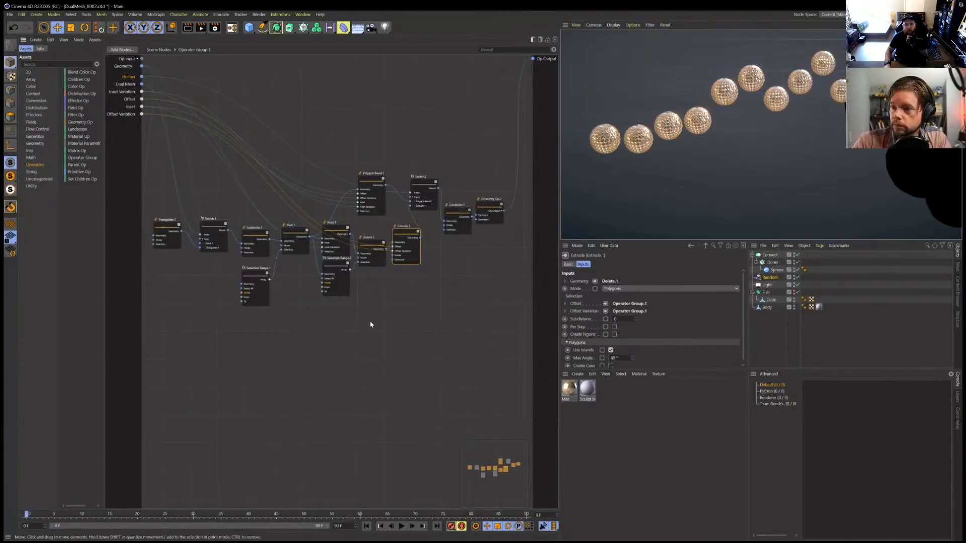
{"action": "left_click", "coordinate": [336, 275]}
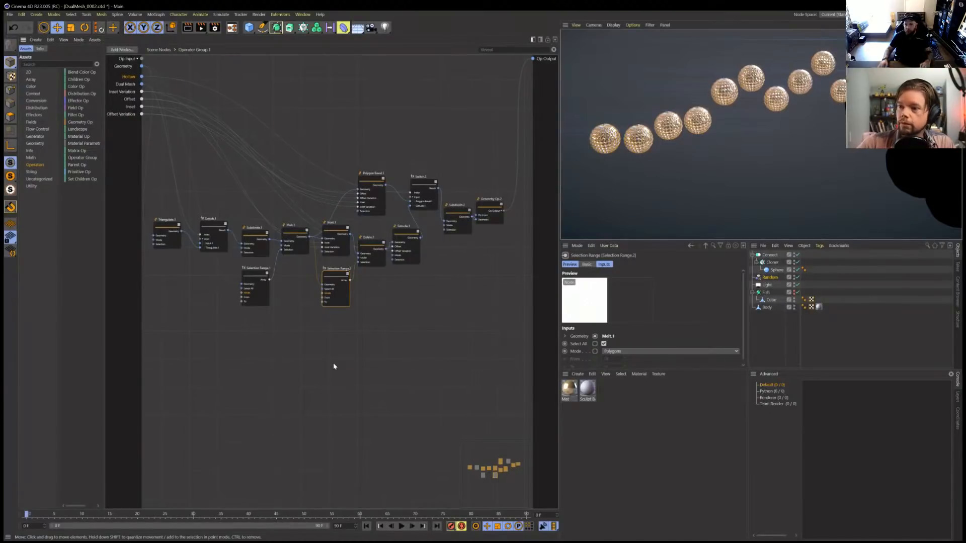
{"action": "left_click", "coordinate": [333, 366]}
Step: Switch to the open project binarykite_0001.c4d and view its curling cube strands from several angles
{"action": "left_click", "coordinate": [303, 14]}
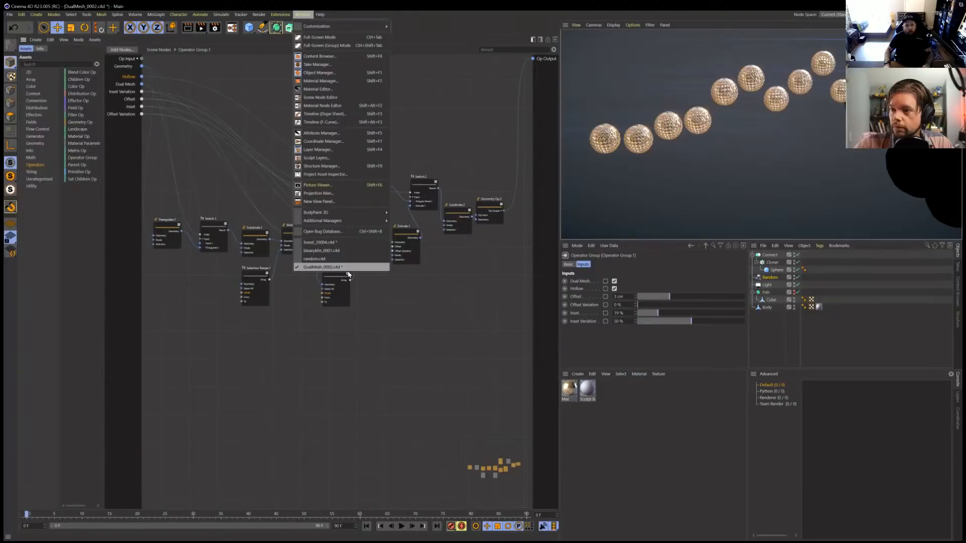
{"action": "left_click", "coordinate": [331, 250]}
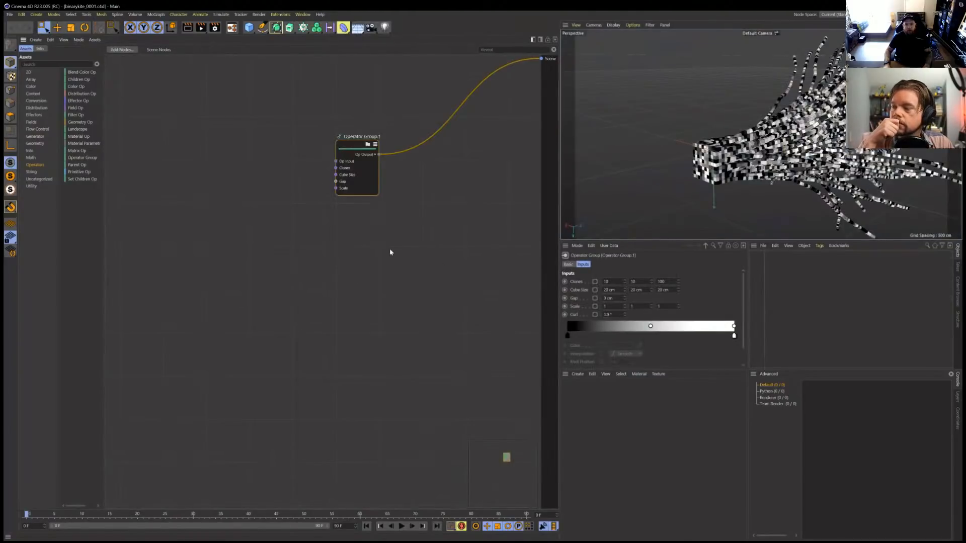
{"action": "left_click_drag", "start_coordinate": [704, 154], "coordinate": [830, 157], "text": "alt"}
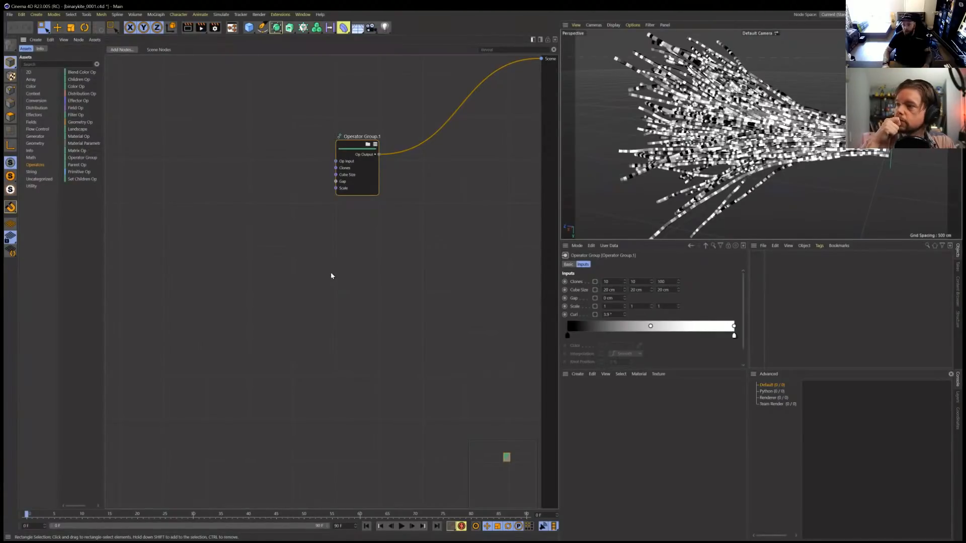
{"action": "left_click_drag", "start_coordinate": [795, 166], "coordinate": [751, 171], "text": "alt"}
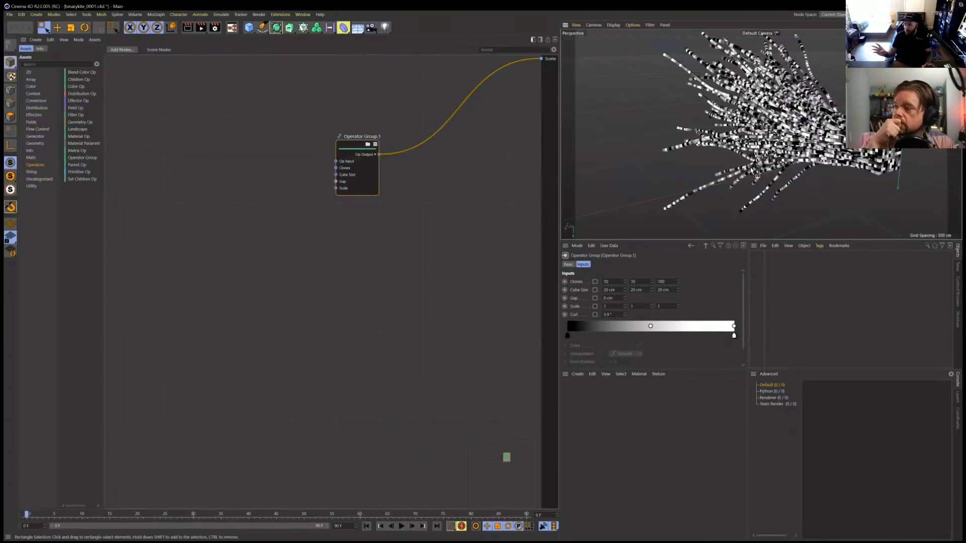
{"action": "left_click_drag", "start_coordinate": [828, 117], "coordinate": [790, 125], "text": "alt"}
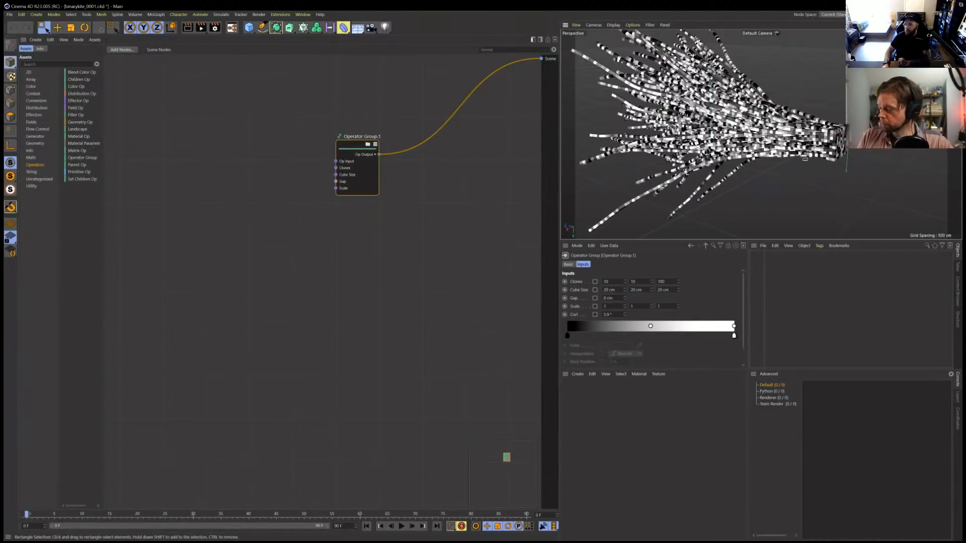
Step: Examine the node network inside Operator Group.1 and return to the top level of Scene Nodes
{"action": "double_click", "coordinate": [347, 145]}
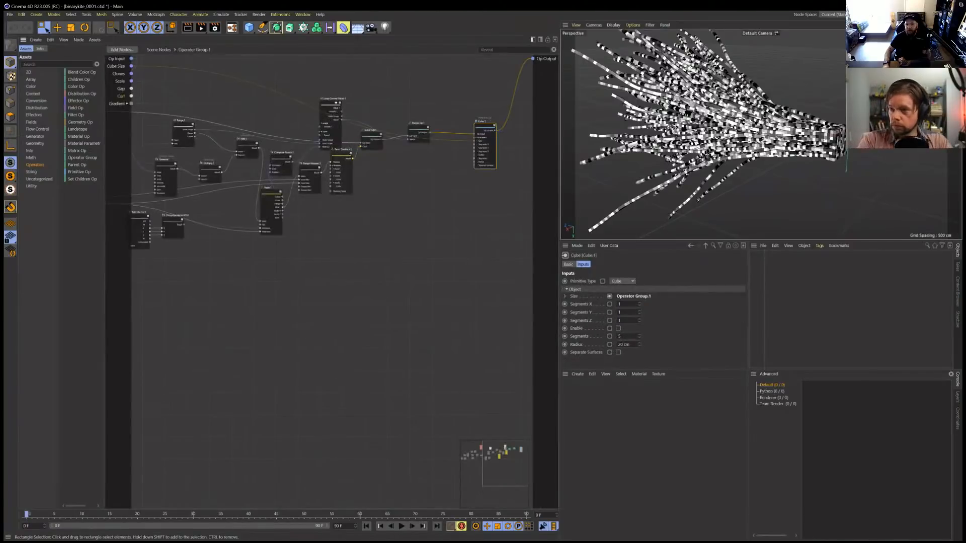
{"action": "middle_click_drag", "start_coordinate": [210, 236], "coordinate": [401, 270], "text": "alt"}
{"action": "middle_click_drag", "start_coordinate": [276, 284], "coordinate": [255, 278], "text": "alt"}
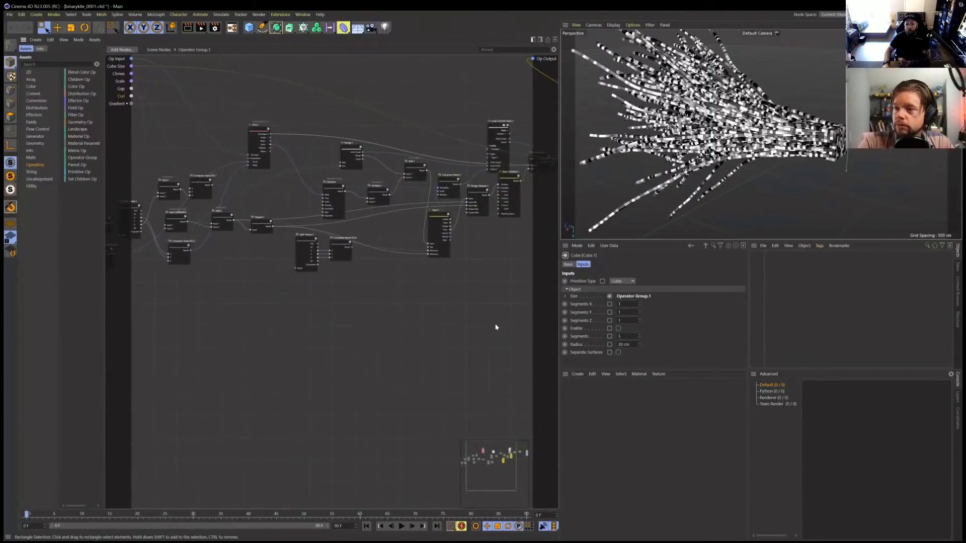
{"action": "middle_click_drag", "start_coordinate": [496, 327], "coordinate": [295, 341], "text": "alt"}
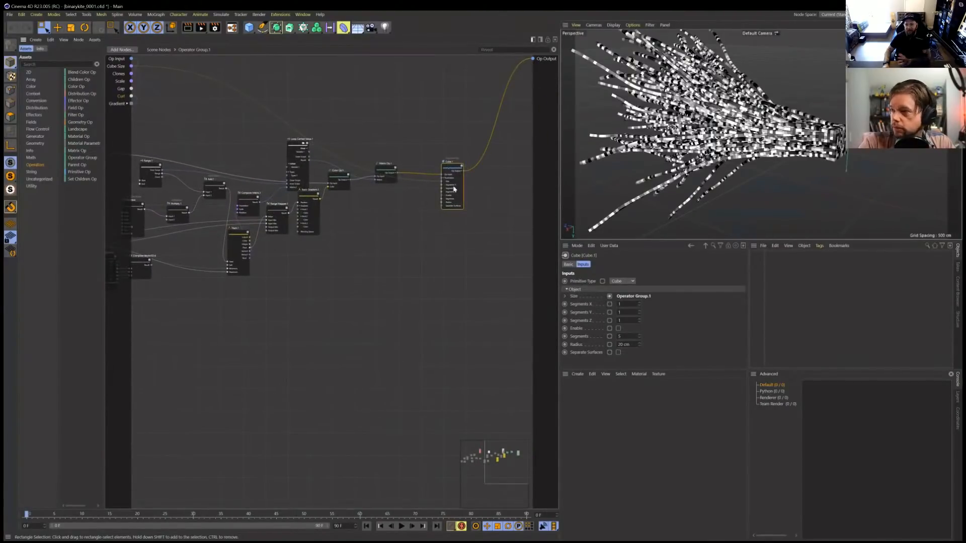
{"action": "key", "text": "u"}
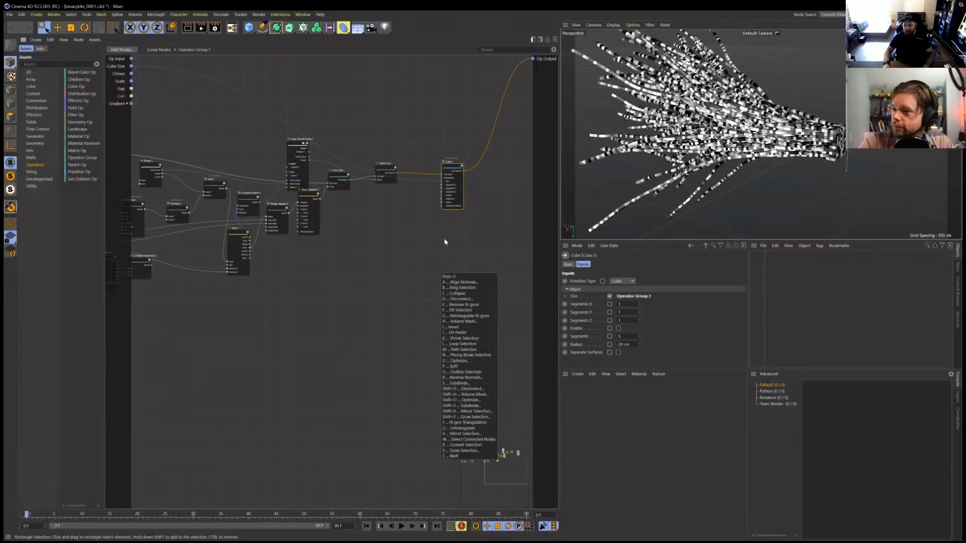
{"action": "left_click", "coordinate": [423, 267]}
{"action": "left_click", "coordinate": [158, 49]}
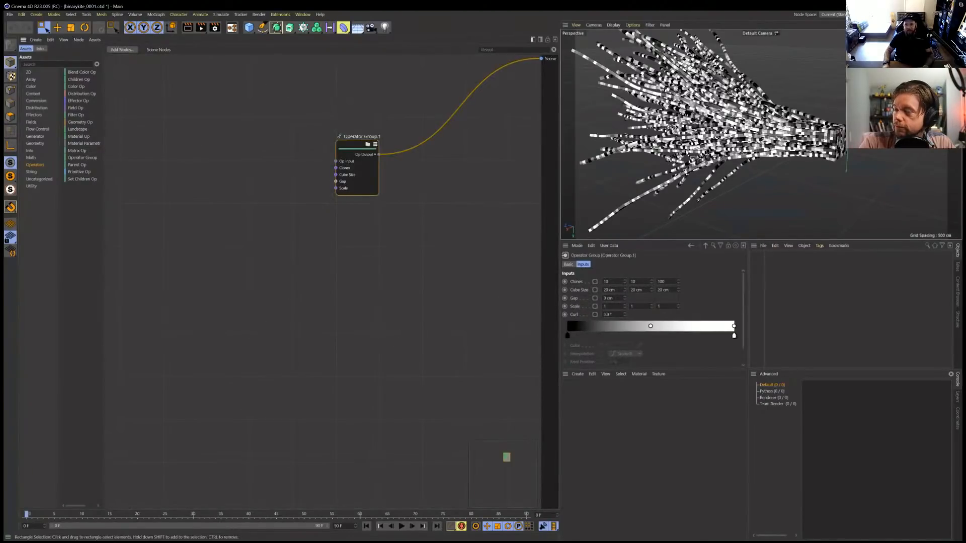
Step: Set the first Clones value of Operator Group.1 to 2
{"action": "left_click", "coordinate": [611, 281]}
{"action": "key", "text": "BackSpace"}
{"action": "key", "text": "BackSpace"}
{"action": "type", "text": "2"}
{"action": "key", "text": "Return"}
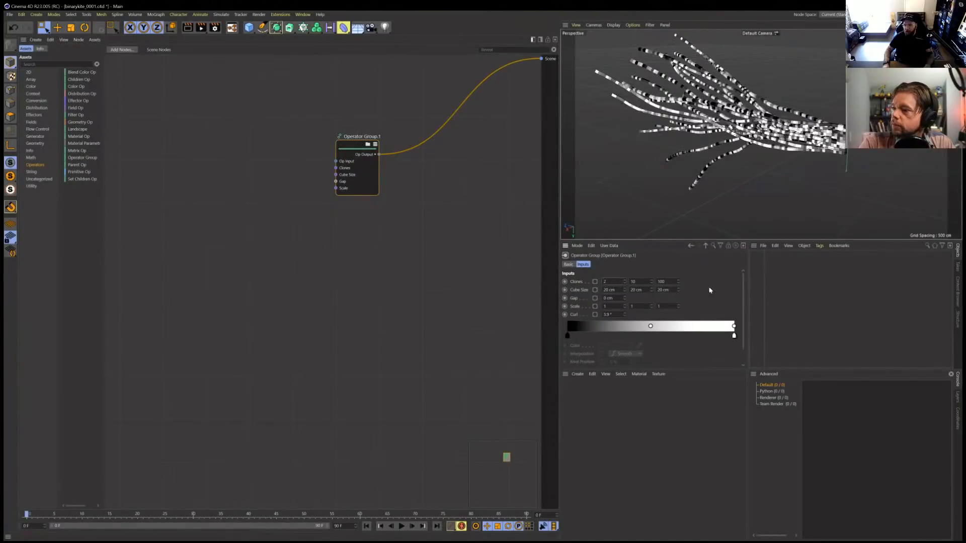
Step: Increase Operator Group.1's second Clones value to about 88 and its first to about 35, and view the denser strands
{"action": "left_click_drag", "start_coordinate": [652, 282], "coordinate": [652, 244]}
{"action": "scroll", "coordinate": [785, 131], "scroll_direction": "down", "scroll_amount": 3}
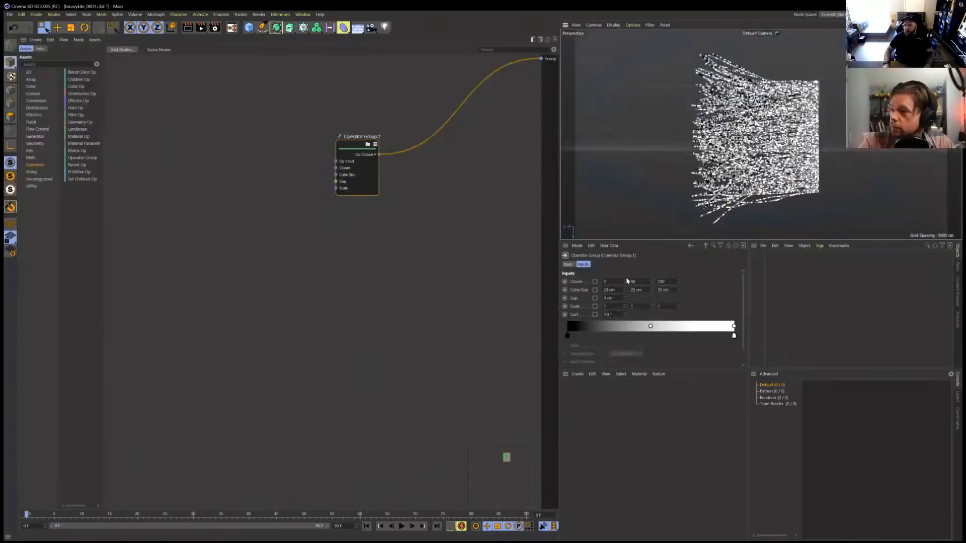
{"action": "left_click_drag", "start_coordinate": [626, 280], "coordinate": [626, 262]}
{"action": "mouse_move", "coordinate": [743, 150]}
{"action": "left_mouse_down", "text": "alt"}
{"action": "mouse_move", "coordinate": [605, 140]}
{"action": "mouse_move", "coordinate": [659, 151]}
{"action": "mouse_move", "coordinate": [597, 123]}
{"action": "mouse_move", "coordinate": [618, 141]}
{"action": "mouse_move", "coordinate": [789, 148]}
{"action": "mouse_move", "coordinate": [728, 152]}
{"action": "mouse_move", "coordinate": [612, 128]}
{"action": "mouse_move", "coordinate": [714, 135]}
{"action": "mouse_move", "coordinate": [828, 79]}
{"action": "mouse_move", "coordinate": [730, 136]}
{"action": "mouse_move", "coordinate": [597, 141]}
{"action": "mouse_move", "coordinate": [735, 147]}
{"action": "mouse_move", "coordinate": [629, 140]}
{"action": "mouse_move", "coordinate": [757, 132]}
{"action": "mouse_move", "coordinate": [697, 147]}
{"action": "mouse_move", "coordinate": [767, 145]}
{"action": "mouse_move", "coordinate": [744, 150]}
{"action": "mouse_move", "coordinate": [801, 192]}
{"action": "mouse_move", "coordinate": [782, 178]}
{"action": "mouse_move", "coordinate": [802, 125]}
{"action": "mouse_move", "coordinate": [757, 131]}
{"action": "mouse_move", "coordinate": [760, 154]}
{"action": "mouse_move", "coordinate": [750, 143]}
{"action": "left_mouse_up", "text": "alt"}
{"action": "scroll", "coordinate": [742, 143], "scroll_direction": "down", "scroll_amount": 5}
{"action": "scroll", "coordinate": [741, 143], "scroll_direction": "down", "scroll_amount": 2}
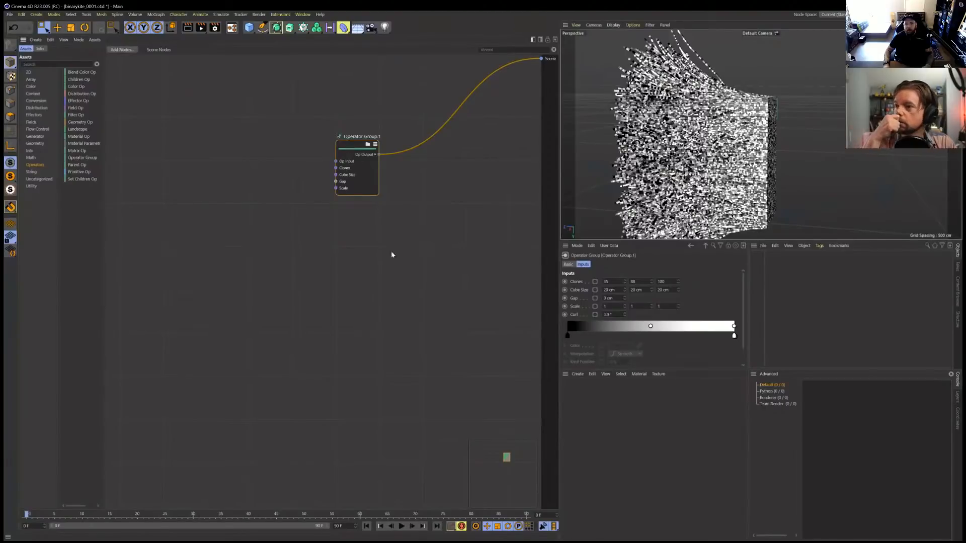
Step: Open Operator Group.1 and examine the Compose Matrix and Color Op nodes in its network
{"action": "left_click", "coordinate": [367, 145]}
{"action": "middle_click_drag", "start_coordinate": [256, 200], "coordinate": [532, 184], "text": "alt"}
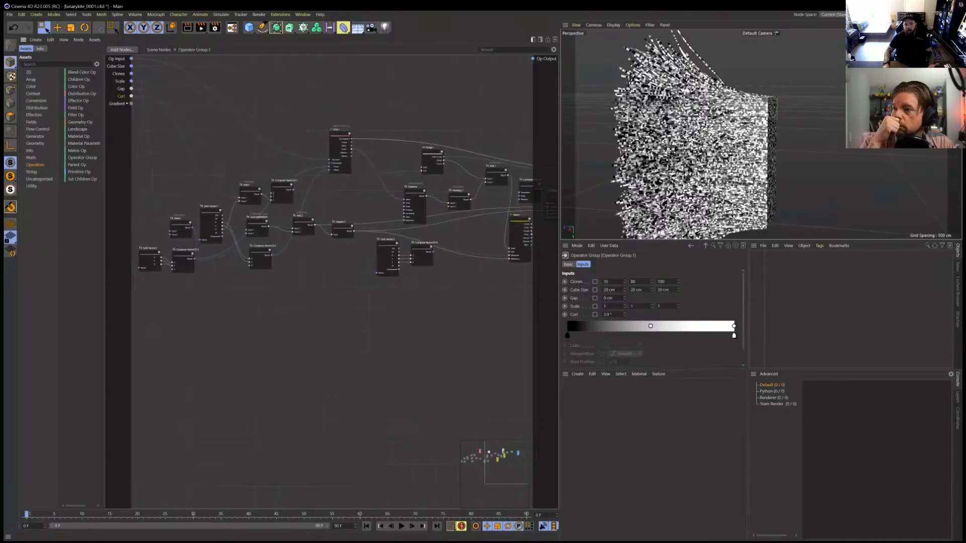
{"action": "middle_click_drag", "start_coordinate": [536, 146], "coordinate": [431, 162], "text": "alt"}
{"action": "left_click", "coordinate": [425, 202]}
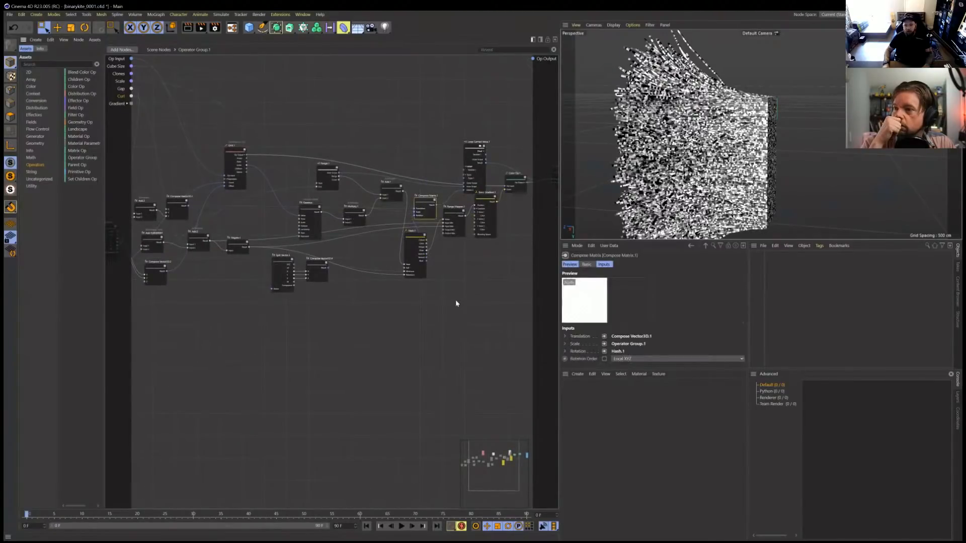
{"action": "middle_click_drag", "start_coordinate": [456, 300], "coordinate": [376, 291], "text": "alt"}
{"action": "left_click_drag", "start_coordinate": [420, 110], "coordinate": [379, 159]}
{"action": "left_click", "coordinate": [435, 172]}
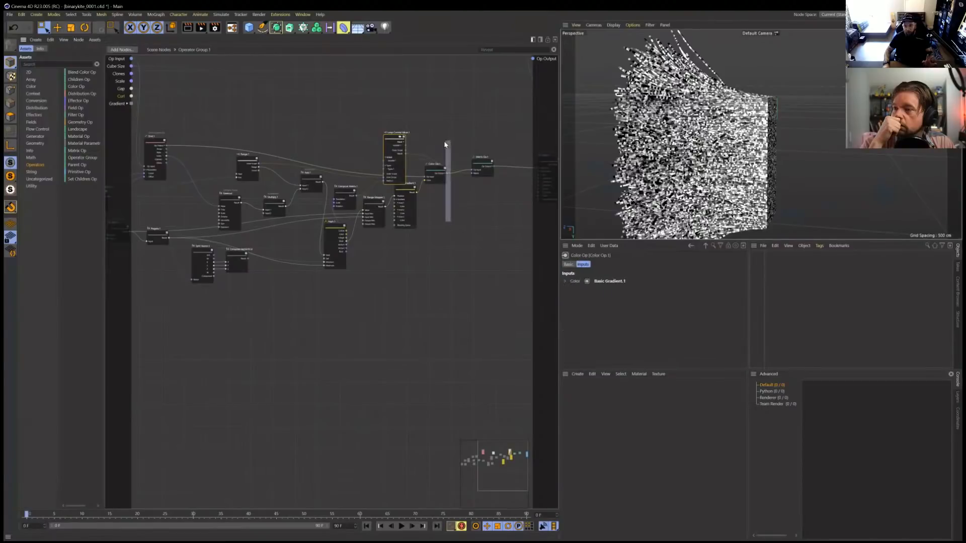
{"action": "scroll", "coordinate": [449, 191], "scroll_direction": "up", "scroll_amount": 1}
{"action": "scroll", "coordinate": [449, 190], "scroll_direction": "up", "scroll_amount": 1}
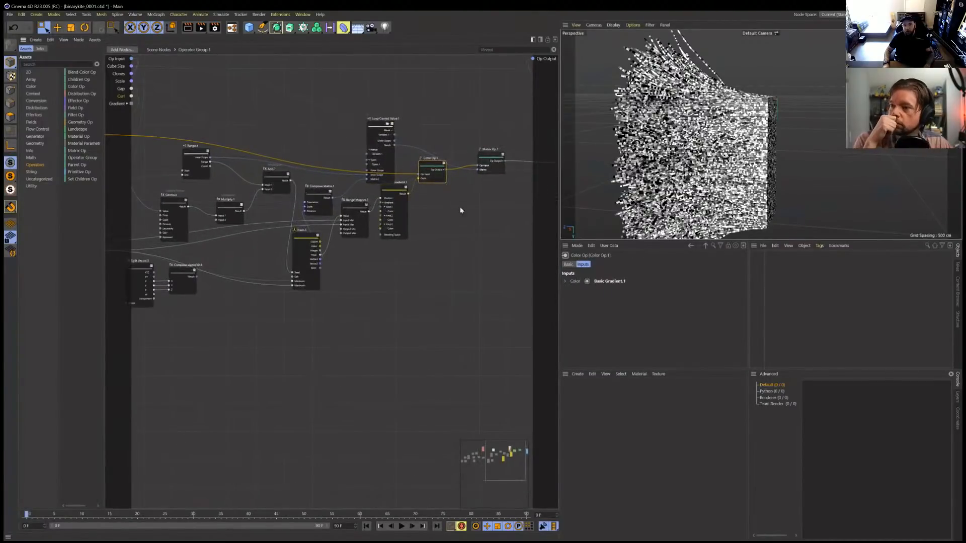
Step: Inspect the inputs of the Compose Vector3D and Split Vector nodes, and view the strands from another side
{"action": "middle_click_drag", "start_coordinate": [221, 355], "coordinate": [319, 322], "text": "alt"}
{"action": "left_click", "coordinate": [281, 233]}
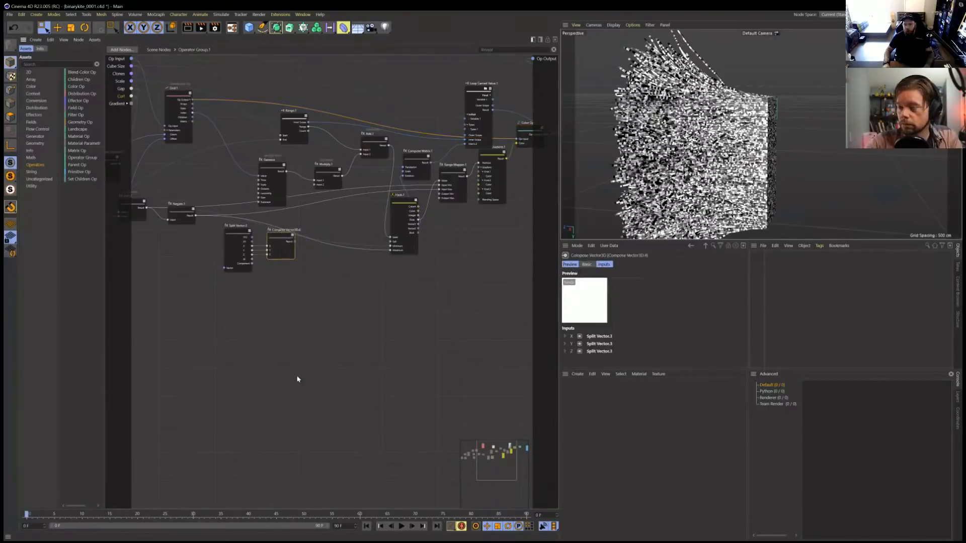
{"action": "left_click", "coordinate": [236, 233]}
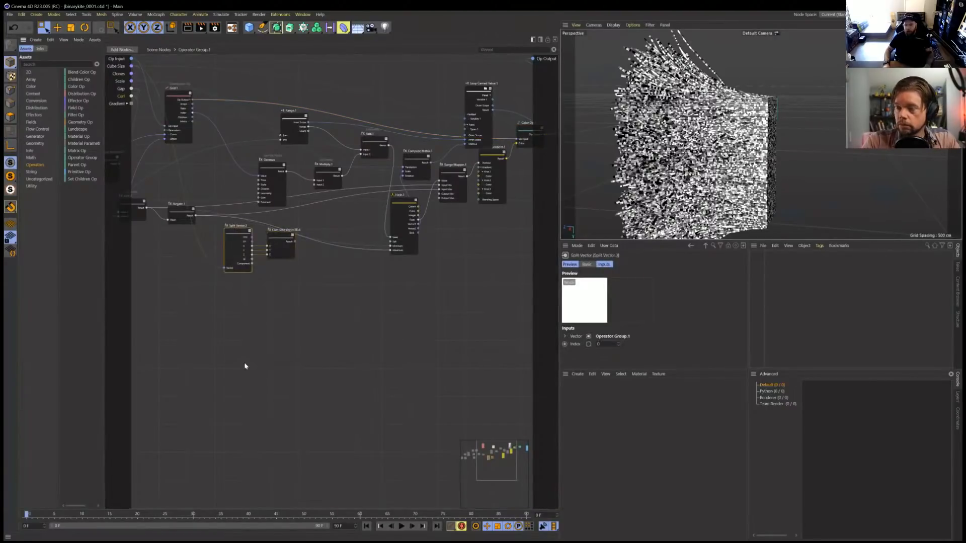
{"action": "scroll", "coordinate": [243, 362], "scroll_direction": "down", "scroll_amount": 2}
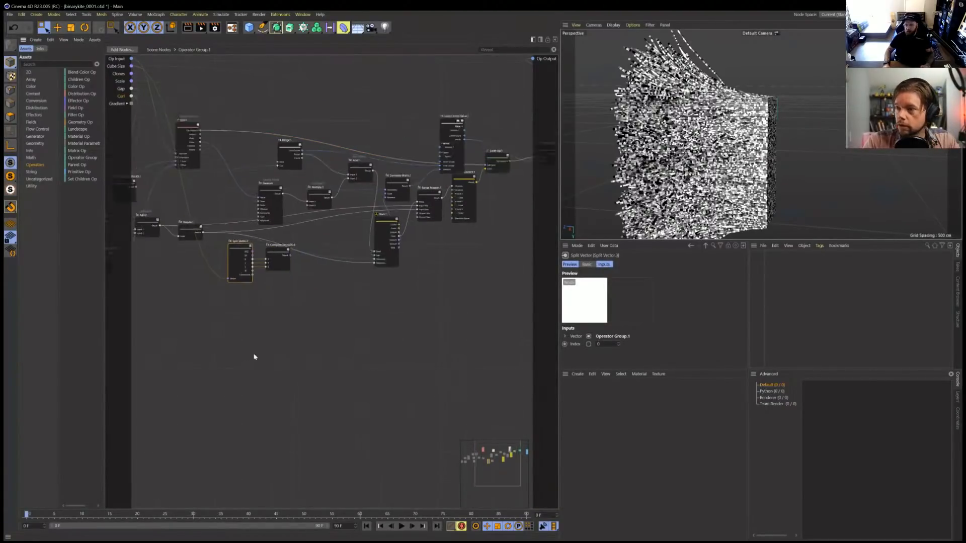
{"action": "left_click_drag", "start_coordinate": [718, 154], "coordinate": [664, 156], "text": "alt"}
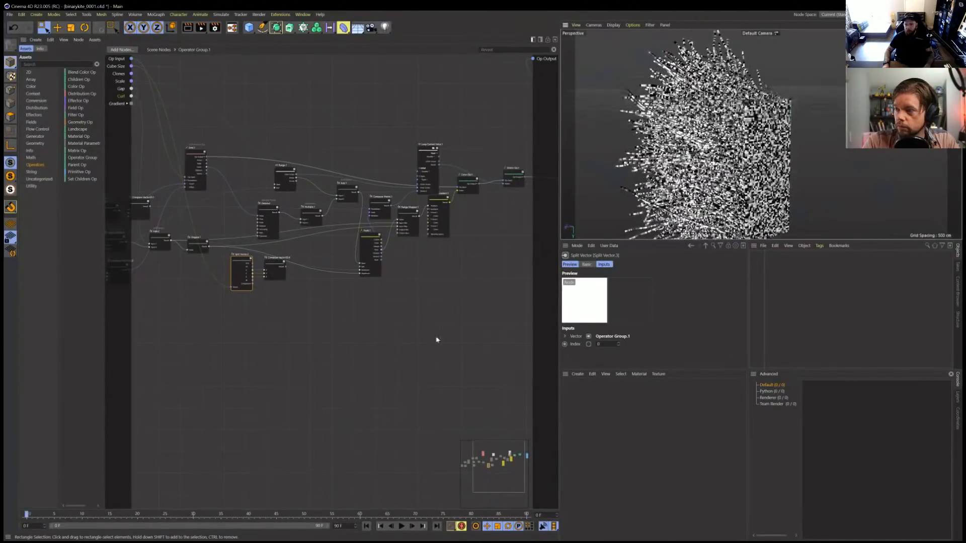
{"action": "middle_click_drag", "start_coordinate": [477, 258], "coordinate": [431, 274], "text": "alt"}
Step: Move the Basic Gradient node clear of its neighbouring nodes and return to the top level of Scene Nodes
{"action": "left_click_drag", "start_coordinate": [394, 217], "coordinate": [399, 237]}
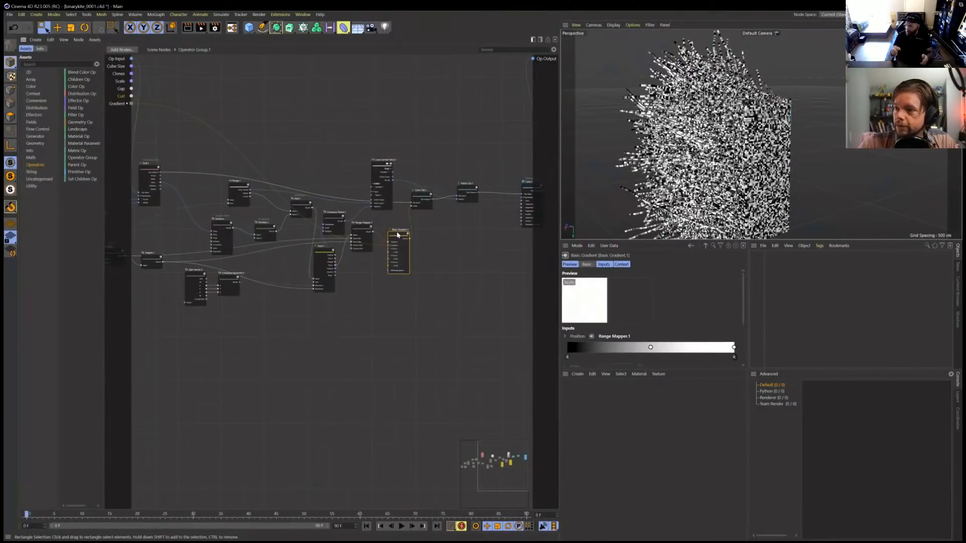
{"action": "scroll", "coordinate": [257, 317], "scroll_direction": "up", "scroll_amount": 2}
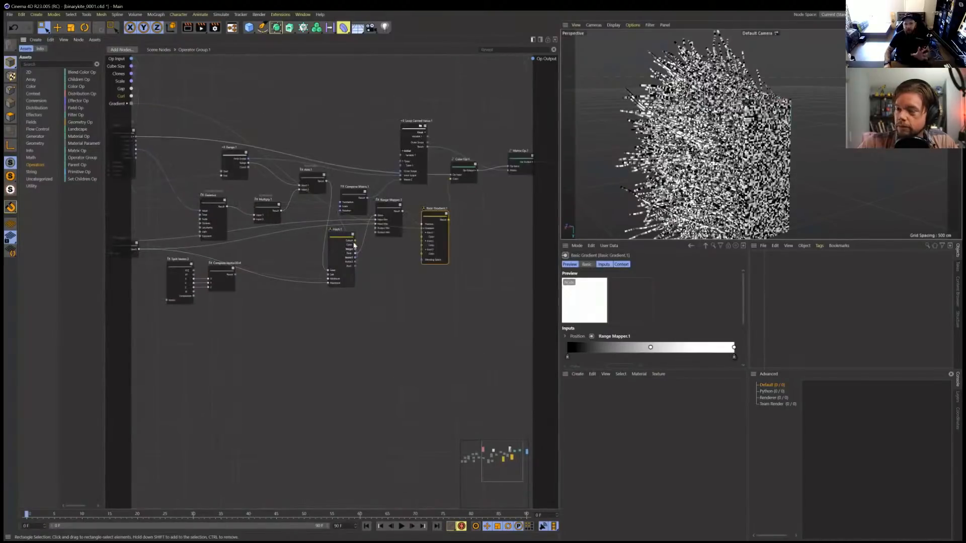
{"action": "left_click", "coordinate": [162, 49]}
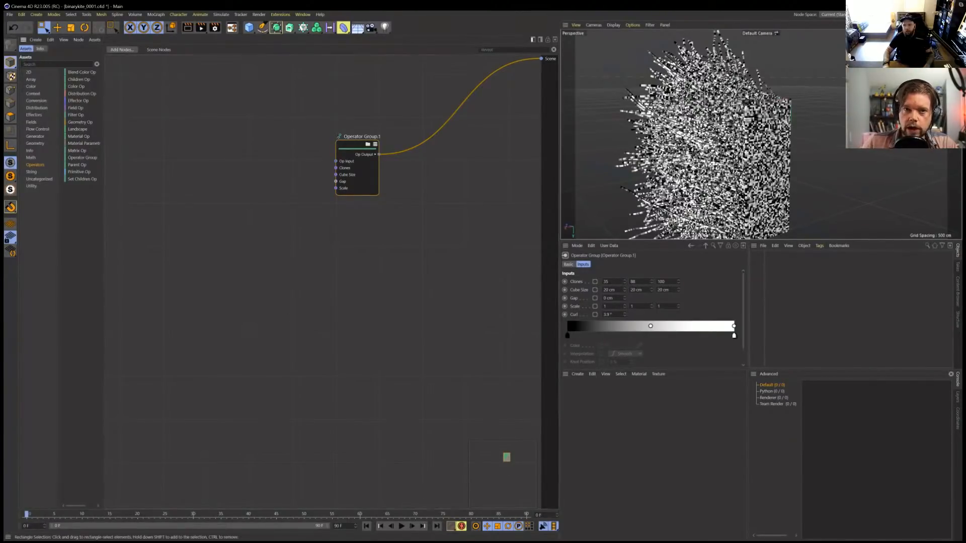
Step: View the dense cube strands generated by Operator Group.1 from a different angle
{"action": "middle_click_drag", "start_coordinate": [756, 139], "coordinate": [761, 131], "text": "alt"}
{"action": "mouse_move", "coordinate": [760, 133]}
{"action": "left_mouse_down", "text": "alt"}
{"action": "mouse_move", "coordinate": [739, 143]}
{"action": "mouse_move", "coordinate": [809, 124]}
{"action": "mouse_move", "coordinate": [687, 123]}
{"action": "mouse_move", "coordinate": [760, 135]}
{"action": "mouse_move", "coordinate": [727, 116]}
{"action": "left_mouse_up", "text": "alt"}
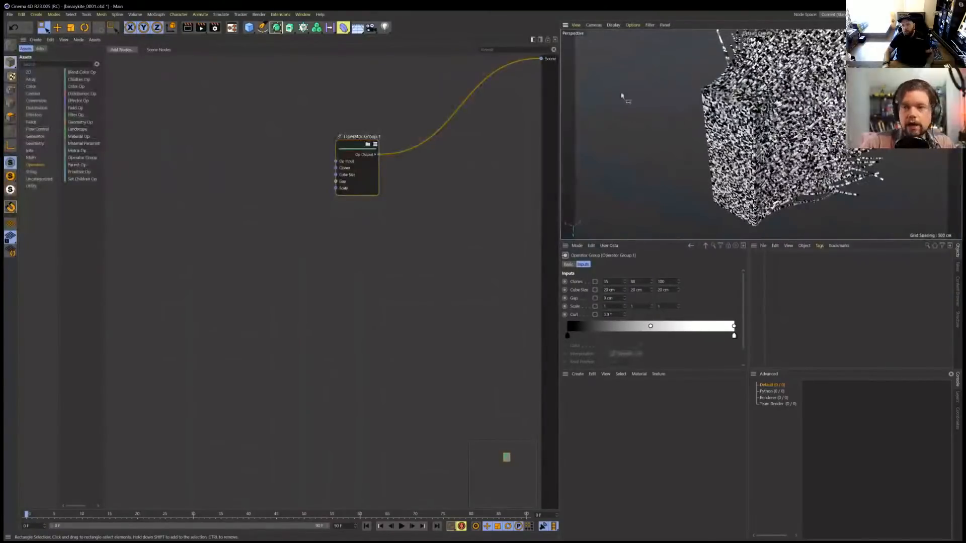
{"action": "left_click", "coordinate": [351, 148]}
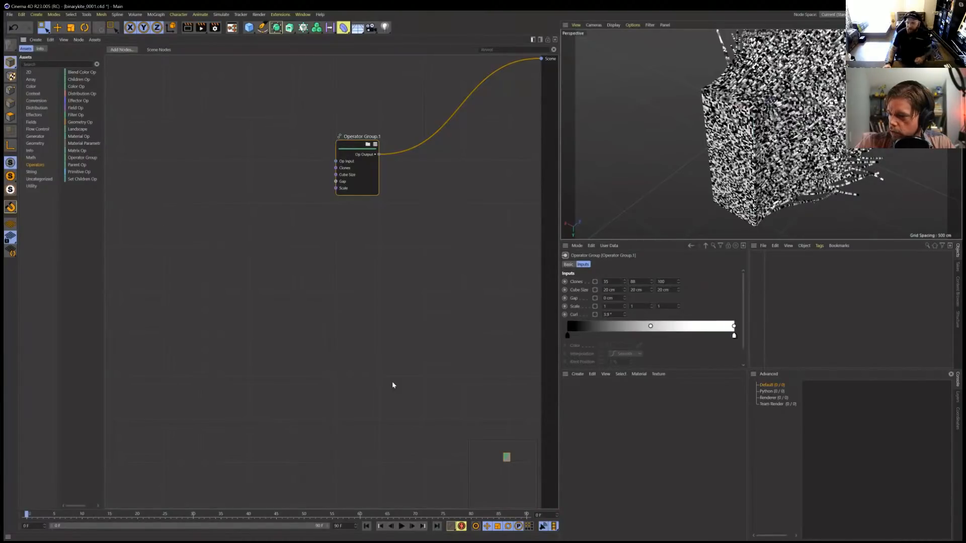
{"action": "left_click_drag", "start_coordinate": [352, 148], "coordinate": [466, 83]}
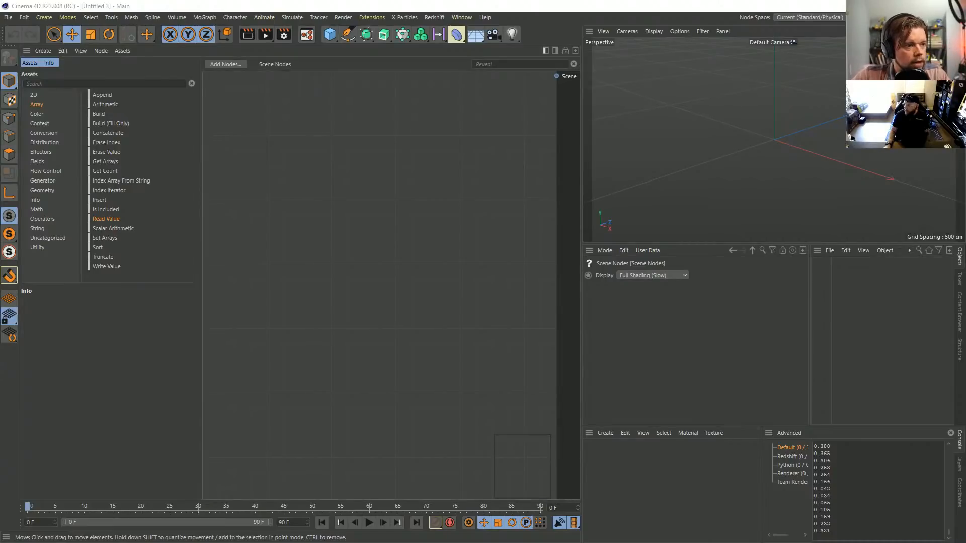
Step: Widen the empty node editor by narrowing the viewport area and the asset list
{"action": "left_click_drag", "start_coordinate": [581, 301], "coordinate": [608, 302]}
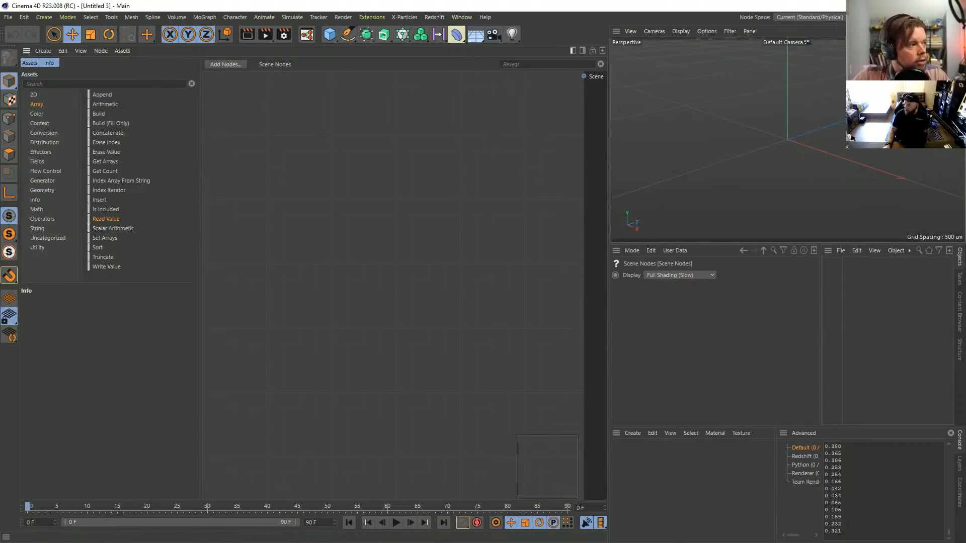
{"action": "left_click_drag", "start_coordinate": [201, 302], "coordinate": [162, 302]}
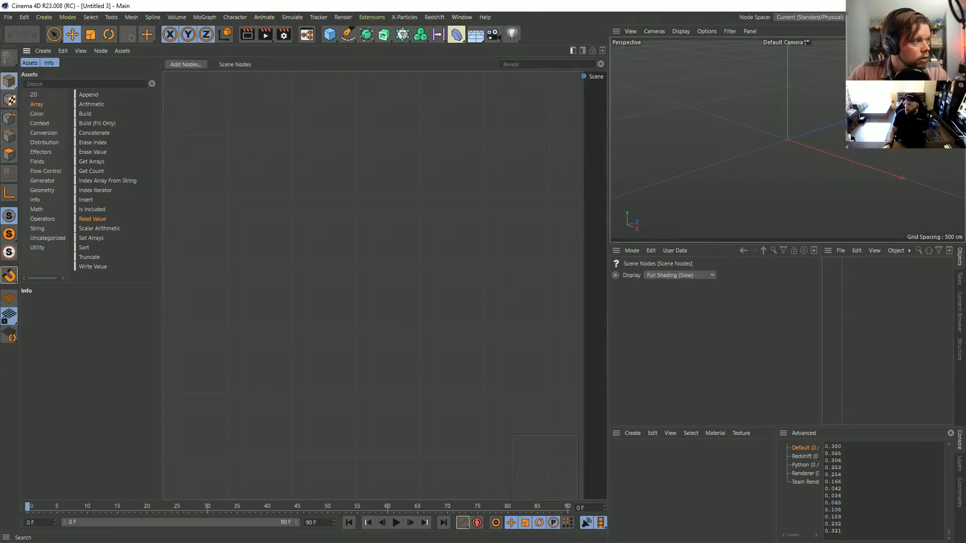
{"action": "left_click", "coordinate": [30, 83]}
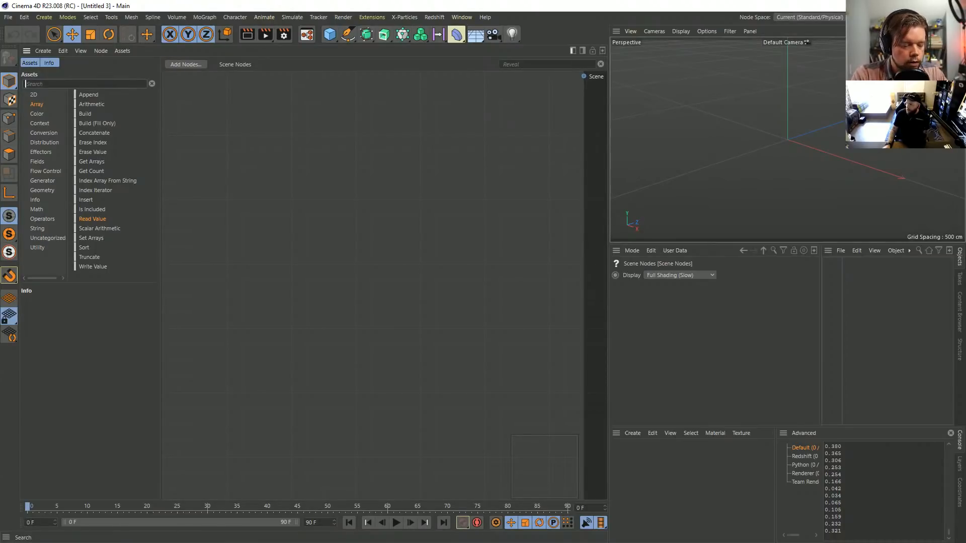
{"action": "type", "text": "ree"}
{"action": "key", "text": "BackSpace"}
{"action": "key", "text": "BackSpace"}
{"action": "key", "text": "BackSpace"}
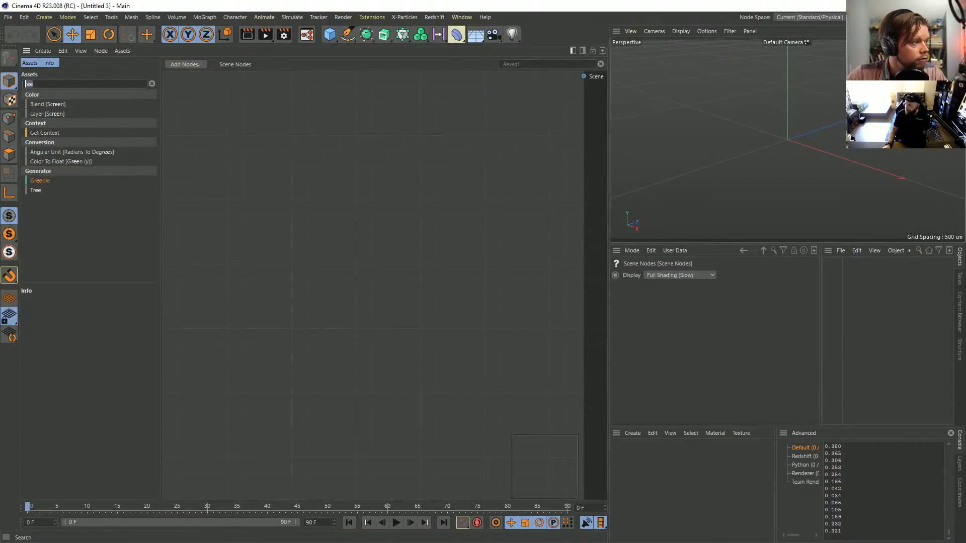
{"action": "type", "text": "sphe"}
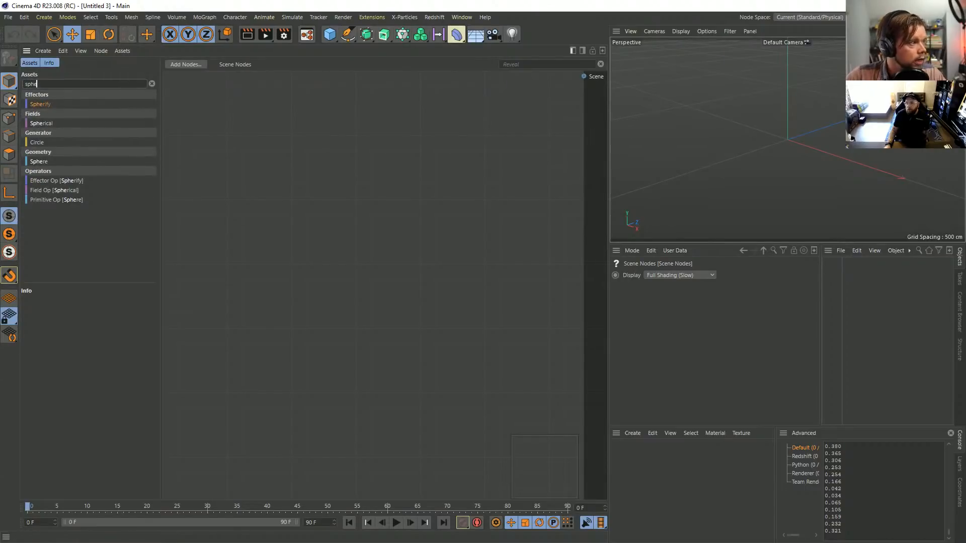
{"action": "key", "text": "BackSpace"}
{"action": "key", "text": "BackSpace"}
{"action": "key", "text": "BackSpace"}
{"action": "key", "text": "BackSpace"}
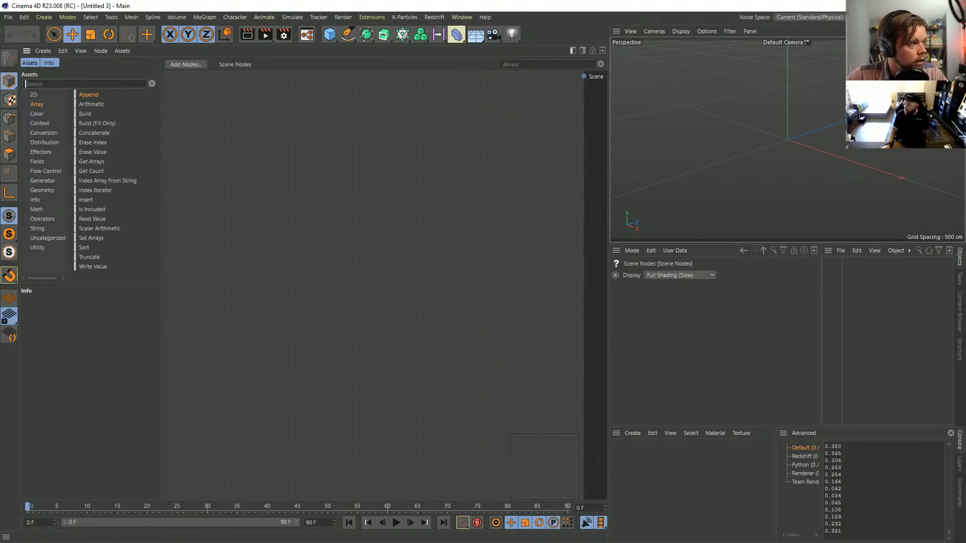
Step: Widen the asset list slightly and browse the node categories from 2D through Geometry and Operators to Utility
{"action": "left_click", "coordinate": [37, 113]}
{"action": "left_click", "coordinate": [44, 133]}
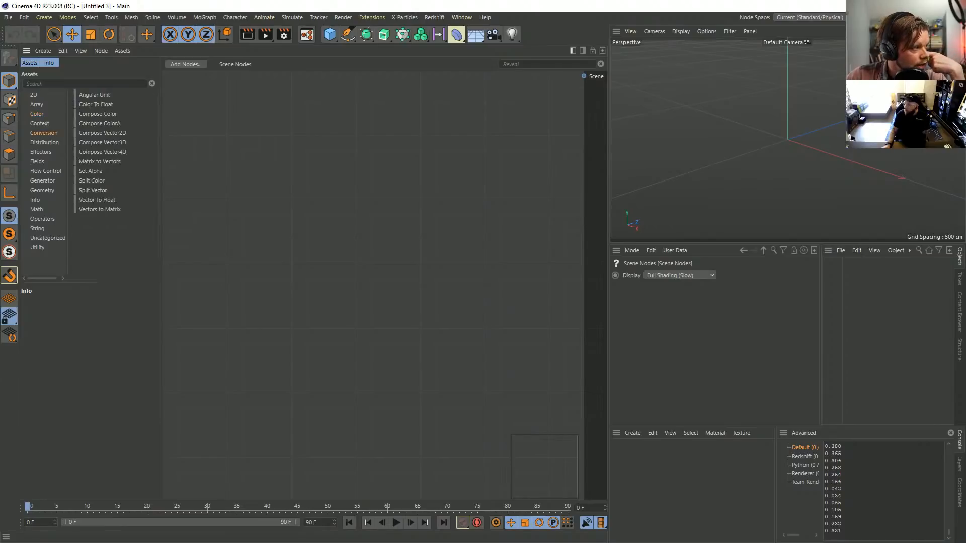
{"action": "left_click_drag", "start_coordinate": [160, 202], "coordinate": [175, 201]}
{"action": "left_click", "coordinate": [33, 94]}
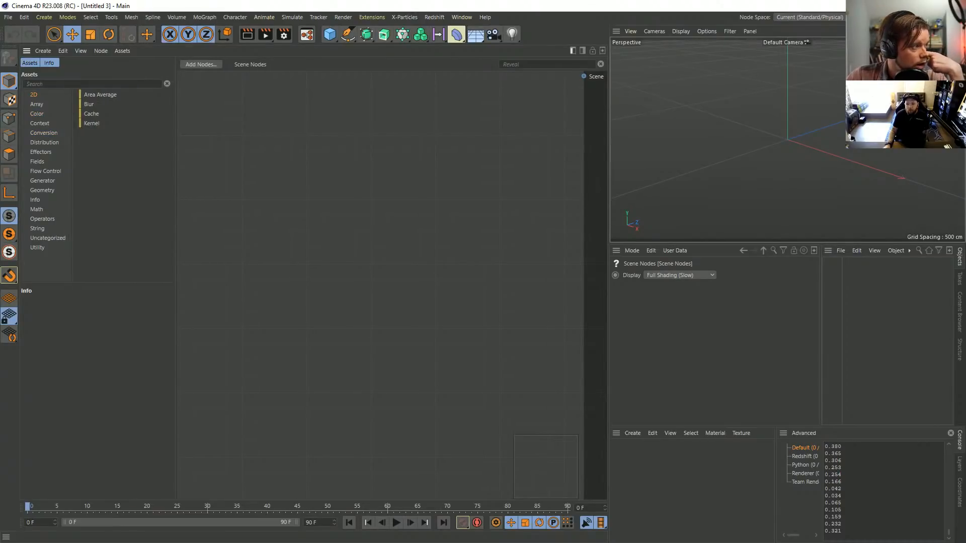
{"action": "left_click", "coordinate": [37, 104]}
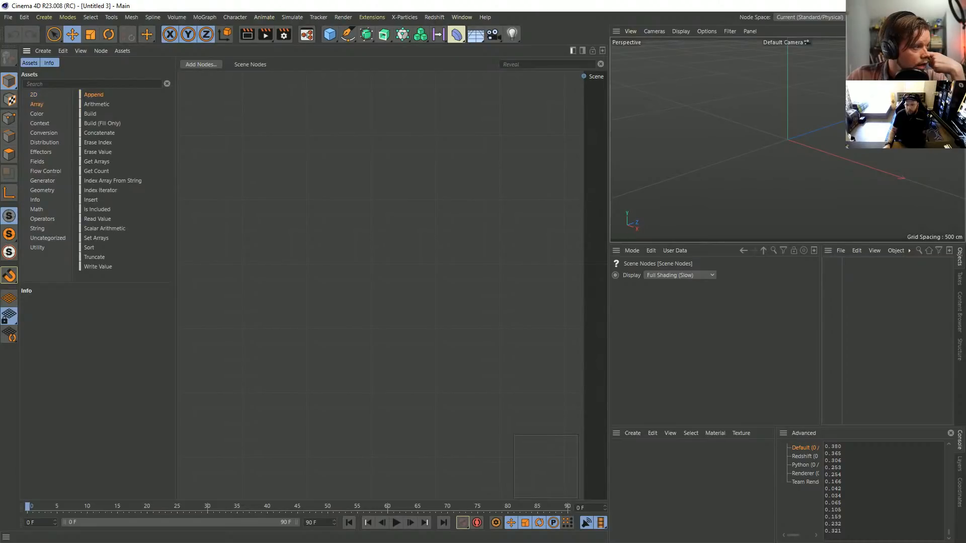
{"action": "left_click", "coordinate": [37, 114]}
{"action": "scroll", "coordinate": [124, 186], "scroll_direction": "down", "scroll_amount": 1}
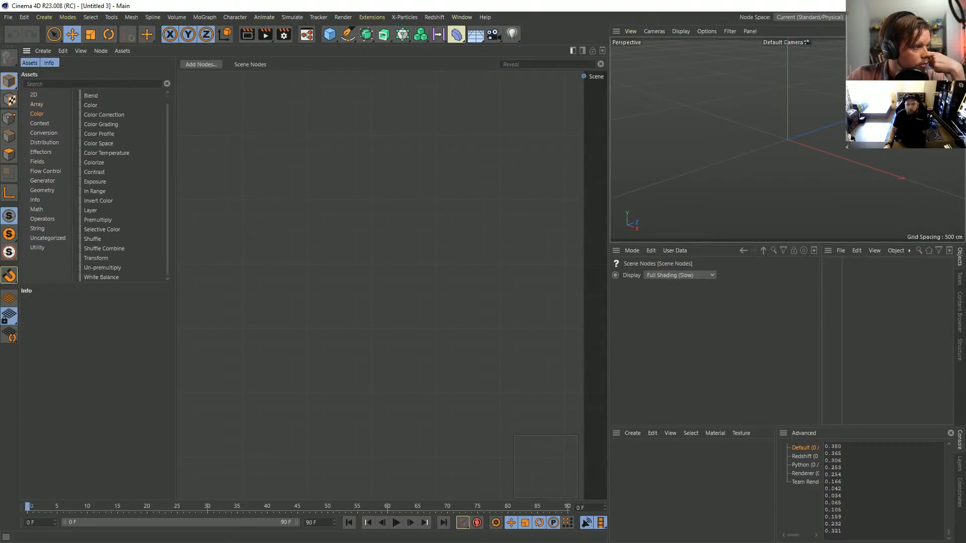
{"action": "left_click", "coordinate": [40, 123]}
{"action": "left_click", "coordinate": [44, 133]}
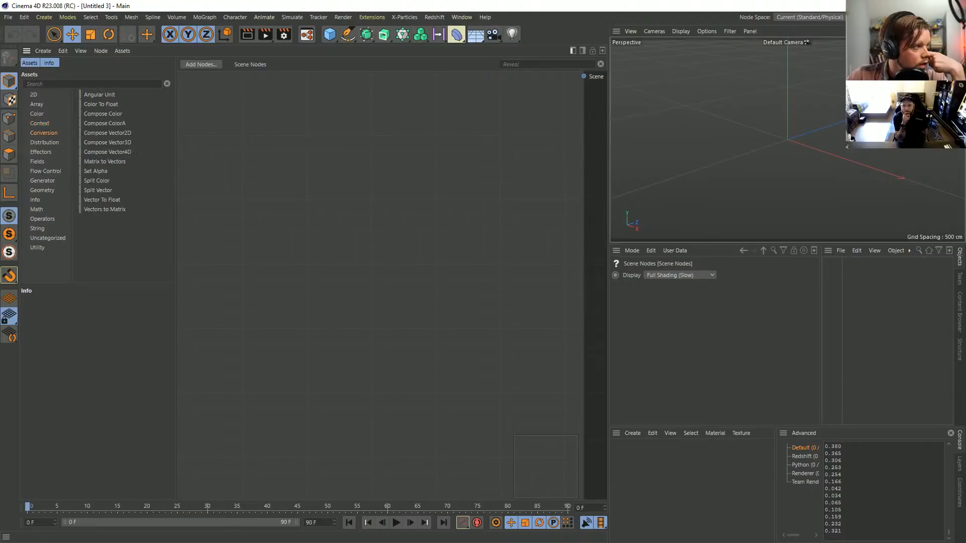
{"action": "left_click", "coordinate": [44, 142]}
{"action": "left_click", "coordinate": [41, 152]}
{"action": "left_click", "coordinate": [37, 162]}
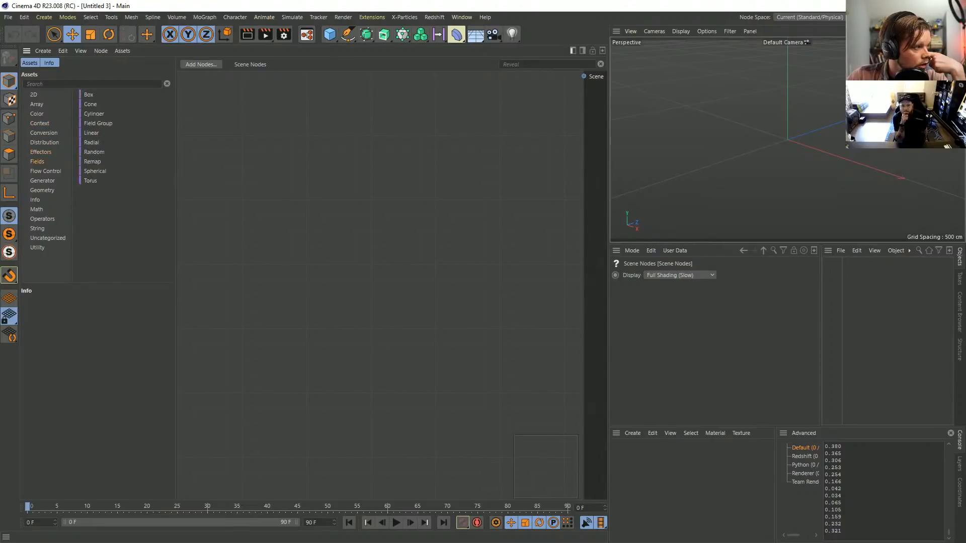
{"action": "left_click", "coordinate": [46, 171]}
{"action": "left_click", "coordinate": [43, 181]}
{"action": "scroll", "coordinate": [123, 187], "scroll_direction": "down", "scroll_amount": 2}
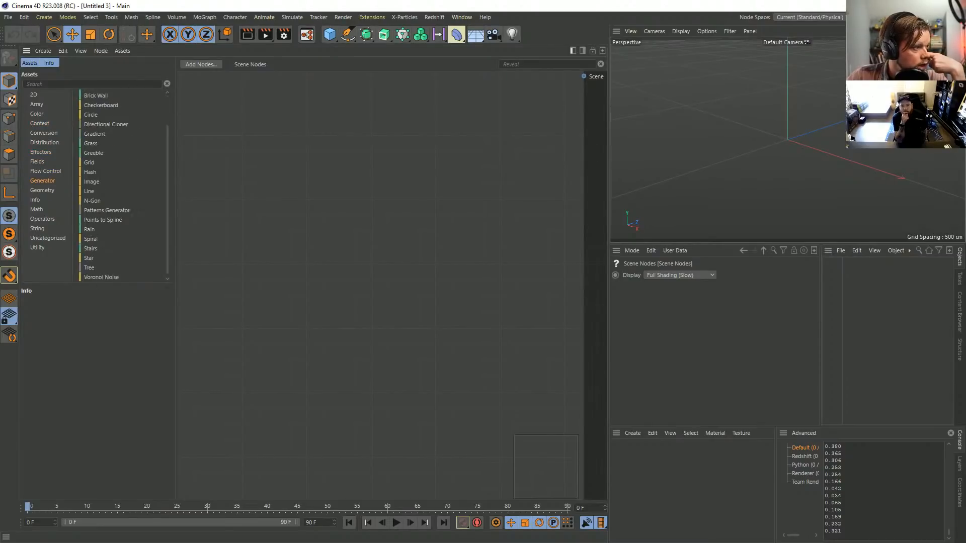
{"action": "left_click", "coordinate": [41, 190]}
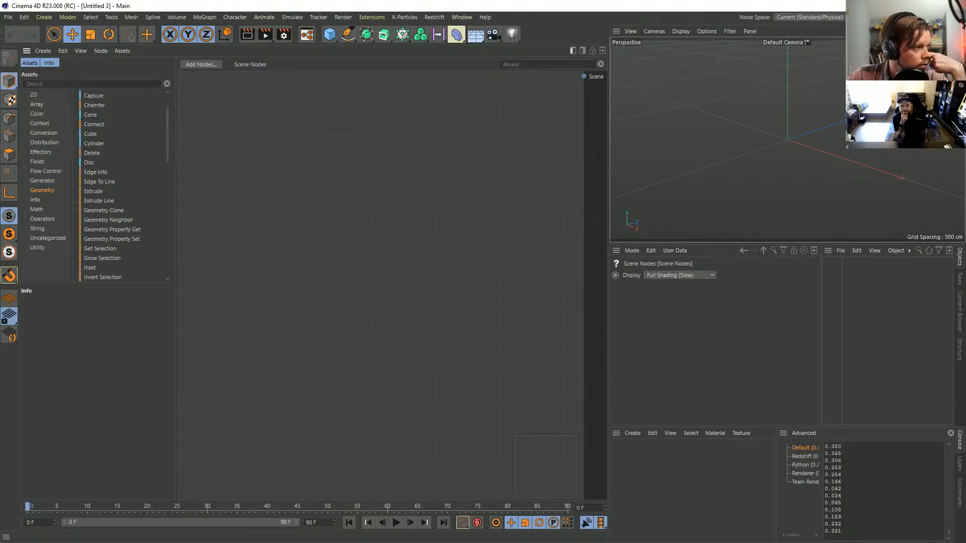
{"action": "scroll", "coordinate": [123, 186], "scroll_direction": "down", "scroll_amount": 10}
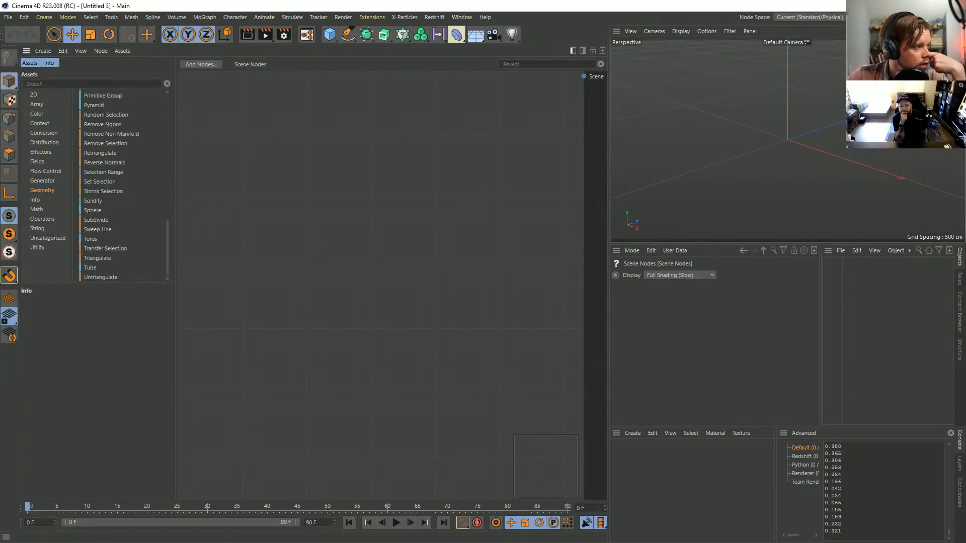
{"action": "left_click", "coordinate": [35, 199]}
{"action": "left_click", "coordinate": [37, 209]}
{"action": "left_click", "coordinate": [42, 218]}
{"action": "left_click", "coordinate": [36, 229]}
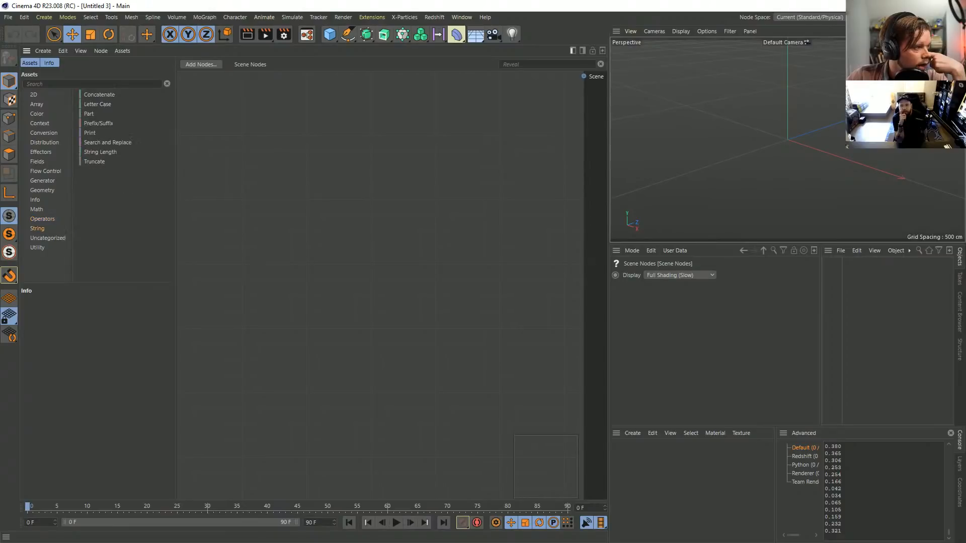
{"action": "left_click", "coordinate": [47, 238]}
{"action": "left_click", "coordinate": [37, 248]}
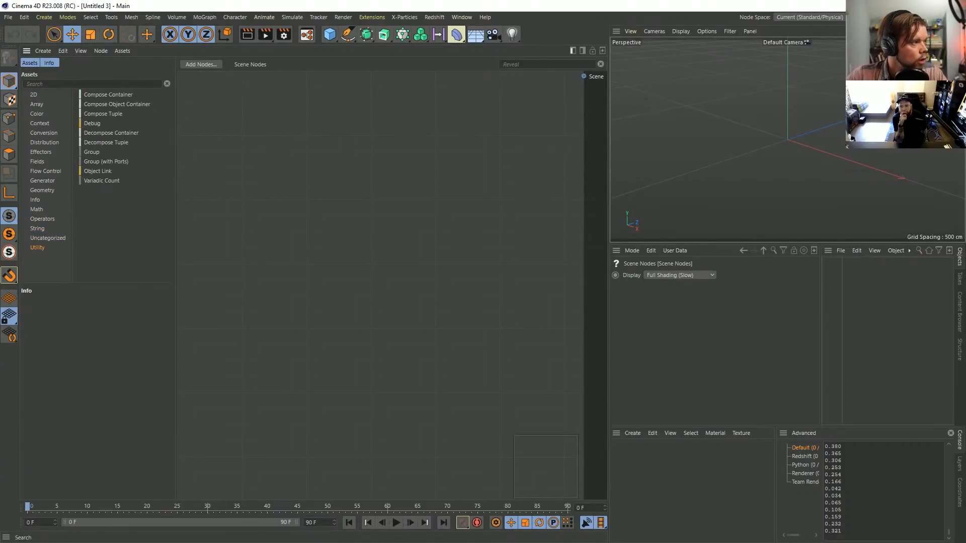
Step: Add a Sphere geometry node to the empty scene node graph and set its type to Icosaedron
{"action": "type", "text": "sphere"}
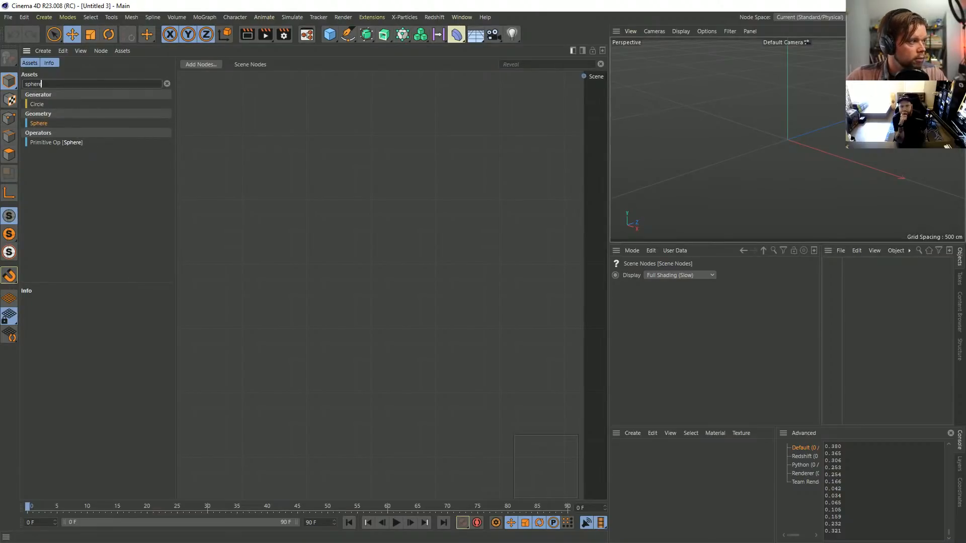
{"action": "left_click_drag", "start_coordinate": [39, 123], "coordinate": [251, 185]}
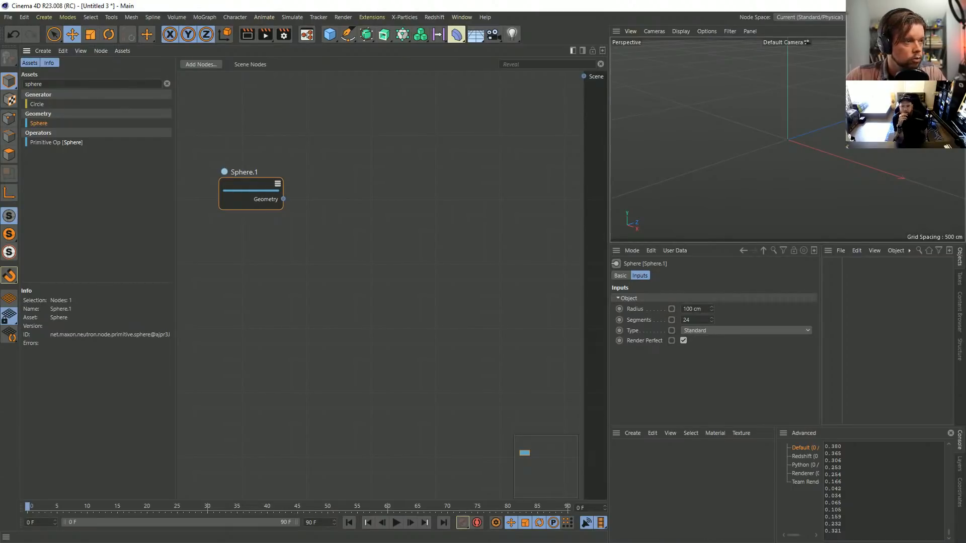
{"action": "left_click", "coordinate": [744, 330]}
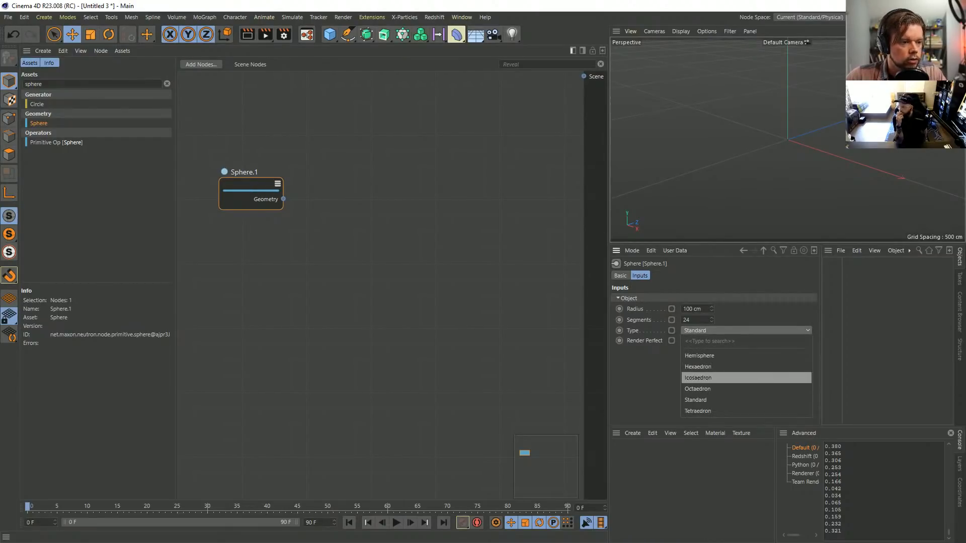
{"action": "left_click", "coordinate": [698, 378]}
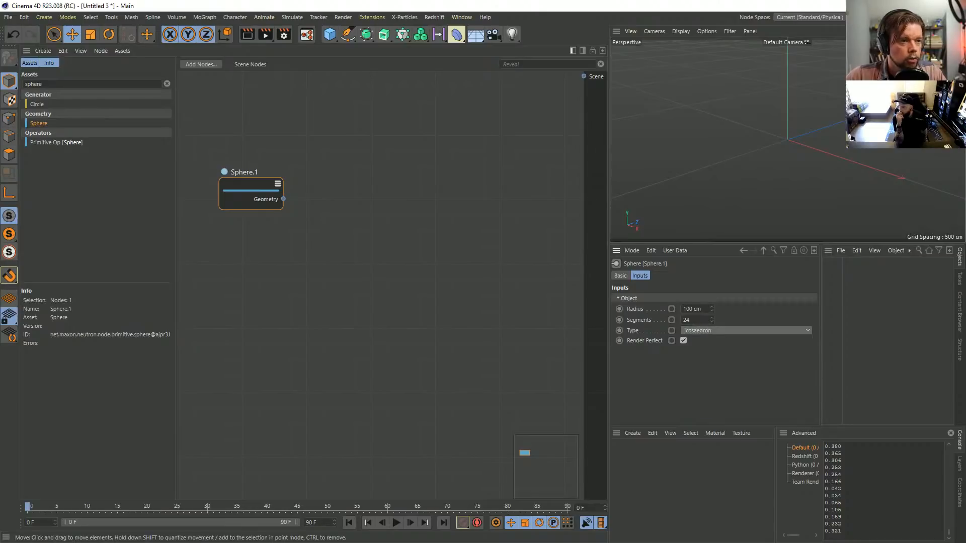
Step: Add a Geometry Op node, feed the Sphere geometry into its Geometry input, and connect its Op Output to Scene
{"action": "left_click_drag", "start_coordinate": [250, 184], "coordinate": [259, 175]}
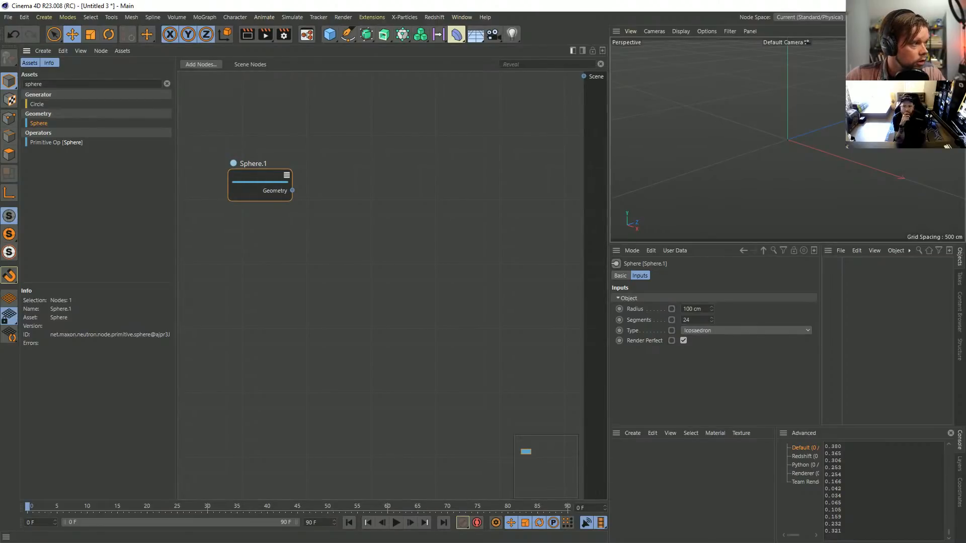
{"action": "left_click_drag", "start_coordinate": [44, 83], "coordinate": [11, 82]}
{"action": "type", "text": "geo"}
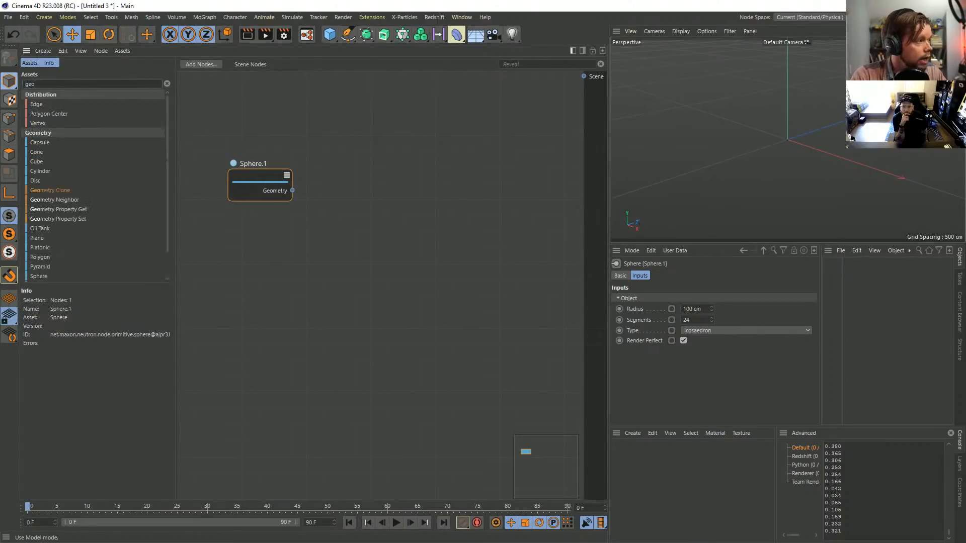
{"action": "scroll", "coordinate": [93, 186], "scroll_direction": "down", "scroll_amount": 1}
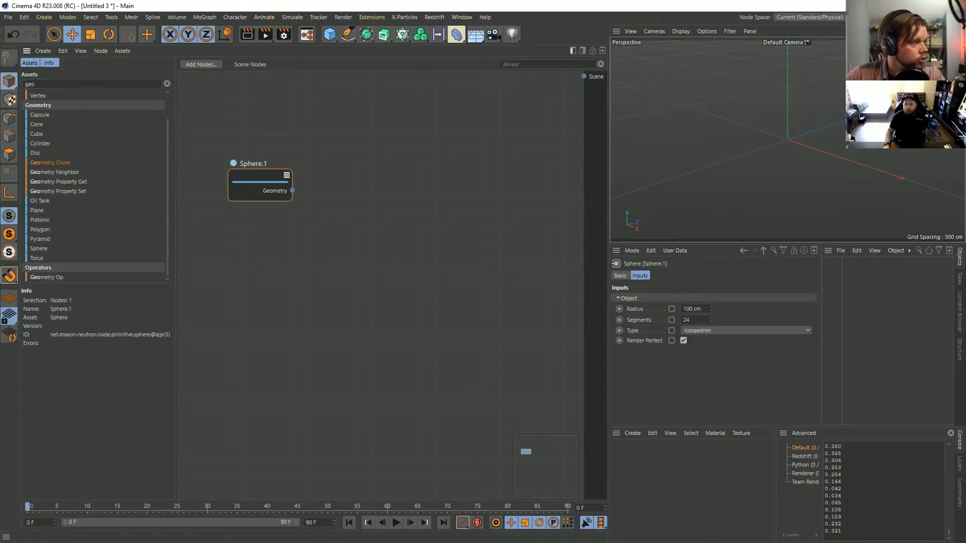
{"action": "left_click_drag", "start_coordinate": [47, 277], "coordinate": [355, 184]}
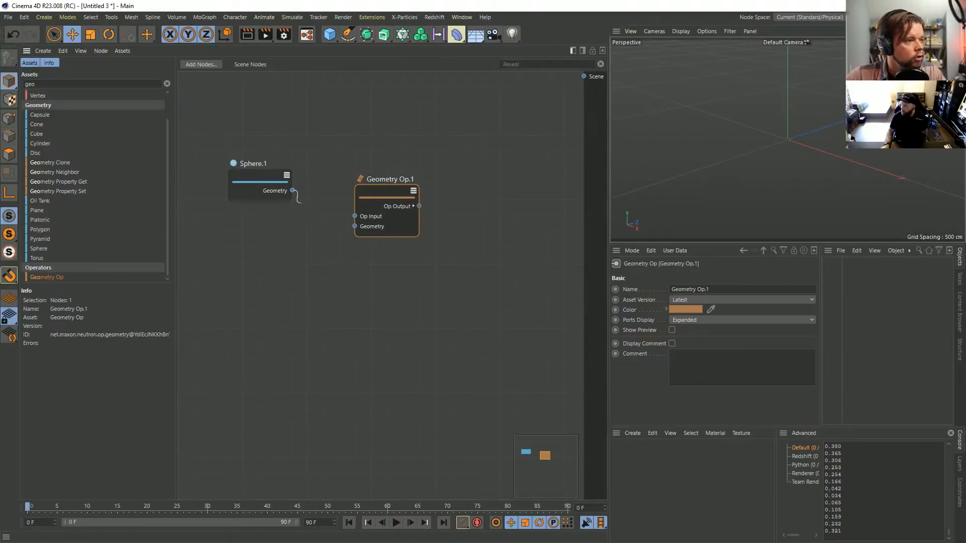
{"action": "left_click_drag", "start_coordinate": [292, 191], "coordinate": [355, 226]}
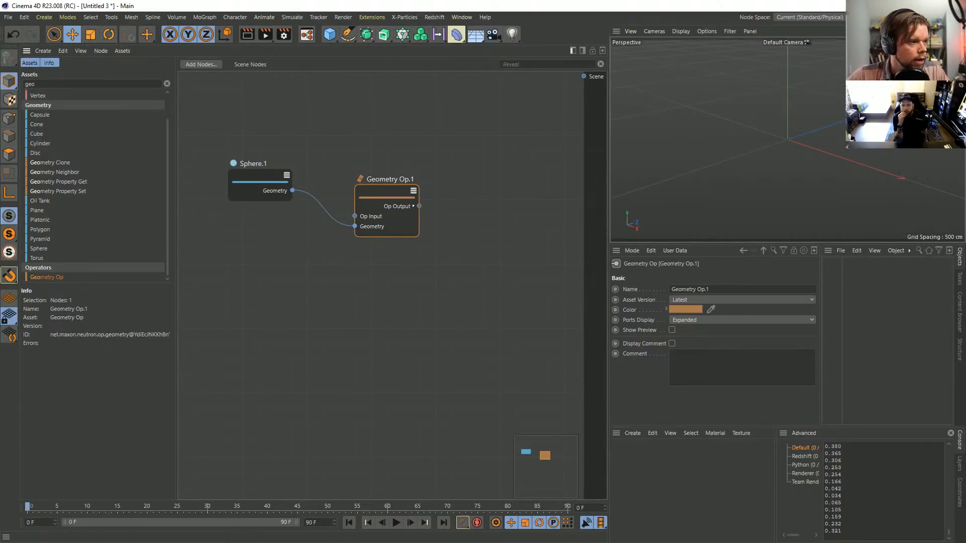
{"action": "left_click_drag", "start_coordinate": [387, 194], "coordinate": [395, 158]}
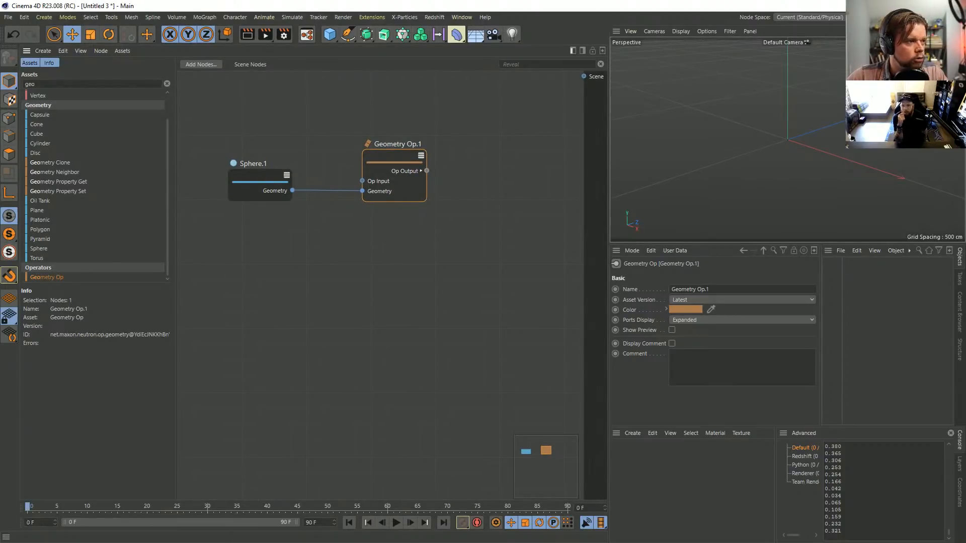
{"action": "left_click_drag", "start_coordinate": [427, 170], "coordinate": [583, 76]}
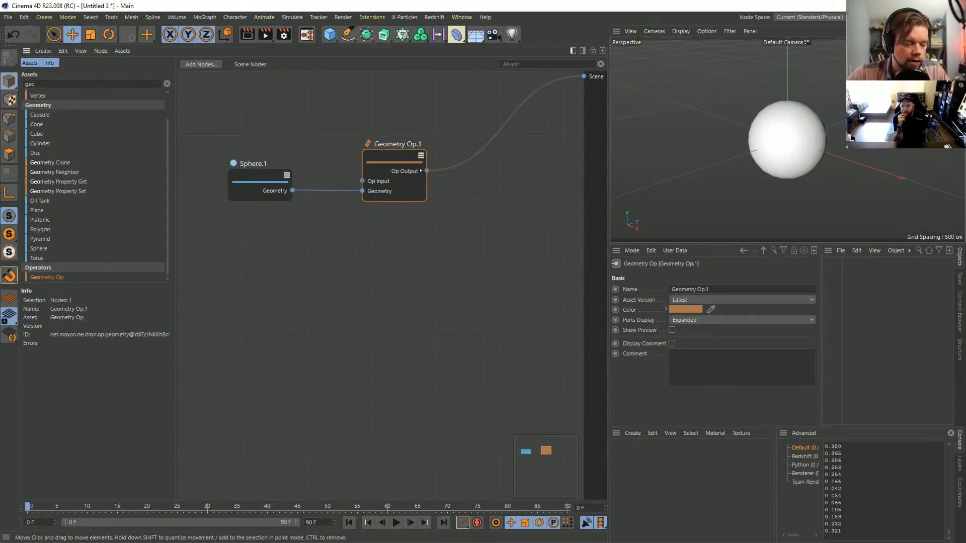
Step: Show the sphere's polygon edges as lines over the shading in the perspective viewport
{"action": "key", "text": "n"}
{"action": "key", "text": "b"}
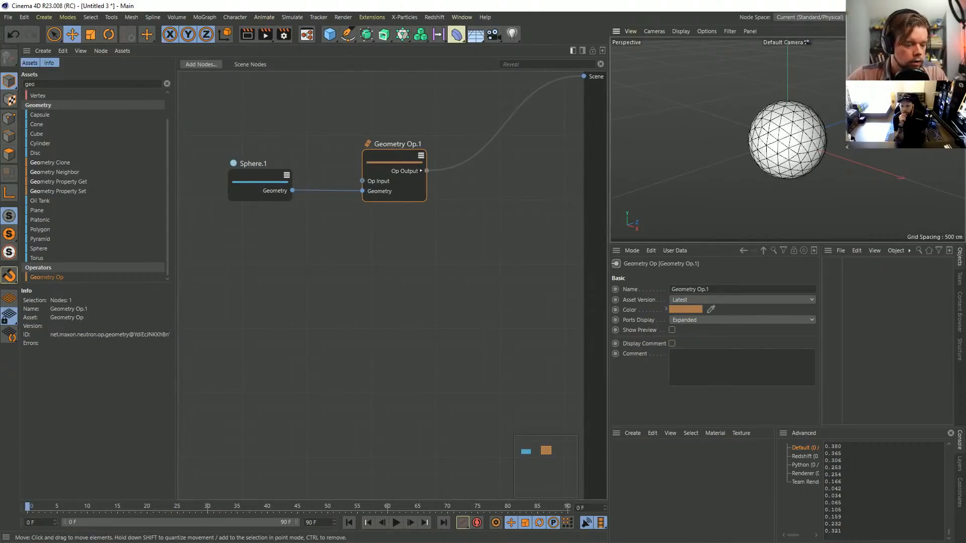
{"action": "scroll", "coordinate": [791, 134], "scroll_direction": "up", "scroll_amount": 5}
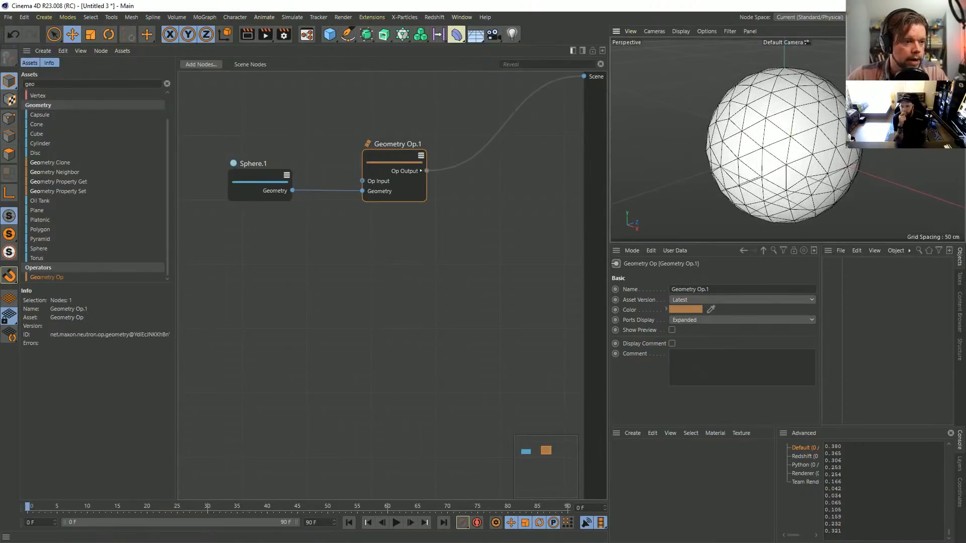
Step: Set the Sphere node's radius to 56 cm
{"action": "left_click", "coordinate": [260, 181]}
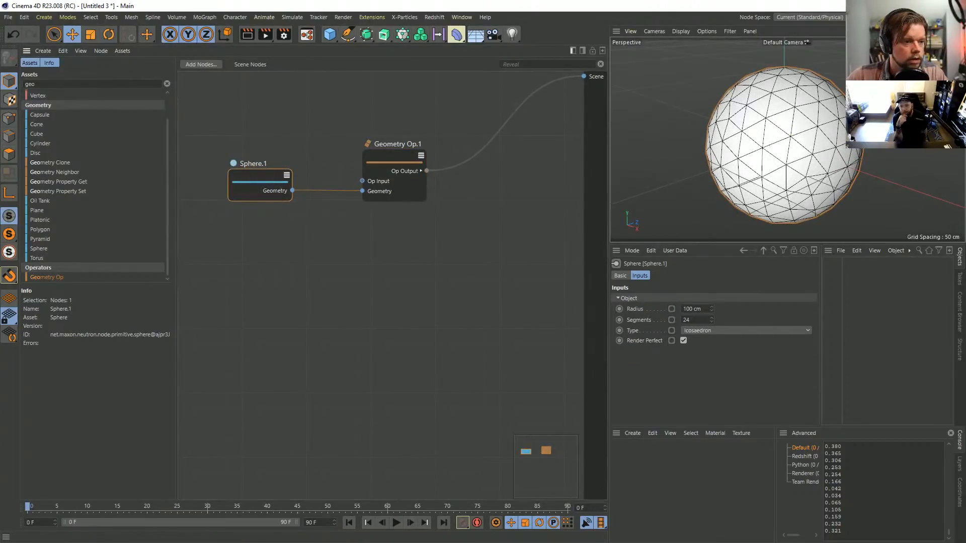
{"action": "left_click_drag", "start_coordinate": [710, 309], "coordinate": [711, 331]}
{"action": "scroll", "coordinate": [790, 148], "scroll_direction": "down", "scroll_amount": 5}
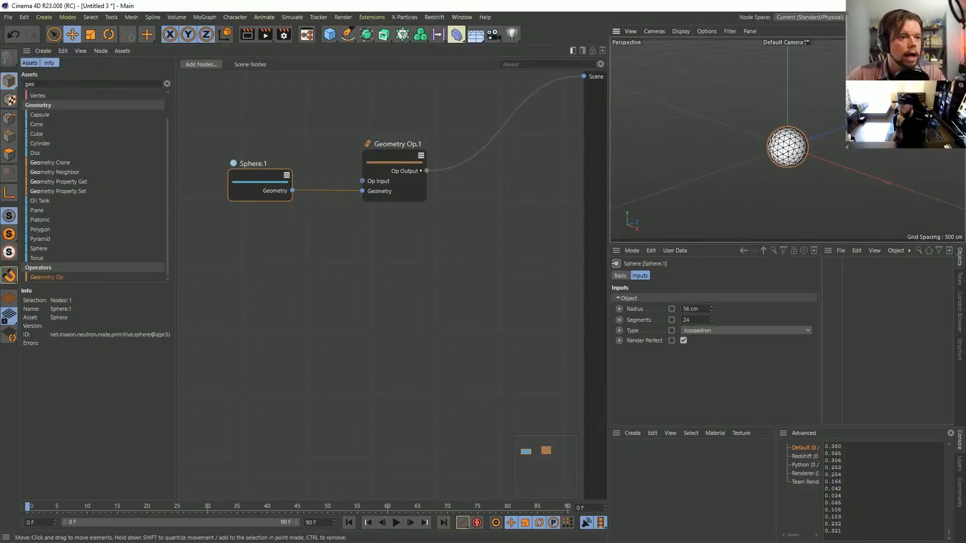
Step: Move the Sphere and Geometry Op nodes further apart to make room between them
{"action": "middle_click_drag", "start_coordinate": [382, 232], "coordinate": [358, 239]}
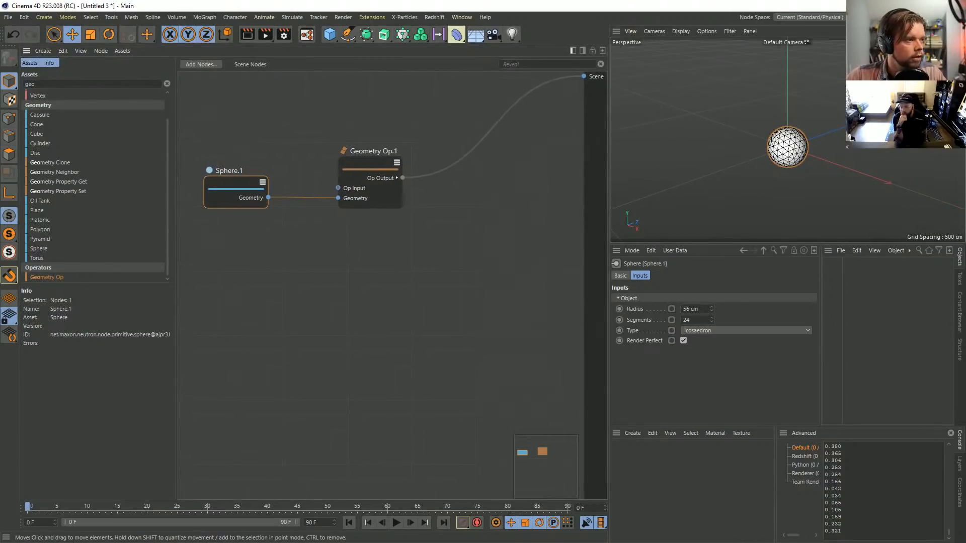
{"action": "left_click_drag", "start_coordinate": [370, 162], "coordinate": [447, 153]}
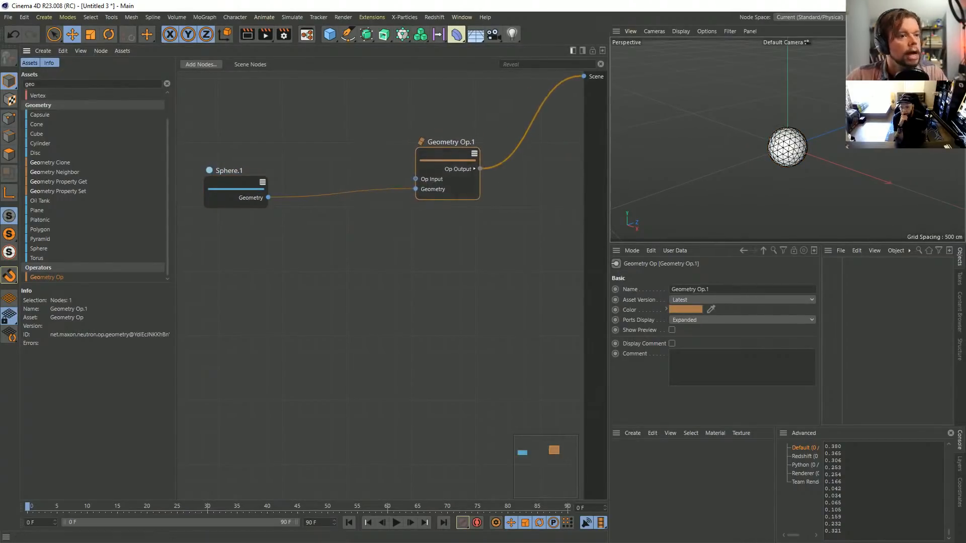
{"action": "scroll", "coordinate": [788, 148], "scroll_direction": "up", "scroll_amount": 6}
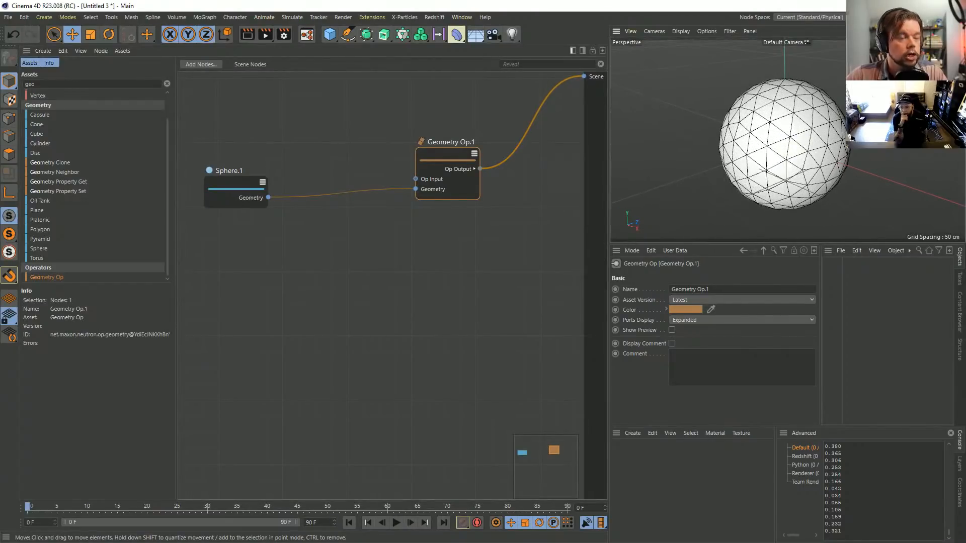
{"action": "left_click_drag", "start_coordinate": [236, 191], "coordinate": [216, 197]}
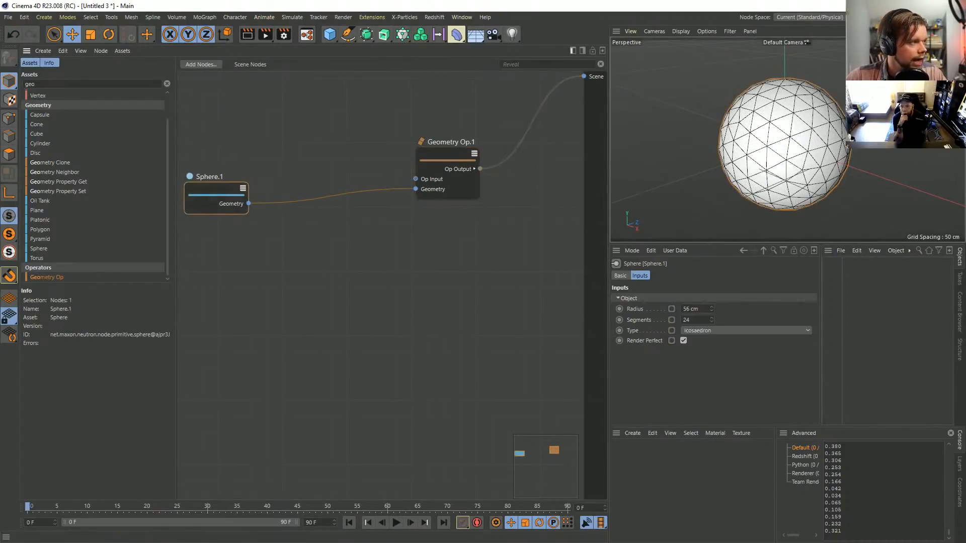
Step: Insert an Extrude node between Sphere and Geometry Op, routing the sphere geometry through it
{"action": "double_click", "coordinate": [30, 84]}
{"action": "type", "text": "extr"}
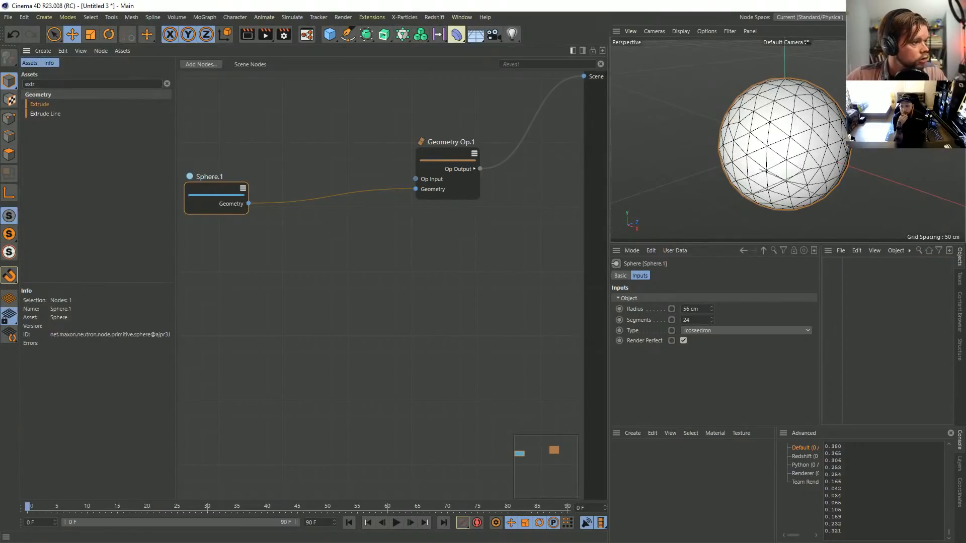
{"action": "left_click_drag", "start_coordinate": [39, 103], "coordinate": [249, 203]}
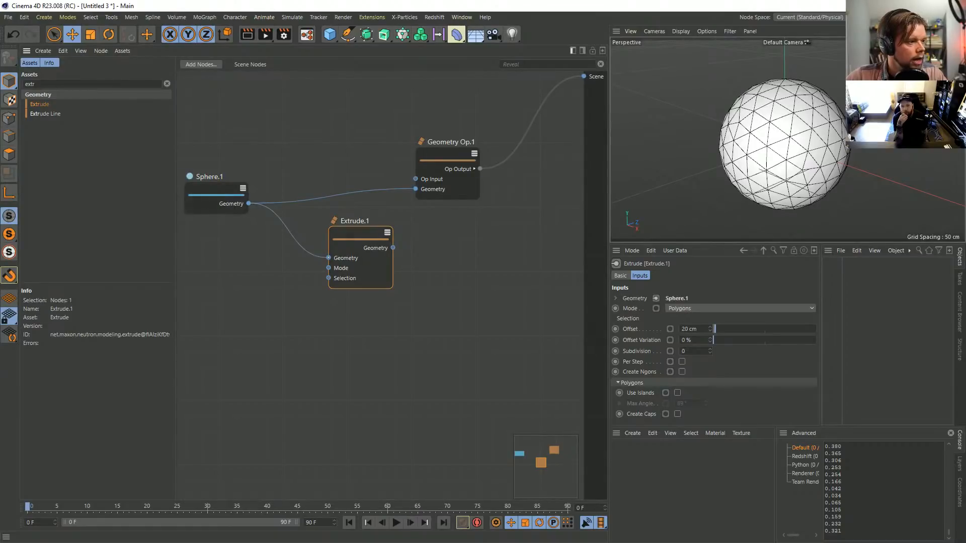
{"action": "left_click_drag", "start_coordinate": [360, 239], "coordinate": [319, 246]}
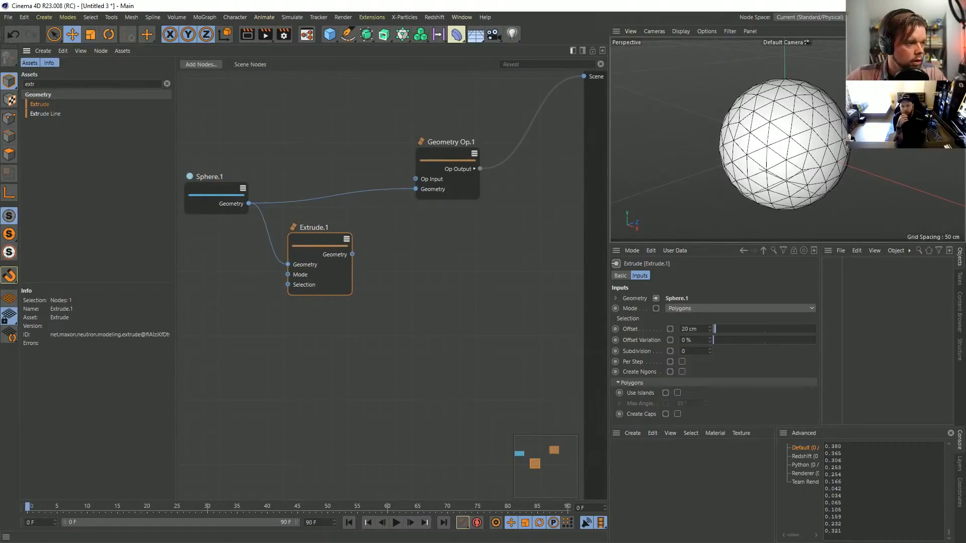
{"action": "left_click_drag", "start_coordinate": [352, 254], "coordinate": [416, 189]}
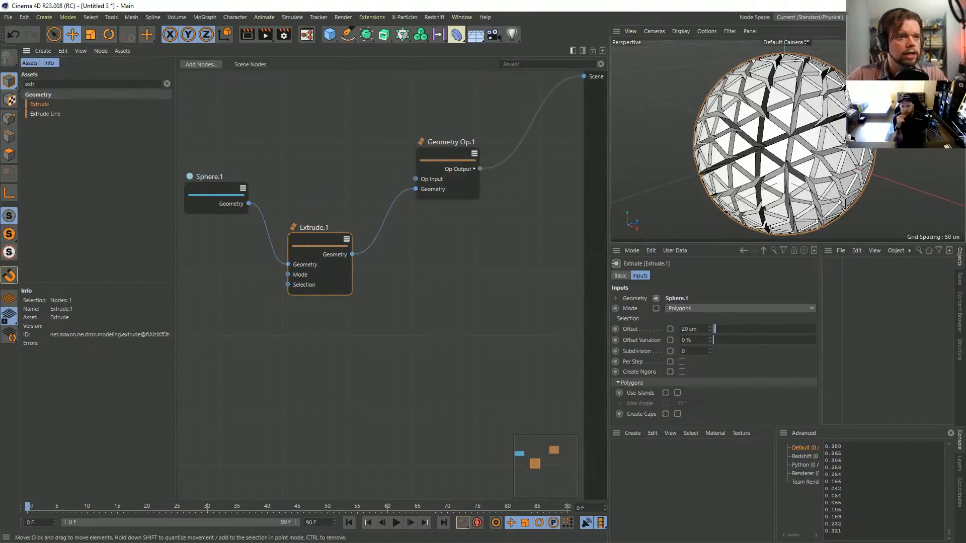
Step: Filter the viewport display to hide the world grid and axes around the extruded sphere
{"action": "mouse_move", "coordinate": [786, 176]}
{"action": "left_mouse_down", "text": "alt"}
{"action": "mouse_move", "coordinate": [820, 175]}
{"action": "mouse_move", "coordinate": [815, 154]}
{"action": "mouse_move", "coordinate": [789, 168]}
{"action": "left_mouse_up", "text": "alt"}
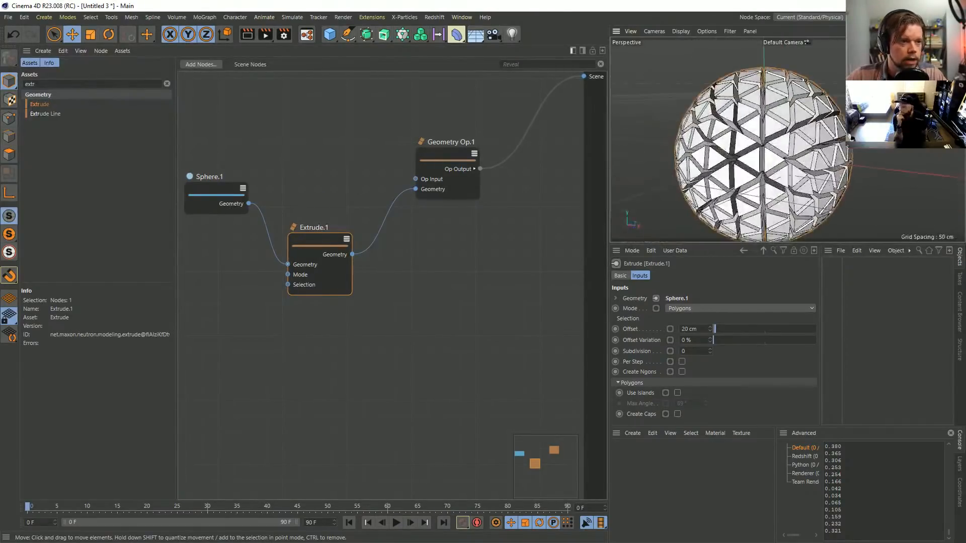
{"action": "left_click", "coordinate": [729, 31]}
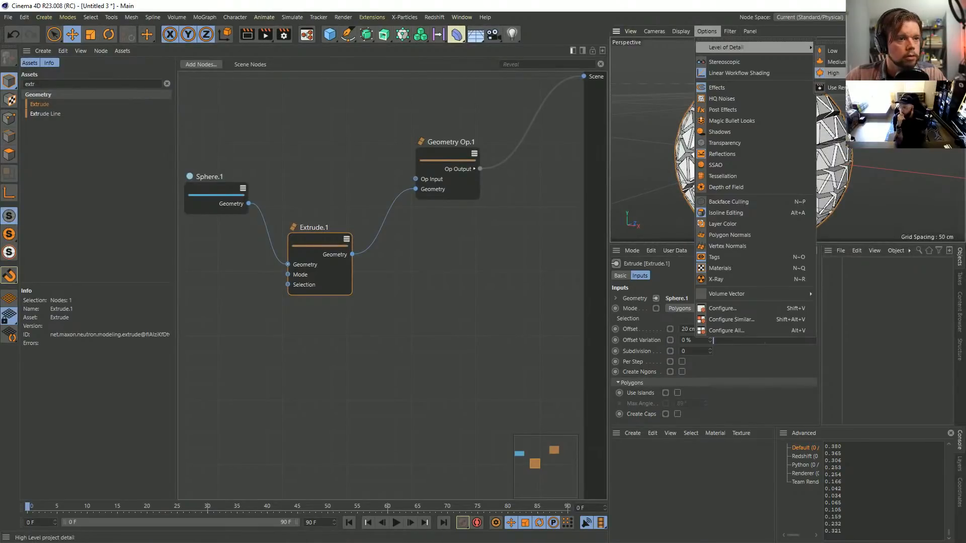
{"action": "mouse_move", "coordinate": [773, 48]}
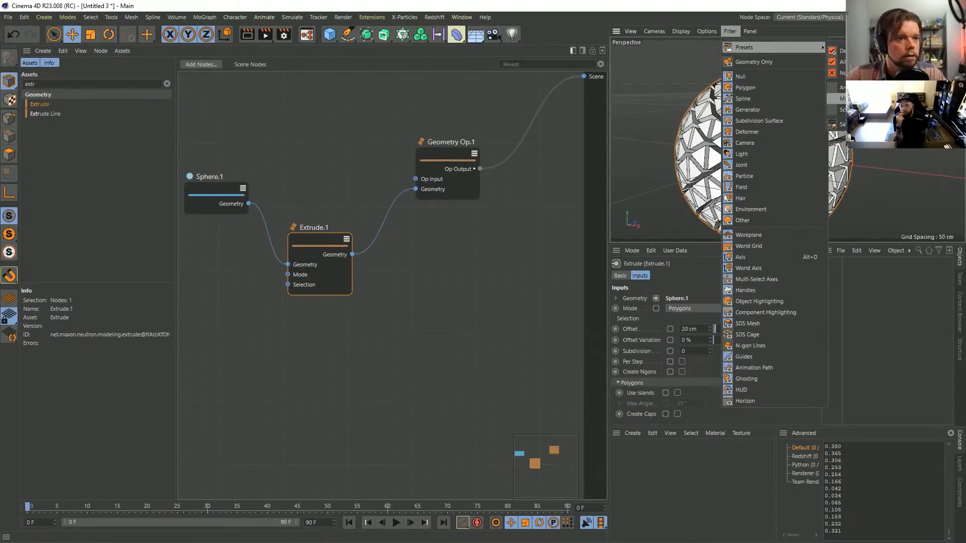
{"action": "left_click", "coordinate": [837, 87]}
{"action": "mouse_move", "coordinate": [764, 157]}
{"action": "left_mouse_down", "text": "alt"}
{"action": "mouse_move", "coordinate": [781, 180]}
{"action": "mouse_move", "coordinate": [782, 140]}
{"action": "mouse_move", "coordinate": [762, 138]}
{"action": "left_mouse_up", "text": "alt"}
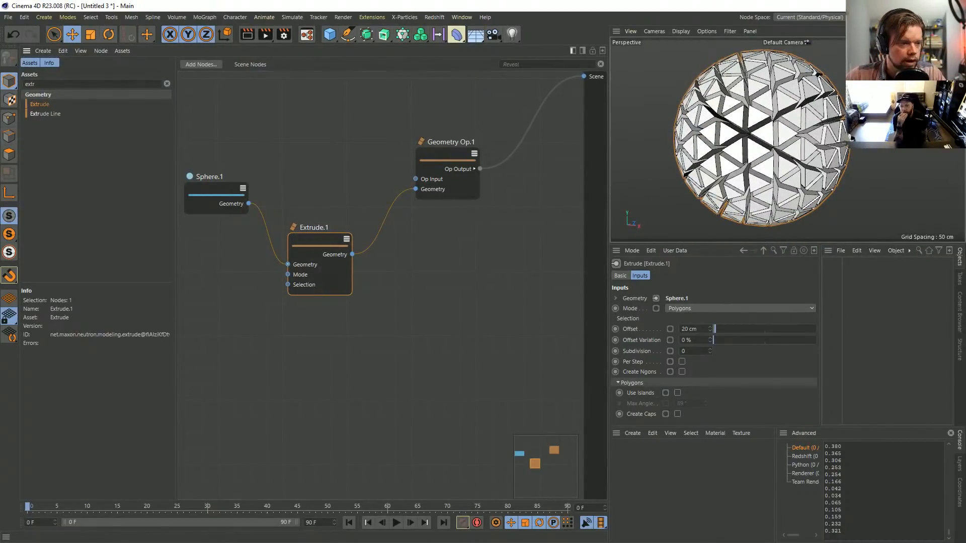
Step: Set the Extrude offset to 80 cm and frame the whole object in the viewport
{"action": "left_click_drag", "start_coordinate": [714, 329], "coordinate": [808, 340]}
{"action": "key", "text": "ctrl+z"}
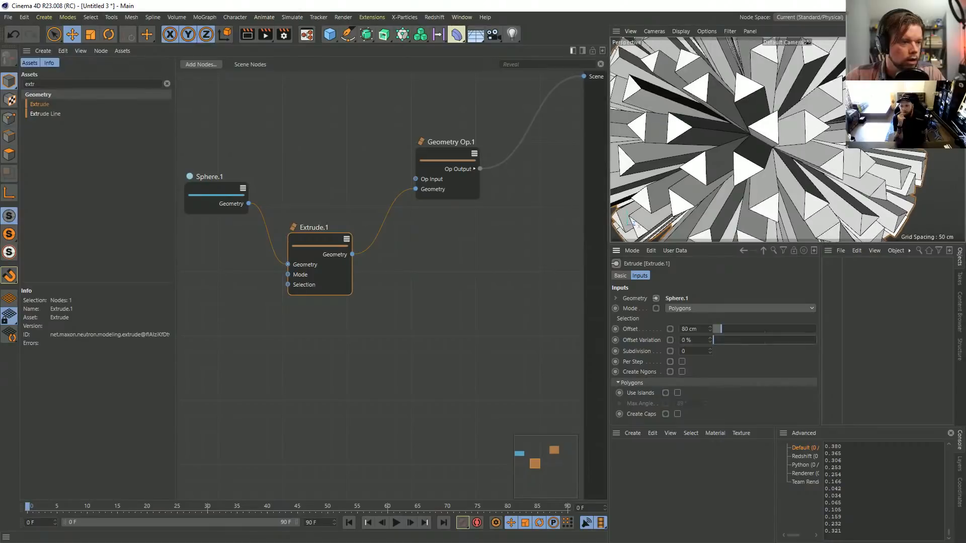
{"action": "key", "text": "h"}
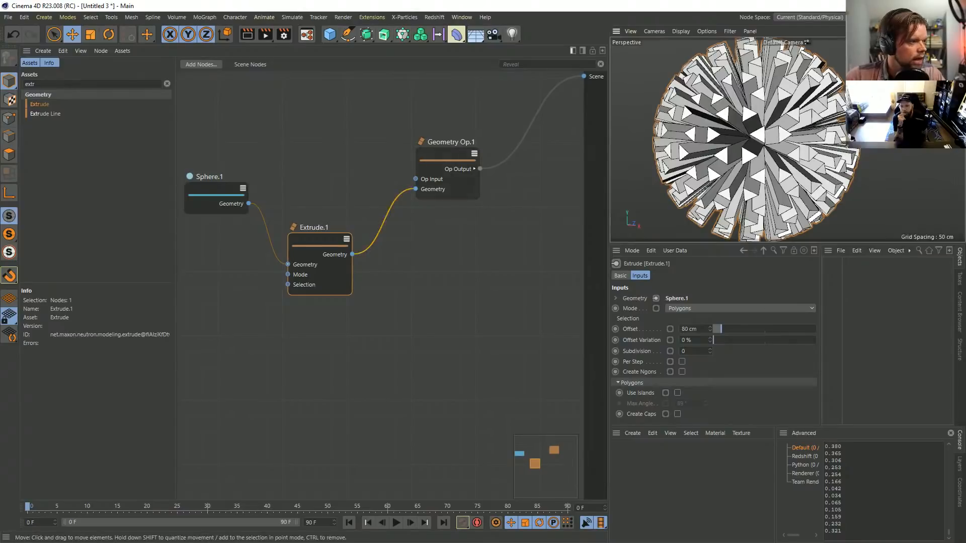
Step: Lower the Extrude node in the graph and add an unconnected Random Selection node above it
{"action": "left_click_drag", "start_coordinate": [320, 247], "coordinate": [337, 279]}
{"action": "left_click", "coordinate": [30, 84]}
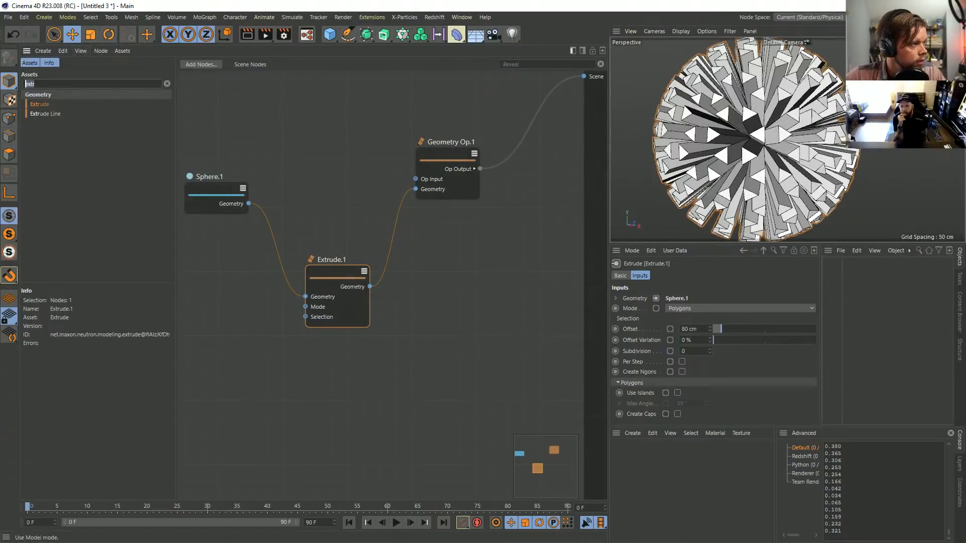
{"action": "type", "text": "se"}
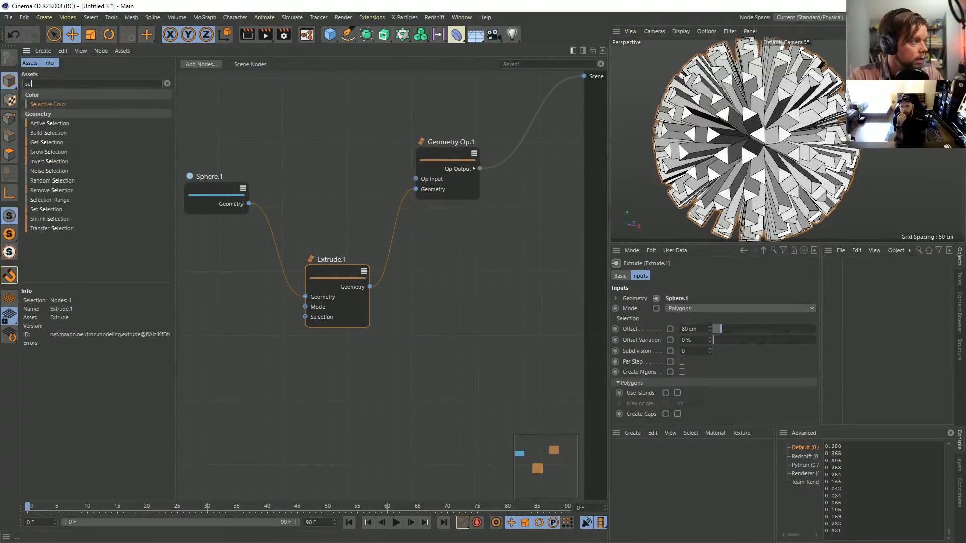
{"action": "type", "text": "lect"}
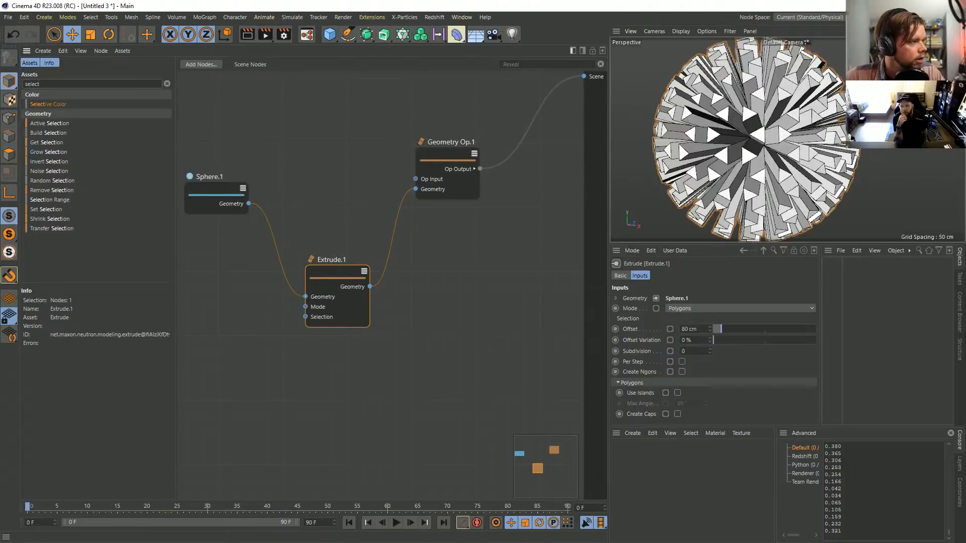
{"action": "key", "text": "BackSpace"}
{"action": "type", "text": "t"}
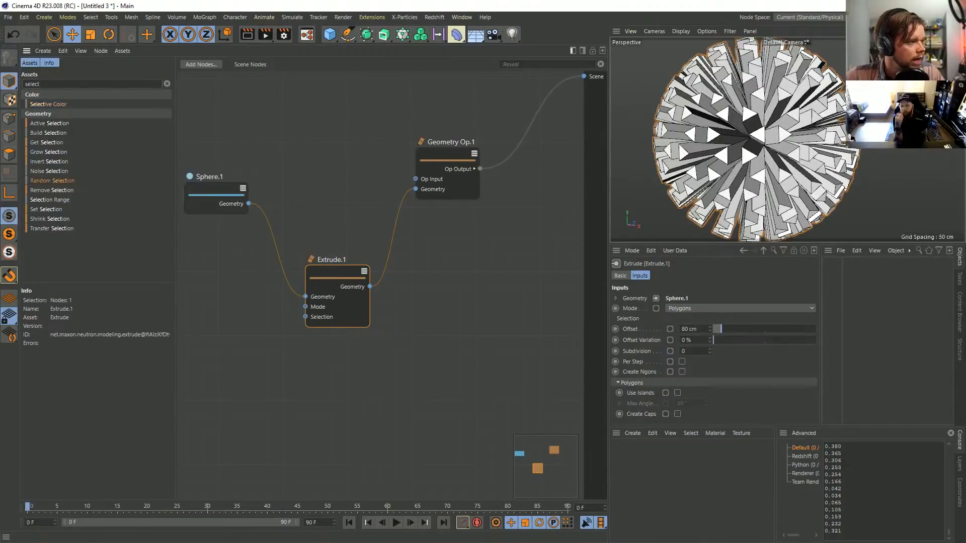
{"action": "left_click_drag", "start_coordinate": [52, 180], "coordinate": [322, 176]}
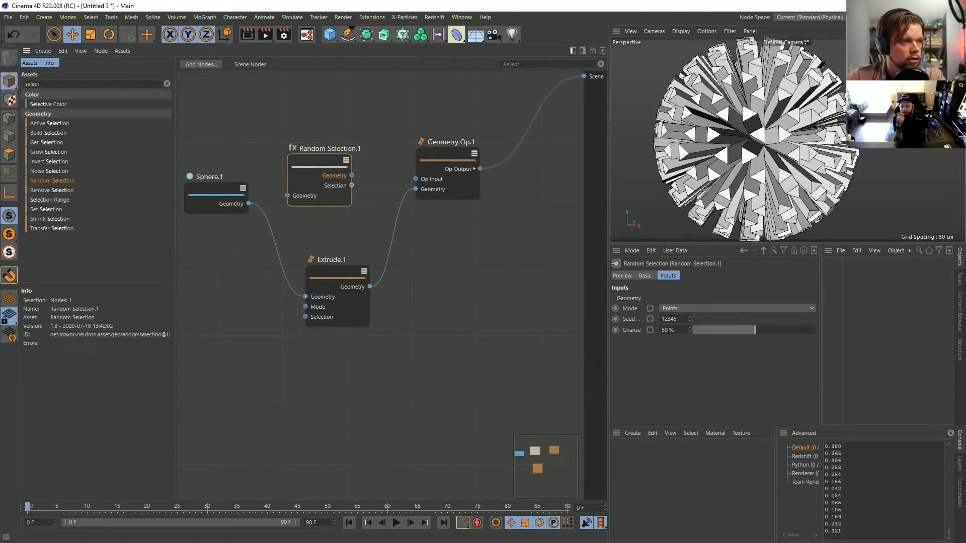
Step: Move the Random Selection node slightly higher and open its asset for editing to inspect the internal nodes
{"action": "left_click_drag", "start_coordinate": [196, 99], "coordinate": [519, 378]}
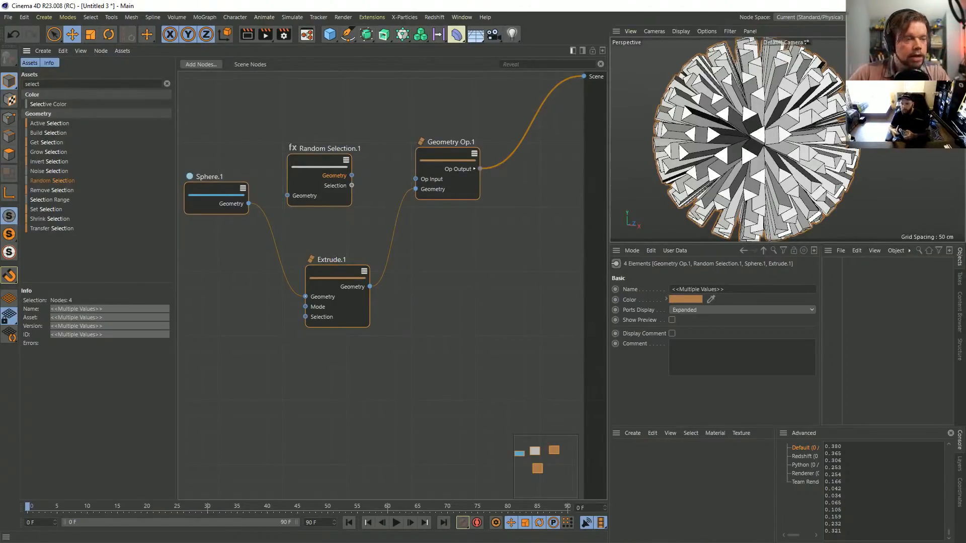
{"action": "left_click", "coordinate": [319, 171]}
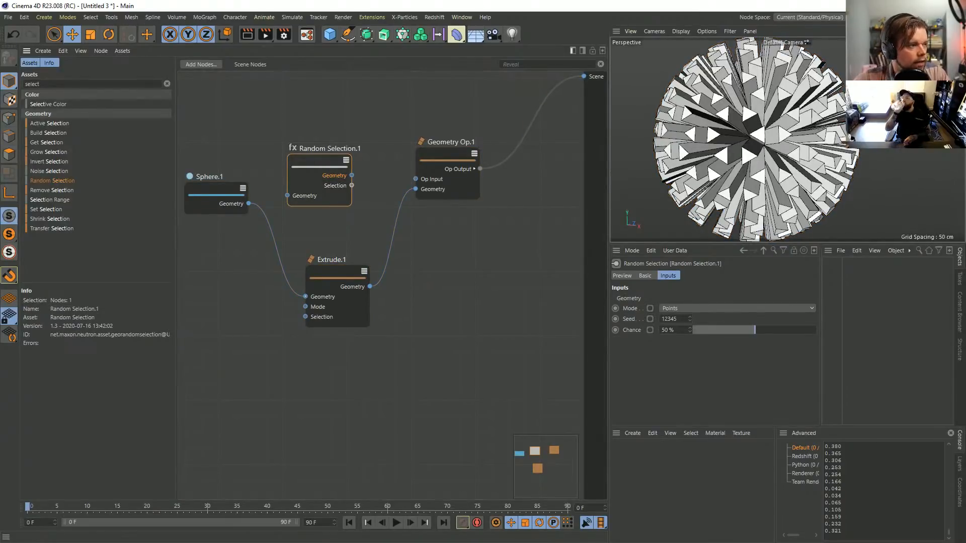
{"action": "left_click_drag", "start_coordinate": [320, 171], "coordinate": [330, 147]}
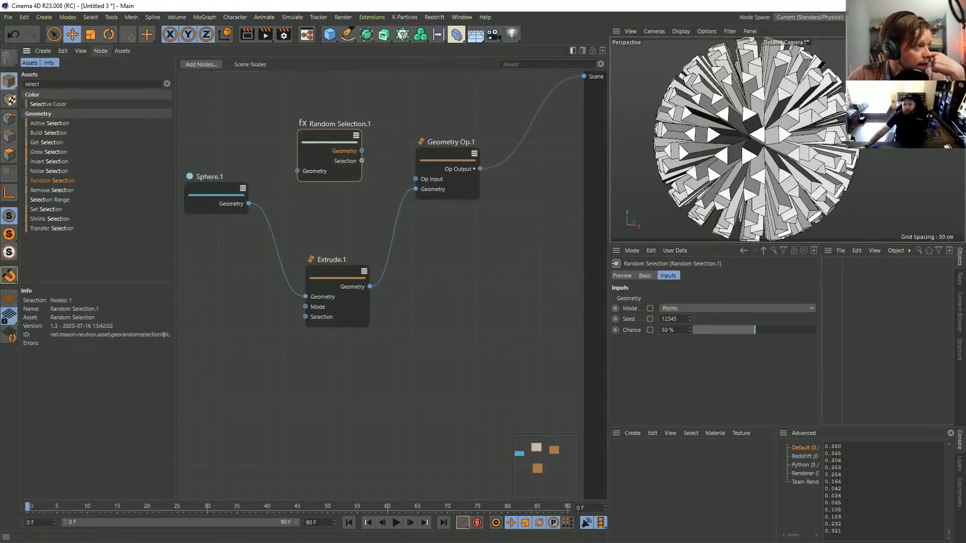
{"action": "left_click", "coordinate": [122, 51]}
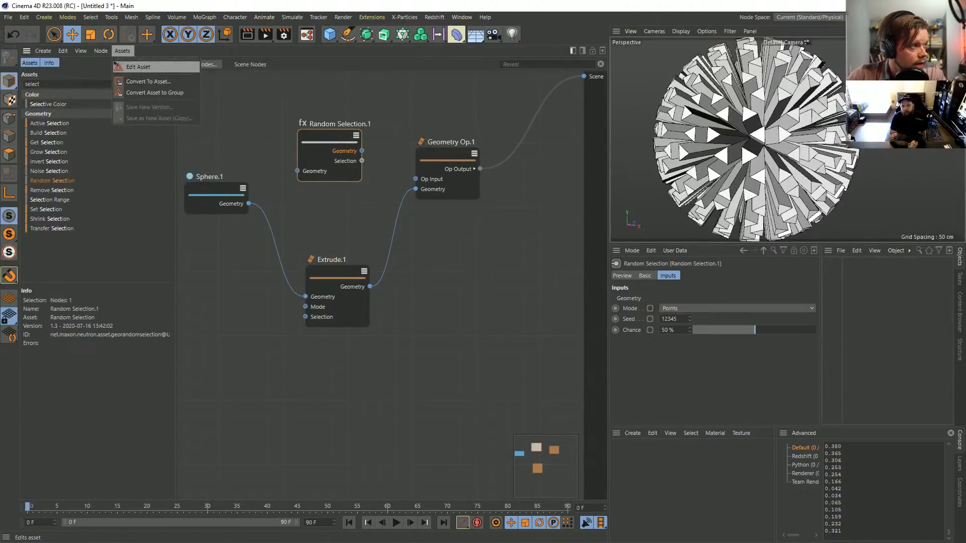
{"action": "left_click", "coordinate": [132, 67]}
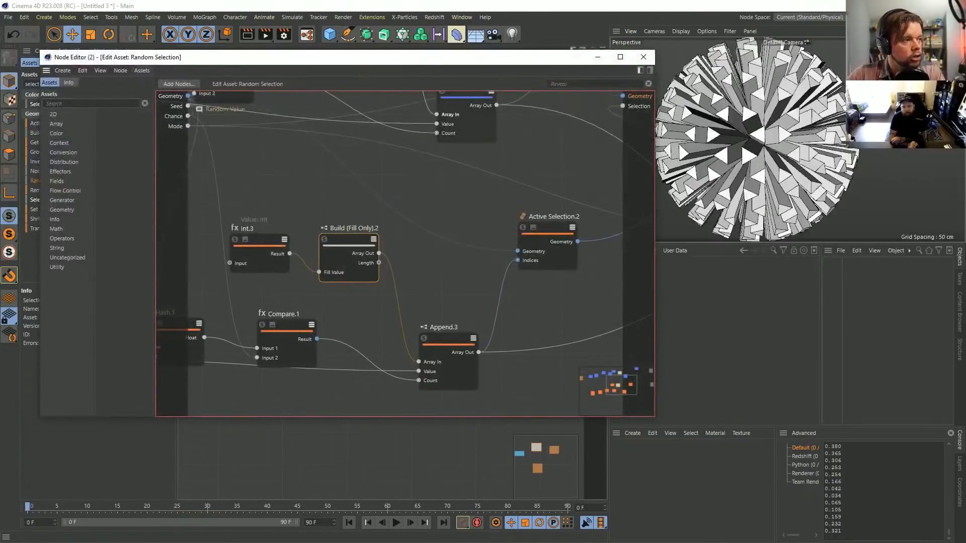
Step: Inspect the remaining internal nodes of the Random Selection asset and close its editor
{"action": "scroll", "coordinate": [415, 191], "scroll_direction": "down", "scroll_amount": 6}
{"action": "scroll", "coordinate": [417, 194], "scroll_direction": "up", "scroll_amount": 2}
{"action": "scroll", "coordinate": [415, 195], "scroll_direction": "down", "scroll_amount": 1}
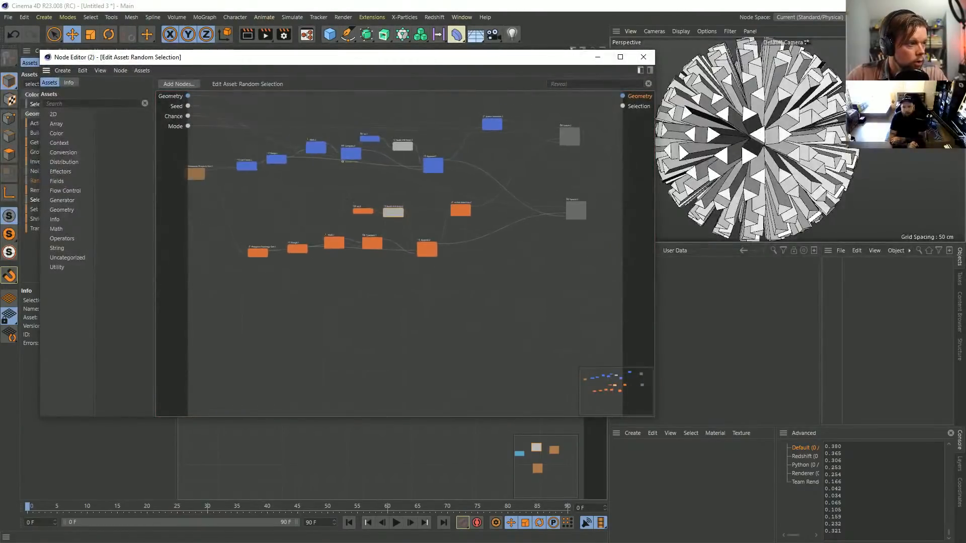
{"action": "middle_click_drag", "start_coordinate": [416, 195], "coordinate": [231, 191], "text": "alt"}
{"action": "scroll", "coordinate": [473, 188], "scroll_direction": "up", "scroll_amount": 5}
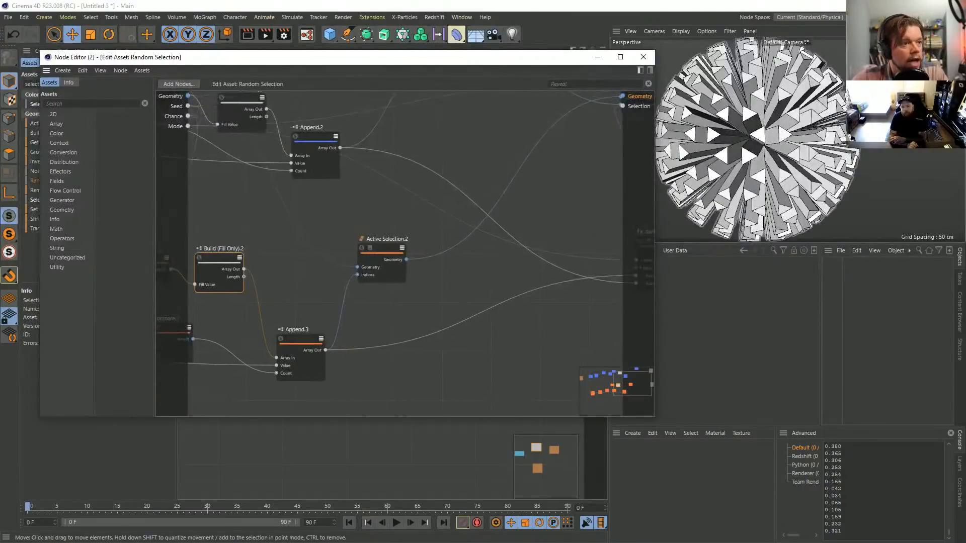
{"action": "left_click", "coordinate": [643, 57]}
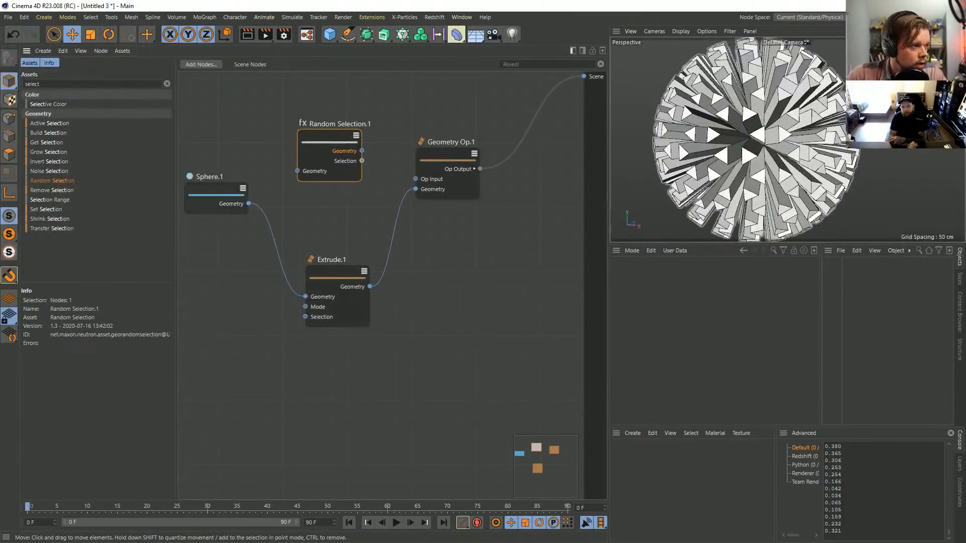
Step: Insert the Random Selection node between Sphere and Extrude, linking both its Geometry and Selection outputs to the matching Extrude inputs
{"action": "left_click_drag", "start_coordinate": [249, 203], "coordinate": [297, 171]}
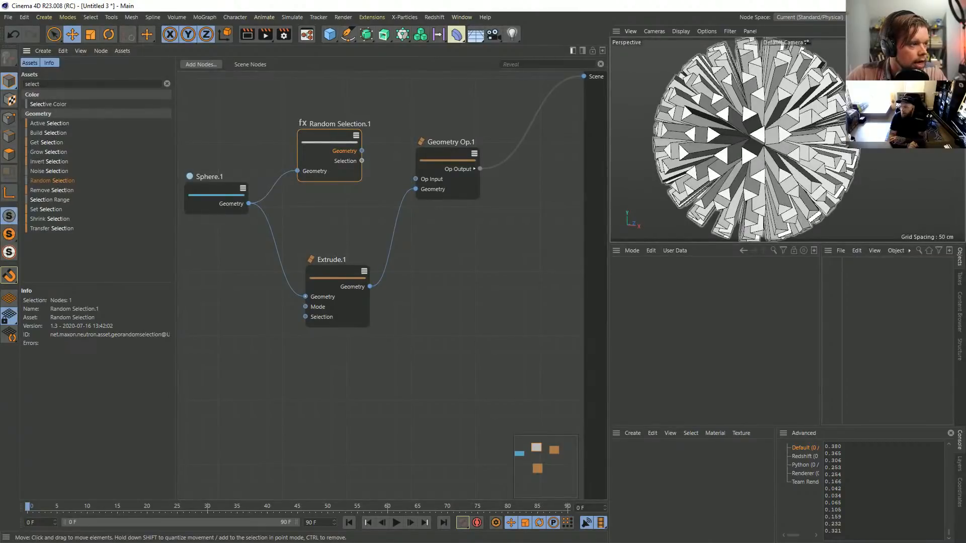
{"action": "left_click_drag", "start_coordinate": [327, 136], "coordinate": [305, 296]}
{"action": "left_click_drag", "start_coordinate": [317, 151], "coordinate": [236, 279]}
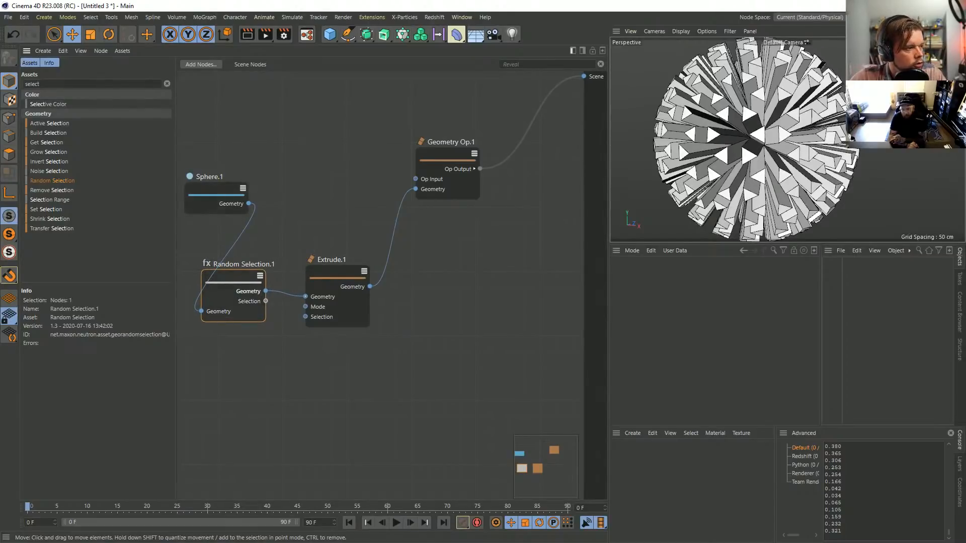
{"action": "left_click_drag", "start_coordinate": [266, 301], "coordinate": [305, 316]}
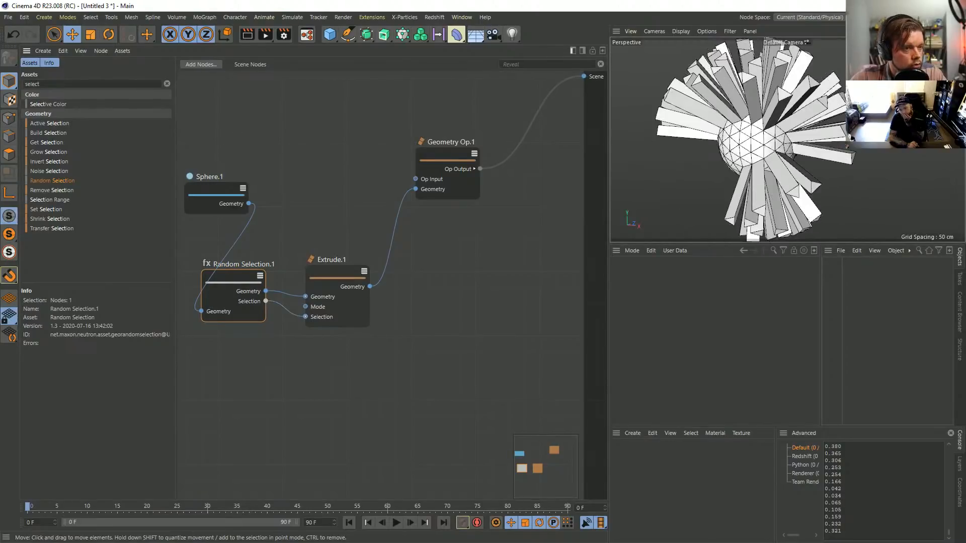
{"action": "left_click_drag", "start_coordinate": [762, 138], "coordinate": [778, 113], "text": "alt"}
{"action": "scroll", "coordinate": [777, 133], "scroll_direction": "up", "scroll_amount": 5}
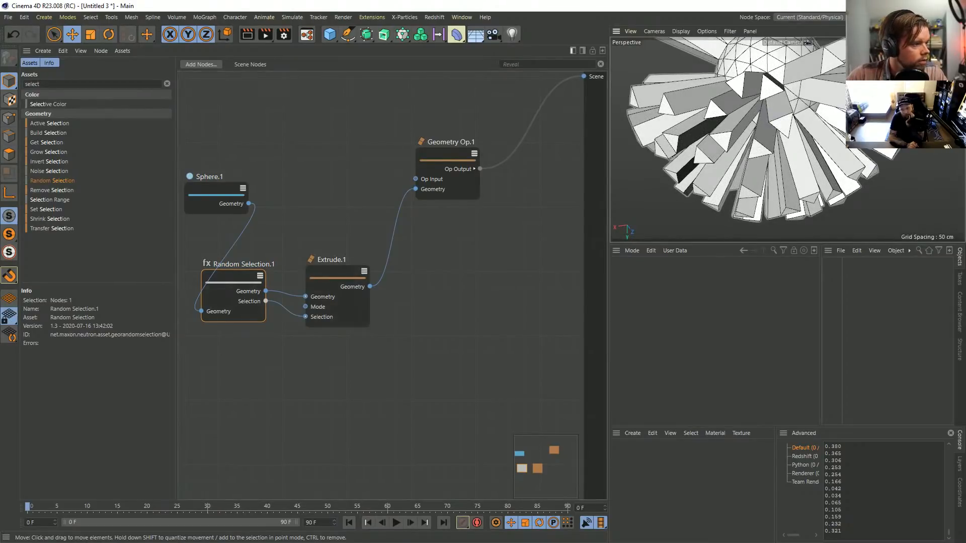
Step: Set the Random Selection node's Chance to 71 % and its Seed to 12348
{"action": "left_click", "coordinate": [245, 282]}
{"action": "left_click_drag", "start_coordinate": [757, 330], "coordinate": [782, 330]}
{"action": "left_click", "coordinate": [695, 317]}
{"action": "left_click", "coordinate": [696, 317]}
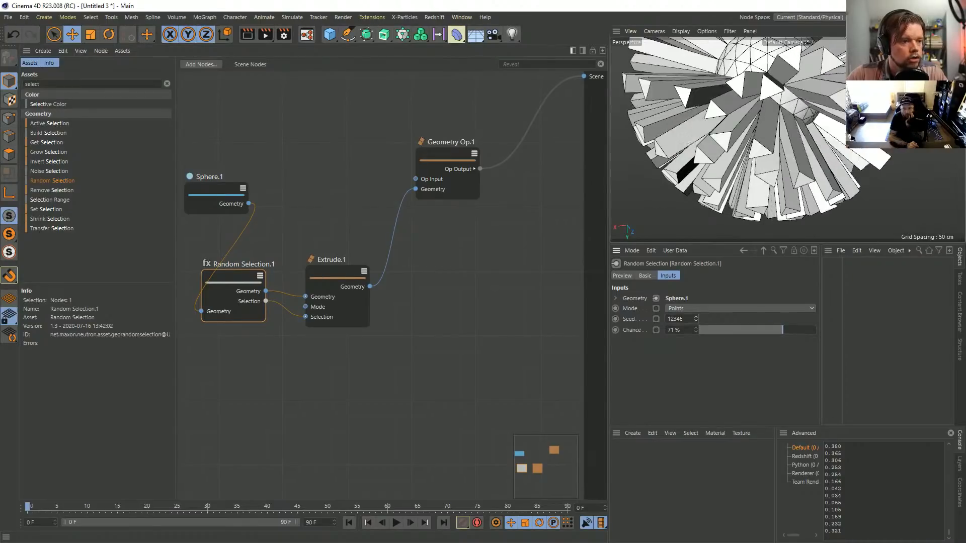
{"action": "left_click", "coordinate": [696, 316]}
{"action": "middle_click_drag", "start_coordinate": [755, 116], "coordinate": [745, 159], "text": "alt"}
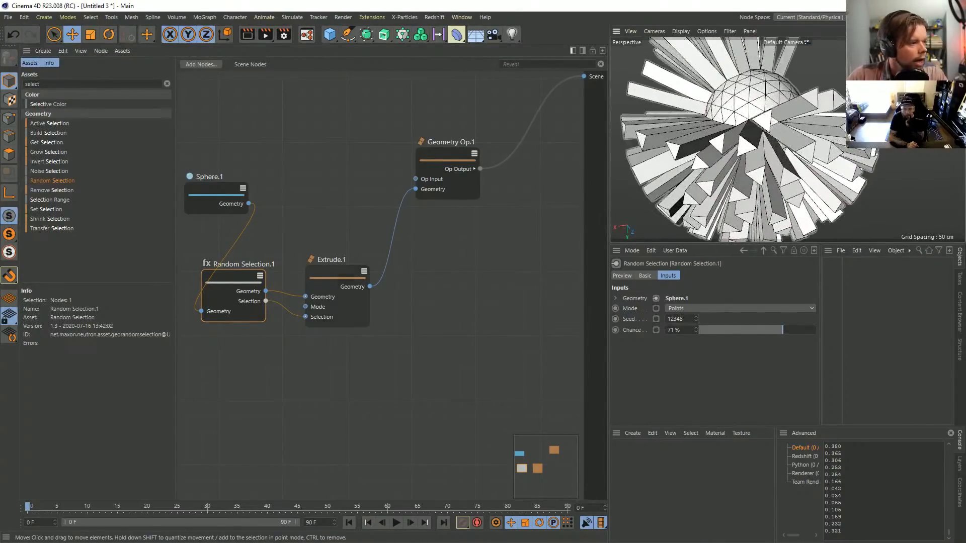
Step: Enable Use Islands on the Extrude node, set its Offset to 11 cm, and view the sphere from several angles
{"action": "left_click", "coordinate": [333, 294]}
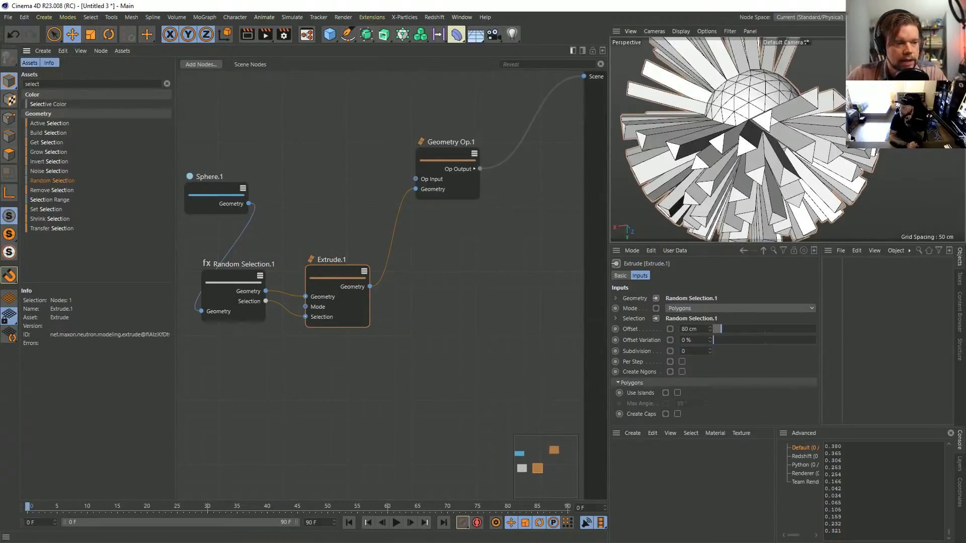
{"action": "left_click", "coordinate": [677, 393]}
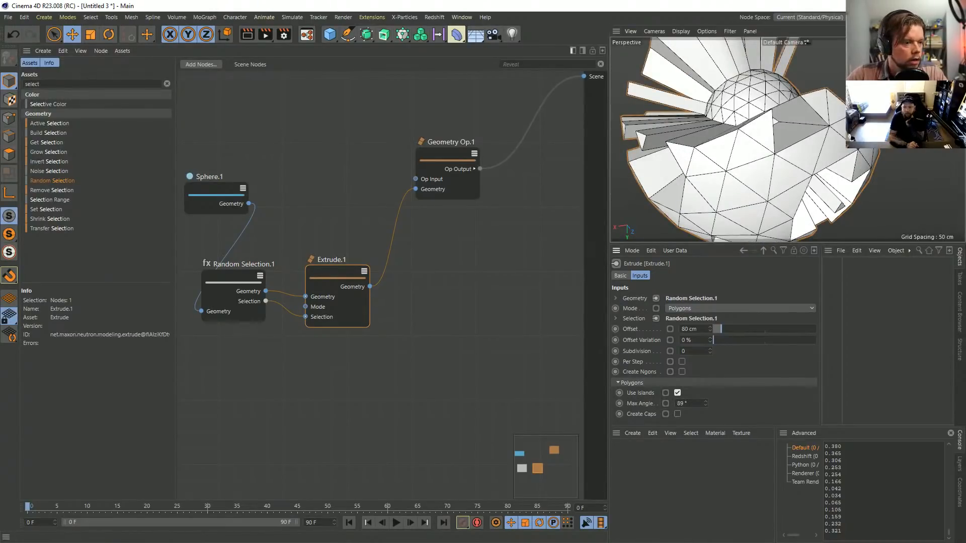
{"action": "double_click", "coordinate": [689, 329]}
{"action": "type", "text": "11"}
{"action": "key", "text": "Return"}
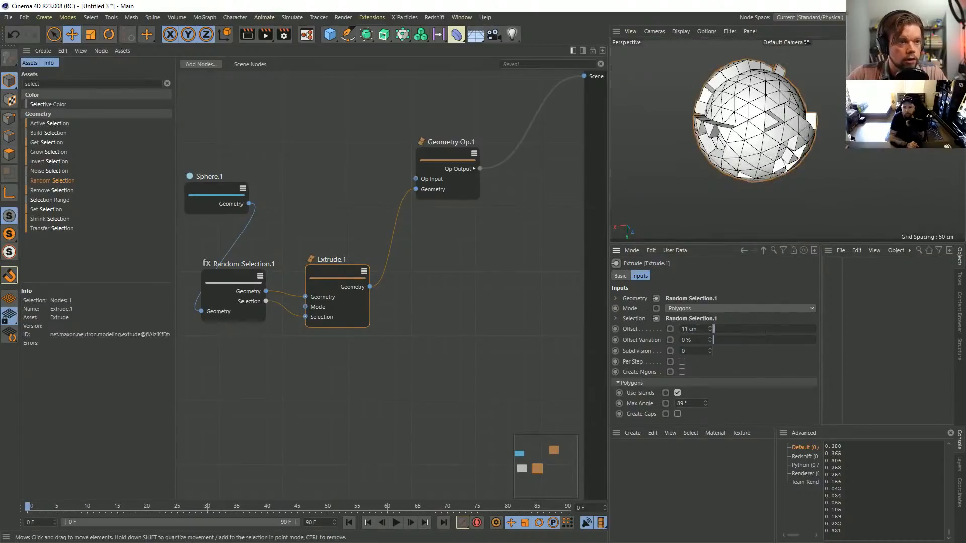
{"action": "left_click_drag", "start_coordinate": [734, 139], "coordinate": [797, 106], "text": "alt"}
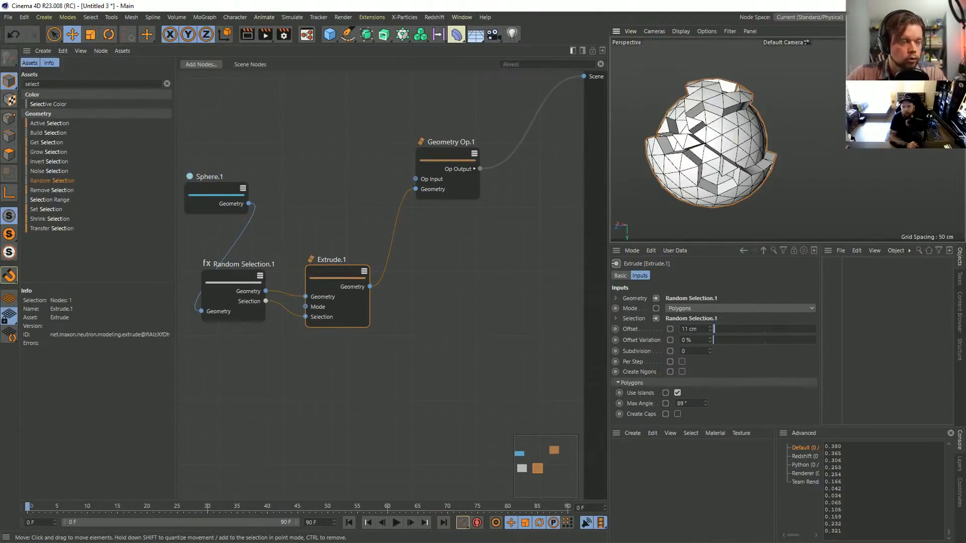
{"action": "left_click_drag", "start_coordinate": [734, 138], "coordinate": [764, 143], "text": "alt"}
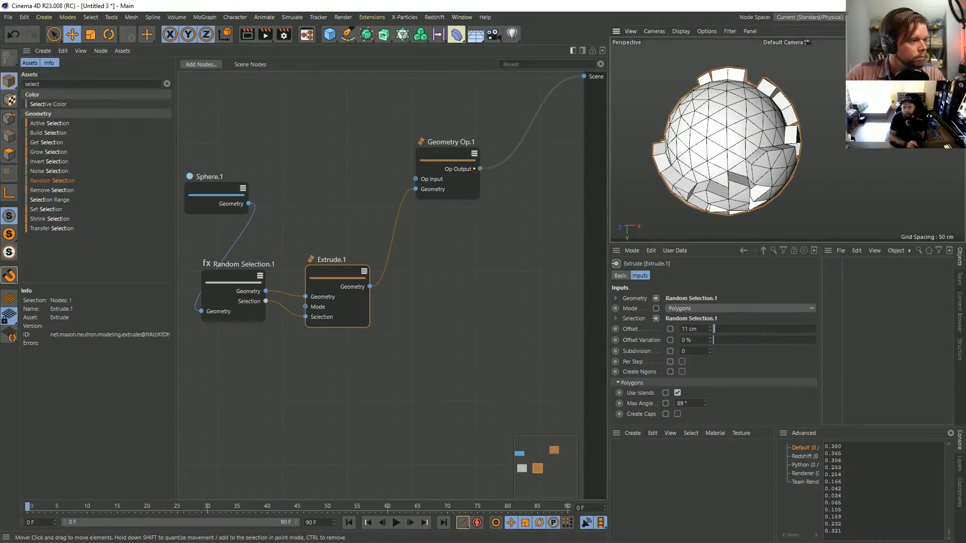
Step: Delete the Random Selection node from the graph and shift the Extrude node slightly to the right
{"action": "left_click", "coordinate": [233, 282]}
{"action": "key", "text": "Delete"}
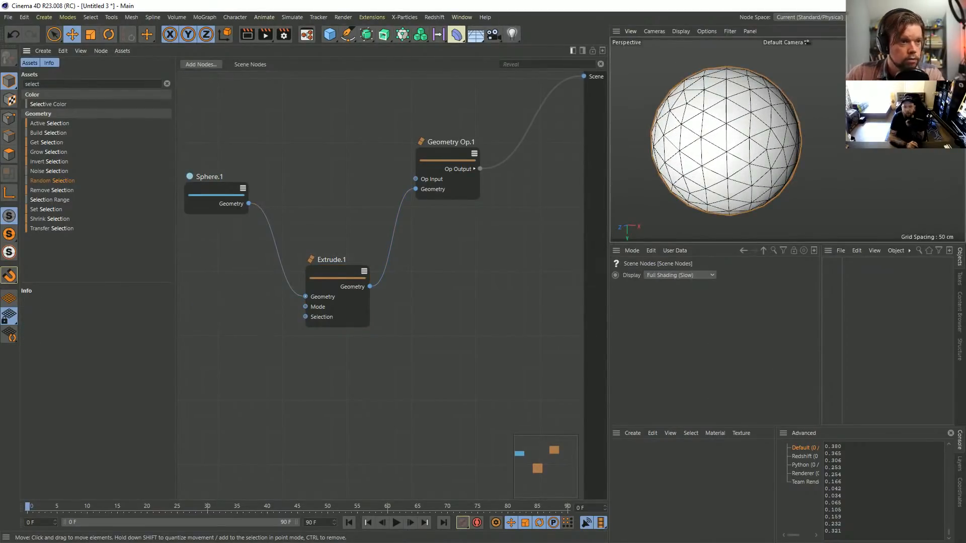
{"action": "middle_click_drag", "start_coordinate": [377, 226], "coordinate": [404, 228]}
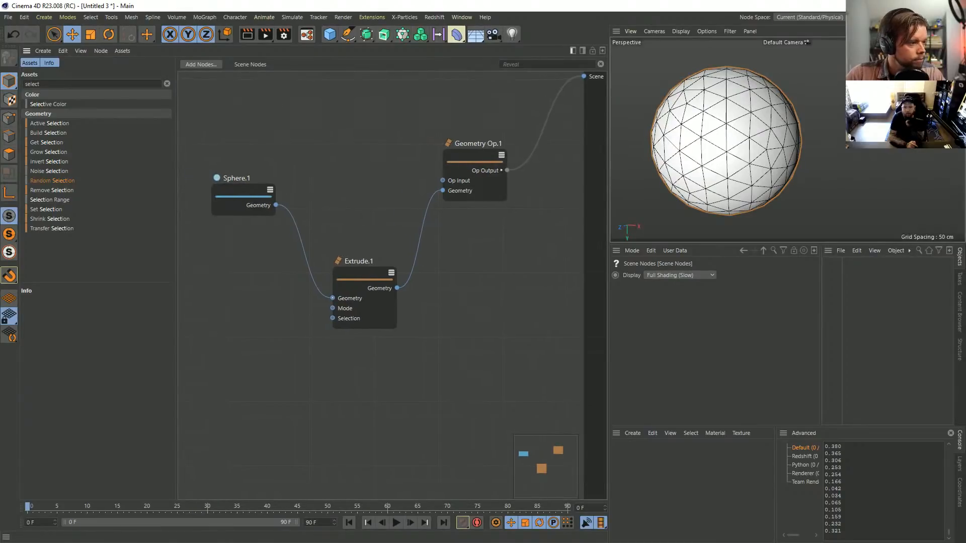
{"action": "left_click_drag", "start_coordinate": [362, 279], "coordinate": [378, 279]}
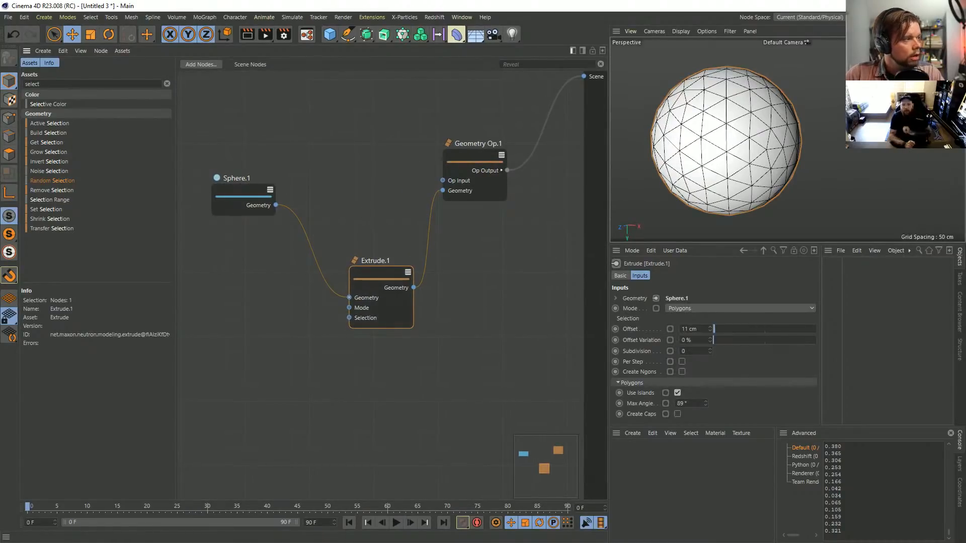
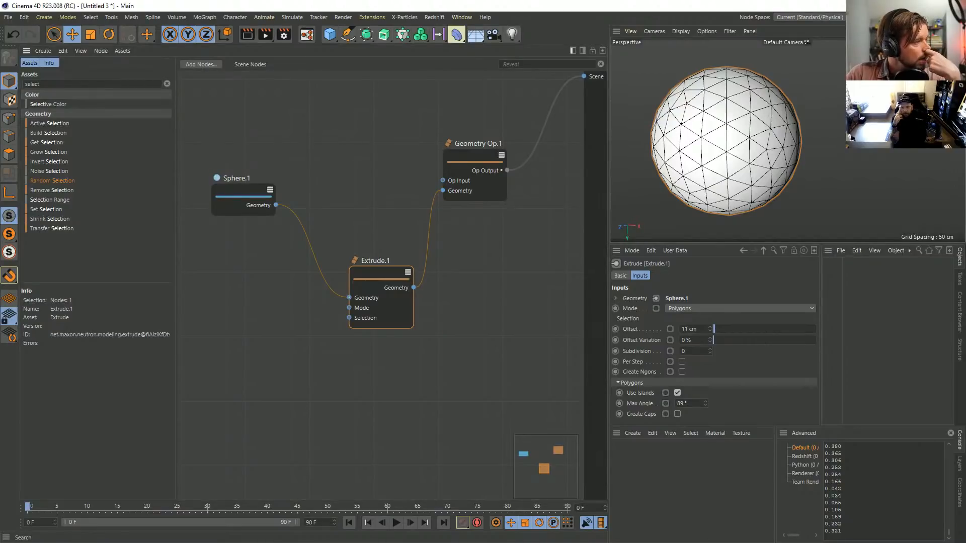
Step: Clear the "select" search filter from the asset list to bring back all node categories
{"action": "double_click", "coordinate": [28, 84]}
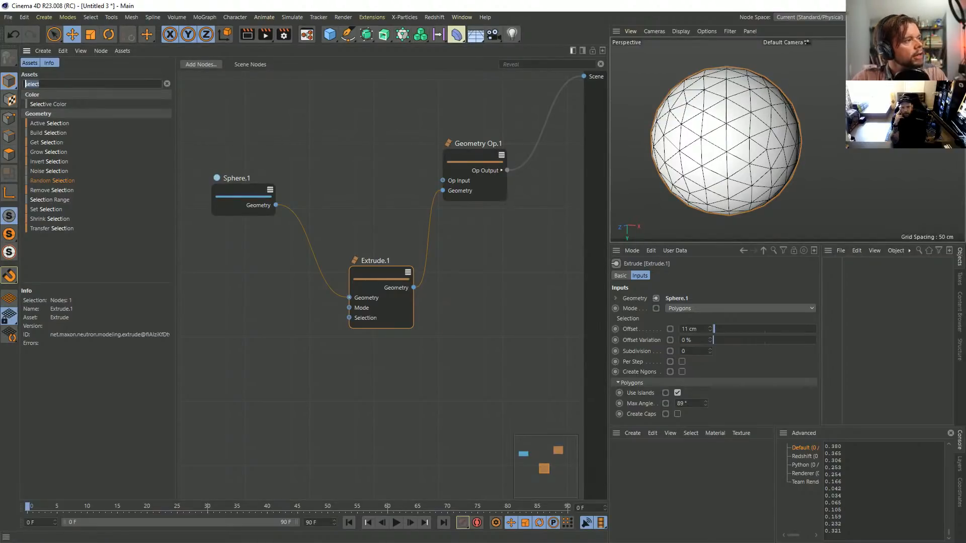
{"action": "left_click", "coordinate": [122, 51]}
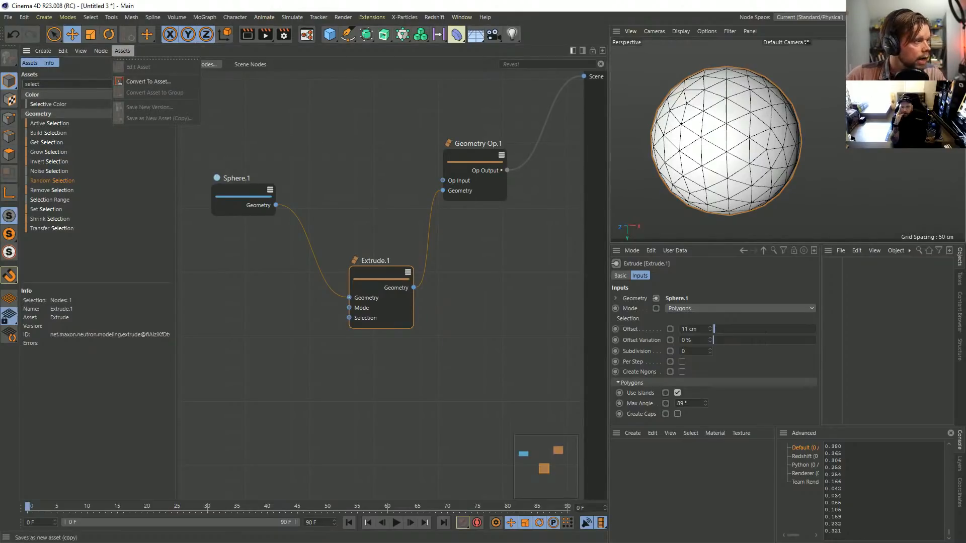
{"action": "key", "text": "Escape"}
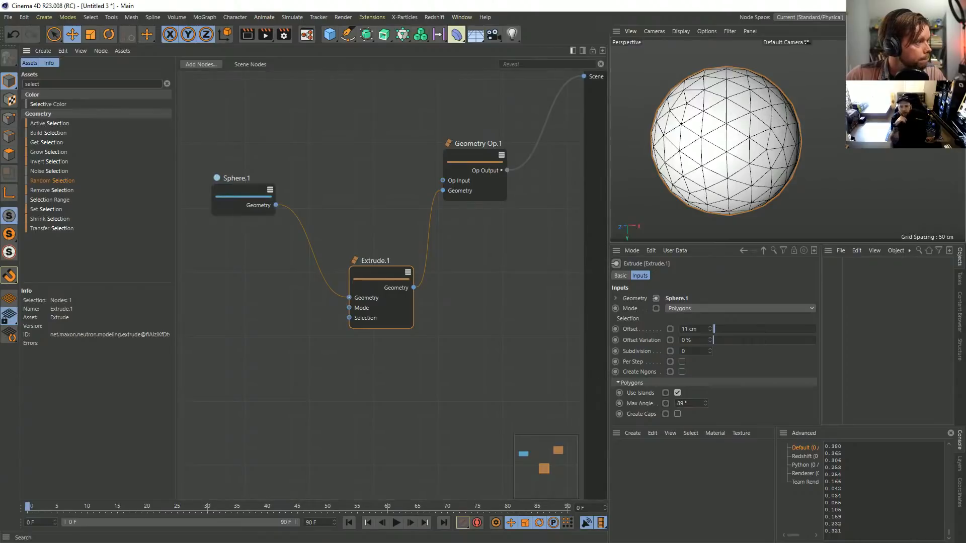
{"action": "left_click", "coordinate": [39, 83]}
{"action": "left_click_drag", "start_coordinate": [39, 84], "coordinate": [15, 83]}
{"action": "type", "text": "in"}
{"action": "key", "text": "BackSpace"}
{"action": "left_click", "coordinate": [302, 131]}
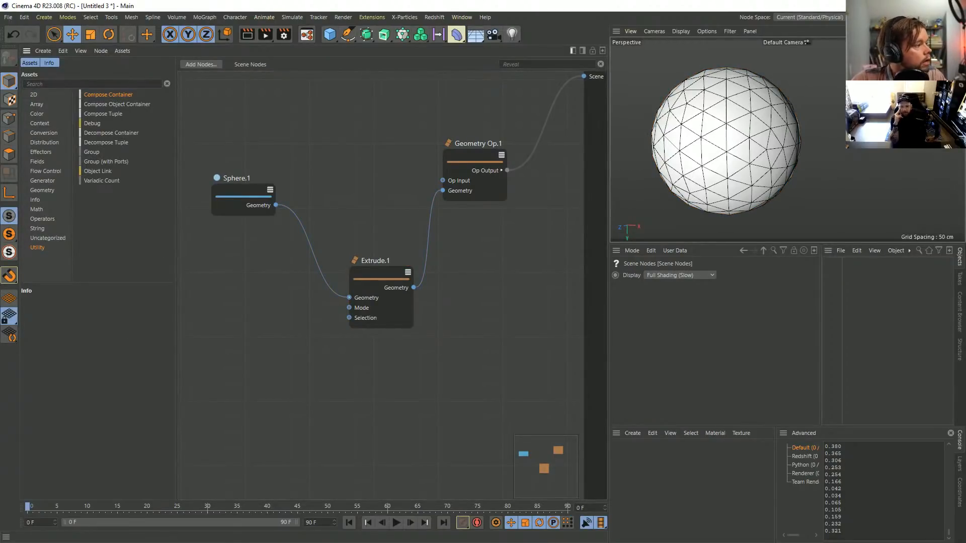
Step: Show the Generator category's assets and widen the asset list
{"action": "left_click", "coordinate": [46, 171]}
{"action": "left_click", "coordinate": [42, 180]}
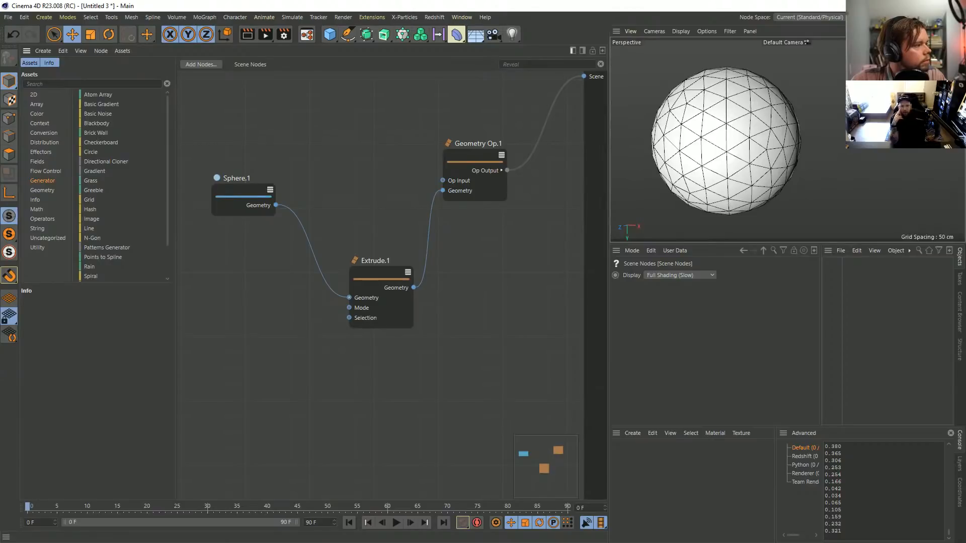
{"action": "left_click_drag", "start_coordinate": [176, 201], "coordinate": [223, 201]}
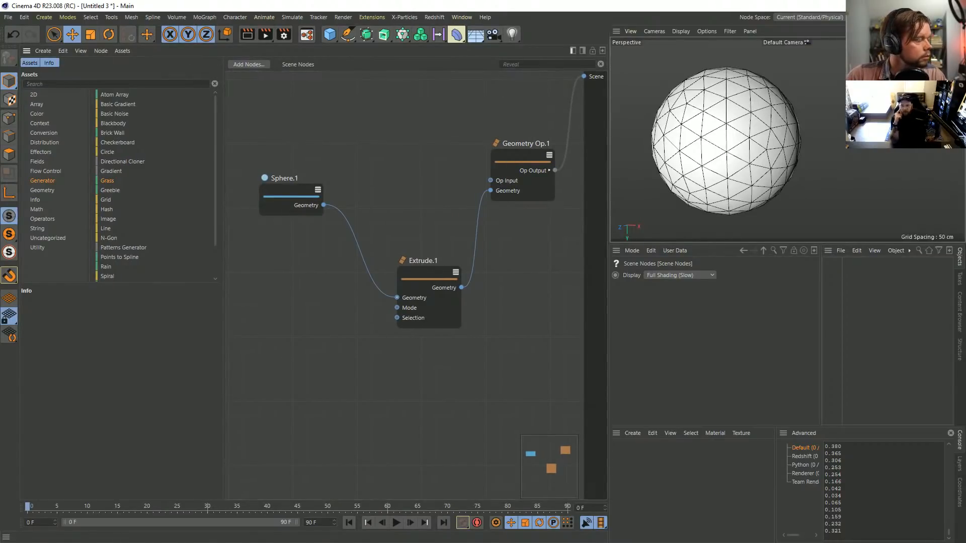
Step: Add an unconnected Grass generator node above the Sphere and Extrude nodes and open its asset for editing
{"action": "left_click_drag", "start_coordinate": [107, 181], "coordinate": [392, 129]}
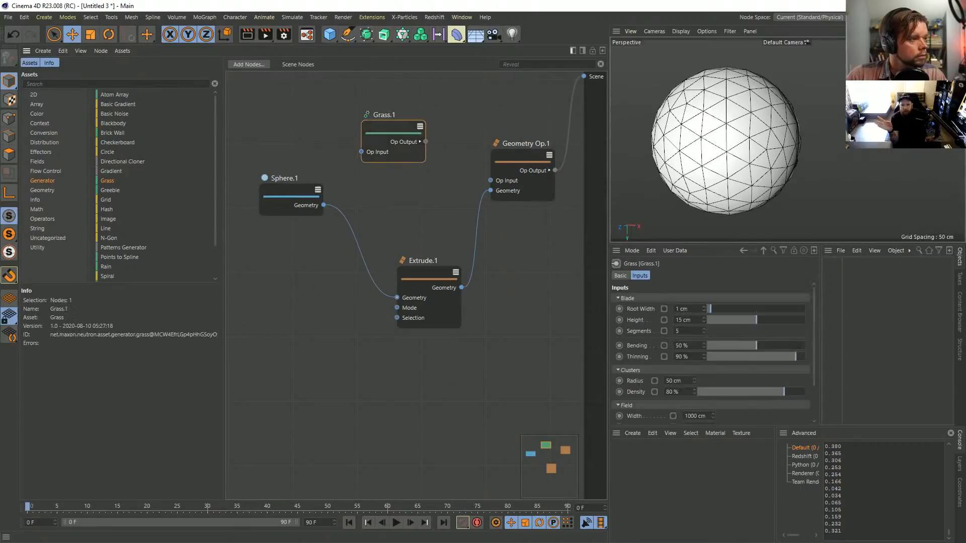
{"action": "right_click", "coordinate": [391, 128]}
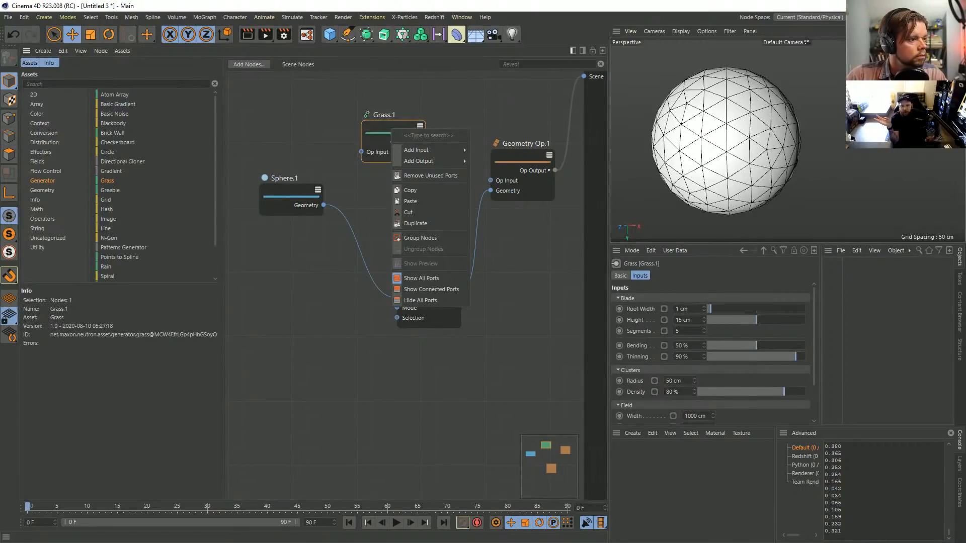
{"action": "key", "text": "Escape"}
{"action": "left_click", "coordinate": [122, 51]}
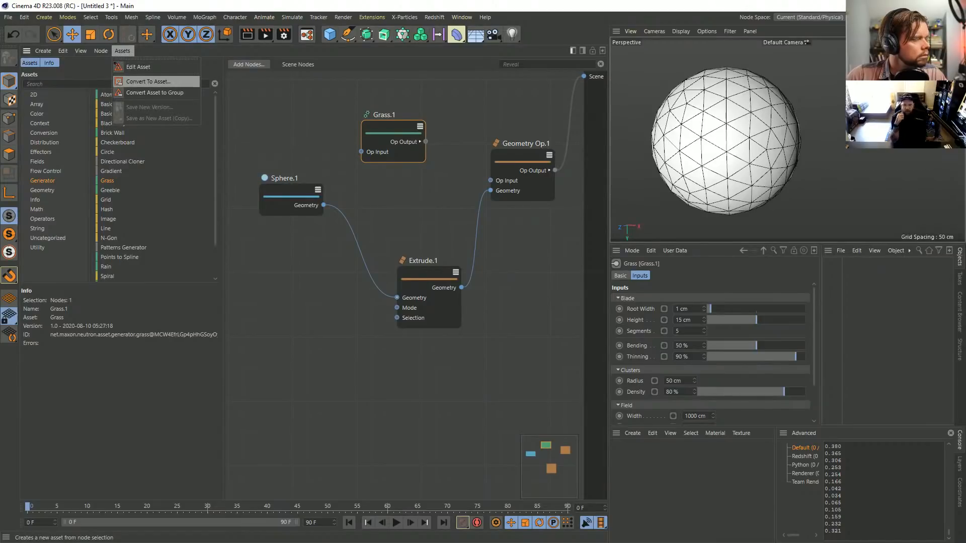
{"action": "left_click", "coordinate": [137, 66]}
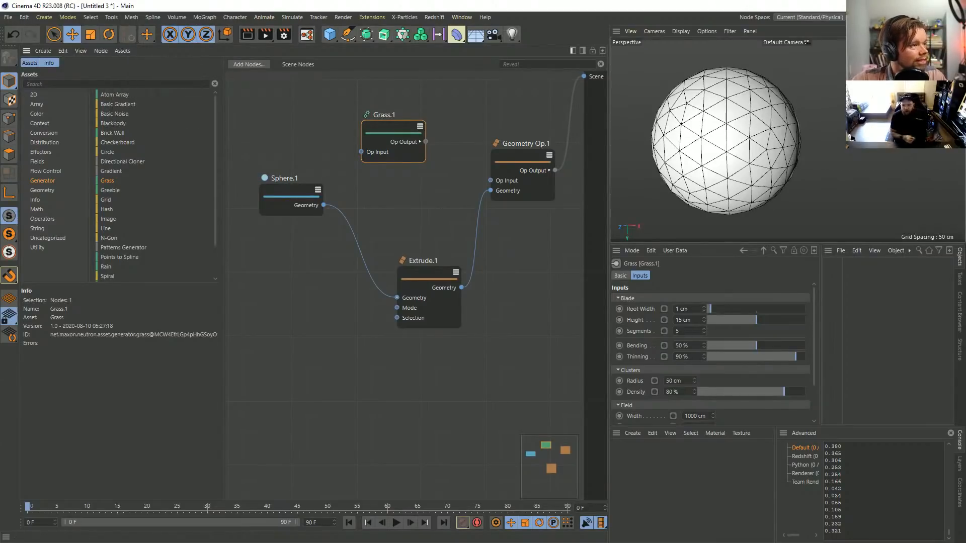
Step: Inspect the Grass asset's internal operator groups and its asset-saving commands, and close the asset editor
{"action": "left_click_drag", "start_coordinate": [222, 53], "coordinate": [234, 86]}
{"action": "middle_click_drag", "start_coordinate": [352, 252], "coordinate": [504, 305]}
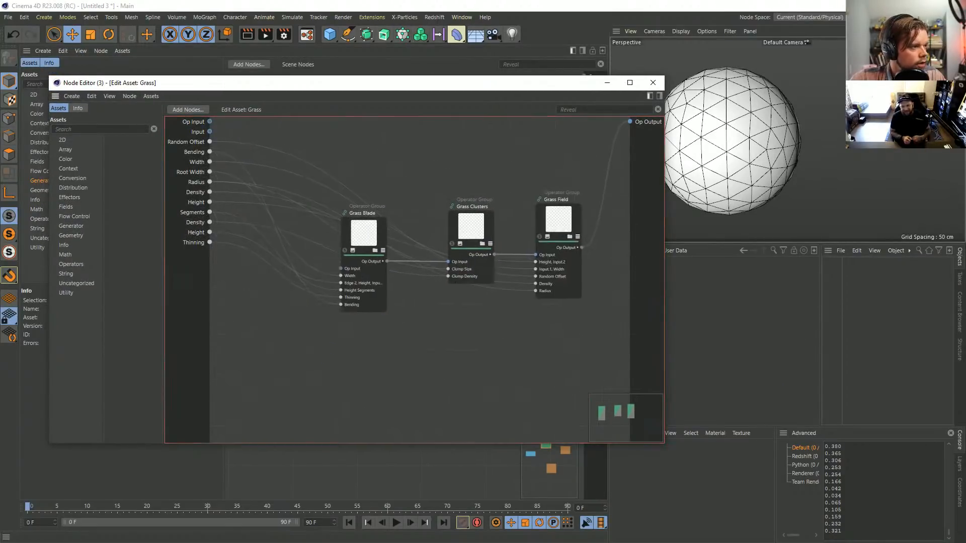
{"action": "scroll", "coordinate": [413, 215], "scroll_direction": "up", "scroll_amount": 5}
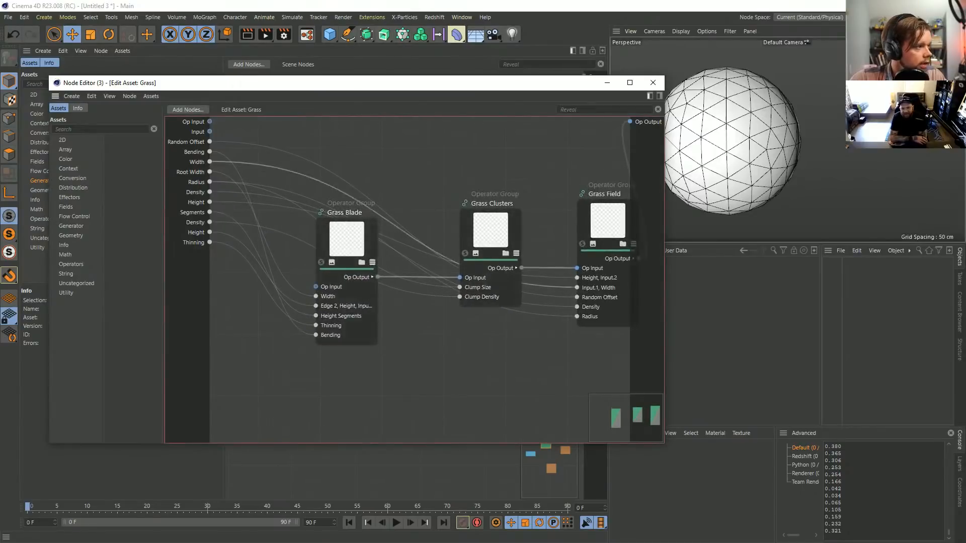
{"action": "left_click", "coordinate": [71, 96]}
{"action": "left_click", "coordinate": [71, 96]}
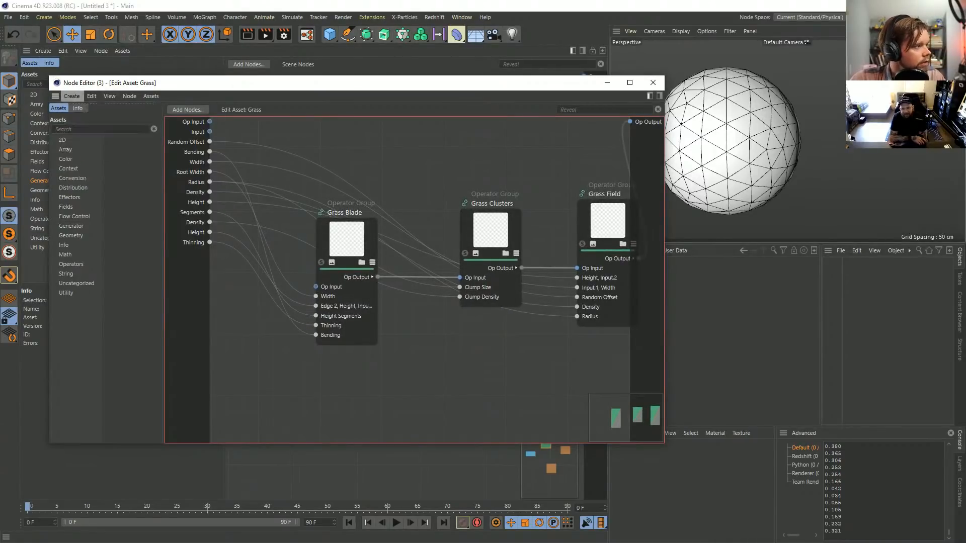
{"action": "left_click", "coordinate": [72, 97]}
{"action": "mouse_move", "coordinate": [151, 96]}
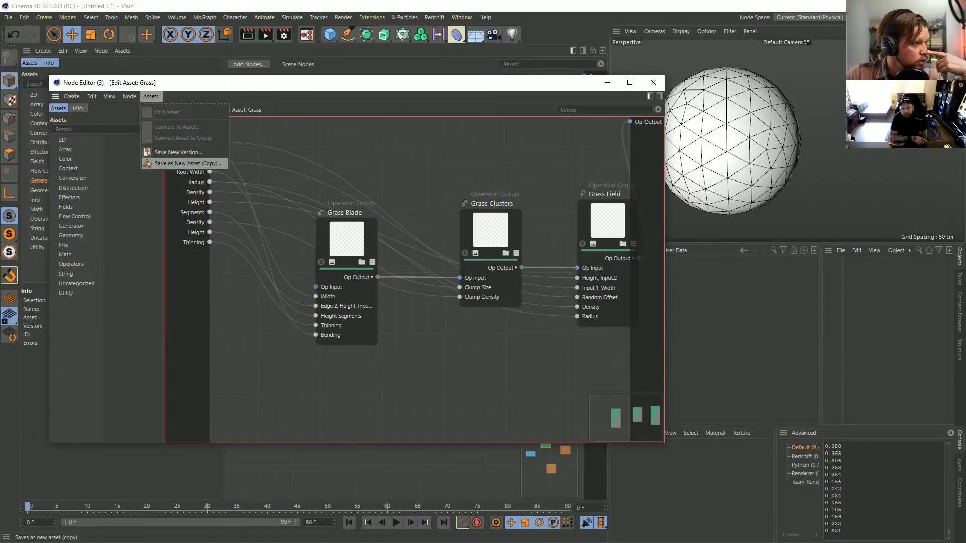
{"action": "left_click", "coordinate": [652, 82]}
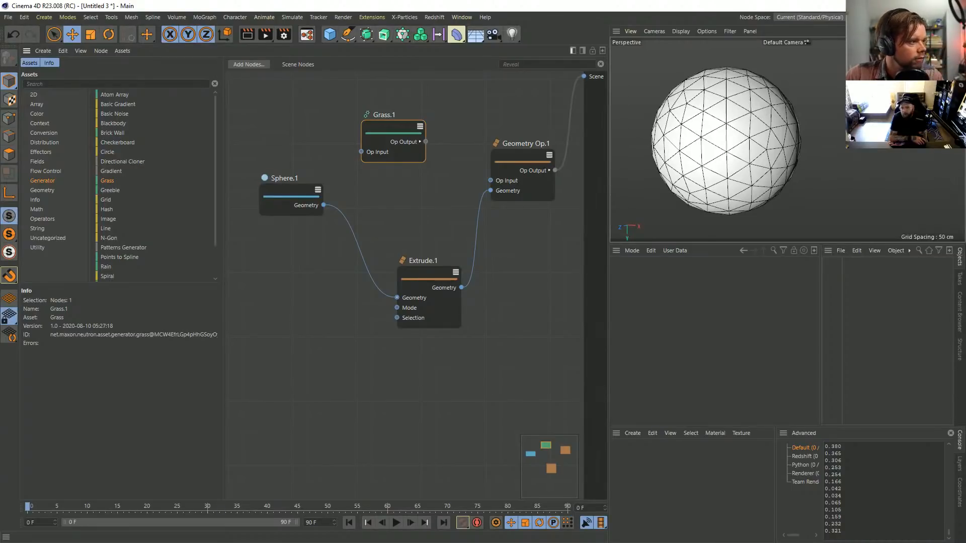
Step: Delete the Grass node from the scene graph
{"action": "scroll", "coordinate": [156, 186], "scroll_direction": "down", "scroll_amount": 2}
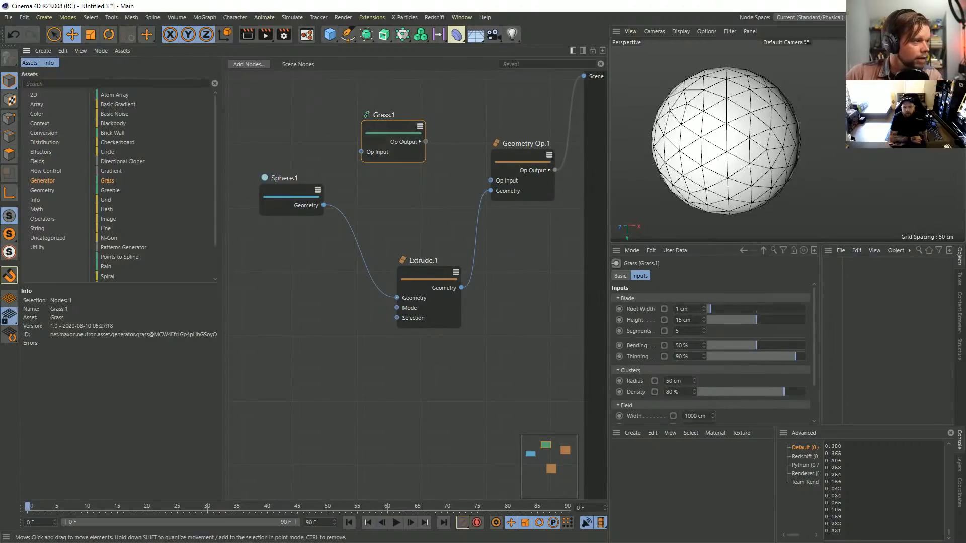
{"action": "key", "text": "Delete"}
{"action": "middle_click_drag", "start_coordinate": [426, 208], "coordinate": [390, 183]}
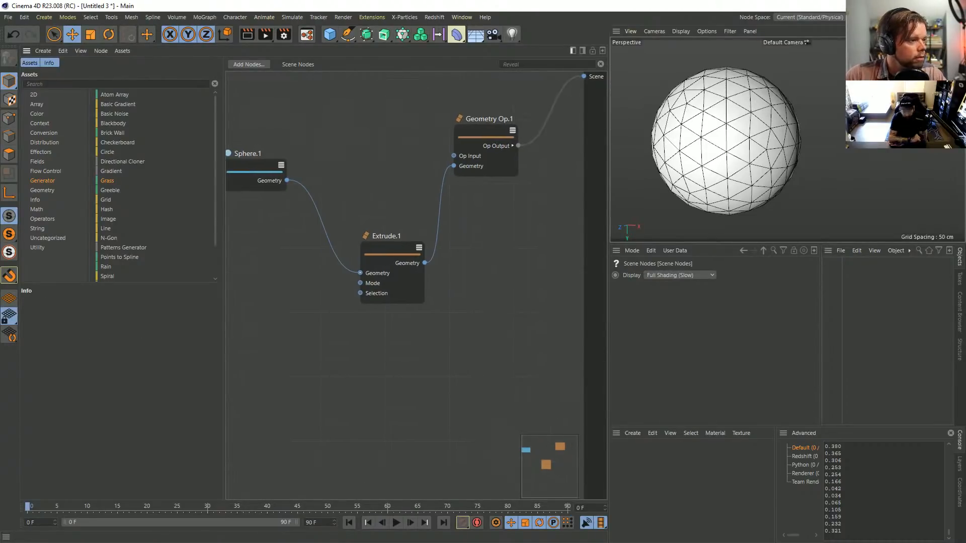
Step: Spread the Geometry Op and Sphere nodes apart to make room between them in the scene graph
{"action": "scroll", "coordinate": [390, 184], "scroll_direction": "down", "scroll_amount": 2}
{"action": "scroll", "coordinate": [359, 181], "scroll_direction": "up", "scroll_amount": 1}
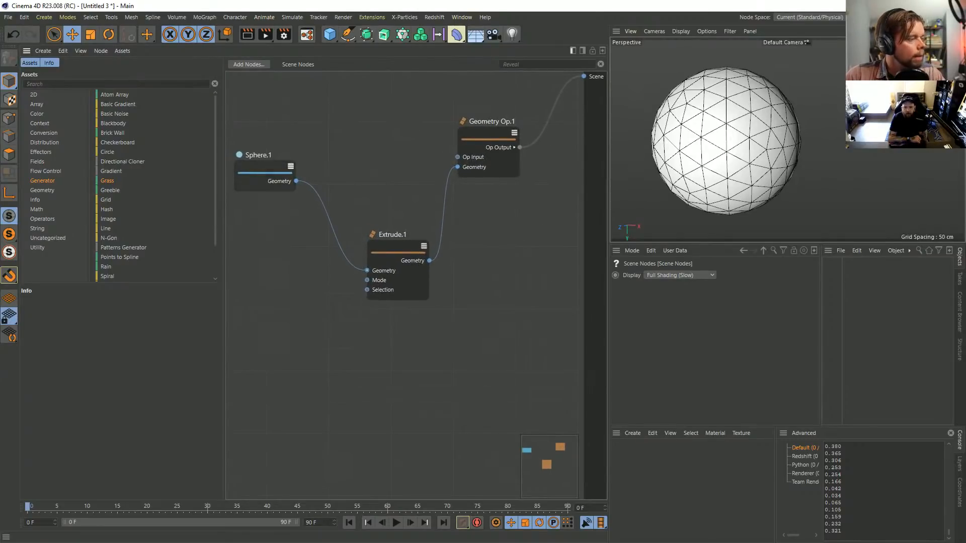
{"action": "left_click_drag", "start_coordinate": [485, 134], "coordinate": [537, 142]}
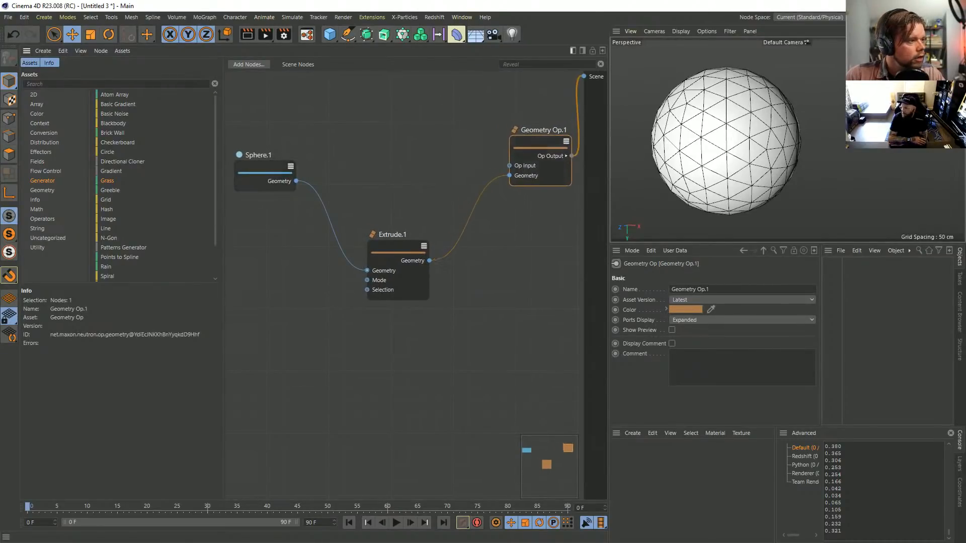
{"action": "left_click_drag", "start_coordinate": [263, 167], "coordinate": [250, 171]}
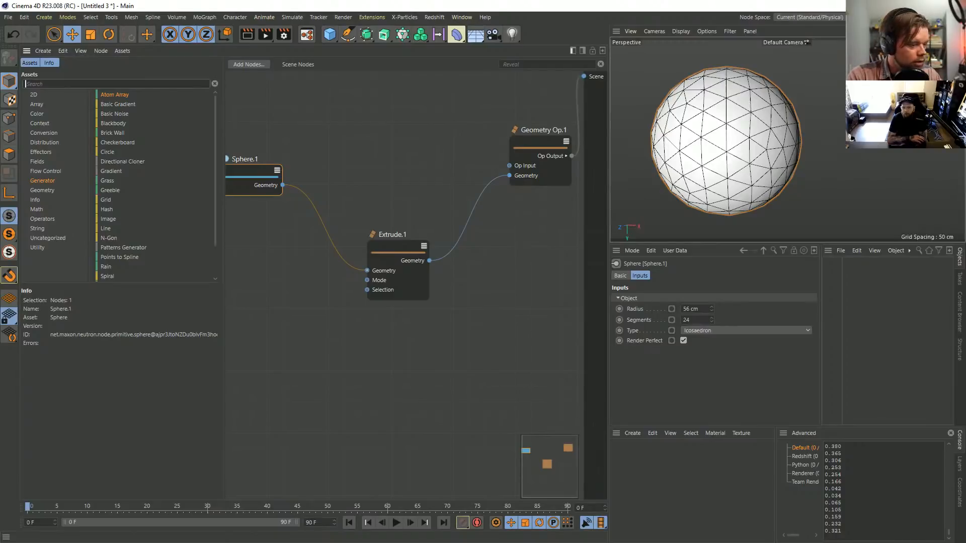
Step: Add an Inset node above the Extrude node and wire it between the Sphere's output and the Geometry Op's Geometry input
{"action": "type", "text": "inse"}
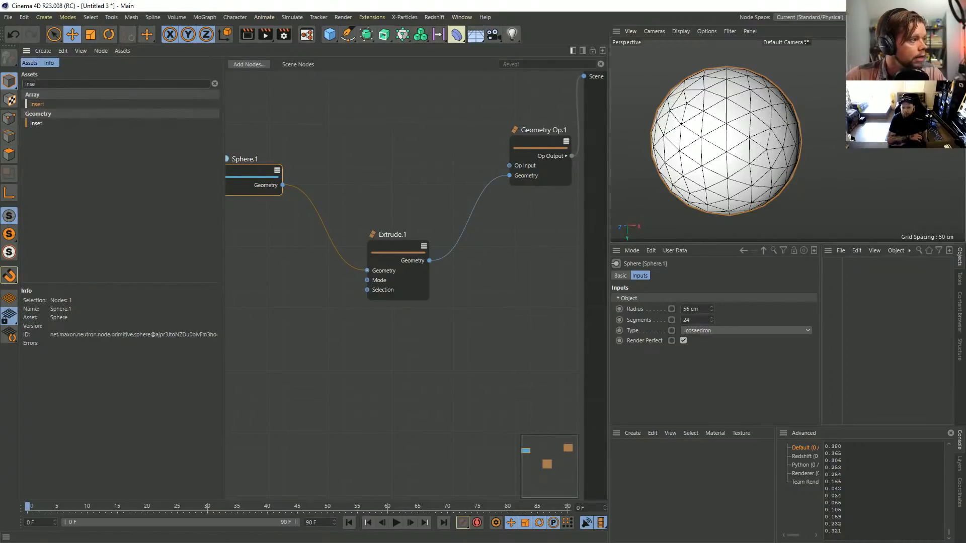
{"action": "left_click", "coordinate": [36, 123]}
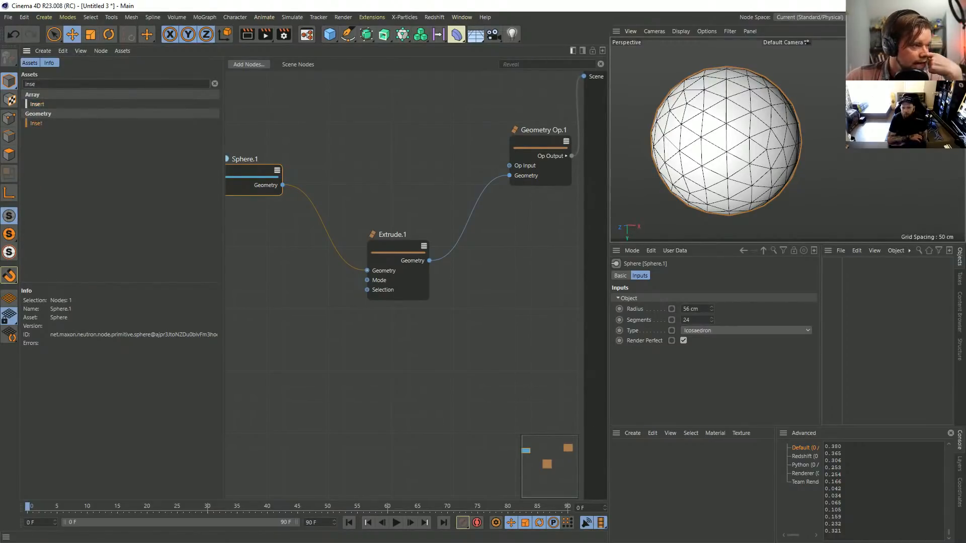
{"action": "left_click_drag", "start_coordinate": [35, 123], "coordinate": [388, 159]}
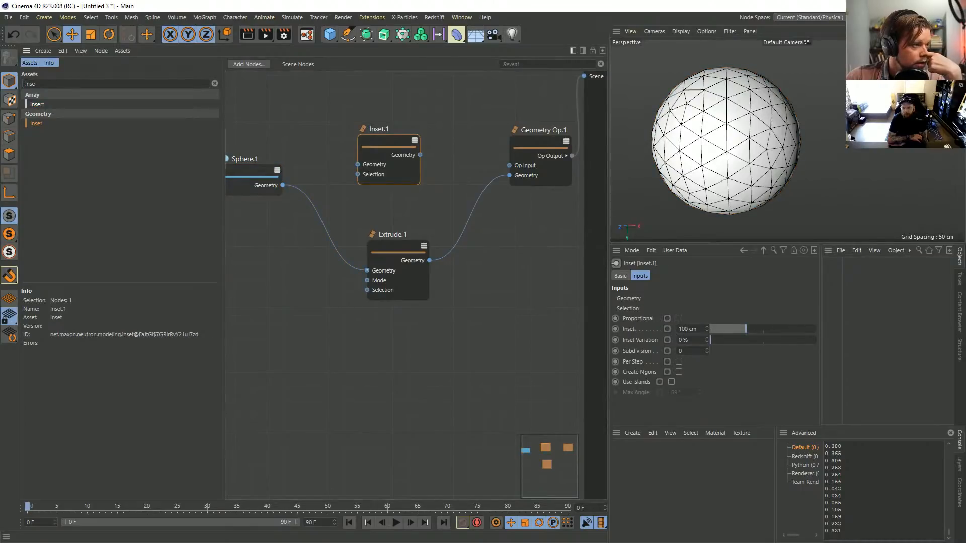
{"action": "left_click_drag", "start_coordinate": [283, 186], "coordinate": [358, 164]}
{"action": "left_click_drag", "start_coordinate": [421, 155], "coordinate": [509, 175]}
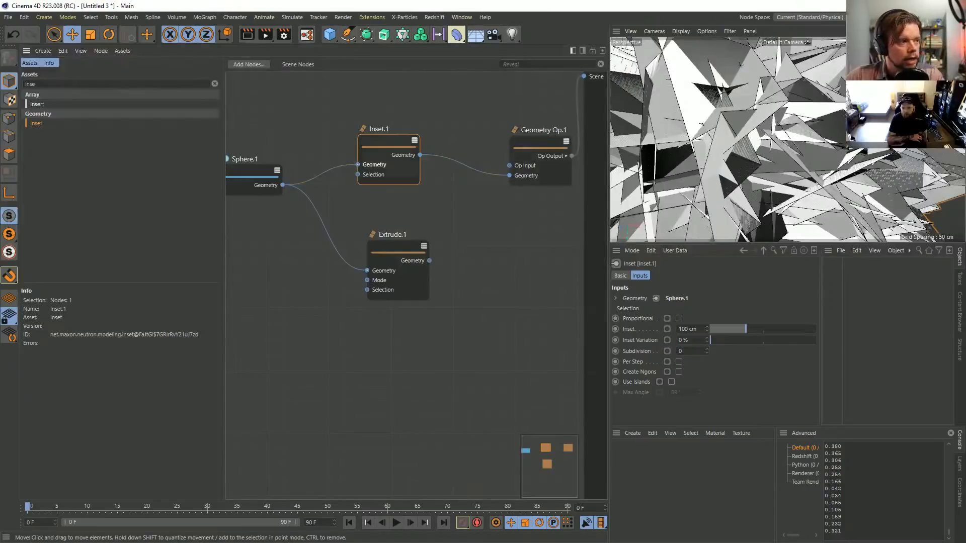
Step: Set the Inset node's inset distance to 1 cm and view the sphere's inset faces up close
{"action": "left_click", "coordinate": [687, 328]}
{"action": "type", "text": "1"}
{"action": "key", "text": "Return"}
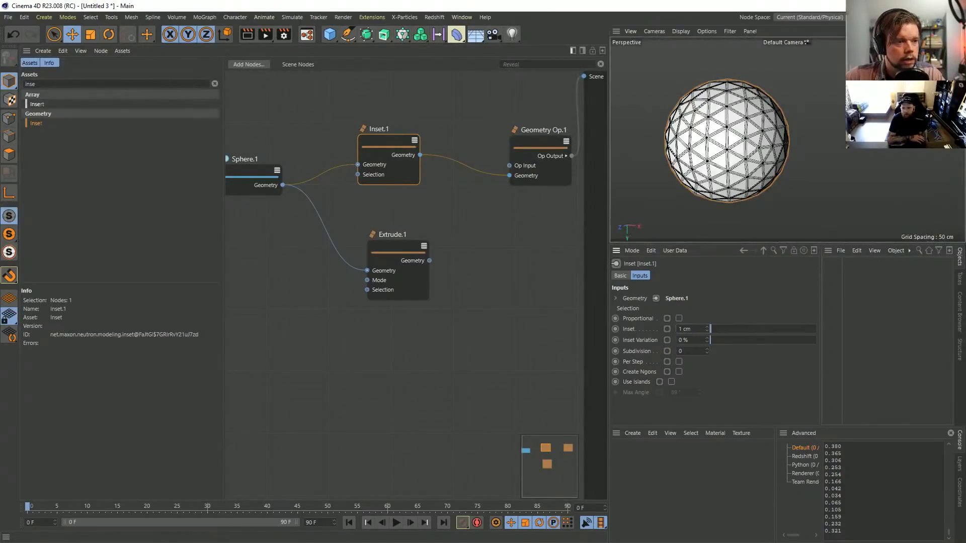
{"action": "scroll", "coordinate": [729, 141], "scroll_direction": "up", "scroll_amount": 3}
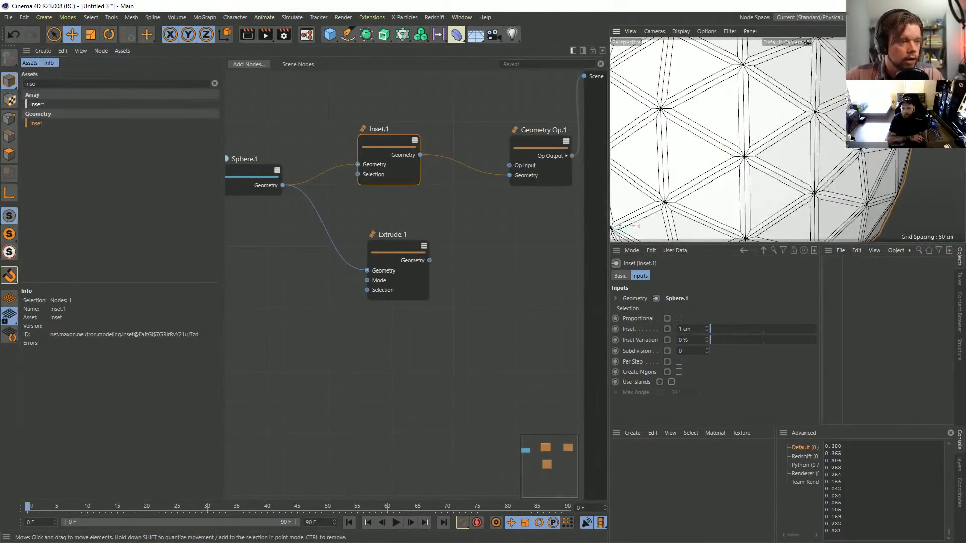
Step: Move the Sphere, Inset and Extrude nodes together farther away from the Geometry Op node
{"action": "scroll", "coordinate": [528, 203], "scroll_direction": "down", "scroll_amount": 3}
{"action": "left_click_drag", "start_coordinate": [456, 126], "coordinate": [344, 277]}
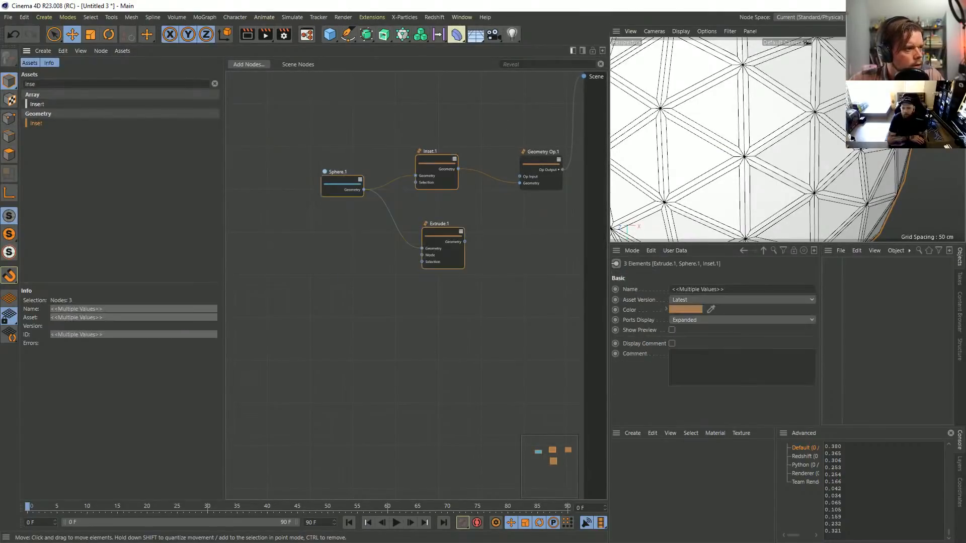
{"action": "left_click_drag", "start_coordinate": [431, 242], "coordinate": [371, 259]}
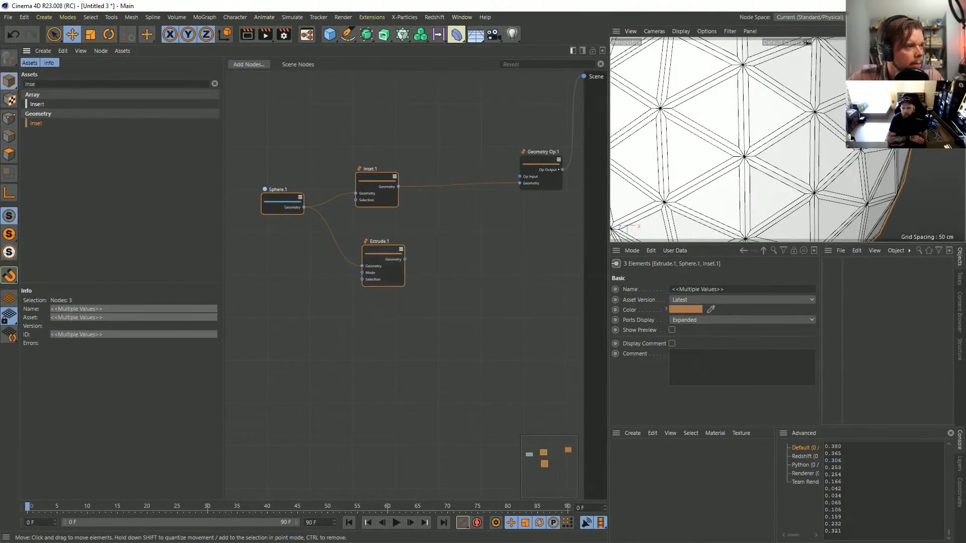
Step: Select only the Inset node, switch to polygon mode and frame the whole sphere in the viewport
{"action": "left_click", "coordinate": [369, 195]}
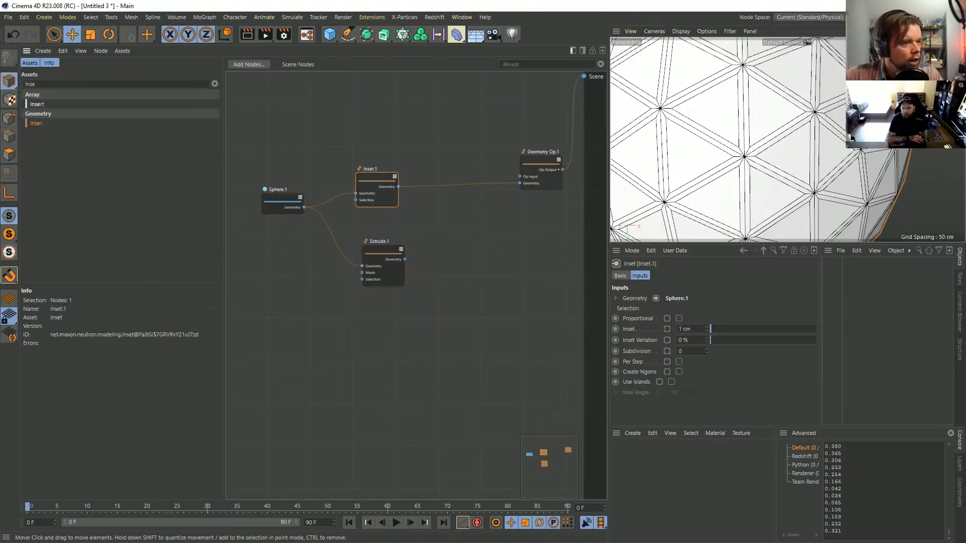
{"action": "left_click", "coordinate": [8, 154]}
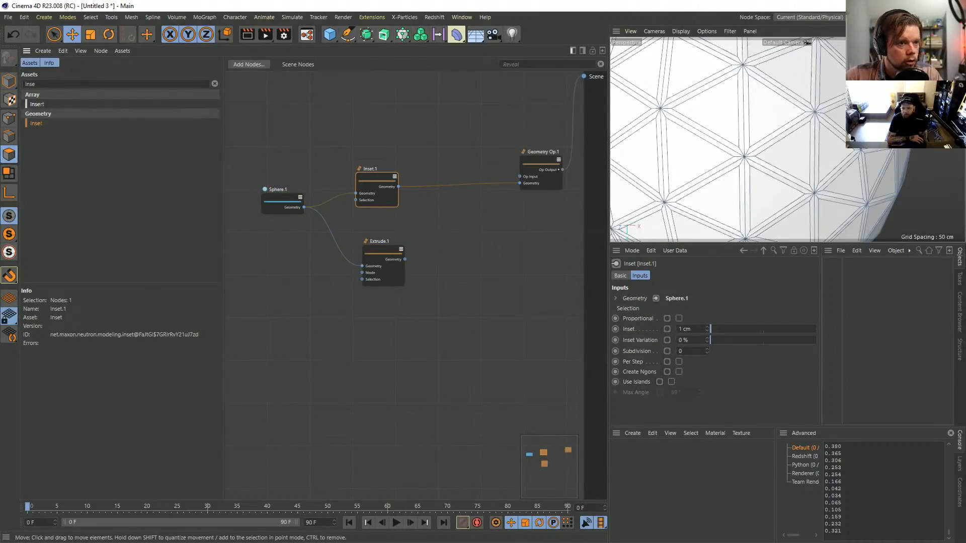
{"action": "key", "text": "h"}
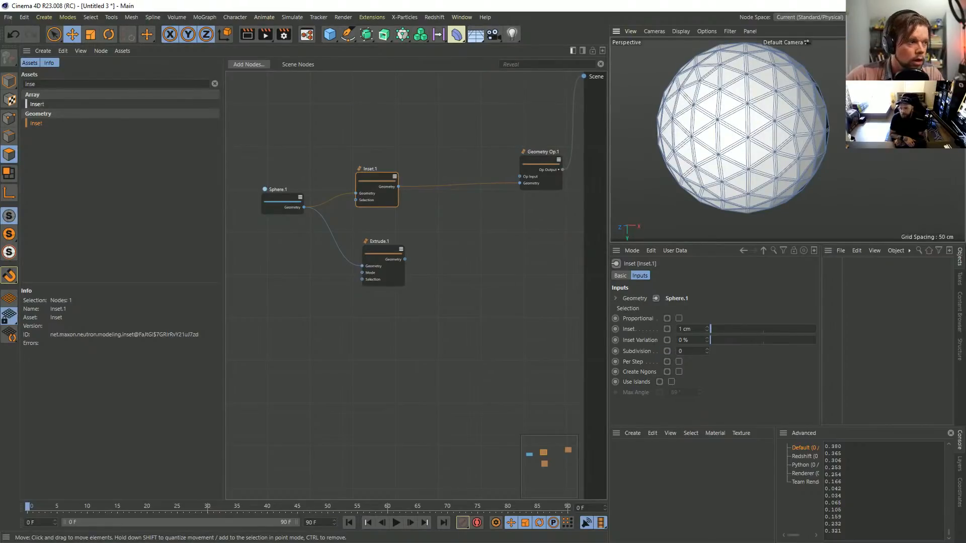
{"action": "scroll", "coordinate": [390, 132], "scroll_direction": "up", "scroll_amount": 2}
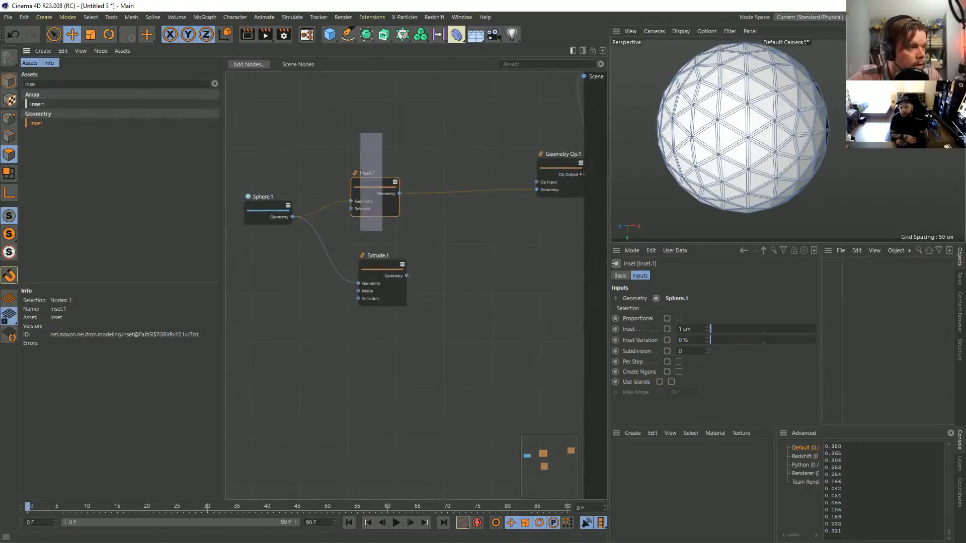
Step: Reposition the Inset and Extrude nodes and insert a Delete geometry node between Inset and Geometry Op
{"action": "left_click_drag", "start_coordinate": [360, 232], "coordinate": [405, 312]}
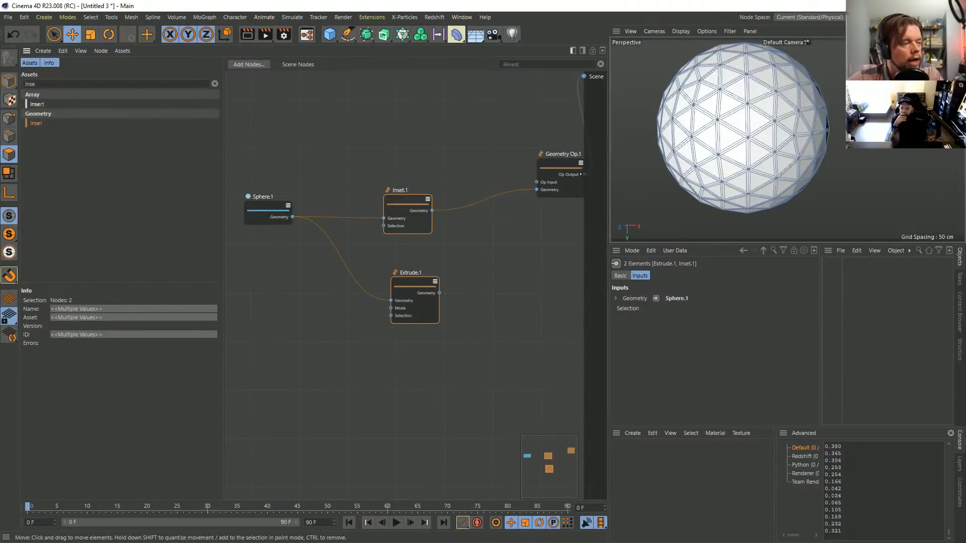
{"action": "left_click_drag", "start_coordinate": [414, 307], "coordinate": [378, 298]}
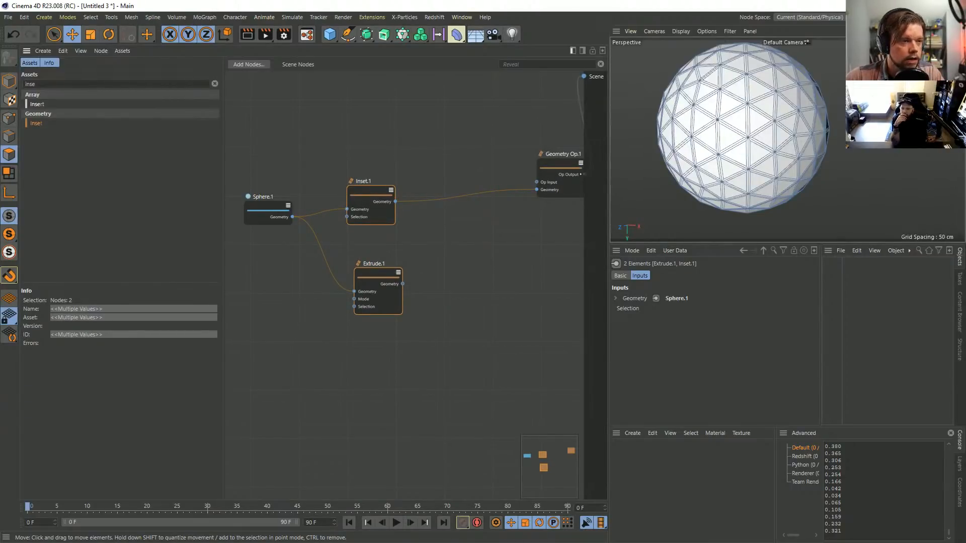
{"action": "left_click_drag", "start_coordinate": [38, 84], "coordinate": [9, 81]}
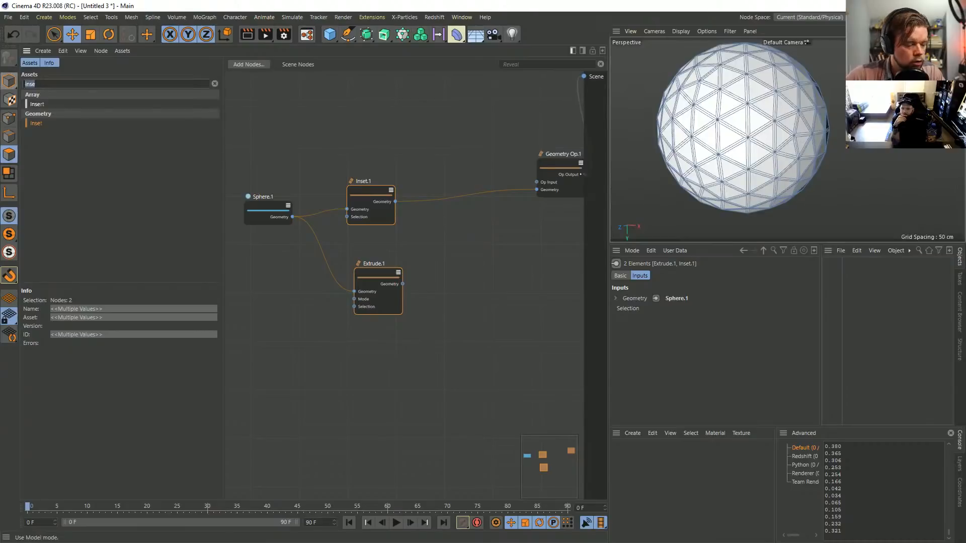
{"action": "type", "text": "de"}
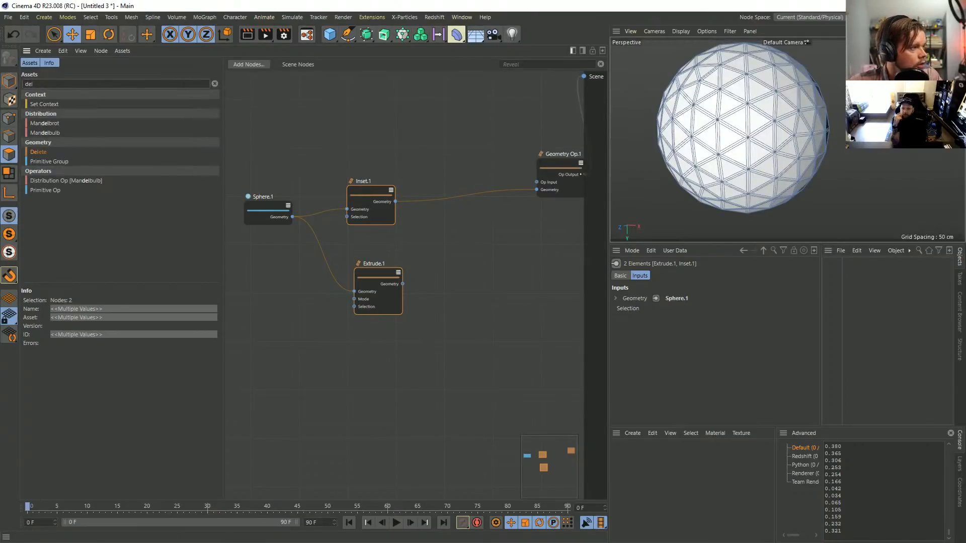
{"action": "type", "text": "l"}
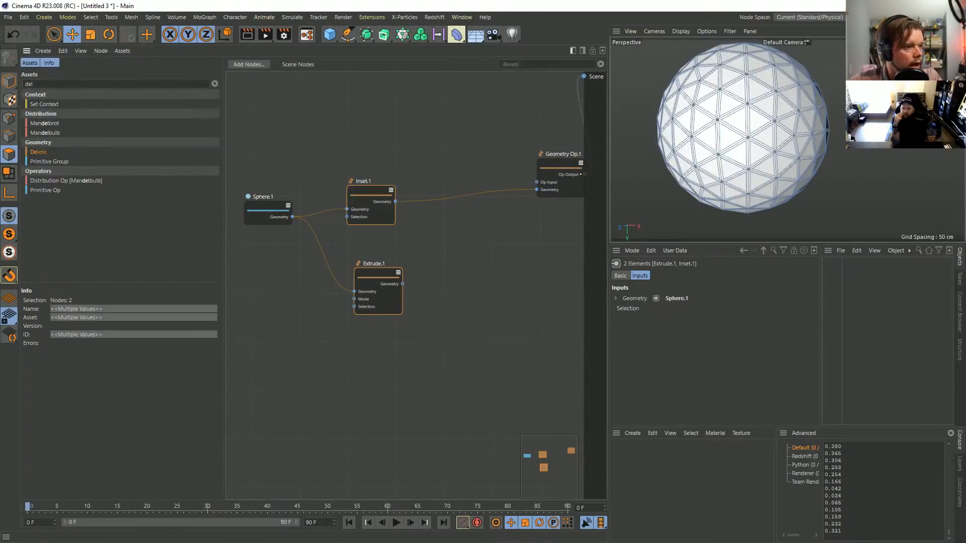
{"action": "left_click_drag", "start_coordinate": [38, 151], "coordinate": [461, 179]}
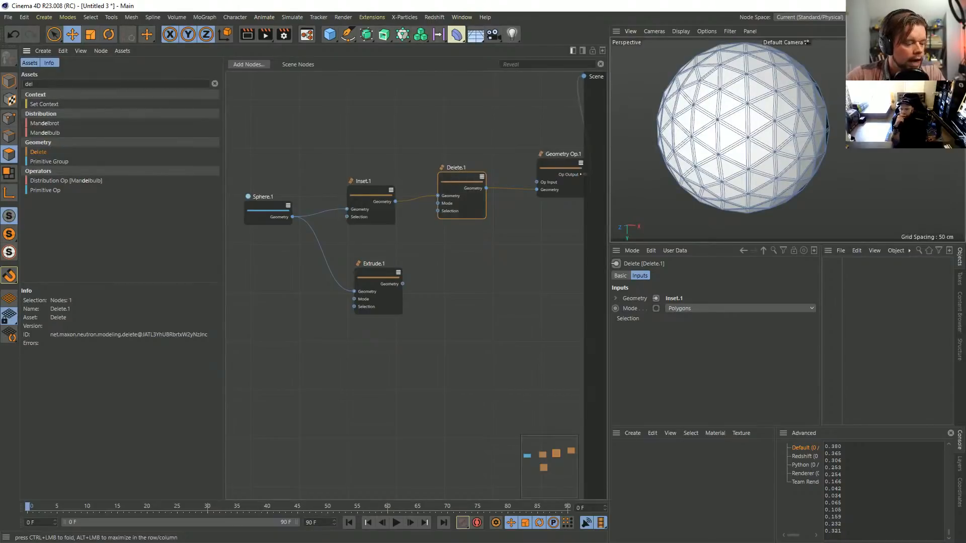
Step: Move the Sphere node away from Inset, add an Active Selection node, and feed it the Sphere geometry
{"action": "middle_click_drag", "start_coordinate": [422, 252], "coordinate": [524, 269]}
{"action": "left_click", "coordinate": [369, 230]}
{"action": "left_click_drag", "start_coordinate": [369, 230], "coordinate": [258, 228]}
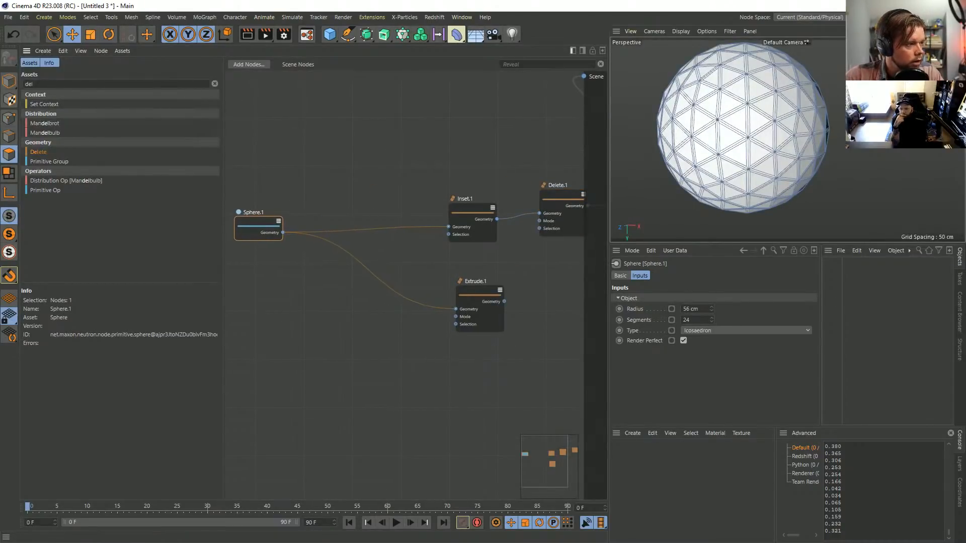
{"action": "type", "text": "activ"}
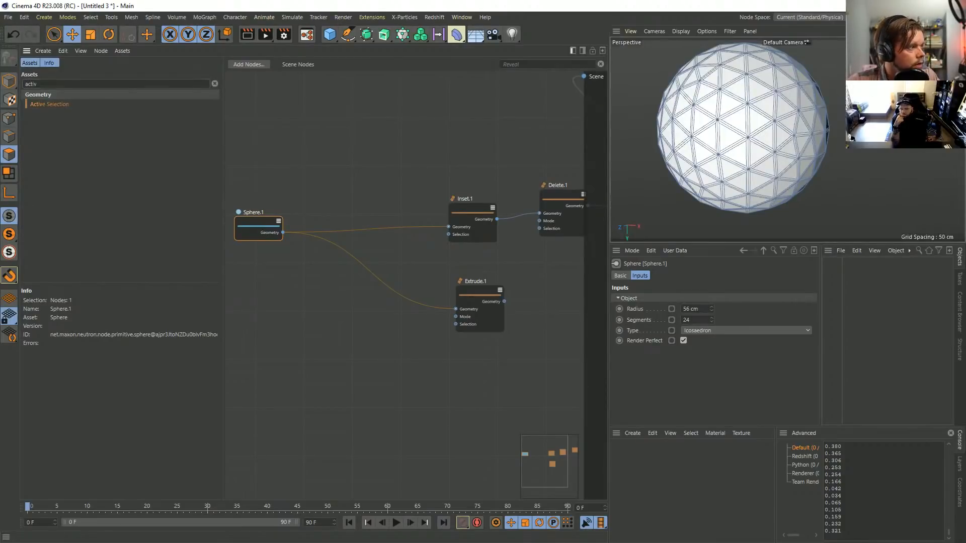
{"action": "left_click_drag", "start_coordinate": [50, 104], "coordinate": [378, 163]}
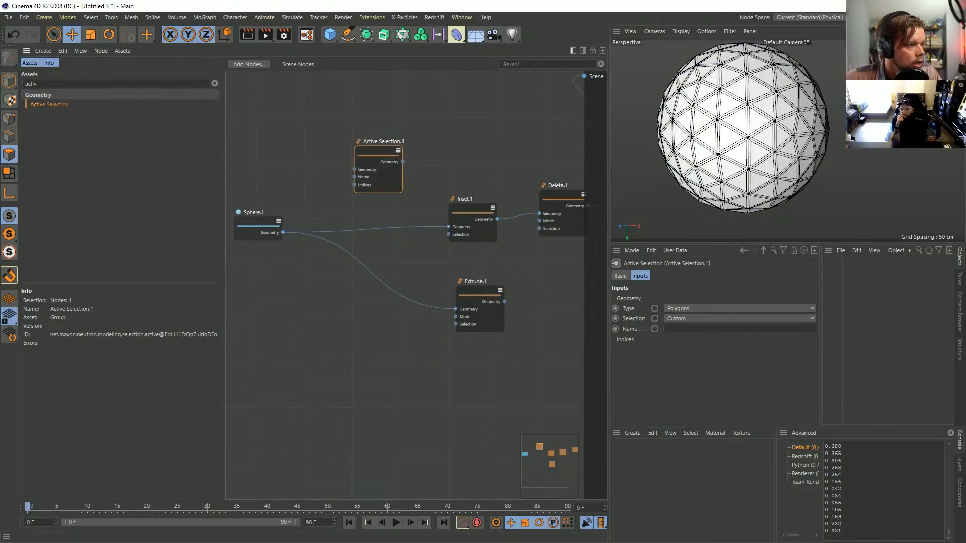
{"action": "left_click_drag", "start_coordinate": [283, 232], "coordinate": [355, 169]}
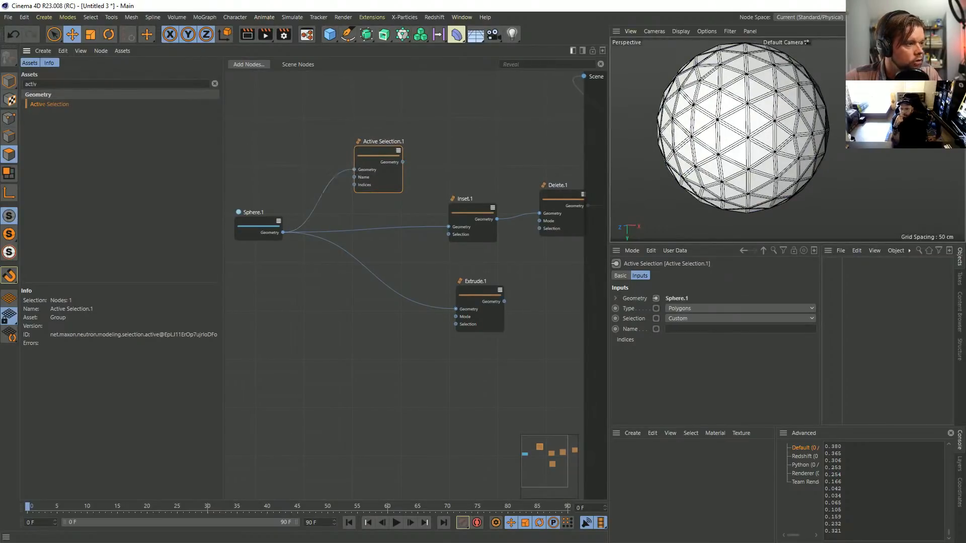
Step: Add a Selection Range node fed by the Sphere geometry and set its mode to Polygons
{"action": "left_click_drag", "start_coordinate": [40, 83], "coordinate": [13, 82]}
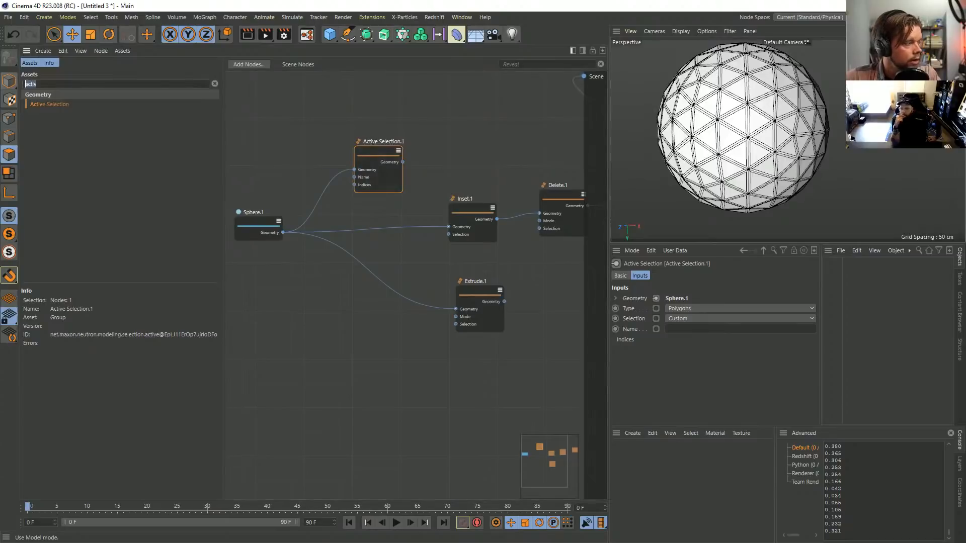
{"action": "type", "text": "selec"}
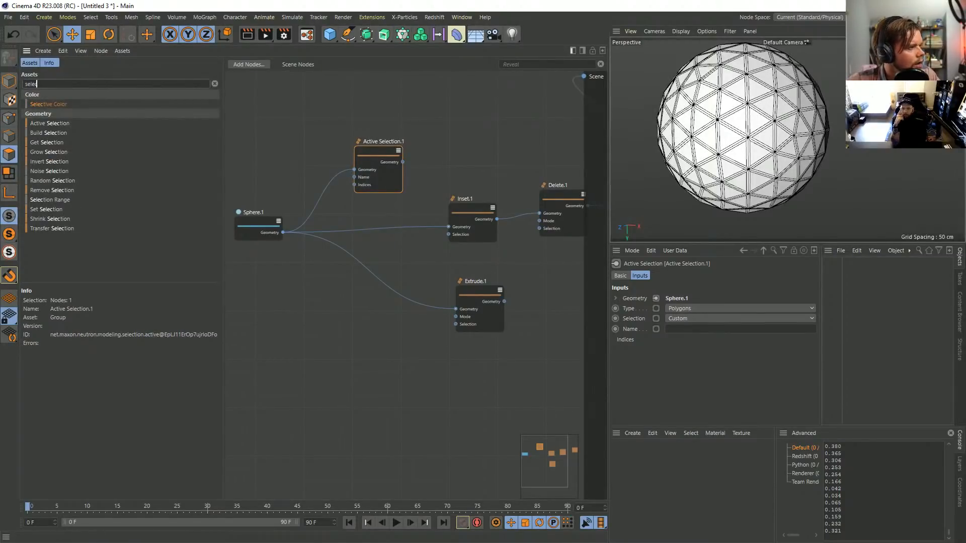
{"action": "left_click_drag", "start_coordinate": [50, 199], "coordinate": [335, 317]}
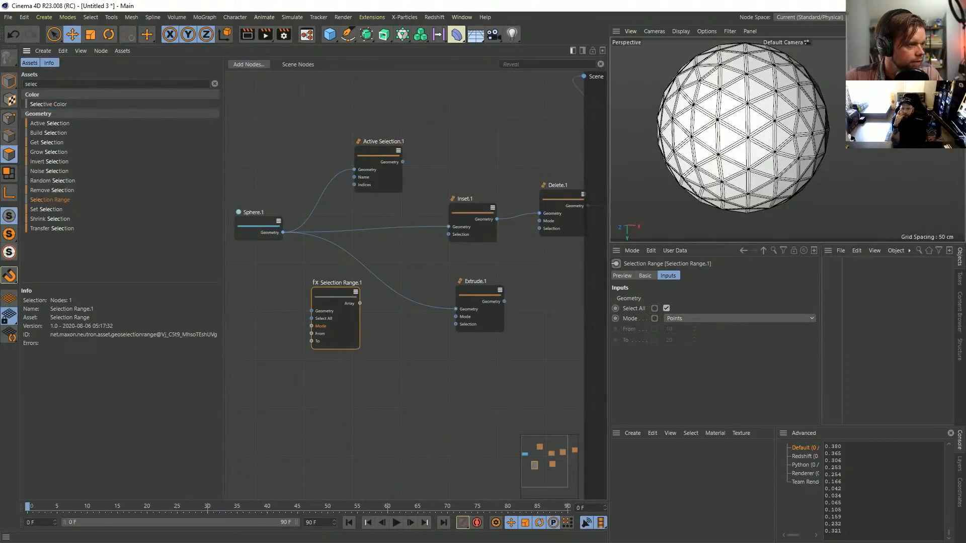
{"action": "left_click_drag", "start_coordinate": [284, 233], "coordinate": [311, 311]}
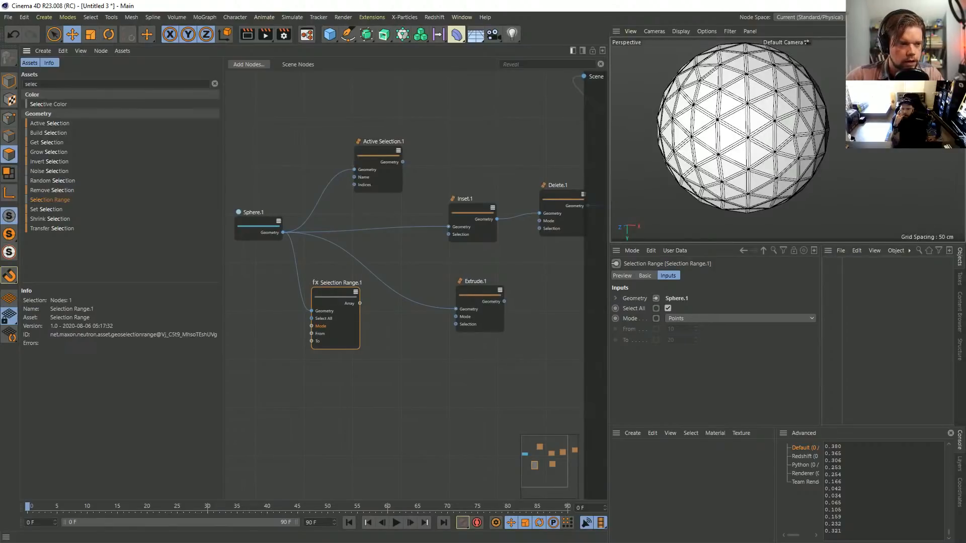
{"action": "left_click", "coordinate": [704, 318]}
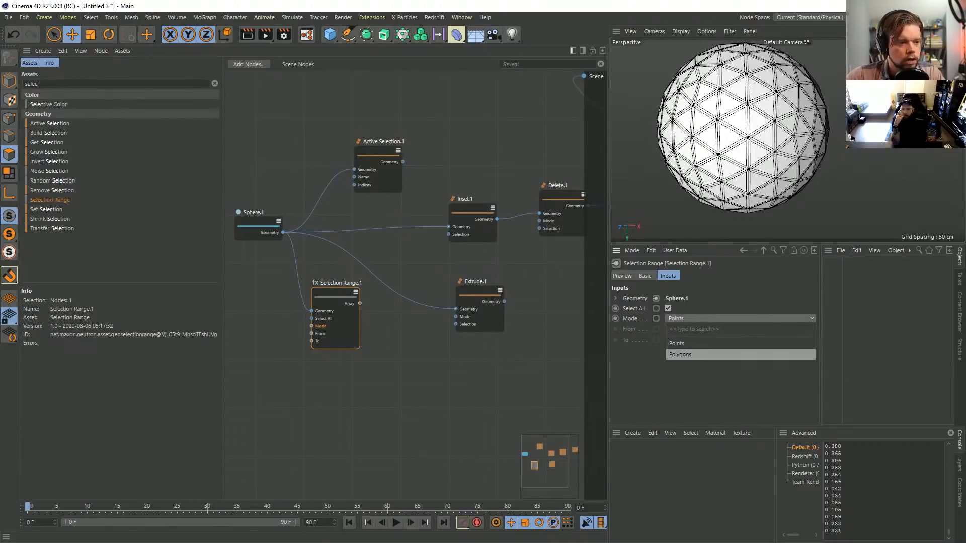
{"action": "left_click", "coordinate": [704, 354]}
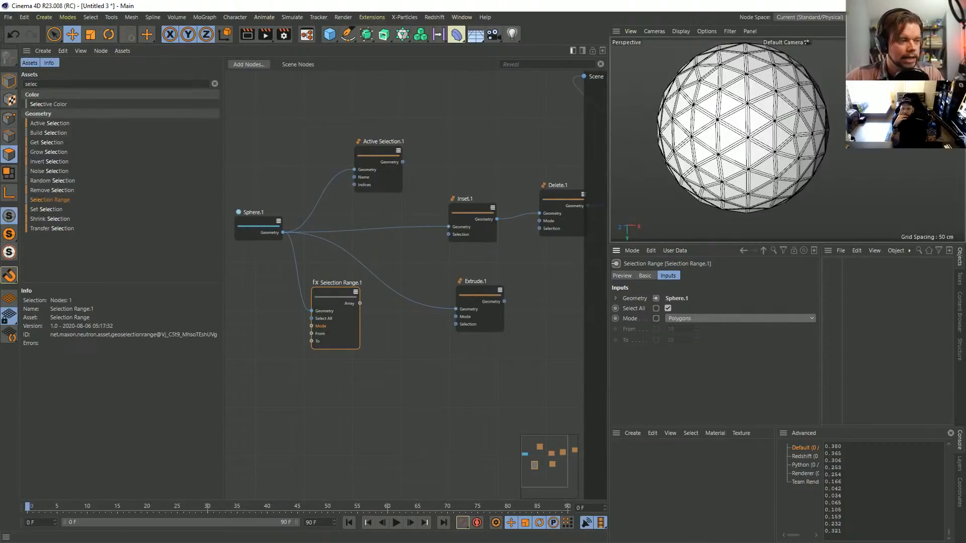
Step: Link the Selection Range array to the Active Selection indices and route the Active Selection geometry into Inset
{"action": "left_click_drag", "start_coordinate": [360, 303], "coordinate": [354, 184]}
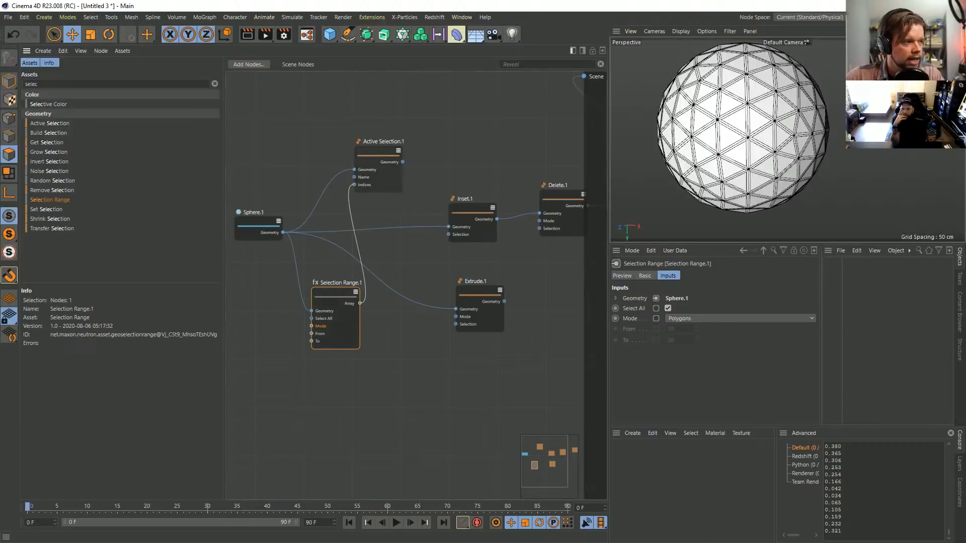
{"action": "left_click", "coordinate": [378, 164]}
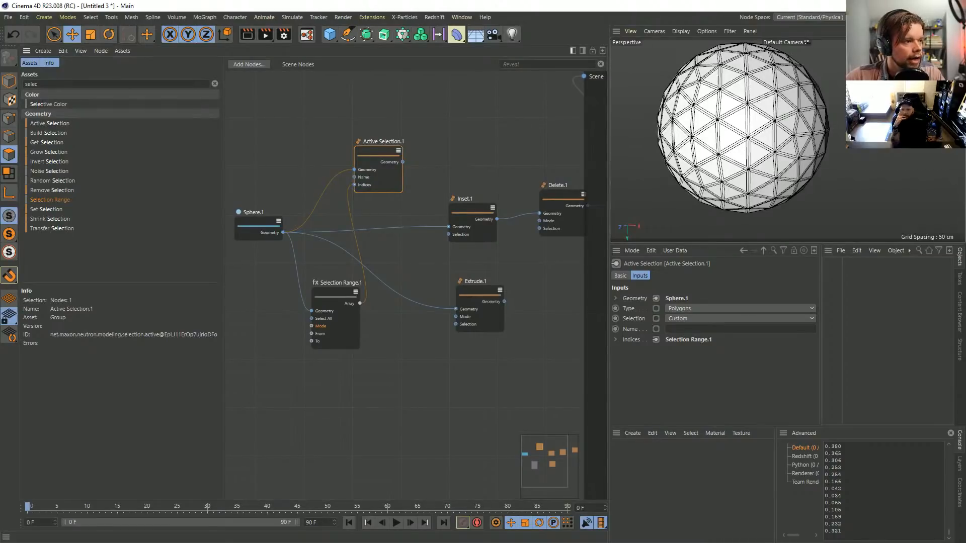
{"action": "left_click_drag", "start_coordinate": [402, 162], "coordinate": [448, 227]}
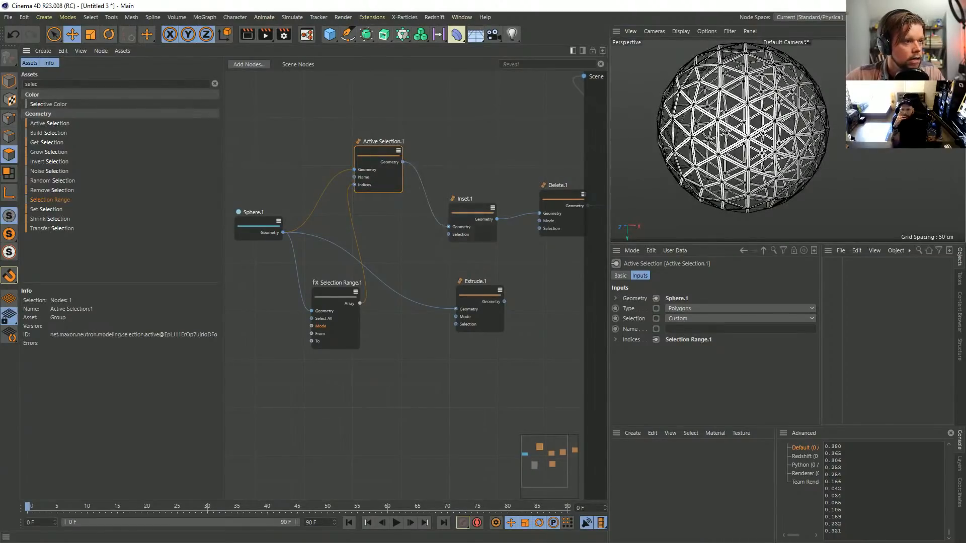
{"action": "middle_click_drag", "start_coordinate": [448, 227], "coordinate": [321, 238]}
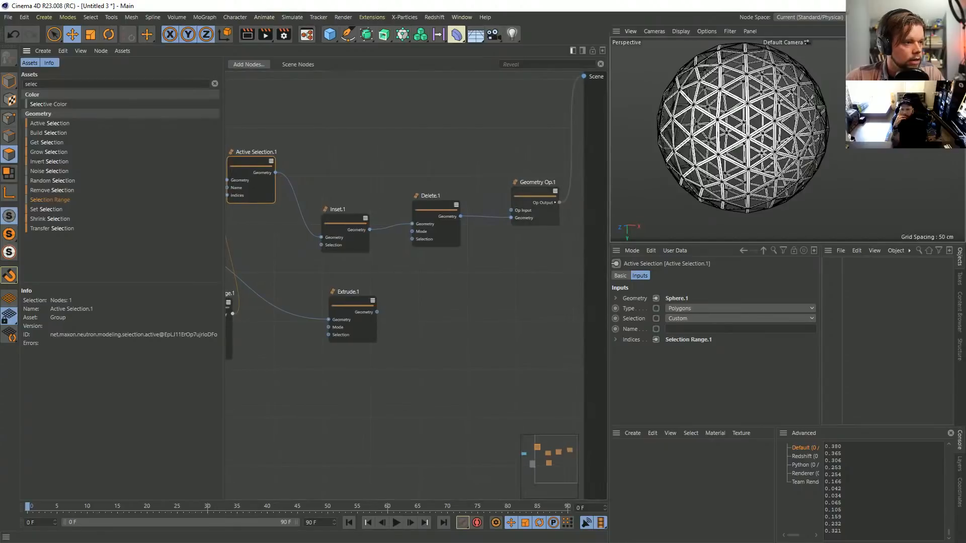
Step: Bypass the Delete node to inspect the inset polygon selection, and reconnect Delete to Geometry Op
{"action": "left_click_drag", "start_coordinate": [510, 218], "coordinate": [347, 223]}
{"action": "left_click_drag", "start_coordinate": [435, 210], "coordinate": [430, 152]}
{"action": "middle_click_drag", "start_coordinate": [429, 152], "coordinate": [526, 156]}
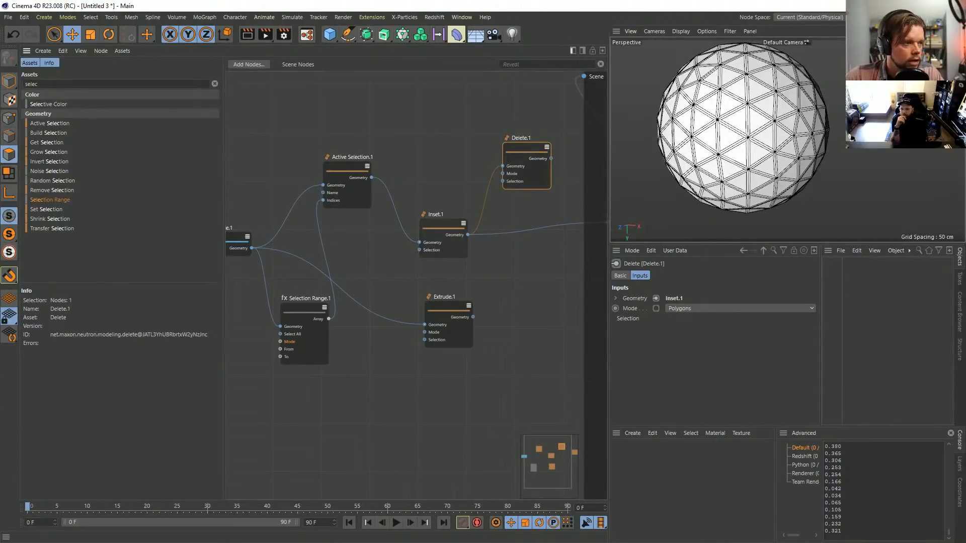
{"action": "left_click", "coordinate": [442, 228]}
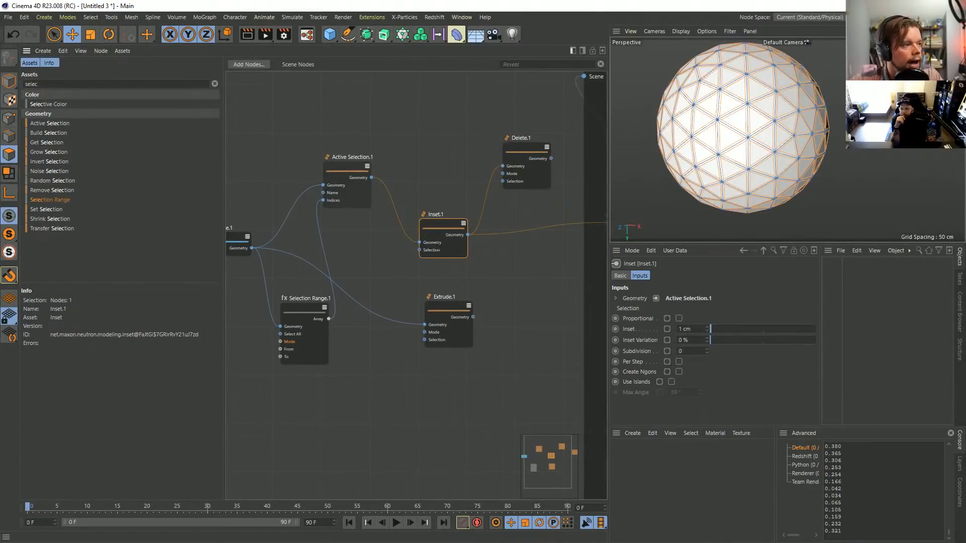
{"action": "left_click", "coordinate": [346, 171]}
{"action": "left_click", "coordinate": [443, 228]}
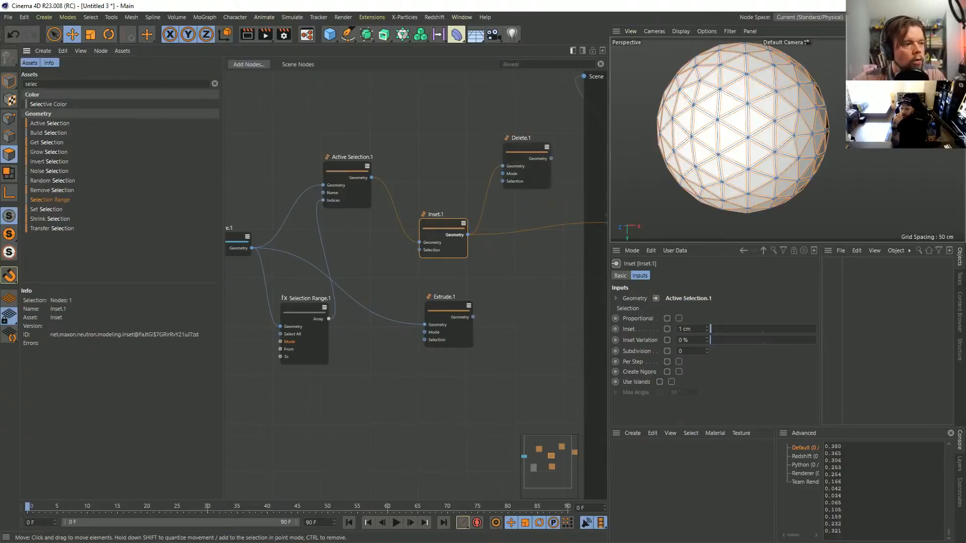
{"action": "middle_click_drag", "start_coordinate": [480, 212], "coordinate": [428, 227]}
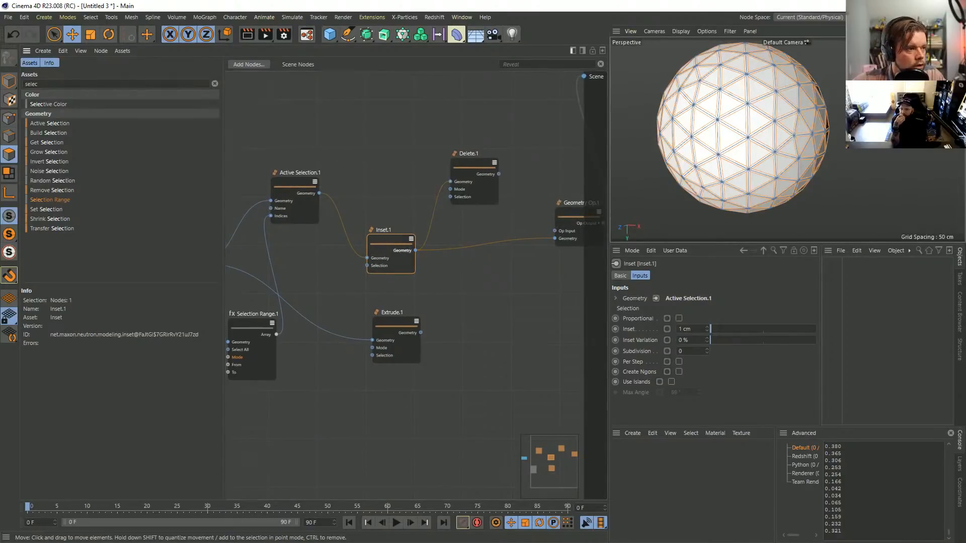
{"action": "left_click_drag", "start_coordinate": [499, 174], "coordinate": [554, 238]}
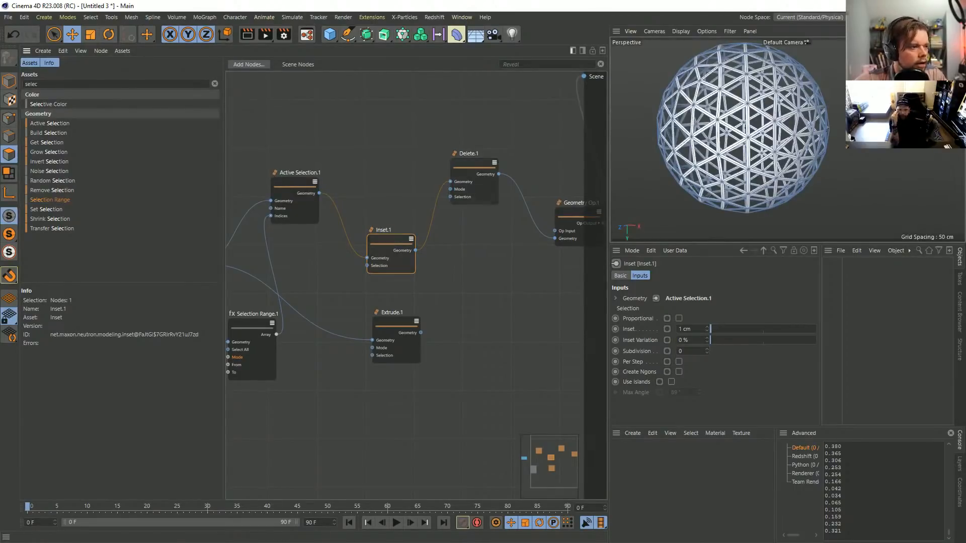
Step: Spread the Delete and Geometry Op nodes apart and add a Subdivide geometry node to the graph
{"action": "middle_click_drag", "start_coordinate": [432, 251], "coordinate": [335, 277]}
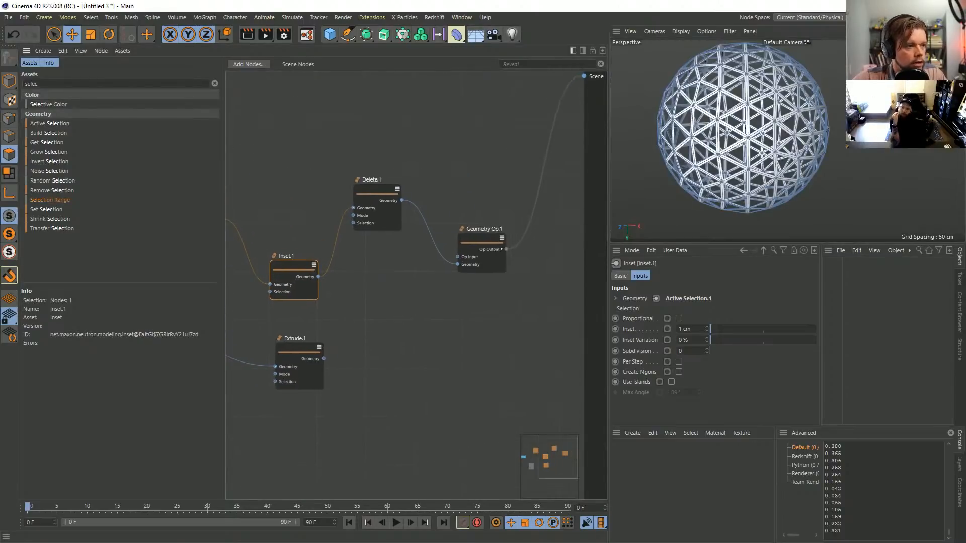
{"action": "left_click_drag", "start_coordinate": [481, 236], "coordinate": [532, 207]}
{"action": "left_click_drag", "start_coordinate": [377, 191], "coordinate": [380, 249]}
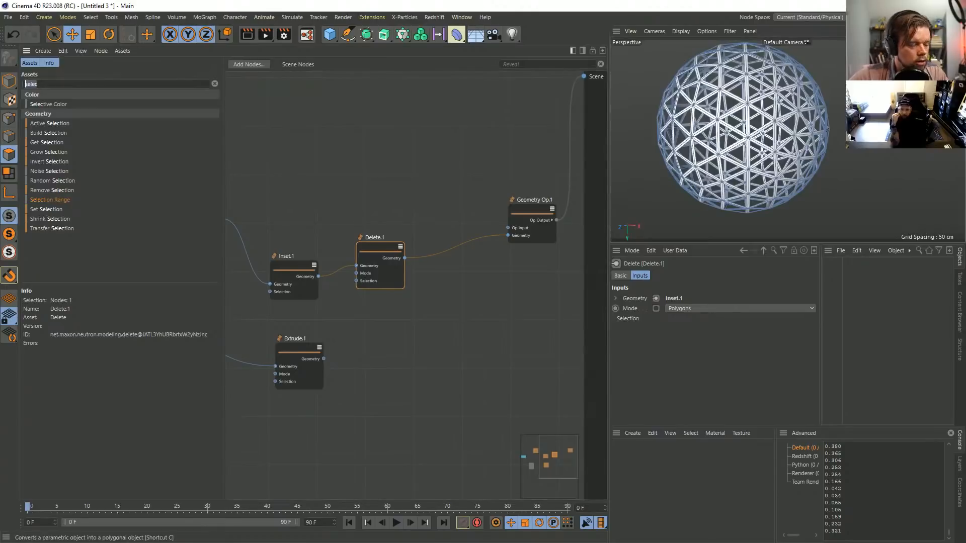
{"action": "type", "text": "sub"}
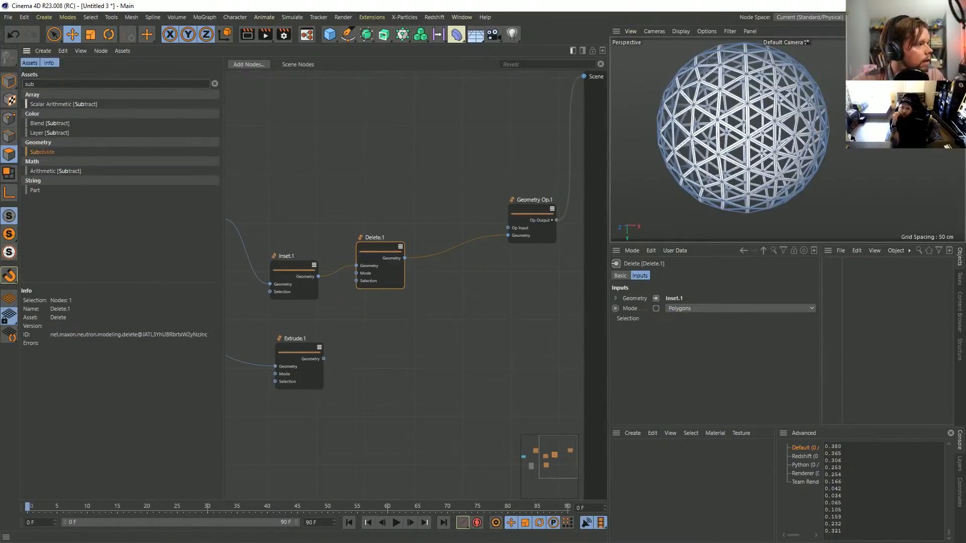
{"action": "left_click_drag", "start_coordinate": [42, 152], "coordinate": [477, 319]}
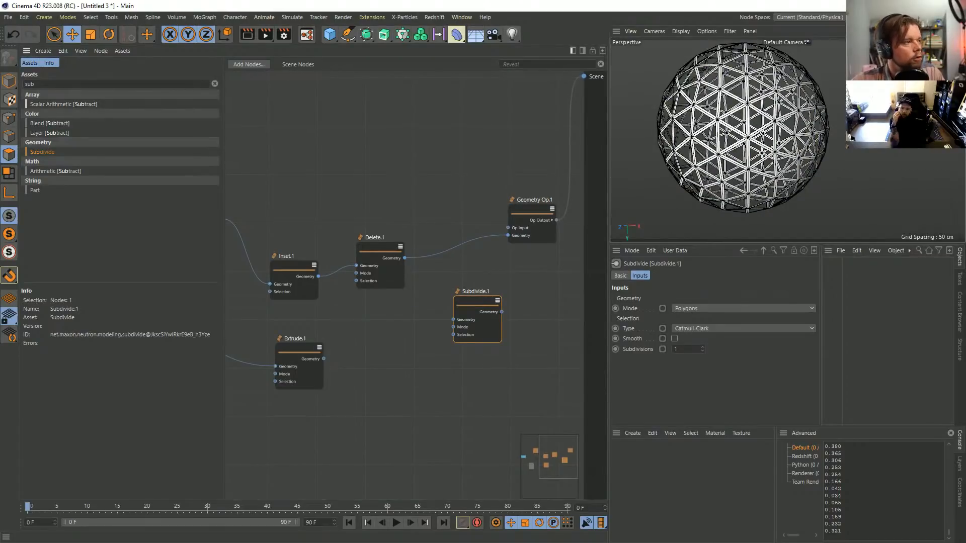
{"action": "left_click", "coordinate": [215, 84]}
{"action": "left_click", "coordinate": [42, 190]}
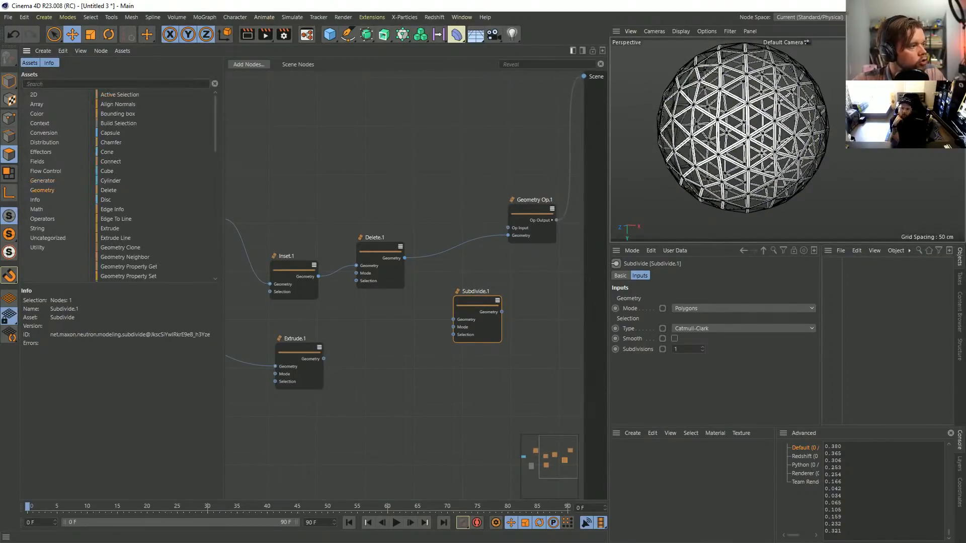
{"action": "scroll", "coordinate": [156, 186], "scroll_direction": "down", "scroll_amount": 3}
{"action": "scroll", "coordinate": [156, 187], "scroll_direction": "down", "scroll_amount": 1}
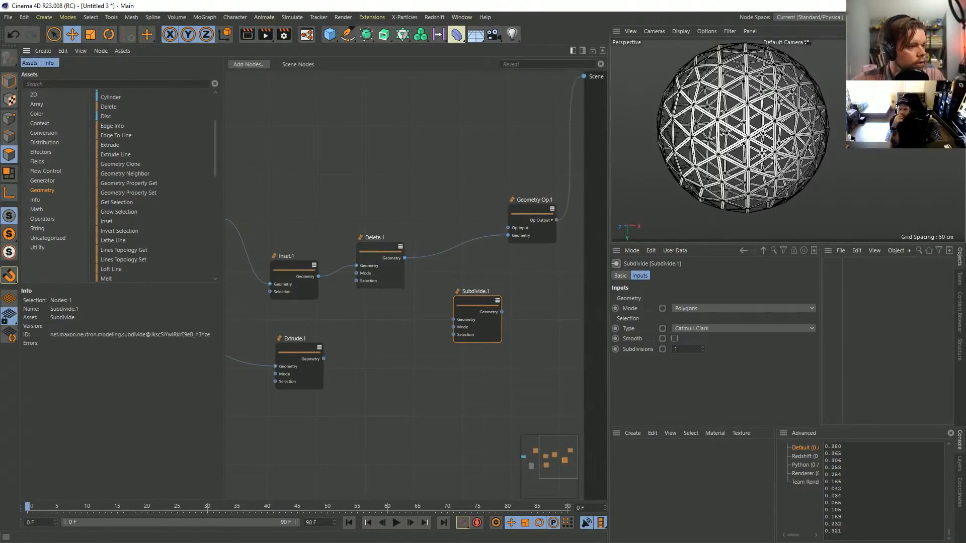
Step: Place the Subdivide node beside Delete and wire it between Delete and Geometry Op
{"action": "left_click_drag", "start_coordinate": [476, 305], "coordinate": [460, 282]}
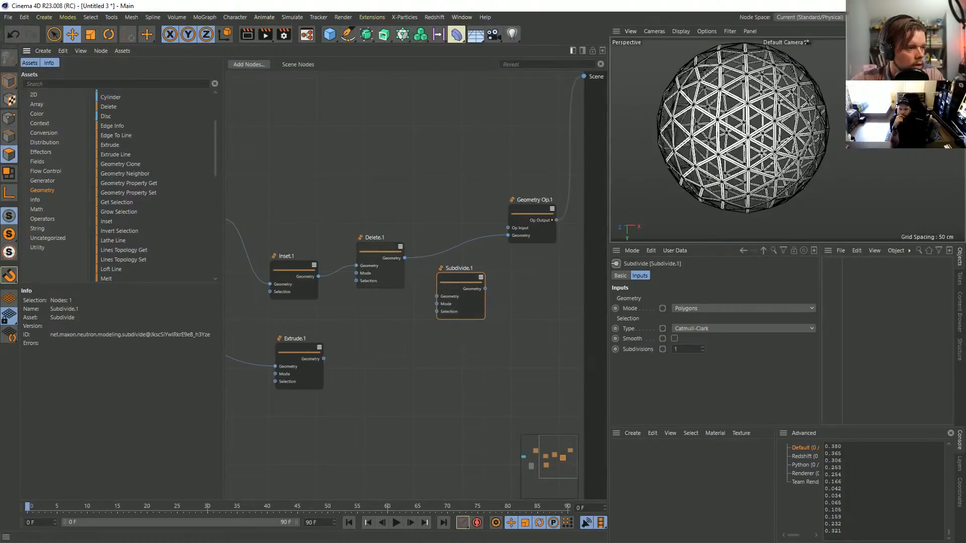
{"action": "left_click_drag", "start_coordinate": [404, 258], "coordinate": [507, 235]}
{"action": "key", "text": "ctrl+shift+a"}
{"action": "key", "text": "space"}
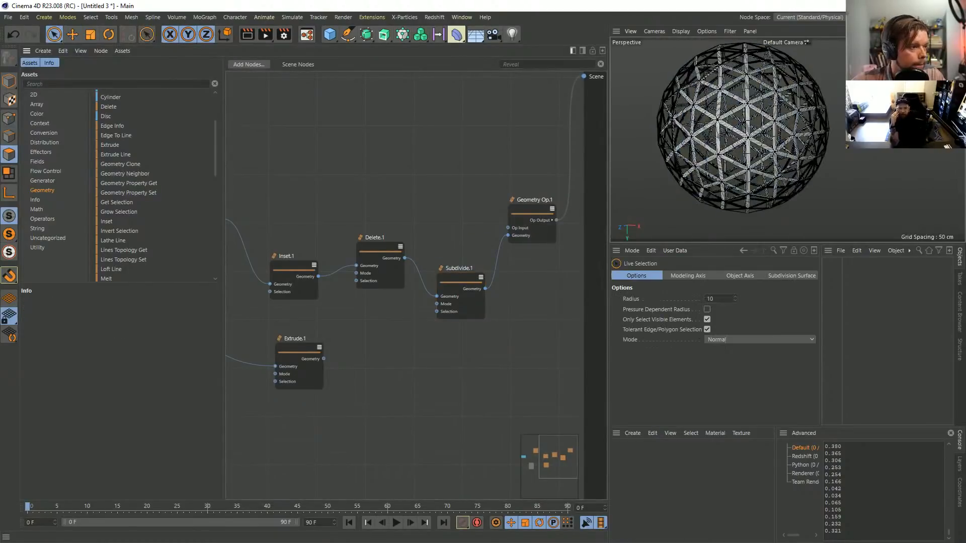
{"action": "key", "text": "c"}
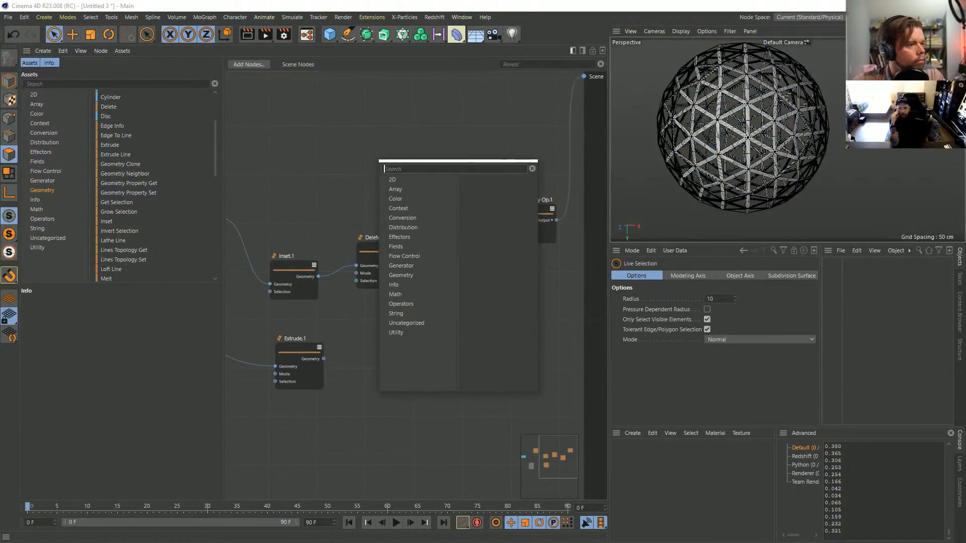
{"action": "key", "text": "Escape"}
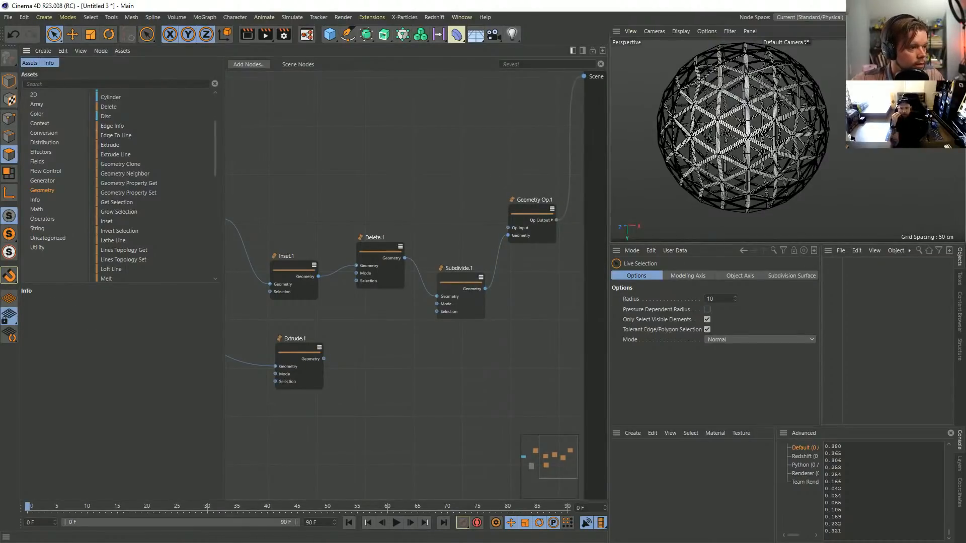
Step: Move the Subdivide node slightly up beside Delete and enable its Smooth option
{"action": "left_click_drag", "start_coordinate": [461, 276], "coordinate": [456, 260]}
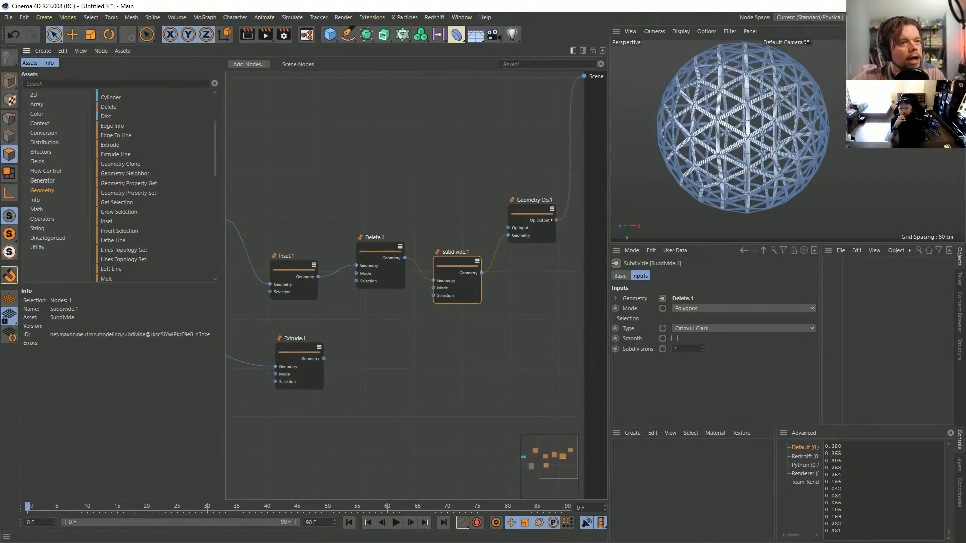
{"action": "scroll", "coordinate": [452, 218], "scroll_direction": "up", "scroll_amount": 2}
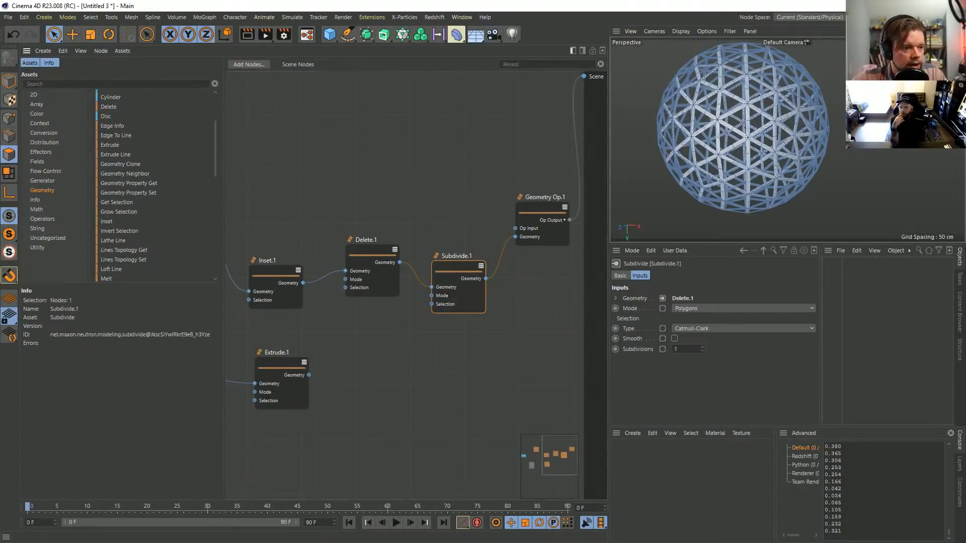
{"action": "left_click", "coordinate": [674, 339]}
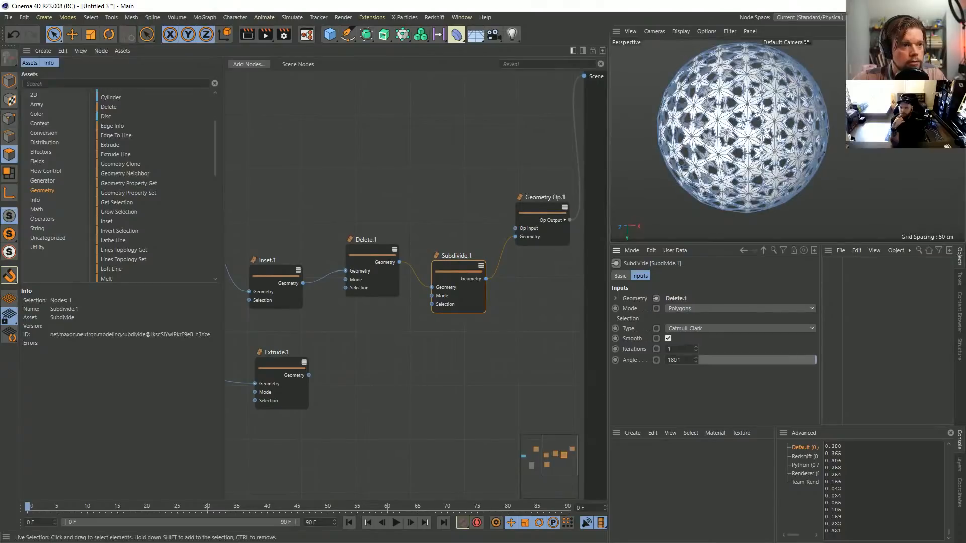
{"action": "mouse_move", "coordinate": [722, 131]}
{"action": "left_mouse_down", "text": "alt"}
{"action": "mouse_move", "coordinate": [775, 132]}
{"action": "mouse_move", "coordinate": [756, 107]}
{"action": "mouse_move", "coordinate": [723, 116]}
{"action": "left_mouse_up", "text": "alt"}
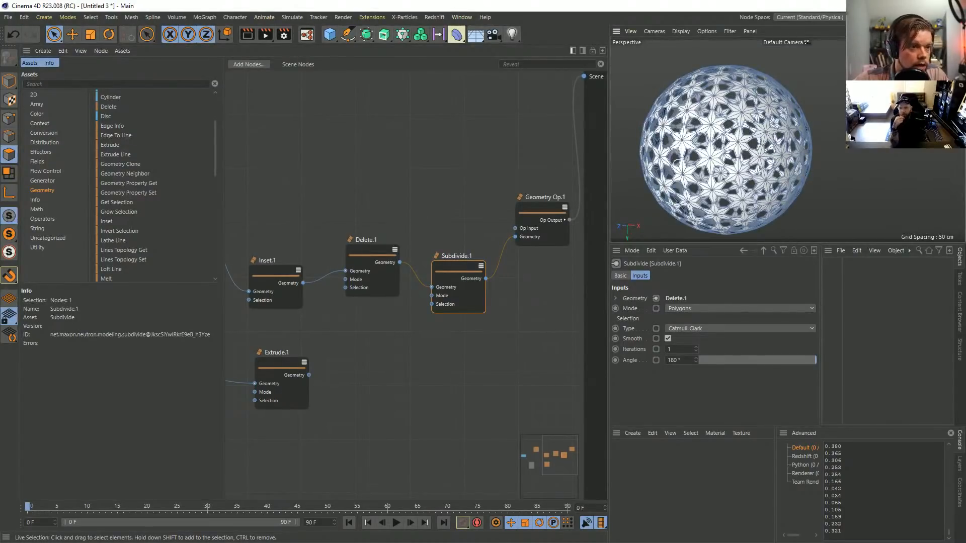
Step: Preview the smoothed lattice in Model mode with 2 subdivision iterations, and restore 1 iteration and Polygons mode
{"action": "left_click", "coordinate": [9, 81]}
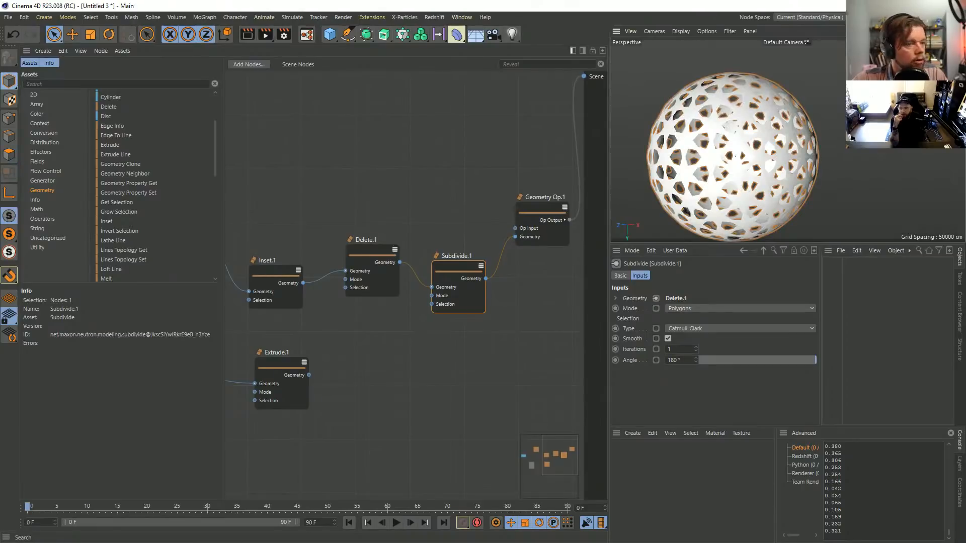
{"action": "left_click_drag", "start_coordinate": [729, 156], "coordinate": [762, 145], "text": "alt"}
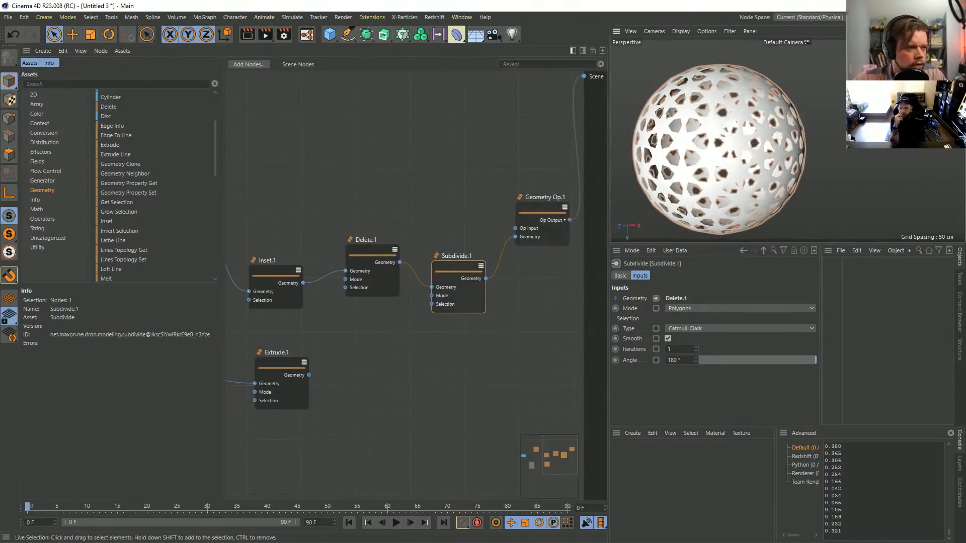
{"action": "left_click", "coordinate": [696, 346]}
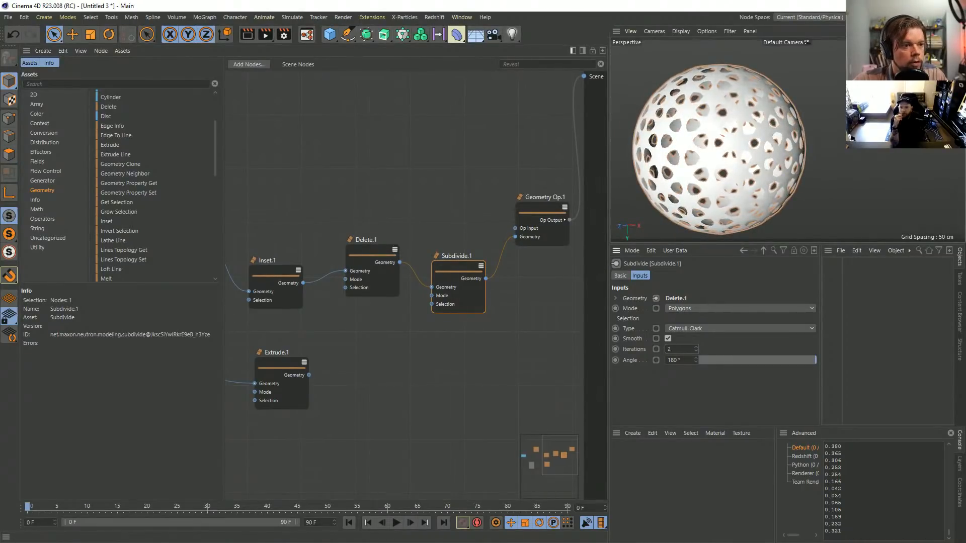
{"action": "left_click_drag", "start_coordinate": [702, 143], "coordinate": [716, 132], "text": "alt"}
{"action": "key", "text": "h"}
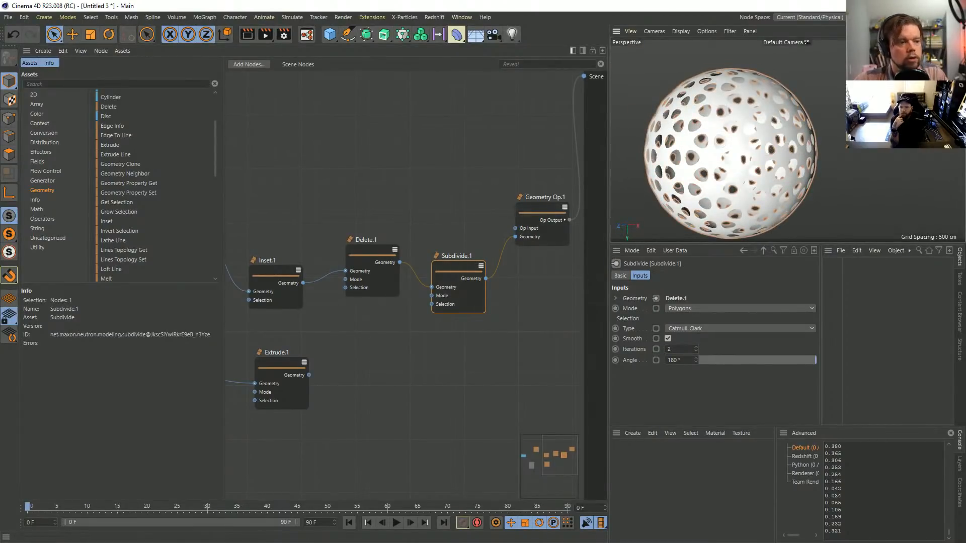
{"action": "double_click", "coordinate": [674, 349]}
{"action": "type", "text": "1"}
{"action": "key", "text": "Return"}
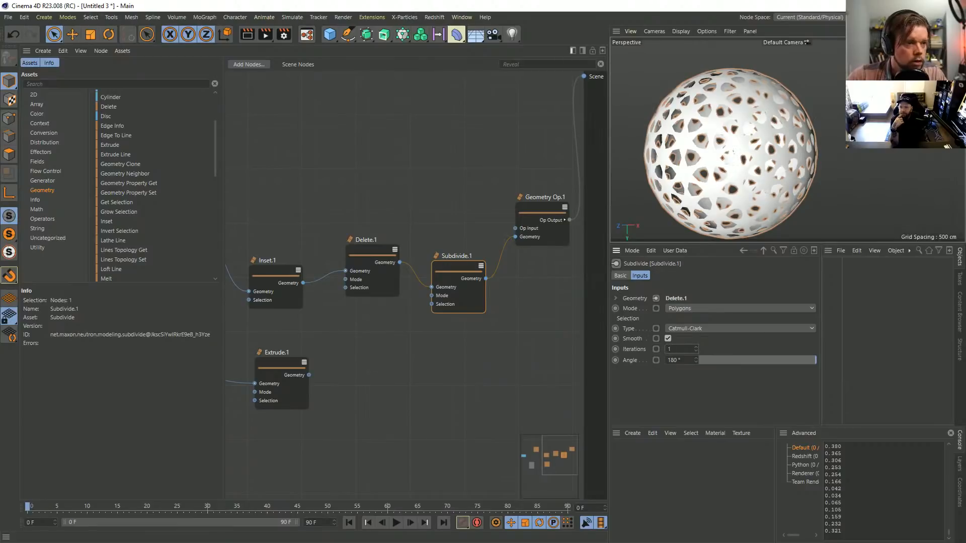
{"action": "left_click", "coordinate": [9, 154]}
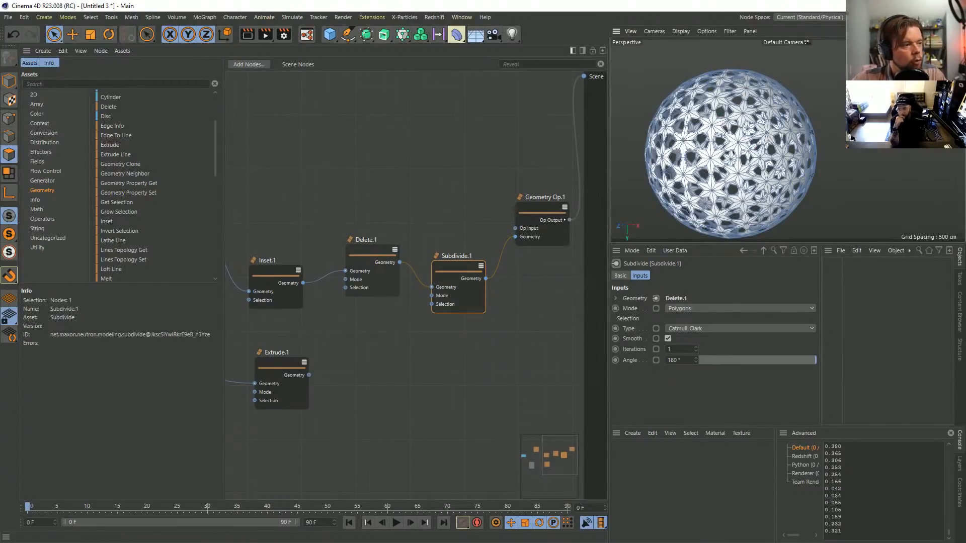
Step: Spread the Delete node away from the Subdivide and Geometry Op nodes to make room between them
{"action": "left_click_drag", "start_coordinate": [373, 254], "coordinate": [355, 255]}
{"action": "left_click_drag", "start_coordinate": [558, 179], "coordinate": [470, 310]}
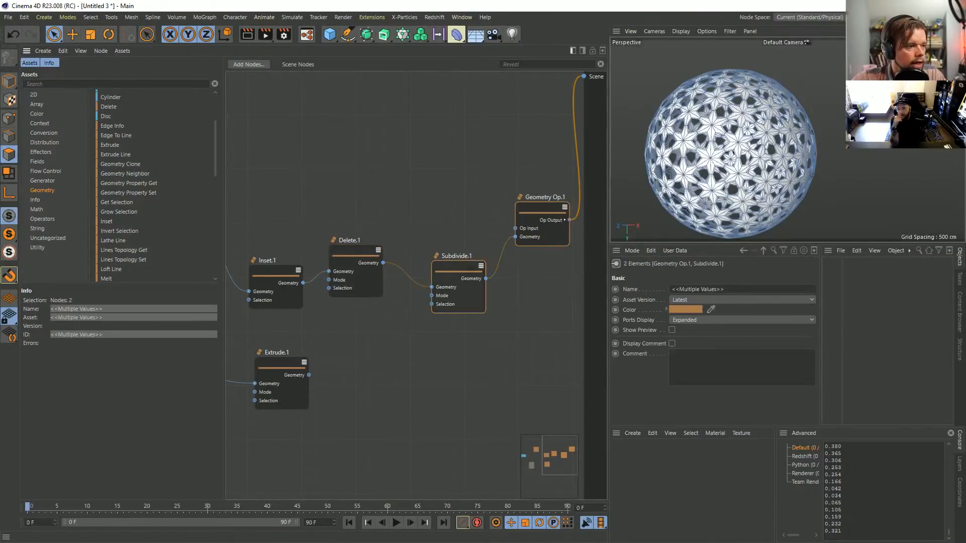
{"action": "left_click_drag", "start_coordinate": [458, 267], "coordinate": [511, 252]}
{"action": "left_click", "coordinate": [116, 84]}
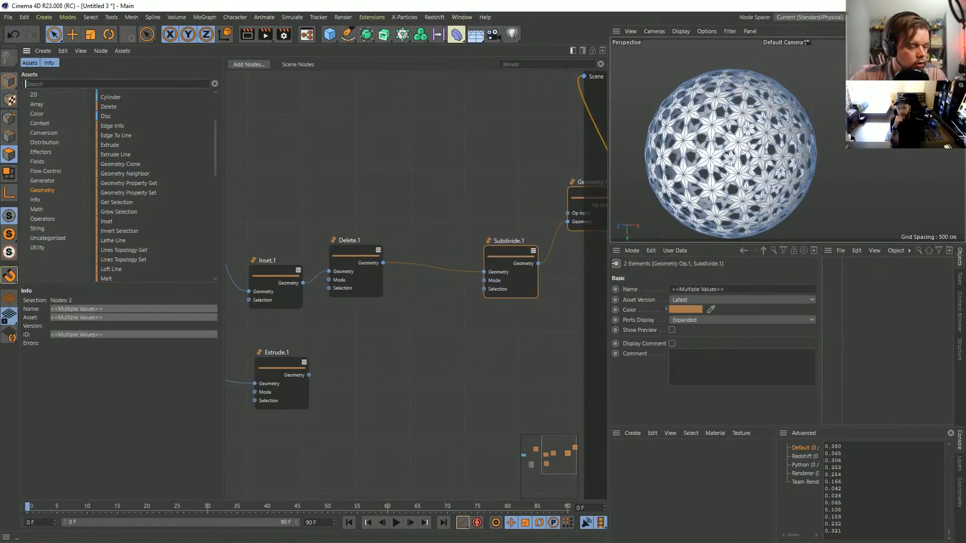
{"action": "type", "text": "ex"}
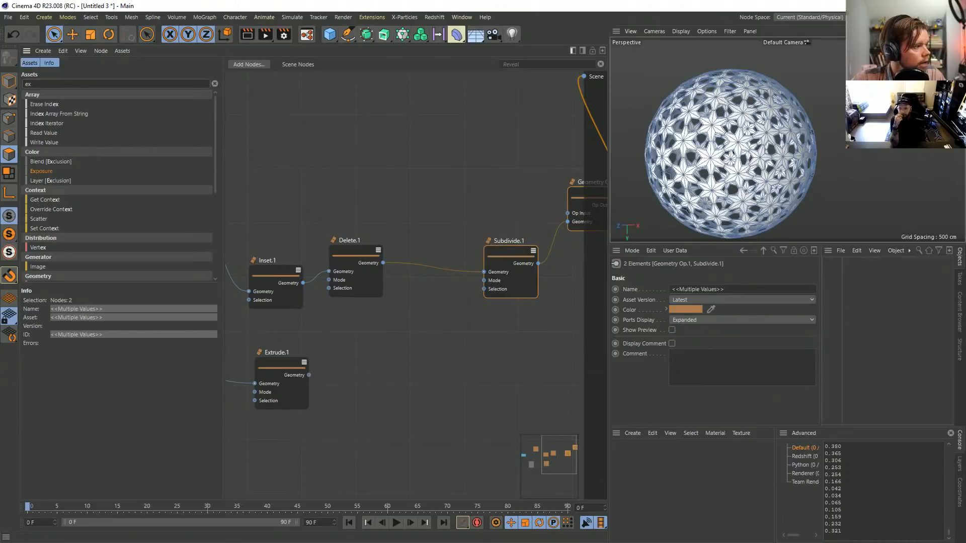
{"action": "key", "text": "Escape"}
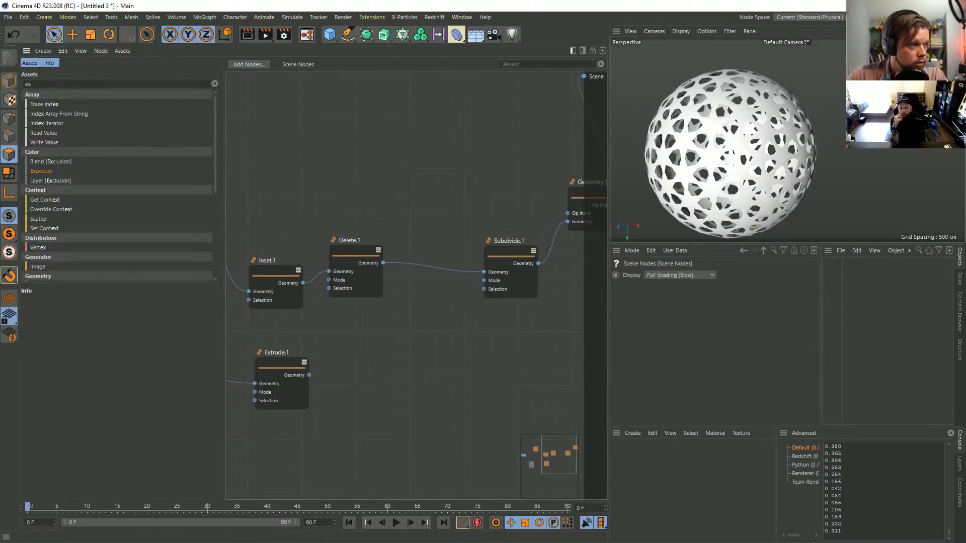
Step: Add an Extrude node above the gap between Delete and Subdivide, and wire it from Delete into Geometry Op
{"action": "key", "text": "Tab"}
{"action": "type", "text": "extr"}
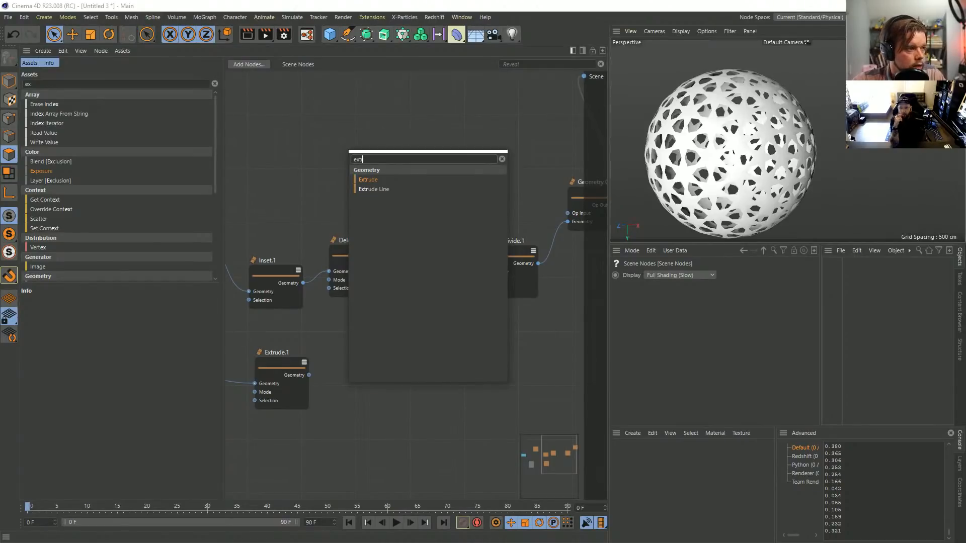
{"action": "key", "text": "Return"}
{"action": "left_click_drag", "start_coordinate": [404, 267], "coordinate": [418, 182]}
{"action": "left_click_drag", "start_coordinate": [383, 262], "coordinate": [391, 201]}
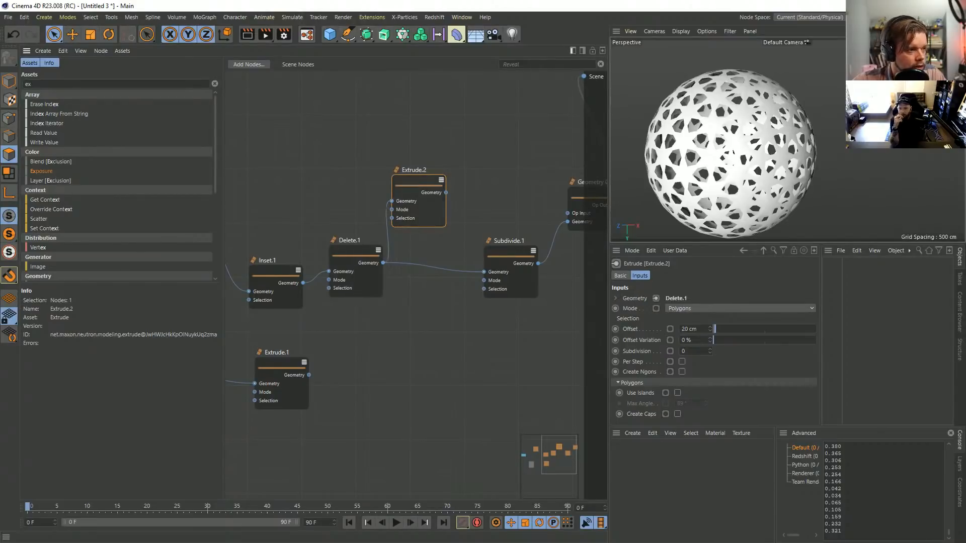
{"action": "left_click_drag", "start_coordinate": [446, 192], "coordinate": [568, 221]}
{"action": "middle_click_drag", "start_coordinate": [567, 222], "coordinate": [533, 228]}
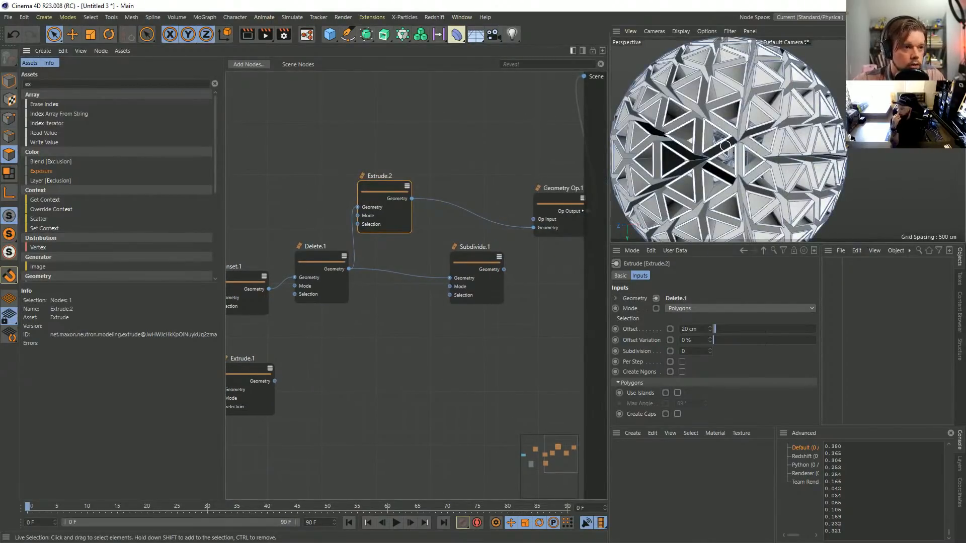
Step: Enable Use Islands on the new Extrude node and set its offset to 5 cm
{"action": "scroll", "coordinate": [700, 147], "scroll_direction": "up", "scroll_amount": 3}
{"action": "left_click", "coordinate": [677, 393]}
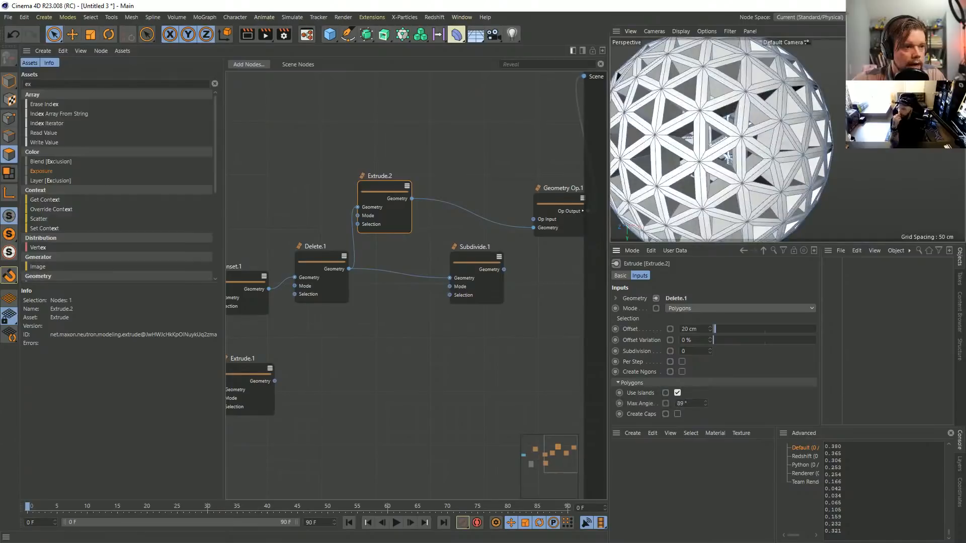
{"action": "double_click", "coordinate": [689, 329]}
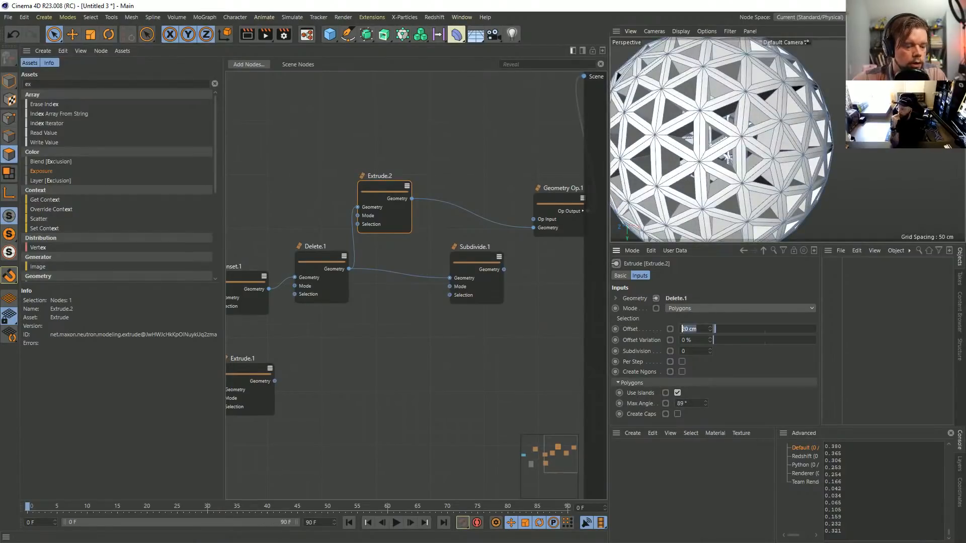
{"action": "type", "text": "5"}
{"action": "key", "text": "Return"}
{"action": "left_click_drag", "start_coordinate": [715, 129], "coordinate": [779, 139], "text": "alt"}
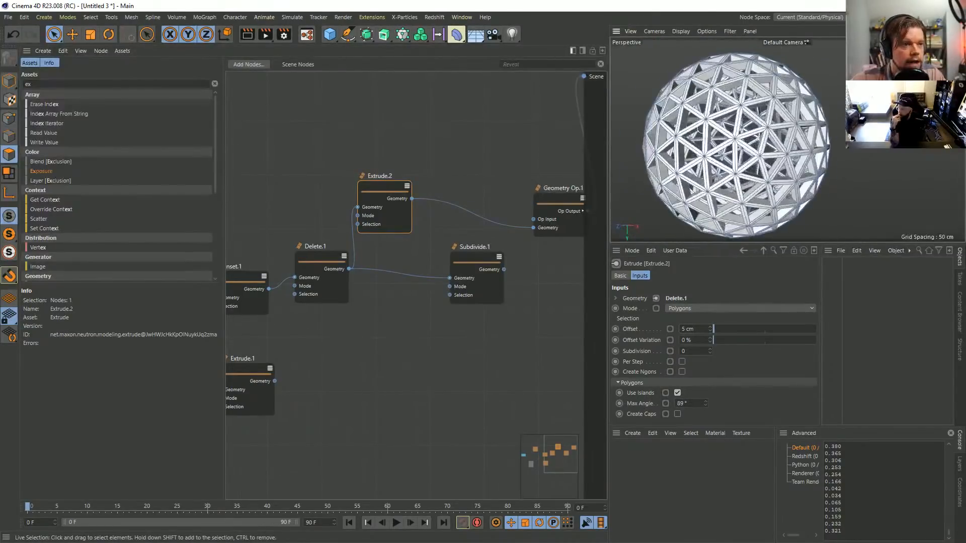
Step: Enable Create Caps on the Extrude node that follows Delete
{"action": "scroll", "coordinate": [686, 159], "scroll_direction": "up", "scroll_amount": 5}
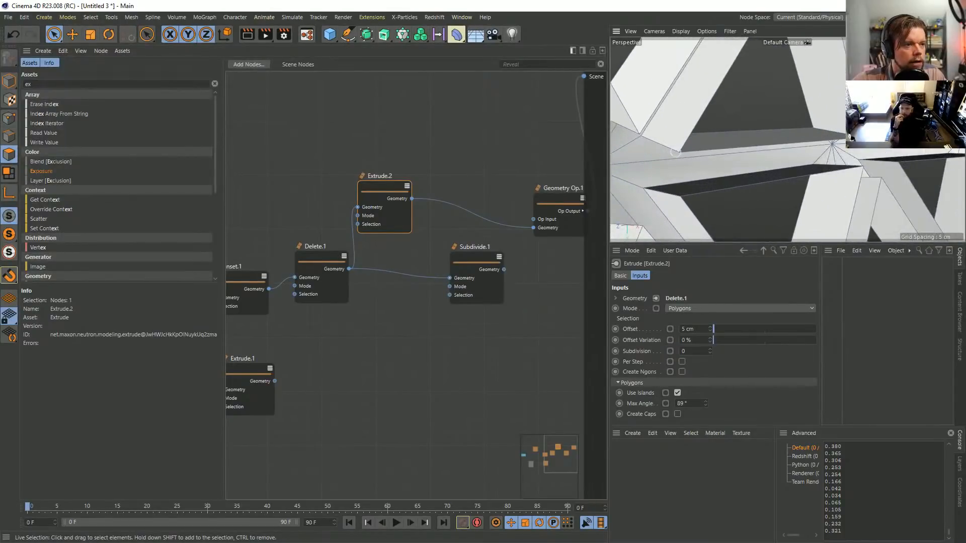
{"action": "left_click_drag", "start_coordinate": [672, 156], "coordinate": [699, 153], "text": "alt"}
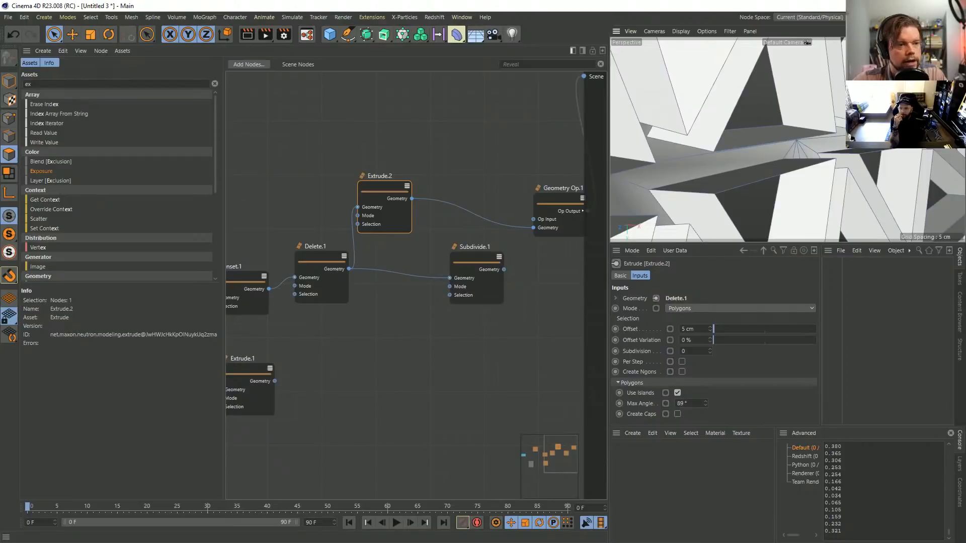
{"action": "left_click", "coordinate": [677, 414]}
{"action": "scroll", "coordinate": [753, 88], "scroll_direction": "down", "scroll_amount": 5}
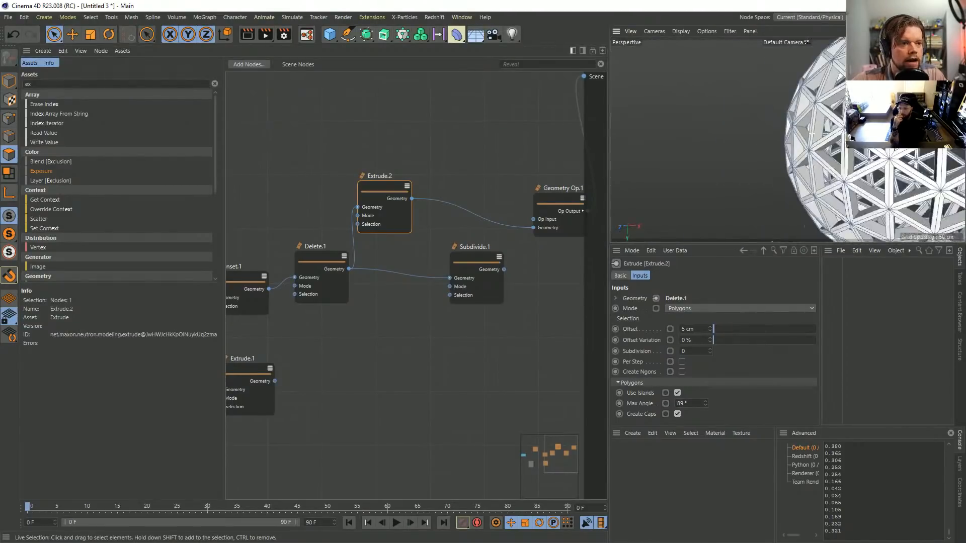
{"action": "left_click_drag", "start_coordinate": [784, 143], "coordinate": [734, 141], "text": "alt"}
Step: Wire the new Extrude node's geometry into Subdivide and the Subdivide output into Geometry Op
{"action": "left_click_drag", "start_coordinate": [411, 199], "coordinate": [449, 277]}
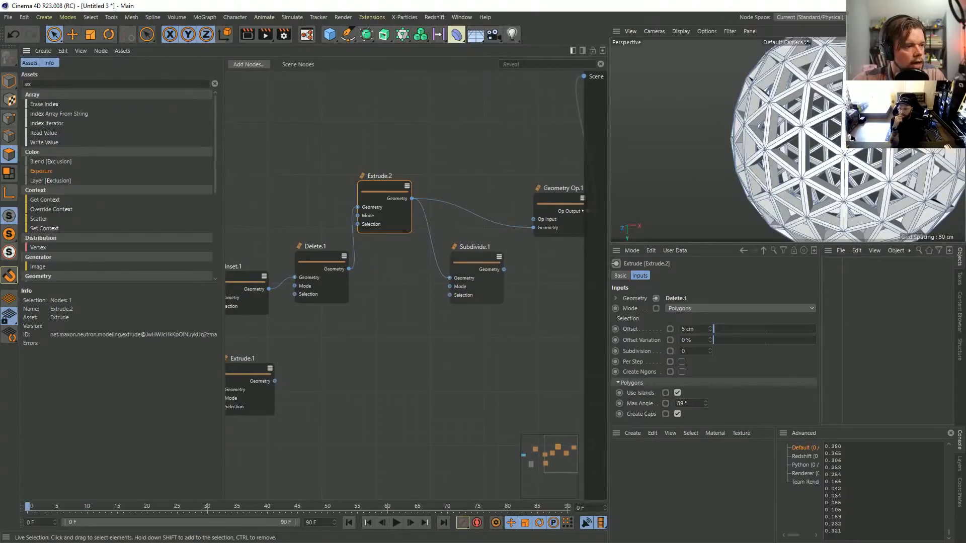
{"action": "left_click_drag", "start_coordinate": [511, 266], "coordinate": [534, 227]}
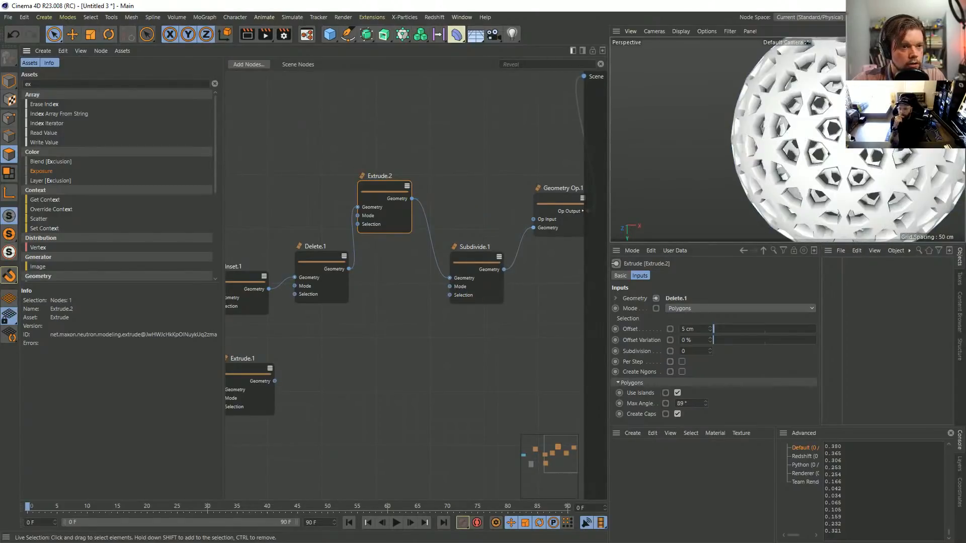
{"action": "left_click_drag", "start_coordinate": [804, 131], "coordinate": [771, 131], "text": "alt"}
Step: Set the Subdivide node's iterations to 2
{"action": "left_click", "coordinate": [475, 261]}
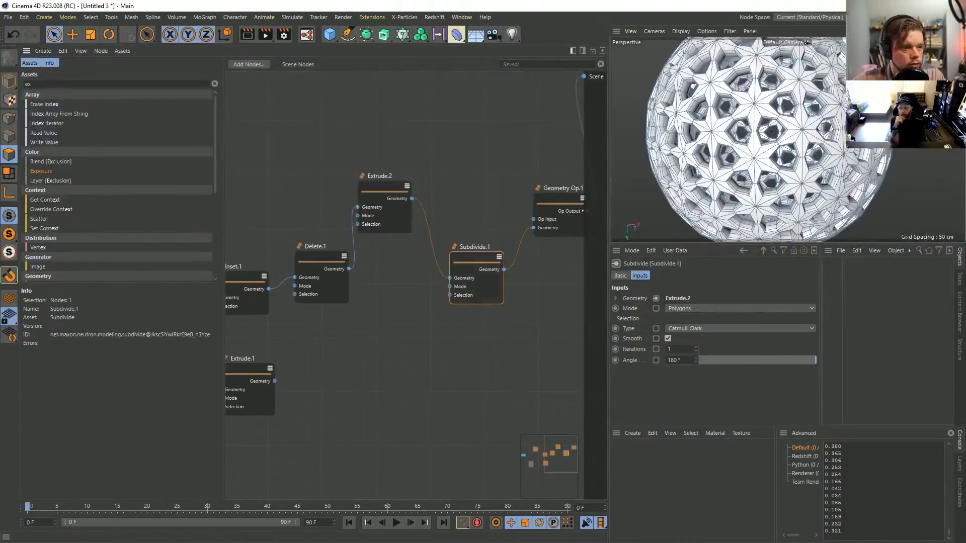
{"action": "type", "text": "2"}
{"action": "key", "text": "Return"}
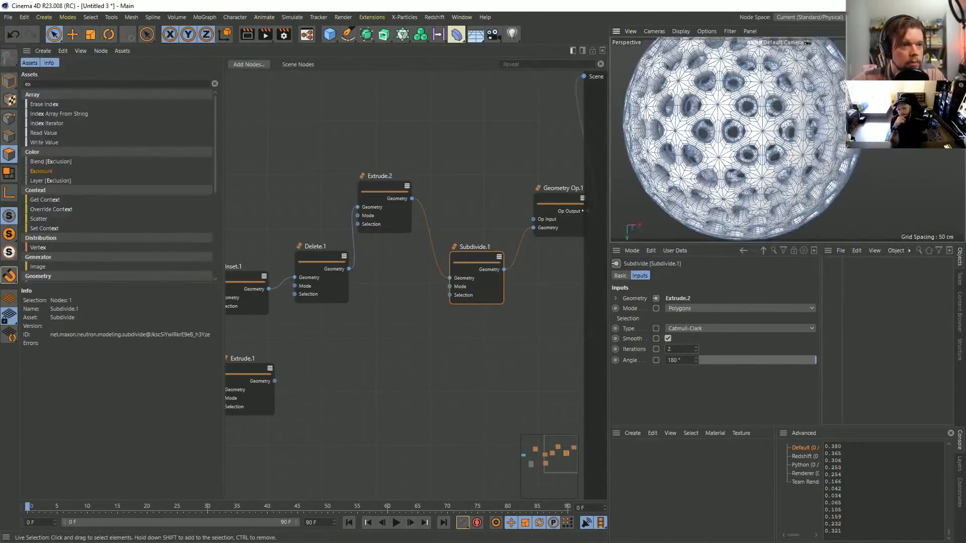
{"action": "scroll", "coordinate": [756, 156], "scroll_direction": "down", "scroll_amount": 5}
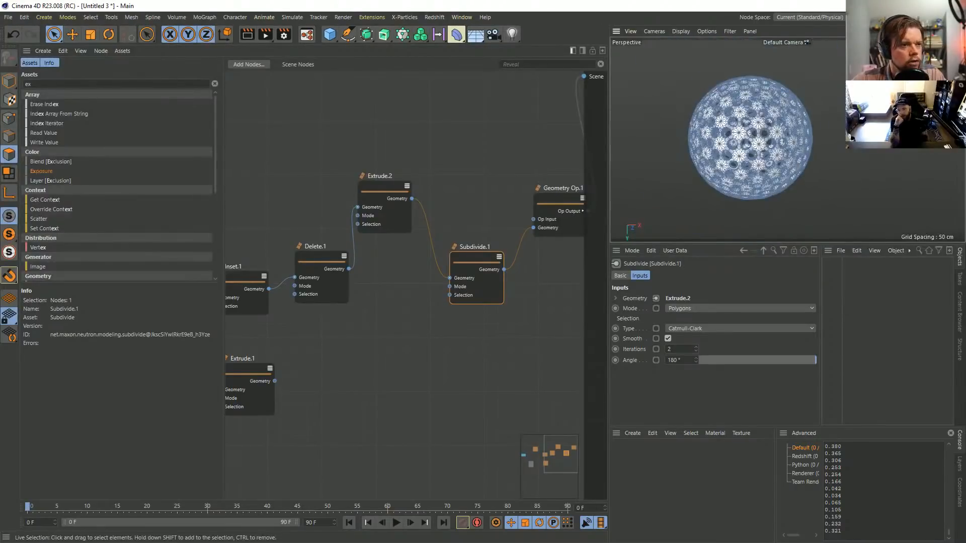
Step: Switch to Model mode with the Move tool, and examine the lattice's thickness and holes and the finished node chain
{"action": "key", "text": "e"}
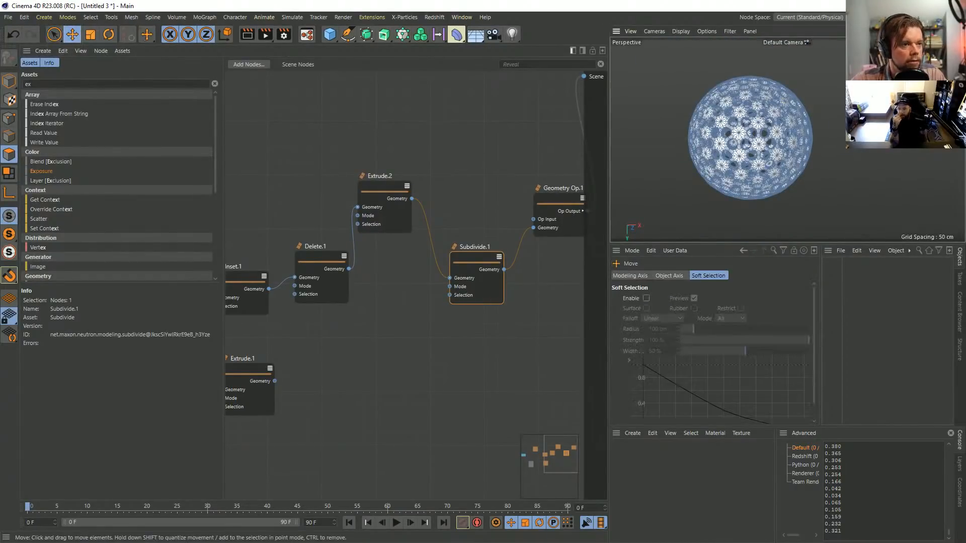
{"action": "left_click", "coordinate": [9, 81]}
{"action": "scroll", "coordinate": [738, 137], "scroll_direction": "up", "scroll_amount": 8}
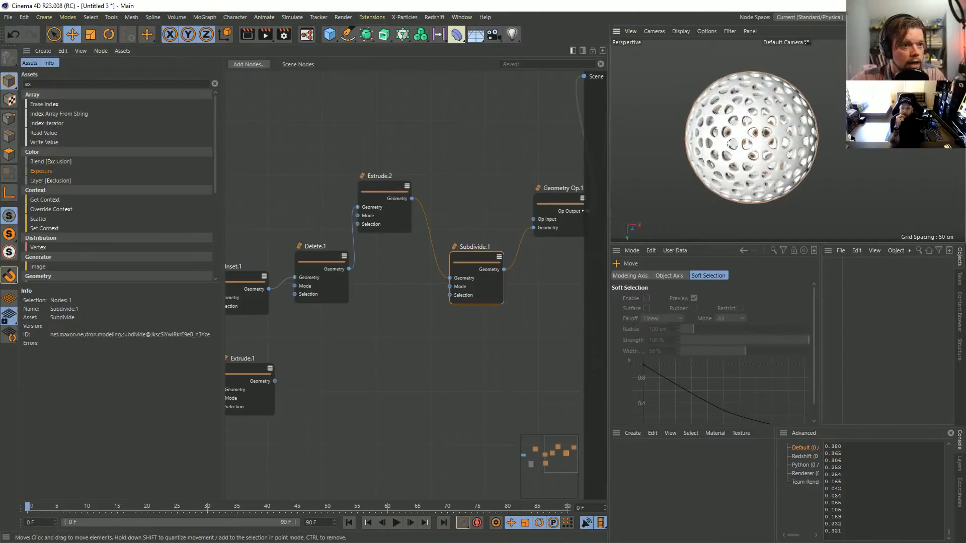
{"action": "left_click_drag", "start_coordinate": [758, 126], "coordinate": [658, 136], "text": "alt"}
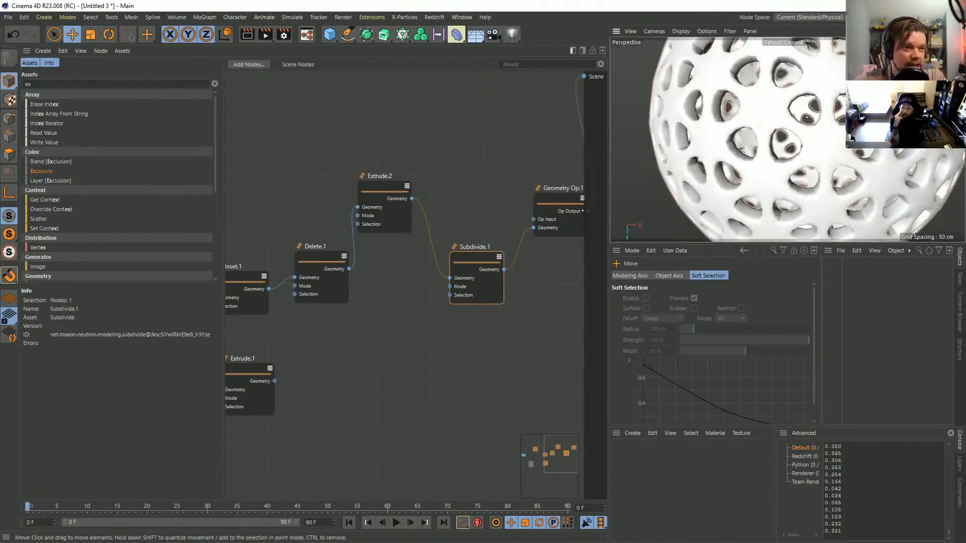
{"action": "scroll", "coordinate": [758, 127], "scroll_direction": "down", "scroll_amount": 7}
{"action": "middle_click_drag", "start_coordinate": [758, 128], "coordinate": [703, 148], "text": "alt"}
{"action": "left_click_drag", "start_coordinate": [729, 145], "coordinate": [702, 146], "text": "alt"}
{"action": "scroll", "coordinate": [725, 143], "scroll_direction": "up", "scroll_amount": 5}
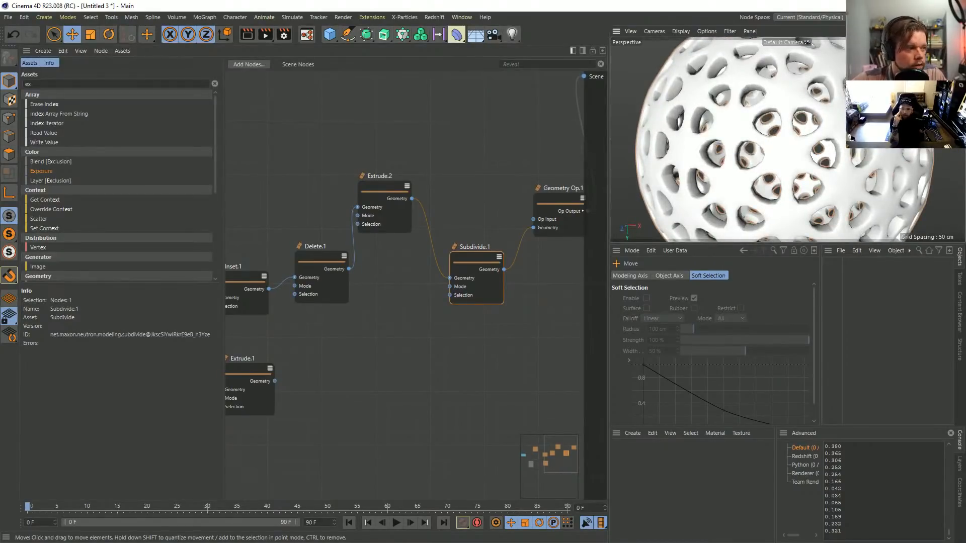
{"action": "scroll", "coordinate": [387, 222], "scroll_direction": "down", "scroll_amount": 2}
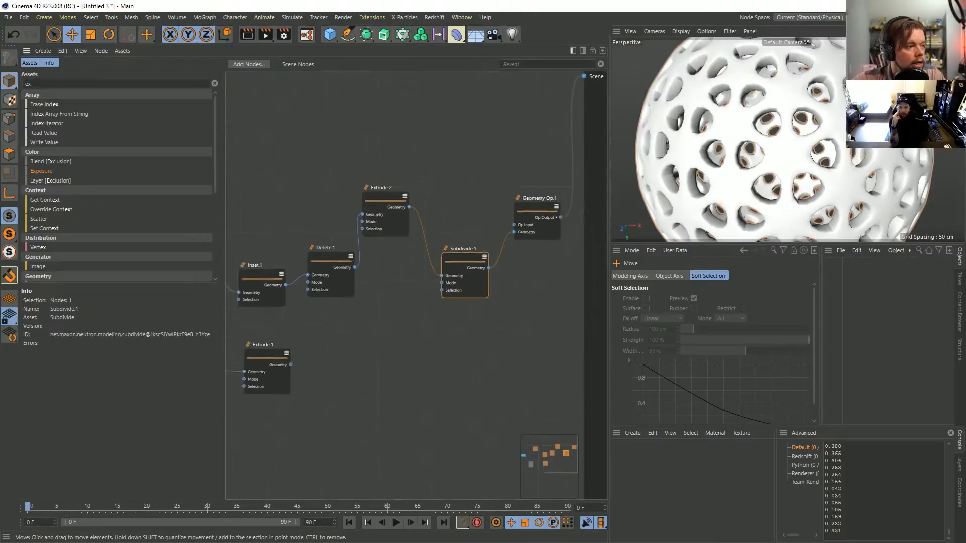
{"action": "middle_click_drag", "start_coordinate": [388, 221], "coordinate": [492, 210], "text": "alt"}
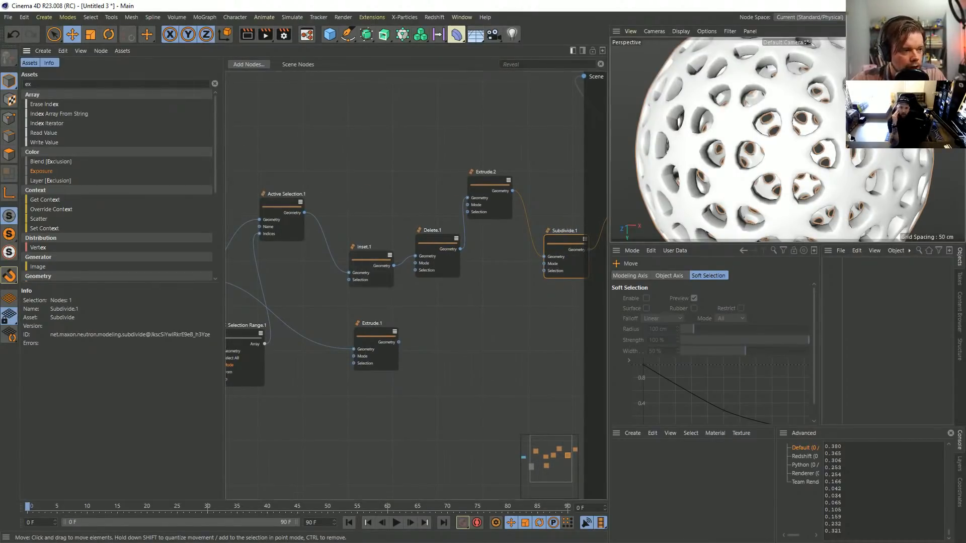
{"action": "middle_click_drag", "start_coordinate": [492, 209], "coordinate": [308, 211], "text": "alt"}
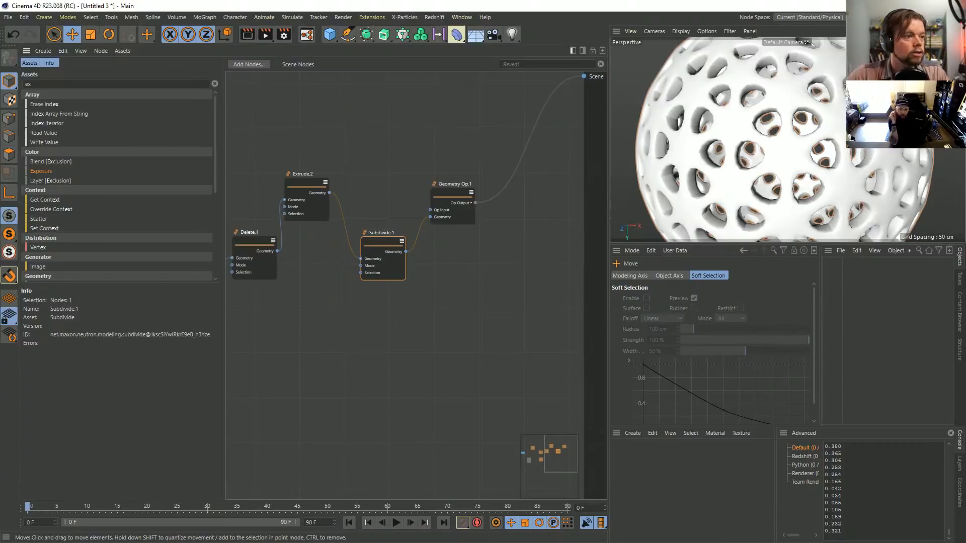
Step: Search the node assets for "conn", try a Connect node beside Geometry Op, and delete it from the graph
{"action": "key", "text": "BackSpace"}
{"action": "key", "text": "BackSpace"}
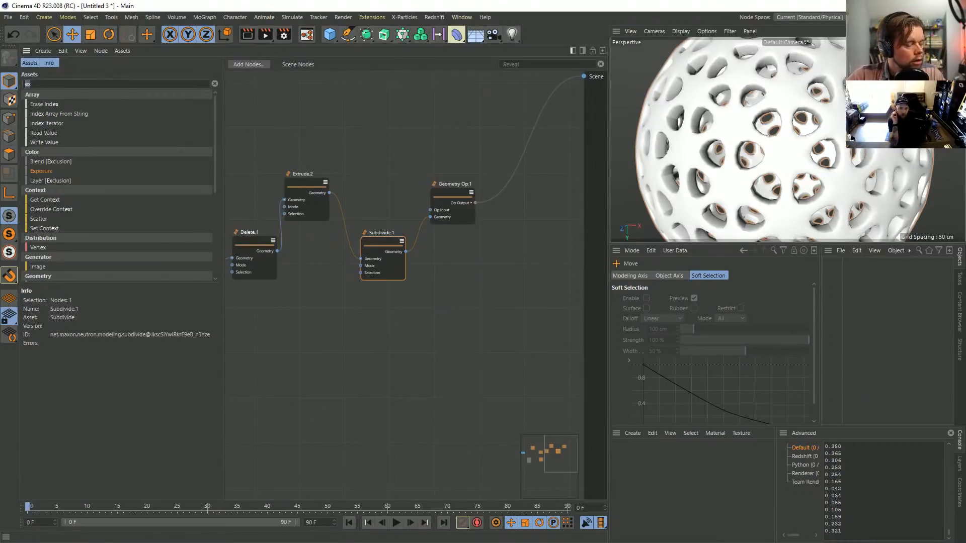
{"action": "type", "text": "cone="}
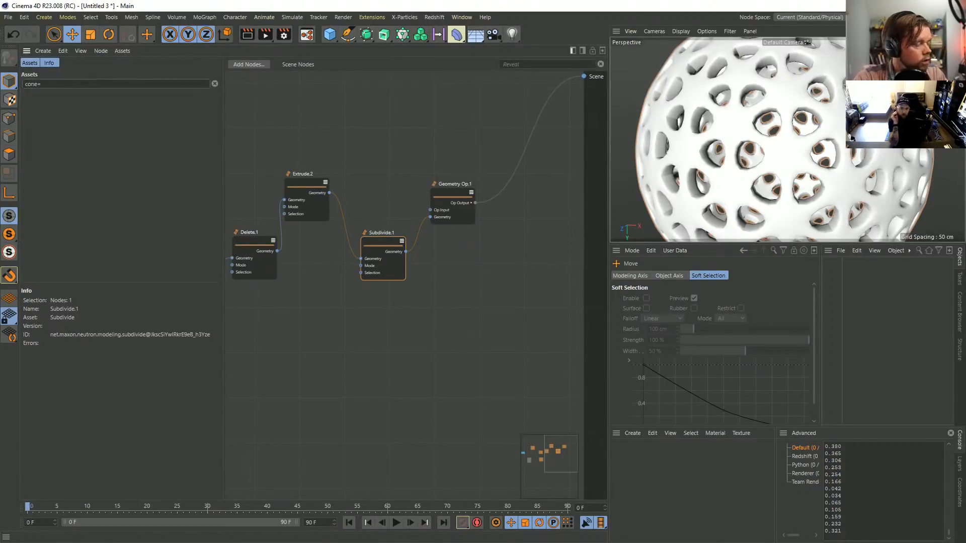
{"action": "key", "text": "BackSpace"}
{"action": "key", "text": "BackSpace"}
{"action": "type", "text": "nb"}
{"action": "key", "text": "BackSpace"}
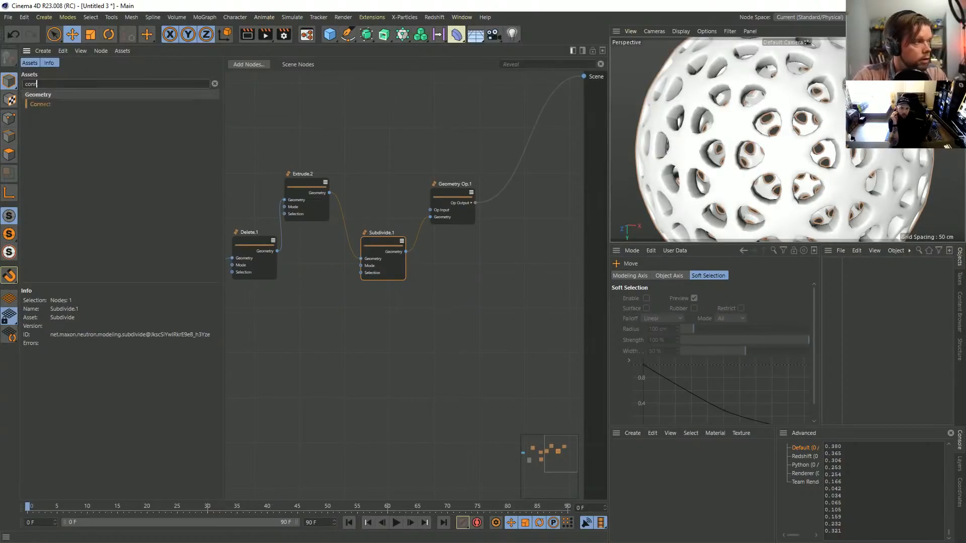
{"action": "left_click_drag", "start_coordinate": [40, 104], "coordinate": [518, 252]}
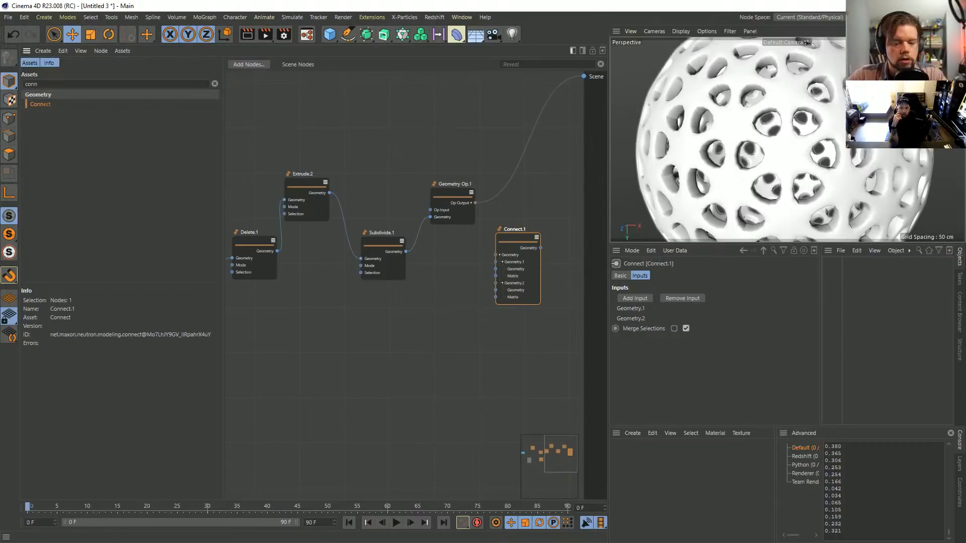
{"action": "key", "text": "Delete"}
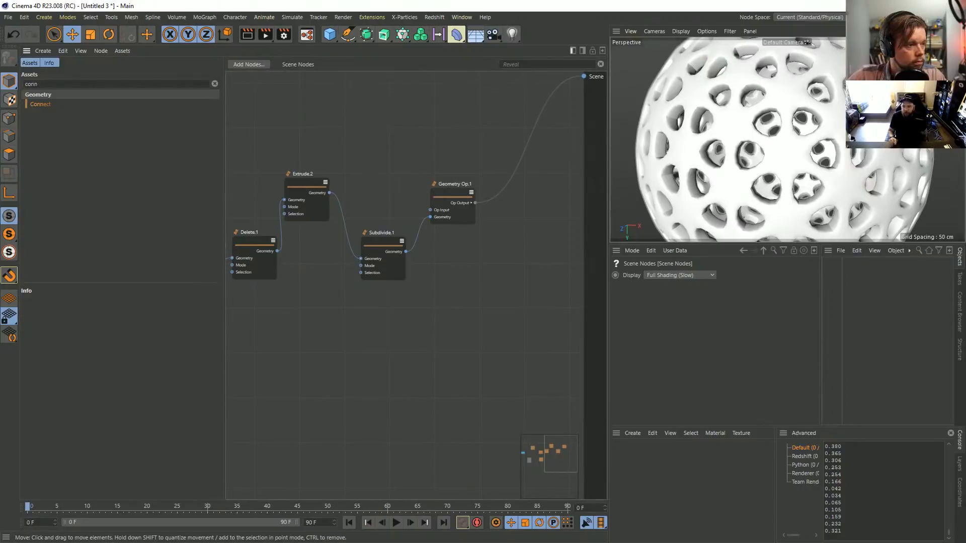
Step: Examine the lattice sphere's holes and inner surface along with the node chain that produces it
{"action": "scroll", "coordinate": [759, 150], "scroll_direction": "down", "scroll_amount": 5}
{"action": "mouse_move", "coordinate": [739, 151]}
{"action": "left_mouse_down", "text": "alt"}
{"action": "mouse_move", "coordinate": [748, 151]}
{"action": "mouse_move", "coordinate": [737, 169]}
{"action": "mouse_move", "coordinate": [735, 136]}
{"action": "left_mouse_up", "text": "alt"}
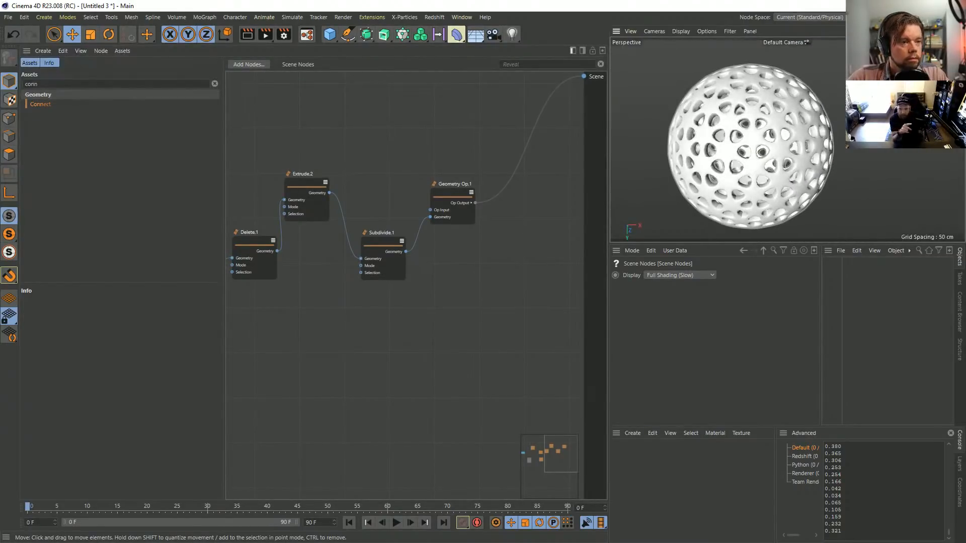
{"action": "middle_click_drag", "start_coordinate": [281, 297], "coordinate": [397, 251], "text": "alt"}
{"action": "scroll", "coordinate": [413, 275], "scroll_direction": "down", "scroll_amount": 1}
{"action": "scroll", "coordinate": [397, 252], "scroll_direction": "down", "scroll_amount": 1}
{"action": "scroll", "coordinate": [378, 245], "scroll_direction": "up", "scroll_amount": 1}
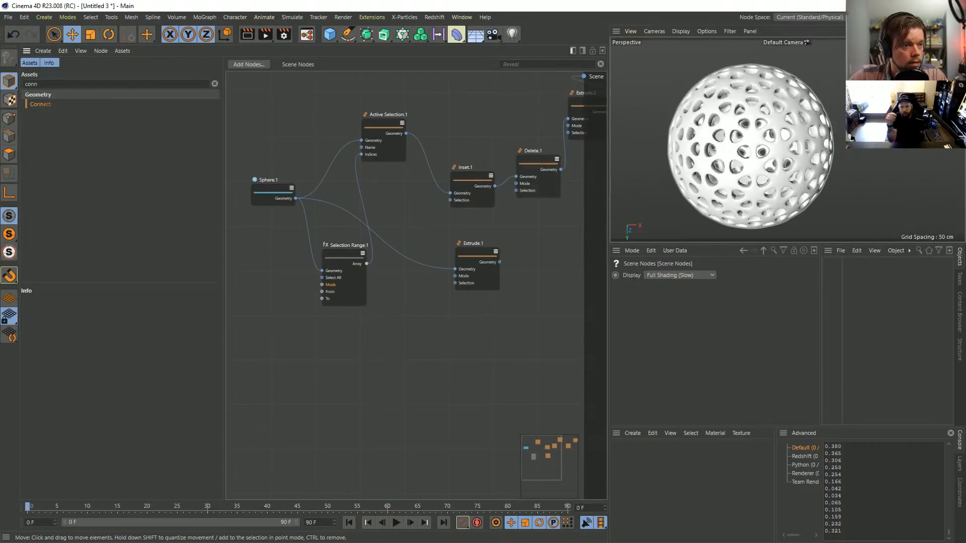
{"action": "middle_click_drag", "start_coordinate": [416, 221], "coordinate": [327, 243], "text": "alt"}
{"action": "scroll", "coordinate": [536, 207], "scroll_direction": "down", "scroll_amount": 1}
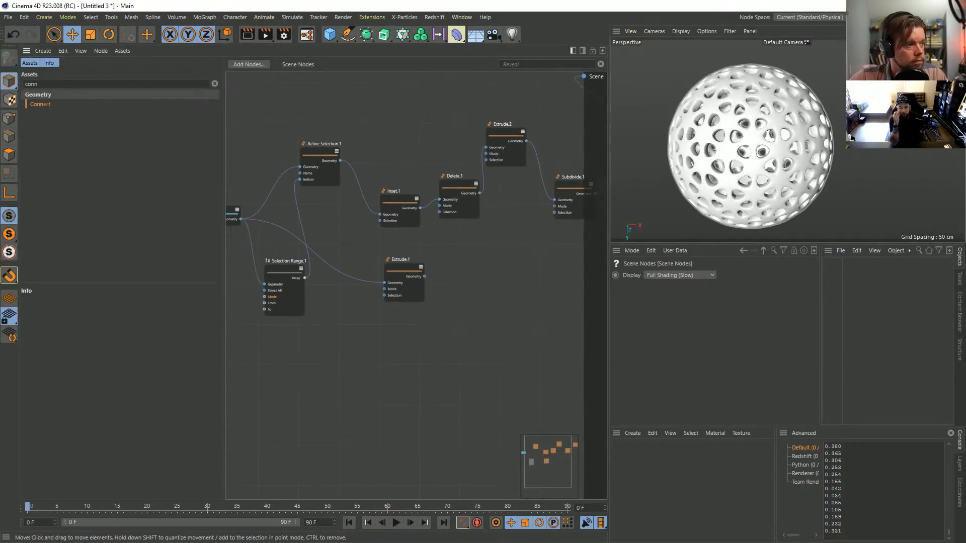
{"action": "scroll", "coordinate": [734, 151], "scroll_direction": "up", "scroll_amount": 6}
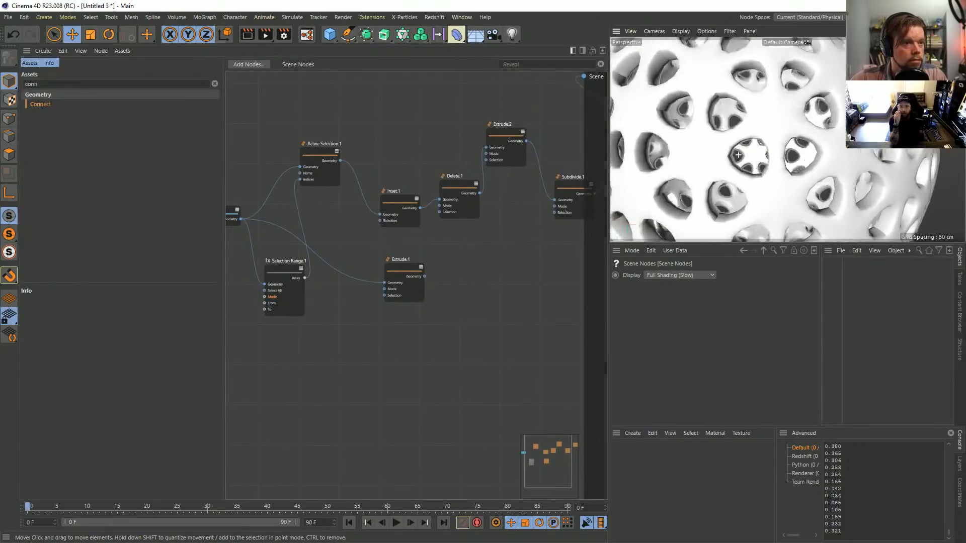
{"action": "scroll", "coordinate": [753, 153], "scroll_direction": "up", "scroll_amount": 7}
{"action": "scroll", "coordinate": [753, 154], "scroll_direction": "down", "scroll_amount": 12}
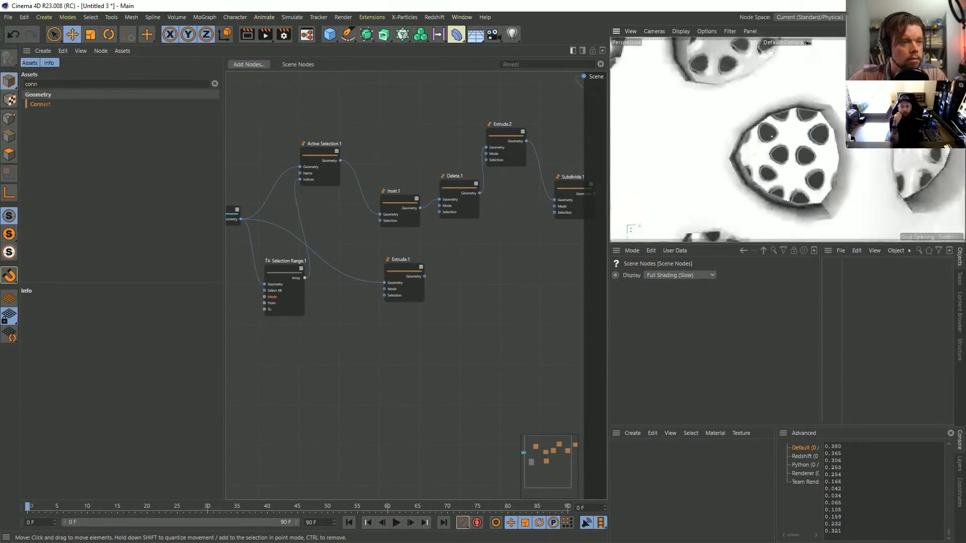
{"action": "left_click_drag", "start_coordinate": [729, 139], "coordinate": [775, 143], "text": "alt"}
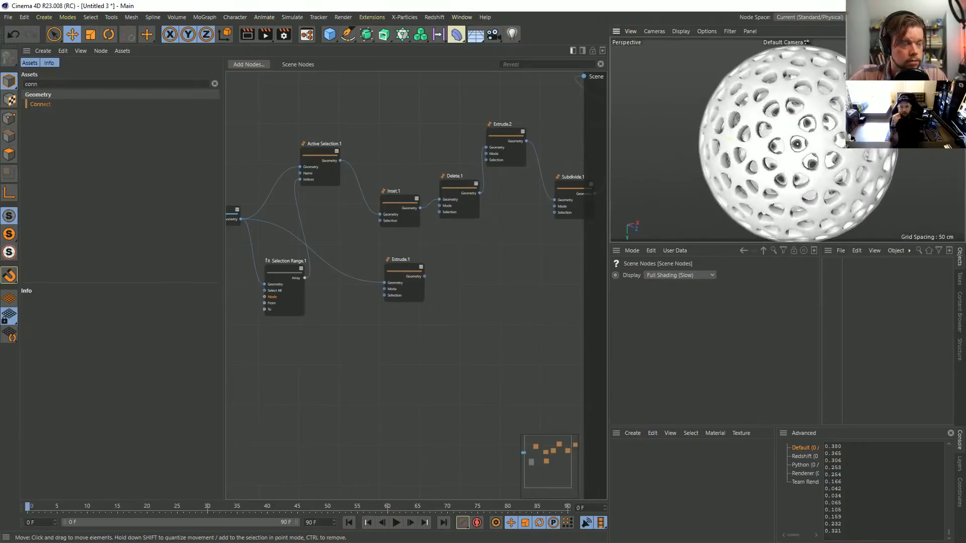
Step: Move the Sphere node farther away from the Active Selection and Selection Range nodes
{"action": "middle_click_drag", "start_coordinate": [352, 332], "coordinate": [434, 333]}
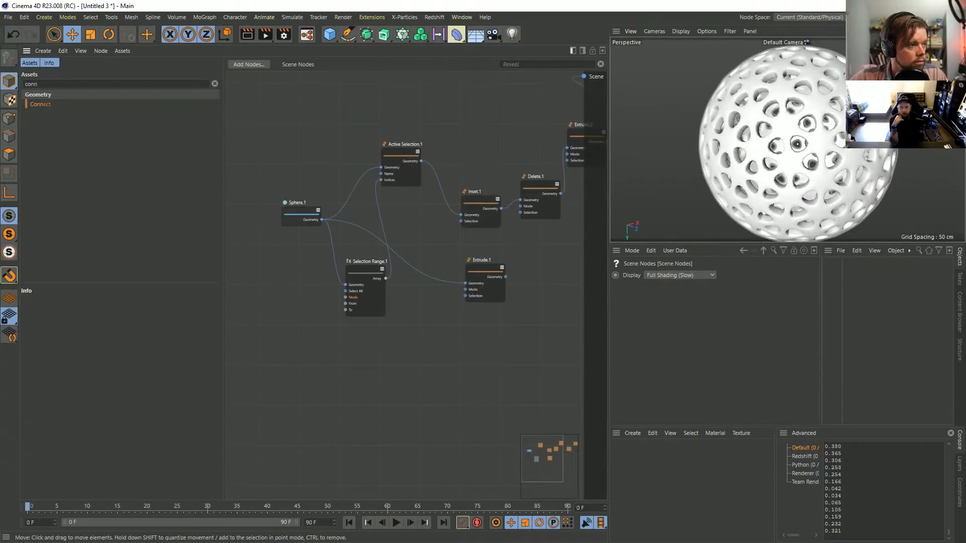
{"action": "left_click", "coordinate": [296, 216]}
{"action": "left_click_drag", "start_coordinate": [296, 217], "coordinate": [284, 203]}
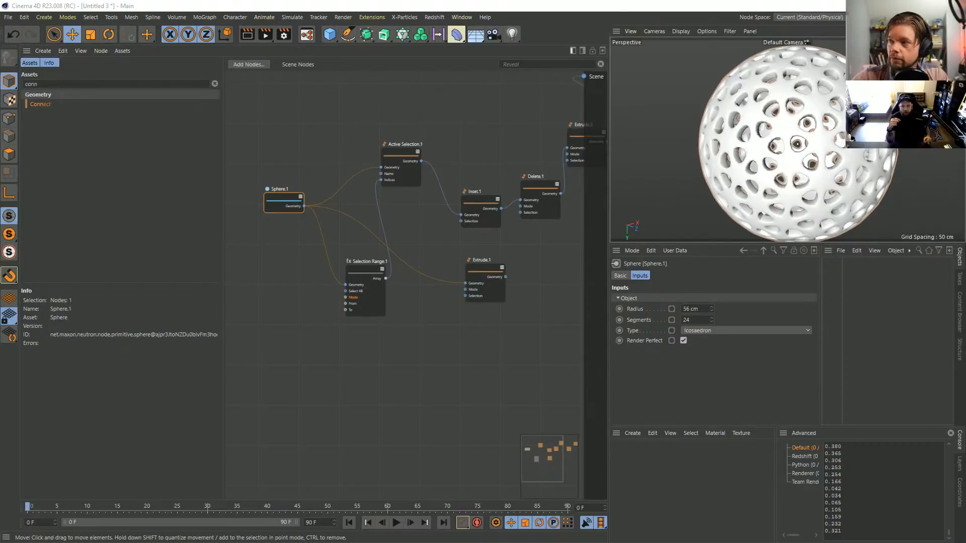
{"action": "left_click", "coordinate": [510, 204]}
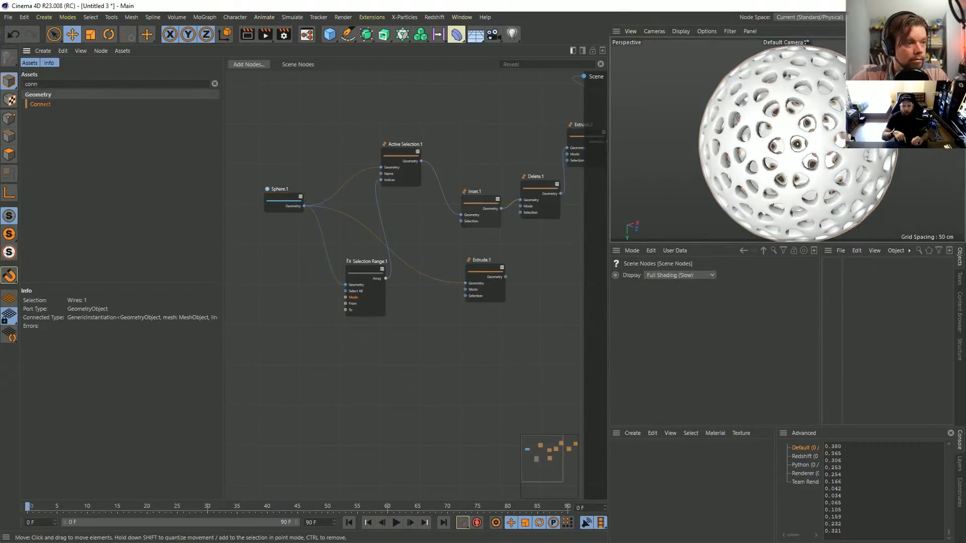
Step: Review the node chain from Sphere through Active Selection, Inset, Delete, Extrude, and Subdivide to Geometry Op
{"action": "scroll", "coordinate": [538, 139], "scroll_direction": "down", "scroll_amount": 2}
{"action": "middle_click_drag", "start_coordinate": [537, 138], "coordinate": [434, 216], "text": "alt"}
{"action": "scroll", "coordinate": [433, 216], "scroll_direction": "up", "scroll_amount": 1}
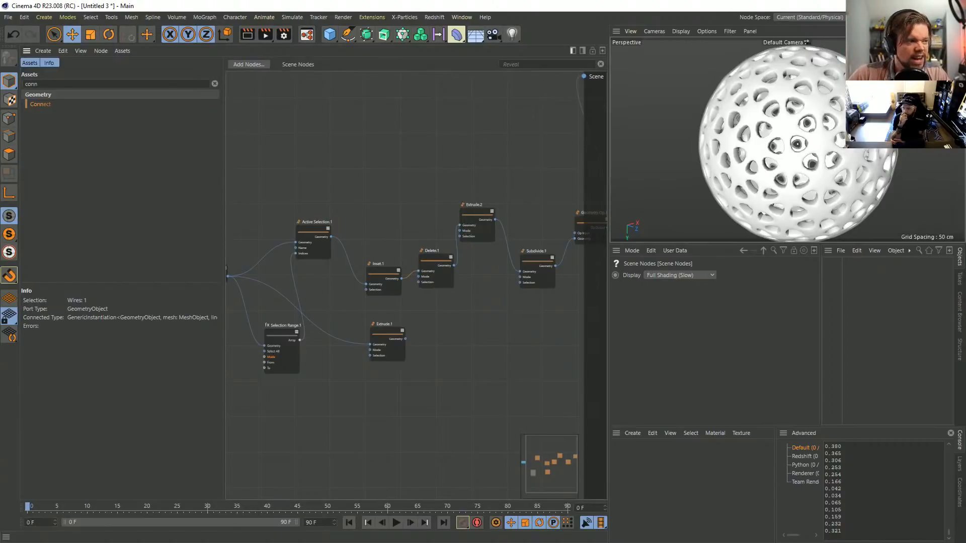
{"action": "middle_click_drag", "start_coordinate": [313, 320], "coordinate": [496, 249]}
{"action": "scroll", "coordinate": [451, 194], "scroll_direction": "up", "scroll_amount": 2}
{"action": "middle_click_drag", "start_coordinate": [452, 195], "coordinate": [379, 223]}
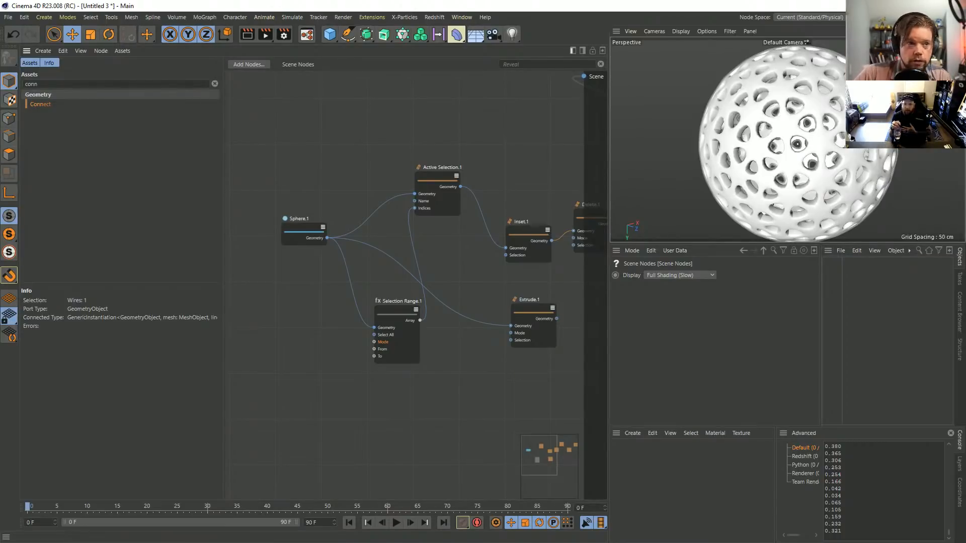
{"action": "middle_click_drag", "start_coordinate": [415, 285], "coordinate": [377, 259]}
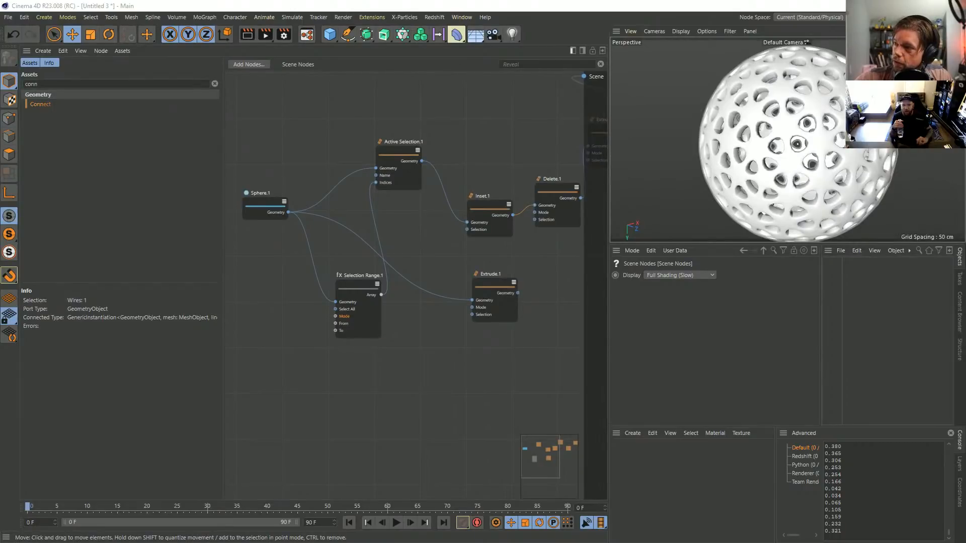
{"action": "mouse_move", "coordinate": [405, 242]}
{"action": "middle_mouse_down", "text": "alt"}
{"action": "mouse_move", "coordinate": [331, 295]}
{"action": "mouse_move", "coordinate": [382, 263]}
{"action": "mouse_move", "coordinate": [414, 227]}
{"action": "middle_mouse_up", "text": "alt"}
{"action": "scroll", "coordinate": [414, 226], "scroll_direction": "down", "scroll_amount": 1}
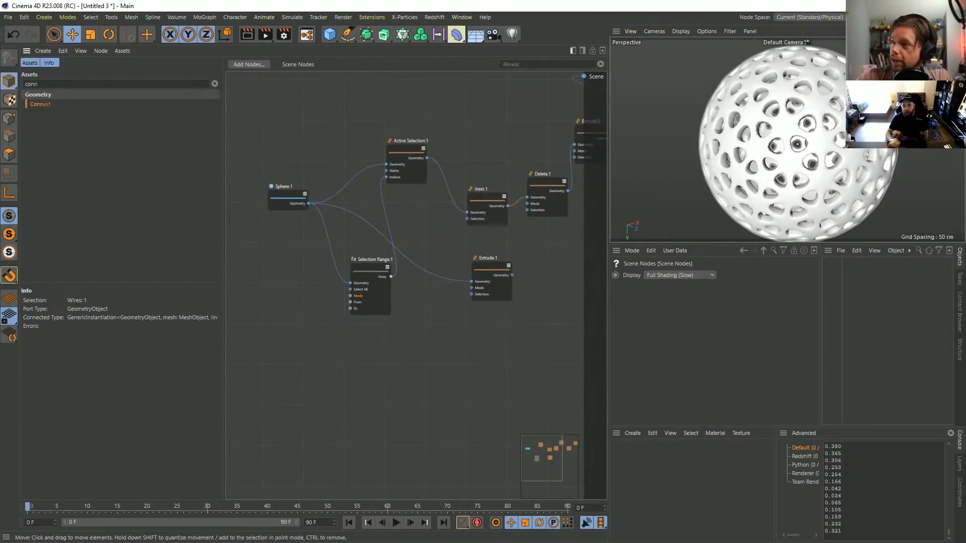
{"action": "middle_click_drag", "start_coordinate": [414, 226], "coordinate": [370, 231], "text": "alt"}
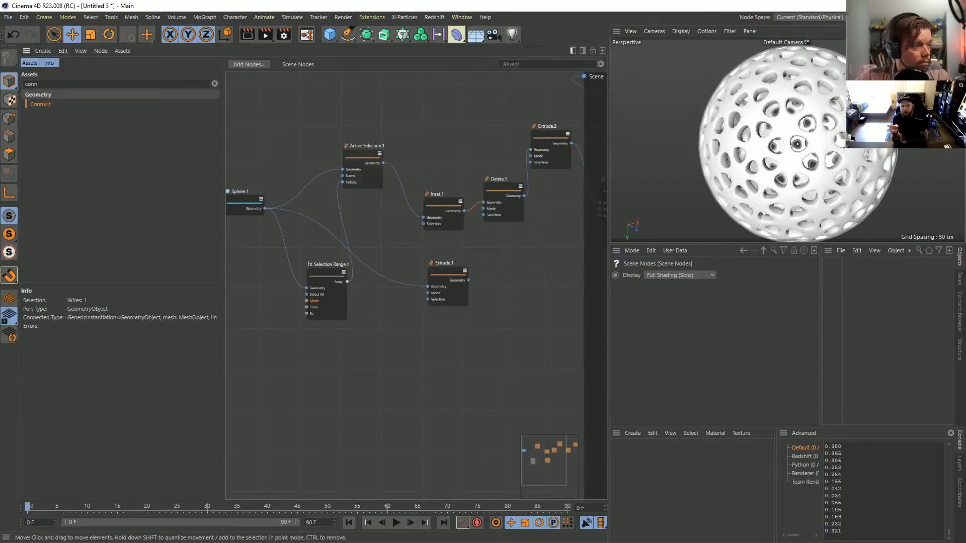
Step: Narrow the asset list to widen the node graph area so that more of the chain fits
{"action": "left_click_drag", "start_coordinate": [223, 227], "coordinate": [144, 226]}
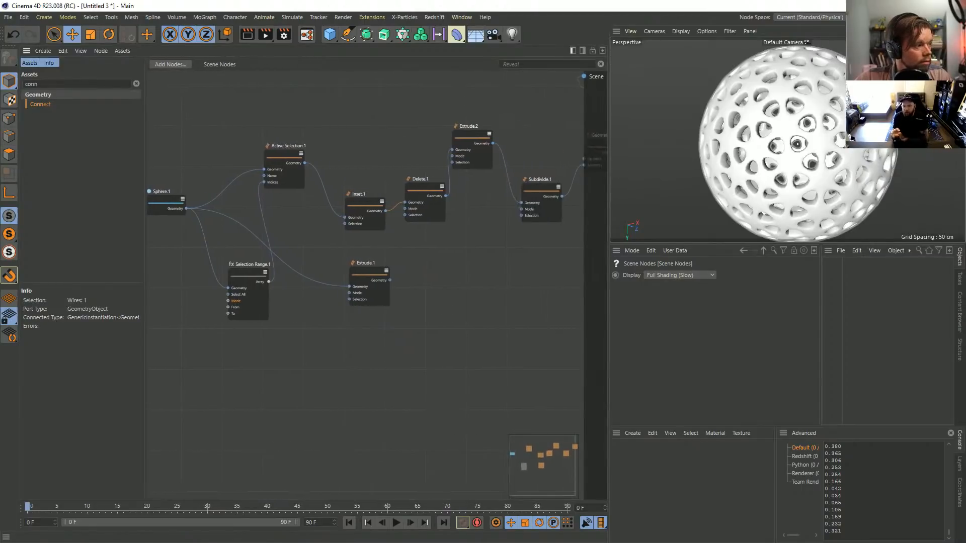
{"action": "middle_click_drag", "start_coordinate": [353, 226], "coordinate": [373, 226]}
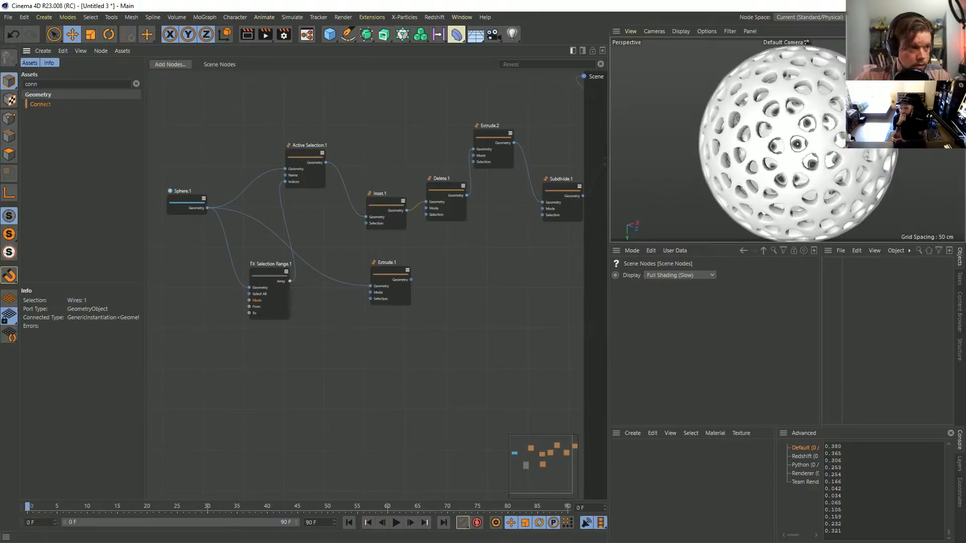
{"action": "middle_click_drag", "start_coordinate": [352, 227], "coordinate": [359, 224]}
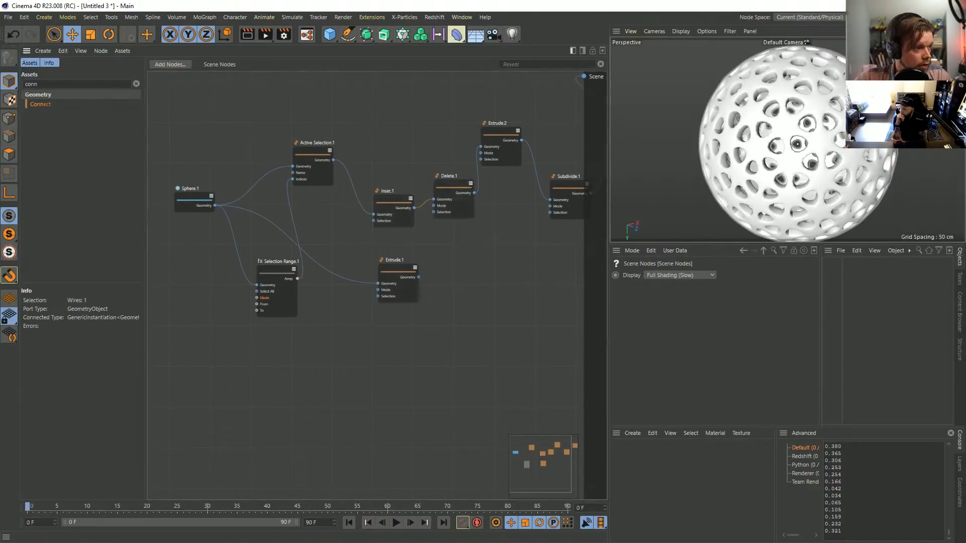
{"action": "scroll", "coordinate": [372, 237], "scroll_direction": "up", "scroll_amount": 1}
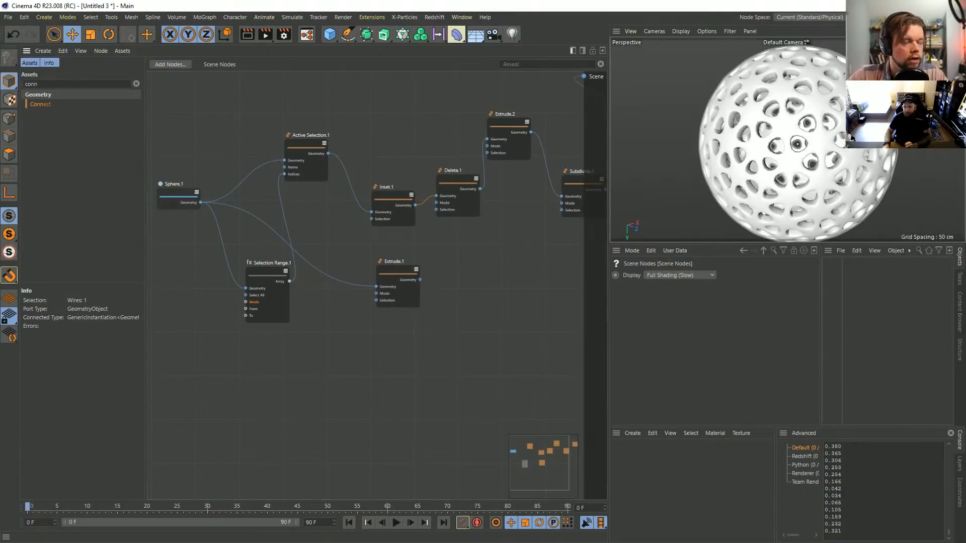
Step: Search the node assets for "matr", and add an unconnected Matrix Op node below the unused Extrude node
{"action": "middle_click_drag", "start_coordinate": [303, 178], "coordinate": [350, 166]}
{"action": "scroll", "coordinate": [289, 211], "scroll_direction": "up", "scroll_amount": 2}
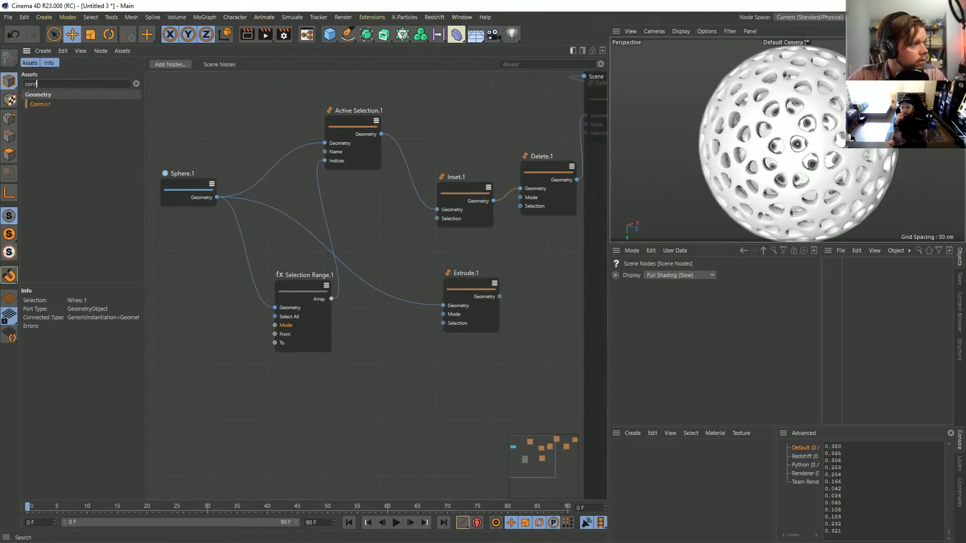
{"action": "left_click_drag", "start_coordinate": [38, 83], "coordinate": [15, 83]}
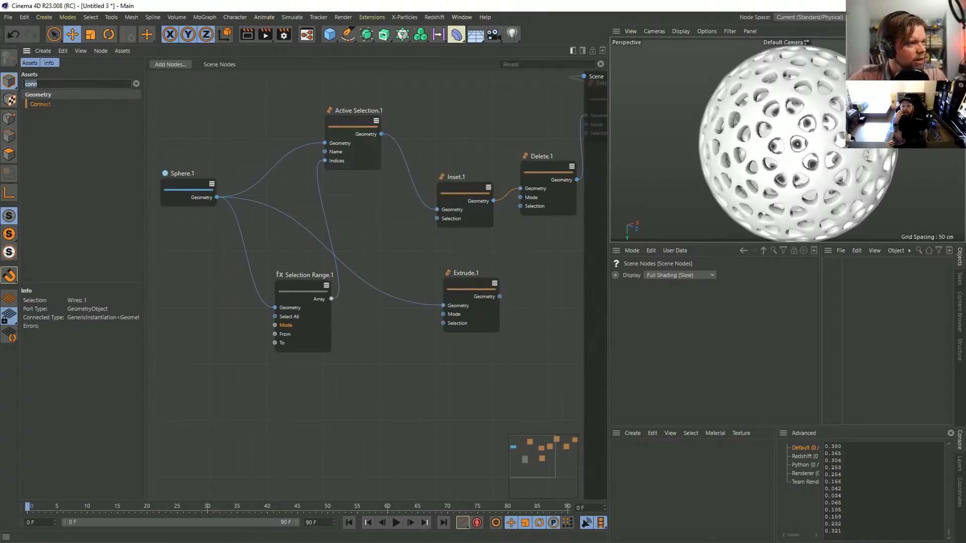
{"action": "type", "text": "ma"}
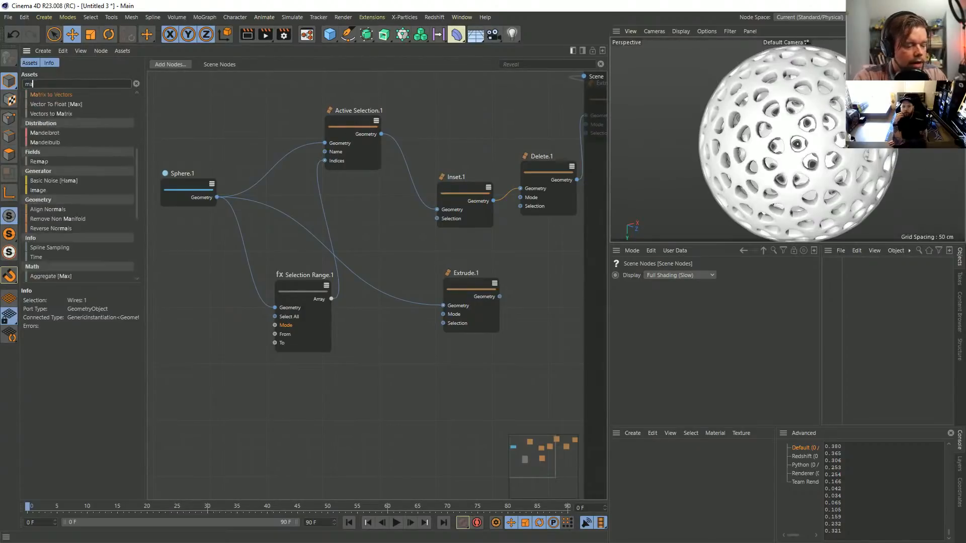
{"action": "type", "text": "tr"}
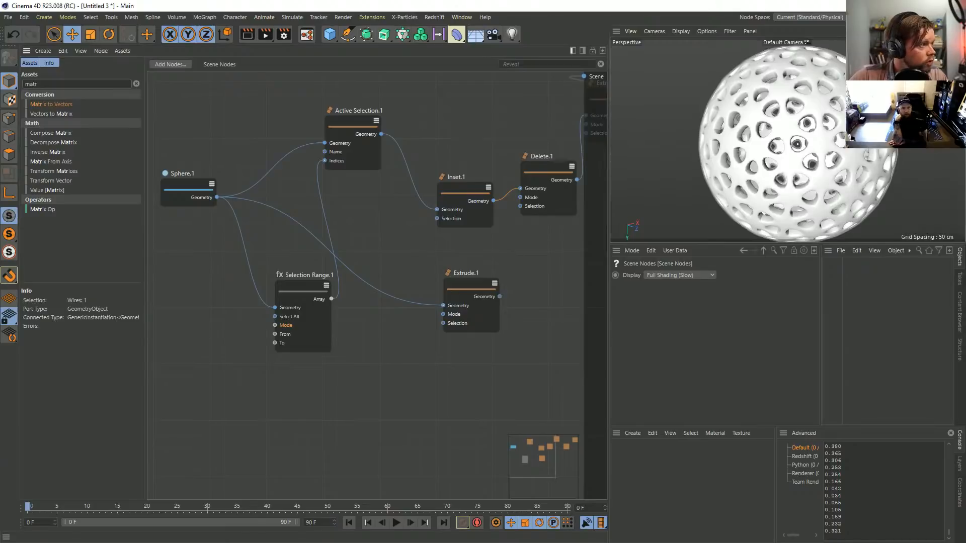
{"action": "left_click_drag", "start_coordinate": [42, 209], "coordinate": [395, 418]}
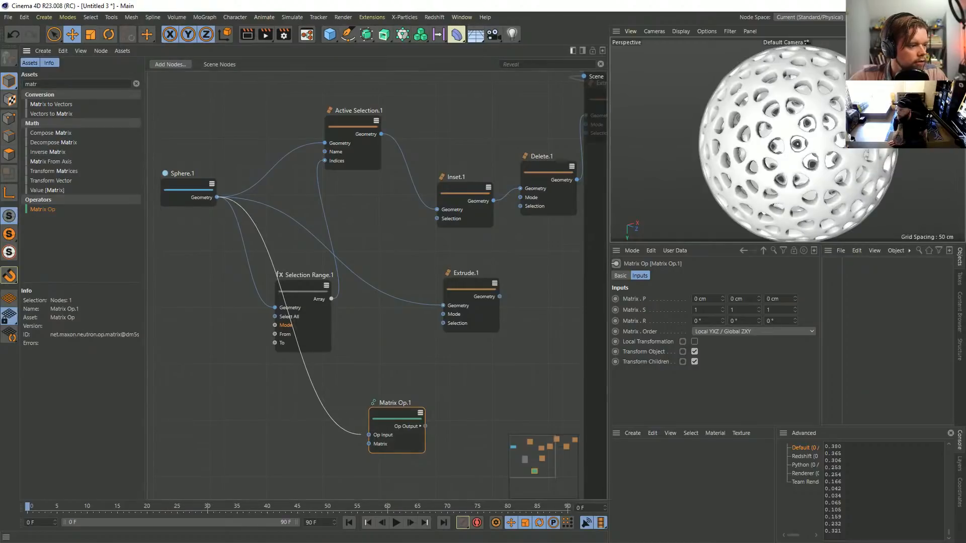
{"action": "key", "text": "ctrl+z"}
{"action": "key", "text": "ctrl+z"}
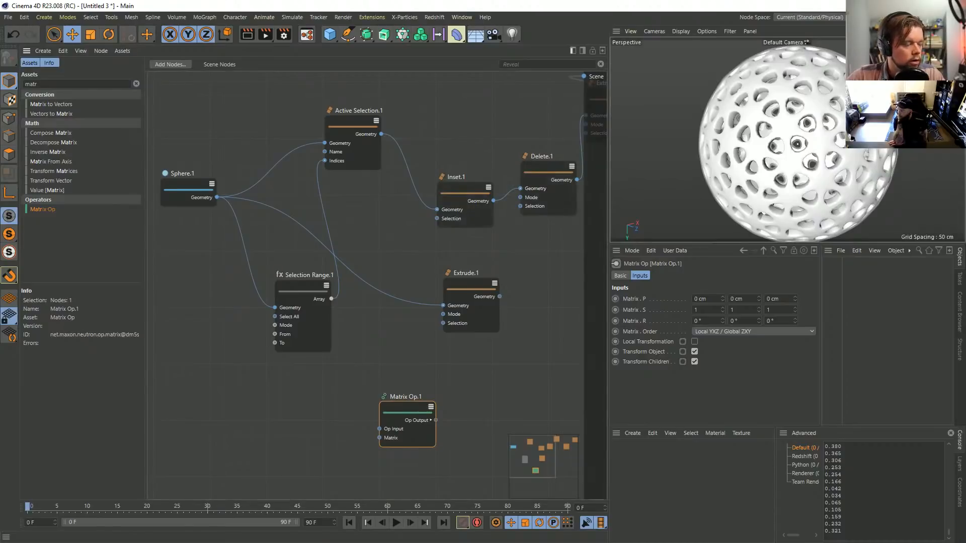
Step: Move the Matrix Op node to the free space below the Subdivide node, right of the unused Extrude node
{"action": "middle_click_drag", "start_coordinate": [548, 202], "coordinate": [381, 229]}
{"action": "scroll", "coordinate": [565, 222], "scroll_direction": "down", "scroll_amount": 2}
{"action": "middle_click_drag", "start_coordinate": [301, 297], "coordinate": [251, 307]}
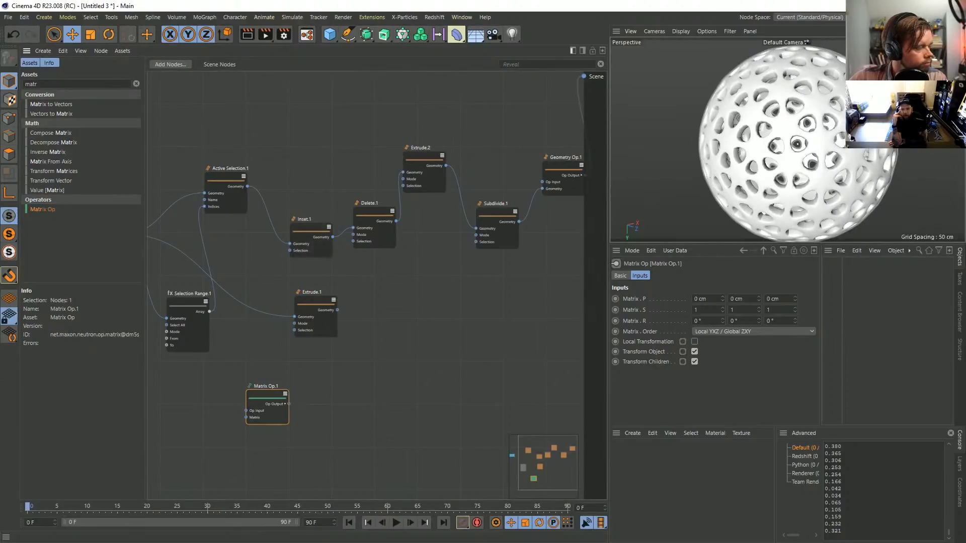
{"action": "middle_click_drag", "start_coordinate": [322, 302], "coordinate": [425, 288], "text": "alt"}
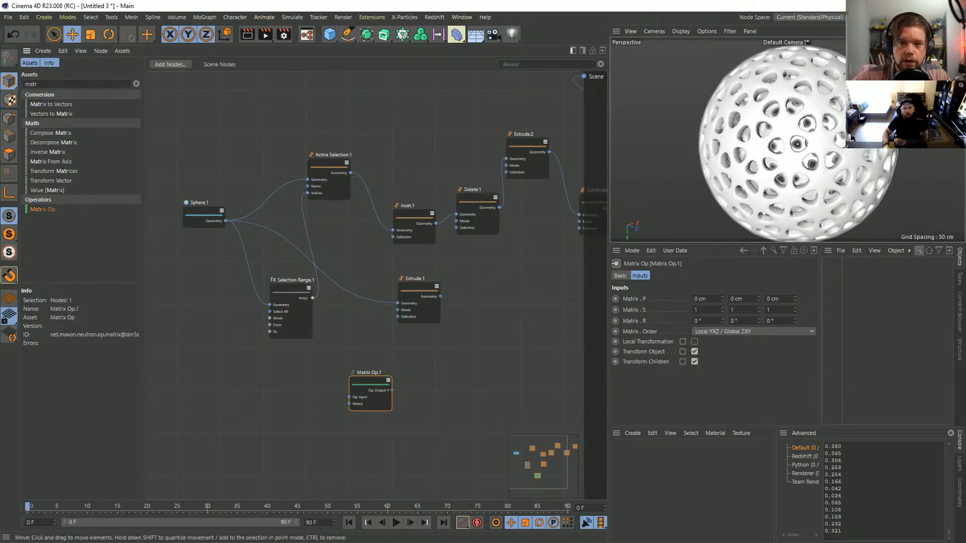
{"action": "left_click_drag", "start_coordinate": [370, 385], "coordinate": [538, 263]}
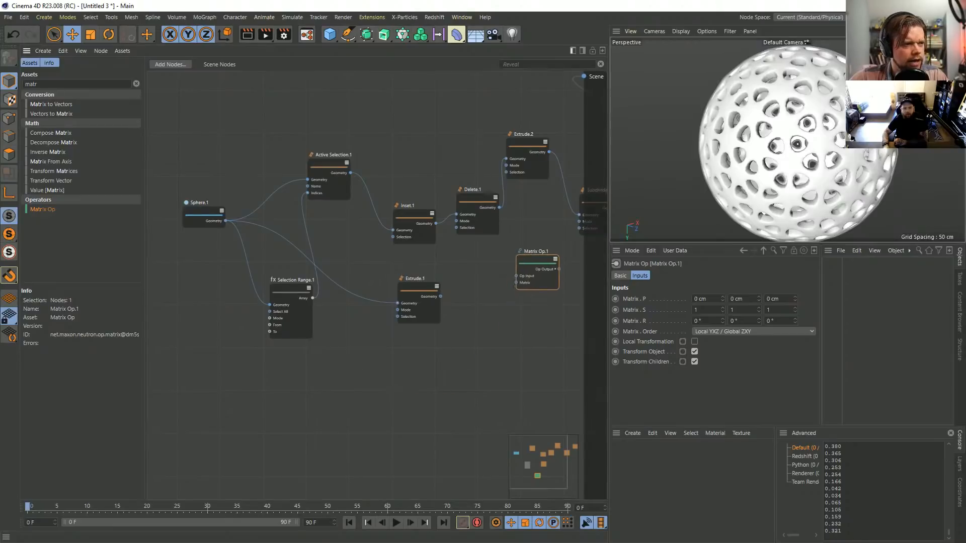
{"action": "middle_click_drag", "start_coordinate": [538, 263], "coordinate": [370, 365]}
{"action": "left_click_drag", "start_coordinate": [370, 365], "coordinate": [389, 410]}
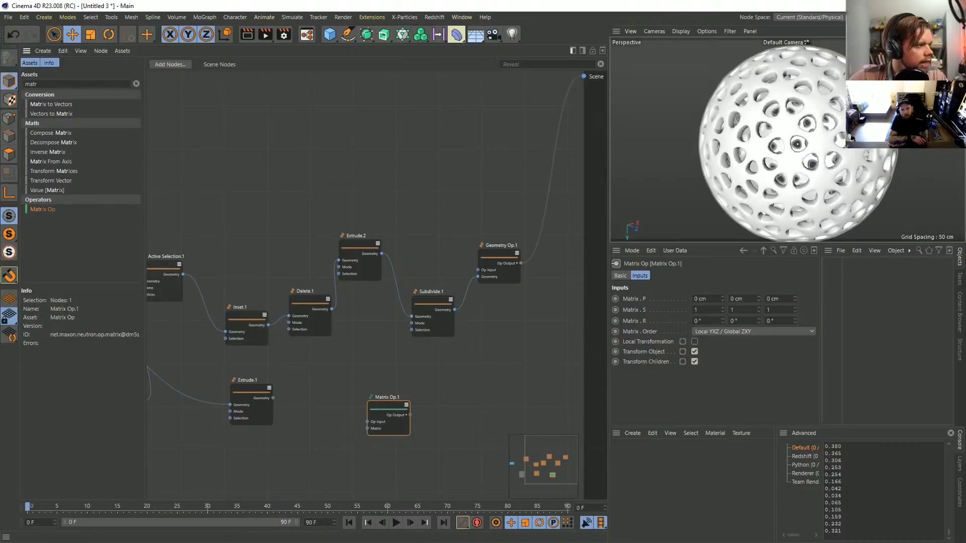
{"action": "middle_click_drag", "start_coordinate": [202, 301], "coordinate": [320, 220]}
{"action": "scroll", "coordinate": [320, 220], "scroll_direction": "up", "scroll_amount": 2}
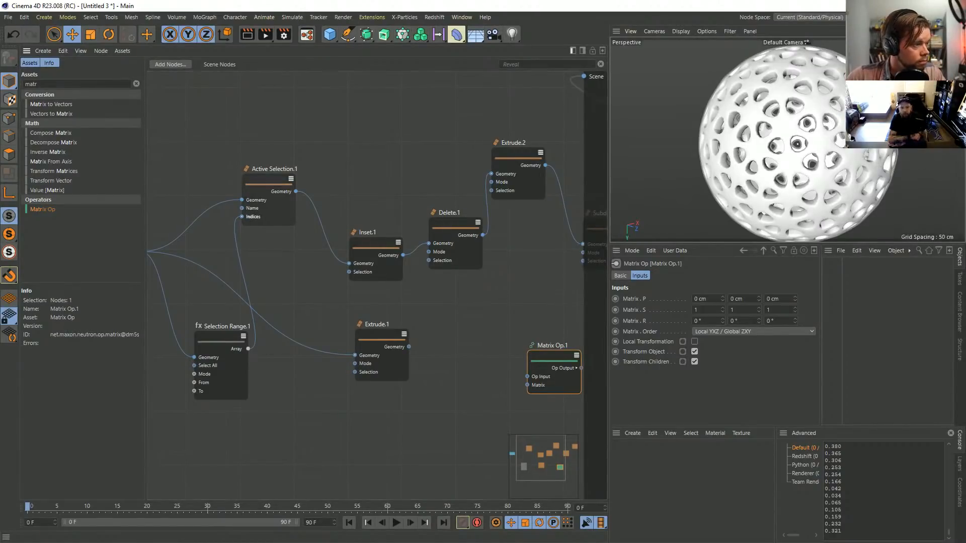
{"action": "middle_click_drag", "start_coordinate": [253, 218], "coordinate": [328, 205]}
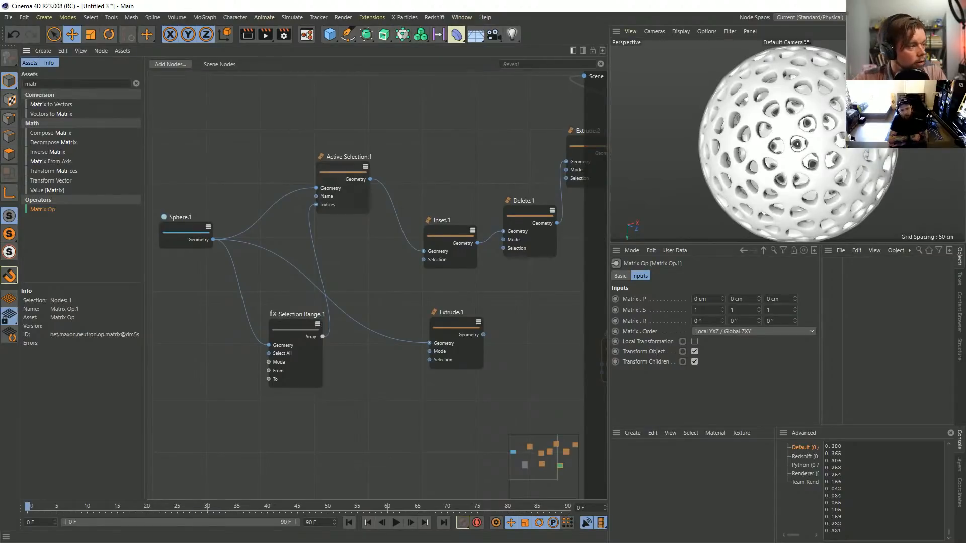
Step: Search the node assets for "geo", add a second Geometry Op node, and wire it between the Sphere's geometry output and the Scene
{"action": "middle_click_drag", "start_coordinate": [352, 251], "coordinate": [313, 261]}
{"action": "scroll", "coordinate": [435, 171], "scroll_direction": "down", "scroll_amount": 3}
{"action": "middle_click_drag", "start_coordinate": [435, 171], "coordinate": [405, 250]}
{"action": "scroll", "coordinate": [405, 250], "scroll_direction": "up", "scroll_amount": 2}
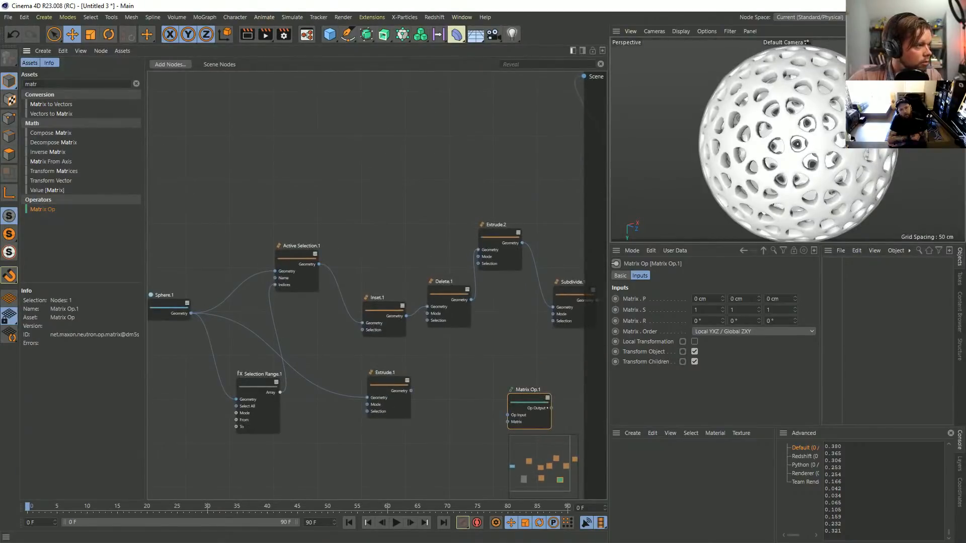
{"action": "left_click_drag", "start_coordinate": [40, 83], "coordinate": [15, 81]}
{"action": "type", "text": "geo"}
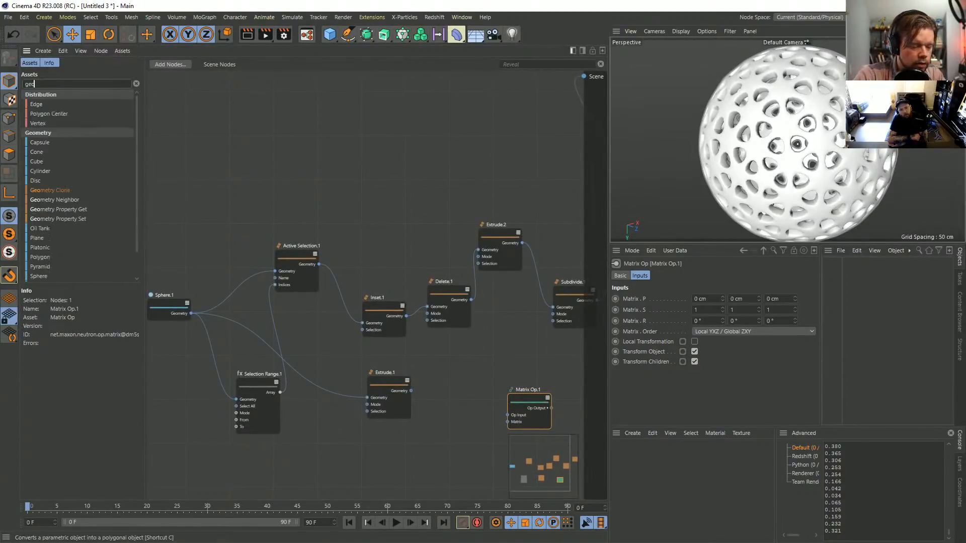
{"action": "scroll", "coordinate": [78, 182], "scroll_direction": "down", "scroll_amount": 1}
{"action": "left_click_drag", "start_coordinate": [46, 277], "coordinate": [226, 250]}
{"action": "left_click_drag", "start_coordinate": [191, 313], "coordinate": [583, 77]}
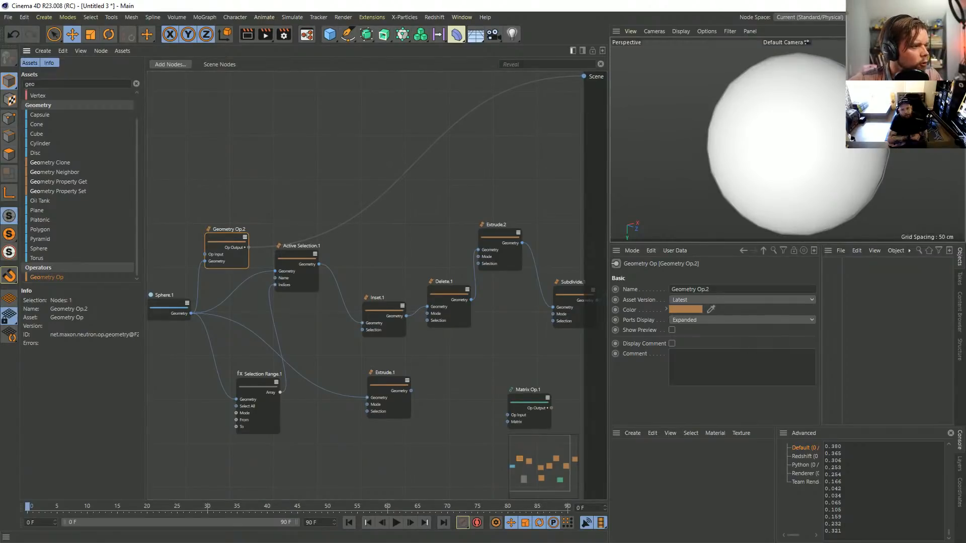
Step: Move the new Geometry Op node to the free space above the Active Selection node
{"action": "left_click_drag", "start_coordinate": [229, 232], "coordinate": [319, 174]}
{"action": "scroll", "coordinate": [223, 214], "scroll_direction": "up", "scroll_amount": 2}
{"action": "middle_click_drag", "start_coordinate": [223, 214], "coordinate": [293, 214]}
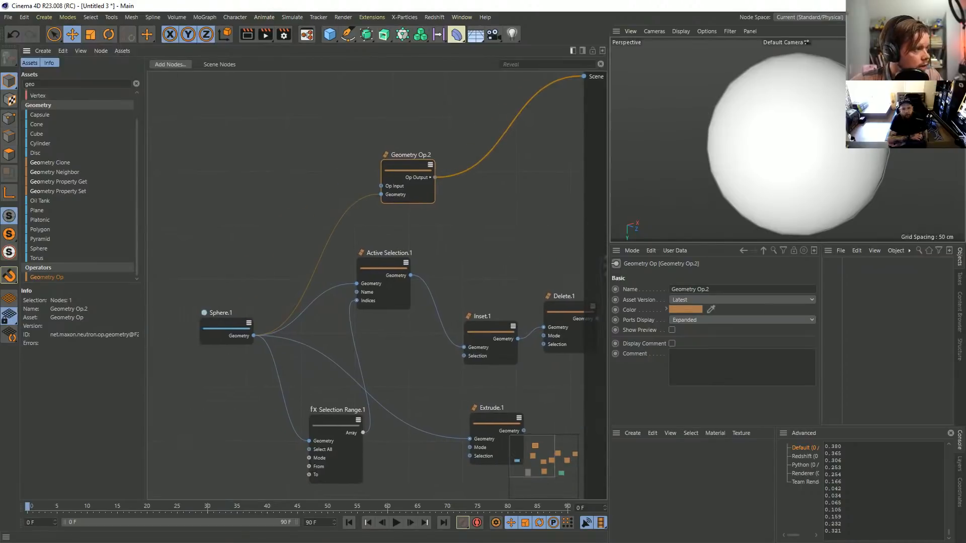
{"action": "left_click", "coordinate": [293, 214]}
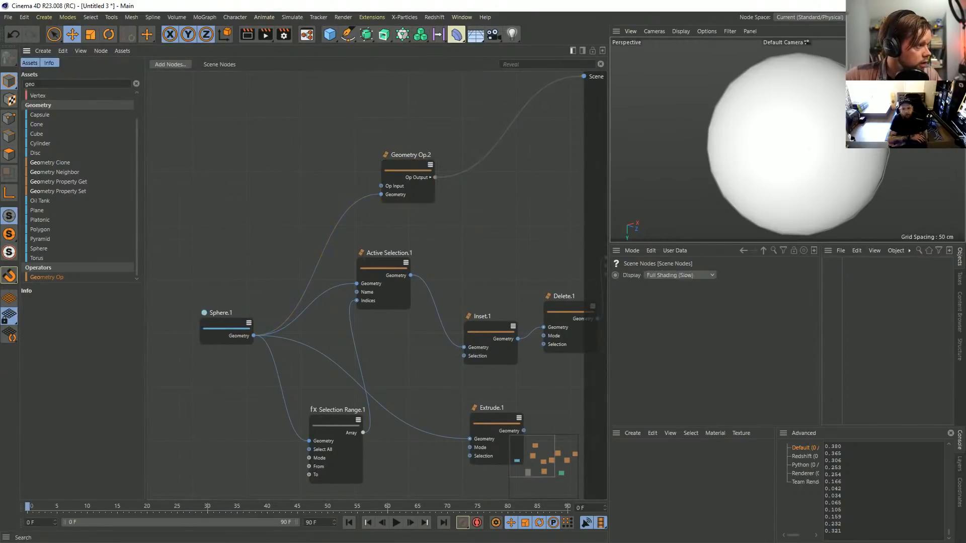
Step: Search the node assets for "info", add a Point Info node above the Sphere, and feed it the Sphere's geometry
{"action": "left_click_drag", "start_coordinate": [38, 84], "coordinate": [13, 79]}
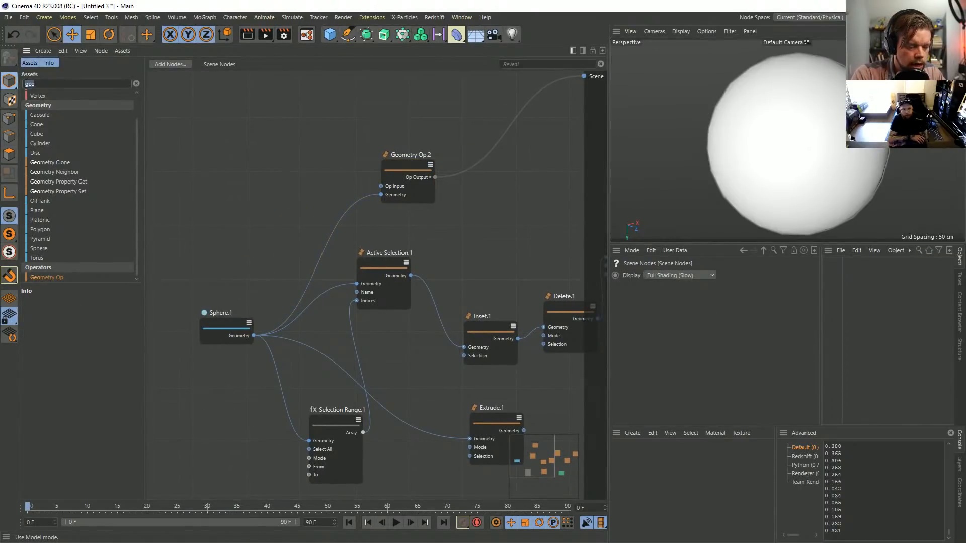
{"action": "key", "text": "BackSpace"}
{"action": "type", "text": "fo"}
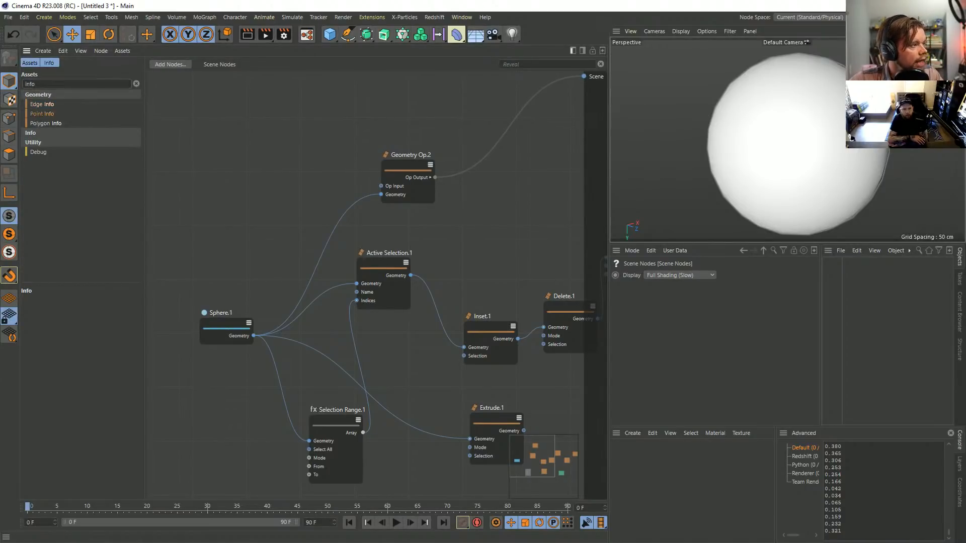
{"action": "left_click_drag", "start_coordinate": [42, 114], "coordinate": [279, 192]}
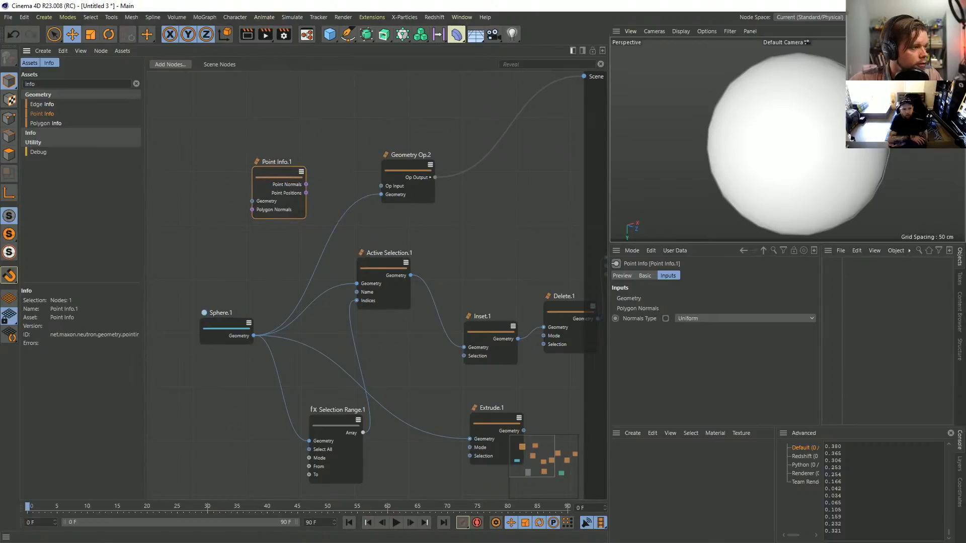
{"action": "left_click_drag", "start_coordinate": [254, 336], "coordinate": [252, 201]}
Step: Spread the Sphere, Point Info and new Geometry Op nodes apart to open space between Point Info and Geometry Op
{"action": "left_click_drag", "start_coordinate": [227, 327], "coordinate": [205, 332]}
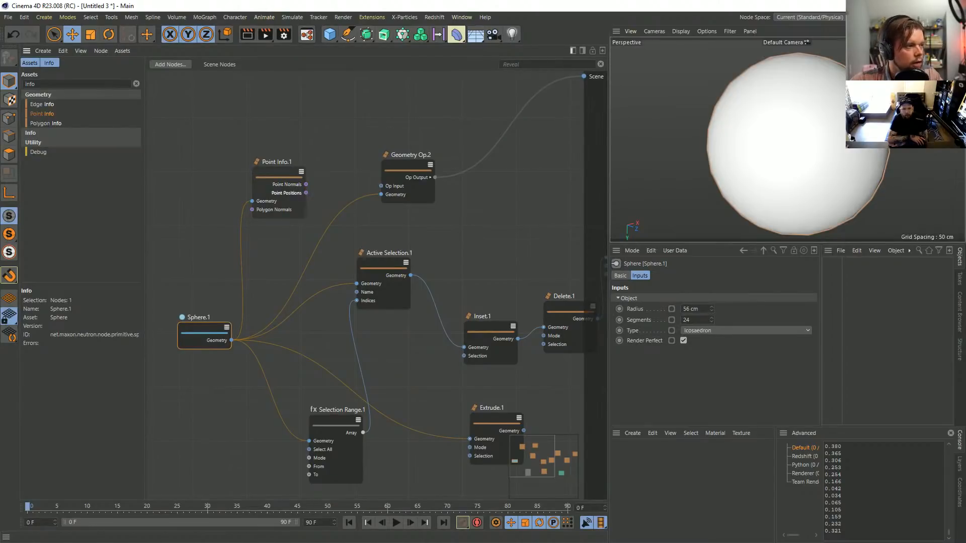
{"action": "left_click_drag", "start_coordinate": [284, 173], "coordinate": [255, 170]}
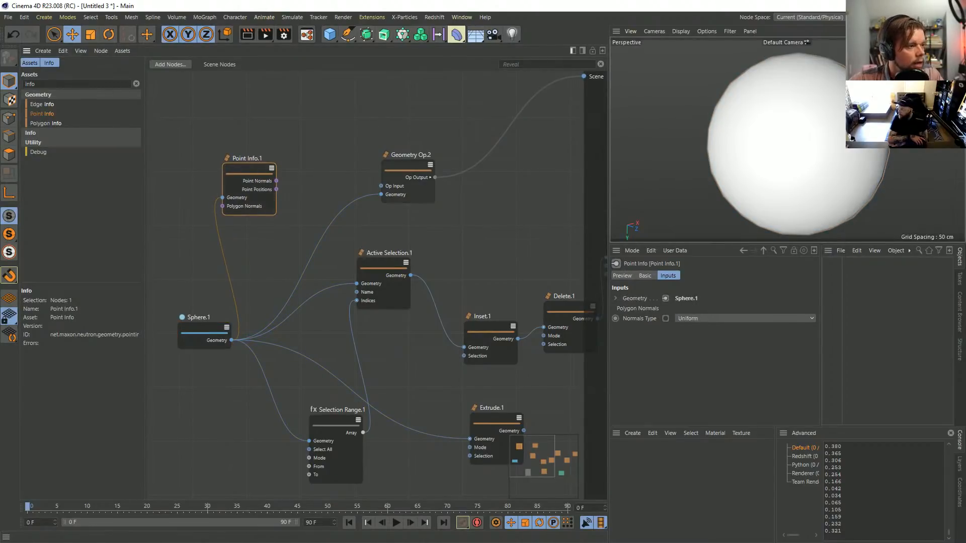
{"action": "left_click_drag", "start_coordinate": [407, 170], "coordinate": [463, 175]}
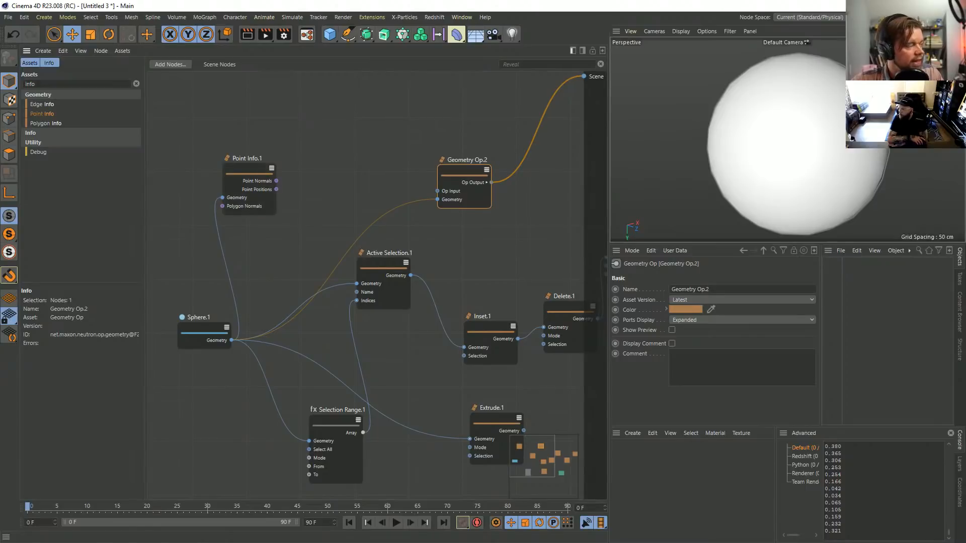
Step: Search the node assets for "scale", add a Scale node between Point Info and Geometry Op, and set its data type to Vector
{"action": "double_click", "coordinate": [30, 84]}
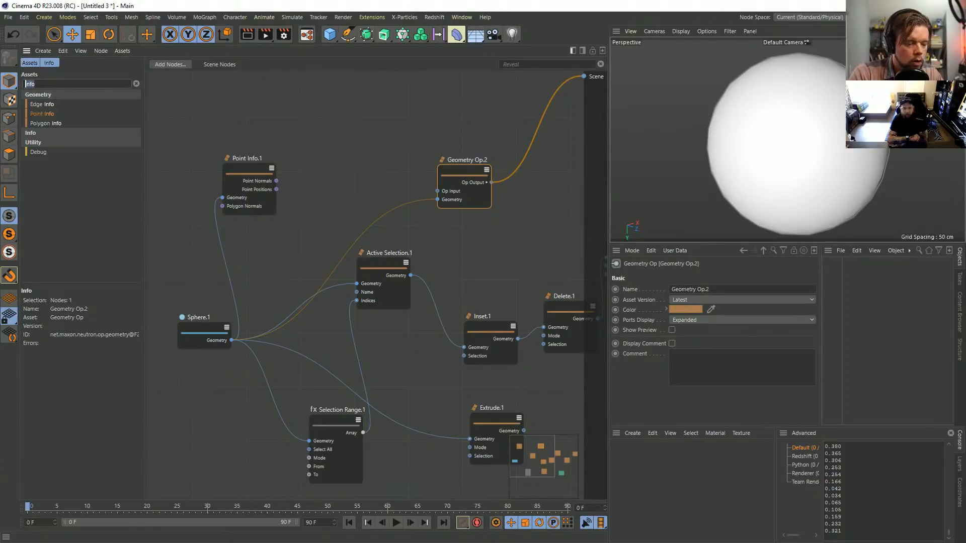
{"action": "type", "text": "scale"}
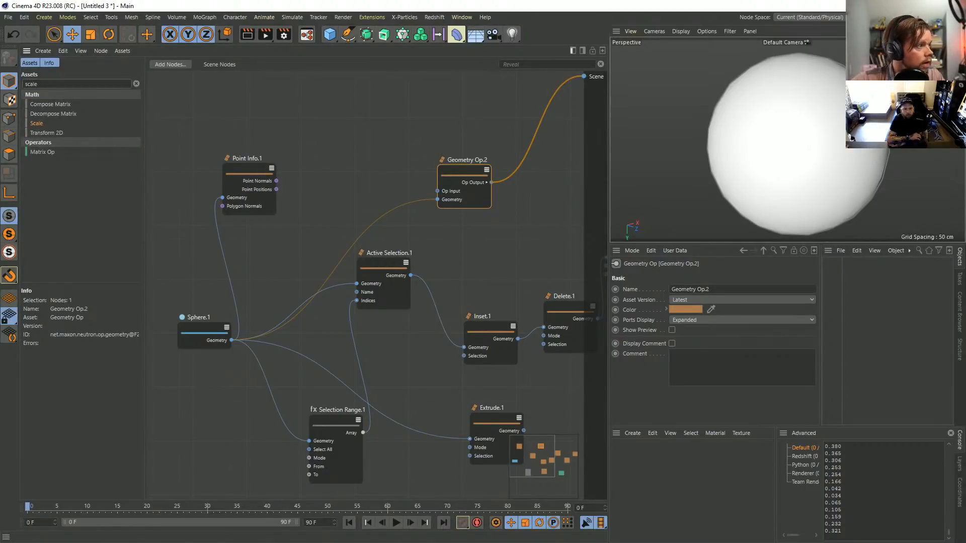
{"action": "left_click_drag", "start_coordinate": [36, 123], "coordinate": [379, 153]}
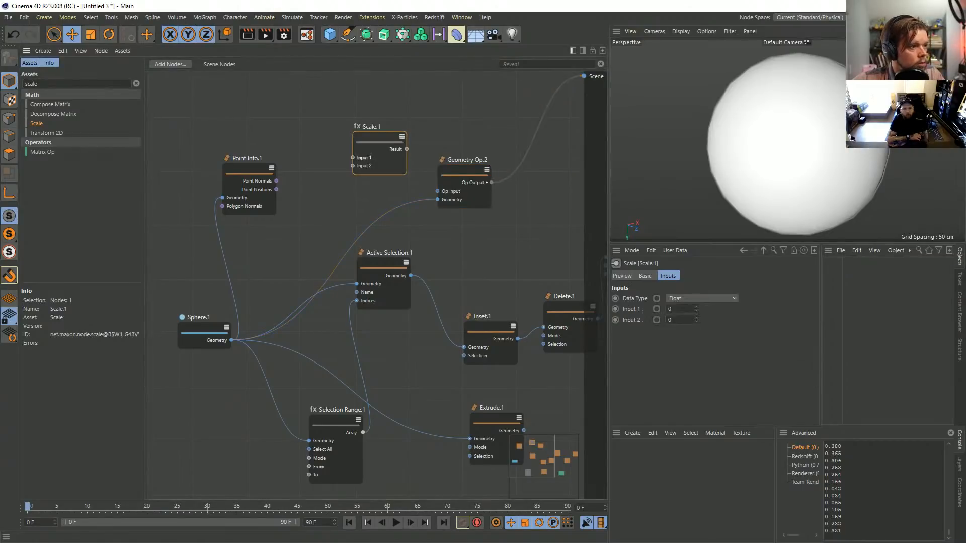
{"action": "left_click", "coordinate": [701, 298]}
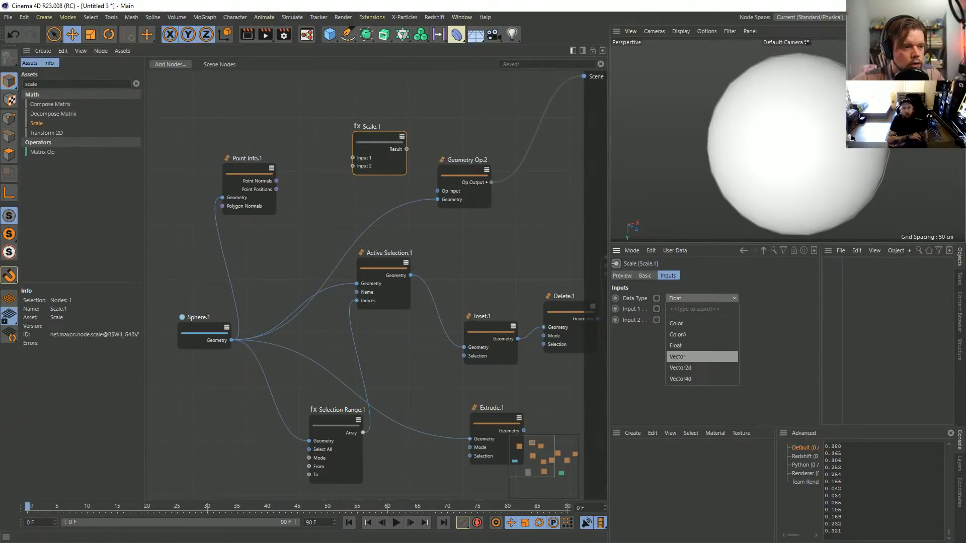
{"action": "left_click", "coordinate": [677, 357]}
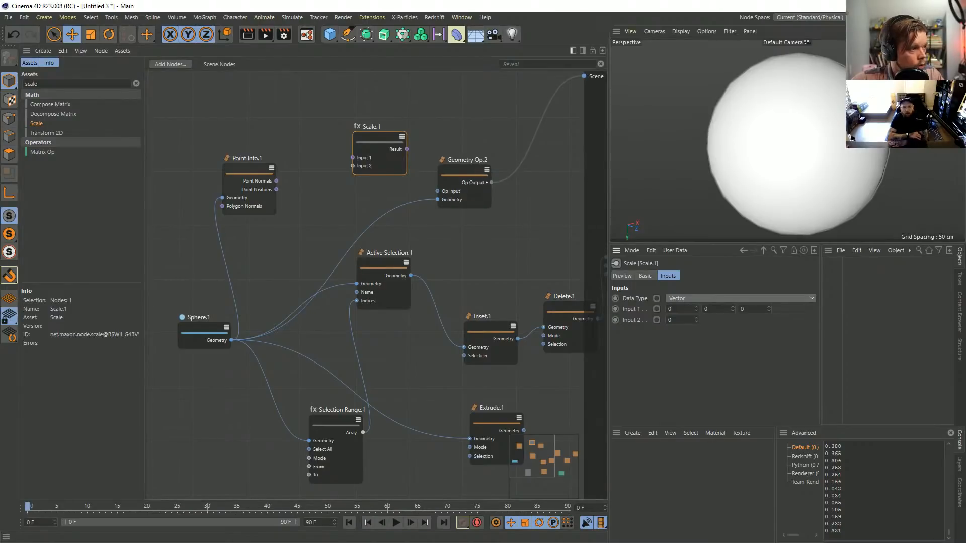
Step: Connect Point Info's Point Positions to the Scale node's Input 1 and set Input 2 to 0.5, placing Scale above Point Info
{"action": "left_click_drag", "start_coordinate": [276, 189], "coordinate": [352, 141]}
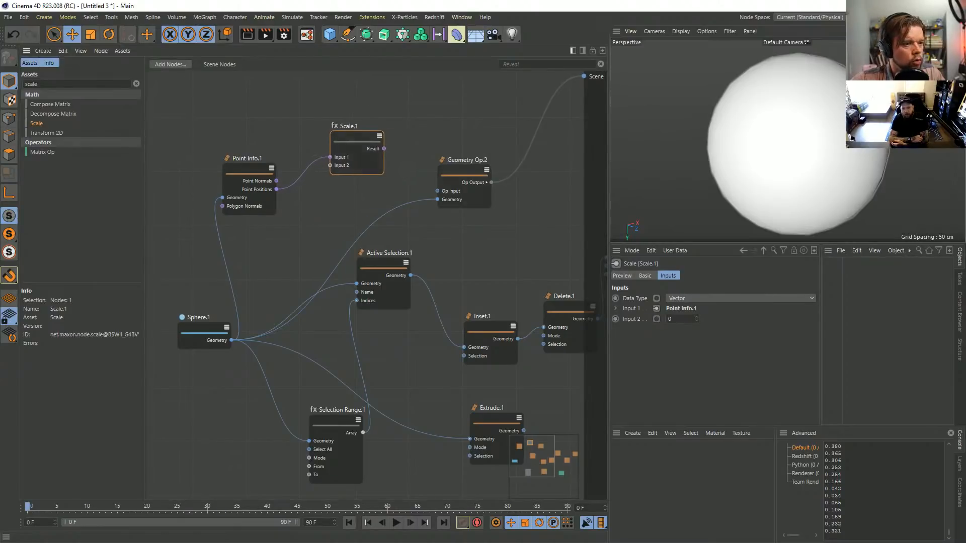
{"action": "left_click", "coordinate": [669, 319]}
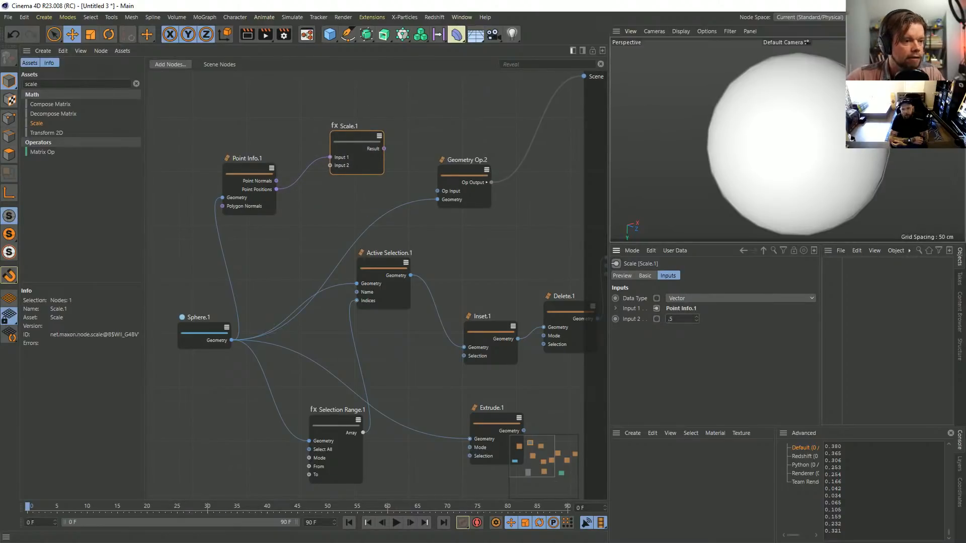
{"action": "left_click_drag", "start_coordinate": [357, 136], "coordinate": [323, 112]}
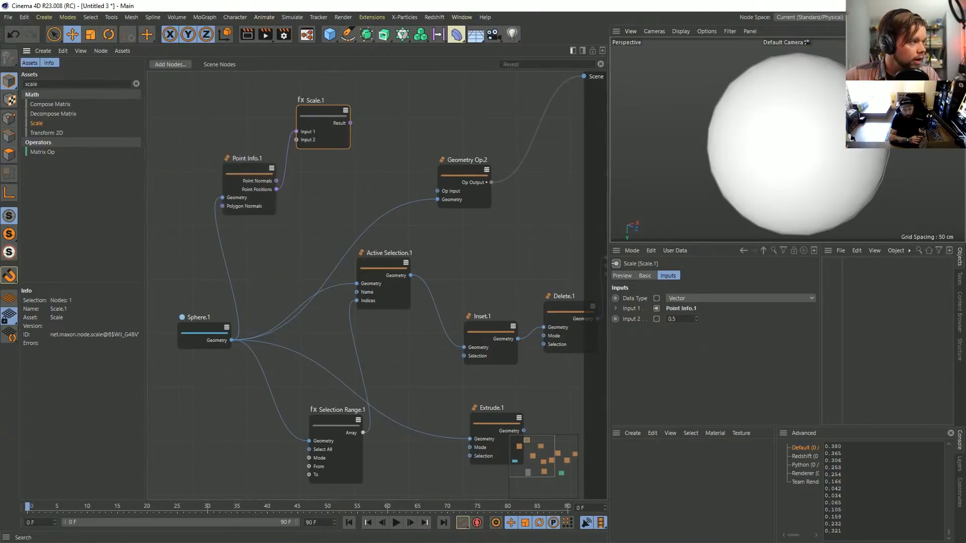
Step: Search the node assets for "set" and add a Point Set node between the Scale and Geometry Op nodes
{"action": "double_click", "coordinate": [31, 84]}
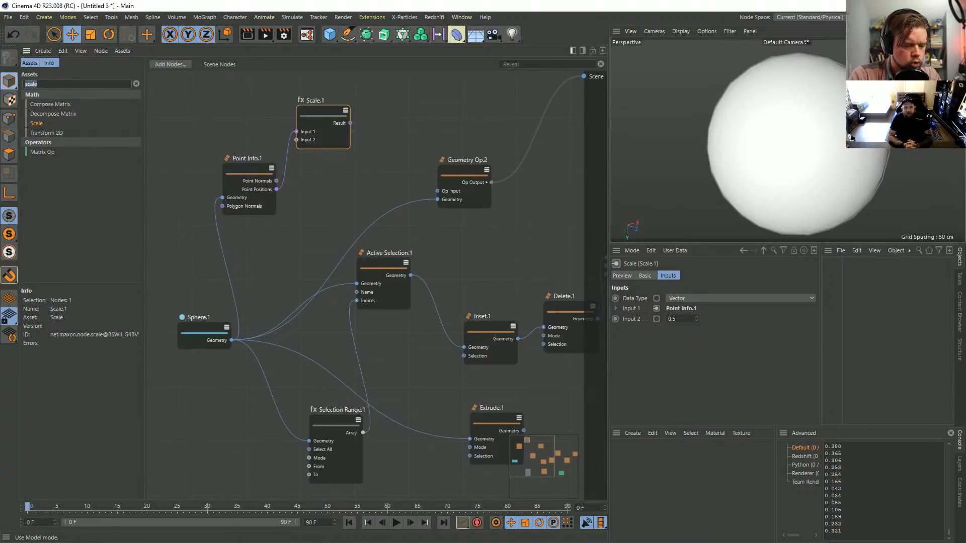
{"action": "type", "text": "set"}
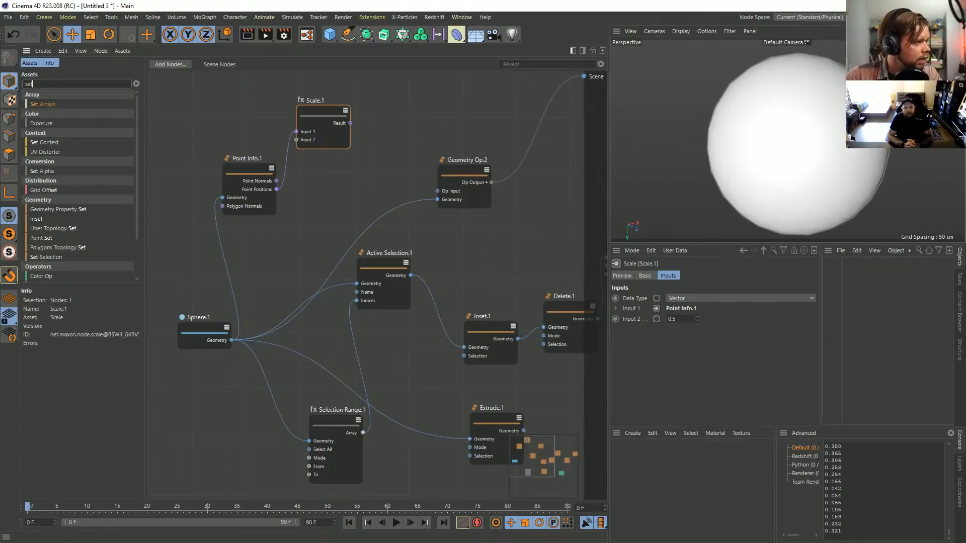
{"action": "left_click_drag", "start_coordinate": [41, 237], "coordinate": [513, 164]}
{"action": "left_click_drag", "start_coordinate": [416, 131], "coordinate": [422, 132]}
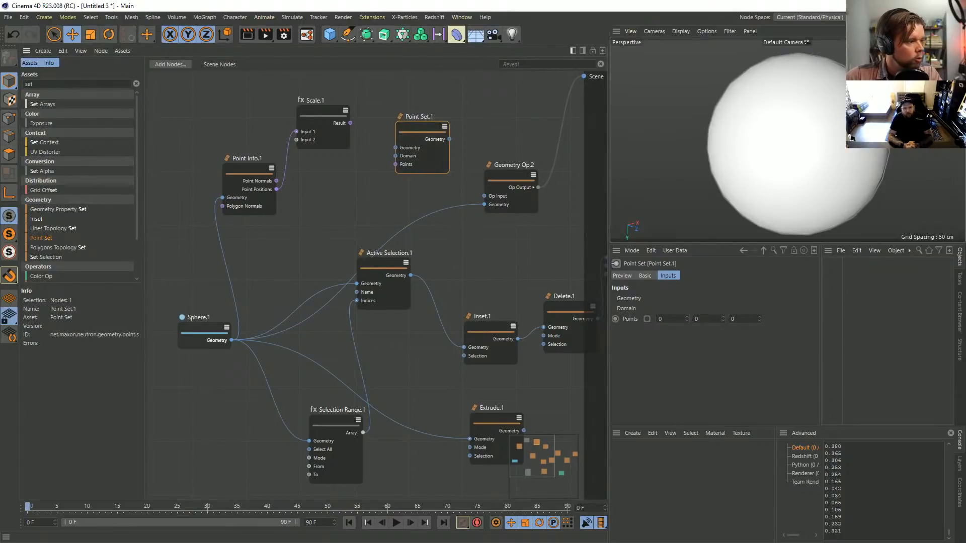
Step: Connect the Sphere's geometry and the Scale result to Point Set's Geometry and Points, and feed Point Set's output into Geometry Op
{"action": "left_click_drag", "start_coordinate": [231, 340], "coordinate": [350, 123]}
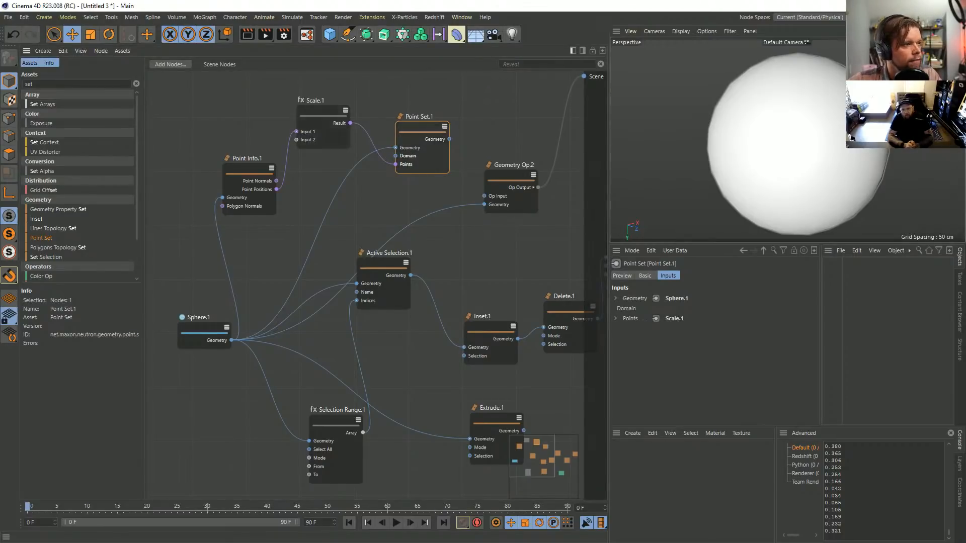
{"action": "left_click_drag", "start_coordinate": [449, 138], "coordinate": [564, 226]}
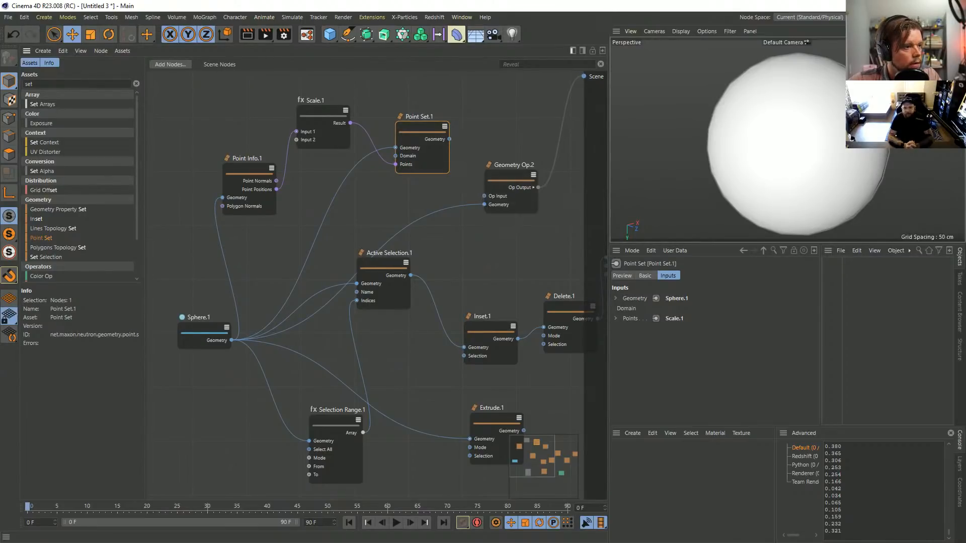
{"action": "left_click_drag", "start_coordinate": [449, 139], "coordinate": [484, 205]}
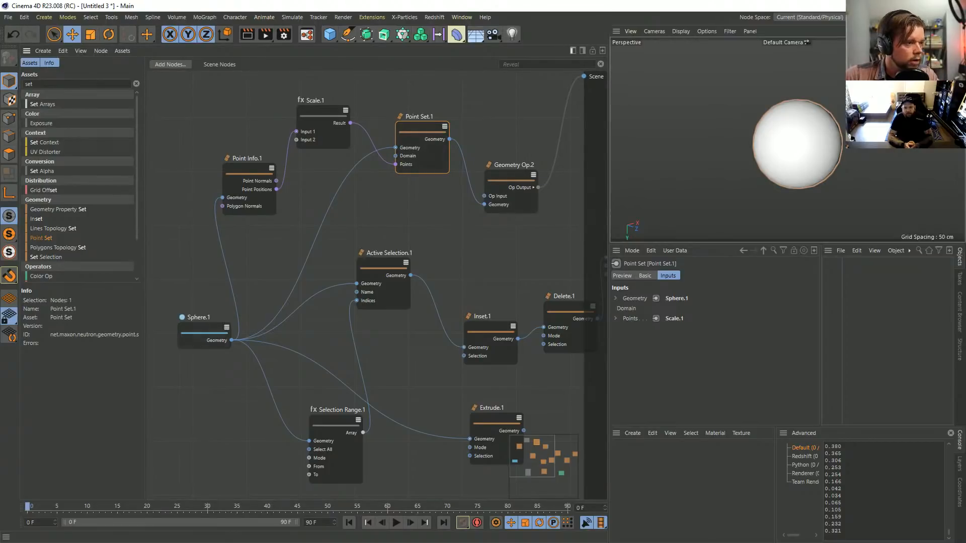
Step: Lower the Active Selection node toward Inset's level, and add a Connect node in the free space above Delete
{"action": "middle_click_drag", "start_coordinate": [377, 282], "coordinate": [299, 239]}
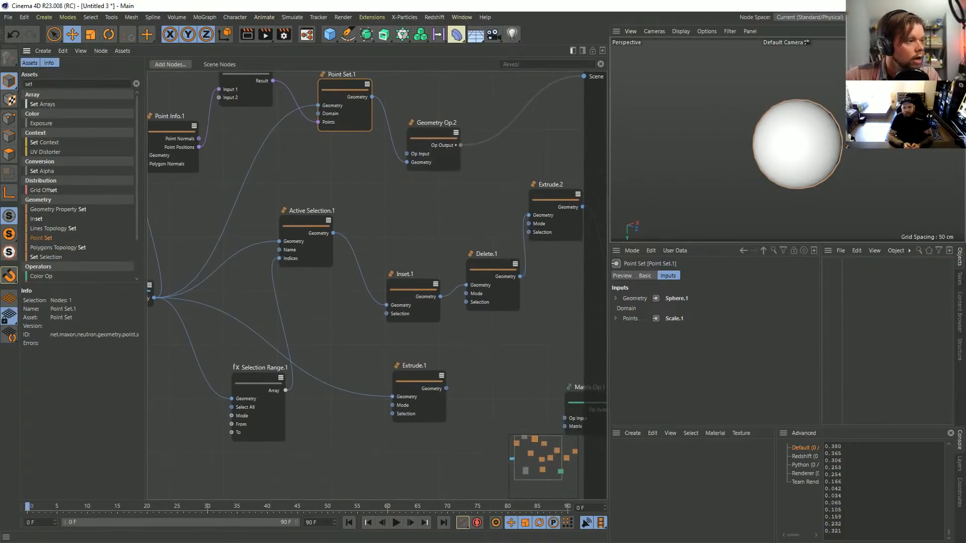
{"action": "left_click_drag", "start_coordinate": [312, 211], "coordinate": [322, 273]}
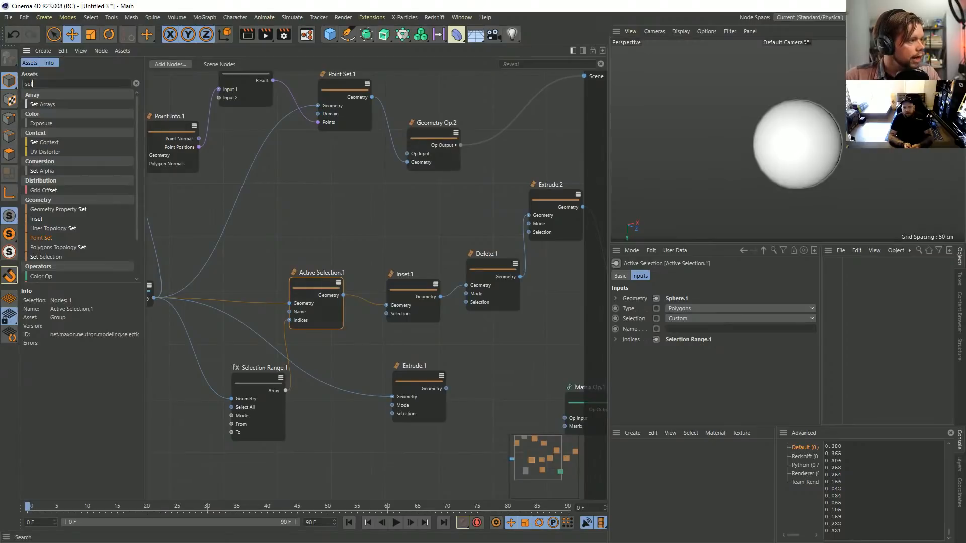
{"action": "double_click", "coordinate": [443, 244]}
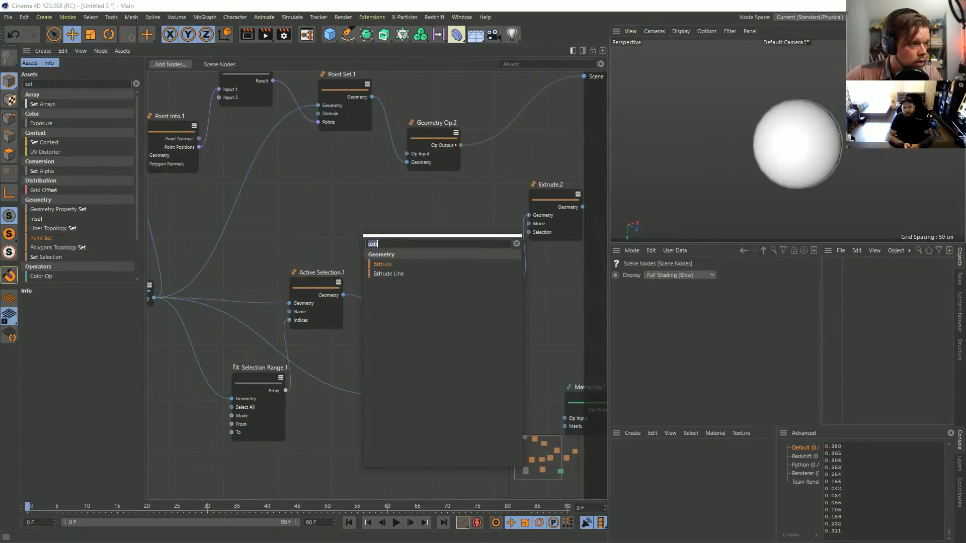
{"action": "type", "text": "con"}
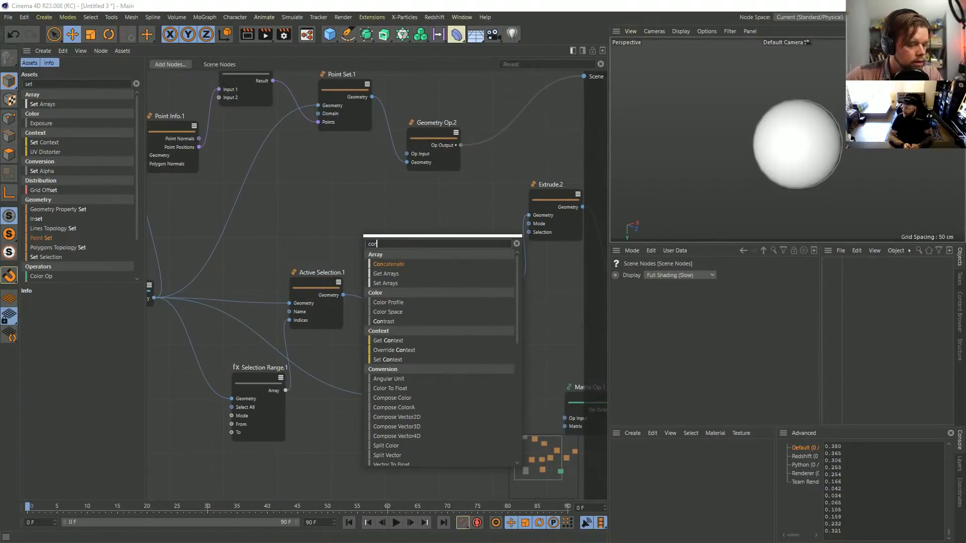
{"action": "type", "text": "n"}
{"action": "key", "text": "Return"}
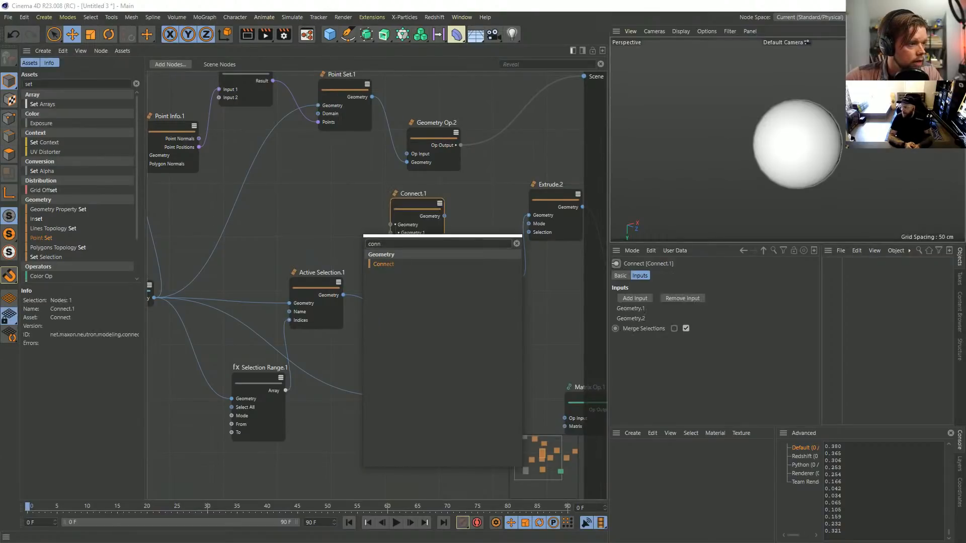
{"action": "left_click_drag", "start_coordinate": [417, 203], "coordinate": [468, 182]}
Step: Move the new Geometry Op node up beside Point Set, and connect Point Set's output to the Connect node's first geometry input
{"action": "left_click_drag", "start_coordinate": [433, 132], "coordinate": [451, 96]}
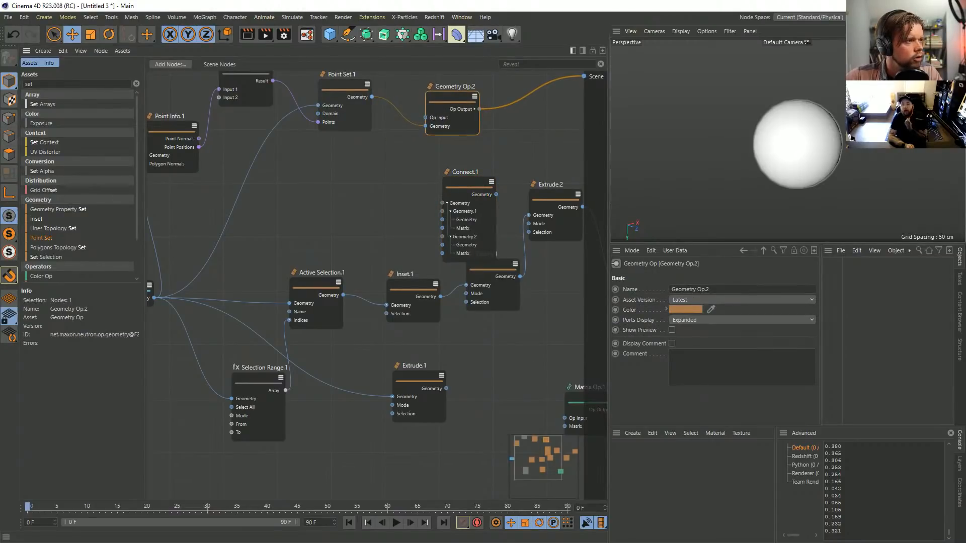
{"action": "left_click_drag", "start_coordinate": [371, 97], "coordinate": [442, 219]}
{"action": "middle_click_drag", "start_coordinate": [442, 219], "coordinate": [458, 195]}
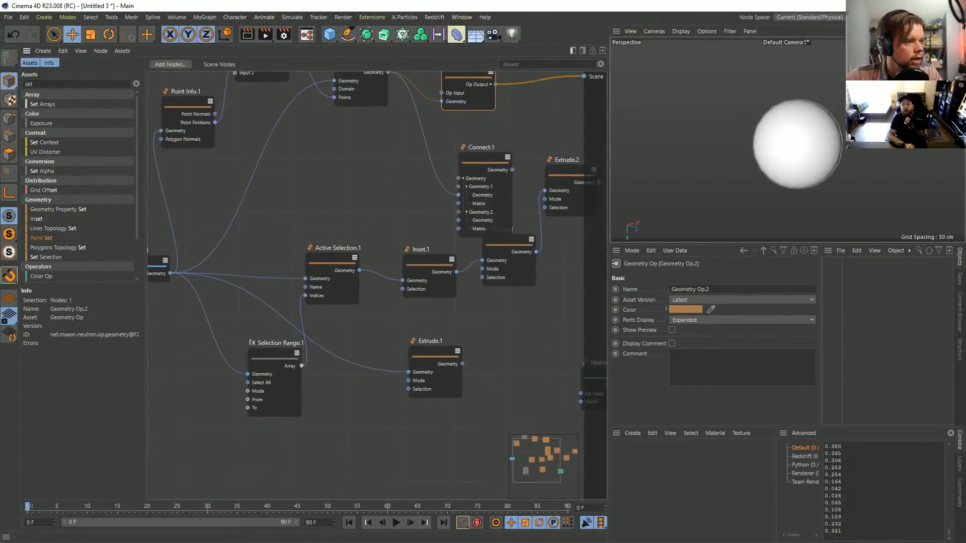
Step: Connect the Sphere's geometry to the Connect node's second geometry input, and feed Connect's output into Active Selection's Geometry
{"action": "left_click_drag", "start_coordinate": [476, 179], "coordinate": [451, 166]}
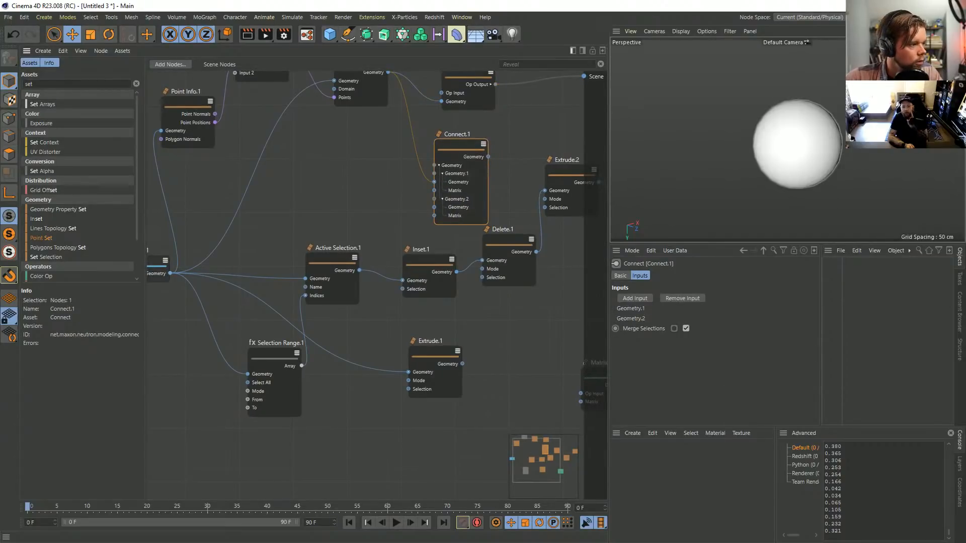
{"action": "left_click_drag", "start_coordinate": [170, 273], "coordinate": [435, 207]}
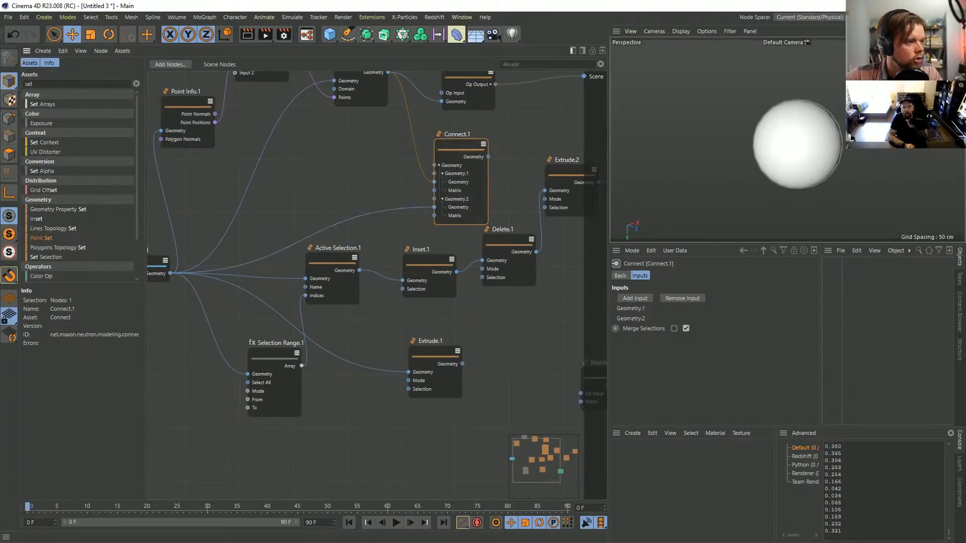
{"action": "left_click_drag", "start_coordinate": [461, 146], "coordinate": [305, 278]}
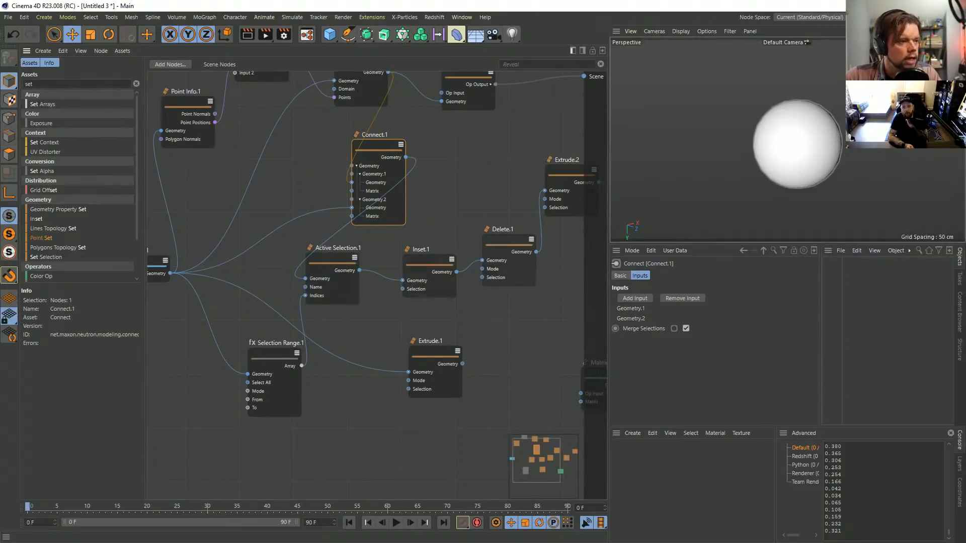
Step: Feed Geometry Op.1's output into the Scene, and connect the Connect node's output to Selection Range's Geometry
{"action": "middle_click_drag", "start_coordinate": [502, 229], "coordinate": [260, 339]}
{"action": "left_click_drag", "start_coordinate": [531, 304], "coordinate": [583, 77]}
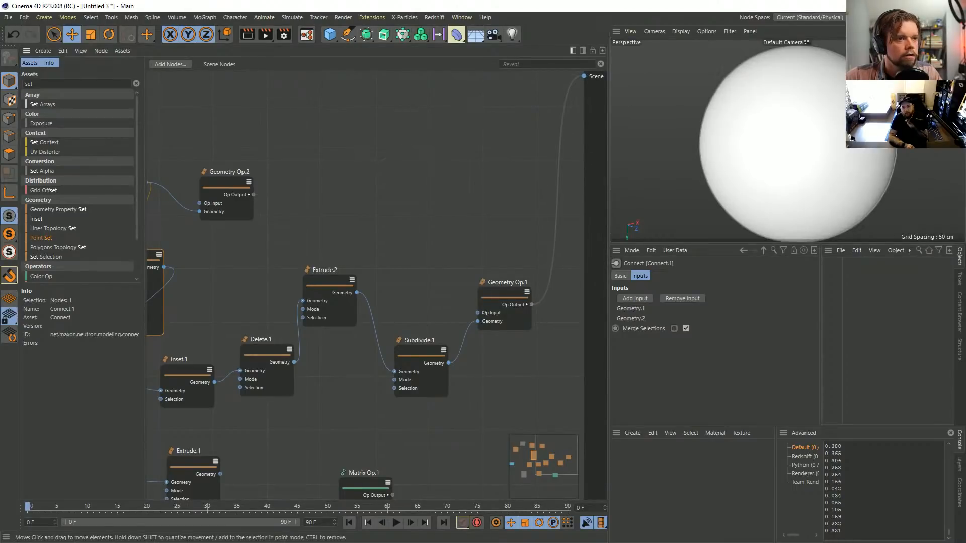
{"action": "middle_click_drag", "start_coordinate": [383, 159], "coordinate": [674, 106]}
{"action": "left_click_drag", "start_coordinate": [427, 206], "coordinate": [297, 431]}
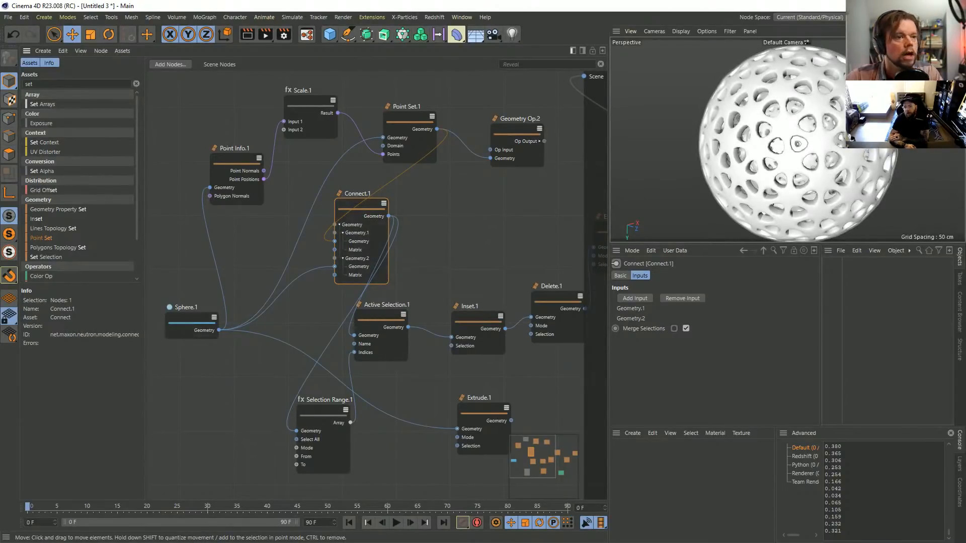
{"action": "scroll", "coordinate": [788, 140], "scroll_direction": "up", "scroll_amount": 8}
{"action": "scroll", "coordinate": [788, 139], "scroll_direction": "up", "scroll_amount": 8}
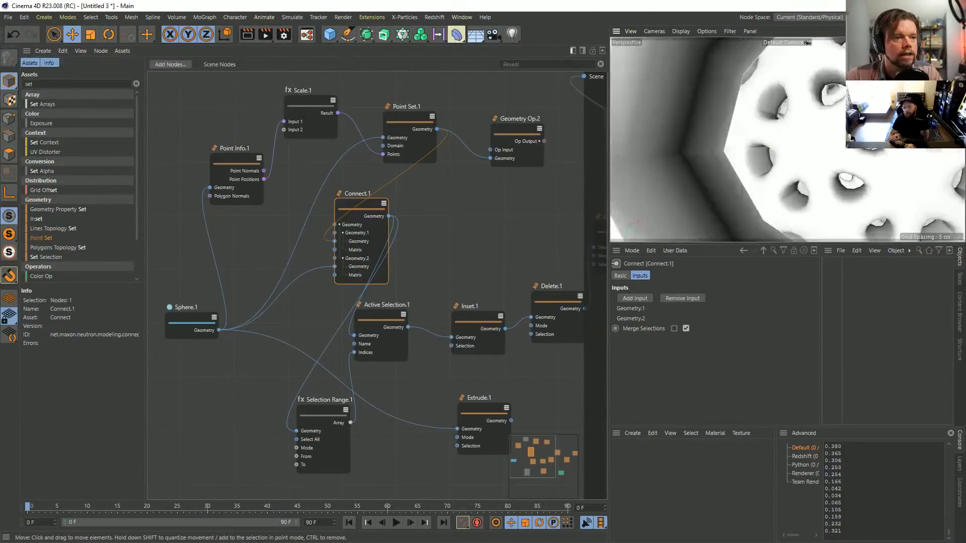
{"action": "scroll", "coordinate": [774, 147], "scroll_direction": "down", "scroll_amount": 10}
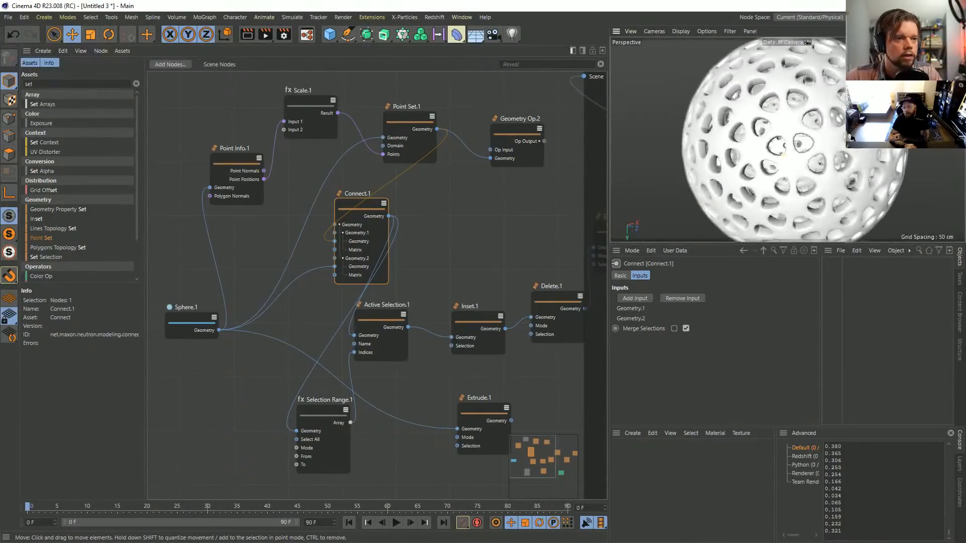
Step: Set the Sphere node's Segments to 12
{"action": "left_click_drag", "start_coordinate": [193, 322], "coordinate": [201, 323]}
{"action": "double_click", "coordinate": [689, 320]}
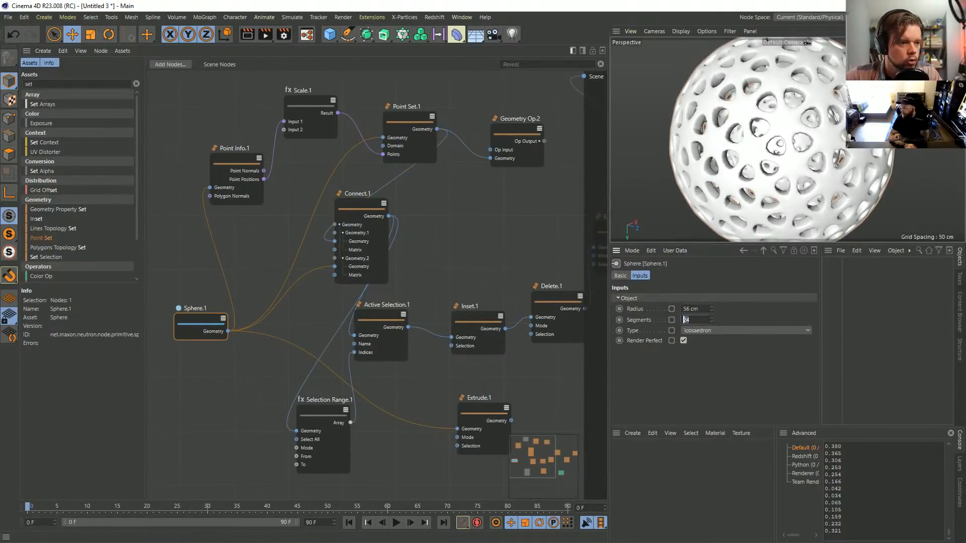
{"action": "type", "text": "12"}
{"action": "key", "text": "Return"}
{"action": "scroll", "coordinate": [783, 141], "scroll_direction": "up", "scroll_amount": 8}
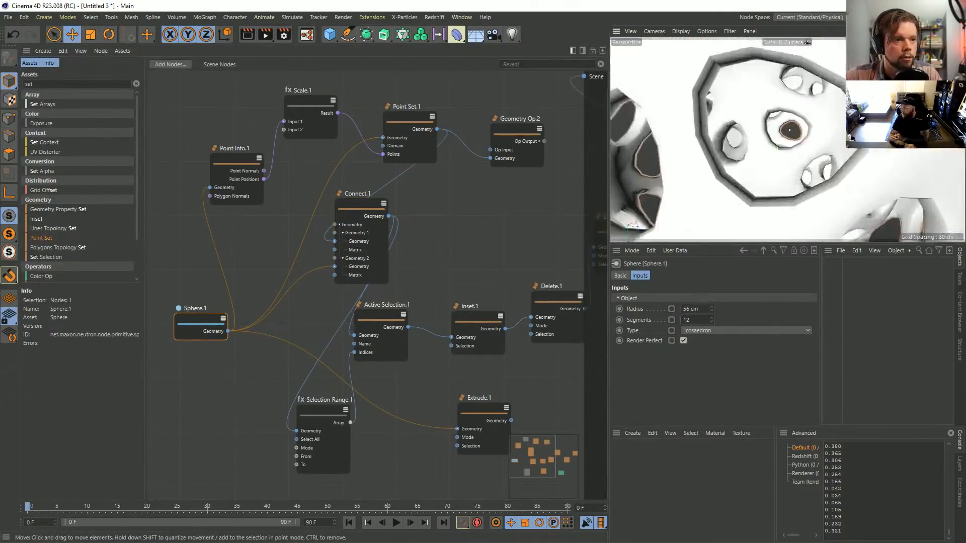
{"action": "scroll", "coordinate": [783, 141], "scroll_direction": "down", "scroll_amount": 8}
Step: Set the Sphere node's Radius to 111 cm
{"action": "double_click", "coordinate": [690, 309]}
{"action": "type", "text": "1"}
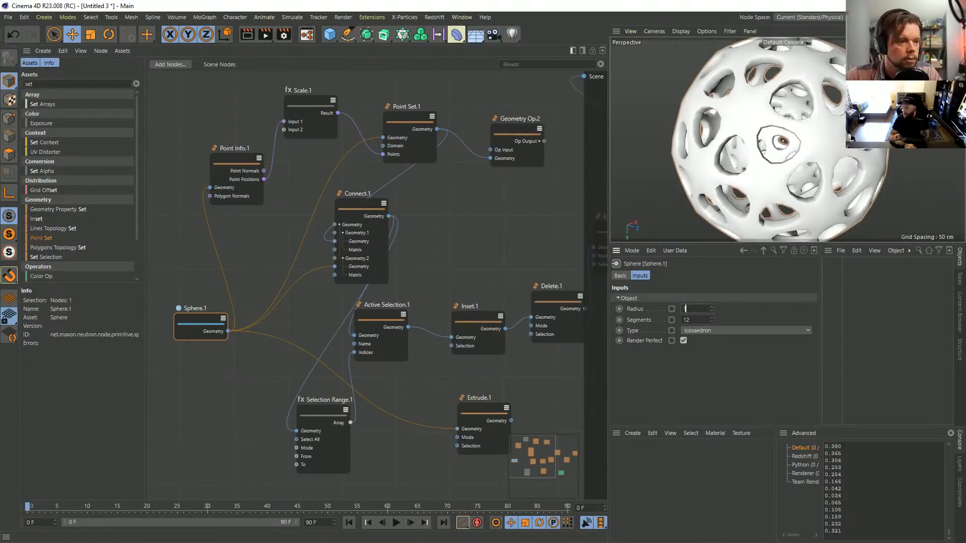
{"action": "type", "text": "11"}
{"action": "key", "text": "Return"}
{"action": "scroll", "coordinate": [783, 141], "scroll_direction": "down", "scroll_amount": 8}
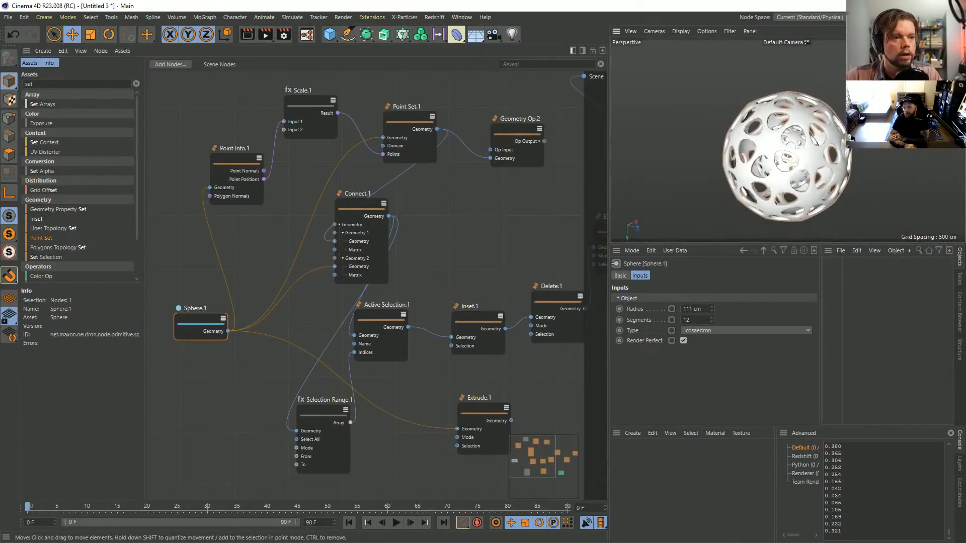
{"action": "scroll", "coordinate": [782, 142], "scroll_direction": "up", "scroll_amount": 3}
Step: Set Input 2 of the Scale node to 0.9 so the inner copy sits closer to the outer sphere
{"action": "left_click", "coordinate": [309, 107]}
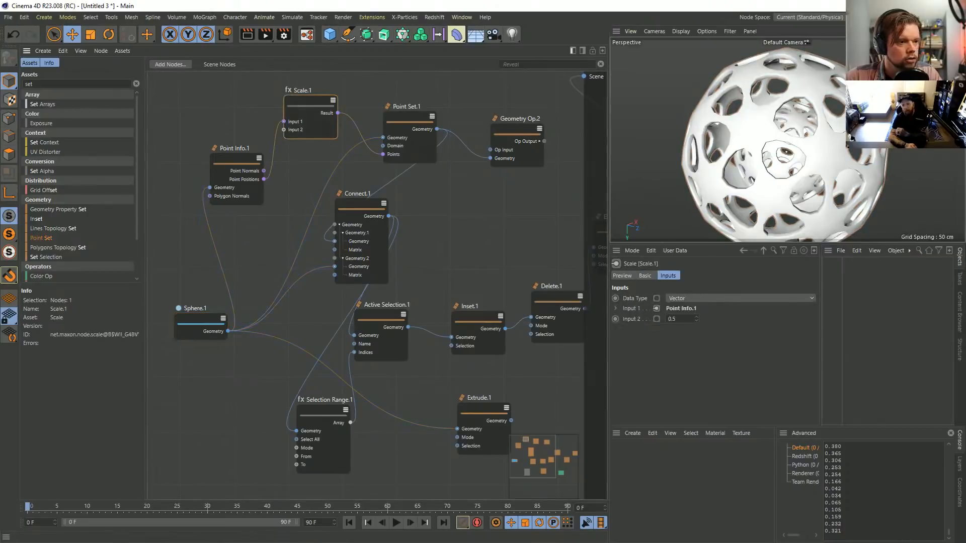
{"action": "double_click", "coordinate": [675, 318]}
{"action": "type", "text": ".9"}
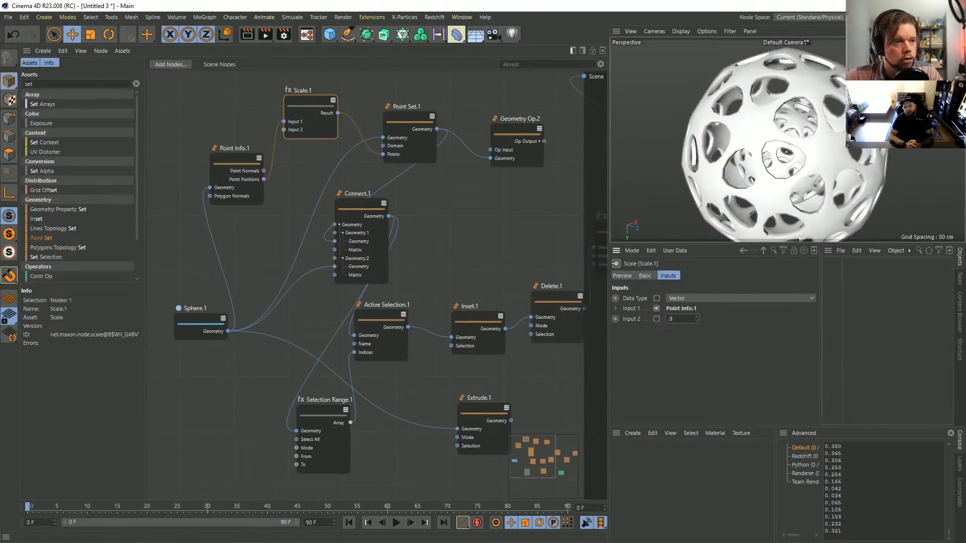
{"action": "key", "text": "Return"}
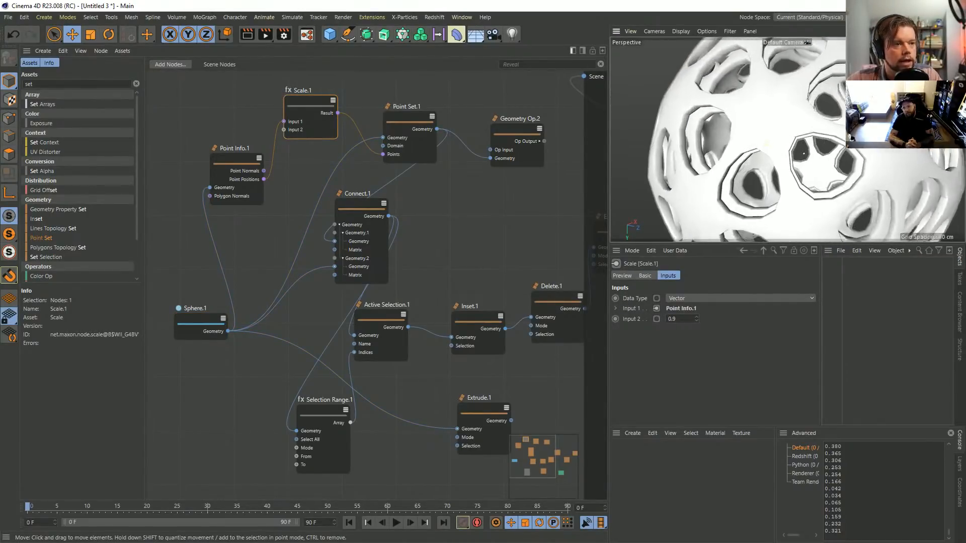
{"action": "left_click_drag", "start_coordinate": [766, 144], "coordinate": [744, 148], "text": "alt"}
{"action": "scroll", "coordinate": [459, 153], "scroll_direction": "down", "scroll_amount": 2}
{"action": "scroll", "coordinate": [759, 141], "scroll_direction": "down", "scroll_amount": 5}
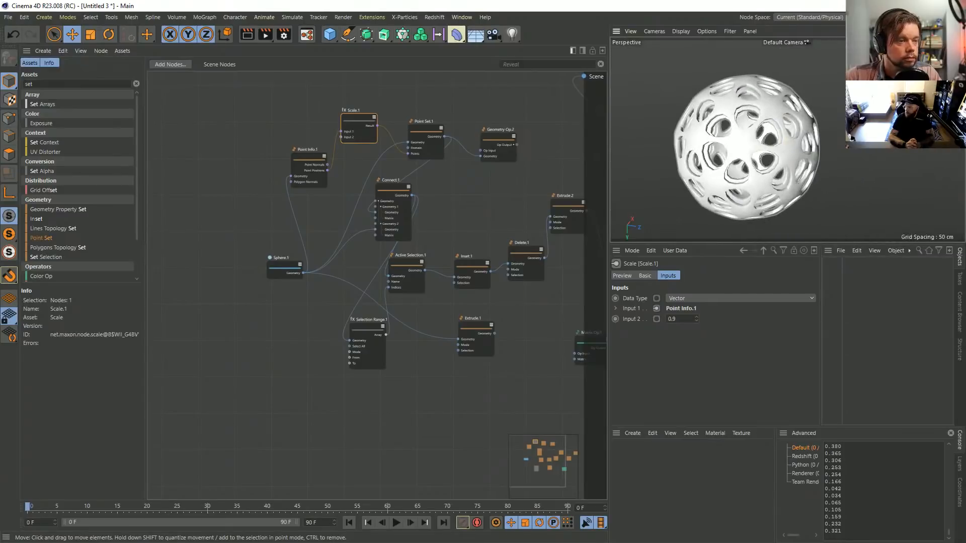
{"action": "scroll", "coordinate": [760, 146], "scroll_direction": "up", "scroll_amount": 4}
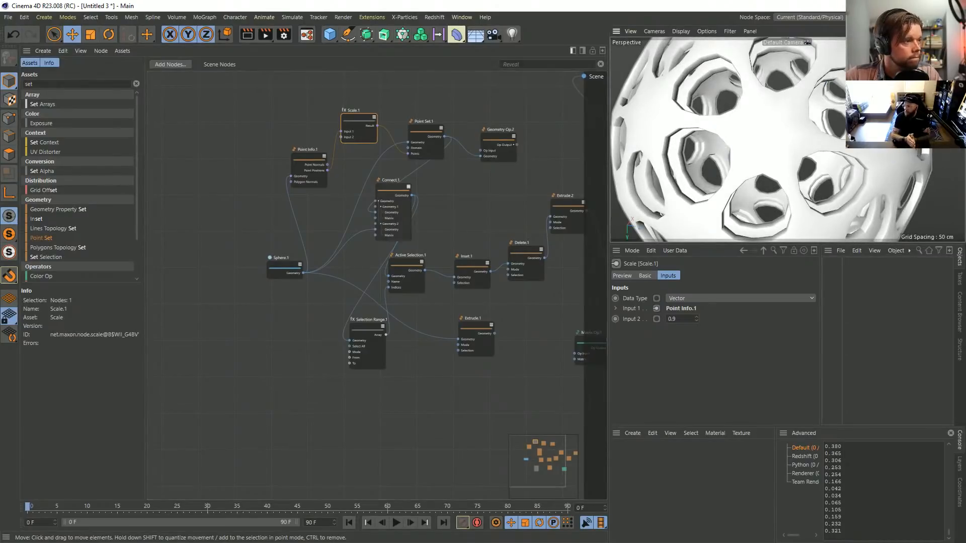
Step: Review the node chain from the Sphere to the Scene, including the sub-ports of Geometry Op.1's output
{"action": "middle_click_drag", "start_coordinate": [459, 227], "coordinate": [381, 214], "text": "alt"}
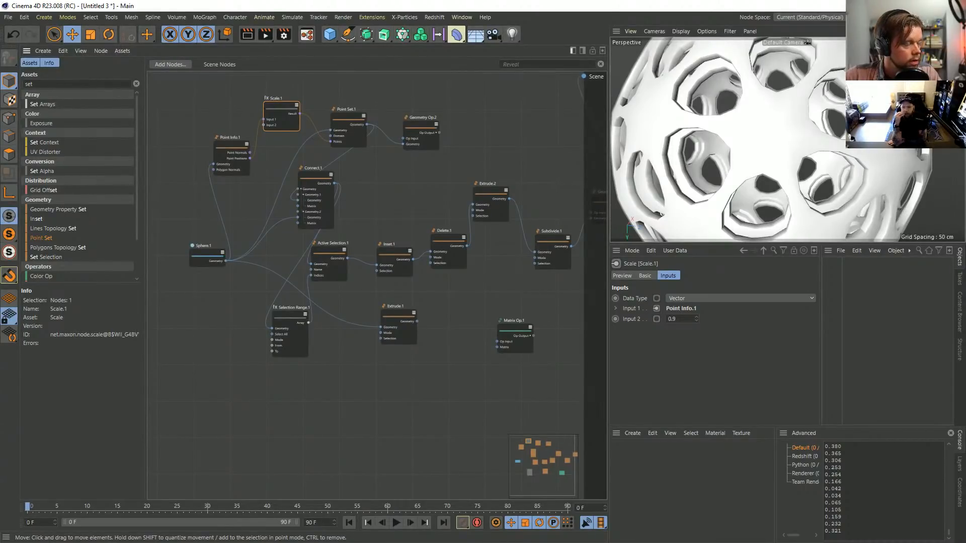
{"action": "middle_click_drag", "start_coordinate": [435, 219], "coordinate": [257, 234], "text": "alt"}
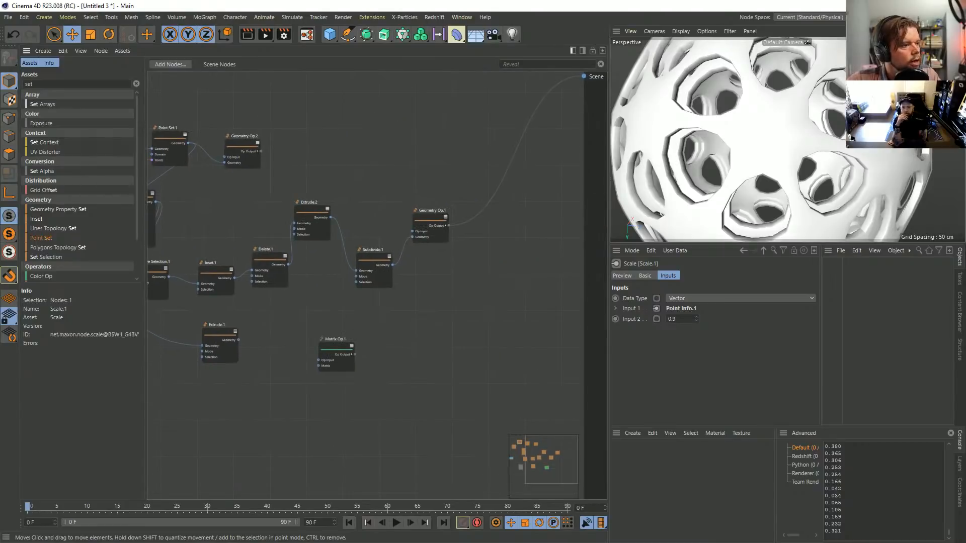
{"action": "right_click_drag", "start_coordinate": [435, 219], "coordinate": [508, 219], "text": "alt"}
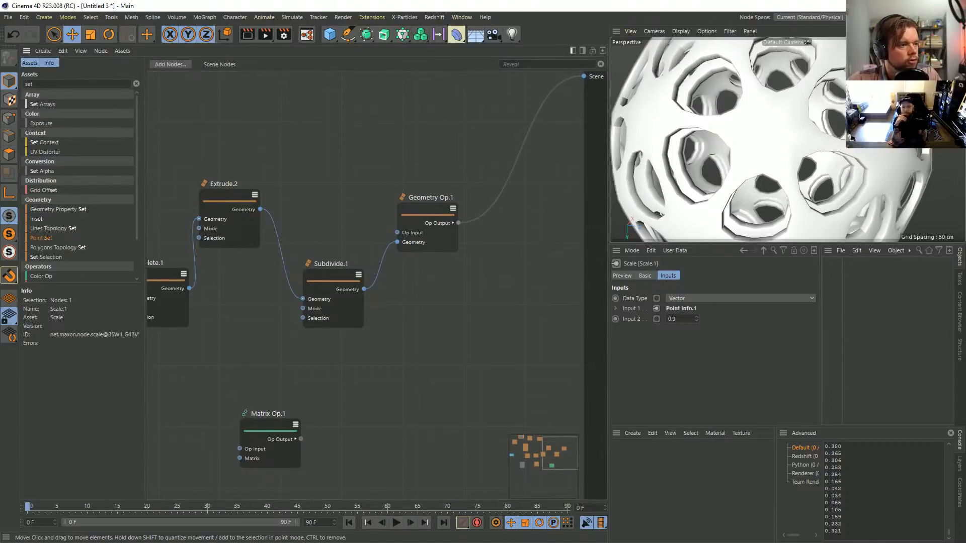
{"action": "left_click", "coordinate": [453, 223]}
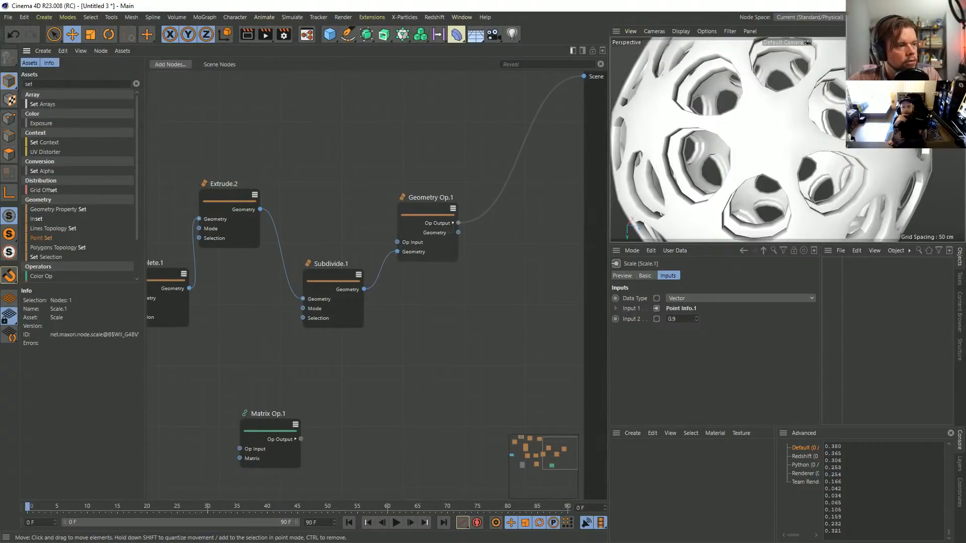
{"action": "left_click", "coordinate": [452, 223]}
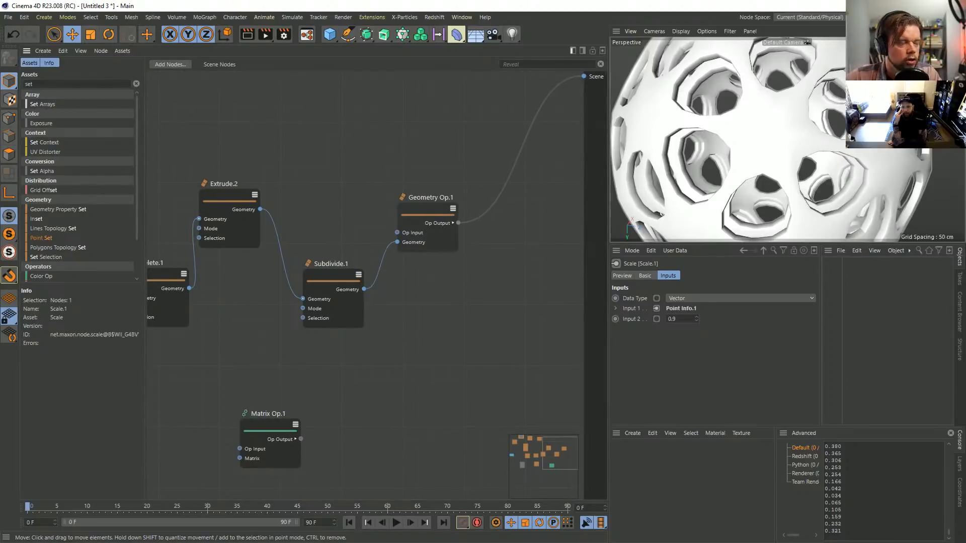
{"action": "scroll", "coordinate": [445, 162], "scroll_direction": "down", "scroll_amount": 4}
{"action": "middle_click_drag", "start_coordinate": [200, 125], "coordinate": [252, 175]}
{"action": "scroll", "coordinate": [359, 163], "scroll_direction": "up", "scroll_amount": 3}
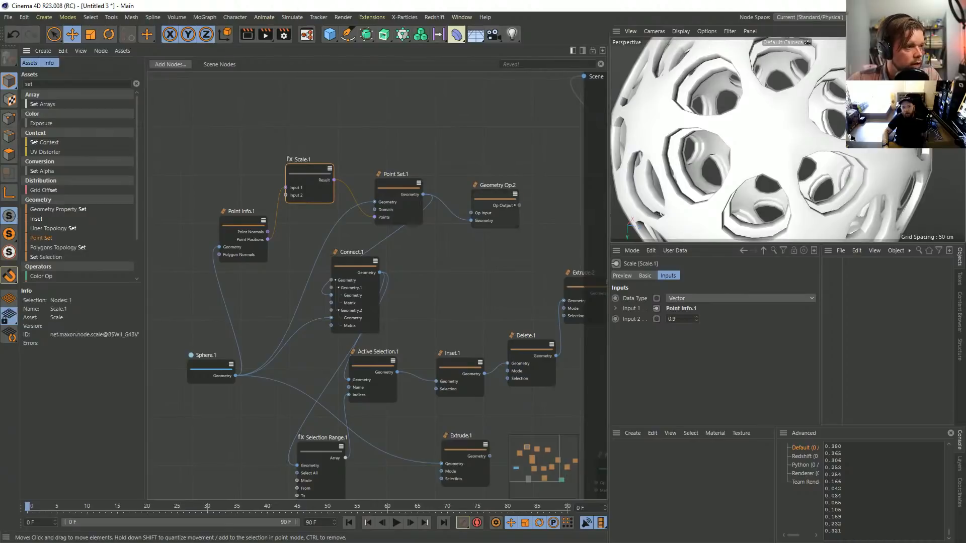
{"action": "scroll", "coordinate": [480, 196], "scroll_direction": "down", "scroll_amount": 4}
{"action": "middle_click_drag", "start_coordinate": [481, 196], "coordinate": [403, 218]}
{"action": "scroll", "coordinate": [347, 191], "scroll_direction": "up", "scroll_amount": 4}
{"action": "scroll", "coordinate": [347, 203], "scroll_direction": "up", "scroll_amount": 1}
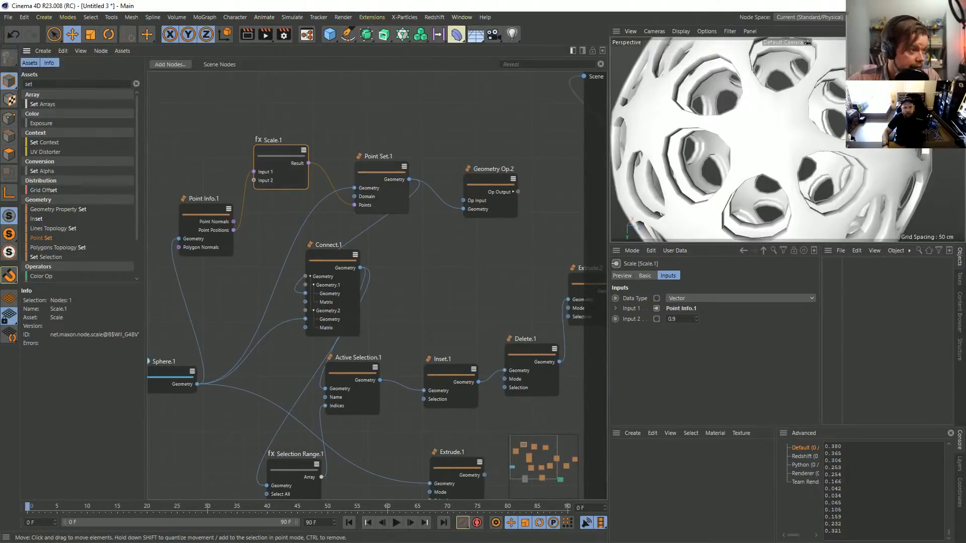
Step: Search the assets for "rot" and add a Rotate Vector node just above Point Set
{"action": "left_click_drag", "start_coordinate": [36, 84], "coordinate": [15, 84]}
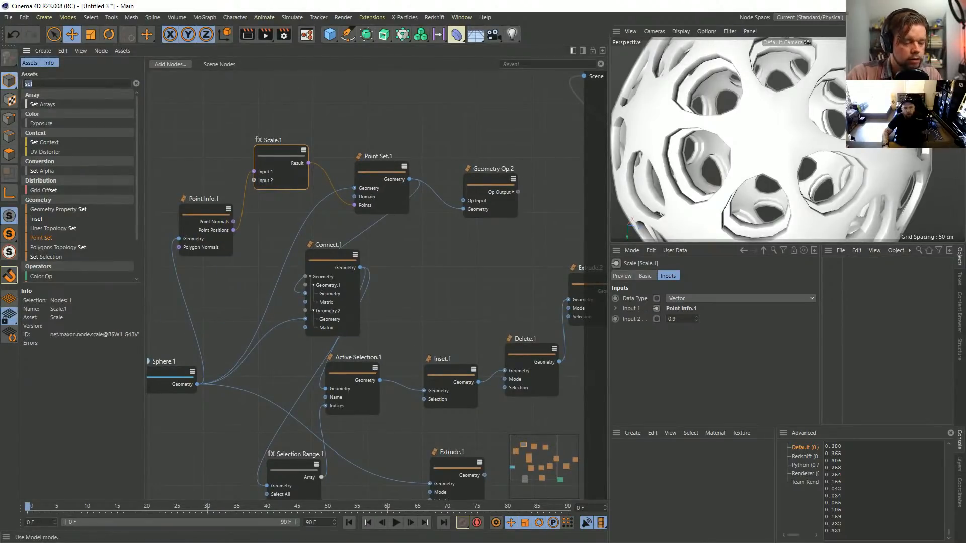
{"action": "type", "text": "ro"}
{"action": "key", "text": "BackSpace"}
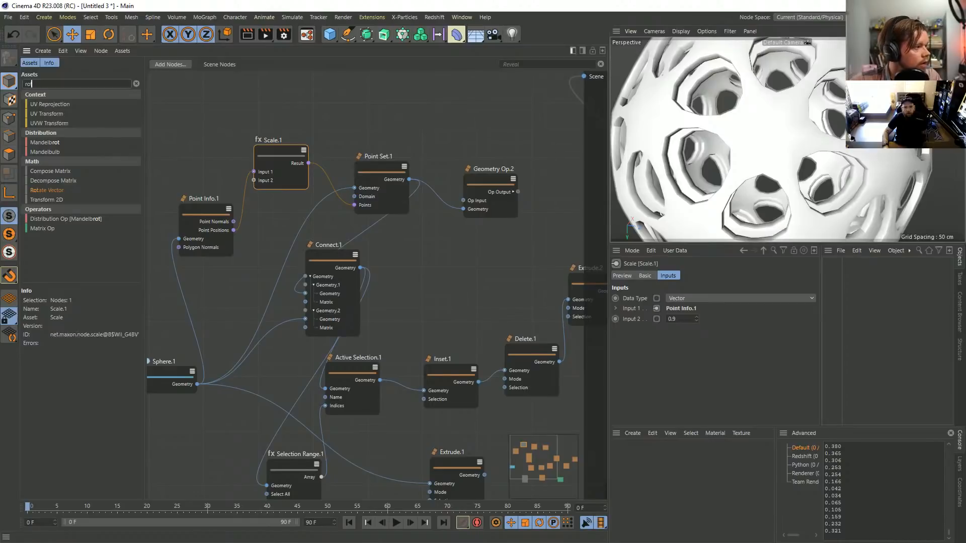
{"action": "left_click_drag", "start_coordinate": [47, 190], "coordinate": [349, 129]}
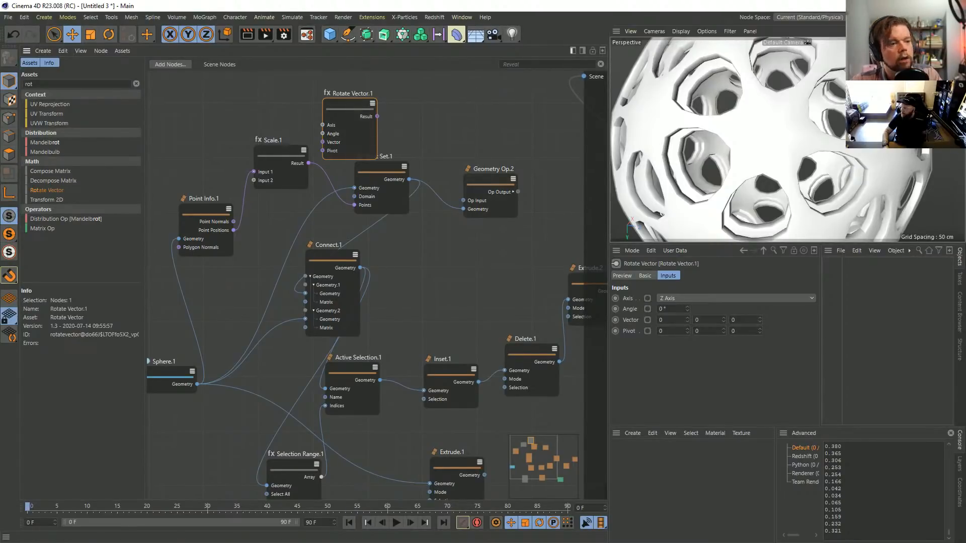
{"action": "scroll", "coordinate": [316, 254], "scroll_direction": "down", "scroll_amount": 3}
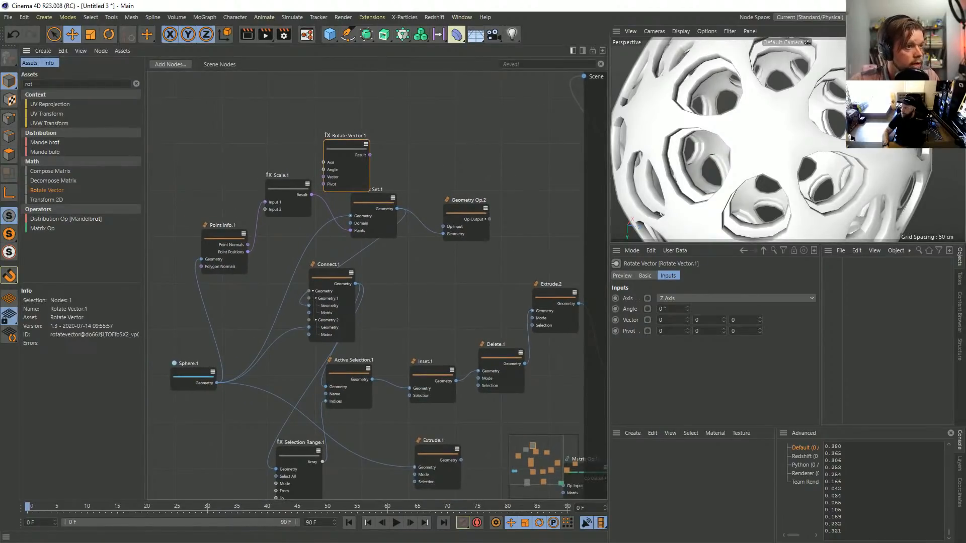
Step: Save the scene as [1a]DOubleSphere.c4d in the SceneFiles folder of the Episode 34 project
{"action": "key", "text": "ctrl+s"}
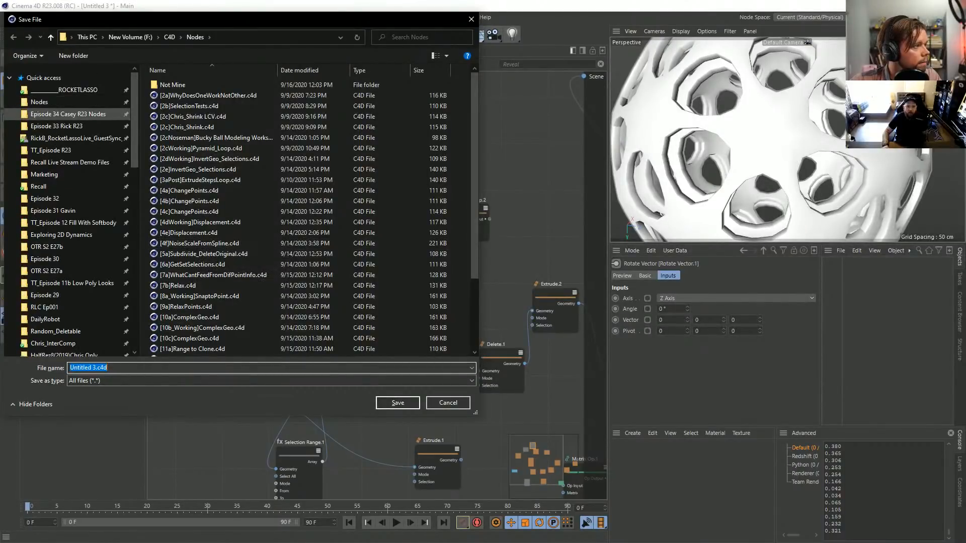
{"action": "scroll", "coordinate": [227, 151], "scroll_direction": "down", "scroll_amount": 2}
{"action": "scroll", "coordinate": [226, 171], "scroll_direction": "up", "scroll_amount": 2}
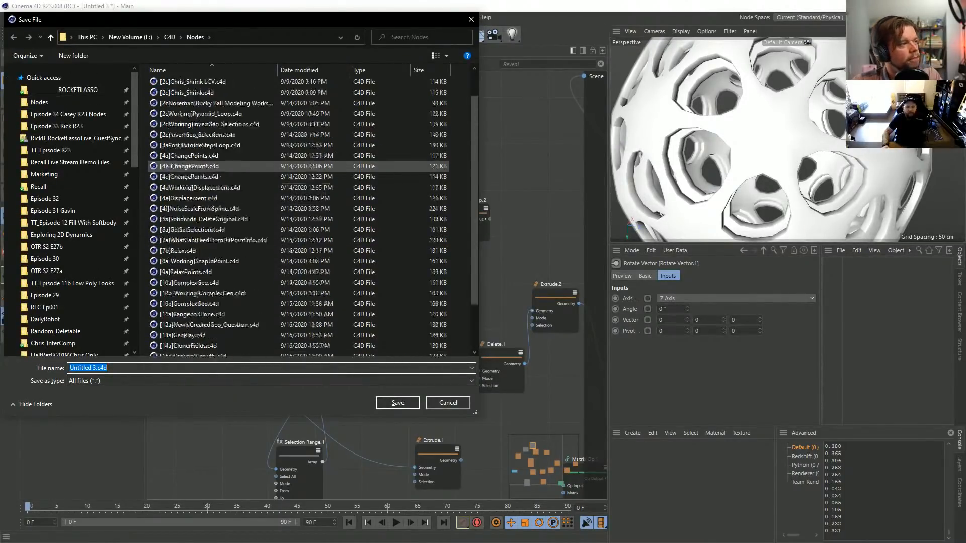
{"action": "scroll", "coordinate": [227, 202], "scroll_direction": "down", "scroll_amount": 2}
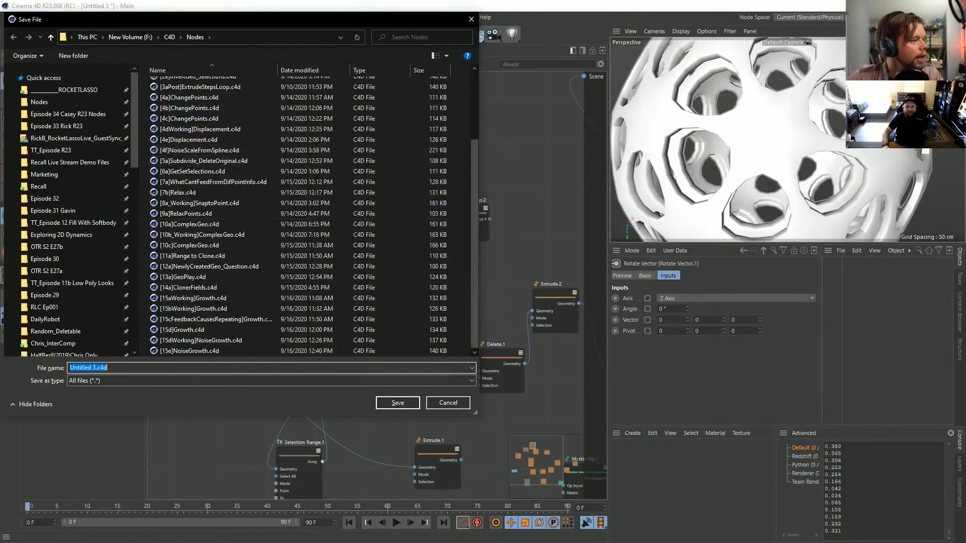
{"action": "scroll", "coordinate": [227, 201], "scroll_direction": "up", "scroll_amount": 2}
{"action": "left_click", "coordinate": [40, 102]}
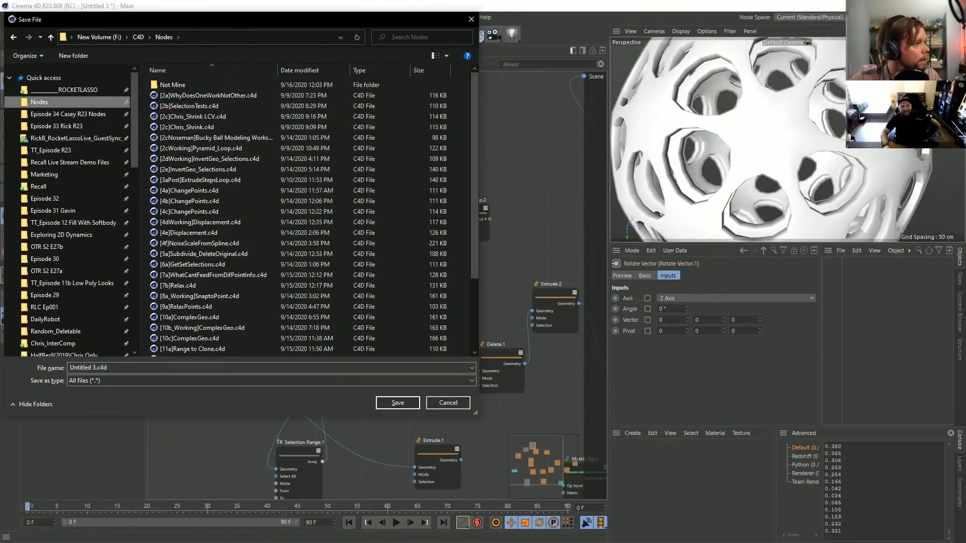
{"action": "left_click", "coordinate": [68, 114]}
{"action": "left_click", "coordinate": [39, 102]}
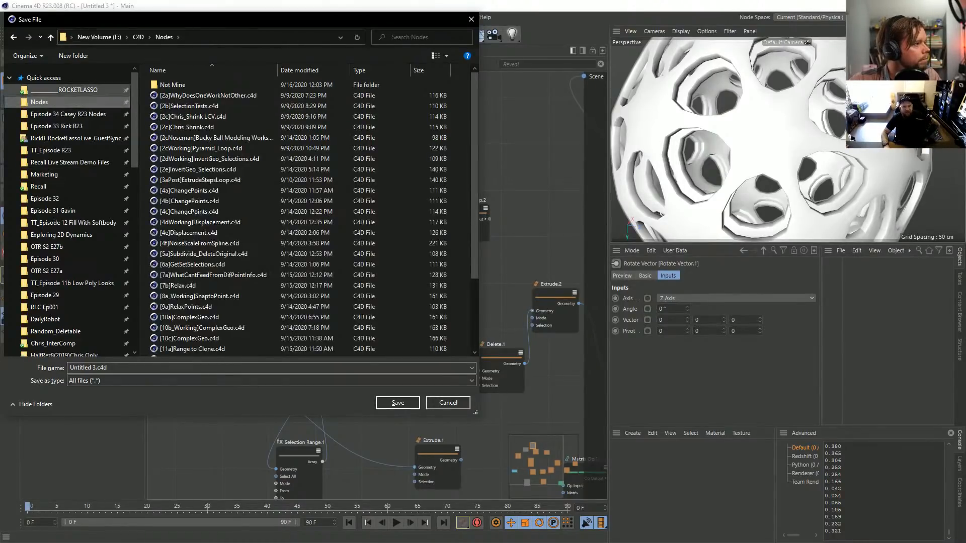
{"action": "left_click", "coordinate": [68, 114]}
{"action": "double_click", "coordinate": [177, 95]}
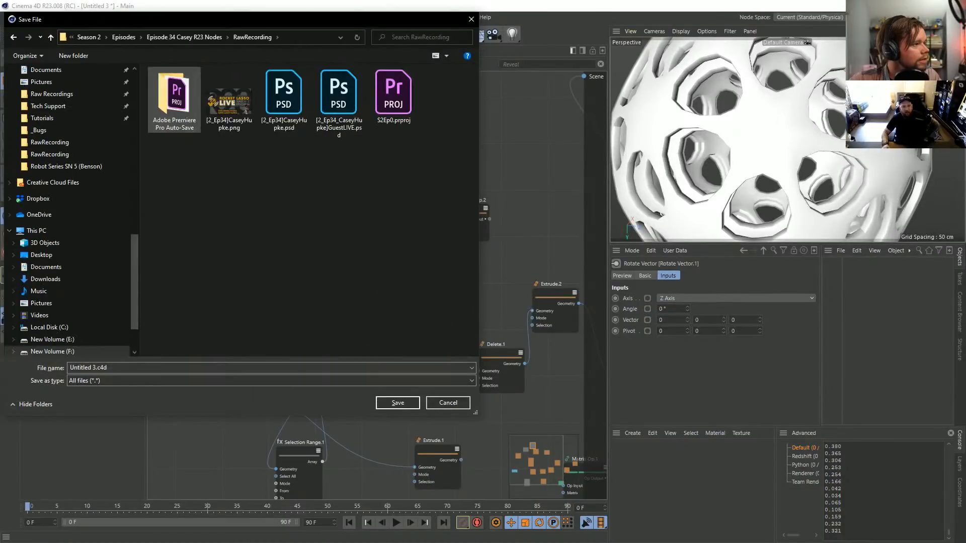
{"action": "left_click", "coordinate": [184, 37]}
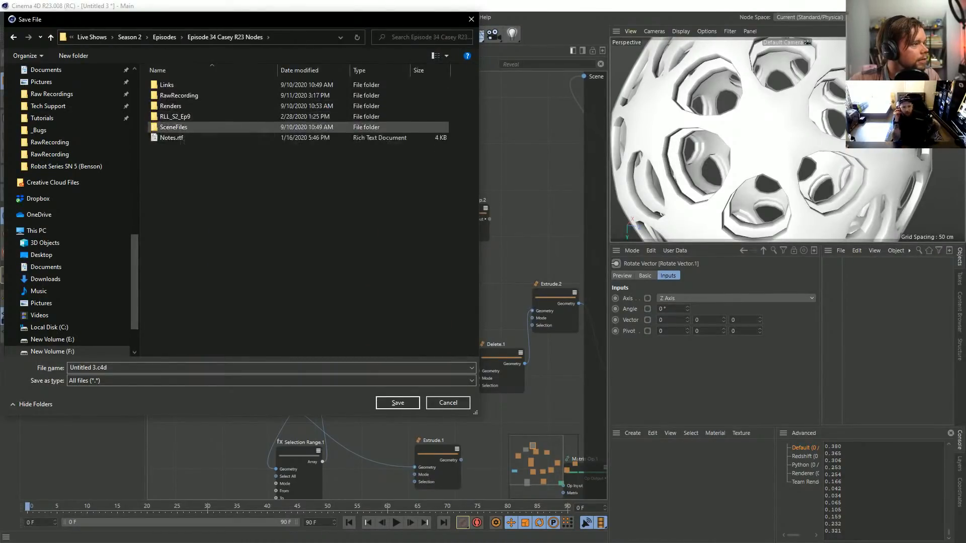
{"action": "double_click", "coordinate": [173, 127]}
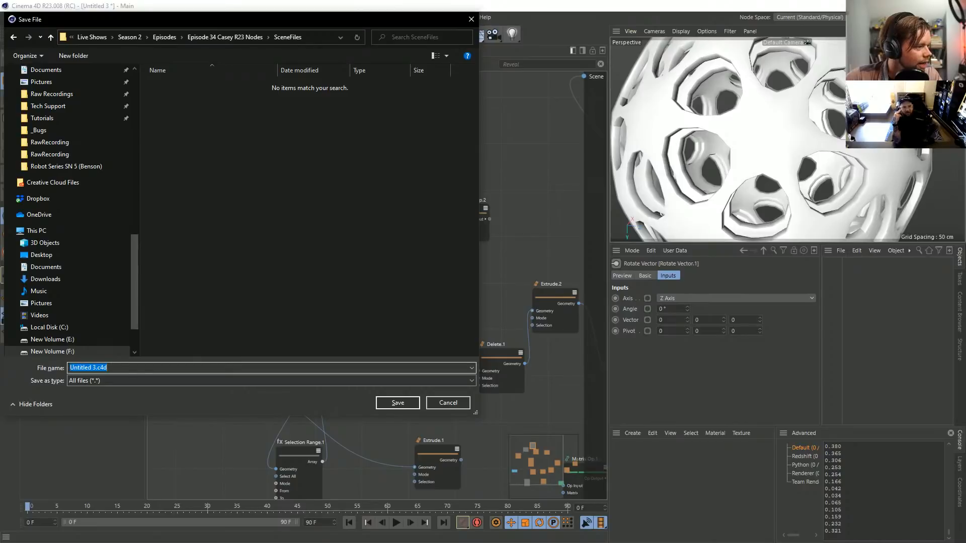
{"action": "key", "text": "BackSpace"}
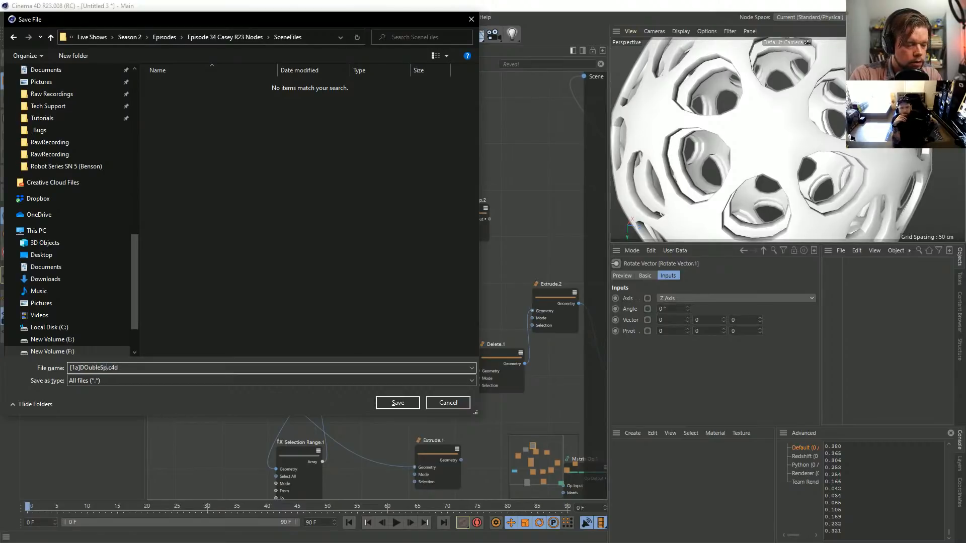
{"action": "key", "text": "Return"}
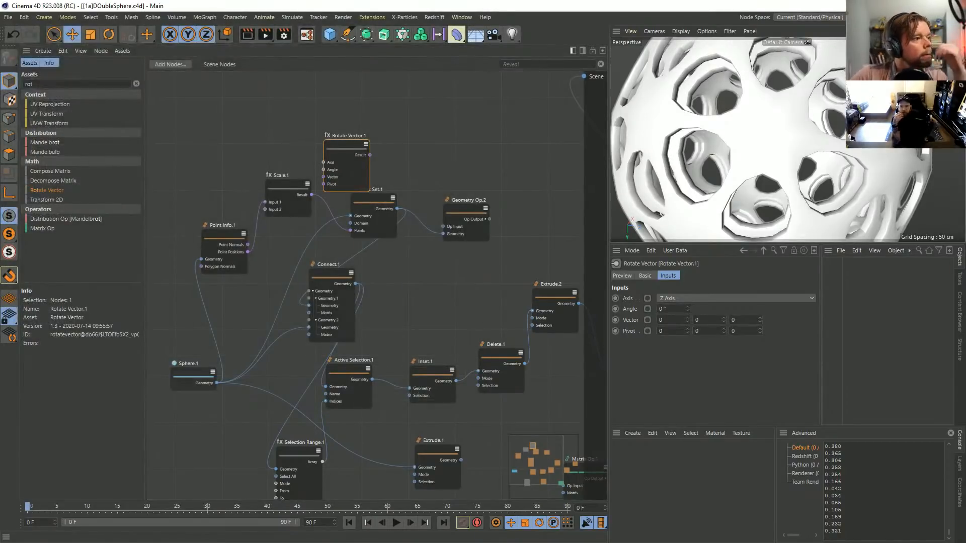
Step: Move the Sphere node away from the others and shift the Point Info, Scale, Point Set, Geometry Op.2 and Rotate Vector nodes up to free space
{"action": "key", "text": "ctrl+o"}
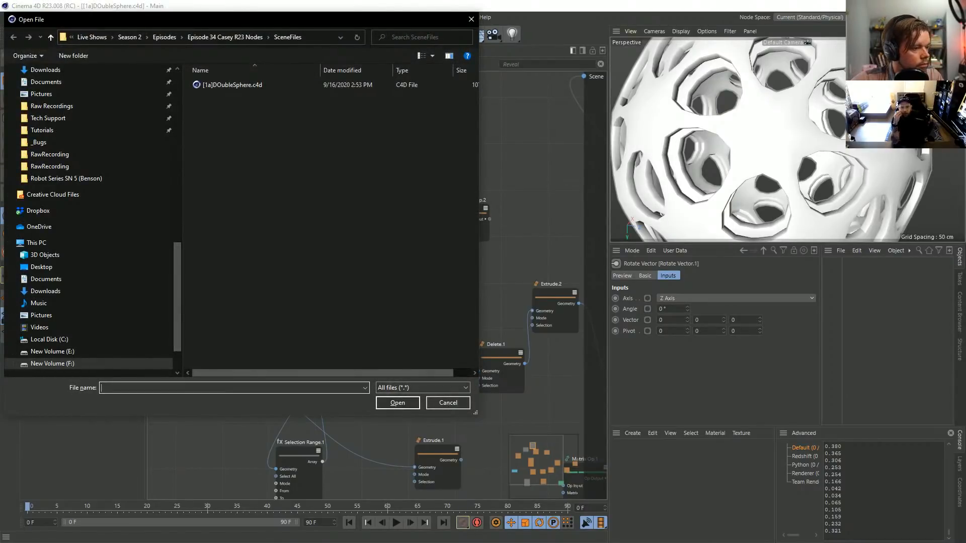
{"action": "key", "text": "Escape"}
{"action": "middle_click_drag", "start_coordinate": [382, 302], "coordinate": [479, 264]}
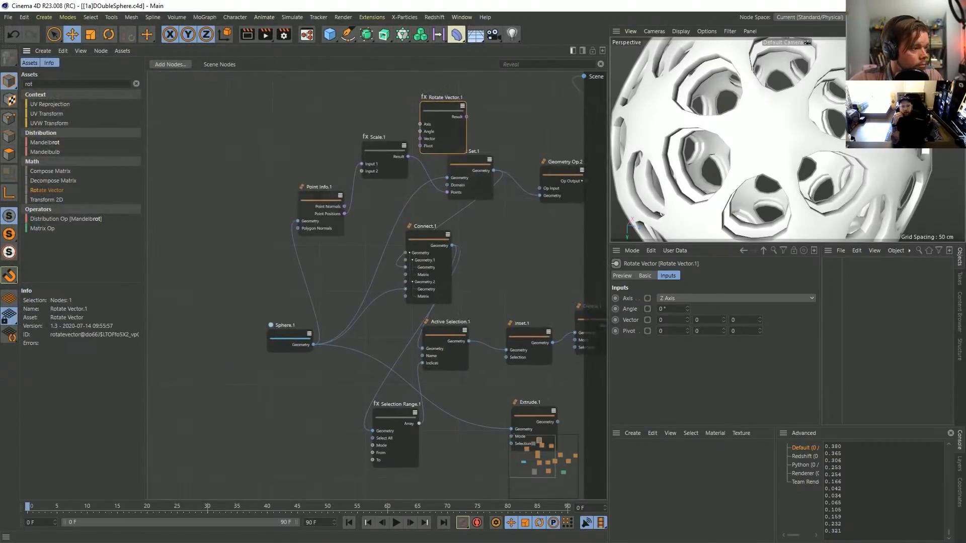
{"action": "left_click_drag", "start_coordinate": [292, 332], "coordinate": [166, 322]}
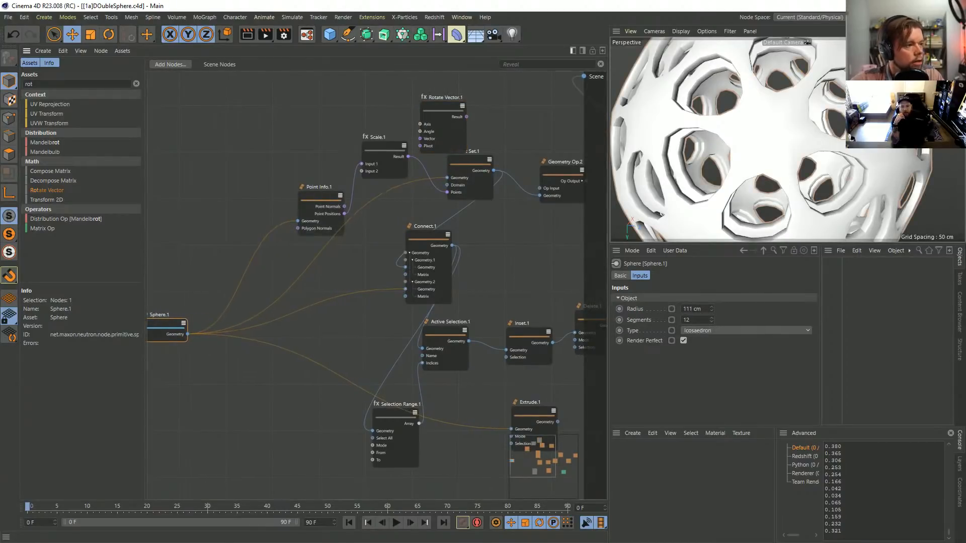
{"action": "middle_click_drag", "start_coordinate": [308, 91], "coordinate": [314, 117]}
{"action": "left_click_drag", "start_coordinate": [314, 118], "coordinate": [556, 244]}
{"action": "left_click_drag", "start_coordinate": [567, 190], "coordinate": [516, 155]}
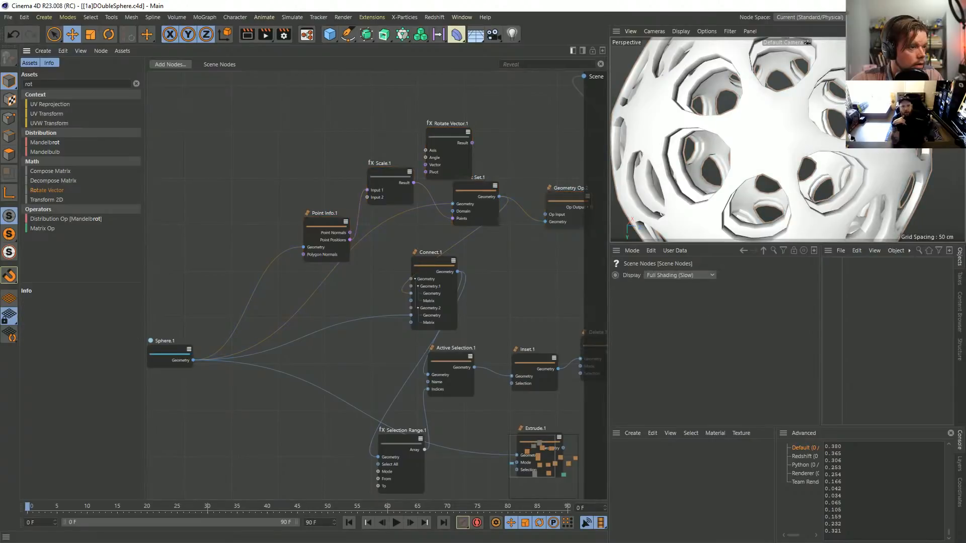
{"action": "left_click_drag", "start_coordinate": [563, 121], "coordinate": [297, 263]}
{"action": "left_click_drag", "start_coordinate": [572, 154], "coordinate": [279, 236]}
{"action": "left_click_drag", "start_coordinate": [324, 213], "coordinate": [198, 98]}
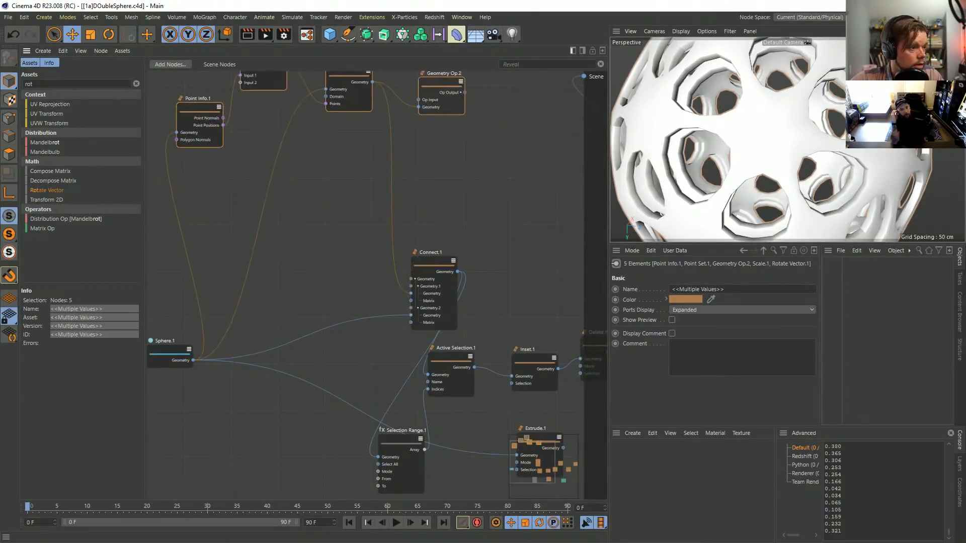
Step: Search the assets for "geo", add a Geometry Op node above the Sphere, feed it the Sphere's geometry and expand its output
{"action": "middle_click_drag", "start_coordinate": [331, 272], "coordinate": [466, 255]}
{"action": "scroll", "coordinate": [378, 247], "scroll_direction": "up", "scroll_amount": 3}
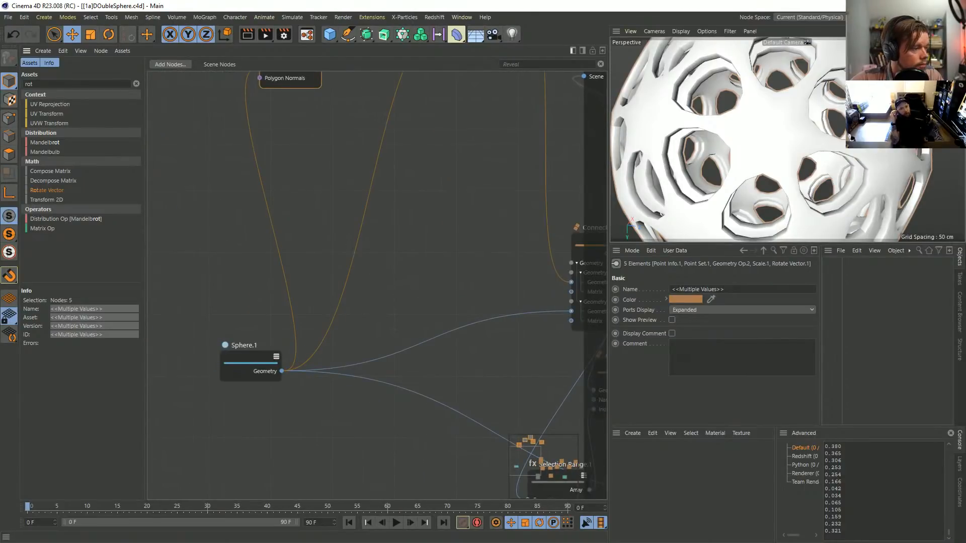
{"action": "left_click_drag", "start_coordinate": [34, 84], "coordinate": [12, 75]}
{"action": "type", "text": "geo"}
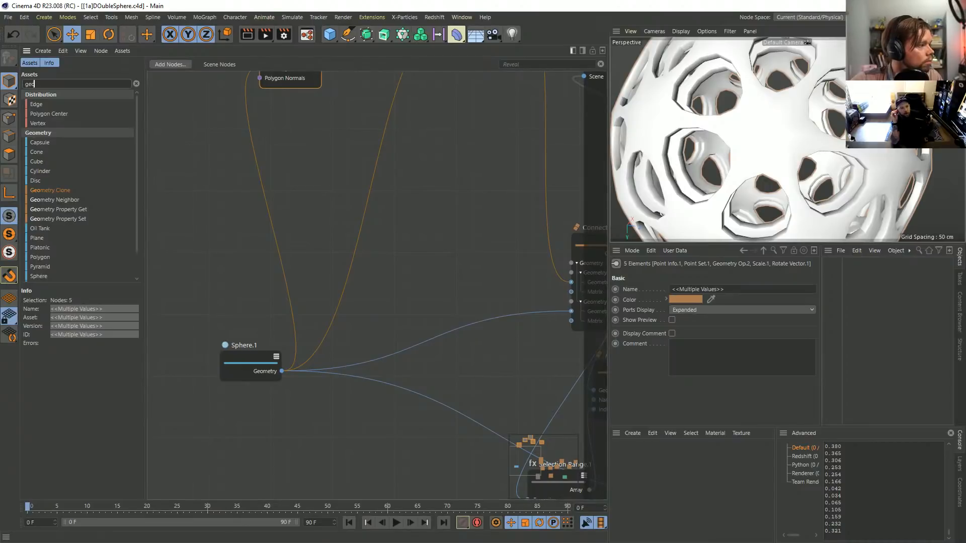
{"action": "scroll", "coordinate": [78, 186], "scroll_direction": "down", "scroll_amount": 1}
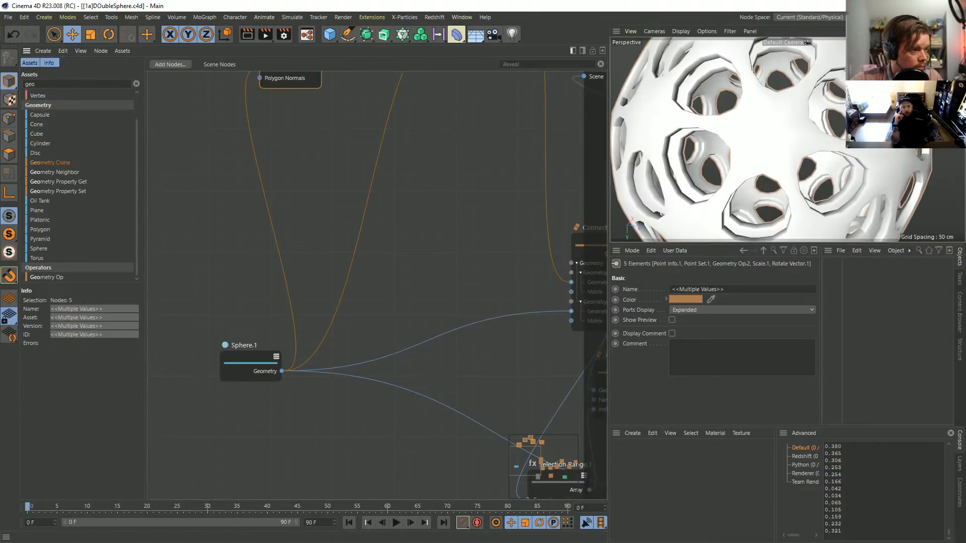
{"action": "double_click", "coordinate": [47, 277]}
{"action": "left_click_drag", "start_coordinate": [281, 371], "coordinate": [378, 287]}
{"action": "left_click_drag", "start_coordinate": [413, 242], "coordinate": [333, 201]}
{"action": "left_click", "coordinate": [395, 222]}
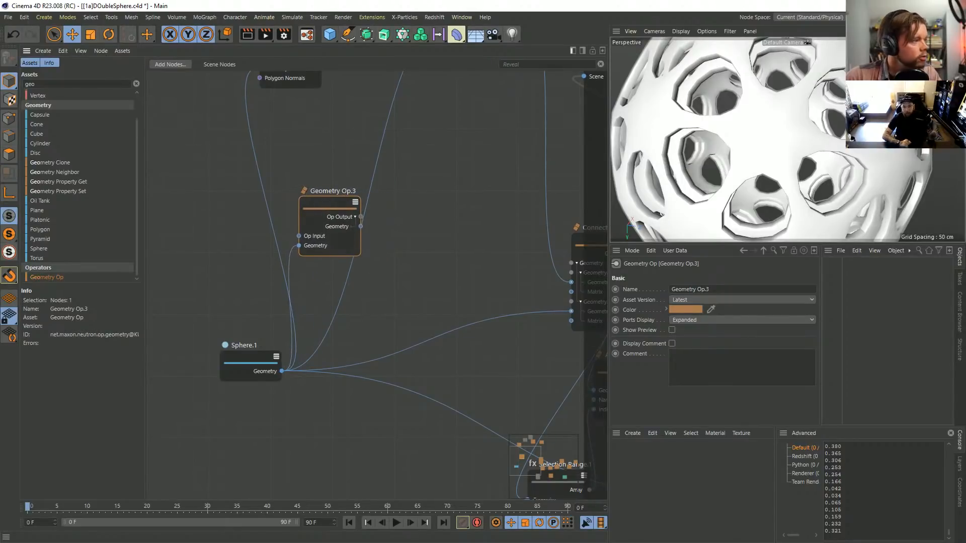
Step: Search the assets for "matr", add a Matrix Op node and feed the new Geometry Op's Op Output into its Op Input
{"action": "left_click", "coordinate": [28, 84]}
{"action": "type", "text": "matr"}
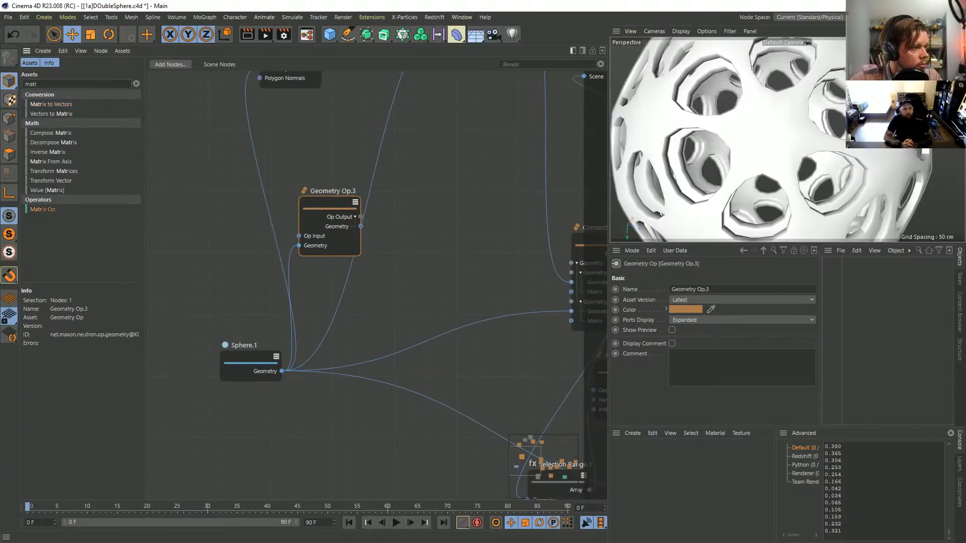
{"action": "left_click_drag", "start_coordinate": [43, 209], "coordinate": [415, 232]}
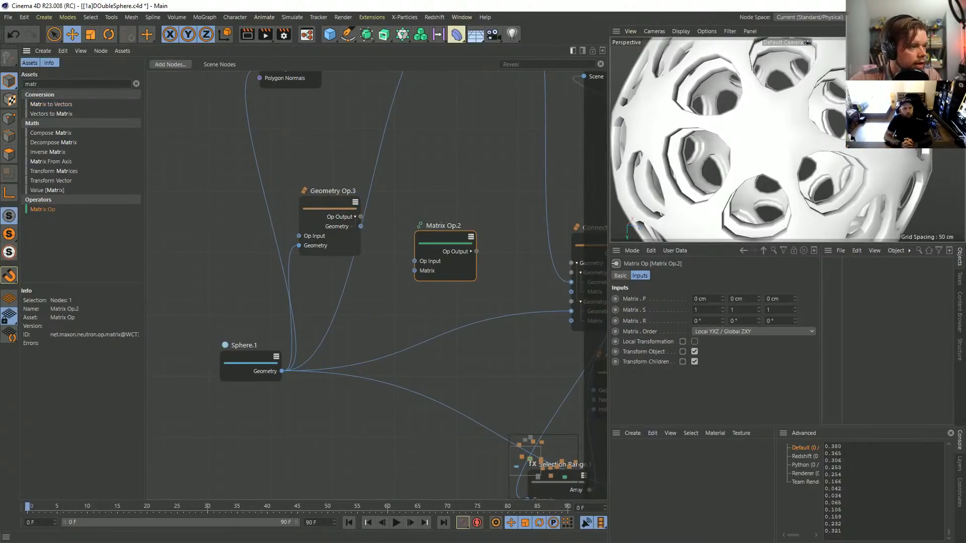
{"action": "left_click_drag", "start_coordinate": [361, 216], "coordinate": [431, 229]}
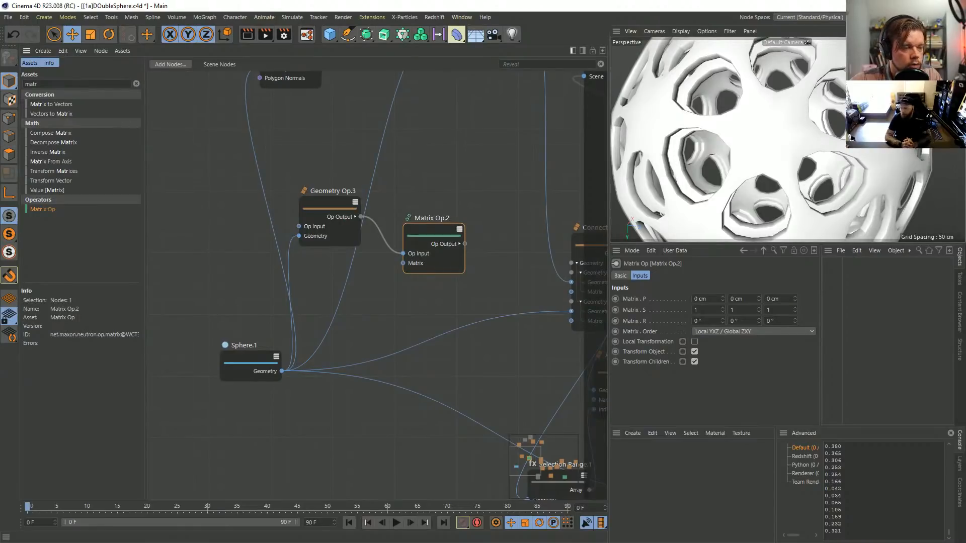
{"action": "left_click_drag", "start_coordinate": [431, 229], "coordinate": [475, 227]}
Step: Connect the new Matrix Op's Op Output to the Scene and display the viewport with Gouraud shading and lines
{"action": "left_click_drag", "start_coordinate": [37, 83], "coordinate": [15, 76]}
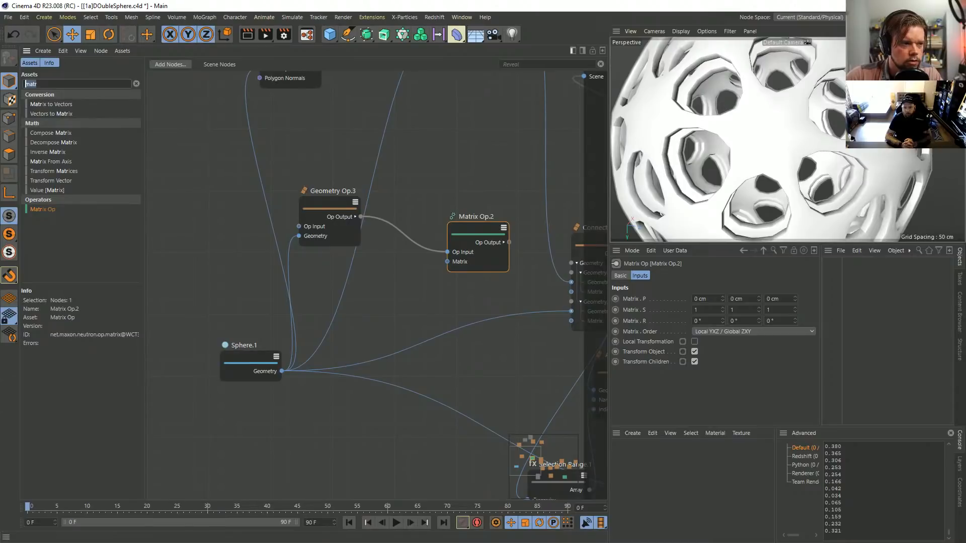
{"action": "scroll", "coordinate": [481, 275], "scroll_direction": "down", "scroll_amount": 1}
{"action": "middle_click_drag", "start_coordinate": [481, 276], "coordinate": [445, 290]}
{"action": "left_click_drag", "start_coordinate": [468, 262], "coordinate": [584, 76]}
{"action": "middle_click_drag", "start_coordinate": [378, 285], "coordinate": [386, 258]}
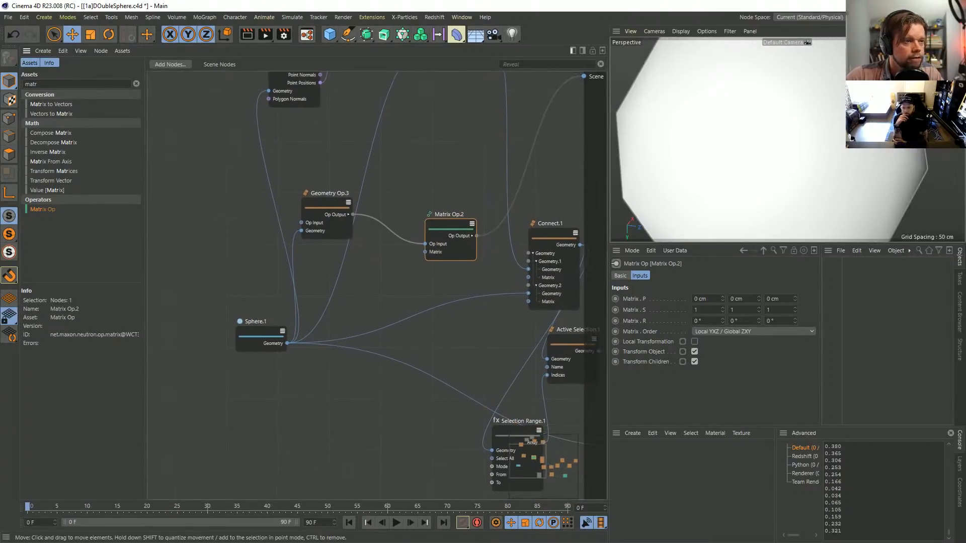
{"action": "key", "text": "n"}
{"action": "key", "text": "b"}
{"action": "scroll", "coordinate": [477, 178], "scroll_direction": "down", "scroll_amount": 3}
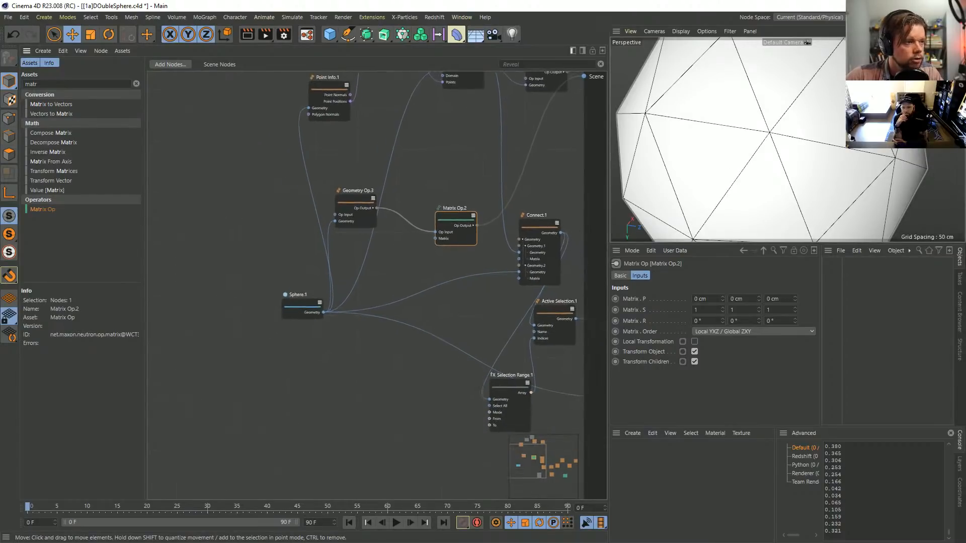
Step: Set the Matrix Op's scale to 0.8 on all three axes
{"action": "left_click", "coordinate": [758, 308]}
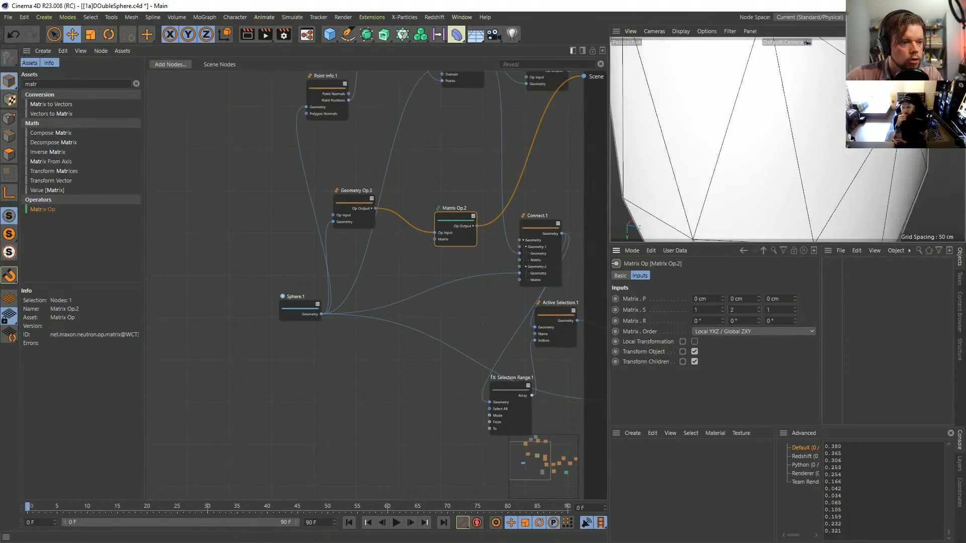
{"action": "right_click", "coordinate": [753, 175]}
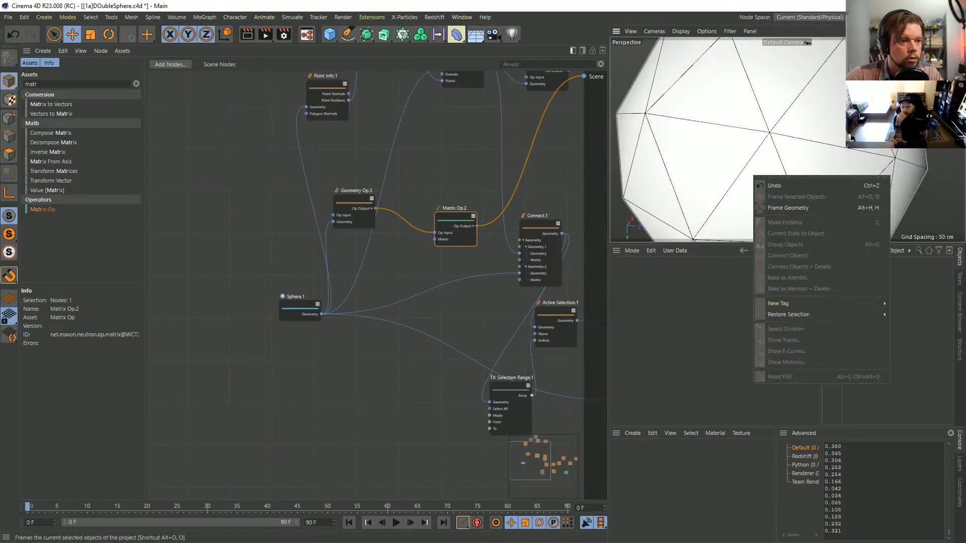
{"action": "key", "text": "Escape"}
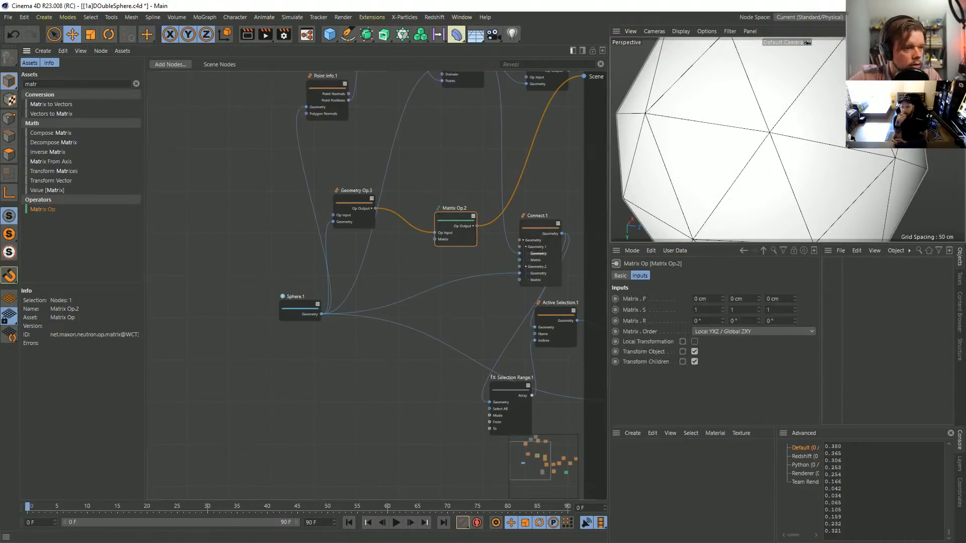
{"action": "left_click", "coordinate": [733, 310]}
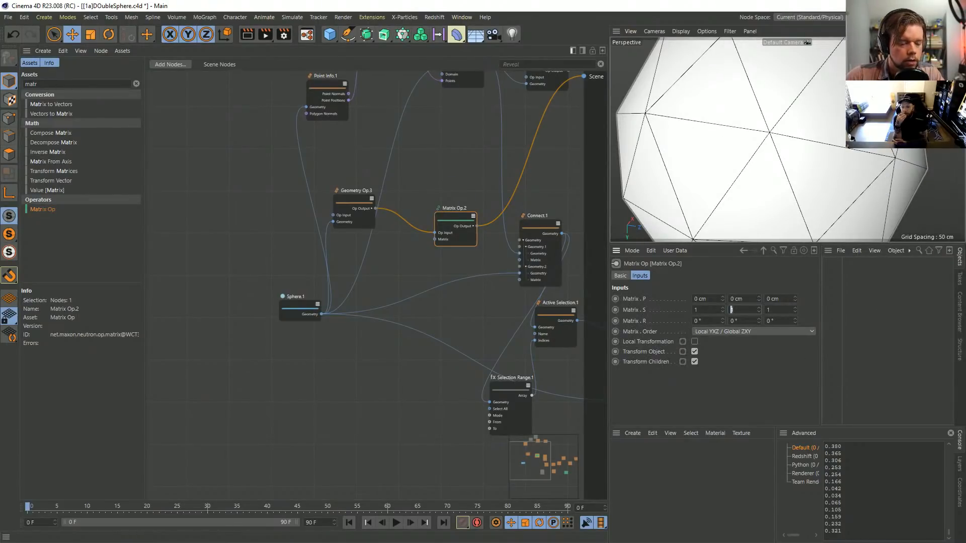
{"action": "left_click", "coordinate": [769, 309]}
{"action": "type", "text": ".8"}
{"action": "left_click", "coordinate": [697, 310]}
{"action": "type", "text": ".8"}
{"action": "key", "text": "Return"}
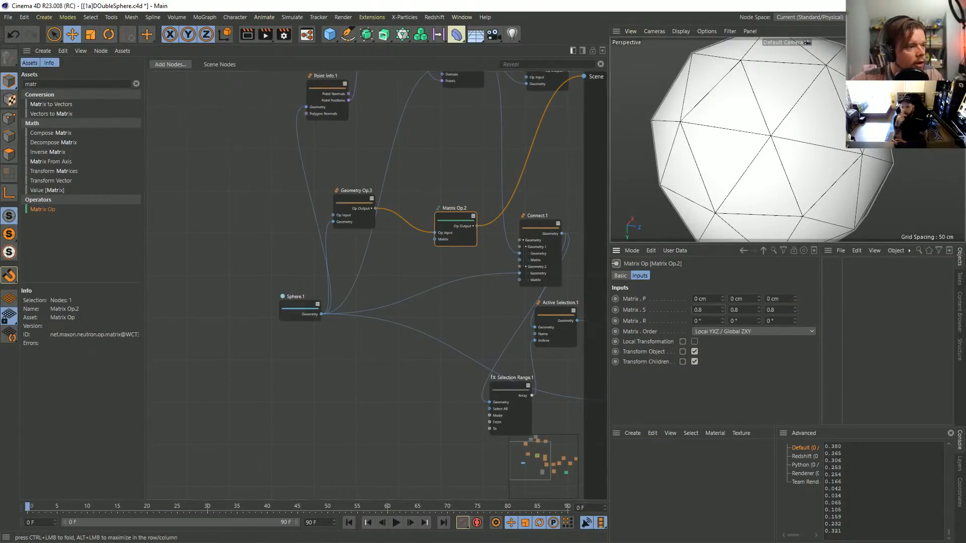
Step: Expand the Matrix Op's output and connect its Geometry port to the Connect node's Geometry.1 geometry input
{"action": "middle_click_drag", "start_coordinate": [528, 268], "coordinate": [511, 257]}
{"action": "scroll", "coordinate": [511, 257], "scroll_direction": "up", "scroll_amount": 1}
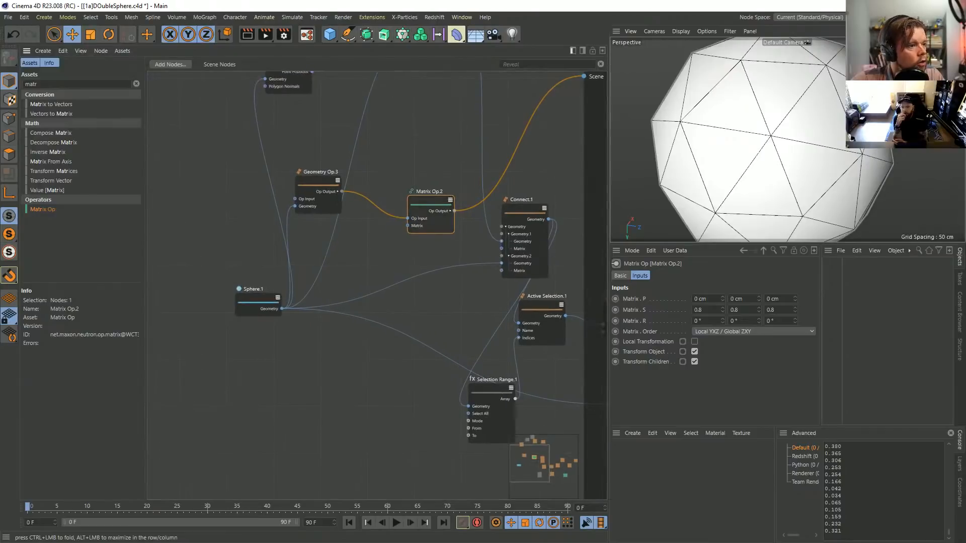
{"action": "left_click", "coordinate": [450, 211]}
{"action": "left_click_drag", "start_coordinate": [432, 203], "coordinate": [413, 180]}
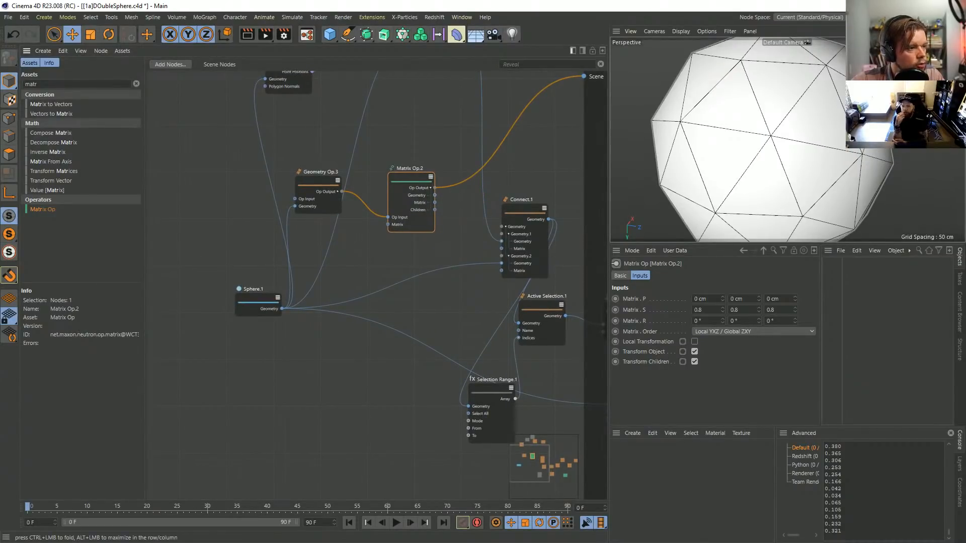
{"action": "left_click_drag", "start_coordinate": [434, 195], "coordinate": [502, 241]}
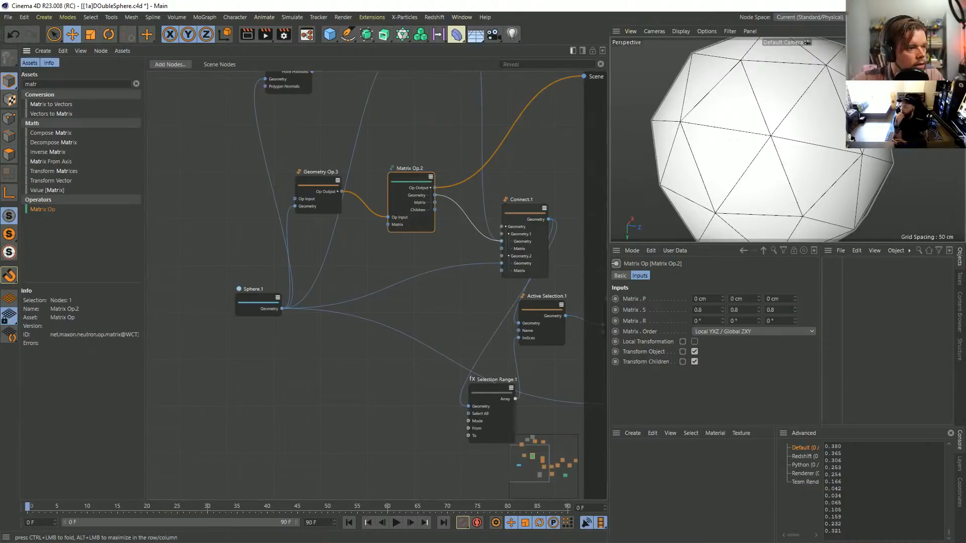
Step: Connect the output of Geometry Op.1 at the chain's end to the Scene and inspect the shell from another angle
{"action": "middle_click_drag", "start_coordinate": [443, 236], "coordinate": [403, 300]}
{"action": "middle_click_drag", "start_coordinate": [558, 363], "coordinate": [260, 308]}
{"action": "scroll", "coordinate": [417, 272], "scroll_direction": "down", "scroll_amount": 2}
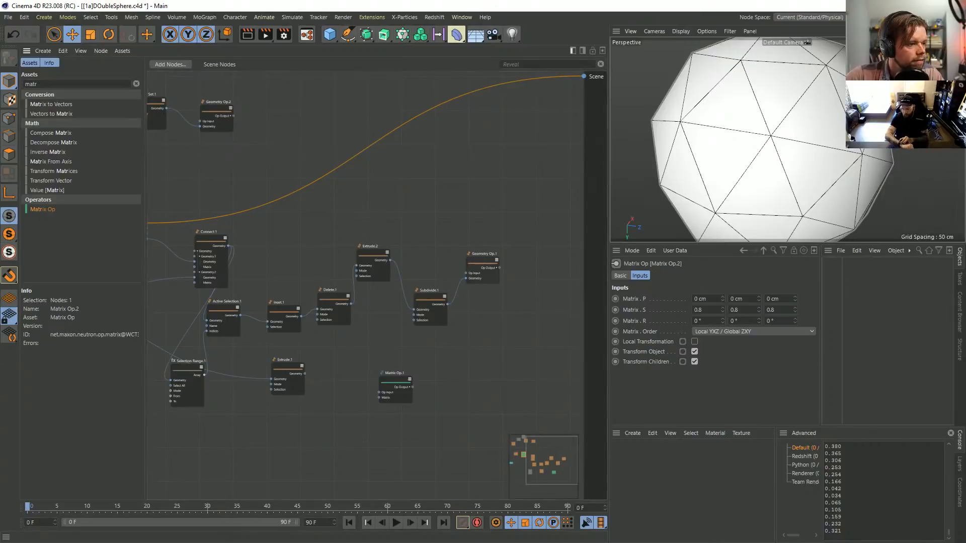
{"action": "left_click_drag", "start_coordinate": [530, 230], "coordinate": [584, 76]}
{"action": "mouse_move", "coordinate": [739, 141]}
{"action": "left_mouse_down", "text": "alt"}
{"action": "mouse_move", "coordinate": [742, 153]}
{"action": "mouse_move", "coordinate": [780, 144]}
{"action": "mouse_move", "coordinate": [695, 146]}
{"action": "mouse_move", "coordinate": [738, 150]}
{"action": "left_mouse_up", "text": "alt"}
Step: Rearrange the graph by moving Geometry Op.3 and Matrix Op.2 together and placing the Connect node below Matrix Op.2
{"action": "middle_click_drag", "start_coordinate": [261, 201], "coordinate": [471, 229], "text": "alt"}
{"action": "right_click_drag", "start_coordinate": [304, 234], "coordinate": [383, 234], "text": "alt"}
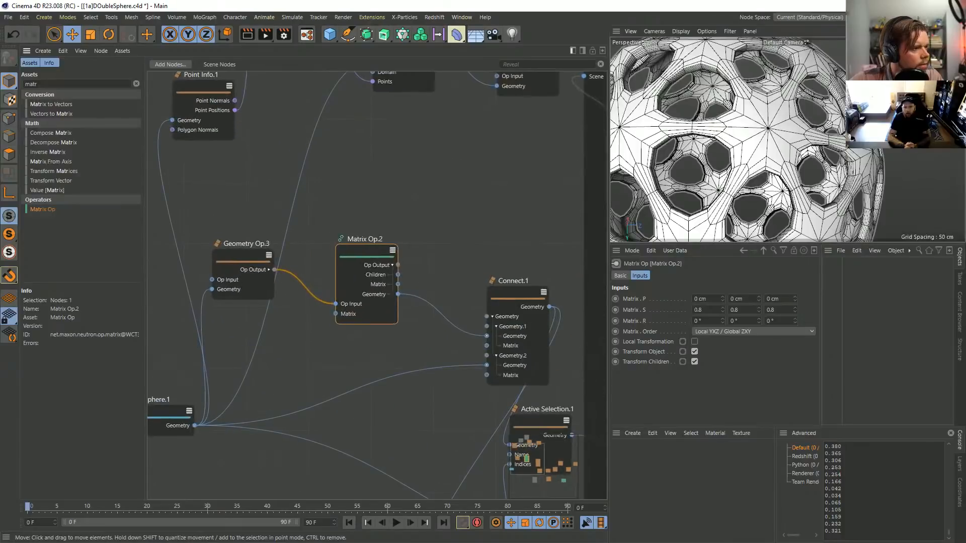
{"action": "left_click_drag", "start_coordinate": [372, 224], "coordinate": [240, 244]}
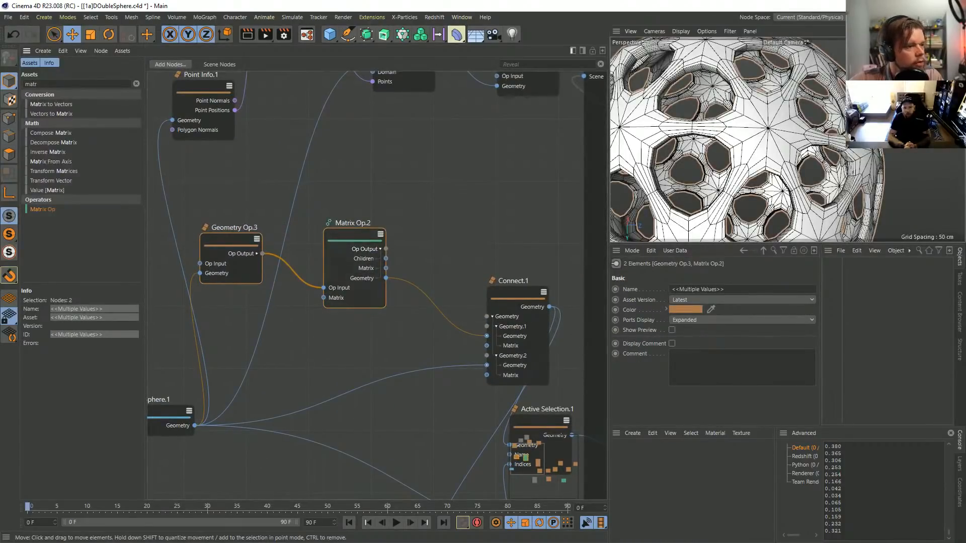
{"action": "middle_click_drag", "start_coordinate": [362, 278], "coordinate": [361, 242]}
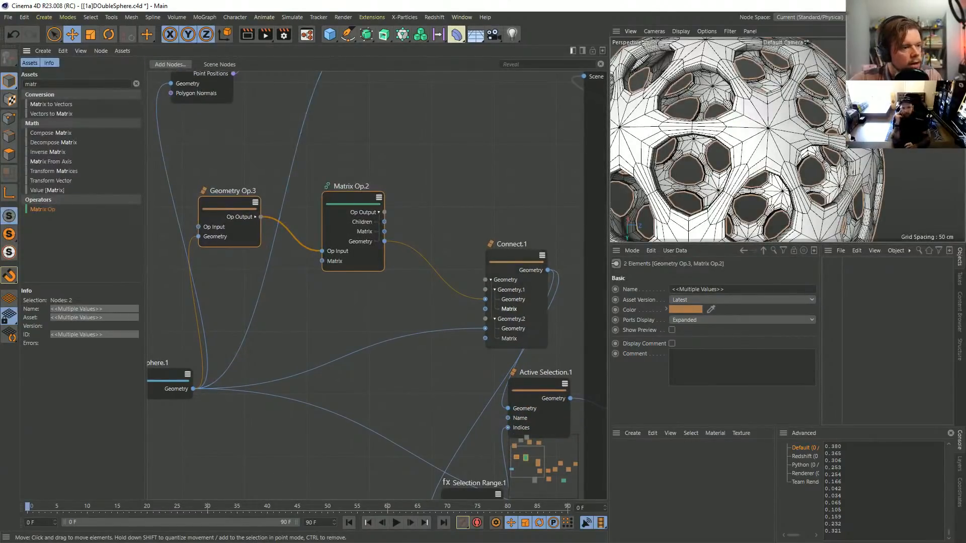
{"action": "left_click_drag", "start_coordinate": [523, 270], "coordinate": [343, 390]}
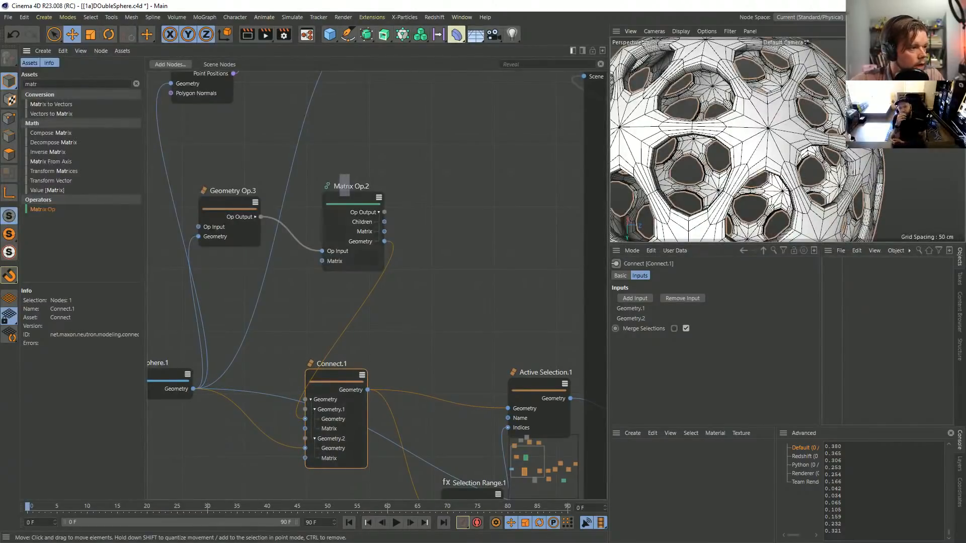
Step: Set the scale of Matrix Op.2 to 0.5 on all three axes
{"action": "left_click", "coordinate": [346, 186]}
{"action": "left_click", "coordinate": [770, 310]}
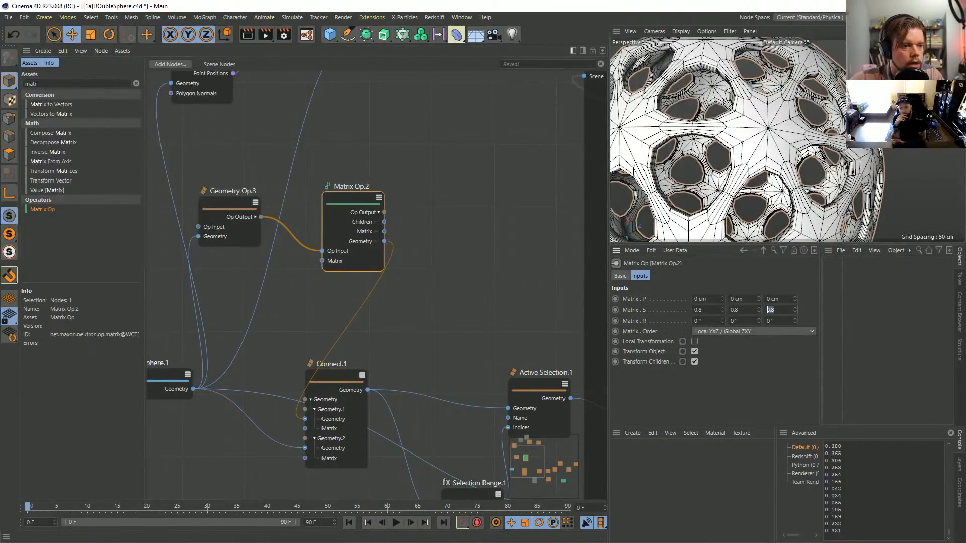
{"action": "scroll", "coordinate": [714, 179], "scroll_direction": "down", "scroll_amount": 8}
{"action": "scroll", "coordinate": [714, 179], "scroll_direction": "up", "scroll_amount": 4}
{"action": "scroll", "coordinate": [715, 179], "scroll_direction": "up", "scroll_amount": 5}
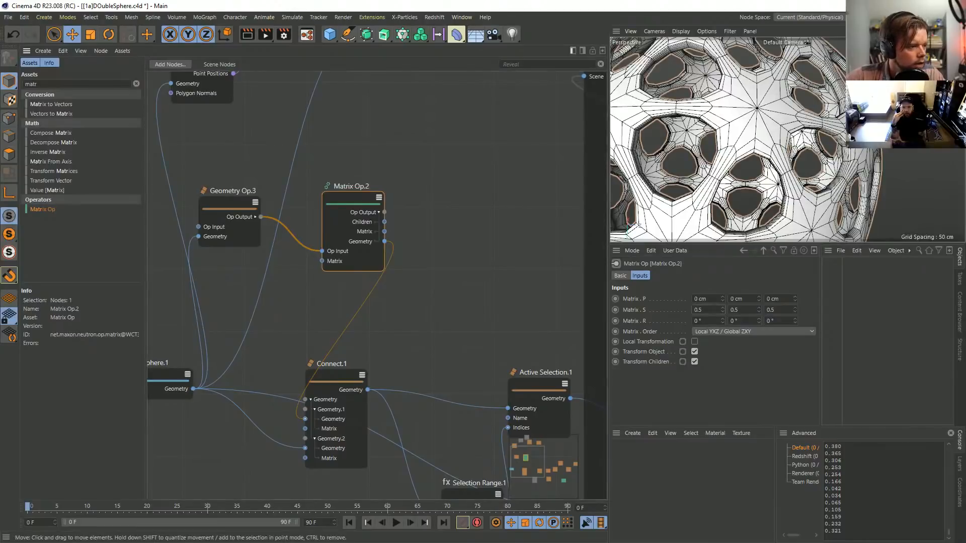
Step: Delete the unused Extrude.1 node that branches off the Sphere
{"action": "left_click", "coordinate": [429, 157]}
{"action": "scroll", "coordinate": [365, 285], "scroll_direction": "down", "scroll_amount": 3}
{"action": "middle_click_drag", "start_coordinate": [365, 285], "coordinate": [314, 252]}
{"action": "left_click_drag", "start_coordinate": [484, 333], "coordinate": [508, 377]}
{"action": "key", "text": "Delete"}
Step: Review the node chain between Matrix Op.2 and the final Geometry Op.1 that feeds the Scene
{"action": "middle_click_drag", "start_coordinate": [219, 154], "coordinate": [327, 242]}
{"action": "left_click", "coordinate": [392, 236]}
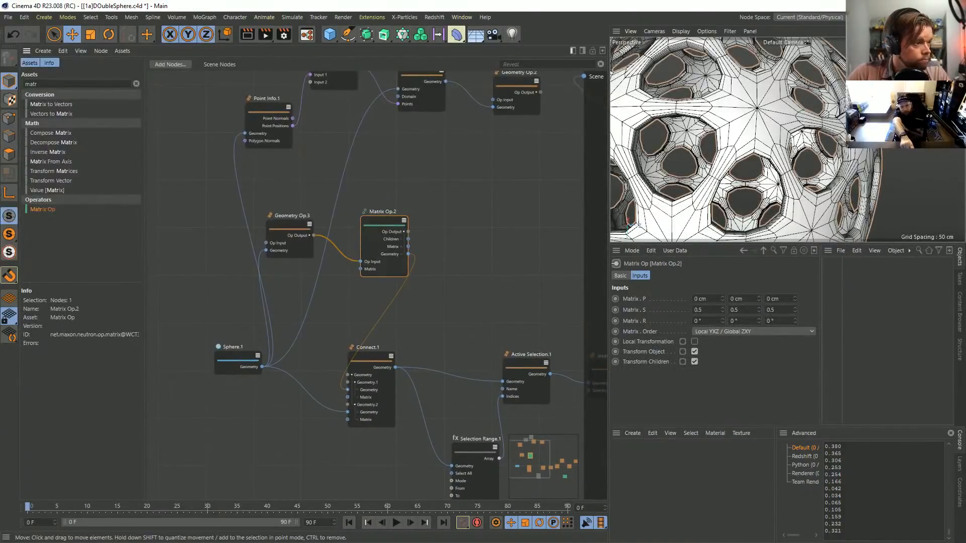
{"action": "middle_click_drag", "start_coordinate": [563, 282], "coordinate": [101, 253]}
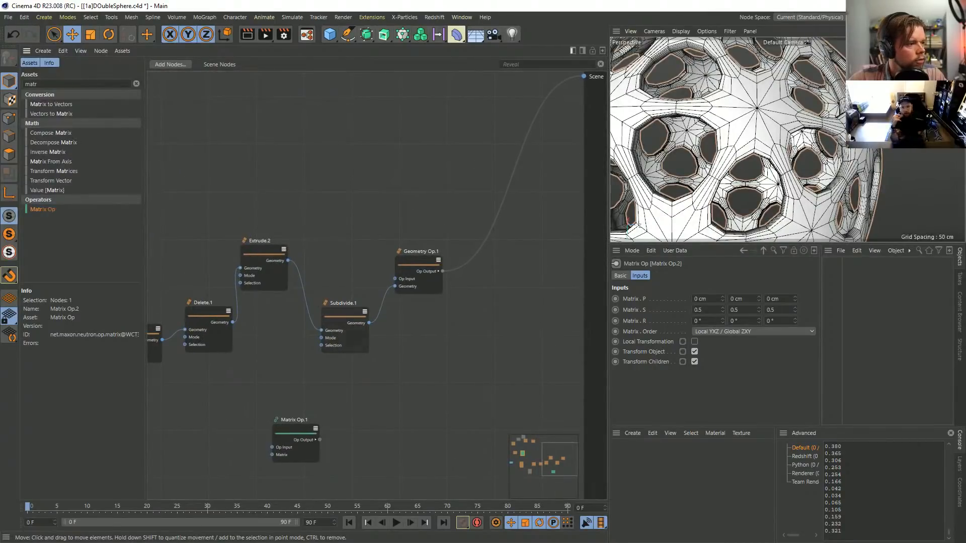
{"action": "left_click", "coordinate": [419, 266]}
{"action": "middle_click_drag", "start_coordinate": [211, 302], "coordinate": [738, 243]}
{"action": "middle_click_drag", "start_coordinate": [354, 204], "coordinate": [349, 270]}
{"action": "scroll", "coordinate": [349, 269], "scroll_direction": "up", "scroll_amount": 2}
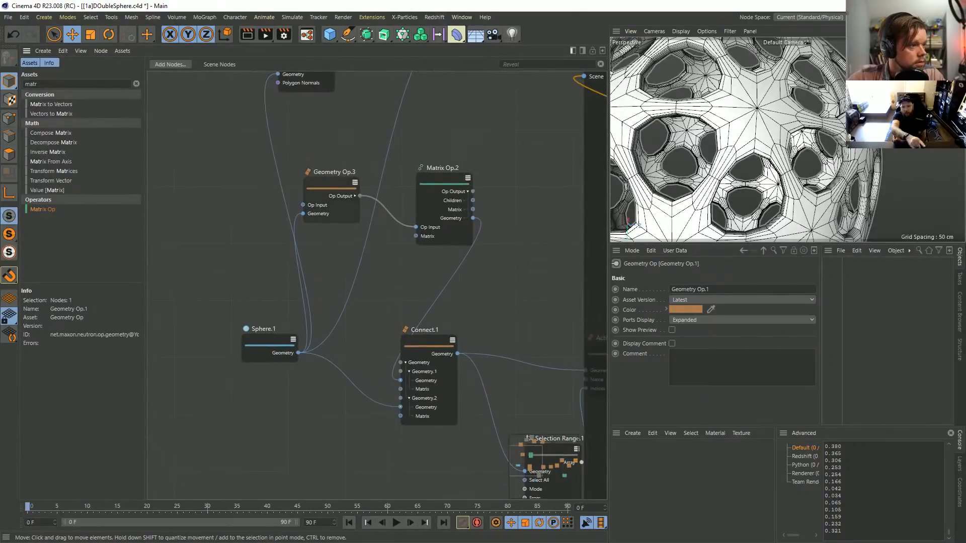
Step: Duplicate Geometry Op.3 below the Sphere, feed it the Sphere's geometry and expand the copy's output
{"action": "left_click_drag", "start_coordinate": [330, 189], "coordinate": [309, 414], "text": "ctrl"}
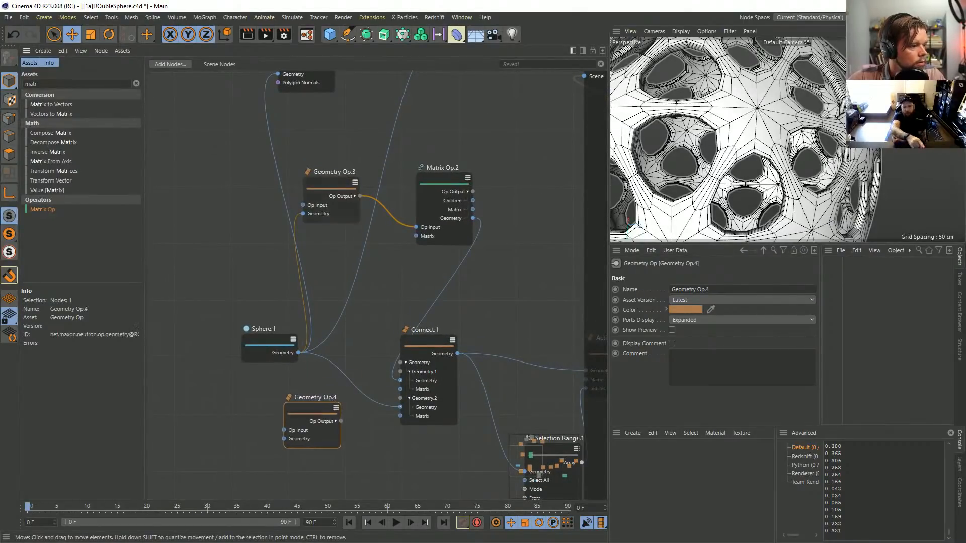
{"action": "left_click_drag", "start_coordinate": [298, 353], "coordinate": [283, 439]}
{"action": "left_click", "coordinate": [335, 421]}
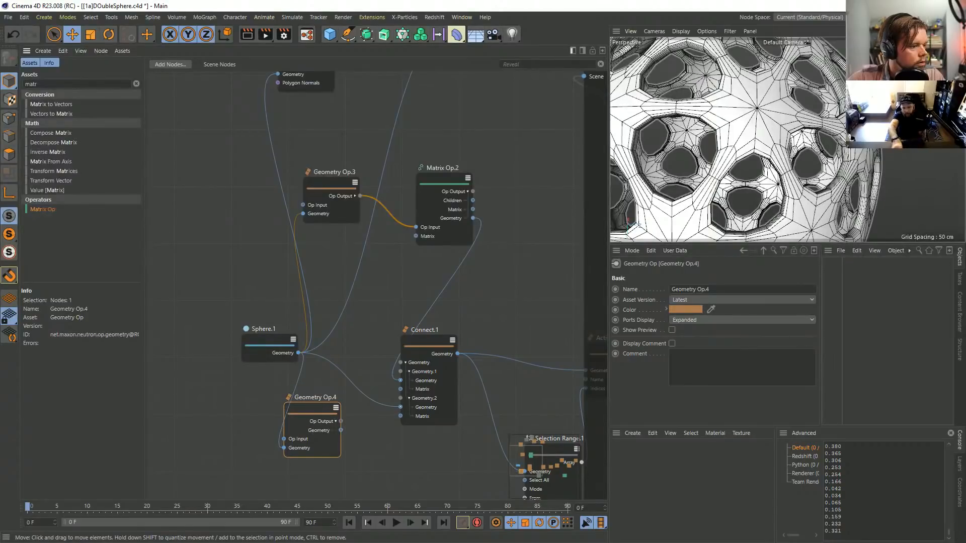
Step: Connect Geometry Op.4's geometry output to the Geometry.2 input of Connect.1, and tidy the positions of Geometry Op.4 and Geometry Op.3
{"action": "left_click", "coordinate": [335, 421]}
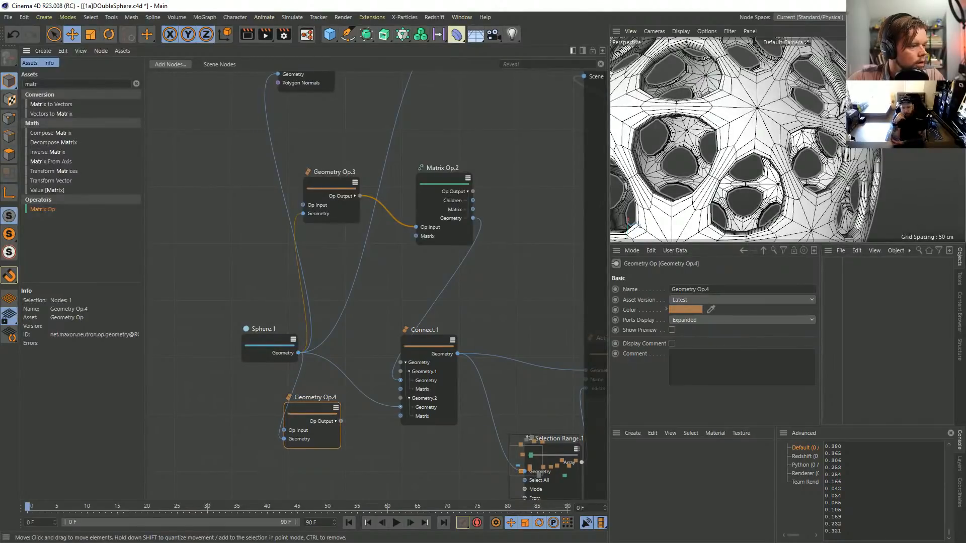
{"action": "left_click", "coordinate": [336, 421]}
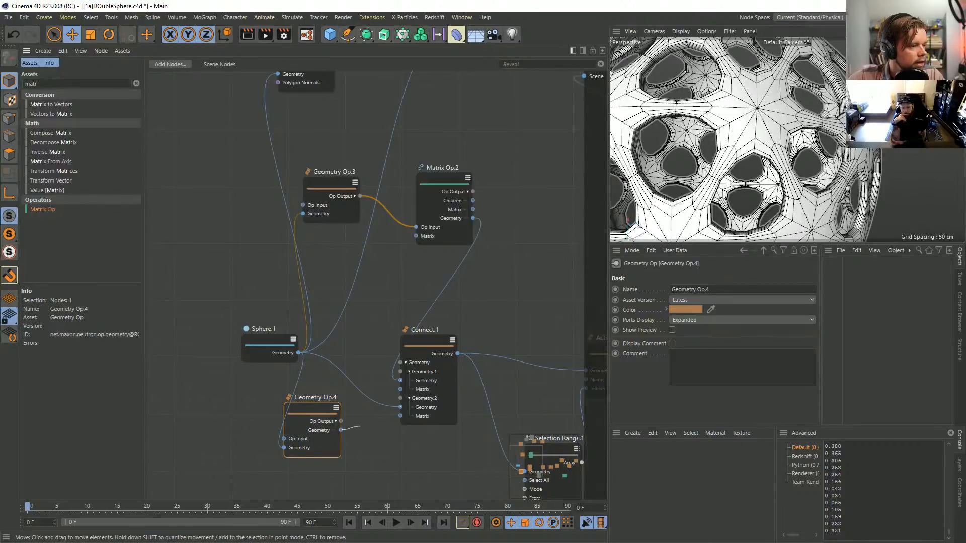
{"action": "left_click_drag", "start_coordinate": [360, 426], "coordinate": [401, 407]}
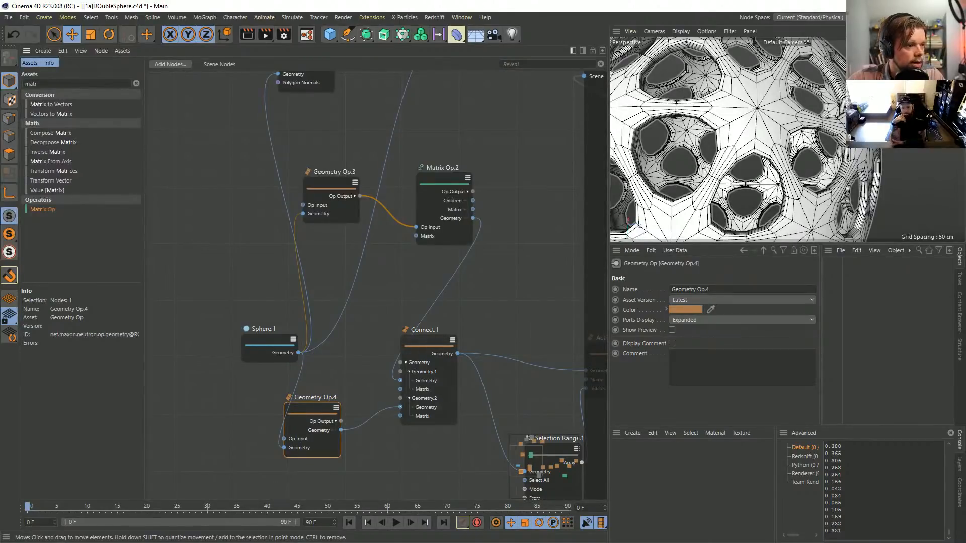
{"action": "left_click_drag", "start_coordinate": [312, 397], "coordinate": [333, 398]}
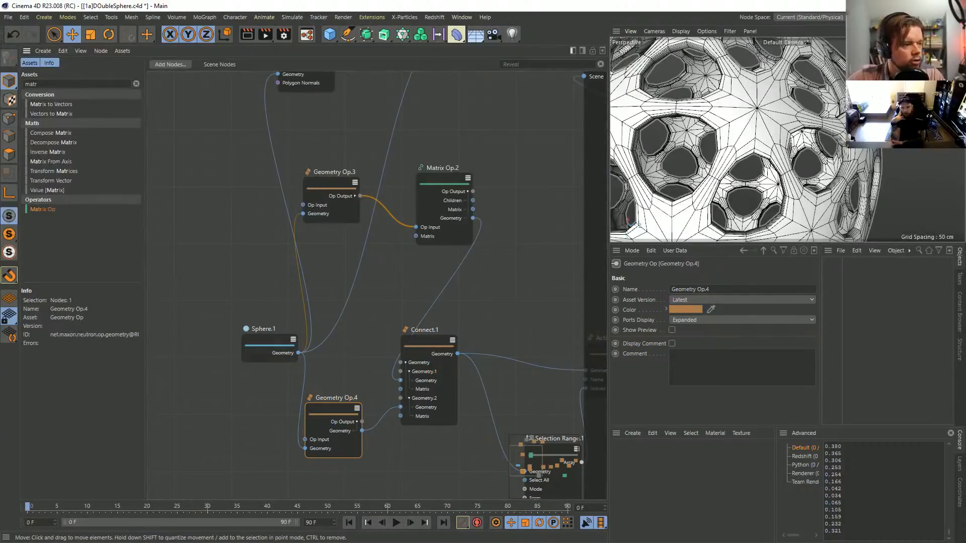
{"action": "left_click_drag", "start_coordinate": [332, 188], "coordinate": [326, 195]}
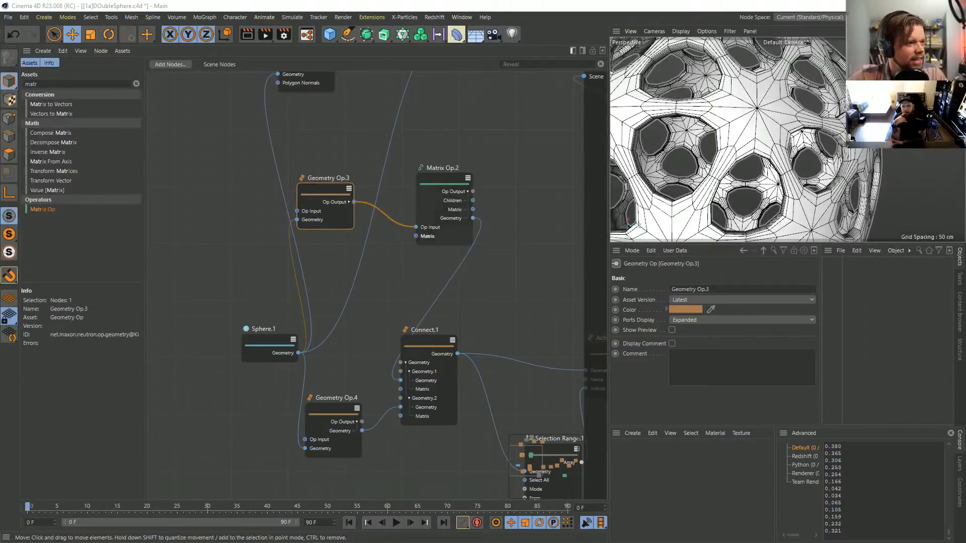
Step: Open the scene file [4dWorking]Displacement.c4d from the Nodes project folder
{"action": "middle_click_drag", "start_coordinate": [383, 166], "coordinate": [268, 430]}
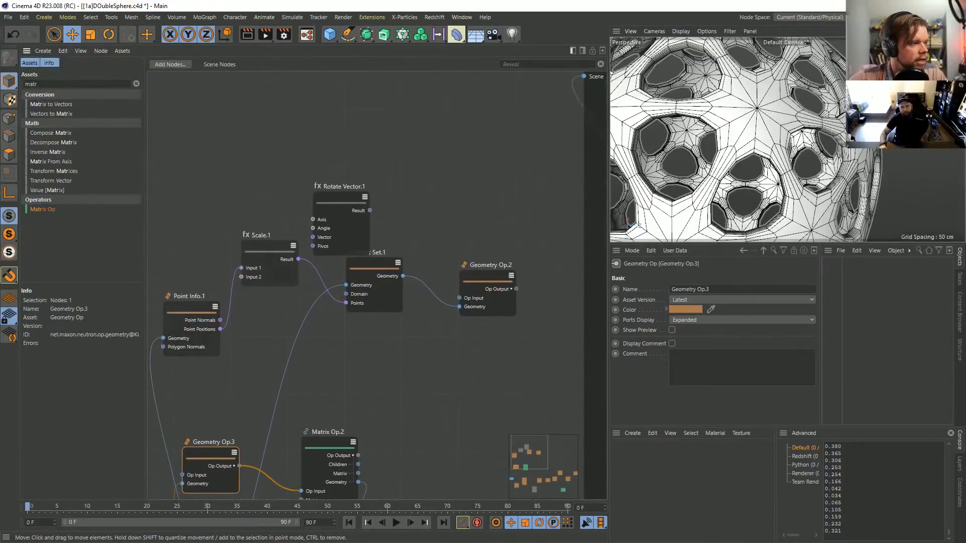
{"action": "scroll", "coordinate": [523, 246], "scroll_direction": "down", "scroll_amount": 4}
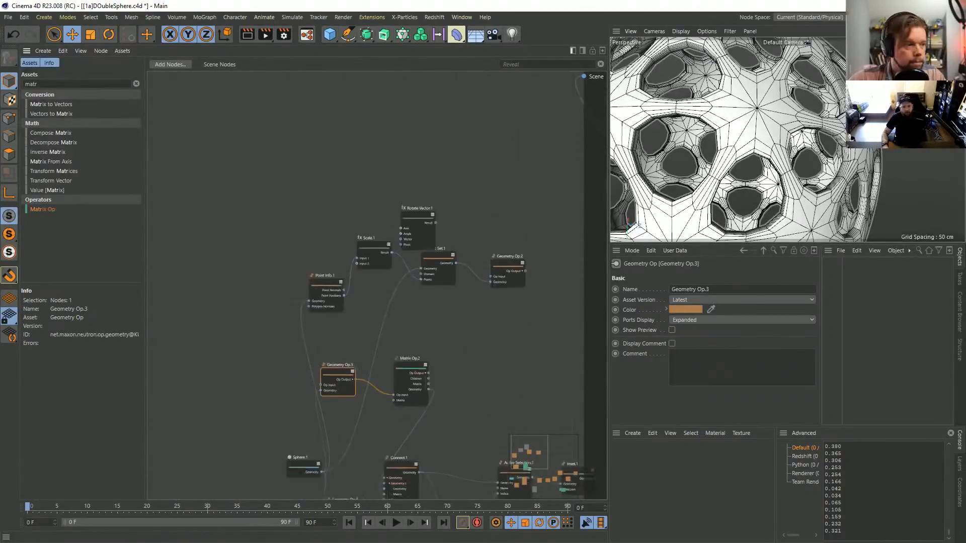
{"action": "middle_click_drag", "start_coordinate": [516, 404], "coordinate": [403, 277]}
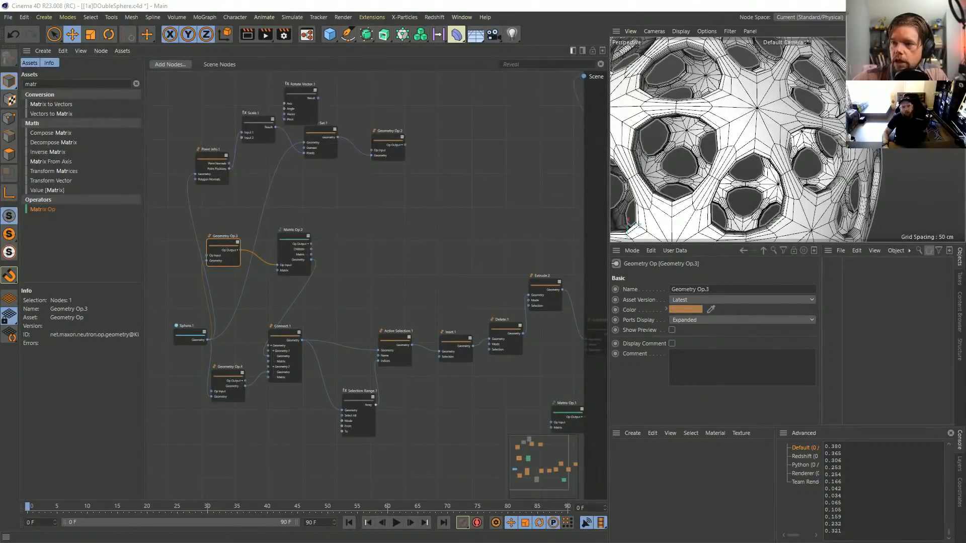
{"action": "left_click_drag", "start_coordinate": [965, 83], "coordinate": [445, 93]}
{"action": "scroll", "coordinate": [445, 251], "scroll_direction": "down", "scroll_amount": 1}
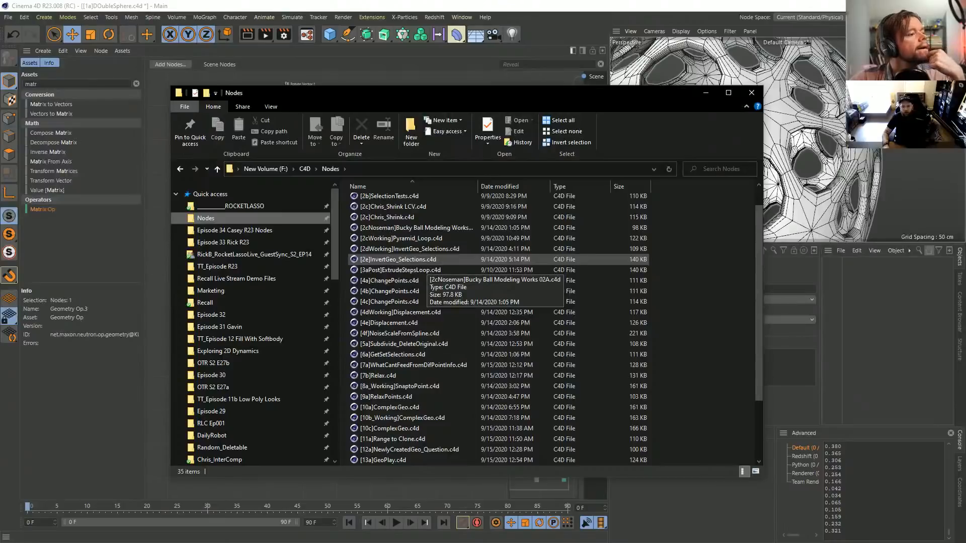
{"action": "scroll", "coordinate": [402, 282], "scroll_direction": "down", "scroll_amount": 3}
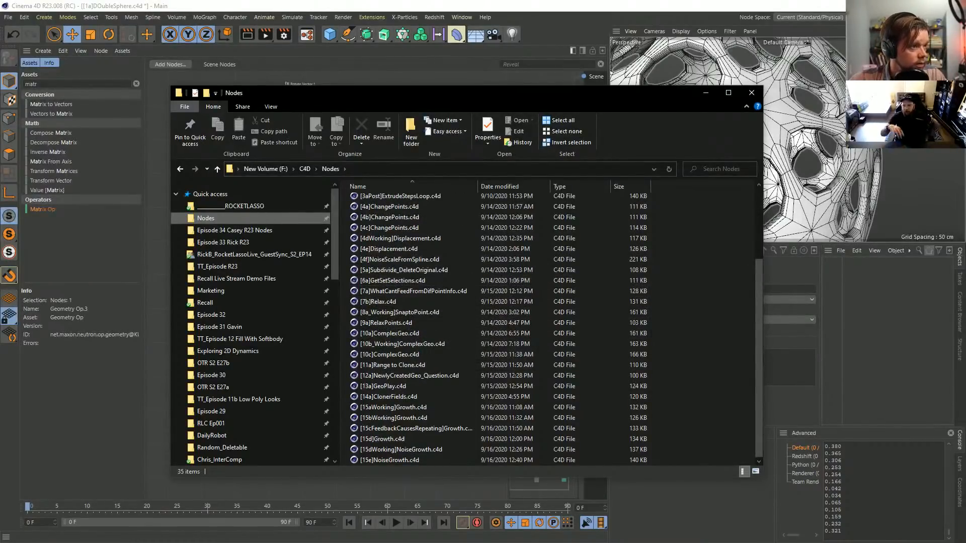
{"action": "left_click_drag", "start_coordinate": [449, 97], "coordinate": [592, 68]}
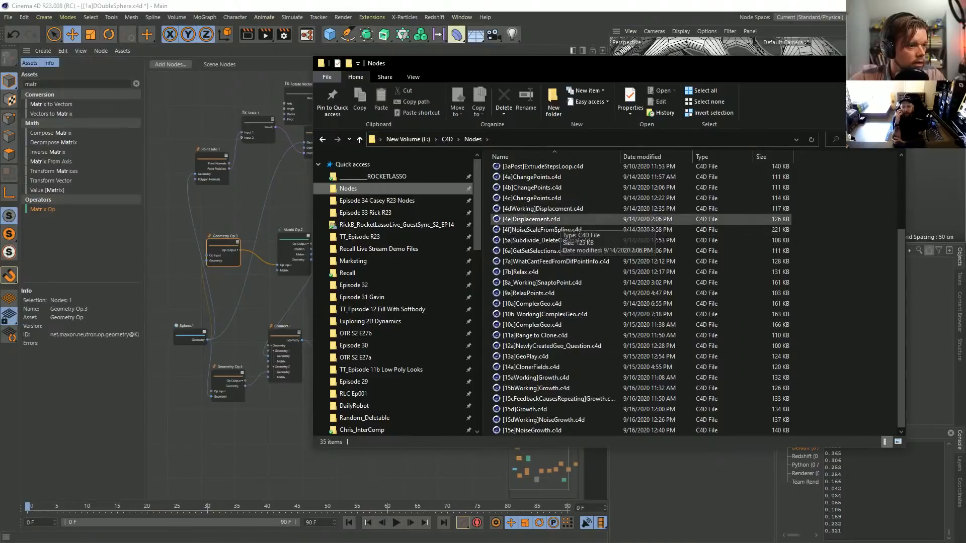
{"action": "left_click_drag", "start_coordinate": [542, 208], "coordinate": [215, 192]}
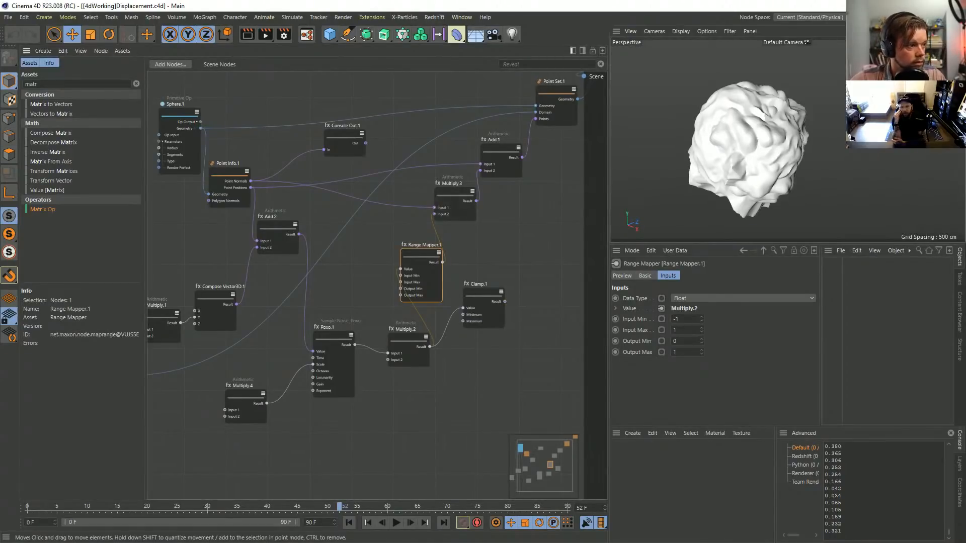
Step: Play the noise displacement animation from the first frame, check it against its node graph and stop playback
{"action": "middle_click_drag", "start_coordinate": [302, 282], "coordinate": [432, 274]}
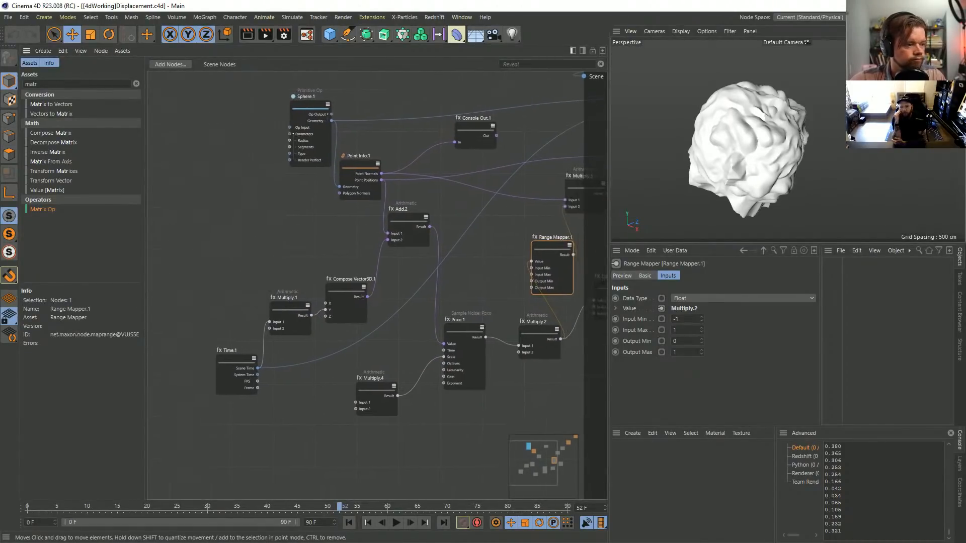
{"action": "left_click", "coordinate": [348, 523]}
{"action": "left_click", "coordinate": [396, 523]}
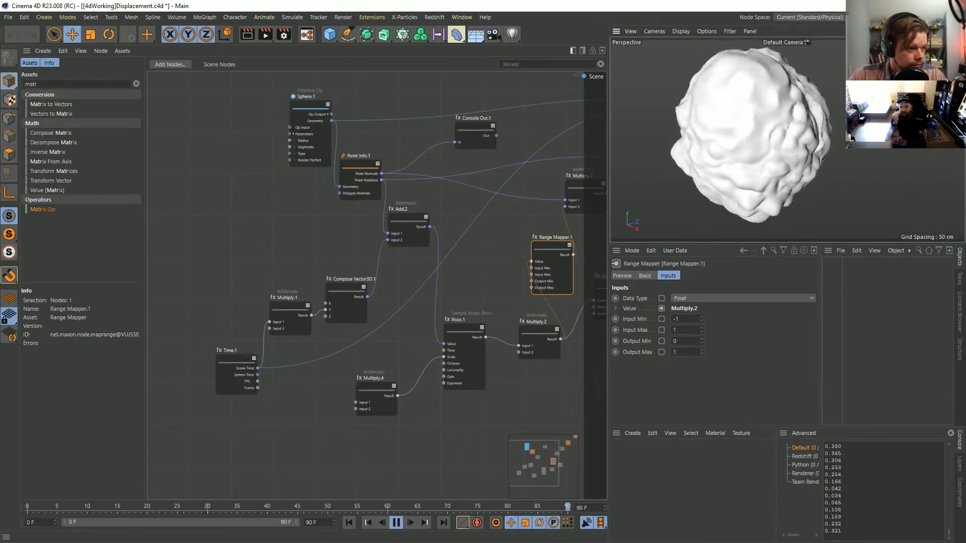
{"action": "middle_click_drag", "start_coordinate": [403, 272], "coordinate": [294, 314]}
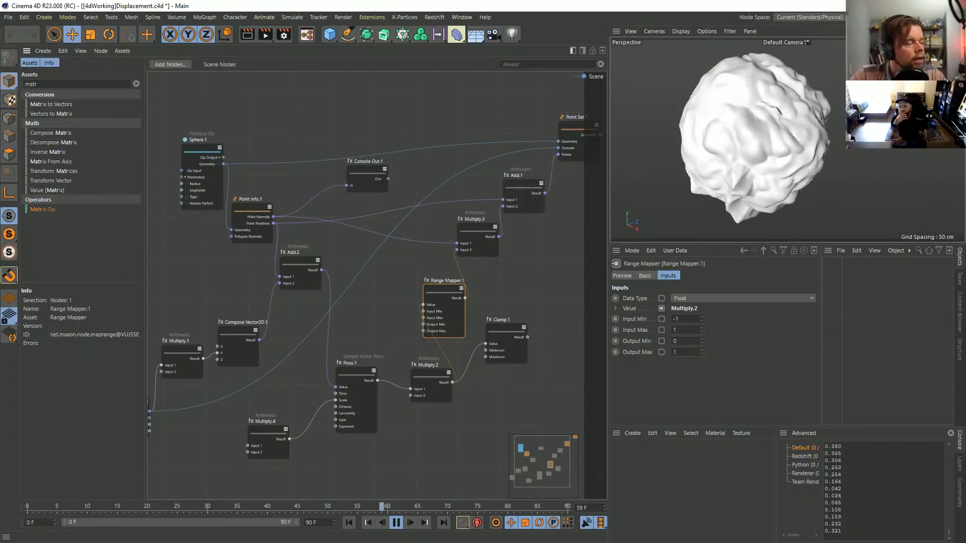
{"action": "scroll", "coordinate": [383, 220], "scroll_direction": "down", "scroll_amount": 3}
{"action": "scroll", "coordinate": [380, 208], "scroll_direction": "up", "scroll_amount": 4}
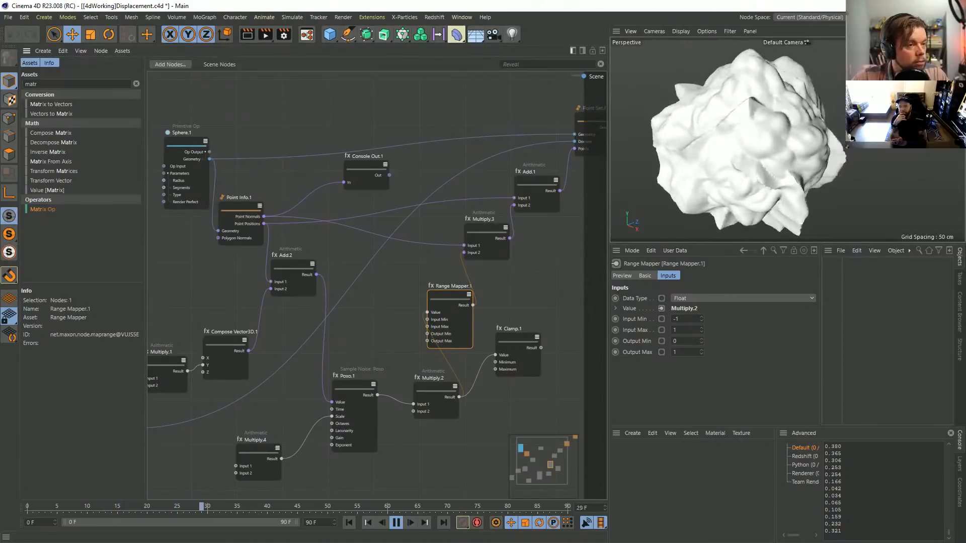
{"action": "key", "text": "F8"}
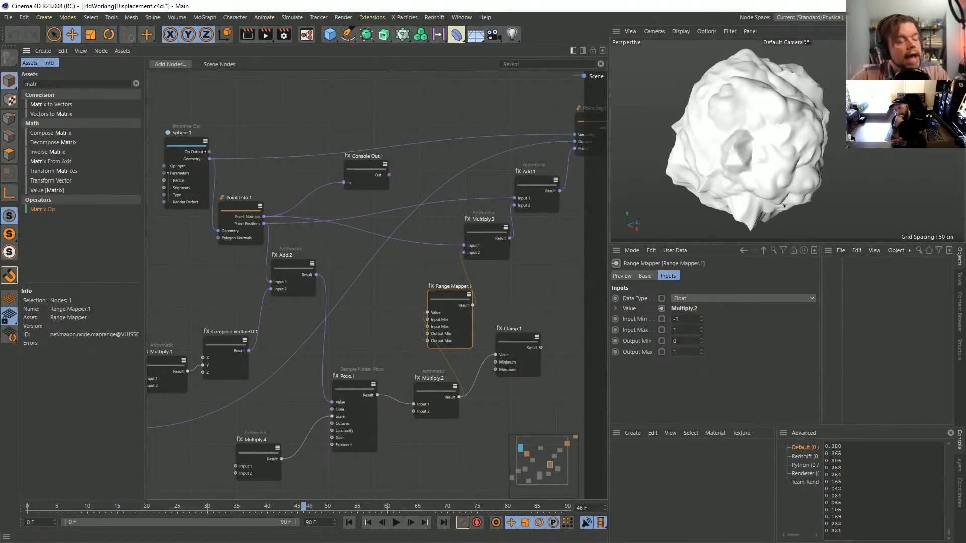
Step: Search the node assets for "grid" and clear the node selection
{"action": "middle_click_drag", "start_coordinate": [380, 261], "coordinate": [457, 208], "text": "alt"}
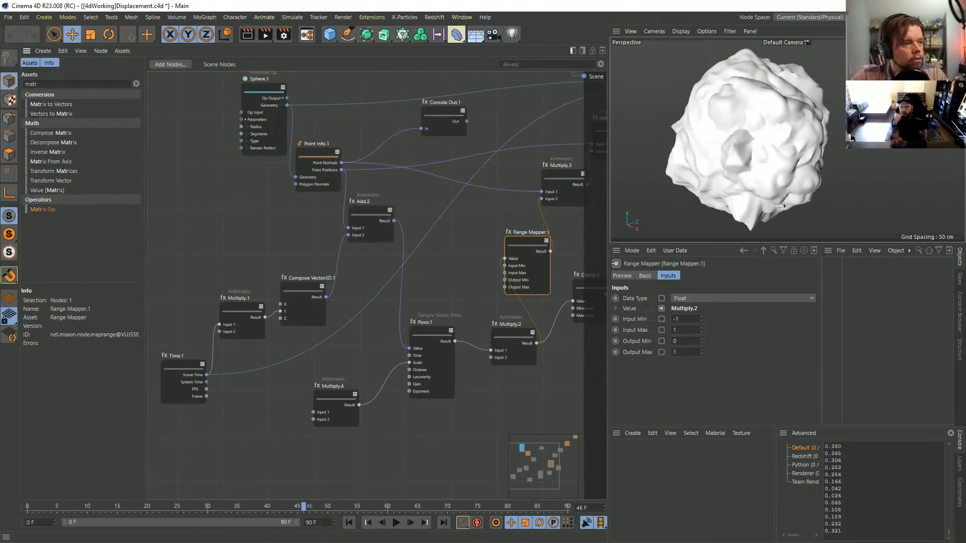
{"action": "double_click", "coordinate": [31, 83]}
{"action": "type", "text": "grid"}
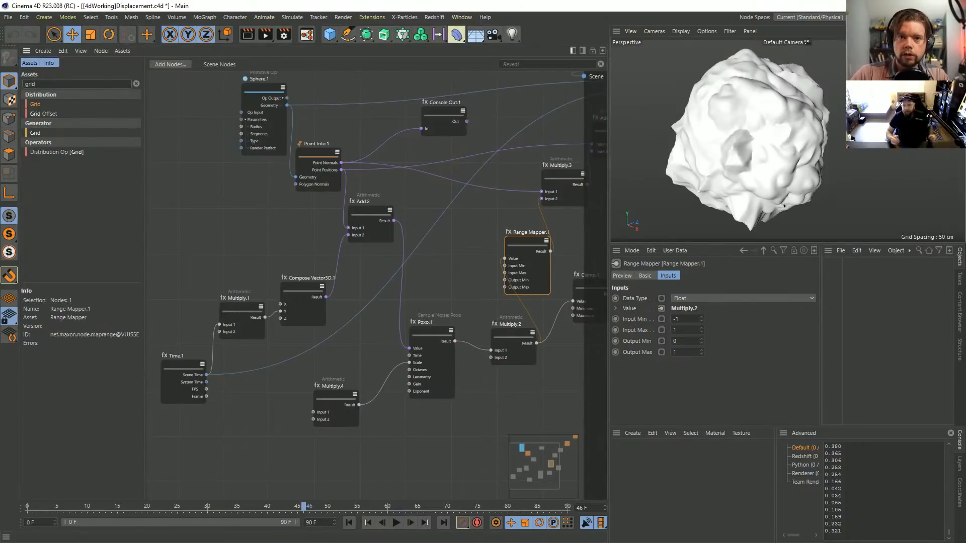
{"action": "left_click", "coordinate": [393, 184]}
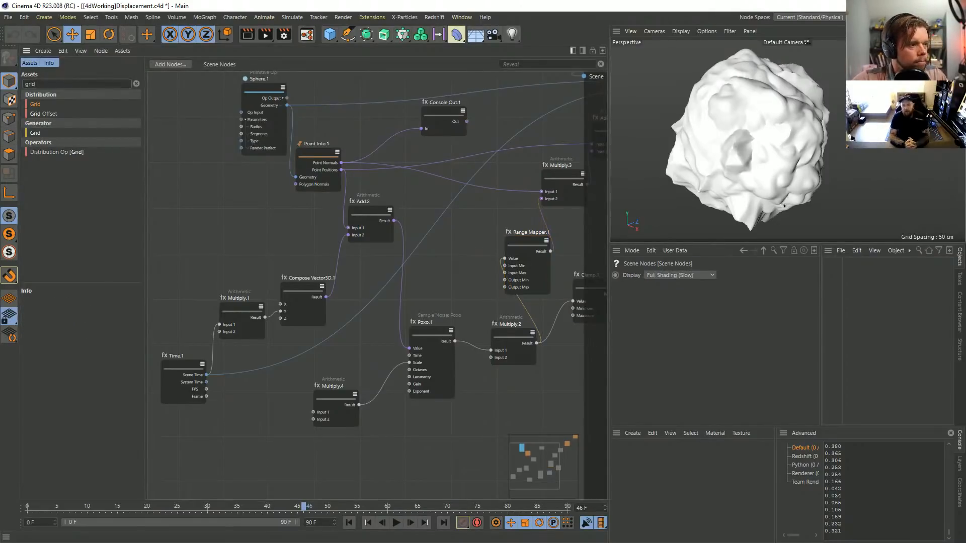
Step: Resume playback of the displaced sphere and pause it at frame 62
{"action": "scroll", "coordinate": [393, 183], "scroll_direction": "down", "scroll_amount": 2}
{"action": "middle_click_drag", "start_coordinate": [393, 183], "coordinate": [372, 218], "text": "alt"}
{"action": "left_click", "coordinate": [396, 523]}
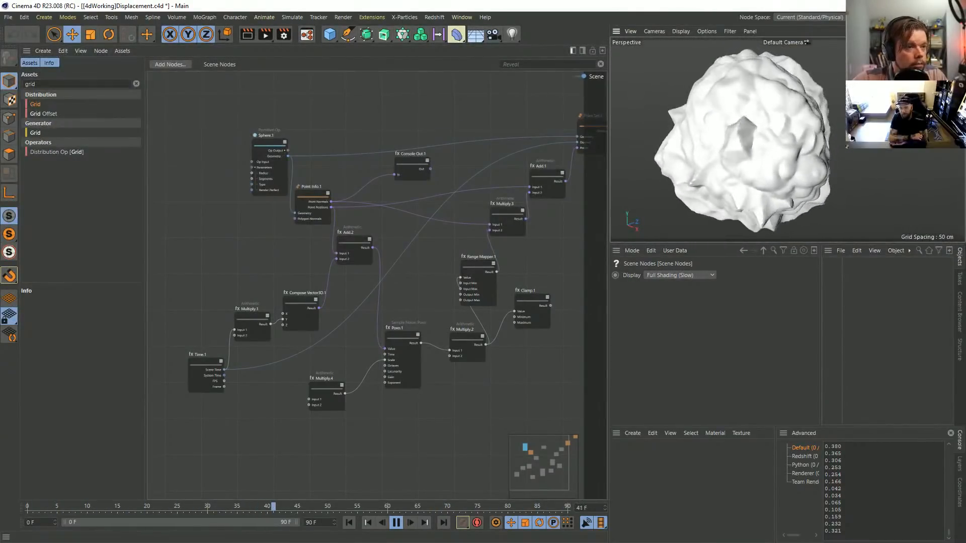
{"action": "left_click", "coordinate": [396, 523]}
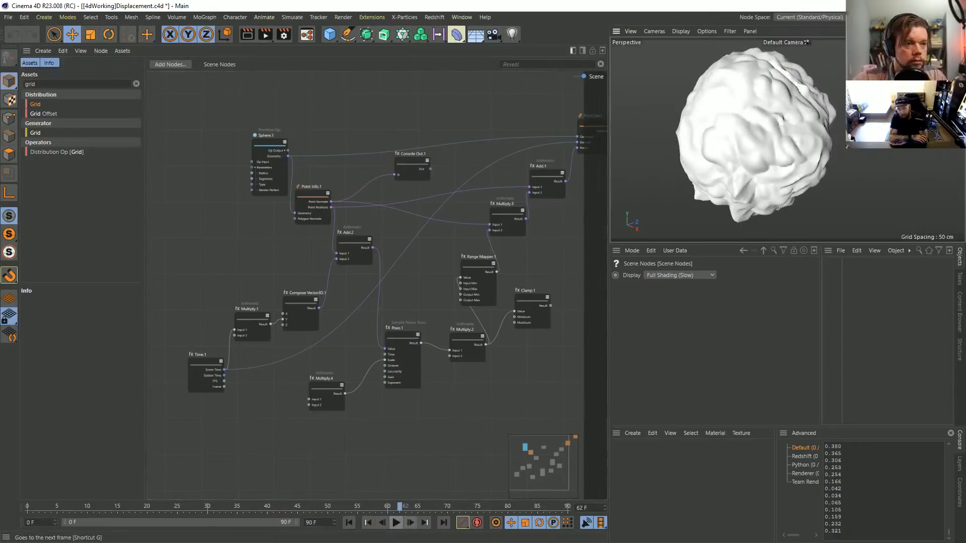
Step: Examine the displaced sphere's surface from closer up and from another side
{"action": "scroll", "coordinate": [729, 140], "scroll_direction": "up", "scroll_amount": 5}
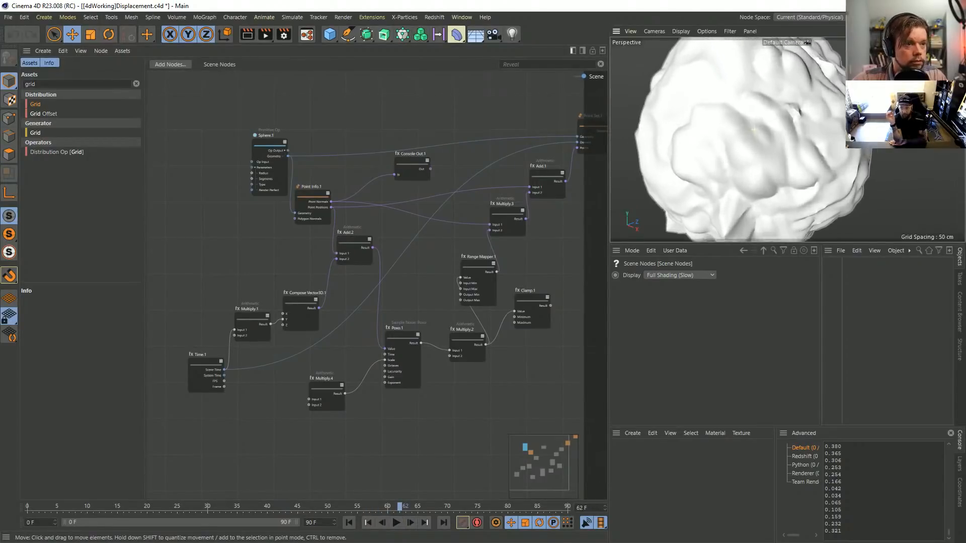
{"action": "scroll", "coordinate": [729, 141], "scroll_direction": "down", "scroll_amount": 5}
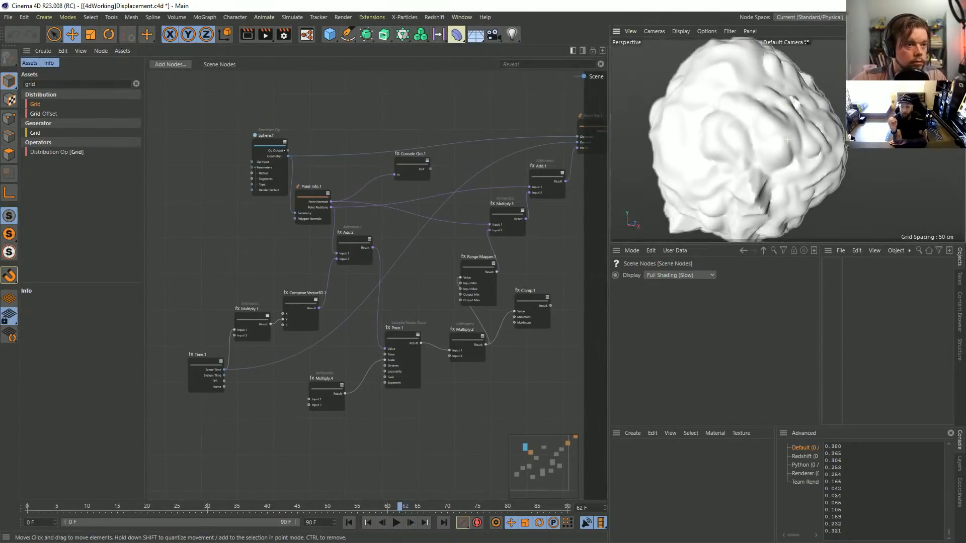
{"action": "left_click_drag", "start_coordinate": [714, 136], "coordinate": [745, 123], "text": "alt"}
{"action": "middle_click_drag", "start_coordinate": [746, 122], "coordinate": [792, 121], "text": "alt"}
{"action": "scroll", "coordinate": [736, 146], "scroll_direction": "up", "scroll_amount": 2}
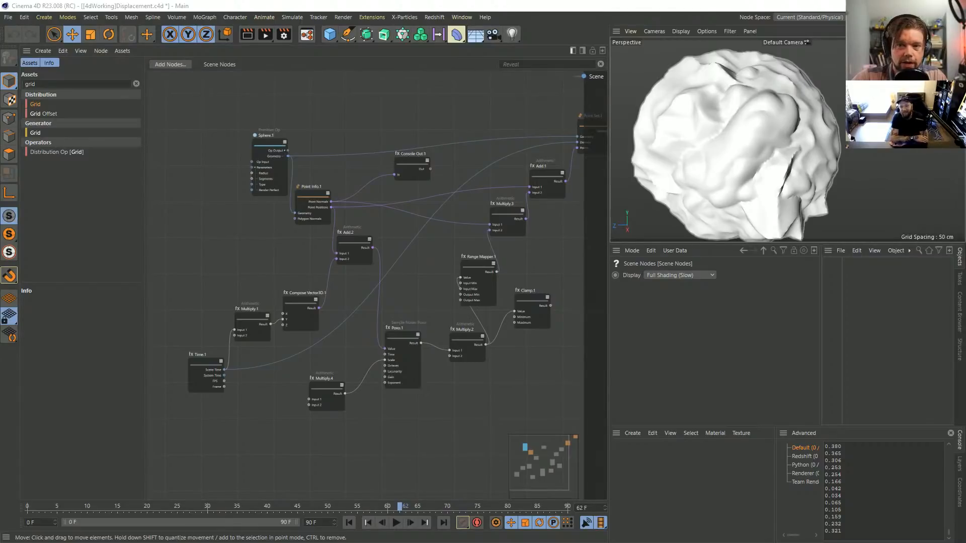
Step: Review the displacement nodes from Time.1 to Point Set.1, then run the animation on to frame 89
{"action": "middle_click_drag", "start_coordinate": [432, 151], "coordinate": [381, 190]}
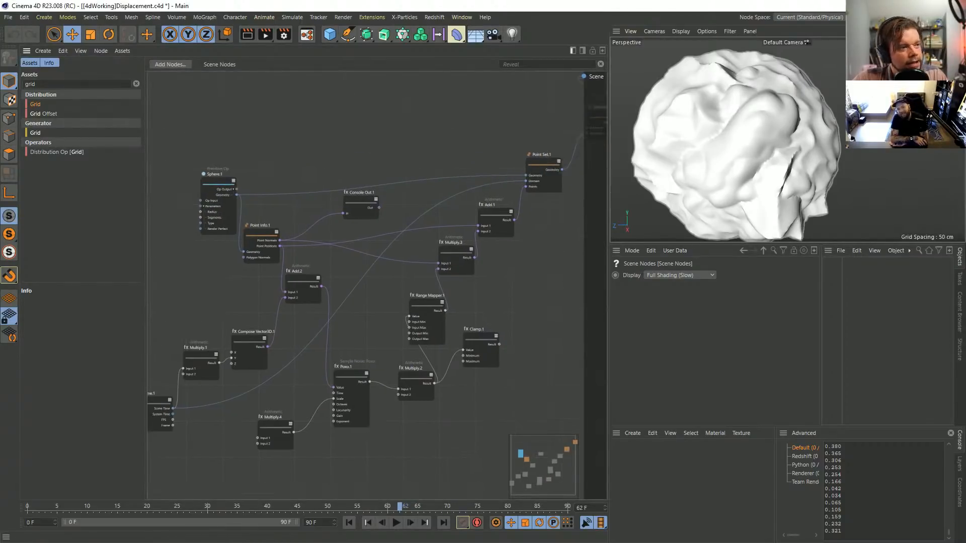
{"action": "middle_click_drag", "start_coordinate": [377, 252], "coordinate": [408, 208]}
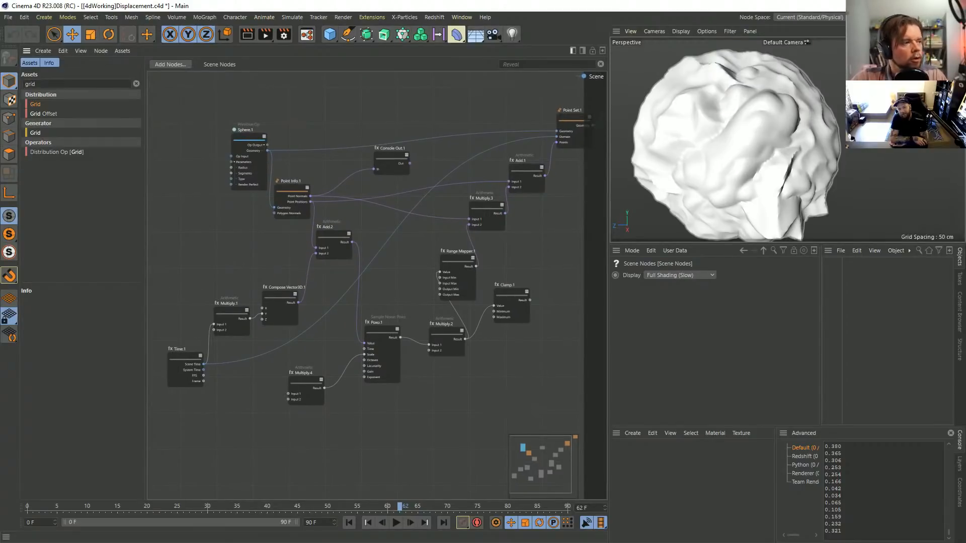
{"action": "scroll", "coordinate": [375, 229], "scroll_direction": "up", "scroll_amount": 2}
{"action": "middle_click_drag", "start_coordinate": [375, 228], "coordinate": [447, 198]}
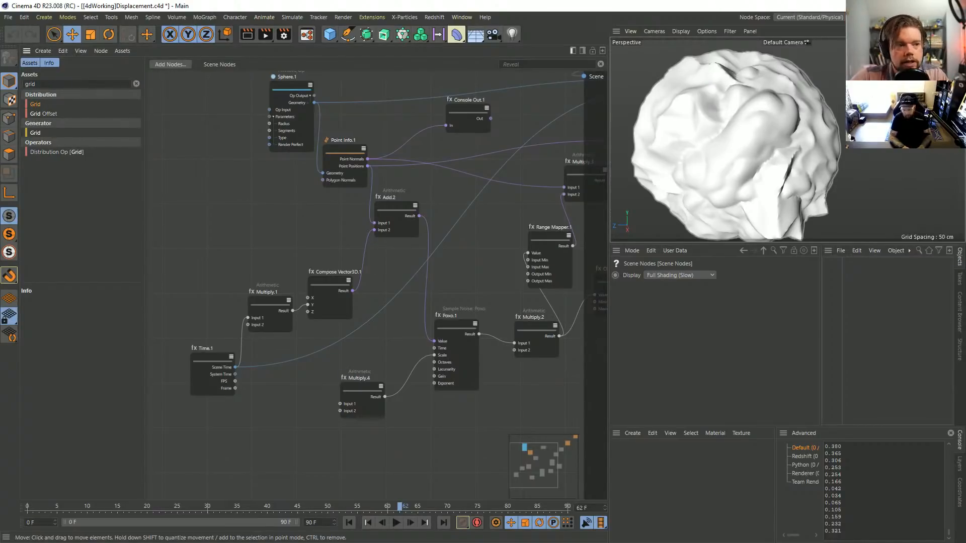
{"action": "left_click", "coordinate": [396, 523]}
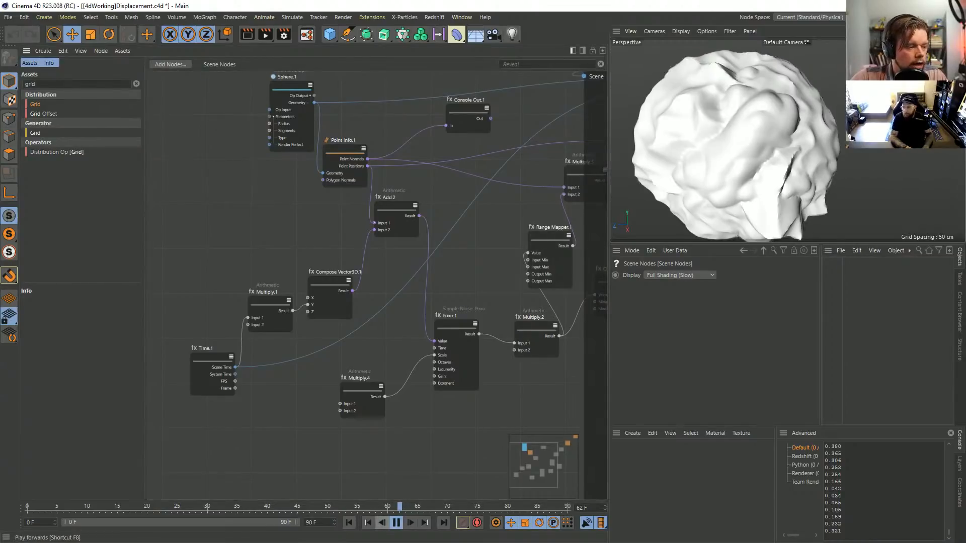
{"action": "left_click", "coordinate": [396, 523]}
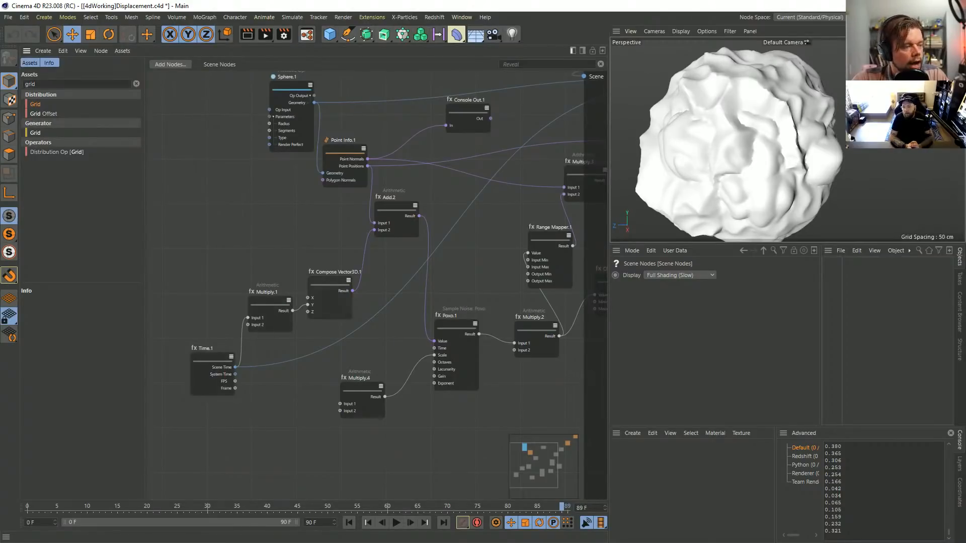
Step: Trace the point positions through the noise chain and show the inputs of the Add.2 node that offsets them
{"action": "middle_click_drag", "start_coordinate": [392, 211], "coordinate": [367, 256]}
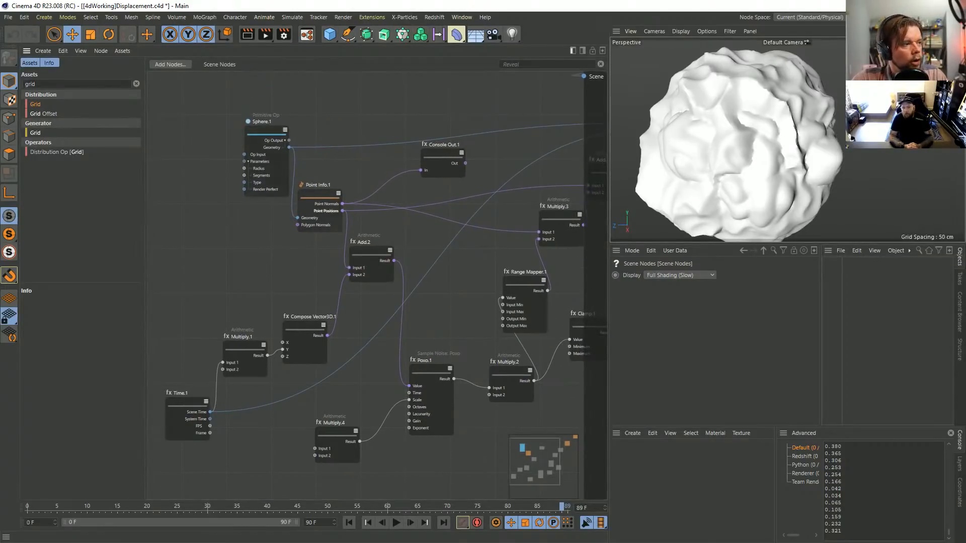
{"action": "middle_click_drag", "start_coordinate": [342, 211], "coordinate": [248, 212]}
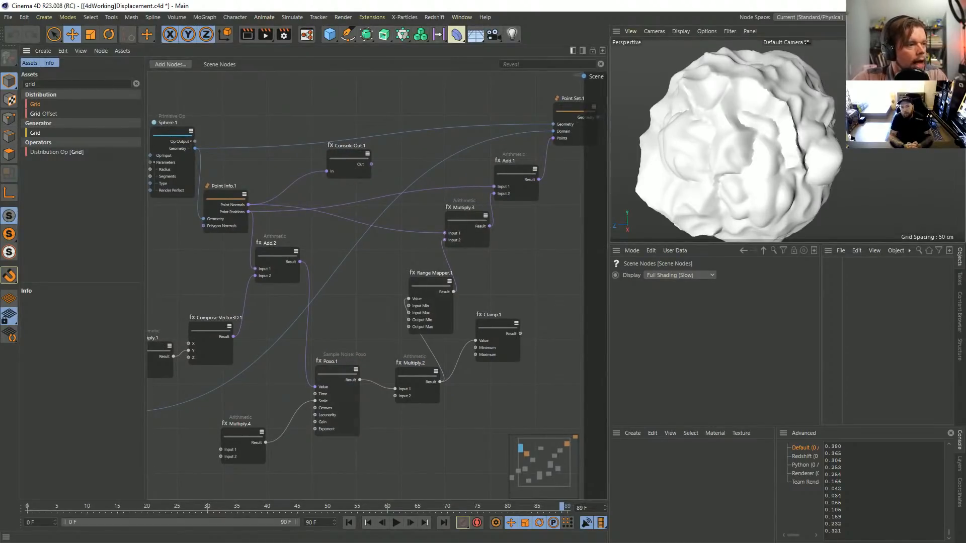
{"action": "middle_click_drag", "start_coordinate": [249, 210], "coordinate": [336, 184]}
{"action": "middle_click_drag", "start_coordinate": [539, 217], "coordinate": [473, 239]}
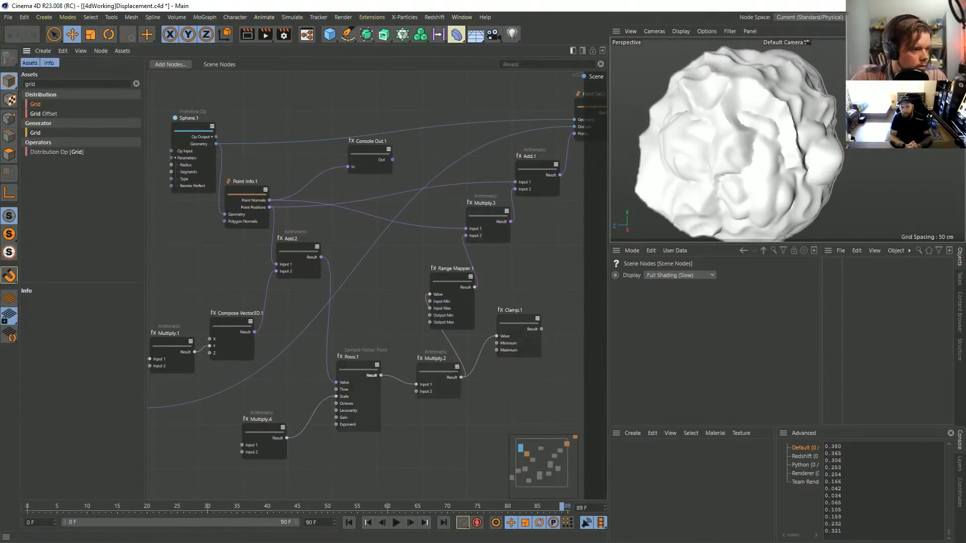
{"action": "left_click", "coordinate": [298, 259]}
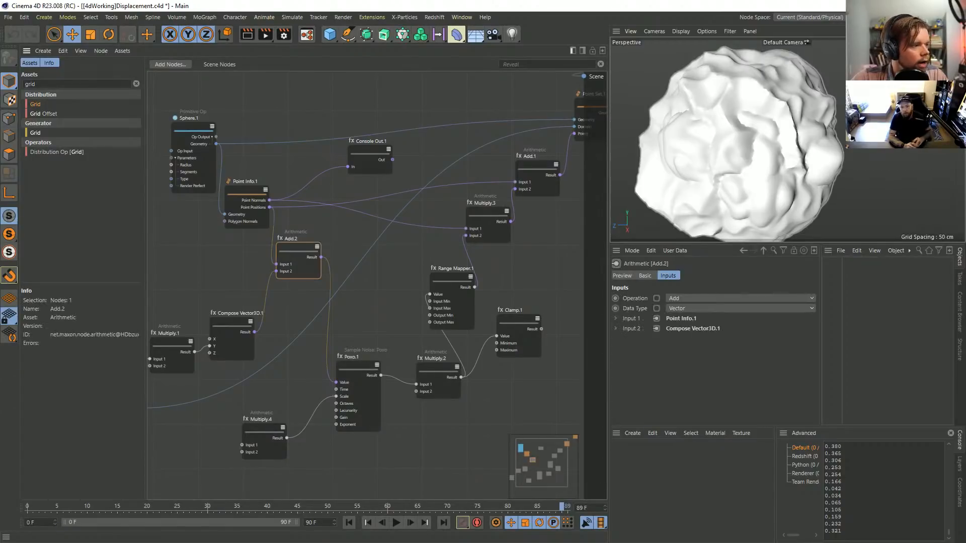
{"action": "middle_click_drag", "start_coordinate": [298, 259], "coordinate": [388, 265]}
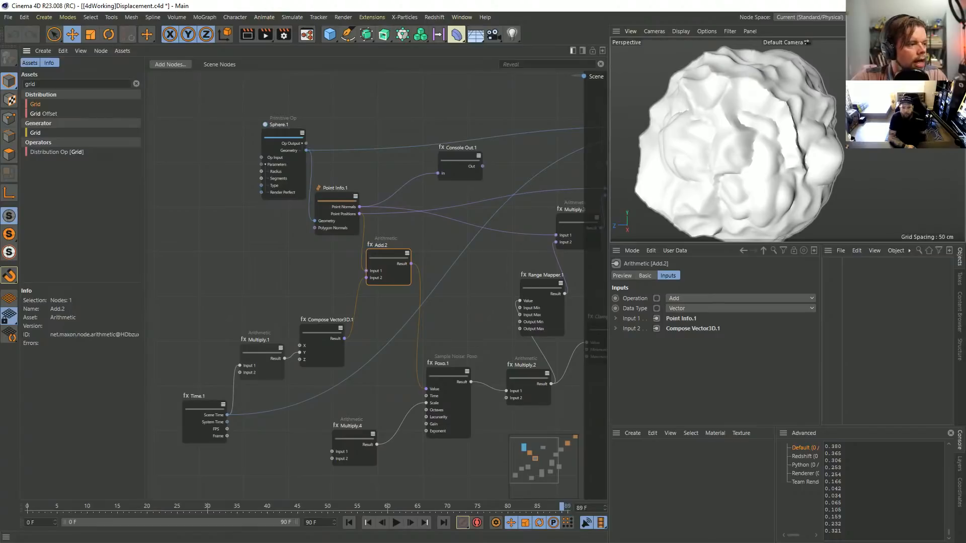
Step: Show the inputs of the Compose Vector3D.1 node and of the Poxo.1 noise node
{"action": "left_click", "coordinate": [321, 342]}
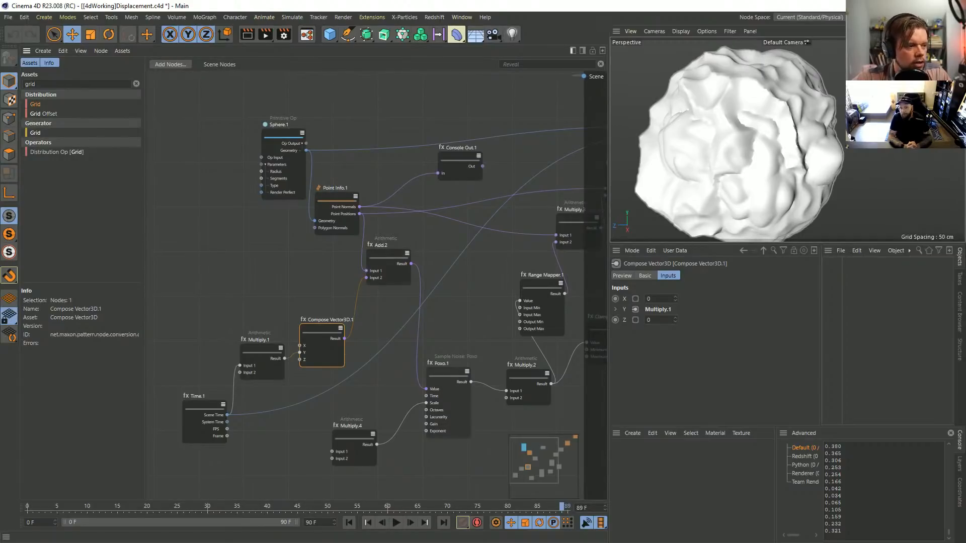
{"action": "left_click", "coordinate": [447, 383]}
{"action": "middle_click_drag", "start_coordinate": [493, 342], "coordinate": [402, 359]}
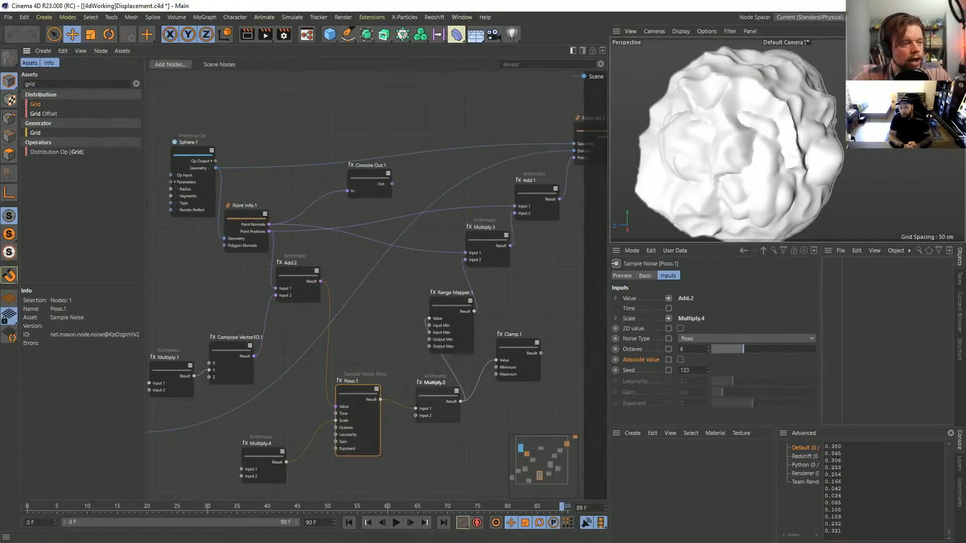
Step: Try 222 as the second input of the Multiply.2 node and return it to 555
{"action": "left_click_drag", "start_coordinate": [432, 365], "coordinate": [444, 428]}
{"action": "left_click_drag", "start_coordinate": [679, 329], "coordinate": [667, 329]}
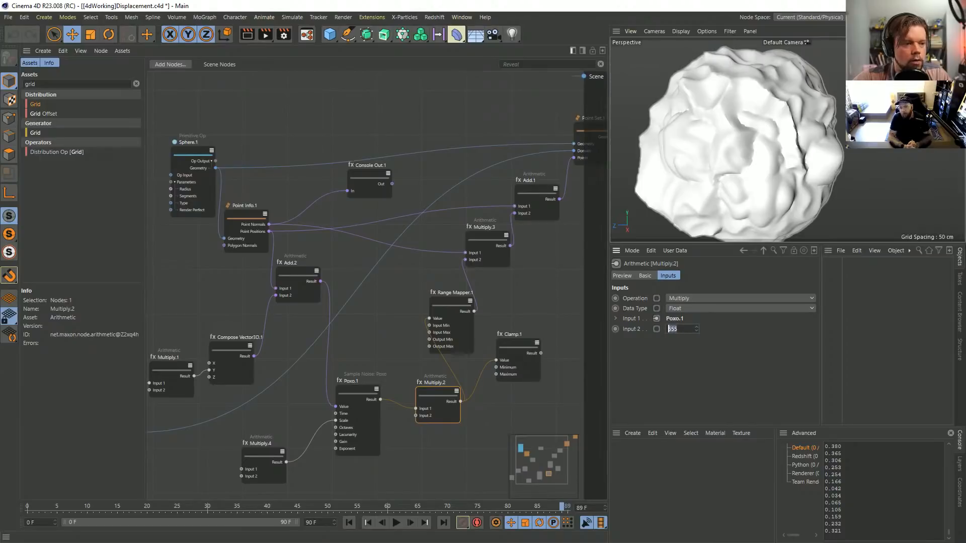
{"action": "type", "text": "22"}
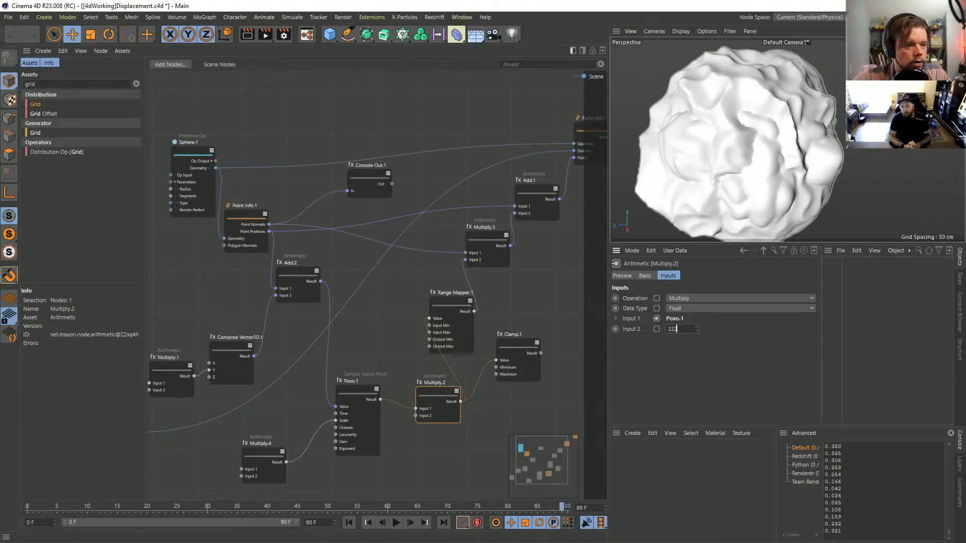
{"action": "type", "text": "2"}
{"action": "key", "text": "Return"}
{"action": "left_click_drag", "start_coordinate": [679, 329], "coordinate": [667, 329]}
{"action": "type", "text": "555"}
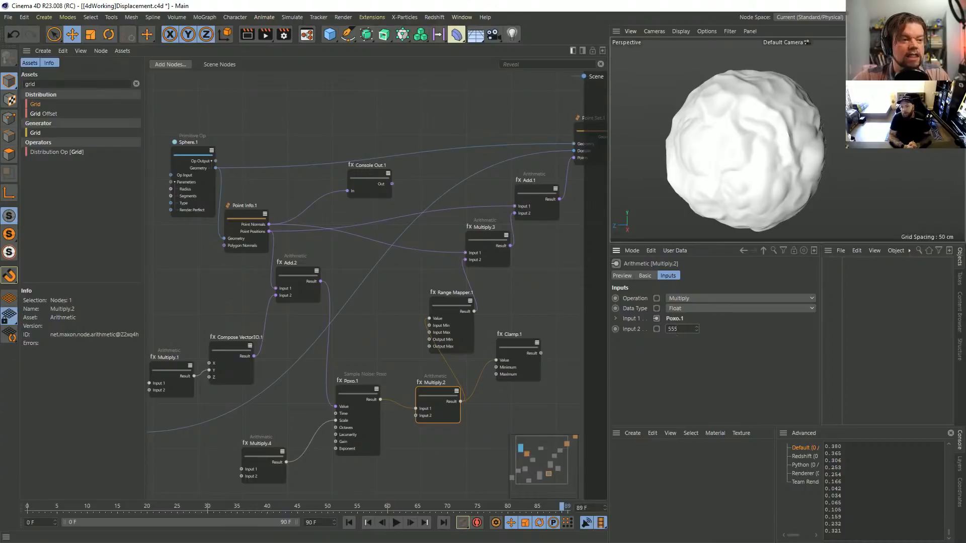
{"action": "key", "text": "Return"}
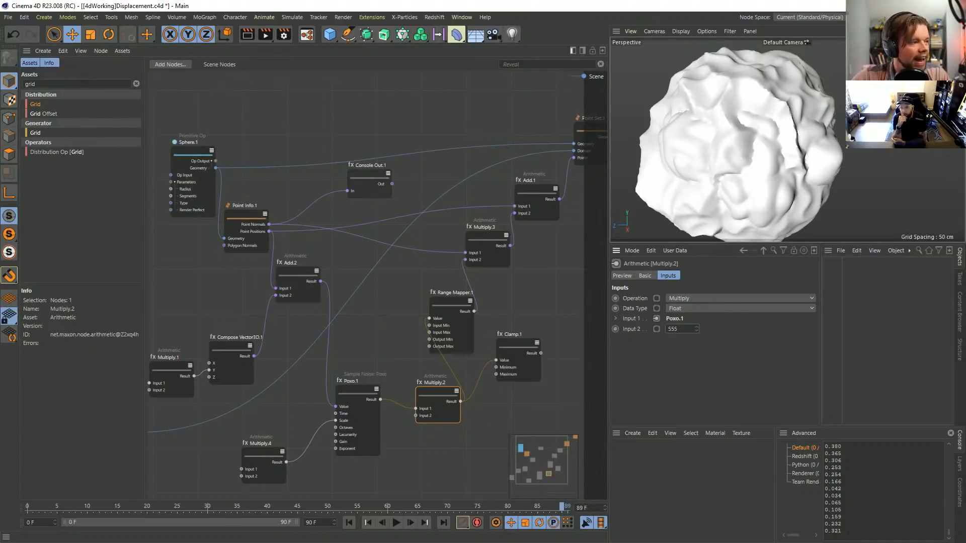
Step: Show the inputs of Point Set.1 and Add.1, and select the Multiply.3 and Range Mapper.1 nodes that feed them
{"action": "middle_click_drag", "start_coordinate": [352, 272], "coordinate": [416, 240]}
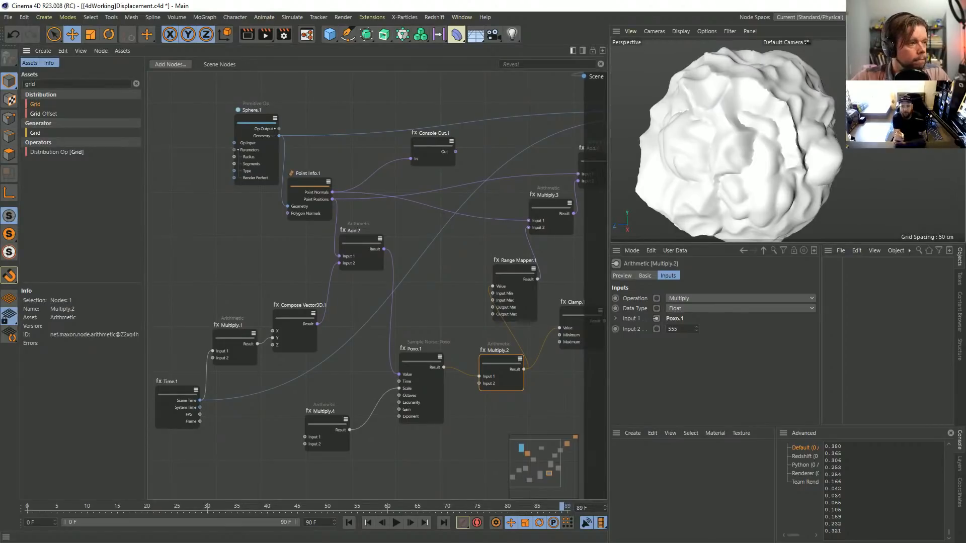
{"action": "middle_click_drag", "start_coordinate": [453, 226], "coordinate": [373, 305]}
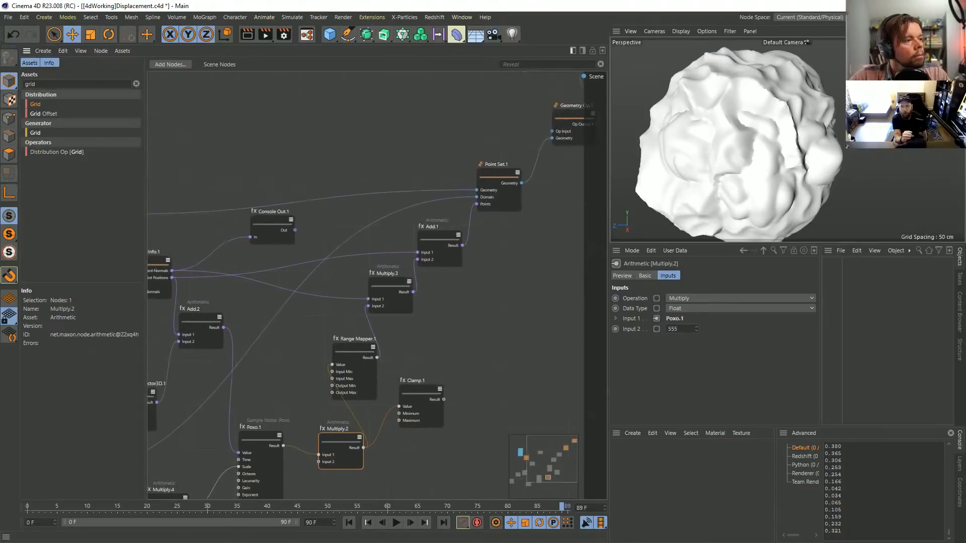
{"action": "left_click", "coordinate": [502, 197]}
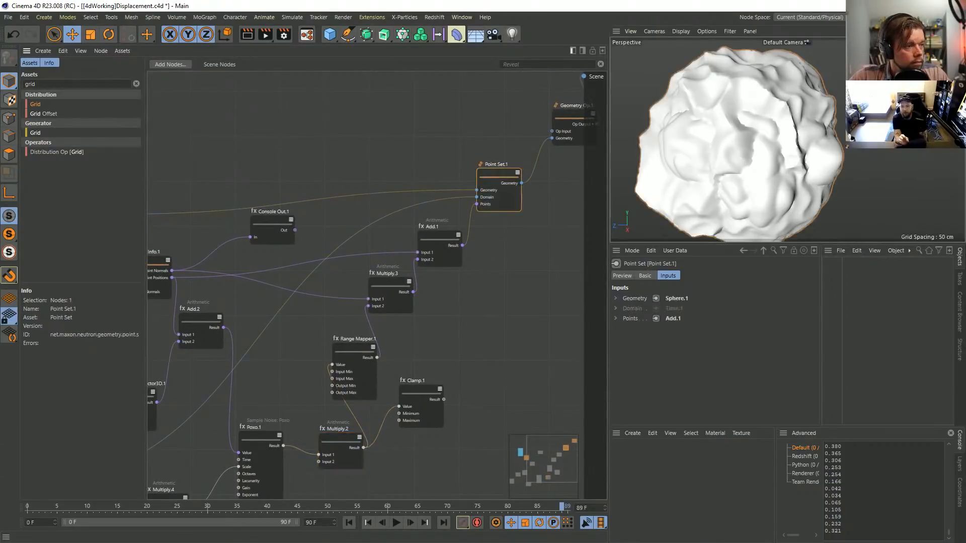
{"action": "left_click_drag", "start_coordinate": [439, 242], "coordinate": [439, 235]}
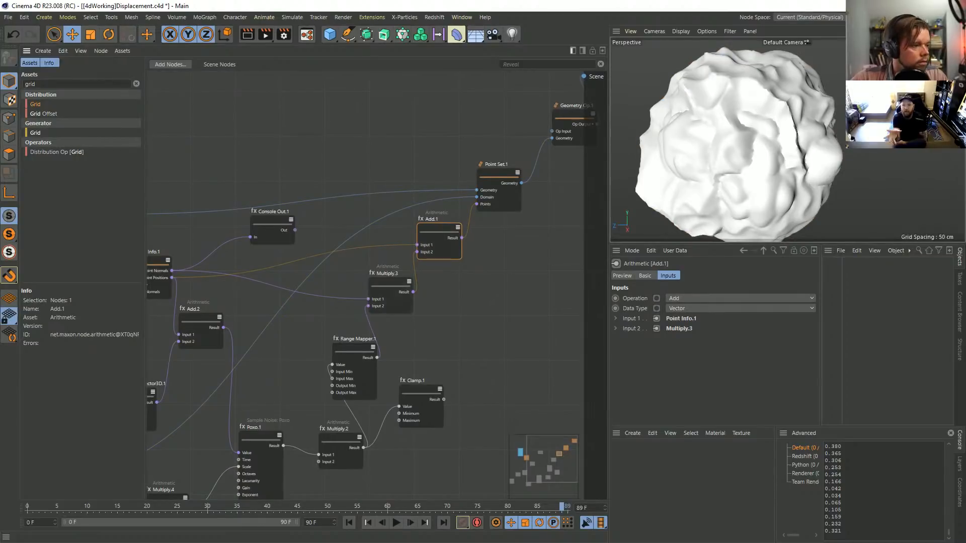
{"action": "left_click_drag", "start_coordinate": [330, 284], "coordinate": [385, 359]}
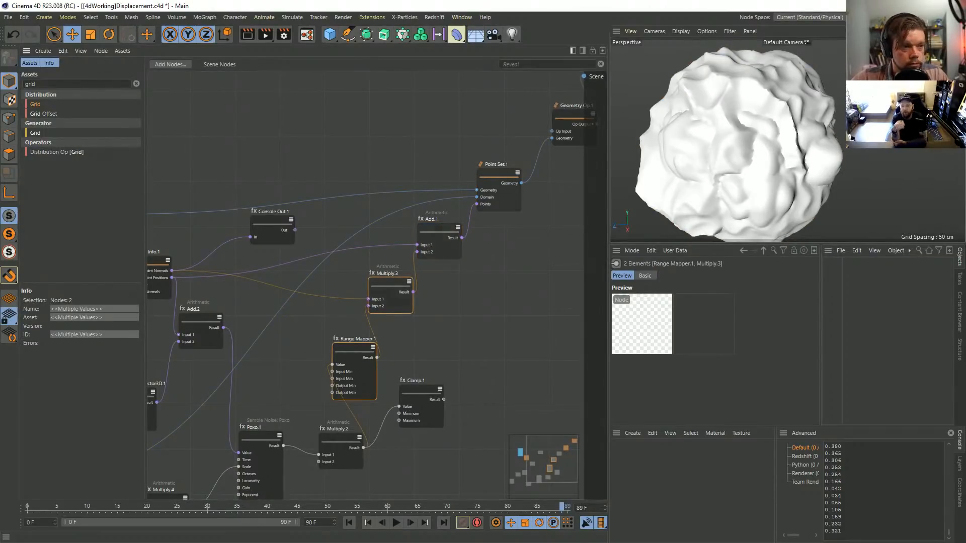
Step: Review the node chain from Sphere.1 to Point Set.1 and show the inputs of the Console Out.1 node
{"action": "middle_click_drag", "start_coordinate": [533, 171], "coordinate": [503, 150]}
{"action": "scroll", "coordinate": [226, 187], "scroll_direction": "up", "scroll_amount": 1}
{"action": "middle_click_drag", "start_coordinate": [226, 187], "coordinate": [499, 128]}
{"action": "scroll", "coordinate": [458, 200], "scroll_direction": "down", "scroll_amount": 1}
{"action": "middle_click_drag", "start_coordinate": [458, 200], "coordinate": [306, 224]}
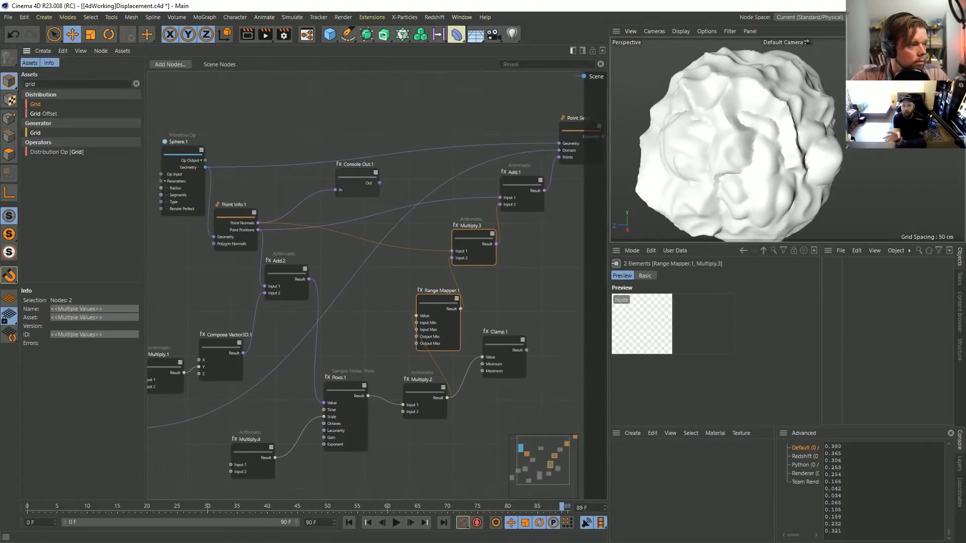
{"action": "left_click_drag", "start_coordinate": [352, 176], "coordinate": [339, 190]}
{"action": "middle_click_drag", "start_coordinate": [339, 190], "coordinate": [437, 150]}
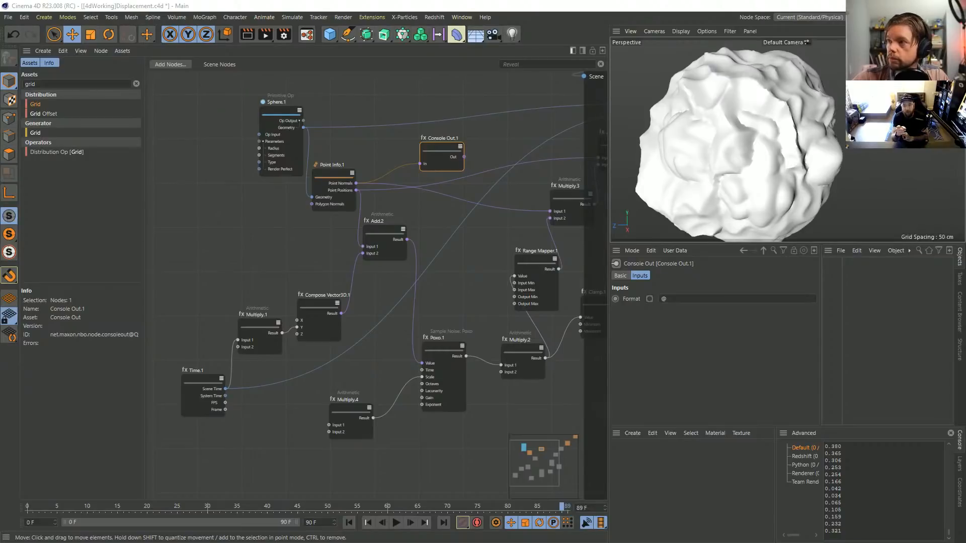
{"action": "middle_click_drag", "start_coordinate": [432, 261], "coordinate": [318, 293], "text": "alt"}
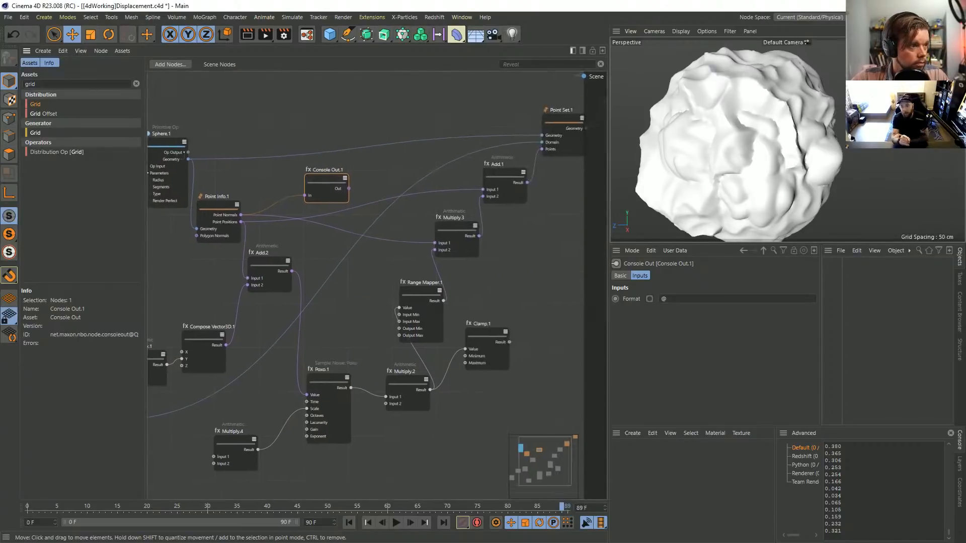
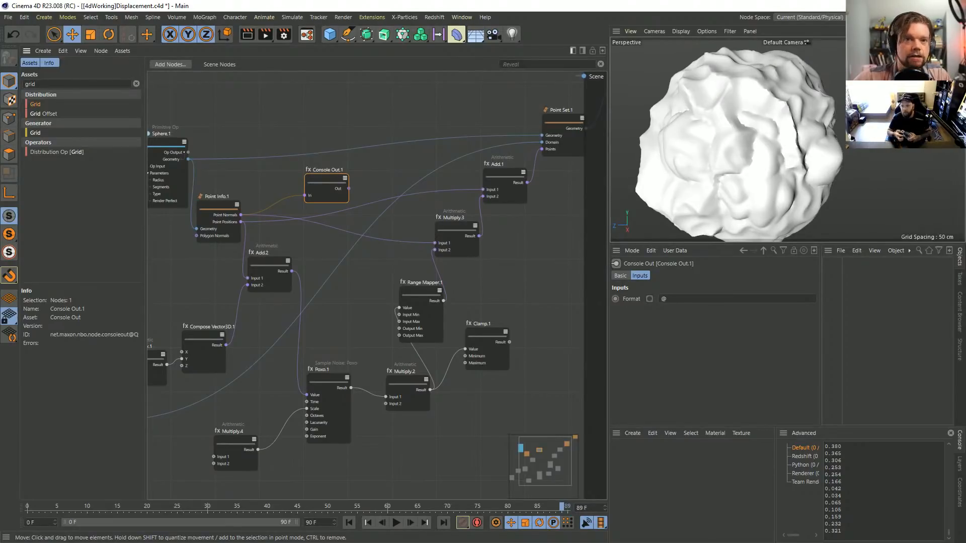
{"action": "middle_click_drag", "start_coordinate": [352, 281], "coordinate": [410, 224]}
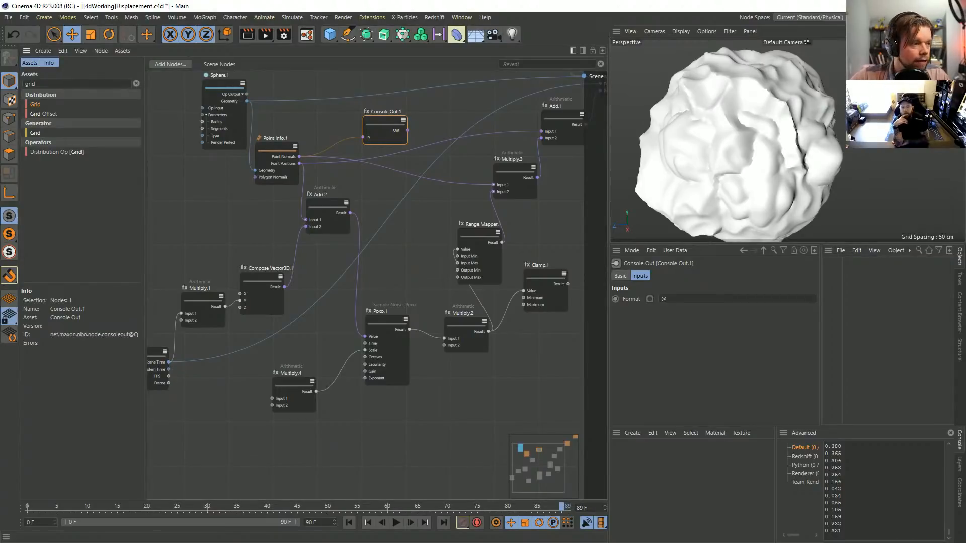
{"action": "middle_click_drag", "start_coordinate": [428, 226], "coordinate": [276, 333]}
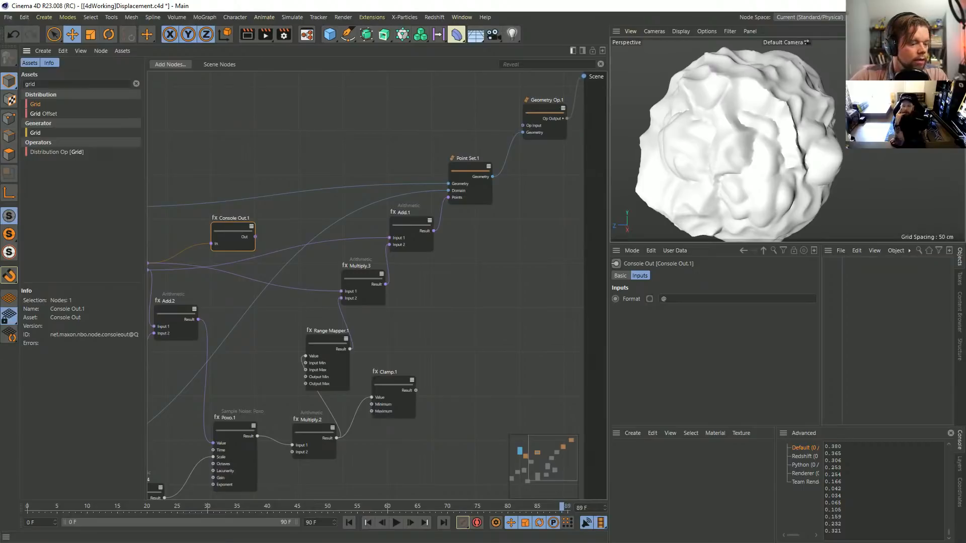
{"action": "middle_click_drag", "start_coordinate": [403, 242], "coordinate": [502, 220], "text": "alt"}
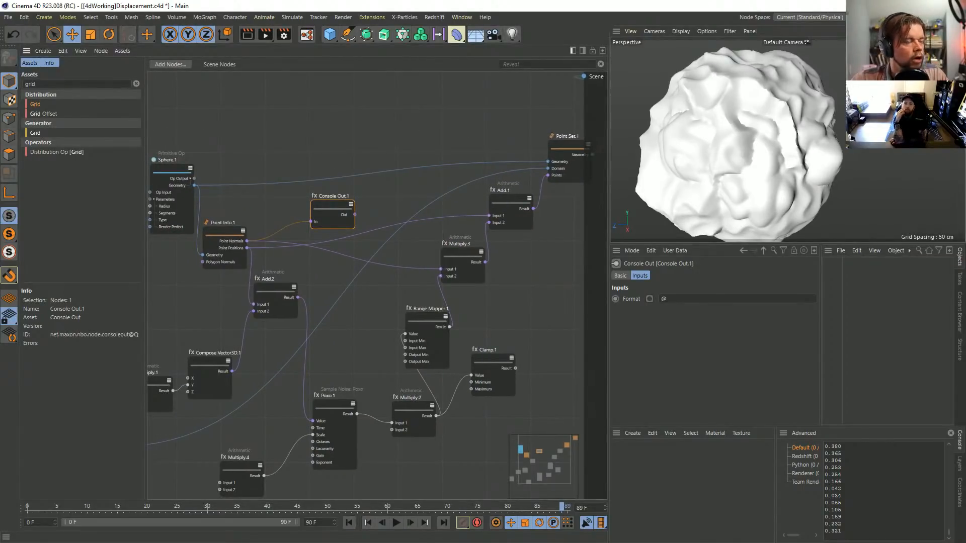
{"action": "middle_click_drag", "start_coordinate": [502, 221], "coordinate": [476, 216], "text": "alt"}
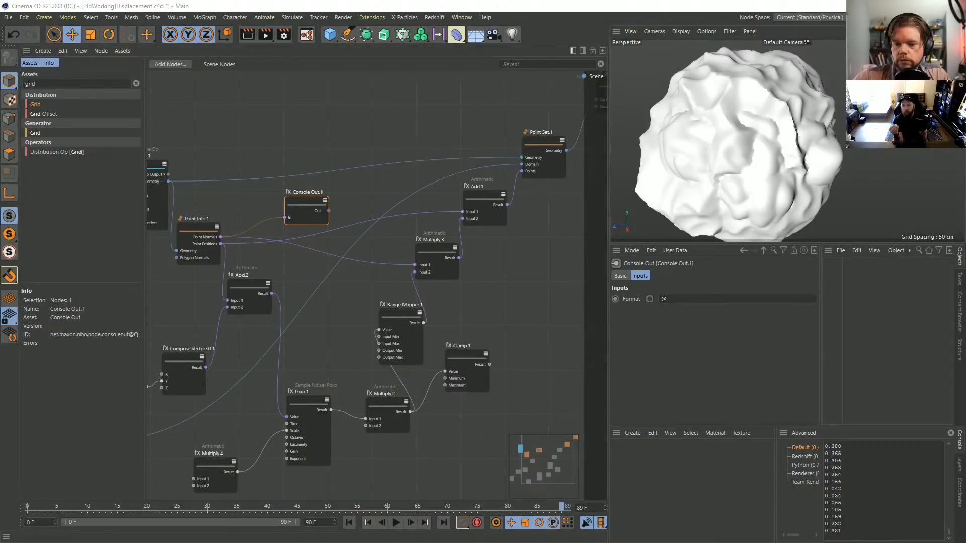
Step: Switch to File Explorer to look for the next example and load the multi Objects 01A.c4d scene into Cinema 4D
{"action": "key", "text": "alt+Tab"}
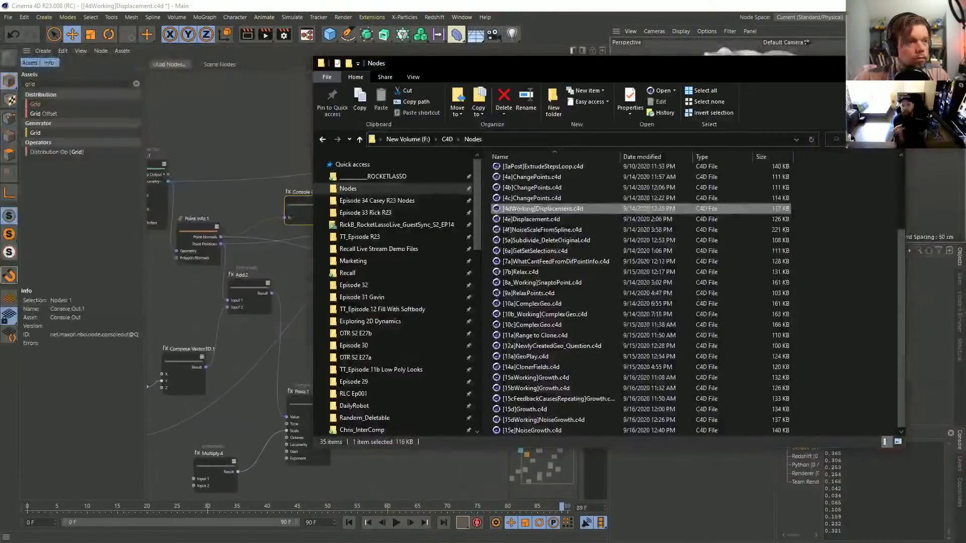
{"action": "key", "text": "alt+Tab"}
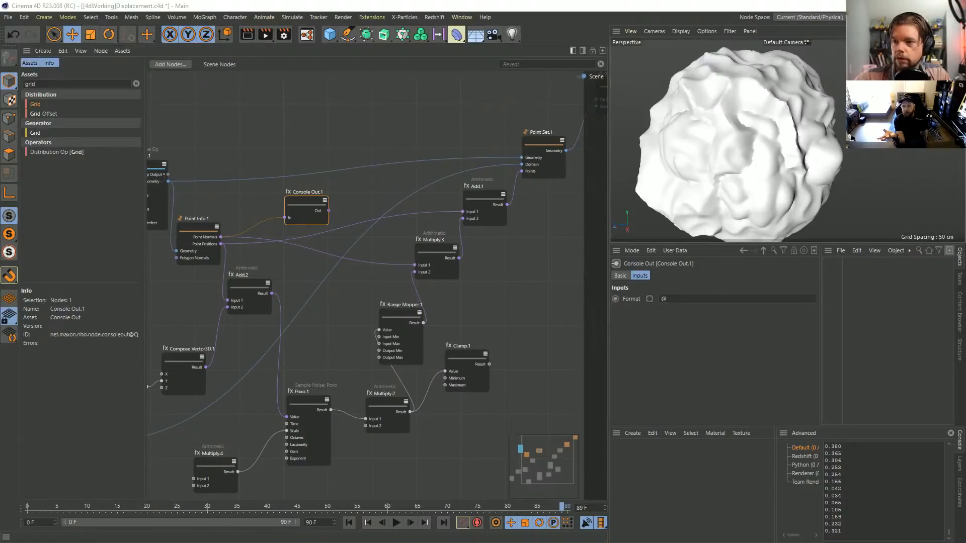
{"action": "left_click_drag", "start_coordinate": [649, 248], "coordinate": [412, 162]}
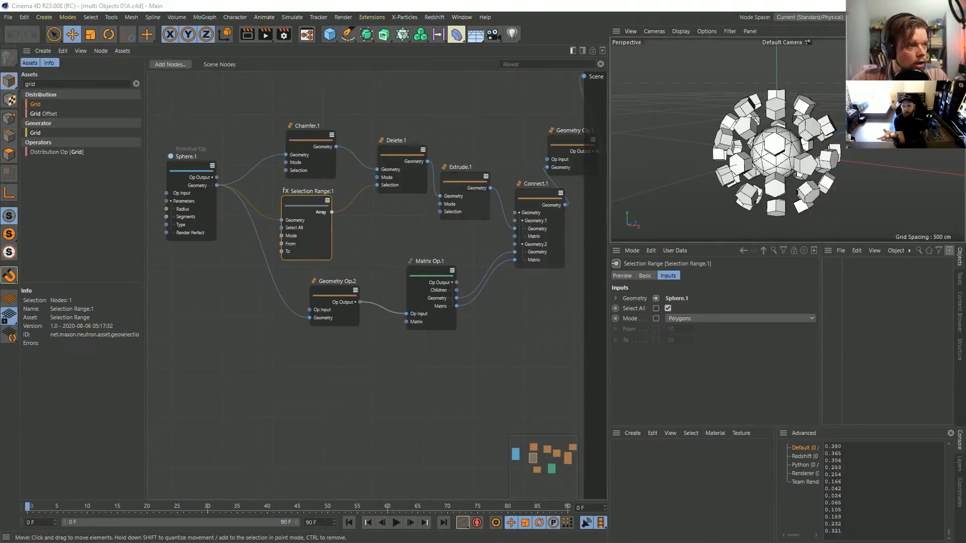
Step: Move the Geometry Op.1 node farther from Connect.1 towards the Scene output, and show the inputs of Matrix Op.1
{"action": "middle_click_drag", "start_coordinate": [366, 227], "coordinate": [404, 282]}
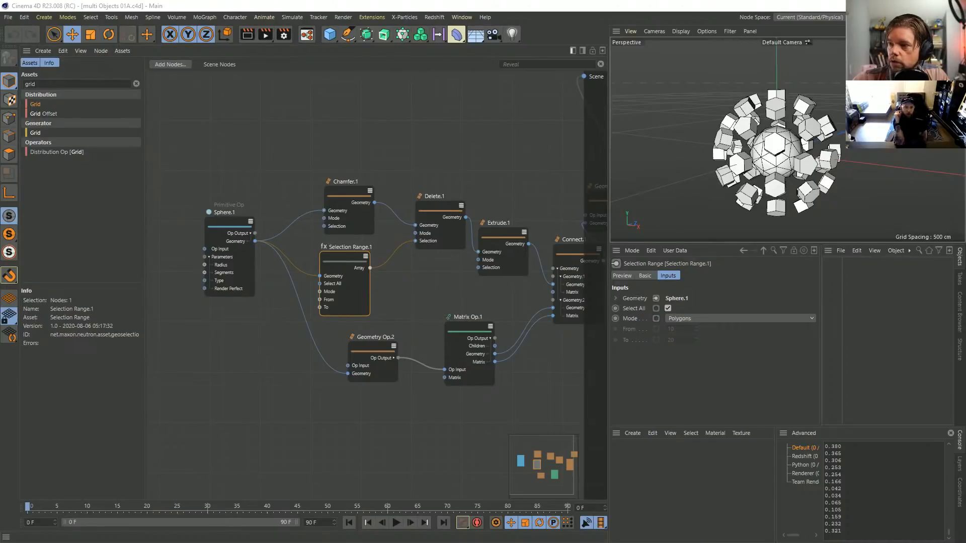
{"action": "middle_click_drag", "start_coordinate": [452, 282], "coordinate": [363, 279]}
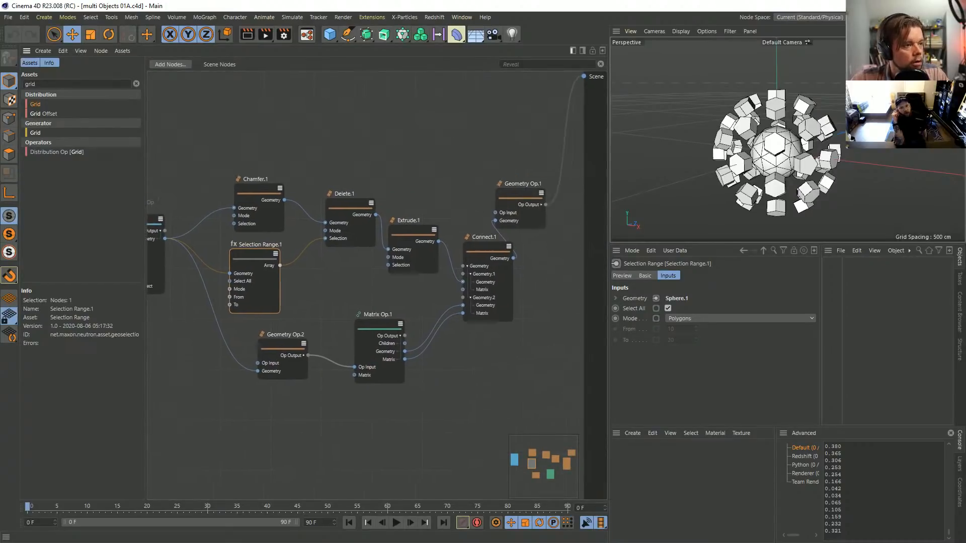
{"action": "left_click_drag", "start_coordinate": [523, 184], "coordinate": [561, 180]}
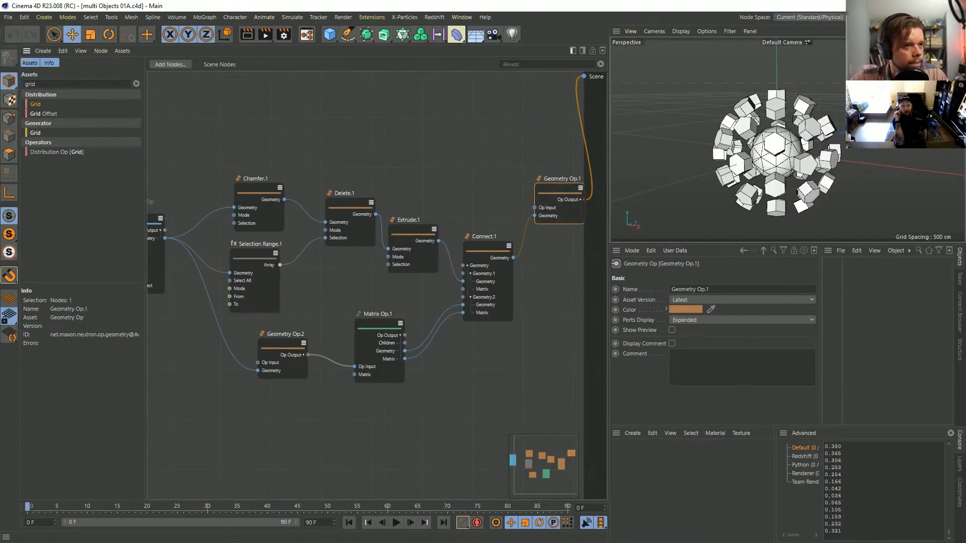
{"action": "key", "text": "h"}
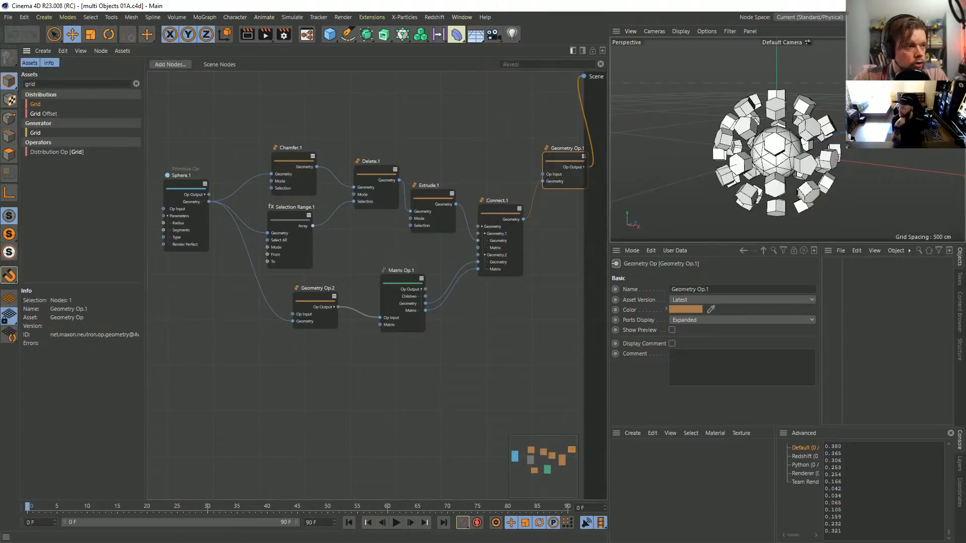
{"action": "middle_click_drag", "start_coordinate": [352, 302], "coordinate": [332, 289]}
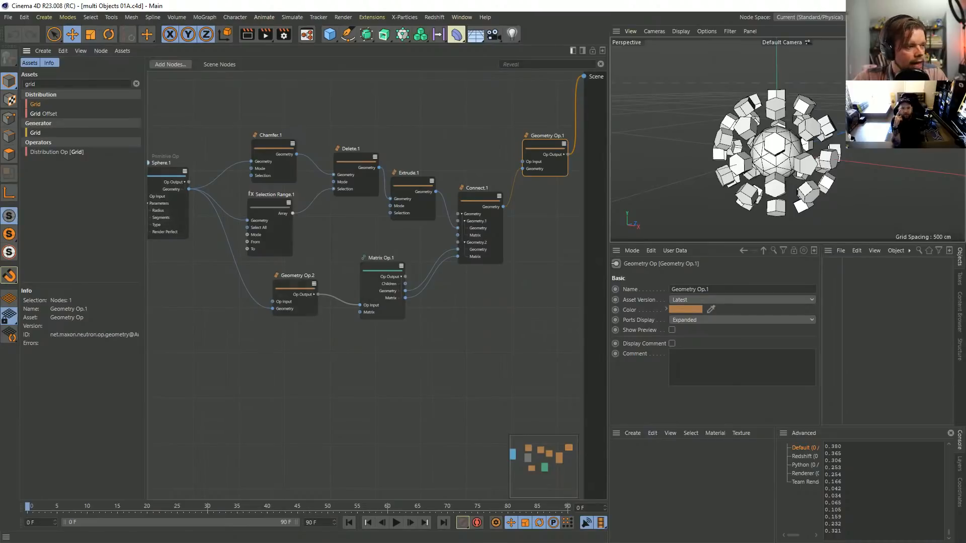
{"action": "left_click_drag", "start_coordinate": [287, 265], "coordinate": [367, 279]}
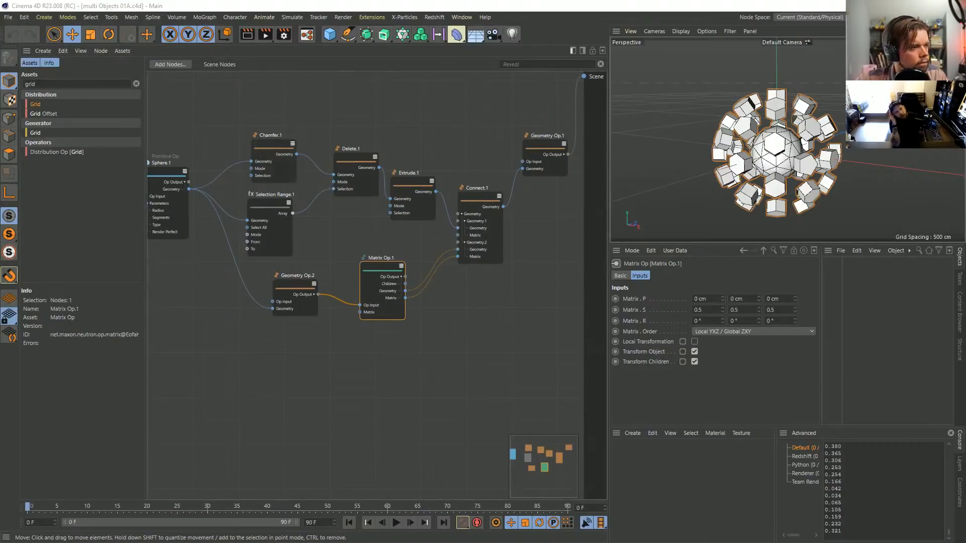
Step: Search the node assets for "vol" and restore the full asset list in a wider column
{"action": "left_click", "coordinate": [136, 84]}
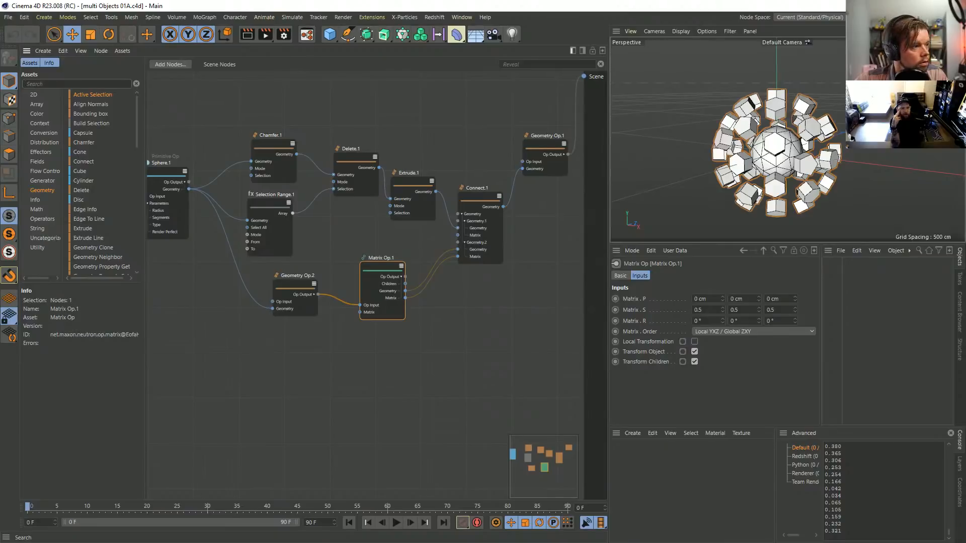
{"action": "type", "text": "vo"}
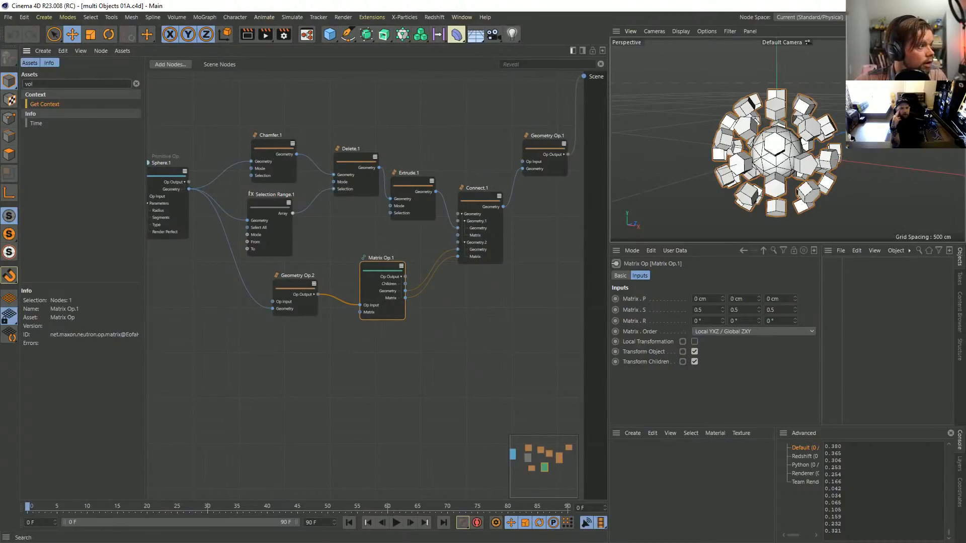
{"action": "left_click", "coordinate": [135, 84]}
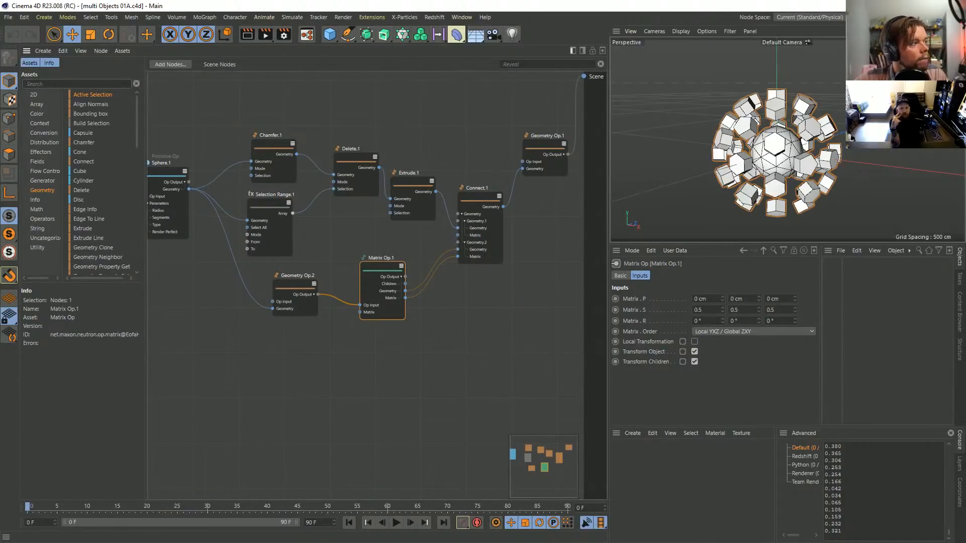
{"action": "left_click_drag", "start_coordinate": [145, 257], "coordinate": [190, 256]}
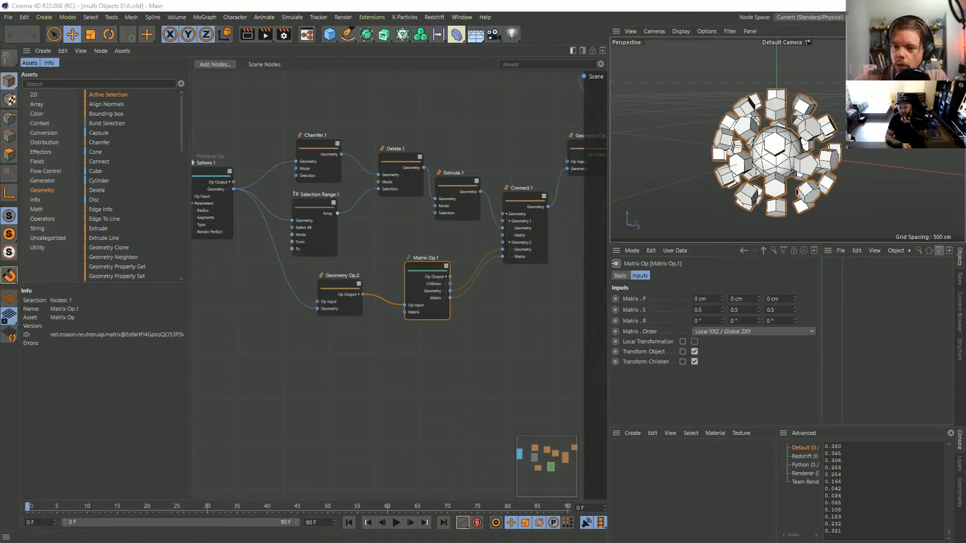
Step: Switch to File Explorer and load the [2cWorking]Pyramid_Loop.c4d scene from the Nodes folder into Cinema 4D
{"action": "left_click_drag", "start_coordinate": [965, 64], "coordinate": [436, 92]}
{"action": "scroll", "coordinate": [371, 325], "scroll_direction": "up", "scroll_amount": 3}
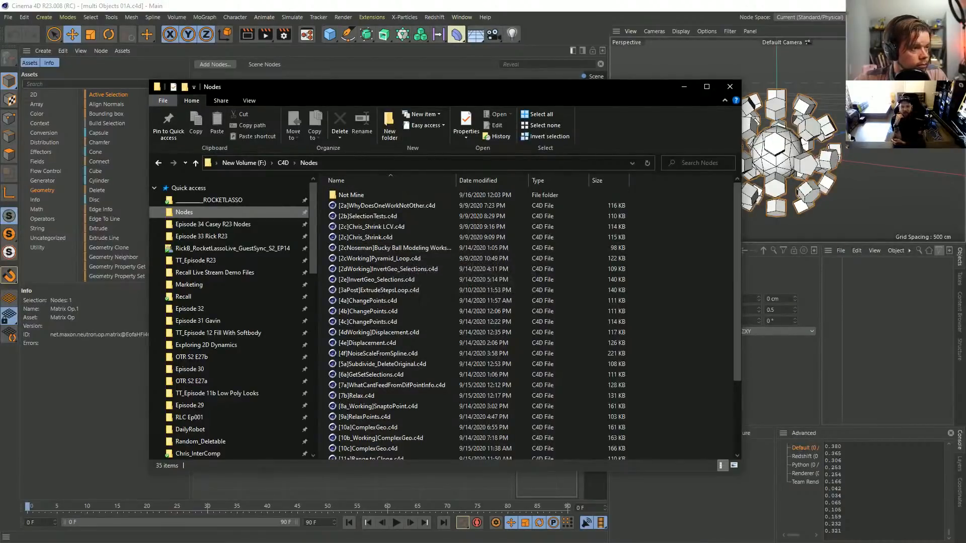
{"action": "left_click_drag", "start_coordinate": [387, 86], "coordinate": [602, 84]}
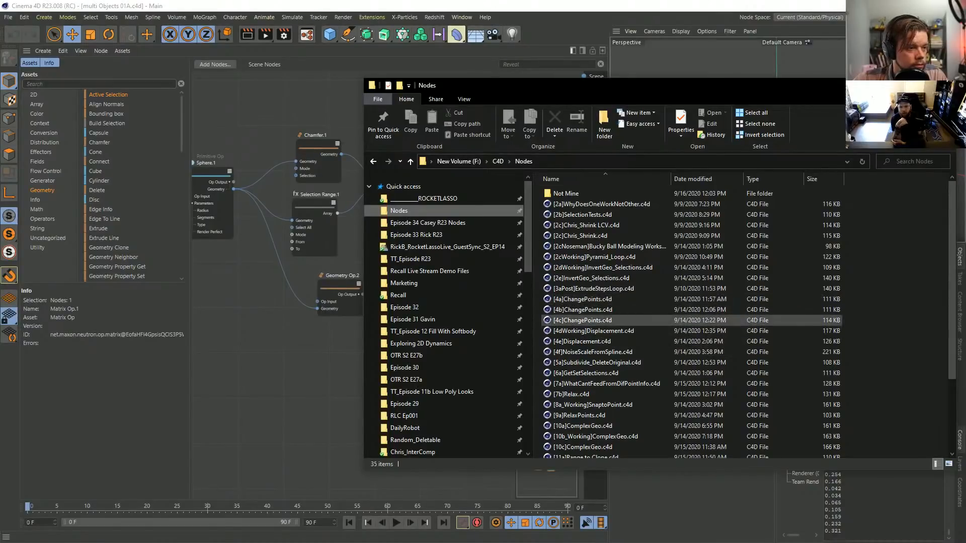
{"action": "scroll", "coordinate": [603, 304], "scroll_direction": "down", "scroll_amount": 1}
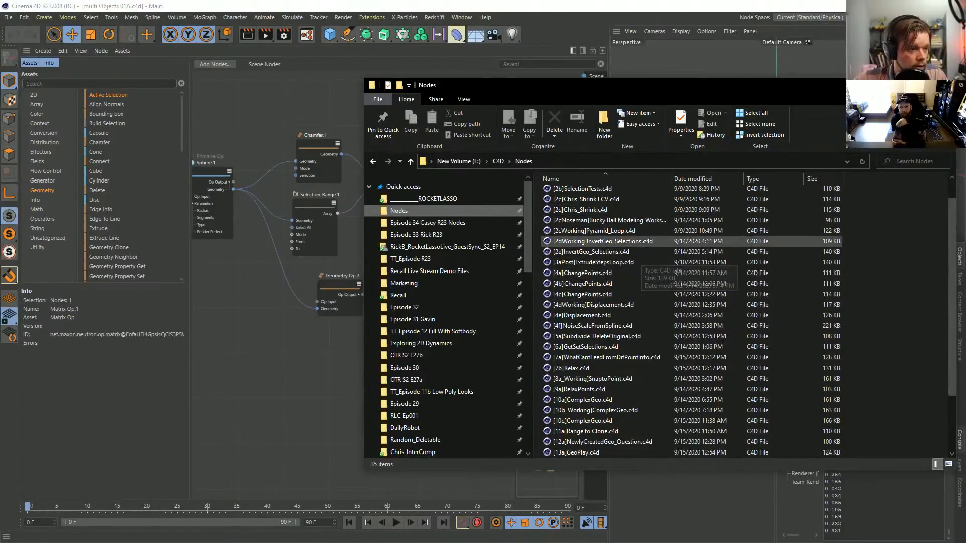
{"action": "left_click_drag", "start_coordinate": [594, 231], "coordinate": [253, 340]}
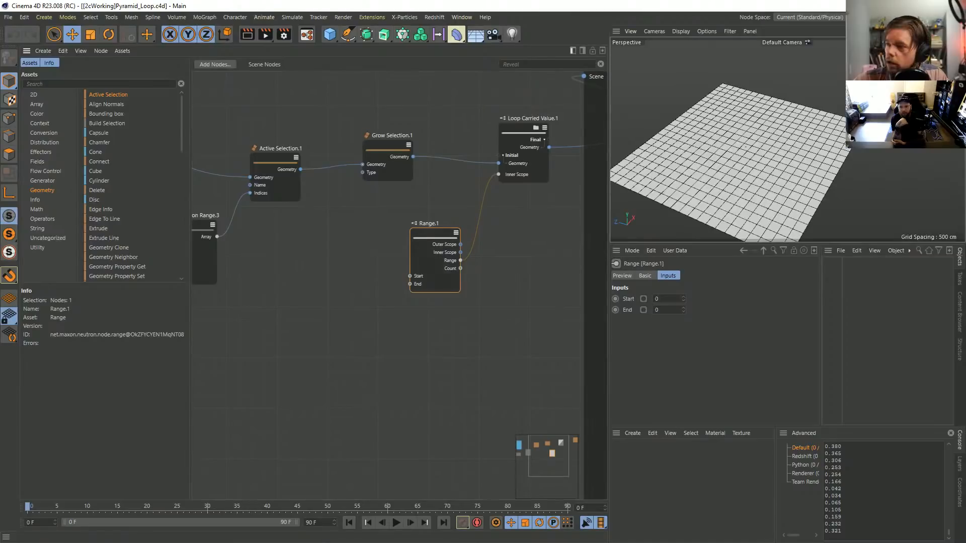
Step: Select all eight nodes of the pyramid graph and arrange them with the automatic layout
{"action": "scroll", "coordinate": [480, 216], "scroll_direction": "down", "scroll_amount": 2}
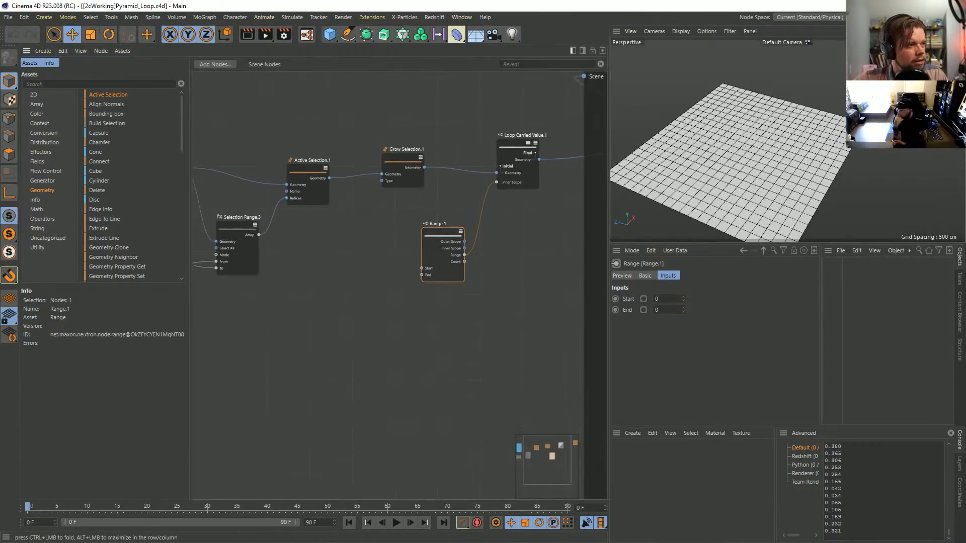
{"action": "middle_click_drag", "start_coordinate": [234, 229], "coordinate": [390, 226]}
{"action": "scroll", "coordinate": [390, 227], "scroll_direction": "down", "scroll_amount": 3}
{"action": "scroll", "coordinate": [398, 251], "scroll_direction": "up", "scroll_amount": 4}
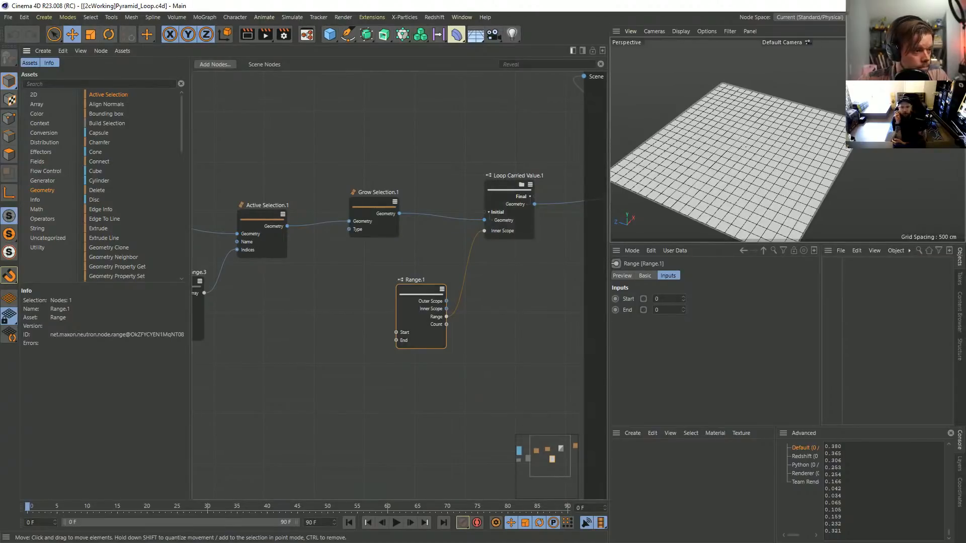
{"action": "middle_click_drag", "start_coordinate": [452, 252], "coordinate": [343, 195]}
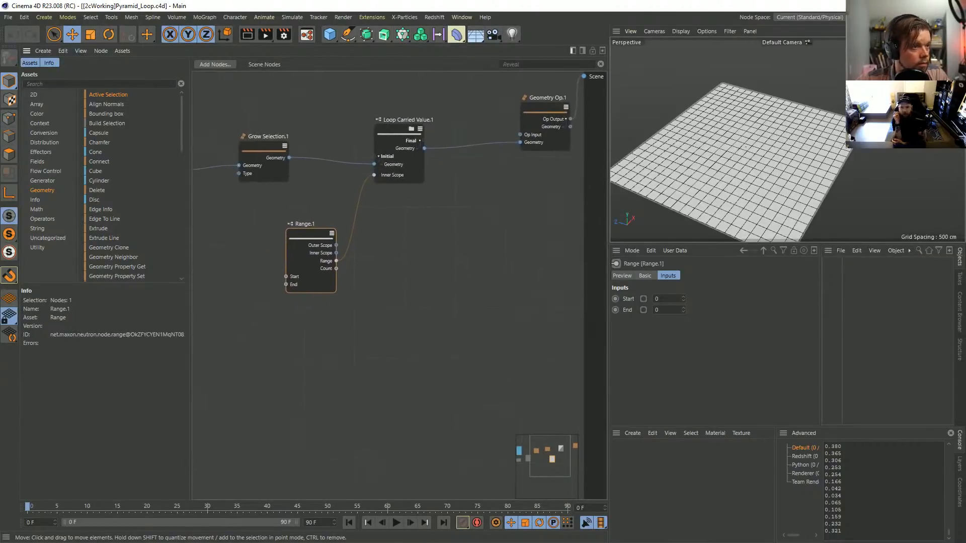
{"action": "scroll", "coordinate": [516, 130], "scroll_direction": "down", "scroll_amount": 4}
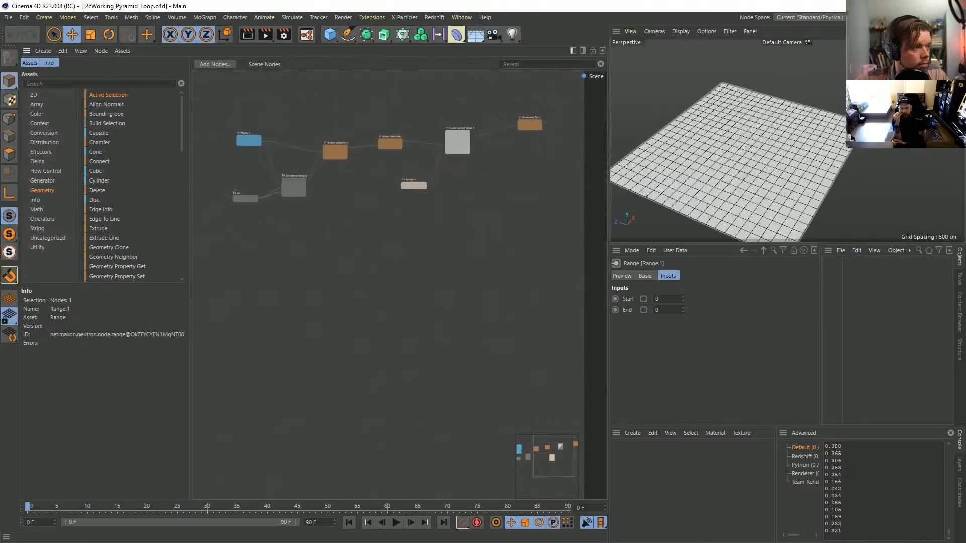
{"action": "scroll", "coordinate": [441, 81], "scroll_direction": "up", "scroll_amount": 1}
{"action": "left_click_drag", "start_coordinate": [248, 91], "coordinate": [544, 292]}
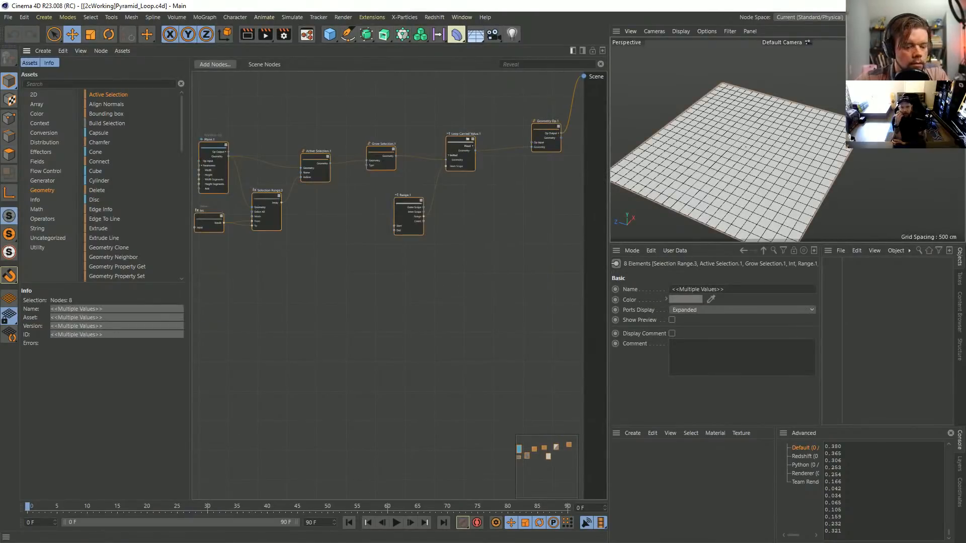
{"action": "key", "text": "l"}
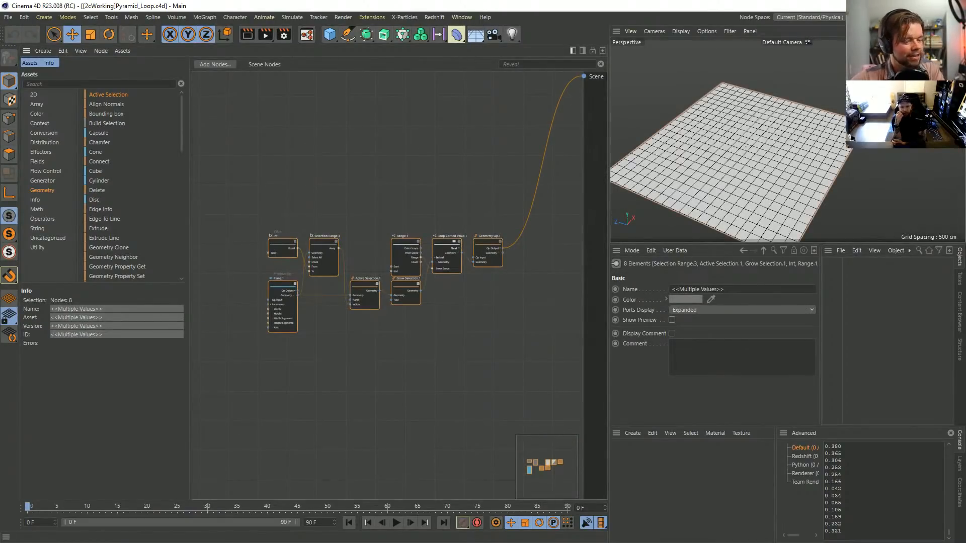
Step: Move the Range.1 node out from above Grow Selection.1 and place it directly below that node
{"action": "scroll", "coordinate": [463, 321], "scroll_direction": "up", "scroll_amount": 4}
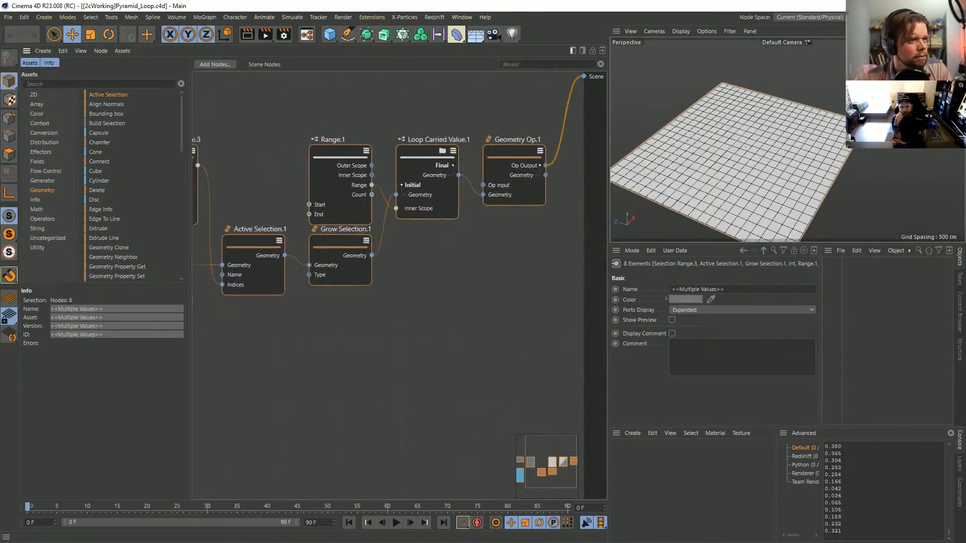
{"action": "middle_click_drag", "start_coordinate": [462, 320], "coordinate": [470, 299], "text": "alt"}
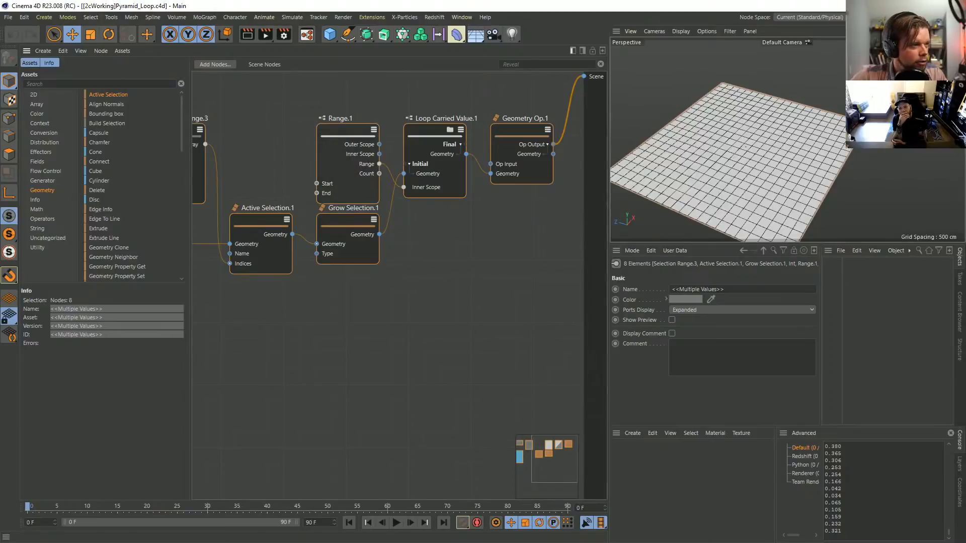
{"action": "left_click", "coordinate": [347, 133]}
{"action": "left_click_drag", "start_coordinate": [347, 134], "coordinate": [353, 293]}
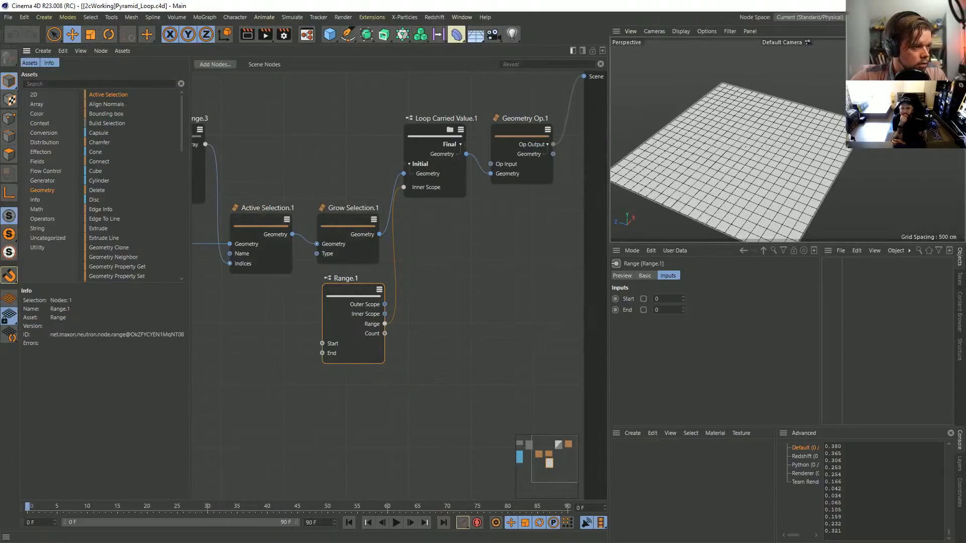
{"action": "left_click_drag", "start_coordinate": [353, 293], "coordinate": [351, 293]}
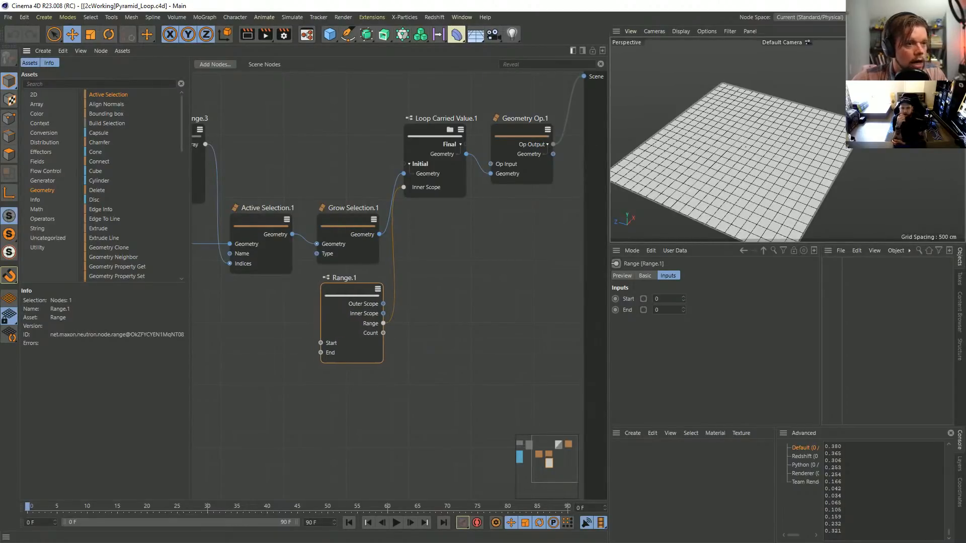
Step: Point out Active Selection.1 and Grow Selection.1, and lower the Loop Carried Value.1 node to line up beside Grow Selection.1
{"action": "left_click_drag", "start_coordinate": [329, 204], "coordinate": [286, 247]}
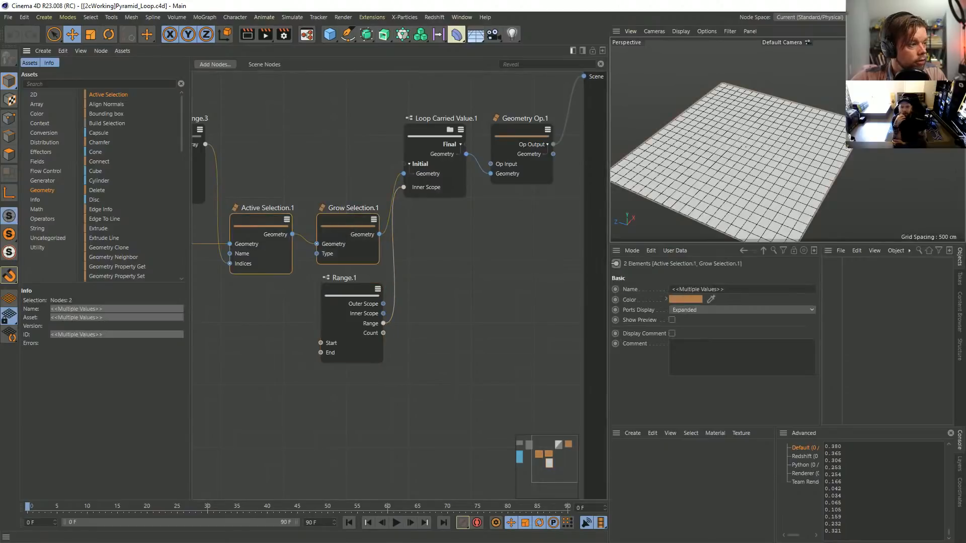
{"action": "scroll", "coordinate": [544, 343], "scroll_direction": "down", "scroll_amount": 3}
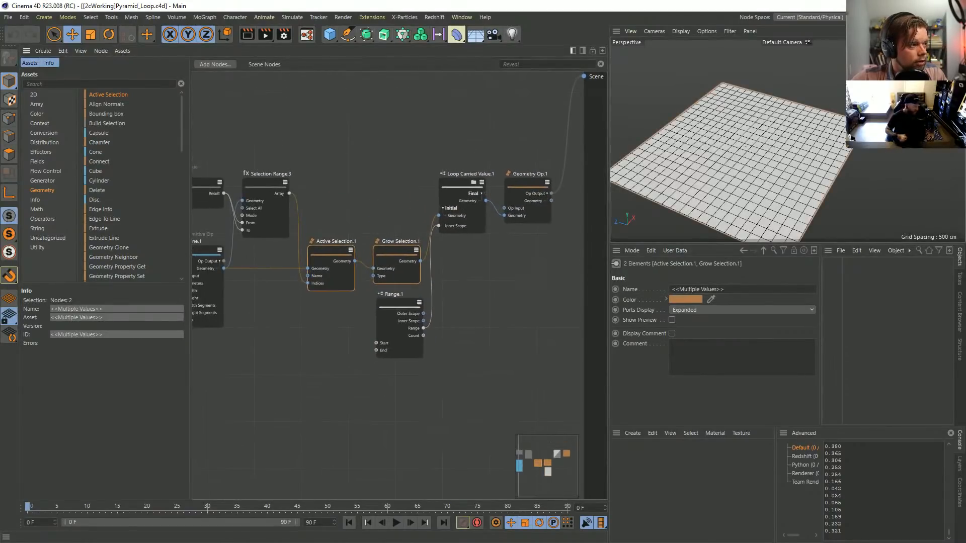
{"action": "scroll", "coordinate": [517, 267], "scroll_direction": "up", "scroll_amount": 3}
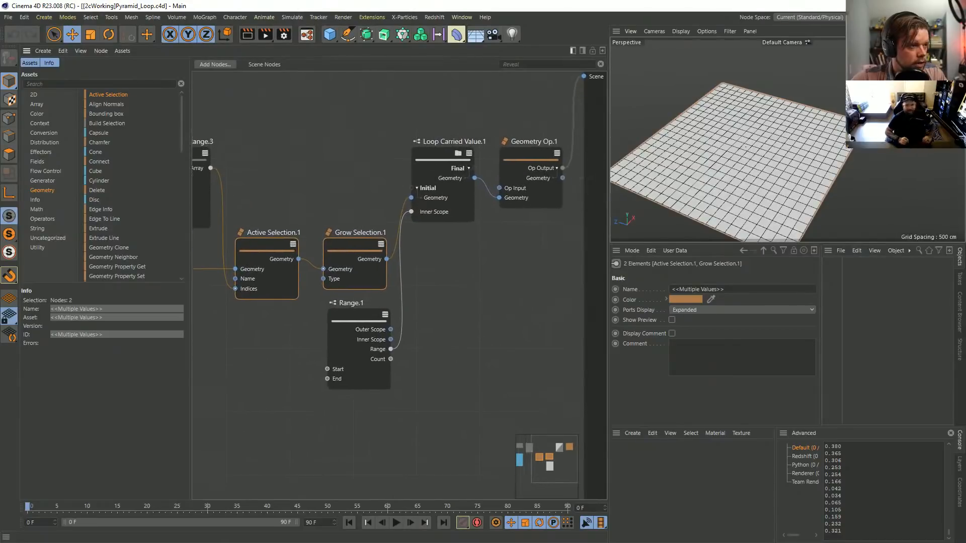
{"action": "left_click", "coordinate": [430, 187]}
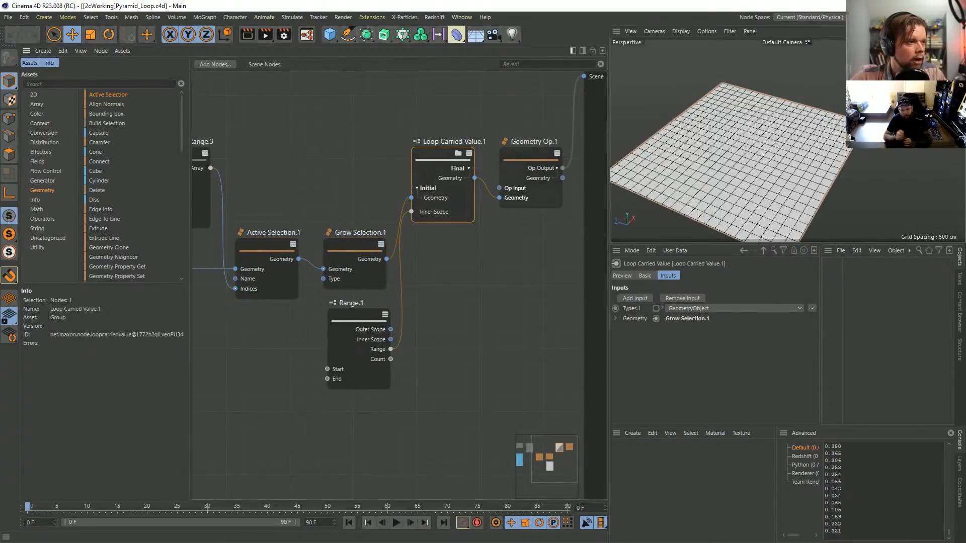
{"action": "left_click_drag", "start_coordinate": [430, 187], "coordinate": [436, 232]}
Step: Show the inputs of the Range.1, Selection Range.3, Int and Grow Selection.1 nodes one after another
{"action": "left_click", "coordinate": [351, 304]}
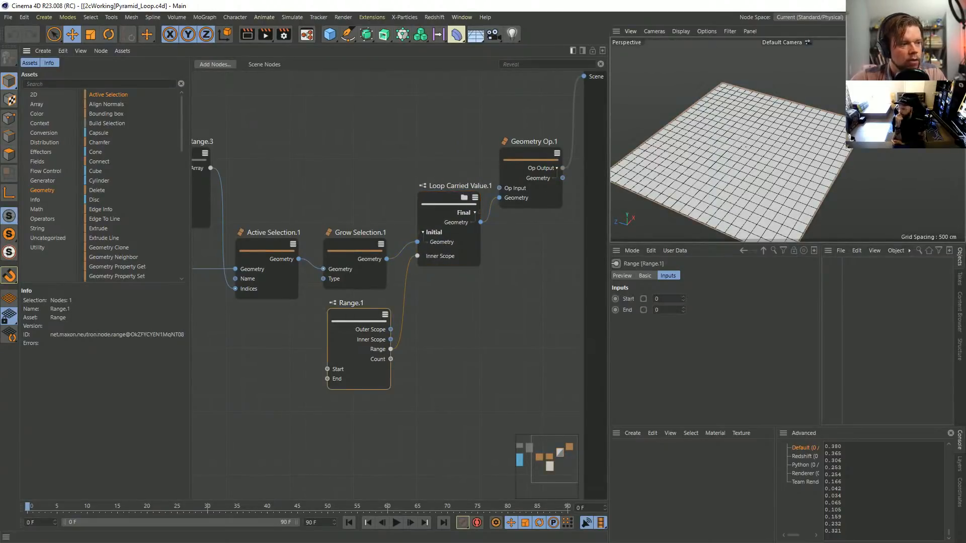
{"action": "middle_click_drag", "start_coordinate": [251, 240], "coordinate": [344, 234]}
{"action": "middle_click_drag", "start_coordinate": [224, 227], "coordinate": [343, 234]}
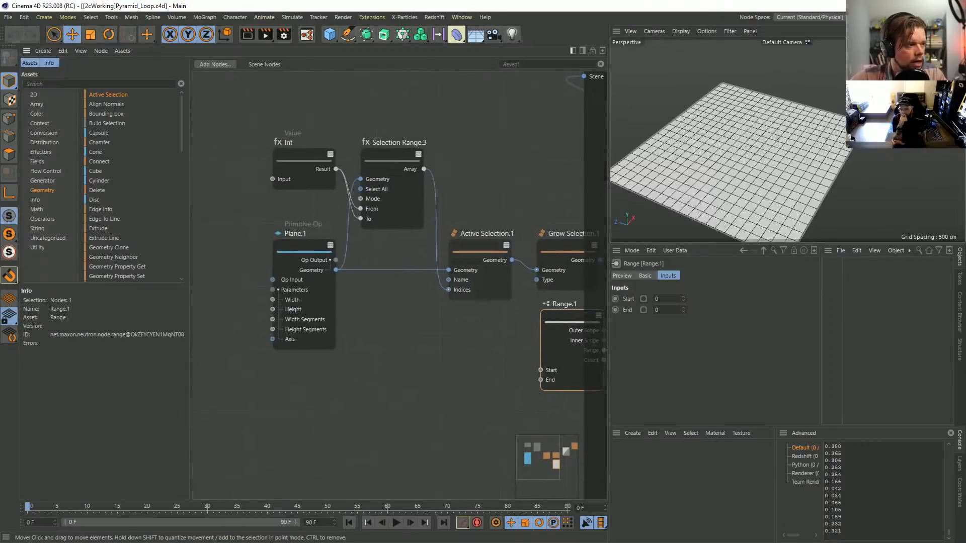
{"action": "scroll", "coordinate": [343, 235], "scroll_direction": "down", "scroll_amount": 2}
{"action": "left_click", "coordinate": [381, 166]}
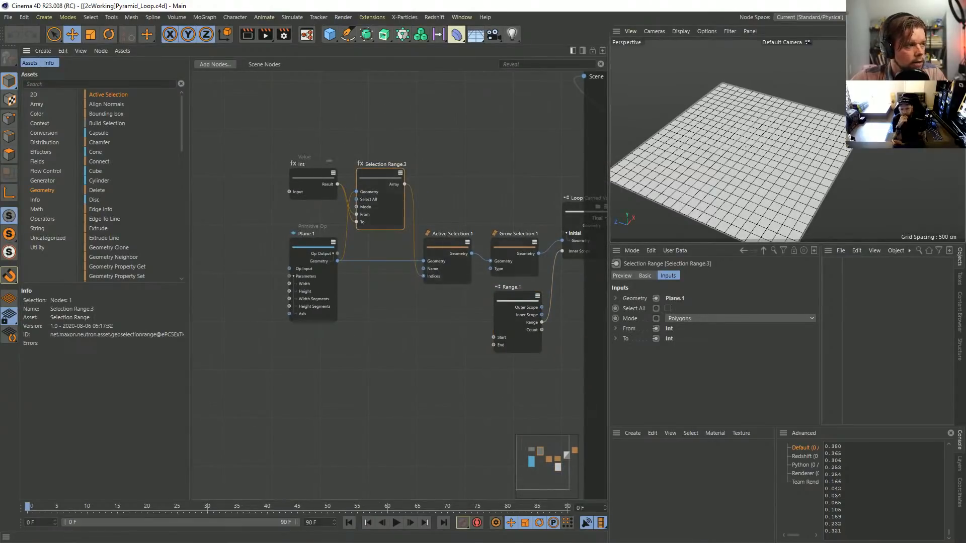
{"action": "left_click", "coordinate": [316, 175]}
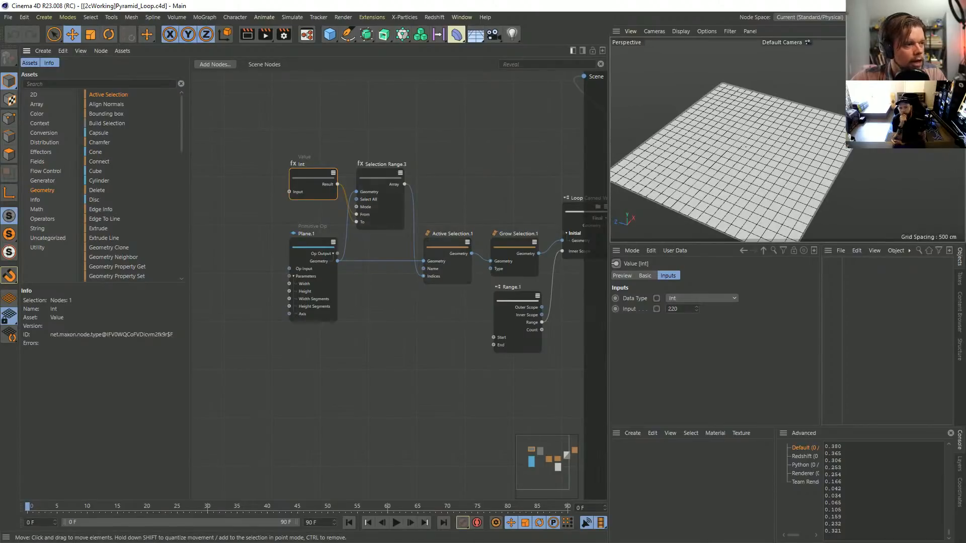
{"action": "left_click", "coordinate": [514, 246]}
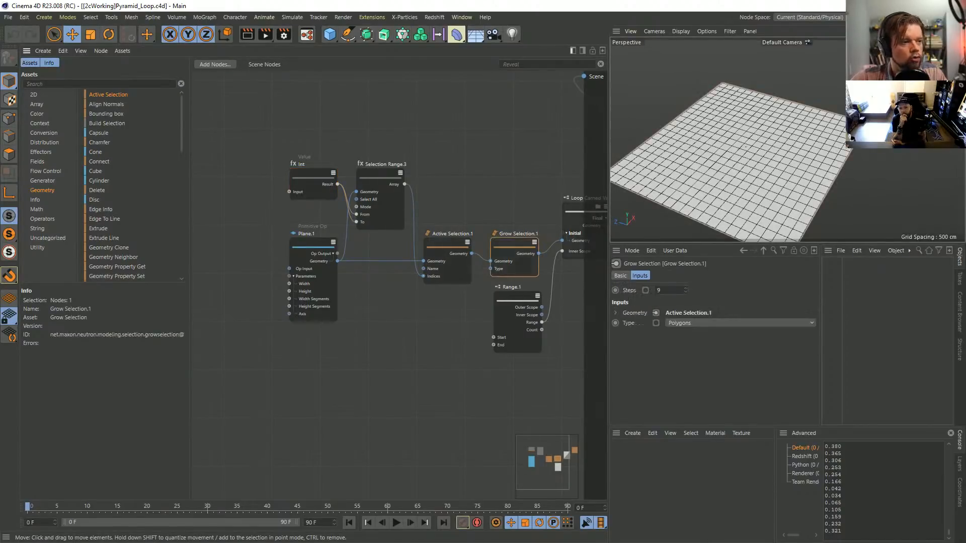
Step: Look at the nodes inside the Loop Carried Value.1 group and return to the Scene Nodes level
{"action": "middle_click_drag", "start_coordinate": [514, 257], "coordinate": [388, 252]}
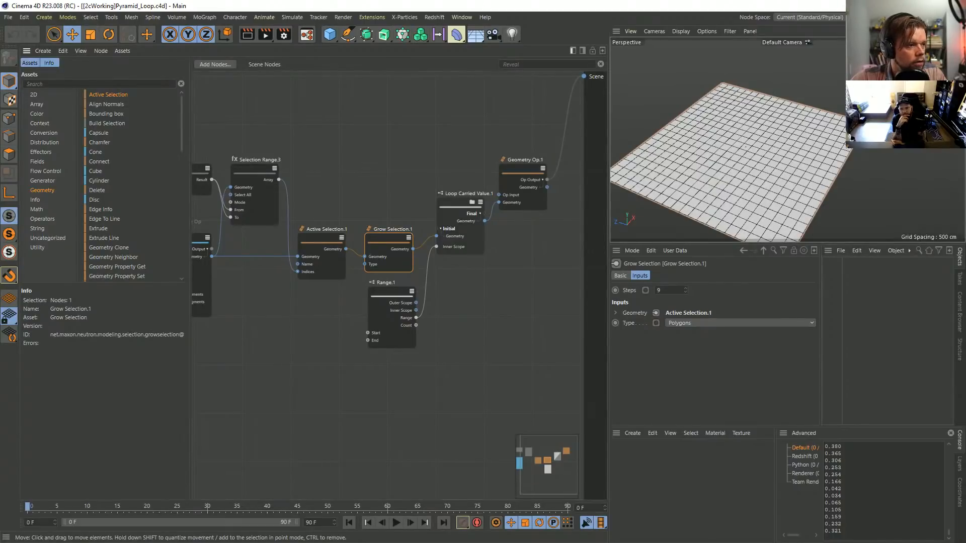
{"action": "left_click", "coordinate": [472, 202]}
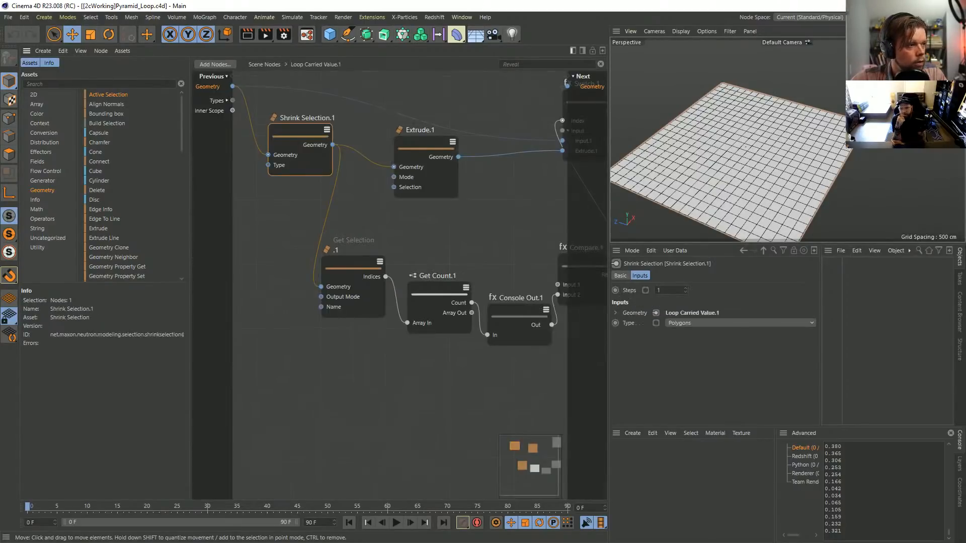
{"action": "scroll", "coordinate": [231, 262], "scroll_direction": "down", "scroll_amount": 3}
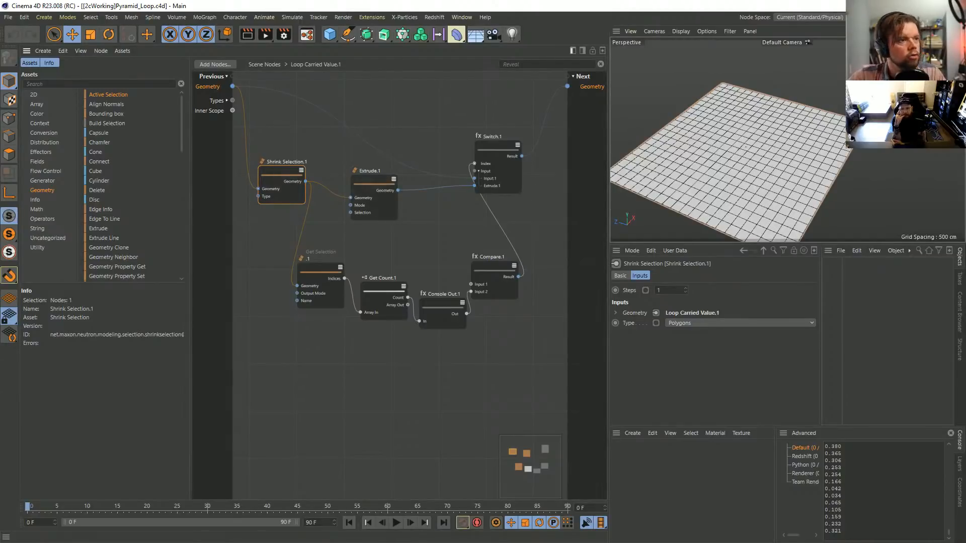
{"action": "left_click", "coordinate": [264, 64]}
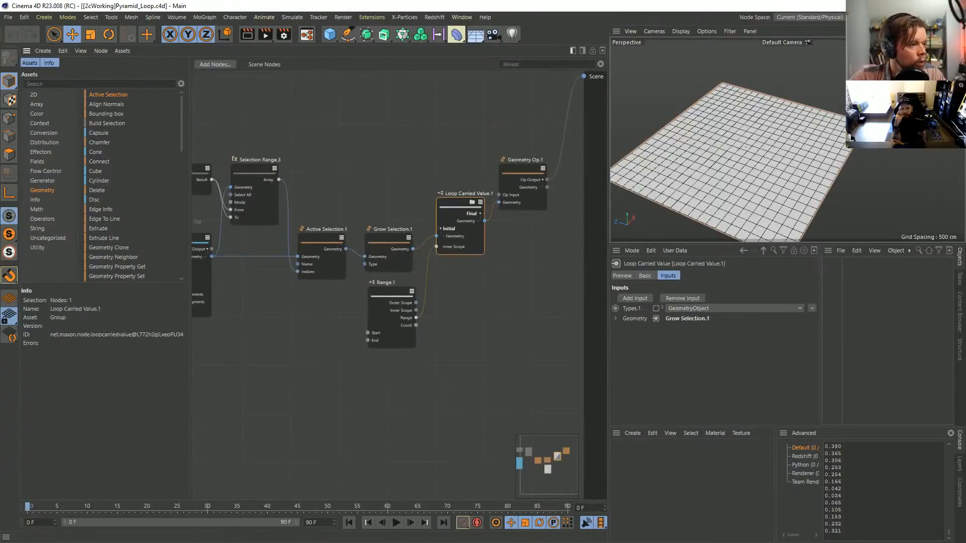
Step: Raise the End value of the Range.1 node in single increments to 9
{"action": "left_click", "coordinate": [391, 302]}
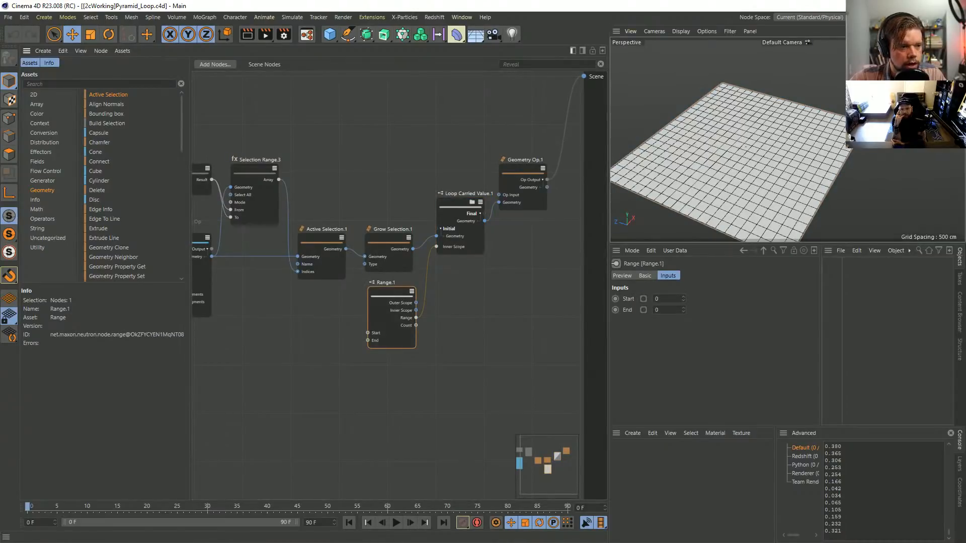
{"action": "left_click", "coordinate": [682, 308]}
{"action": "left_click", "coordinate": [682, 307]}
{"action": "left_click", "coordinate": [683, 307]}
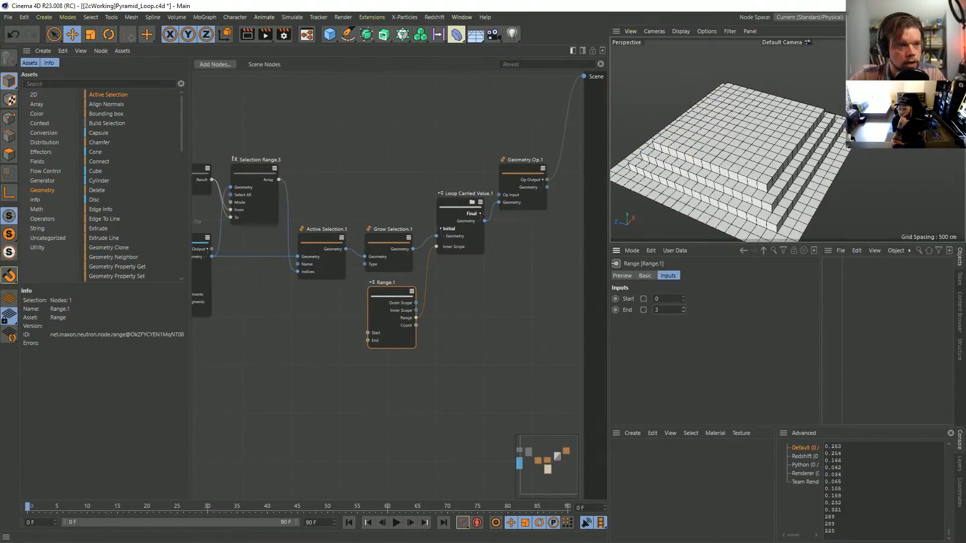
{"action": "left_click", "coordinate": [683, 308]}
{"action": "left_click", "coordinate": [683, 308]}
{"action": "left_click", "coordinate": [683, 307]}
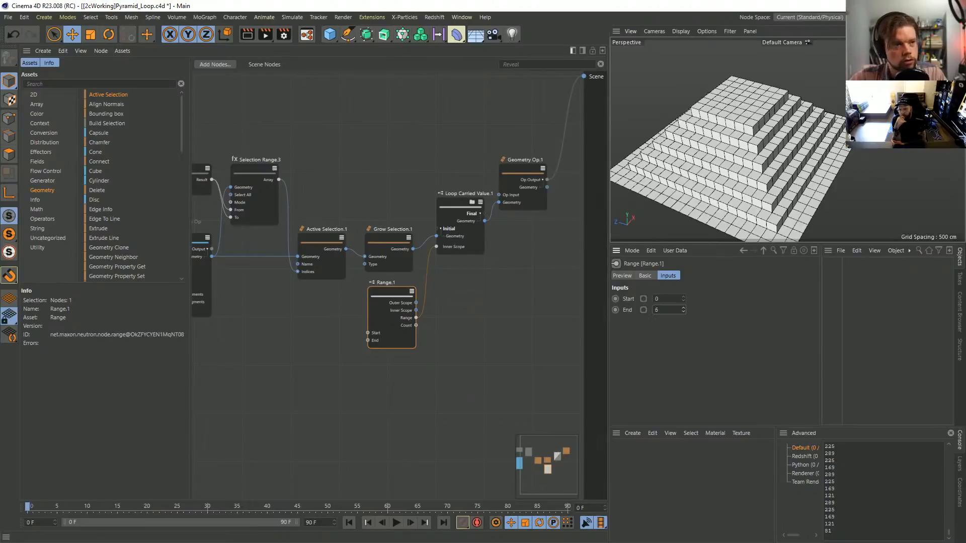
{"action": "left_click", "coordinate": [682, 308]}
{"action": "left_click", "coordinate": [683, 307]}
{"action": "left_click", "coordinate": [683, 308]}
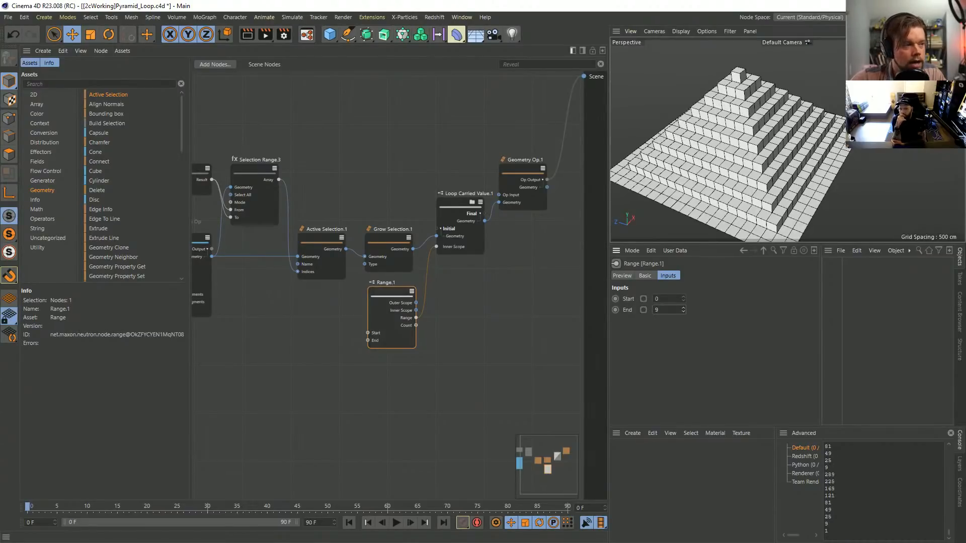
Step: Change the primitive type of the Plane.1 node to Disc
{"action": "middle_click_drag", "start_coordinate": [201, 297], "coordinate": [312, 276]}
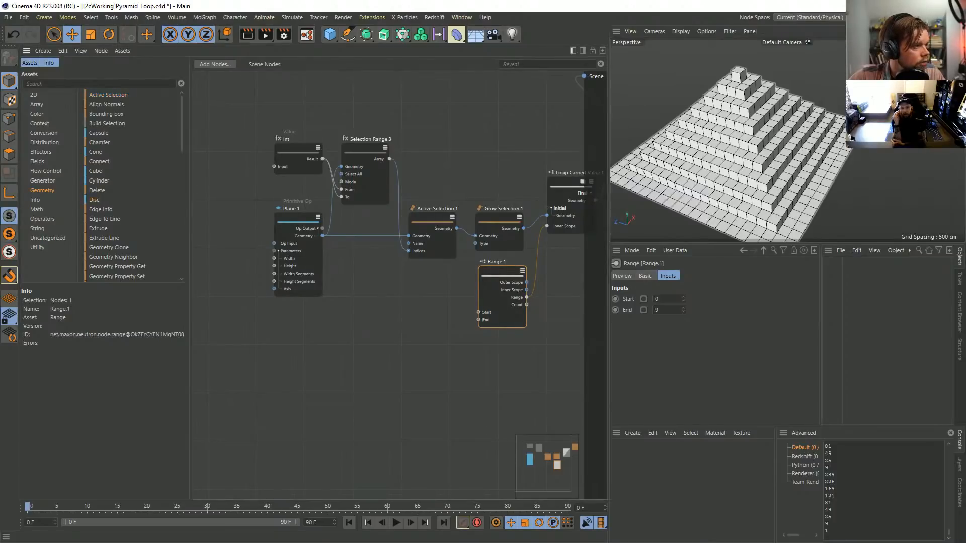
{"action": "left_click", "coordinate": [297, 221]}
{"action": "left_click", "coordinate": [701, 298]}
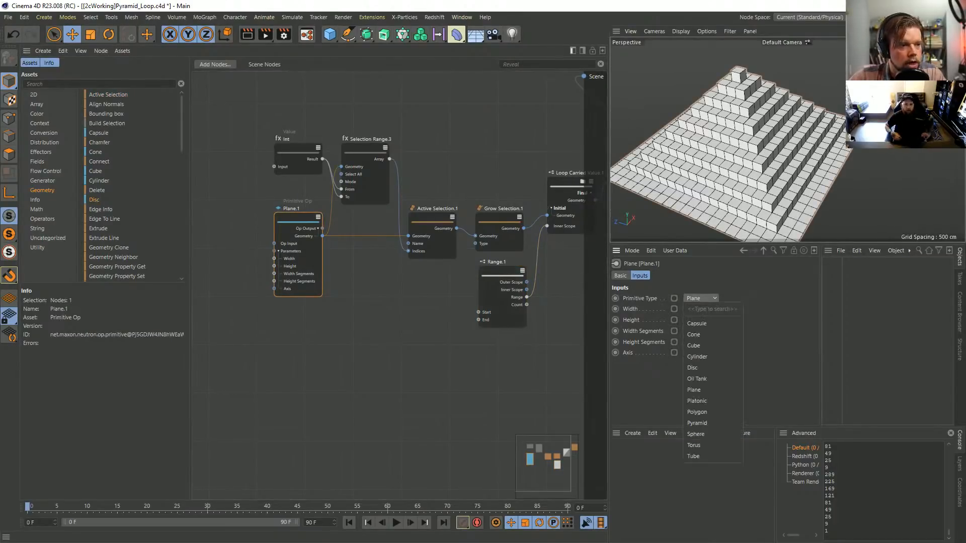
{"action": "left_click", "coordinate": [694, 368]}
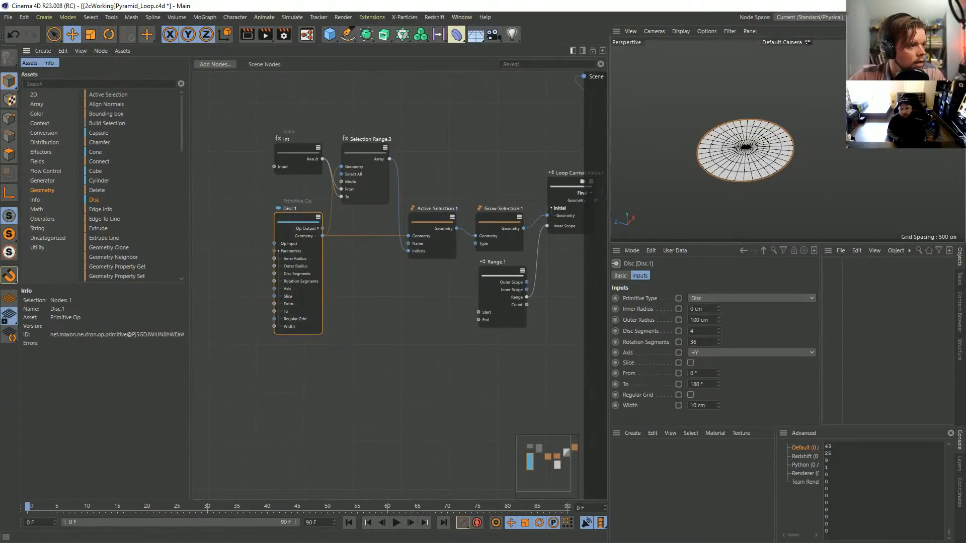
Step: Raise the Disc Segments of the Disc.1 node in single increments to 6
{"action": "left_click_drag", "start_coordinate": [262, 129], "coordinate": [383, 191]}
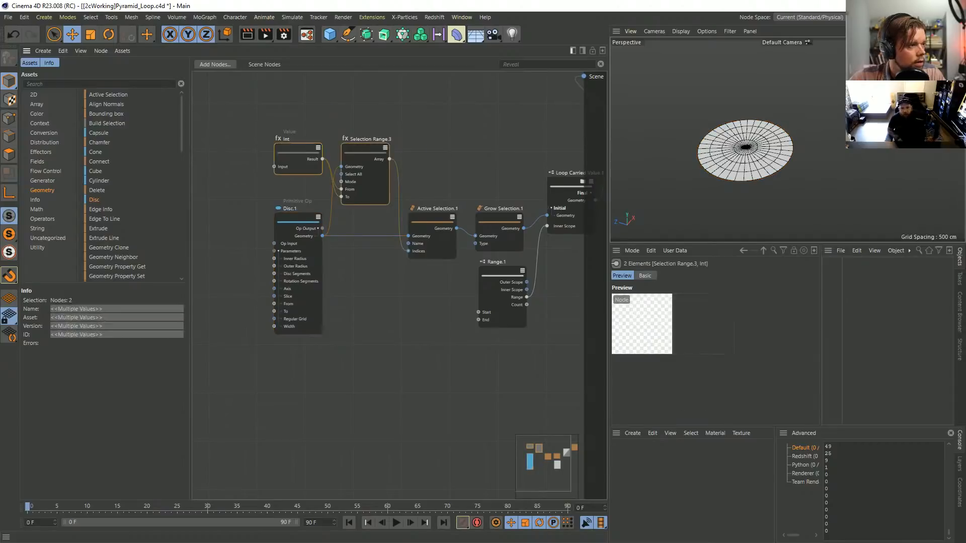
{"action": "left_click", "coordinate": [297, 222]}
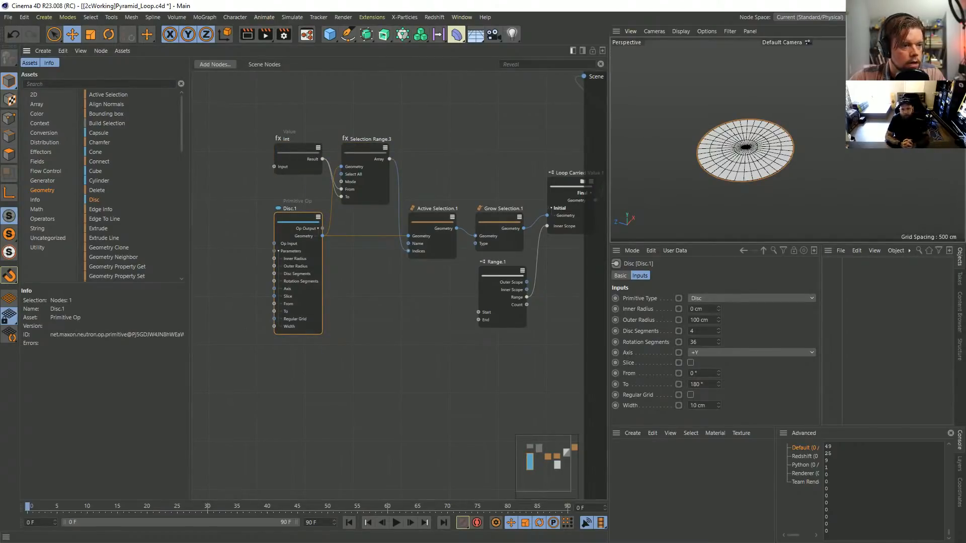
{"action": "left_click", "coordinate": [718, 329]}
{"action": "left_click", "coordinate": [718, 329]}
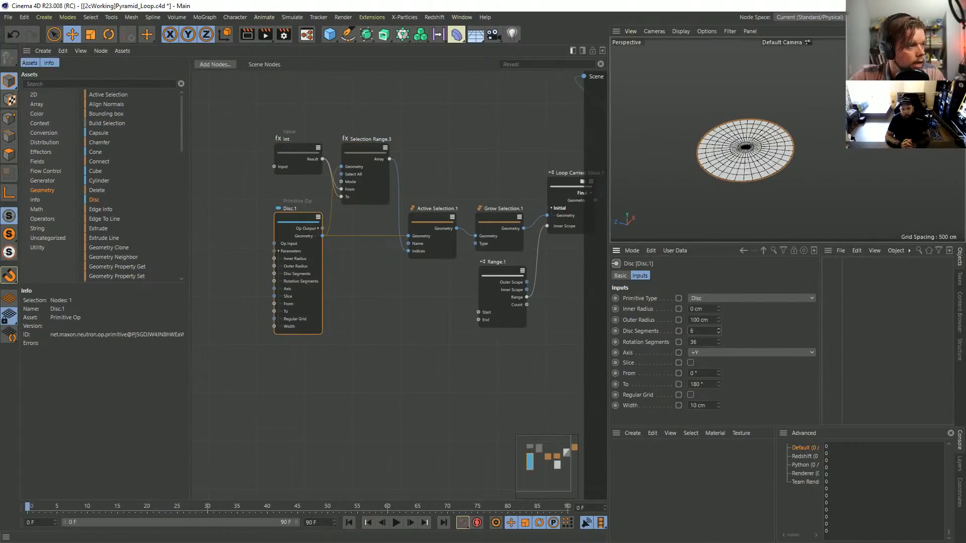
Step: Delete the Int and Selection Range.3 nodes from the graph
{"action": "left_click_drag", "start_coordinate": [259, 121], "coordinate": [390, 190]}
{"action": "left_click", "coordinate": [365, 151]}
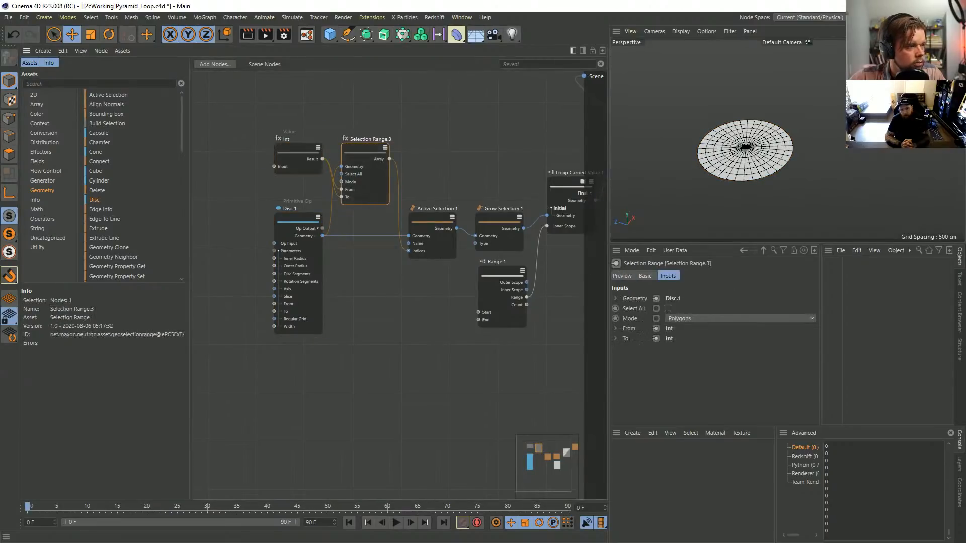
{"action": "left_click_drag", "start_coordinate": [383, 116], "coordinate": [282, 167]}
{"action": "key", "text": "Delete"}
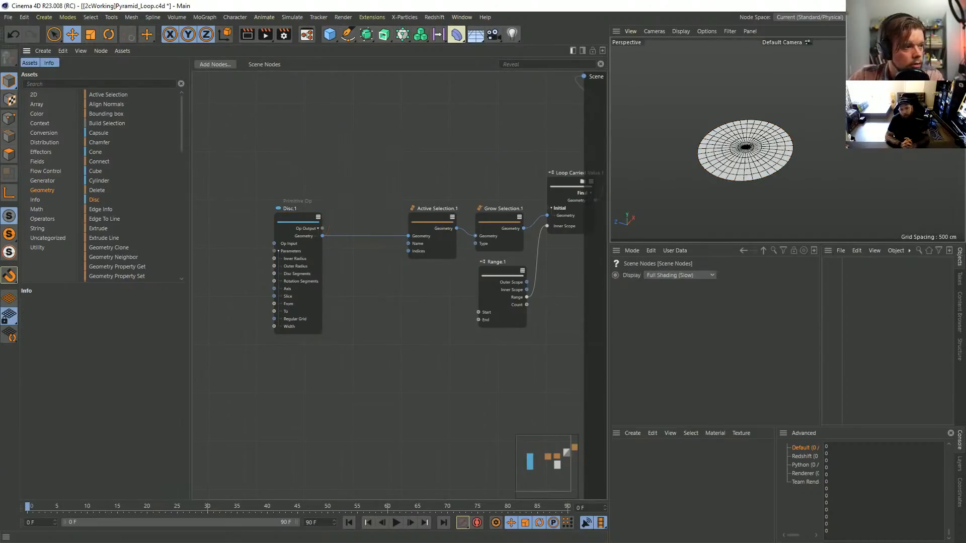
Step: Undo the node deletion, the segment change and the switch to Disc, back to the Plane.1 primitive
{"action": "key", "text": "ctrl+z"}
{"action": "key", "text": "ctrl+z"}
{"action": "key", "text": "ctrl+z"}
{"action": "key", "text": "ctrl+z"}
{"action": "key", "text": "ctrl+z"}
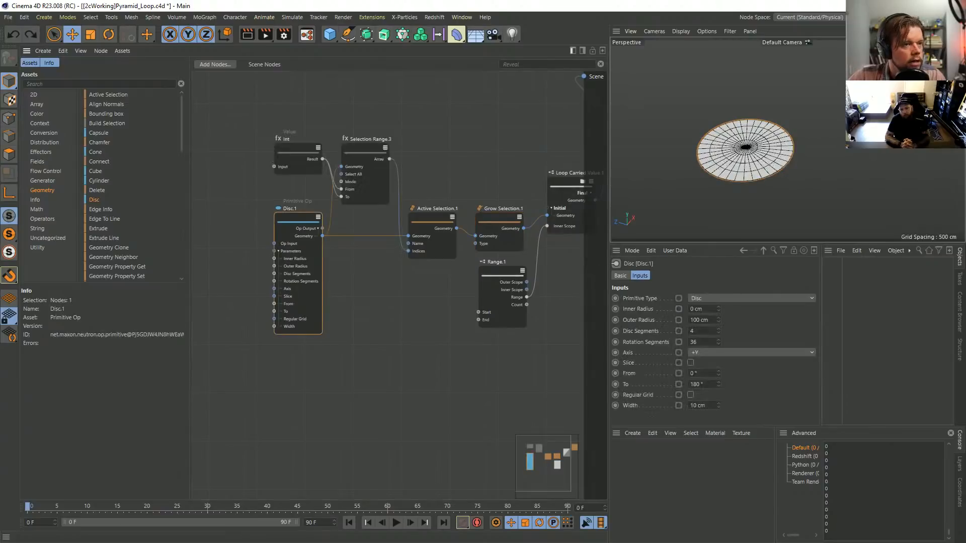
{"action": "key", "text": "ctrl+z"}
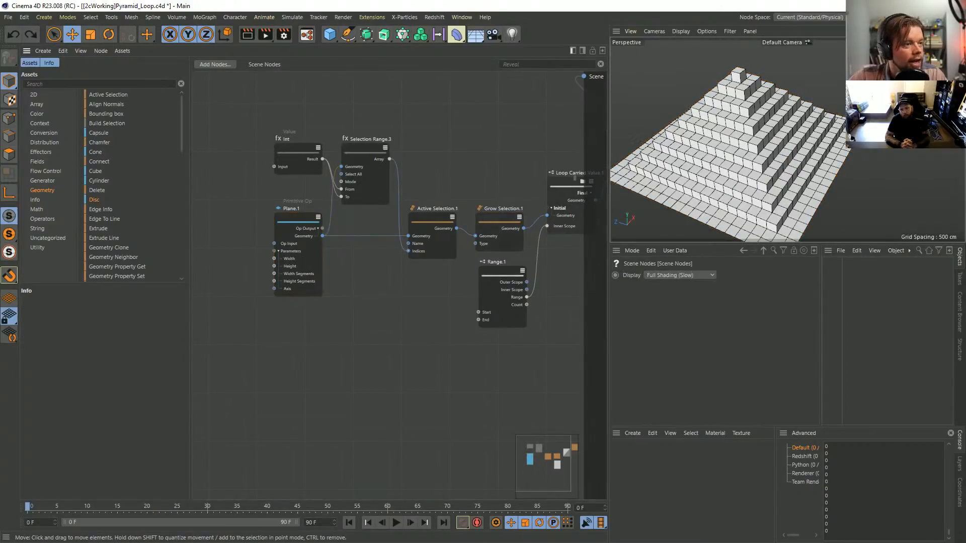
Step: Examine the Shrink Selection.1 node inside the Loop Carried Value.1 group and return to the Scene Nodes level
{"action": "left_click", "coordinate": [574, 179]}
{"action": "middle_click_drag", "start_coordinate": [575, 179], "coordinate": [534, 196]}
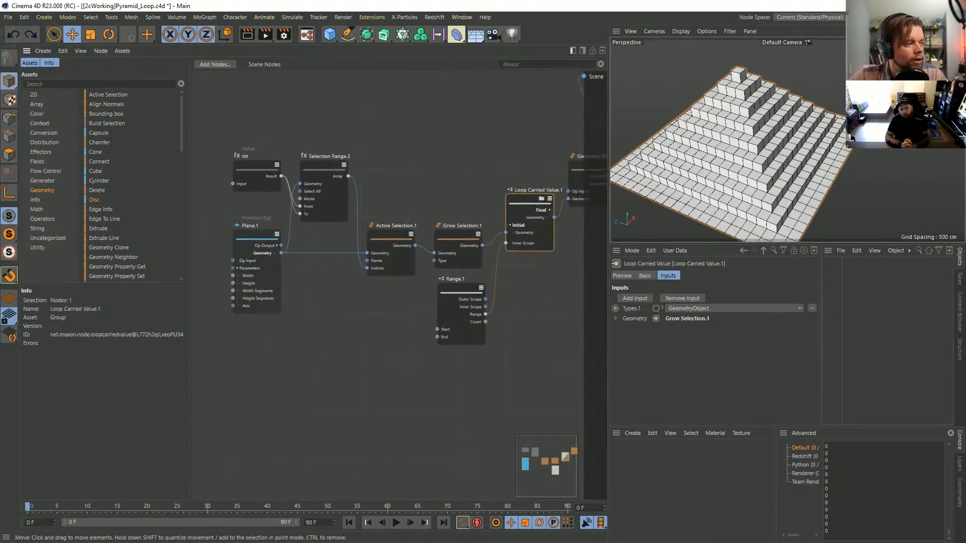
{"action": "left_click", "coordinate": [541, 198]}
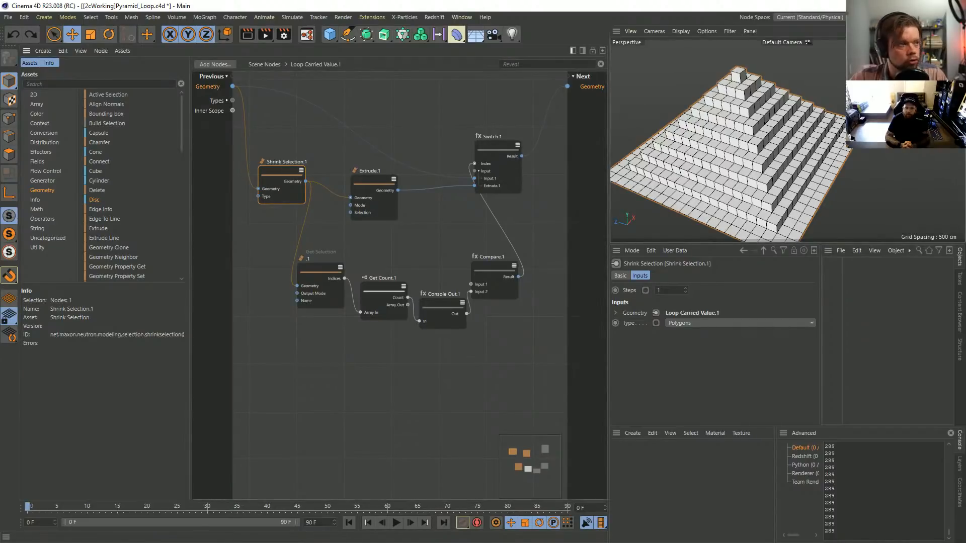
{"action": "key", "text": "BackSpace"}
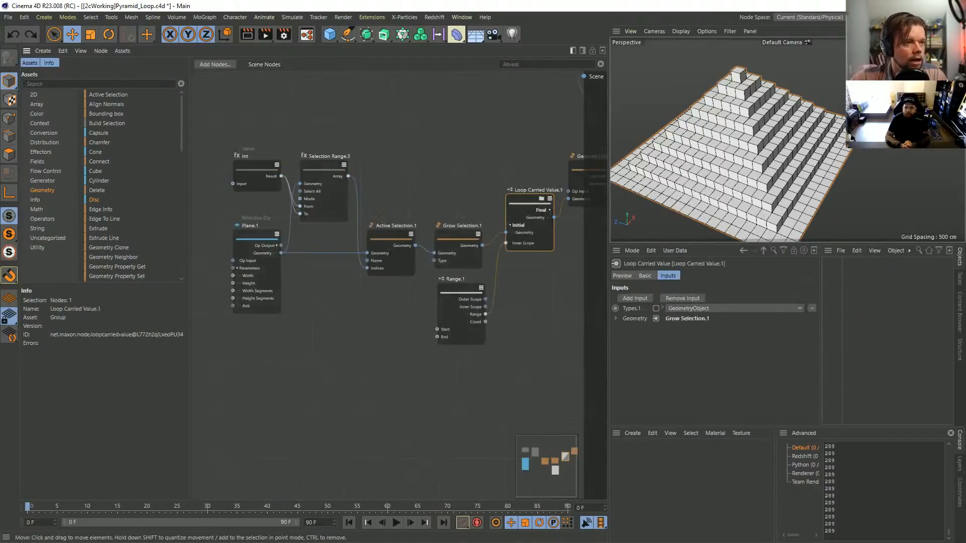
Step: Set the End value of the Range.1 node to 4 and its Start value to -3
{"action": "scroll", "coordinate": [490, 198], "scroll_direction": "down", "scroll_amount": 2}
{"action": "middle_click_drag", "start_coordinate": [490, 198], "coordinate": [429, 214], "text": "alt"}
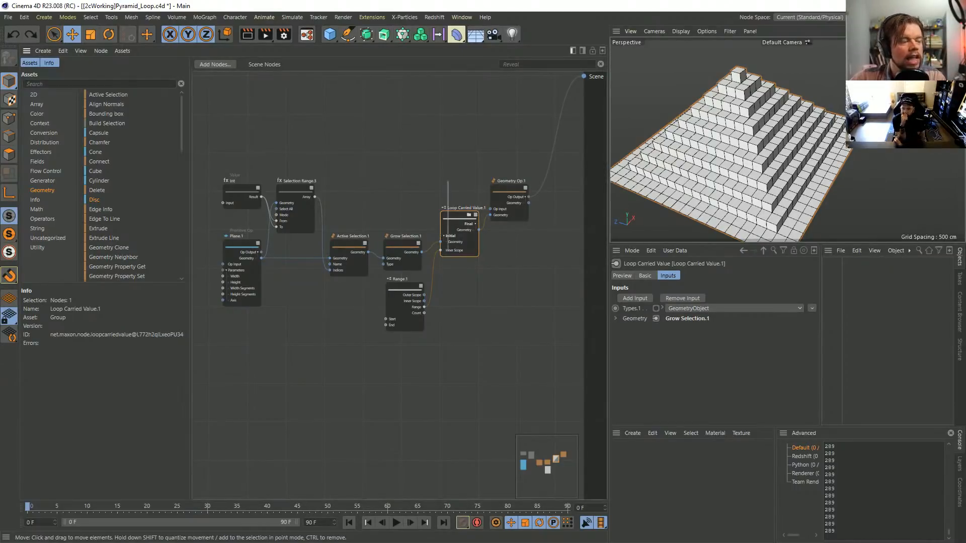
{"action": "left_click", "coordinate": [405, 297]}
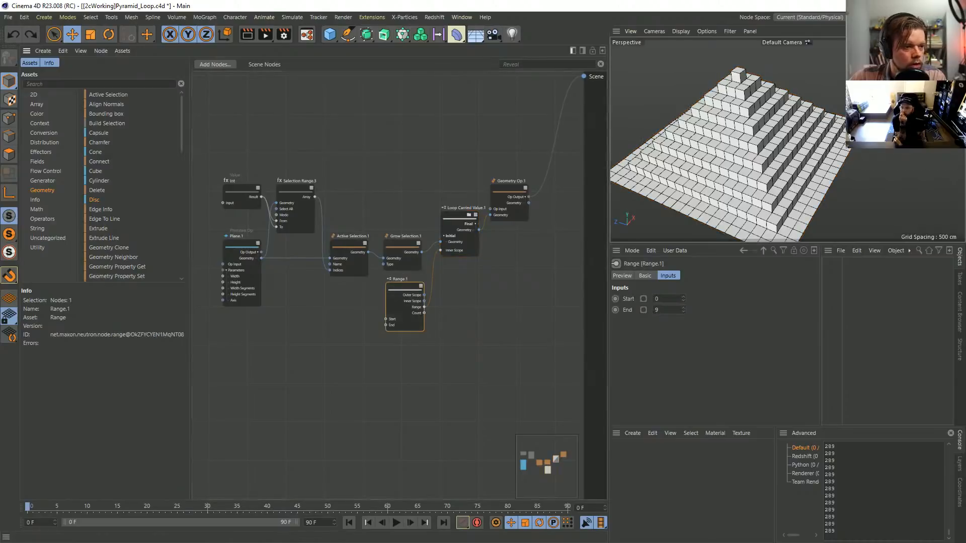
{"action": "left_click", "coordinate": [683, 311]}
{"action": "left_click_drag", "start_coordinate": [683, 310], "coordinate": [683, 330]}
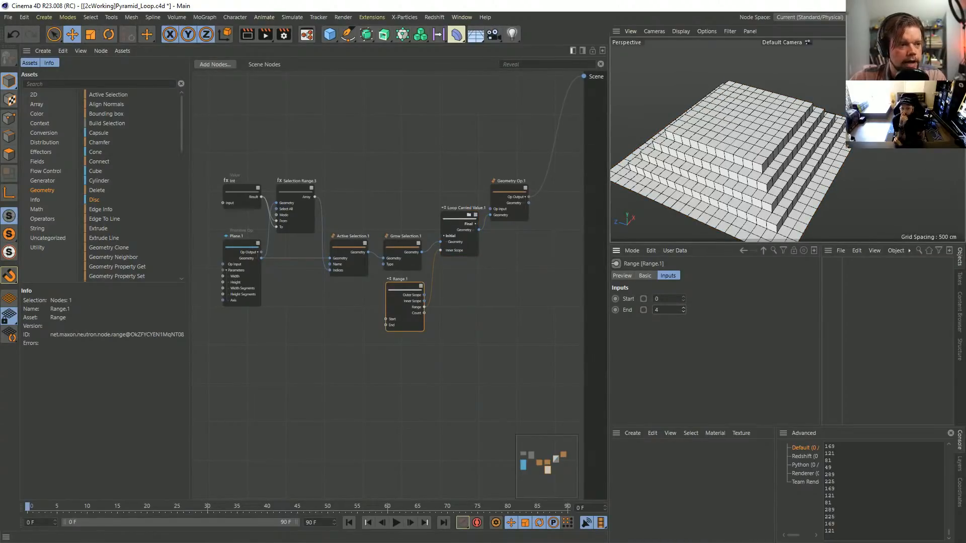
{"action": "left_click", "coordinate": [682, 301]}
{"action": "left_click", "coordinate": [683, 301]}
{"action": "left_click", "coordinate": [683, 301]}
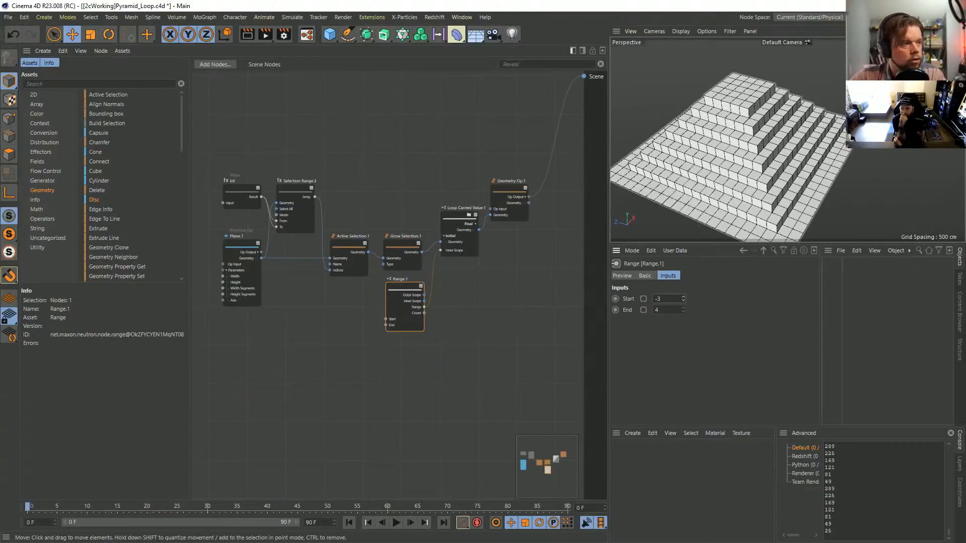
Step: Show the inputs of the Plane.1 node
{"action": "left_click", "coordinate": [241, 247]}
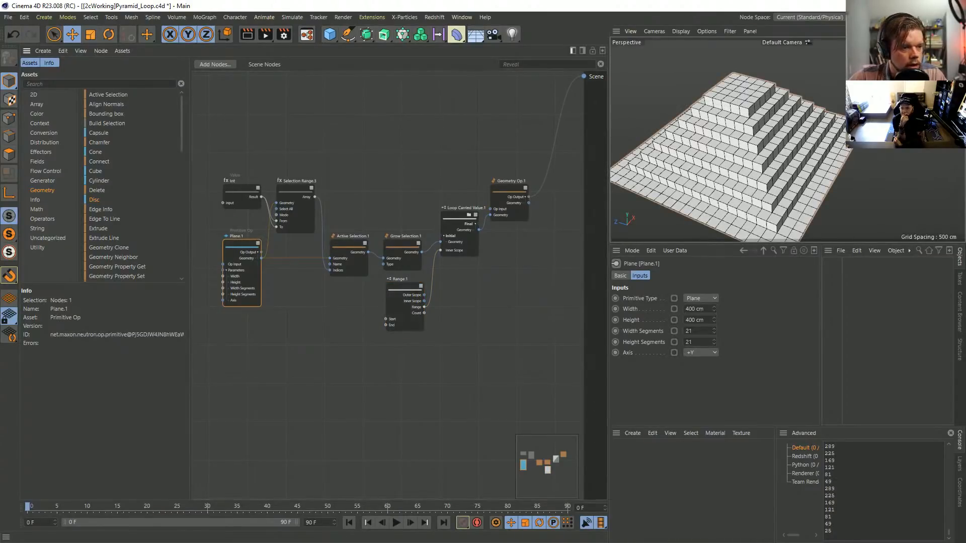
Step: Set the plane's width segments and height segments to 55 each and inspect the resulting pyramid
{"action": "double_click", "coordinate": [689, 331]}
{"action": "type", "text": "55"}
{"action": "key", "text": "Tab"}
{"action": "type", "text": "55"}
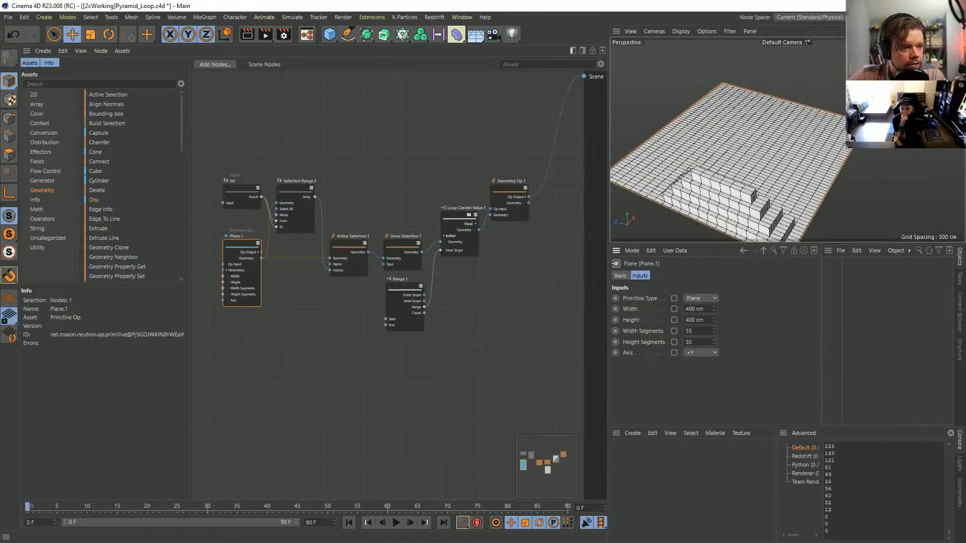
{"action": "key", "text": "Return"}
{"action": "scroll", "coordinate": [771, 199], "scroll_direction": "down", "scroll_amount": 3}
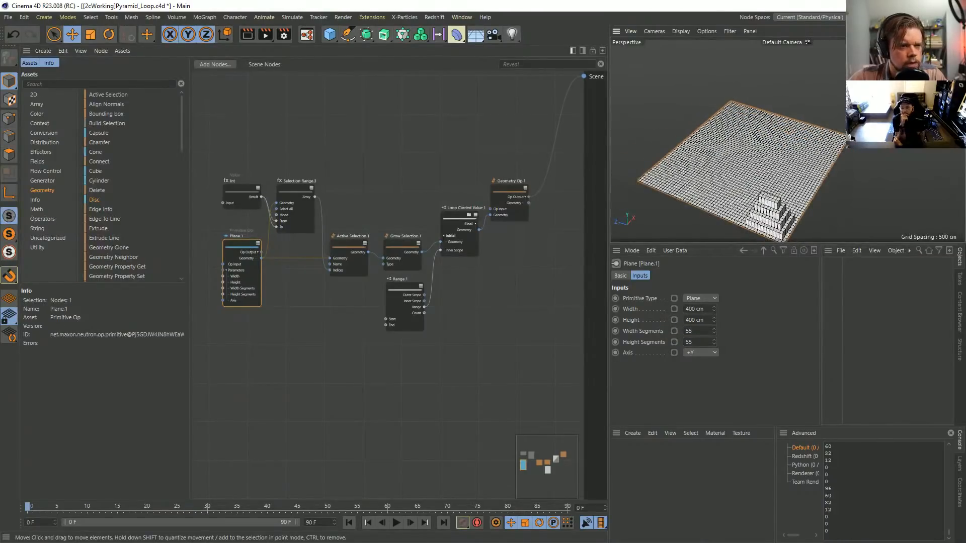
{"action": "mouse_move", "coordinate": [771, 199]}
{"action": "left_mouse_down", "text": "alt"}
{"action": "mouse_move", "coordinate": [809, 193]}
{"action": "mouse_move", "coordinate": [800, 176]}
{"action": "mouse_move", "coordinate": [785, 212]}
{"action": "left_mouse_up", "text": "alt"}
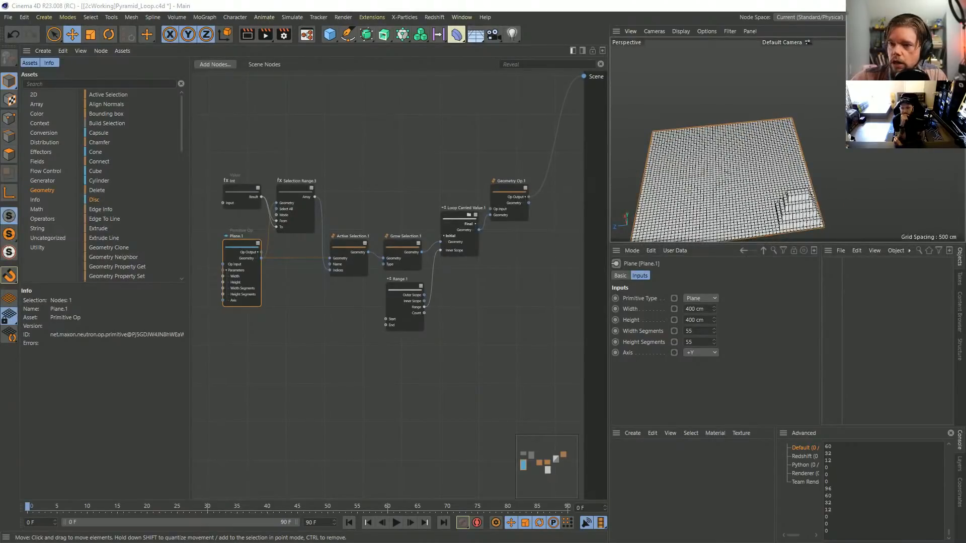
Step: Open the scene file [10b_Working]ComplexGeo.c4d from the Nodes folder
{"action": "key", "text": "alt+Tab"}
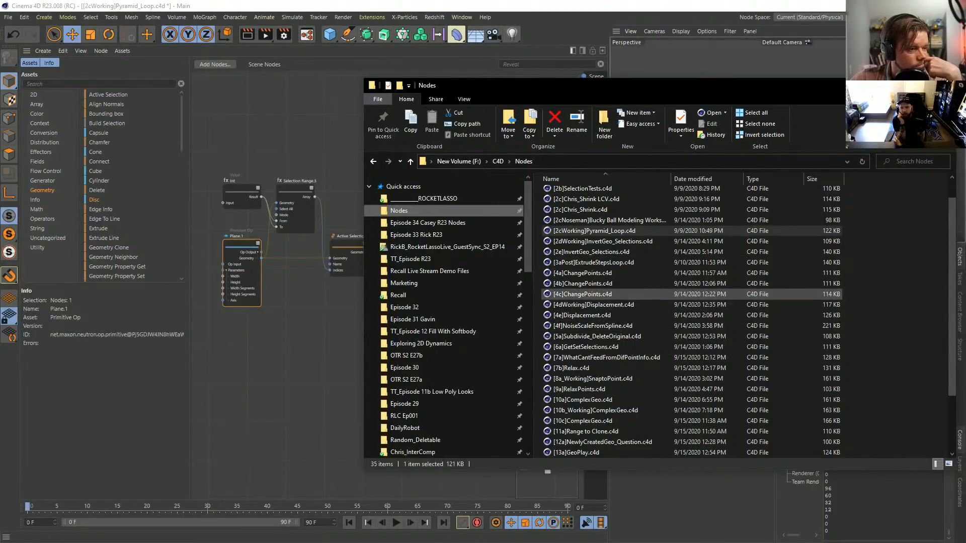
{"action": "scroll", "coordinate": [583, 294], "scroll_direction": "down", "scroll_amount": 1}
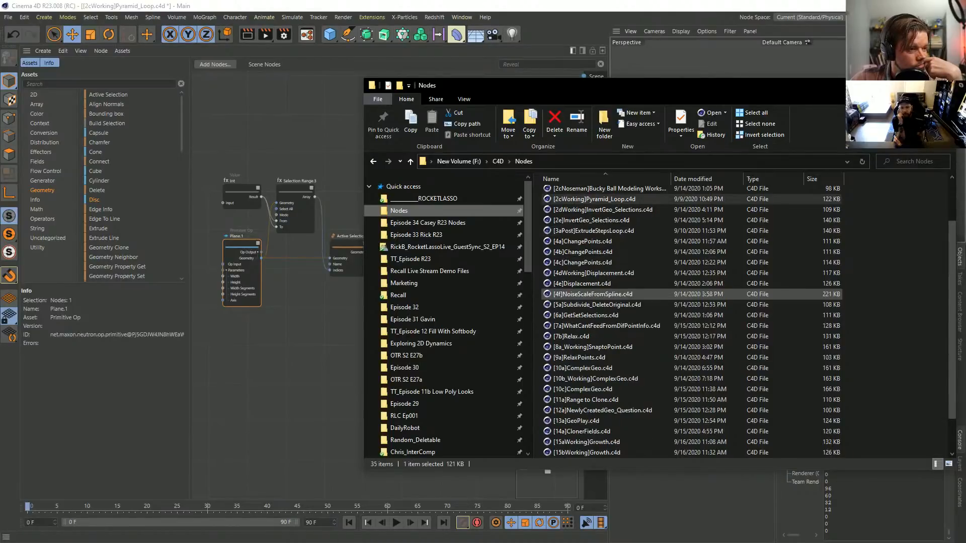
{"action": "scroll", "coordinate": [583, 294], "scroll_direction": "down", "scroll_amount": 1}
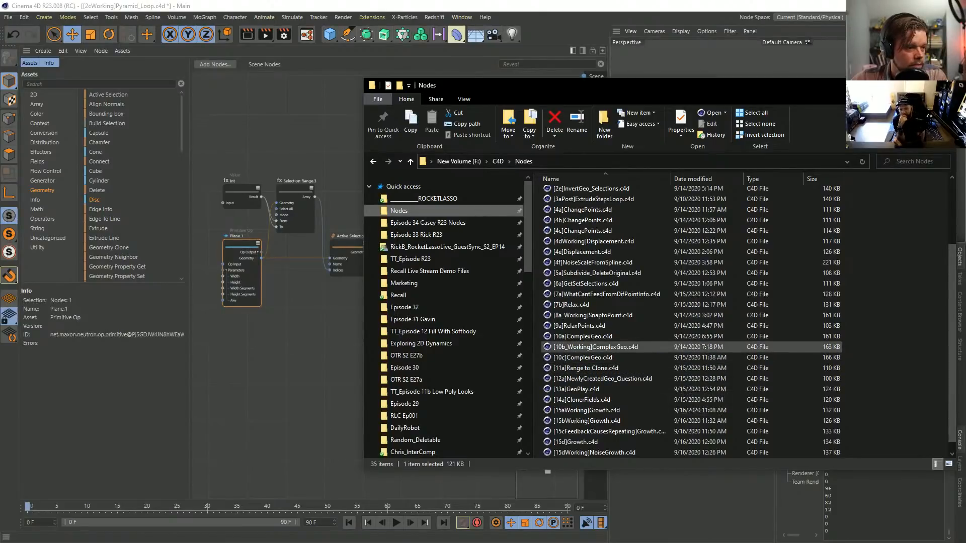
{"action": "double_click", "coordinate": [596, 346]}
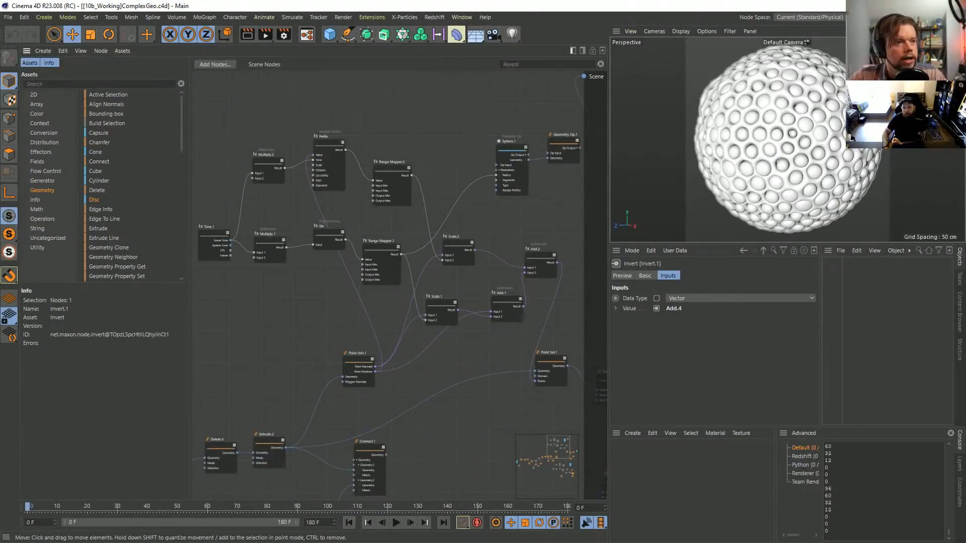
Step: Examine the ComplexGeo node network from the source sphere through the selection, delete and extrude nodes to the scene output
{"action": "middle_click_drag", "start_coordinate": [272, 281], "coordinate": [545, 257]}
{"action": "middle_click_drag", "start_coordinate": [242, 417], "coordinate": [579, 146]}
{"action": "scroll", "coordinate": [473, 250], "scroll_direction": "up", "scroll_amount": 2}
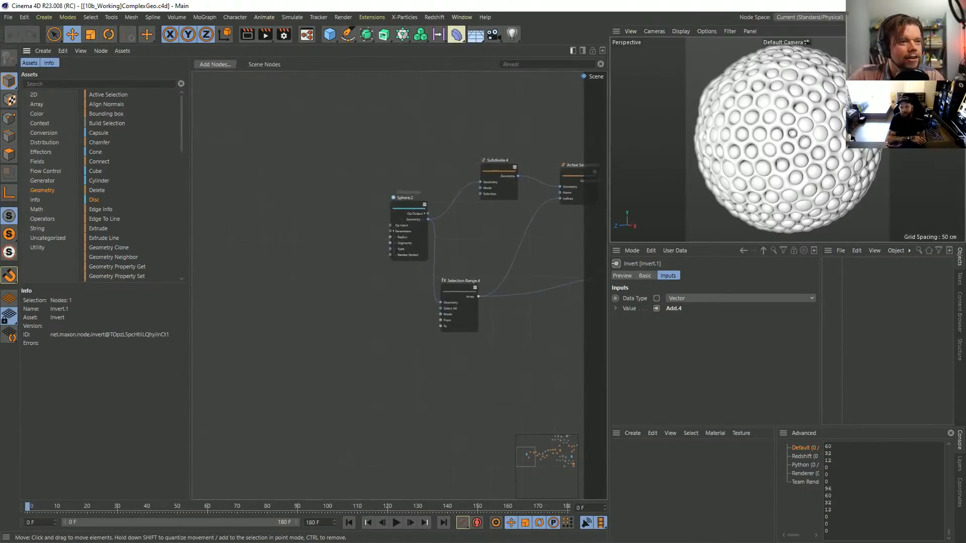
{"action": "middle_click_drag", "start_coordinate": [473, 250], "coordinate": [365, 290]}
{"action": "scroll", "coordinate": [309, 270], "scroll_direction": "up", "scroll_amount": 2}
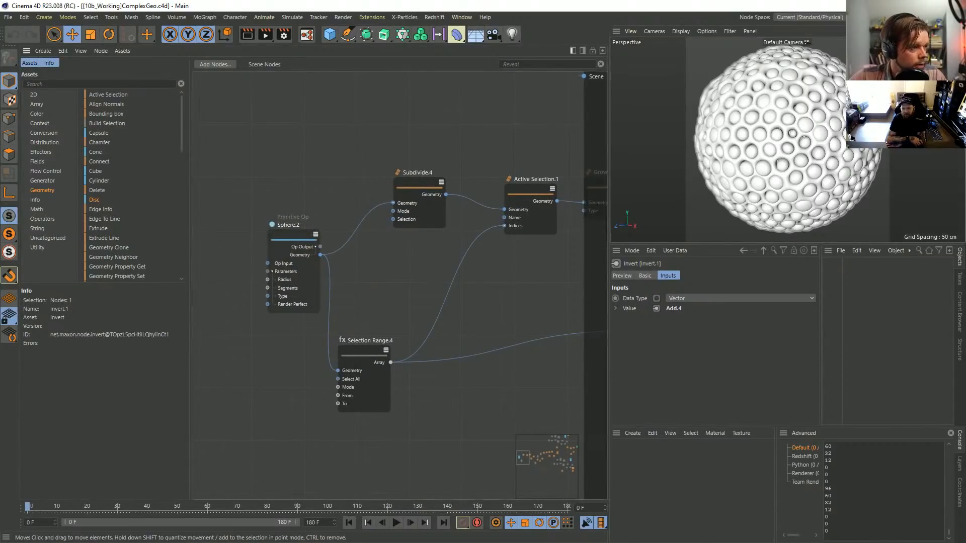
{"action": "middle_click_drag", "start_coordinate": [570, 219], "coordinate": [414, 288]}
{"action": "scroll", "coordinate": [414, 287], "scroll_direction": "down", "scroll_amount": 2}
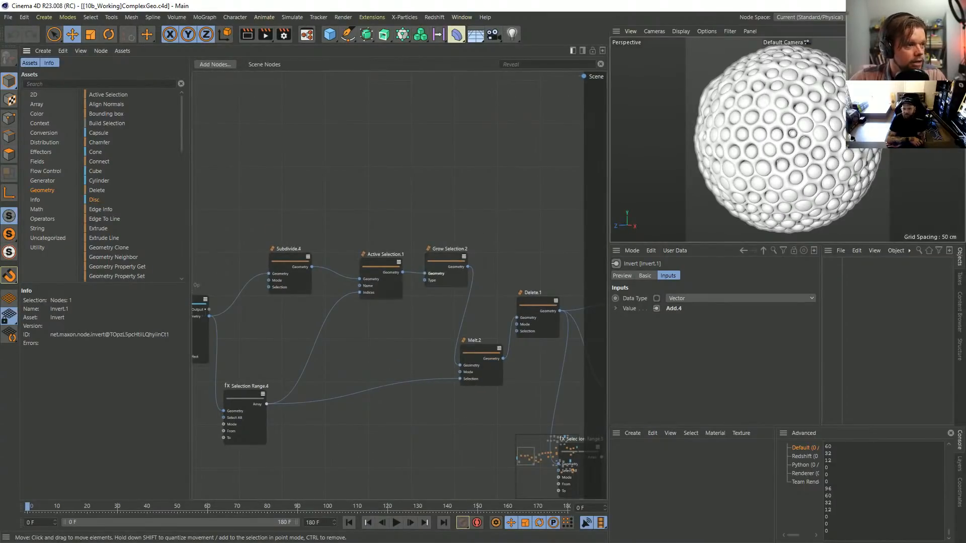
{"action": "middle_click_drag", "start_coordinate": [478, 302], "coordinate": [317, 267]}
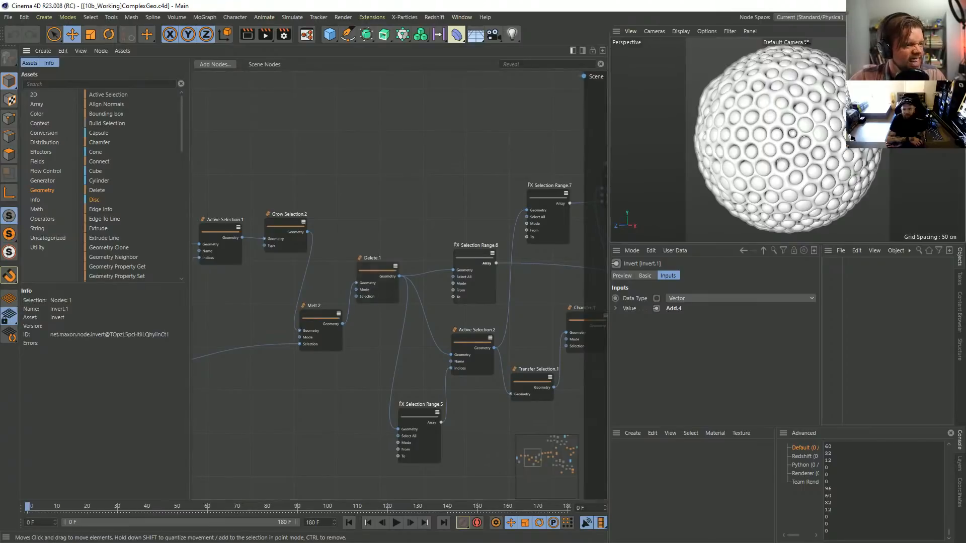
{"action": "middle_click_drag", "start_coordinate": [508, 257], "coordinate": [222, 286]}
{"action": "middle_click_drag", "start_coordinate": [453, 282], "coordinate": [201, 312]}
{"action": "middle_click_drag", "start_coordinate": [397, 287], "coordinate": [323, 82]}
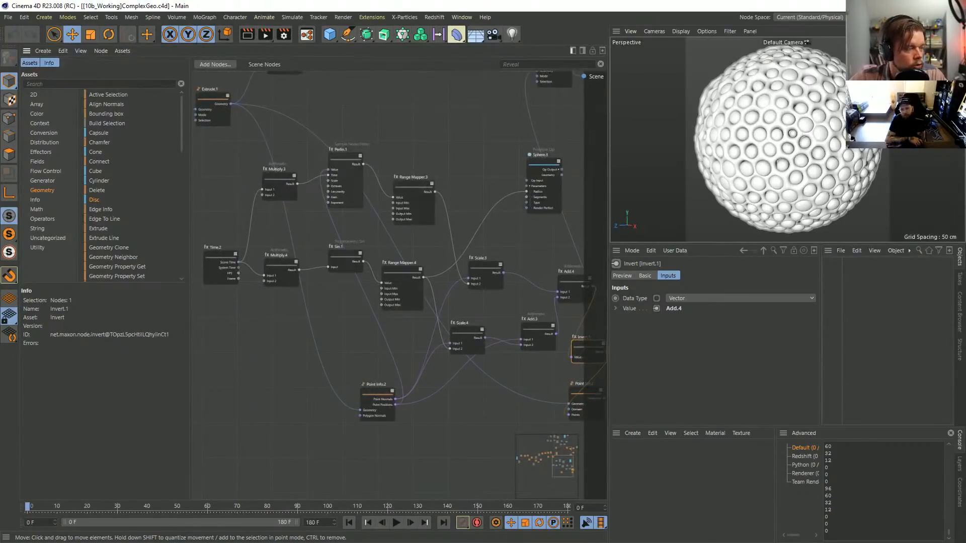
{"action": "middle_click_drag", "start_coordinate": [503, 282], "coordinate": [155, 259]}
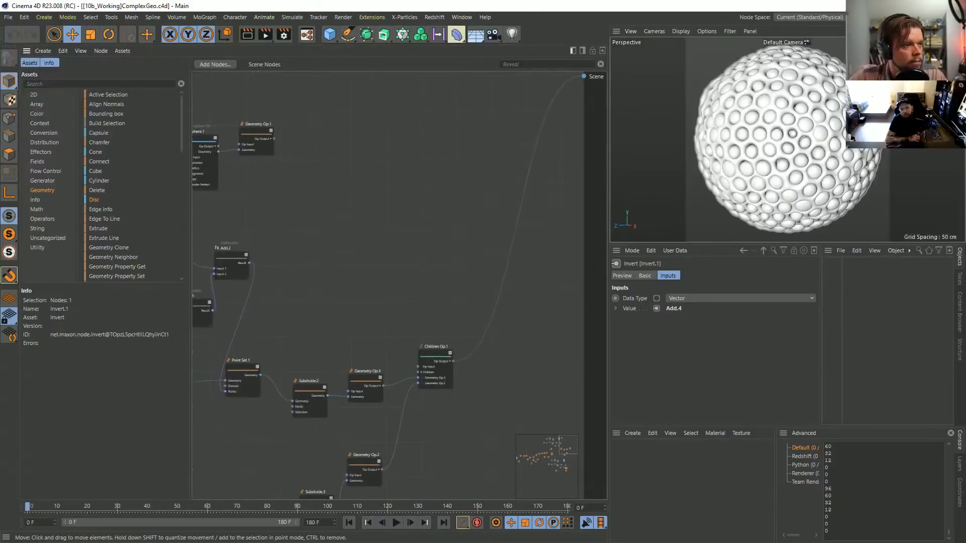
{"action": "middle_click_drag", "start_coordinate": [252, 352], "coordinate": [553, 247]}
{"action": "middle_click_drag", "start_coordinate": [251, 377], "coordinate": [521, 254]}
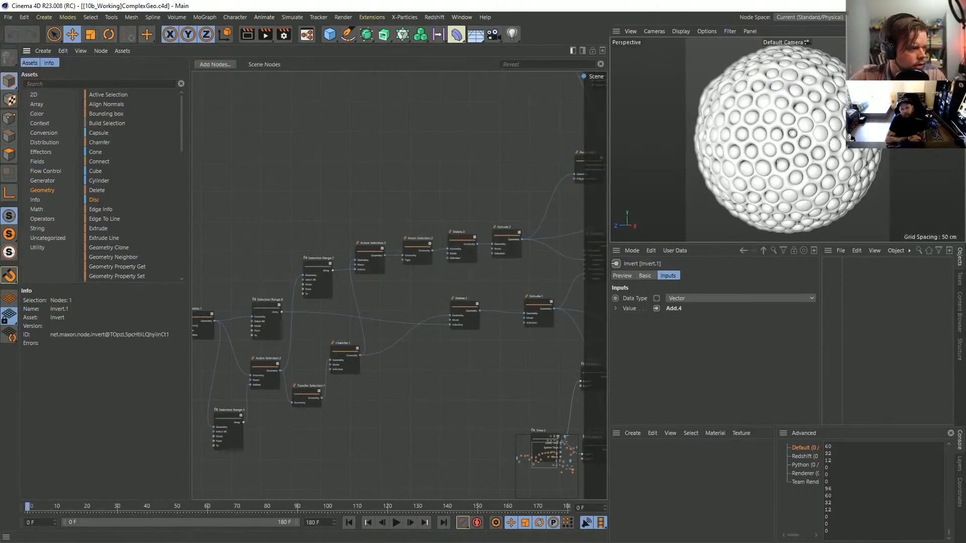
Step: Play the sphere's animation and stop it at frame 14
{"action": "left_click", "coordinate": [411, 523]}
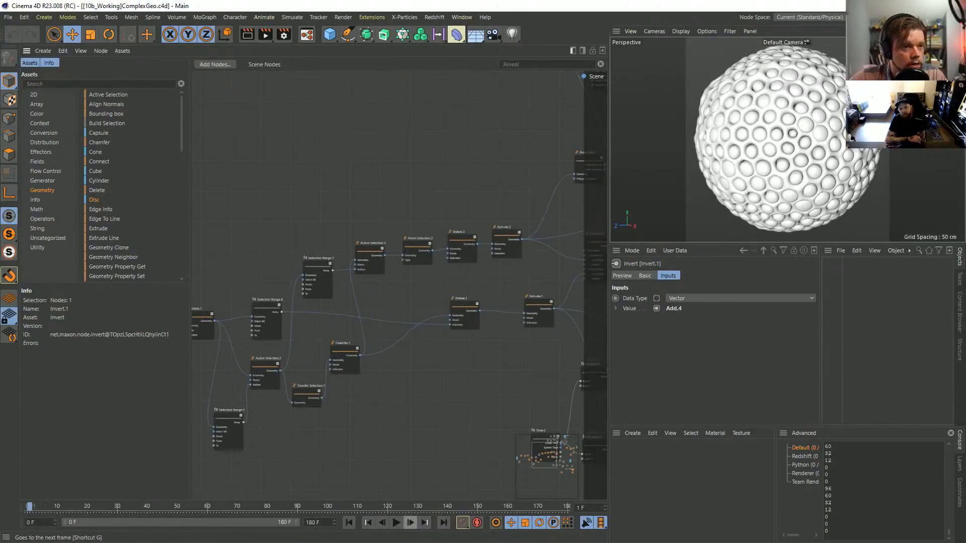
{"action": "left_click", "coordinate": [396, 523]}
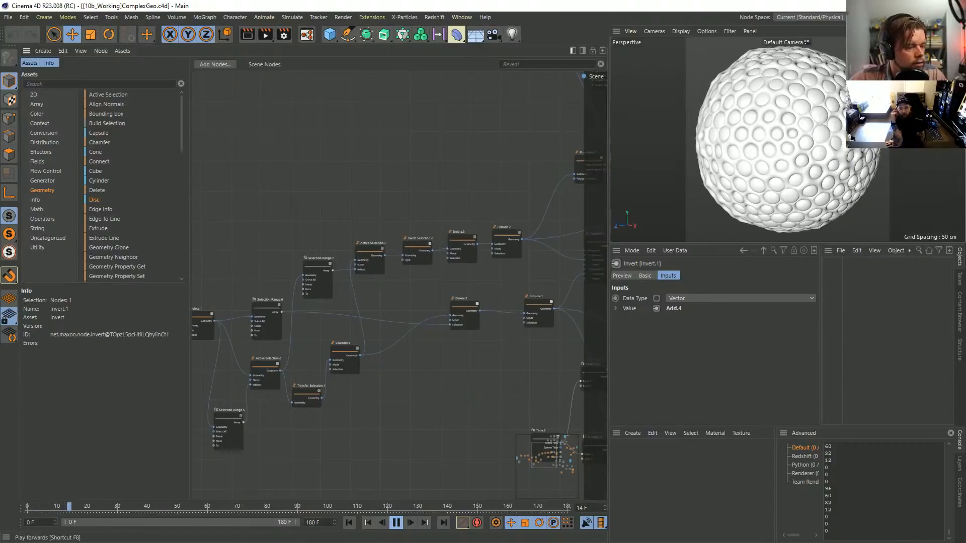
{"action": "left_click", "coordinate": [396, 522]}
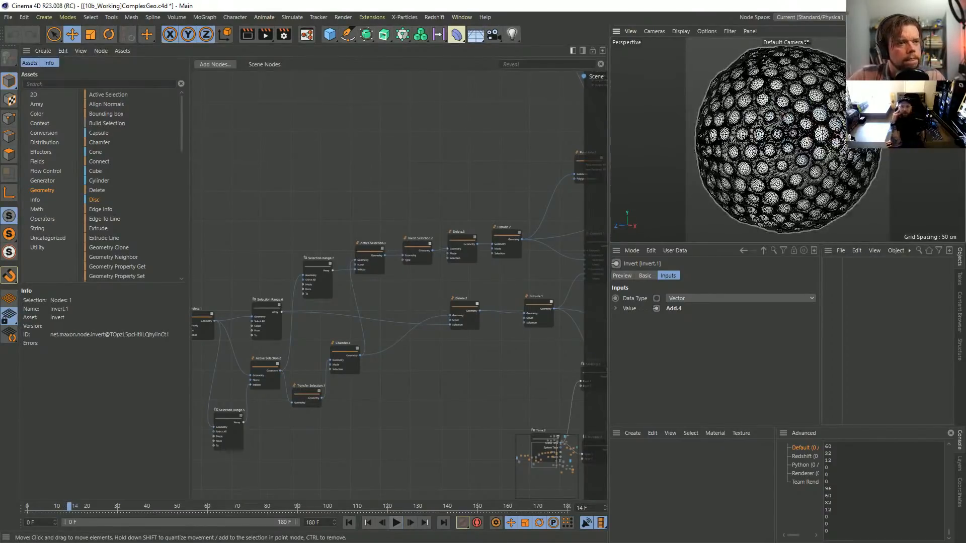
Step: Switch the viewport display to Gouraud shading without wireframe lines
{"action": "scroll", "coordinate": [777, 141], "scroll_direction": "up", "scroll_amount": 10}
{"action": "scroll", "coordinate": [777, 140], "scroll_direction": "down", "scroll_amount": 10}
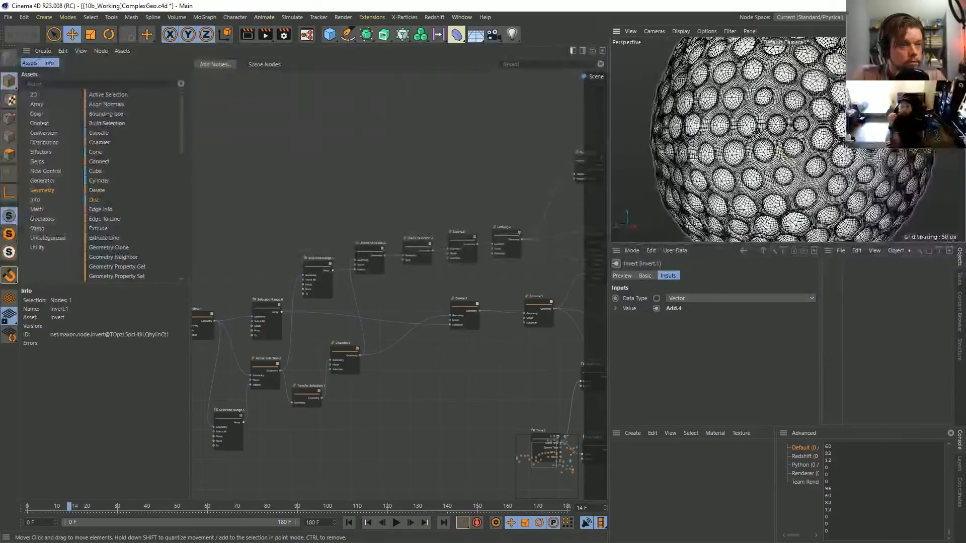
{"action": "key", "text": "n"}
{"action": "key", "text": "a"}
Step: Examine the point displacement, subdivide and children op branches and the delete and extrude chains that feed them
{"action": "scroll", "coordinate": [553, 199], "scroll_direction": "down", "scroll_amount": 3}
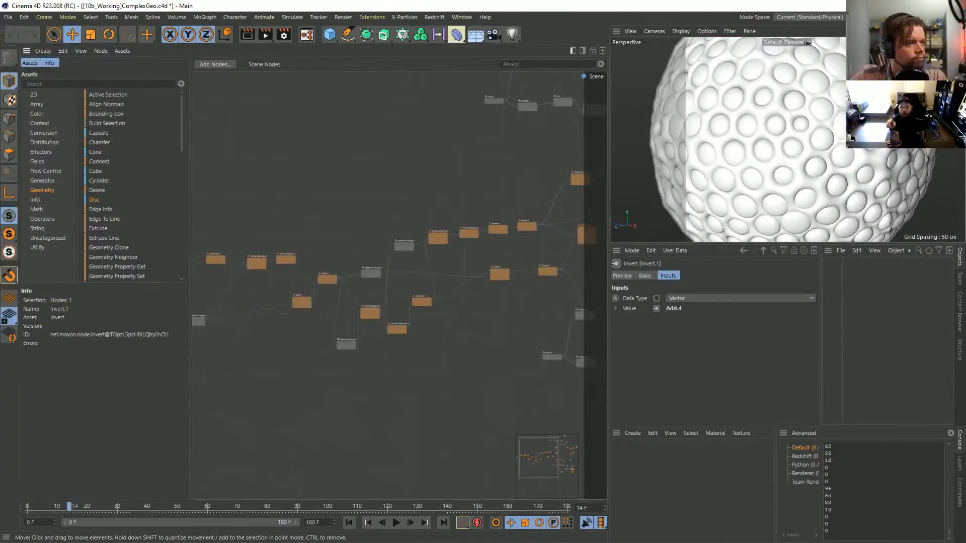
{"action": "middle_click_drag", "start_coordinate": [553, 199], "coordinate": [333, 225]}
{"action": "scroll", "coordinate": [405, 195], "scroll_direction": "up", "scroll_amount": 6}
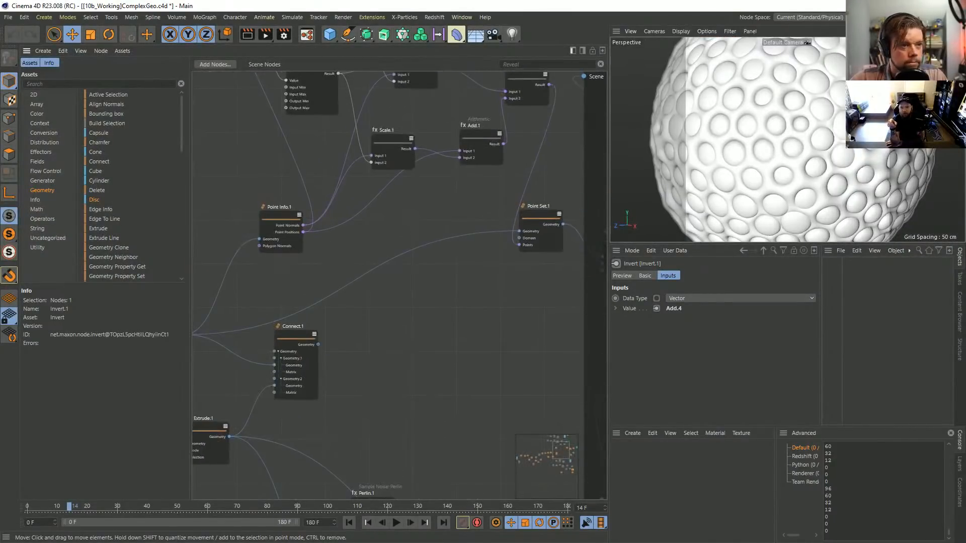
{"action": "scroll", "coordinate": [491, 201], "scroll_direction": "down", "scroll_amount": 2}
{"action": "middle_click_drag", "start_coordinate": [491, 201], "coordinate": [291, 217]}
{"action": "scroll", "coordinate": [446, 235], "scroll_direction": "up", "scroll_amount": 3}
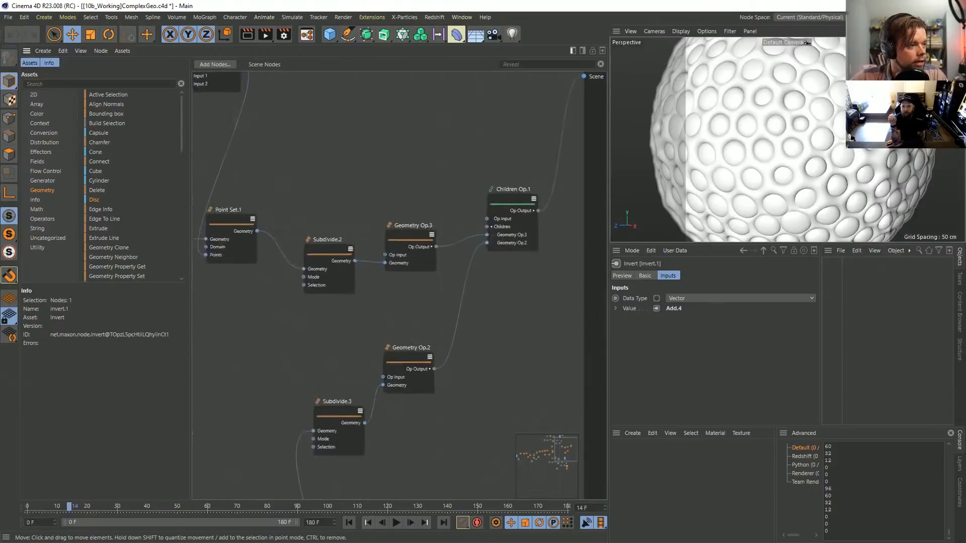
{"action": "scroll", "coordinate": [431, 303], "scroll_direction": "down", "scroll_amount": 12}
{"action": "middle_click_drag", "start_coordinate": [392, 357], "coordinate": [431, 288]}
{"action": "scroll", "coordinate": [431, 288], "scroll_direction": "up", "scroll_amount": 4}
{"action": "scroll", "coordinate": [402, 227], "scroll_direction": "up", "scroll_amount": 5}
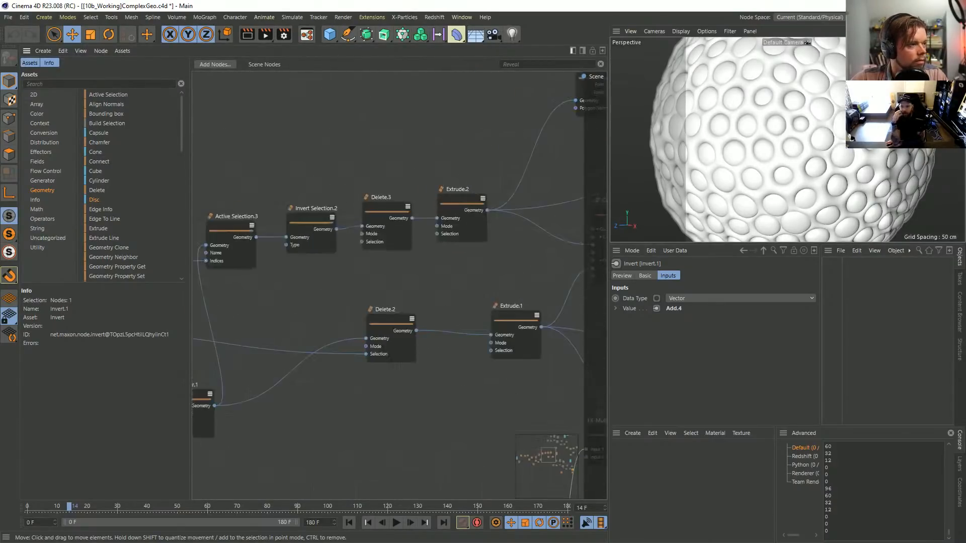
{"action": "scroll", "coordinate": [403, 227], "scroll_direction": "down", "scroll_amount": 2}
{"action": "scroll", "coordinate": [417, 172], "scroll_direction": "up", "scroll_amount": 3}
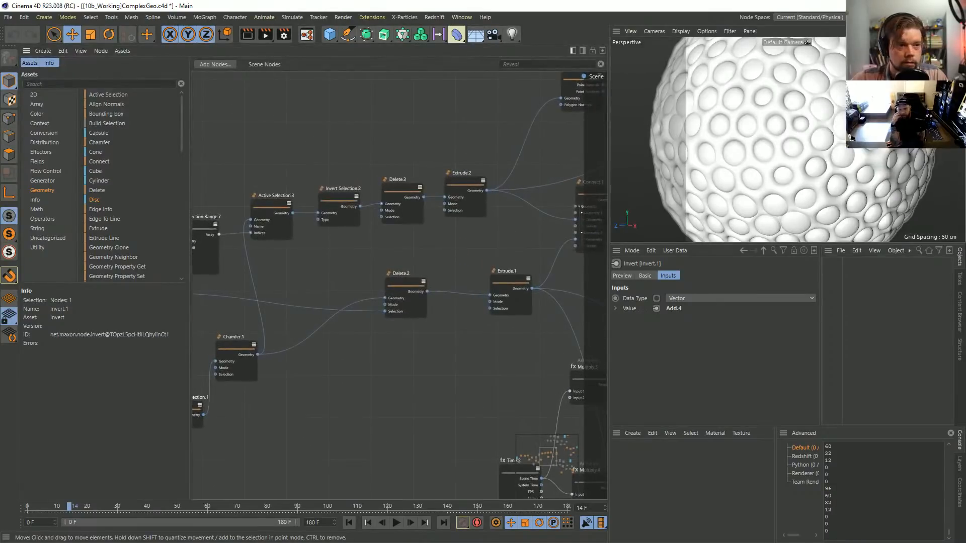
{"action": "scroll", "coordinate": [800, 122], "scroll_direction": "down", "scroll_amount": 3}
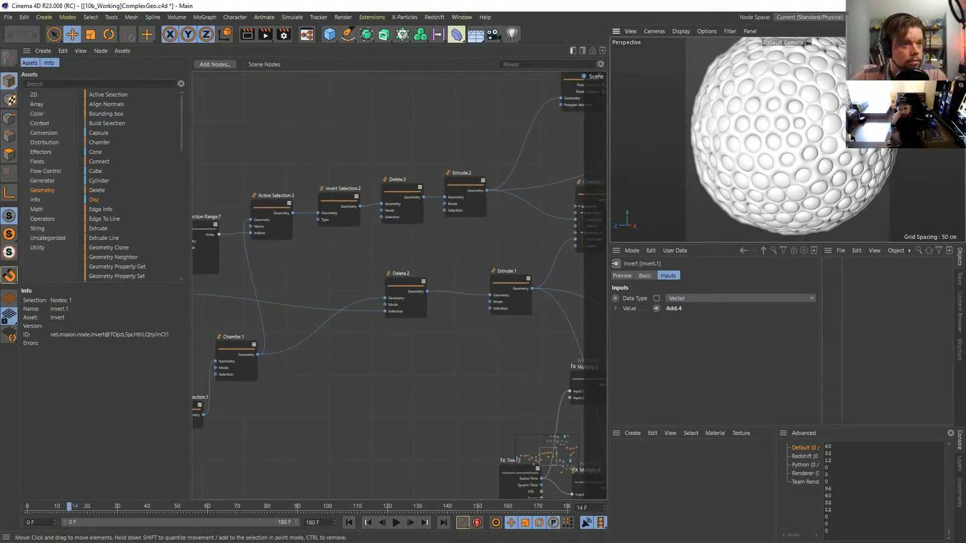
Step: Change the source sphere's primitive type to Cube with 3 segments each in X, Y and Z
{"action": "middle_click_drag", "start_coordinate": [262, 302], "coordinate": [507, 224]}
{"action": "middle_click_drag", "start_coordinate": [211, 262], "coordinate": [603, 280]}
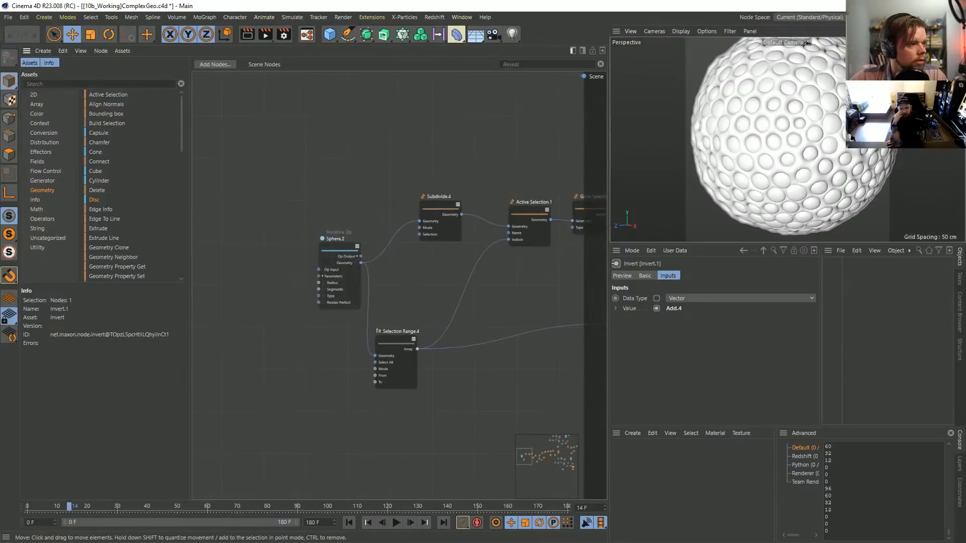
{"action": "left_click", "coordinate": [333, 282]}
{"action": "left_click", "coordinate": [729, 299]}
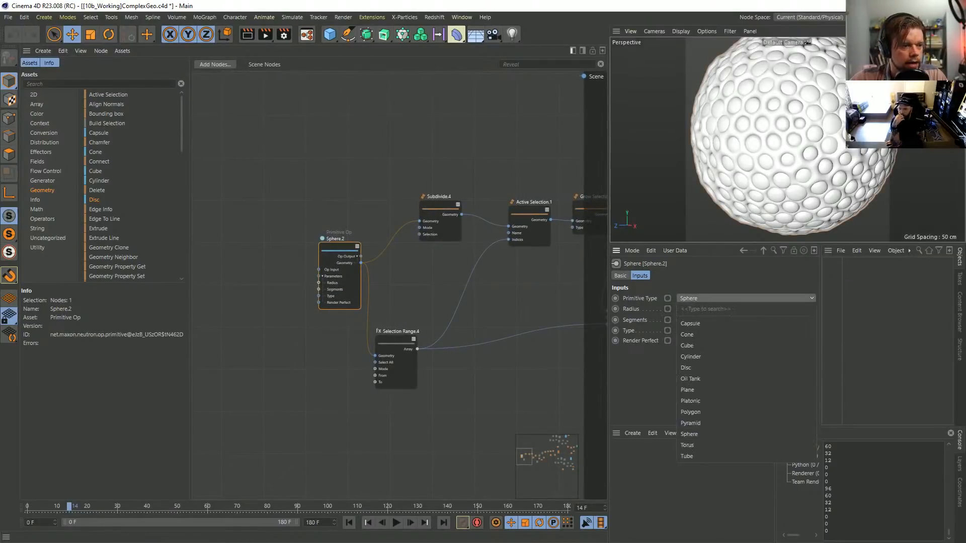
{"action": "left_click", "coordinate": [729, 298]}
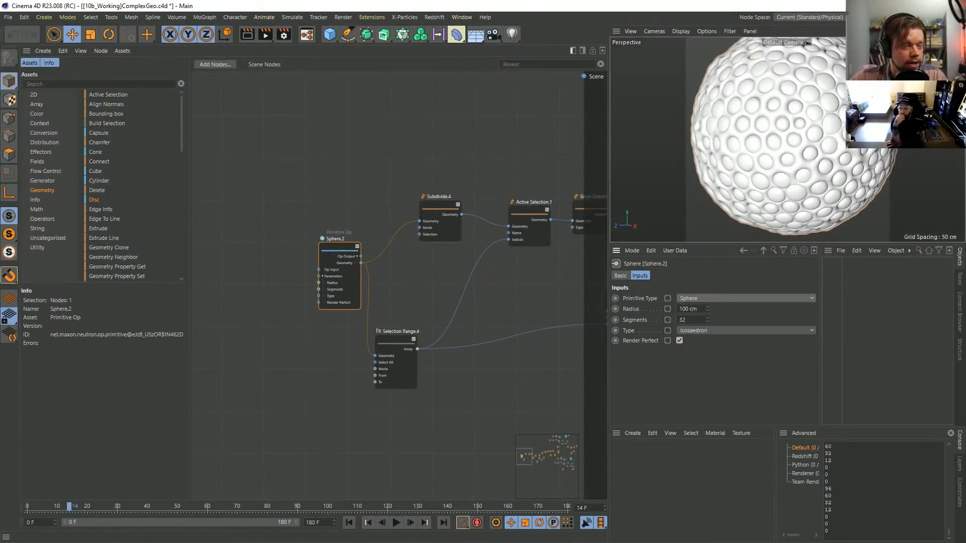
{"action": "left_click_drag", "start_coordinate": [744, 133], "coordinate": [796, 139], "text": "alt"}
{"action": "left_click", "coordinate": [688, 330]}
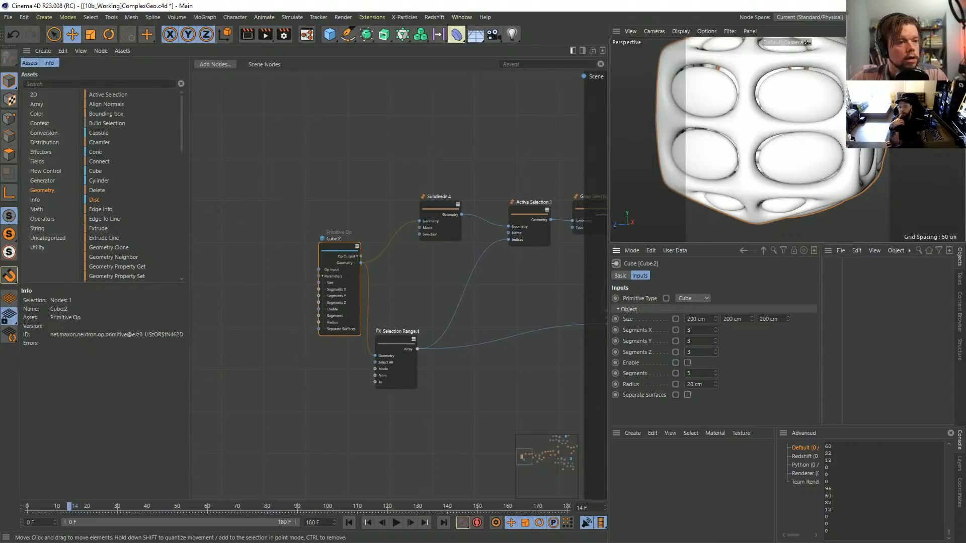
Step: Inspect the cube-based result from several angles and trace its node network to the final scene output
{"action": "right_click_drag", "start_coordinate": [754, 141], "coordinate": [704, 141], "text": "alt"}
{"action": "middle_click_drag", "start_coordinate": [754, 141], "coordinate": [751, 181], "text": "alt"}
{"action": "left_click_drag", "start_coordinate": [751, 141], "coordinate": [785, 145], "text": "alt"}
{"action": "mouse_move", "coordinate": [573, 252]}
{"action": "middle_mouse_down", "text": "alt"}
{"action": "mouse_move", "coordinate": [202, 337]}
{"action": "mouse_move", "coordinate": [251, 300]}
{"action": "mouse_move", "coordinate": [201, 306]}
{"action": "middle_mouse_up", "text": "alt"}
{"action": "middle_click_drag", "start_coordinate": [528, 242], "coordinate": [232, 300], "text": "alt"}
{"action": "scroll", "coordinate": [498, 156], "scroll_direction": "down", "scroll_amount": 6}
{"action": "scroll", "coordinate": [498, 156], "scroll_direction": "up", "scroll_amount": 5}
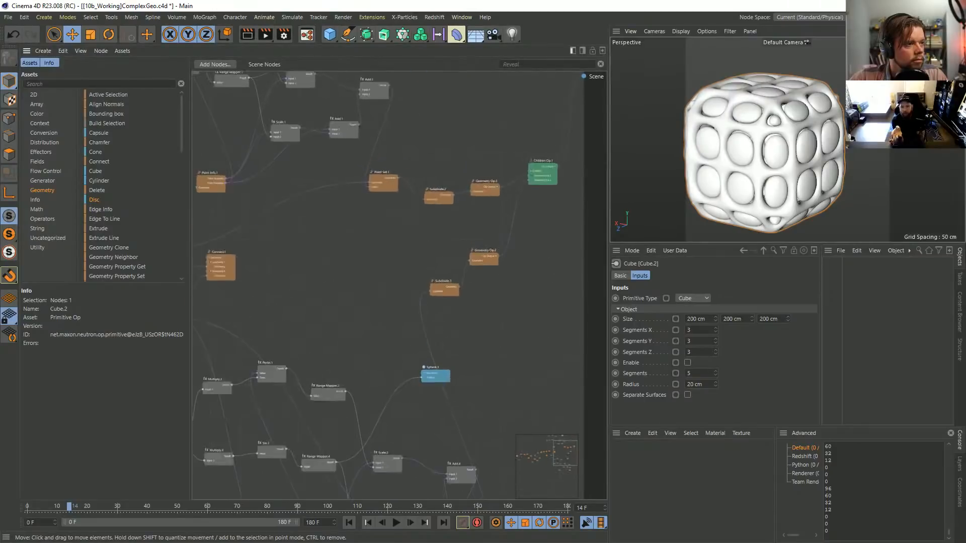
{"action": "middle_click_drag", "start_coordinate": [498, 156], "coordinate": [382, 209], "text": "alt"}
{"action": "middle_click_drag", "start_coordinate": [440, 216], "coordinate": [315, 296], "text": "alt"}
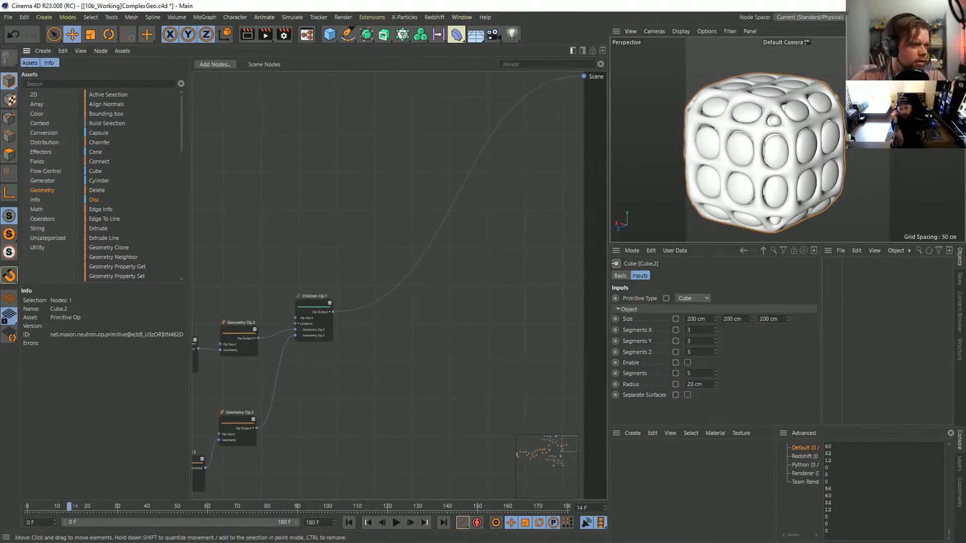
{"action": "middle_click_drag", "start_coordinate": [314, 297], "coordinate": [360, 215], "text": "alt"}
Step: Open the scene file [15dWorking]NoiseGrowth.c4d from the Nodes folder
{"action": "key", "text": "alt+Tab"}
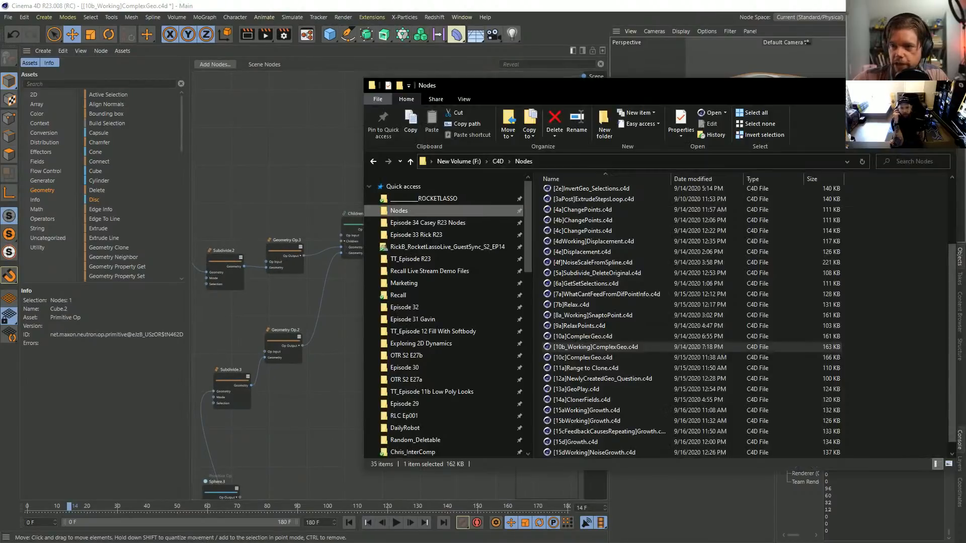
{"action": "scroll", "coordinate": [584, 357], "scroll_direction": "down", "scroll_amount": 1}
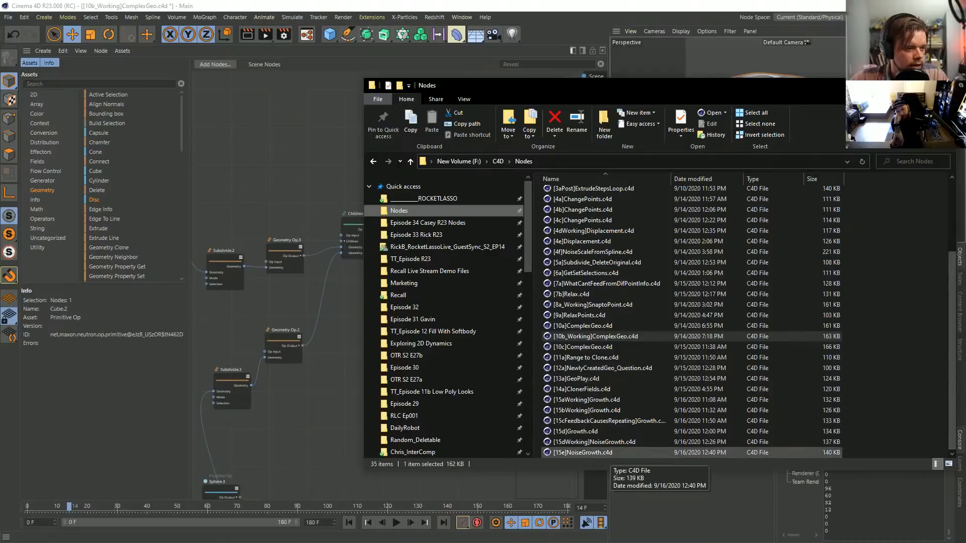
{"action": "left_click", "coordinate": [608, 441]}
{"action": "left_click_drag", "start_coordinate": [607, 441], "coordinate": [292, 166]}
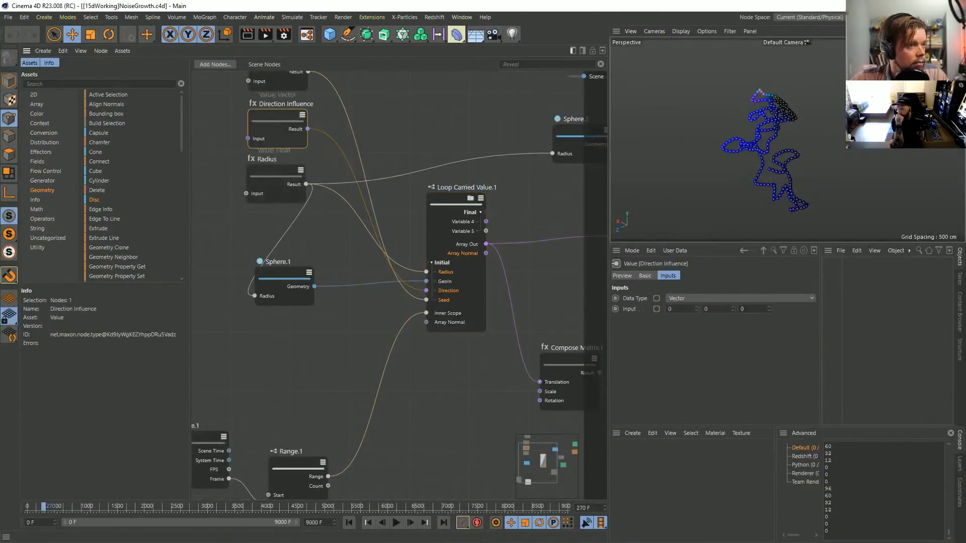
Step: Connect the Geometry Op's output directly to the Scene input, bypassing the Color Op
{"action": "middle_click_drag", "start_coordinate": [533, 227], "coordinate": [221, 321], "text": "alt"}
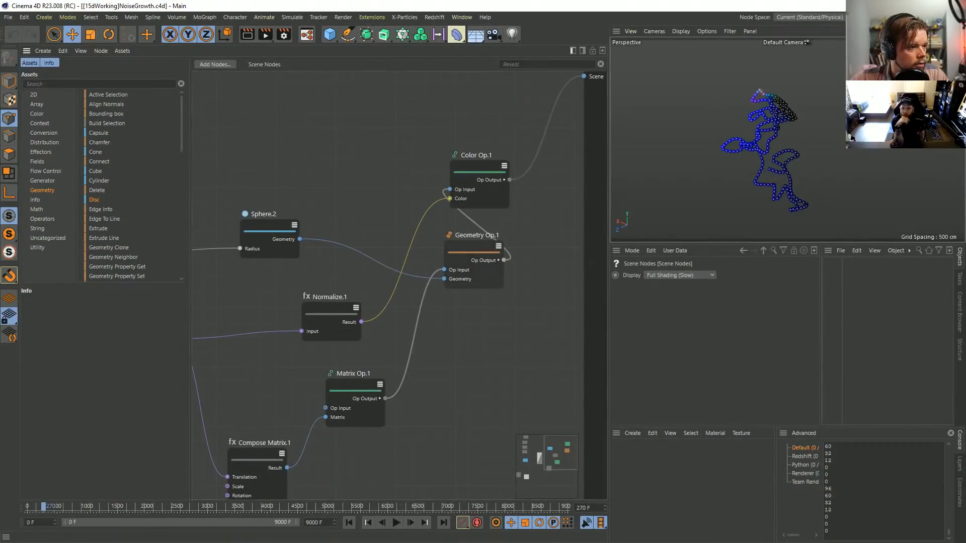
{"action": "left_click_drag", "start_coordinate": [504, 260], "coordinate": [583, 76]}
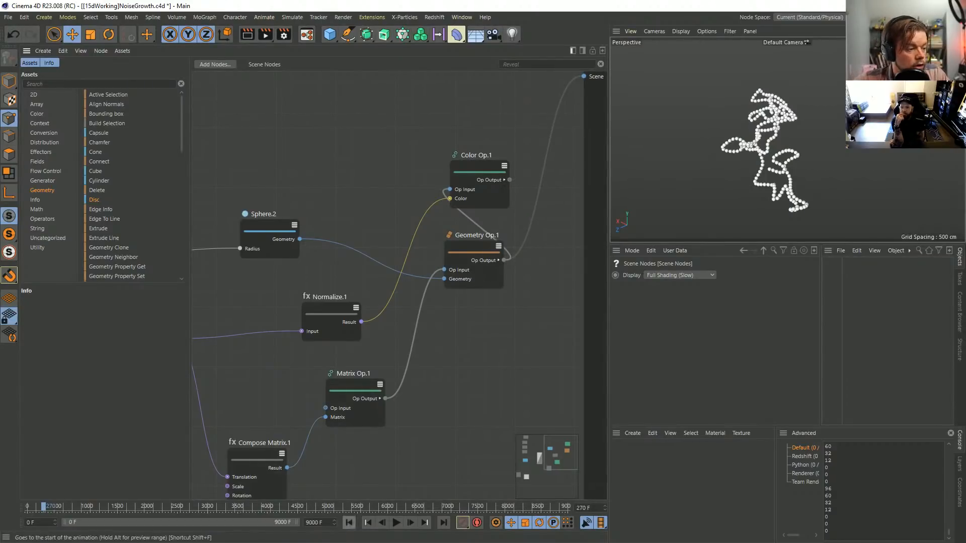
Step: Review the Time, Range and Loop Carried Value nodes and play the growth animation from the first frame, stopping around frame 600
{"action": "left_click", "coordinate": [349, 523]}
{"action": "middle_click_drag", "start_coordinate": [272, 312], "coordinate": [561, 278], "text": "alt"}
{"action": "middle_click_drag", "start_coordinate": [322, 413], "coordinate": [408, 206], "text": "alt"}
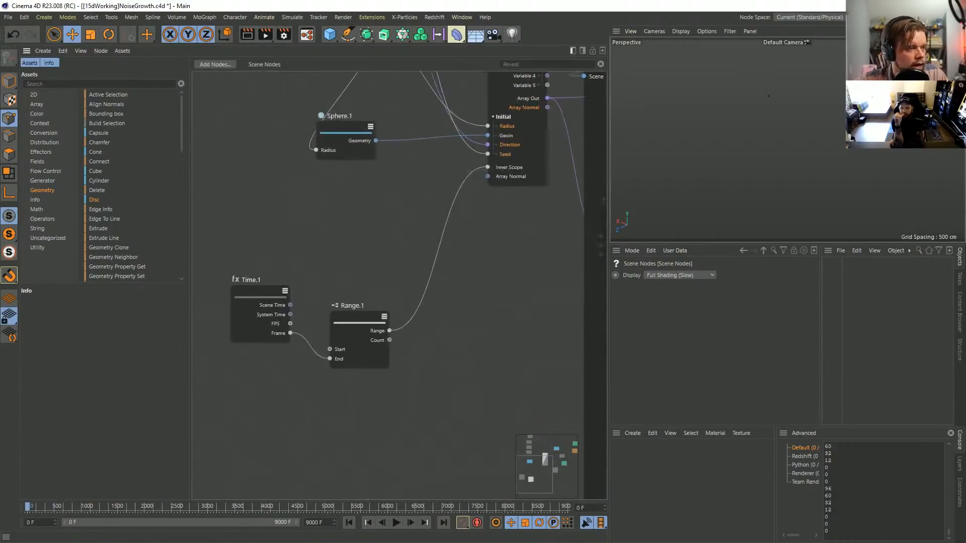
{"action": "scroll", "coordinate": [362, 390], "scroll_direction": "down", "scroll_amount": 2}
{"action": "middle_click_drag", "start_coordinate": [377, 302], "coordinate": [325, 375], "text": "alt"}
{"action": "middle_click_drag", "start_coordinate": [359, 216], "coordinate": [360, 332], "text": "alt"}
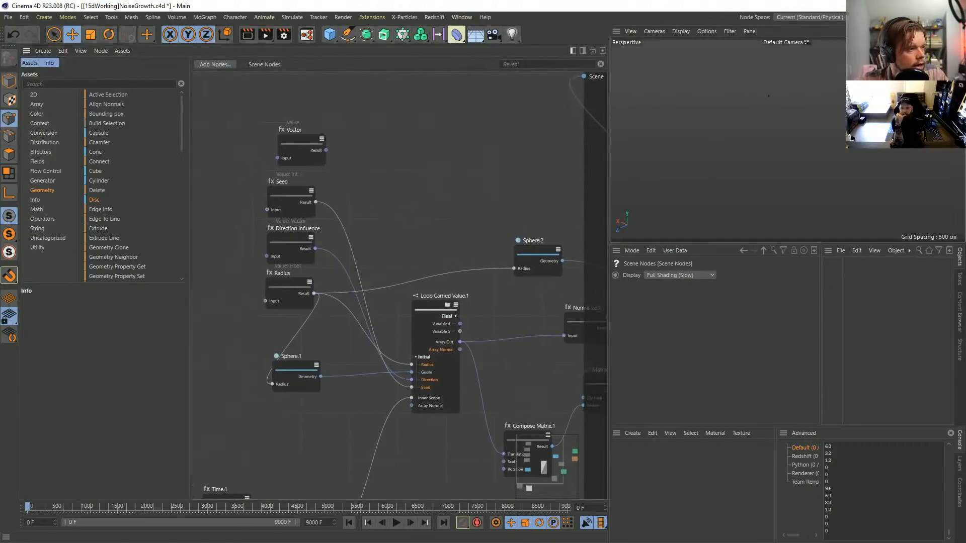
{"action": "middle_click_drag", "start_coordinate": [308, 377], "coordinate": [323, 298], "text": "alt"}
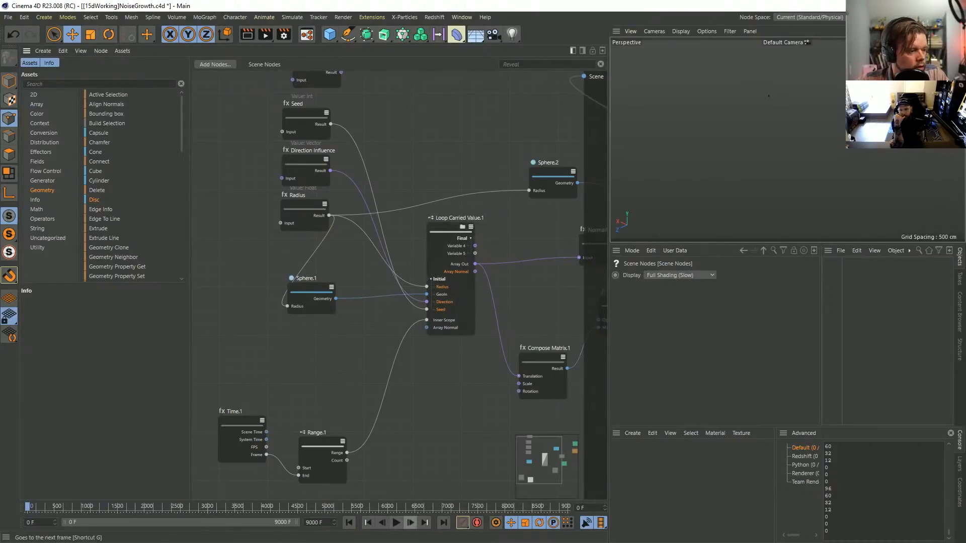
{"action": "left_click", "coordinate": [395, 522]}
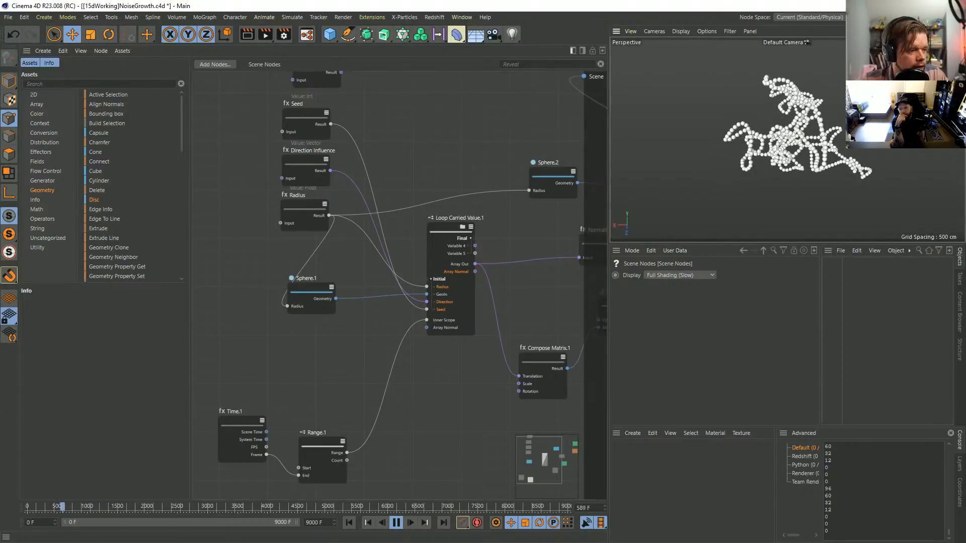
{"action": "key", "text": "F8"}
Step: Open the Loop Carried Value group and examine its Perlin noise nodes and the Range Mapper settings
{"action": "left_click", "coordinate": [462, 227]}
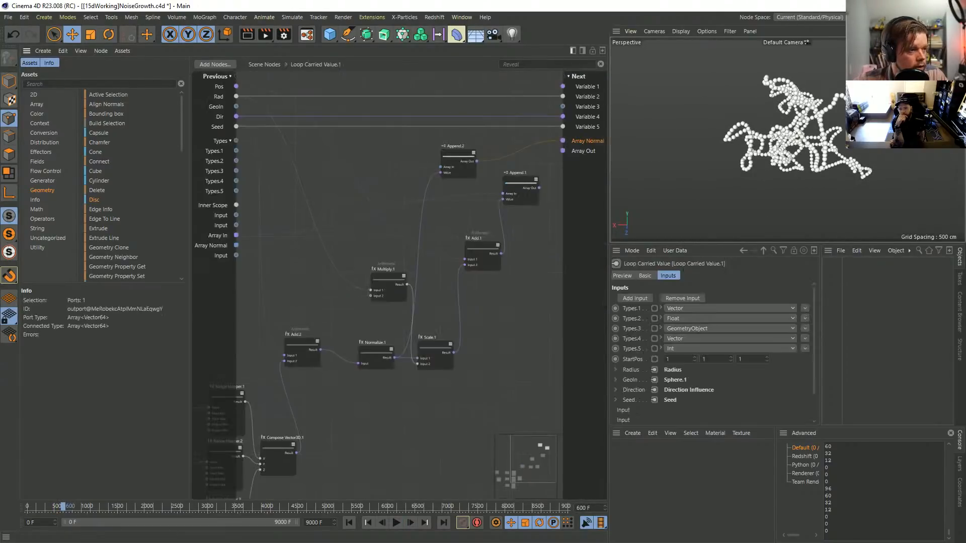
{"action": "middle_click_drag", "start_coordinate": [302, 378], "coordinate": [520, 241]}
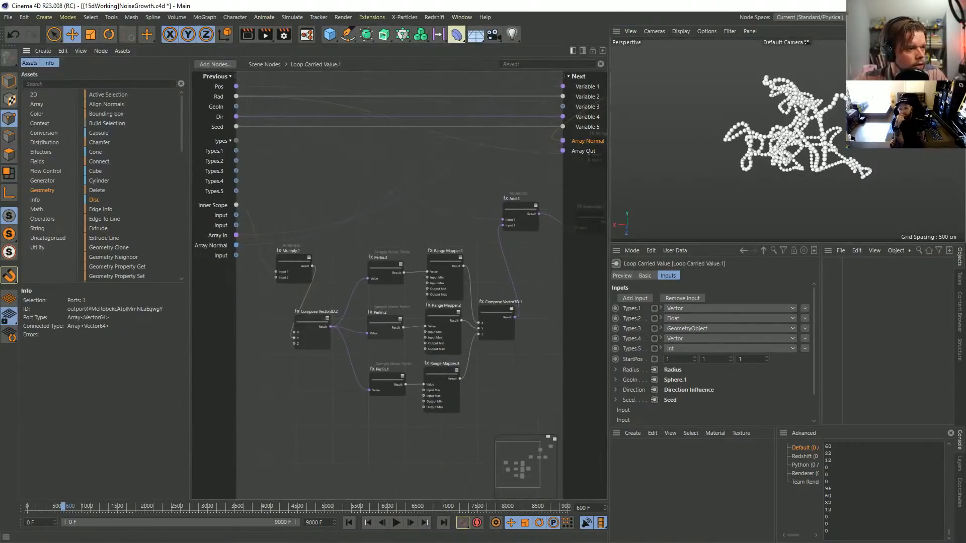
{"action": "middle_click_drag", "start_coordinate": [302, 201], "coordinate": [388, 201]}
{"action": "left_click_drag", "start_coordinate": [335, 191], "coordinate": [578, 428]}
{"action": "key", "text": "s"}
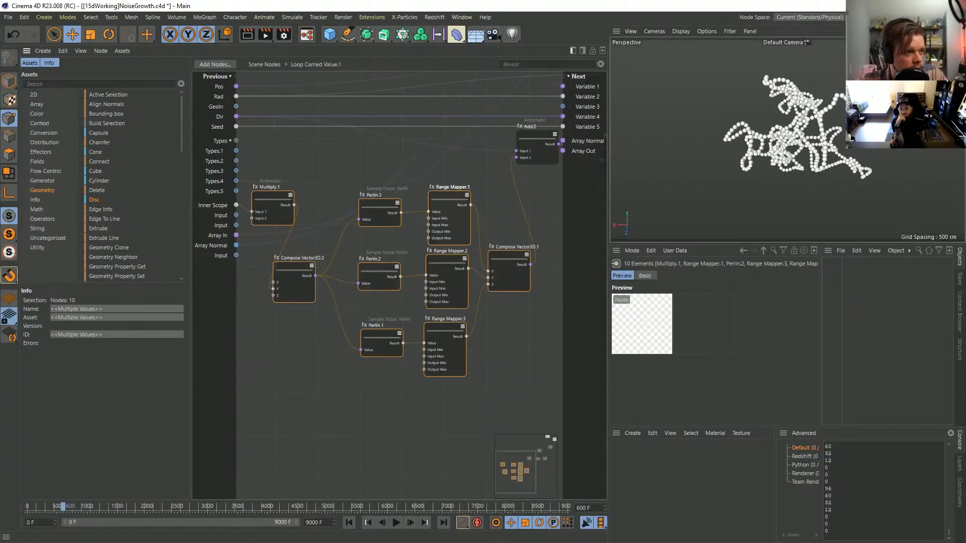
{"action": "left_click", "coordinate": [447, 203]}
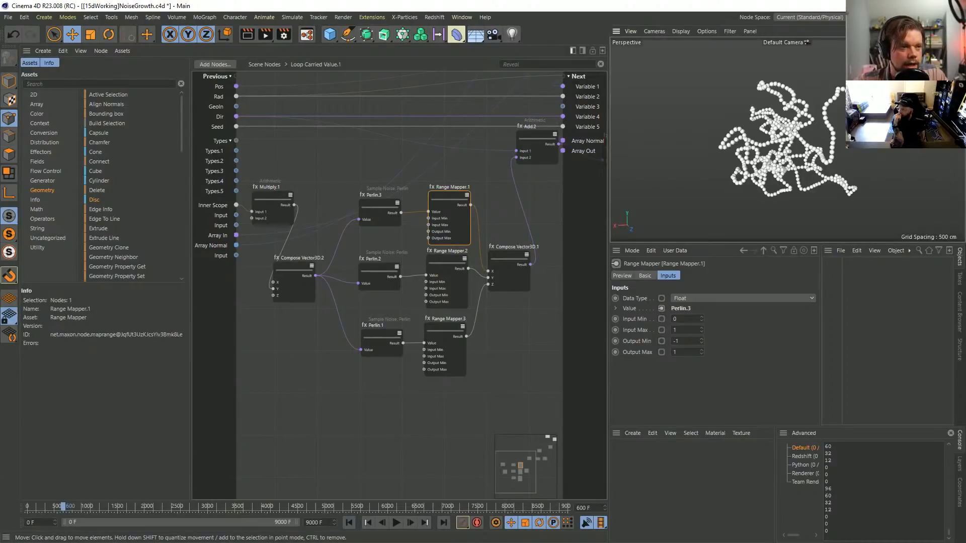
{"action": "middle_click_drag", "start_coordinate": [271, 231], "coordinate": [306, 236]}
Step: Set Input 2 of the Multiply node feeding the Perlin noises to 0.1 and view the growth from other angles
{"action": "left_click", "coordinate": [305, 208]}
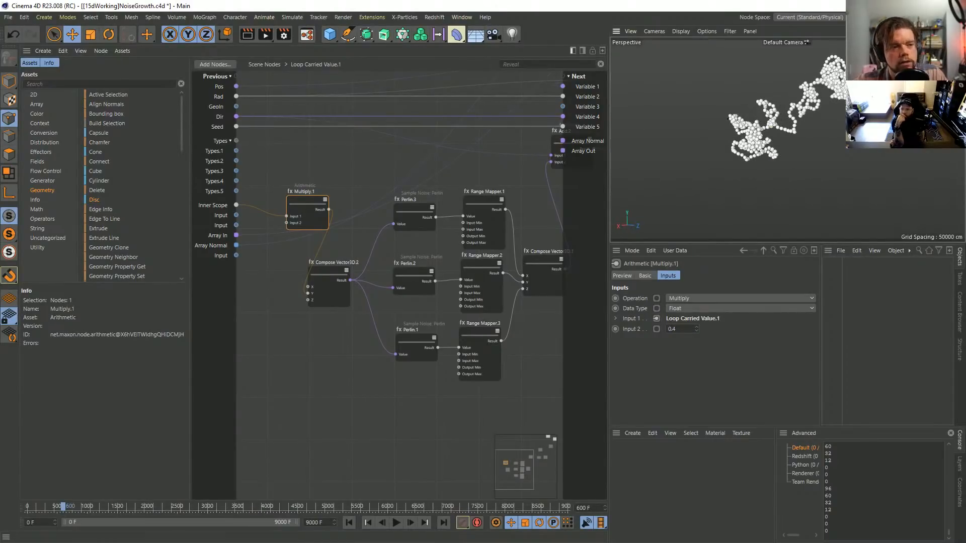
{"action": "left_click_drag", "start_coordinate": [751, 125], "coordinate": [775, 125], "text": "alt"}
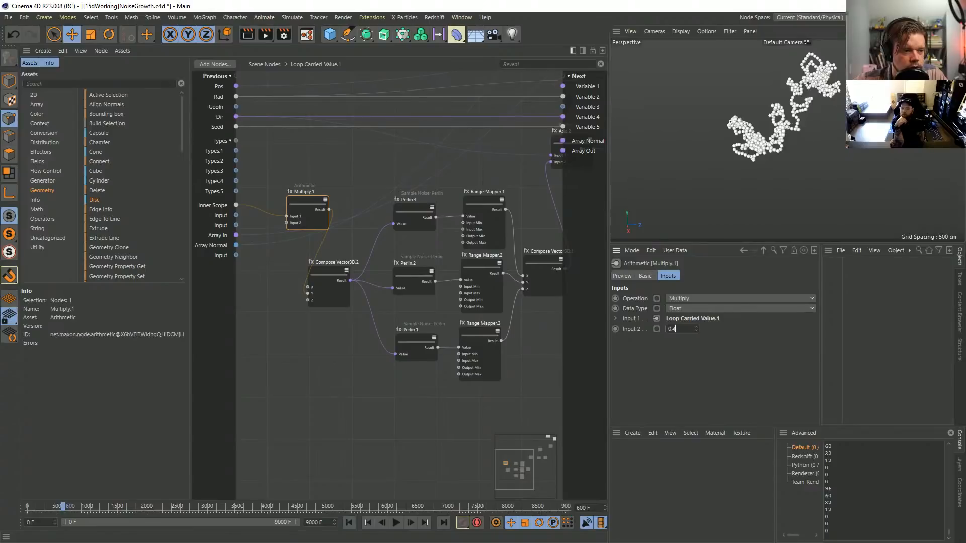
{"action": "key", "text": "Return"}
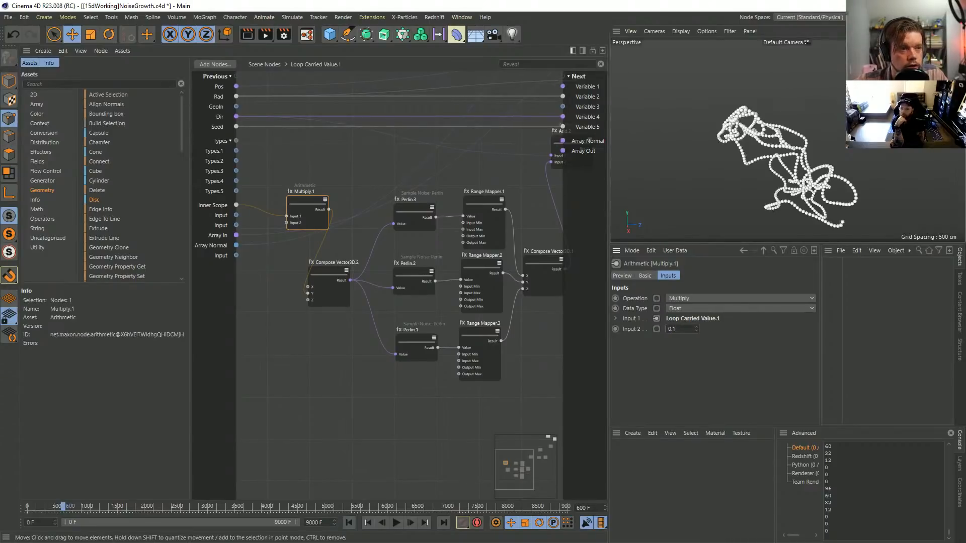
{"action": "left_click_drag", "start_coordinate": [751, 125], "coordinate": [825, 125], "text": "alt"}
{"action": "scroll", "coordinate": [798, 111], "scroll_direction": "down", "scroll_amount": 5}
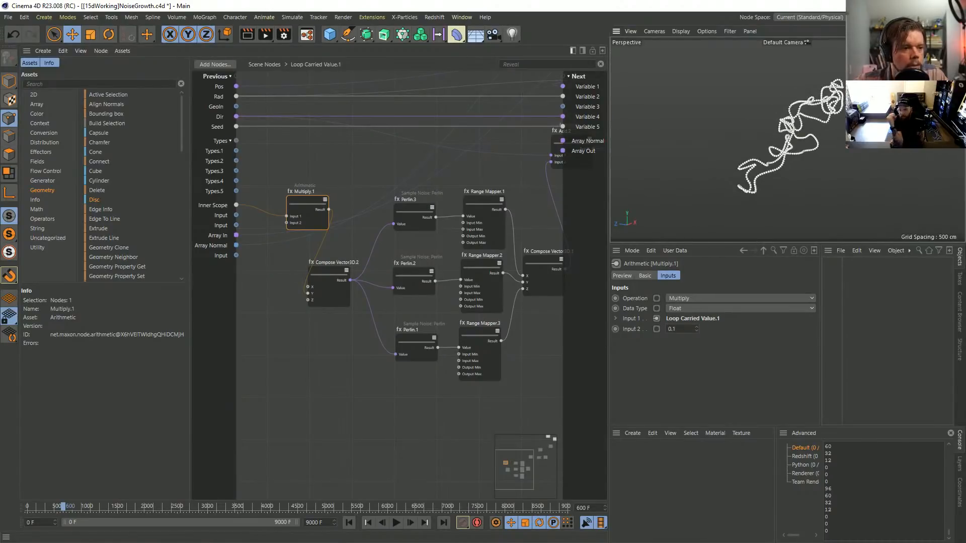
Step: Set Input 2 of the Multiply node feeding the Perlin noises to 0.05
{"action": "left_click", "coordinate": [675, 329]}
{"action": "key", "text": "BackSpace"}
{"action": "type", "text": "05"}
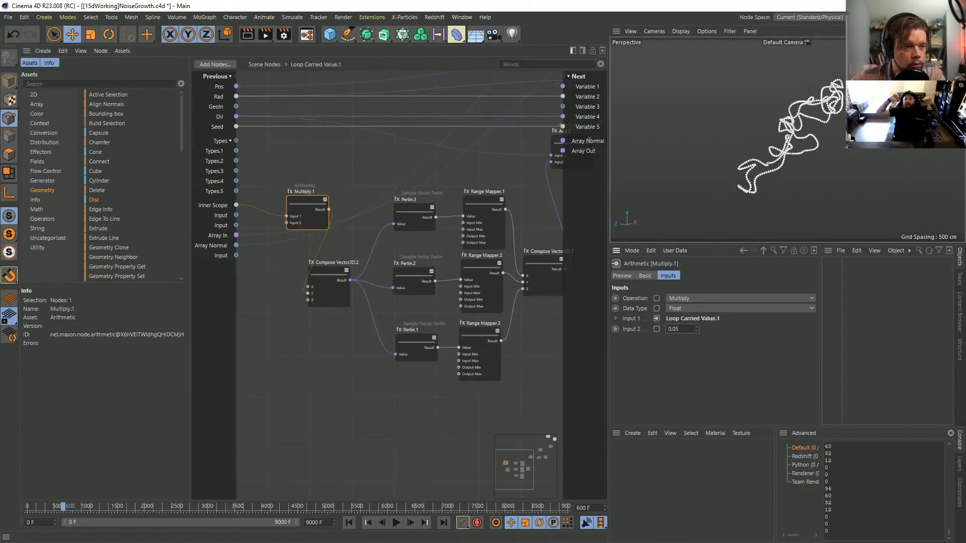
{"action": "key", "text": "Return"}
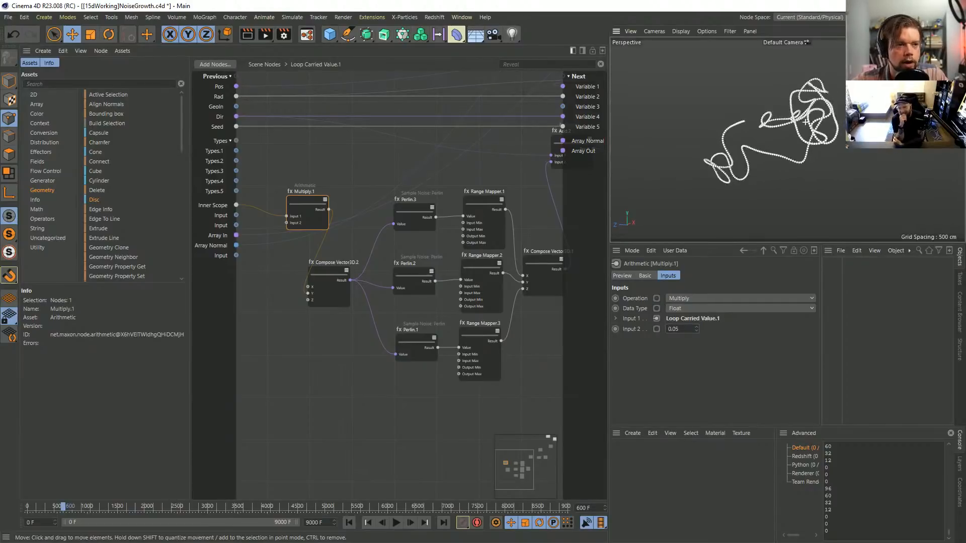
Step: Play the growth animation onward in two stretches, inspecting the strand from another angle between them
{"action": "left_click", "coordinate": [396, 523]}
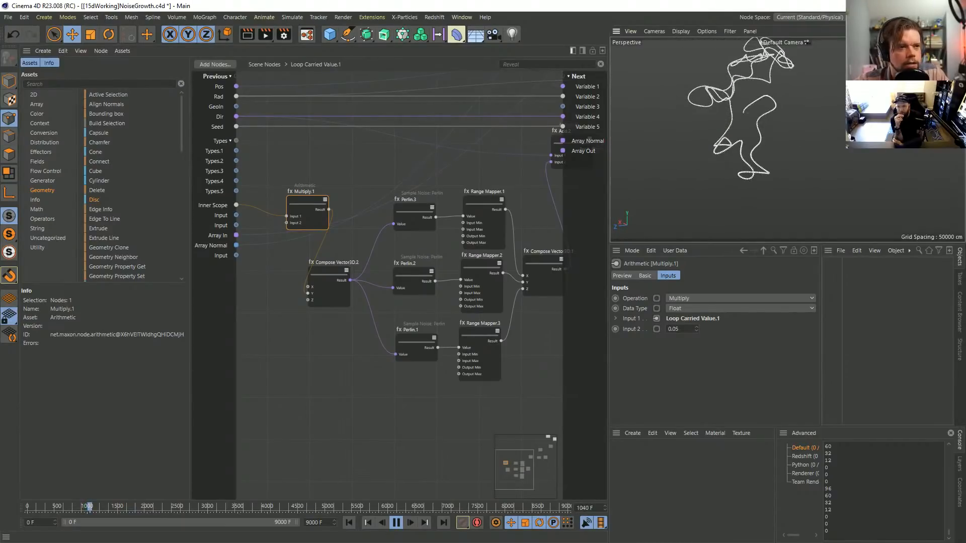
{"action": "key", "text": "F8"}
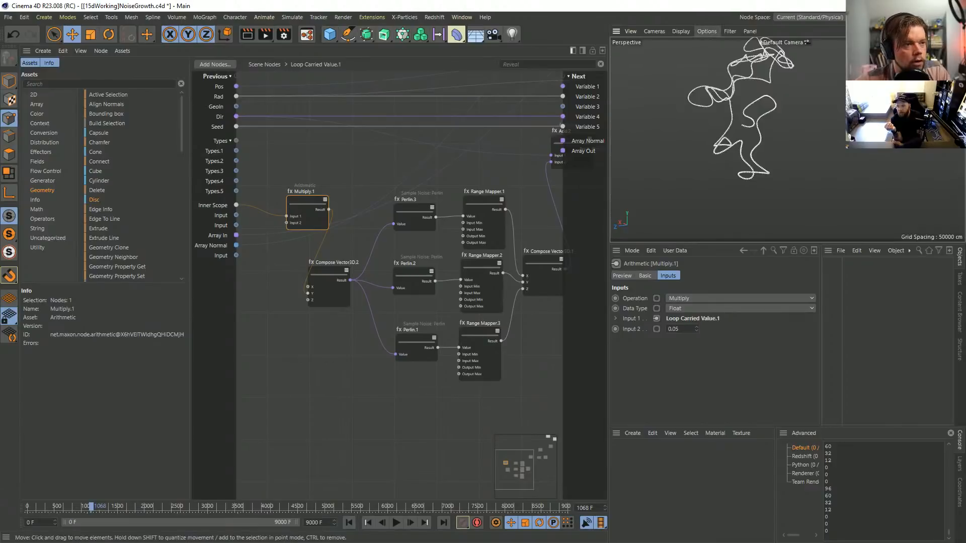
{"action": "middle_click_drag", "start_coordinate": [729, 125], "coordinate": [727, 159], "text": "alt"}
{"action": "left_click_drag", "start_coordinate": [729, 140], "coordinate": [760, 146], "text": "alt"}
{"action": "key", "text": "alt+Tab"}
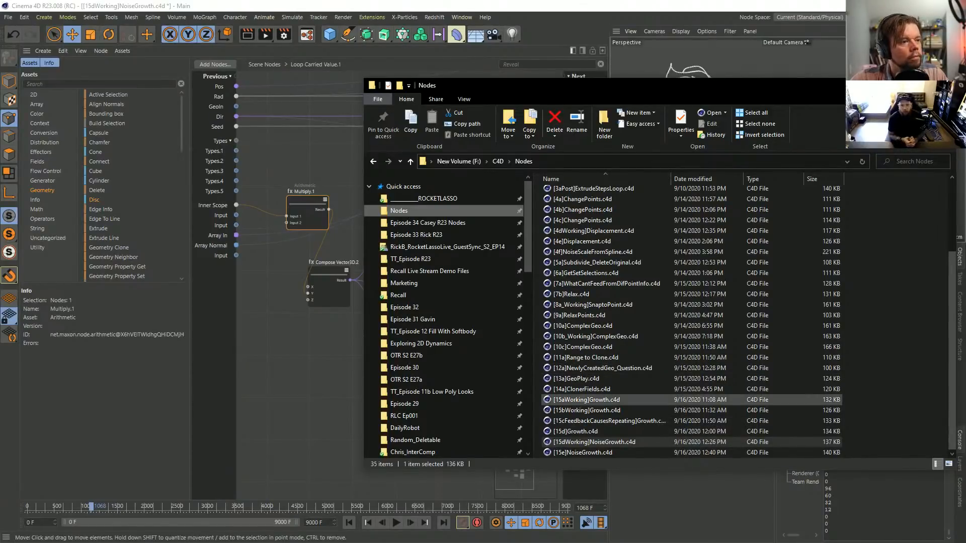
{"action": "key", "text": "alt+Tab"}
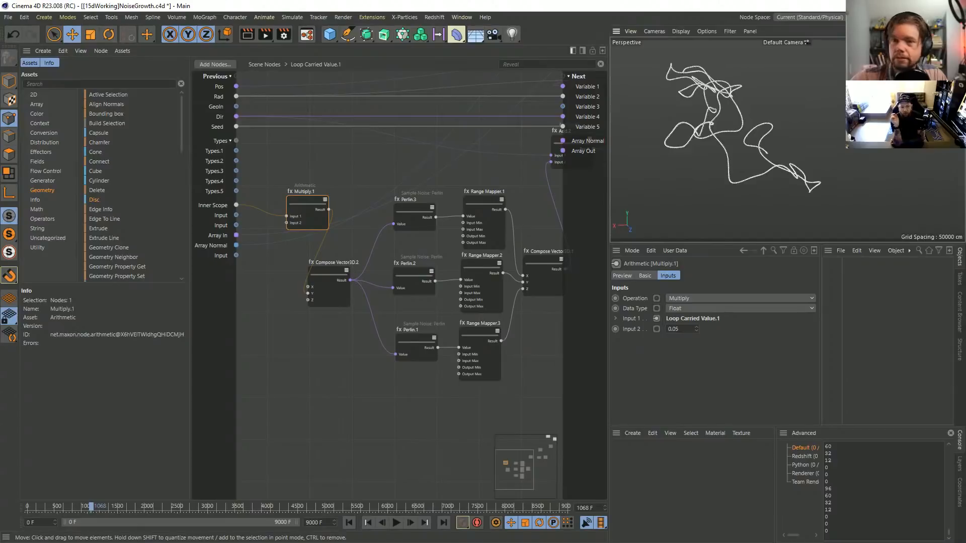
{"action": "left_click", "coordinate": [396, 522]}
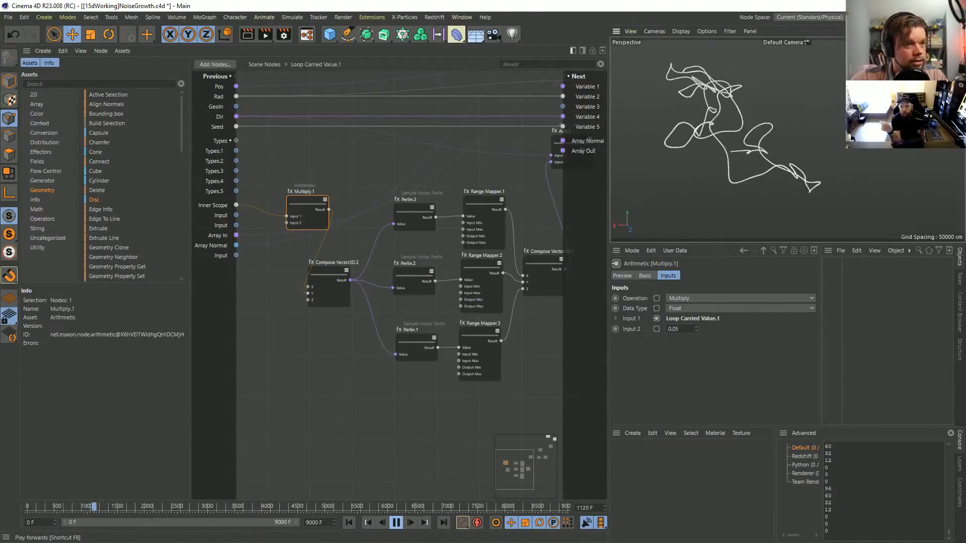
{"action": "left_click", "coordinate": [396, 523]}
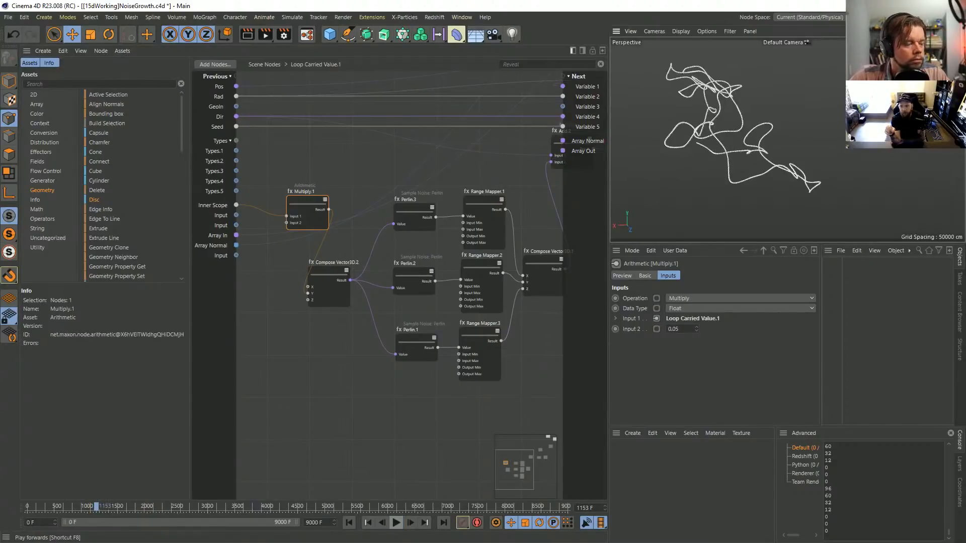
Step: Set the noise Multiply node's Input 2 to 0.03 and inspect the smoother growth path from another angle
{"action": "middle_click_drag", "start_coordinate": [403, 301], "coordinate": [468, 289]}
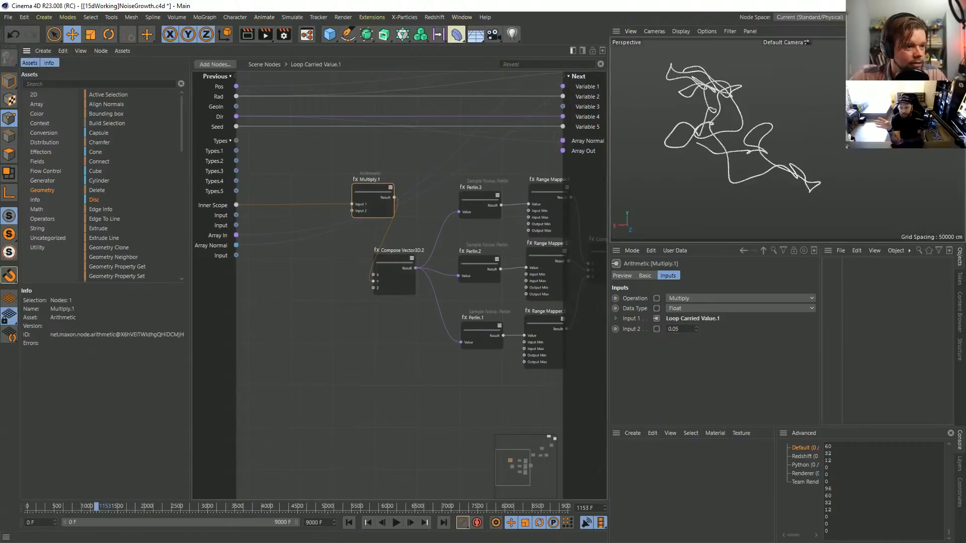
{"action": "left_click", "coordinate": [678, 328]}
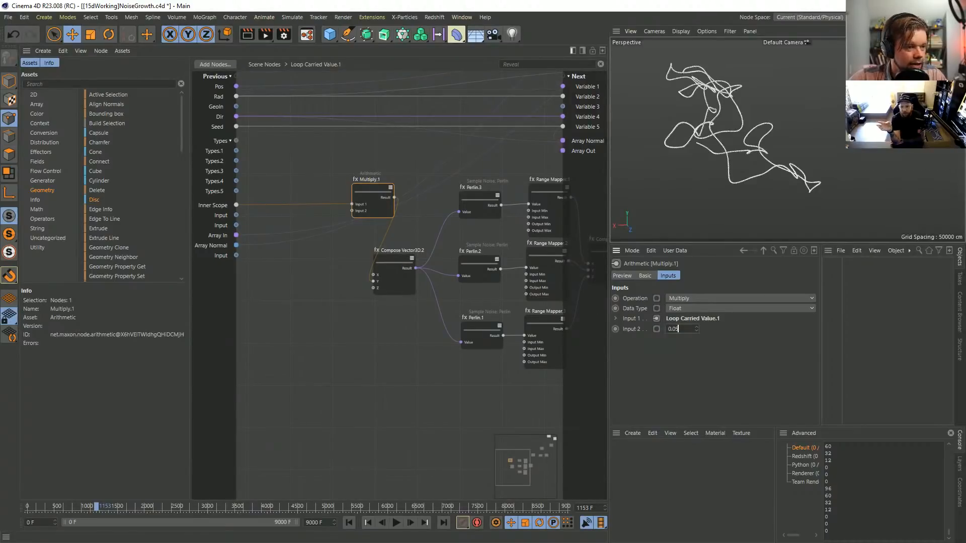
{"action": "key", "text": "BackSpace"}
{"action": "type", "text": "3"}
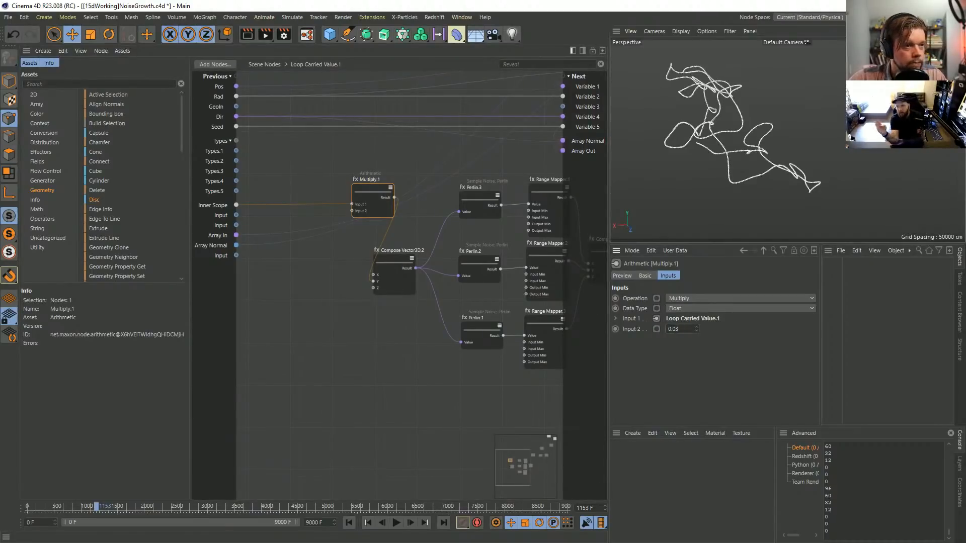
{"action": "key", "text": "Return"}
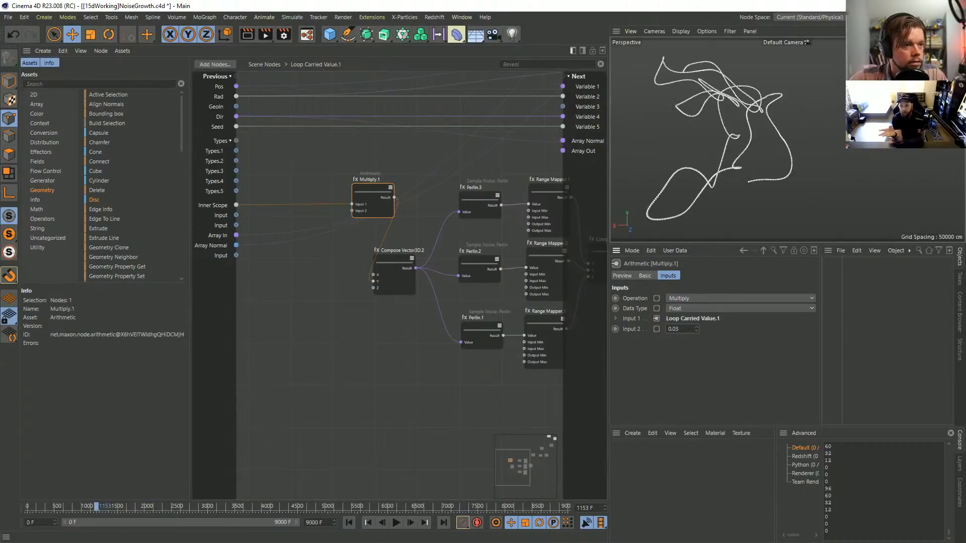
{"action": "left_click_drag", "start_coordinate": [674, 99], "coordinate": [783, 151], "text": "alt"}
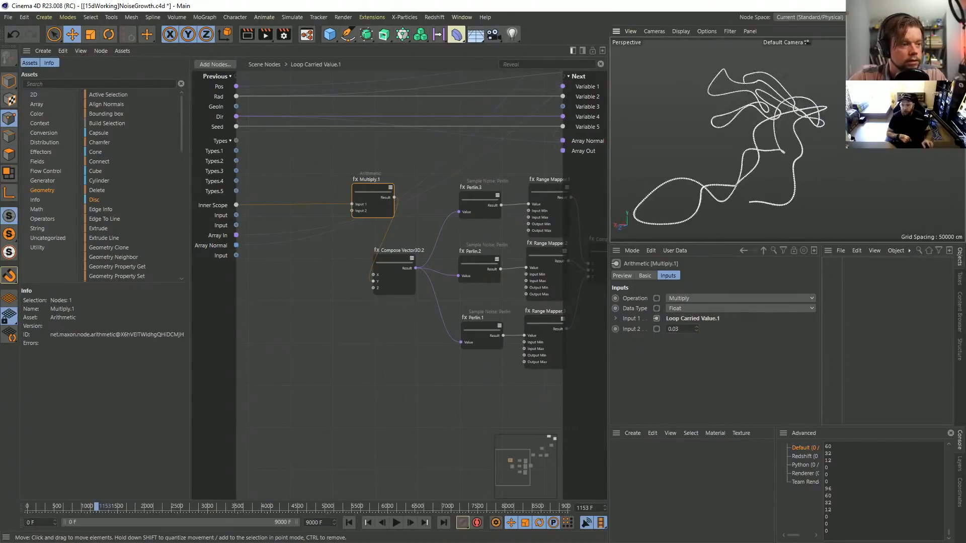
Step: Replay the growth animation from the first frame, restart it once, and stop it around frame 156
{"action": "left_click", "coordinate": [348, 523]}
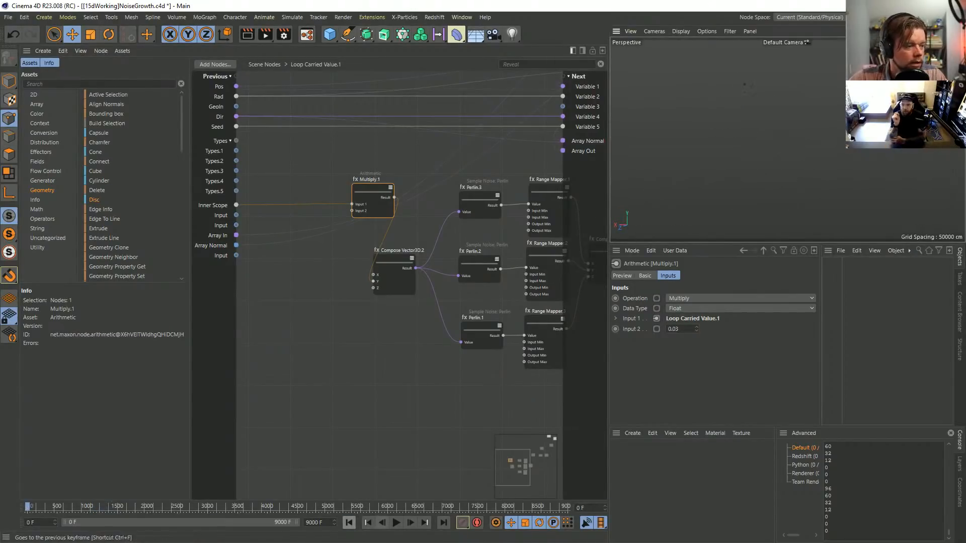
{"action": "left_click", "coordinate": [396, 523]}
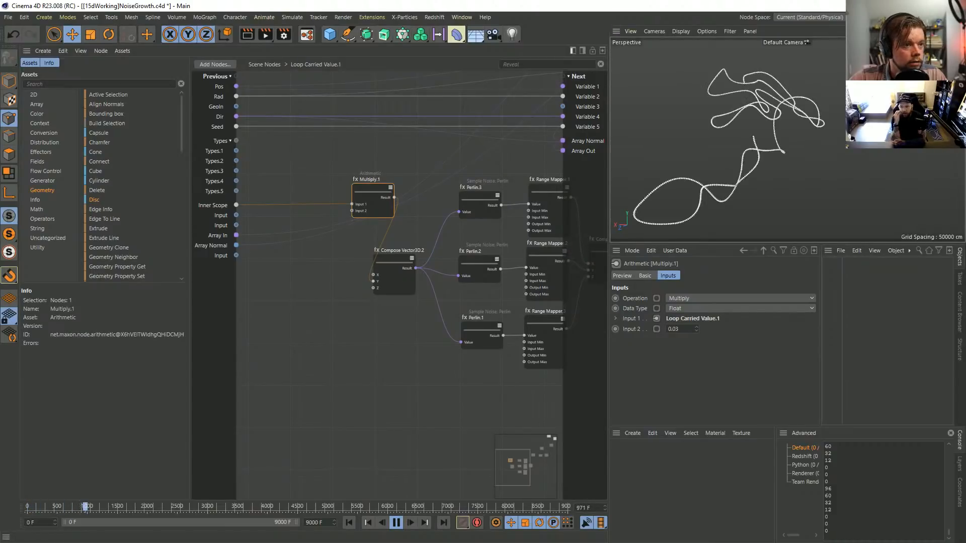
{"action": "left_click", "coordinate": [348, 522]}
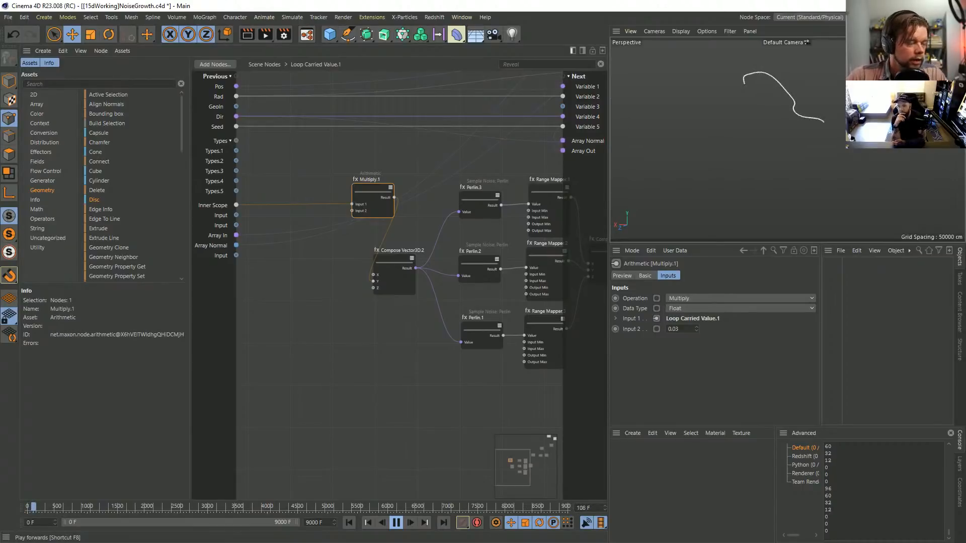
{"action": "left_click", "coordinate": [396, 522]}
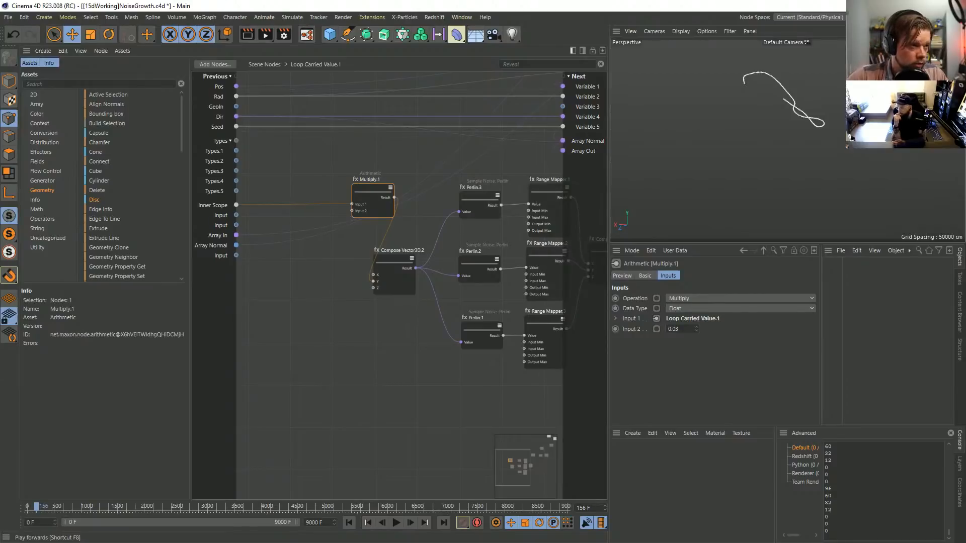
Step: Trace the loop's nodes from the Range Mappers to the Append nodes, then return to the main Scene Nodes graph and examine its output chain
{"action": "middle_click_drag", "start_coordinate": [452, 282], "coordinate": [320, 316]}
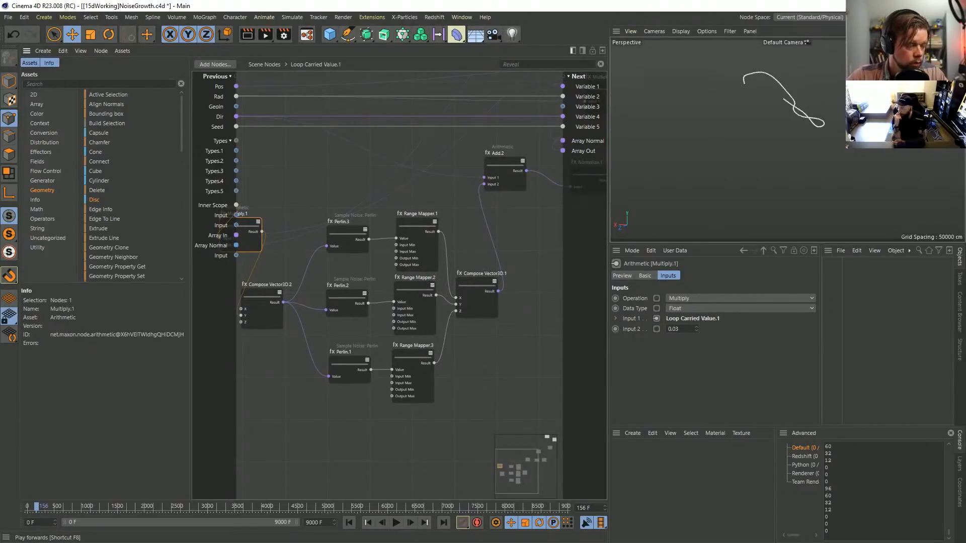
{"action": "middle_click_drag", "start_coordinate": [453, 242], "coordinate": [309, 388]}
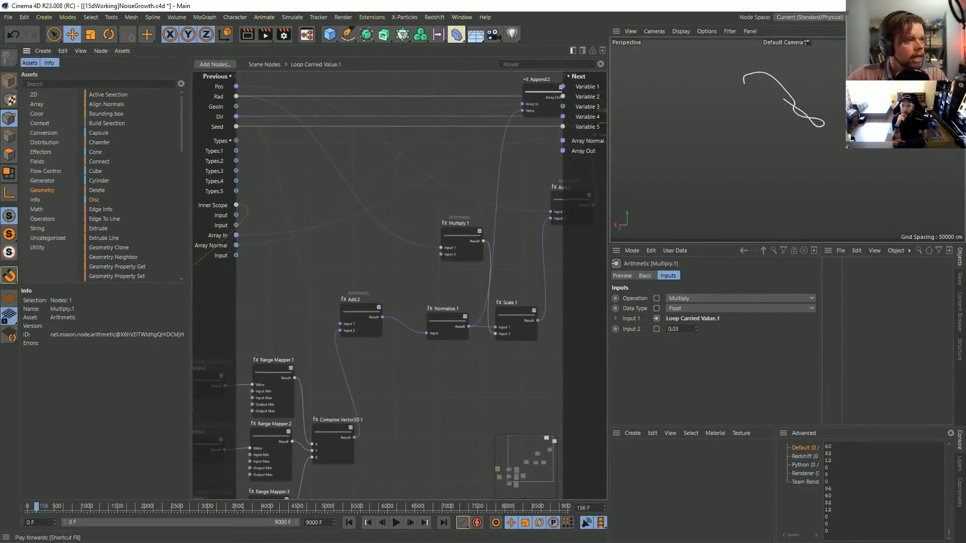
{"action": "scroll", "coordinate": [380, 146], "scroll_direction": "down", "scroll_amount": 4}
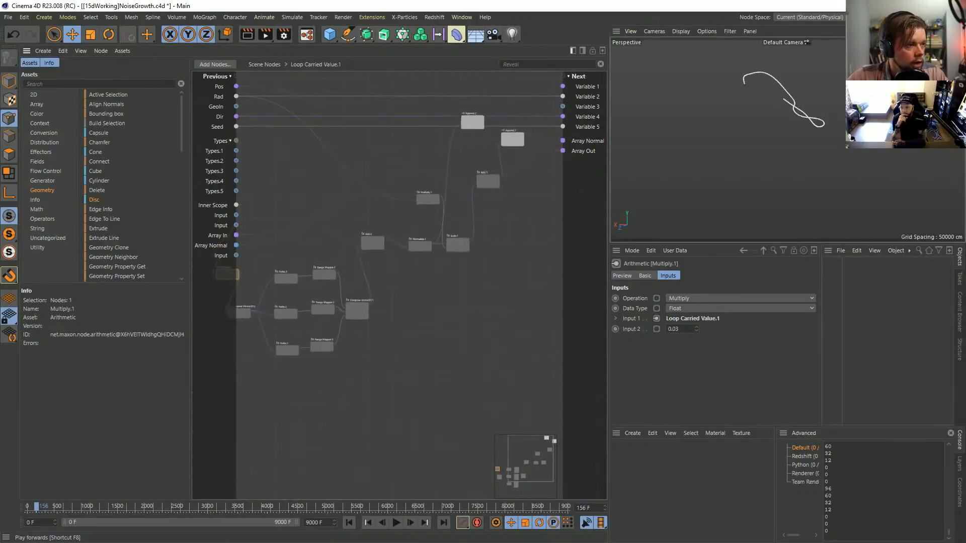
{"action": "scroll", "coordinate": [381, 146], "scroll_direction": "up", "scroll_amount": 3}
{"action": "middle_click_drag", "start_coordinate": [380, 146], "coordinate": [254, 193]}
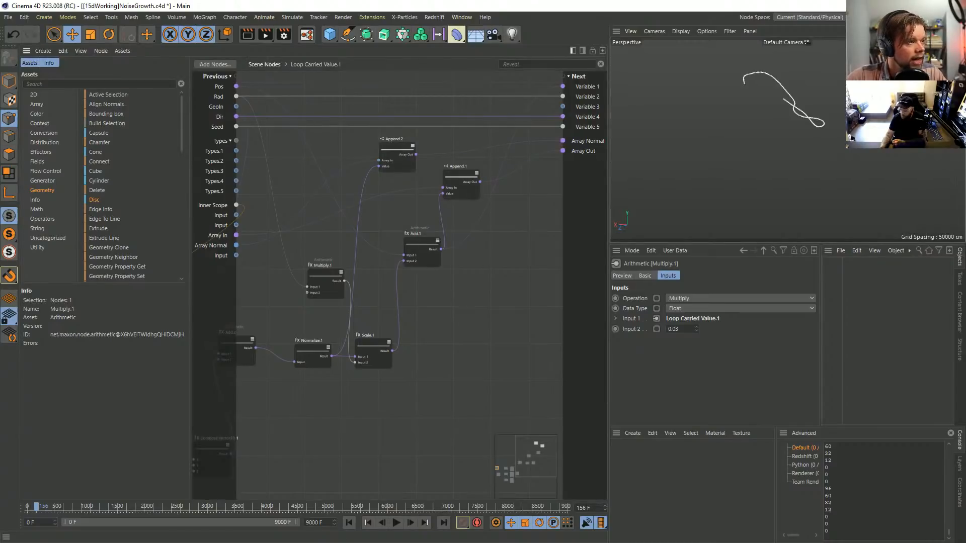
{"action": "left_click", "coordinate": [264, 65]}
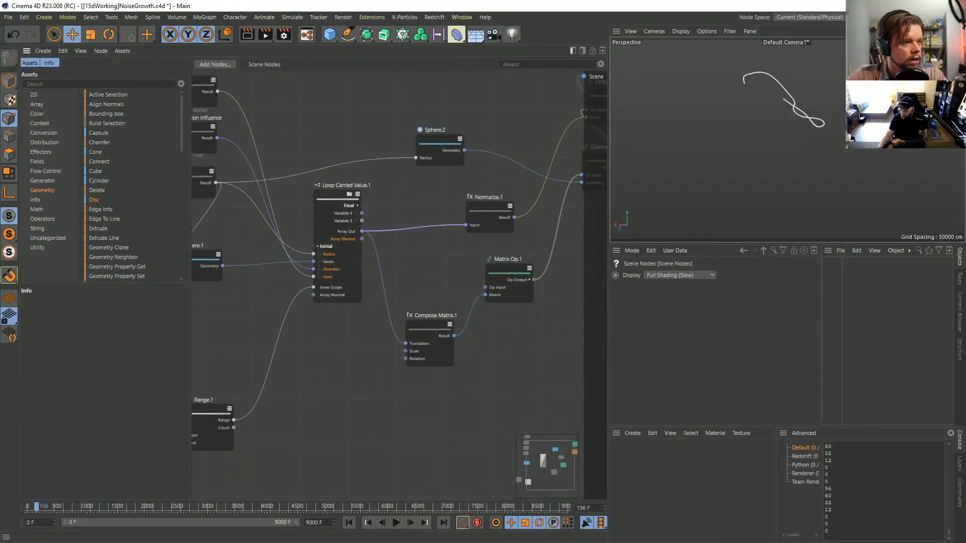
{"action": "middle_click_drag", "start_coordinate": [489, 215], "coordinate": [370, 258]}
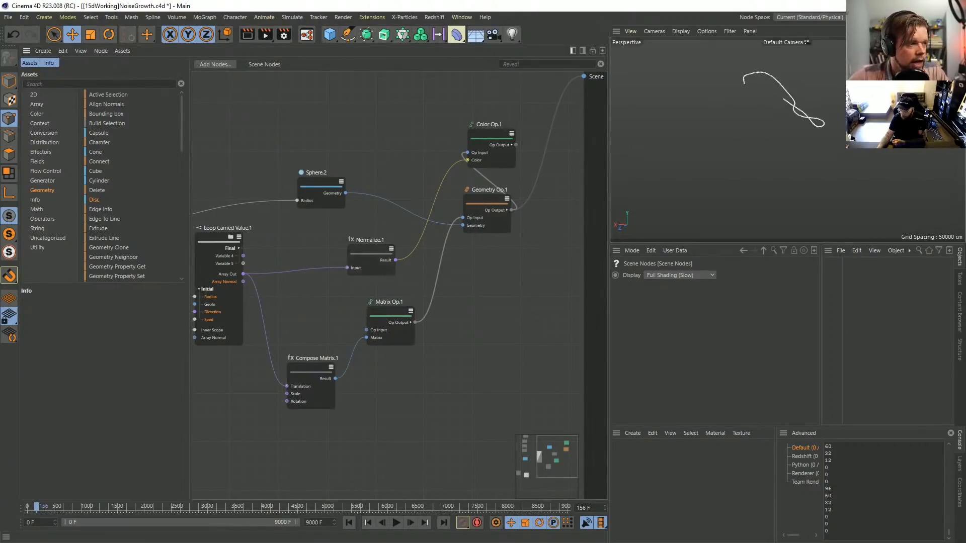
Step: Open the inside of the Loop Carried Value node and examine its Multiply, Normalize, Scale, Add and Append nodes
{"action": "middle_click_drag", "start_coordinate": [370, 258], "coordinate": [467, 224]}
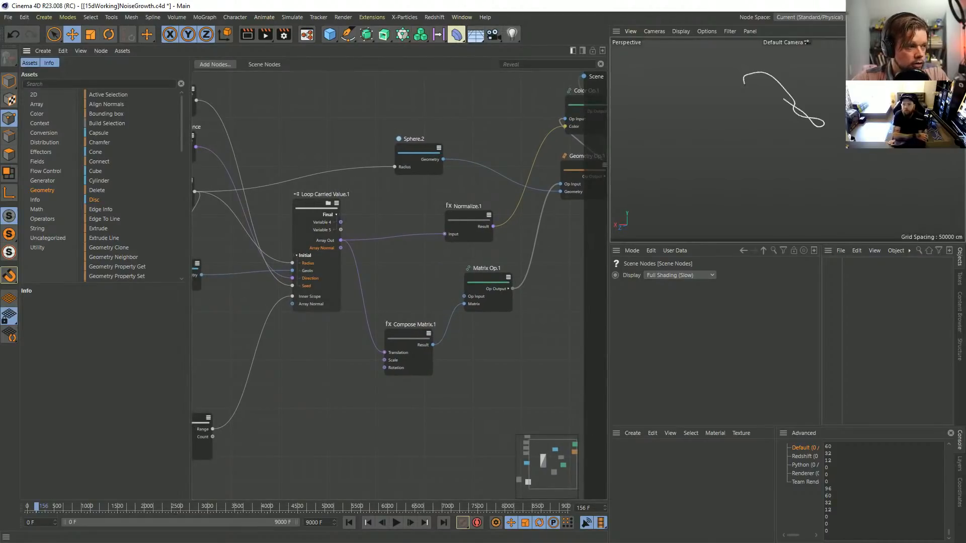
{"action": "left_click", "coordinate": [316, 221]}
{"action": "left_click", "coordinate": [328, 203]}
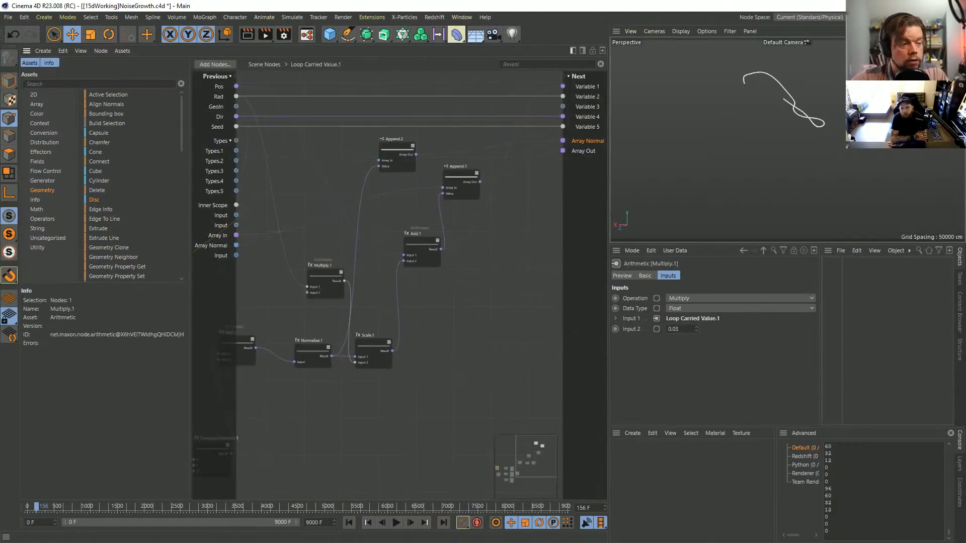
{"action": "middle_click_drag", "start_coordinate": [352, 277], "coordinate": [374, 327]}
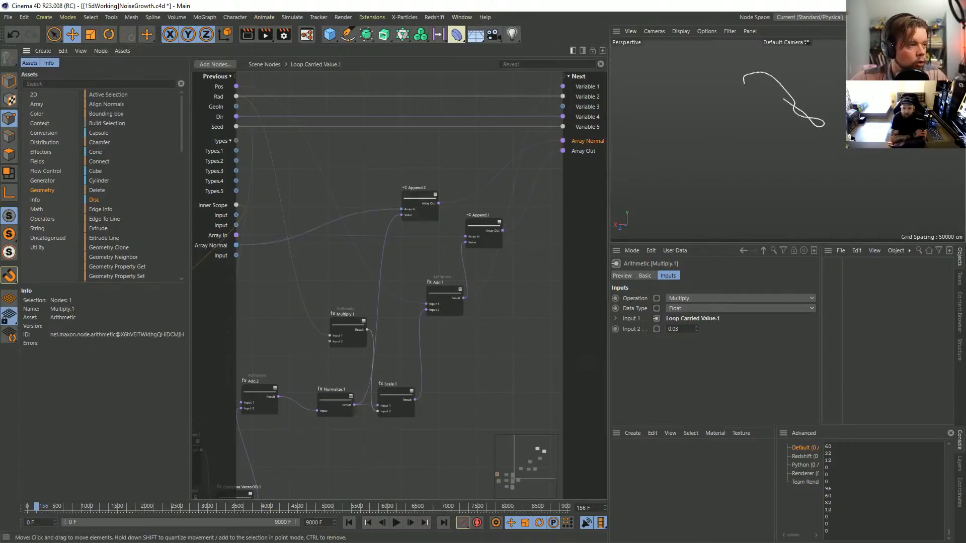
{"action": "scroll", "coordinate": [391, 160], "scroll_direction": "up", "scroll_amount": 1}
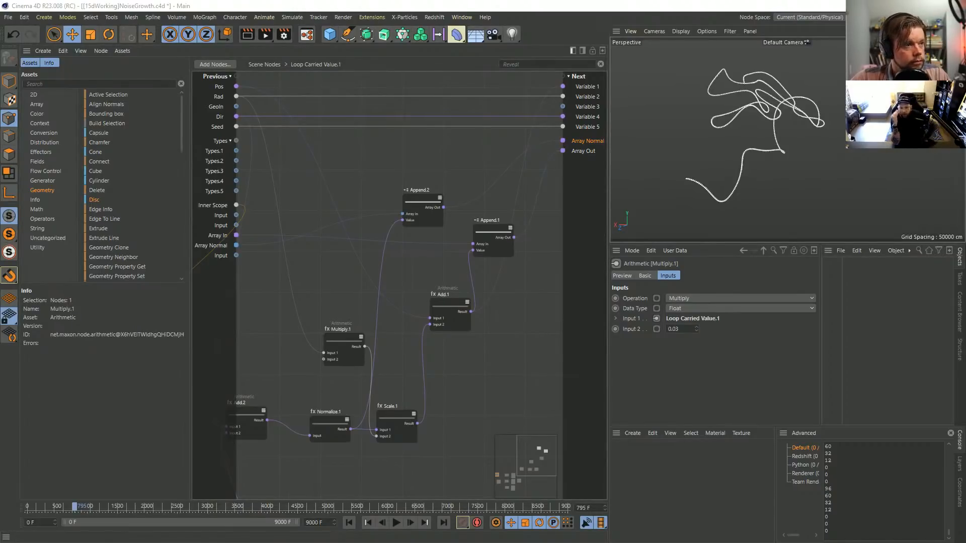
Step: Return to the main Scene Nodes graph and move the Color Op node up, farther away from the Geometry Op
{"action": "left_click", "coordinate": [264, 64]}
{"action": "scroll", "coordinate": [414, 198], "scroll_direction": "down", "scroll_amount": 4}
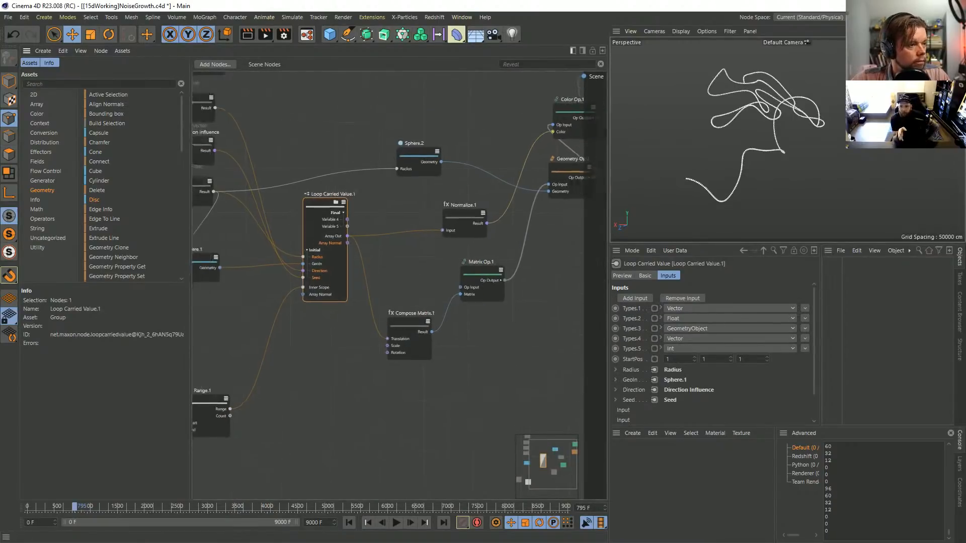
{"action": "scroll", "coordinate": [414, 198], "scroll_direction": "up", "scroll_amount": 5}
{"action": "middle_click_drag", "start_coordinate": [413, 198], "coordinate": [271, 253]}
{"action": "left_click_drag", "start_coordinate": [469, 150], "coordinate": [503, 103]}
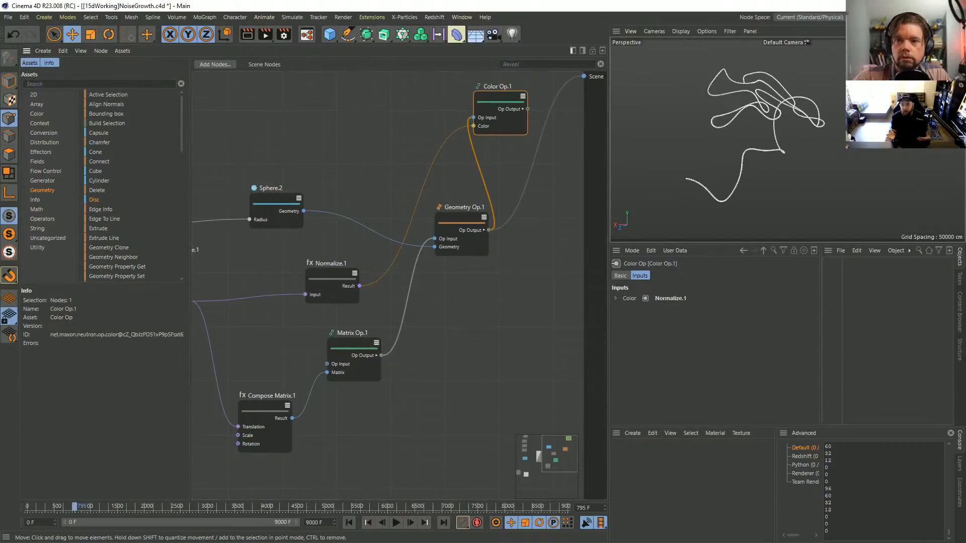
Step: Trace the main graph from the output operators back through the Loop Carried Value to the Seed, Direction Influence and Radius nodes
{"action": "middle_click_drag", "start_coordinate": [352, 301], "coordinate": [501, 255]}
{"action": "middle_click_drag", "start_coordinate": [302, 302], "coordinate": [300, 241]}
{"action": "middle_click_drag", "start_coordinate": [403, 227], "coordinate": [226, 330]}
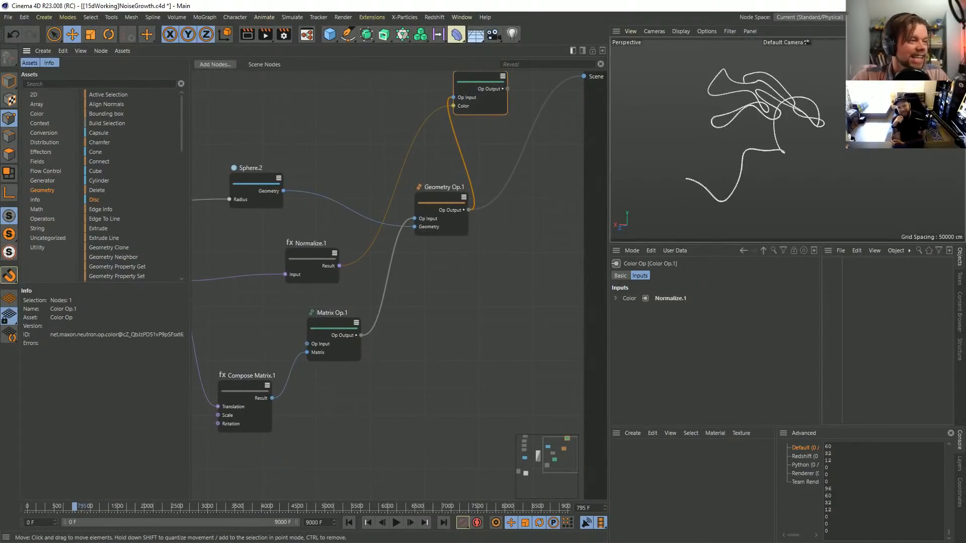
{"action": "middle_click_drag", "start_coordinate": [402, 226], "coordinate": [492, 176]}
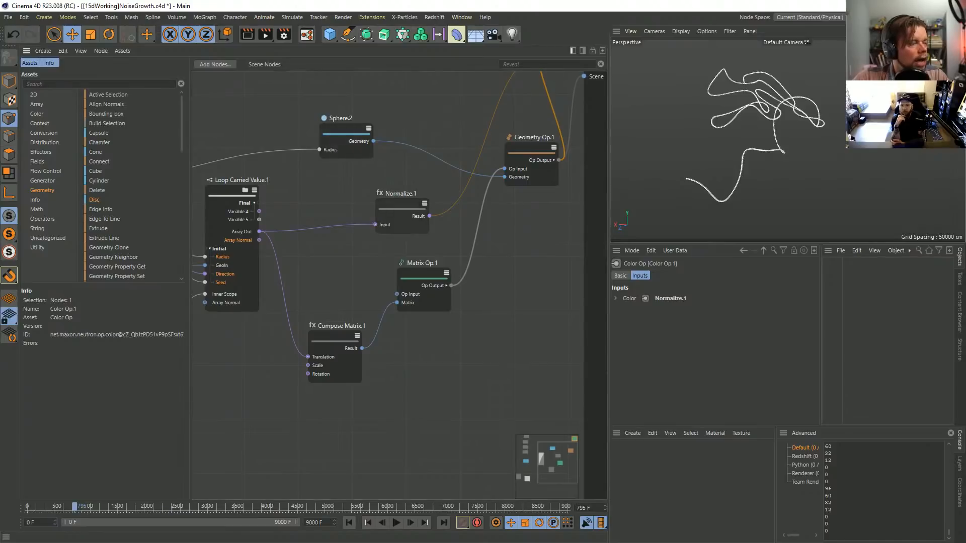
{"action": "middle_click_drag", "start_coordinate": [352, 227], "coordinate": [447, 222]}
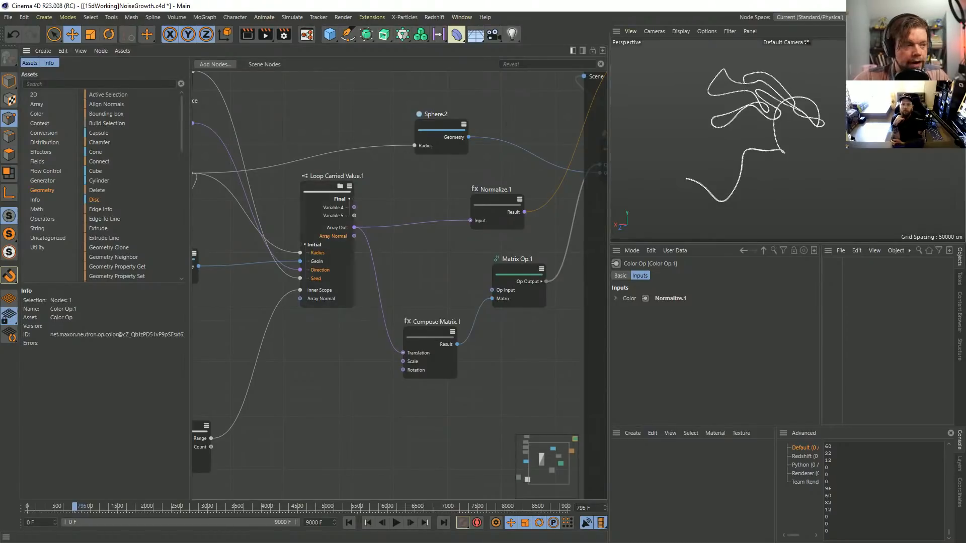
{"action": "scroll", "coordinate": [397, 282], "scroll_direction": "down", "scroll_amount": 3}
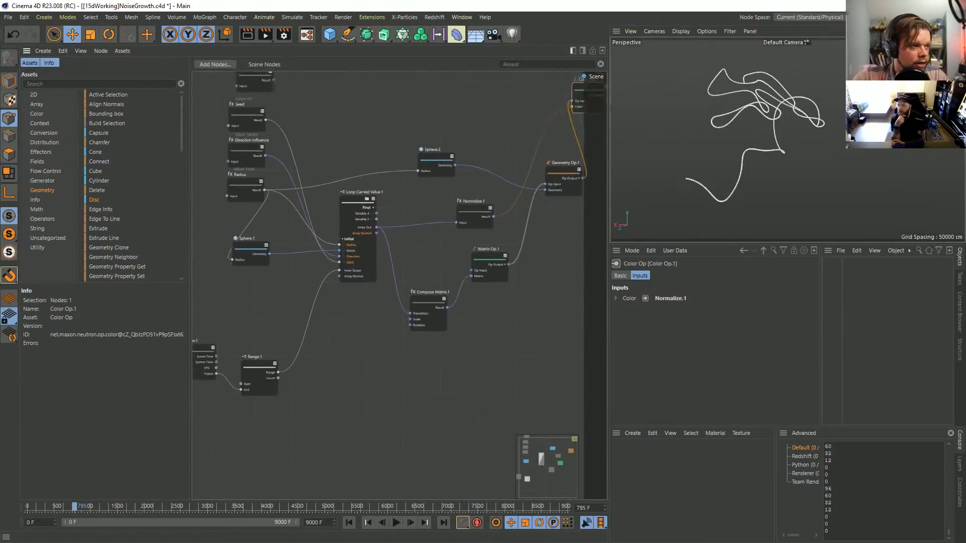
{"action": "scroll", "coordinate": [302, 251], "scroll_direction": "up", "scroll_amount": 3}
{"action": "scroll", "coordinate": [418, 193], "scroll_direction": "up", "scroll_amount": 1}
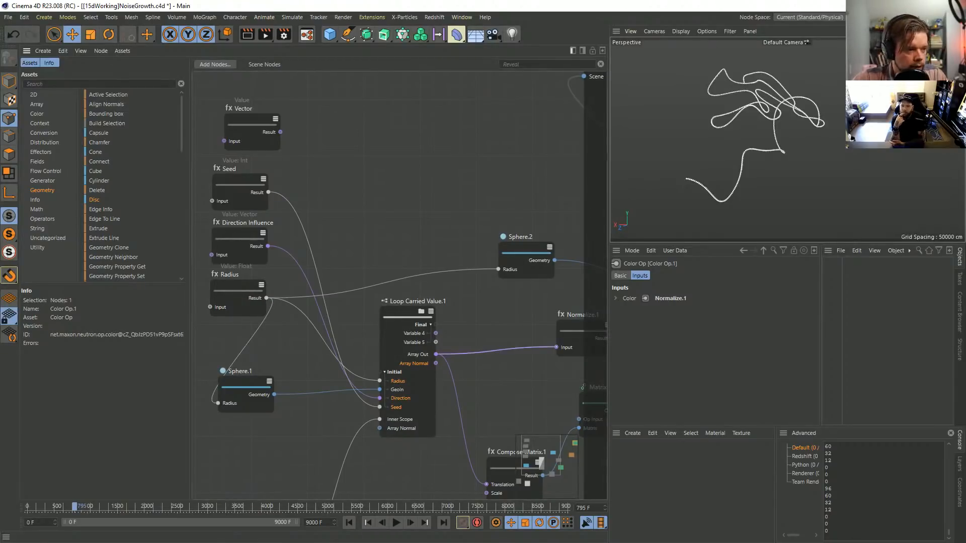
Step: Select the wire from the loop's Array Out to Normalize and review the nodes feeding and leaving the loop
{"action": "middle_click_drag", "start_coordinate": [503, 348], "coordinate": [509, 294]}
{"action": "left_click", "coordinate": [574, 290]}
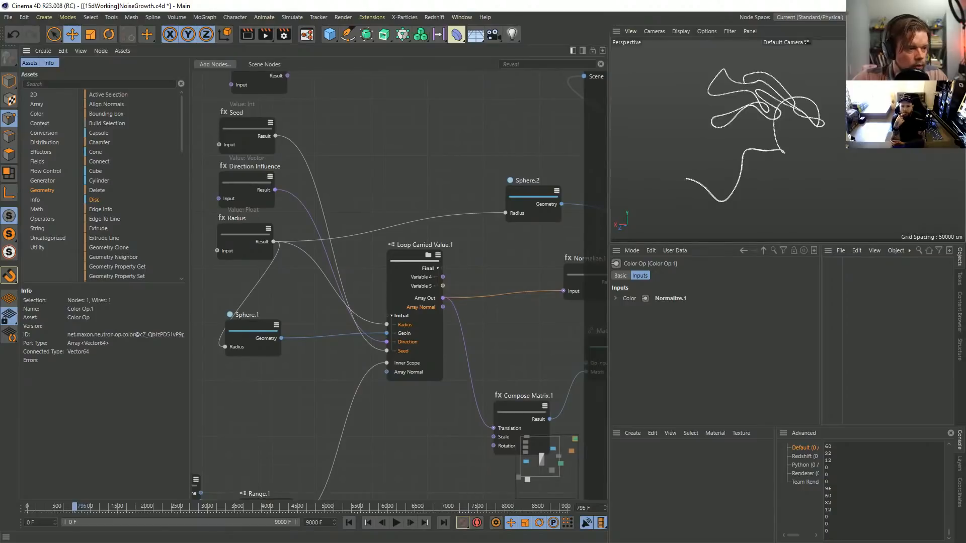
{"action": "middle_click_drag", "start_coordinate": [352, 251], "coordinate": [473, 325]}
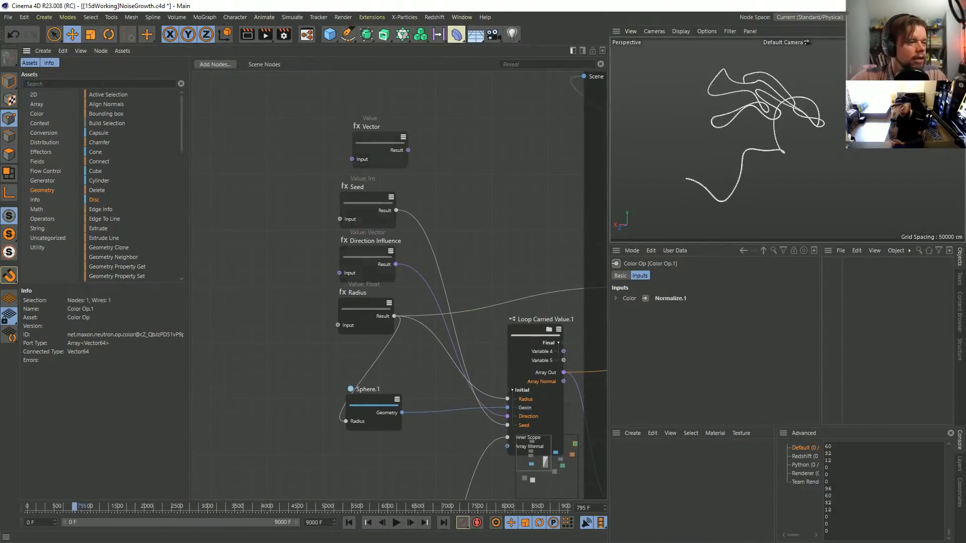
{"action": "scroll", "coordinate": [395, 281], "scroll_direction": "down", "scroll_amount": 3}
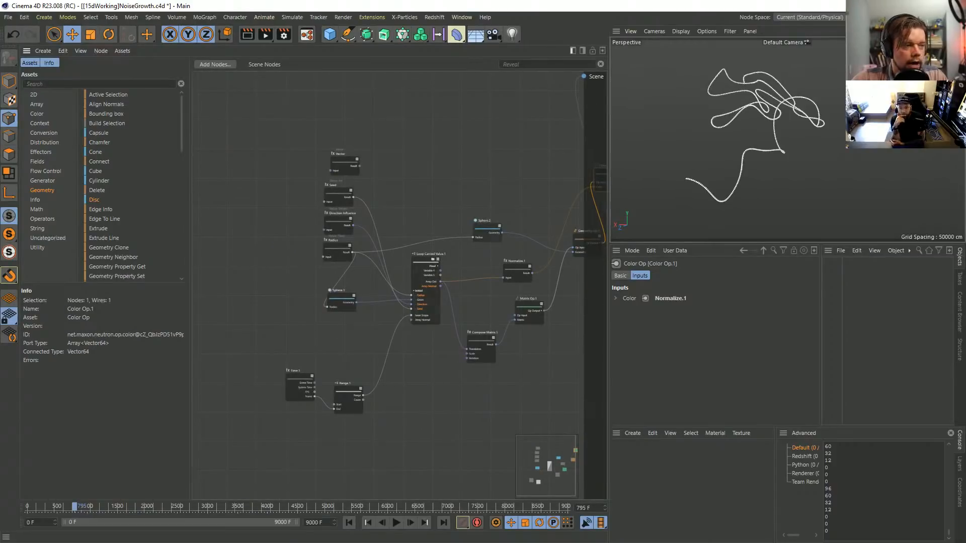
{"action": "scroll", "coordinate": [472, 241], "scroll_direction": "up", "scroll_amount": 3}
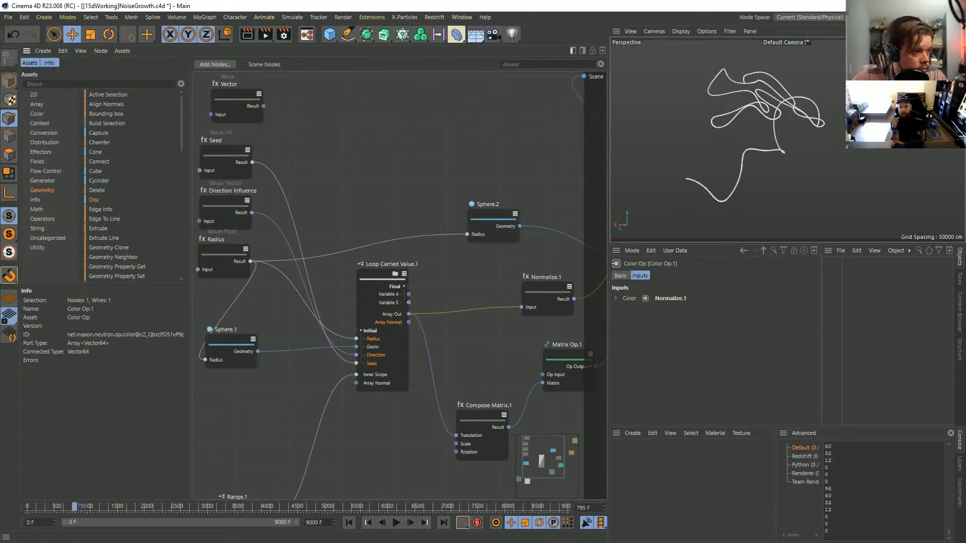
{"action": "middle_click_drag", "start_coordinate": [395, 282], "coordinate": [357, 276]}
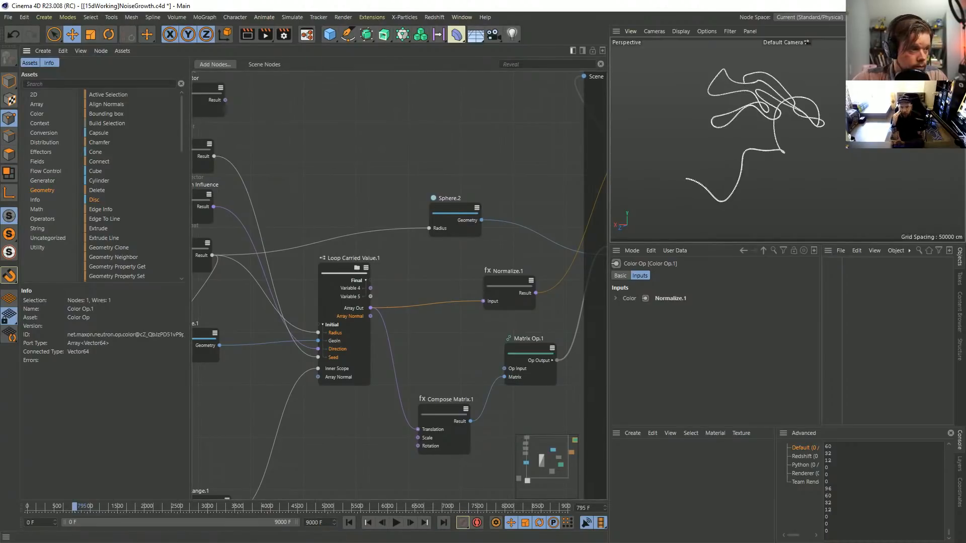
{"action": "middle_click_drag", "start_coordinate": [395, 282], "coordinate": [446, 229]}
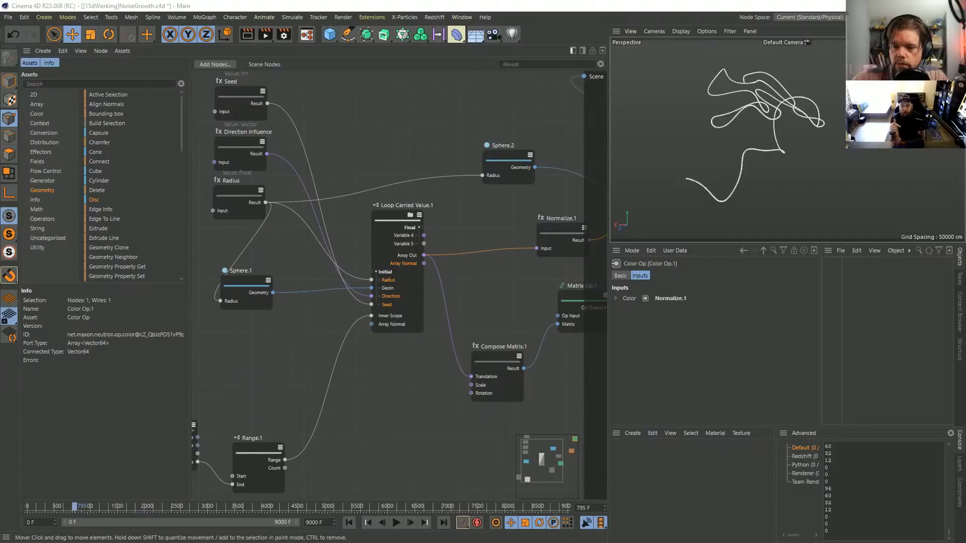
Step: Switch to File Explorer, open the Not Mine folder inside Nodes to look over its scene files, and return to Cinema 4D
{"action": "key", "text": "alt+Tab"}
{"action": "scroll", "coordinate": [620, 241], "scroll_direction": "up", "scroll_amount": 3}
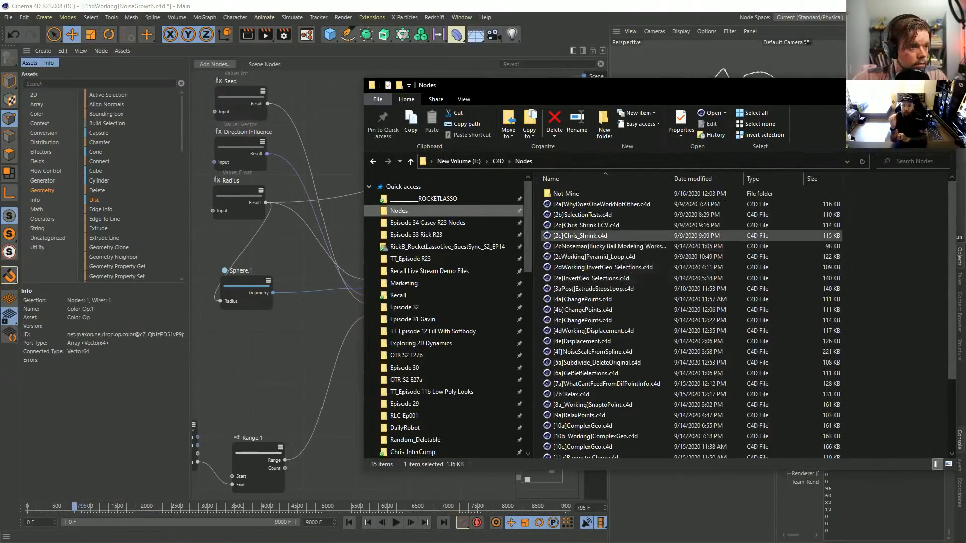
{"action": "double_click", "coordinate": [565, 193]}
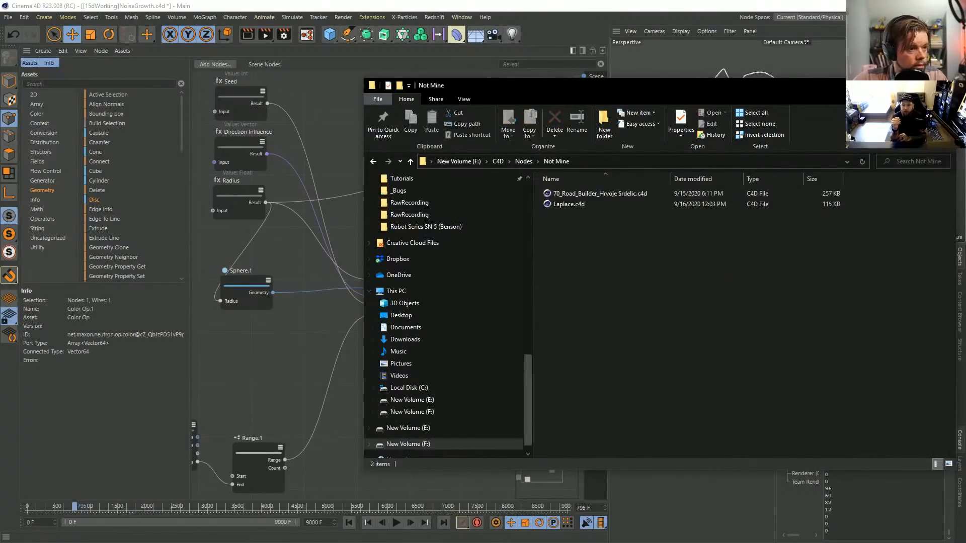
{"action": "left_click_drag", "start_coordinate": [568, 85], "coordinate": [509, 113]}
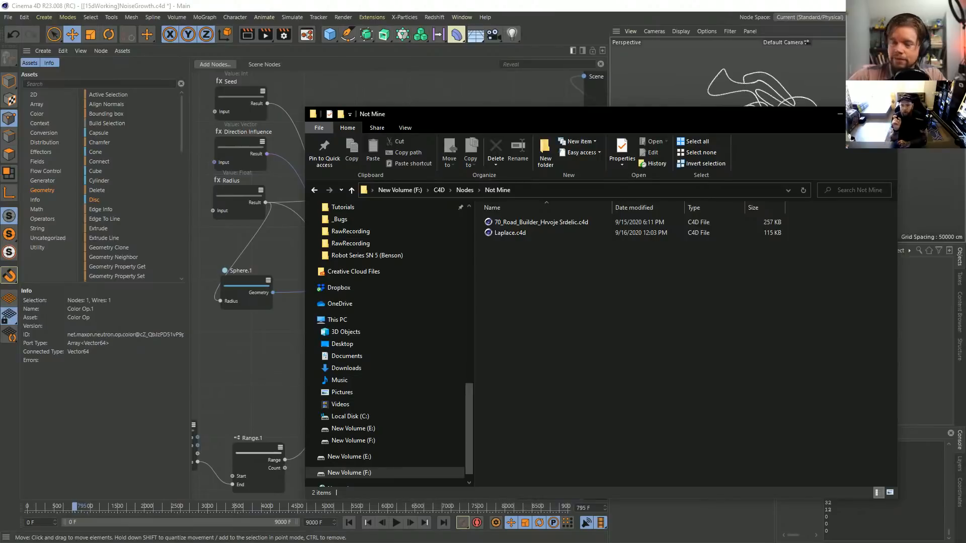
{"action": "left_click_drag", "start_coordinate": [448, 114], "coordinate": [359, 105]}
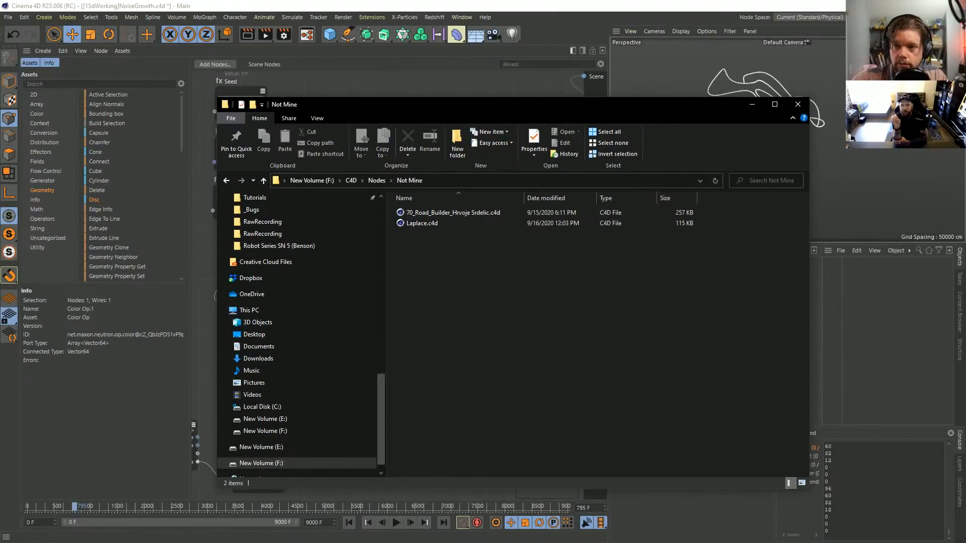
{"action": "key", "text": "alt+Tab"}
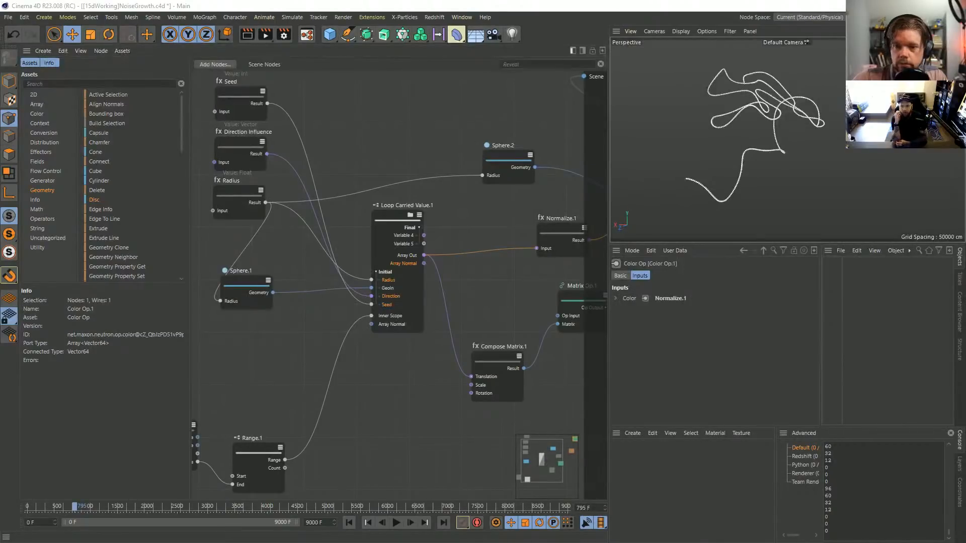
{"action": "key", "text": "alt+Tab"}
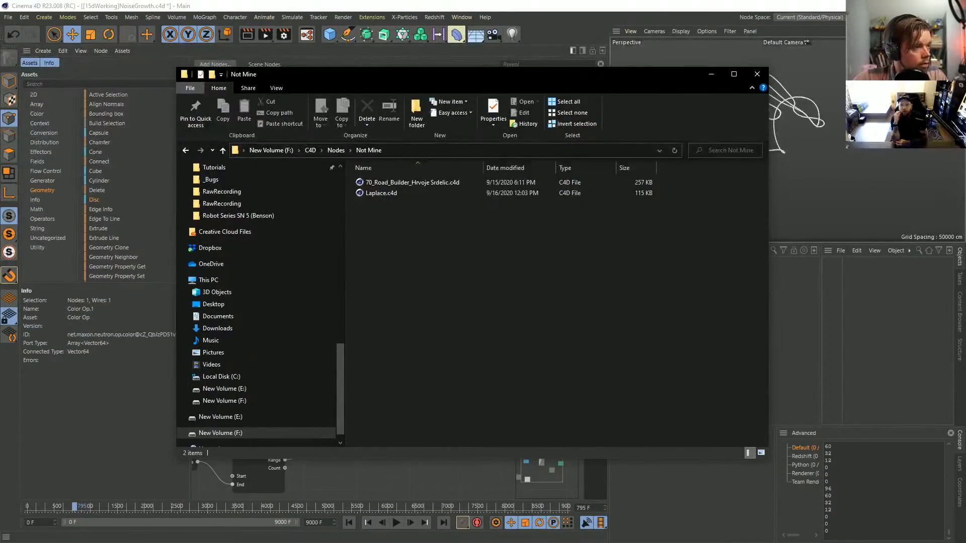
{"action": "key", "text": "alt+Tab"}
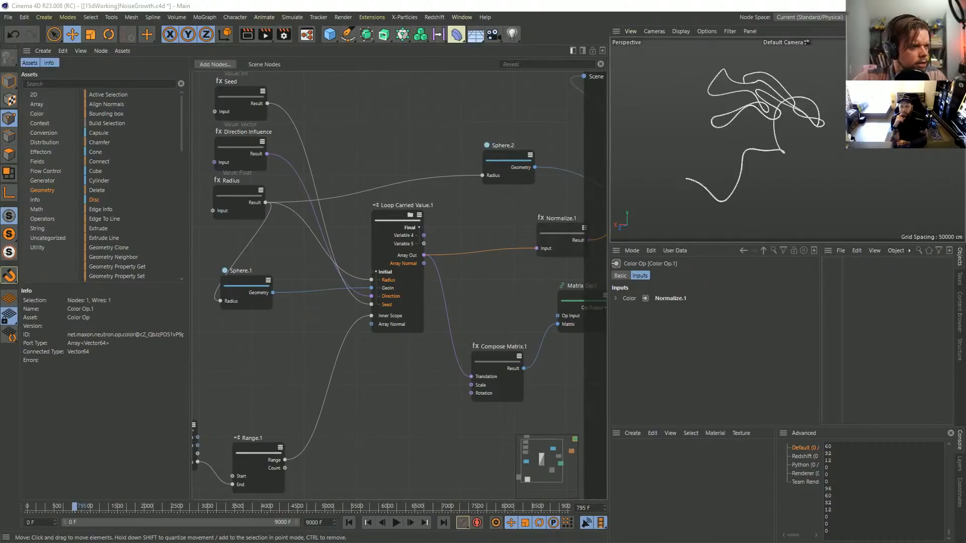
Step: Select the Loop Carried Value node, and expand and collapse the Matrix Op's output to inspect its sub-ports
{"action": "left_click", "coordinate": [402, 242]}
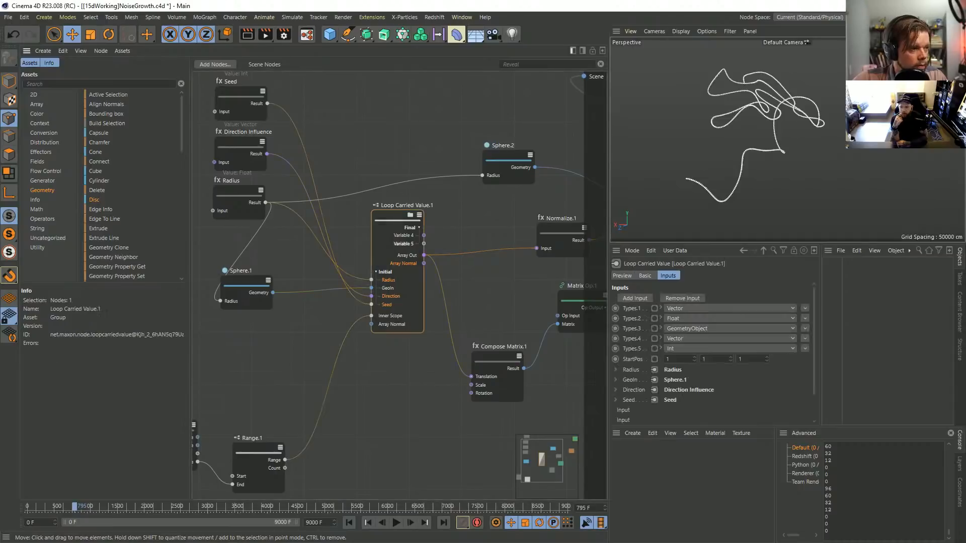
{"action": "middle_click_drag", "start_coordinate": [402, 242], "coordinate": [263, 255]}
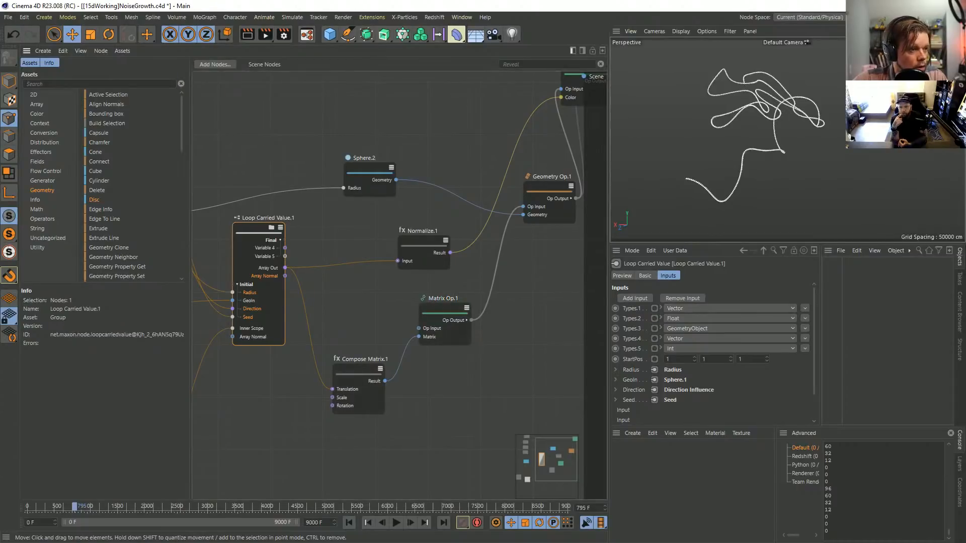
{"action": "left_click", "coordinate": [466, 320]}
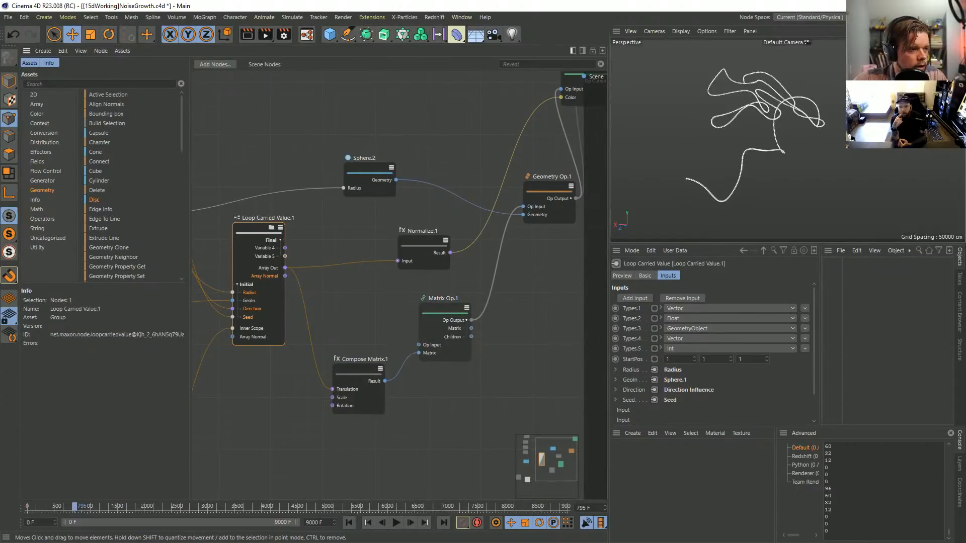
{"action": "left_click", "coordinate": [467, 320]}
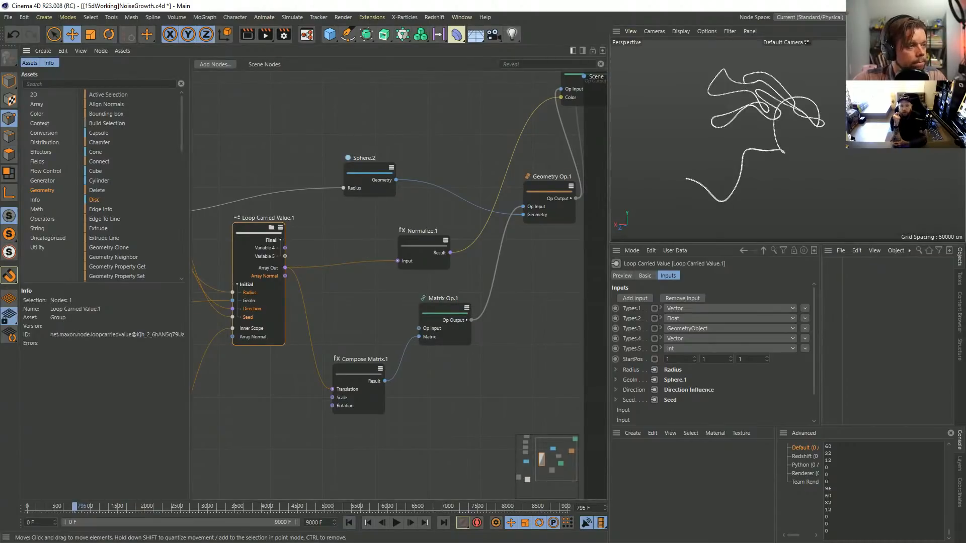
Step: Move the timeline to frame 17 and inspect the short chain of spheres up close from another angle
{"action": "left_click_drag", "start_coordinate": [42, 507], "coordinate": [29, 507]}
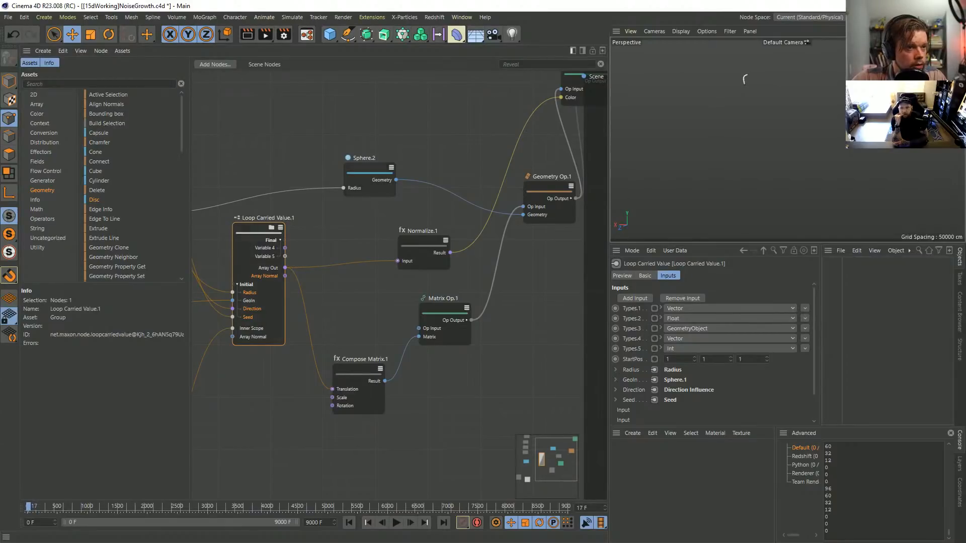
{"action": "scroll", "coordinate": [787, 139], "scroll_direction": "up", "scroll_amount": 5}
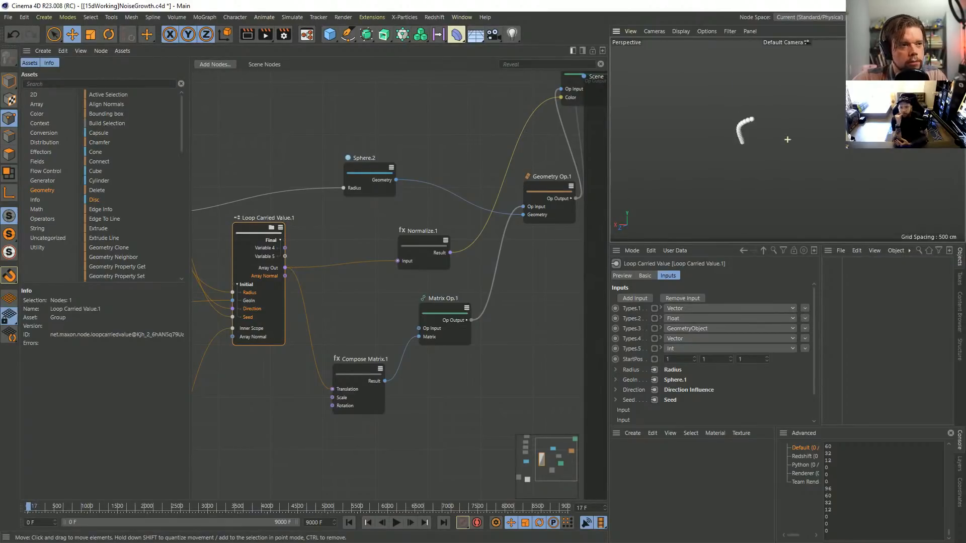
{"action": "left_click_drag", "start_coordinate": [787, 139], "coordinate": [787, 111], "text": "alt"}
{"action": "right_click_drag", "start_coordinate": [788, 139], "coordinate": [825, 139], "text": "alt"}
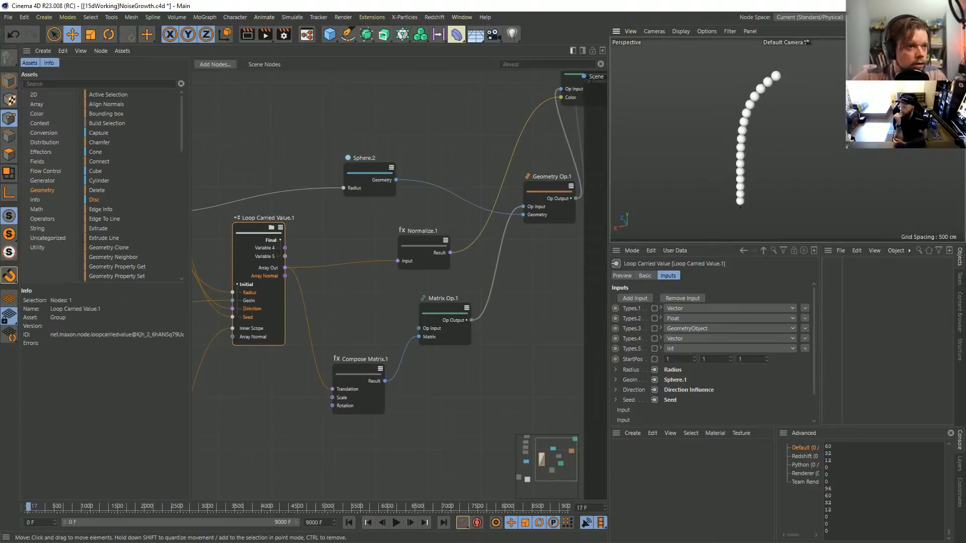
Step: Step the growth back frame by frame to frame 10 and review the loop's connections to the output operators
{"action": "left_click", "coordinate": [382, 522]}
{"action": "left_click", "coordinate": [382, 523]}
{"action": "left_click", "coordinate": [382, 523]}
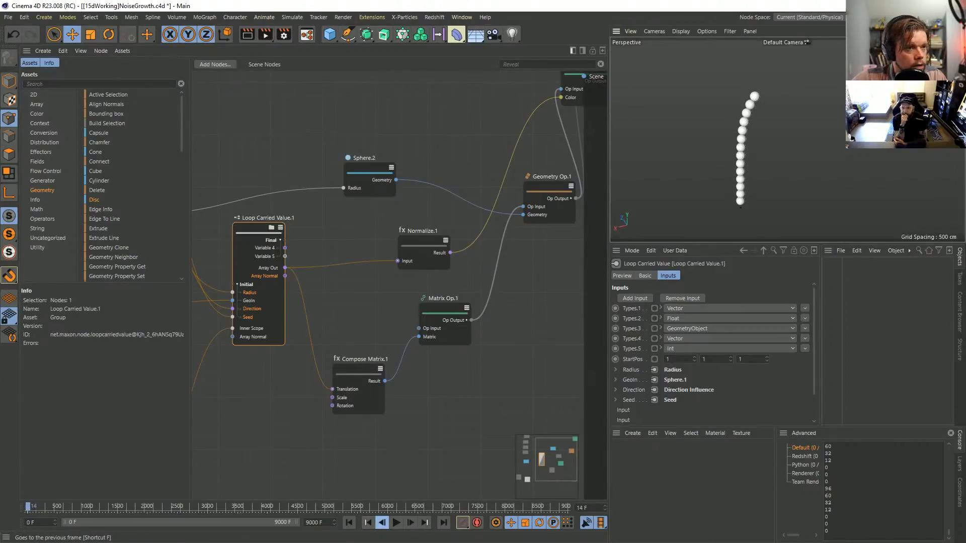
{"action": "left_click", "coordinate": [382, 523]}
{"action": "left_click", "coordinate": [382, 523]}
{"action": "left_click", "coordinate": [382, 523]}
{"action": "left_click", "coordinate": [382, 522]}
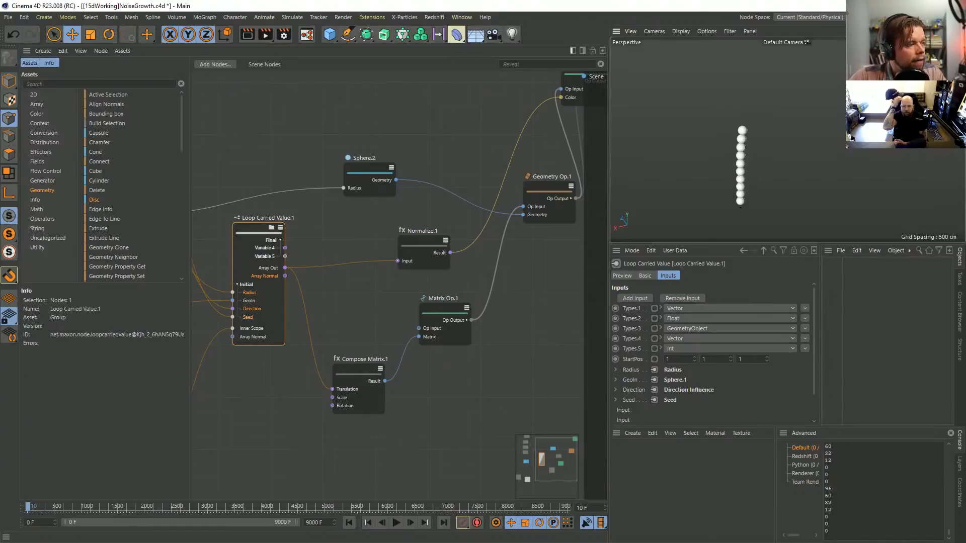
{"action": "middle_click_drag", "start_coordinate": [253, 336], "coordinate": [314, 322]}
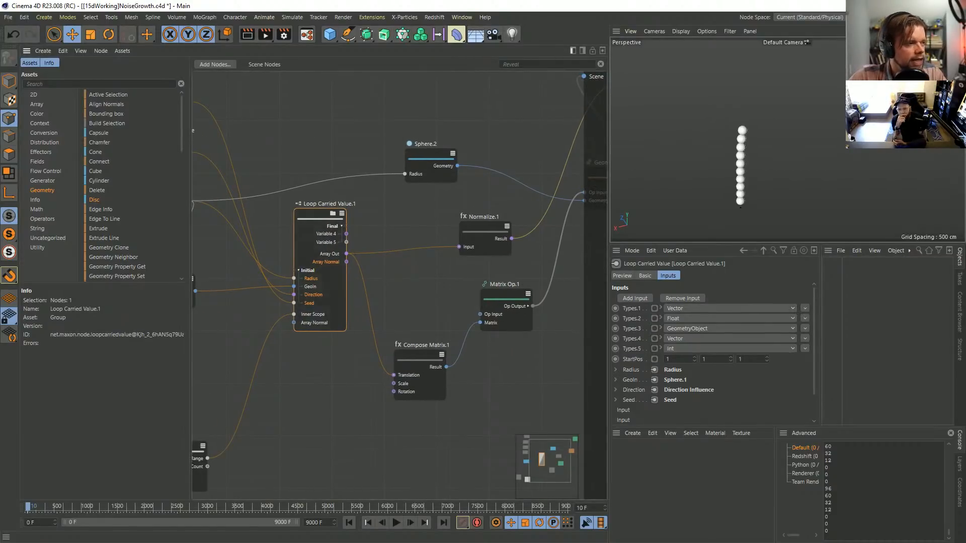
{"action": "middle_click_drag", "start_coordinate": [435, 170], "coordinate": [352, 188]}
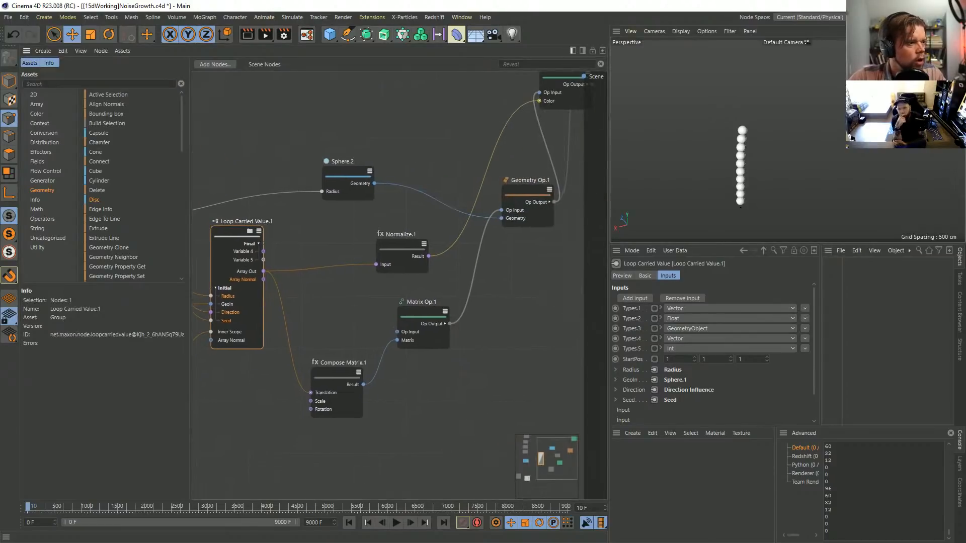
Step: Move Sphere.2 clear of the other nodes and add a Random Selection node fed by Sphere.2's geometry
{"action": "left_click_drag", "start_coordinate": [352, 176], "coordinate": [302, 160]}
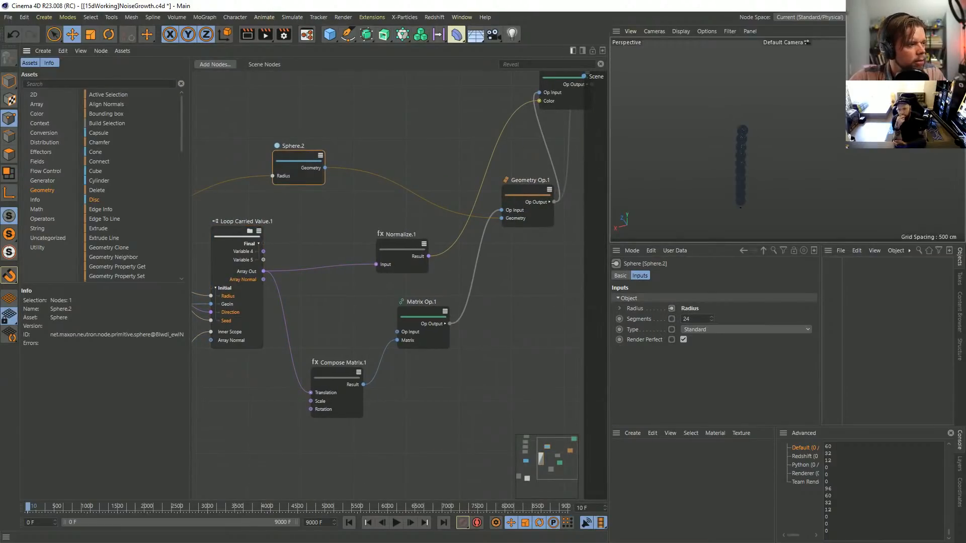
{"action": "left_click_drag", "start_coordinate": [302, 161], "coordinate": [293, 108]}
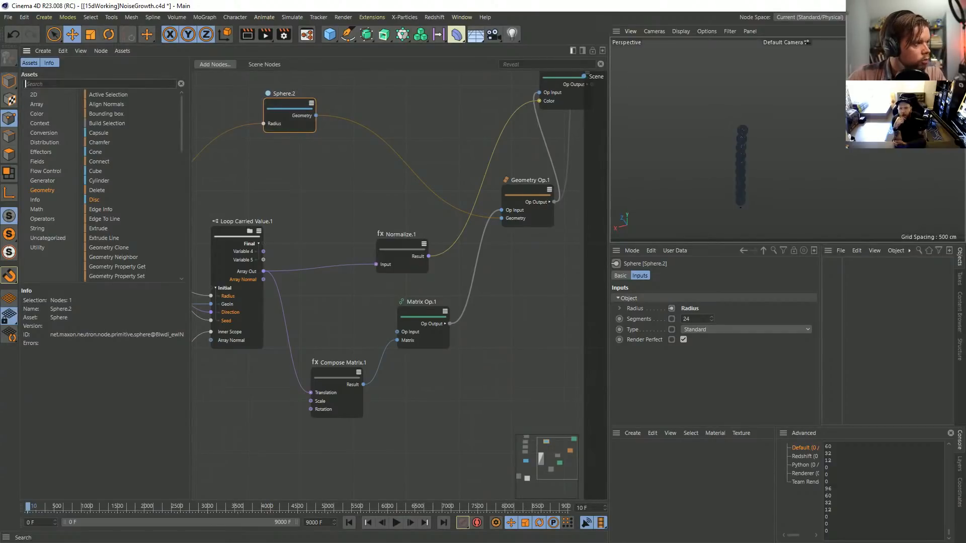
{"action": "type", "text": "e"}
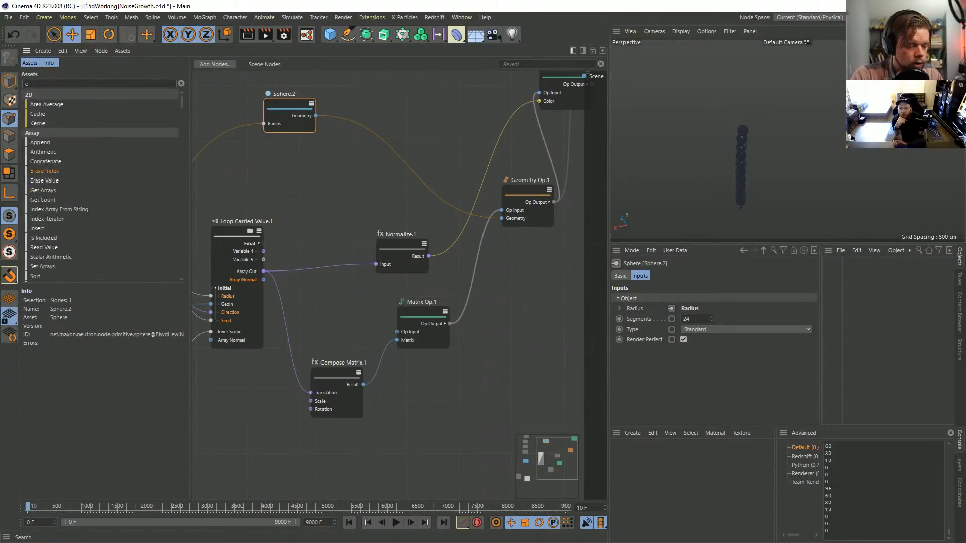
{"action": "key", "text": "BackSpace"}
{"action": "type", "text": "rand"}
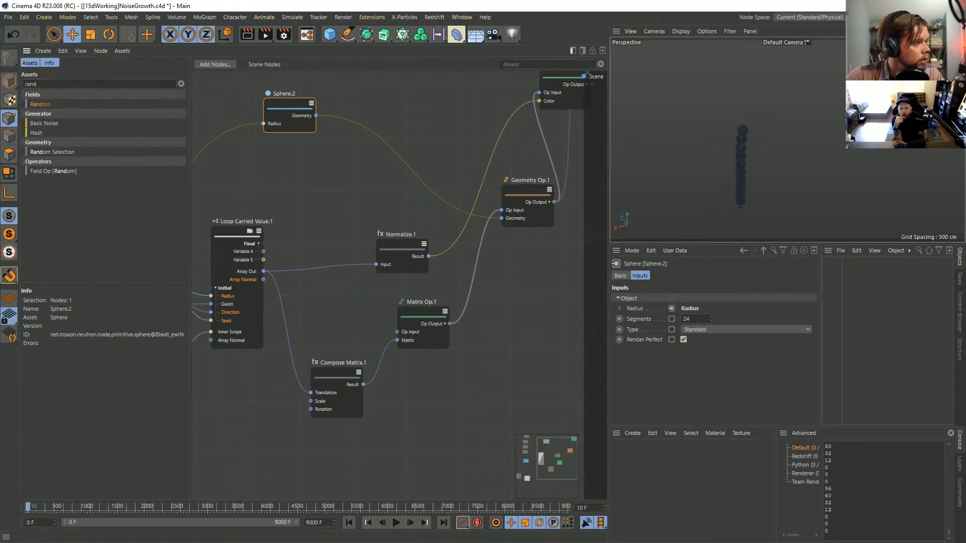
{"action": "left_click_drag", "start_coordinate": [53, 151], "coordinate": [381, 156]}
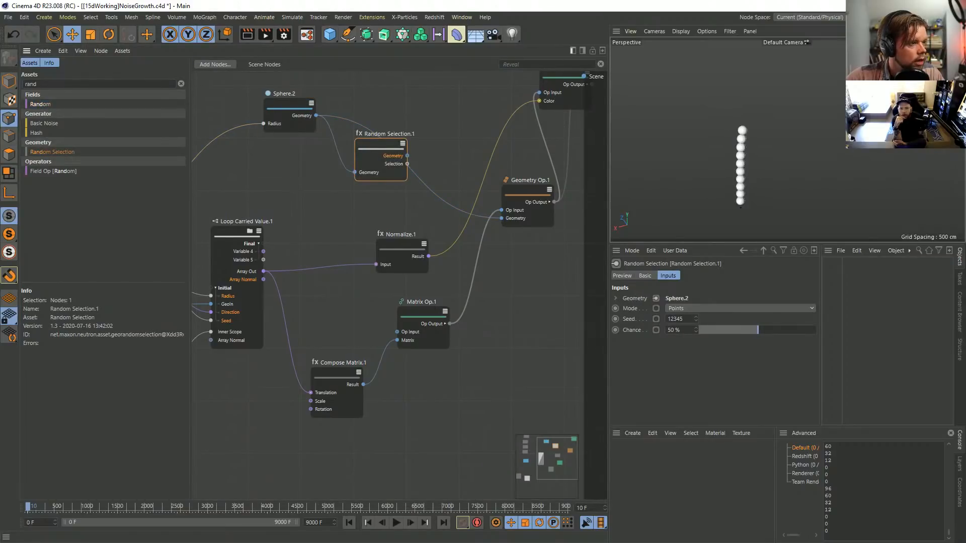
{"action": "left_click_drag", "start_coordinate": [379, 148], "coordinate": [362, 167]}
Step: Add an Extrude node using Sphere.2's geometry and the Random Selection's selection, and feed its geometry into Geometry Op.1
{"action": "left_click_drag", "start_coordinate": [38, 84], "coordinate": [10, 80]}
{"action": "type", "text": "e"}
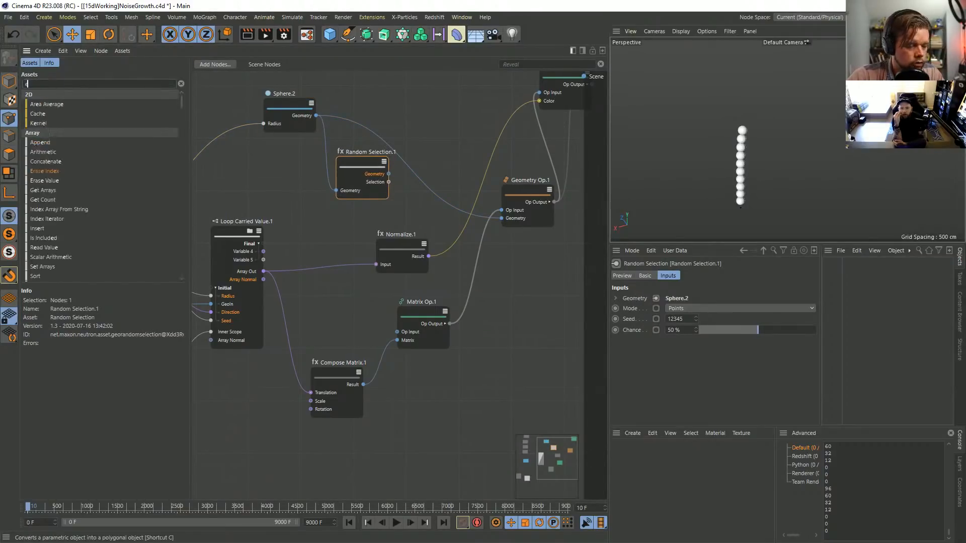
{"action": "type", "text": "xtr"}
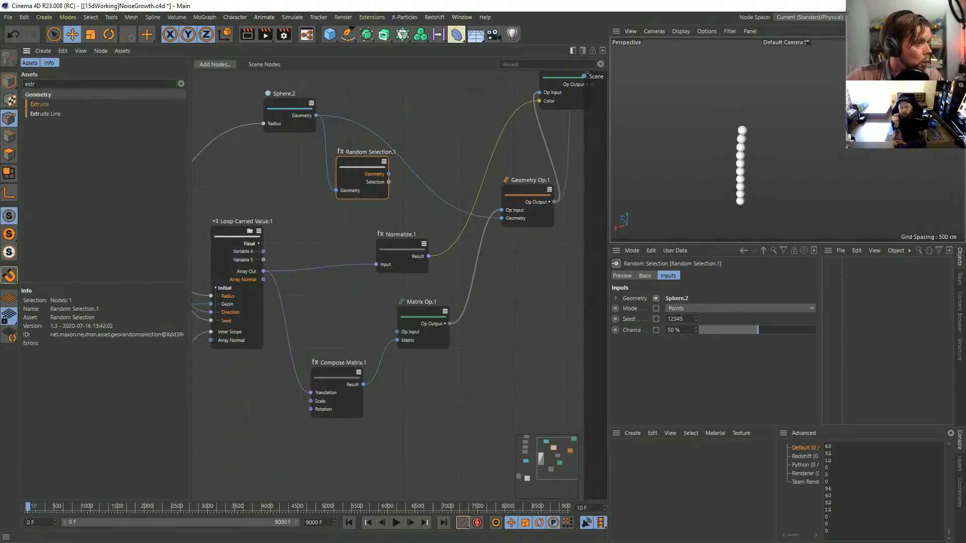
{"action": "left_click_drag", "start_coordinate": [39, 104], "coordinate": [453, 120]}
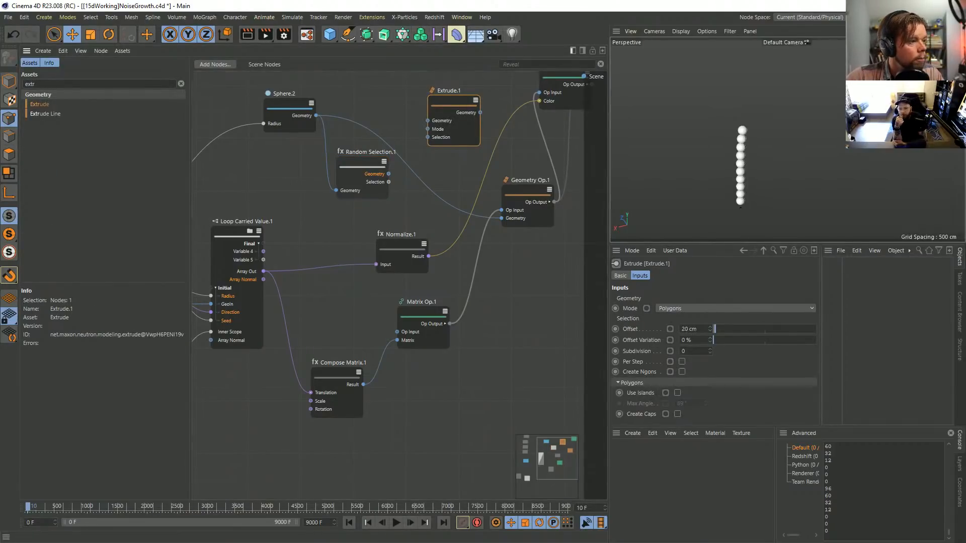
{"action": "left_click_drag", "start_coordinate": [389, 174], "coordinate": [430, 121]}
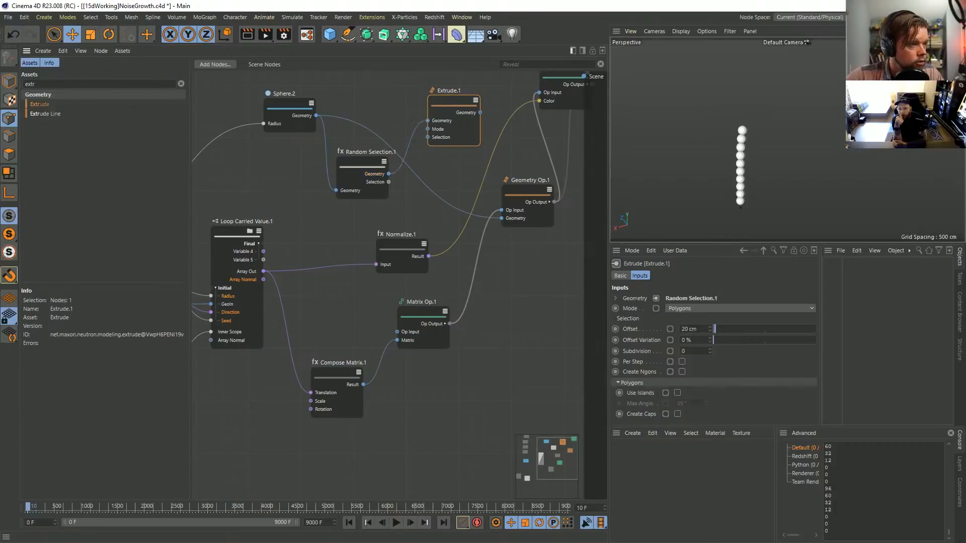
{"action": "left_click_drag", "start_coordinate": [388, 181], "coordinate": [316, 115]}
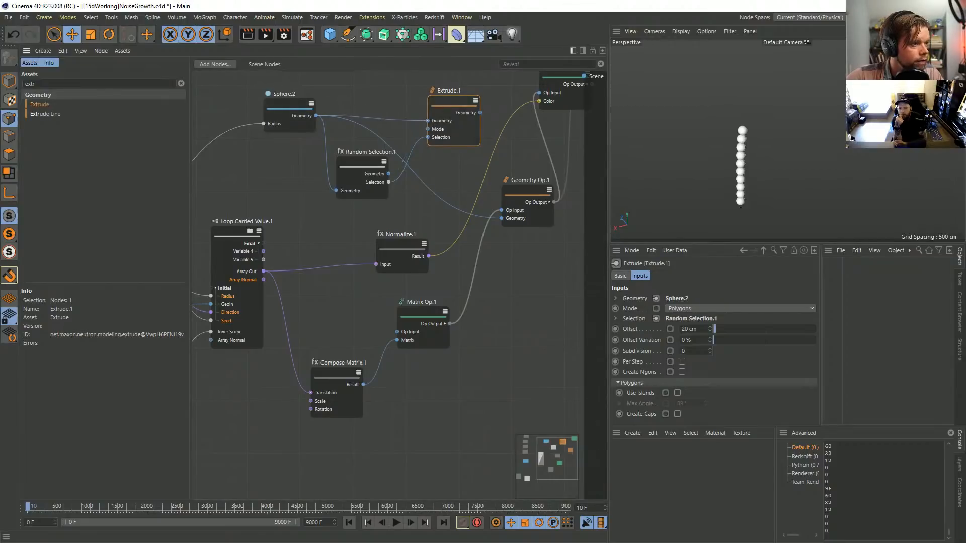
{"action": "left_click_drag", "start_coordinate": [480, 113], "coordinate": [502, 218]}
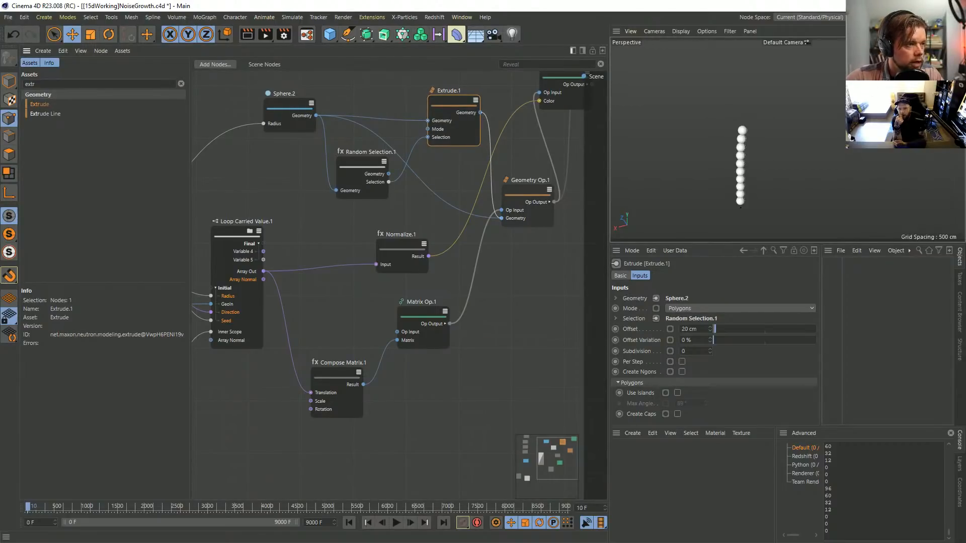
Step: Inspect the extruded spheres up close and check the Seed input of the Random Selection node
{"action": "scroll", "coordinate": [738, 176], "scroll_direction": "up", "scroll_amount": 6}
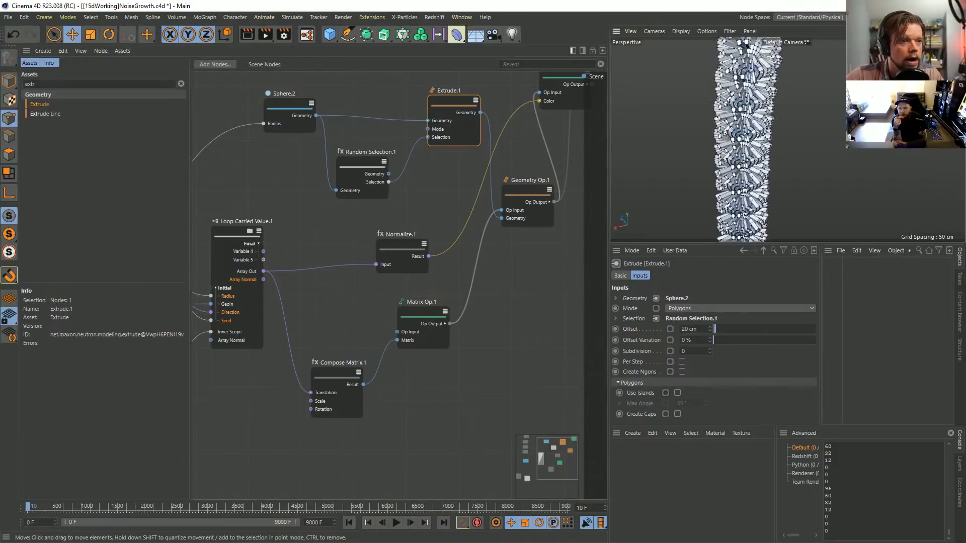
{"action": "left_click_drag", "start_coordinate": [739, 177], "coordinate": [800, 190], "text": "alt"}
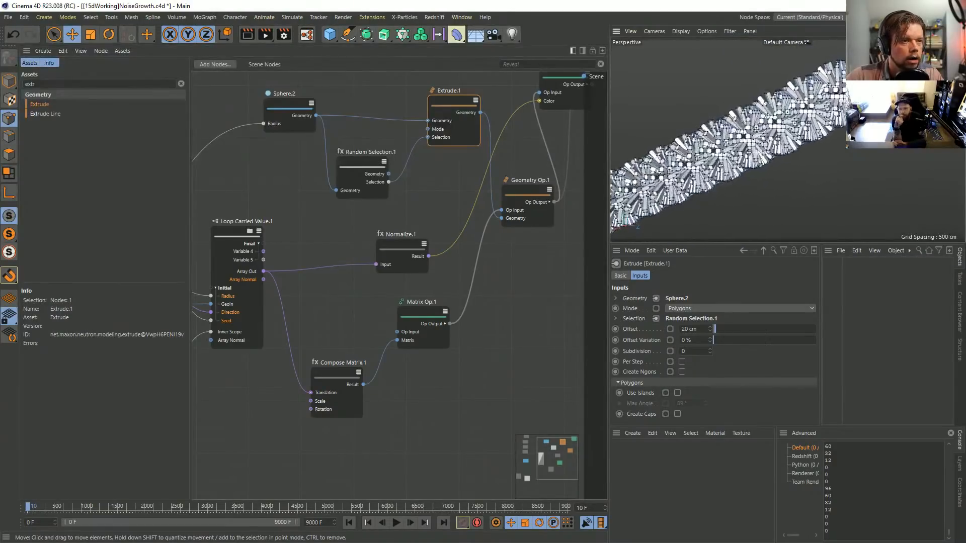
{"action": "left_click_drag", "start_coordinate": [745, 151], "coordinate": [756, 152], "text": "alt"}
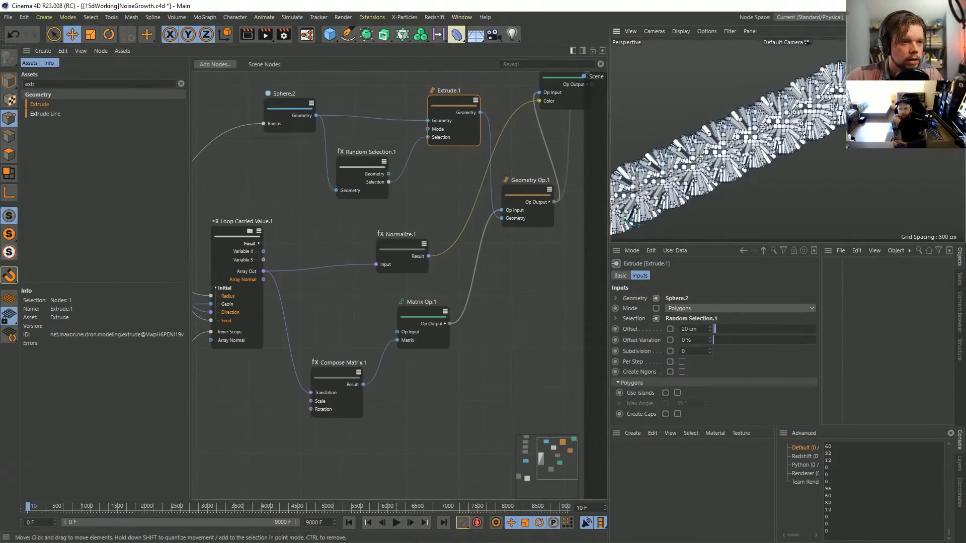
{"action": "middle_click_drag", "start_coordinate": [362, 166], "coordinate": [360, 161]}
{"action": "left_click_drag", "start_coordinate": [360, 160], "coordinate": [359, 162]}
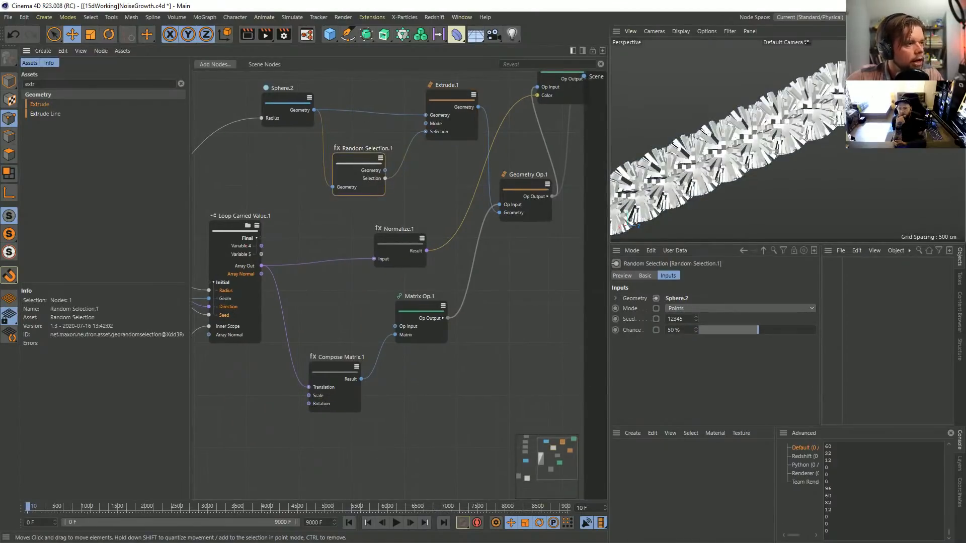
{"action": "left_click", "coordinate": [629, 319]}
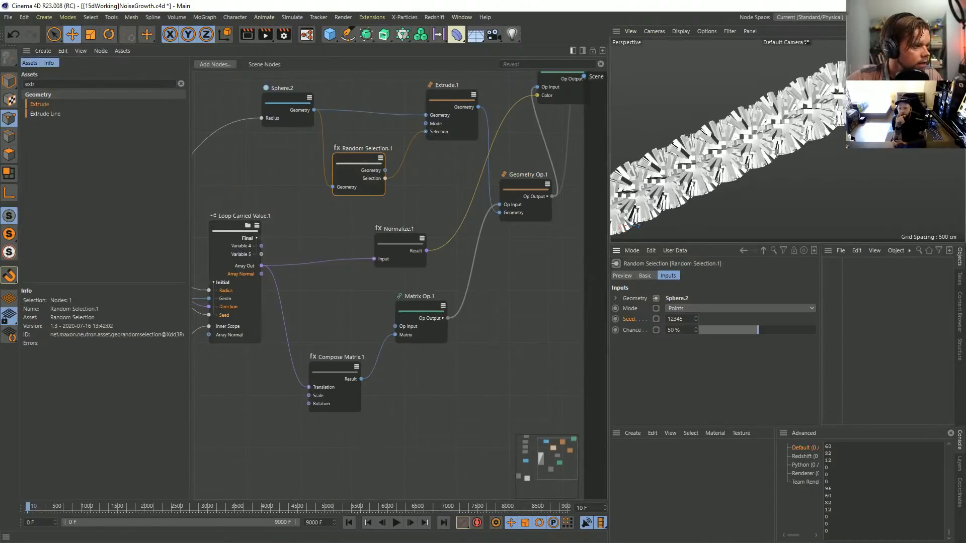
Step: Add a Hash node and arrange it between the Loop Carried Value and Random Selection nodes
{"action": "middle_click_drag", "start_coordinate": [352, 301], "coordinate": [434, 271]}
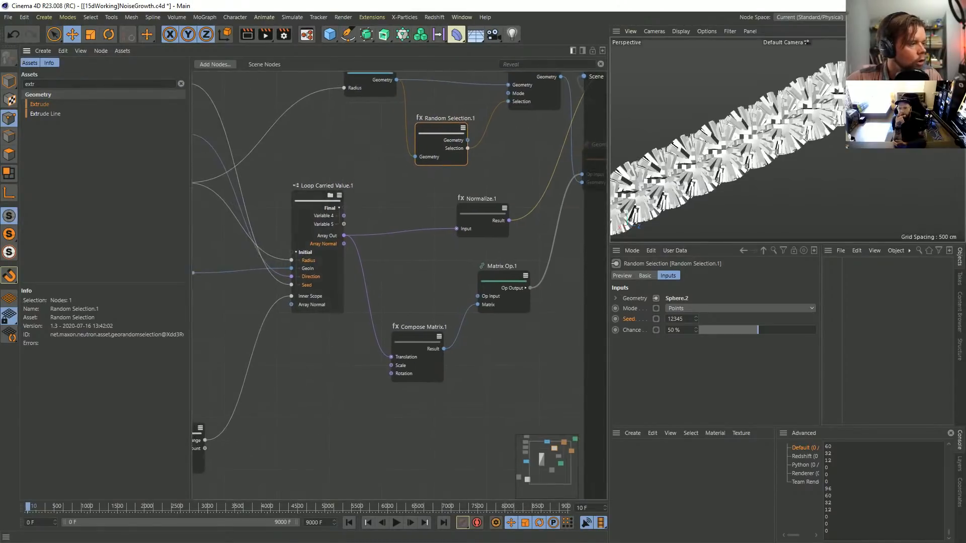
{"action": "scroll", "coordinate": [269, 324], "scroll_direction": "down", "scroll_amount": 1}
{"action": "middle_click_drag", "start_coordinate": [269, 324], "coordinate": [341, 308]}
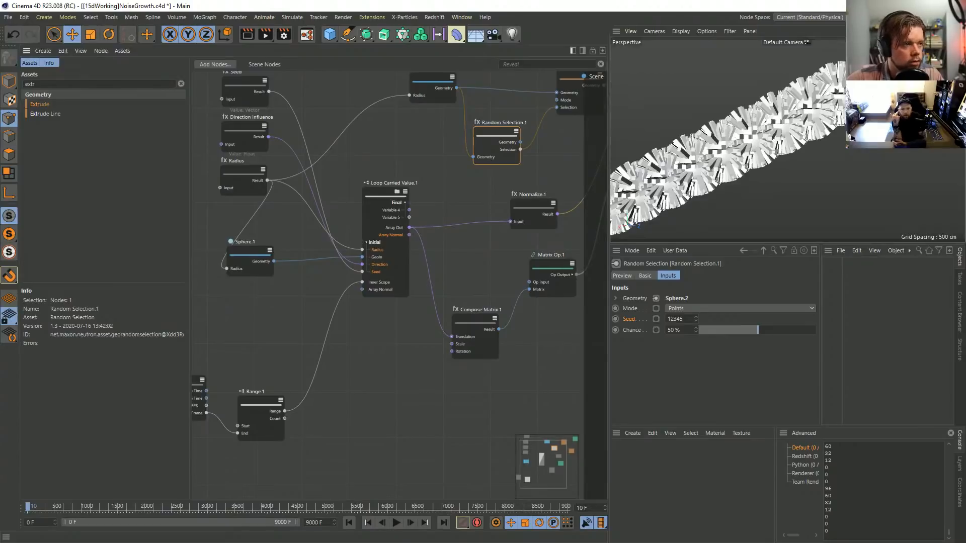
{"action": "middle_click_drag", "start_coordinate": [342, 308], "coordinate": [294, 355]}
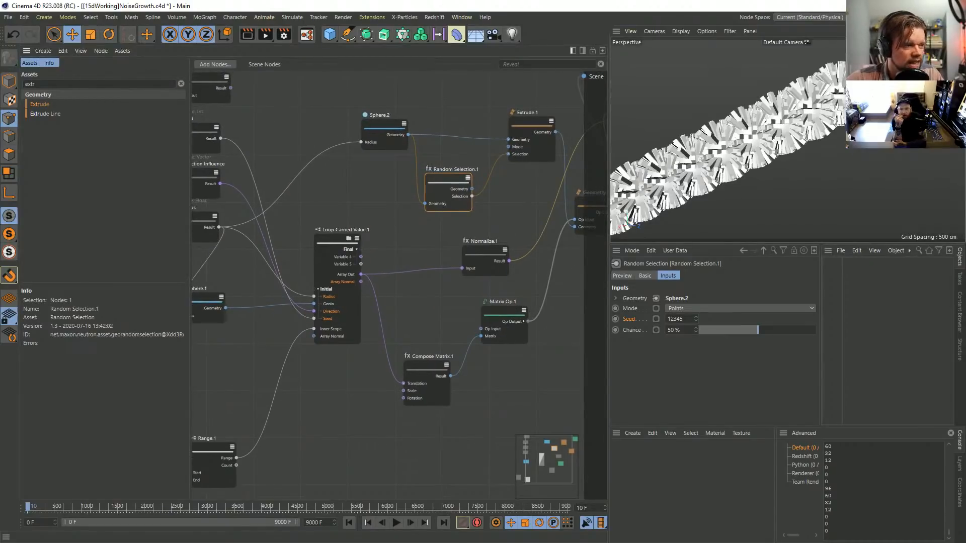
{"action": "scroll", "coordinate": [359, 272], "scroll_direction": "up", "scroll_amount": 3}
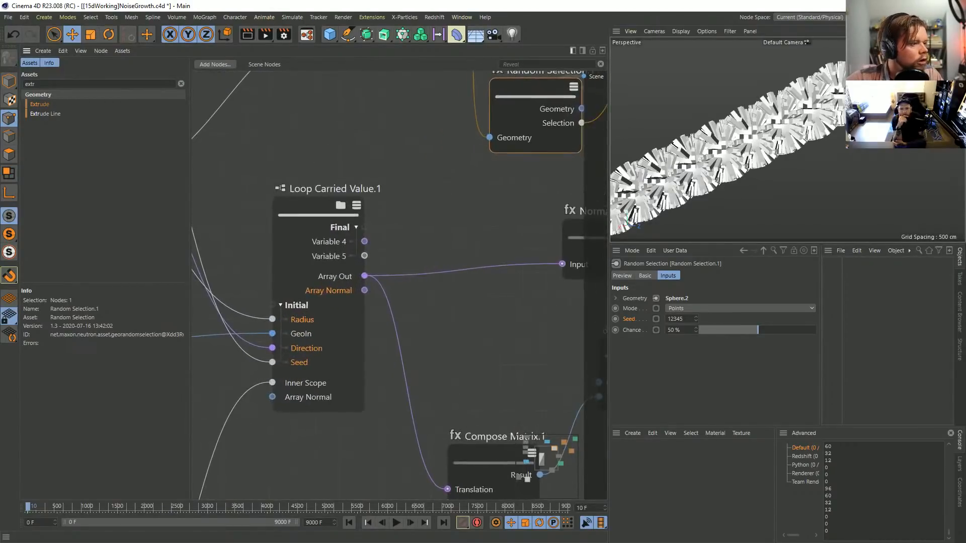
{"action": "scroll", "coordinate": [288, 303], "scroll_direction": "down", "scroll_amount": 2}
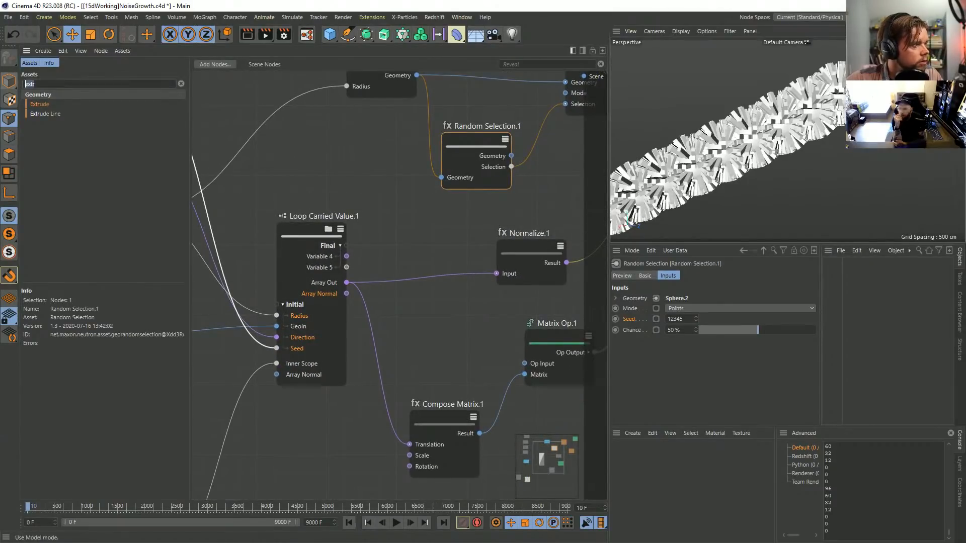
{"action": "type", "text": "hash"}
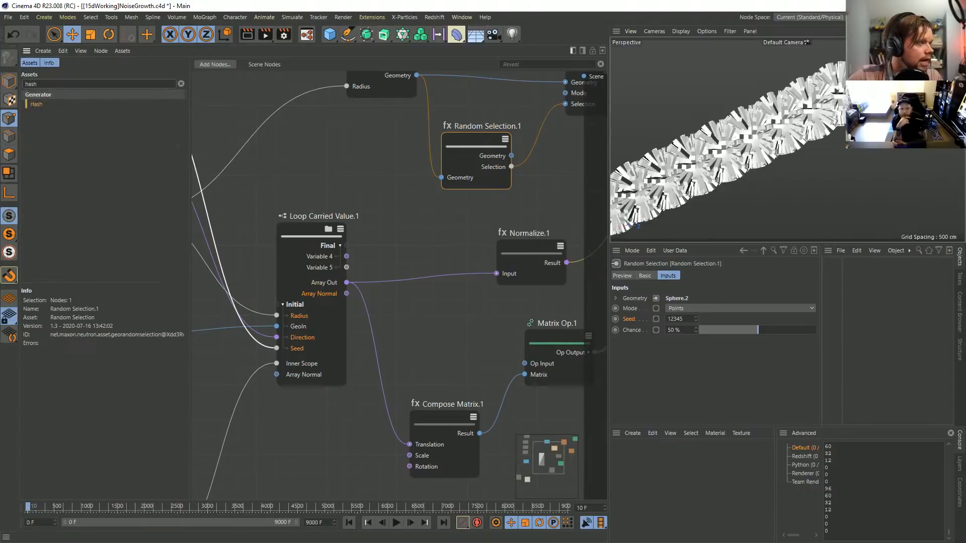
{"action": "left_click_drag", "start_coordinate": [36, 104], "coordinate": [412, 176]}
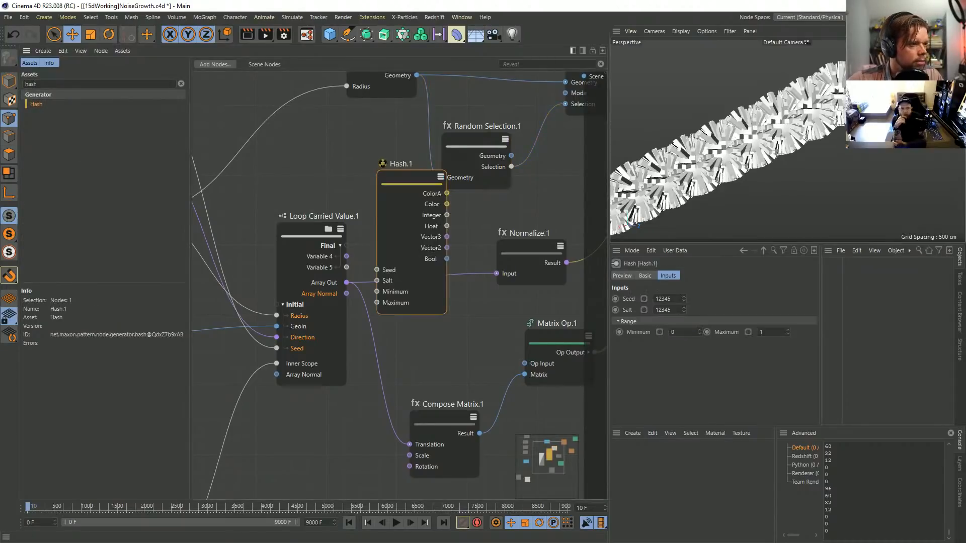
{"action": "left_click_drag", "start_coordinate": [476, 141], "coordinate": [498, 117]}
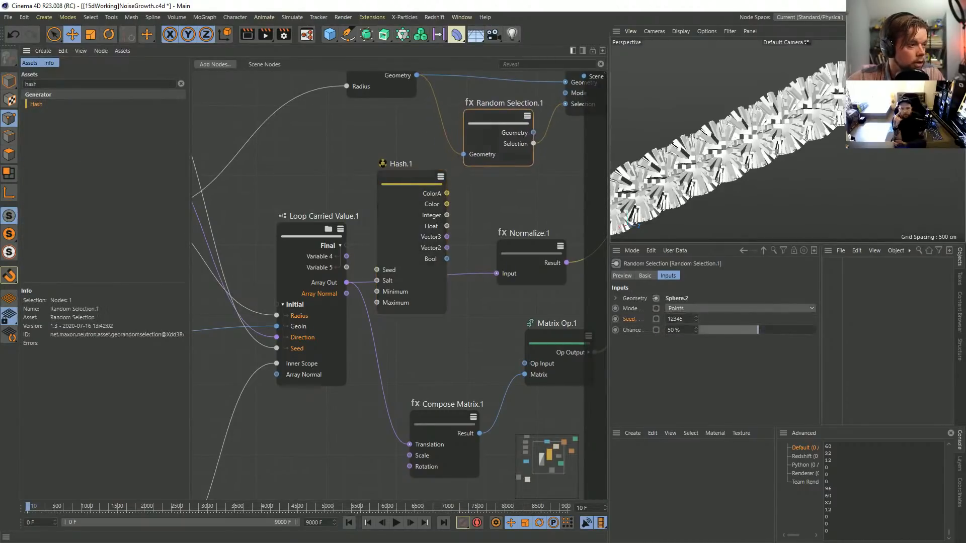
{"action": "left_click_drag", "start_coordinate": [411, 176], "coordinate": [403, 129]}
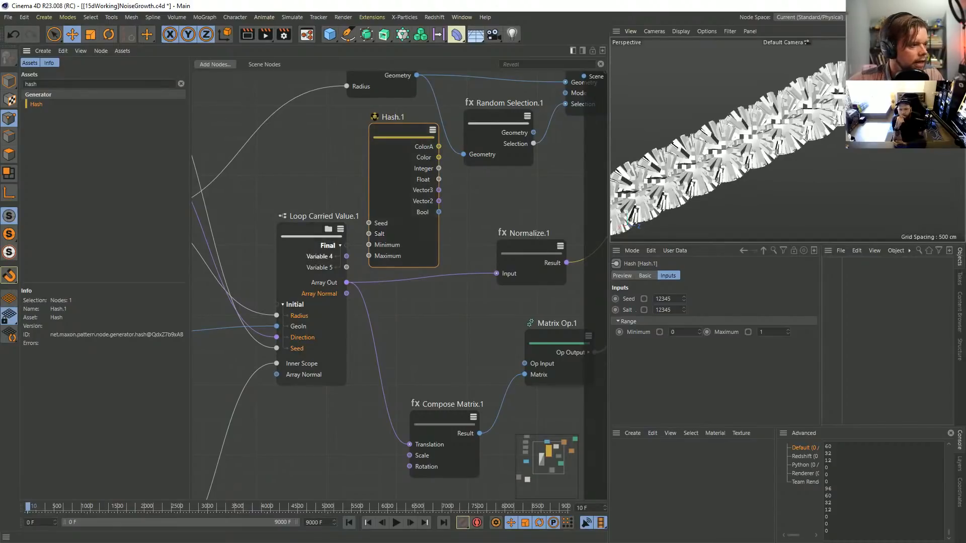
Step: Connect the loop's Array Out to the Hash node's Seed, and the Hash's Integer output to Random Selection's Seed
{"action": "left_click_drag", "start_coordinate": [307, 236], "coordinate": [299, 248]}
{"action": "left_click_drag", "start_coordinate": [339, 293], "coordinate": [368, 223]}
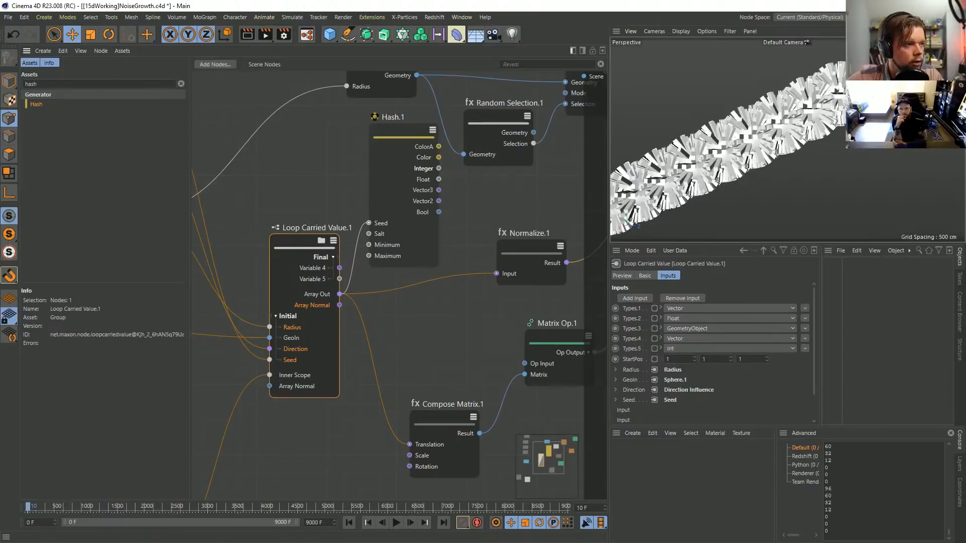
{"action": "left_click_drag", "start_coordinate": [438, 168], "coordinate": [471, 150]}
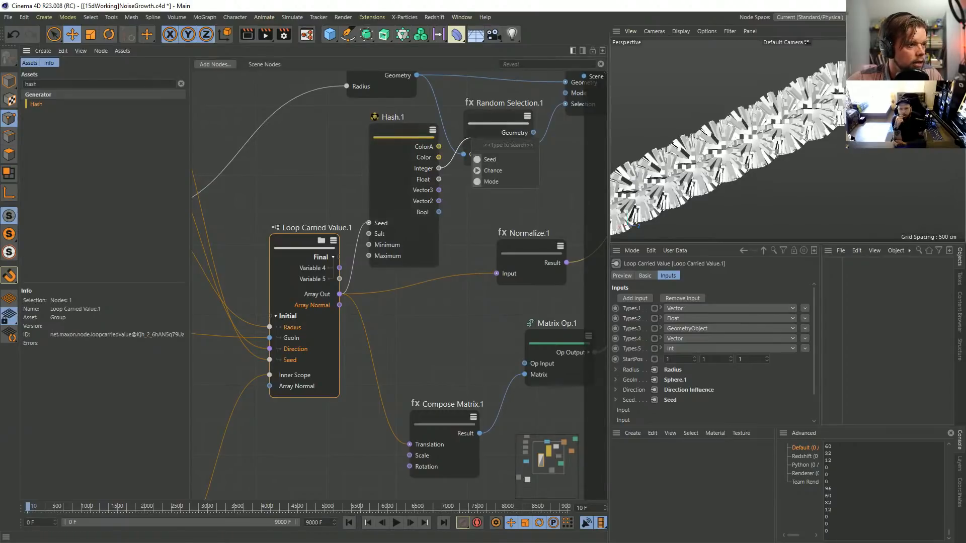
{"action": "left_click", "coordinate": [489, 159]}
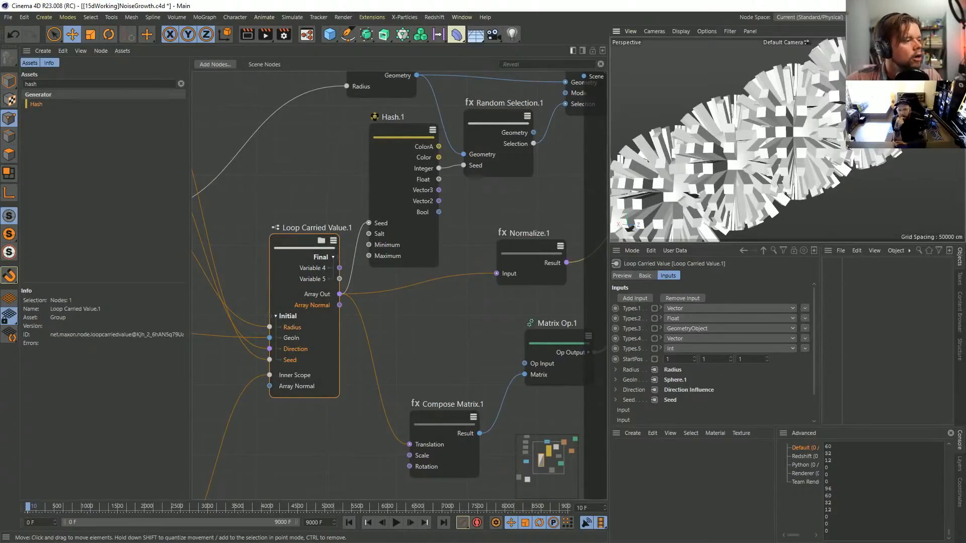
Step: Try driving the Hash node's Seed from Range.1's Range output instead of Array Out, and delete that wire
{"action": "scroll", "coordinate": [488, 222], "scroll_direction": "down", "scroll_amount": 3}
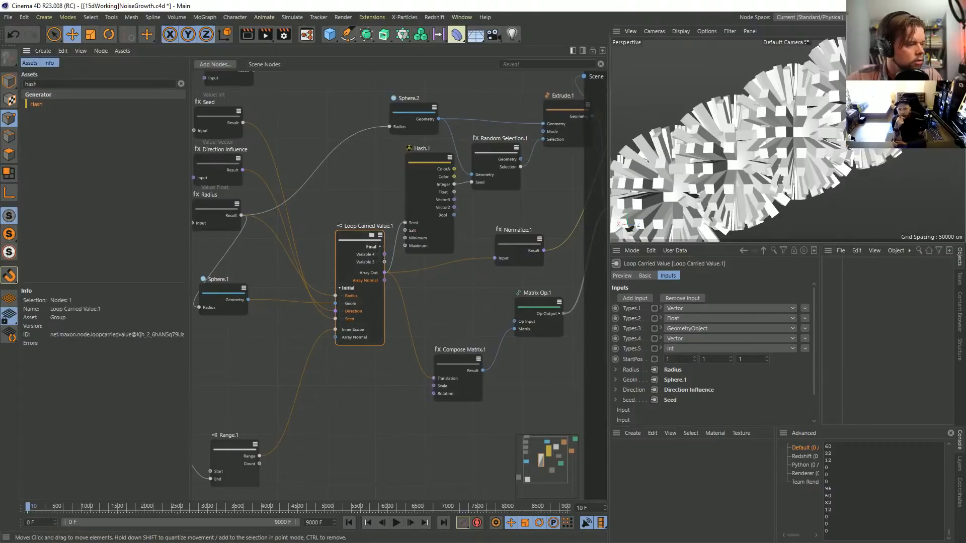
{"action": "left_click_drag", "start_coordinate": [259, 455], "coordinate": [405, 222]}
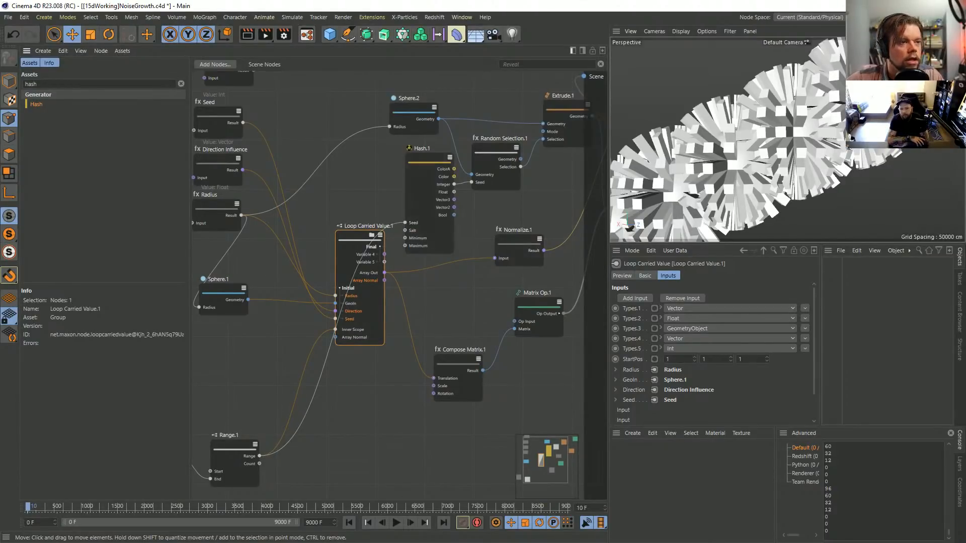
{"action": "scroll", "coordinate": [448, 219], "scroll_direction": "down", "scroll_amount": 2}
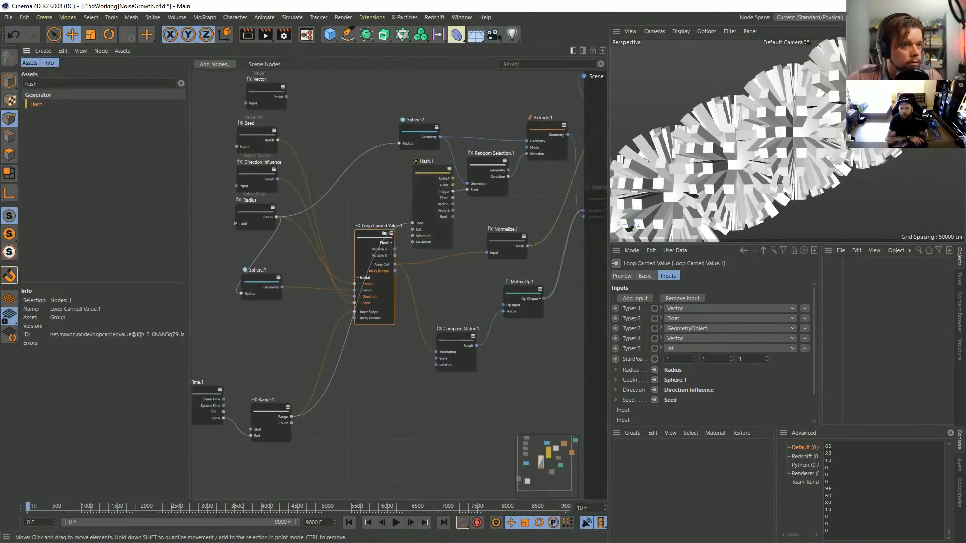
{"action": "left_click", "coordinate": [270, 410]}
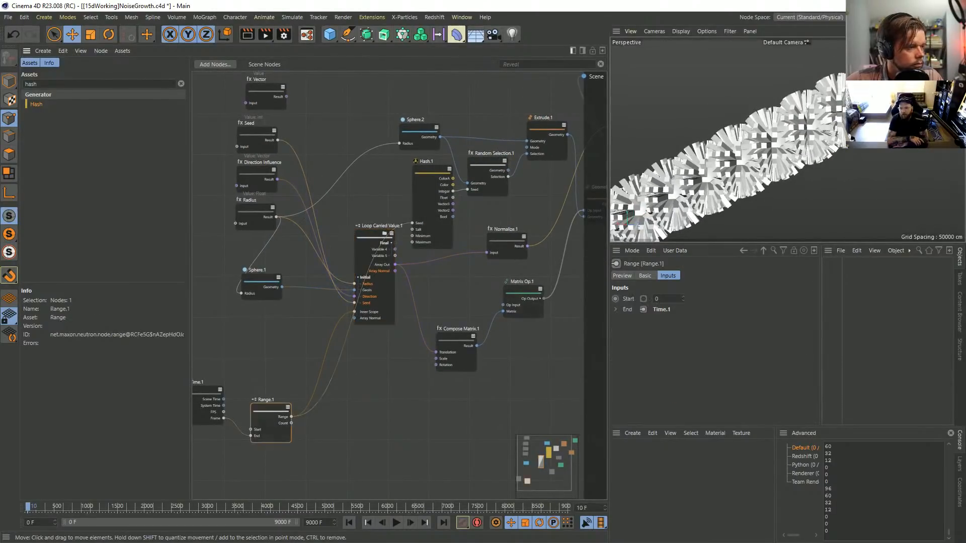
{"action": "left_click", "coordinate": [401, 225]}
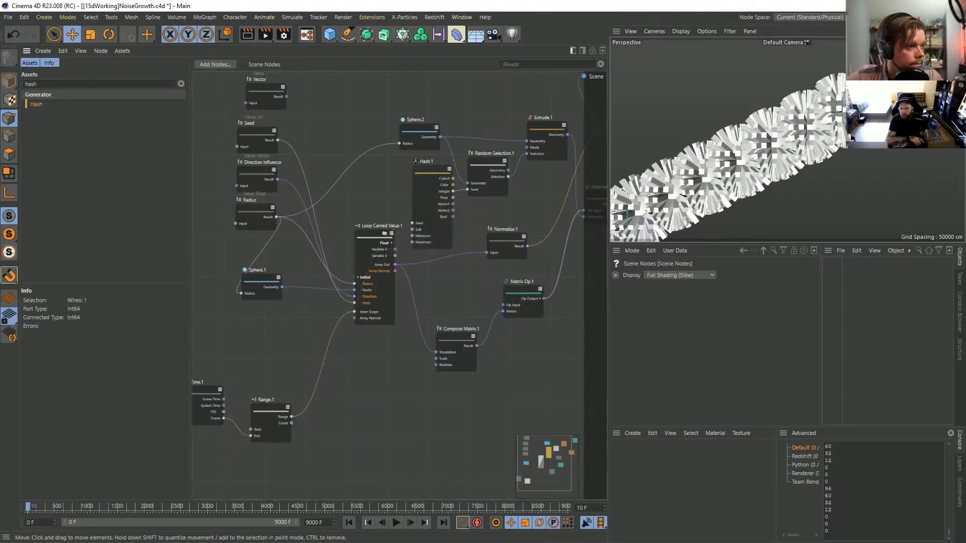
{"action": "key", "text": "Delete"}
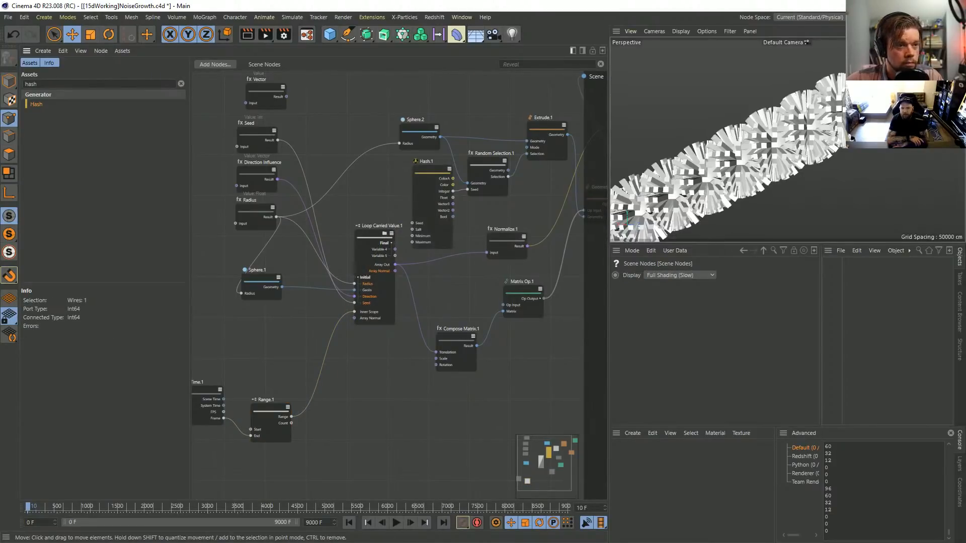
{"action": "left_click_drag", "start_coordinate": [709, 187], "coordinate": [702, 144], "text": "alt"}
{"action": "scroll", "coordinate": [727, 140], "scroll_direction": "down", "scroll_amount": 4}
{"action": "scroll", "coordinate": [728, 151], "scroll_direction": "down", "scroll_amount": 2}
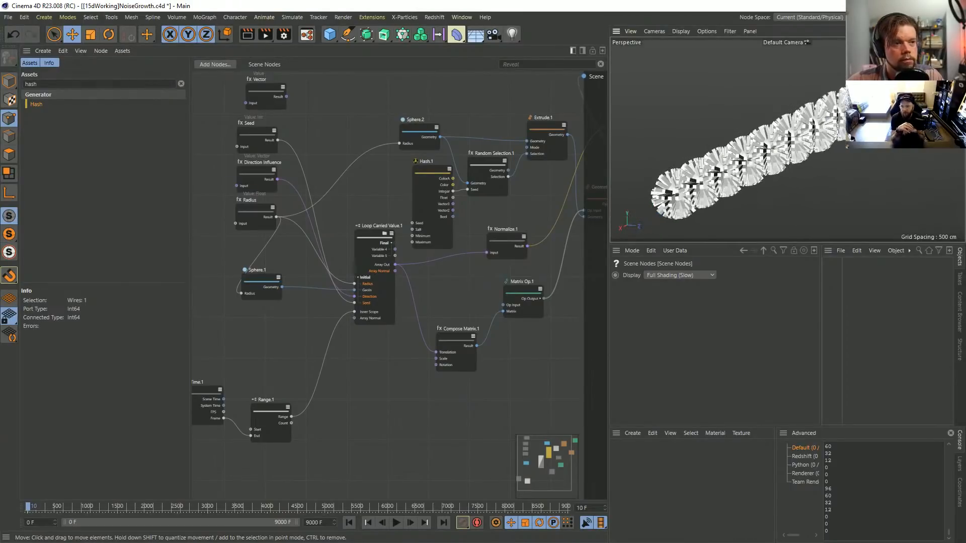
Step: Move the Extrude node slightly away from Random Selection and check the Hash node's inputs
{"action": "middle_click_drag", "start_coordinate": [452, 261], "coordinate": [326, 299], "text": "alt"}
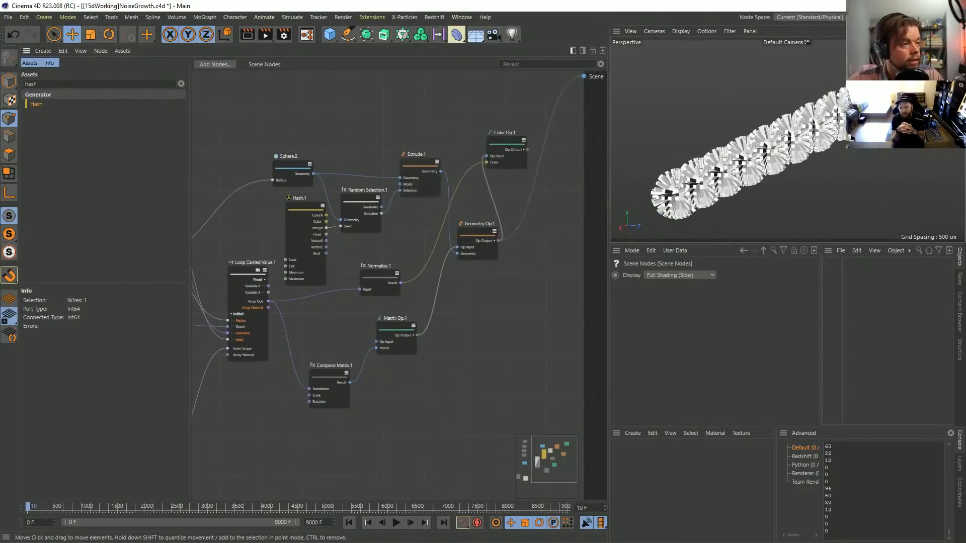
{"action": "scroll", "coordinate": [401, 196], "scroll_direction": "up", "scroll_amount": 2}
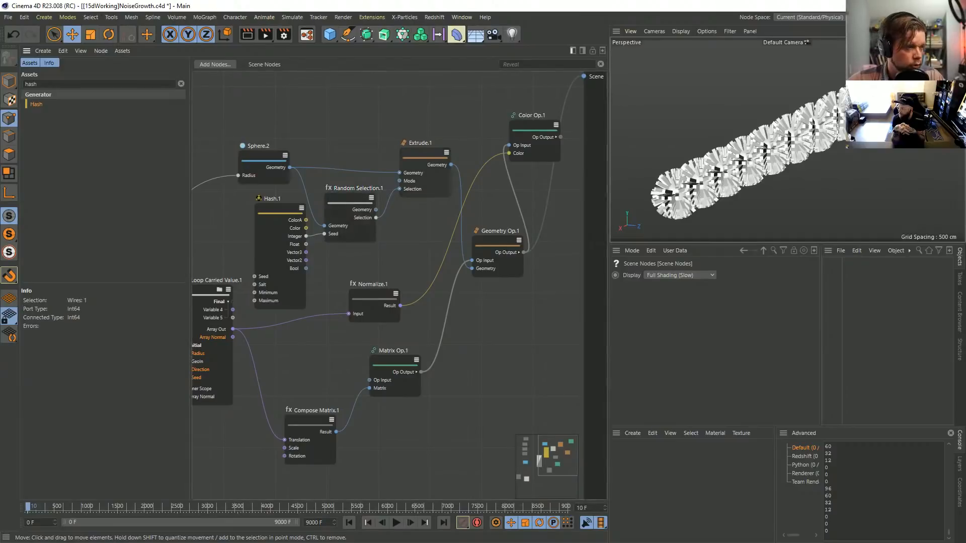
{"action": "left_click_drag", "start_coordinate": [425, 153], "coordinate": [434, 152]}
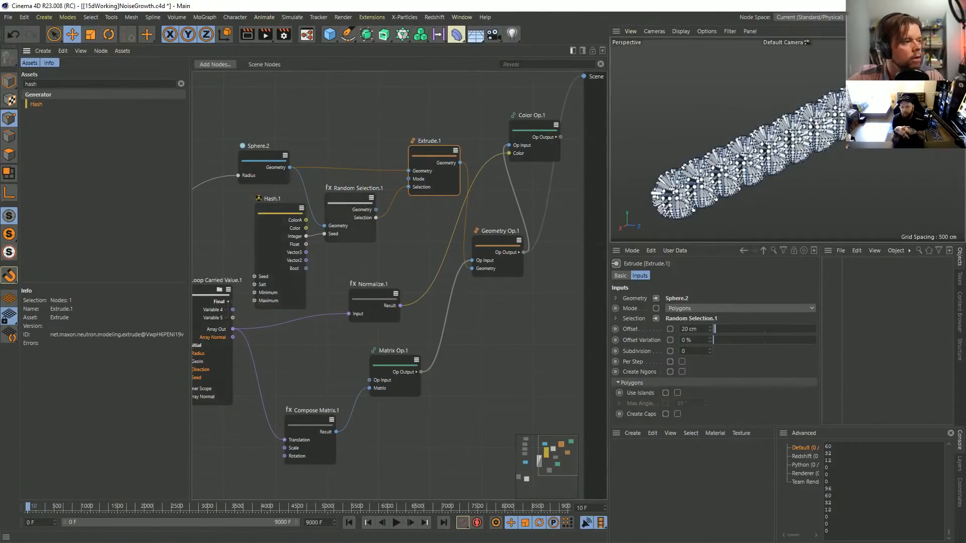
{"action": "middle_click_drag", "start_coordinate": [268, 300], "coordinate": [338, 274]}
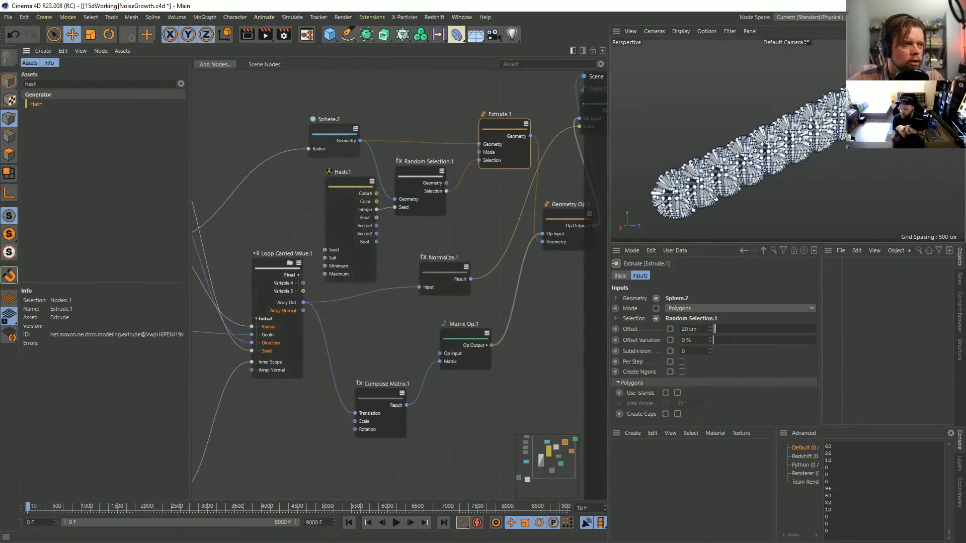
{"action": "left_click", "coordinate": [346, 211]}
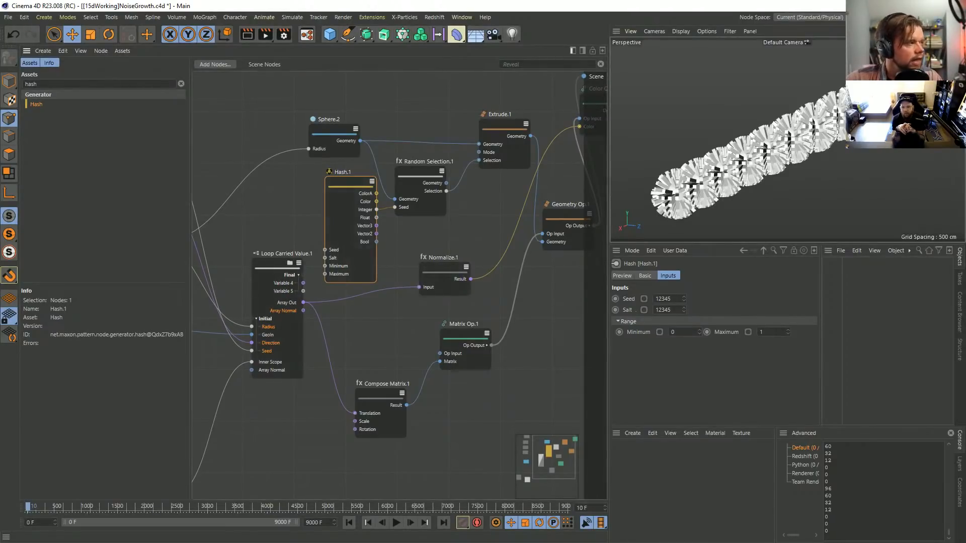
Step: Add an Index Iterator fed by the loop's Array Out, and connect its Index output to Random Selection's Seed
{"action": "left_click", "coordinate": [31, 83]}
{"action": "key", "text": "BackSpace"}
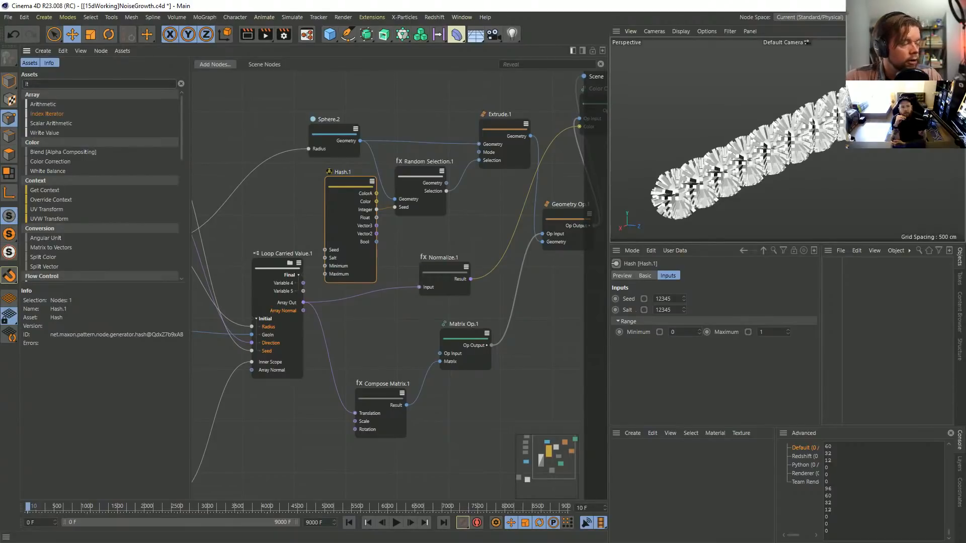
{"action": "left_click_drag", "start_coordinate": [46, 114], "coordinate": [303, 302]}
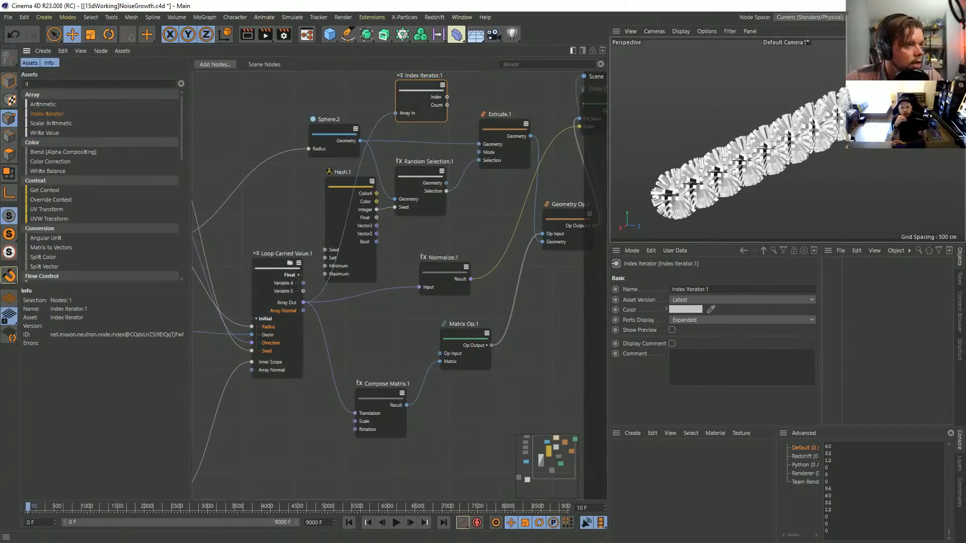
{"action": "left_click_drag", "start_coordinate": [447, 96], "coordinate": [395, 206]}
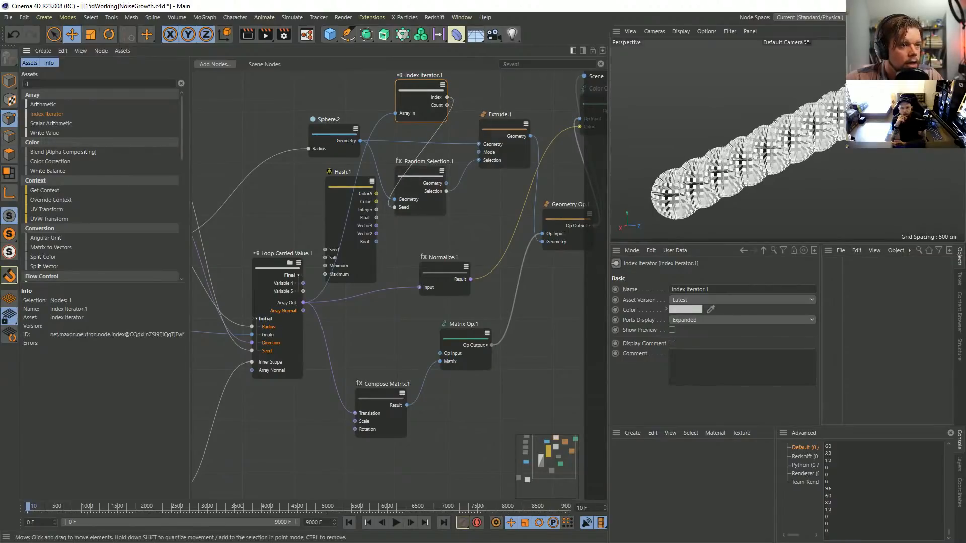
{"action": "scroll", "coordinate": [728, 139], "scroll_direction": "up", "scroll_amount": 4}
{"action": "left_click_drag", "start_coordinate": [728, 139], "coordinate": [750, 166], "text": "alt"}
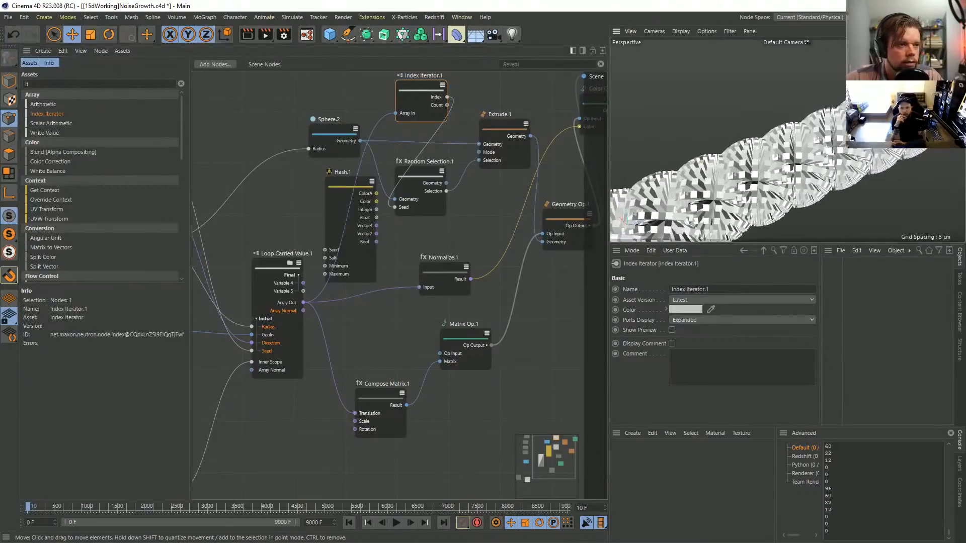
{"action": "scroll", "coordinate": [792, 159], "scroll_direction": "down", "scroll_amount": 3}
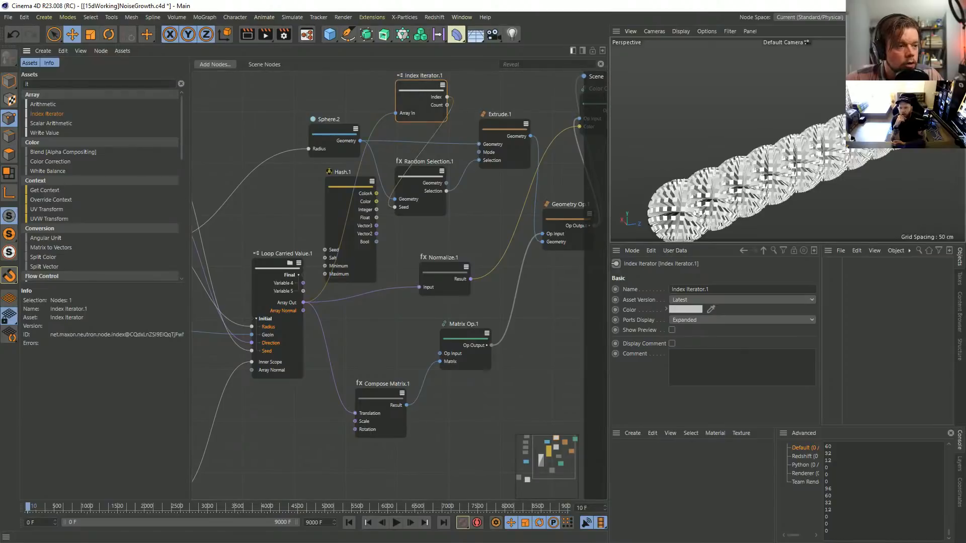
Step: Spread out the Index Iterator and Random Selection nodes, and add a Console Out node fed by the iterator's Index output above them
{"action": "left_click_drag", "start_coordinate": [421, 89], "coordinate": [399, 101]}
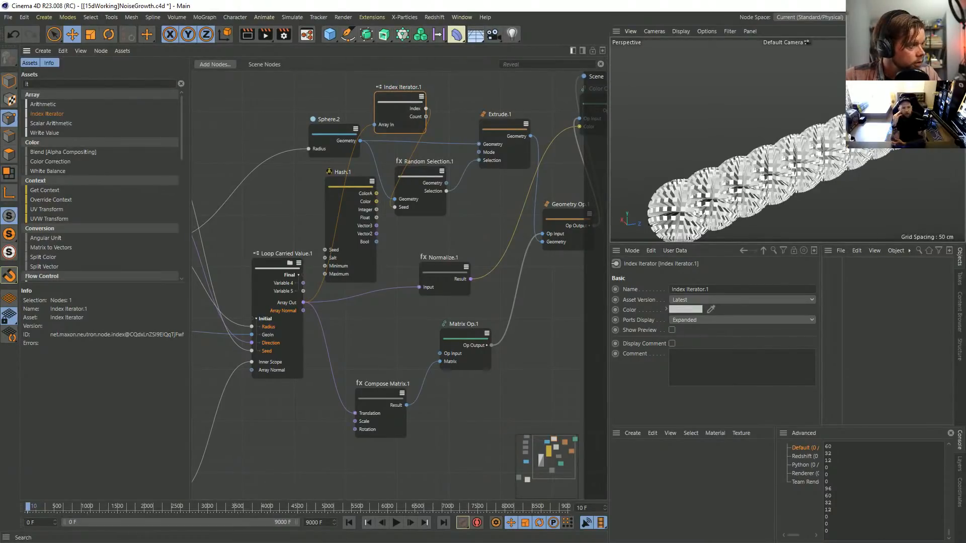
{"action": "left_click_drag", "start_coordinate": [41, 84], "coordinate": [12, 94]}
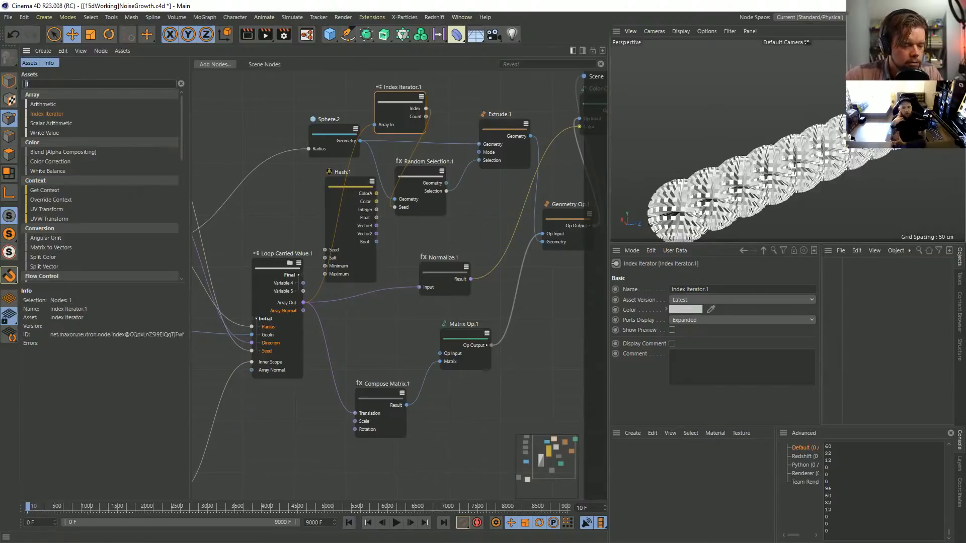
{"action": "type", "text": "consol"}
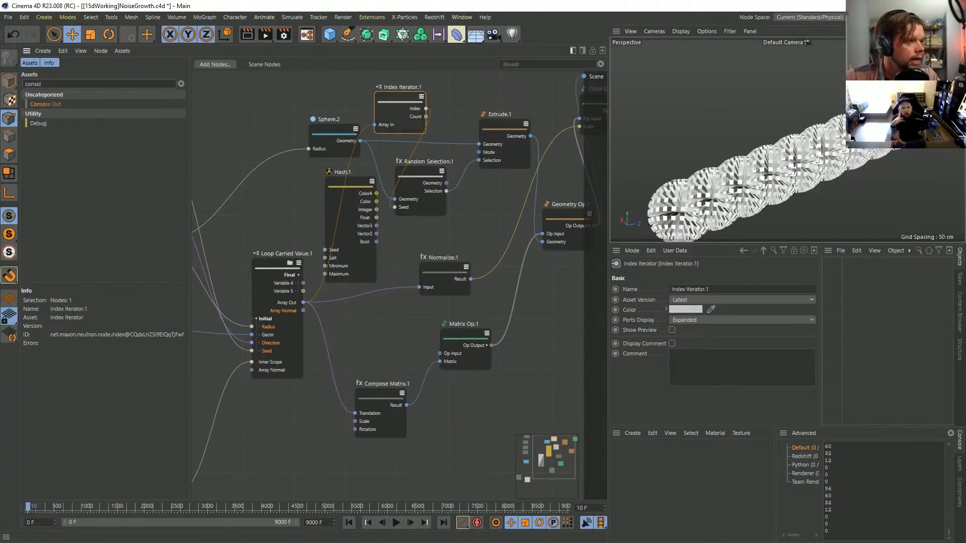
{"action": "left_click_drag", "start_coordinate": [400, 98], "coordinate": [318, 93]}
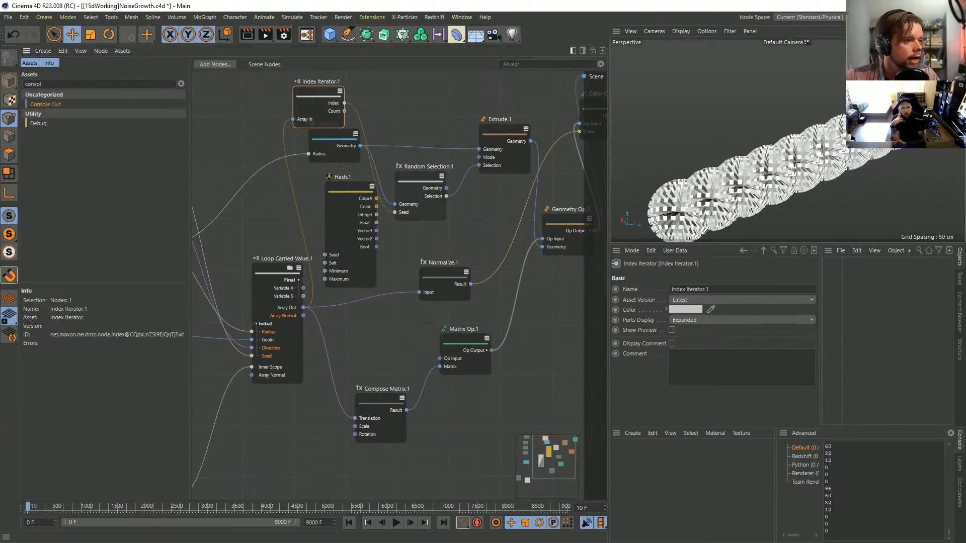
{"action": "left_click_drag", "start_coordinate": [428, 167], "coordinate": [444, 75]}
{"action": "left_click_drag", "start_coordinate": [318, 92], "coordinate": [277, 95]}
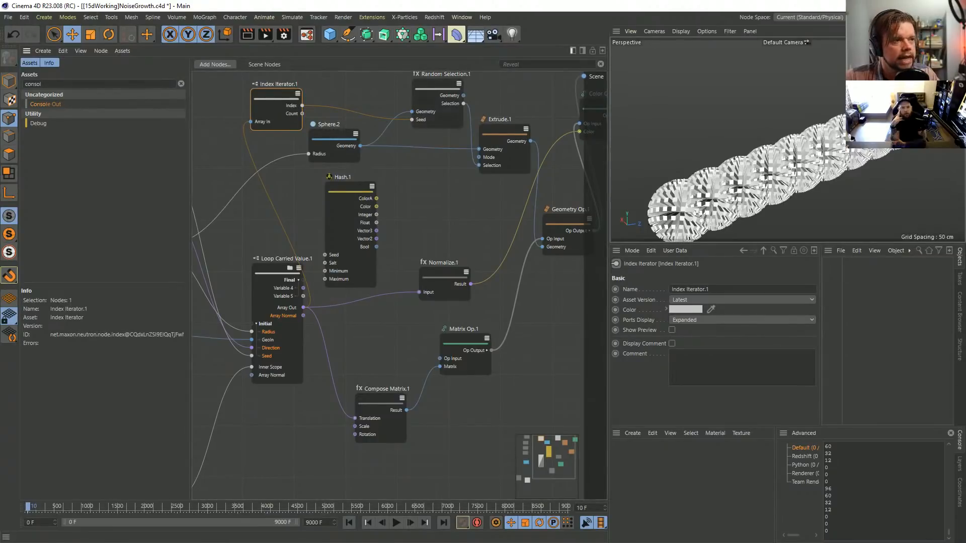
{"action": "left_click_drag", "start_coordinate": [45, 105], "coordinate": [345, 93]}
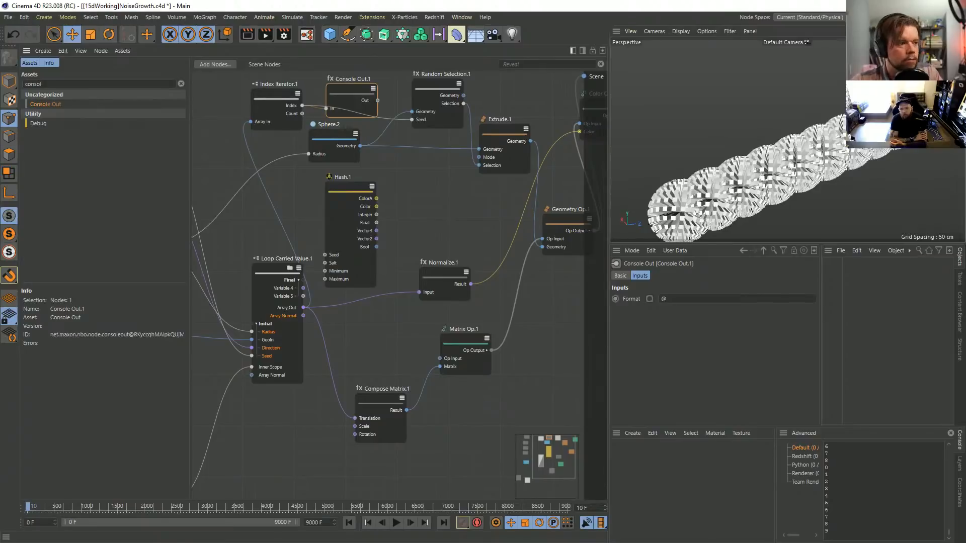
{"action": "middle_click_drag", "start_coordinate": [352, 95], "coordinate": [386, 206]}
{"action": "left_click_drag", "start_coordinate": [385, 207], "coordinate": [384, 169]}
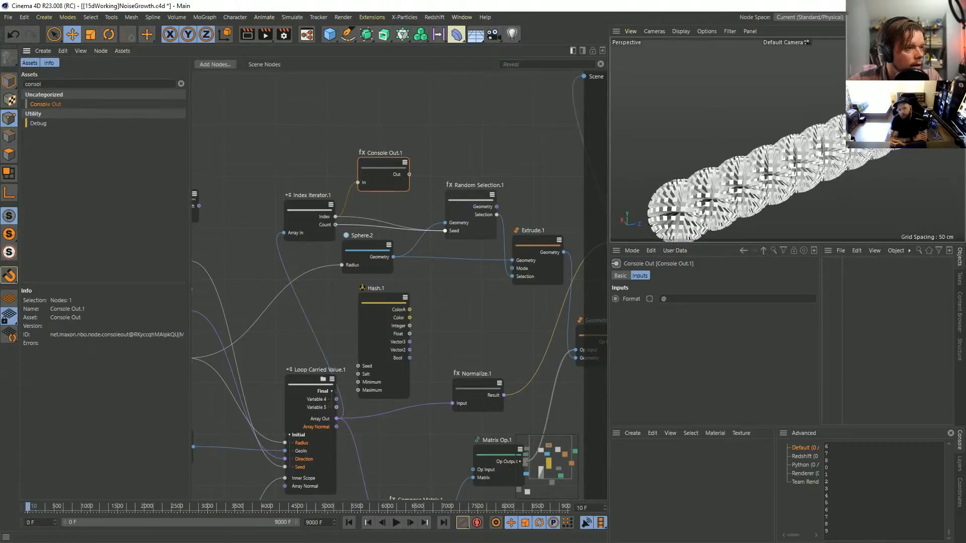
Step: Connect the Index Iterator's Count to the Hash node's Seed, and the Hash's Integer output to Random Selection's Seed
{"action": "left_click_drag", "start_coordinate": [335, 224], "coordinate": [358, 366]}
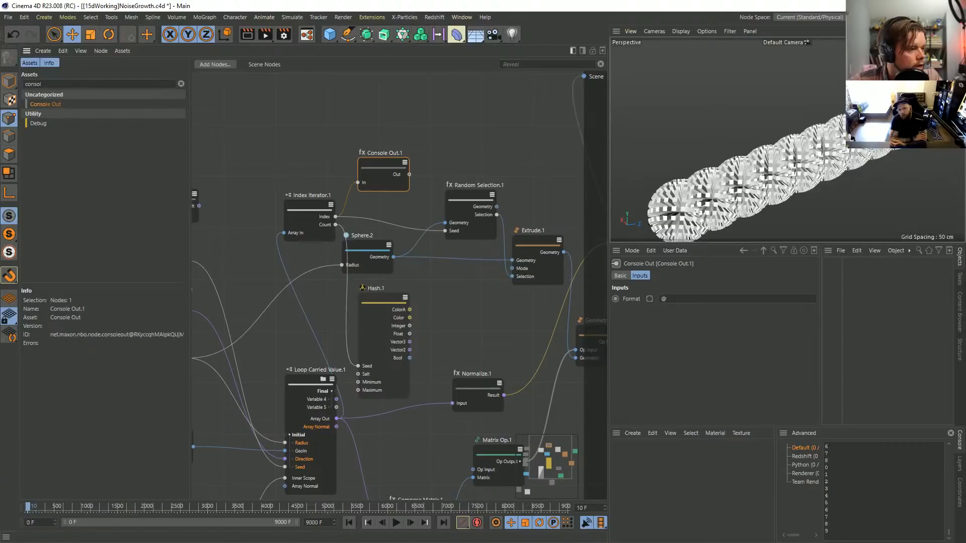
{"action": "left_click_drag", "start_coordinate": [409, 325], "coordinate": [444, 230]}
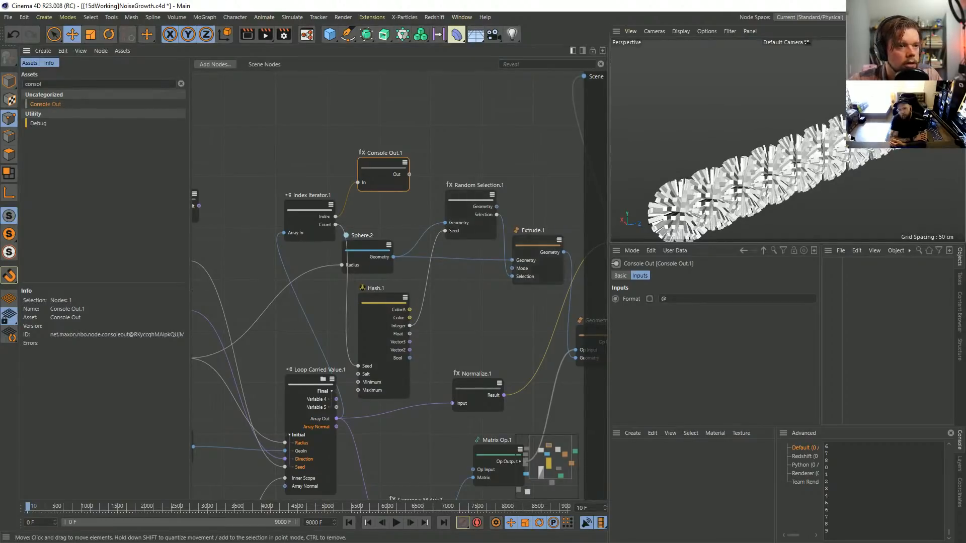
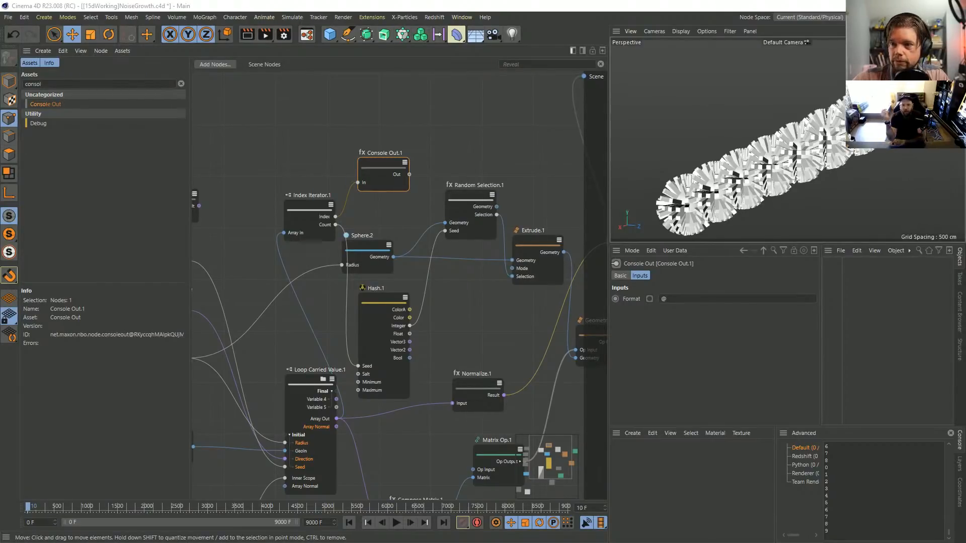
Step: Switch to File Explorer and open Laplace.c4d from the Not Mine folder in Cinema 4D
{"action": "key", "text": "alt+Tab"}
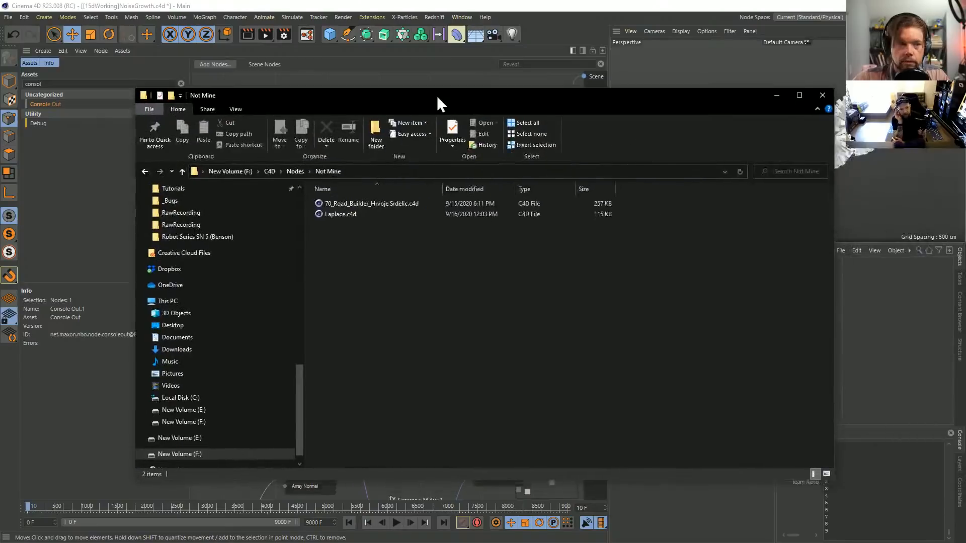
{"action": "left_click_drag", "start_coordinate": [437, 96], "coordinate": [577, 165]}
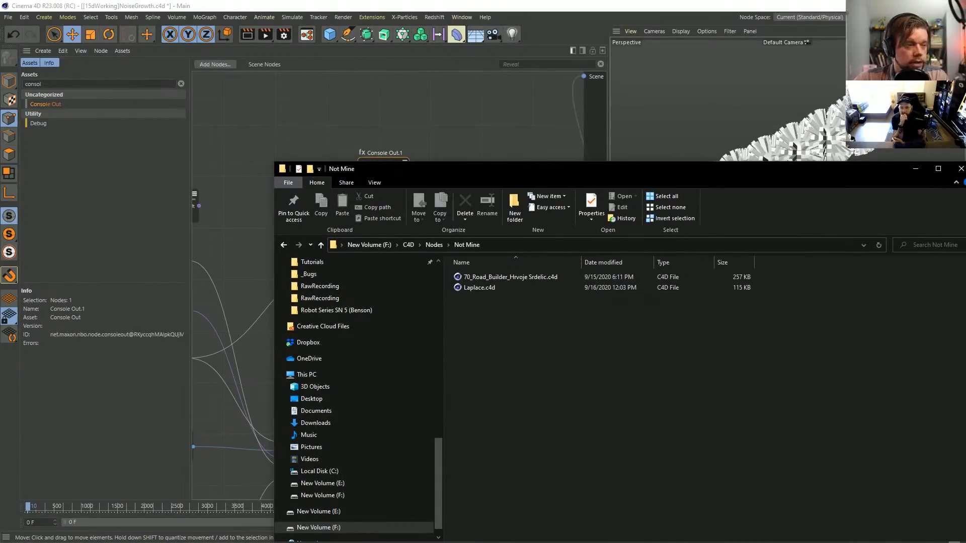
{"action": "left_click_drag", "start_coordinate": [478, 287], "coordinate": [346, 119]}
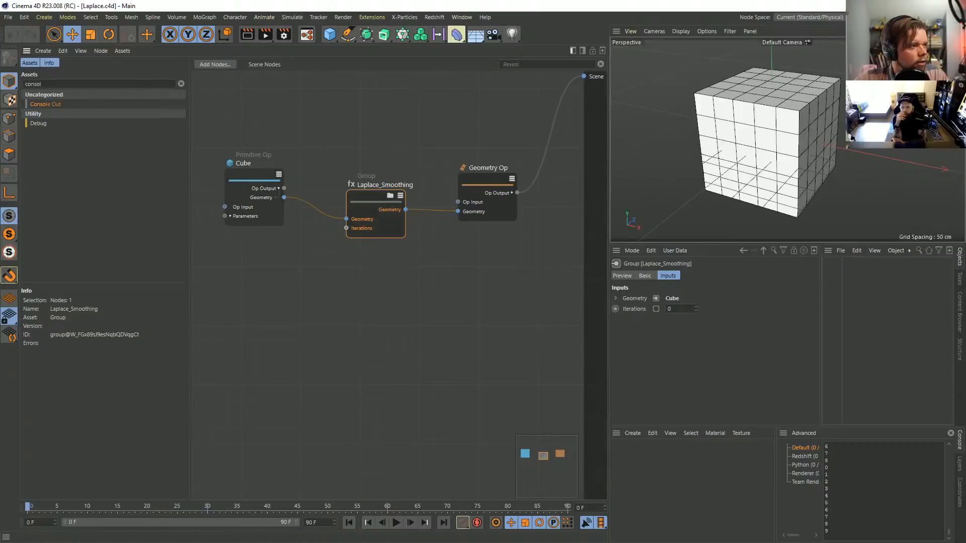
Step: Examine the node chain inside the Laplace_Smoothing group's Loop Carried Value, from Point Info to Geometry Property Set
{"action": "left_click", "coordinate": [390, 195]}
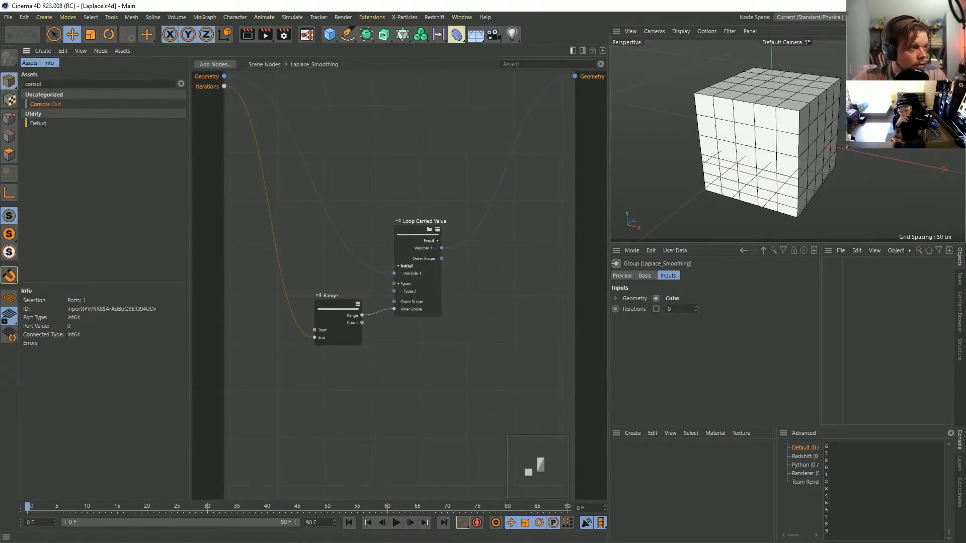
{"action": "left_click", "coordinate": [429, 229]}
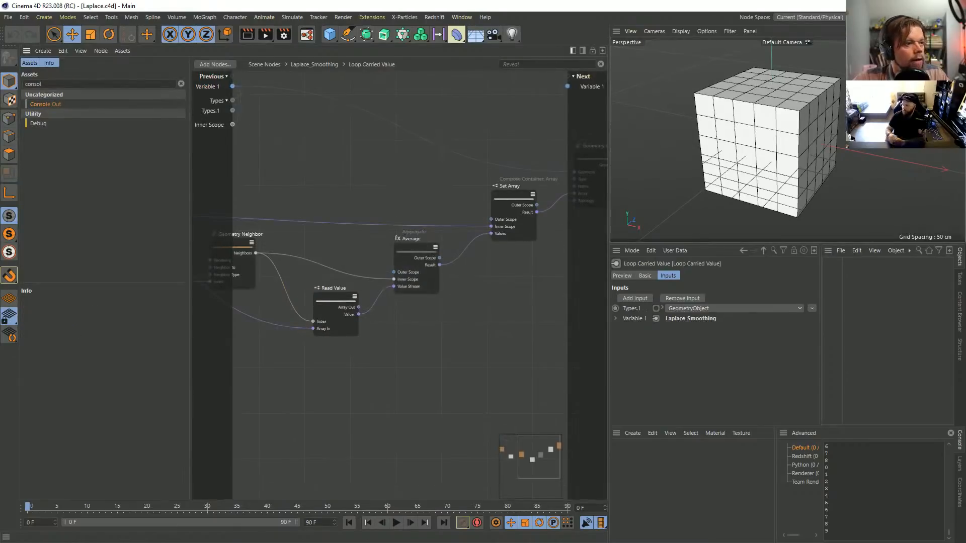
{"action": "key", "text": "h"}
{"action": "scroll", "coordinate": [473, 214], "scroll_direction": "up", "scroll_amount": 4}
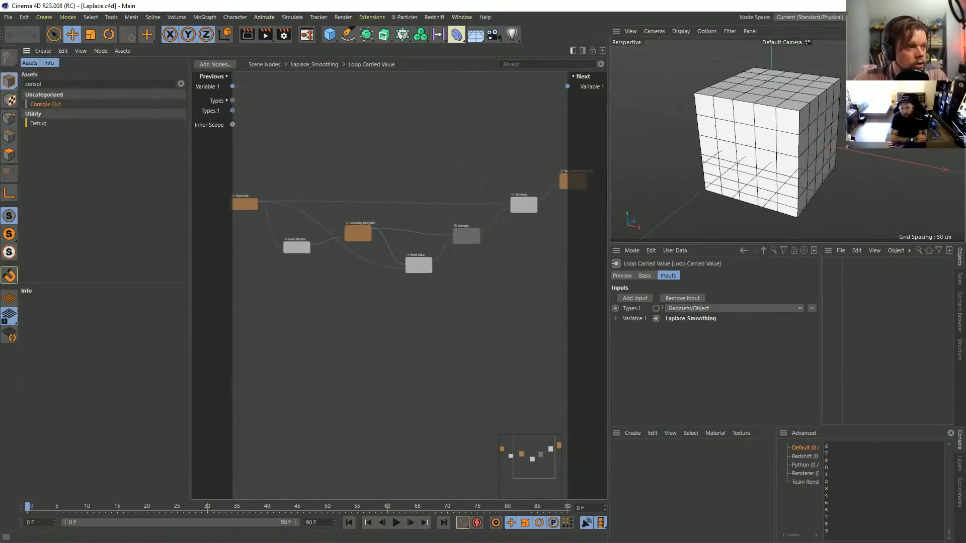
{"action": "middle_click_drag", "start_coordinate": [448, 215], "coordinate": [601, 209], "text": "alt"}
{"action": "middle_click_drag", "start_coordinate": [382, 211], "coordinate": [404, 281], "text": "alt"}
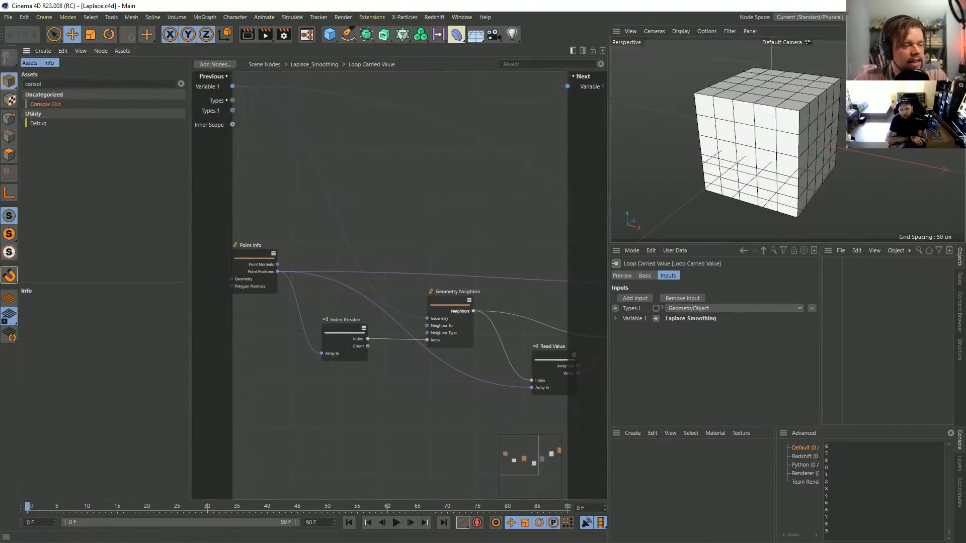
{"action": "middle_click_drag", "start_coordinate": [474, 312], "coordinate": [327, 274], "text": "alt"}
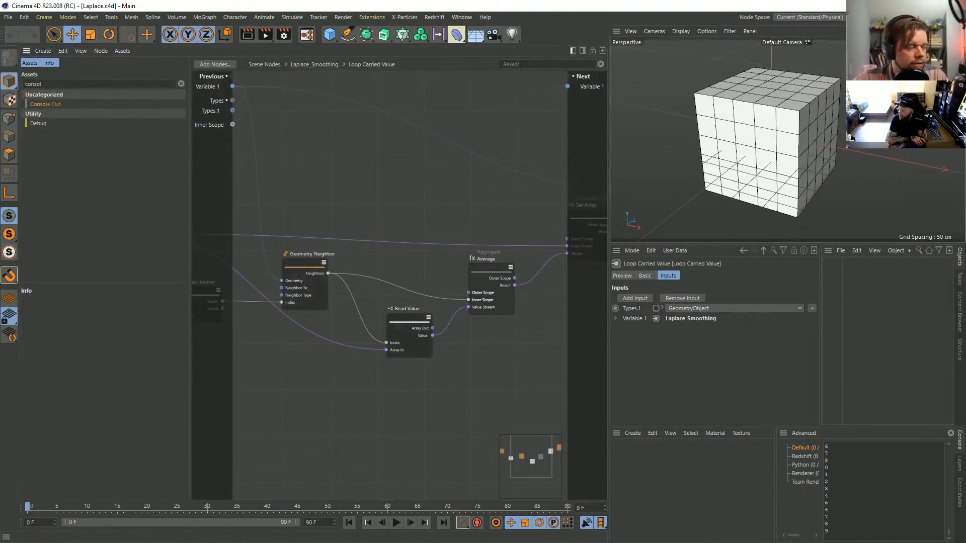
{"action": "middle_click_drag", "start_coordinate": [473, 296], "coordinate": [329, 326], "text": "alt"}
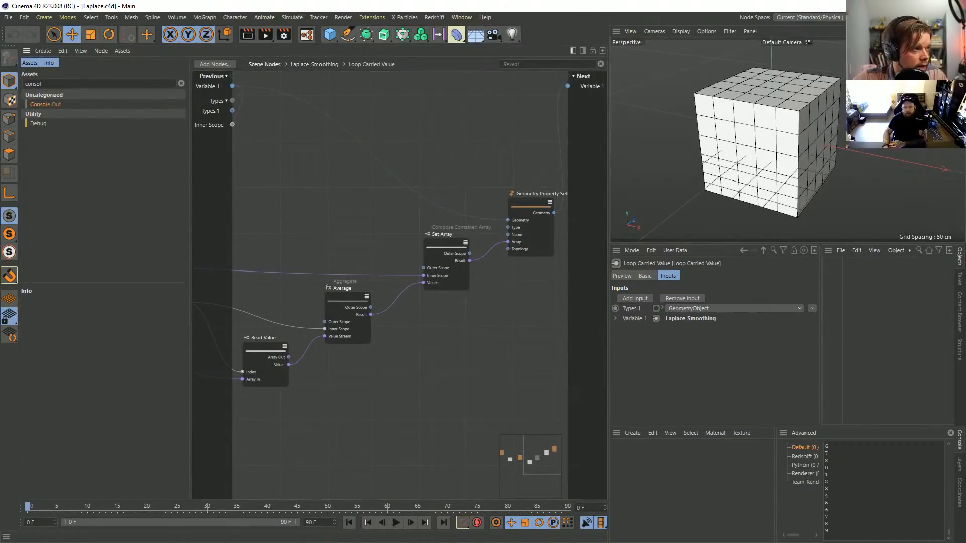
Step: Return to the top level of the node graph and set Laplace_Smoothing's Iterations to 9
{"action": "left_click", "coordinate": [264, 65]}
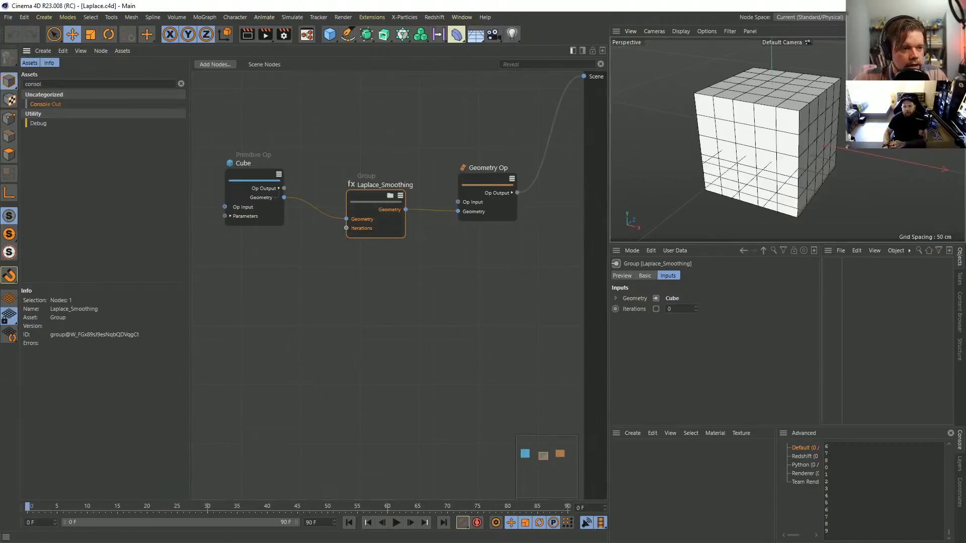
{"action": "left_click_drag", "start_coordinate": [695, 309], "coordinate": [695, 286]}
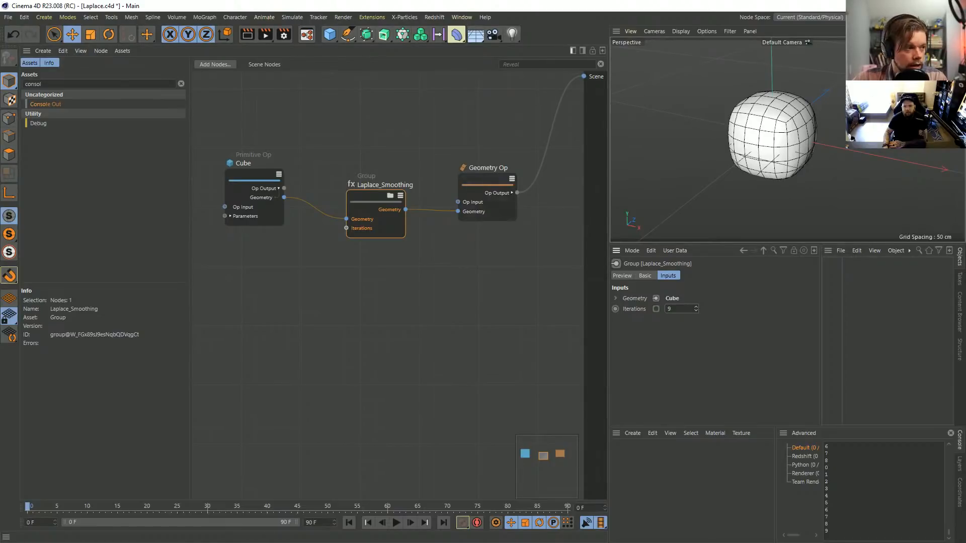
Step: Review the neighbor-averaging nodes inside Laplace_Smoothing's Loop Carried Value again and return to the top-level graph
{"action": "left_click", "coordinate": [389, 196]}
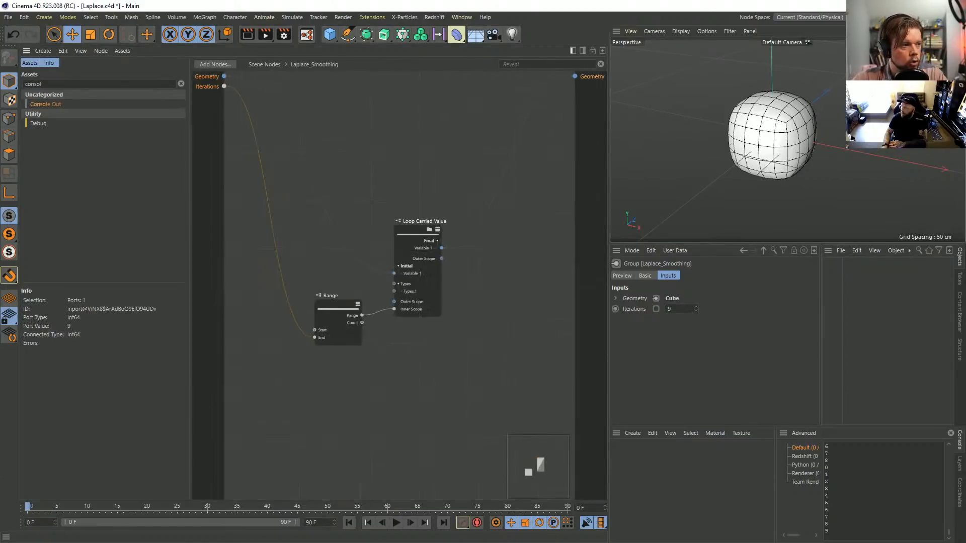
{"action": "left_click", "coordinate": [428, 229]}
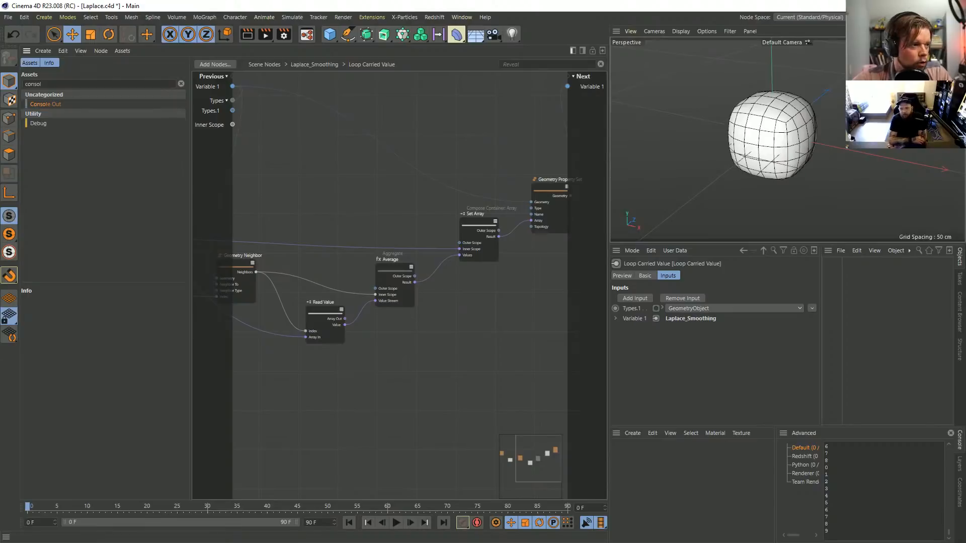
{"action": "scroll", "coordinate": [496, 172], "scroll_direction": "down", "scroll_amount": 2}
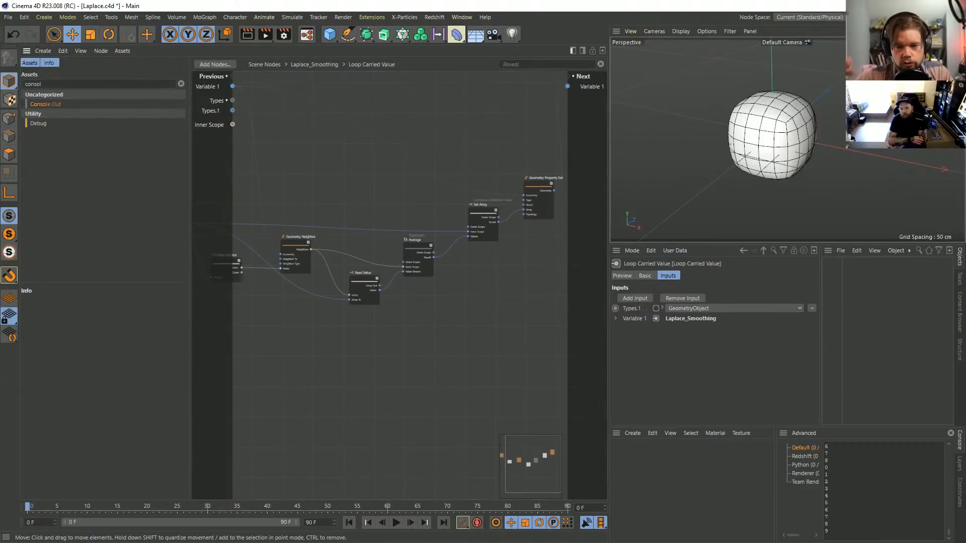
{"action": "left_click", "coordinate": [264, 64]}
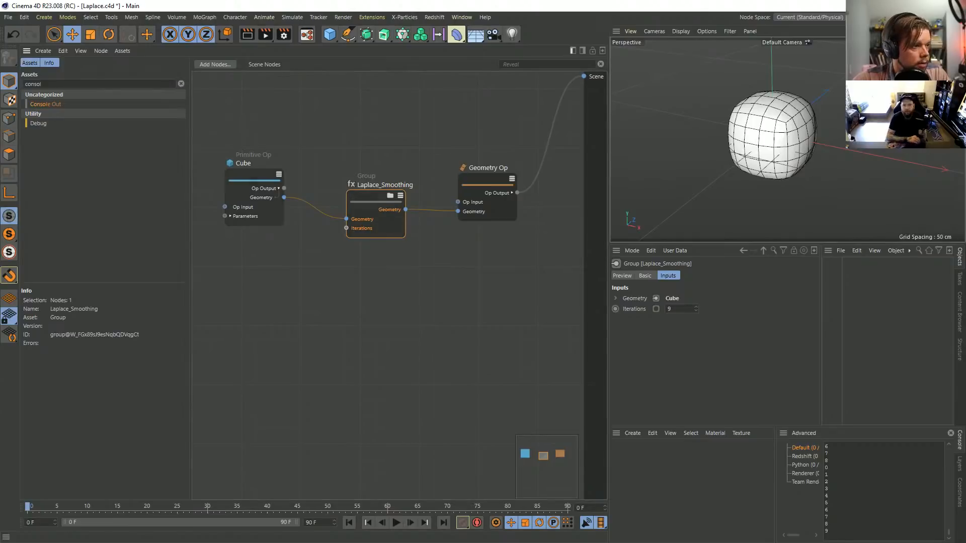
Step: Rearrange the Cube, Laplace_Smoothing and Geometry Op nodes slightly closer together in the top-level graph
{"action": "left_click_drag", "start_coordinate": [261, 181], "coordinate": [272, 199]}
{"action": "left_click_drag", "start_coordinate": [487, 181], "coordinate": [487, 178]}
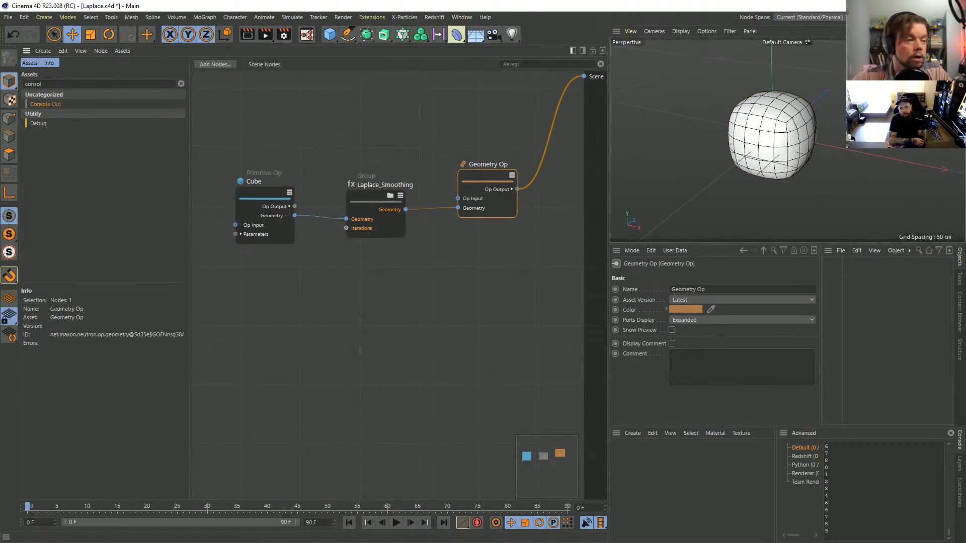
{"action": "left_click", "coordinate": [375, 201]}
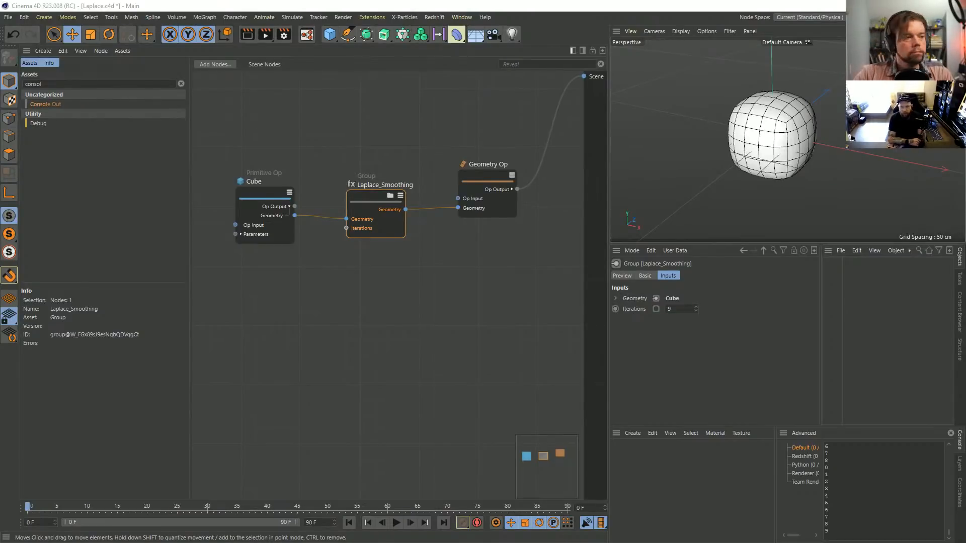
{"action": "key", "text": "ctrl+shift+a"}
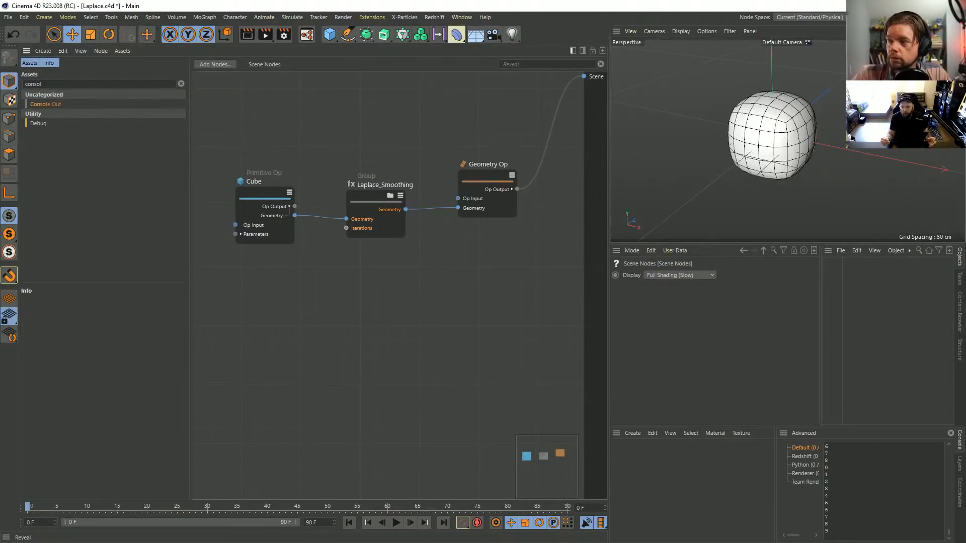
{"action": "left_click_drag", "start_coordinate": [375, 196], "coordinate": [376, 193]}
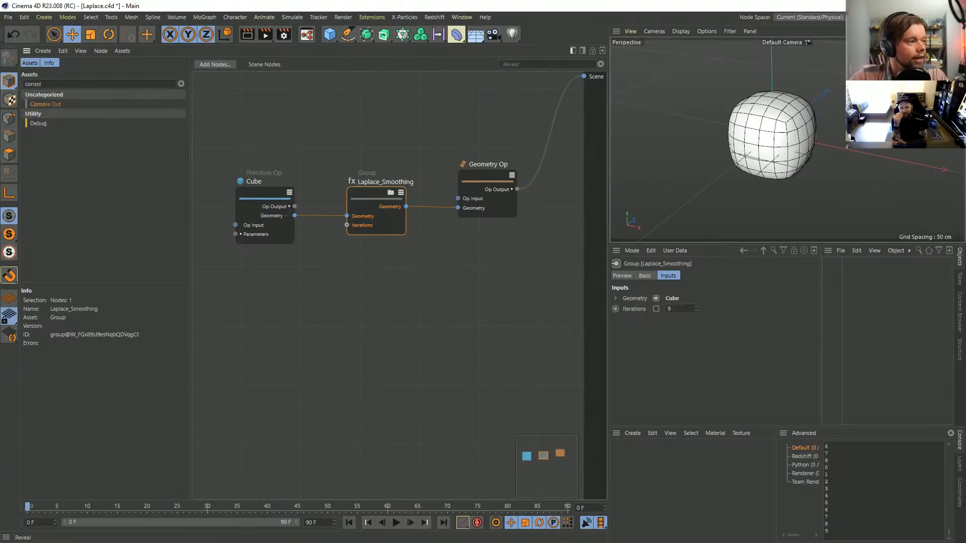
{"action": "left_click_drag", "start_coordinate": [487, 176], "coordinate": [478, 172]}
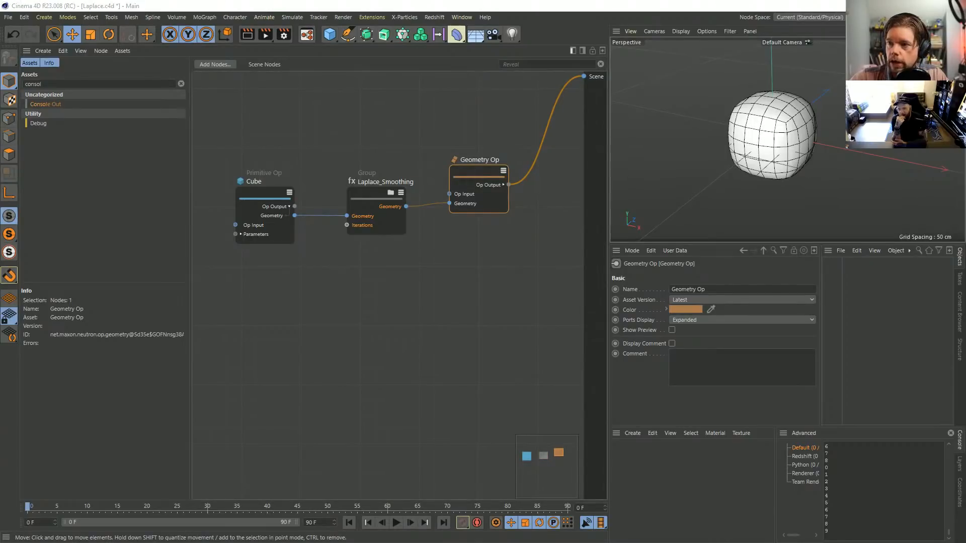
Step: Switch to File Explorer, go up to the Nodes folder and open [14a]ClonerFields.c4d in Cinema 4D
{"action": "key", "text": "alt+Tab"}
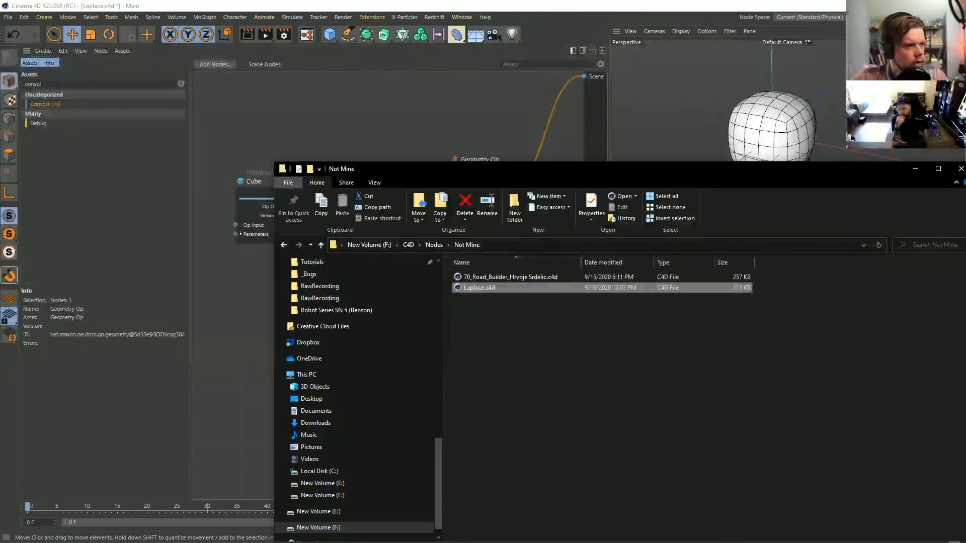
{"action": "left_click", "coordinate": [434, 245]}
{"action": "left_click_drag", "start_coordinate": [551, 174], "coordinate": [424, 63]}
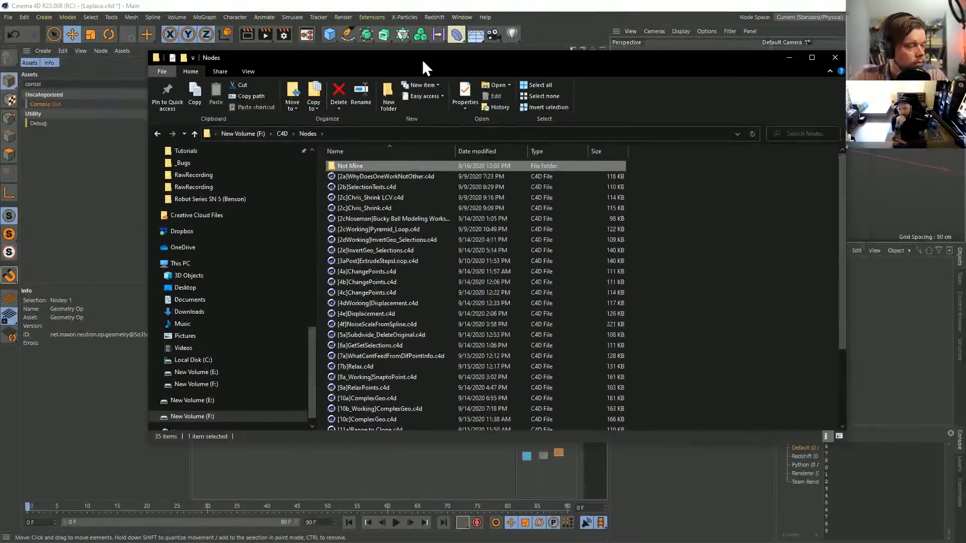
{"action": "scroll", "coordinate": [433, 260], "scroll_direction": "down", "scroll_amount": 3}
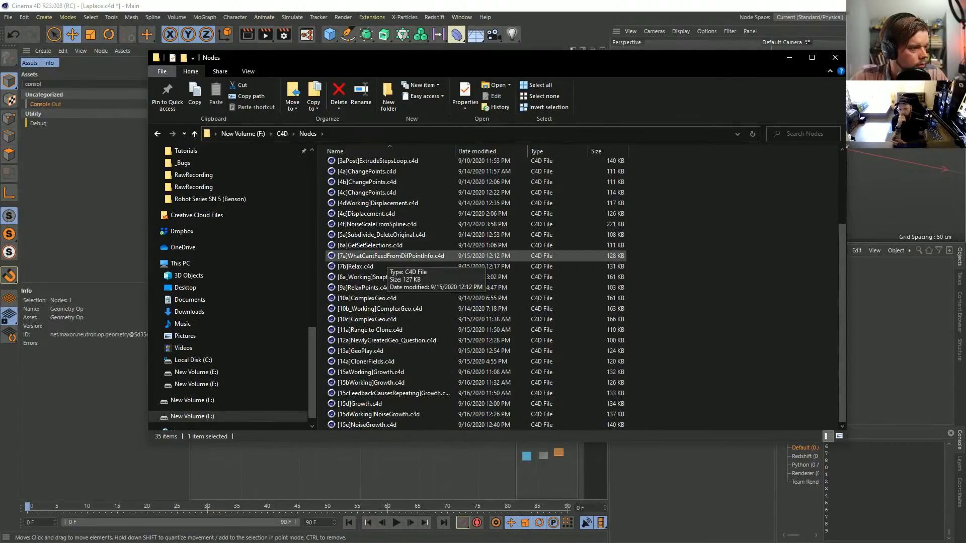
{"action": "key", "text": "alt+Tab"}
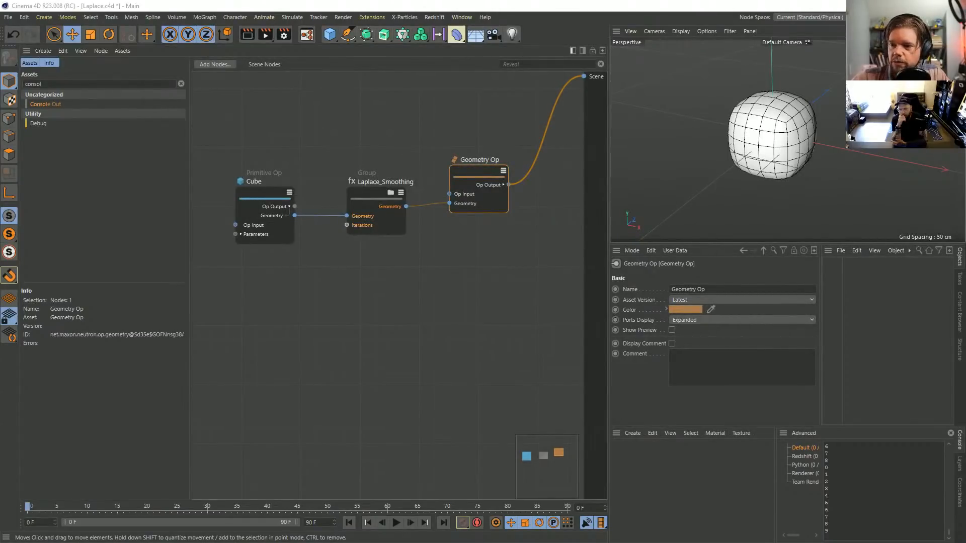
{"action": "left_click_drag", "start_coordinate": [965, 330], "coordinate": [377, 332]}
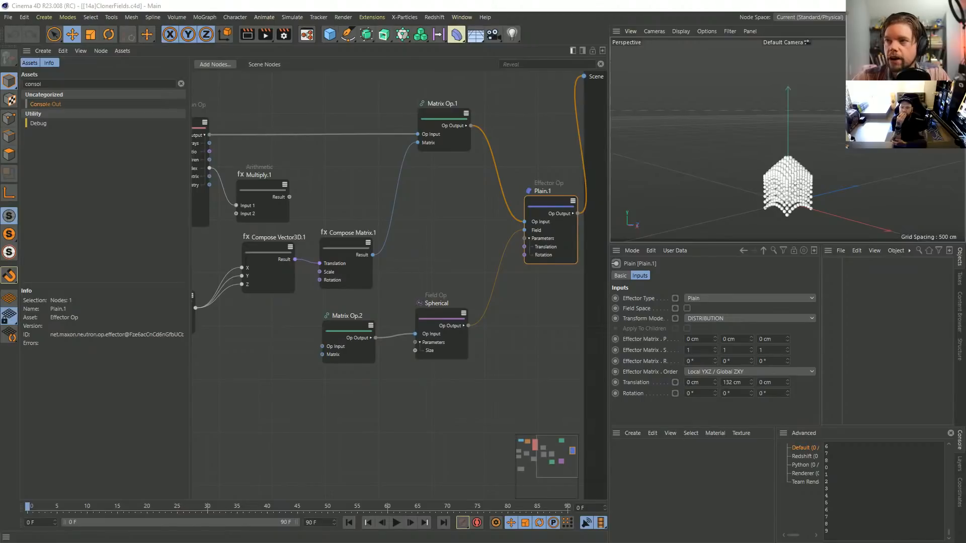
Step: Examine the cloner graph from Sphere.1 and Grid.1 through the matrix nodes to the Plain.1 effector and Spherical field
{"action": "middle_click_drag", "start_coordinate": [302, 251], "coordinate": [537, 254]}
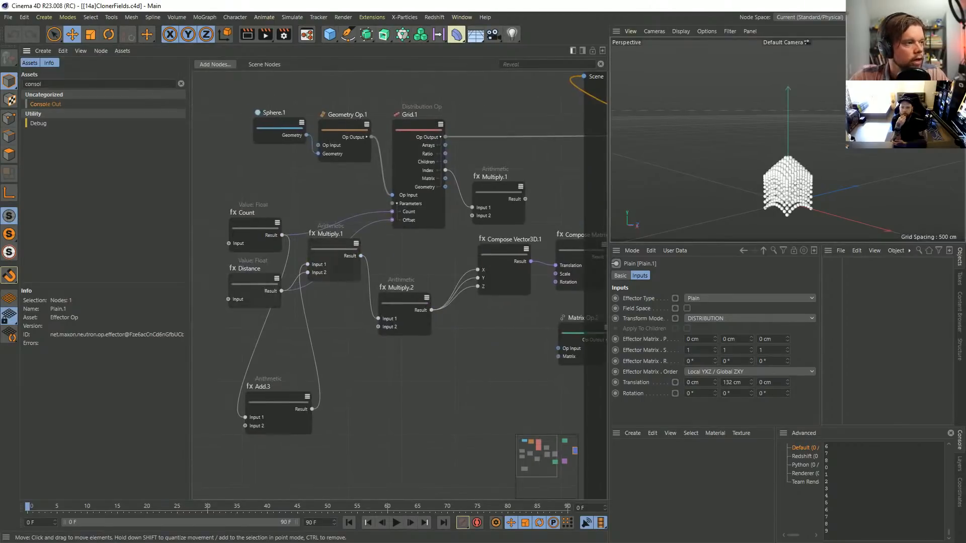
{"action": "middle_click_drag", "start_coordinate": [483, 217], "coordinate": [408, 209]}
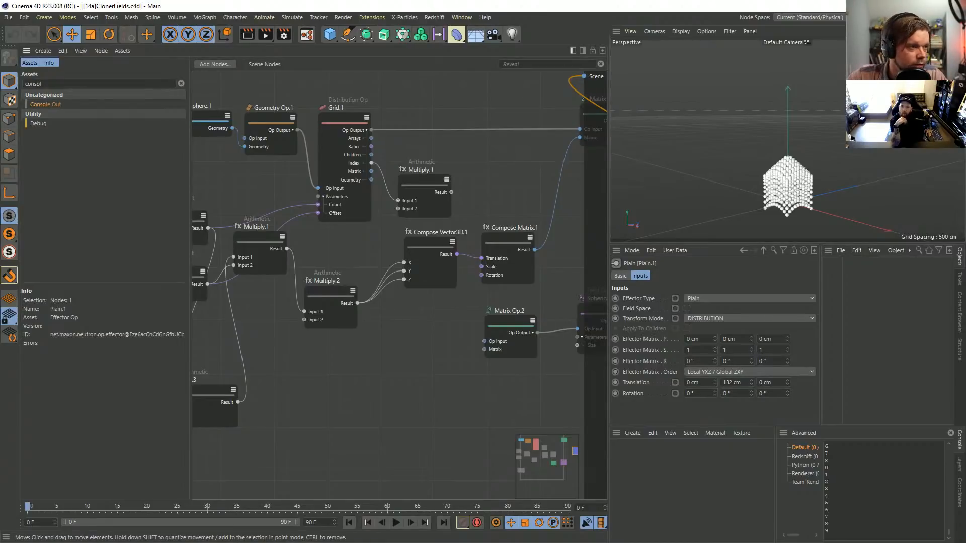
{"action": "middle_click_drag", "start_coordinate": [453, 261], "coordinate": [333, 296]}
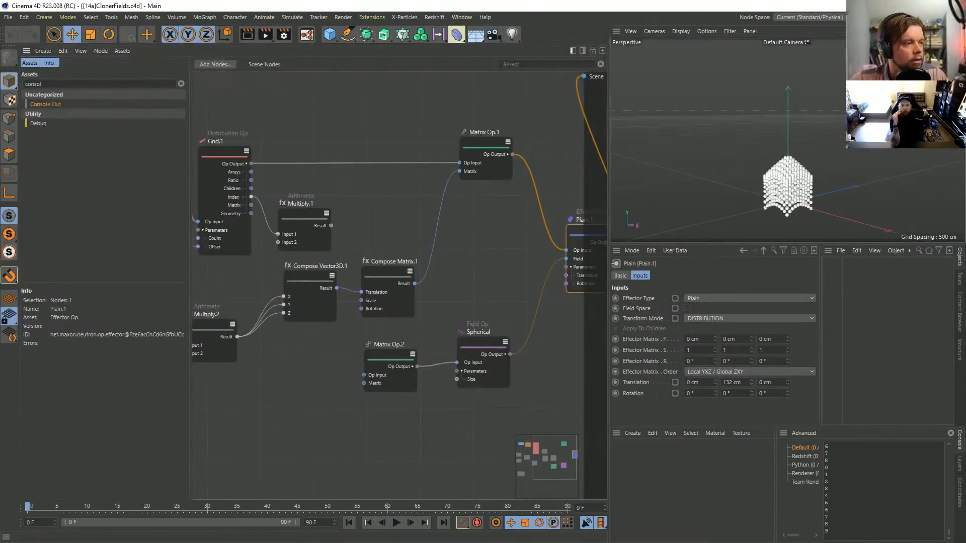
{"action": "scroll", "coordinate": [420, 132], "scroll_direction": "down", "scroll_amount": 2}
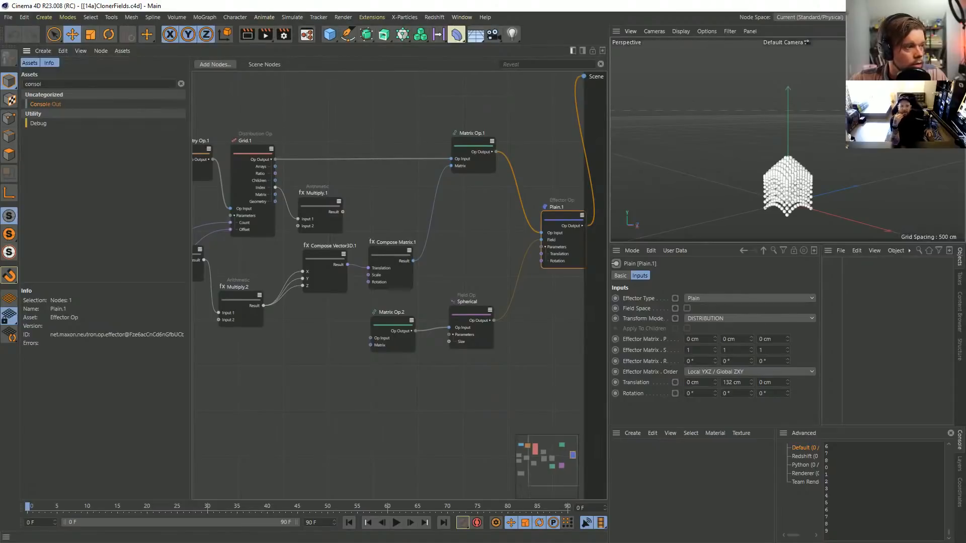
{"action": "middle_click_drag", "start_coordinate": [352, 262], "coordinate": [333, 224]}
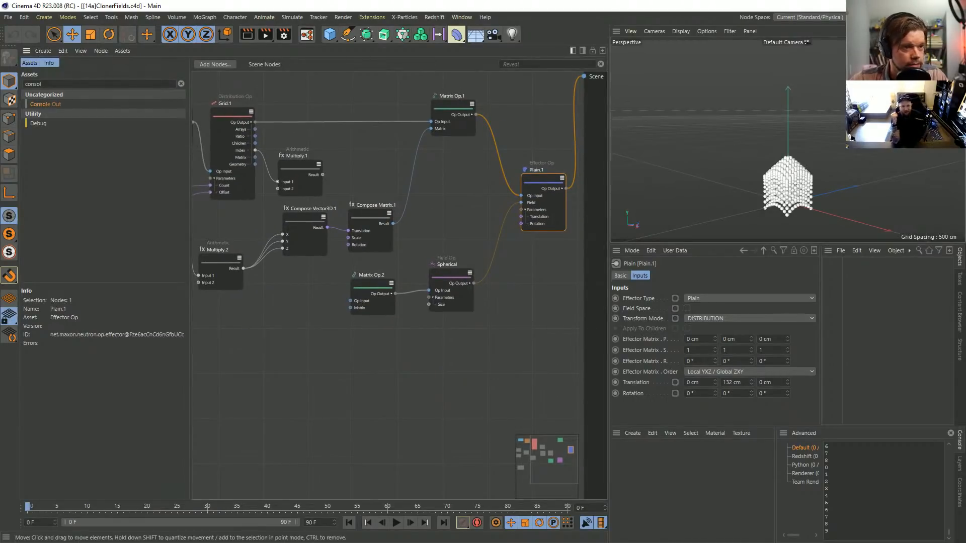
Step: Frame the cloned spheres in the viewport and inspect the inputs of the Grid.1 distribution and Spherical field nodes
{"action": "key", "text": "h"}
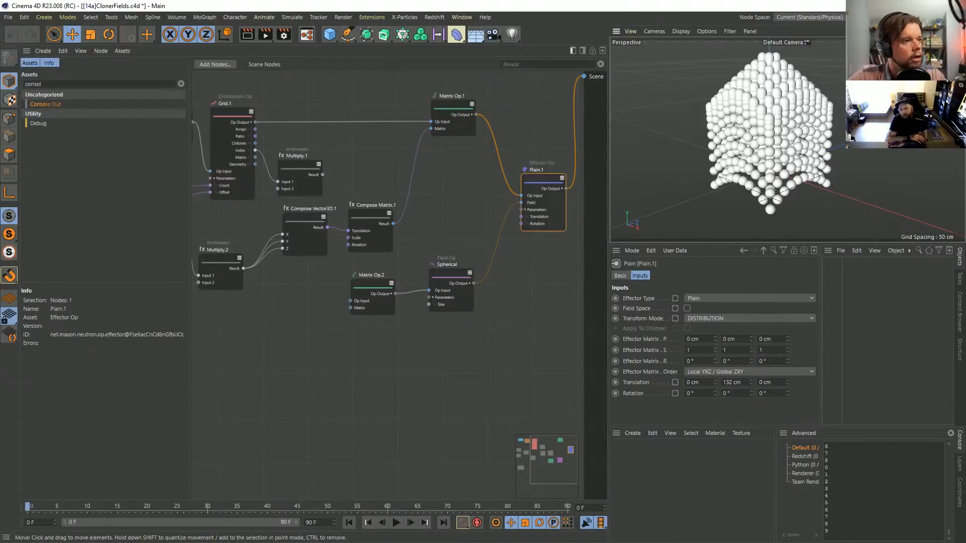
{"action": "middle_click_drag", "start_coordinate": [312, 312], "coordinate": [411, 336]}
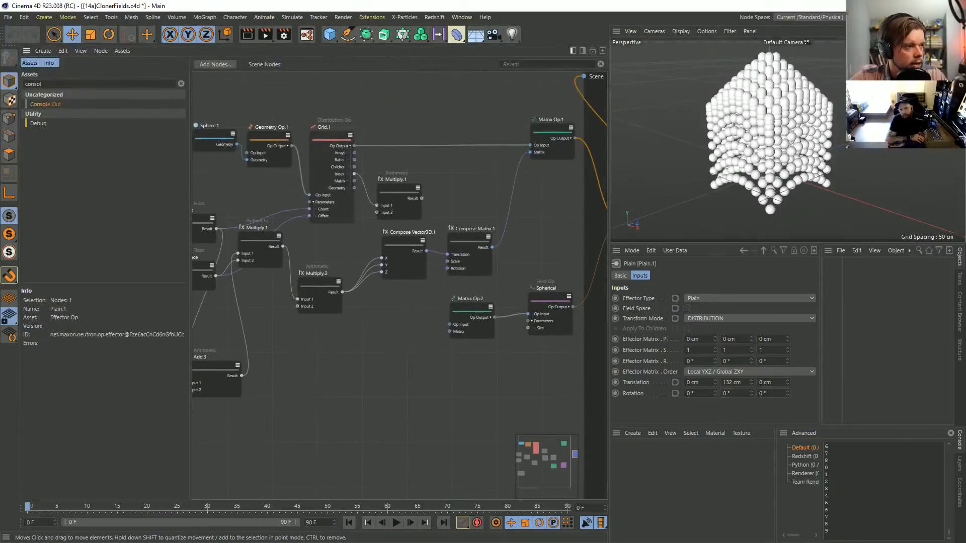
{"action": "left_click_drag", "start_coordinate": [317, 99], "coordinate": [332, 151]}
{"action": "middle_click_drag", "start_coordinate": [392, 226], "coordinate": [307, 164]}
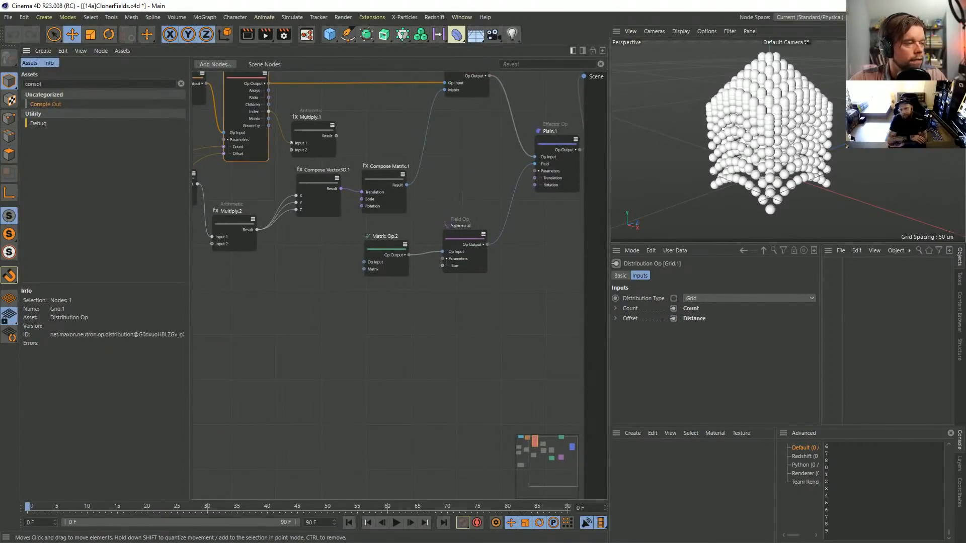
{"action": "left_click", "coordinate": [463, 236]}
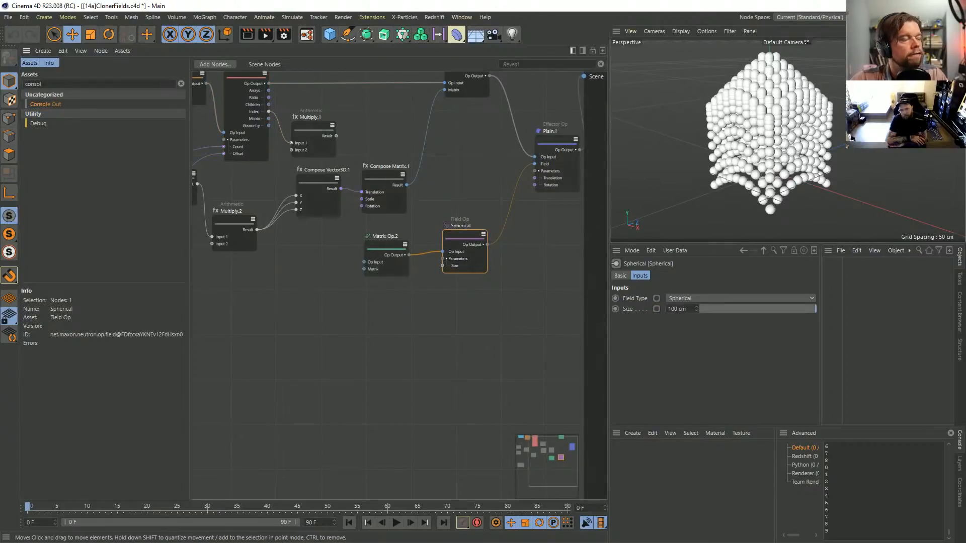
{"action": "scroll", "coordinate": [847, 146], "scroll_direction": "down", "scroll_amount": 5}
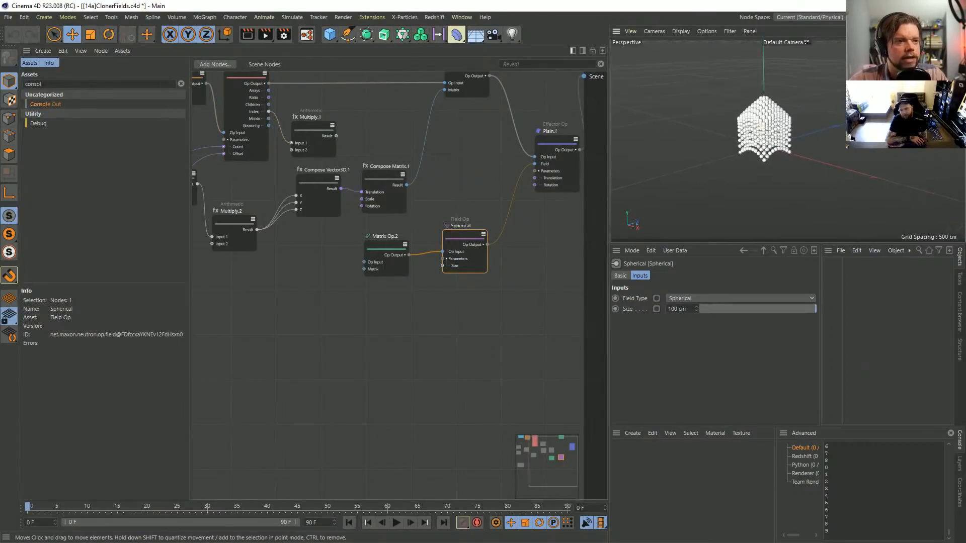
{"action": "scroll", "coordinate": [760, 127], "scroll_direction": "up", "scroll_amount": 5}
{"action": "middle_click_drag", "start_coordinate": [352, 211], "coordinate": [466, 286]}
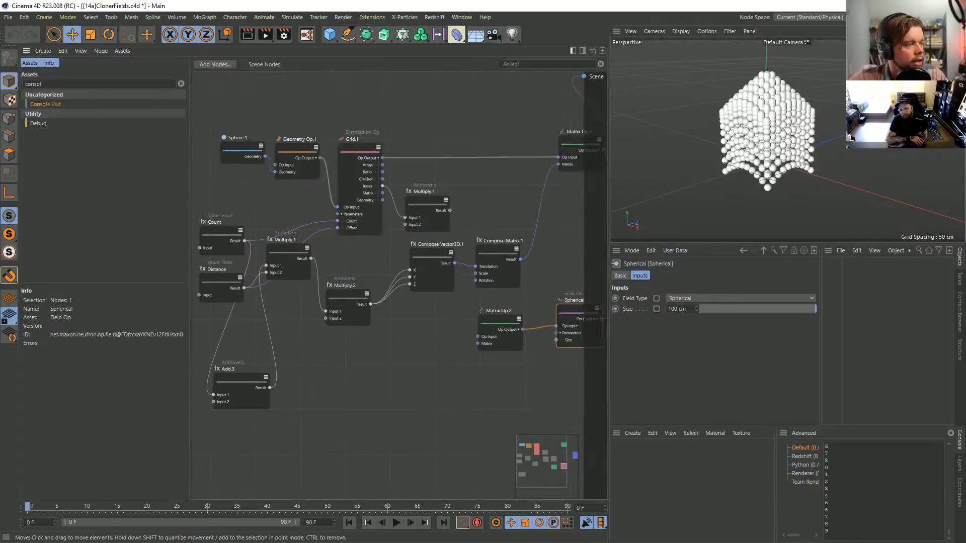
Step: Try connecting Multiply.1's Result to Compose Matrix.1's Rotation input, and undo the connection
{"action": "scroll", "coordinate": [420, 153], "scroll_direction": "up", "scroll_amount": 1}
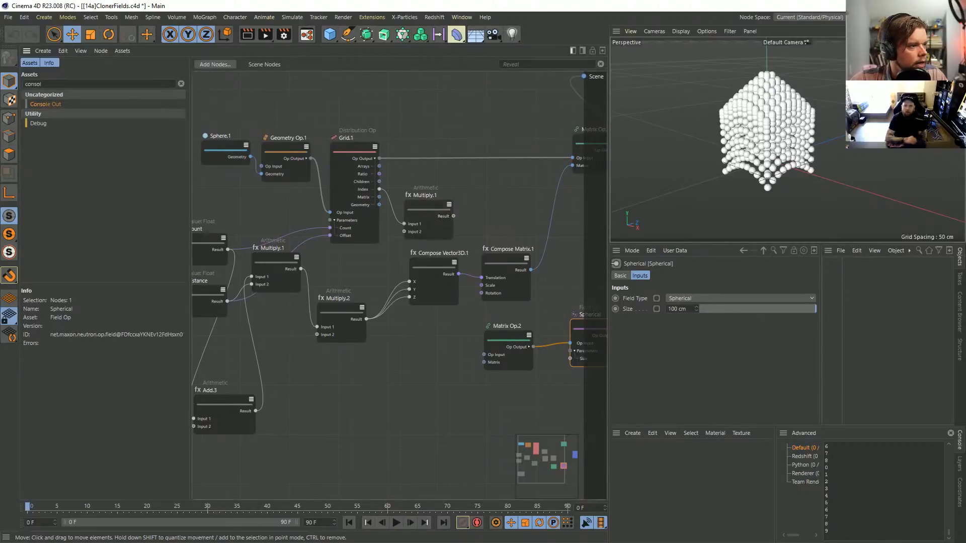
{"action": "middle_click_drag", "start_coordinate": [438, 382], "coordinate": [402, 384]}
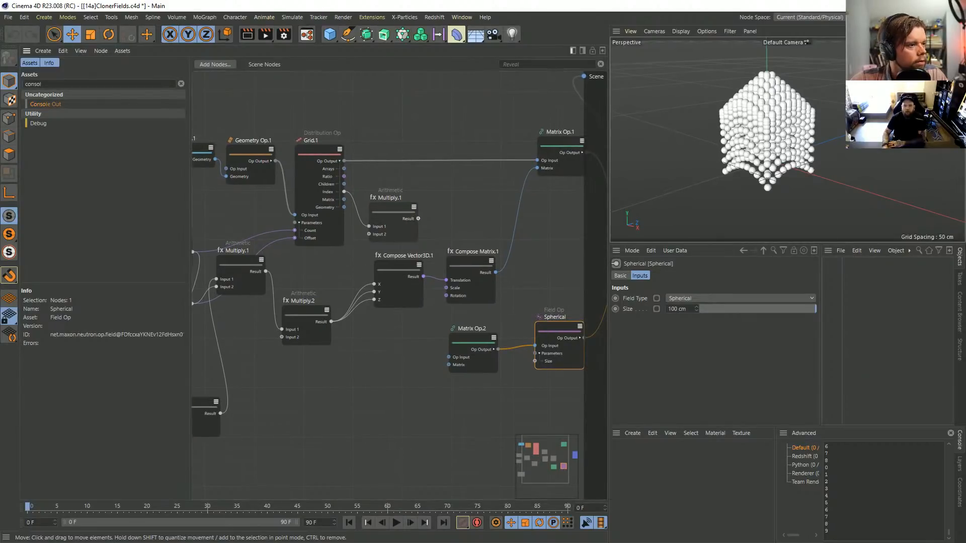
{"action": "left_click_drag", "start_coordinate": [418, 219], "coordinate": [446, 296]}
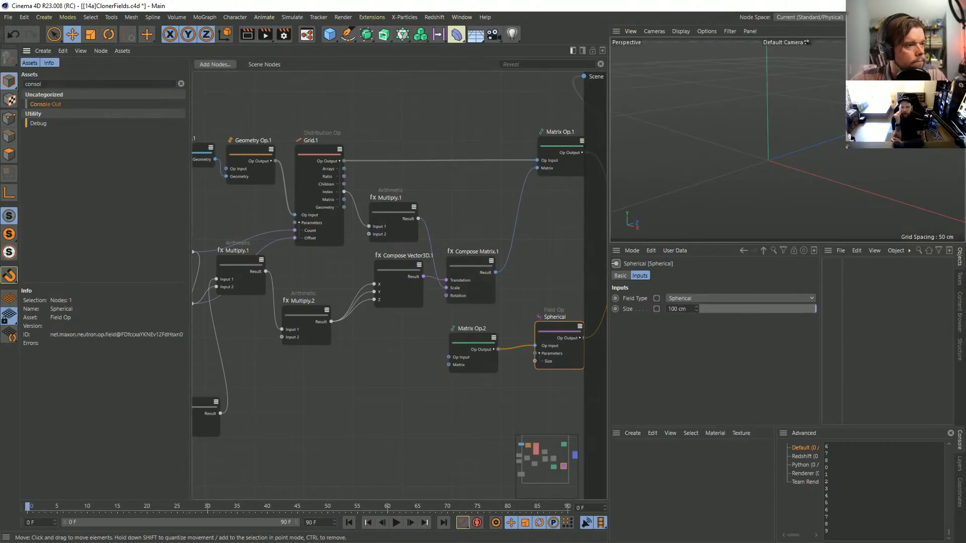
{"action": "key", "text": "ctrl+z"}
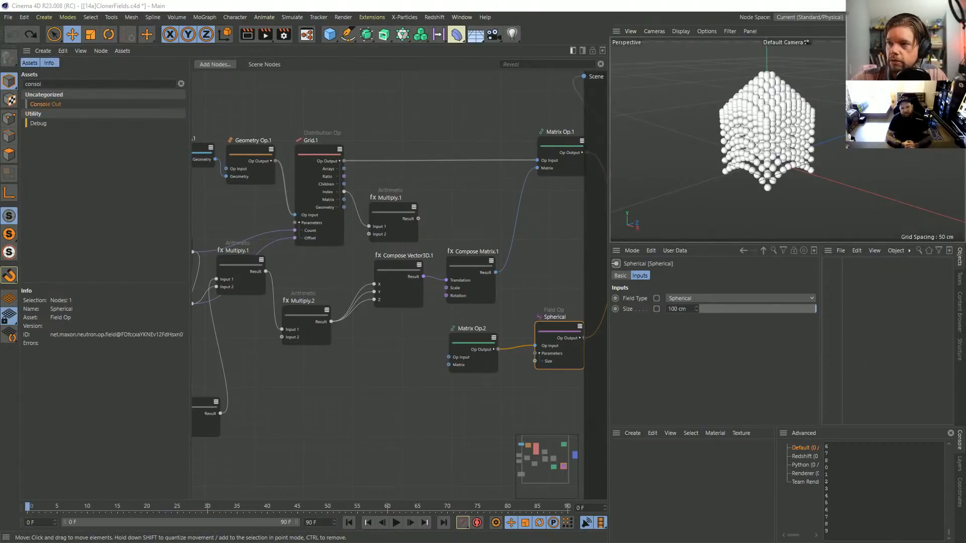
Step: Bring File Explorer back, enlarge its window and look through the C4D example files in the Nodes folder
{"action": "left_click_drag", "start_coordinate": [965, 151], "coordinate": [254, 41]}
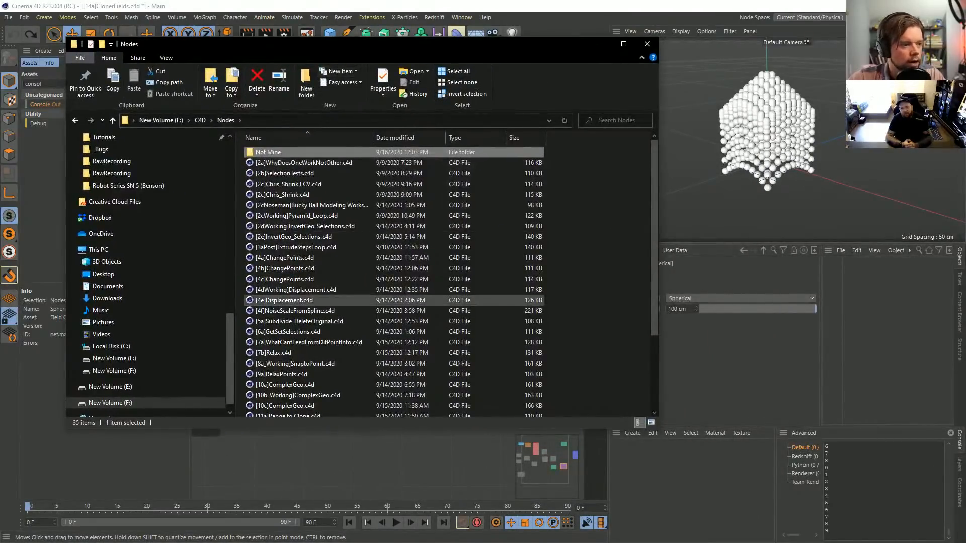
{"action": "left_click_drag", "start_coordinate": [656, 430], "coordinate": [737, 497]}
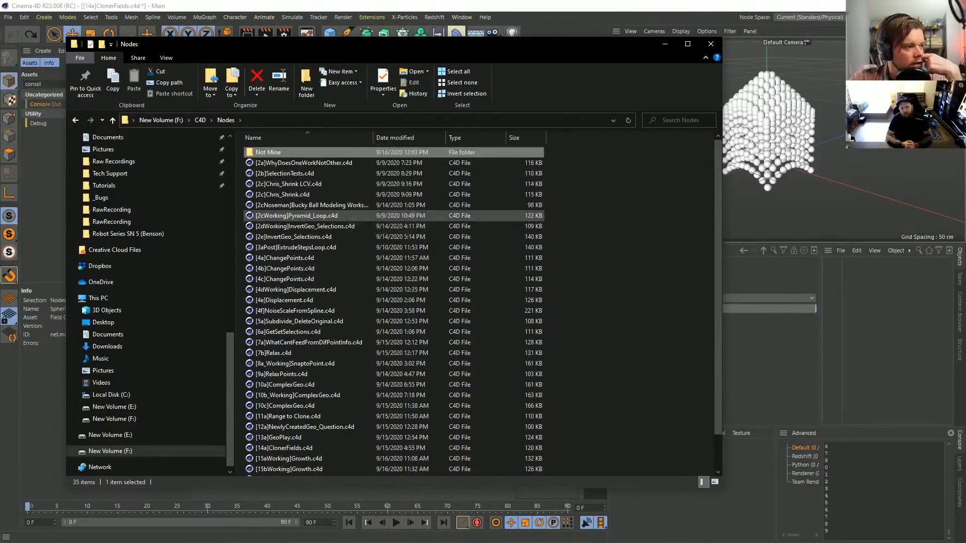
{"action": "scroll", "coordinate": [306, 173], "scroll_direction": "down", "scroll_amount": 2}
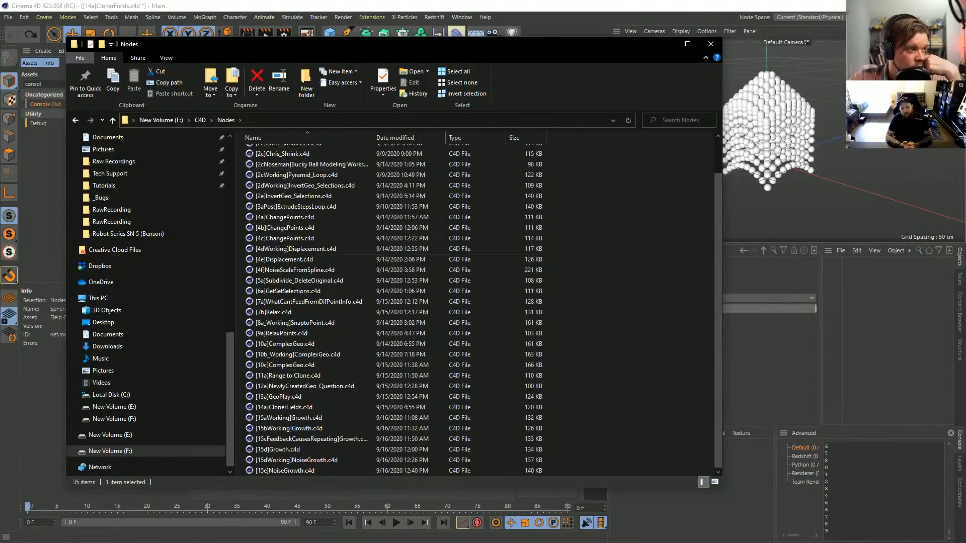
{"action": "scroll", "coordinate": [347, 344], "scroll_direction": "up", "scroll_amount": 2}
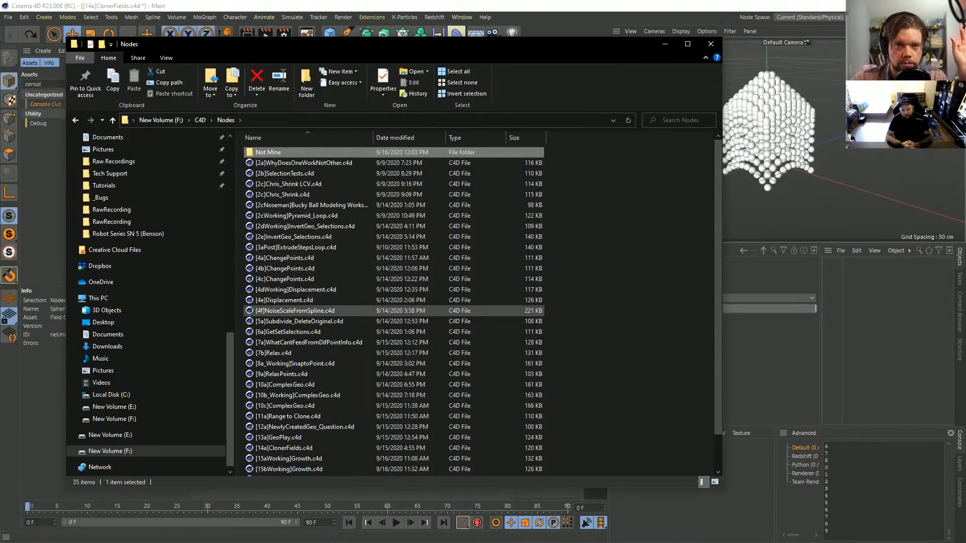
{"action": "scroll", "coordinate": [302, 314], "scroll_direction": "down", "scroll_amount": 1}
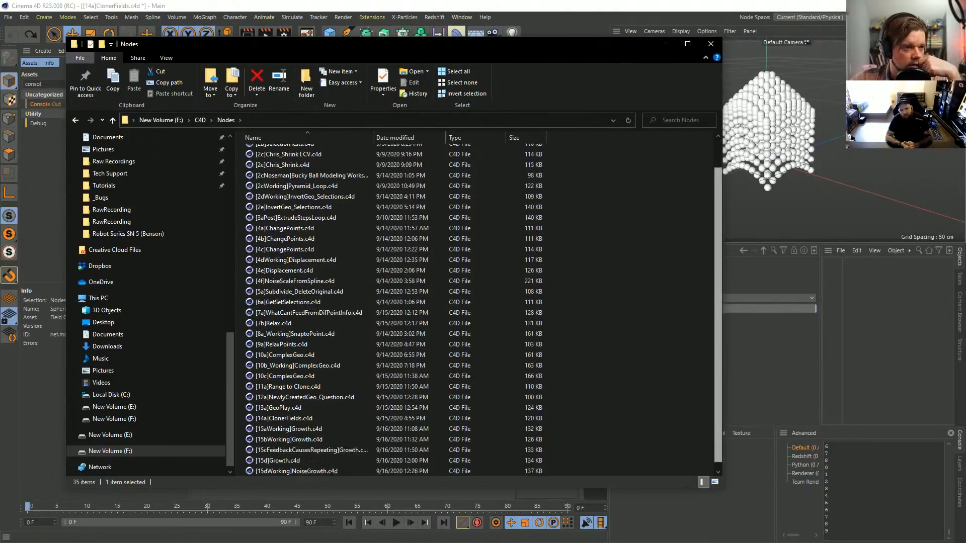
{"action": "scroll", "coordinate": [302, 217], "scroll_direction": "down", "scroll_amount": 1}
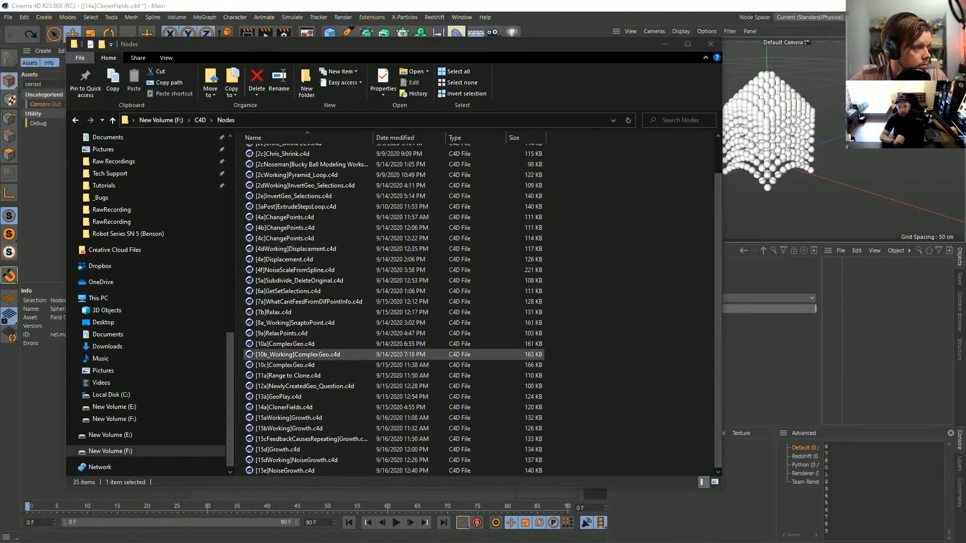
{"action": "scroll", "coordinate": [302, 355], "scroll_direction": "up", "scroll_amount": 2}
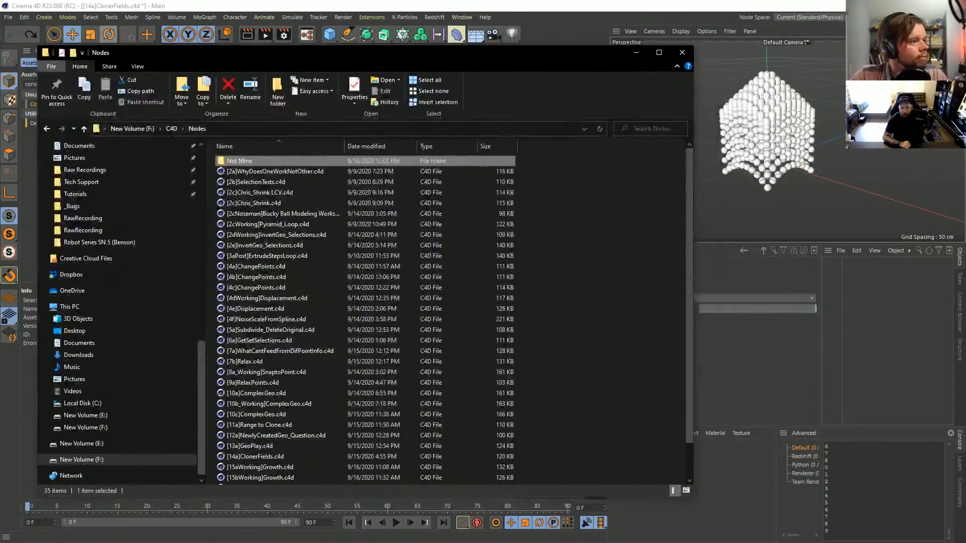
{"action": "scroll", "coordinate": [277, 342], "scroll_direction": "down", "scroll_amount": 2}
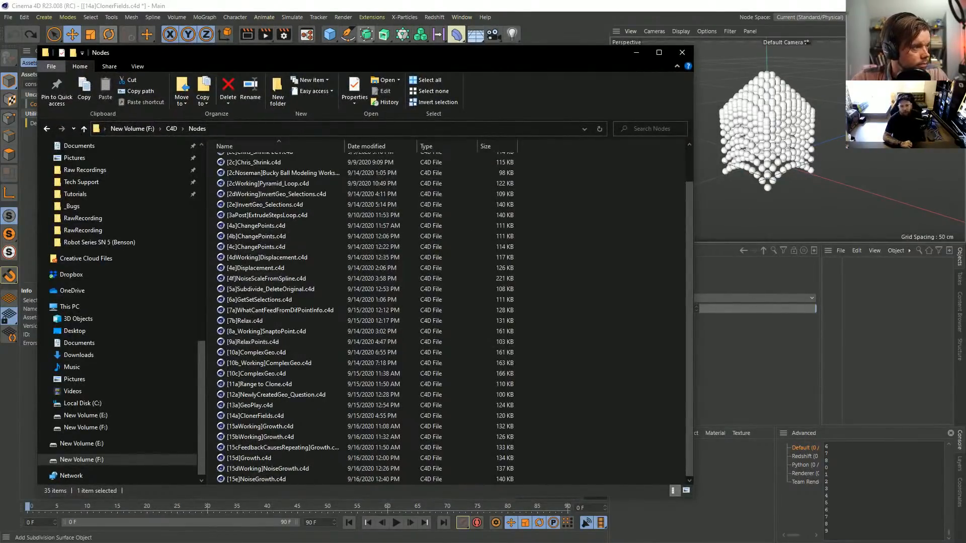
{"action": "left_click_drag", "start_coordinate": [346, 54], "coordinate": [431, 74]}
Step: Return to Cinema 4D and clear the asset search to list all node categories
{"action": "key", "text": "alt+Tab"}
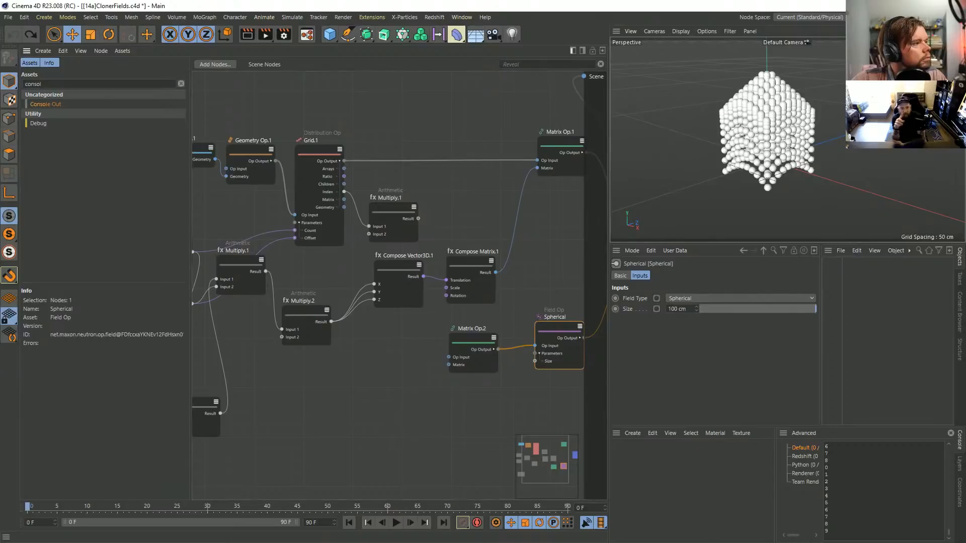
{"action": "left_click", "coordinate": [181, 83]}
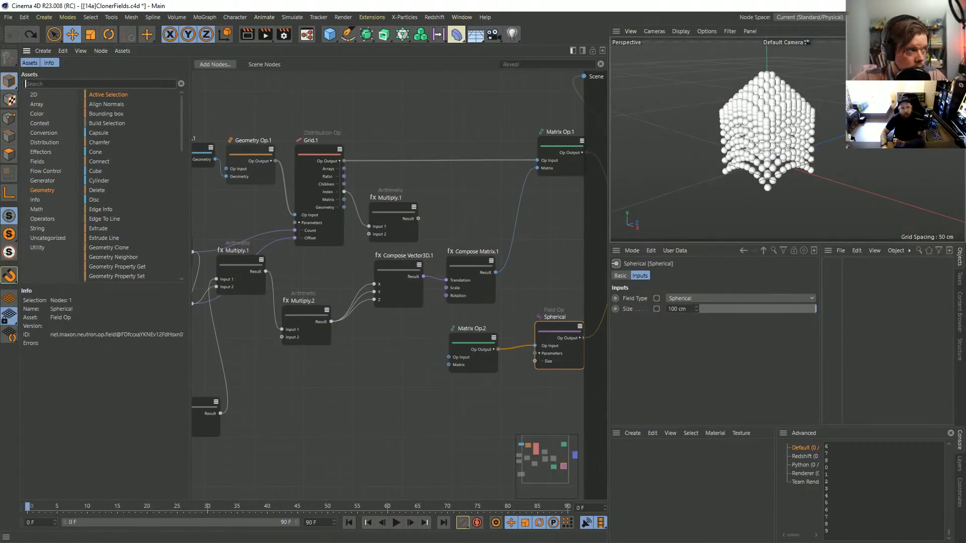
Step: Look through the Utility and Geometry node categories in the Scene Nodes asset list
{"action": "left_click", "coordinate": [122, 51]}
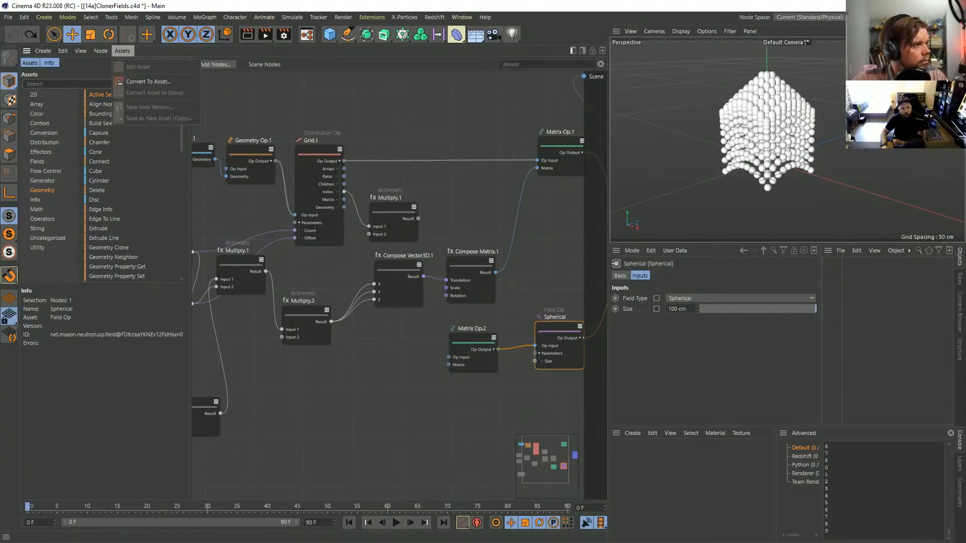
{"action": "key", "text": "Escape"}
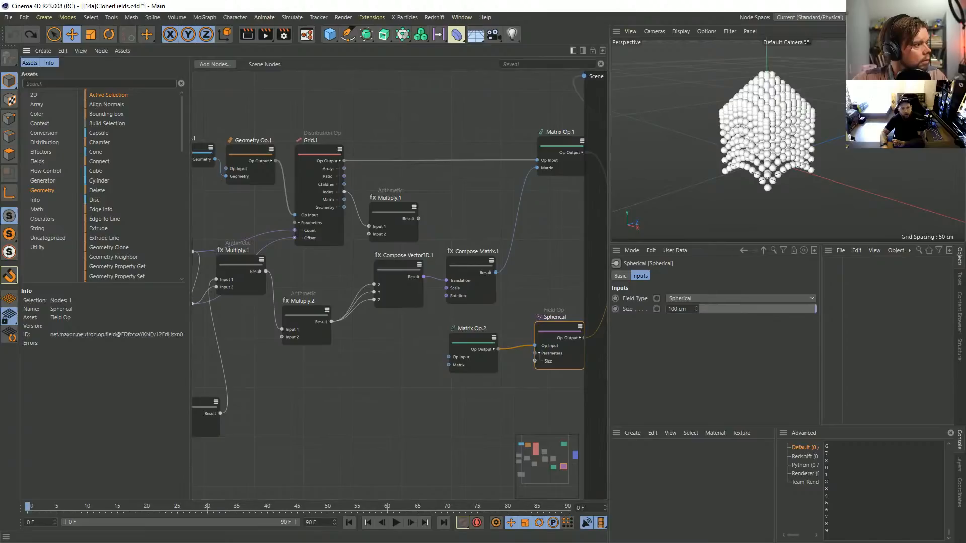
{"action": "left_click", "coordinate": [34, 200]}
{"action": "left_click", "coordinate": [37, 247]}
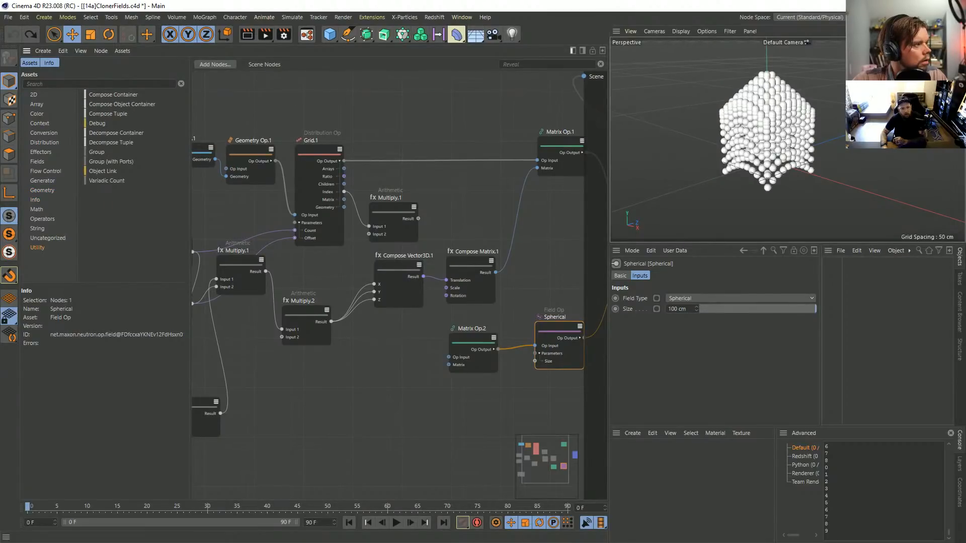
{"action": "left_click", "coordinate": [42, 190]}
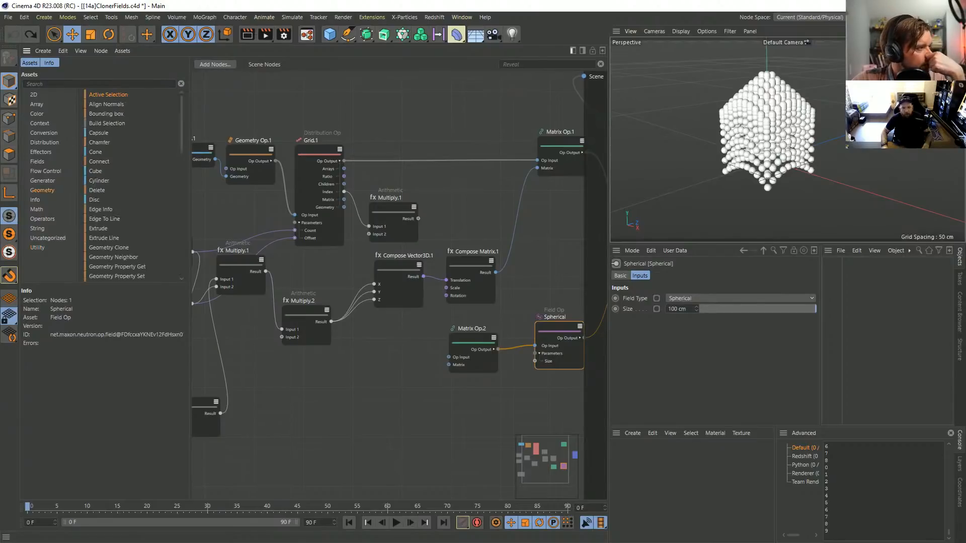
{"action": "left_click", "coordinate": [42, 180]}
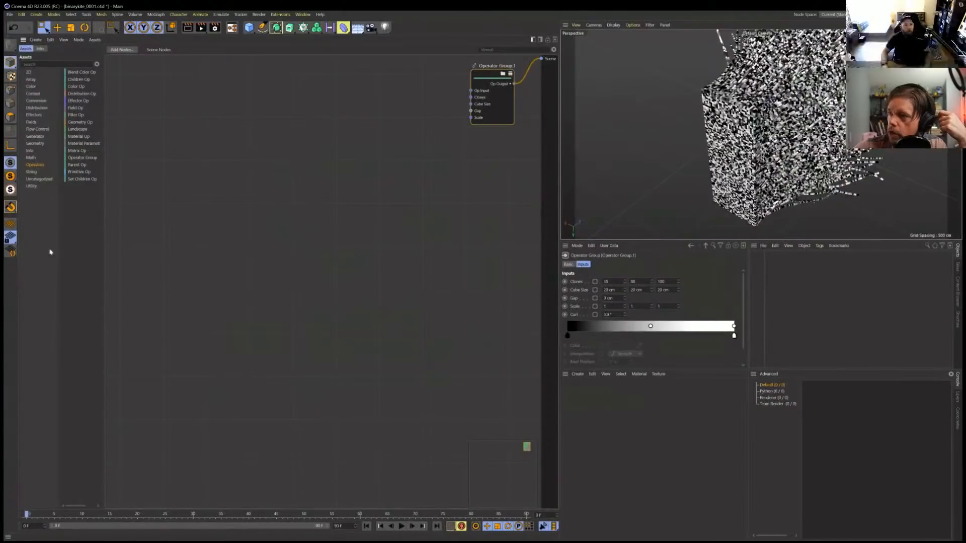
Step: Look over the asset list's options for importing assets and mounting databases
{"action": "right_click", "coordinate": [36, 248]}
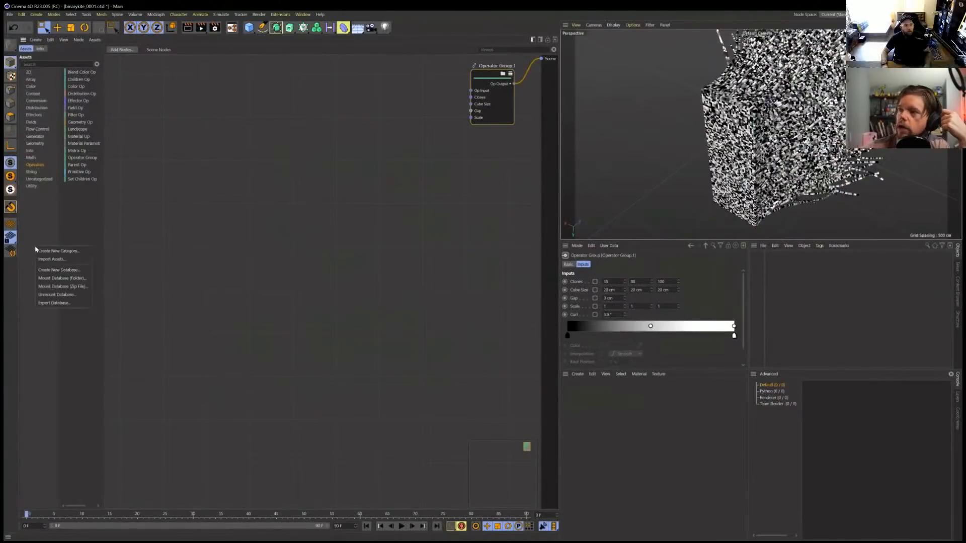
{"action": "right_click", "coordinate": [37, 224]}
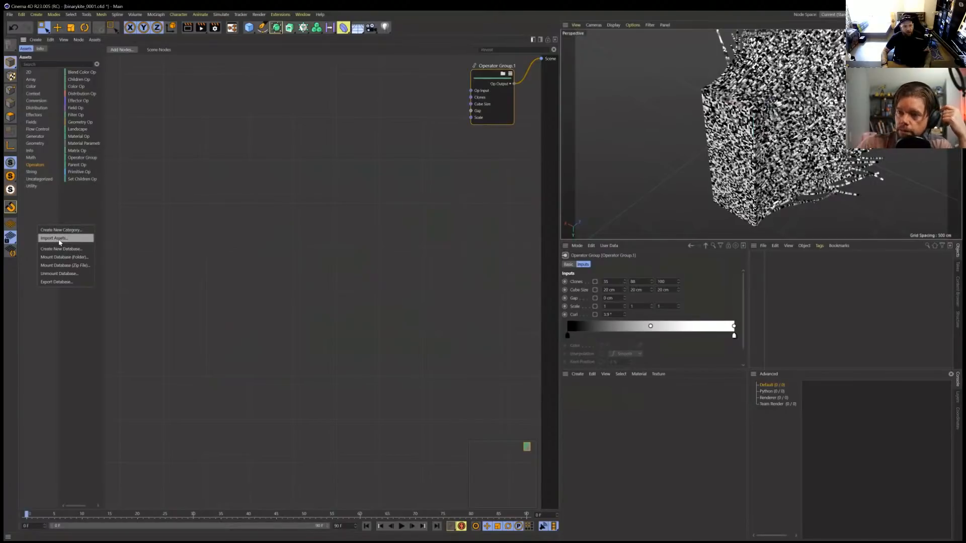
{"action": "key", "text": "Escape"}
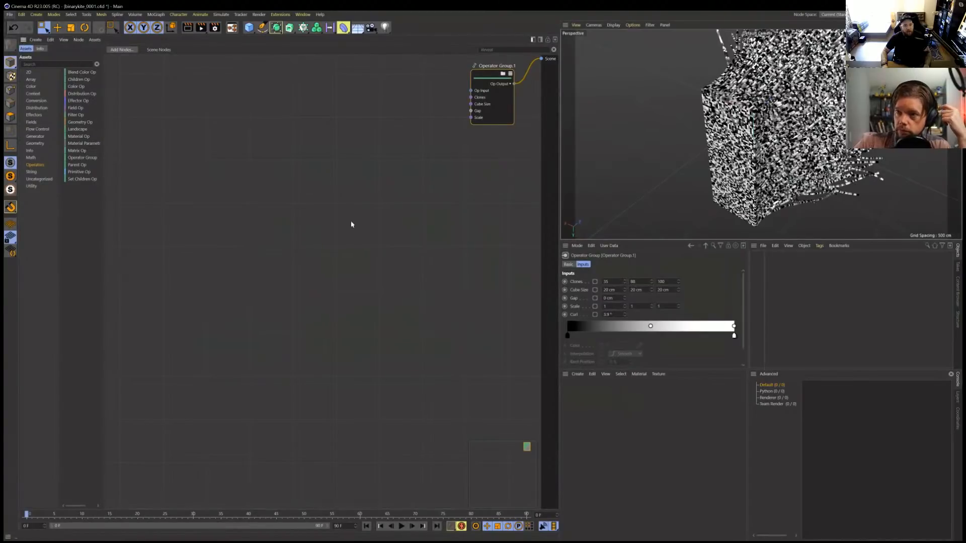
Step: Open componentforest_0001 from the component forest folder in Cinema 4D
{"action": "key", "text": "alt+Tab"}
{"action": "left_click", "coordinate": [720, 235]}
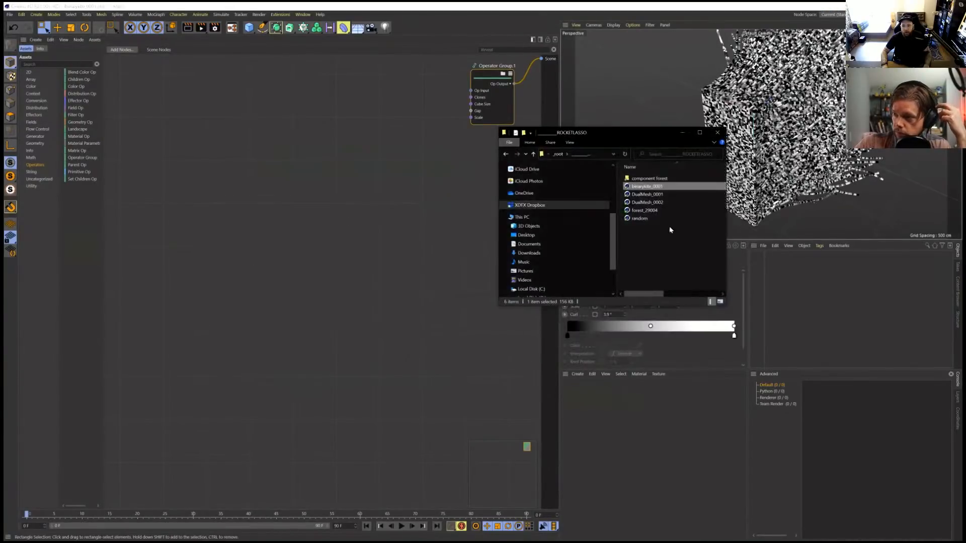
{"action": "double_click", "coordinate": [649, 178]}
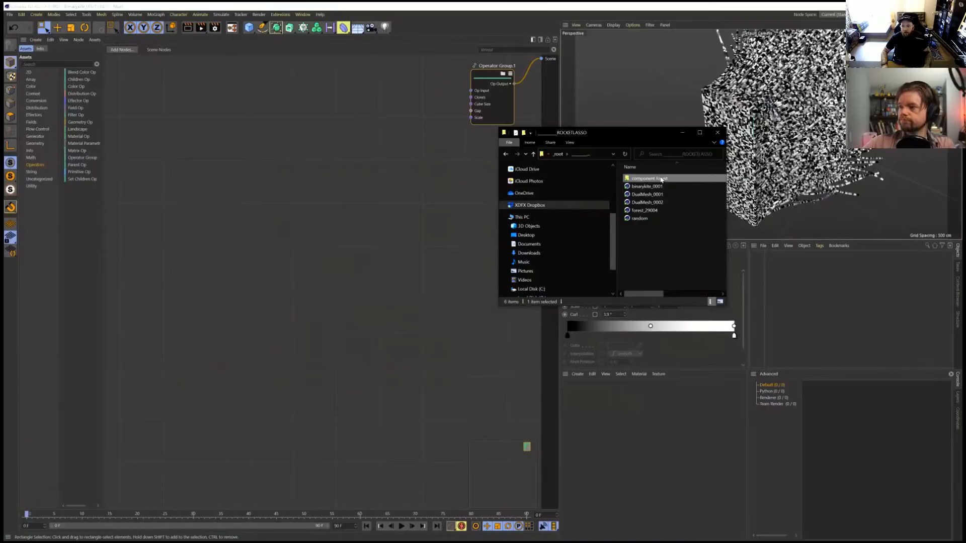
{"action": "left_click", "coordinate": [651, 234]}
{"action": "left_click_drag", "start_coordinate": [652, 235], "coordinate": [353, 228]}
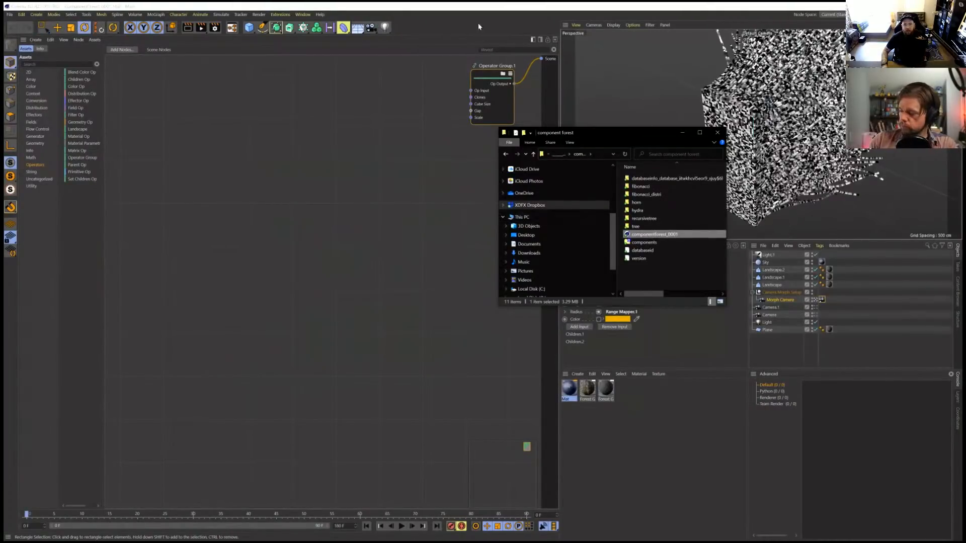
{"action": "left_click", "coordinate": [616, 134]}
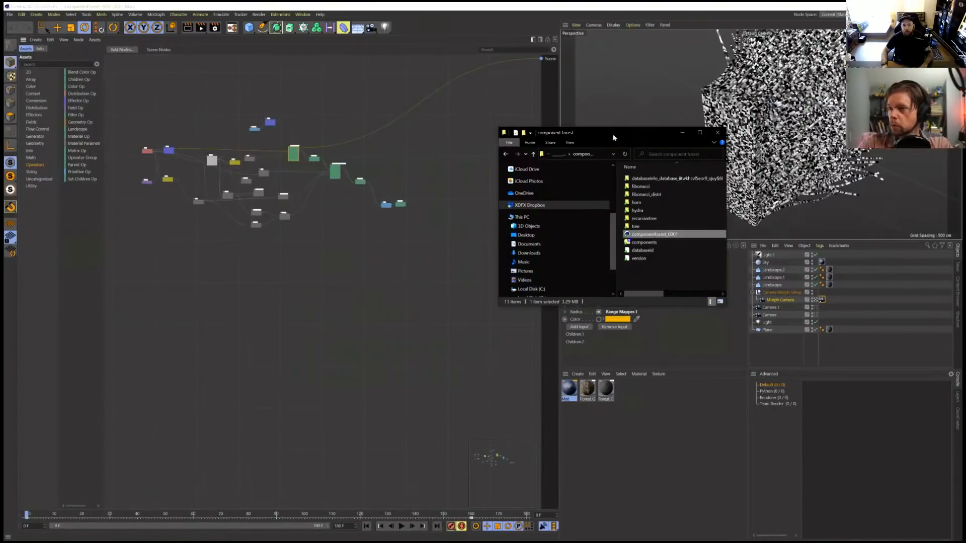
{"action": "left_click", "coordinate": [416, 269]}
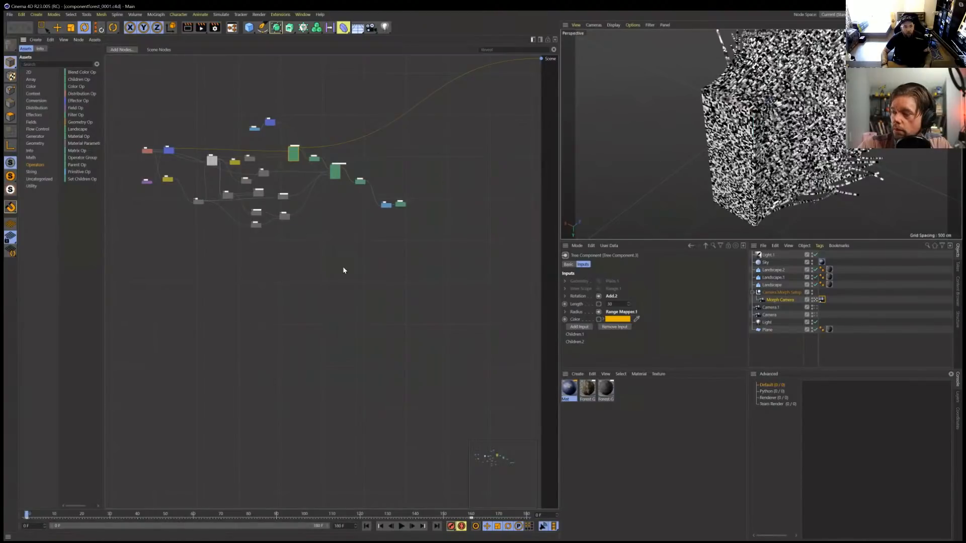
{"action": "left_click", "coordinate": [440, 244]}
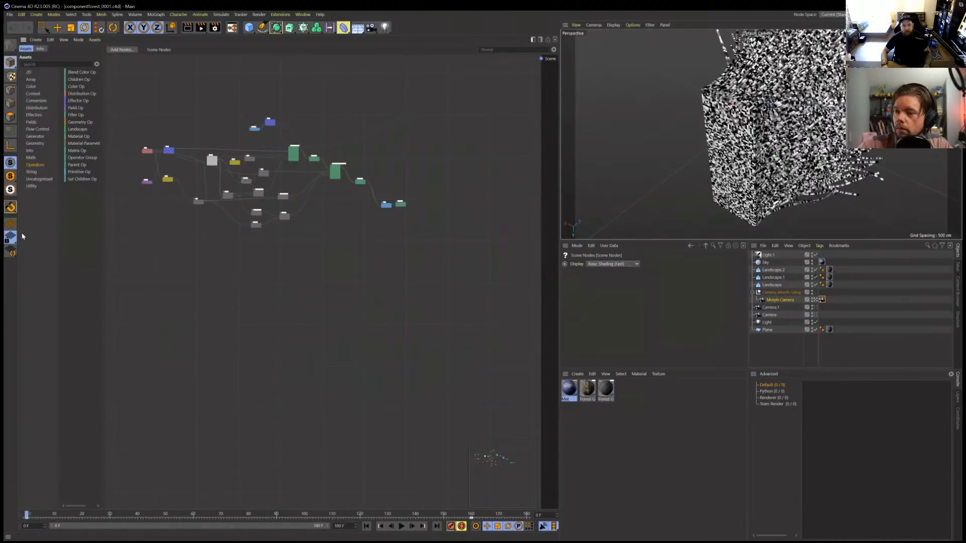
Step: Locate the components zip archive in File Explorer's component forest folder, and return to Cinema 4D
{"action": "key", "text": "alt+Tab"}
{"action": "key", "text": "alt+Tab"}
{"action": "key", "text": "alt+Tab"}
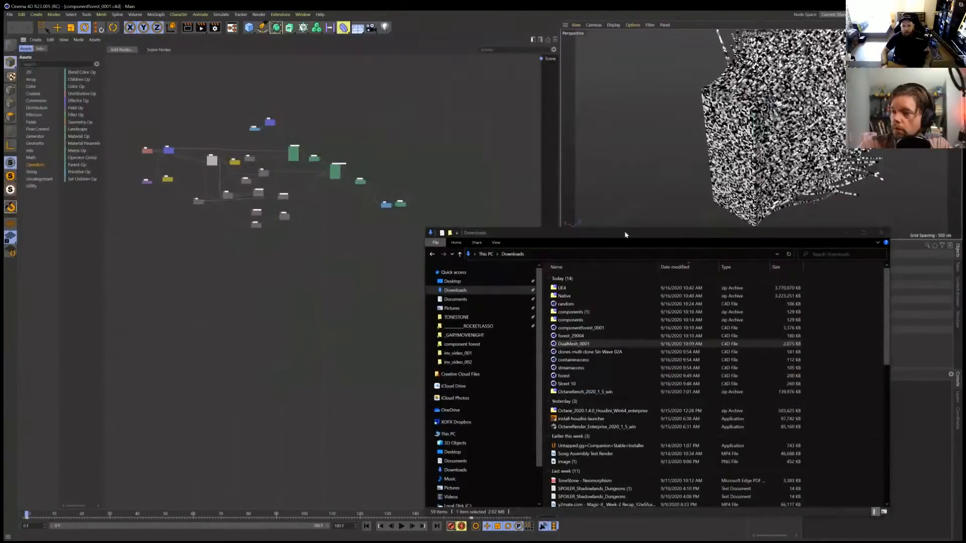
{"action": "left_click", "coordinate": [844, 237]}
{"action": "key", "text": "alt+Tab"}
{"action": "key", "text": "alt+Tab"}
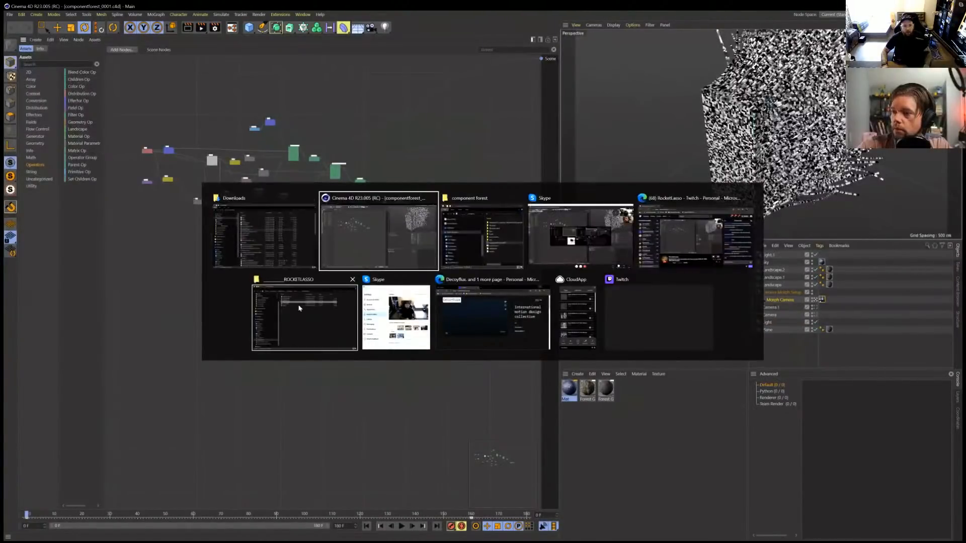
{"action": "double_click", "coordinate": [191, 275]}
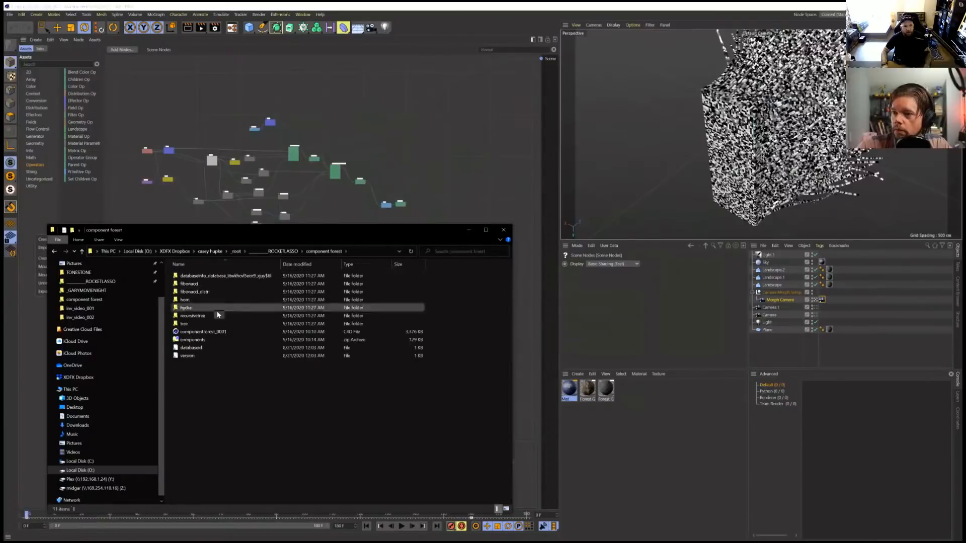
{"action": "left_click", "coordinate": [215, 341]}
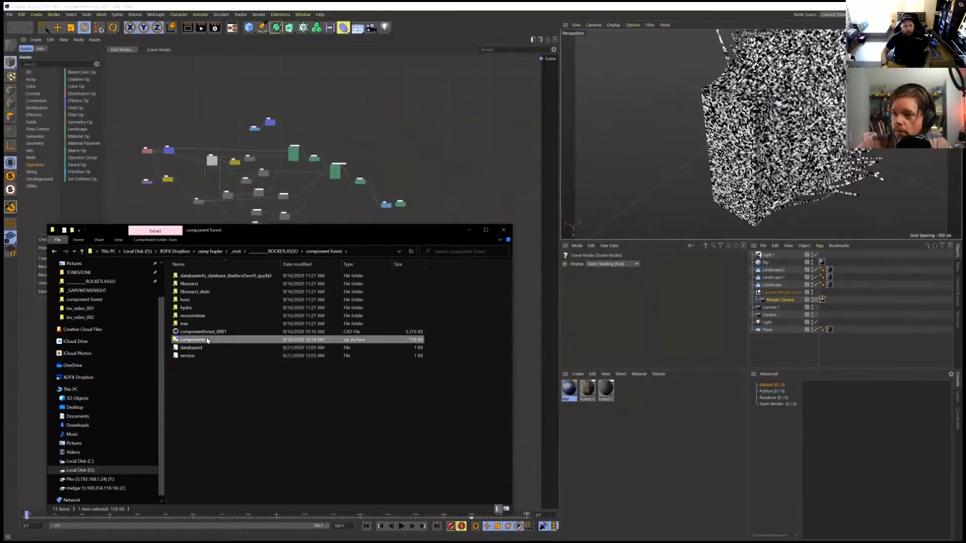
{"action": "left_click", "coordinate": [237, 323]}
{"action": "left_click_drag", "start_coordinate": [273, 234], "coordinate": [461, 222]}
{"action": "left_click", "coordinate": [189, 287]}
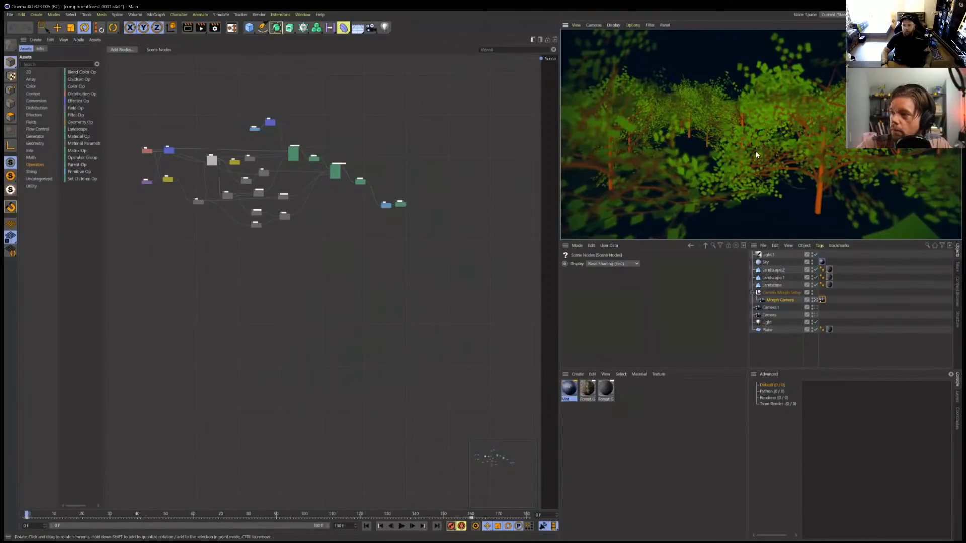
Step: Stop viewing through the Morph Camera and frame the forest from a raised angle
{"action": "left_click", "coordinate": [816, 300]}
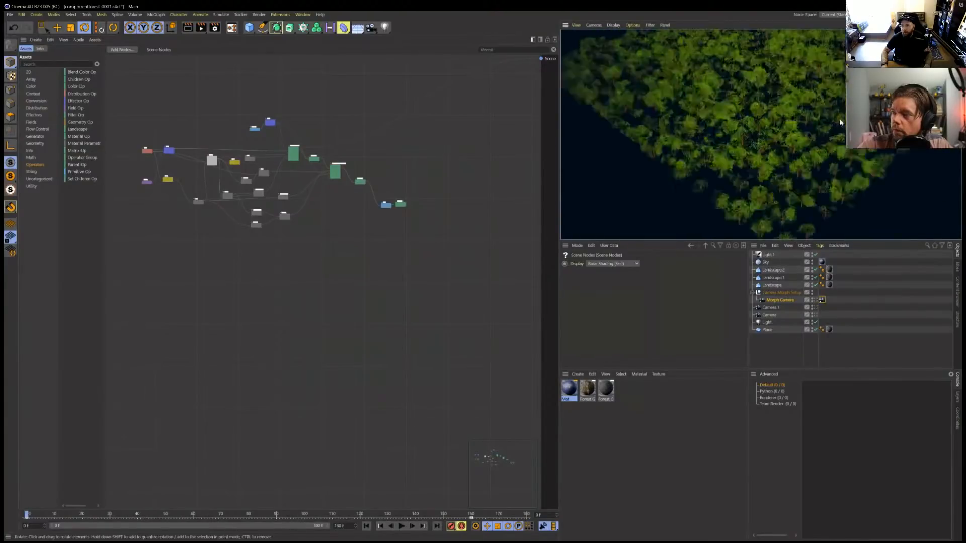
{"action": "left_click_drag", "start_coordinate": [839, 122], "coordinate": [735, 143], "text": "alt"}
Step: Inspect the Tree Component node's inputs and its connections to the recursive tree nodes
{"action": "scroll", "coordinate": [189, 247], "scroll_direction": "up", "scroll_amount": 3}
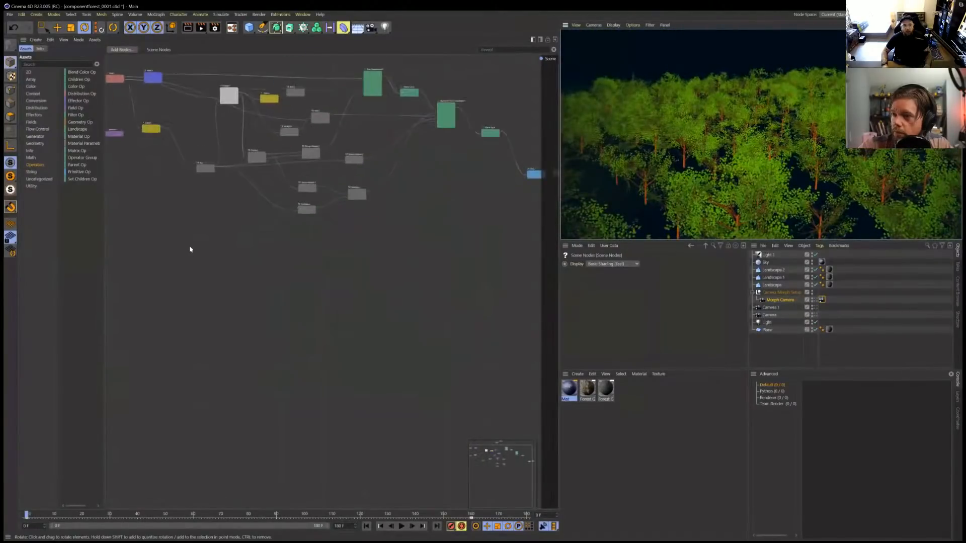
{"action": "middle_click_drag", "start_coordinate": [401, 157], "coordinate": [484, 265], "text": "alt"}
{"action": "scroll", "coordinate": [401, 158], "scroll_direction": "up", "scroll_amount": 3}
{"action": "middle_click_drag", "start_coordinate": [387, 192], "coordinate": [289, 191], "text": "alt"}
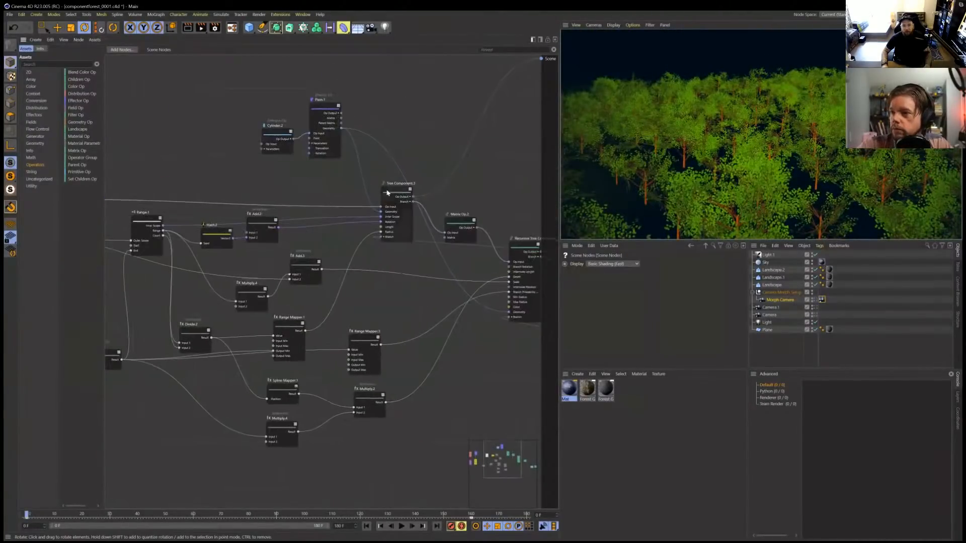
{"action": "left_click", "coordinate": [387, 193]}
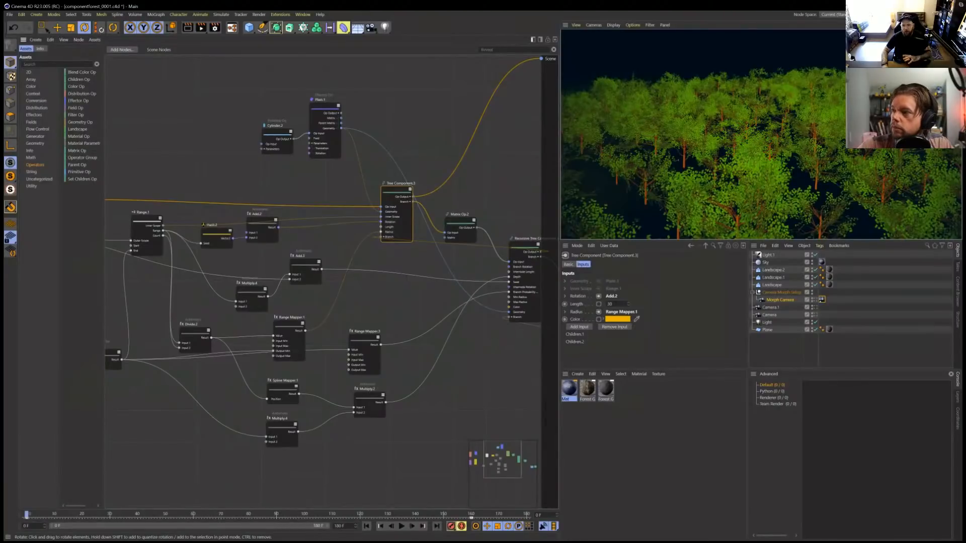
{"action": "left_click", "coordinate": [510, 219]}
{"action": "middle_click_drag", "start_coordinate": [510, 219], "coordinate": [354, 219]}
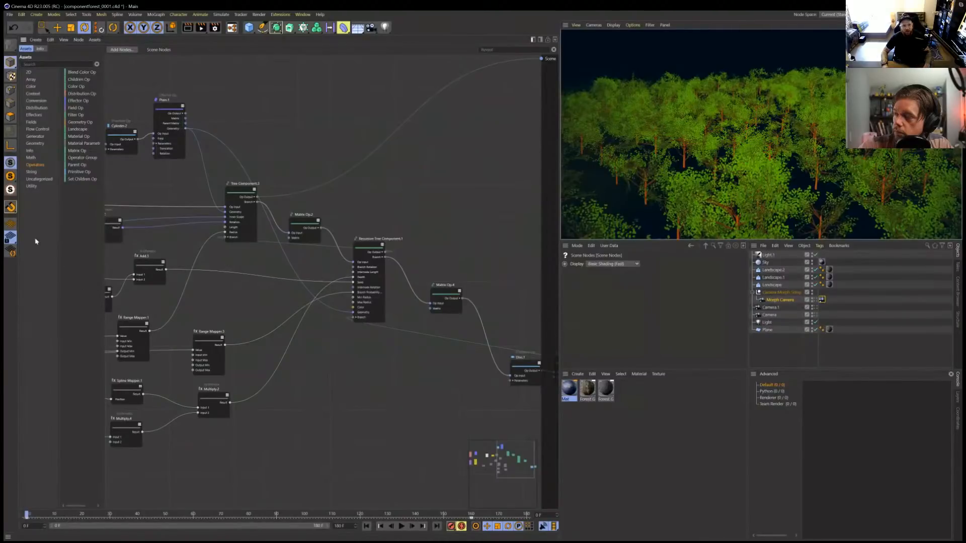
Step: Unmount the Components.zip database from the asset list
{"action": "right_click", "coordinate": [37, 255]}
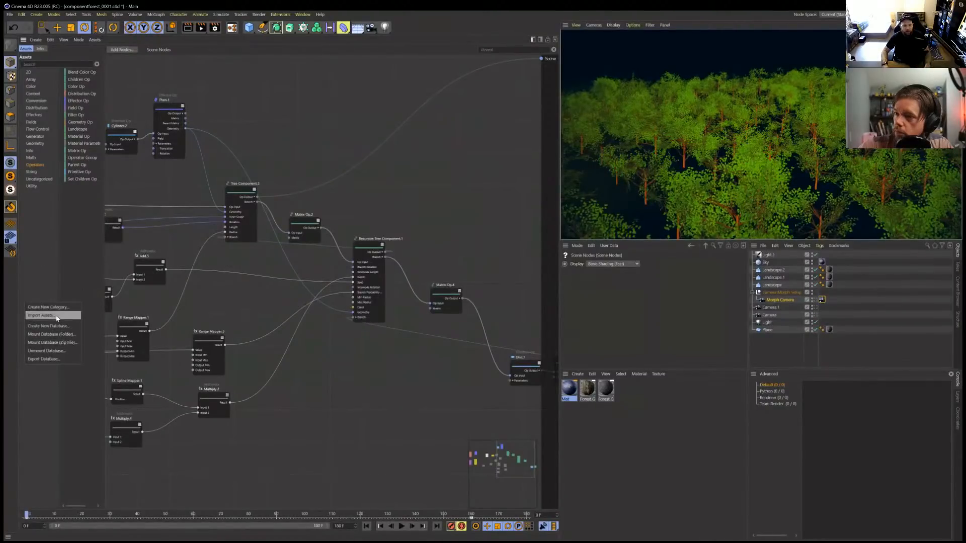
{"action": "left_click", "coordinate": [63, 350]}
{"action": "left_click", "coordinate": [100, 349]}
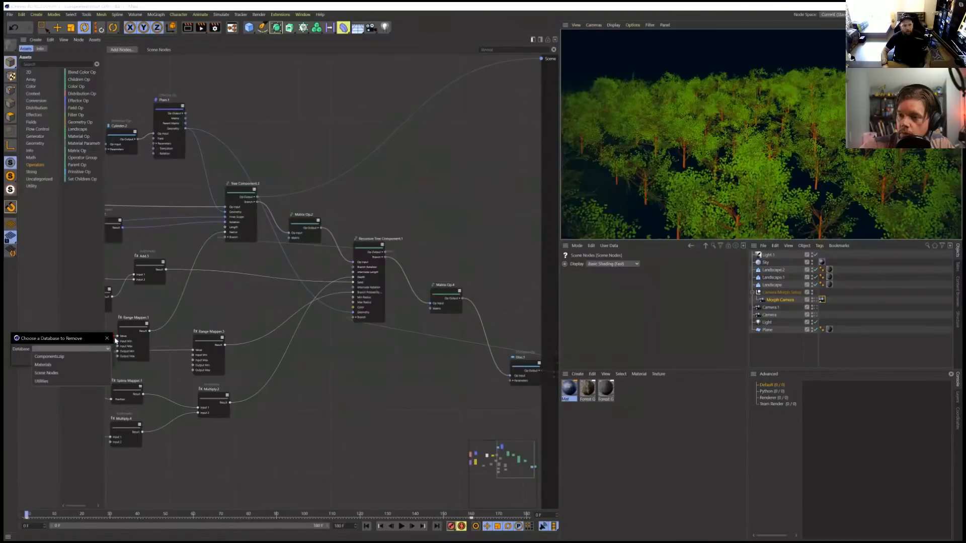
{"action": "left_click", "coordinate": [105, 349]}
{"action": "left_click", "coordinate": [79, 360]}
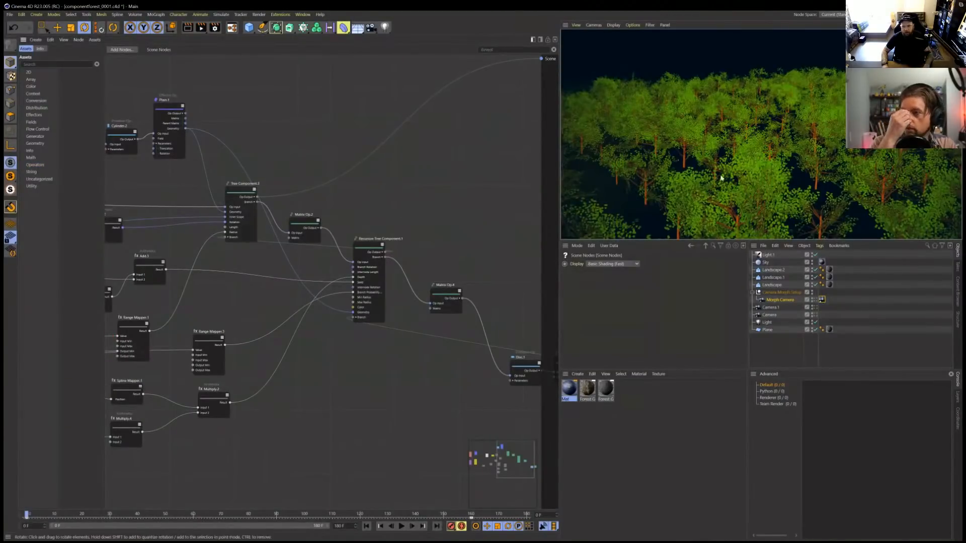
Step: Inspect the Recursive Tree Component.1 inputs and survey the node graph from its end back to its start
{"action": "scroll", "coordinate": [669, 181], "scroll_direction": "up", "scroll_amount": 3}
{"action": "scroll", "coordinate": [382, 219], "scroll_direction": "up", "scroll_amount": 1}
{"action": "left_click", "coordinate": [367, 250]}
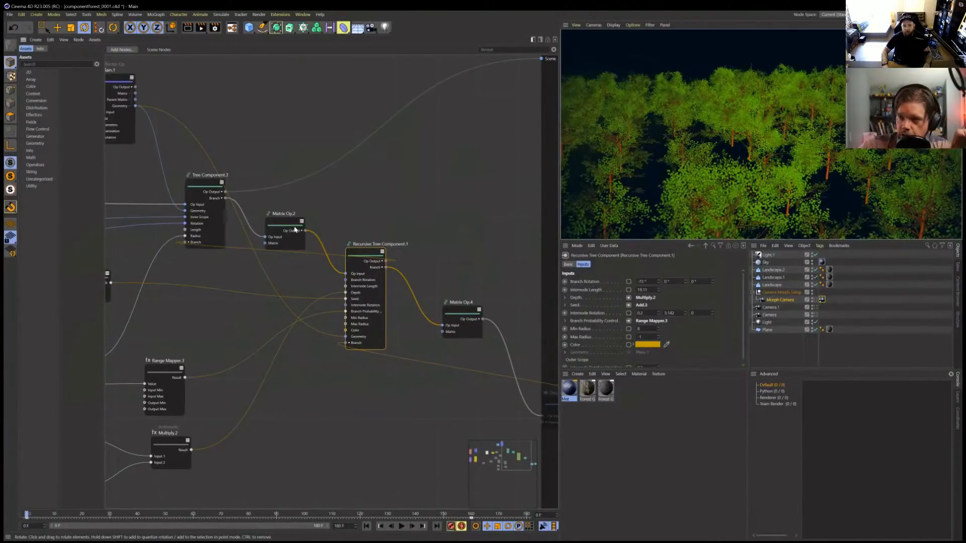
{"action": "scroll", "coordinate": [229, 304], "scroll_direction": "down", "scroll_amount": 2}
{"action": "middle_click_drag", "start_coordinate": [498, 420], "coordinate": [395, 403]}
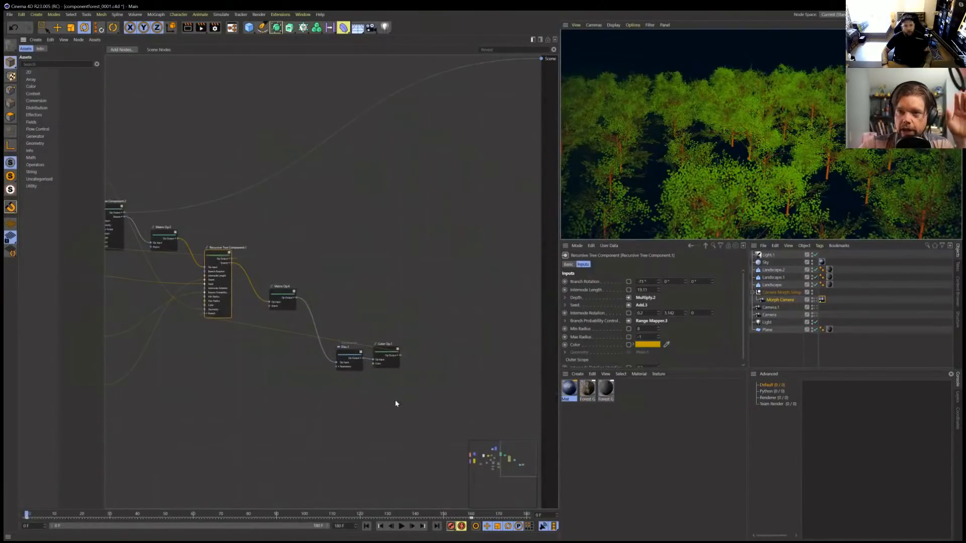
{"action": "middle_click_drag", "start_coordinate": [291, 410], "coordinate": [638, 386]}
{"action": "middle_click_drag", "start_coordinate": [115, 356], "coordinate": [184, 363]}
{"action": "scroll", "coordinate": [182, 359], "scroll_direction": "up", "scroll_amount": 1}
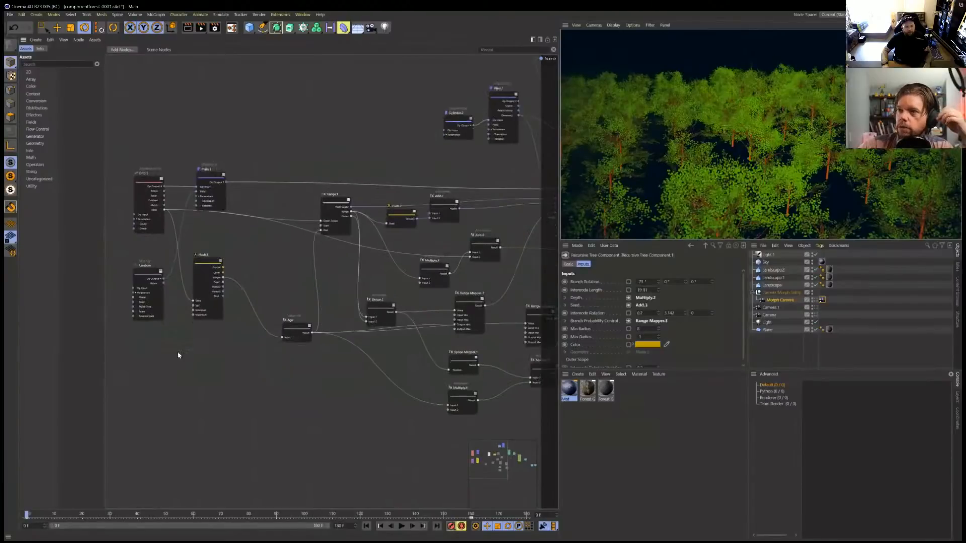
Step: Set the first Count value of the Grid.1 distribution to 4 and frame the narrower forest
{"action": "left_click", "coordinate": [140, 199]}
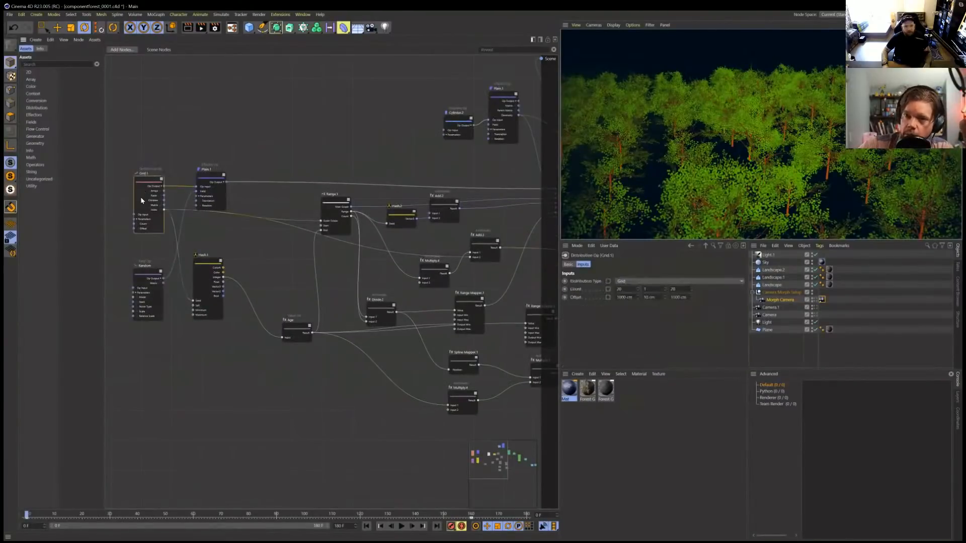
{"action": "double_click", "coordinate": [620, 288]}
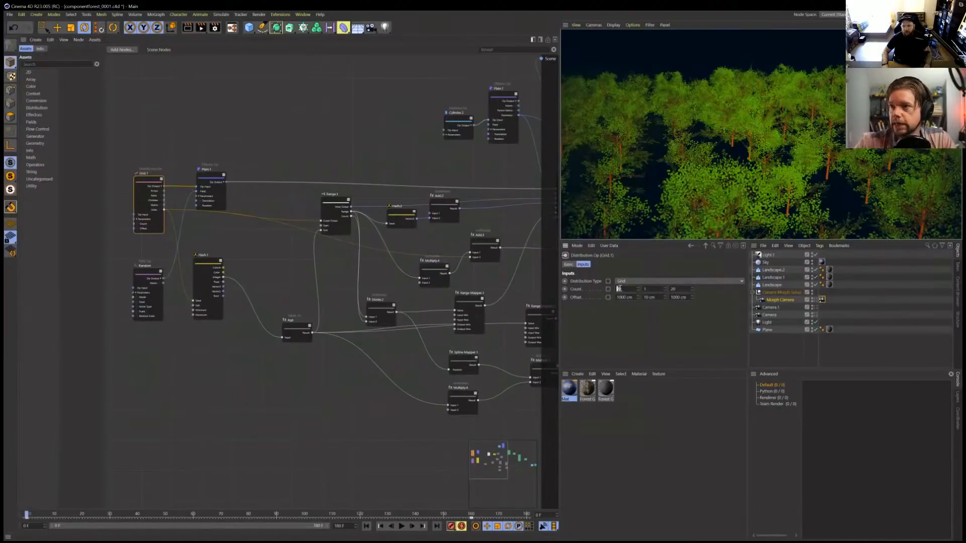
{"action": "type", "text": "4"}
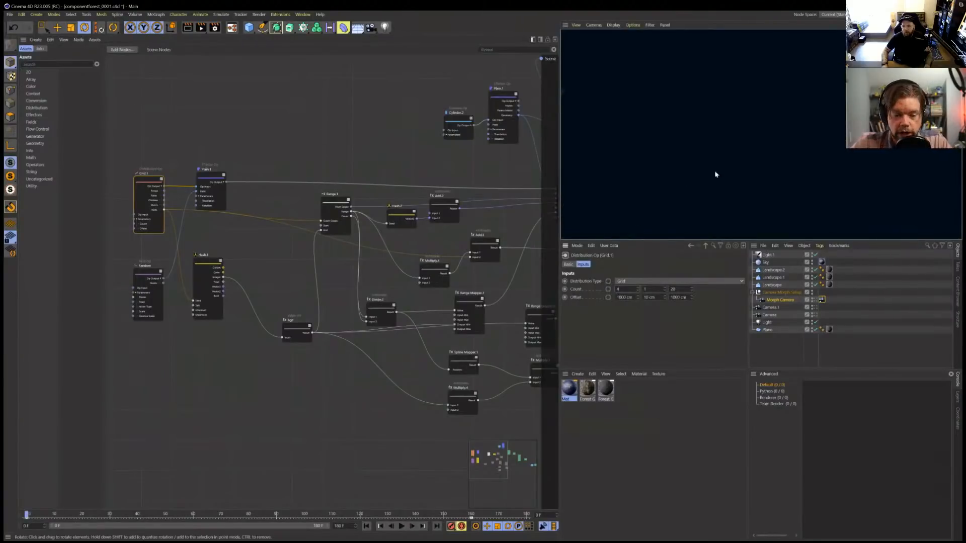
{"action": "right_click_drag", "start_coordinate": [731, 156], "coordinate": [668, 184], "text": "alt"}
{"action": "middle_click_drag", "start_coordinate": [667, 184], "coordinate": [669, 162], "text": "alt"}
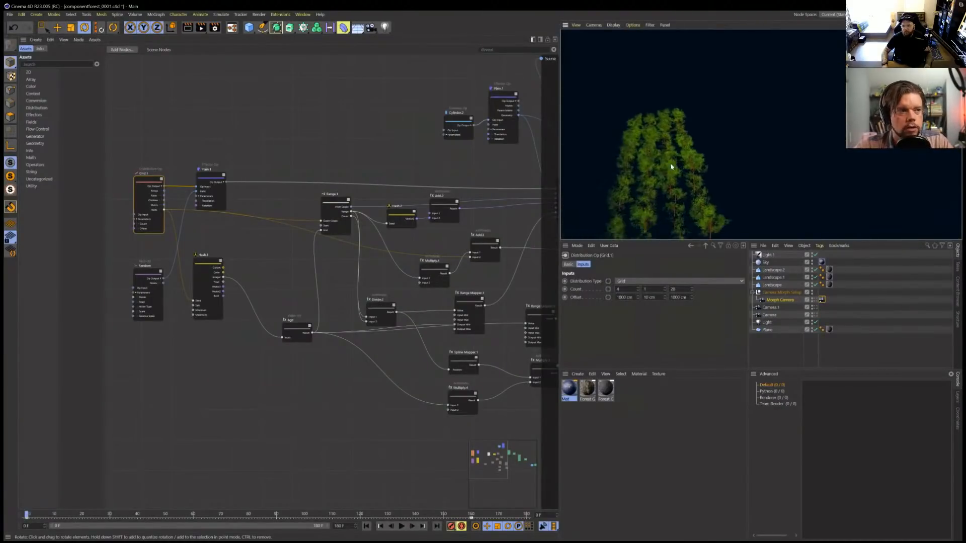
{"action": "right_click_drag", "start_coordinate": [669, 163], "coordinate": [777, 129], "text": "alt"}
{"action": "left_click_drag", "start_coordinate": [777, 129], "coordinate": [756, 147], "text": "alt"}
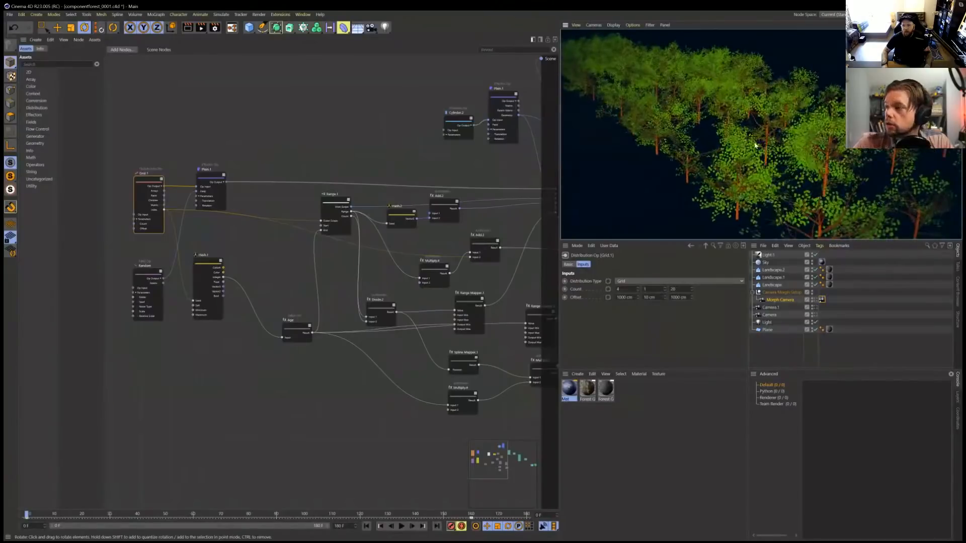
Step: Try a Seed of 1 on the Random field node and view the forest from the side
{"action": "left_click", "coordinate": [144, 276]}
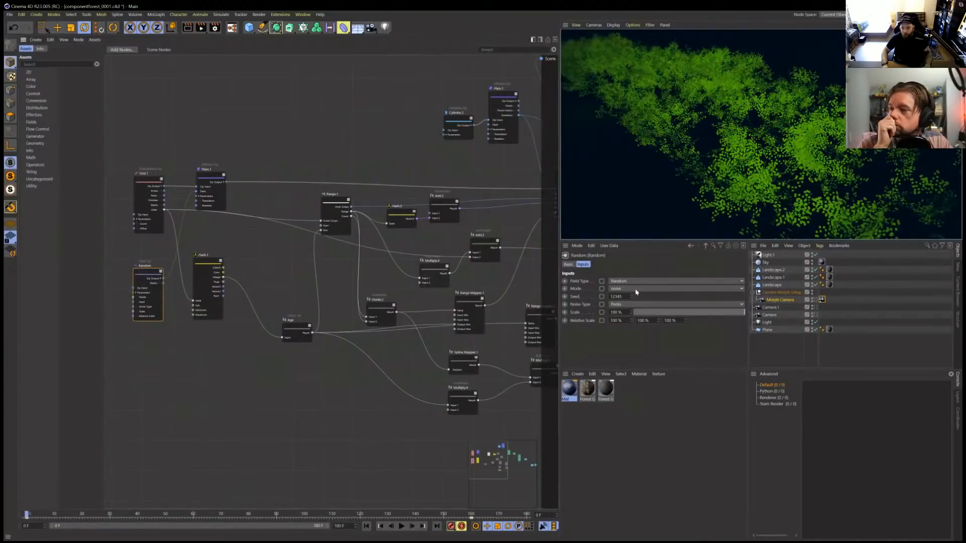
{"action": "double_click", "coordinate": [619, 296]}
{"action": "type", "text": "1"}
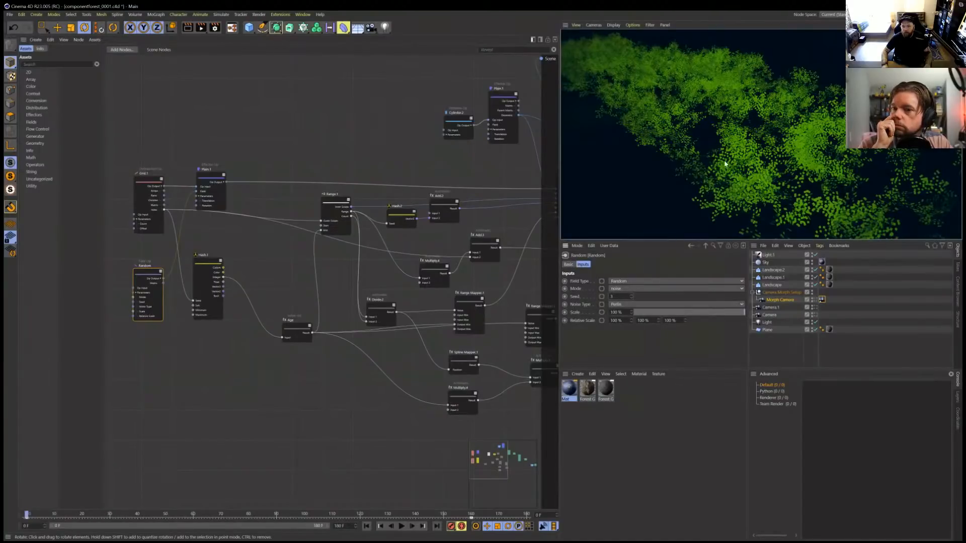
{"action": "left_click_drag", "start_coordinate": [727, 165], "coordinate": [778, 153], "text": "alt"}
{"action": "scroll", "coordinate": [746, 146], "scroll_direction": "up", "scroll_amount": 6}
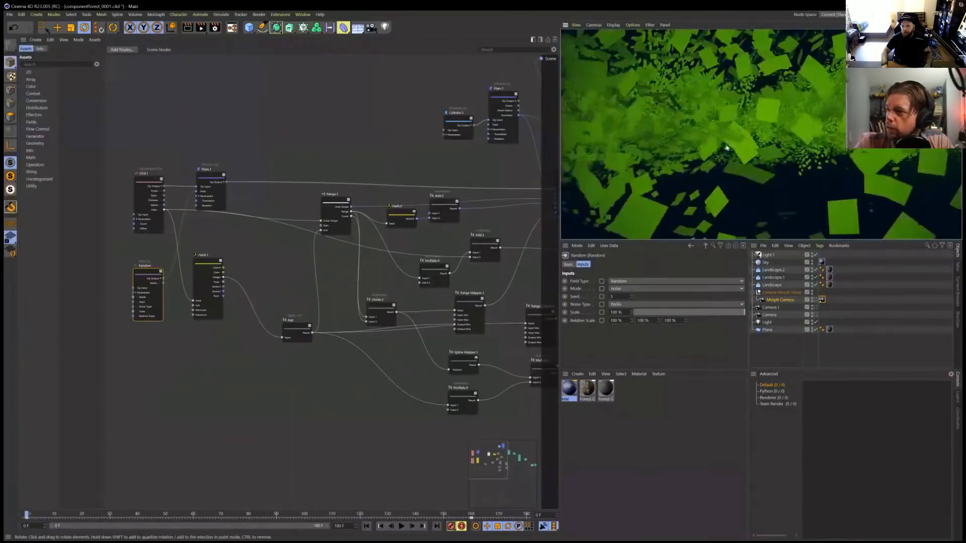
{"action": "scroll", "coordinate": [523, 143], "scroll_direction": "up", "scroll_amount": 5}
{"action": "scroll", "coordinate": [631, 149], "scroll_direction": "down", "scroll_amount": 6}
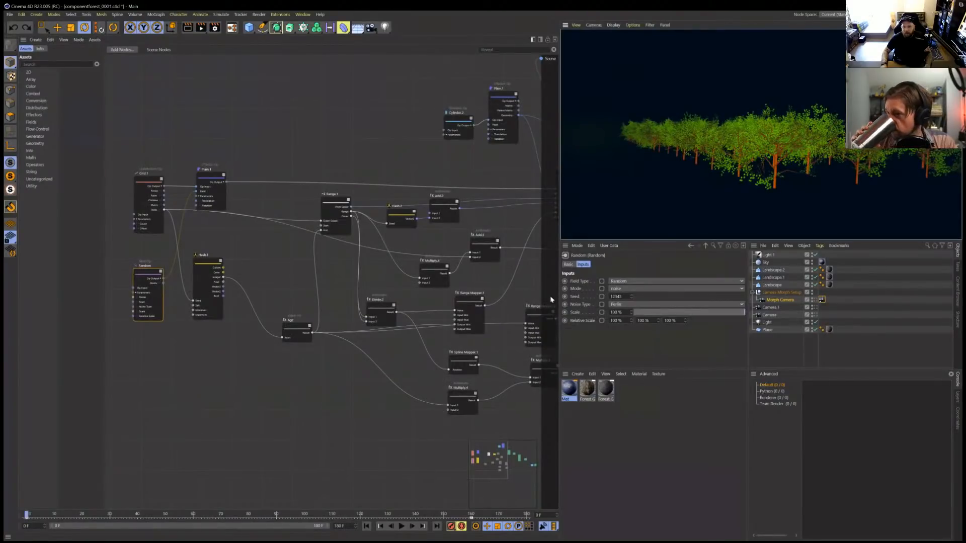
Step: Inspect the inputs of the Plain effector connected to the Grid.1 distribution
{"action": "left_click", "coordinate": [205, 265]}
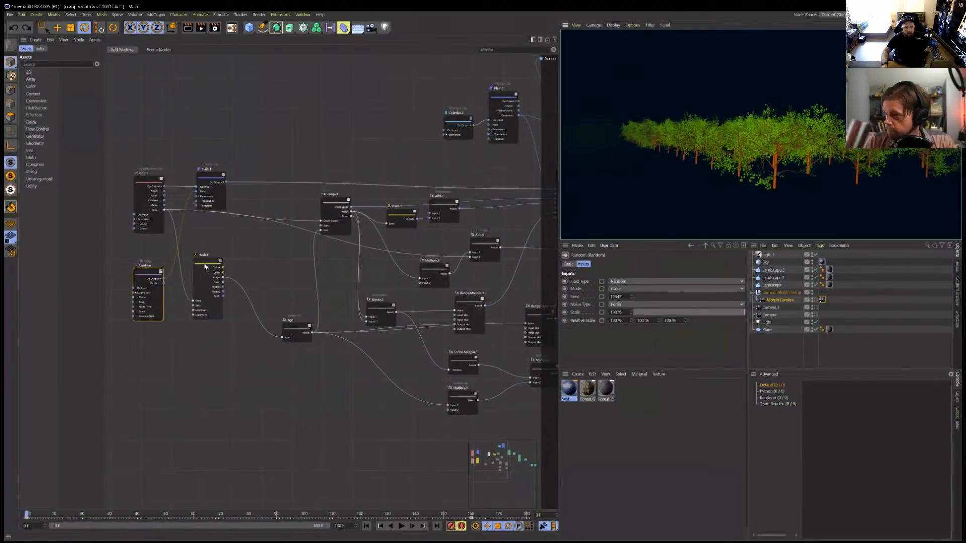
{"action": "left_click", "coordinate": [200, 179]}
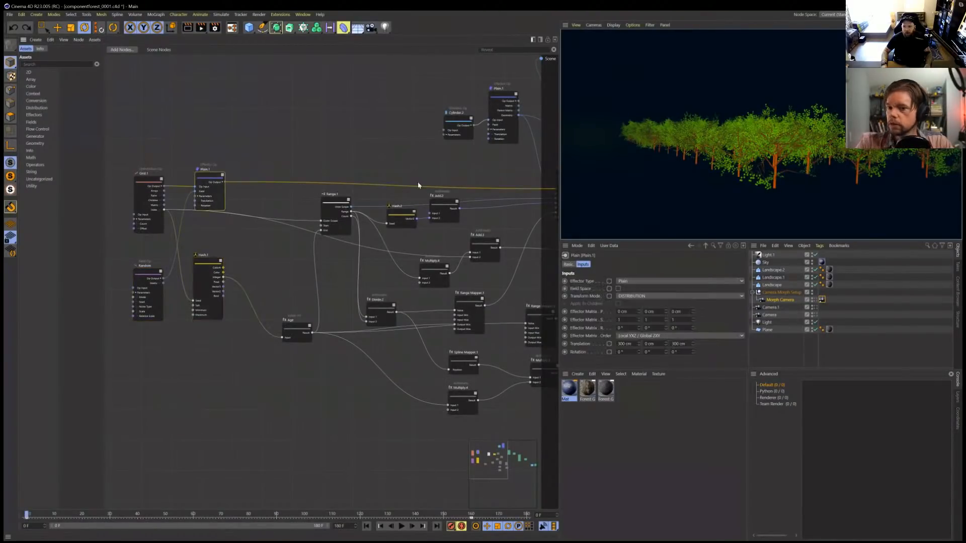
{"action": "left_click", "coordinate": [785, 163]}
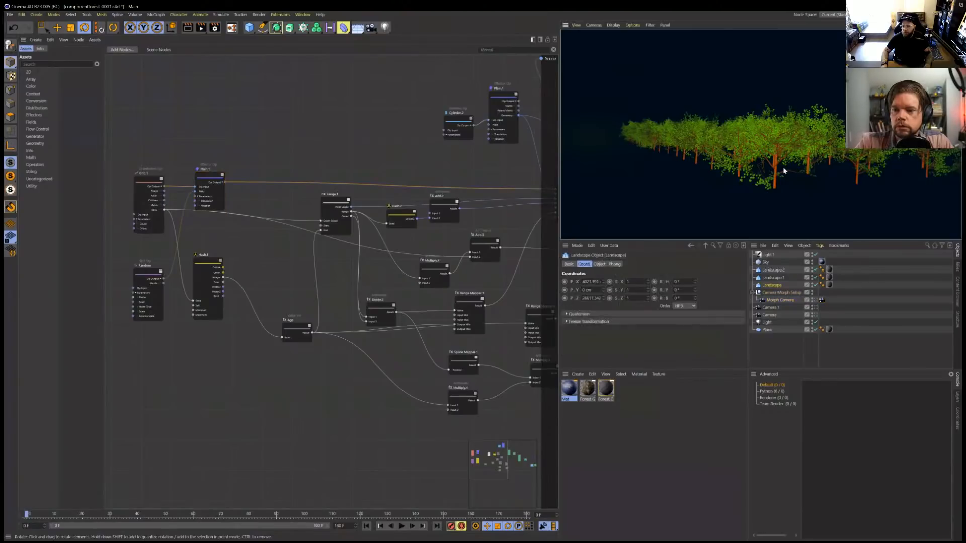
Step: Review the Cylinder.2 primitive and its Plain effector inputs, and switch the primitive type to Platonic
{"action": "middle_click_drag", "start_coordinate": [500, 73], "coordinate": [379, 121]}
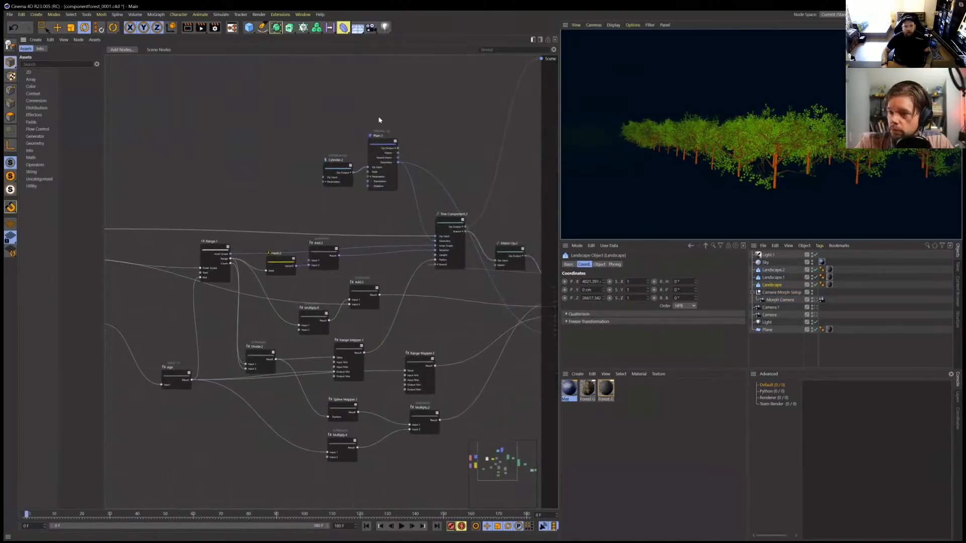
{"action": "left_click", "coordinate": [338, 171]}
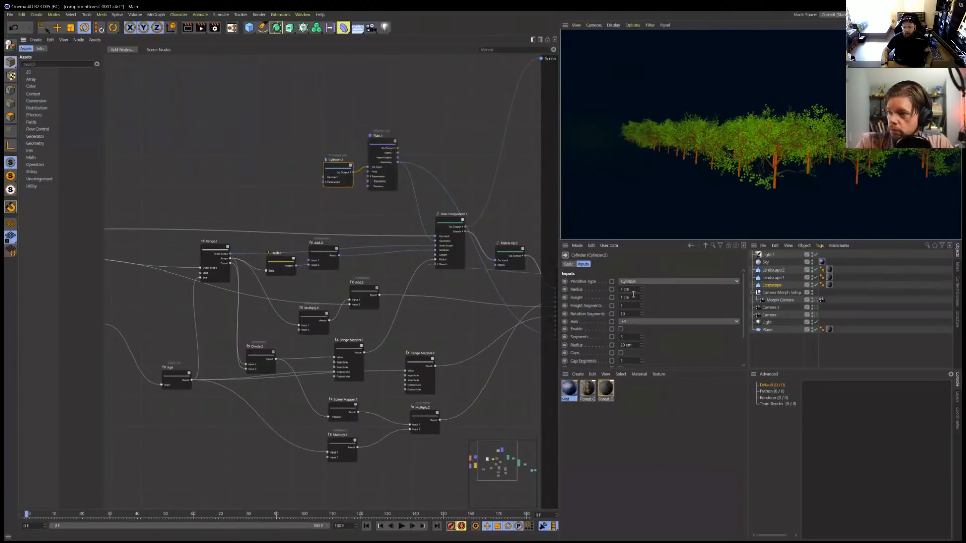
{"action": "left_click", "coordinate": [377, 176]}
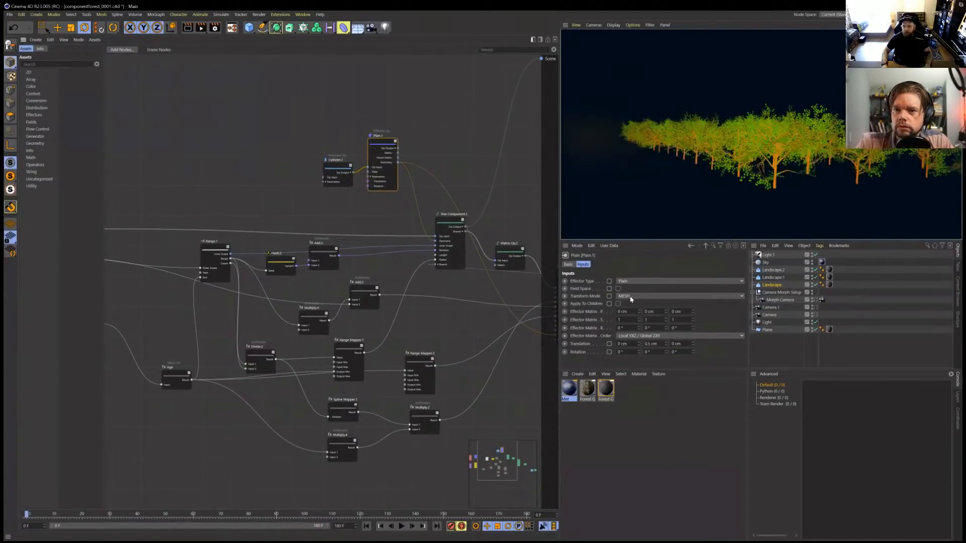
{"action": "left_click", "coordinate": [327, 165]}
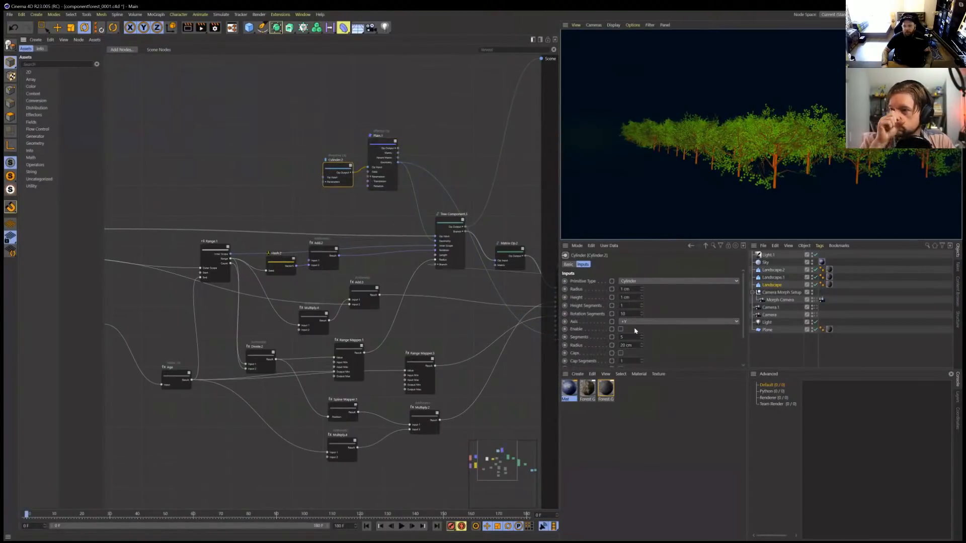
{"action": "left_click", "coordinate": [664, 281]}
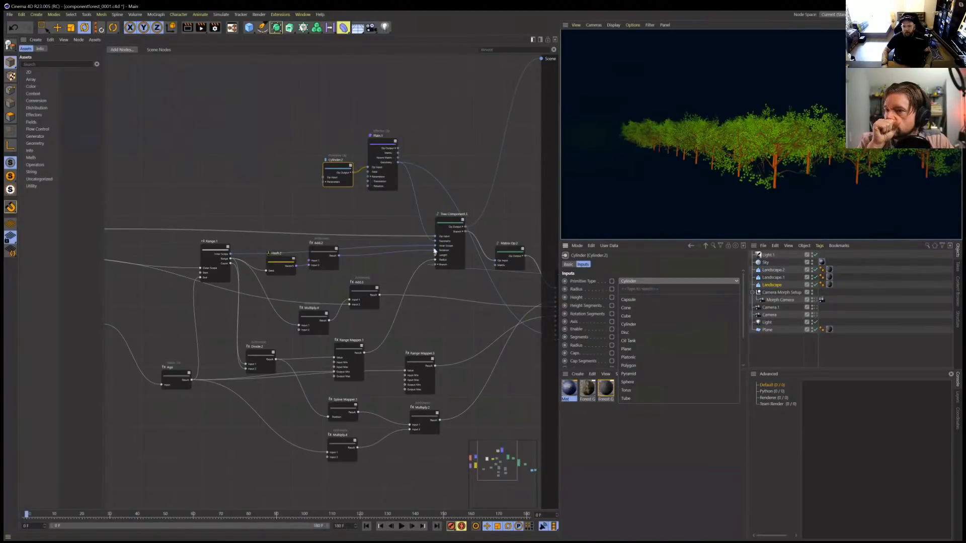
{"action": "left_click", "coordinate": [668, 358]}
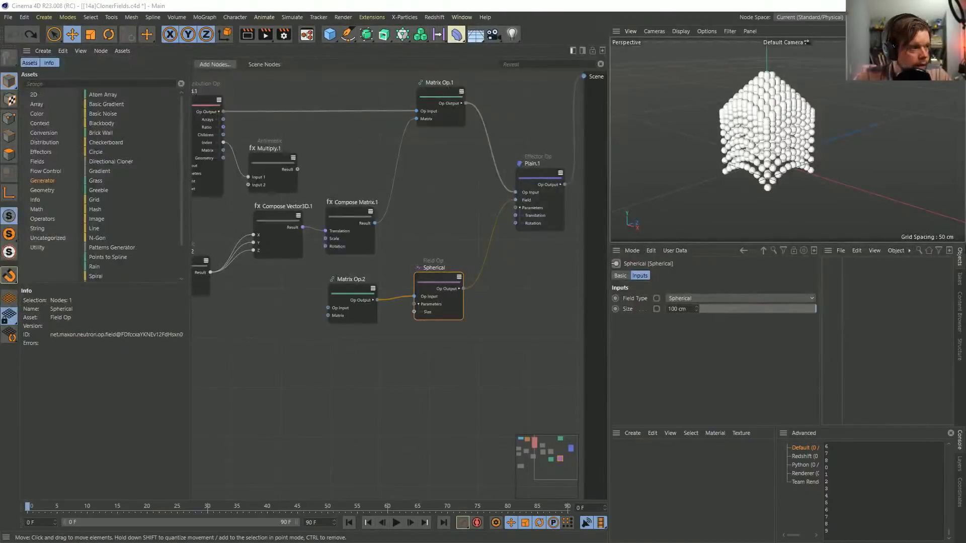
Step: Switch to the Laplace.c4d document and copy its Laplace_Smoothing group node
{"action": "left_click", "coordinate": [461, 17]}
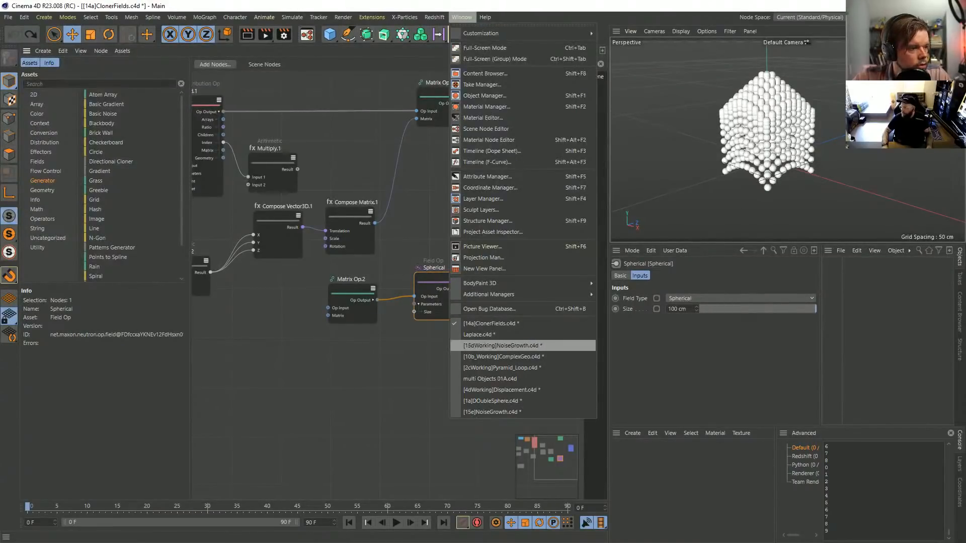
{"action": "left_click", "coordinate": [477, 334]}
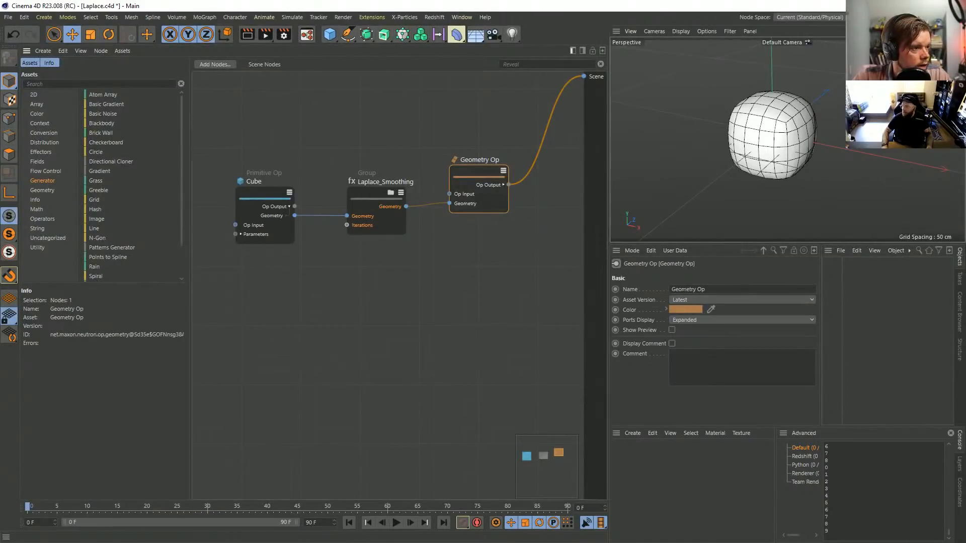
{"action": "key", "text": "Escape"}
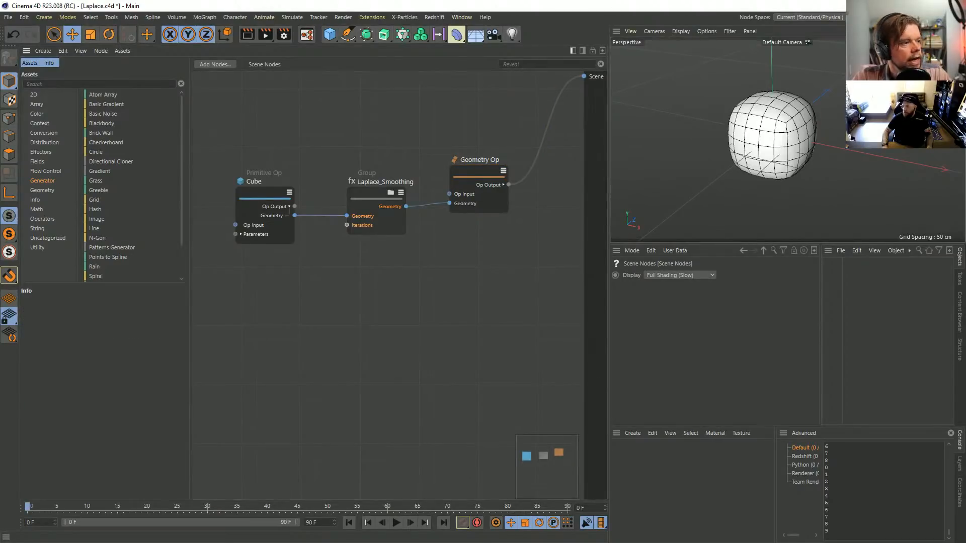
{"action": "left_click", "coordinate": [385, 181]}
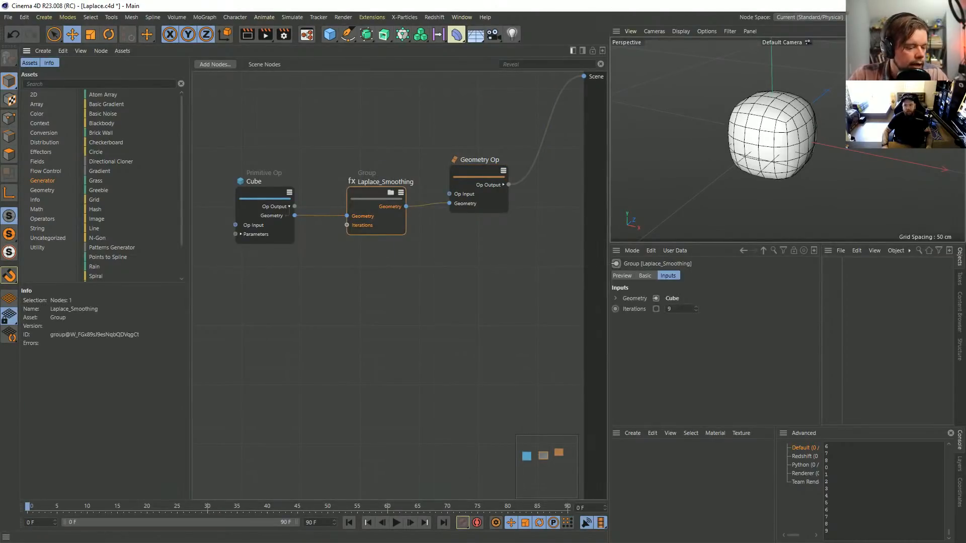
Step: Switch to the [2cWorking]Pyramid_Loop.c4d document and revert it to its saved version
{"action": "left_click", "coordinate": [461, 17]}
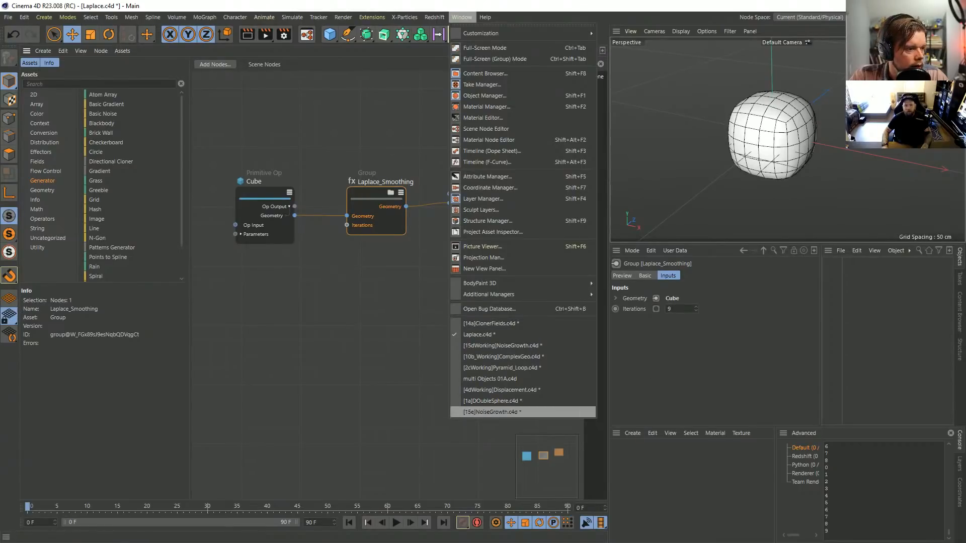
{"action": "left_click", "coordinate": [501, 368]}
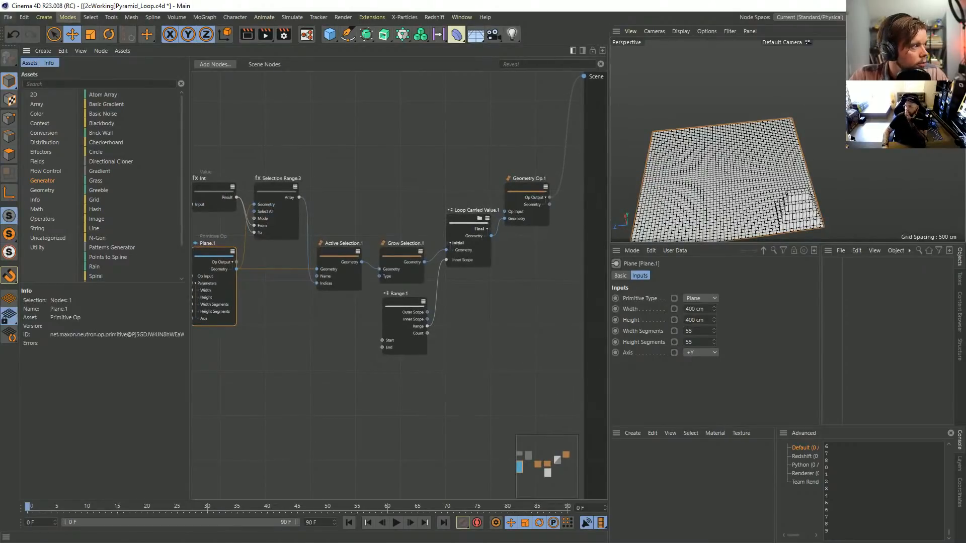
{"action": "left_click", "coordinate": [8, 17]}
{"action": "left_click", "coordinate": [35, 57]}
{"action": "left_click", "coordinate": [457, 314]}
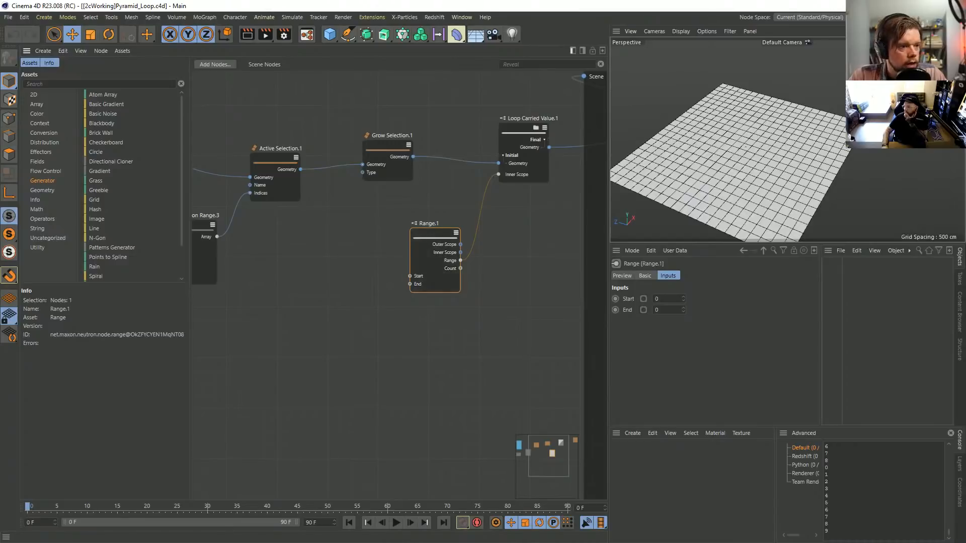
Step: Set the End value of the Range.1 node to 7
{"action": "left_click_drag", "start_coordinate": [683, 310], "coordinate": [701, 310]}
{"action": "left_click", "coordinate": [682, 308]}
{"action": "left_click", "coordinate": [683, 308]}
Step: Paste the Laplace_Smoothing group and wire its geometry ports between Loop Carried Value.1 and Geometry Op.1
{"action": "middle_click_drag", "start_coordinate": [537, 151], "coordinate": [368, 222]}
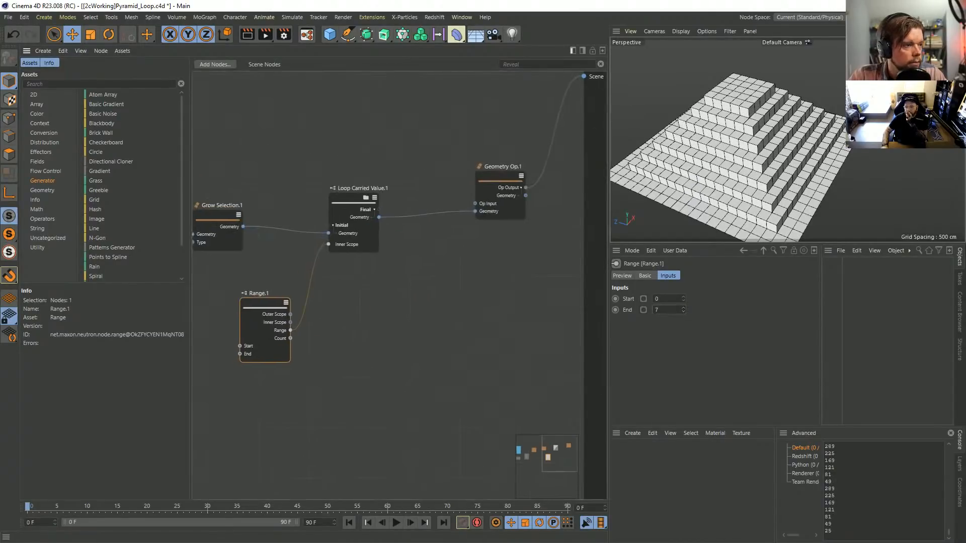
{"action": "key", "text": "ctrl+v"}
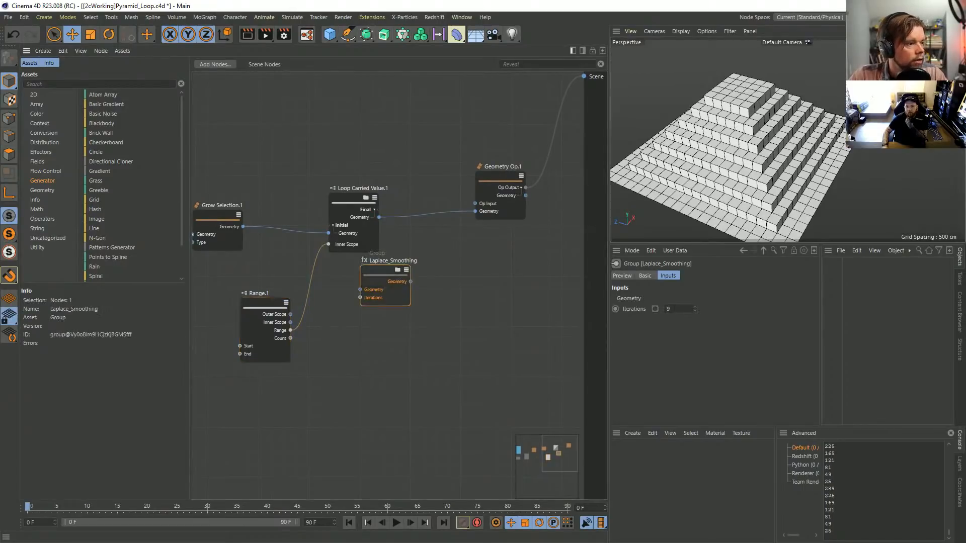
{"action": "left_click_drag", "start_coordinate": [375, 282], "coordinate": [410, 189]}
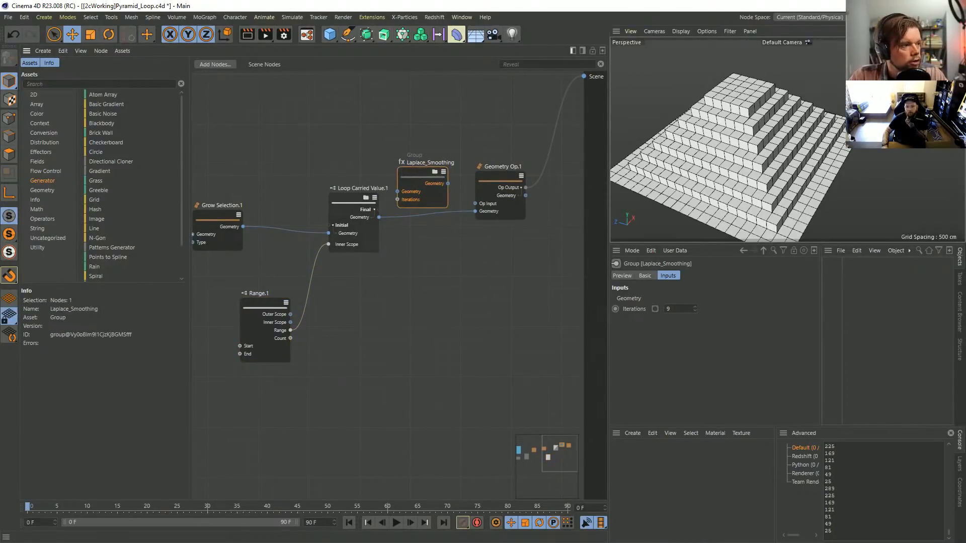
{"action": "left_click_drag", "start_coordinate": [379, 217], "coordinate": [397, 192]}
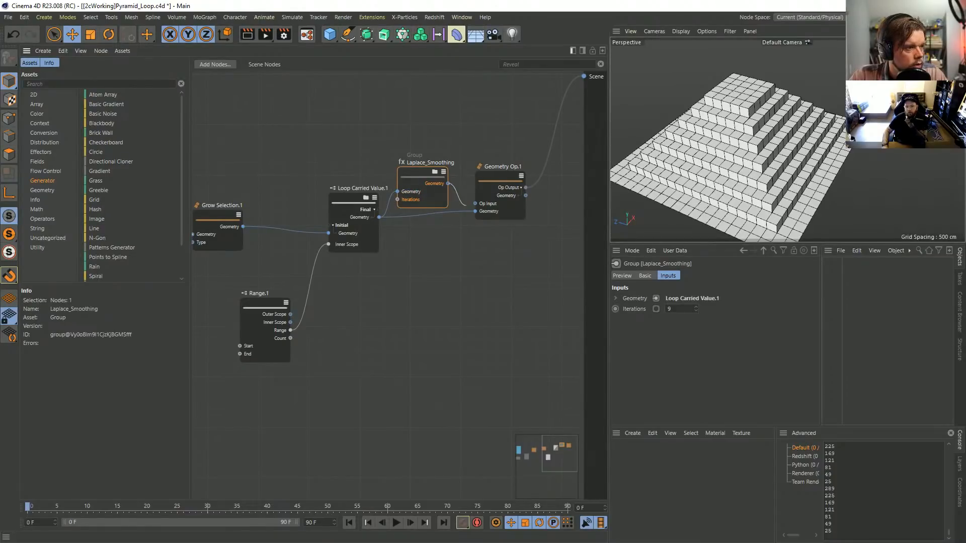
{"action": "left_click_drag", "start_coordinate": [448, 183], "coordinate": [475, 211]}
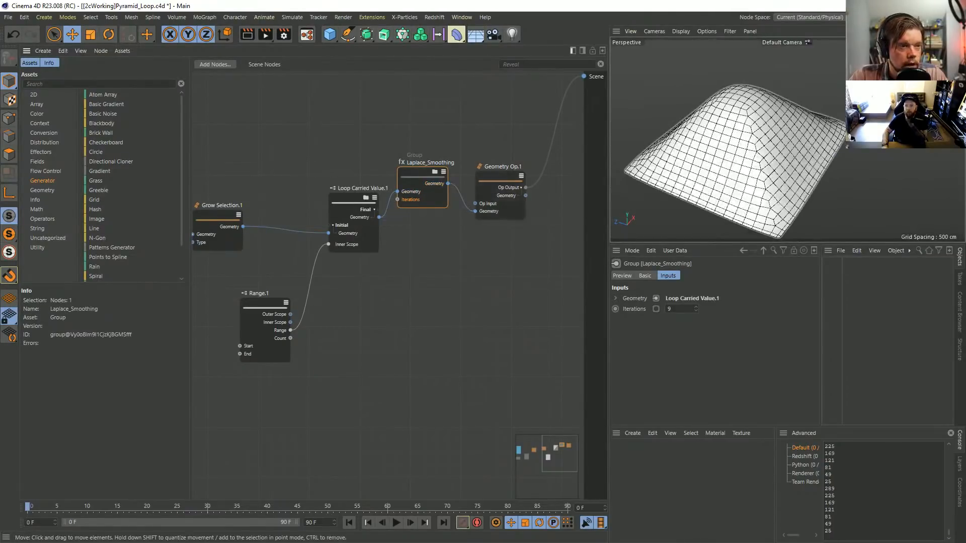
{"action": "left_click_drag", "start_coordinate": [784, 154], "coordinate": [790, 176], "text": "alt"}
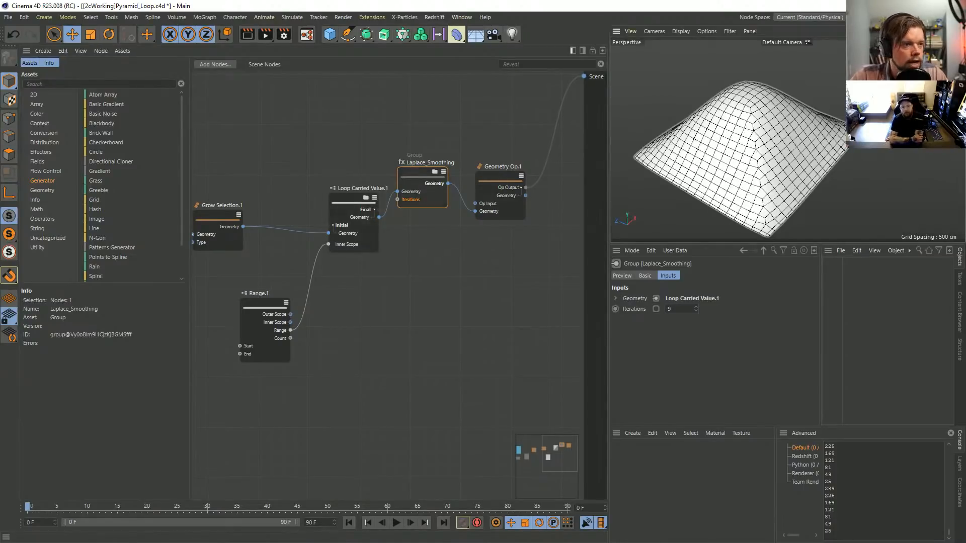
{"action": "left_click_drag", "start_coordinate": [765, 196], "coordinate": [762, 169], "text": "alt"}
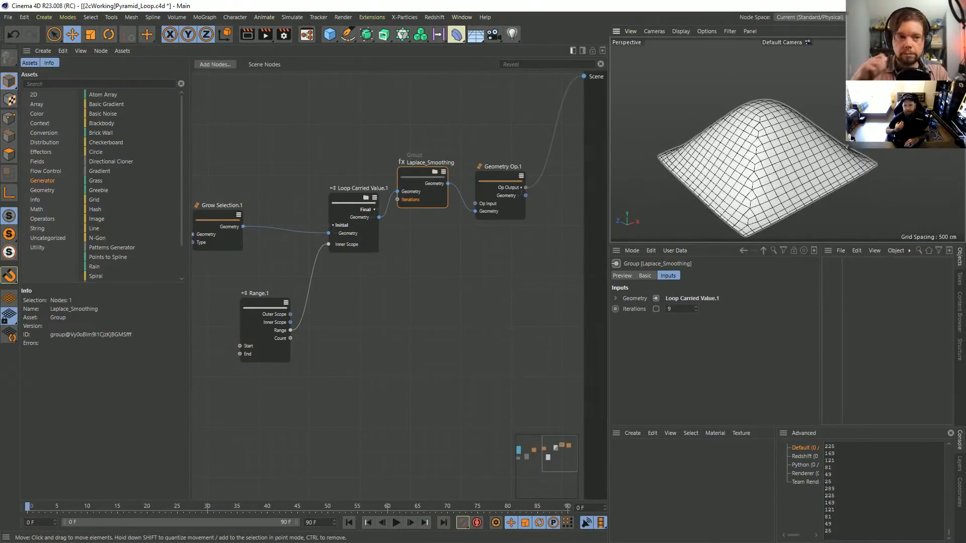
Step: Make room before Geometry Op.1 and insert a Random Selection node into its connection from Laplace_Smoothing
{"action": "left_click_drag", "start_coordinate": [503, 173], "coordinate": [568, 166]}
{"action": "type", "text": "ra"}
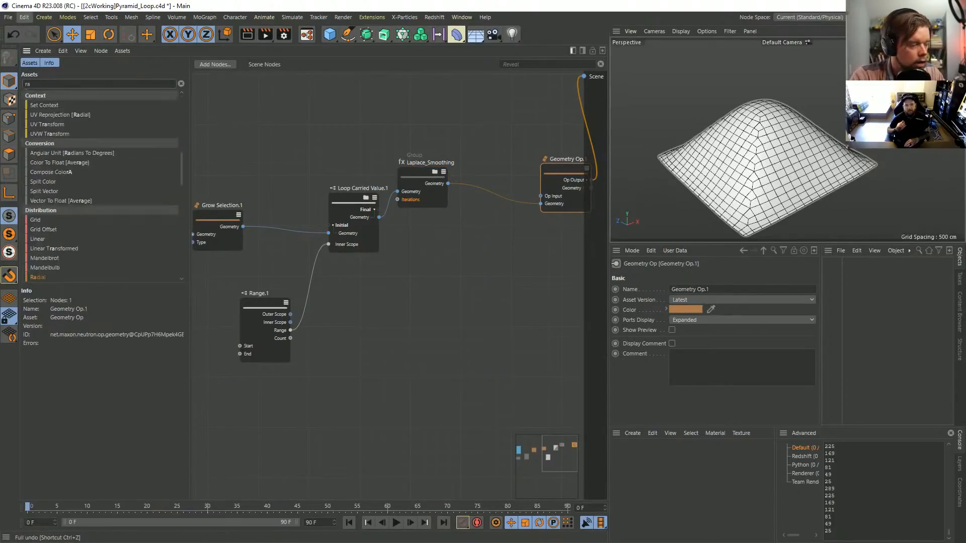
{"action": "type", "text": "nd"}
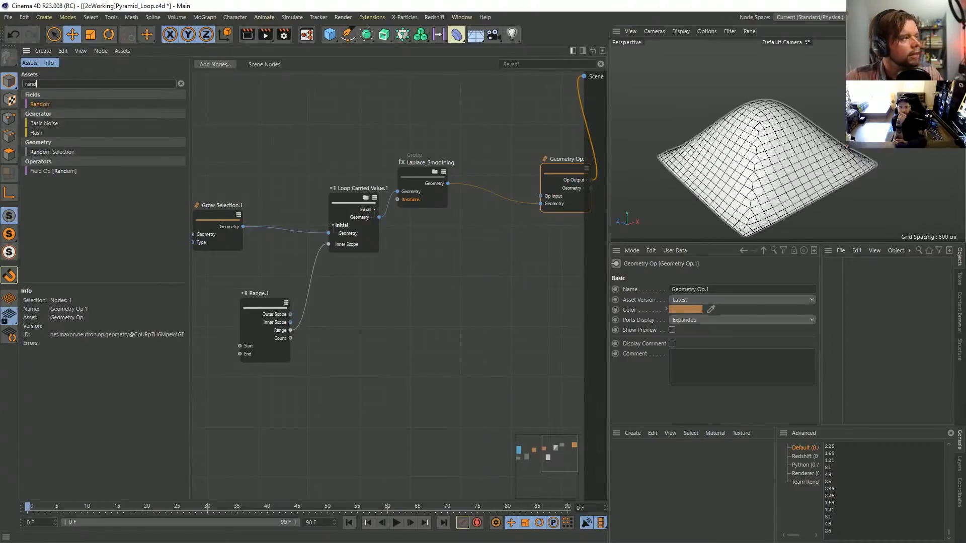
{"action": "middle_click_drag", "start_coordinate": [453, 251], "coordinate": [411, 256]}
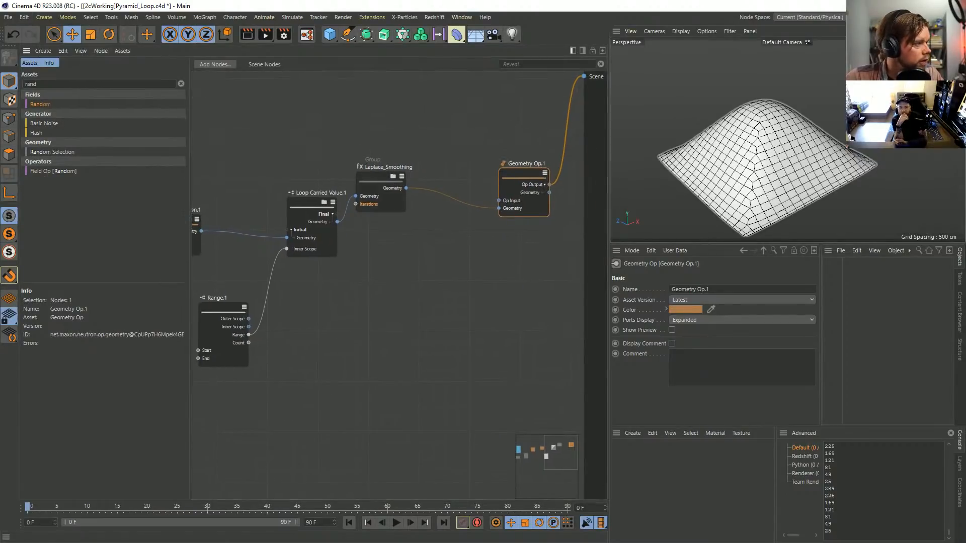
{"action": "left_click_drag", "start_coordinate": [51, 152], "coordinate": [461, 211]}
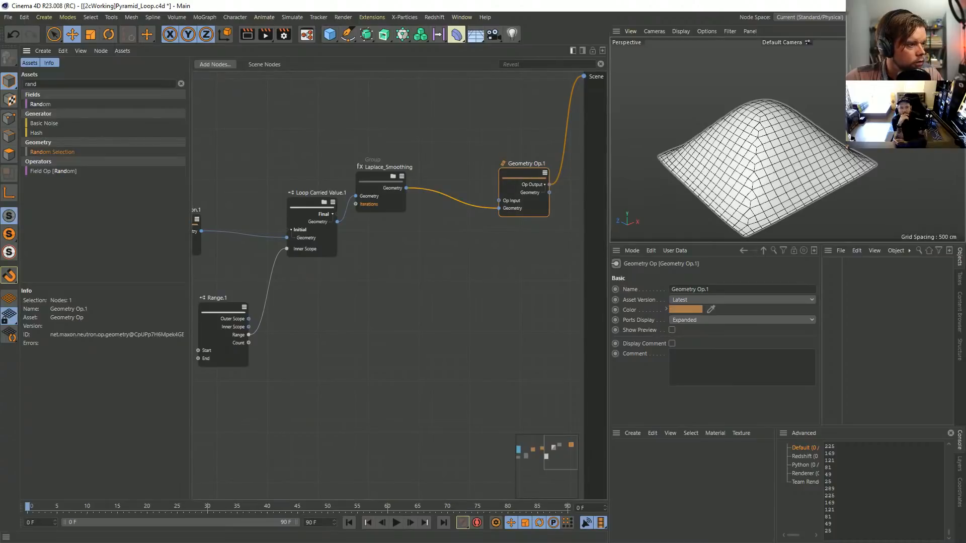
Step: Space out Geometry Op.1 and insert an Extrude node into its connection from Random Selection.1
{"action": "left_click_drag", "start_coordinate": [524, 172], "coordinate": [565, 165]}
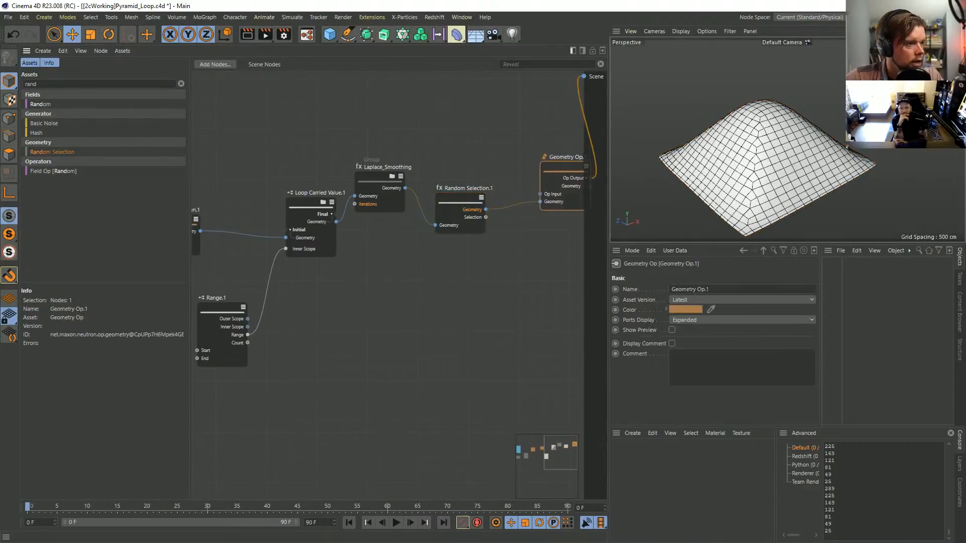
{"action": "middle_click_drag", "start_coordinate": [565, 165], "coordinate": [427, 172]}
{"action": "left_click_drag", "start_coordinate": [427, 172], "coordinate": [536, 163]}
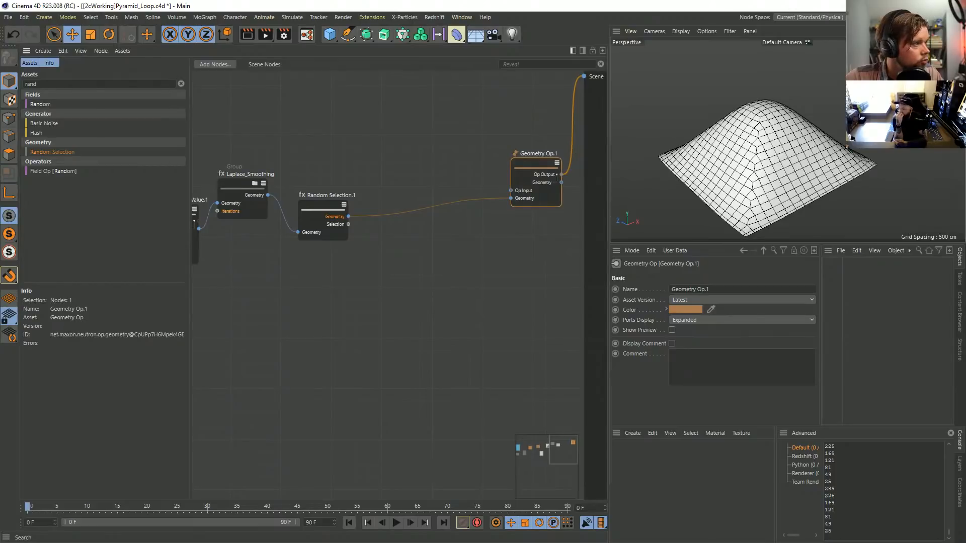
{"action": "left_click_drag", "start_coordinate": [42, 84], "coordinate": [12, 92]}
{"action": "type", "text": "ext"}
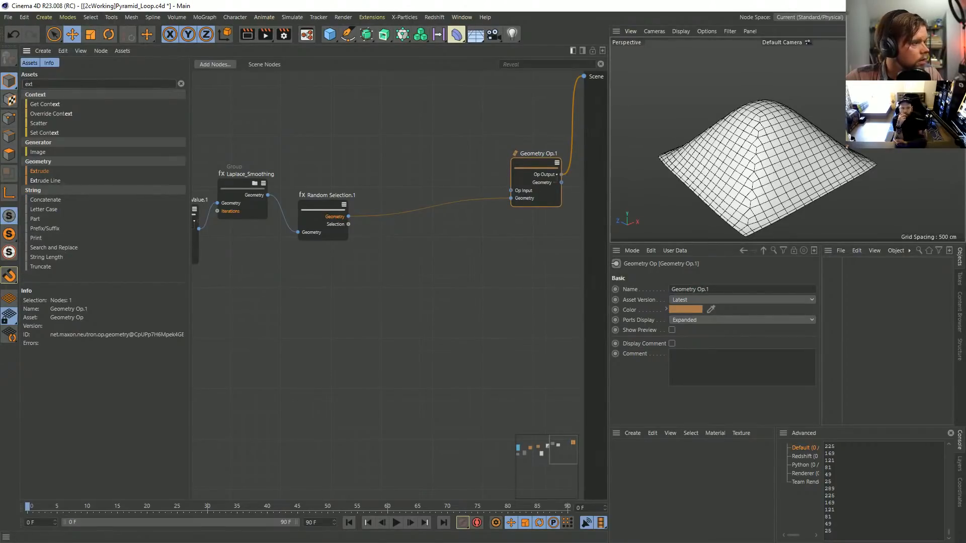
{"action": "left_click_drag", "start_coordinate": [39, 171], "coordinate": [423, 222]}
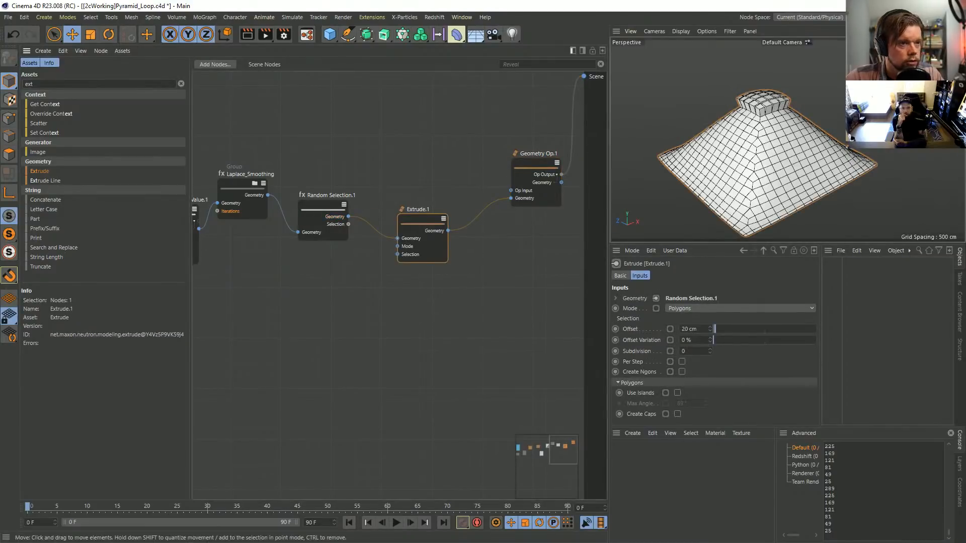
Step: Wire the Selection output of Random Selection.1 into Extrude.1 and enable Use Islands on the extrude
{"action": "middle_click_drag", "start_coordinate": [422, 236], "coordinate": [455, 234]}
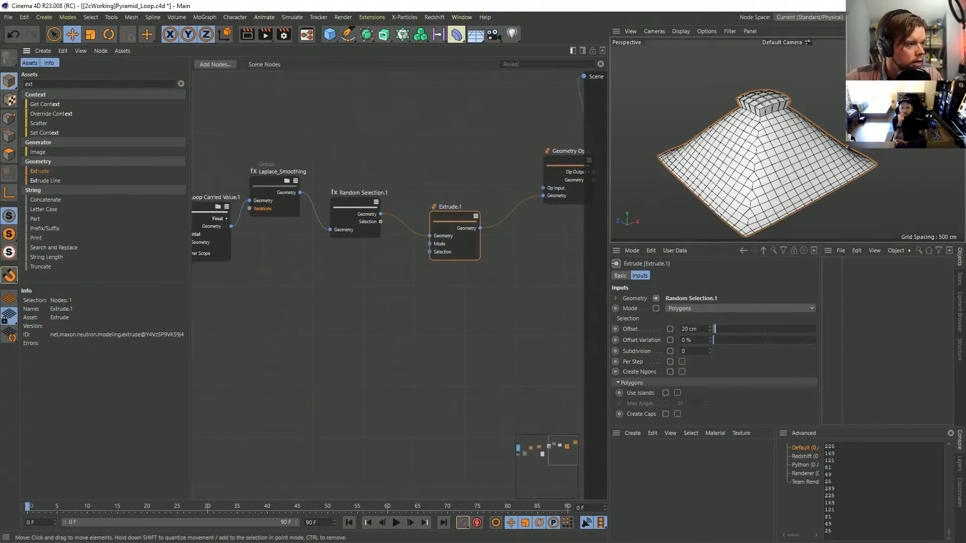
{"action": "left_click_drag", "start_coordinate": [380, 221], "coordinate": [430, 251]}
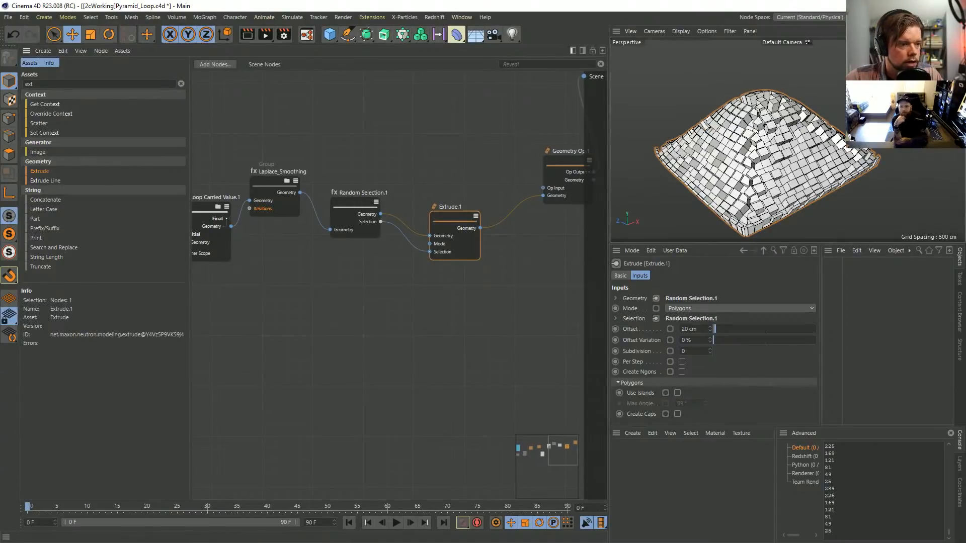
{"action": "left_click", "coordinate": [677, 393]}
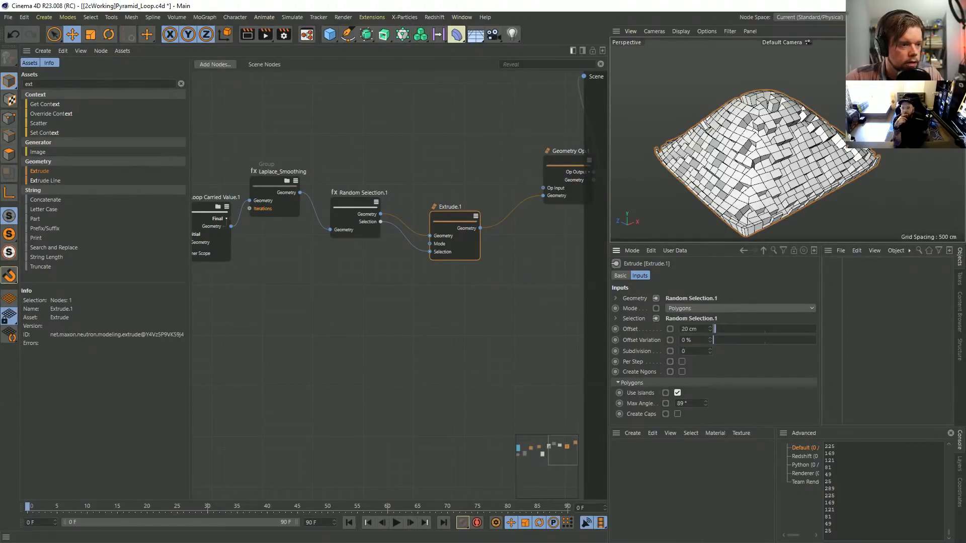
Step: Lower the Chance of Random Selection.1 to 35% and set the Offset Variation of Extrude.1 to 77%
{"action": "left_click_drag", "start_coordinate": [381, 169], "coordinate": [361, 204]}
{"action": "mouse_move", "coordinate": [757, 330]}
{"action": "left_mouse_down"}
{"action": "mouse_move", "coordinate": [727, 330]}
{"action": "mouse_move", "coordinate": [739, 330]}
{"action": "left_mouse_up"}
{"action": "left_click_drag", "start_coordinate": [456, 183], "coordinate": [430, 255]}
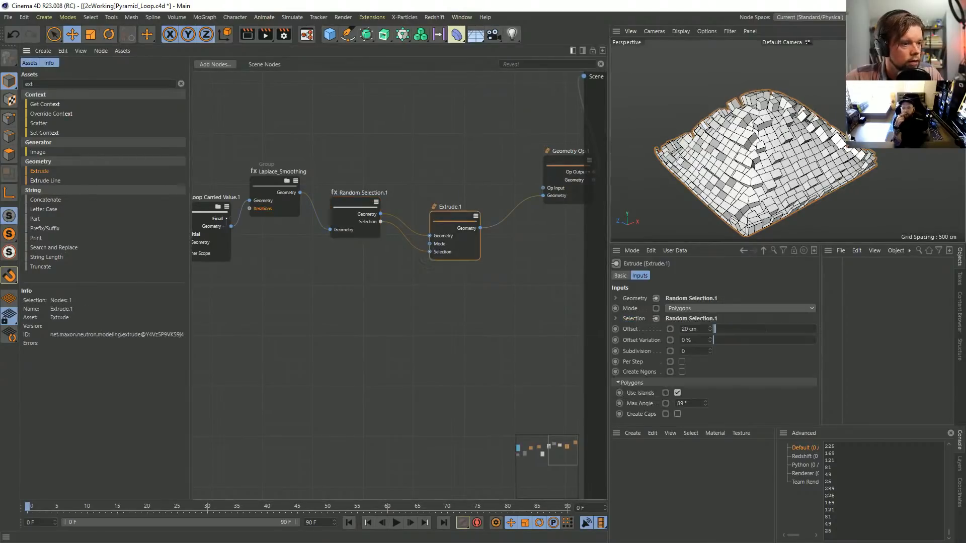
{"action": "left_click_drag", "start_coordinate": [714, 340], "coordinate": [793, 340]}
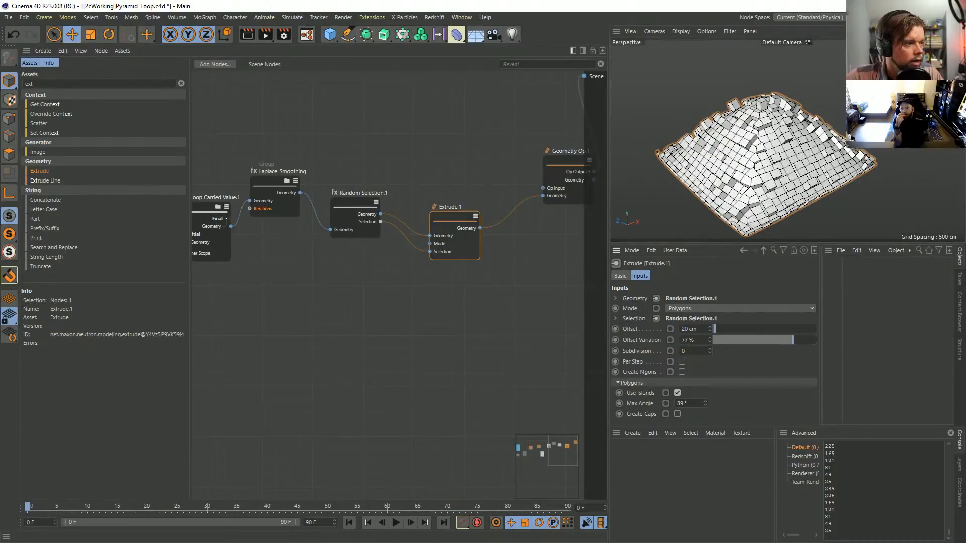
Step: Duplicate the Random Selection.1 and Extrude.1 pair above the originals and feed Extrude.1's geometry into the copied Random Selection
{"action": "left_click_drag", "start_coordinate": [453, 181], "coordinate": [355, 261]}
{"action": "middle_click_drag", "start_coordinate": [355, 261], "coordinate": [274, 294]}
{"action": "key", "text": "ctrl+c"}
{"action": "key", "text": "ctrl+v"}
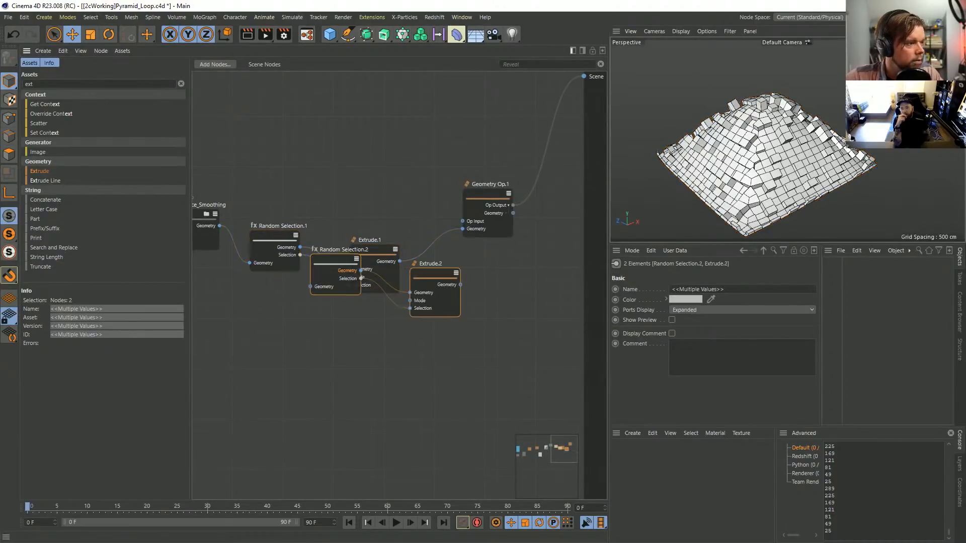
{"action": "left_click_drag", "start_coordinate": [335, 261], "coordinate": [373, 111]}
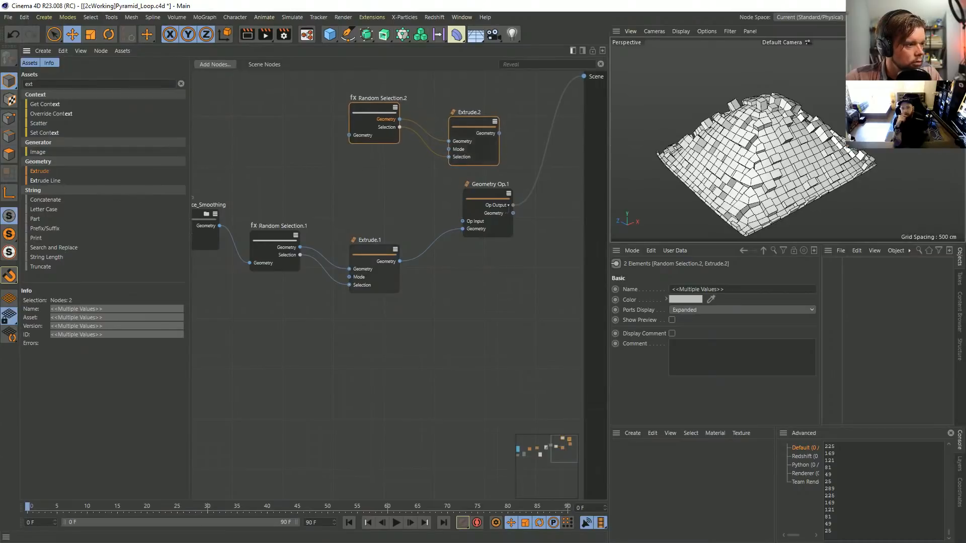
{"action": "left_click", "coordinate": [378, 261]}
{"action": "left_click_drag", "start_coordinate": [400, 261], "coordinate": [349, 135]}
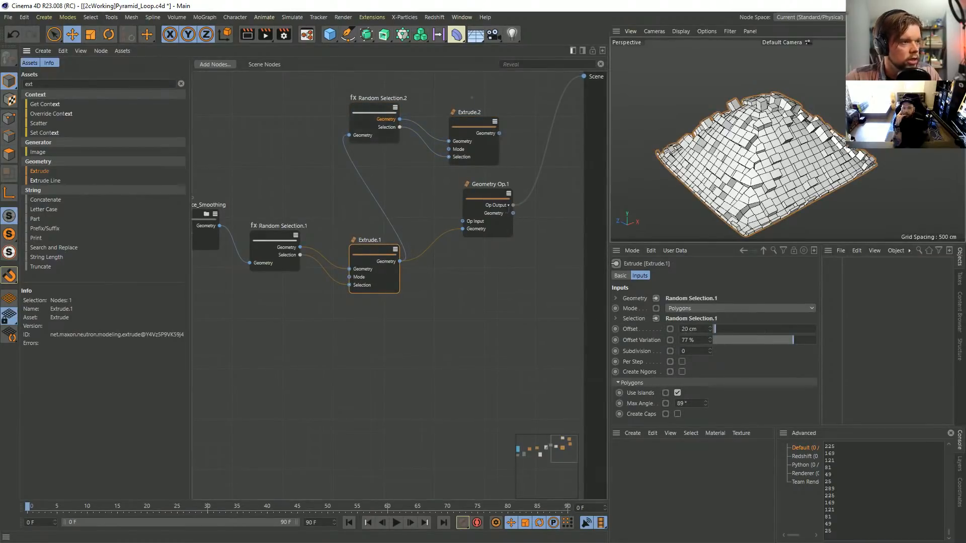
Step: Set the Seed of Random Selection.2 to 246 and wire Extrude.2's geometry into Geometry Op.1
{"action": "left_click", "coordinate": [470, 131]}
{"action": "left_click", "coordinate": [377, 105]}
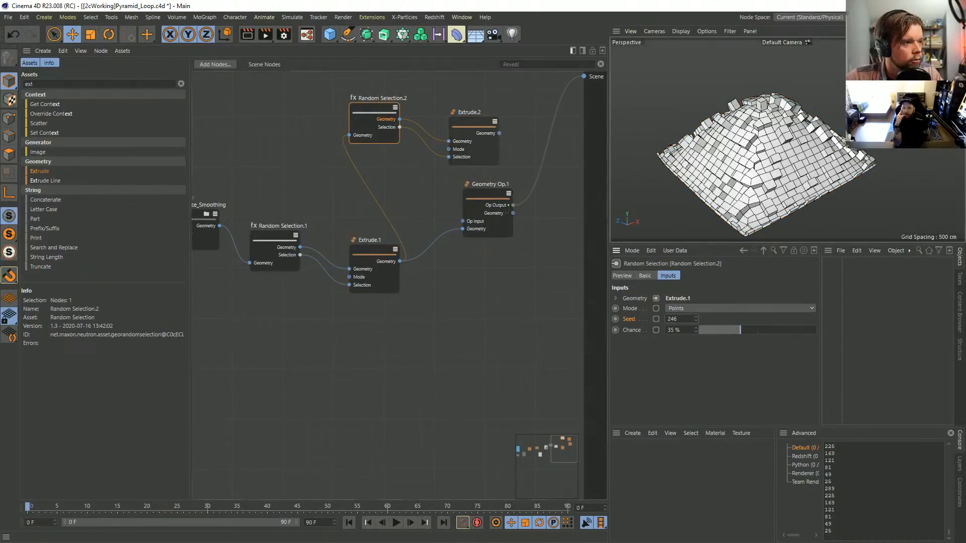
{"action": "left_click_drag", "start_coordinate": [499, 134], "coordinate": [462, 229]}
{"action": "left_click_drag", "start_coordinate": [663, 160], "coordinate": [720, 136], "text": "alt"}
{"action": "scroll", "coordinate": [725, 151], "scroll_direction": "up", "scroll_amount": 4}
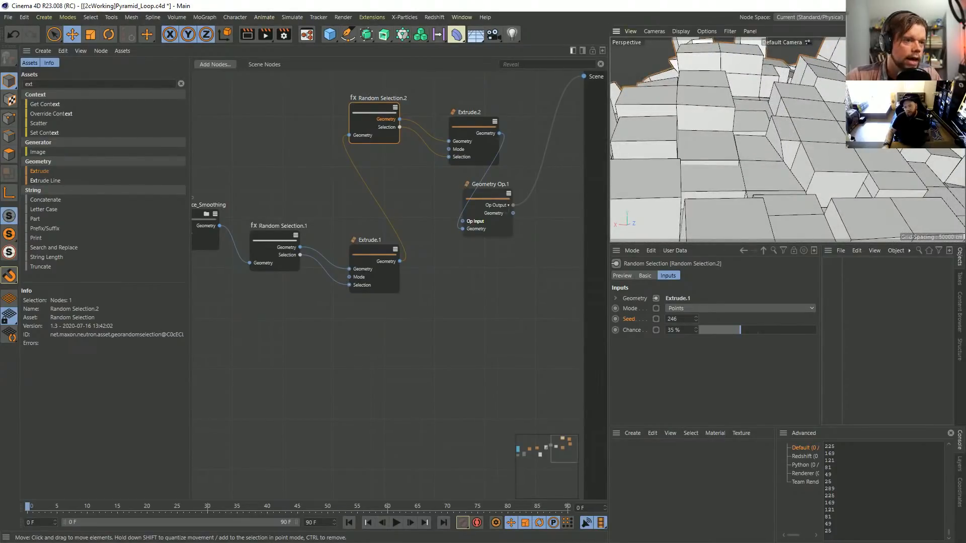
Step: Set the islands Max Angle of Extrude.2 to 75° and inspect the second extrusion layer on the pyramid
{"action": "left_click", "coordinate": [474, 125]}
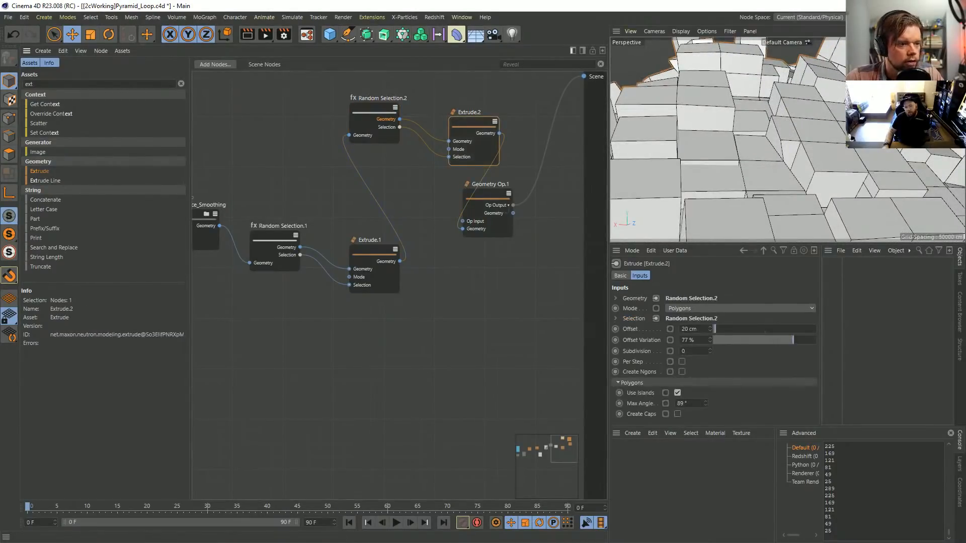
{"action": "left_click", "coordinate": [680, 404]}
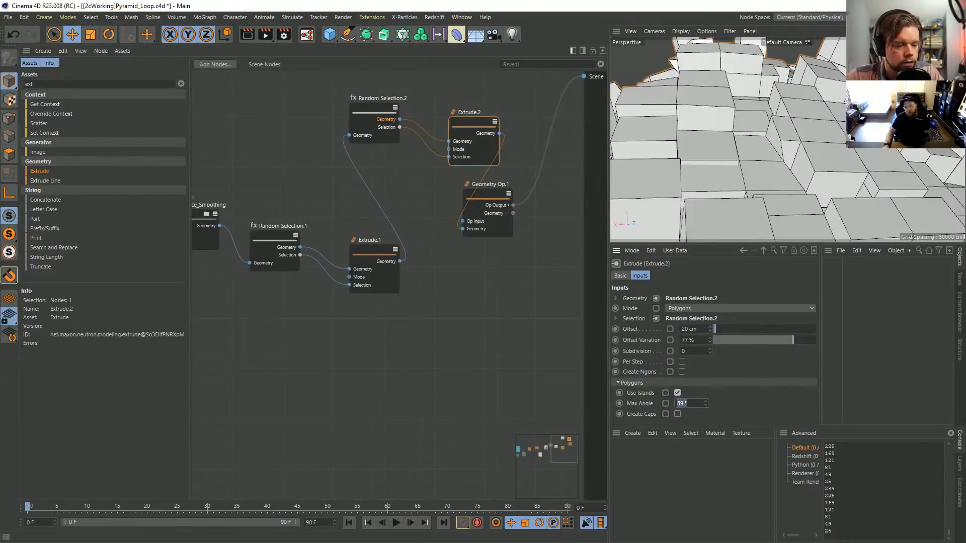
{"action": "key", "text": "Return"}
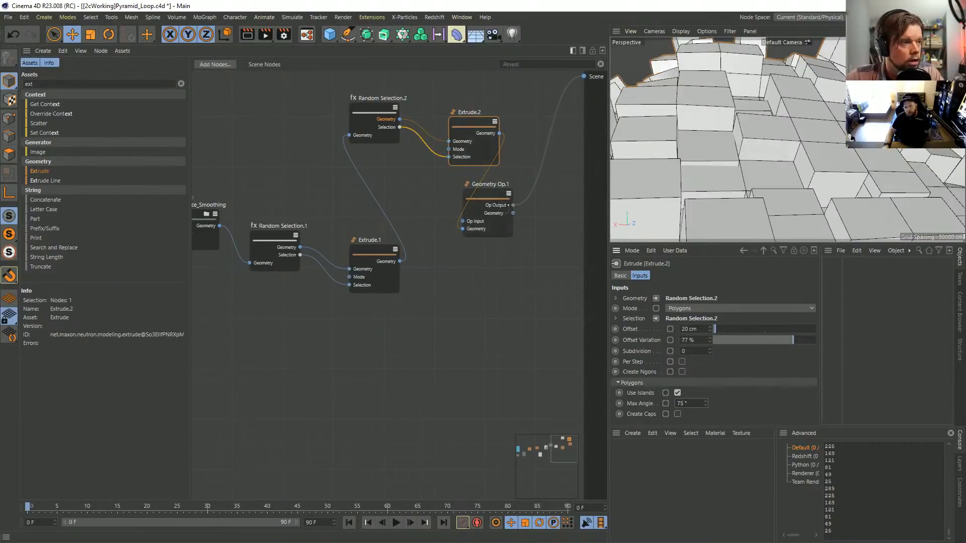
{"action": "key", "text": "h"}
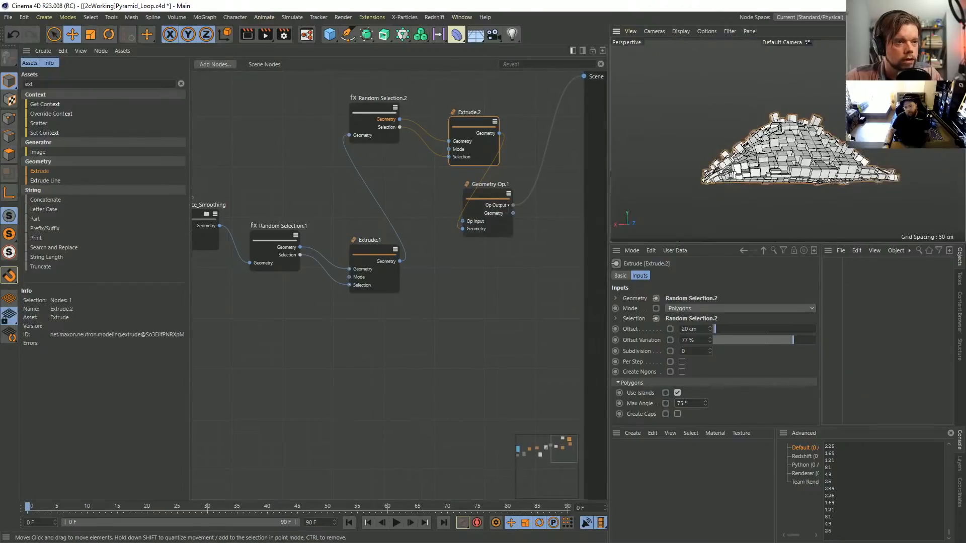
{"action": "left_click_drag", "start_coordinate": [785, 146], "coordinate": [753, 177], "text": "alt"}
{"action": "right_click_drag", "start_coordinate": [754, 177], "coordinate": [815, 177], "text": "alt"}
{"action": "left_click_drag", "start_coordinate": [754, 176], "coordinate": [788, 137], "text": "alt"}
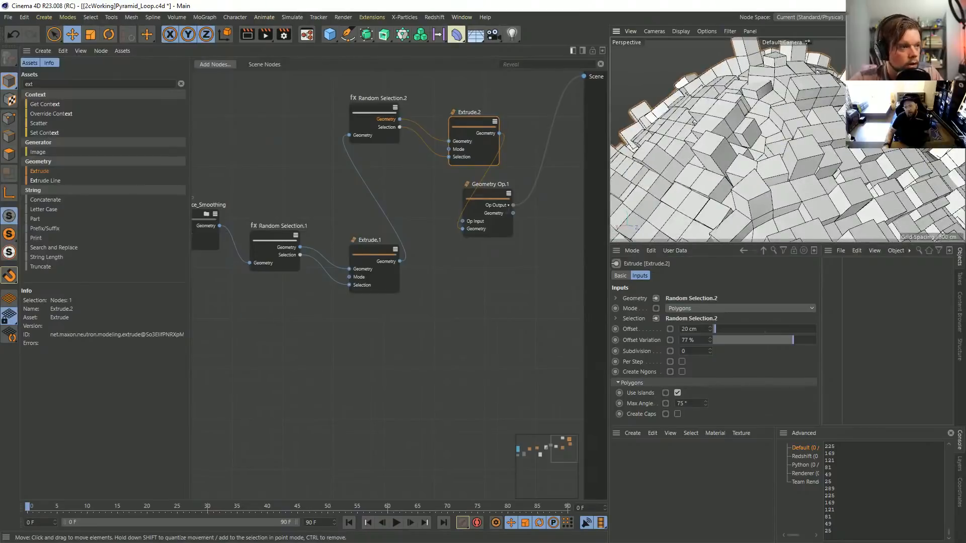
Step: Reposition Geometry Op.1 and wire the geometry output of Laplace_Smoothing straight into it, bypassing the extrude chain
{"action": "left_click_drag", "start_coordinate": [332, 78], "coordinate": [418, 128]}
{"action": "left_click_drag", "start_coordinate": [484, 195], "coordinate": [507, 185]}
{"action": "middle_click_drag", "start_coordinate": [506, 185], "coordinate": [433, 198], "text": "alt"}
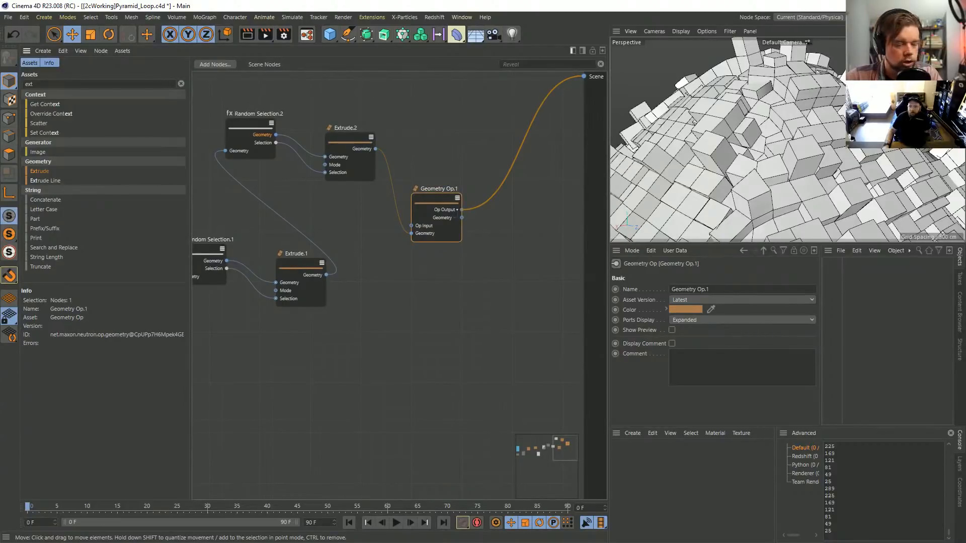
{"action": "left_click_drag", "start_coordinate": [376, 93], "coordinate": [194, 308]}
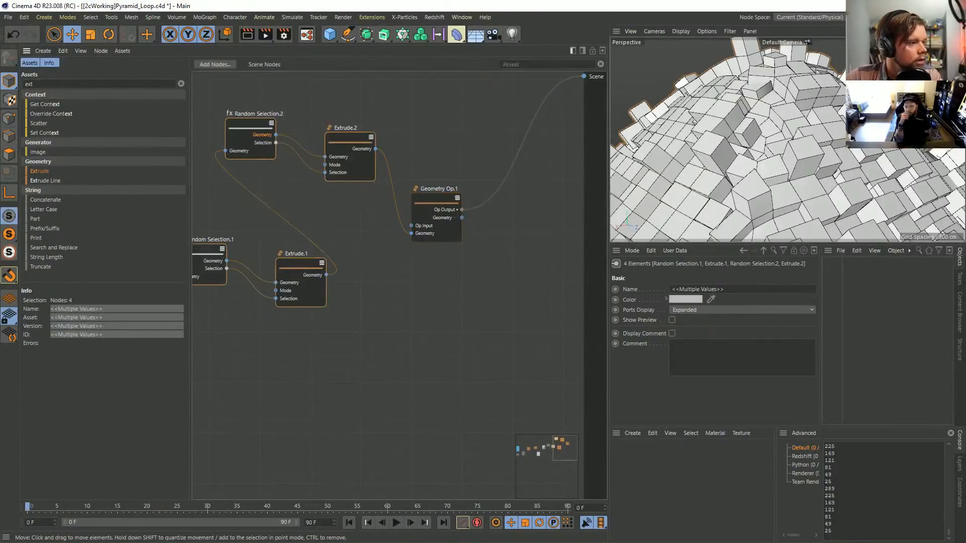
{"action": "middle_click_drag", "start_coordinate": [301, 327], "coordinate": [444, 357], "text": "alt"}
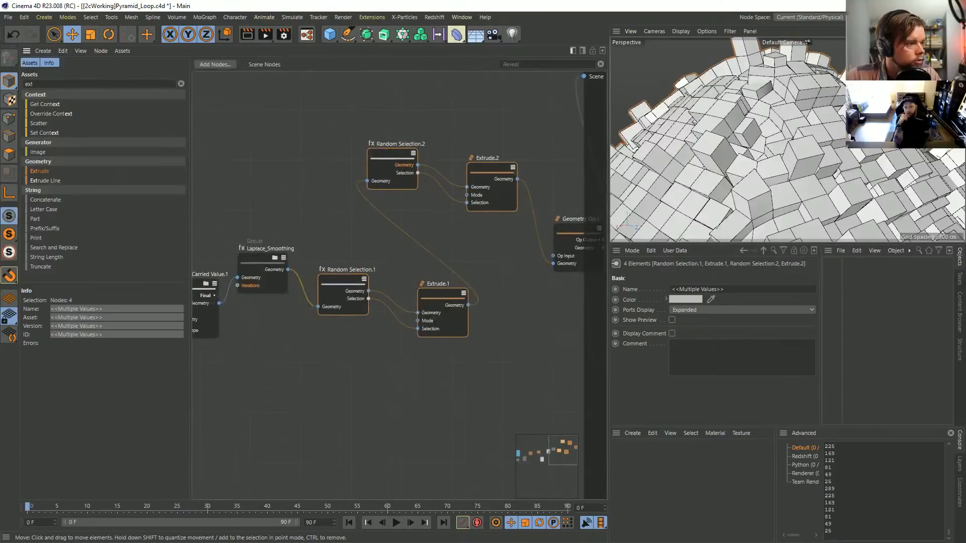
{"action": "left_click_drag", "start_coordinate": [288, 270], "coordinate": [553, 264]}
Step: Move Random Selection.1 and Extrude.1 up out of the way and delete the wire feeding them from Laplace_Smoothing
{"action": "left_click_drag", "start_coordinate": [317, 138], "coordinate": [495, 358]}
{"action": "left_click_drag", "start_coordinate": [442, 297], "coordinate": [429, 145]}
{"action": "left_click", "coordinate": [321, 216]}
{"action": "left_click", "coordinate": [296, 212]}
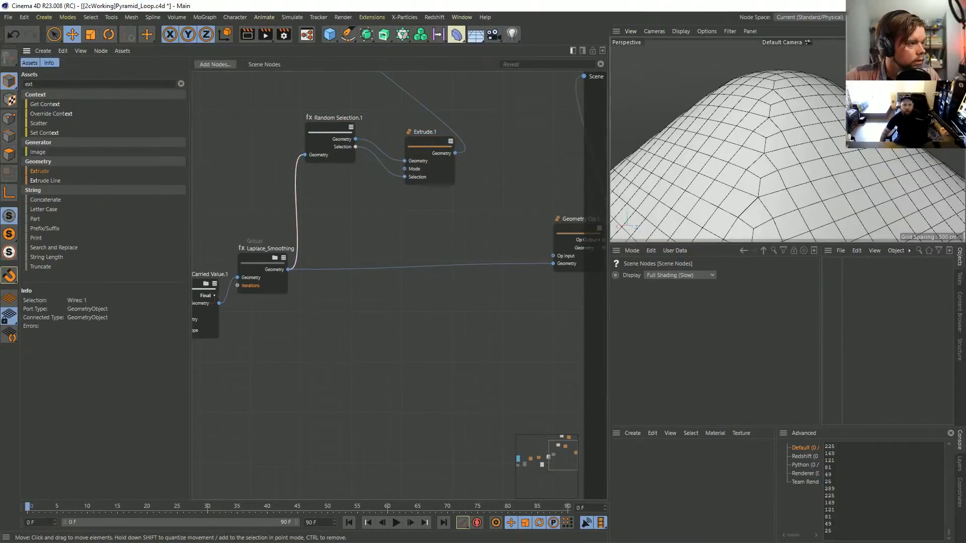
{"action": "key", "text": "Delete"}
Step: Insert a Subdivide node into the connection between Laplace_Smoothing and Geometry Op.1 and enable its Smooth option
{"action": "double_click", "coordinate": [29, 83]}
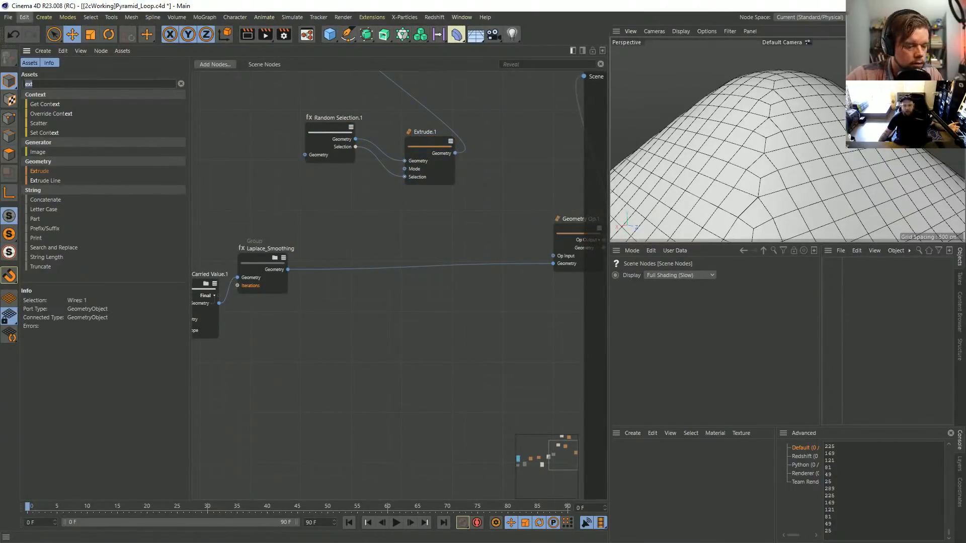
{"action": "type", "text": "sub"}
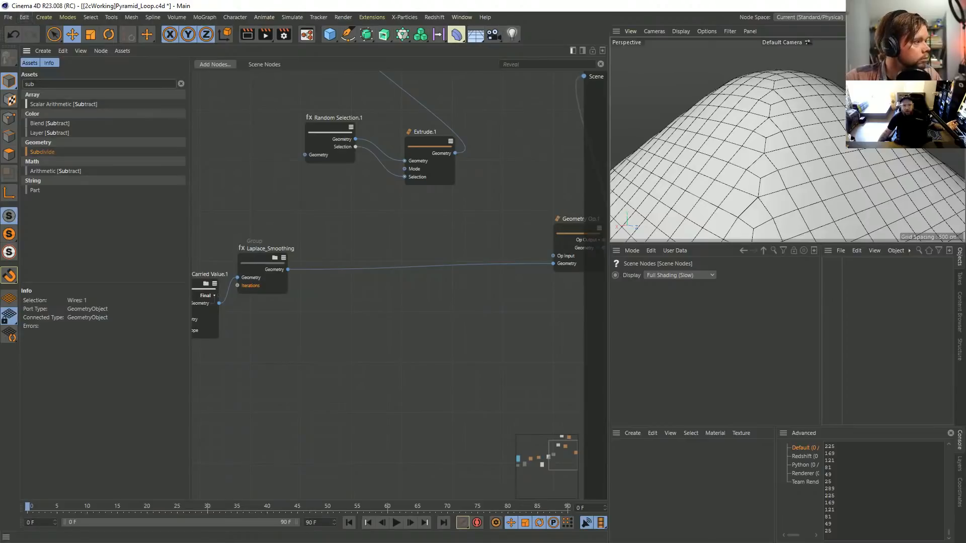
{"action": "left_click_drag", "start_coordinate": [43, 152], "coordinate": [417, 267]}
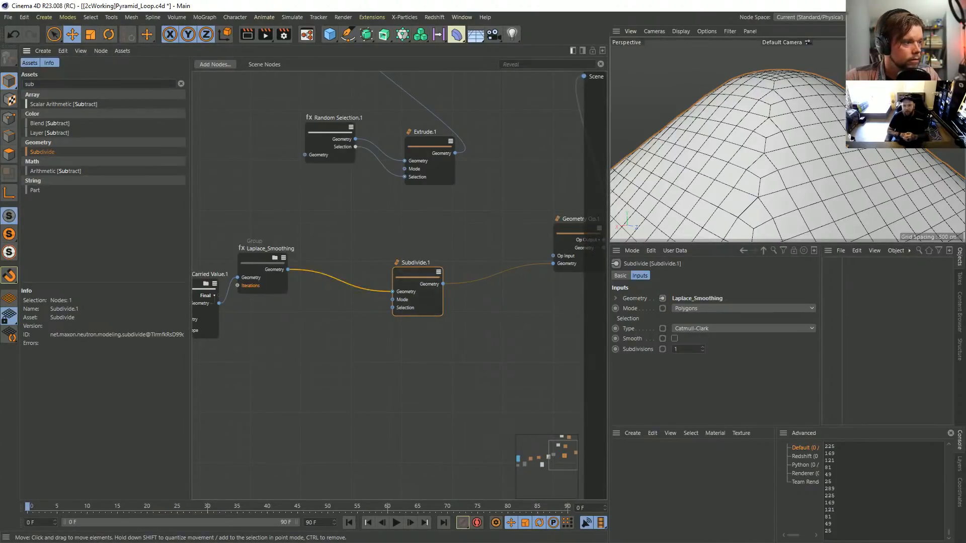
{"action": "left_click", "coordinate": [674, 338]}
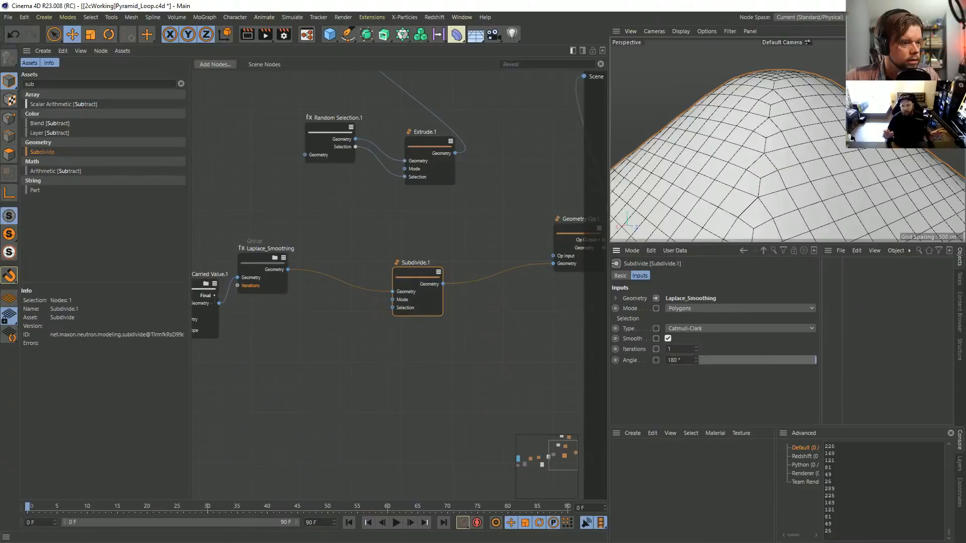
{"action": "scroll", "coordinate": [770, 146], "scroll_direction": "down", "scroll_amount": 3}
{"action": "scroll", "coordinate": [769, 146], "scroll_direction": "up", "scroll_amount": 3}
{"action": "scroll", "coordinate": [769, 146], "scroll_direction": "up", "scroll_amount": 2}
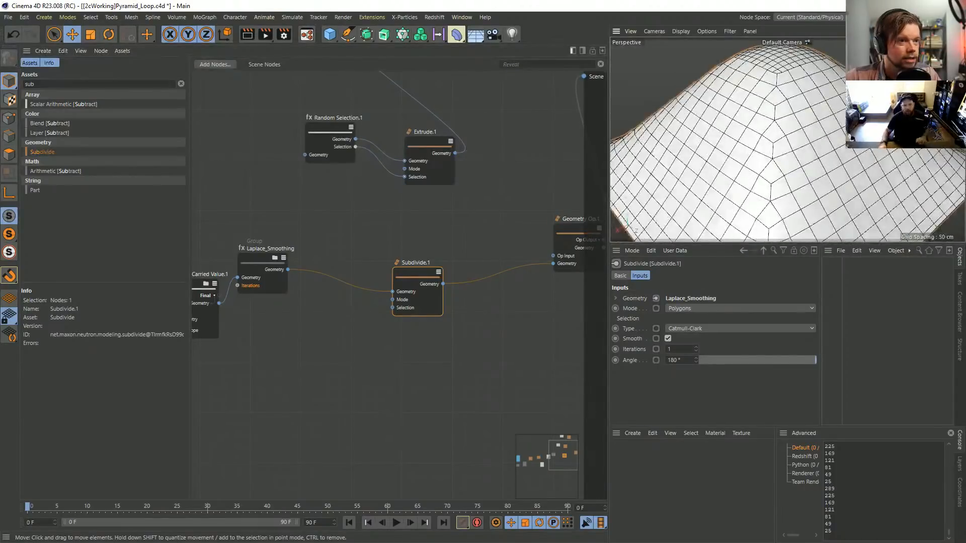
{"action": "scroll", "coordinate": [770, 146], "scroll_direction": "down", "scroll_amount": 4}
{"action": "scroll", "coordinate": [769, 146], "scroll_direction": "up", "scroll_amount": 2}
{"action": "left_click_drag", "start_coordinate": [814, 148], "coordinate": [819, 153], "text": "alt"}
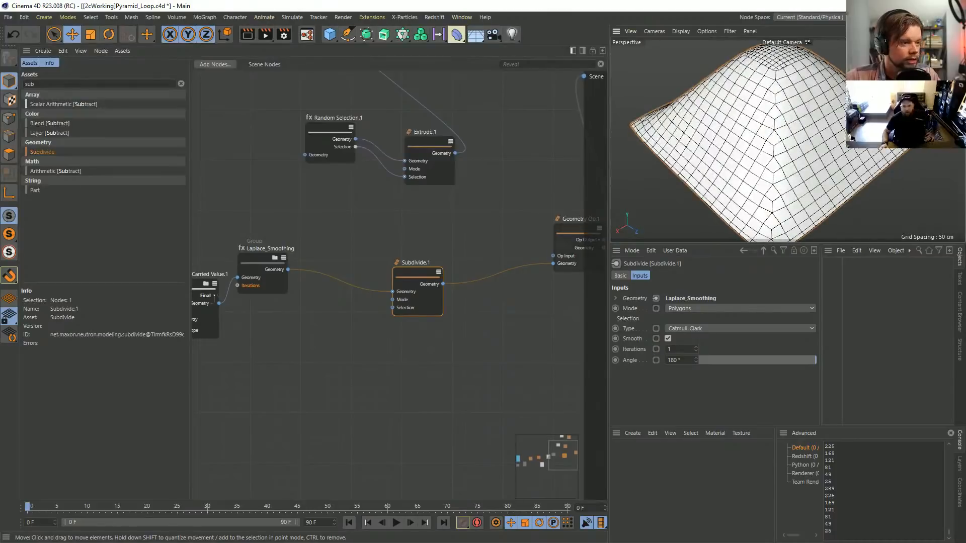
Step: Duplicate Random Selection.1 into the connection before Subdivide.1 and wire its Selection output into the subdivide
{"action": "left_click", "coordinate": [330, 131]}
{"action": "left_click_drag", "start_coordinate": [329, 132], "coordinate": [334, 261], "text": "ctrl"}
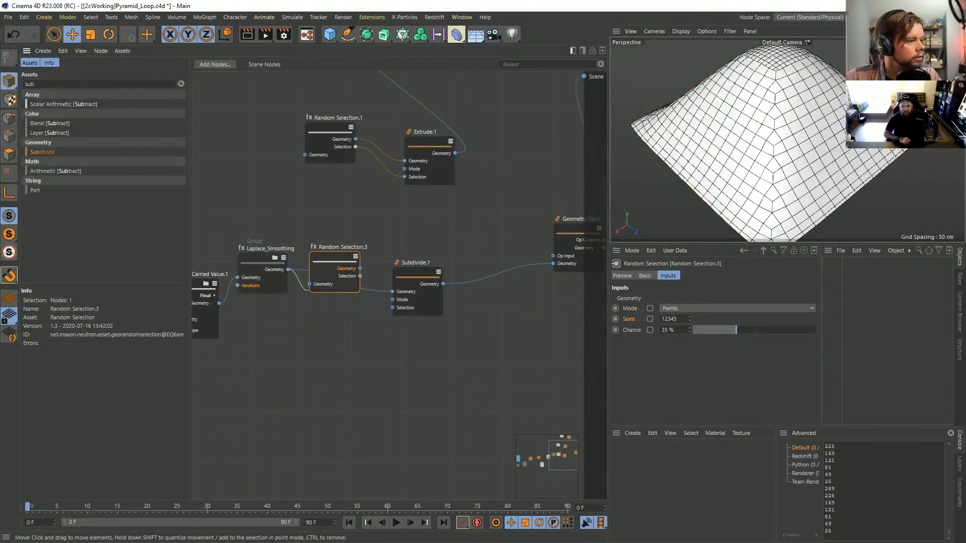
{"action": "left_click_drag", "start_coordinate": [360, 268], "coordinate": [392, 307]}
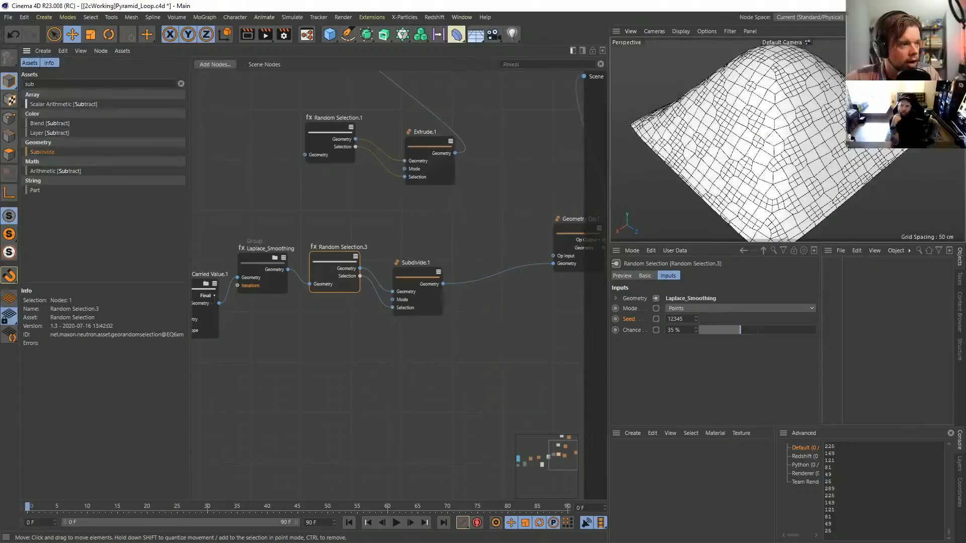
{"action": "mouse_move", "coordinate": [720, 132]}
{"action": "left_mouse_down", "text": "alt"}
{"action": "mouse_move", "coordinate": [785, 128]}
{"action": "mouse_move", "coordinate": [701, 131]}
{"action": "left_mouse_up", "text": "alt"}
{"action": "right_click_drag", "start_coordinate": [720, 132], "coordinate": [754, 132], "text": "alt"}
{"action": "left_click_drag", "start_coordinate": [724, 131], "coordinate": [689, 126], "text": "alt"}
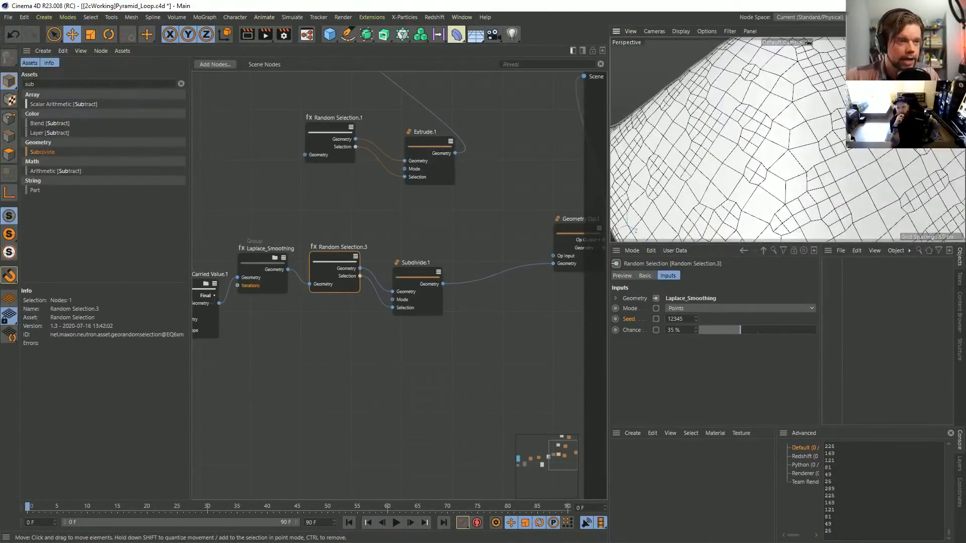
{"action": "right_click_drag", "start_coordinate": [762, 126], "coordinate": [722, 125], "text": "alt"}
{"action": "mouse_move", "coordinate": [763, 126]}
{"action": "left_mouse_down", "text": "alt"}
{"action": "mouse_move", "coordinate": [772, 131]}
{"action": "mouse_move", "coordinate": [762, 126]}
{"action": "left_mouse_up", "text": "alt"}
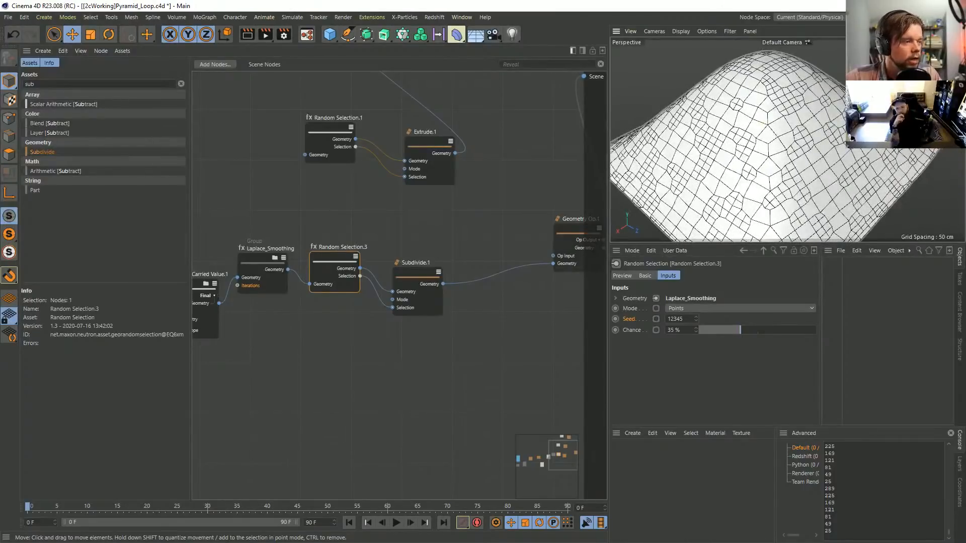
Step: Duplicate the Random Selection.3 and Subdivide.1 pair and chain the copy between Subdivide.1 and Geometry Op.1
{"action": "left_click_drag", "start_coordinate": [415, 236], "coordinate": [352, 302]}
{"action": "left_click_drag", "start_coordinate": [405, 283], "coordinate": [520, 376], "text": "ctrl"}
{"action": "left_click_drag", "start_coordinate": [443, 284], "coordinate": [424, 376]}
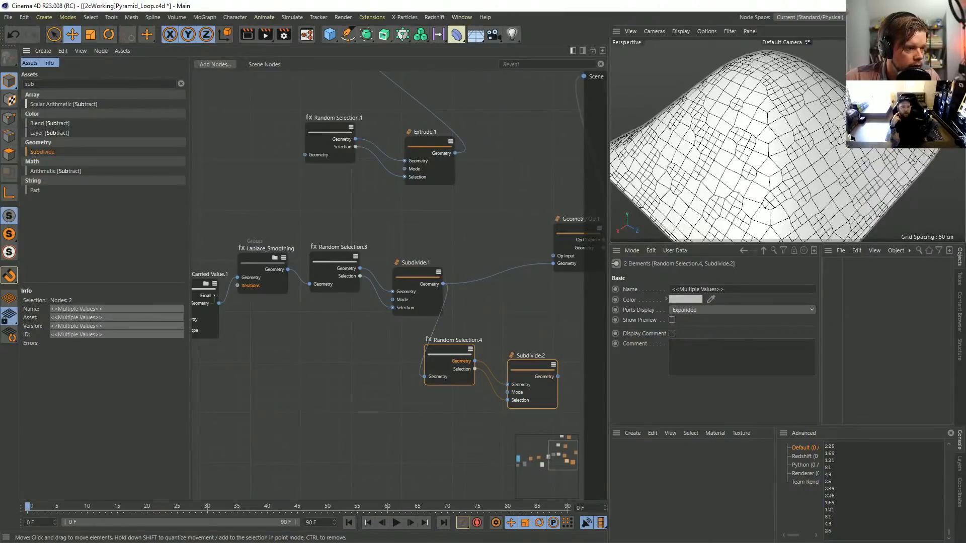
{"action": "left_click_drag", "start_coordinate": [558, 376], "coordinate": [552, 263]}
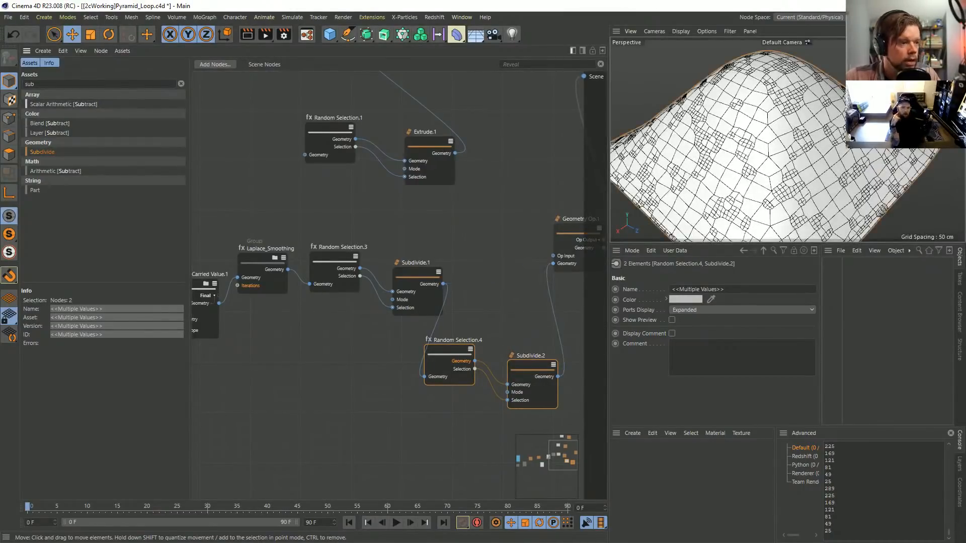
Step: Set the Seed of Random Selection.4 to 64 and check the varied subdivision on the pyramid
{"action": "left_click_drag", "start_coordinate": [475, 321], "coordinate": [456, 372]}
{"action": "type", "text": "64"}
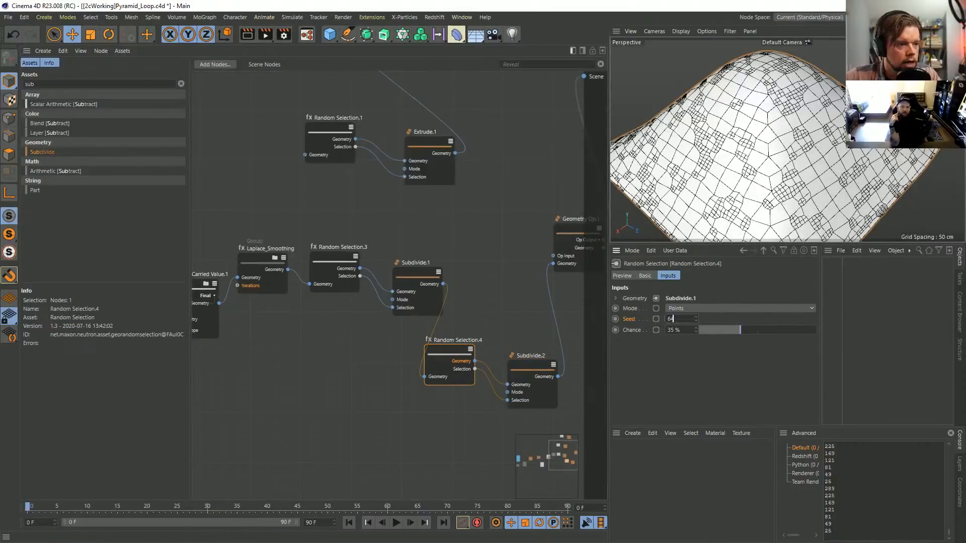
{"action": "key", "text": "Return"}
{"action": "scroll", "coordinate": [787, 141], "scroll_direction": "up", "scroll_amount": 3}
{"action": "scroll", "coordinate": [788, 140], "scroll_direction": "down", "scroll_amount": 5}
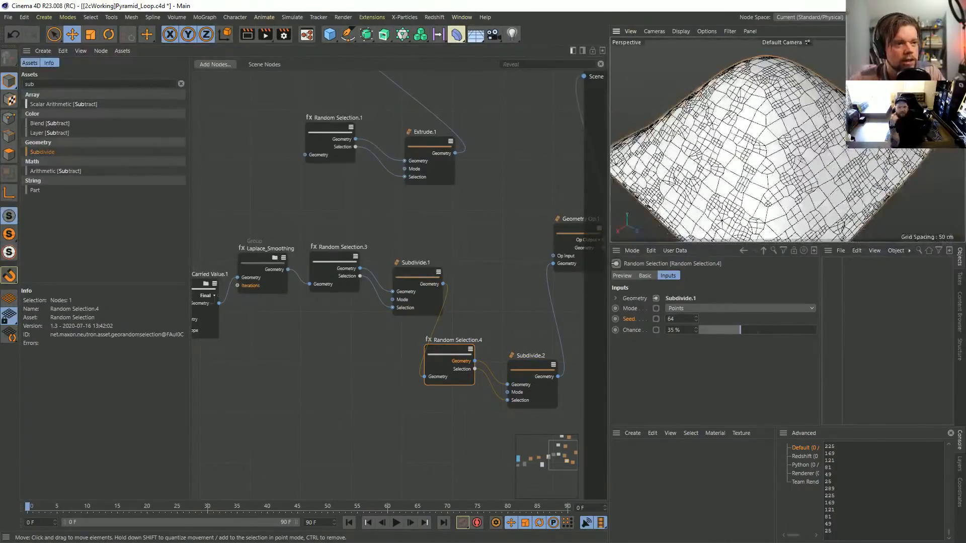
{"action": "left_click_drag", "start_coordinate": [727, 140], "coordinate": [774, 141], "text": "alt"}
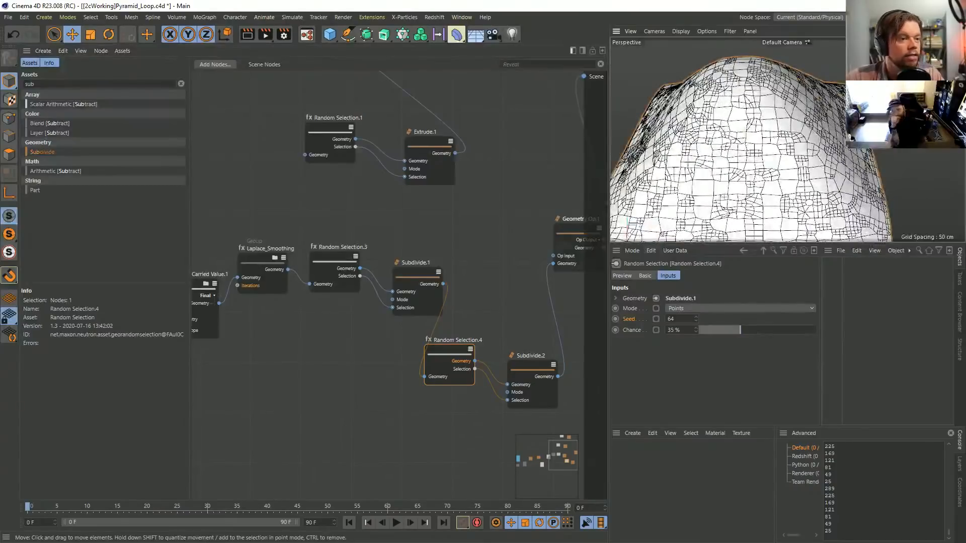
Step: Wire Subdivide.2's Geometry output into Random Selection.1 and Extrude.2's into Geometry Op.1, and inspect the extruded blocks
{"action": "left_click_drag", "start_coordinate": [558, 376], "coordinate": [305, 154]}
{"action": "middle_click_drag", "start_coordinate": [305, 155], "coordinate": [267, 234], "text": "alt"}
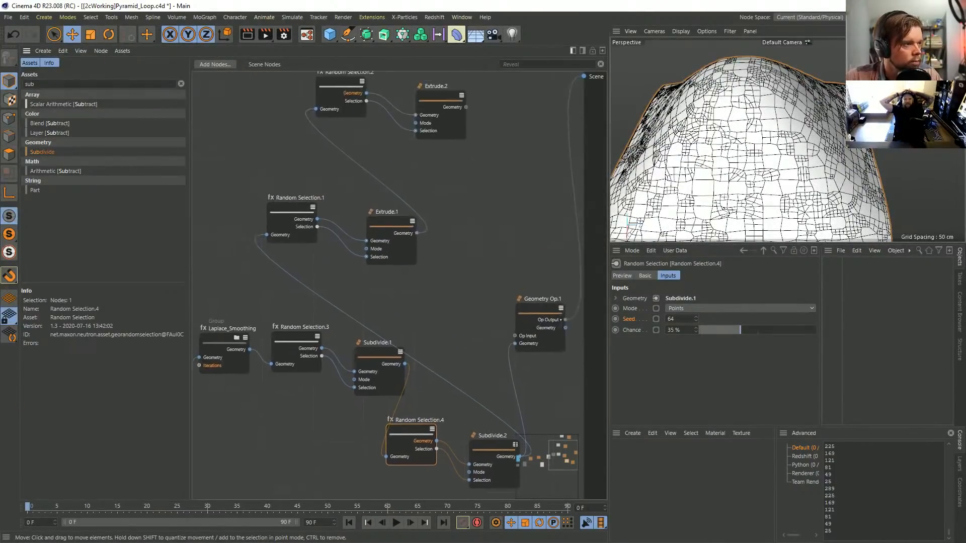
{"action": "left_click_drag", "start_coordinate": [467, 107], "coordinate": [515, 344]}
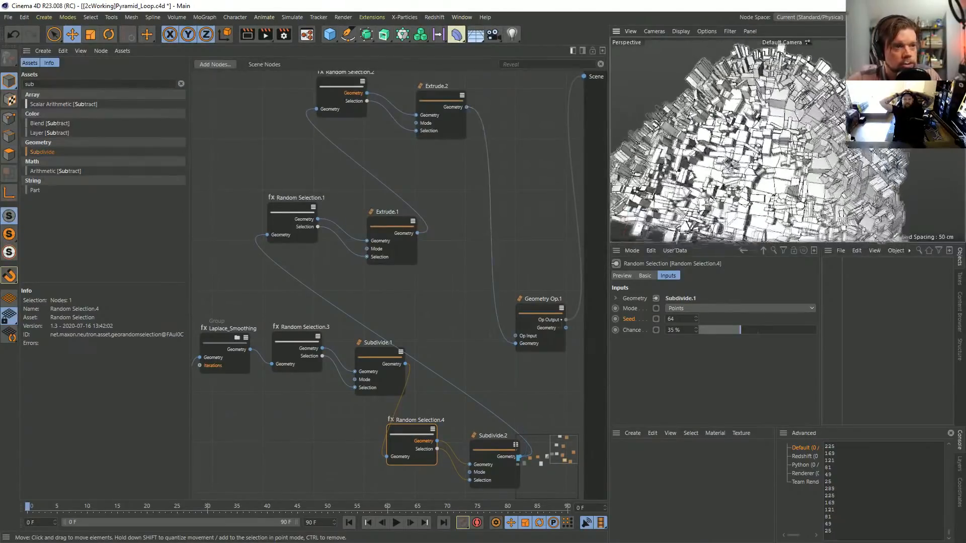
{"action": "scroll", "coordinate": [727, 139], "scroll_direction": "down", "scroll_amount": 5}
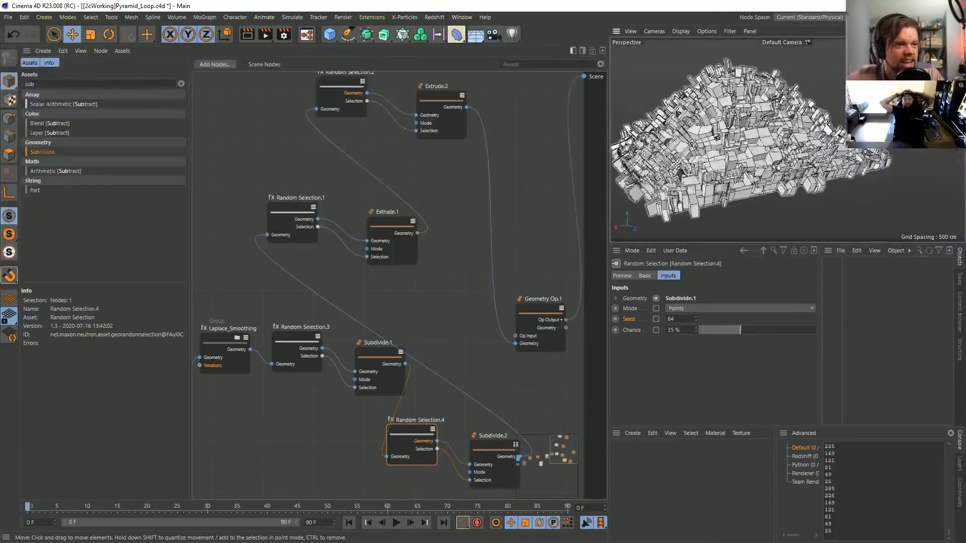
{"action": "mouse_move", "coordinate": [727, 140]}
{"action": "left_mouse_down", "text": "alt"}
{"action": "mouse_move", "coordinate": [724, 116]}
{"action": "mouse_move", "coordinate": [715, 143]}
{"action": "mouse_move", "coordinate": [720, 136]}
{"action": "mouse_move", "coordinate": [727, 153]}
{"action": "left_mouse_up", "text": "alt"}
{"action": "scroll", "coordinate": [727, 139], "scroll_direction": "up", "scroll_amount": 4}
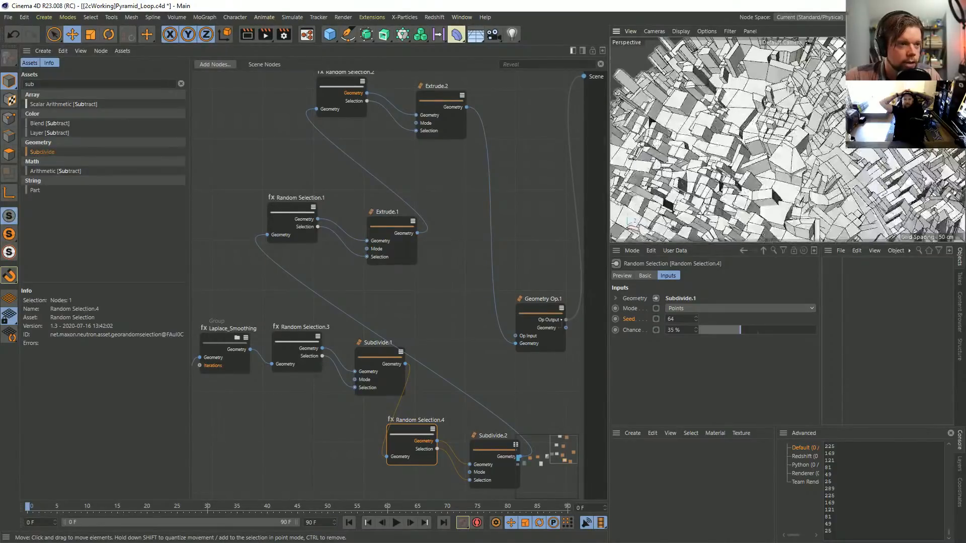
{"action": "scroll", "coordinate": [801, 140], "scroll_direction": "down", "scroll_amount": 2}
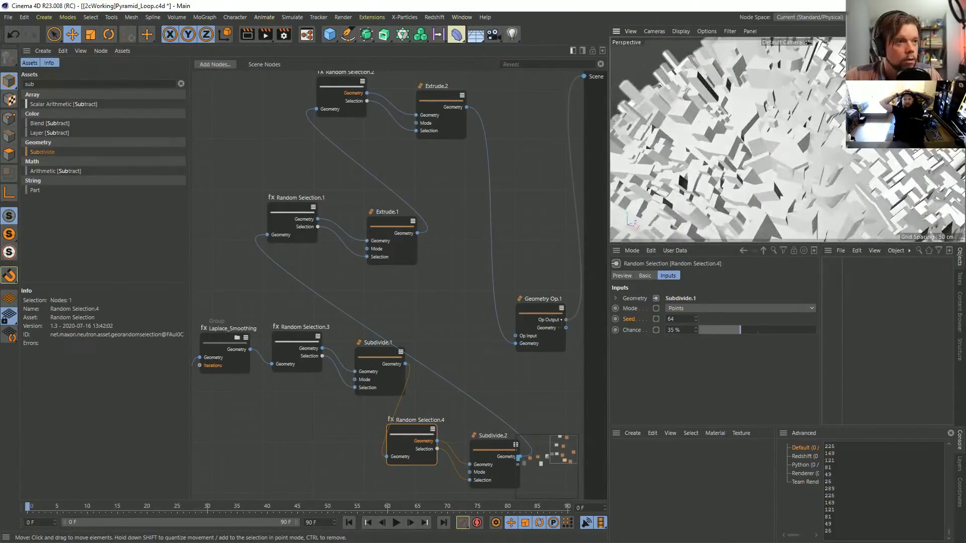
Step: Enable SSAO in the perspective viewport and display the extruded blocks shaded with lines
{"action": "left_click", "coordinate": [654, 31]}
{"action": "mouse_move", "coordinate": [680, 31]}
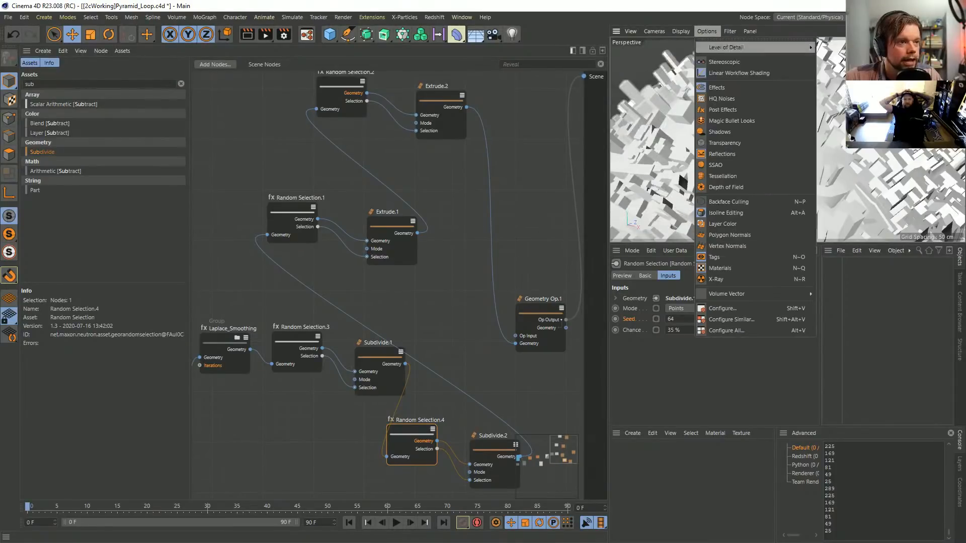
{"action": "left_click", "coordinate": [754, 165]}
{"action": "scroll", "coordinate": [785, 151], "scroll_direction": "down", "scroll_amount": 4}
{"action": "left_click_drag", "start_coordinate": [774, 151], "coordinate": [725, 179], "text": "alt"}
{"action": "scroll", "coordinate": [768, 156], "scroll_direction": "up", "scroll_amount": 4}
{"action": "key", "text": "n"}
{"action": "key", "text": "b"}
{"action": "scroll", "coordinate": [743, 135], "scroll_direction": "down", "scroll_amount": 4}
{"action": "scroll", "coordinate": [749, 146], "scroll_direction": "up", "scroll_amount": 3}
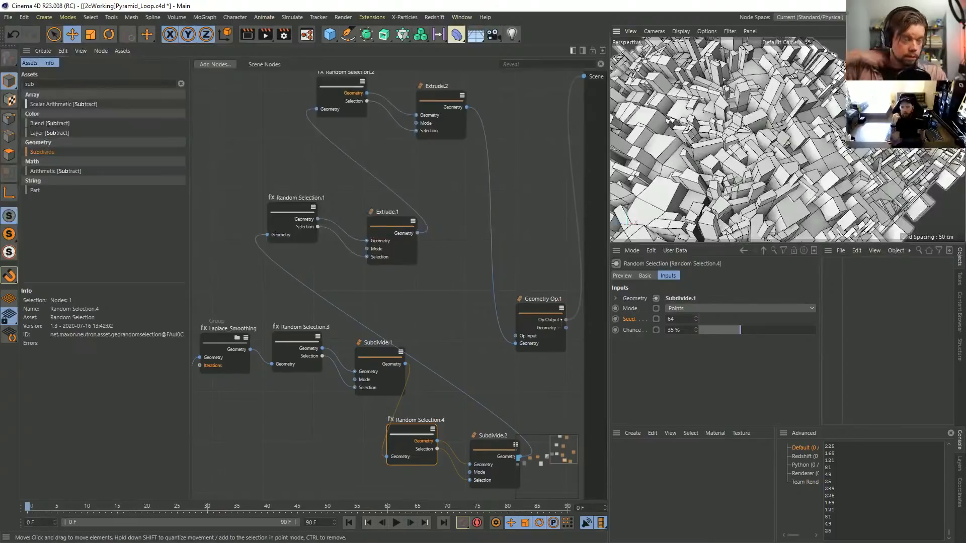
{"action": "left_click_drag", "start_coordinate": [724, 179], "coordinate": [744, 151], "text": "alt"}
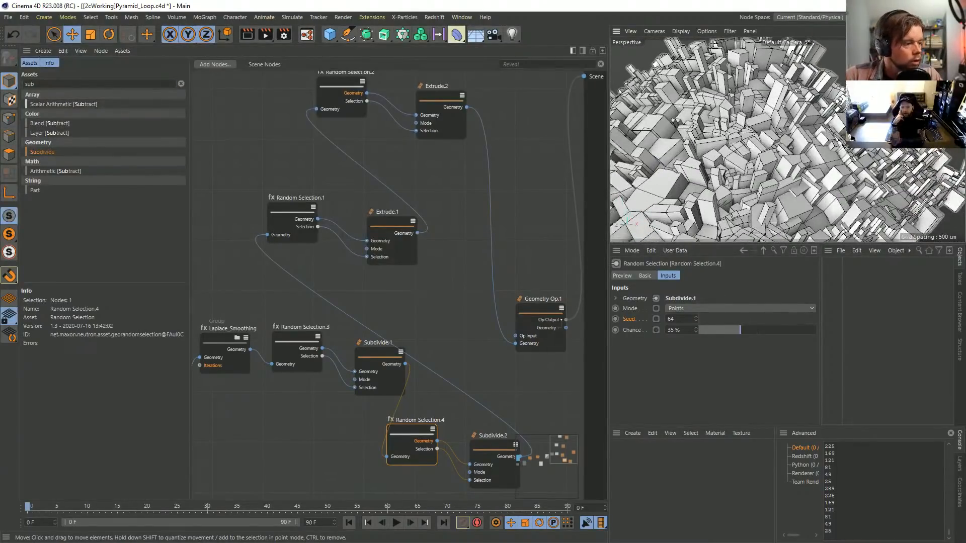
Step: Connect the Geometry output of Subdivide.2 directly to the Geometry input of Geometry Op.1, bypassing the extrusions
{"action": "left_click", "coordinate": [481, 445]}
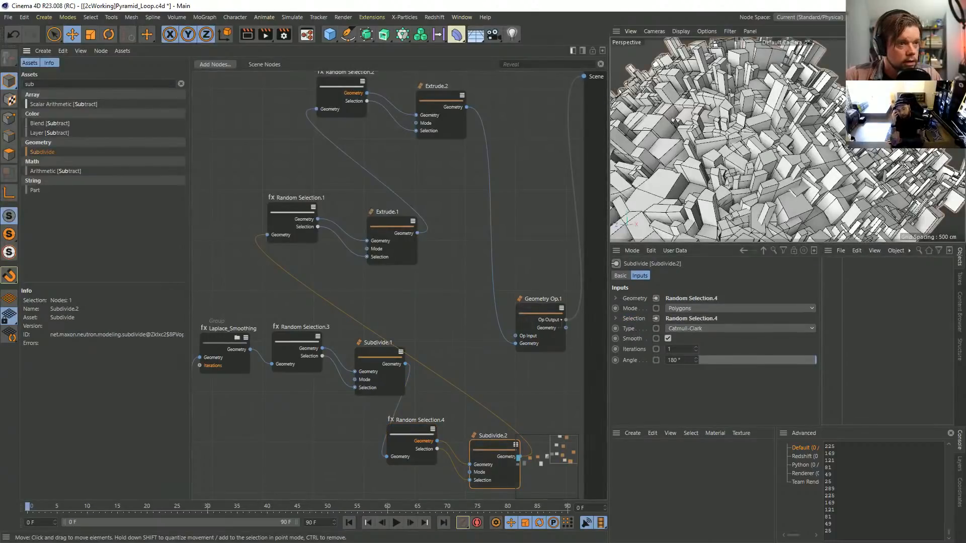
{"action": "middle_click_drag", "start_coordinate": [508, 457], "coordinate": [455, 441]}
{"action": "left_click_drag", "start_coordinate": [466, 441], "coordinate": [461, 328]}
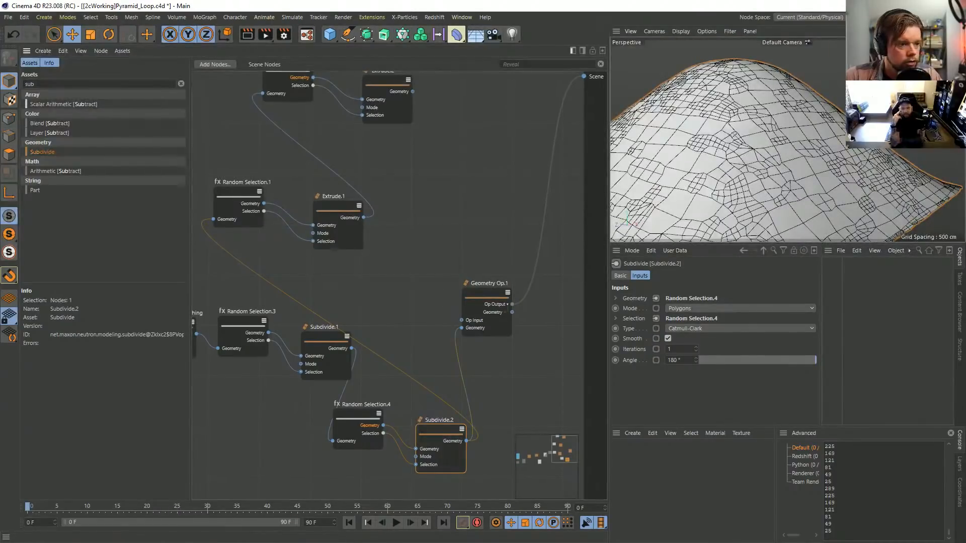
Step: Turn off Smooth on the Subdivide.2 node and inspect the resulting mesh up close and from several angles
{"action": "left_click", "coordinate": [668, 339]}
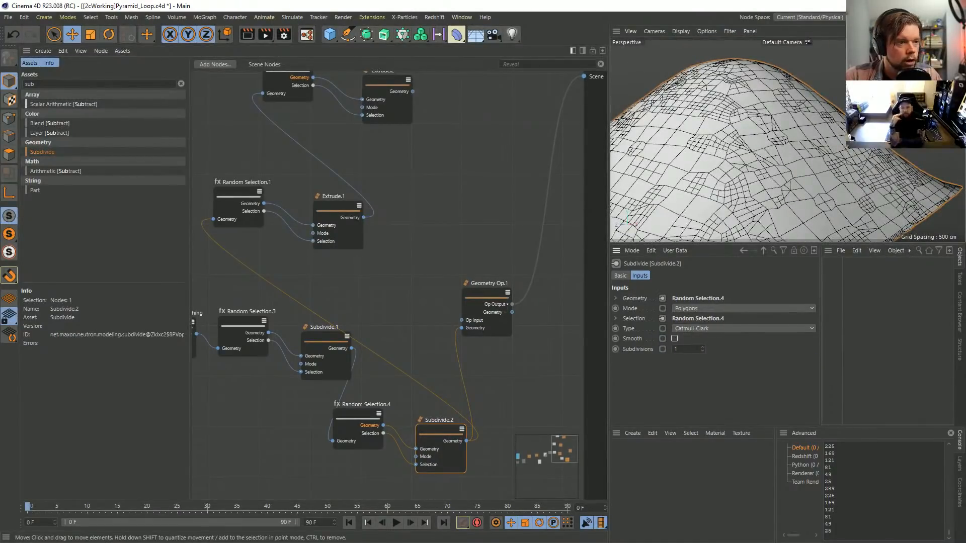
{"action": "scroll", "coordinate": [689, 184], "scroll_direction": "up", "scroll_amount": 3}
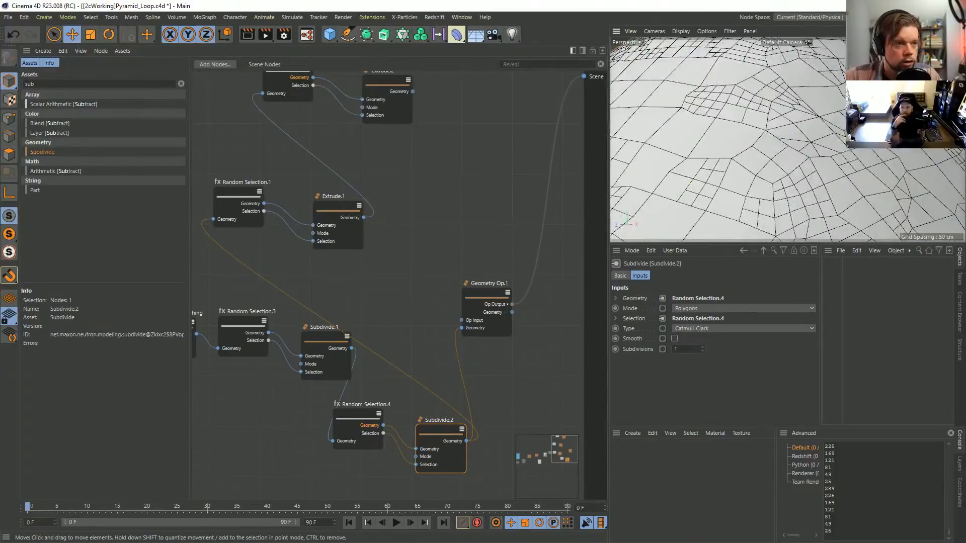
{"action": "scroll", "coordinate": [730, 141], "scroll_direction": "down", "scroll_amount": 3}
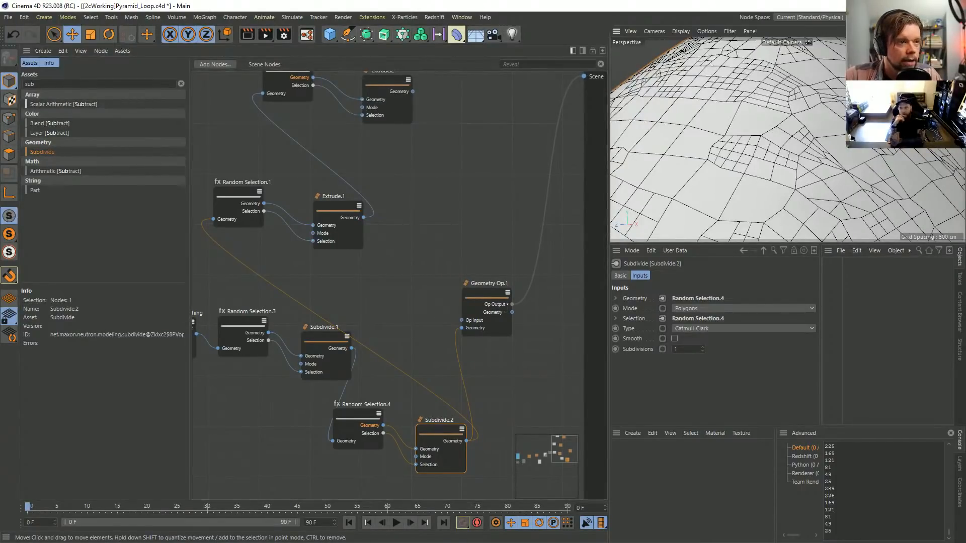
{"action": "scroll", "coordinate": [775, 150], "scroll_direction": "down", "scroll_amount": 4}
{"action": "scroll", "coordinate": [774, 150], "scroll_direction": "up", "scroll_amount": 2}
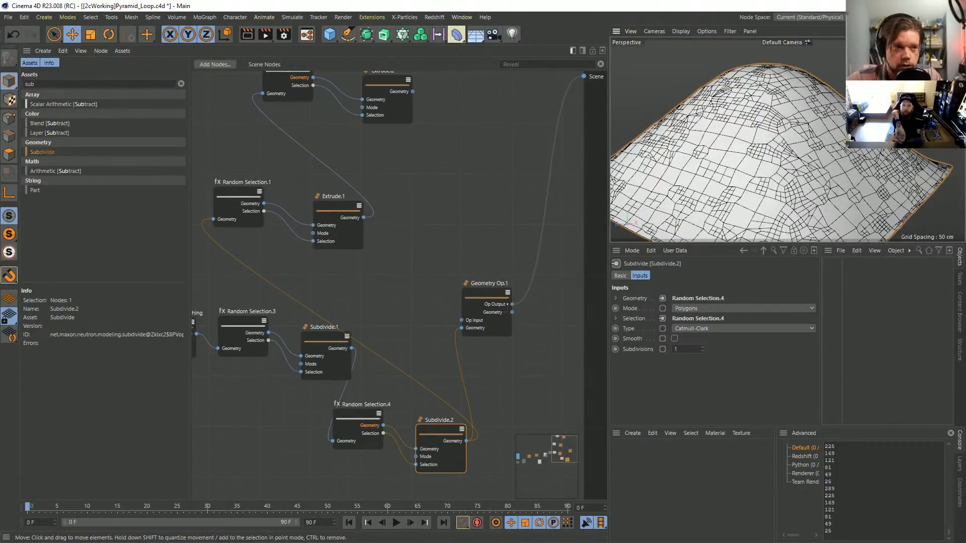
{"action": "left_click_drag", "start_coordinate": [775, 150], "coordinate": [803, 145], "text": "alt"}
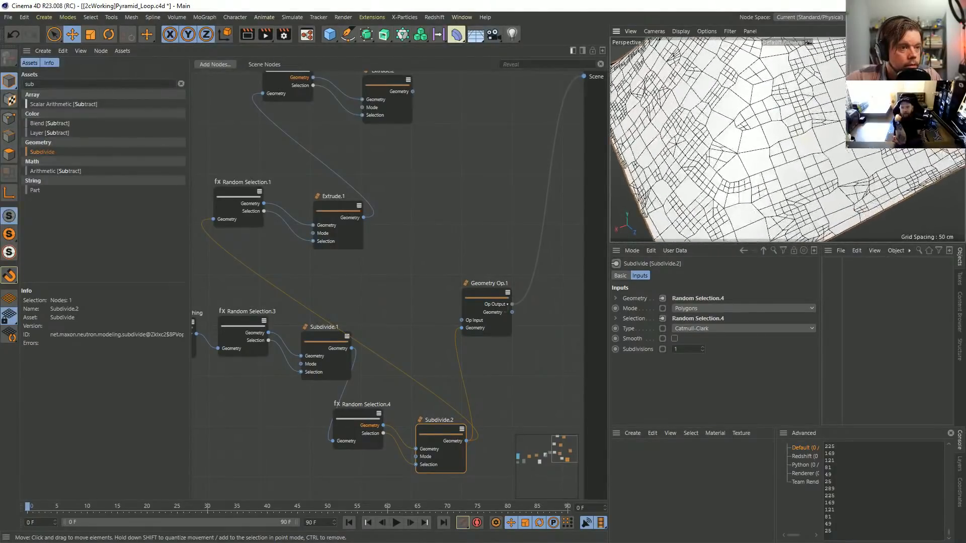
{"action": "right_click_drag", "start_coordinate": [803, 145], "coordinate": [783, 150], "text": "alt"}
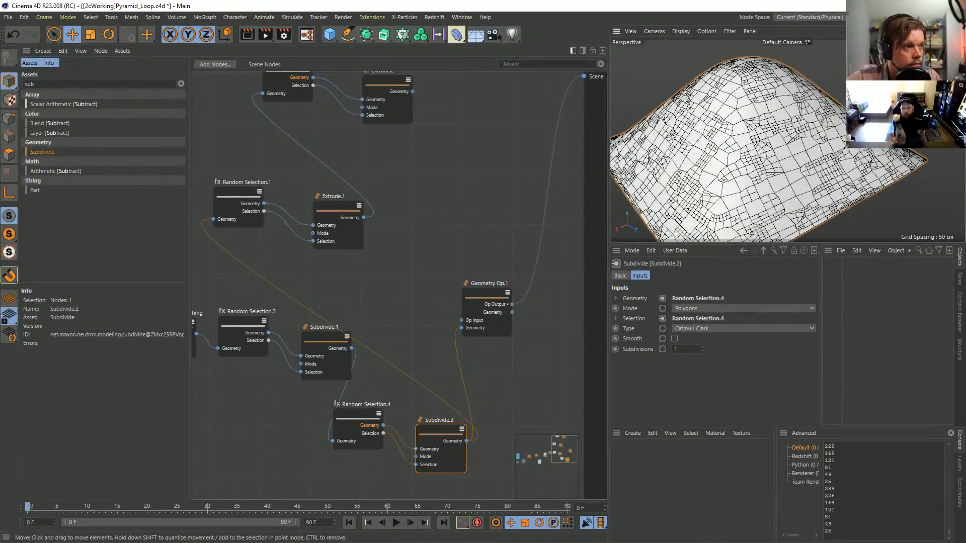
Step: Look over the node chain from Grow Selection and the loop through to the last Subdivide node
{"action": "middle_click_drag", "start_coordinate": [352, 302], "coordinate": [484, 241], "text": "alt"}
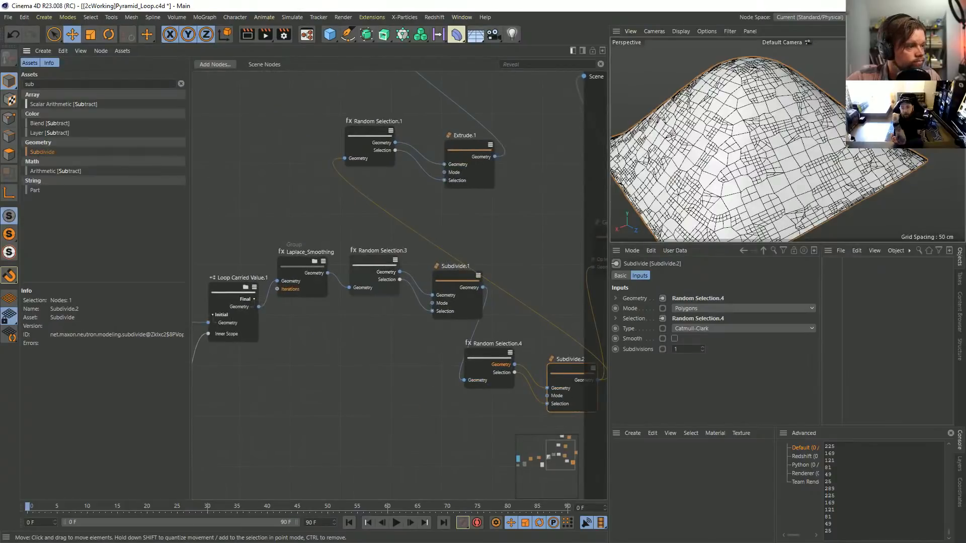
{"action": "middle_click_drag", "start_coordinate": [322, 301], "coordinate": [486, 255], "text": "alt"}
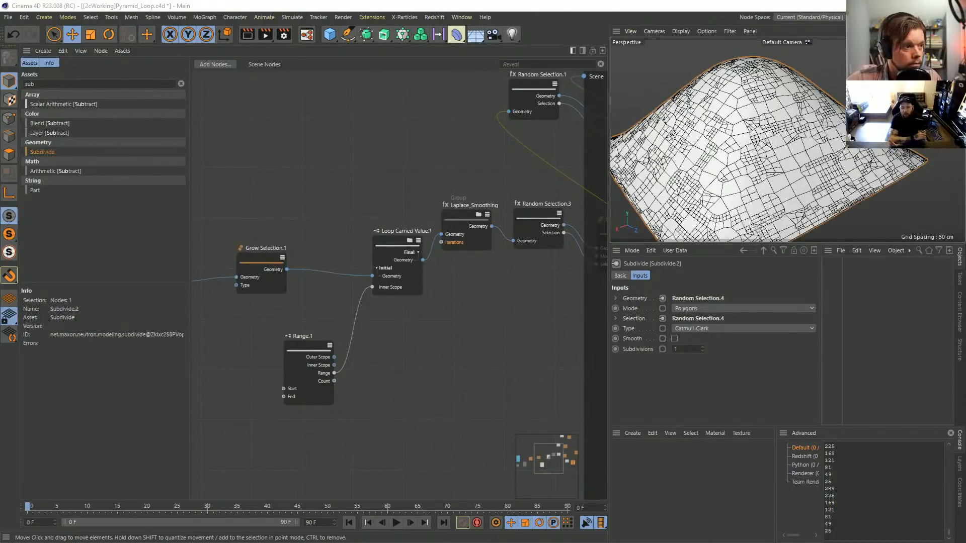
{"action": "middle_click_drag", "start_coordinate": [528, 302], "coordinate": [256, 329], "text": "alt"}
{"action": "middle_click_drag", "start_coordinate": [352, 301], "coordinate": [494, 302], "text": "alt"}
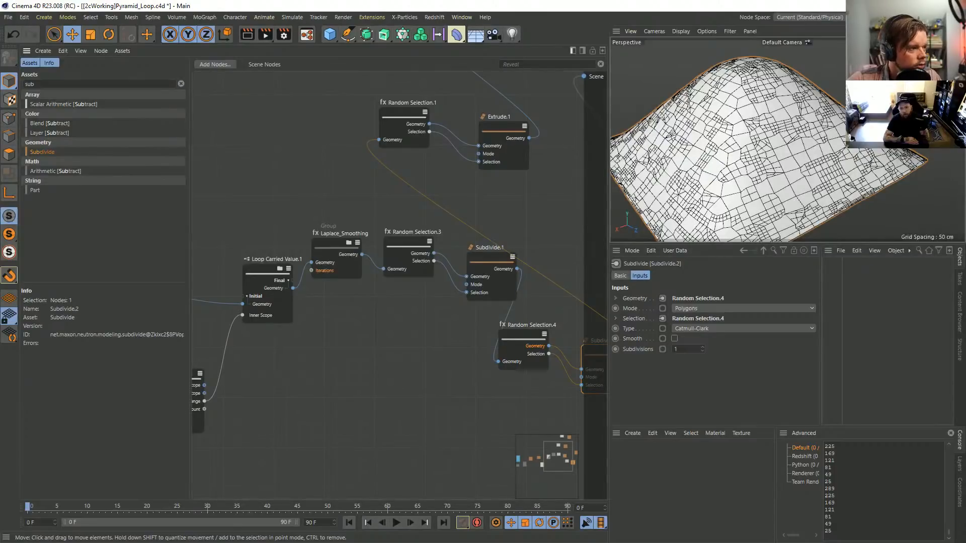
{"action": "middle_click_drag", "start_coordinate": [284, 241], "coordinate": [244, 242]}
{"action": "scroll", "coordinate": [244, 242], "scroll_direction": "down", "scroll_amount": 1}
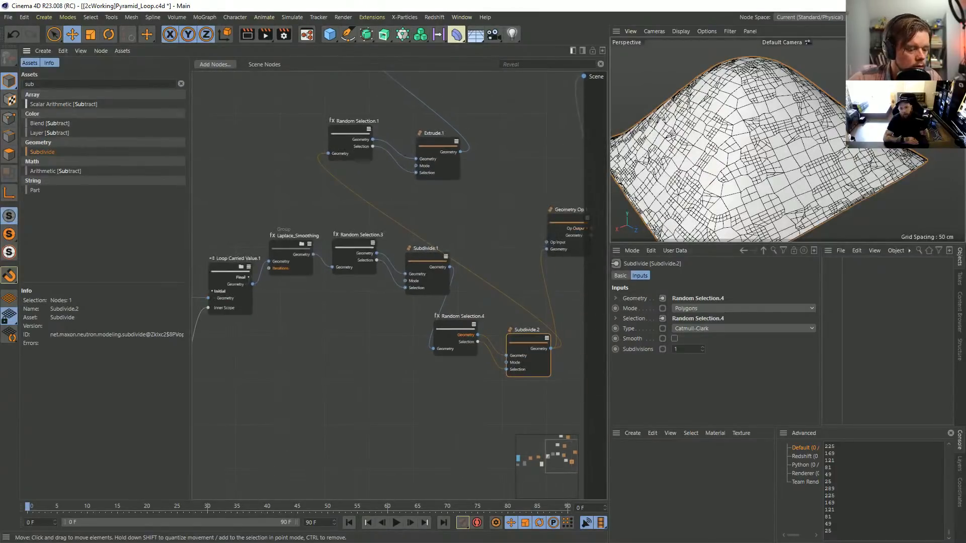
Step: Create a new scene and add a Plane geometry node to its node graph
{"action": "key", "text": "ctrl+n"}
{"action": "left_click_drag", "start_coordinate": [35, 84], "coordinate": [12, 83]}
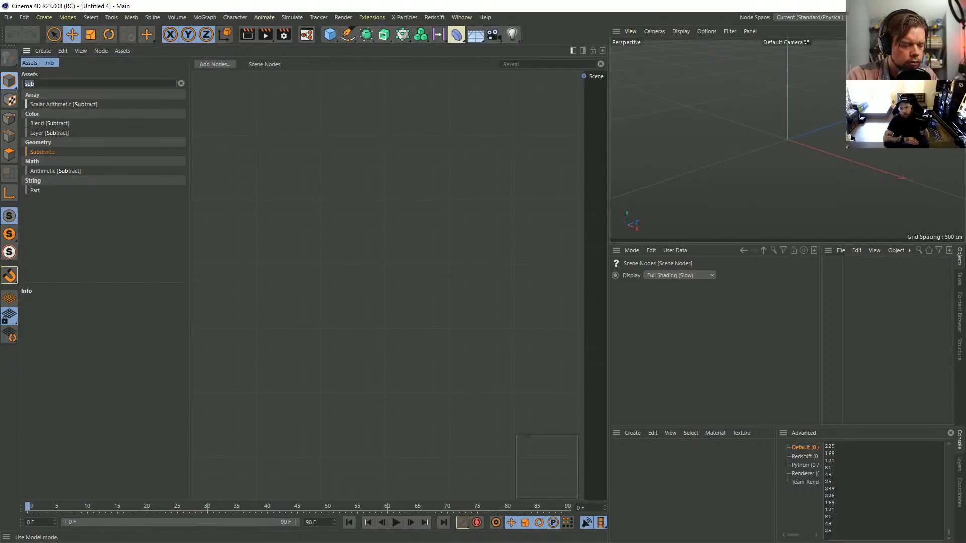
{"action": "type", "text": "plane"}
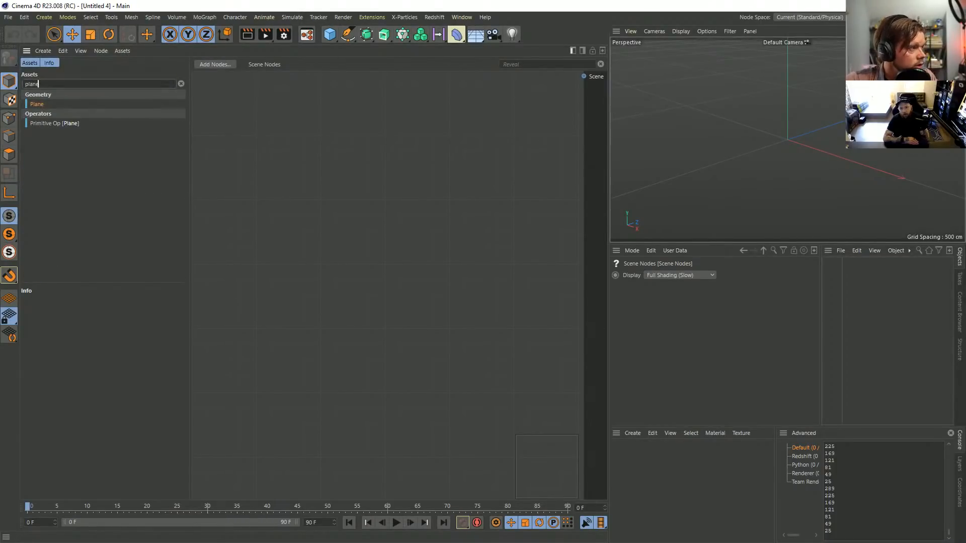
{"action": "key", "text": "Return"}
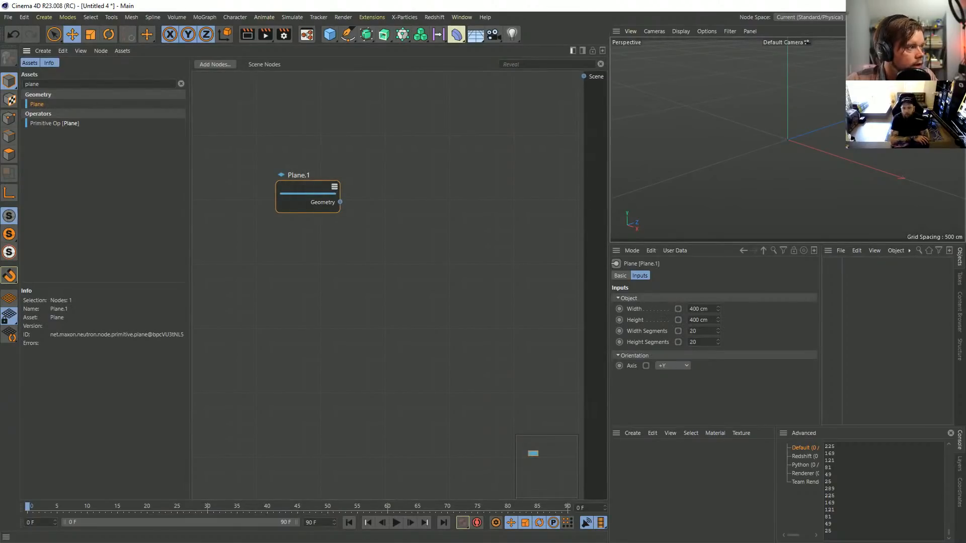
Step: Add a Primitive Op [Plane] node, expand its Op Output to expose Geometry, and check the available primitive types
{"action": "left_click", "coordinate": [55, 124]}
{"action": "key", "text": "Return"}
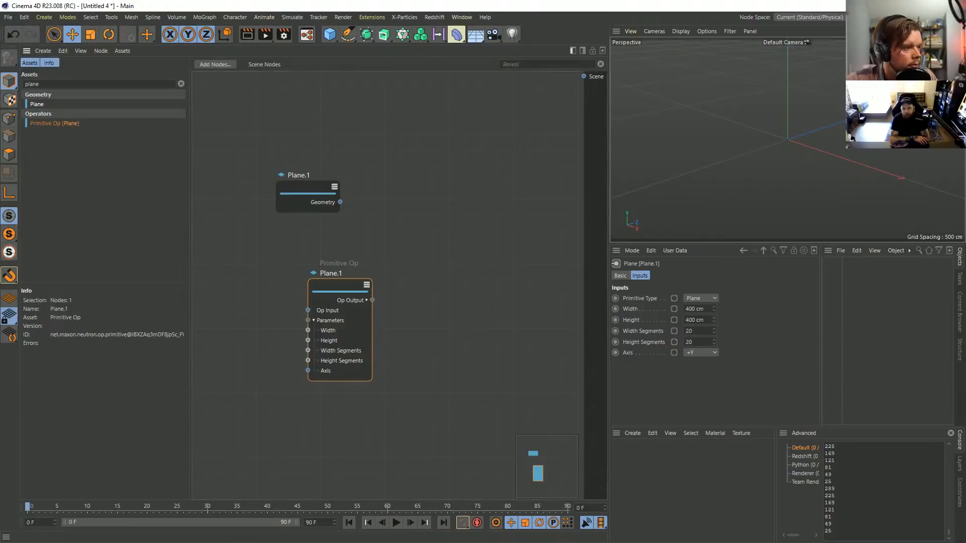
{"action": "left_click", "coordinate": [366, 300]}
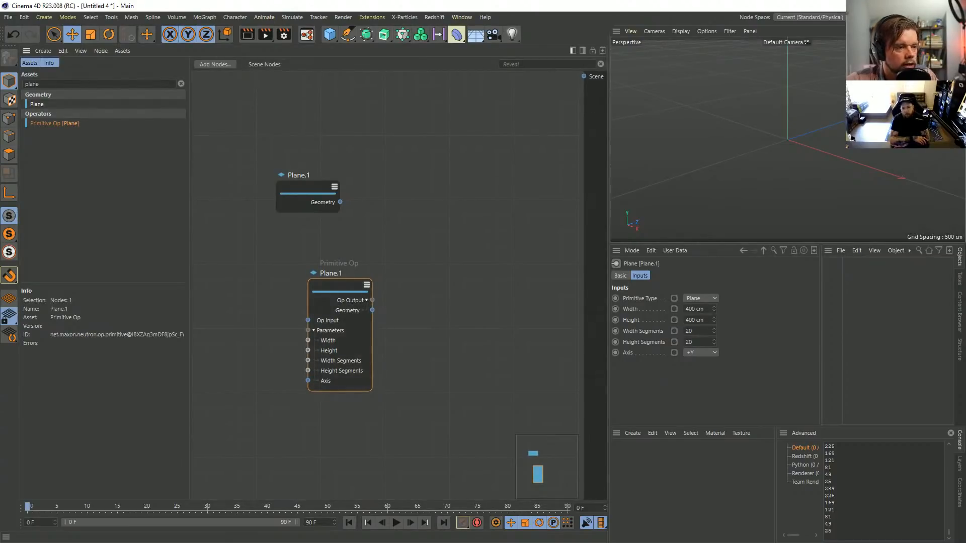
{"action": "left_click", "coordinate": [700, 297]}
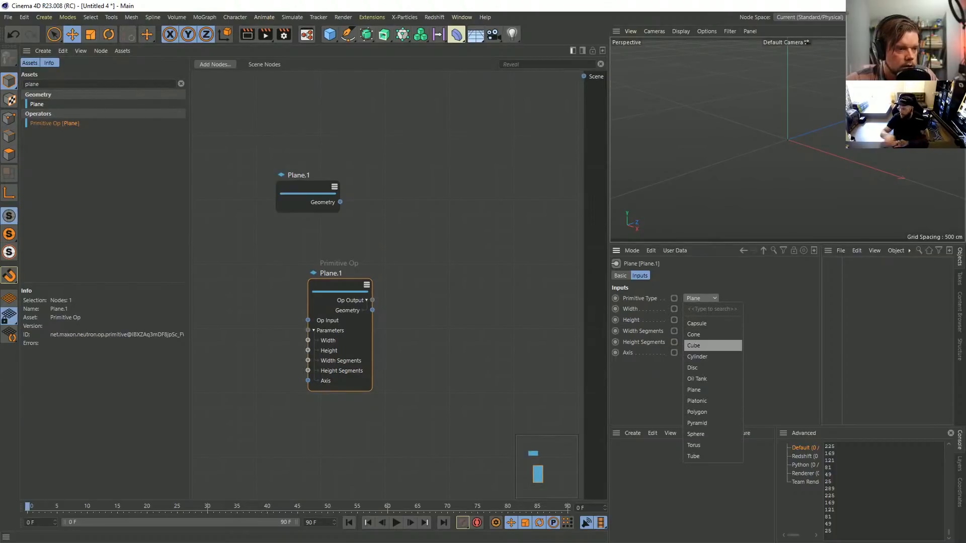
{"action": "key", "text": "Escape"}
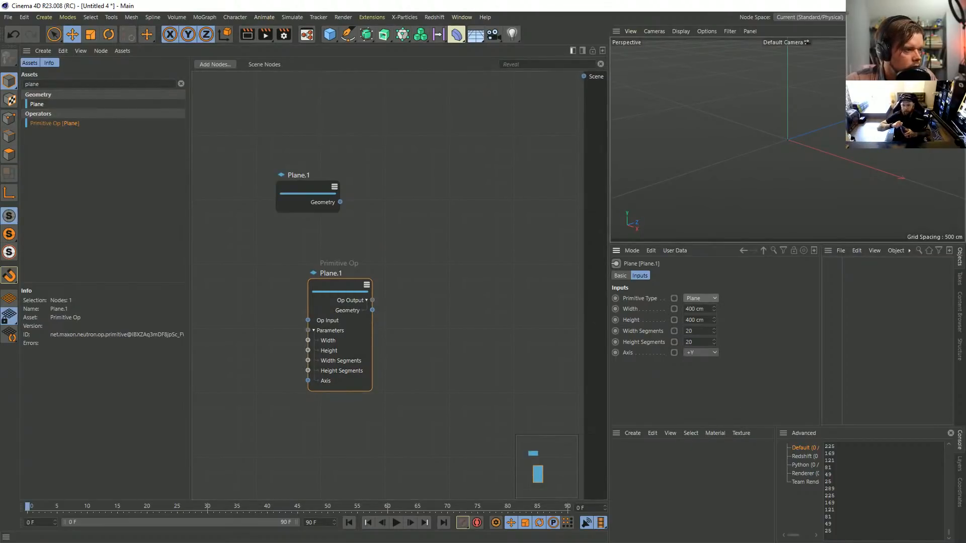
Step: Reposition the plane Primitive Op node and delete the plain Plane geometry node
{"action": "mouse_move", "coordinate": [339, 286]}
{"action": "left_mouse_down"}
{"action": "mouse_move", "coordinate": [294, 246]}
{"action": "mouse_move", "coordinate": [321, 240]}
{"action": "mouse_move", "coordinate": [275, 221]}
{"action": "left_mouse_up"}
{"action": "left_click", "coordinate": [307, 196]}
{"action": "key", "text": "Delete"}
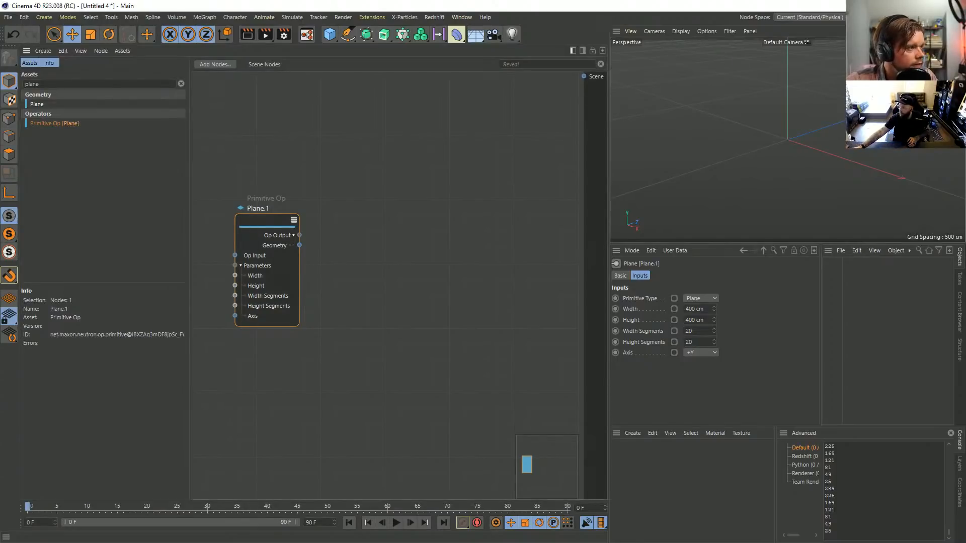
Step: Add a Loop Carried Value node and place it to the right of the plane Primitive Op node
{"action": "left_click_drag", "start_coordinate": [39, 83], "coordinate": [25, 83]}
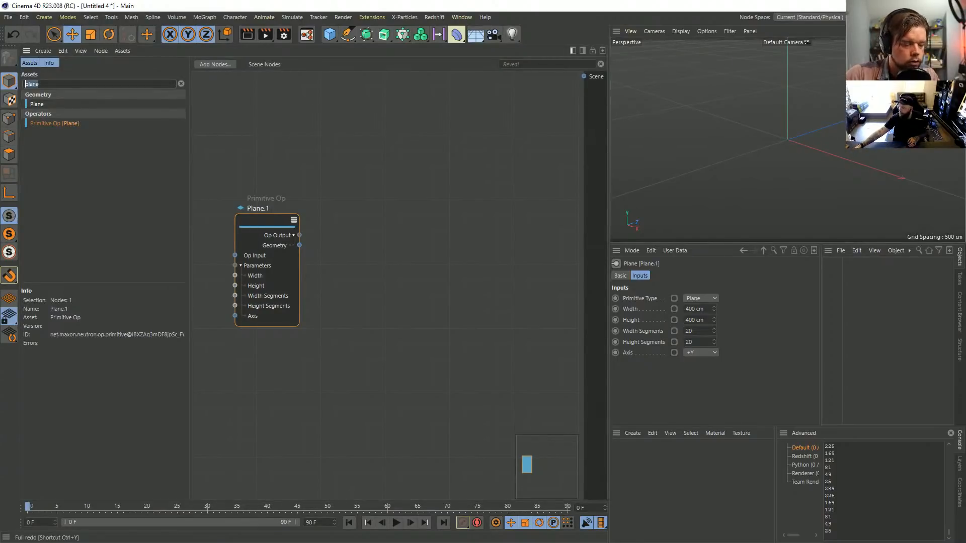
{"action": "double_click", "coordinate": [519, 281]}
{"action": "type", "text": "loop"}
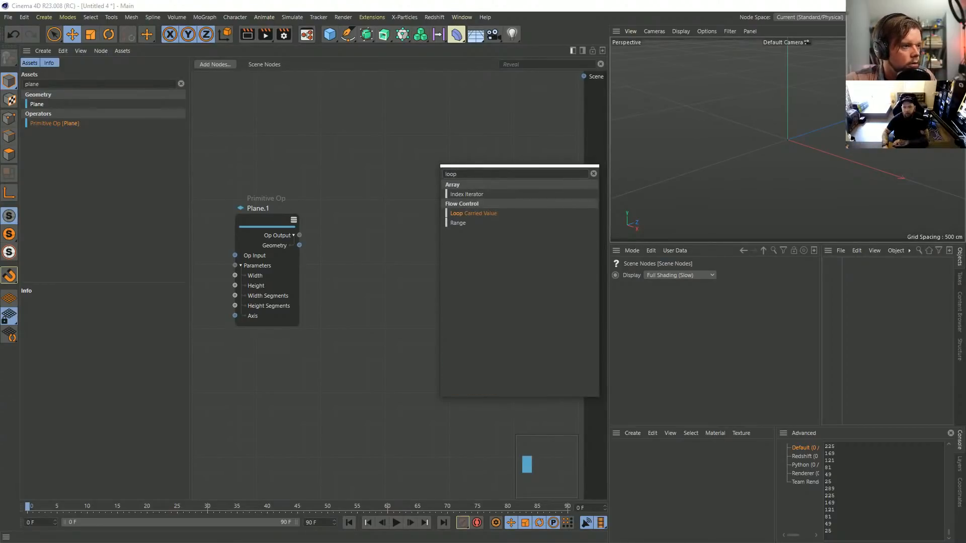
{"action": "left_click_drag", "start_coordinate": [473, 213], "coordinate": [415, 267]}
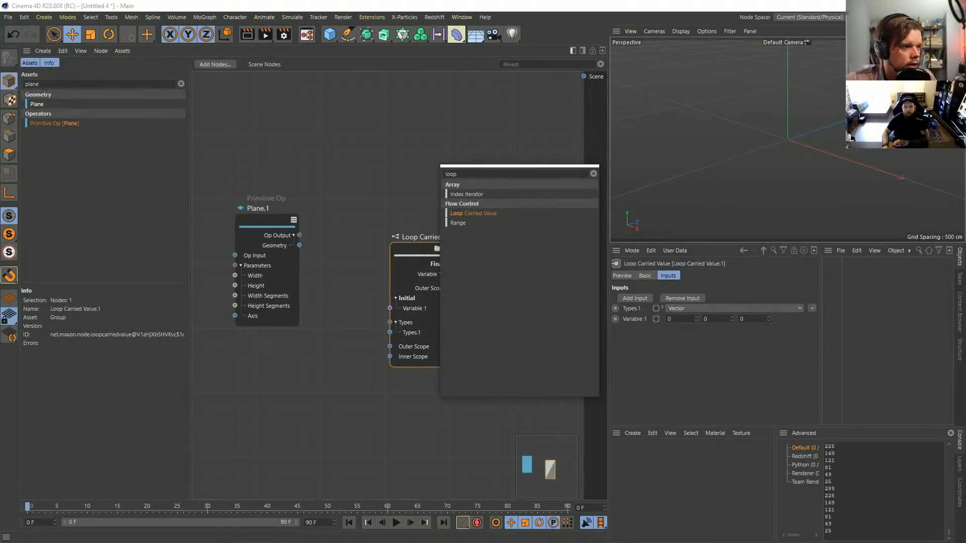
{"action": "key", "text": "Escape"}
{"action": "left_click_drag", "start_coordinate": [414, 248], "coordinate": [426, 200]}
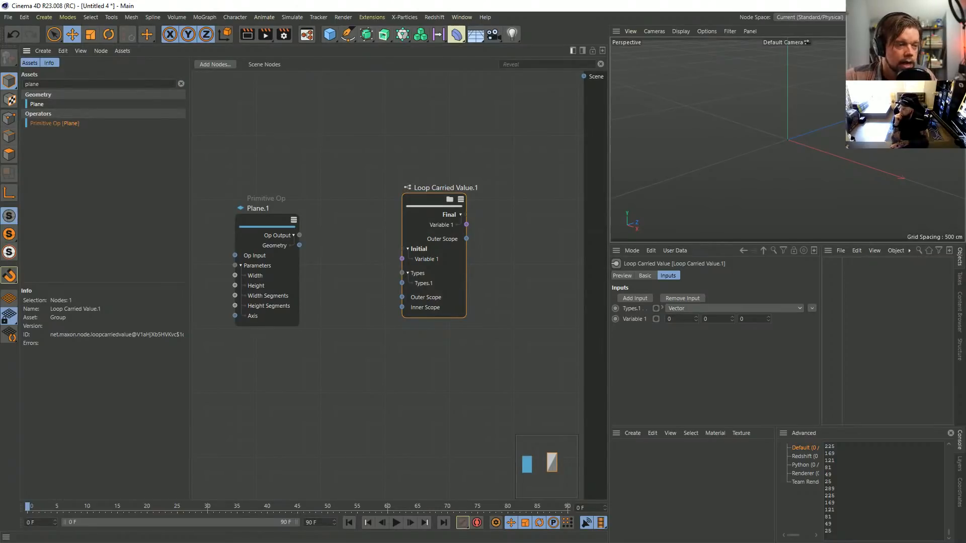
Step: Browse the data types available for the Loop Carried Value's Types.1 input, including the net.maxon modules such as mesh
{"action": "left_click", "coordinate": [734, 308]}
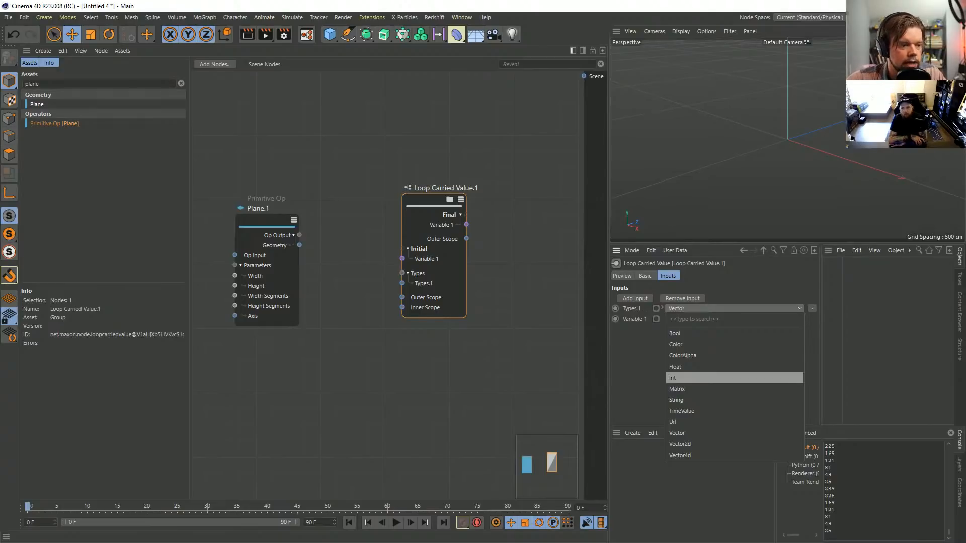
{"action": "key", "text": "Escape"}
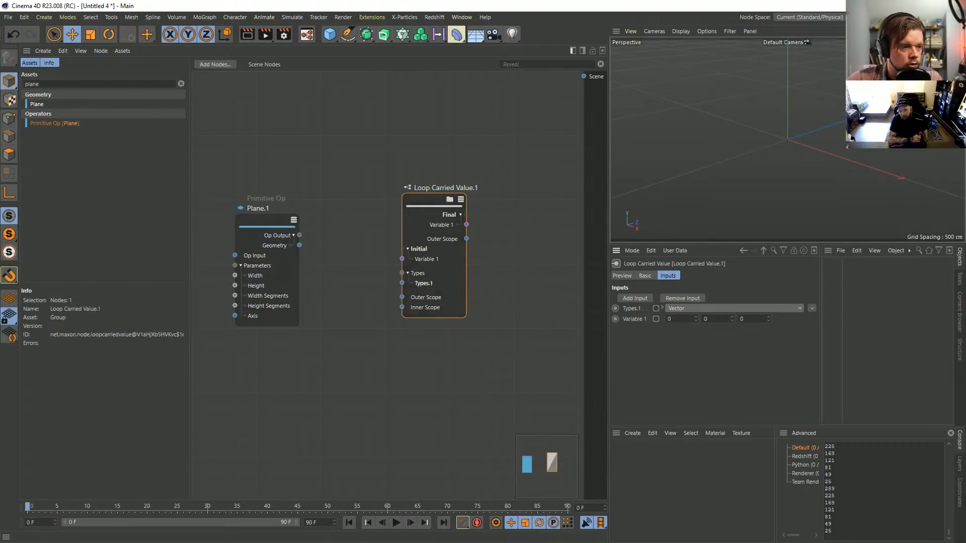
{"action": "left_click", "coordinate": [731, 308]}
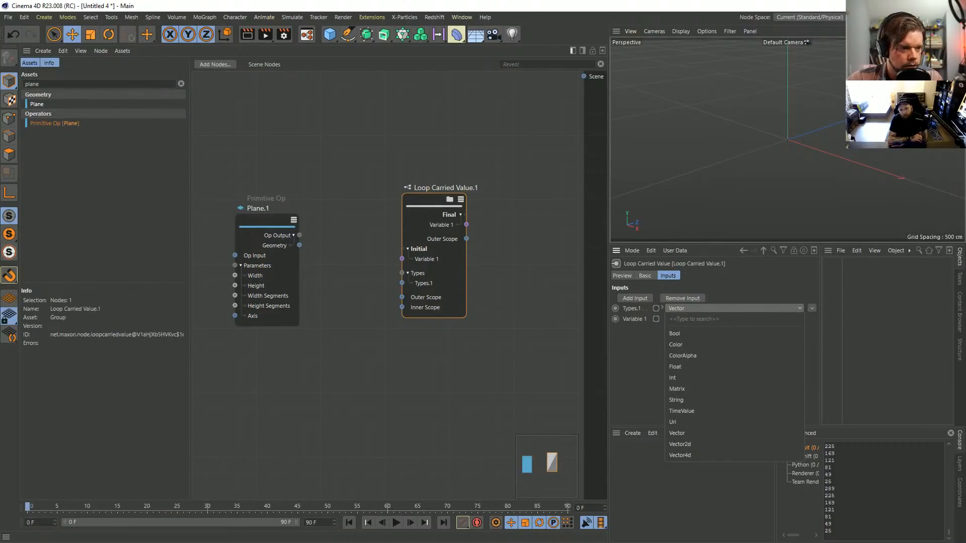
{"action": "key", "text": "Escape"}
{"action": "left_click", "coordinate": [811, 308]}
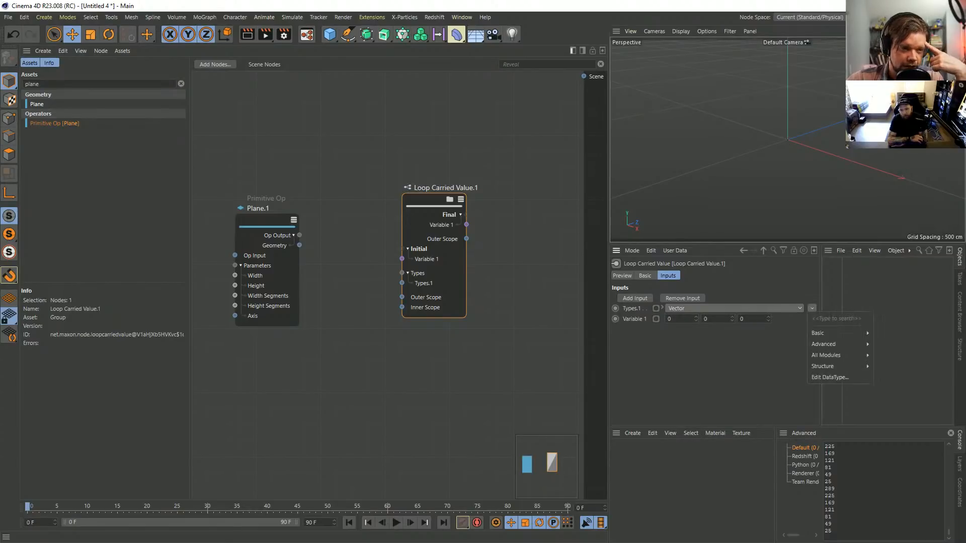
{"action": "mouse_move", "coordinate": [825, 333]}
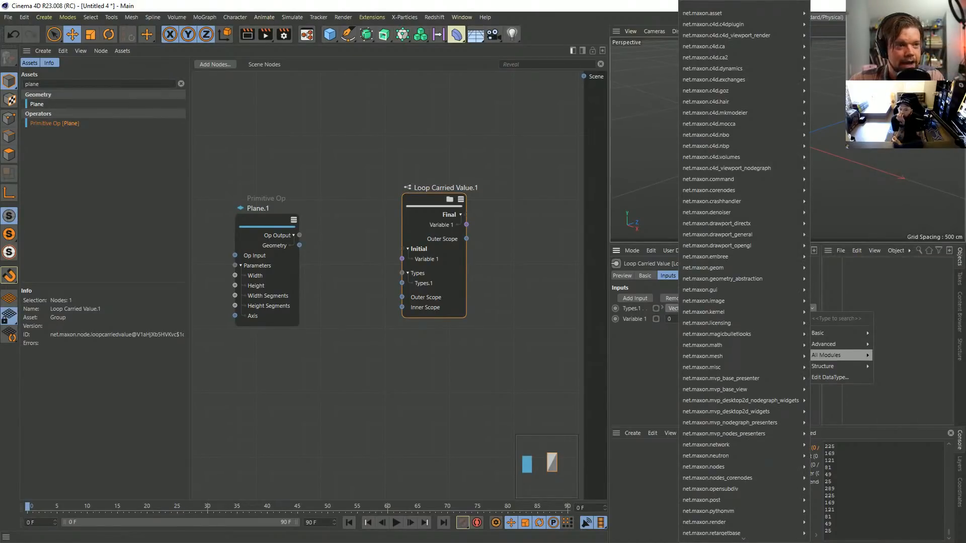
{"action": "mouse_move", "coordinate": [717, 245]}
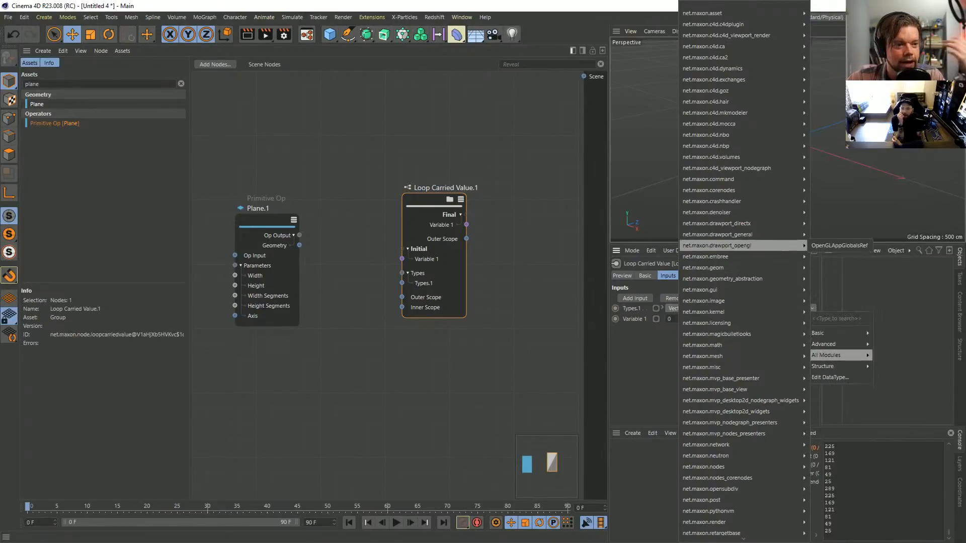
{"action": "mouse_move", "coordinate": [717, 102]}
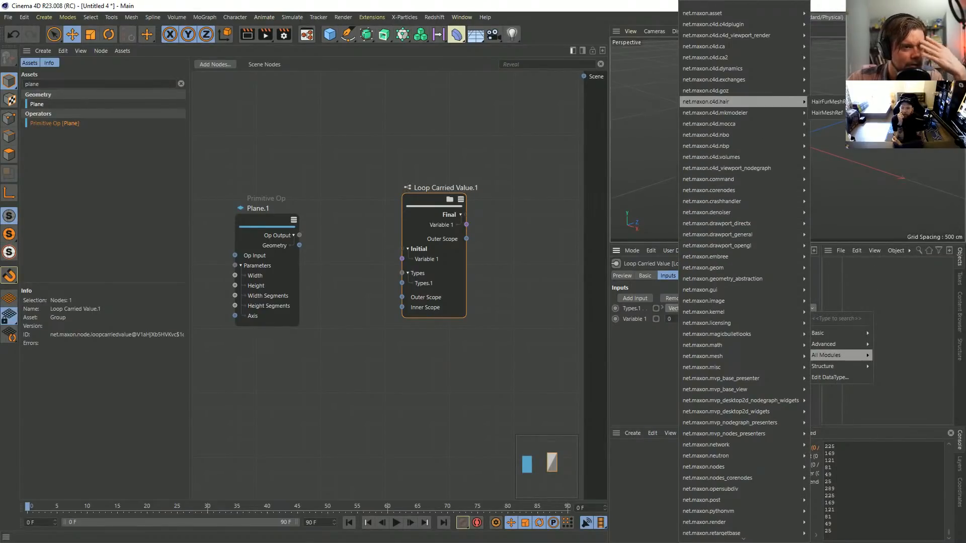
{"action": "mouse_move", "coordinate": [717, 268]}
{"action": "mouse_move", "coordinate": [719, 379]}
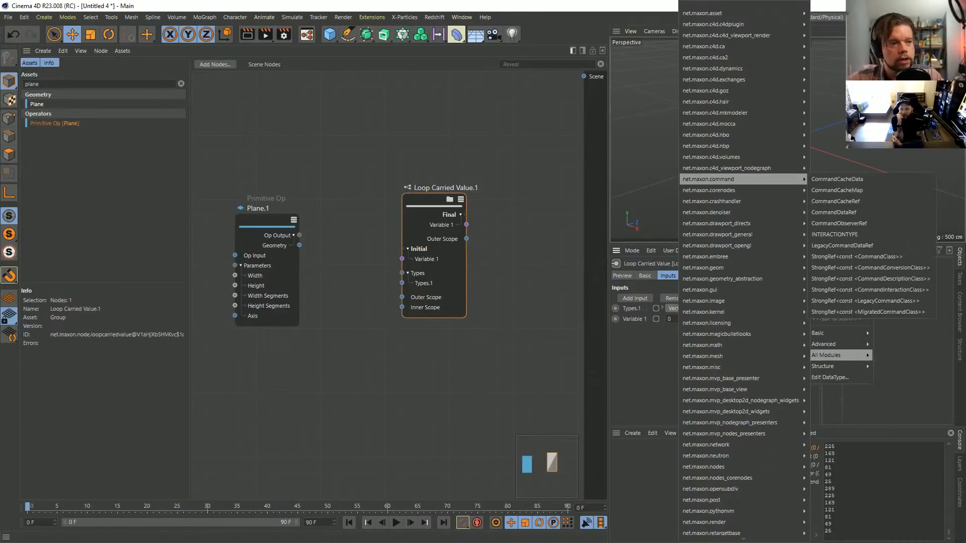
{"action": "mouse_move", "coordinate": [715, 213]}
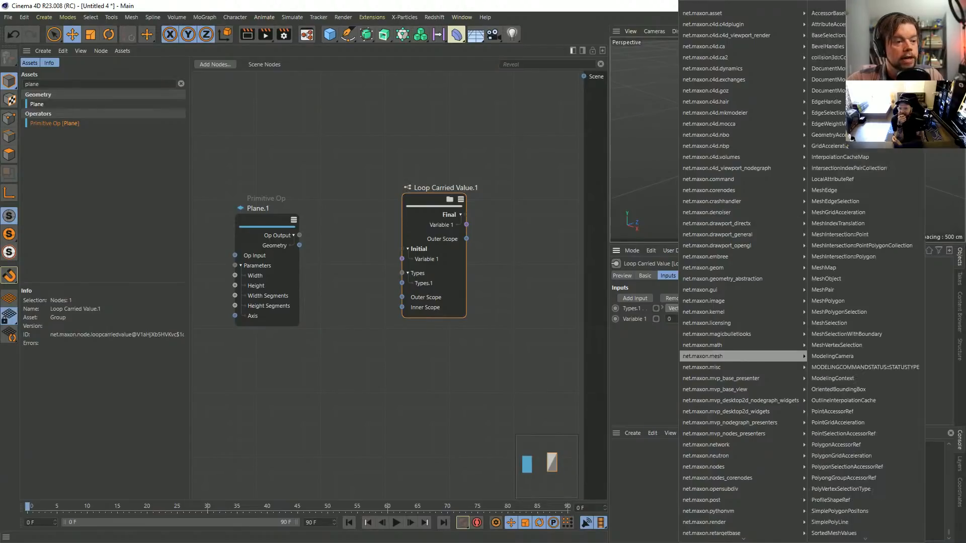
{"action": "mouse_move", "coordinate": [714, 356]}
{"action": "key", "text": "Escape"}
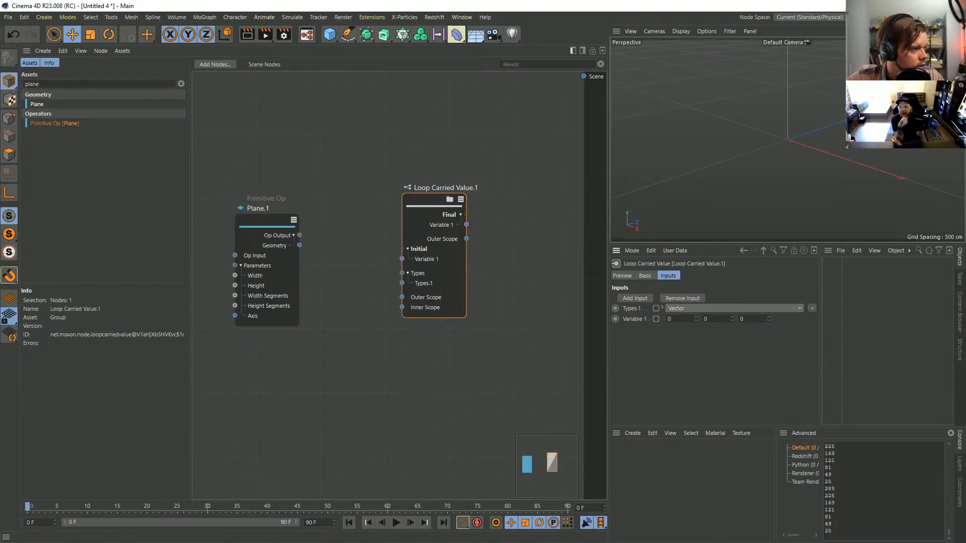
Step: Select the plane Primitive Op node and hide the Info section, keeping the asset list shown
{"action": "key", "text": "ctrl+shift+a"}
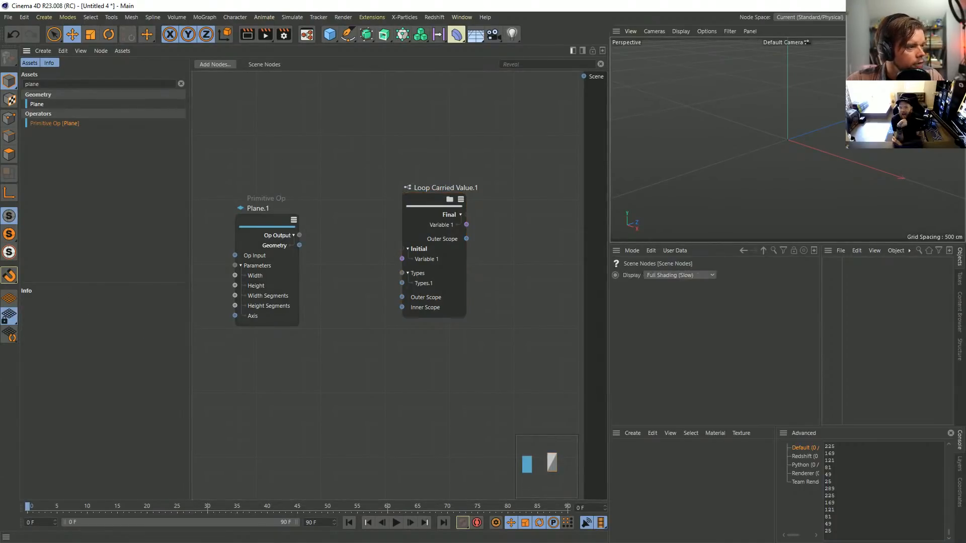
{"action": "left_click", "coordinate": [266, 222]}
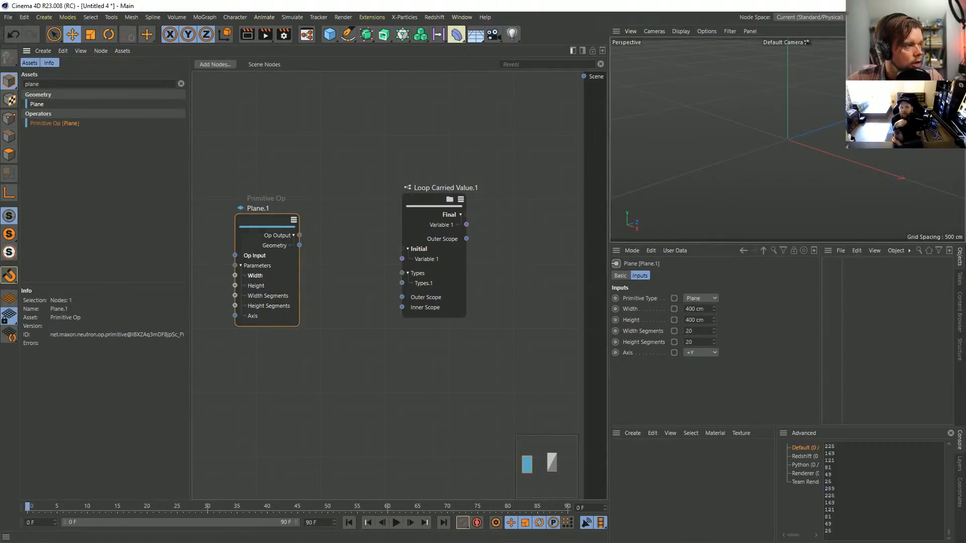
{"action": "left_click", "coordinate": [49, 63]}
{"action": "left_click", "coordinate": [29, 62]}
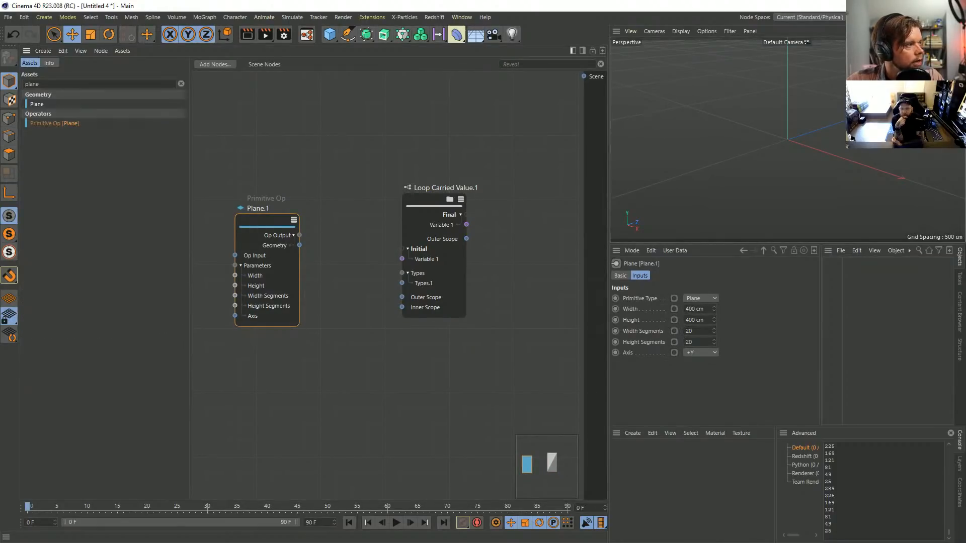
Step: Check the Geometry port's type on the plane node with Info shown, and set the Loop Carried Value's Types.1 to GeometryObject
{"action": "left_click", "coordinate": [49, 62], "text": "ctrl"}
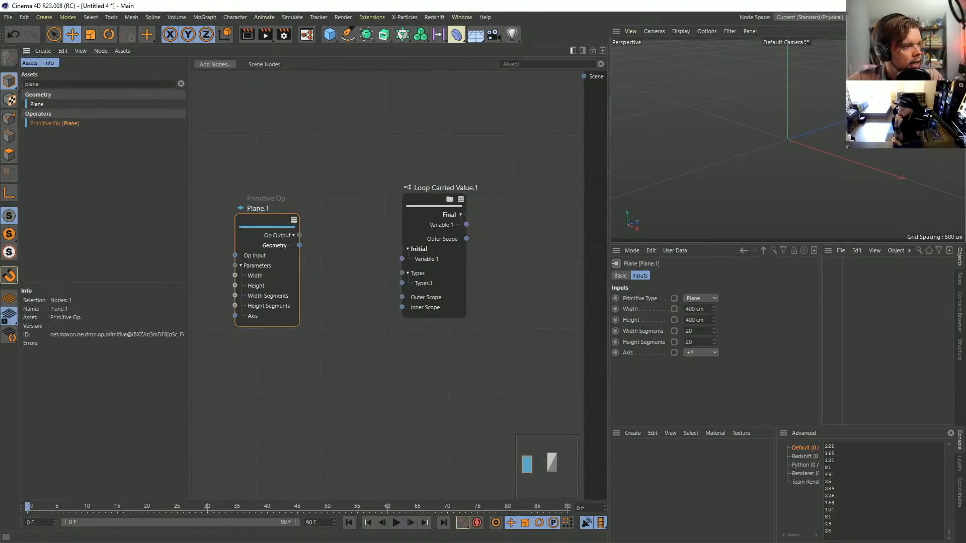
{"action": "left_click", "coordinate": [274, 245]}
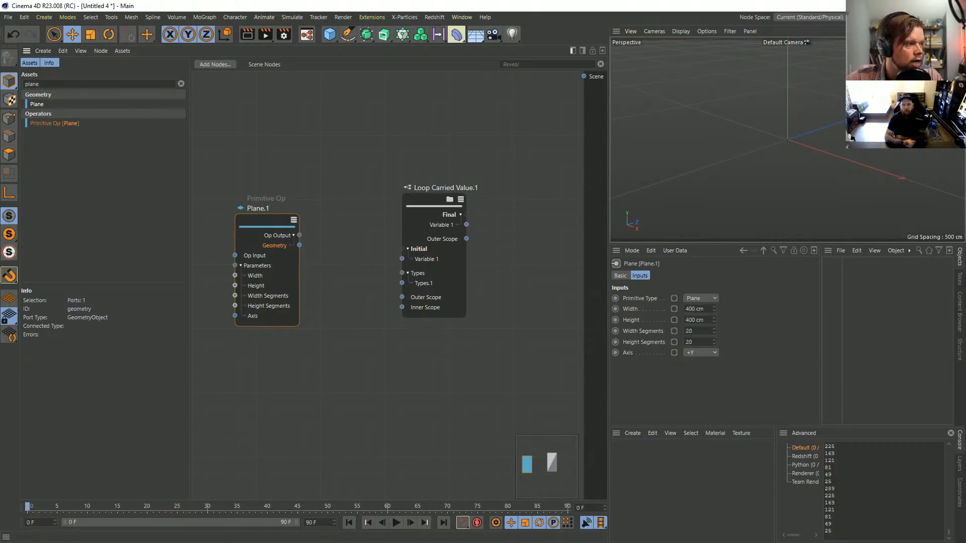
{"action": "left_click", "coordinate": [434, 205]}
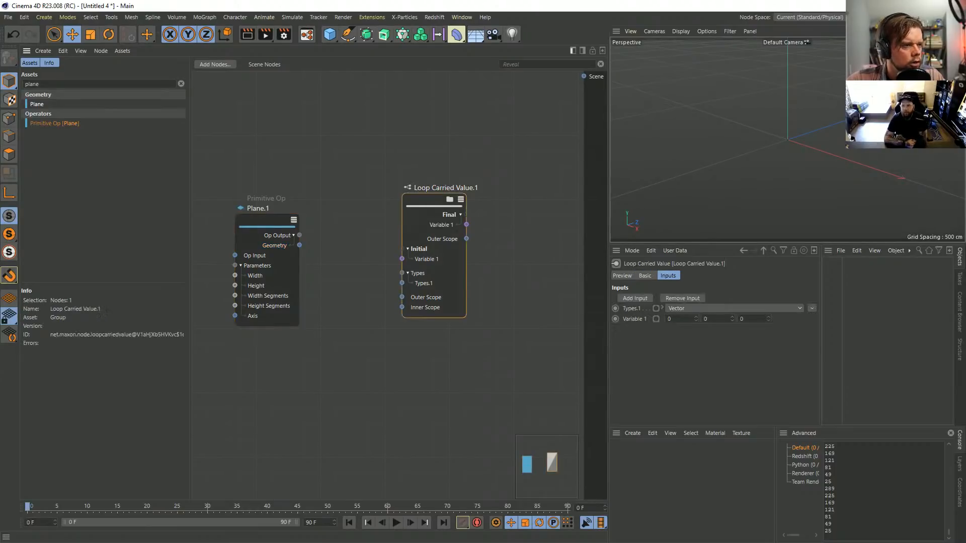
{"action": "left_click", "coordinate": [812, 307]}
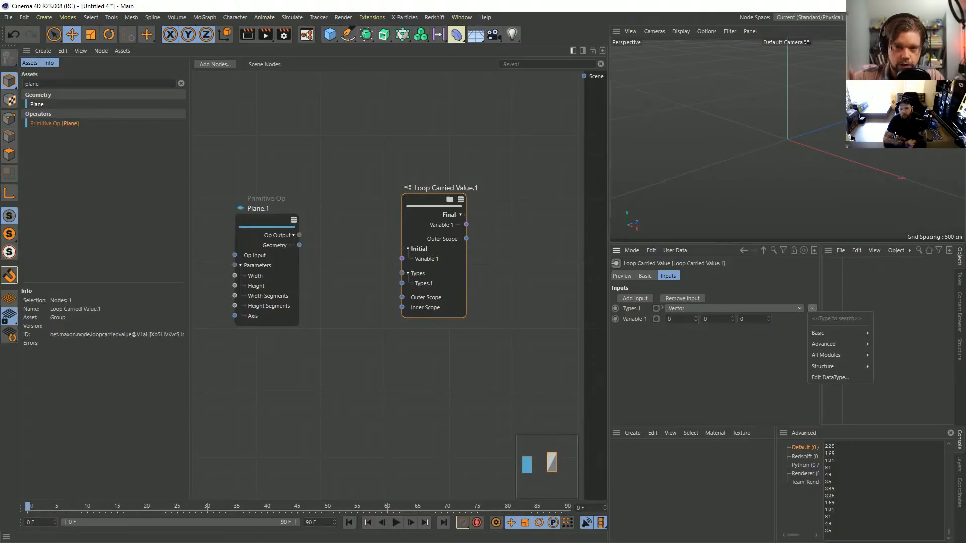
{"action": "type", "text": "geo"}
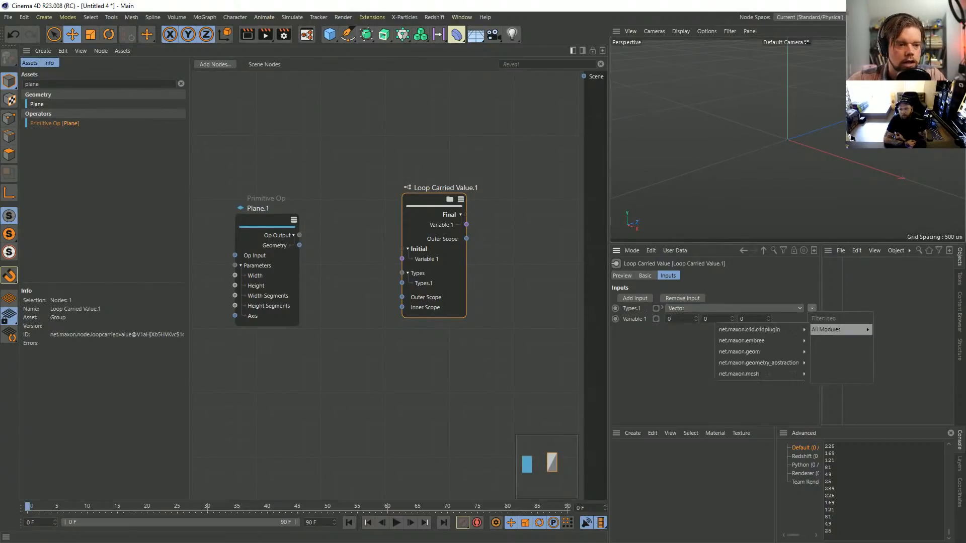
{"action": "mouse_move", "coordinate": [754, 330]}
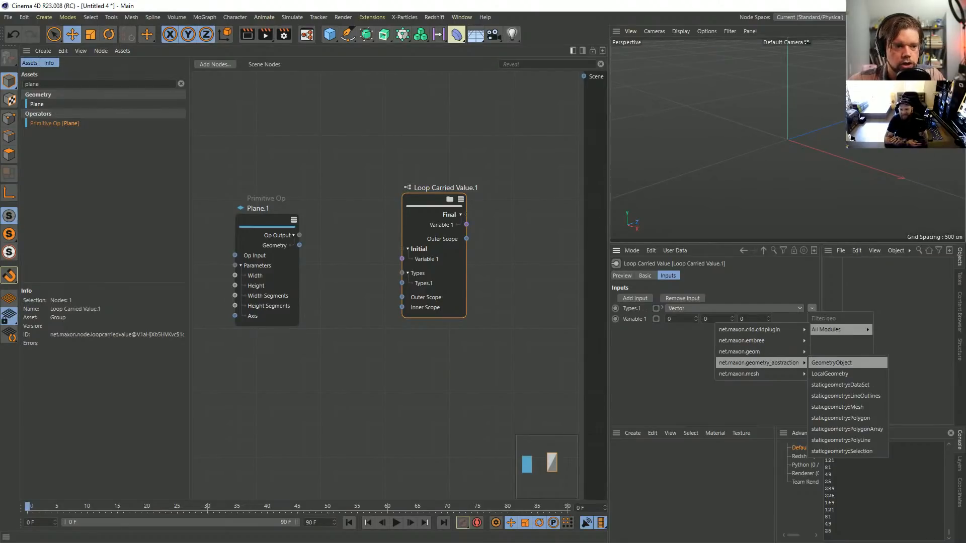
{"action": "left_click", "coordinate": [831, 363]}
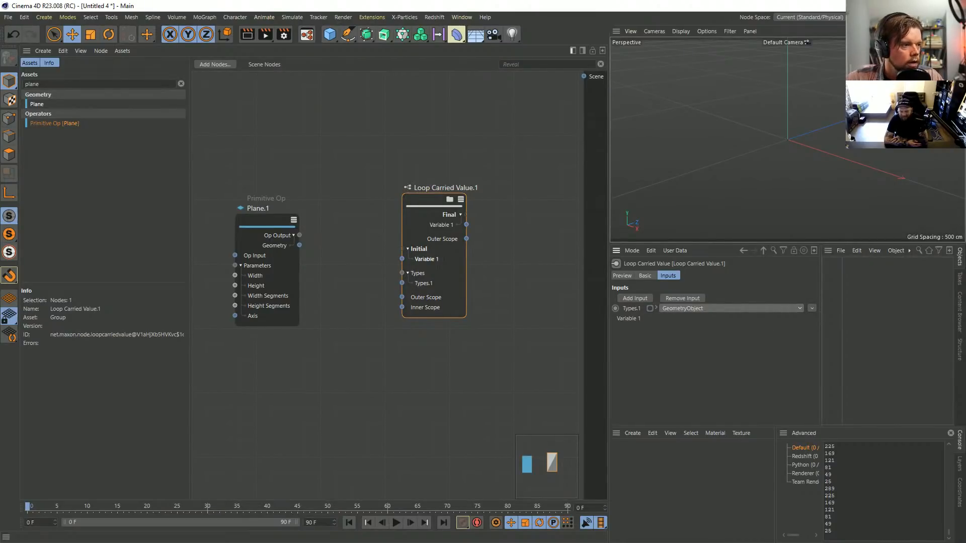
Step: Rename the Loop Carried Value's Initial and Final Variable 1 ports to Geo
{"action": "double_click", "coordinate": [427, 259]}
{"action": "type", "text": "Geo"}
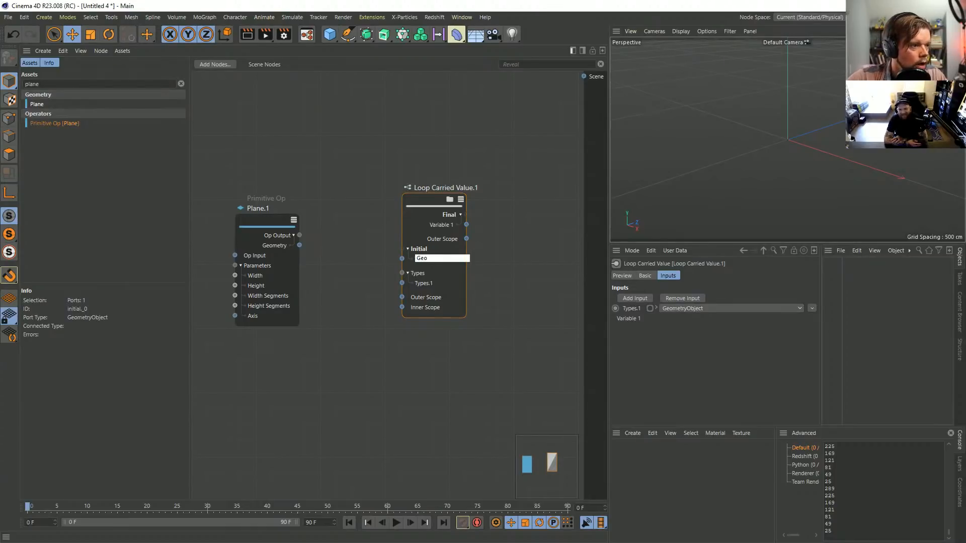
{"action": "key", "text": "Tab"}
{"action": "type", "text": "Geo"}
{"action": "key", "text": "Return"}
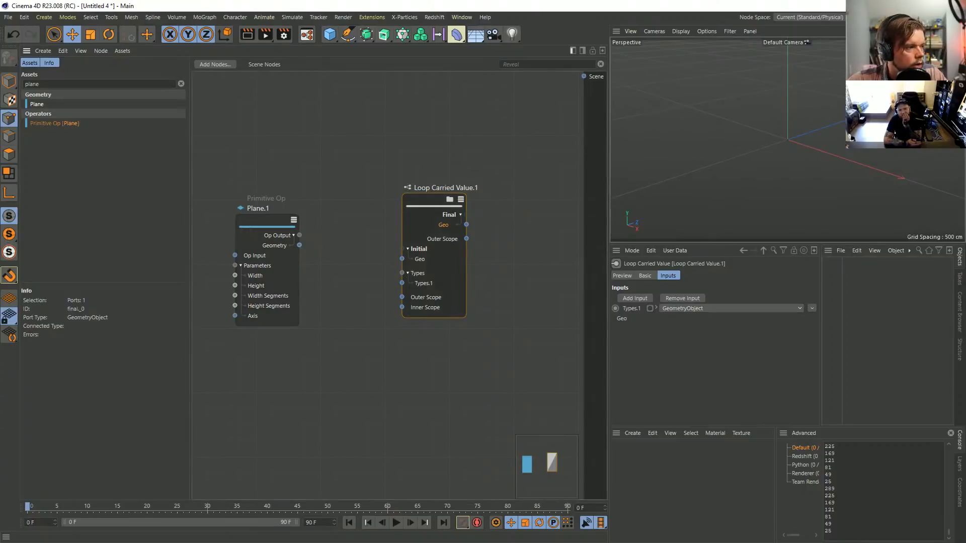
Step: Try wiring the plane's Geometry directly into the loop's Geo input, then remove that connection and space the two nodes further apart
{"action": "left_click_drag", "start_coordinate": [299, 245], "coordinate": [402, 259]}
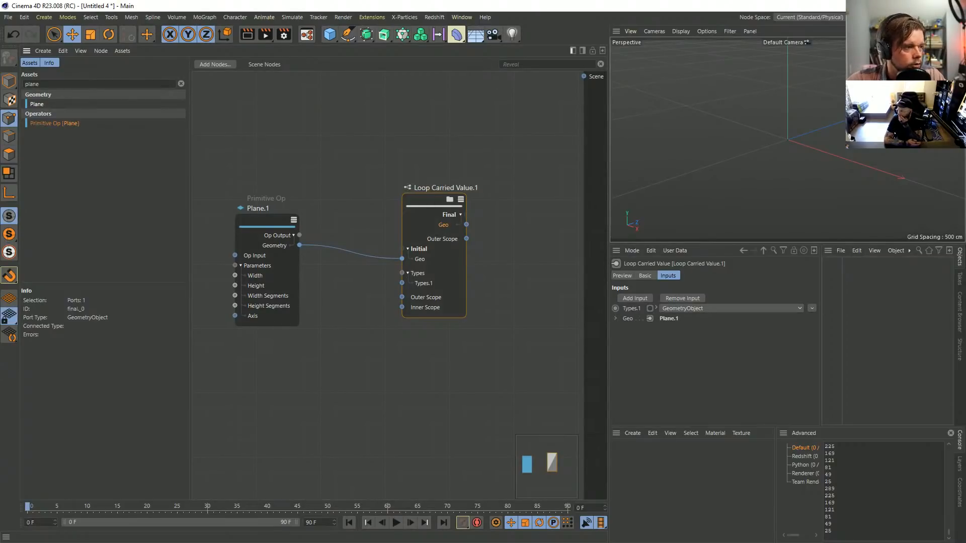
{"action": "left_click_drag", "start_coordinate": [434, 200], "coordinate": [509, 173]}
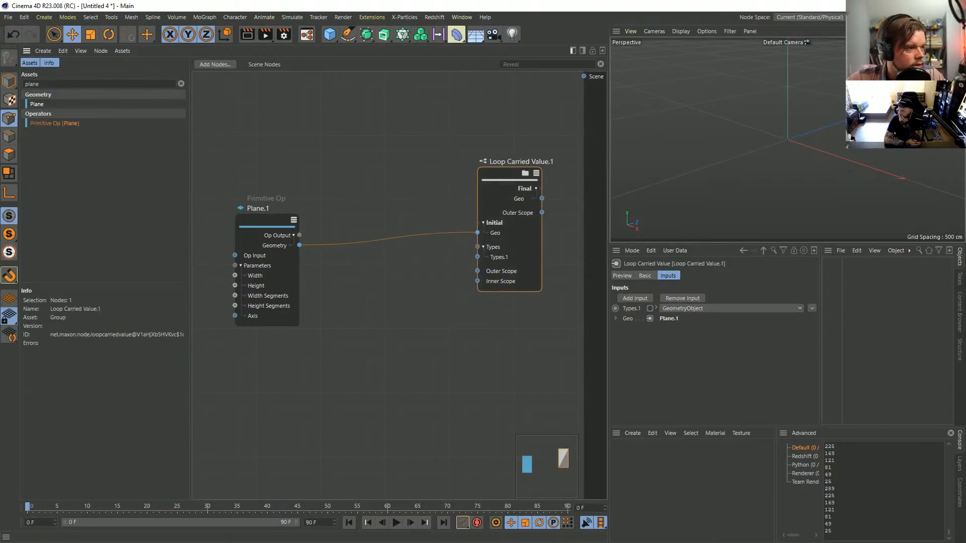
{"action": "left_click", "coordinate": [388, 239]}
{"action": "key", "text": "Delete"}
{"action": "left_click_drag", "start_coordinate": [258, 208], "coordinate": [239, 192]}
Step: Add an Active Selection node between the plane and the Loop Carried Value, and a Selection Range node below it
{"action": "left_click_drag", "start_coordinate": [42, 84], "coordinate": [11, 81]}
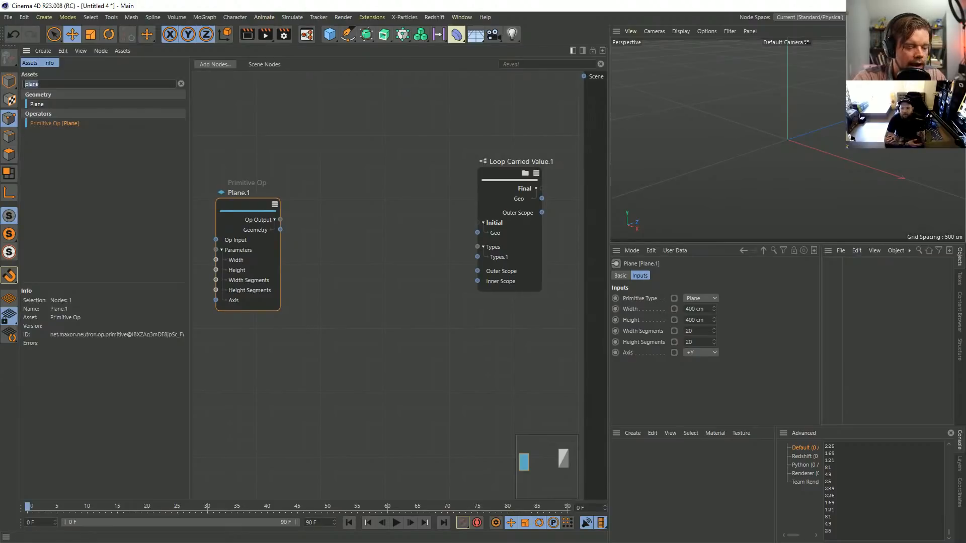
{"action": "type", "text": "active"}
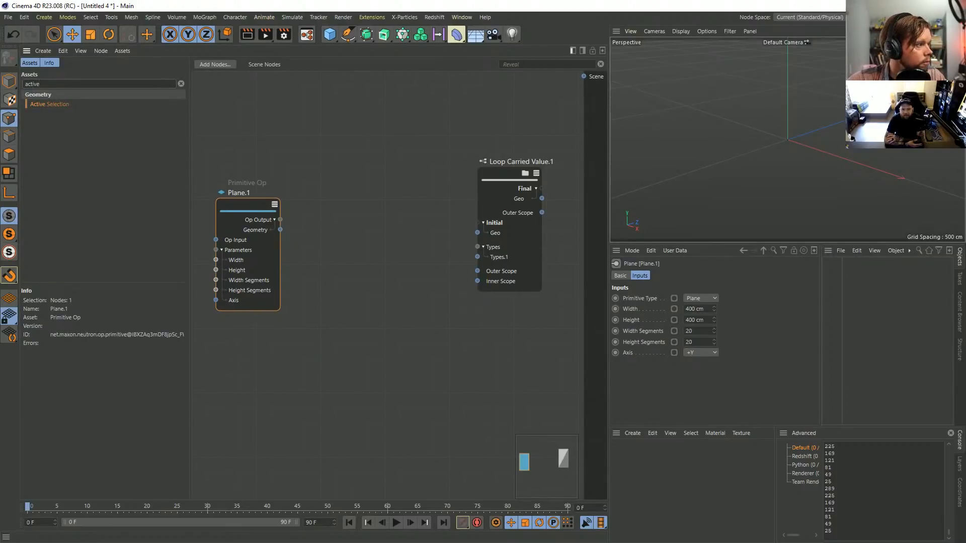
{"action": "left_click_drag", "start_coordinate": [49, 104], "coordinate": [381, 243]}
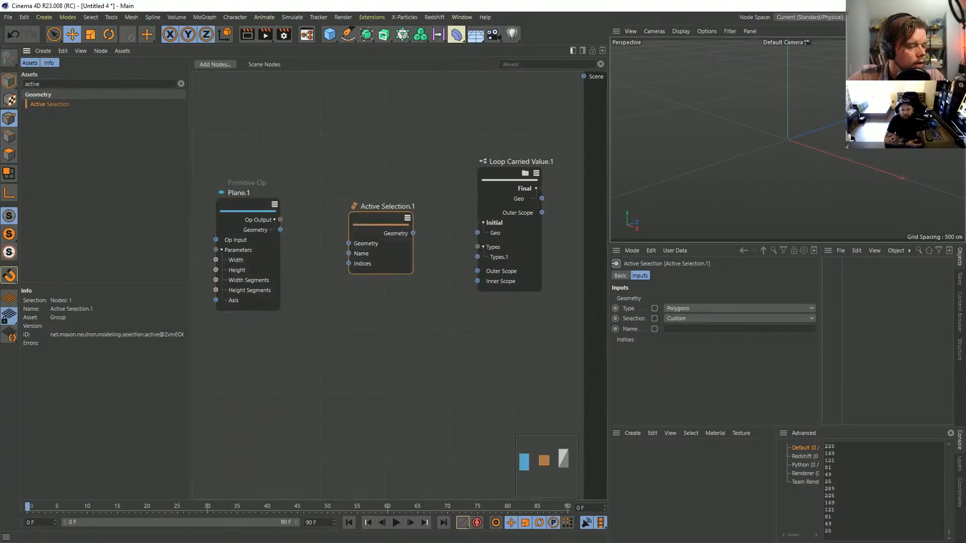
{"action": "type", "text": "cselec"}
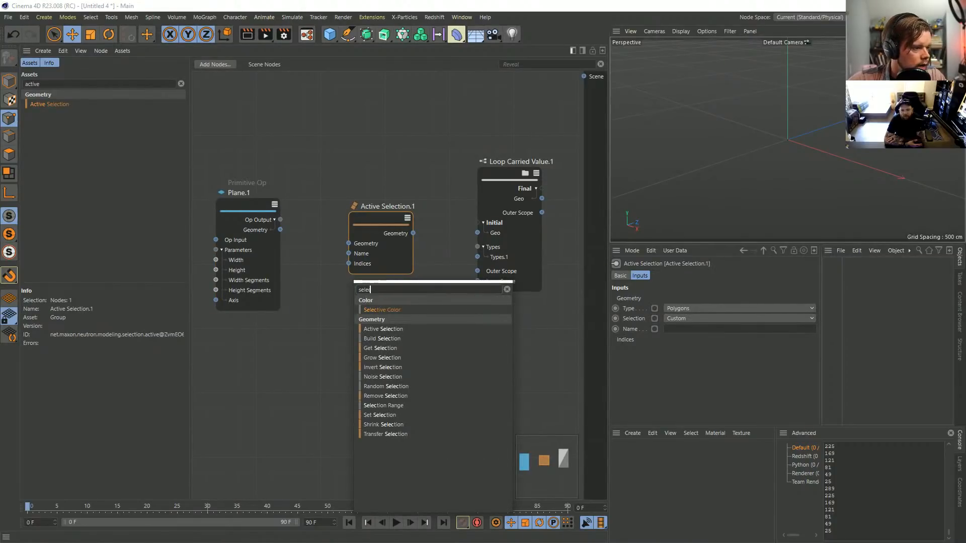
{"action": "double_click", "coordinate": [383, 405]}
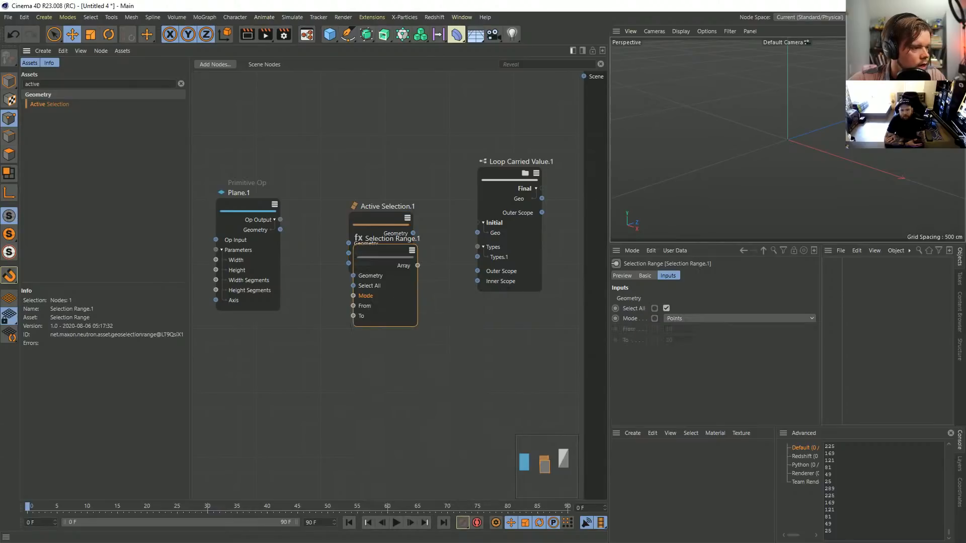
{"action": "left_click_drag", "start_coordinate": [383, 257], "coordinate": [342, 344]}
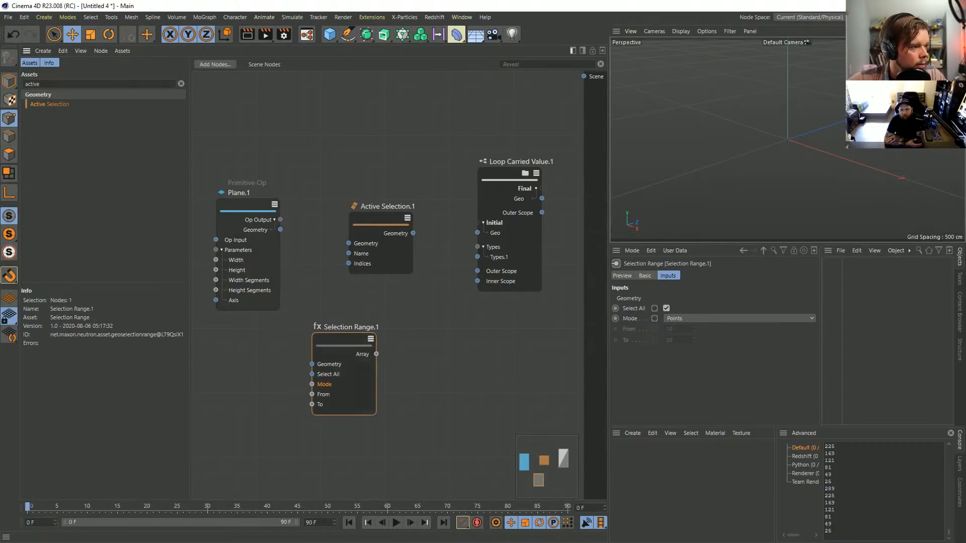
Step: Connect the plane's Geometry to the Selection Range's Geometry input and set its Mode to Polygons
{"action": "left_click_drag", "start_coordinate": [280, 230], "coordinate": [312, 364]}
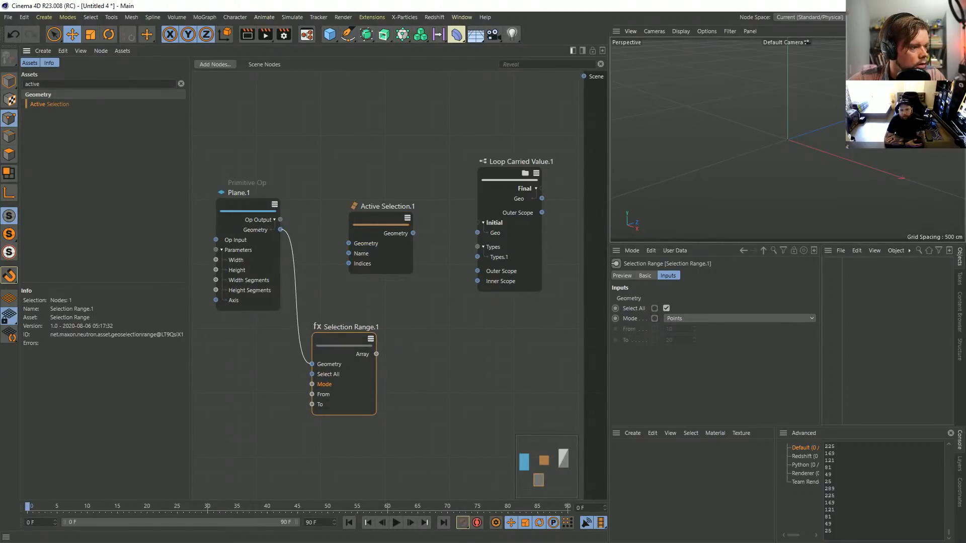
{"action": "left_click", "coordinate": [740, 318]}
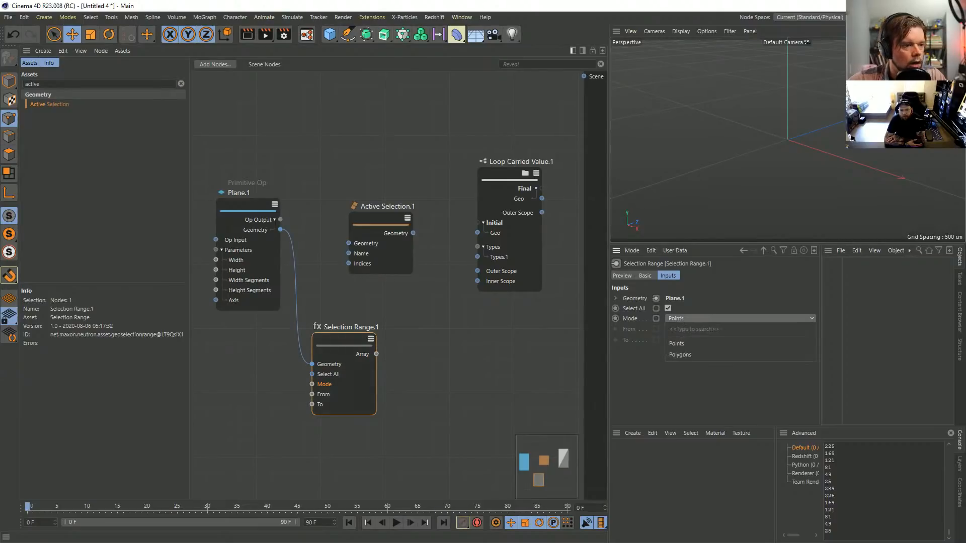
{"action": "left_click", "coordinate": [680, 355]}
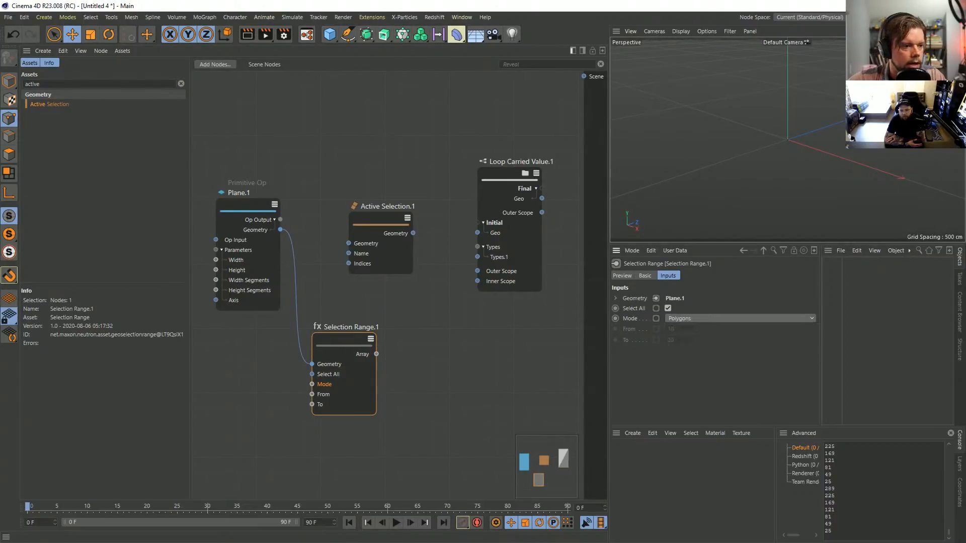
Step: Feed the plane's Geometry and the Selection Range's Array into Active Selection, and connect its Geometry output to the loop's initial Geo
{"action": "left_click_drag", "start_coordinate": [377, 354], "coordinate": [280, 229]}
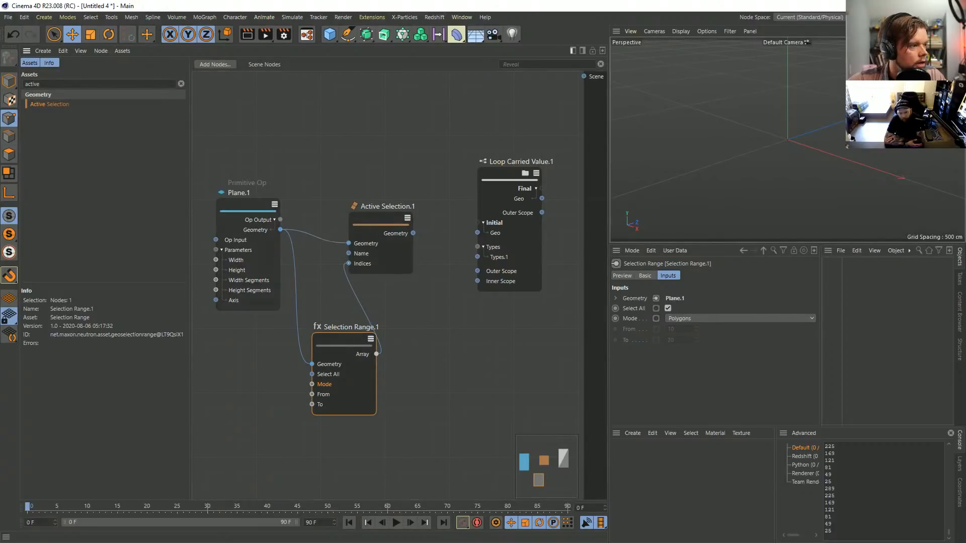
{"action": "left_click_drag", "start_coordinate": [381, 218], "coordinate": [376, 190]}
{"action": "middle_click_drag", "start_coordinate": [443, 227], "coordinate": [386, 222]}
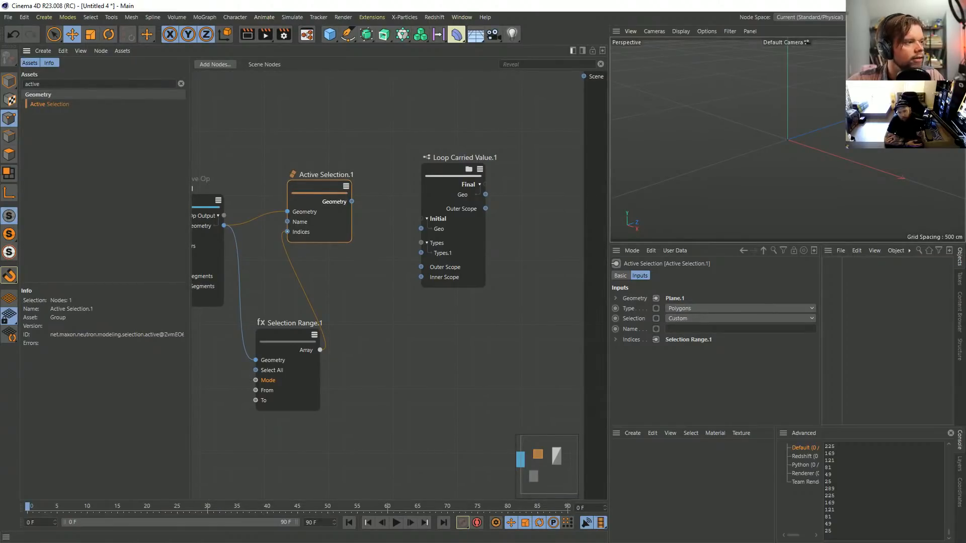
{"action": "left_click_drag", "start_coordinate": [352, 202], "coordinate": [421, 229]}
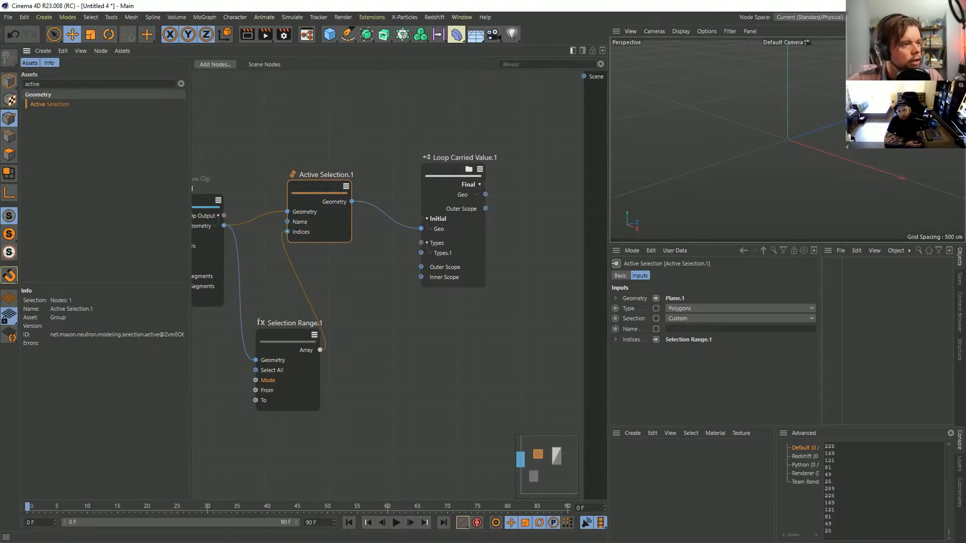
Step: Enter the Loop Carried Value group and rename its inner Previous and Next Variable 1 ports to Geo
{"action": "left_click", "coordinate": [468, 169]}
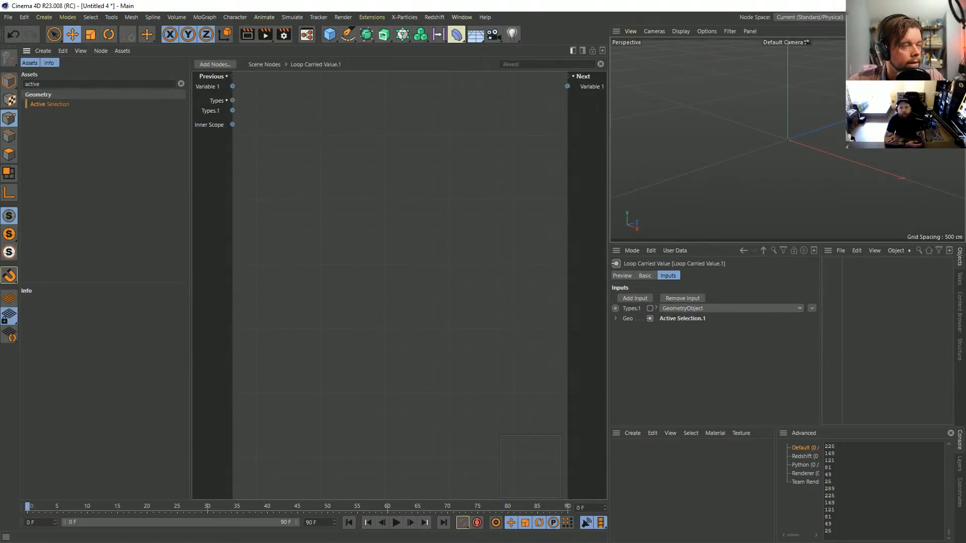
{"action": "left_click", "coordinate": [264, 64]}
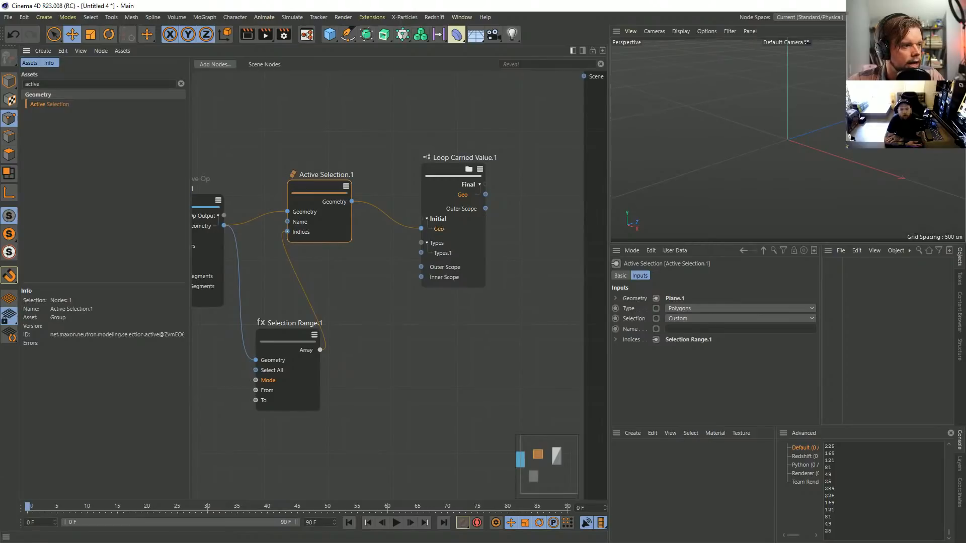
{"action": "left_click", "coordinate": [468, 169]}
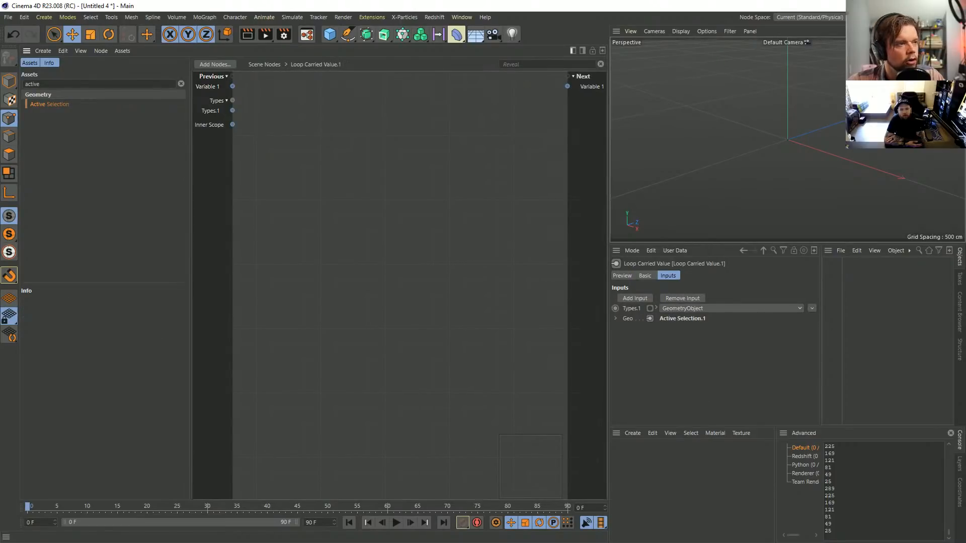
{"action": "double_click", "coordinate": [207, 86]}
{"action": "type", "text": "Geo"}
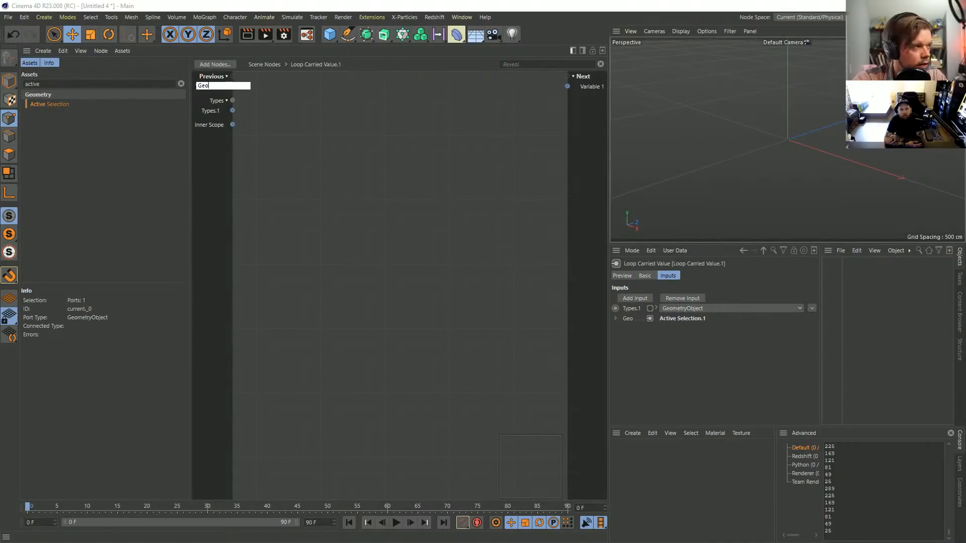
{"action": "key", "text": "Return"}
{"action": "double_click", "coordinate": [592, 86]}
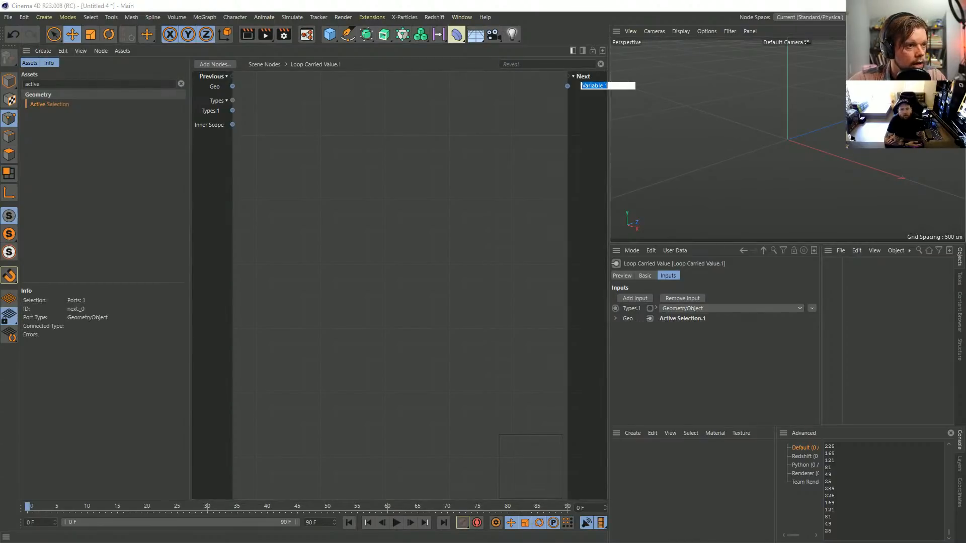
{"action": "type", "text": "Geo"}
{"action": "key", "text": "Return"}
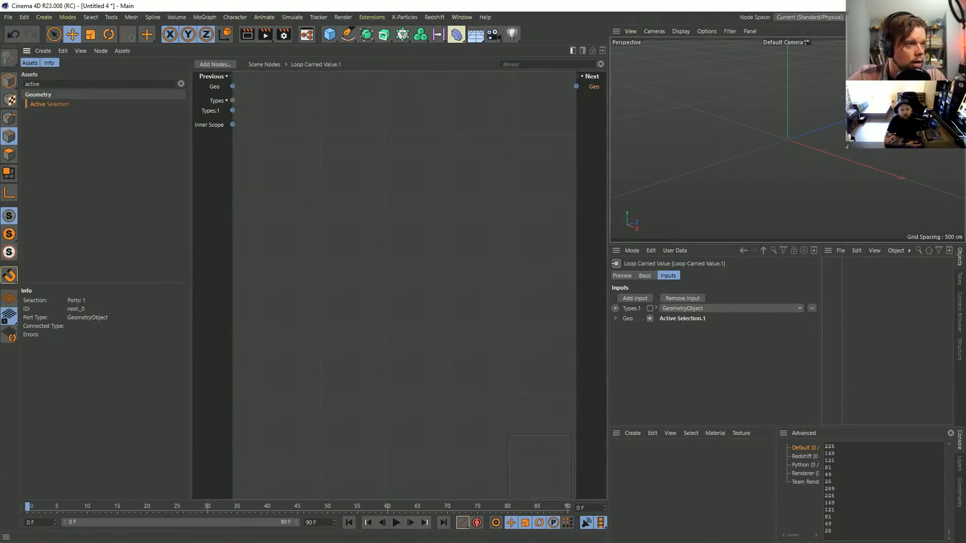
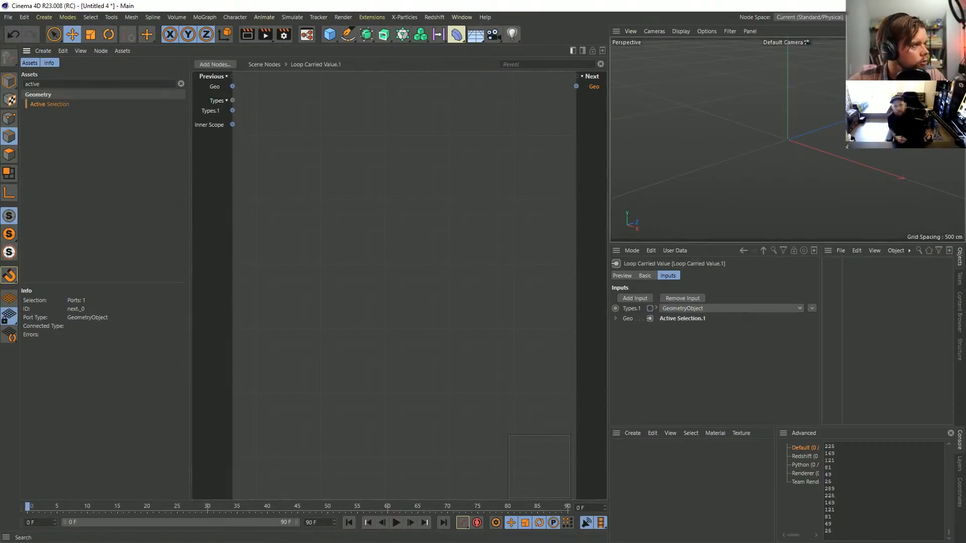
Step: Add an Extrude node inside the loop and connect the Previous Geo port to its Geometry input
{"action": "double_click", "coordinate": [39, 84]}
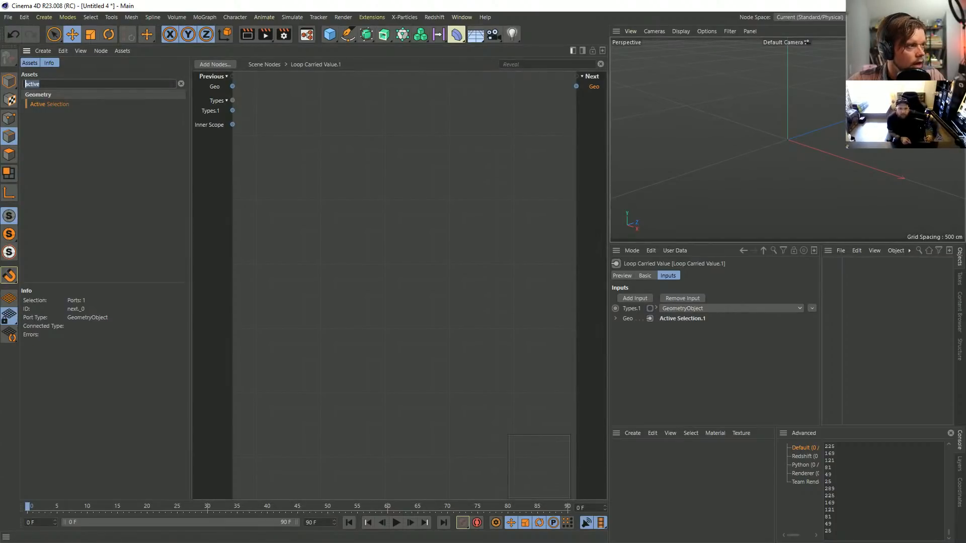
{"action": "left_click", "coordinate": [241, 88]}
{"action": "left_click_drag", "start_coordinate": [42, 84], "coordinate": [20, 83]}
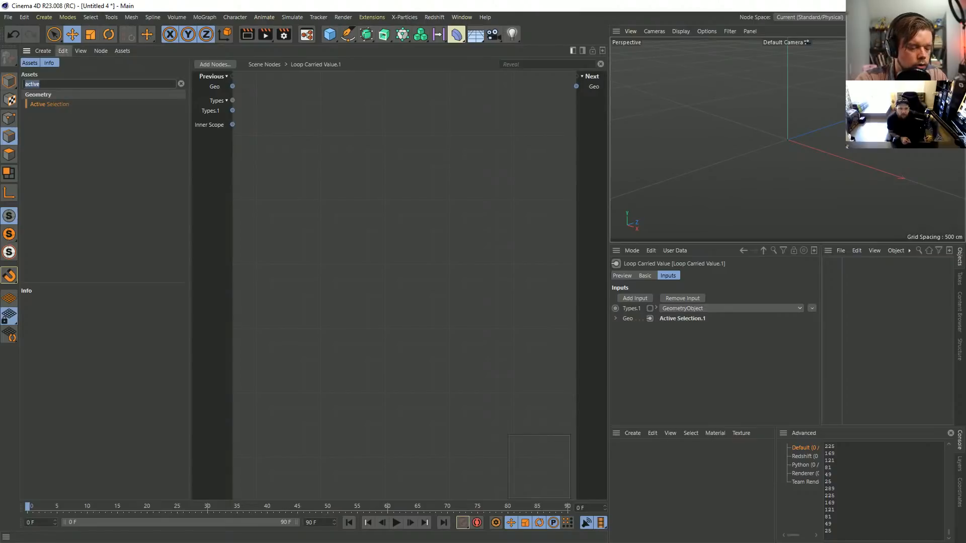
{"action": "type", "text": "extru"}
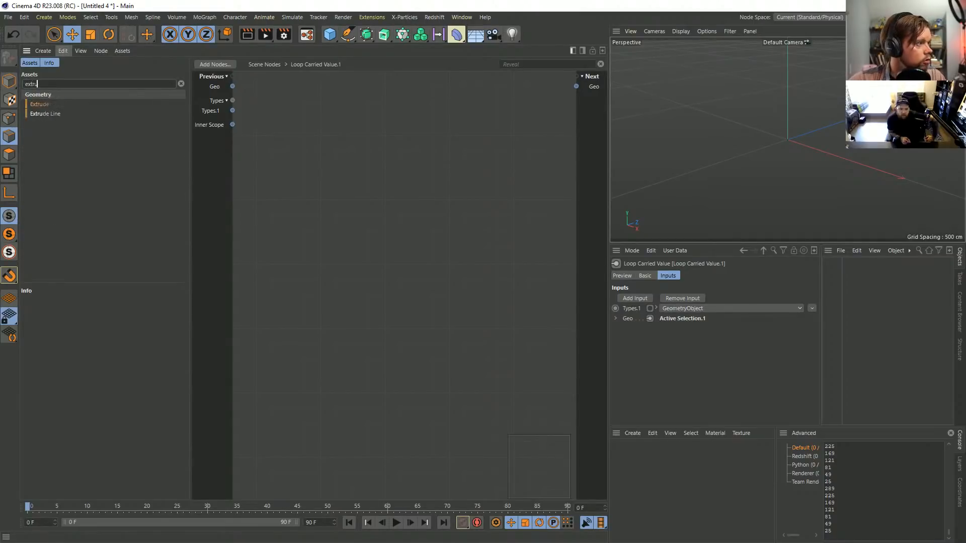
{"action": "left_click_drag", "start_coordinate": [39, 104], "coordinate": [368, 178]}
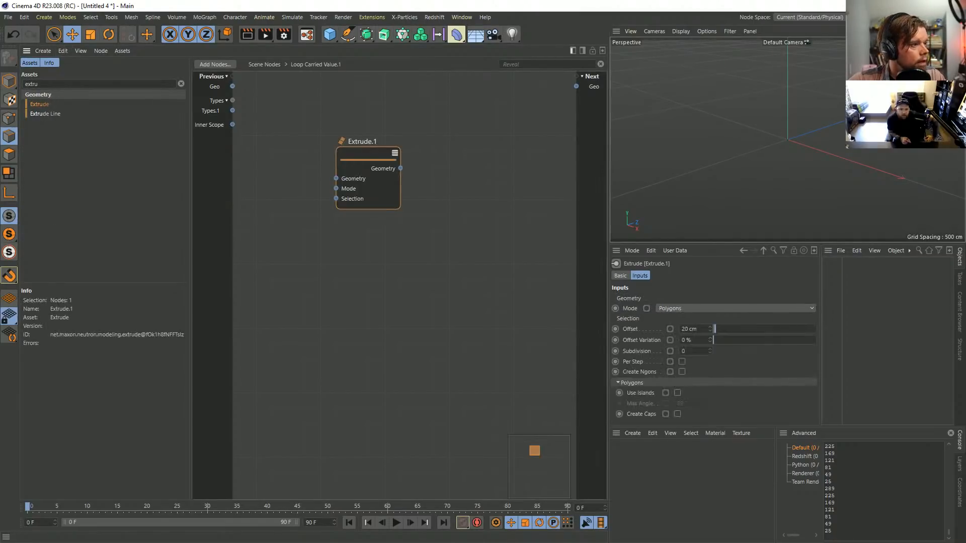
{"action": "left_click_drag", "start_coordinate": [232, 86], "coordinate": [336, 178]}
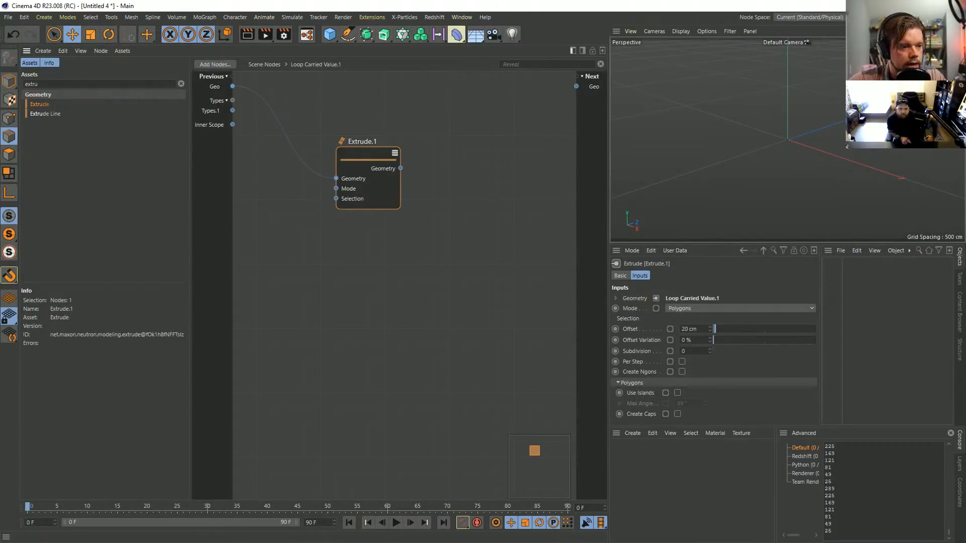
Step: Turn on Use Islands for the Extrude node and connect its Geometry output to the loop's Next Geo port
{"action": "left_click", "coordinate": [677, 393]}
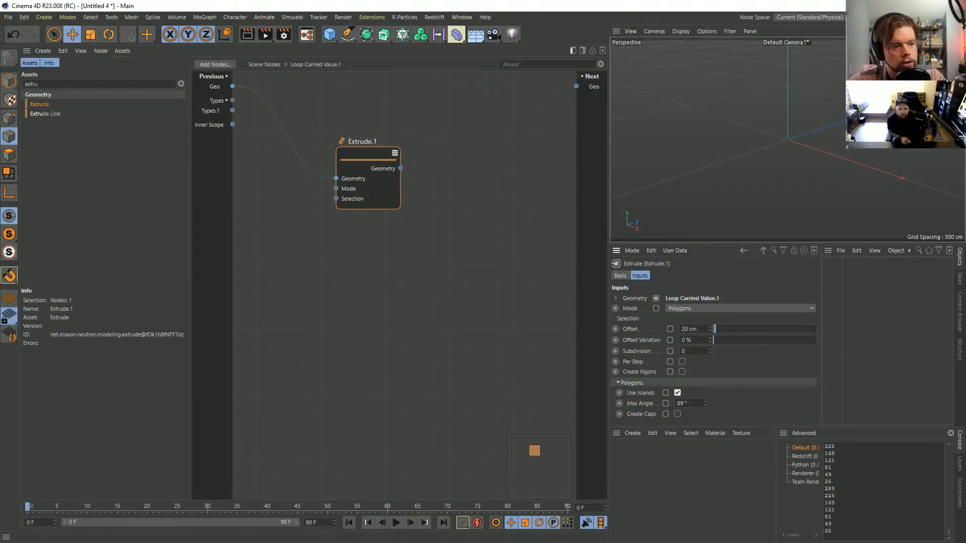
{"action": "left_click_drag", "start_coordinate": [401, 168], "coordinate": [576, 86]}
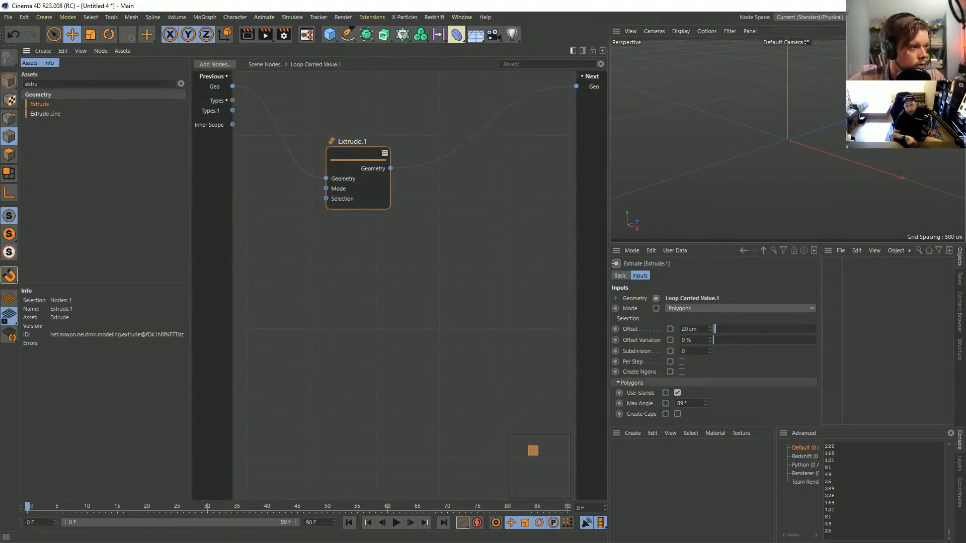
{"action": "left_click", "coordinate": [263, 64]}
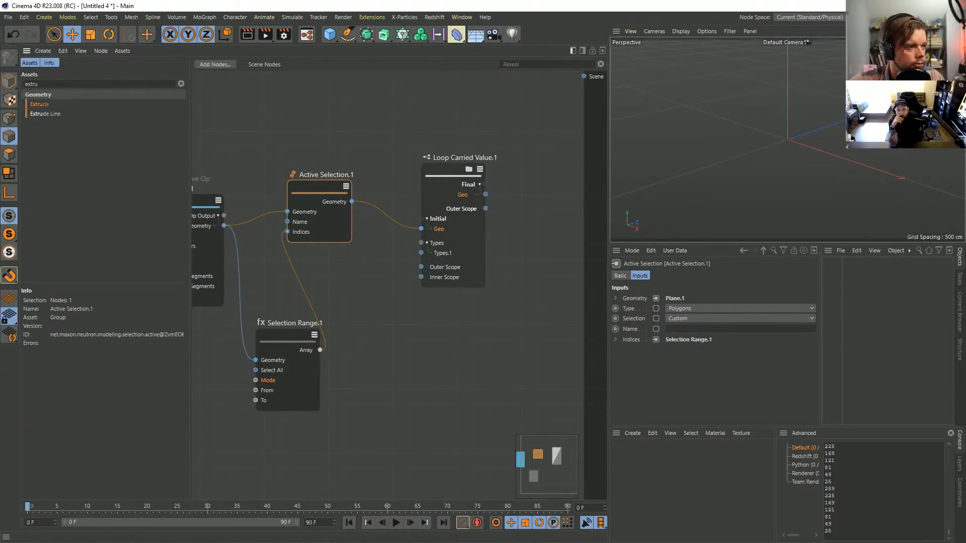
Step: Add a Geometry Op node fed by the loop's final Geo and connect its Op Output to the Scene port
{"action": "middle_click_drag", "start_coordinate": [522, 233], "coordinate": [407, 244]}
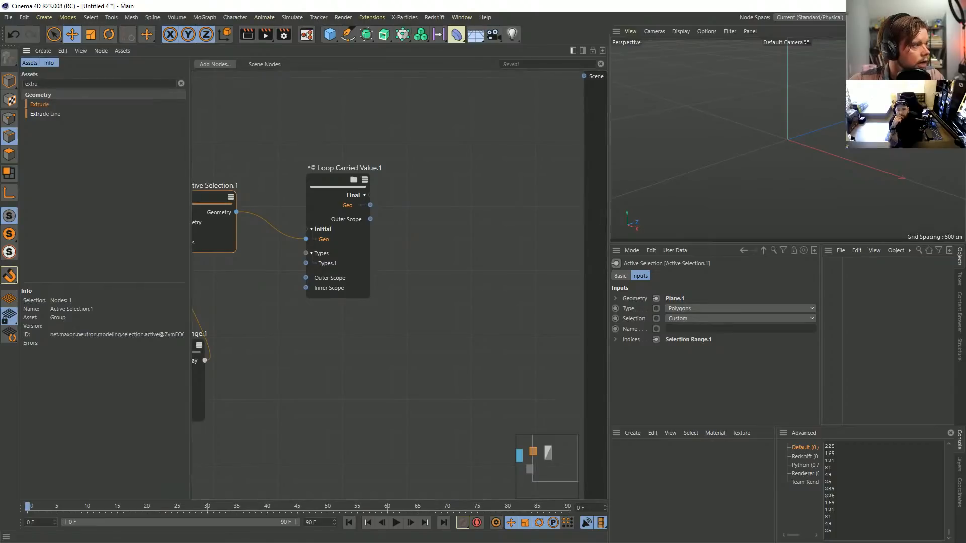
{"action": "double_click", "coordinate": [31, 84]}
{"action": "type", "text": "geo"}
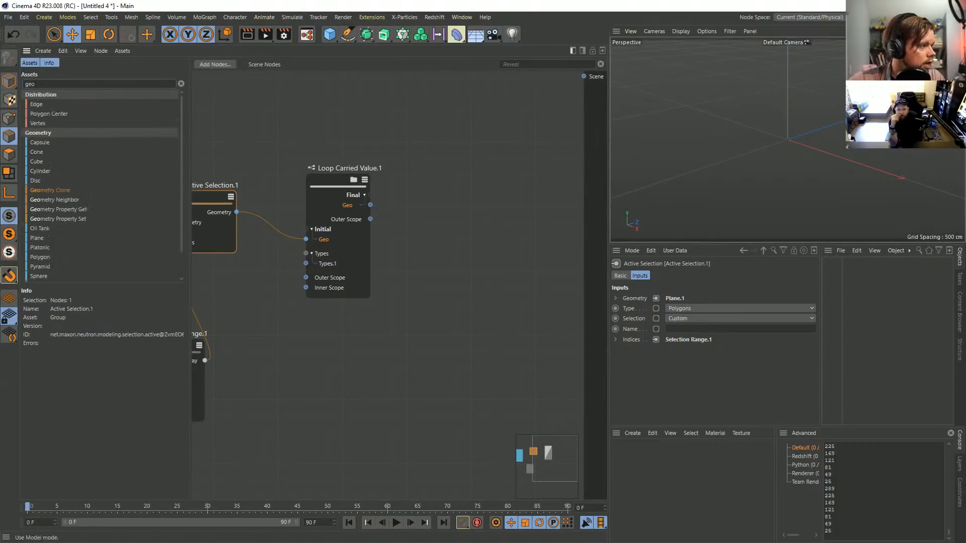
{"action": "scroll", "coordinate": [101, 186], "scroll_direction": "down", "scroll_amount": 2}
{"action": "left_click_drag", "start_coordinate": [47, 277], "coordinate": [478, 224]}
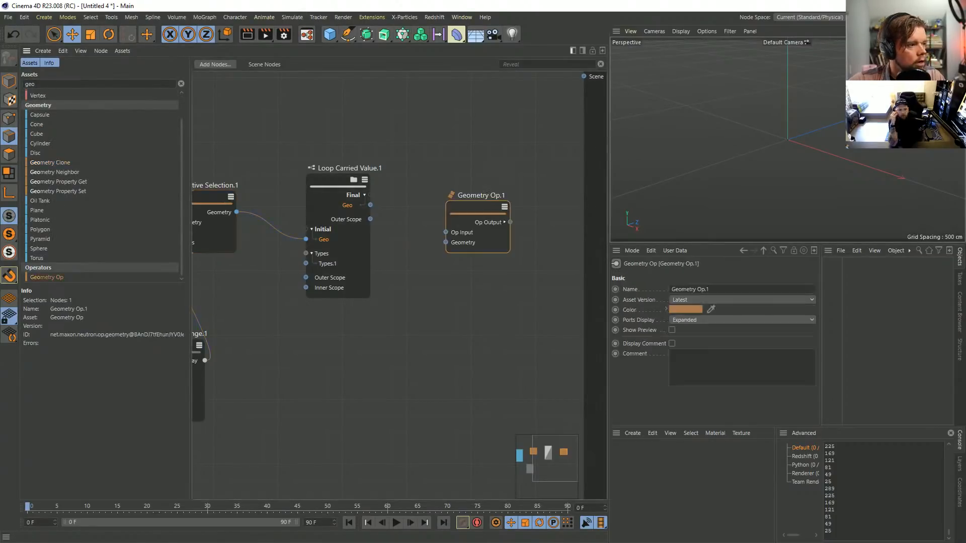
{"action": "left_click_drag", "start_coordinate": [370, 205], "coordinate": [445, 243]}
{"action": "left_click_drag", "start_coordinate": [510, 222], "coordinate": [583, 76]}
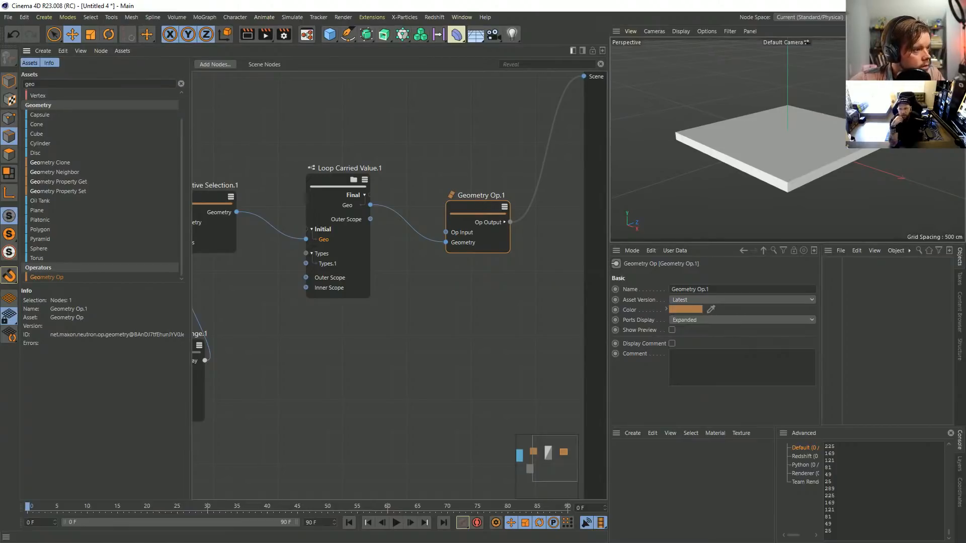
Step: Enter the Loop Carried Value group and look through the commands available for the Extrude's Use Islands parameter
{"action": "left_click_drag", "start_coordinate": [321, 142], "coordinate": [336, 195]}
{"action": "left_click", "coordinate": [353, 179]}
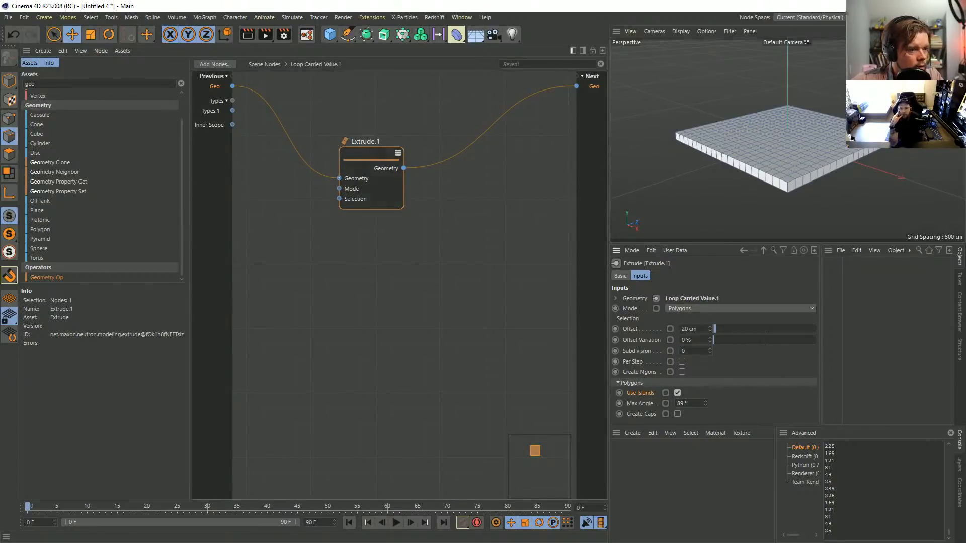
{"action": "right_click", "coordinate": [643, 392]}
{"action": "key", "text": "Escape"}
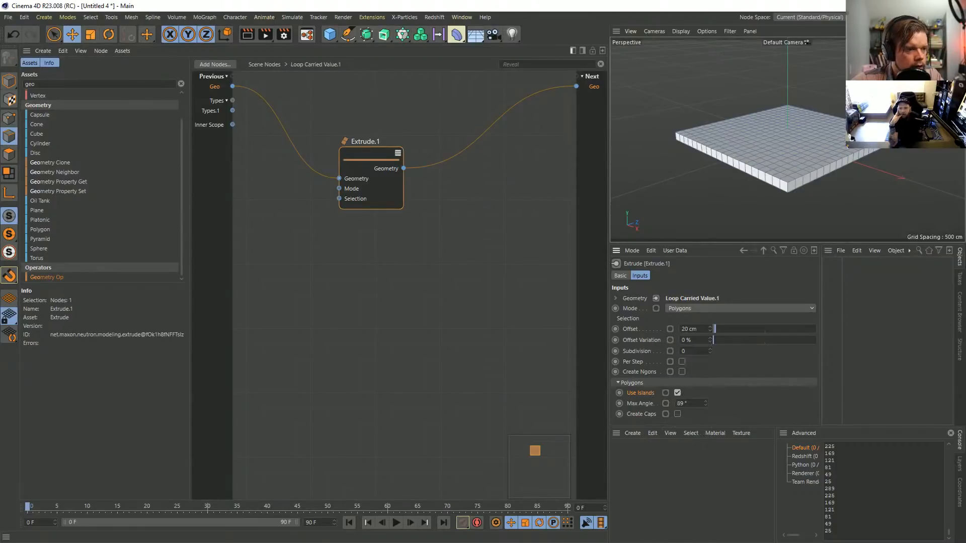
{"action": "right_click", "coordinate": [643, 393]}
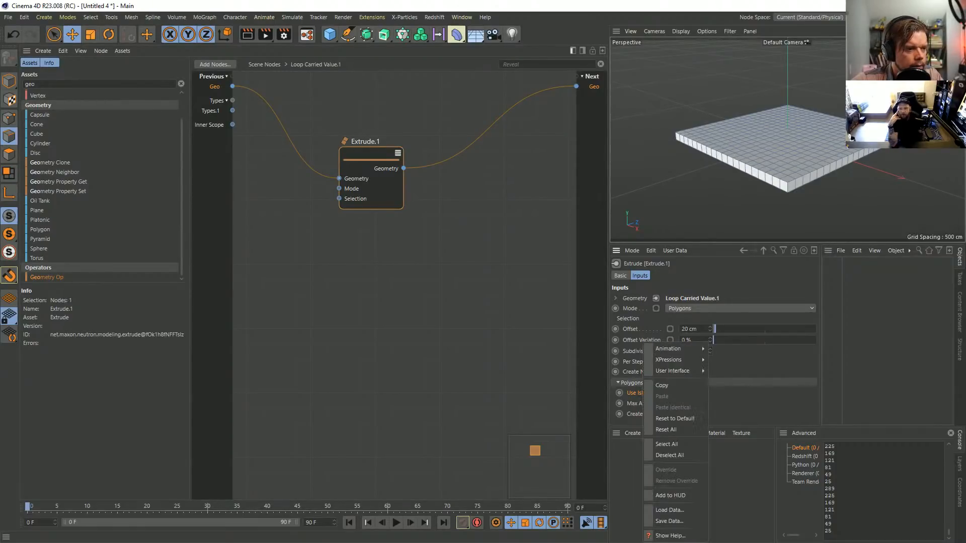
{"action": "mouse_move", "coordinate": [676, 361]}
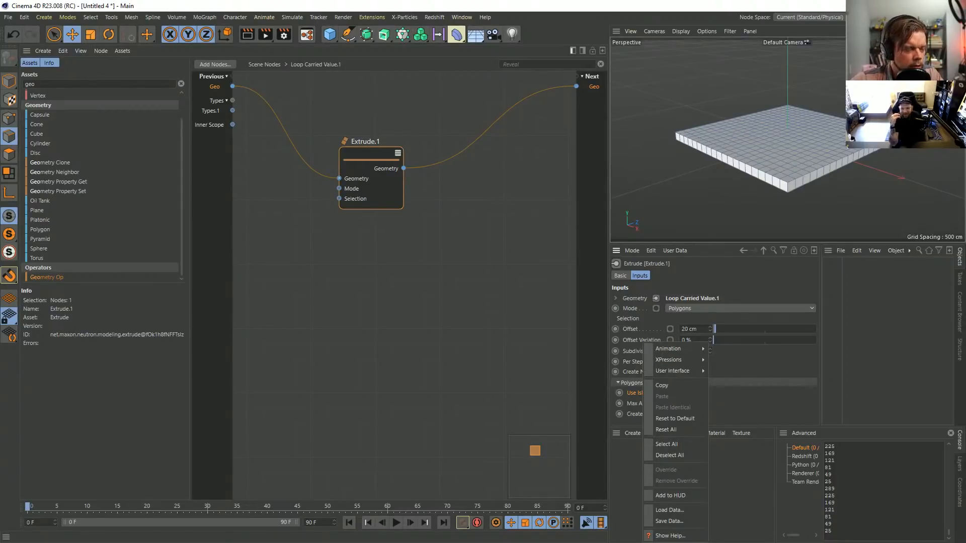
{"action": "key", "text": "Escape"}
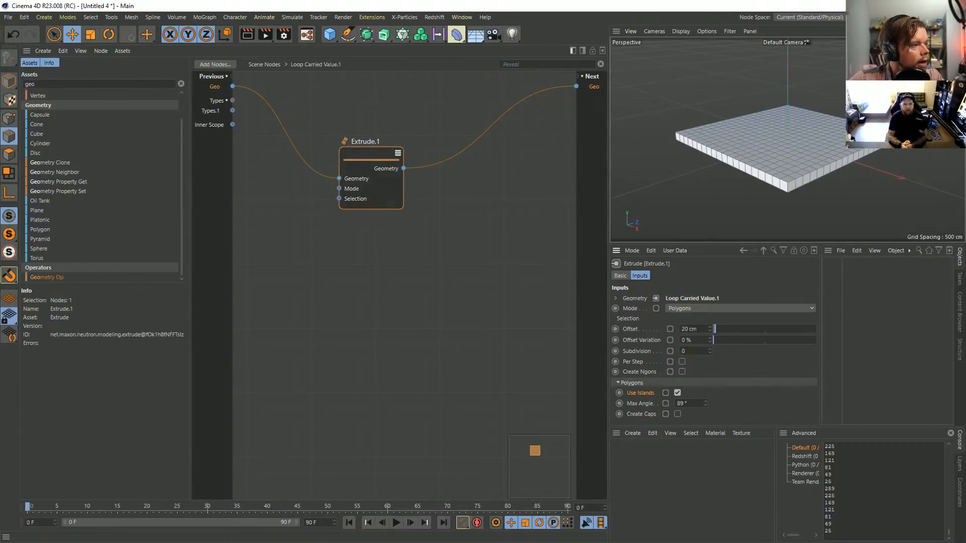
Step: Search for "cons" and add a Value node with the Float data type inside the loop group
{"action": "left_click", "coordinate": [302, 202]}
{"action": "double_click", "coordinate": [31, 83]}
{"action": "left_click", "coordinate": [302, 216]}
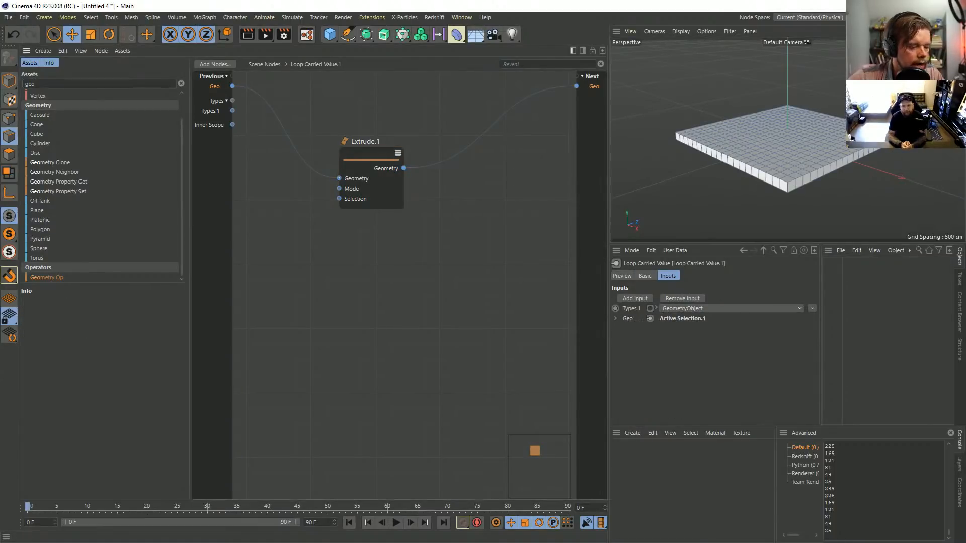
{"action": "key", "text": "c"}
{"action": "key", "text": "BackSpace"}
{"action": "type", "text": "con"}
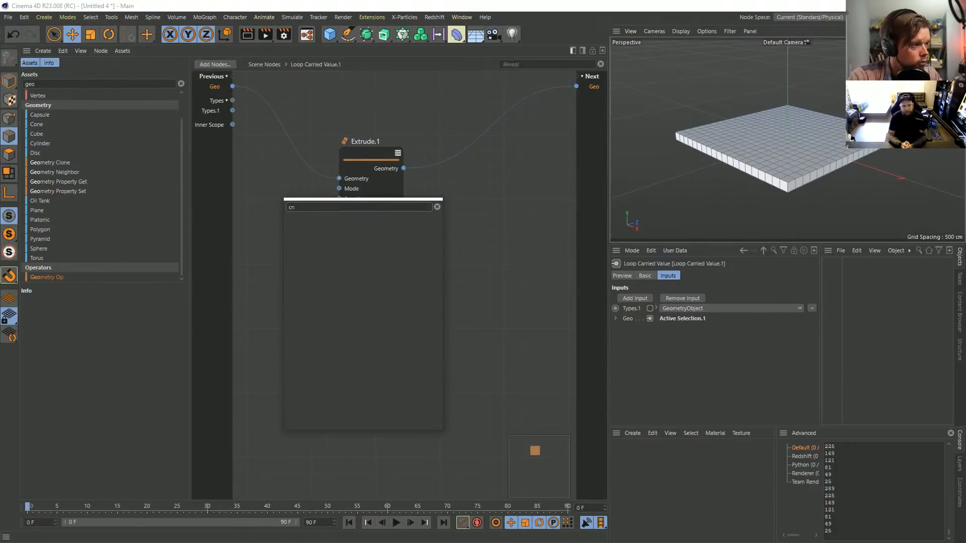
{"action": "type", "text": "s"}
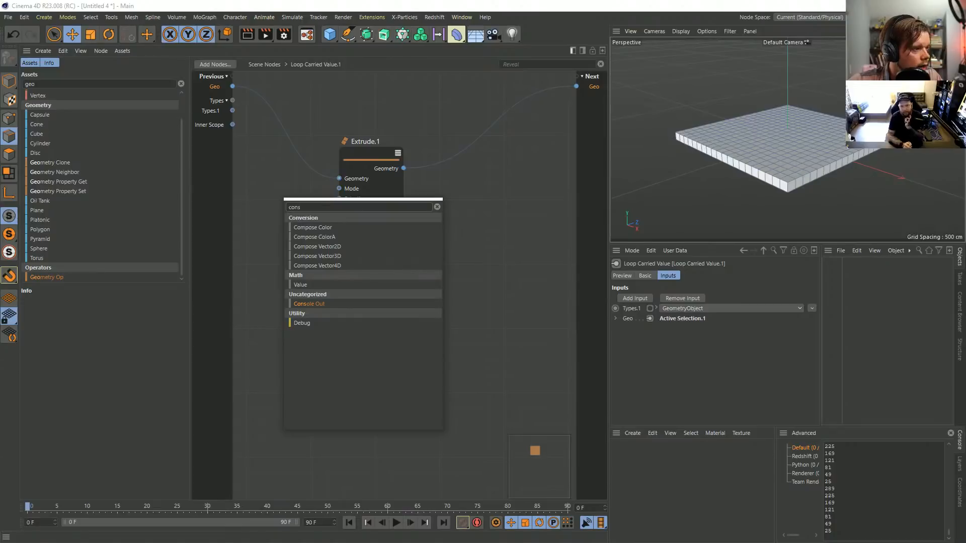
{"action": "key", "text": "Up"}
{"action": "key", "text": "Return"}
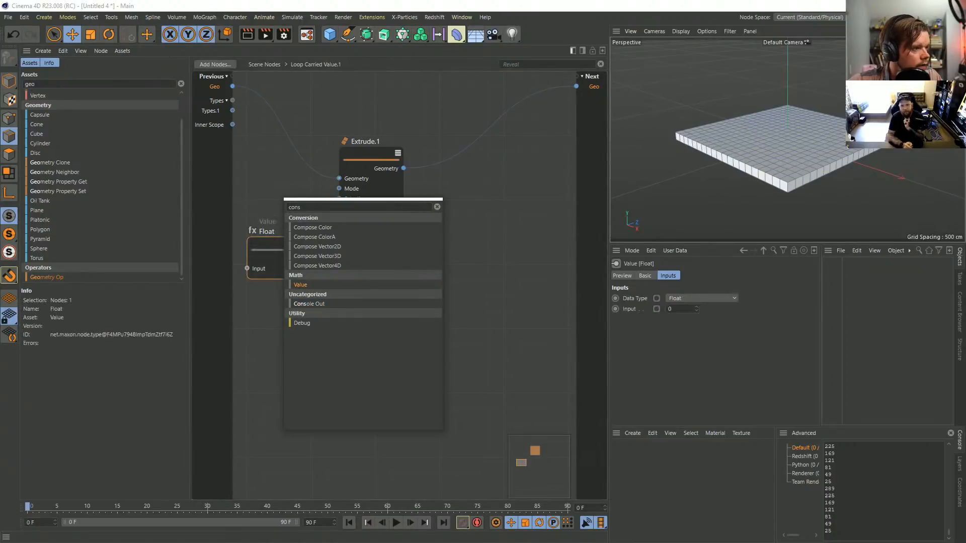
Step: Connect the Float node's Result to the Extrude's Use Islands input, remove unused ports, and place the Float node closer
{"action": "left_click_drag", "start_coordinate": [311, 258], "coordinate": [349, 208]}
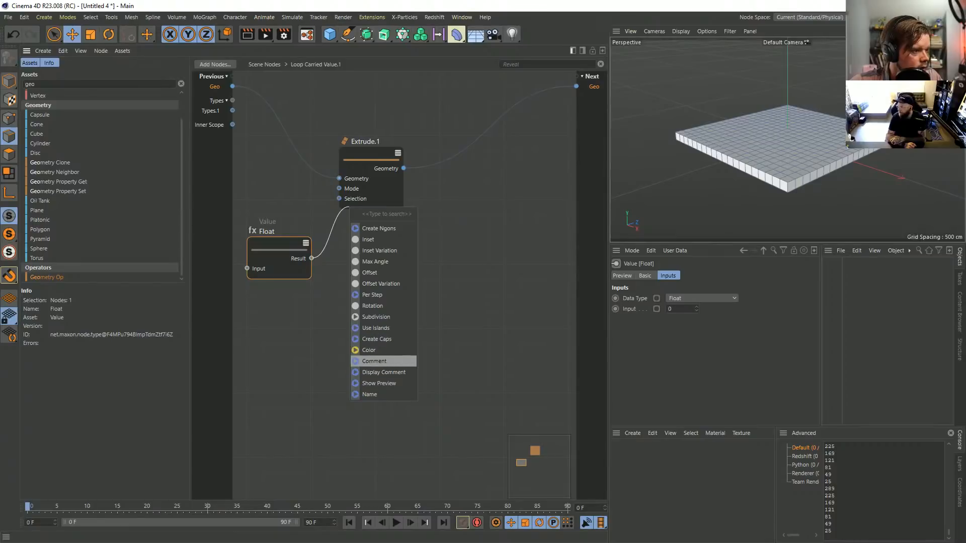
{"action": "left_click", "coordinate": [376, 328]}
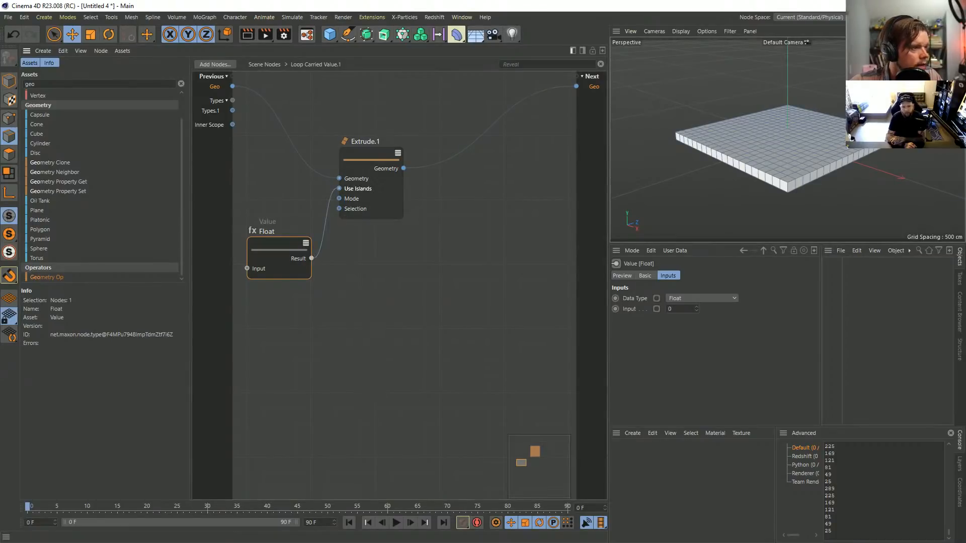
{"action": "left_click", "coordinate": [357, 189]}
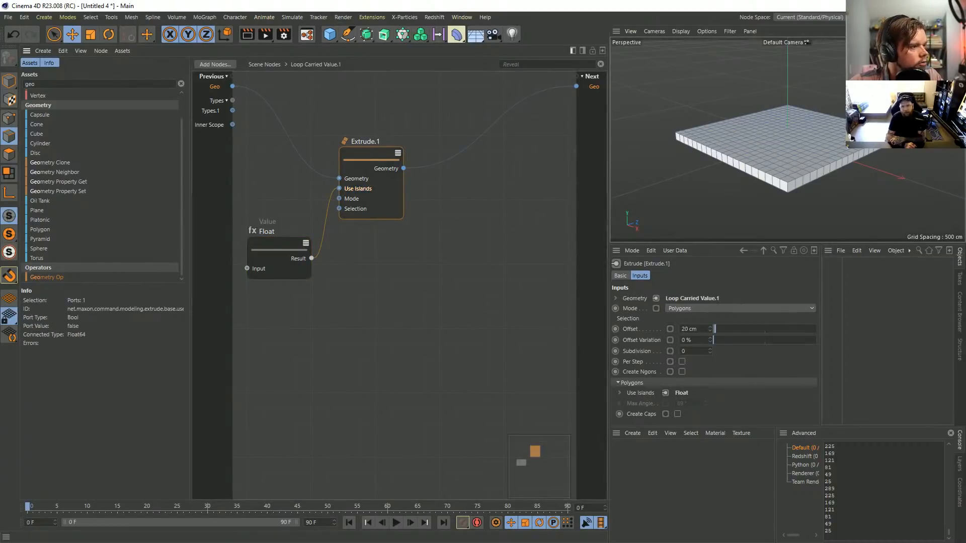
{"action": "right_click", "coordinate": [355, 192]}
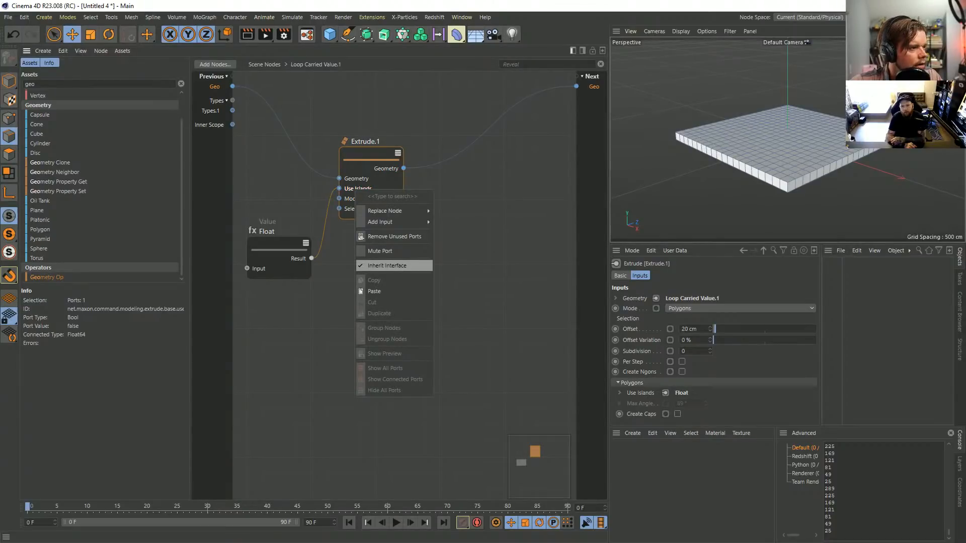
{"action": "left_click", "coordinate": [393, 236]}
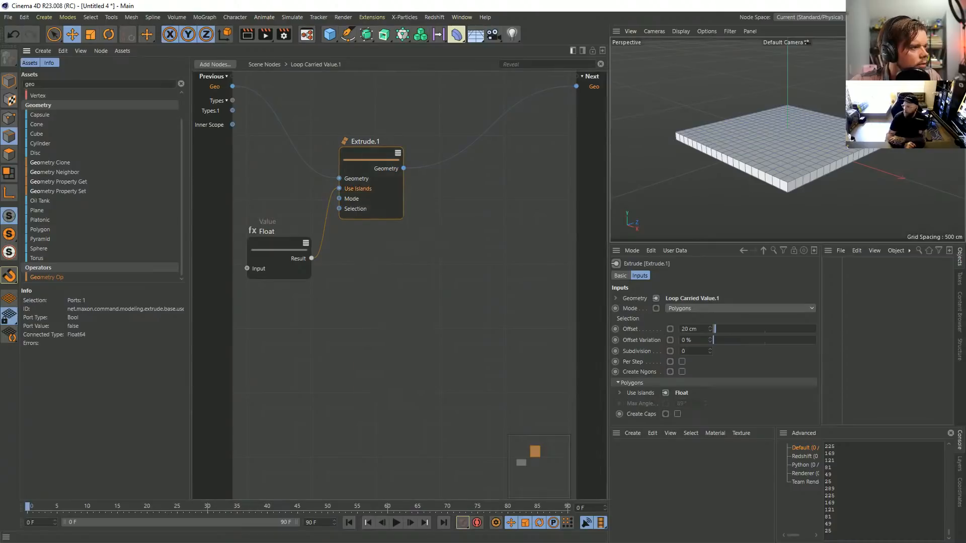
{"action": "left_click_drag", "start_coordinate": [280, 249], "coordinate": [291, 223]}
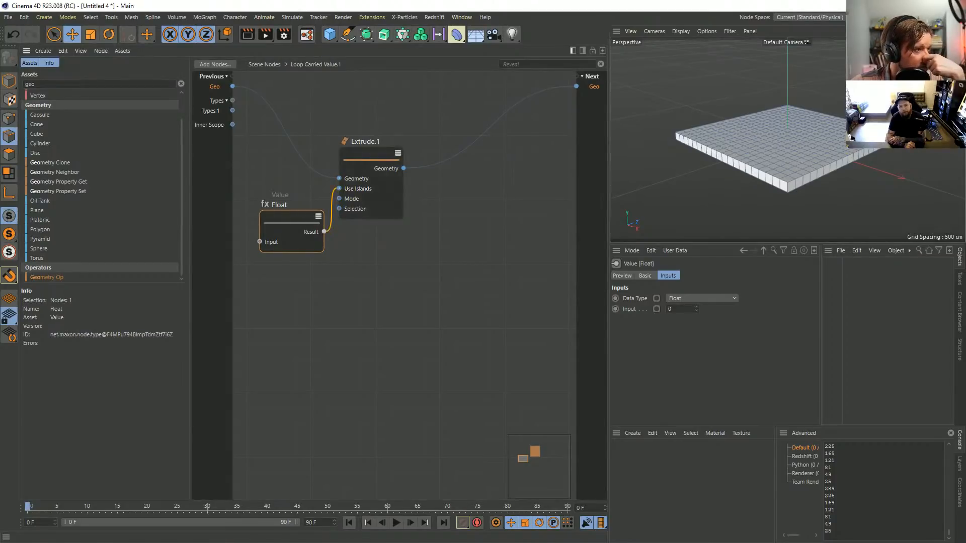
Step: Try propagating the Extrude's Use Islands port to the Loop Carried Value group's inputs, and undo the propagation
{"action": "left_click_drag", "start_coordinate": [339, 188], "coordinate": [220, 162]}
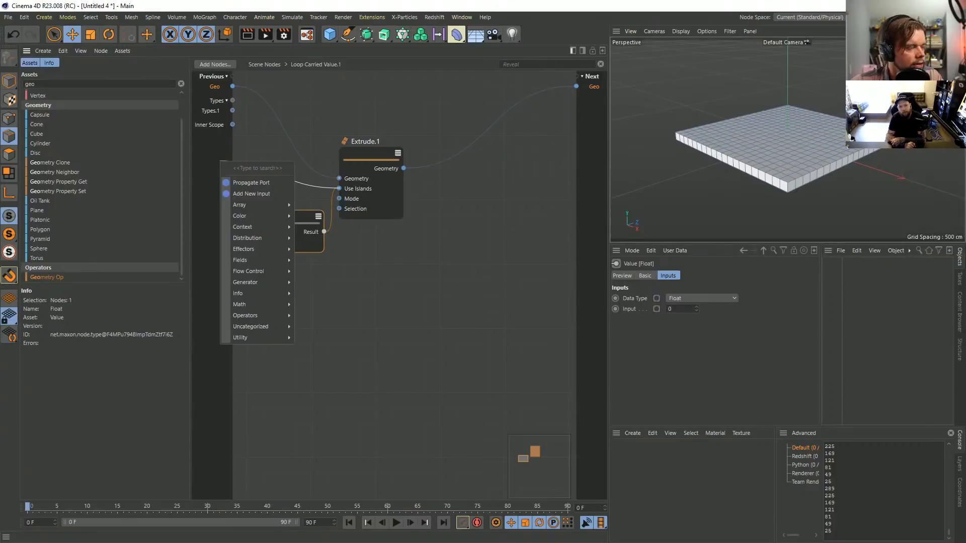
{"action": "left_click", "coordinate": [251, 182]}
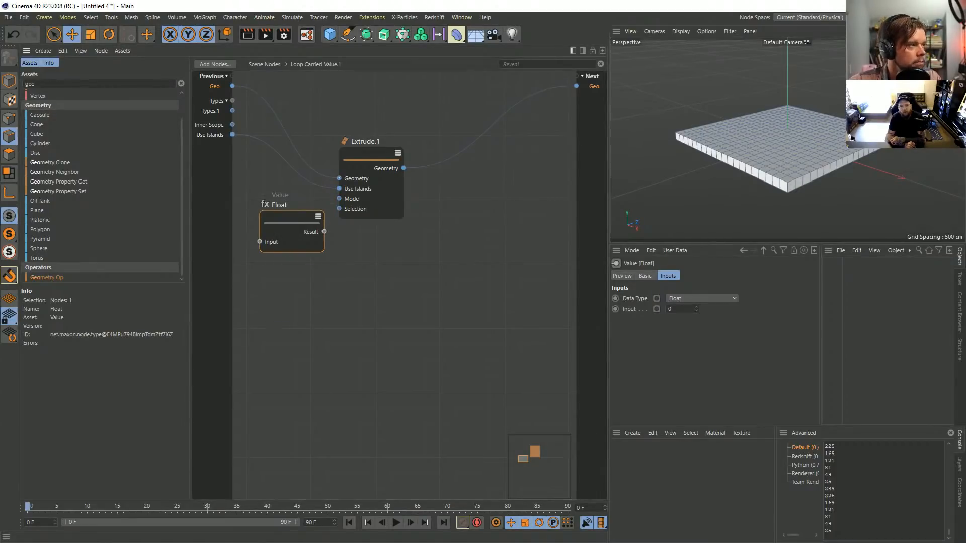
{"action": "left_click", "coordinate": [264, 64]}
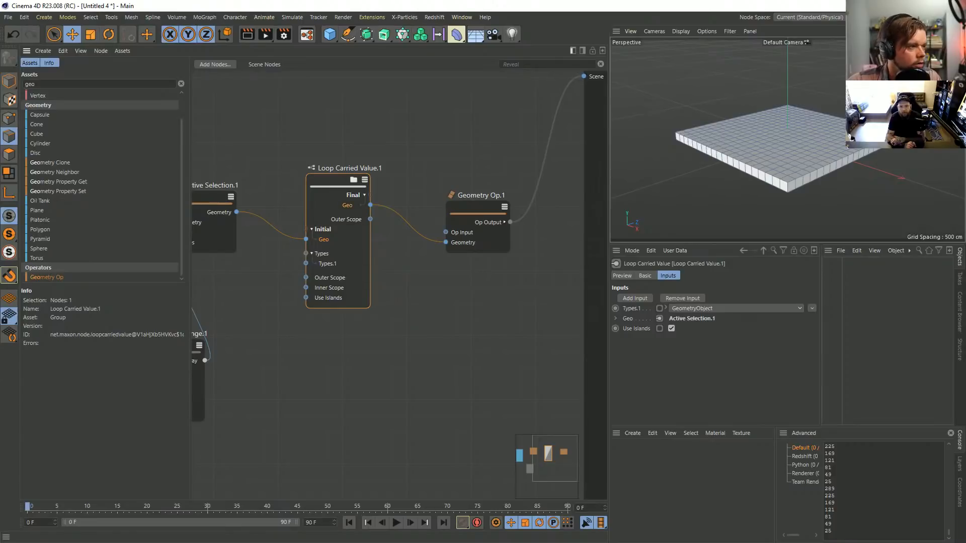
{"action": "left_click", "coordinate": [353, 180]}
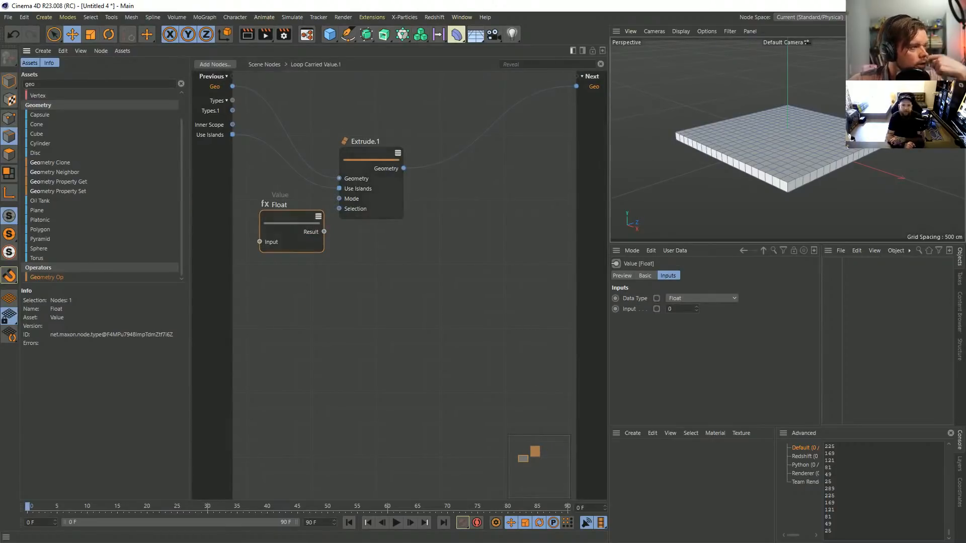
{"action": "key", "text": "ctrl+z"}
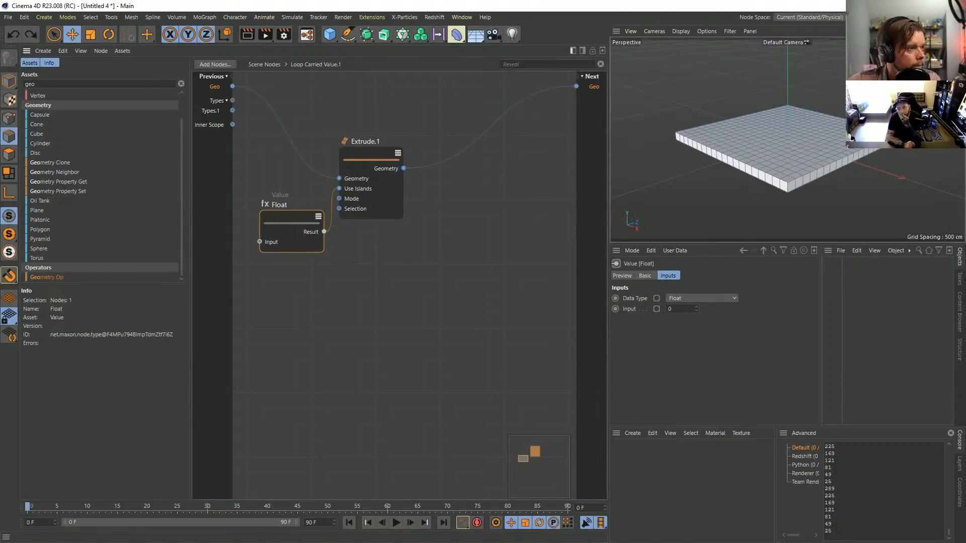
Step: Add a new input port to the Loop Carried Value group below Inner Scope
{"action": "right_click", "coordinate": [213, 146]}
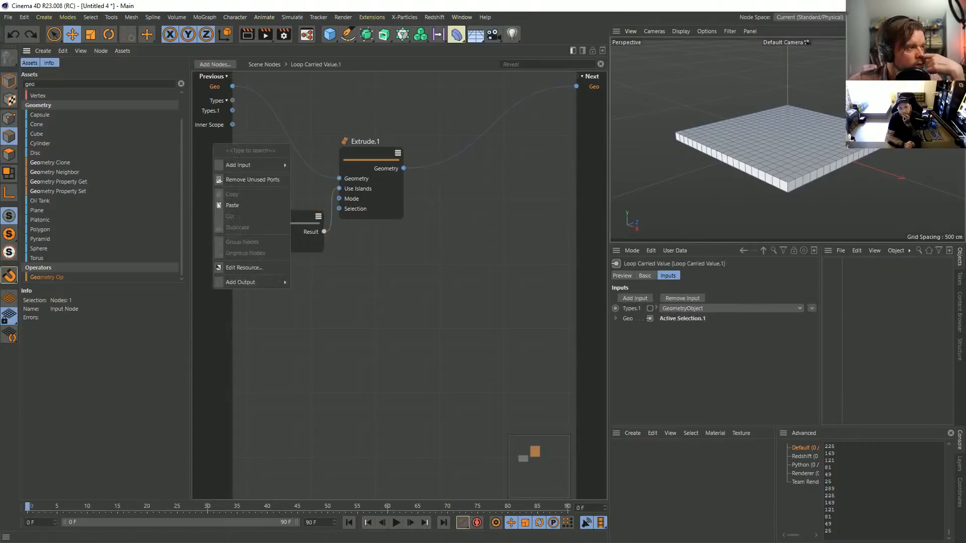
{"action": "mouse_move", "coordinate": [252, 165]}
{"action": "left_click", "coordinate": [310, 165]}
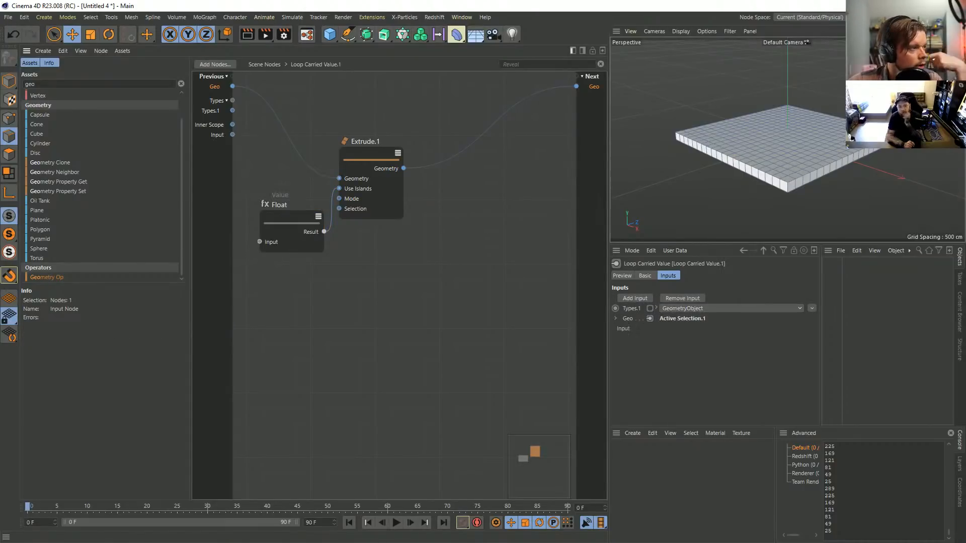
{"action": "right_click", "coordinate": [213, 135]}
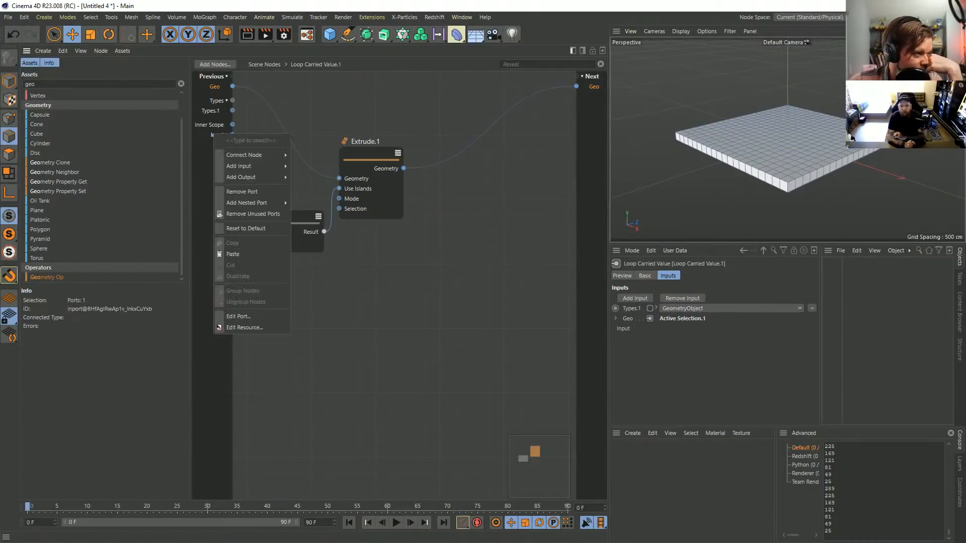
{"action": "key", "text": "Escape"}
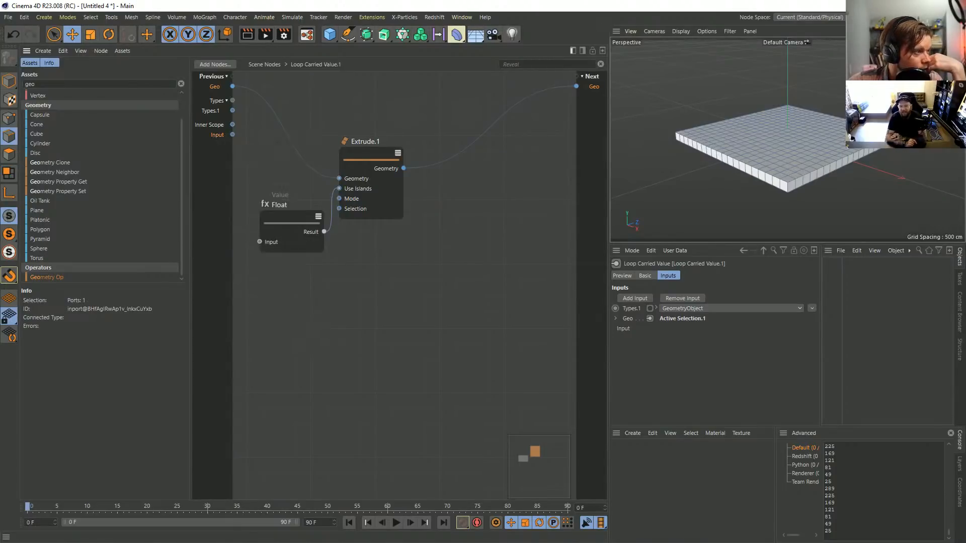
Step: Examine the settings of the new Input port and the Geo input in the Resource Editor, and close it without saving the databases
{"action": "right_click", "coordinate": [214, 135]}
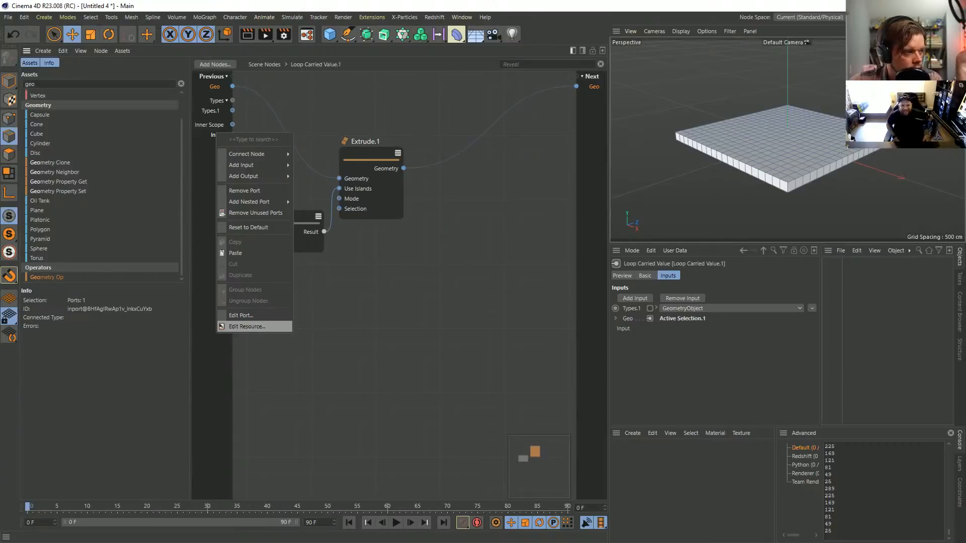
{"action": "left_click", "coordinate": [247, 326]}
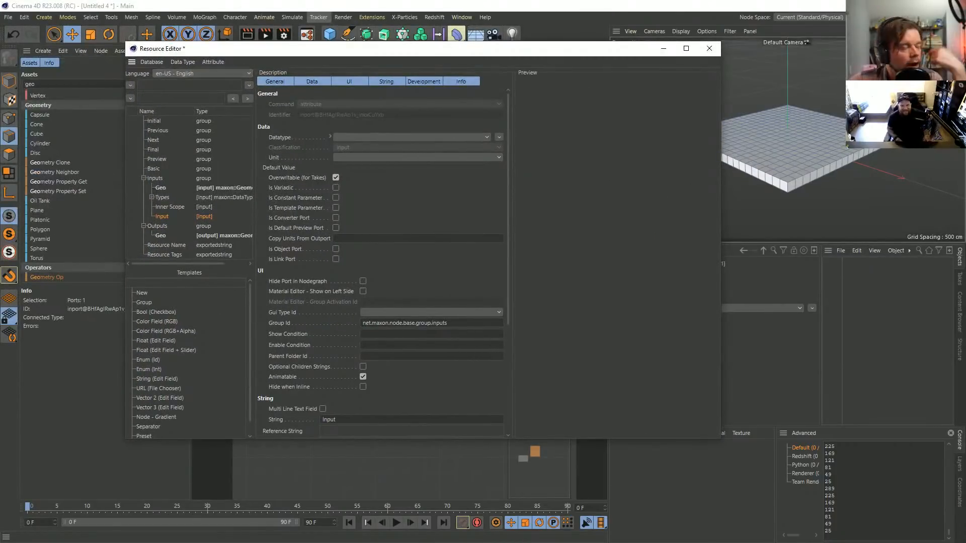
{"action": "scroll", "coordinate": [381, 262], "scroll_direction": "down", "scroll_amount": 5}
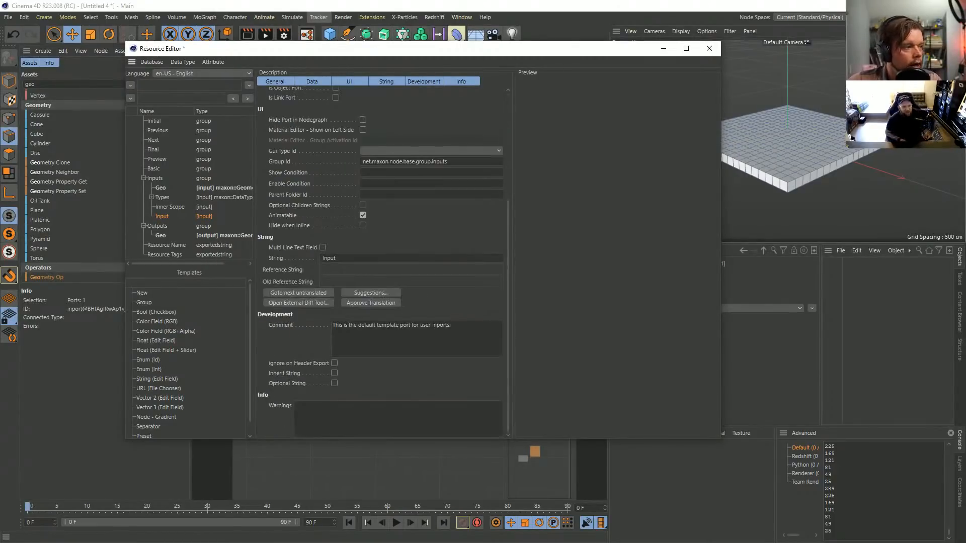
{"action": "scroll", "coordinate": [381, 262], "scroll_direction": "up", "scroll_amount": 5}
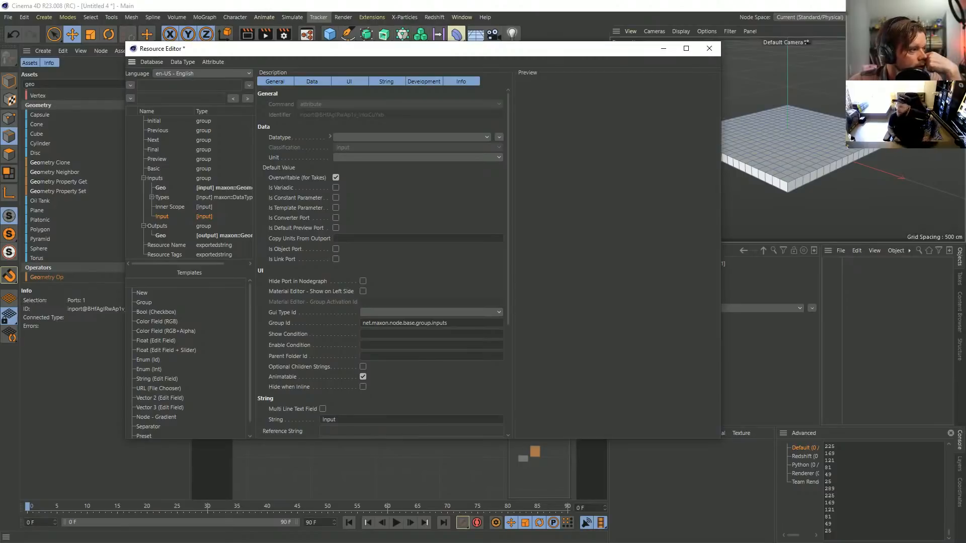
{"action": "left_click", "coordinate": [155, 178]}
{"action": "left_click", "coordinate": [153, 168]}
{"action": "left_click", "coordinate": [161, 187]}
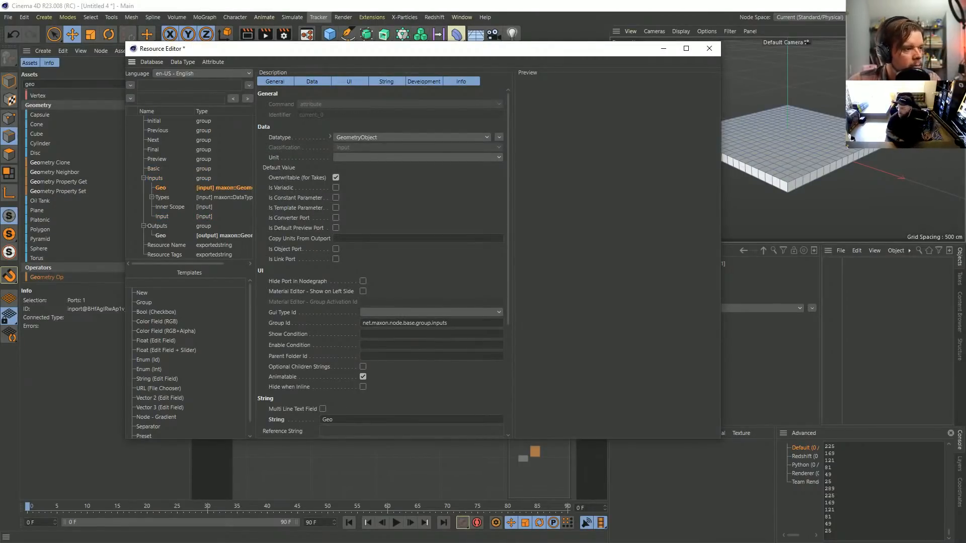
{"action": "scroll", "coordinate": [381, 262], "scroll_direction": "down", "scroll_amount": 5}
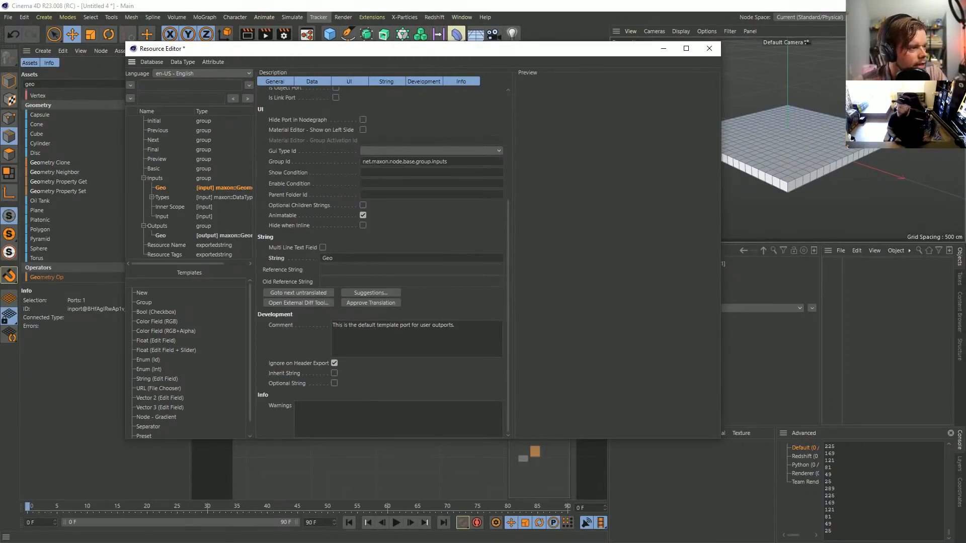
{"action": "scroll", "coordinate": [381, 262], "scroll_direction": "up", "scroll_amount": 5}
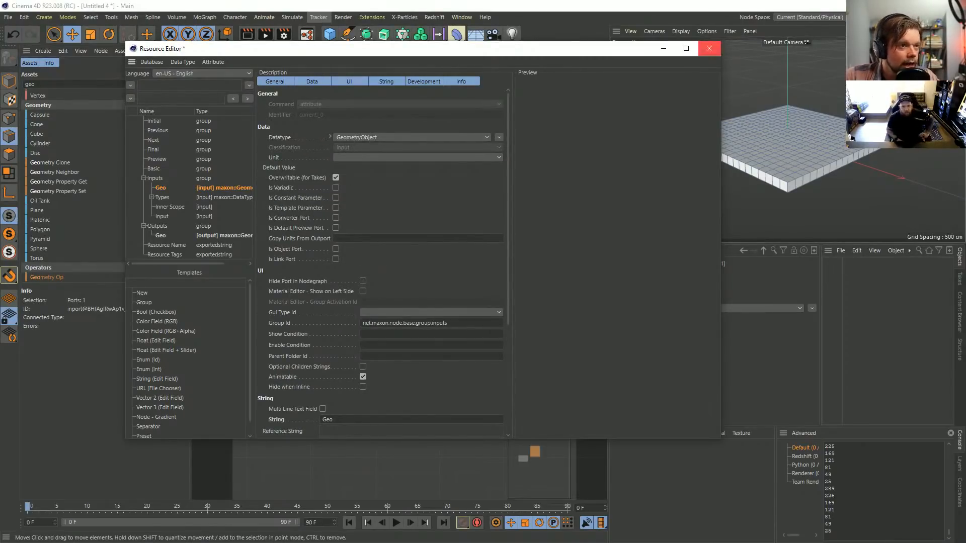
{"action": "left_click", "coordinate": [709, 48]}
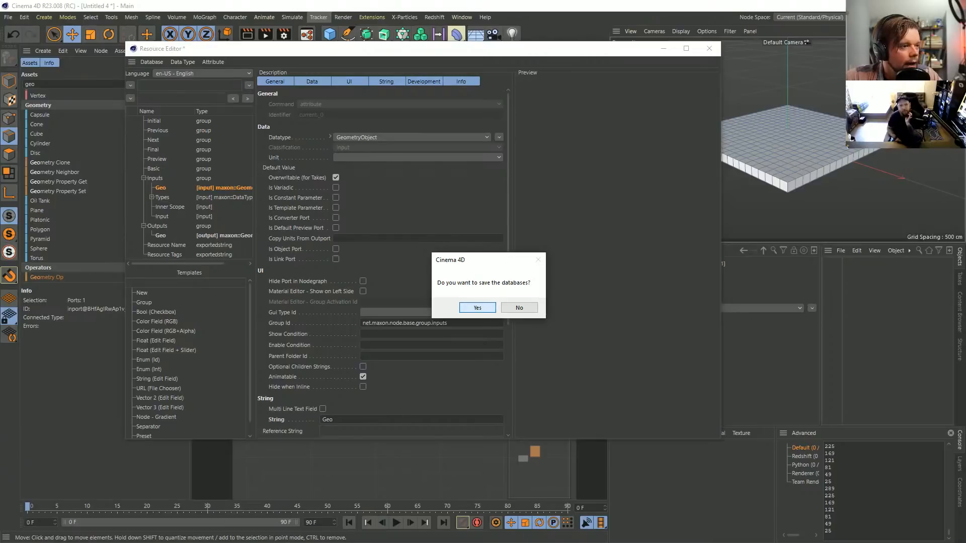
{"action": "left_click", "coordinate": [518, 308]}
Step: Try to remove the new Input port from the Loop Carried Value group
{"action": "left_click_drag", "start_coordinate": [339, 189], "coordinate": [277, 168]}
{"action": "right_click", "coordinate": [219, 135]}
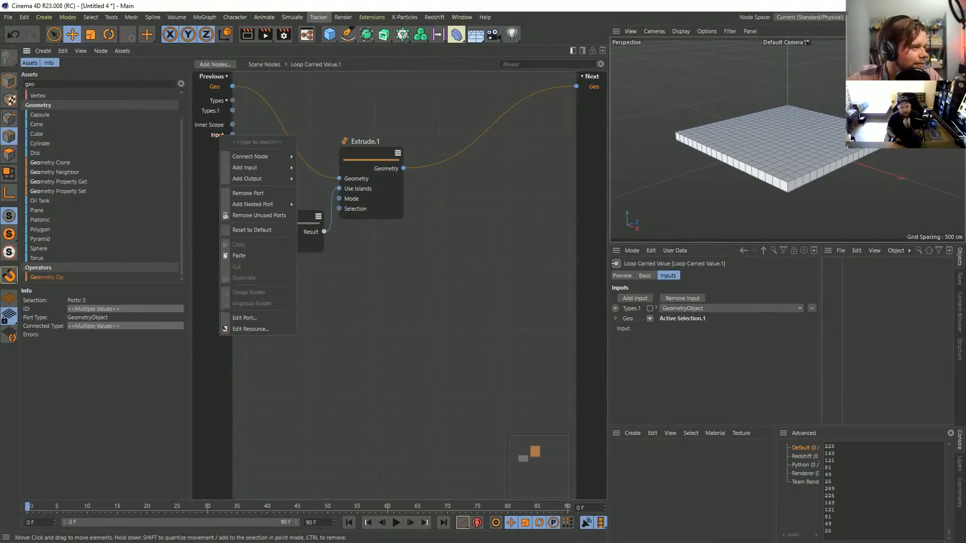
{"action": "left_click", "coordinate": [248, 193]}
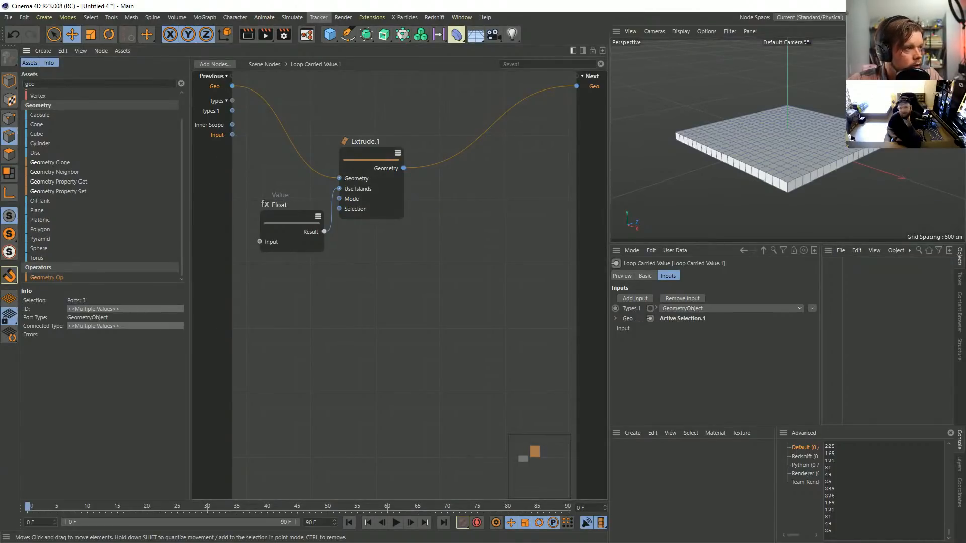
Step: Delete the Float node inside the loop group and return to the top-level Scene Nodes graph
{"action": "left_click_drag", "start_coordinate": [267, 184], "coordinate": [297, 292]}
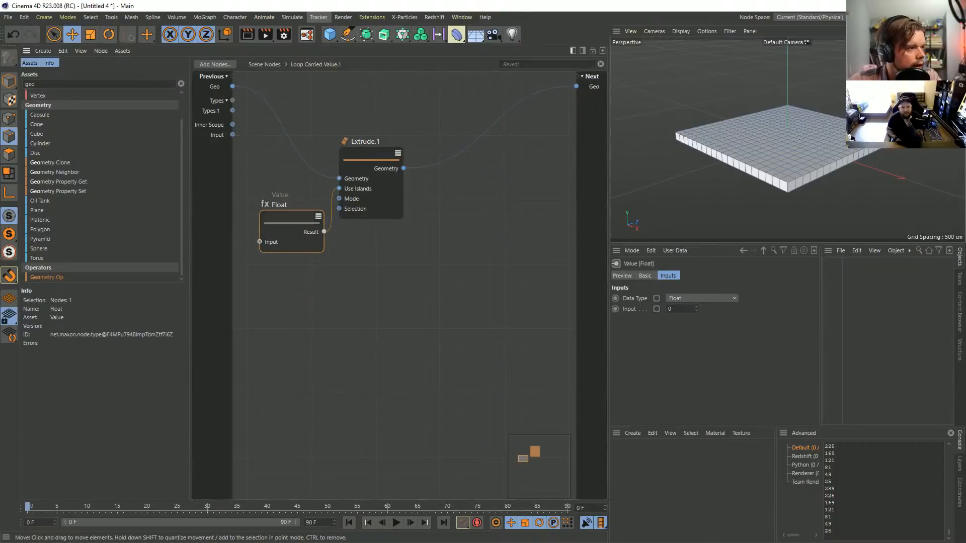
{"action": "key", "text": "Delete"}
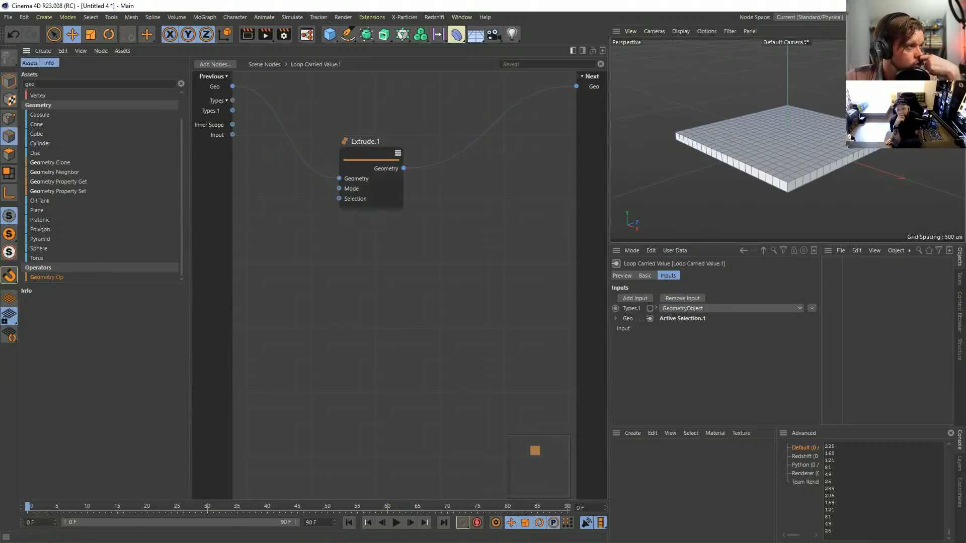
{"action": "left_click", "coordinate": [264, 64]}
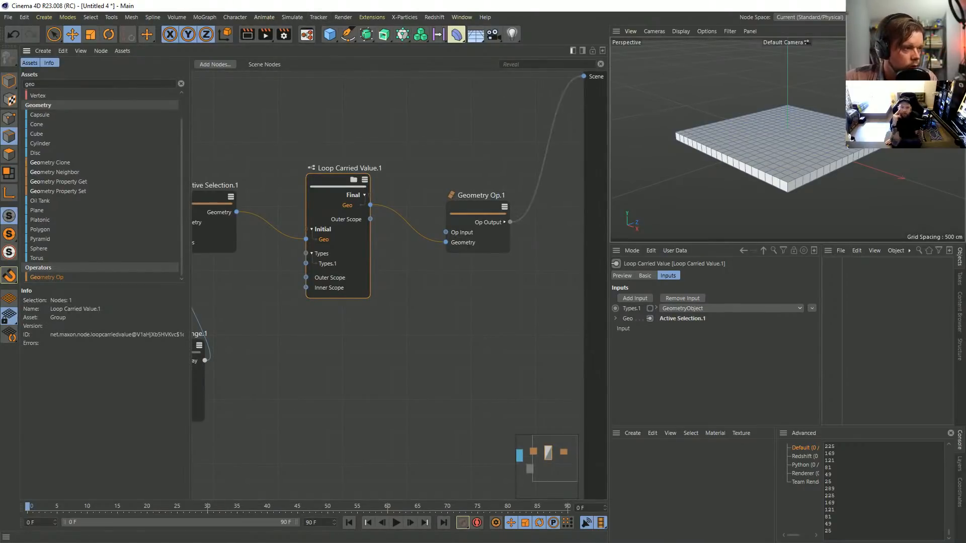
Step: Save the scene as [2a]Loop.c4d in the SceneFiles folder
{"action": "key", "text": "ctrl+s"}
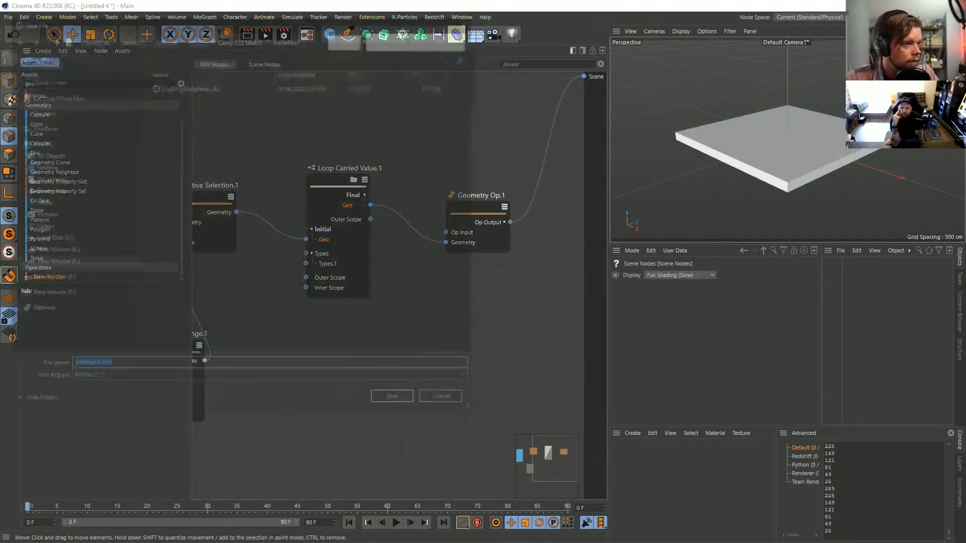
{"action": "left_click", "coordinate": [79, 367]}
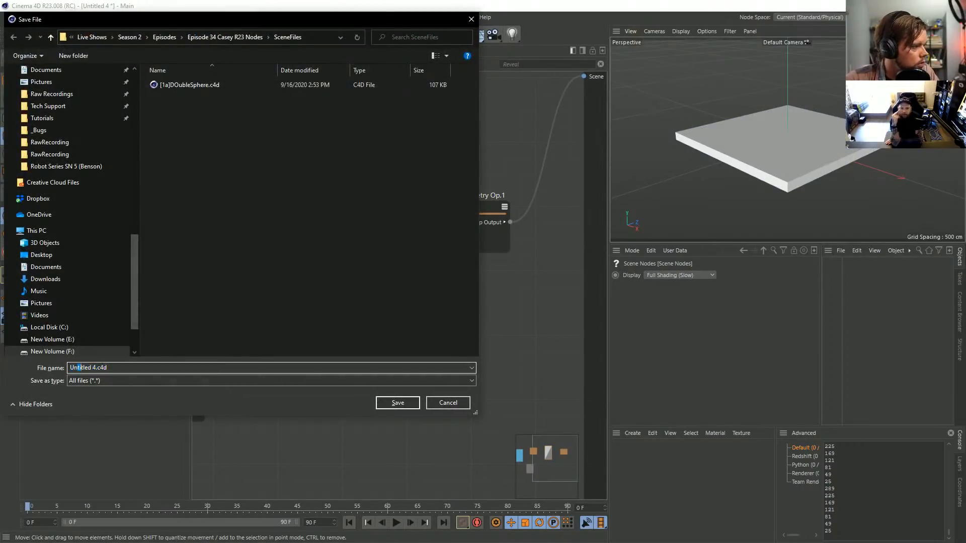
{"action": "double_click", "coordinate": [79, 368]}
{"action": "type", "text": "[2a]"}
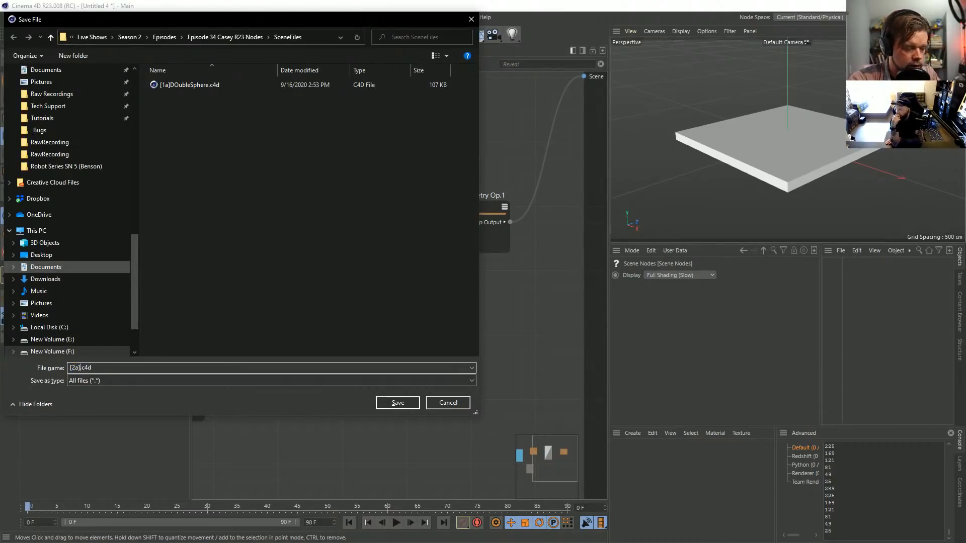
{"action": "type", "text": "Loop"}
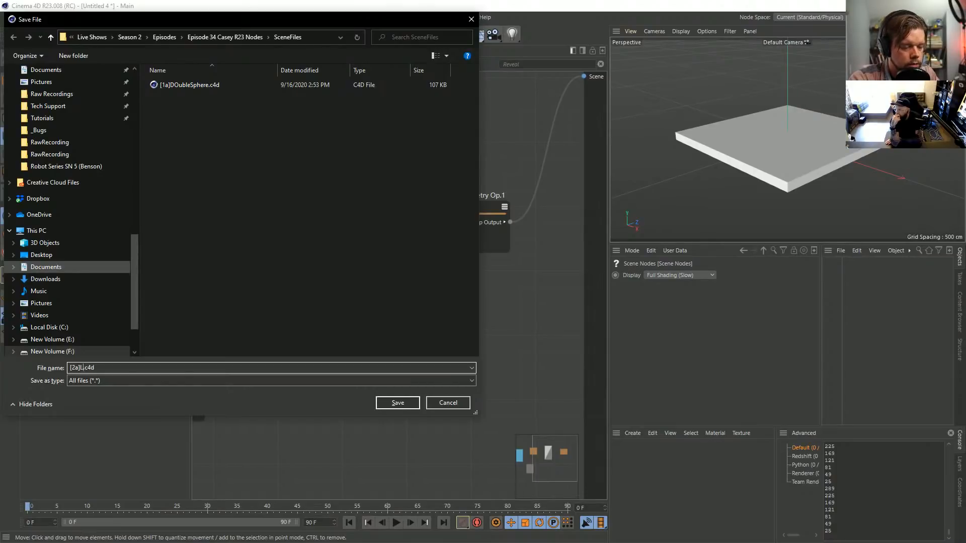
{"action": "key", "text": "Return"}
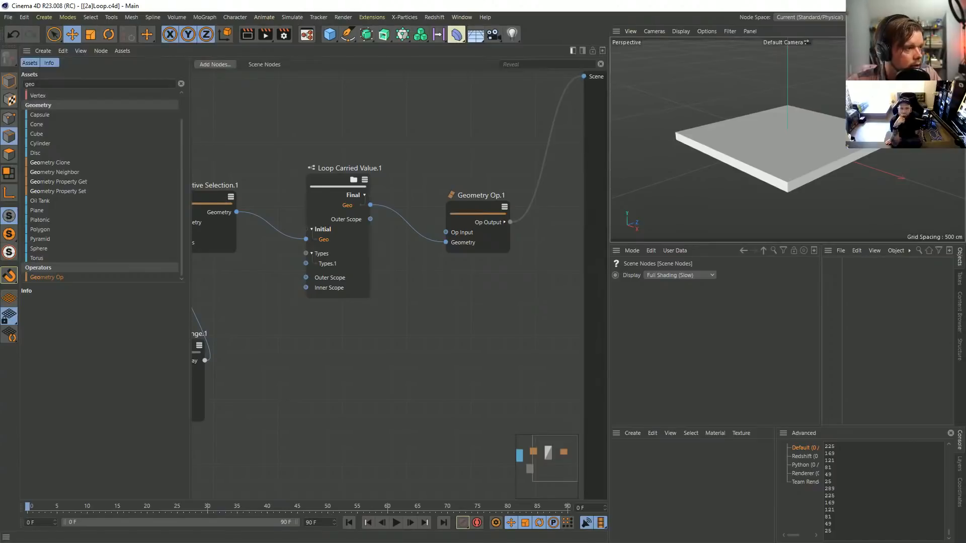
Step: Move the Selection Range node aside and add a Range node below Active Selection, near the Loop Carried Value node
{"action": "left_click_drag", "start_coordinate": [338, 182], "coordinate": [346, 167]}
{"action": "middle_click_drag", "start_coordinate": [387, 302], "coordinate": [461, 309]}
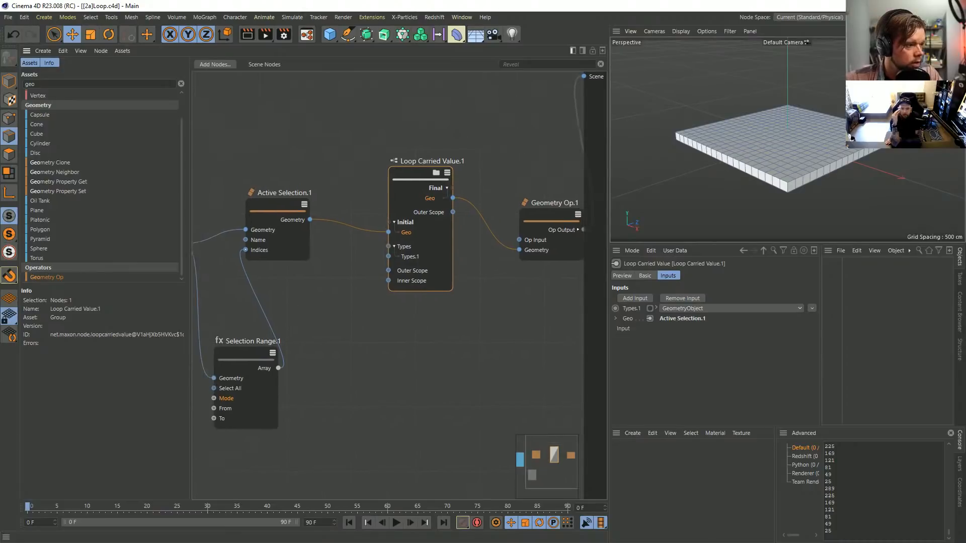
{"action": "left_click_drag", "start_coordinate": [245, 347], "coordinate": [196, 332]}
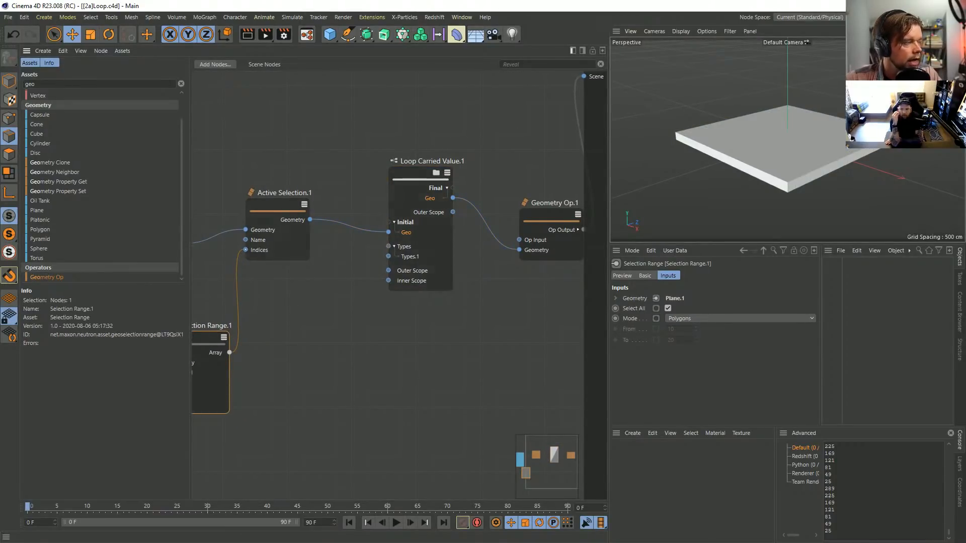
{"action": "left_click", "coordinate": [28, 84]}
{"action": "double_click", "coordinate": [452, 382]}
{"action": "type", "text": "rang"}
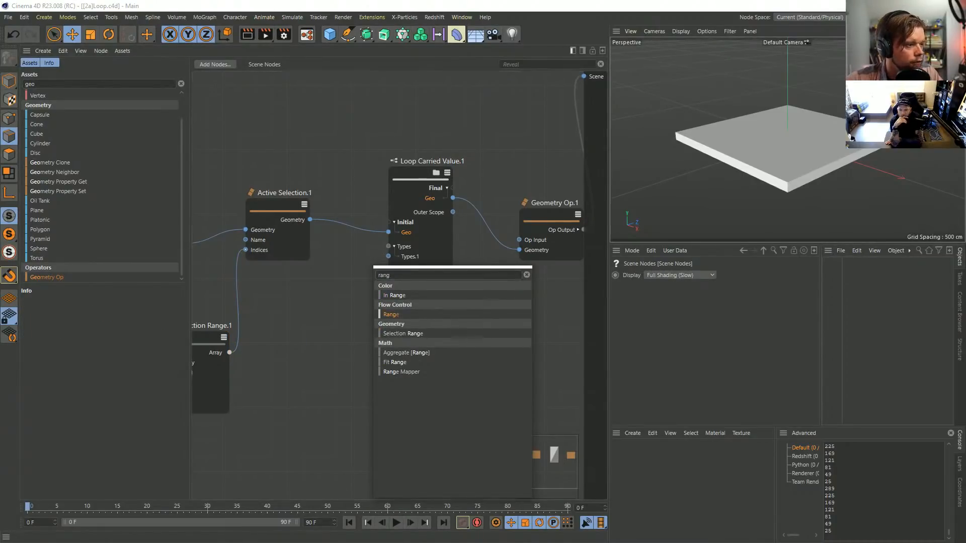
{"action": "key", "text": "Return"}
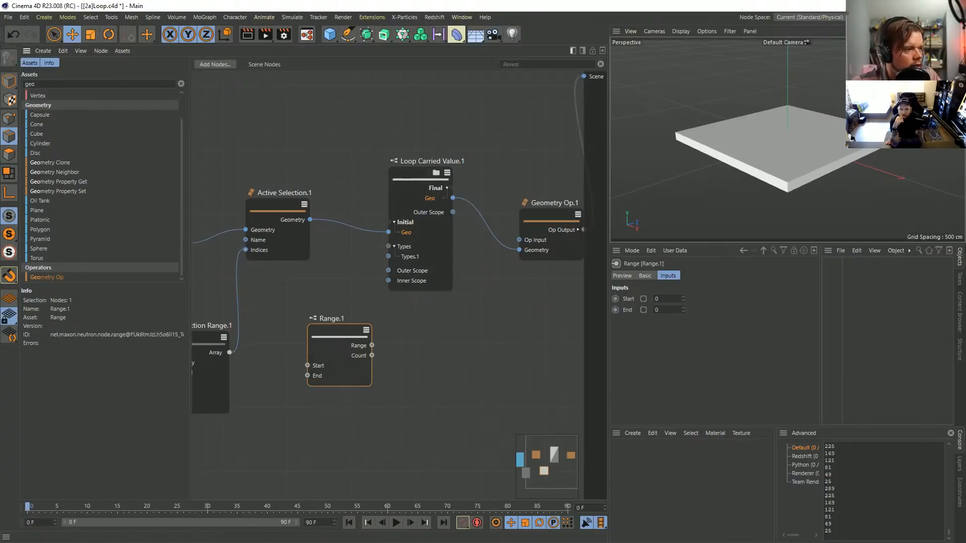
{"action": "left_click_drag", "start_coordinate": [339, 336], "coordinate": [315, 304]}
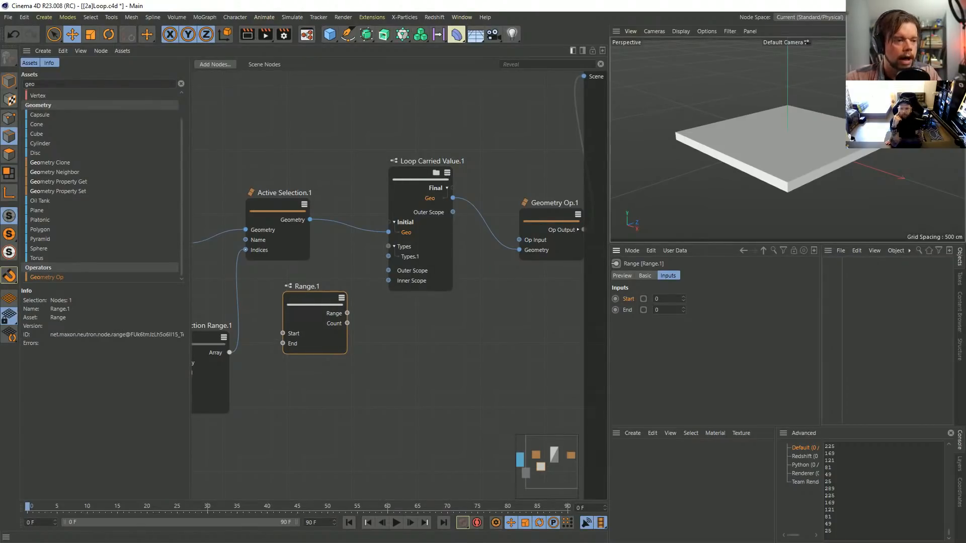
Step: Set the Range node's End to 10 and connect its Range output to the Loop Carried Value's Inner Scope
{"action": "double_click", "coordinate": [656, 310]}
{"action": "type", "text": "1"}
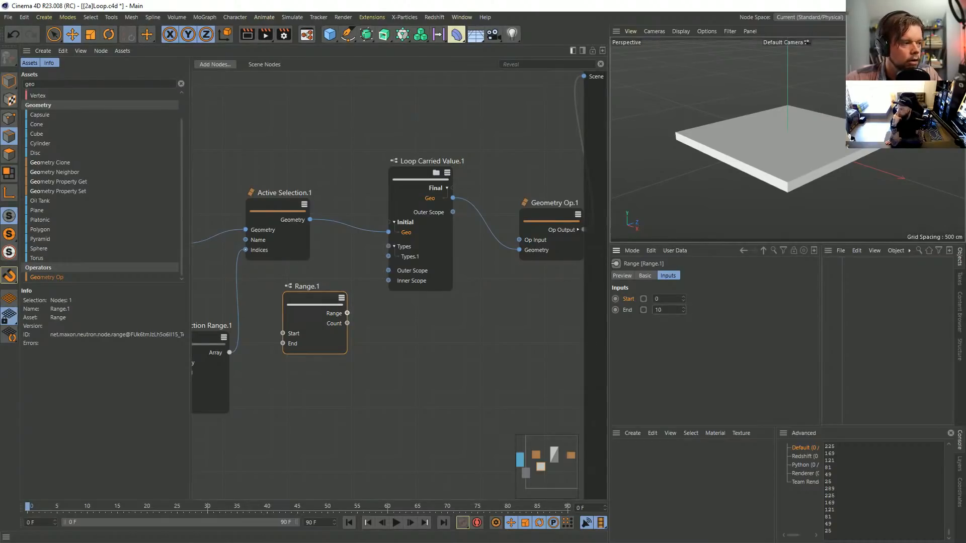
{"action": "left_click_drag", "start_coordinate": [347, 313], "coordinate": [382, 310]}
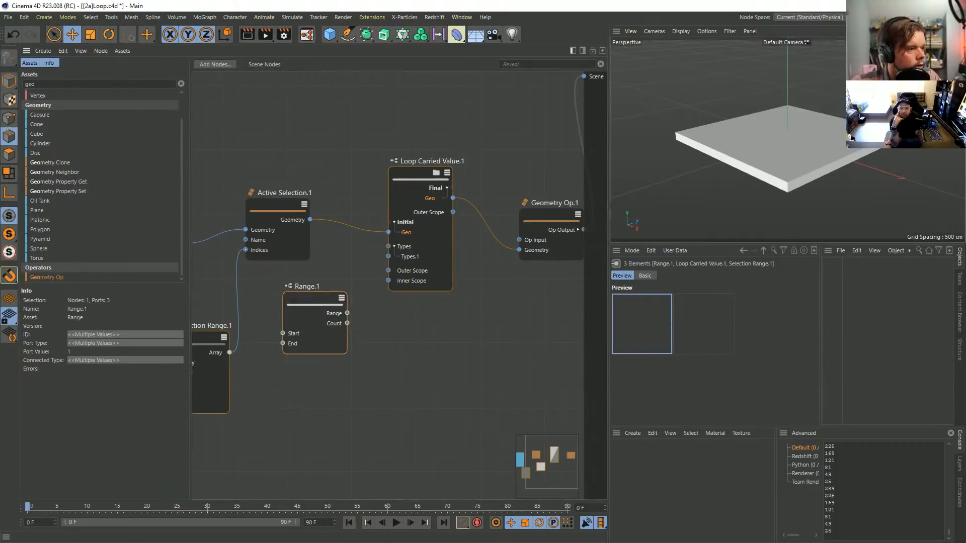
{"action": "left_click_drag", "start_coordinate": [347, 313], "coordinate": [389, 281]}
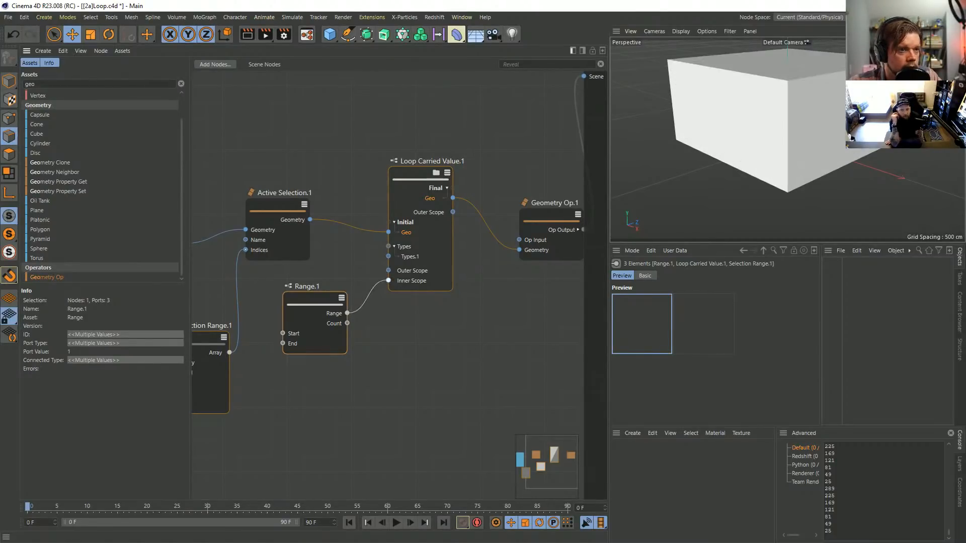
Step: Try an End value of 5 on the Range node, and settle on 8 iterations
{"action": "left_click", "coordinate": [307, 286]}
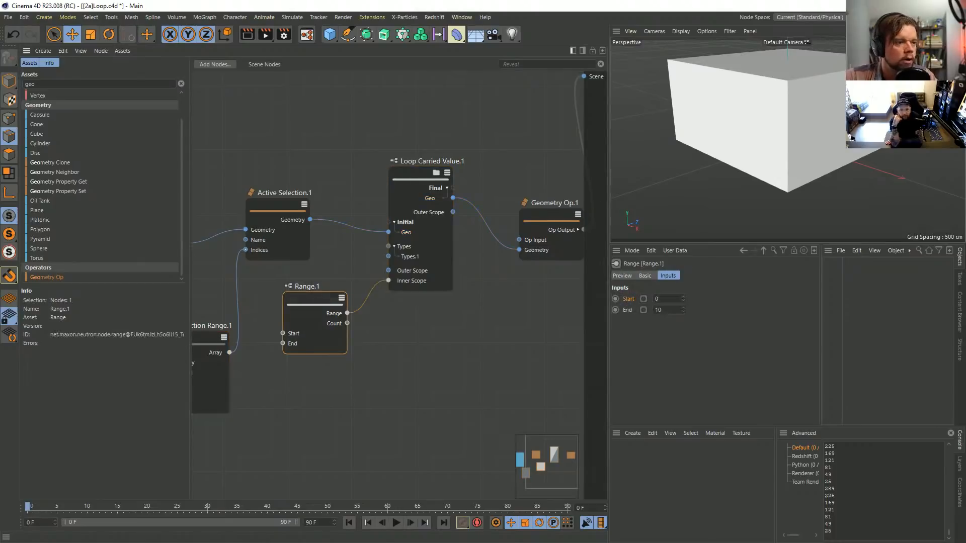
{"action": "left_click", "coordinate": [418, 176]}
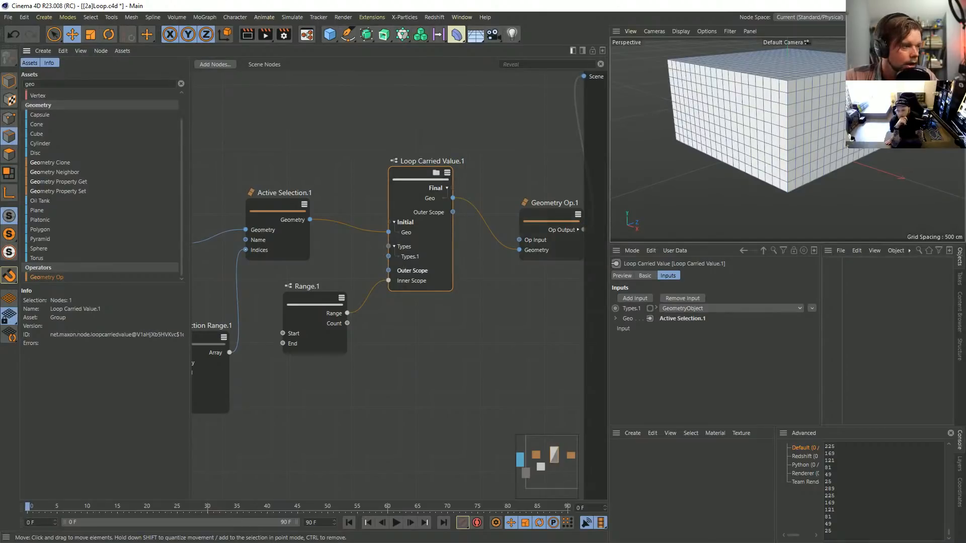
{"action": "left_click", "coordinate": [322, 286]}
{"action": "type", "text": "5"}
{"action": "key", "text": "Return"}
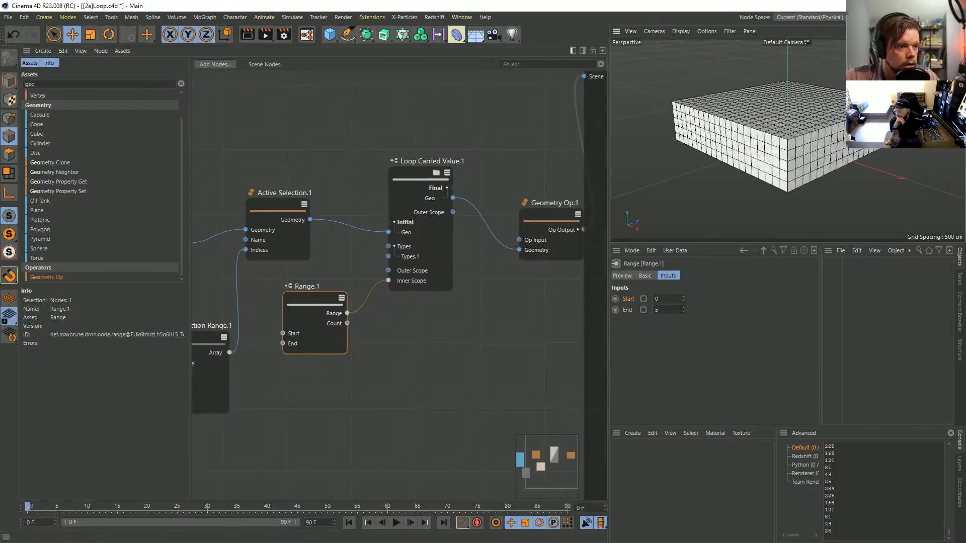
{"action": "type", "text": "8"}
{"action": "key", "text": "Return"}
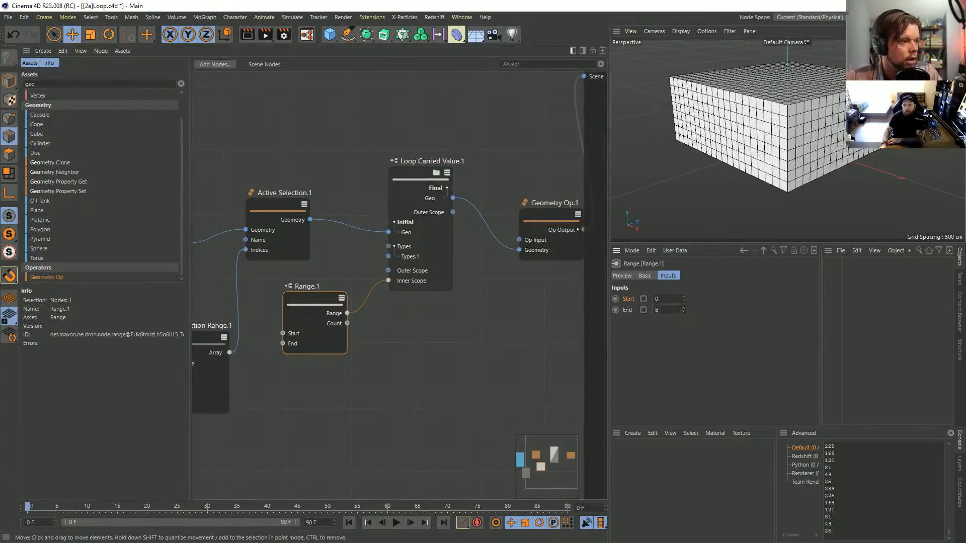
Step: Inside the Loop Carried Value group, insert a Shrink Selection node between the Extrude's Geometry output and the Next Geo port
{"action": "left_click", "coordinate": [436, 172]}
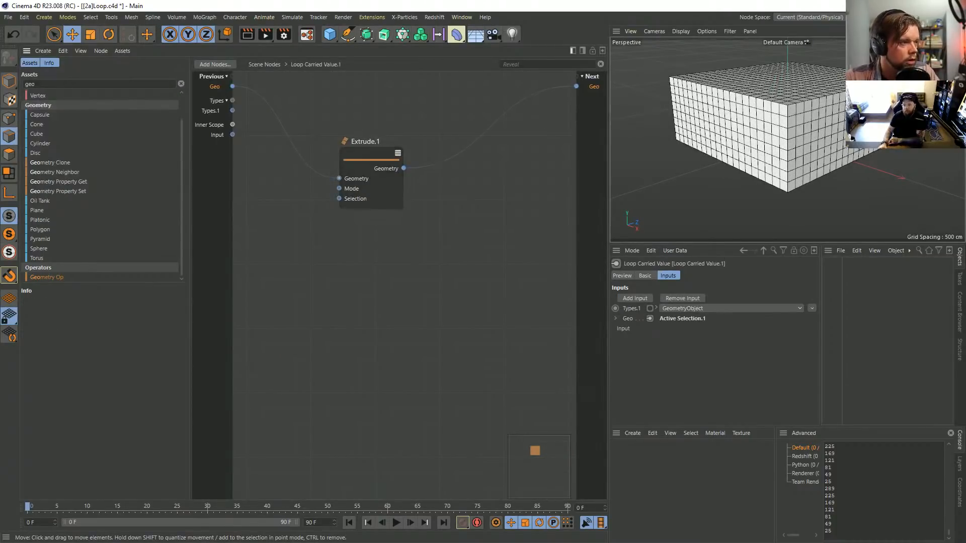
{"action": "middle_click_drag", "start_coordinate": [420, 171], "coordinate": [390, 221]}
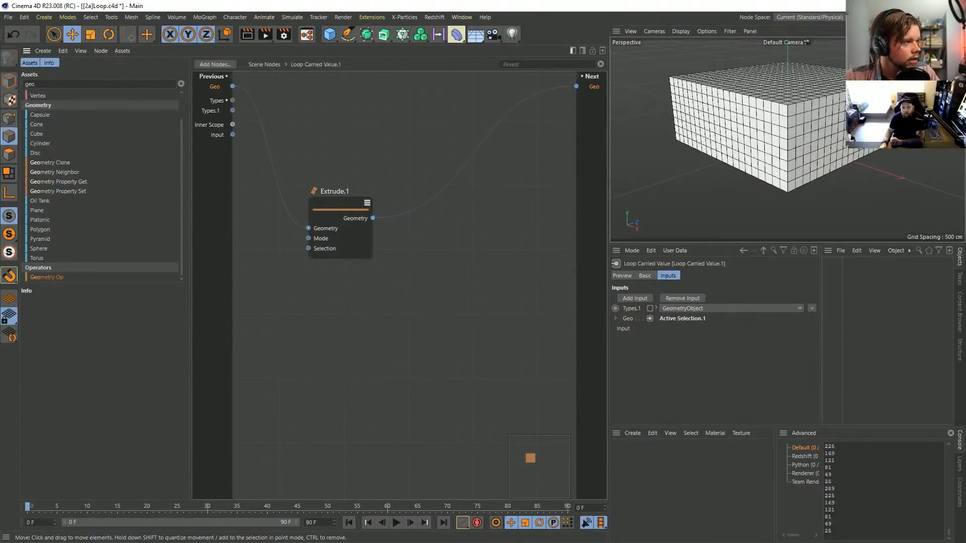
{"action": "double_click", "coordinate": [30, 84]}
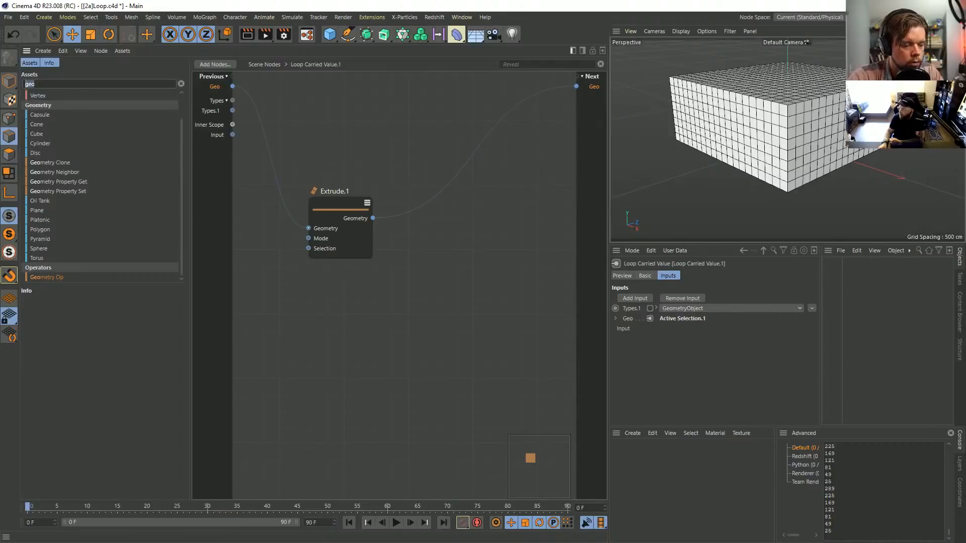
{"action": "type", "text": "shri"}
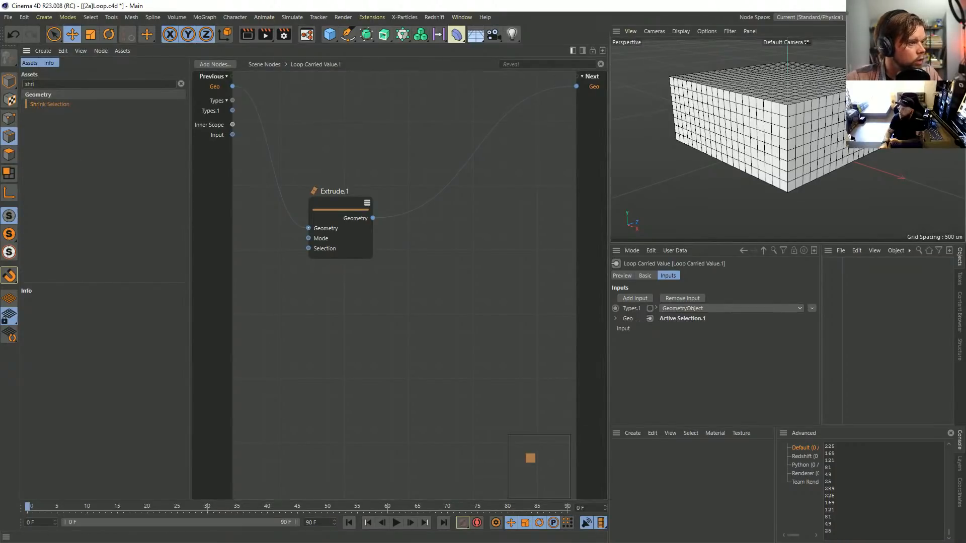
{"action": "left_click_drag", "start_coordinate": [50, 104], "coordinate": [448, 223]}
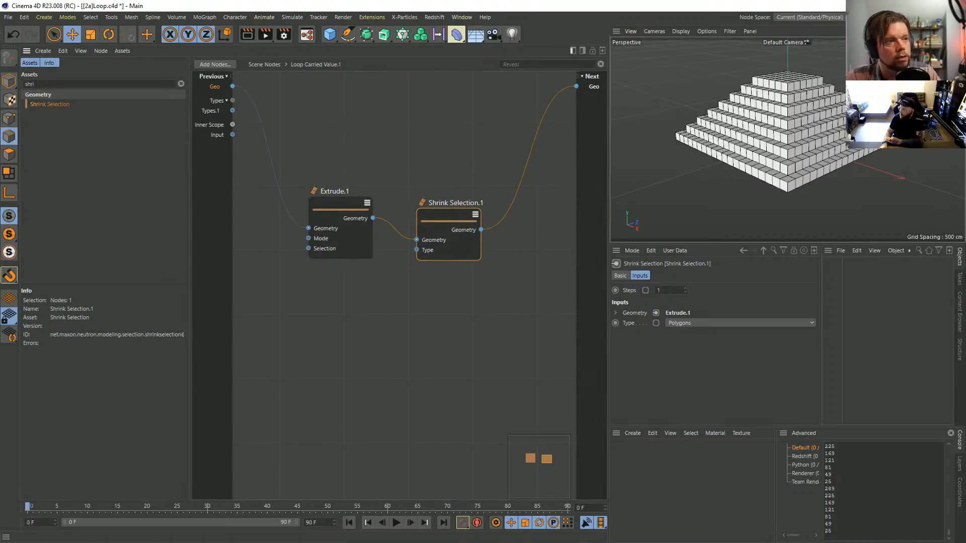
Step: Return to the Scene Nodes level and try End values of 11 and 6 on the Range node
{"action": "left_click", "coordinate": [264, 65]}
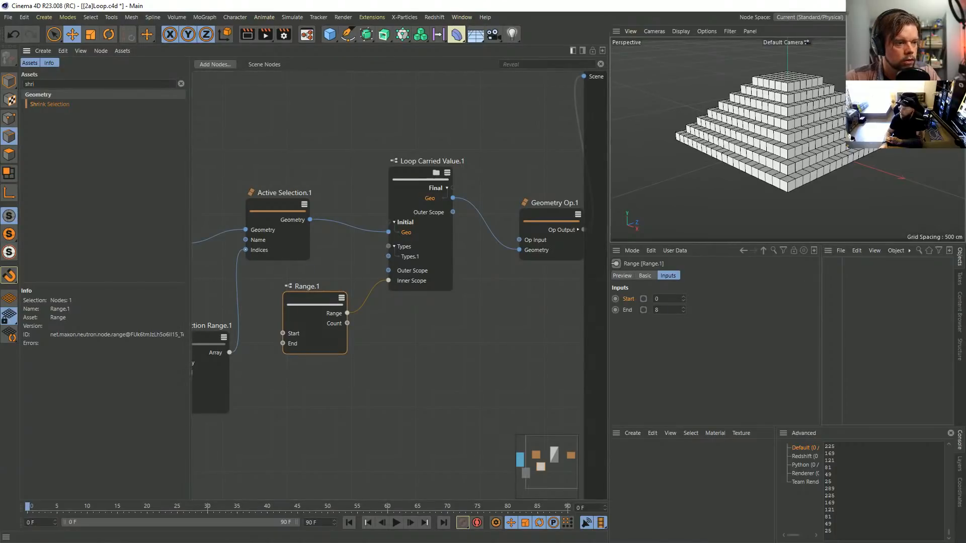
{"action": "mouse_move", "coordinate": [683, 310]}
{"action": "left_mouse_down"}
{"action": "mouse_move", "coordinate": [682, 331]}
{"action": "mouse_move", "coordinate": [683, 299]}
{"action": "left_mouse_up"}
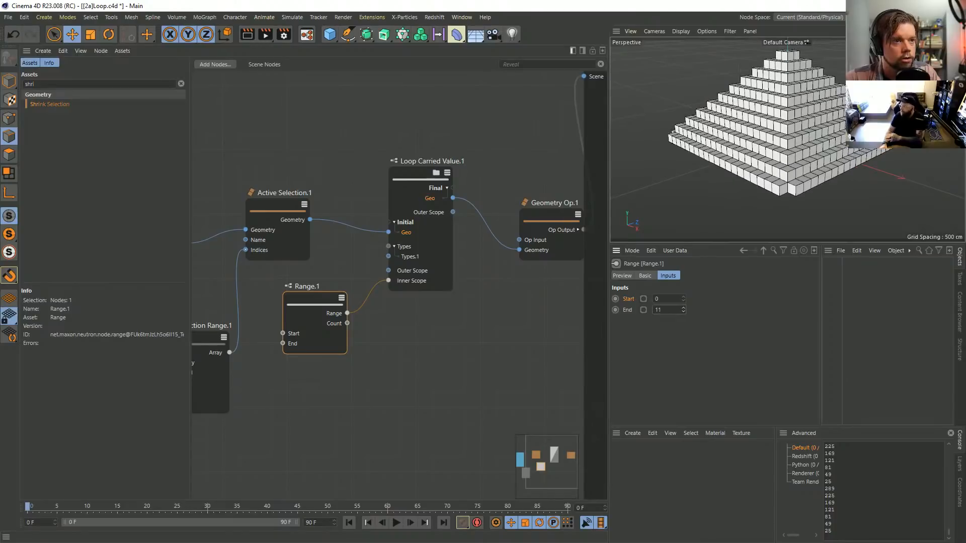
{"action": "left_click_drag", "start_coordinate": [787, 100], "coordinate": [772, 148], "text": "alt"}
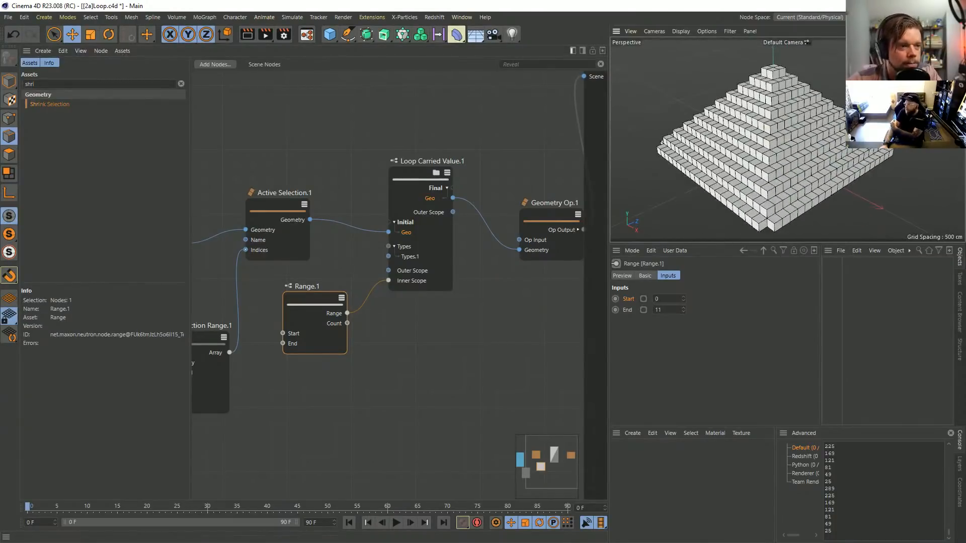
{"action": "left_click", "coordinate": [683, 308]}
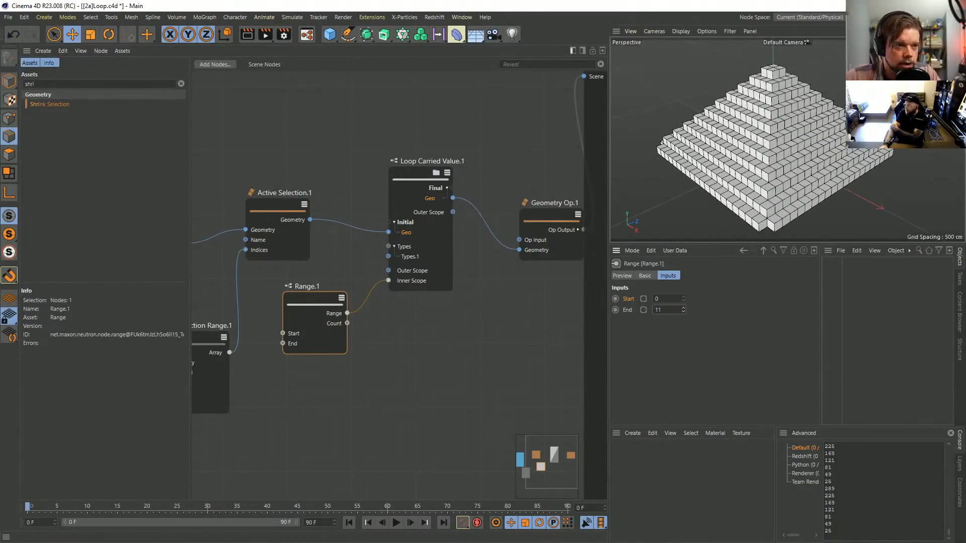
{"action": "mouse_move", "coordinate": [683, 309]}
{"action": "left_mouse_down"}
{"action": "mouse_move", "coordinate": [682, 340]}
{"action": "mouse_move", "coordinate": [682, 324]}
{"action": "left_mouse_up"}
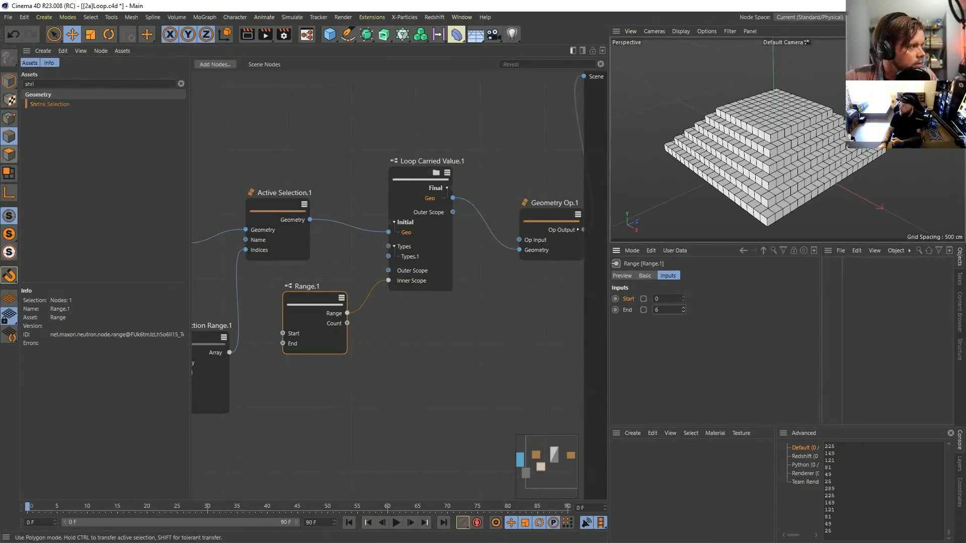
Step: Check the Geometry Op and Loop Carried Value nodes, and raise the Range node's End to 10 and 11
{"action": "left_click", "coordinate": [551, 221]}
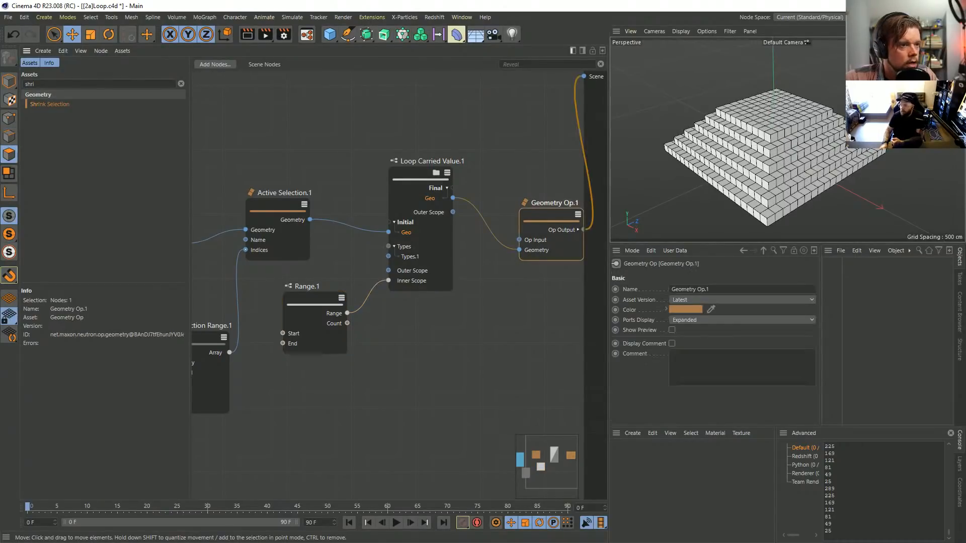
{"action": "left_click", "coordinate": [420, 179]}
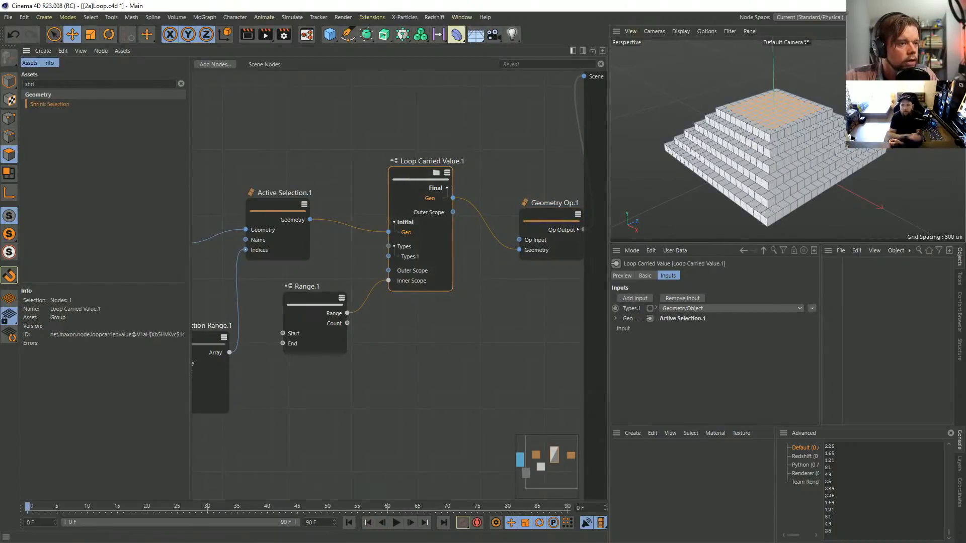
{"action": "left_click", "coordinate": [326, 304]}
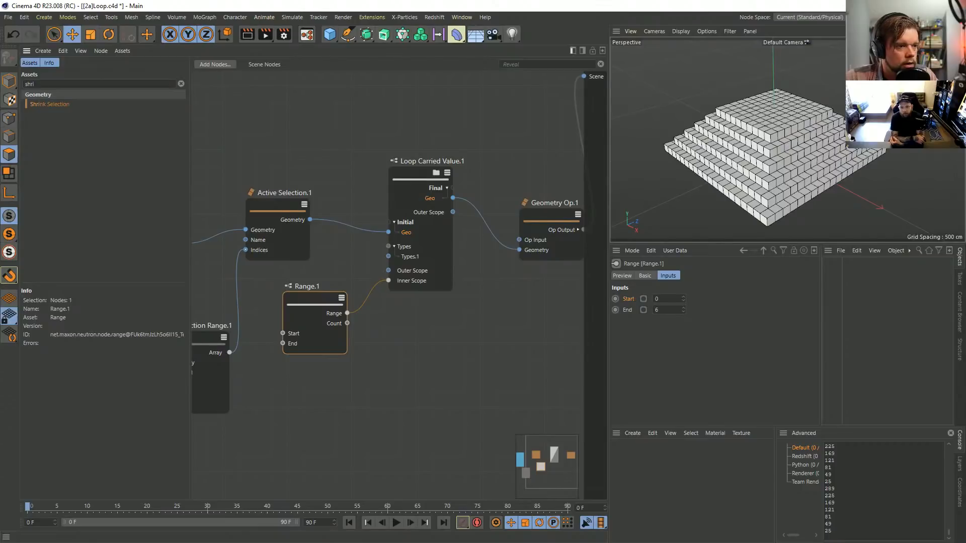
{"action": "scroll", "coordinate": [669, 309], "scroll_direction": "up", "scroll_amount": 4}
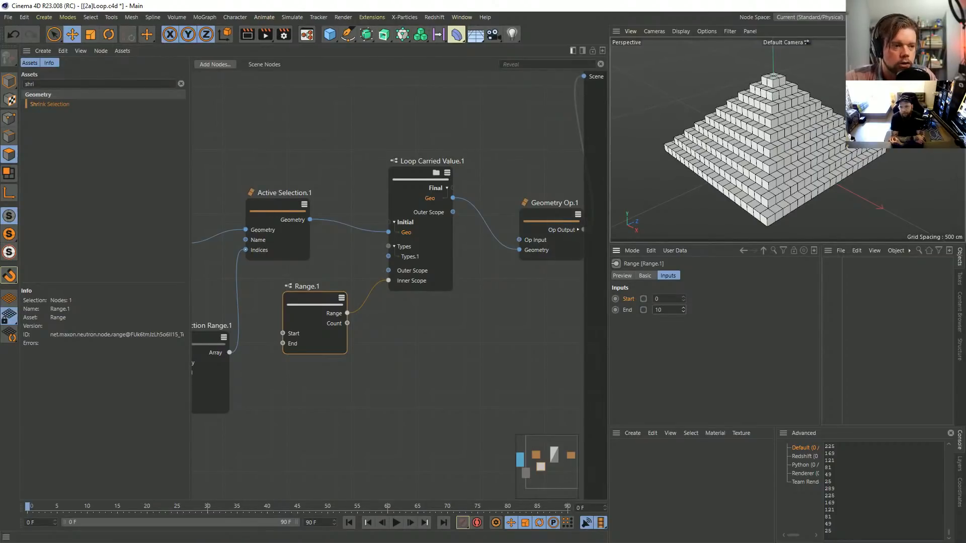
{"action": "scroll", "coordinate": [668, 310], "scroll_direction": "up", "scroll_amount": 1}
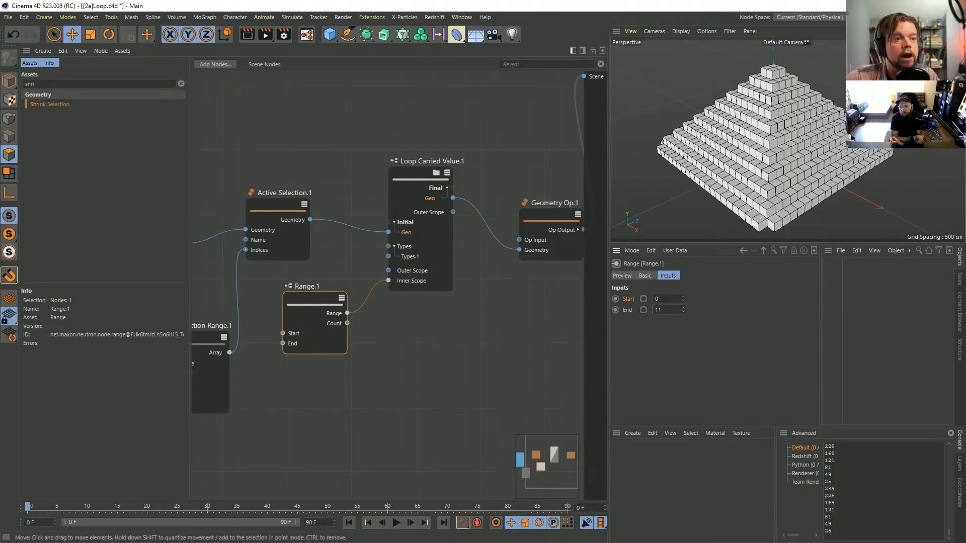
Step: Try an End value of 12 on the Range node, and settle on 10 iterations
{"action": "mouse_move", "coordinate": [755, 166]}
{"action": "left_mouse_down", "text": "alt"}
{"action": "mouse_move", "coordinate": [754, 116]}
{"action": "mouse_move", "coordinate": [774, 86]}
{"action": "mouse_move", "coordinate": [754, 166]}
{"action": "left_mouse_up", "text": "alt"}
{"action": "left_click", "coordinate": [683, 307]}
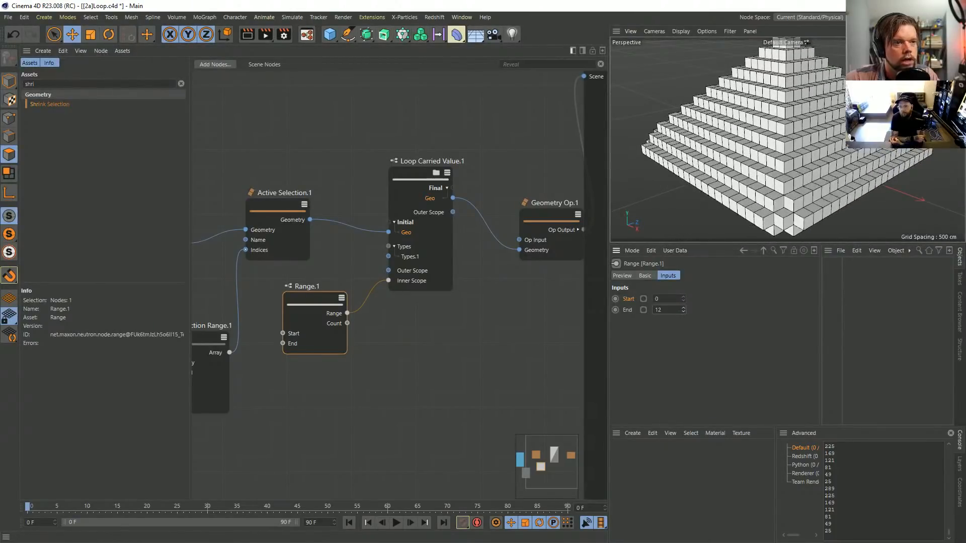
{"action": "middle_click_drag", "start_coordinate": [754, 151], "coordinate": [744, 158], "text": "alt"}
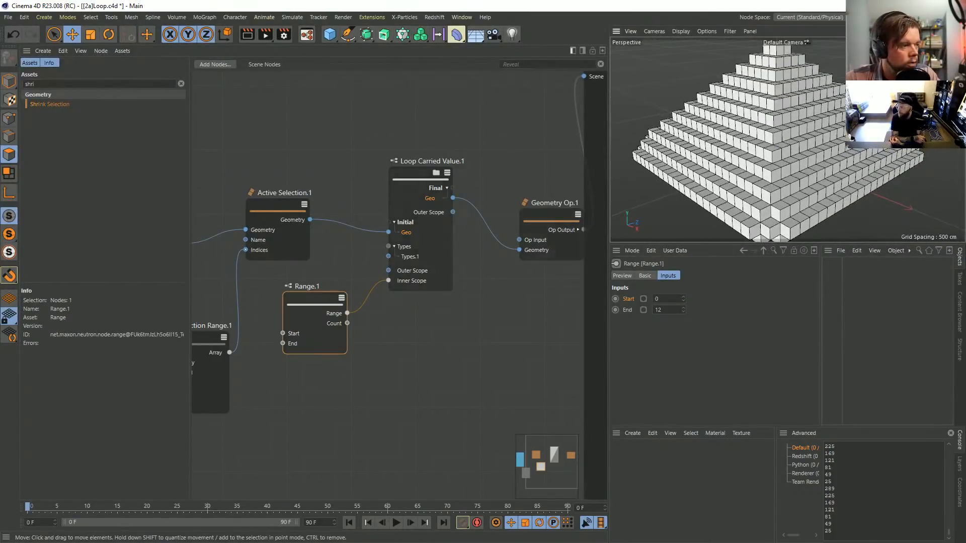
{"action": "left_click", "coordinate": [683, 312]}
{"action": "left_click", "coordinate": [683, 311]}
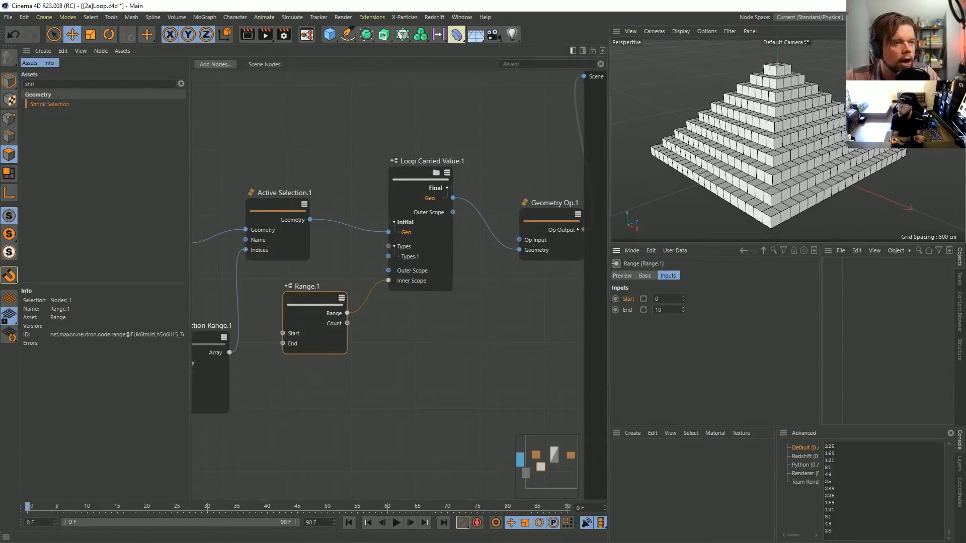
{"action": "left_click", "coordinate": [683, 312]}
{"action": "left_click", "coordinate": [683, 307]}
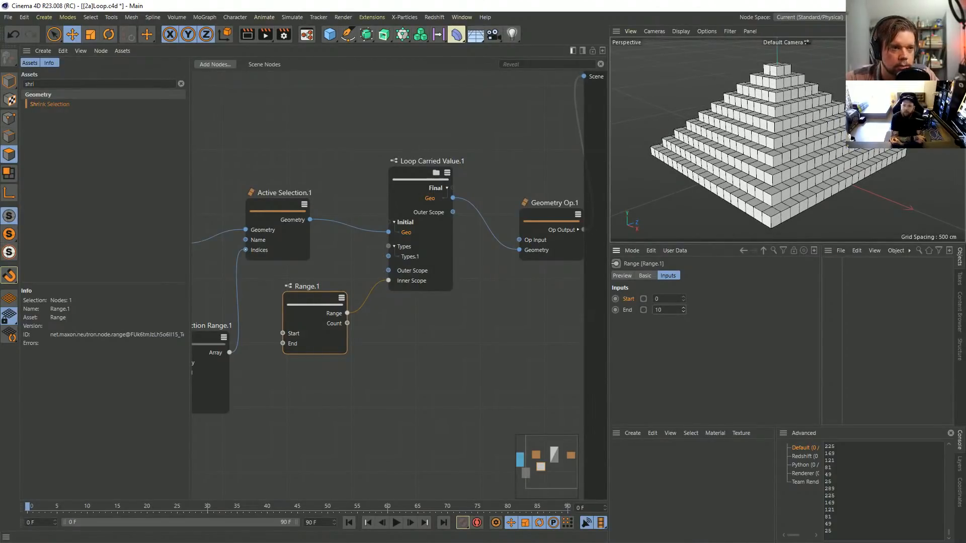
Step: Review the Extrude and Shrink Selection chain inside the Loop Carried Value group, and return to the Scene Nodes level
{"action": "middle_click_drag", "start_coordinate": [388, 322], "coordinate": [400, 338]}
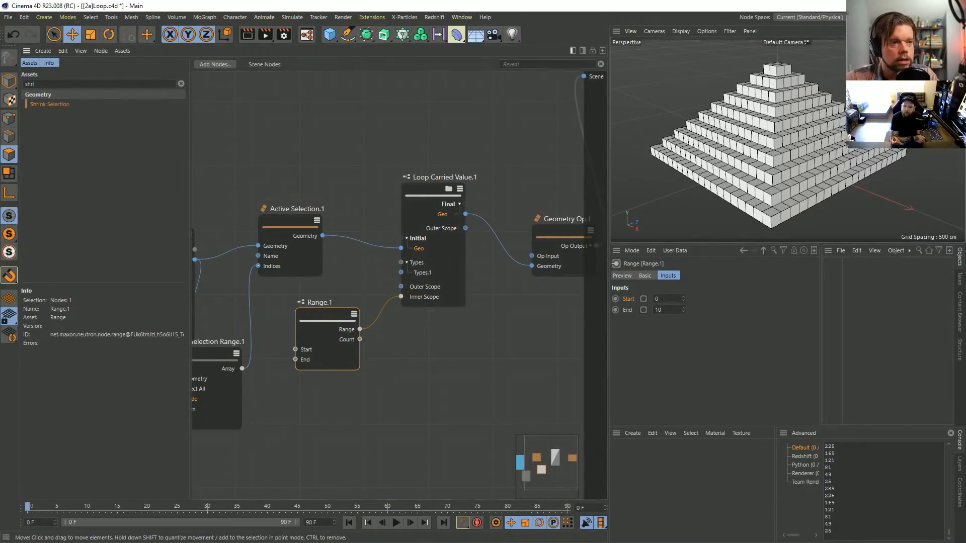
{"action": "left_click", "coordinate": [448, 189]}
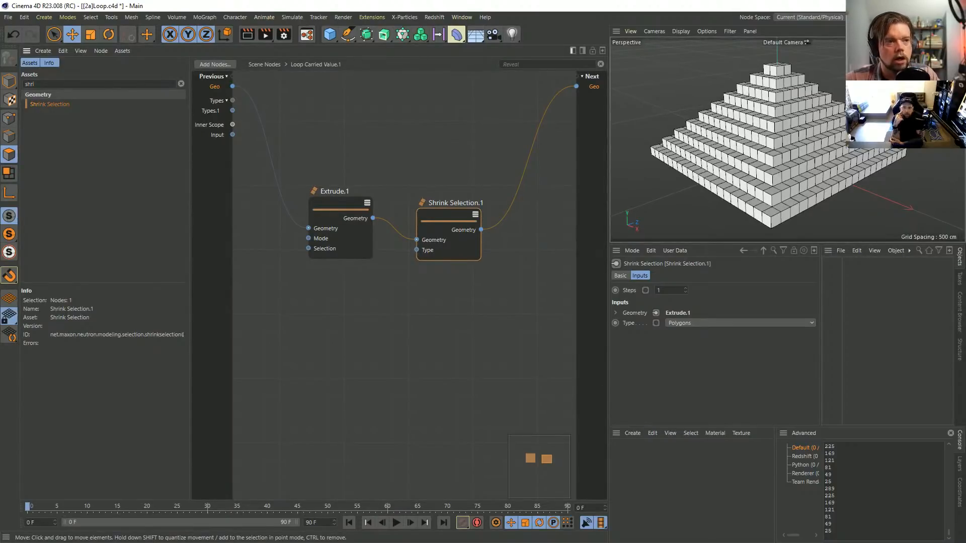
{"action": "left_click", "coordinate": [264, 64]}
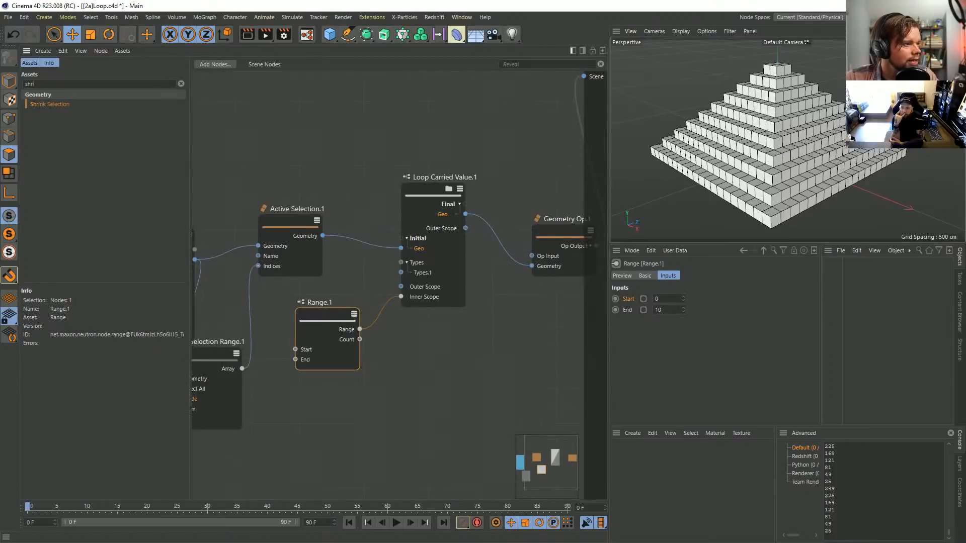
Step: Move the Plane node clear of the Selection Range node and change its Primitive Type to Disc
{"action": "middle_click_drag", "start_coordinate": [312, 236], "coordinate": [504, 236]}
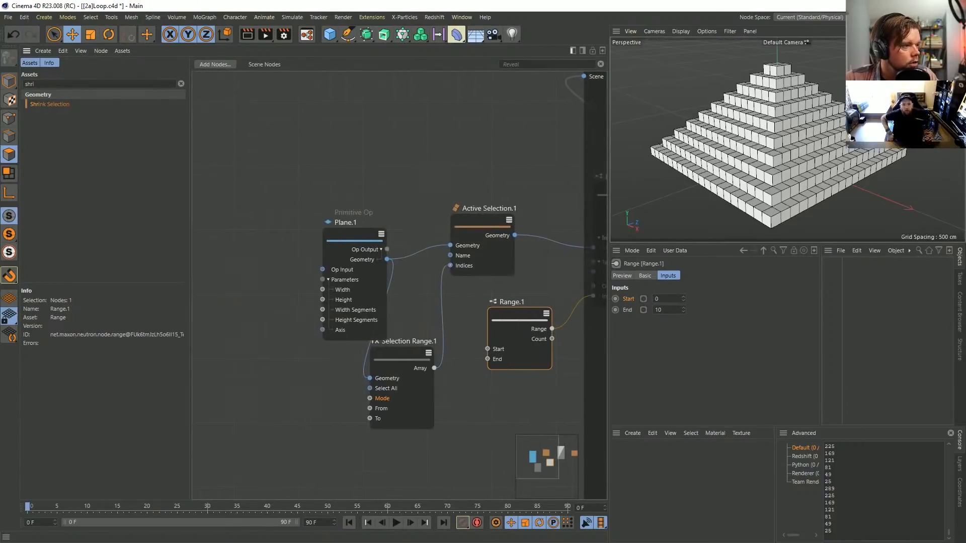
{"action": "left_click", "coordinate": [345, 241]}
{"action": "left_click_drag", "start_coordinate": [345, 241], "coordinate": [286, 223]}
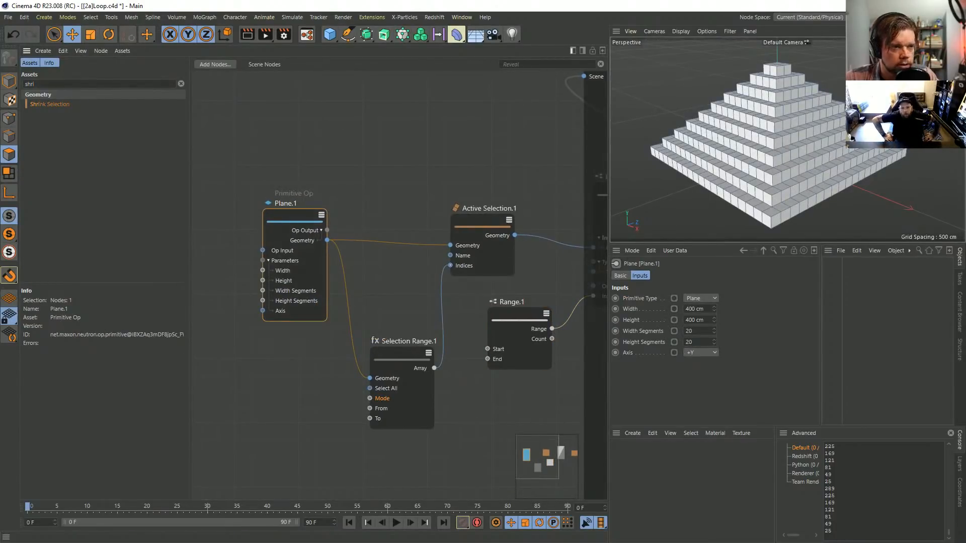
{"action": "left_click", "coordinate": [700, 298]}
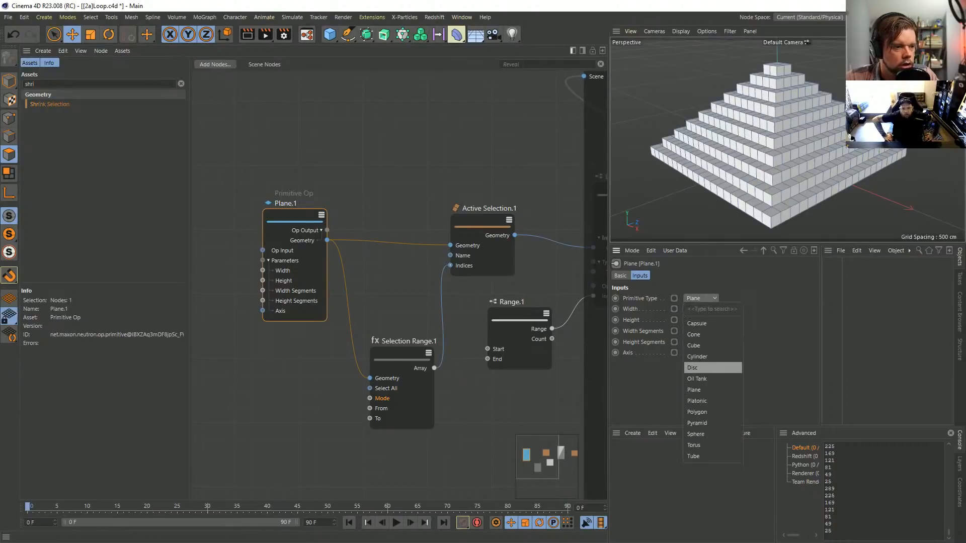
{"action": "left_click", "coordinate": [700, 368]}
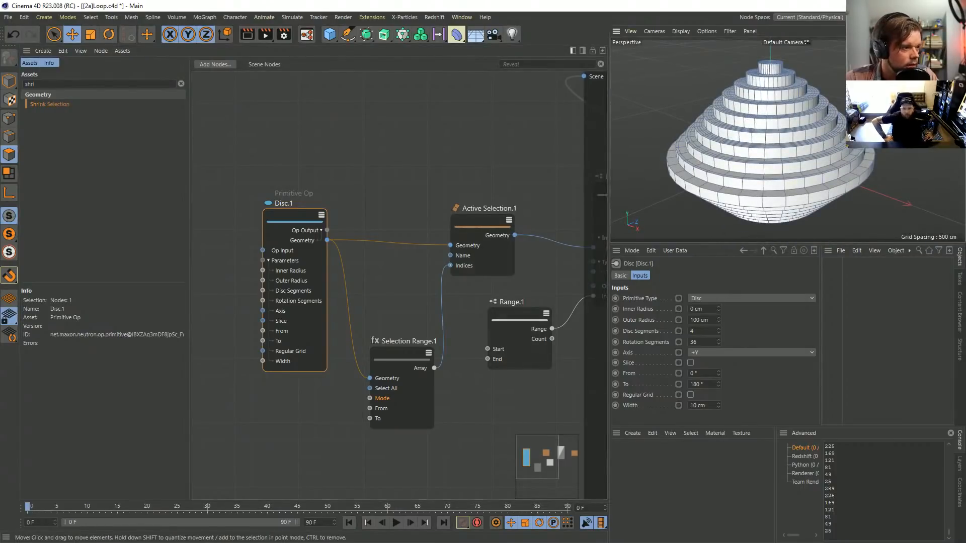
Step: Set the Range node's End to 2, and lower it stepwise to 0
{"action": "left_click", "coordinate": [519, 338]}
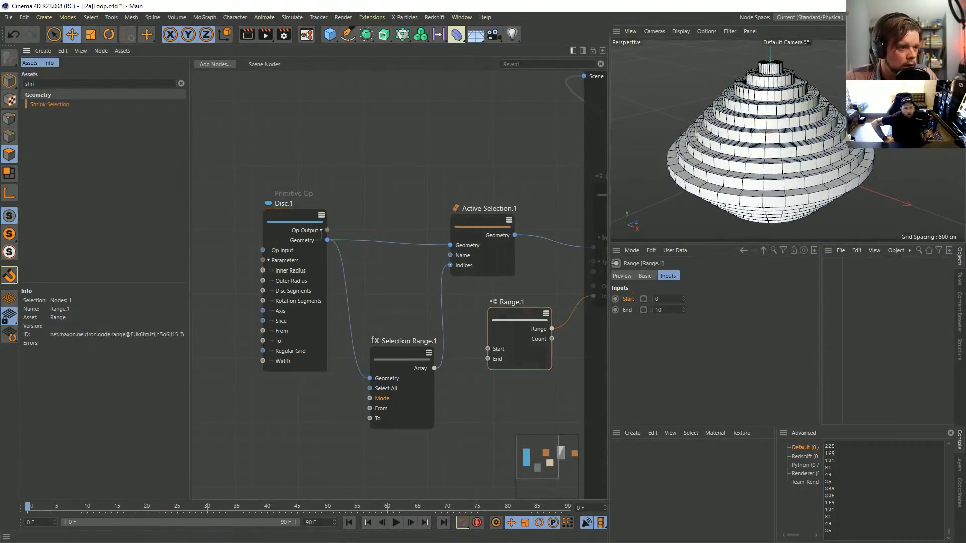
{"action": "double_click", "coordinate": [657, 309]}
{"action": "type", "text": "2"}
{"action": "key", "text": "Return"}
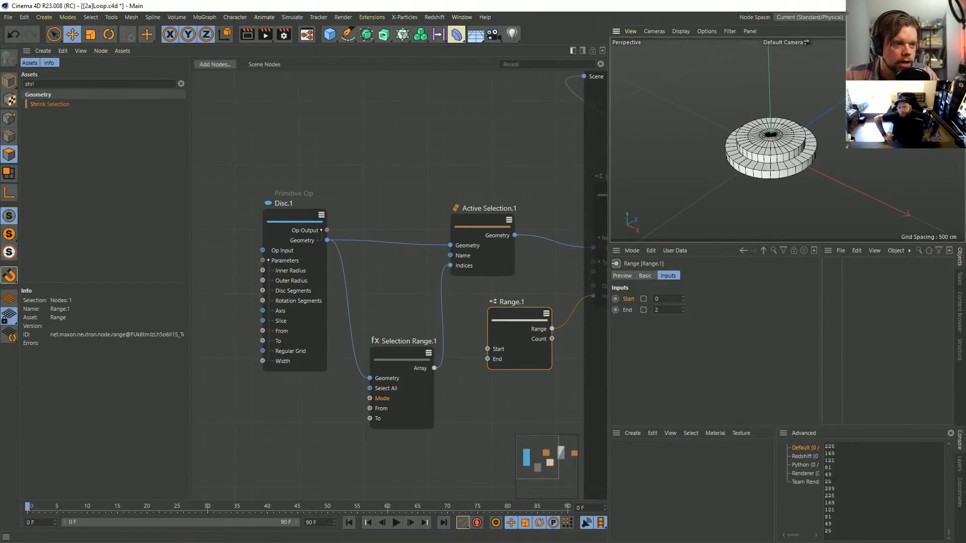
{"action": "left_click", "coordinate": [683, 312]}
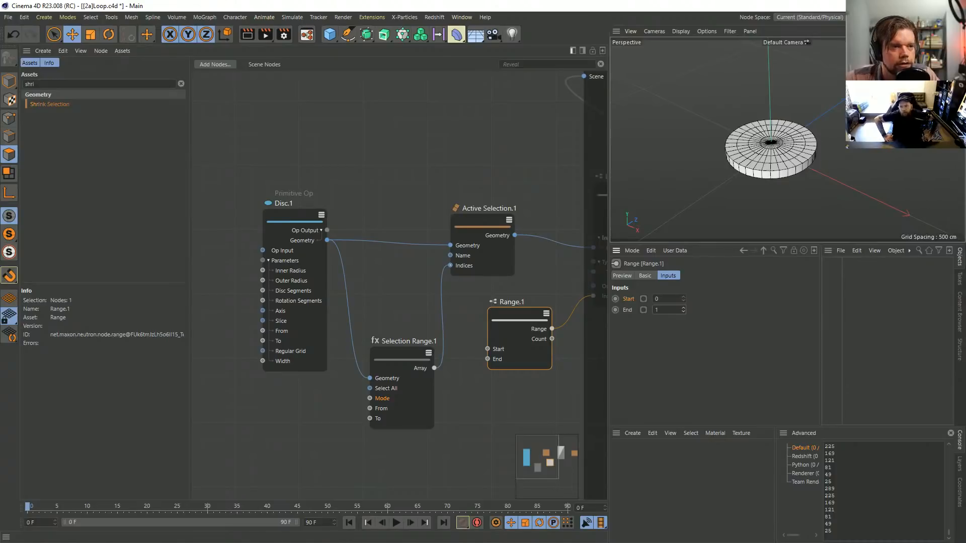
{"action": "left_click", "coordinate": [682, 312]}
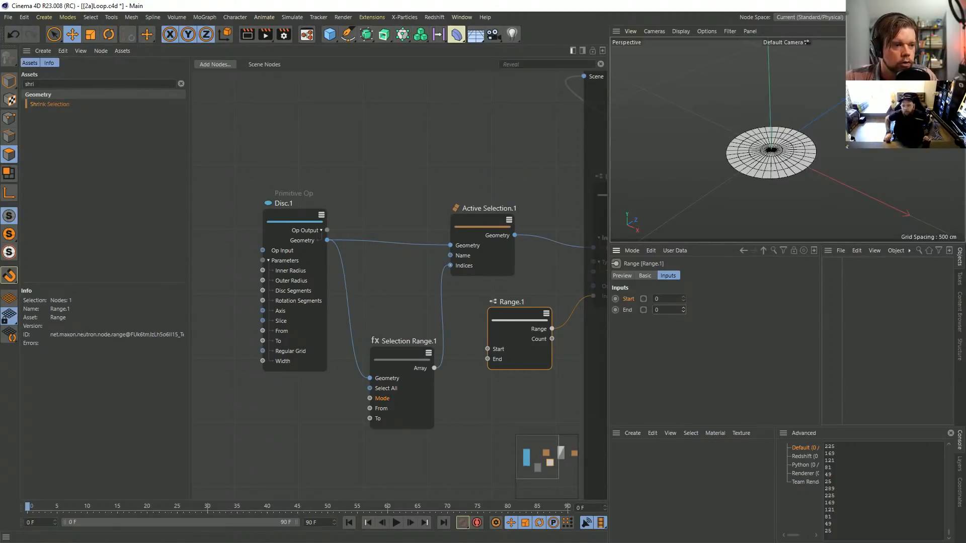
Step: Raise the Range node's End one iteration at a time from 0 up to 10
{"action": "left_click", "coordinate": [683, 308]}
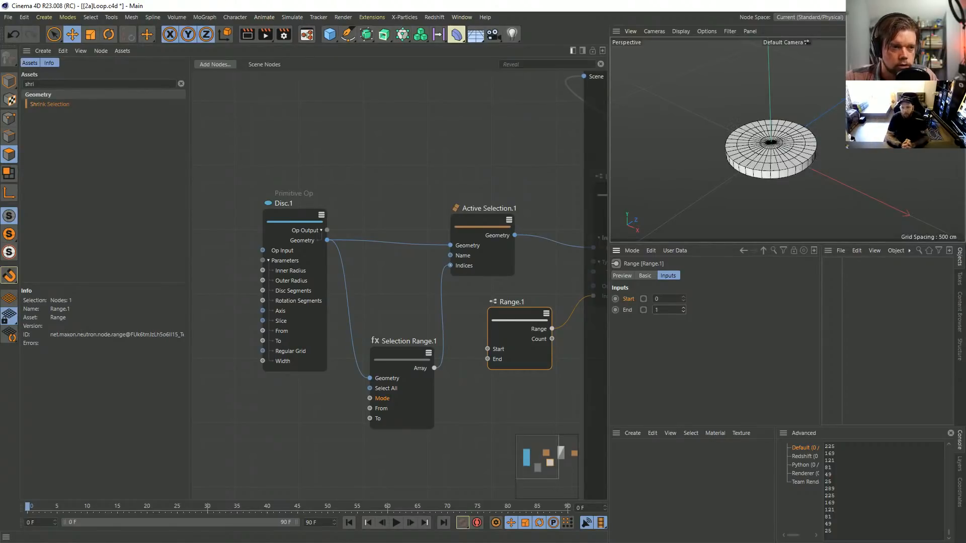
{"action": "left_click", "coordinate": [683, 307]}
{"action": "left_click", "coordinate": [682, 308]}
{"action": "left_click", "coordinate": [683, 307]}
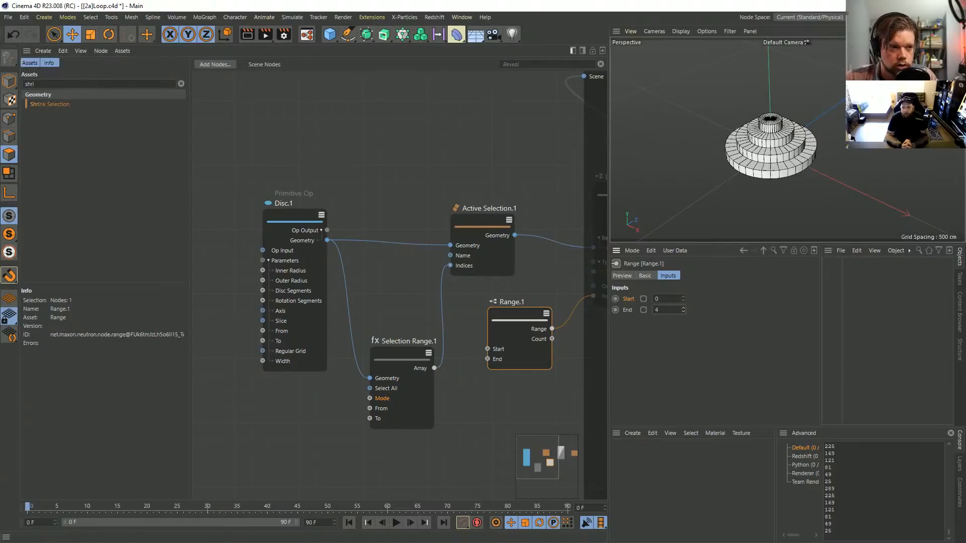
{"action": "left_click", "coordinate": [682, 308]}
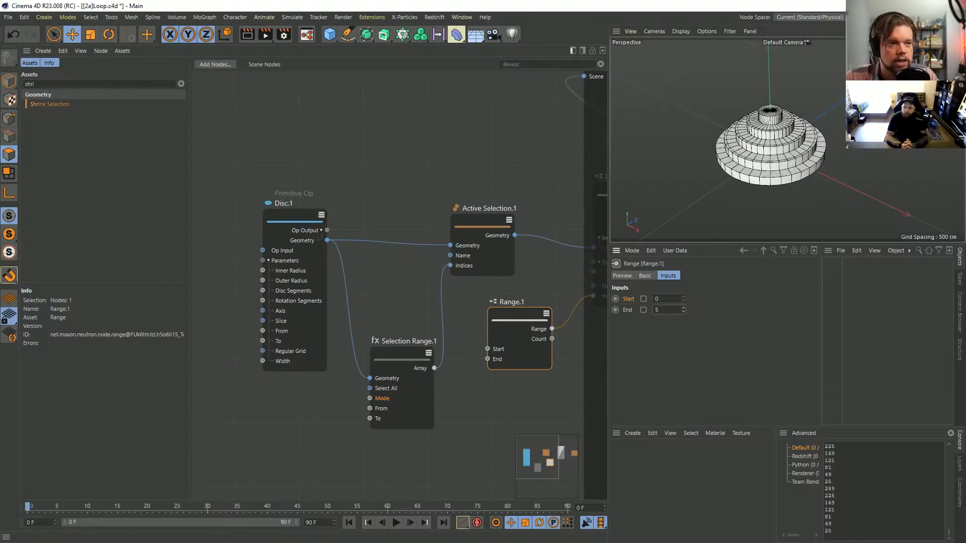
{"action": "left_click", "coordinate": [682, 308]}
{"action": "left_click", "coordinate": [682, 308]}
{"action": "left_click", "coordinate": [683, 308]}
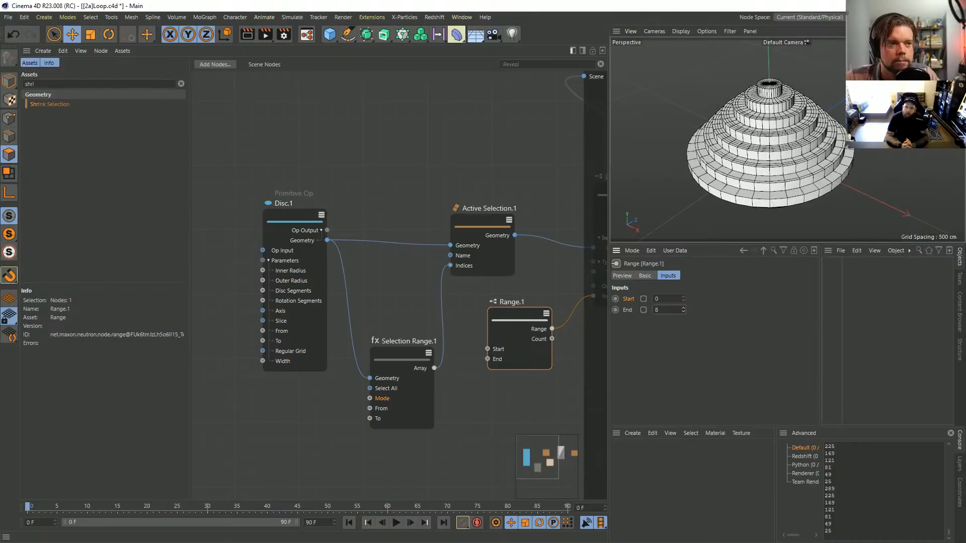
{"action": "left_click", "coordinate": [683, 308]}
{"action": "left_click", "coordinate": [682, 308]}
Step: Examine the stepped disc geometry from below, from the side and up close
{"action": "left_click_drag", "start_coordinate": [770, 176], "coordinate": [775, 60], "text": "alt"}
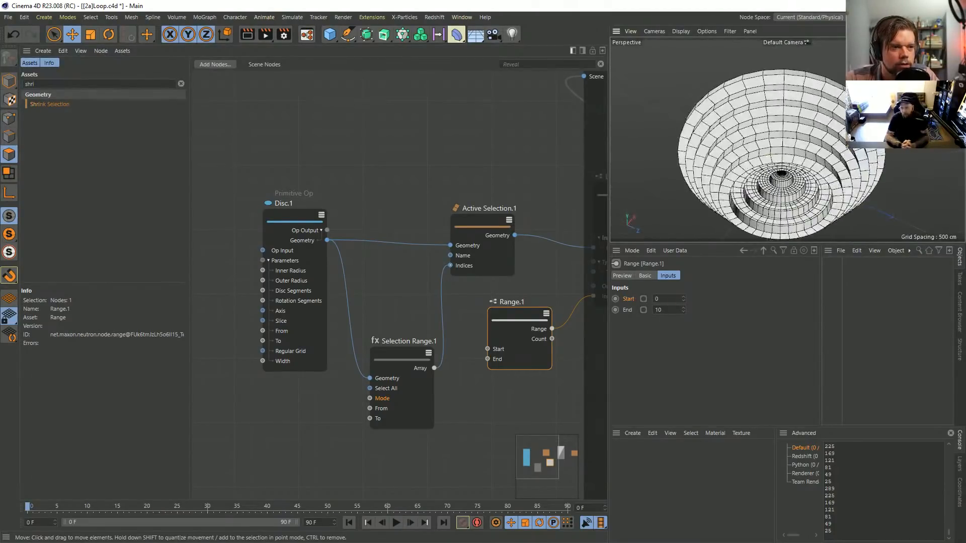
{"action": "right_click_drag", "start_coordinate": [745, 126], "coordinate": [815, 126], "text": "alt"}
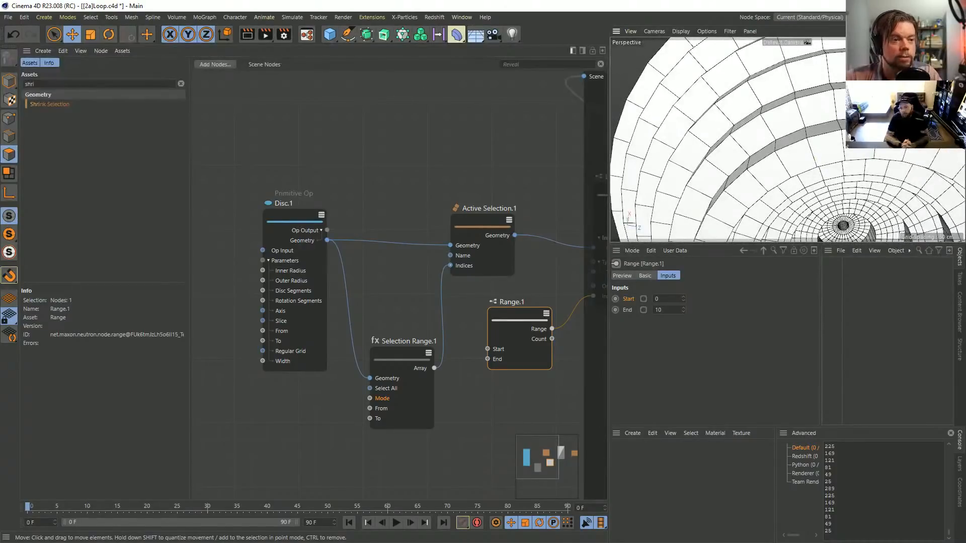
{"action": "left_click_drag", "start_coordinate": [802, 196], "coordinate": [790, 176], "text": "alt"}
{"action": "right_click_drag", "start_coordinate": [790, 176], "coordinate": [825, 176], "text": "alt"}
{"action": "left_click_drag", "start_coordinate": [785, 126], "coordinate": [769, 189], "text": "alt"}
{"action": "right_click_drag", "start_coordinate": [769, 189], "coordinate": [724, 188], "text": "alt"}
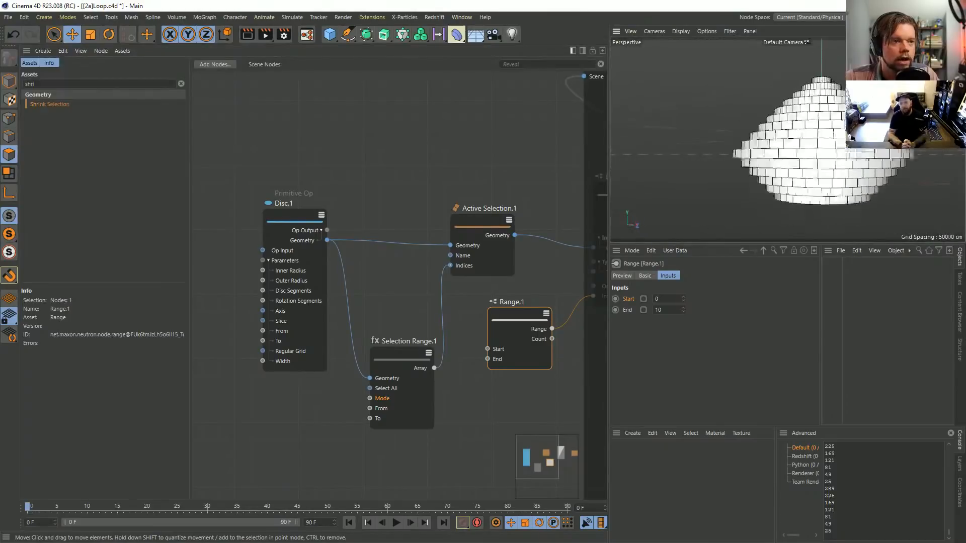
{"action": "left_click_drag", "start_coordinate": [754, 150], "coordinate": [760, 186], "text": "alt"}
{"action": "right_click_drag", "start_coordinate": [759, 176], "coordinate": [800, 176], "text": "alt"}
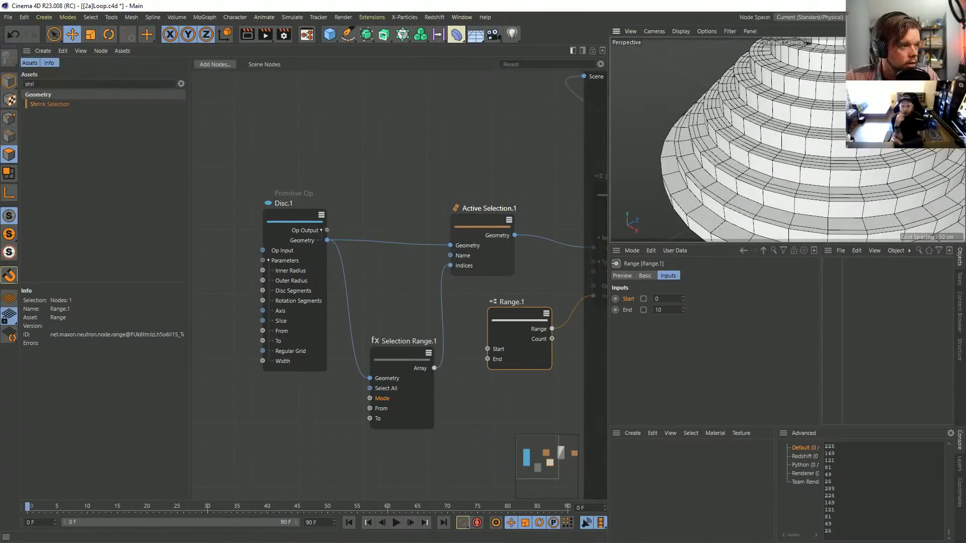
Step: Set the Disc node's Disc Segments to 10 and frame the resulting stepped cone
{"action": "left_click_drag", "start_coordinate": [276, 176], "coordinate": [294, 252]}
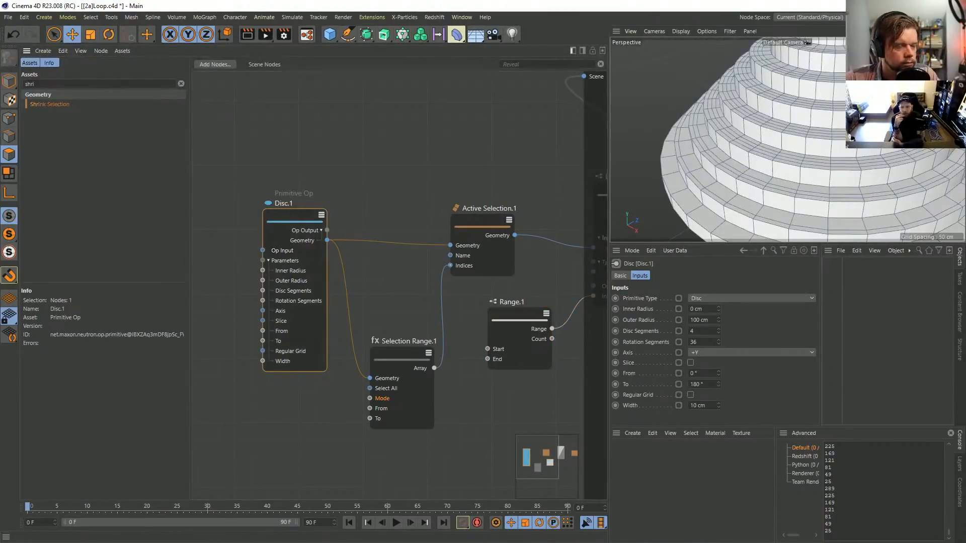
{"action": "left_click", "coordinate": [691, 331]}
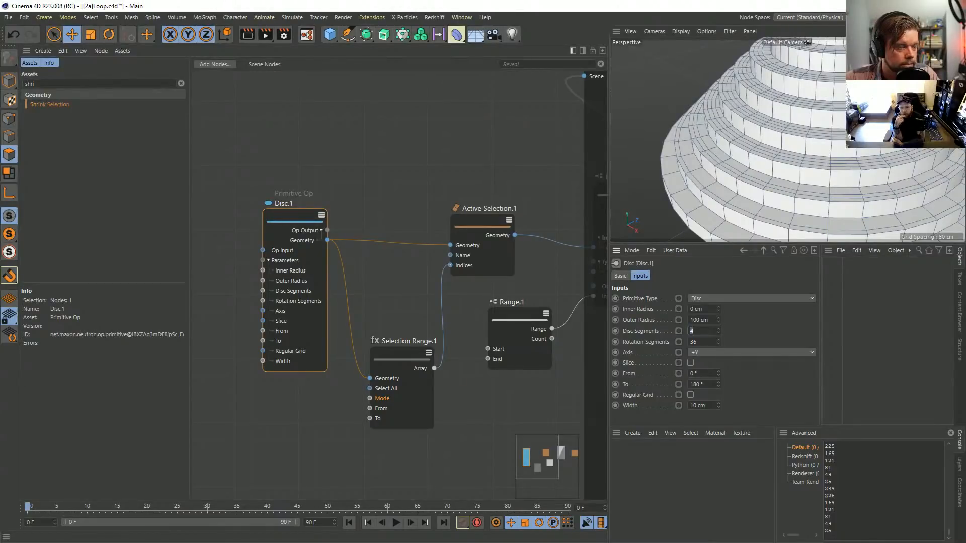
{"action": "type", "text": "10"}
{"action": "key", "text": "Return"}
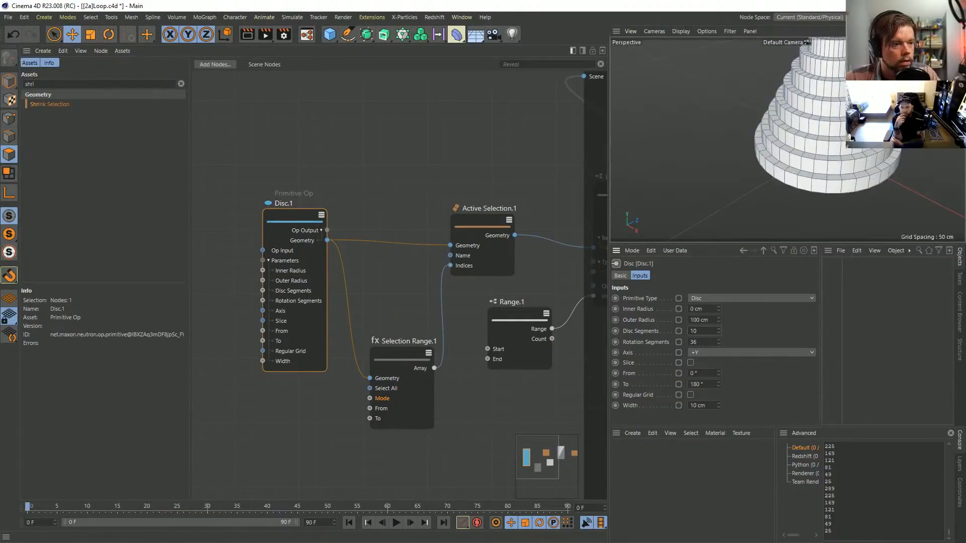
{"action": "scroll", "coordinate": [806, 154], "scroll_direction": "down", "scroll_amount": 3}
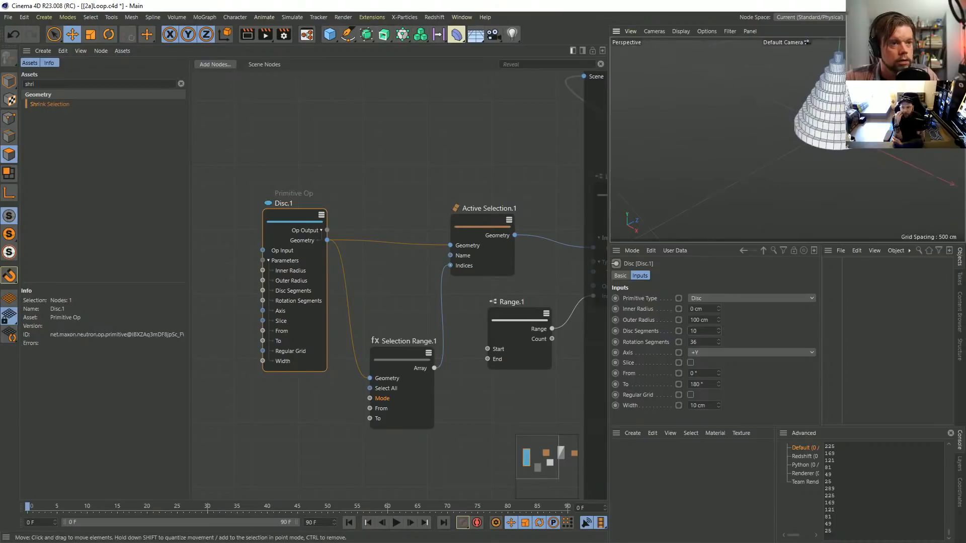
{"action": "middle_click_drag", "start_coordinate": [805, 154], "coordinate": [772, 187], "text": "alt"}
{"action": "scroll", "coordinate": [773, 187], "scroll_direction": "up", "scroll_amount": 1}
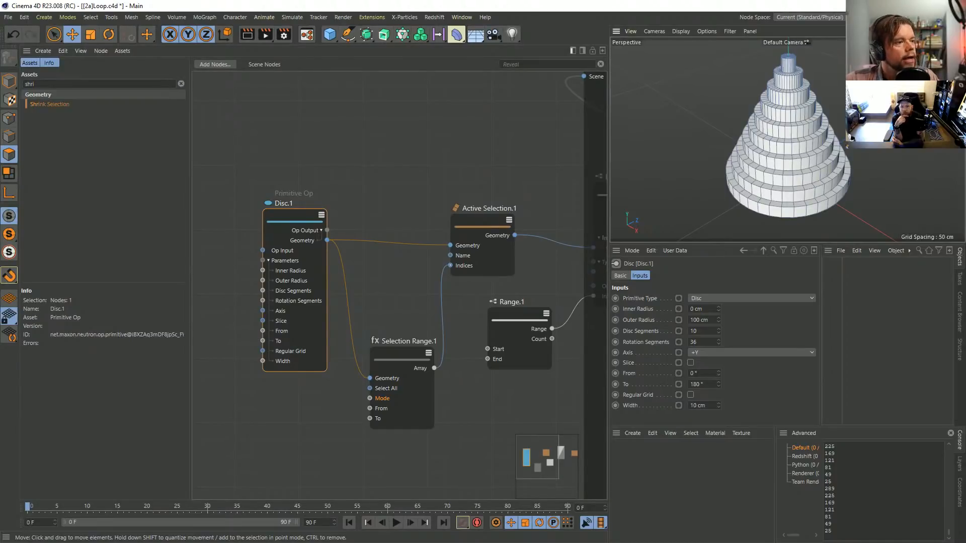
Step: Move the Disc and Selection Range nodes farther from Active Selection and change the Disc's Primitive Type to Plane
{"action": "left_click_drag", "start_coordinate": [296, 183], "coordinate": [339, 353]}
{"action": "left_click_drag", "start_coordinate": [224, 187], "coordinate": [217, 235]}
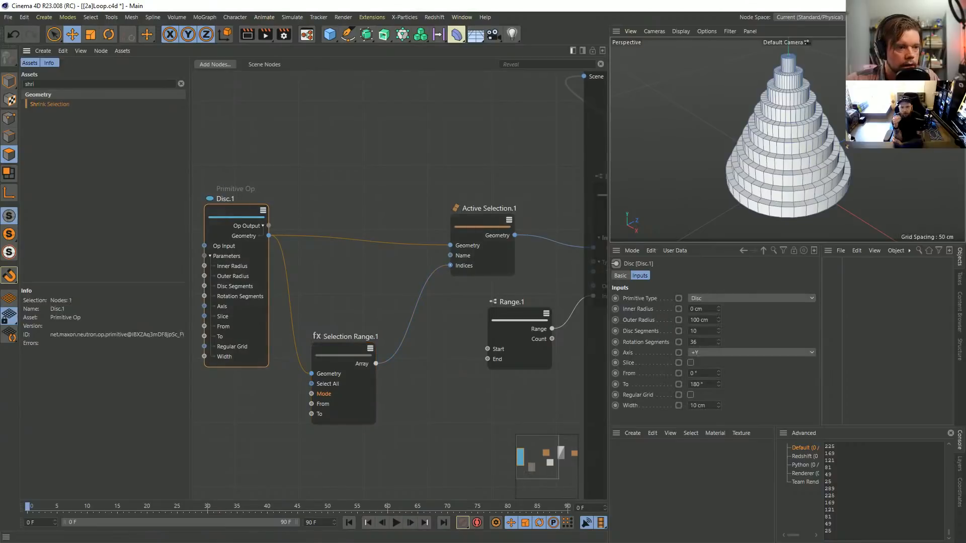
{"action": "left_click", "coordinate": [750, 298]}
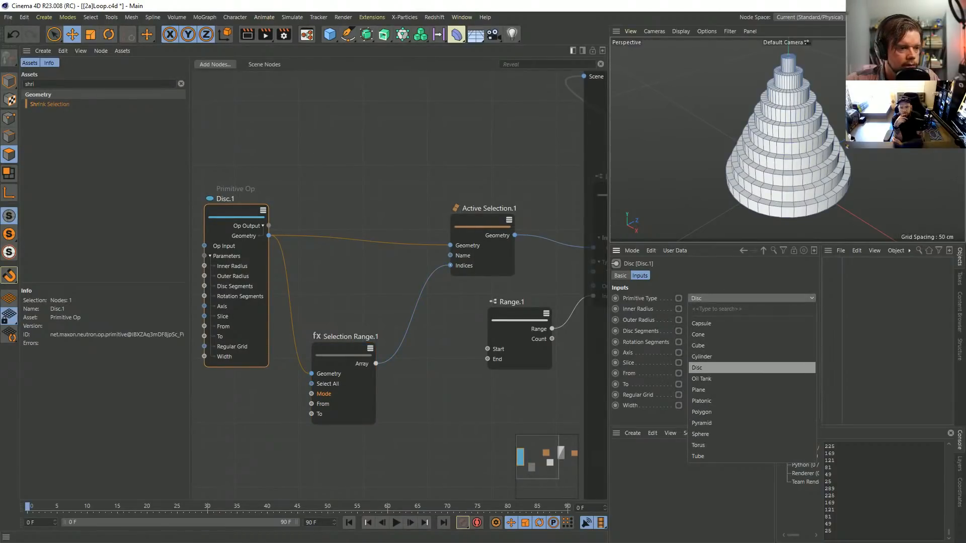
{"action": "left_click", "coordinate": [699, 390]}
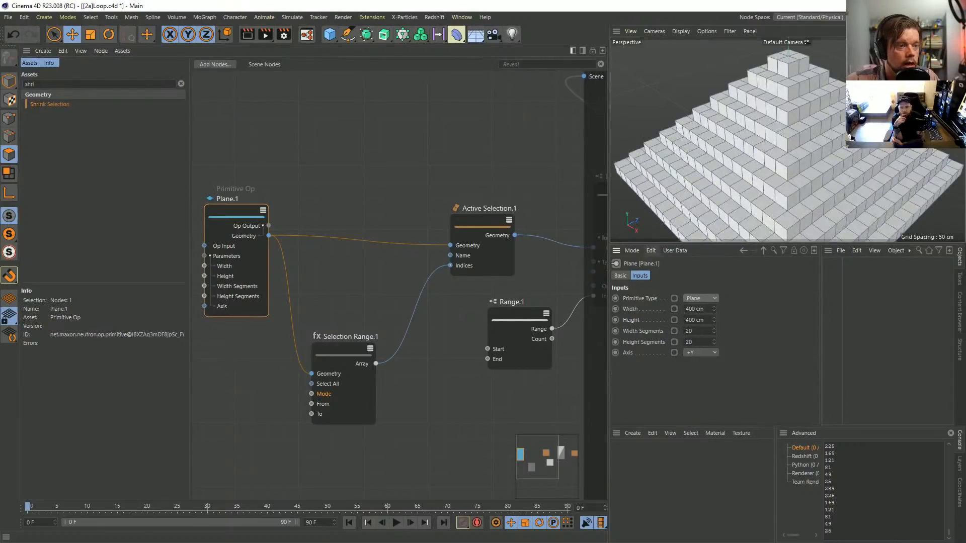
Step: Search the node assets for "rand"
{"action": "scroll", "coordinate": [483, 276], "scroll_direction": "down", "scroll_amount": 2}
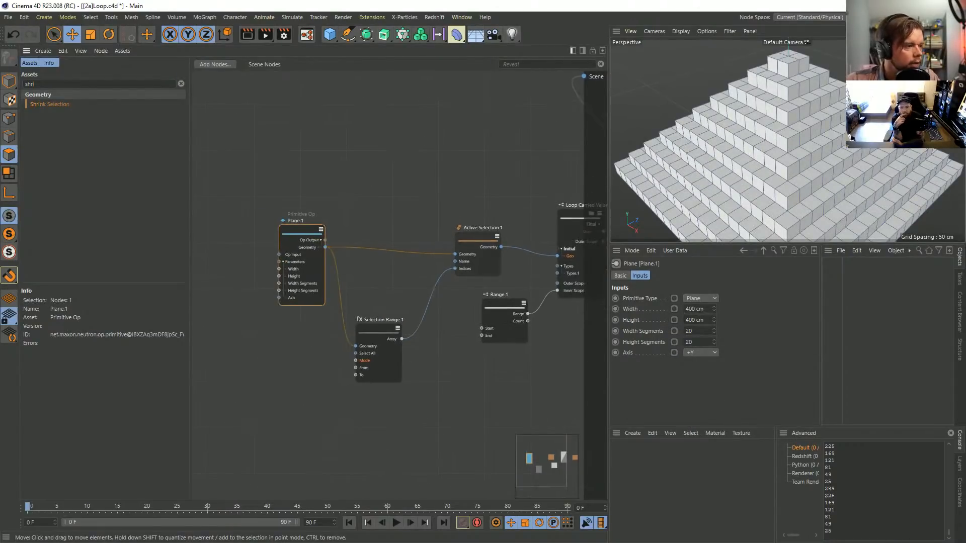
{"action": "left_click", "coordinate": [377, 347]}
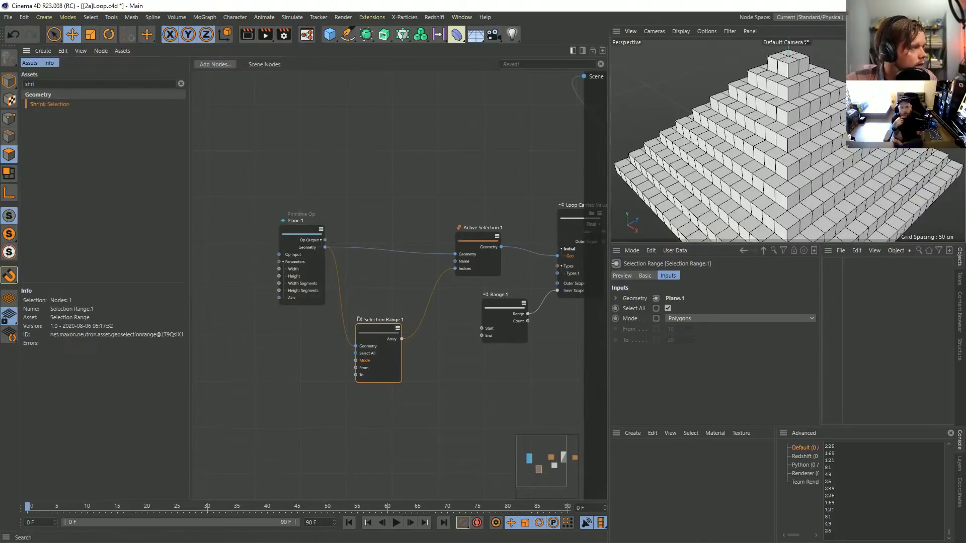
{"action": "key", "text": "BackSpace"}
{"action": "key", "text": "BackSpace"}
{"action": "key", "text": "BackSpace"}
{"action": "key", "text": "BackSpace"}
{"action": "type", "text": "ra"}
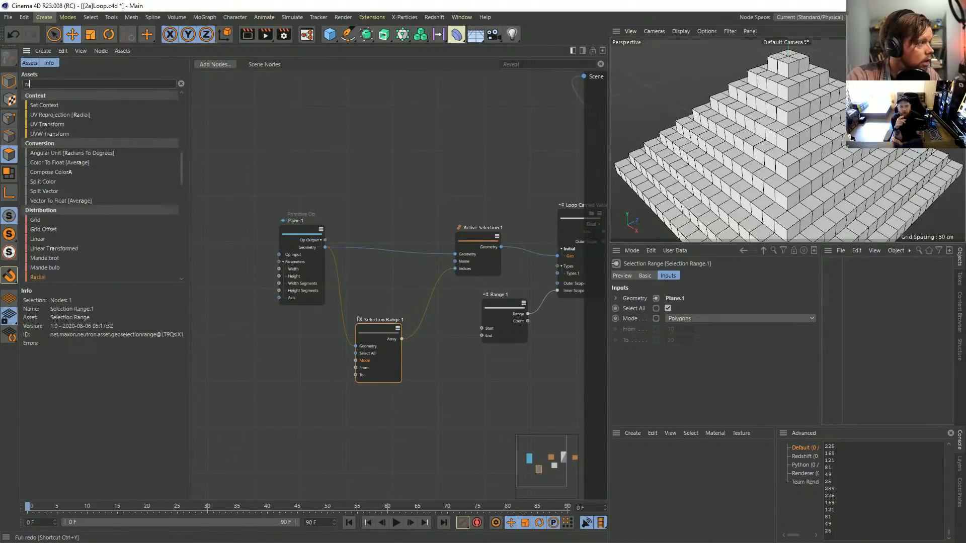
{"action": "type", "text": "nd"}
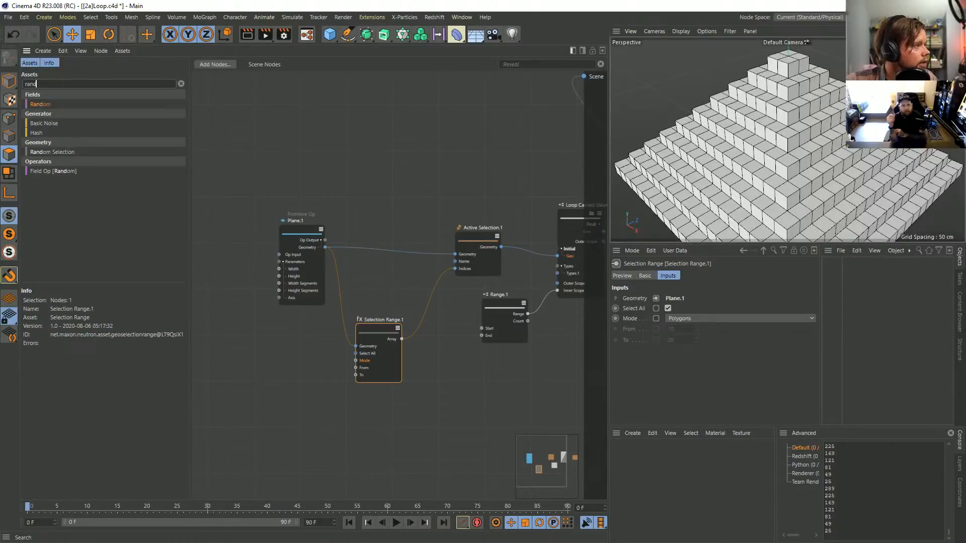
Step: Search the node assets for "selec" and add a Noise Selection node to the graph
{"action": "key", "text": "BackSpace"}
{"action": "key", "text": "BackSpace"}
{"action": "key", "text": "BackSpace"}
{"action": "key", "text": "BackSpace"}
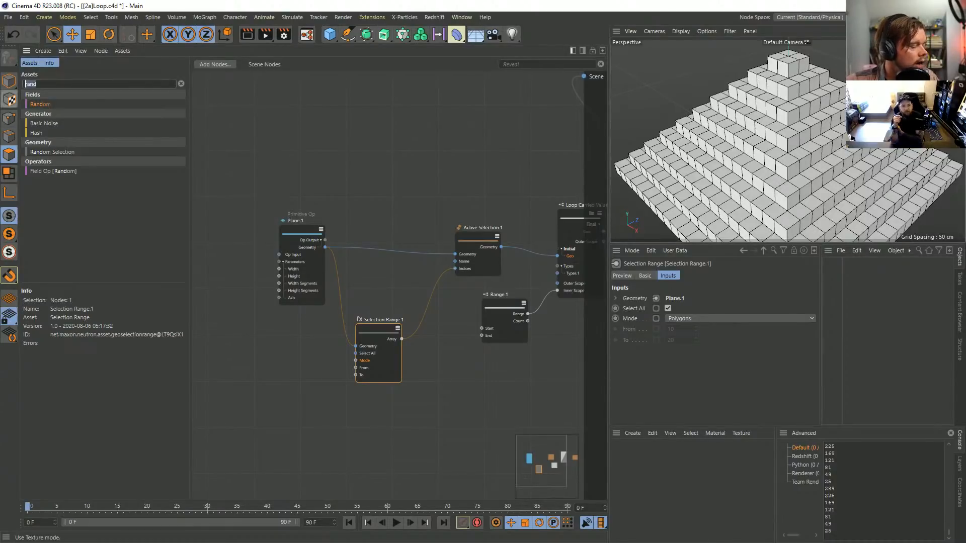
{"action": "type", "text": "selec"}
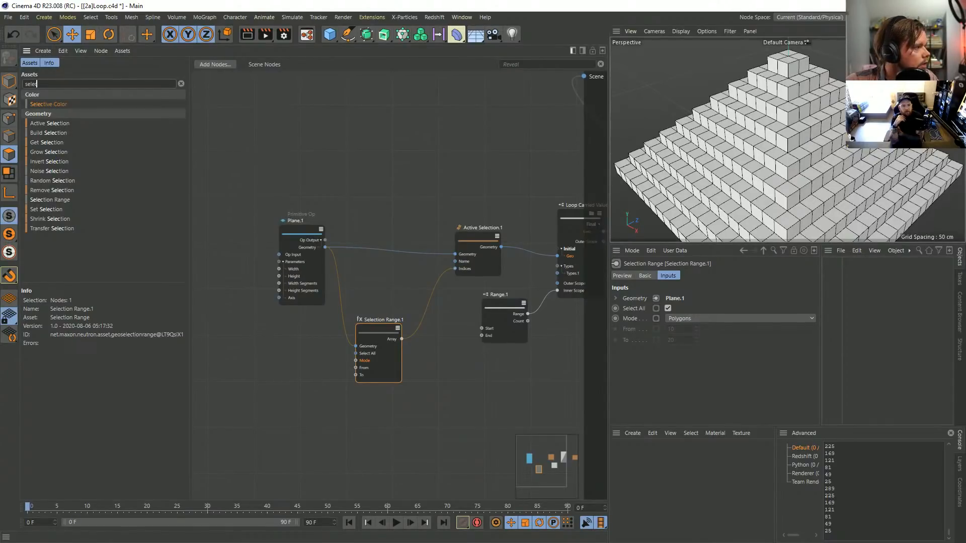
{"action": "double_click", "coordinate": [49, 171]}
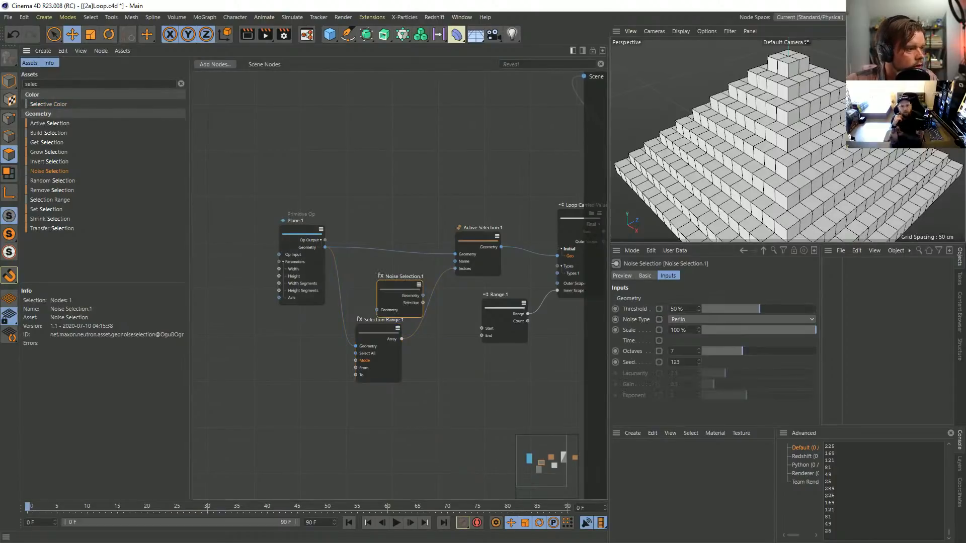
Step: Replace Selection Range with Noise Selection, feeding it the Plane's geometry and wiring its Selection output into Active Selection's Indices
{"action": "left_click_drag", "start_coordinate": [325, 247], "coordinate": [358, 308]}
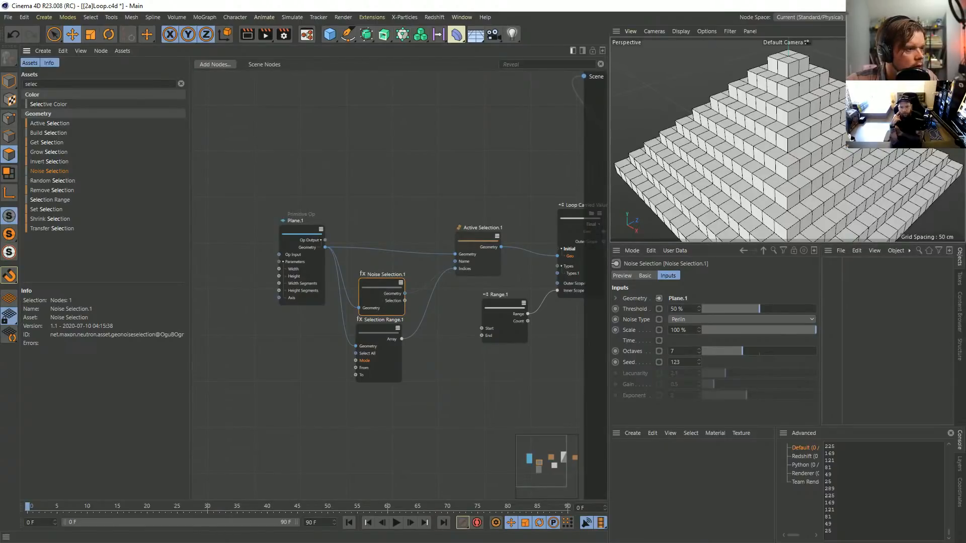
{"action": "left_click", "coordinate": [404, 293]}
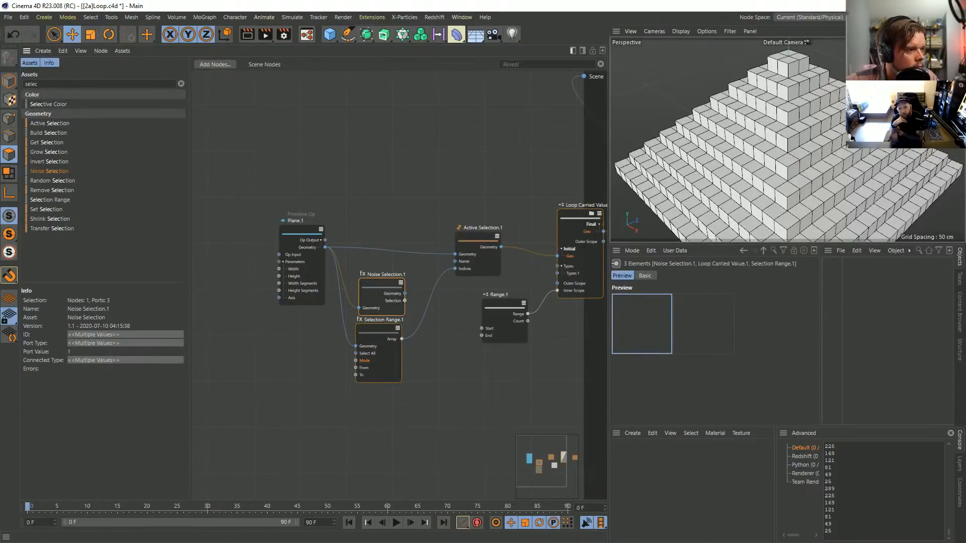
{"action": "left_click_drag", "start_coordinate": [405, 300], "coordinate": [455, 268]}
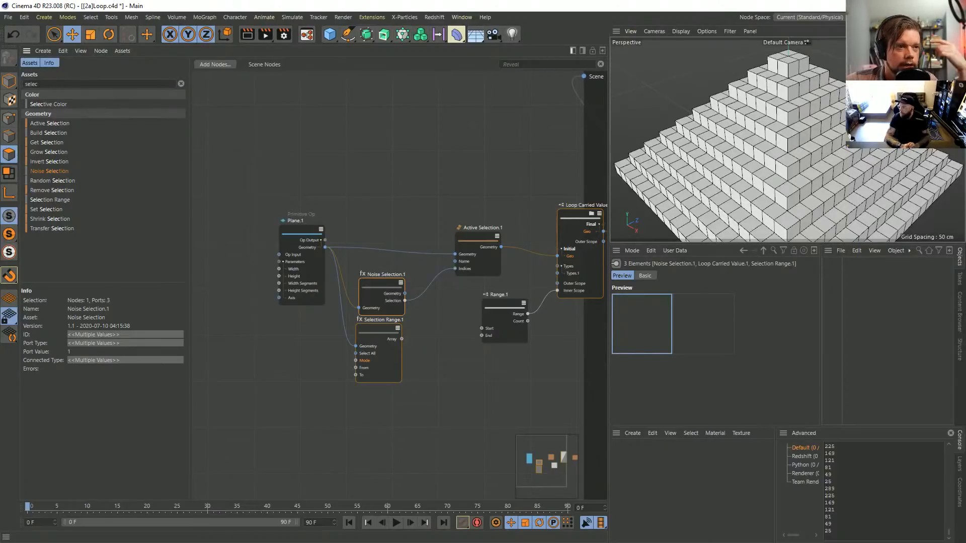
{"action": "key", "text": "Delete"}
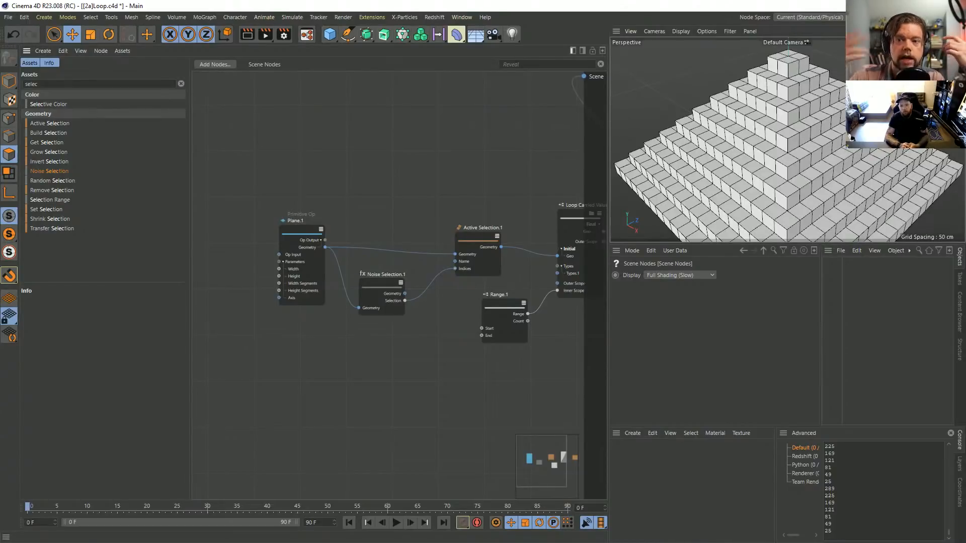
Step: Set the Range node's End to 1 and frame the noise-extruded plane
{"action": "left_click", "coordinate": [503, 305]}
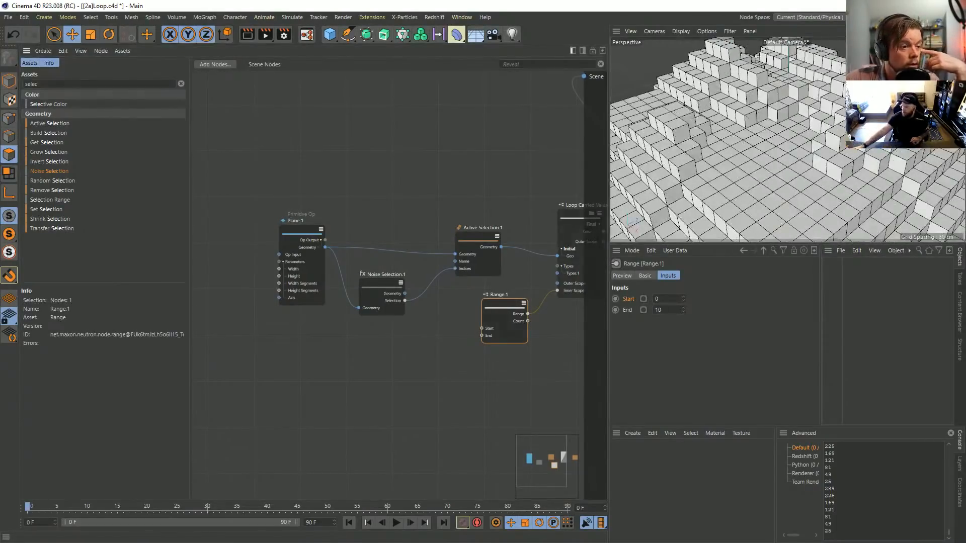
{"action": "left_click", "coordinate": [657, 309]}
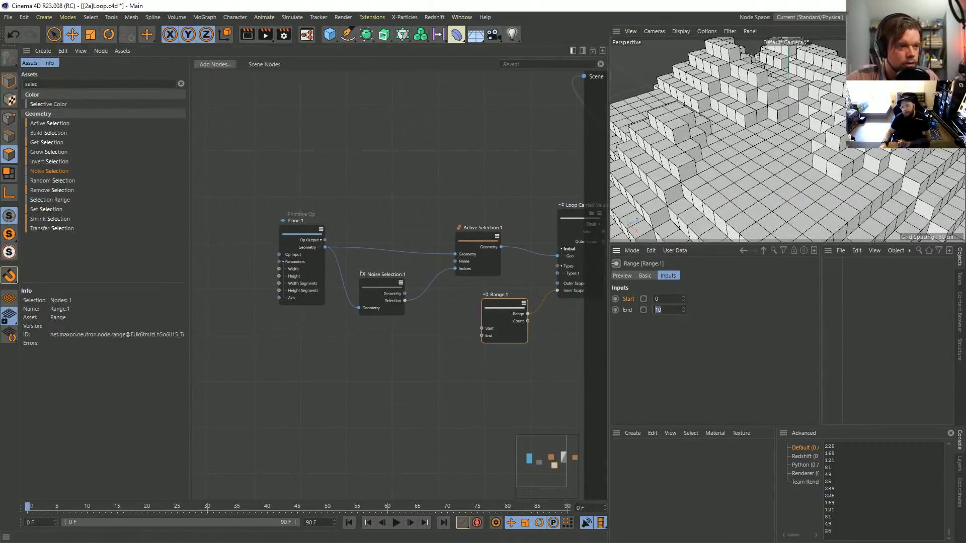
{"action": "type", "text": "1"}
{"action": "key", "text": "Return"}
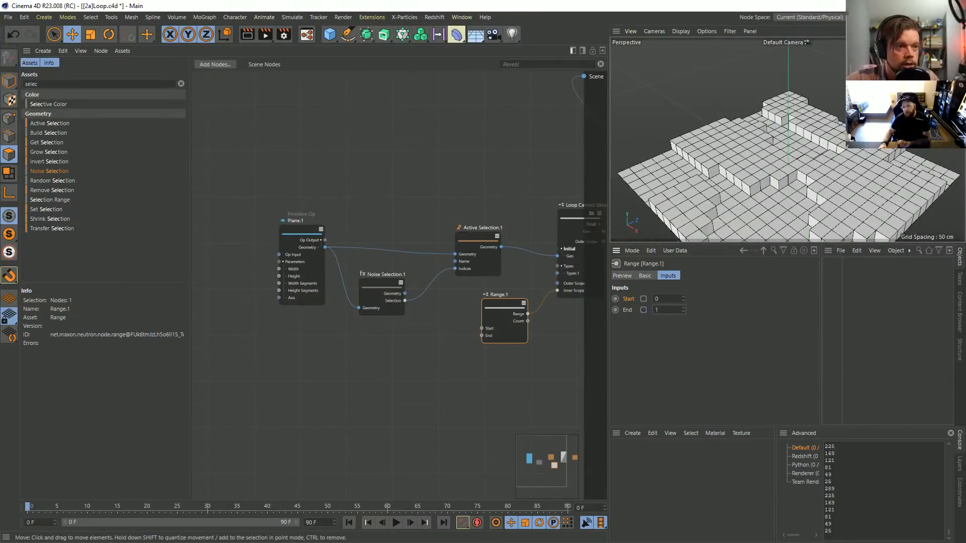
{"action": "left_click_drag", "start_coordinate": [775, 151], "coordinate": [790, 150], "text": "alt"}
{"action": "middle_click_drag", "start_coordinate": [790, 151], "coordinate": [774, 121], "text": "alt"}
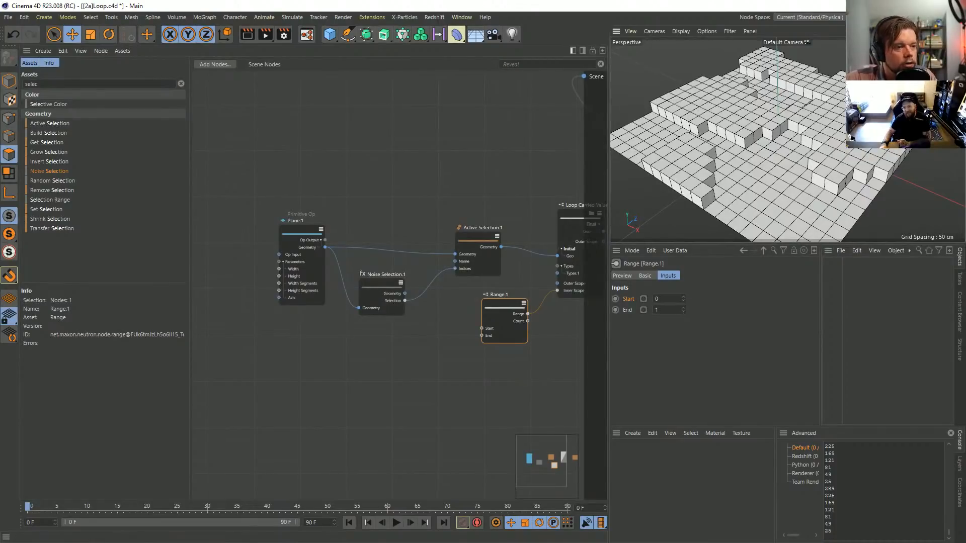
Step: Raise the Range node's End one iteration at a time to 5, lower it to 4, and inspect the terraced terrain
{"action": "left_click", "coordinate": [683, 307]}
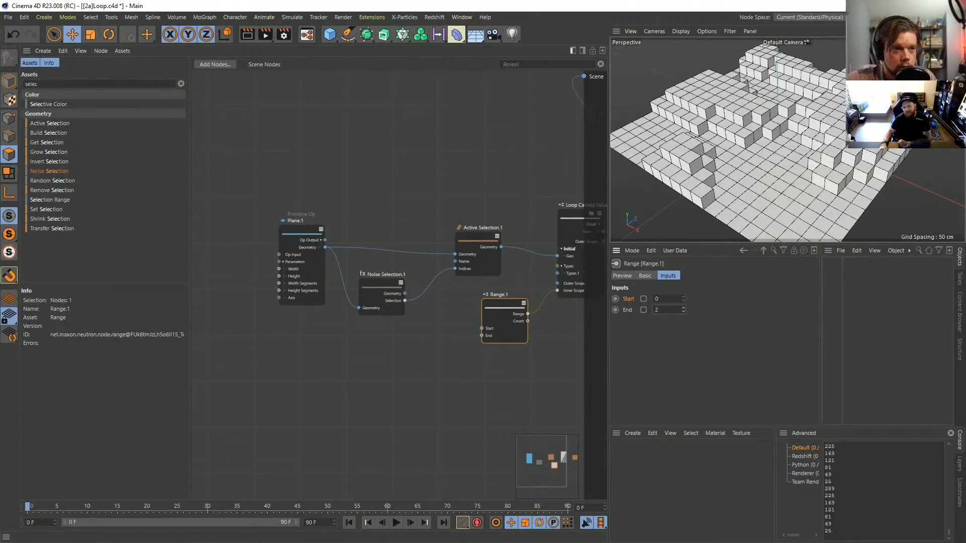
{"action": "left_click", "coordinate": [683, 307]}
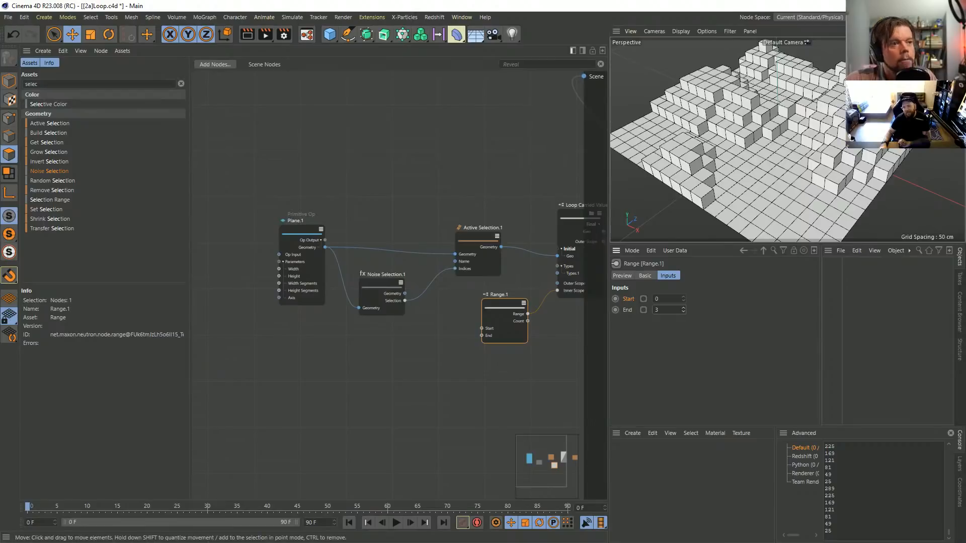
{"action": "middle_click_drag", "start_coordinate": [791, 131], "coordinate": [772, 154], "text": "alt"}
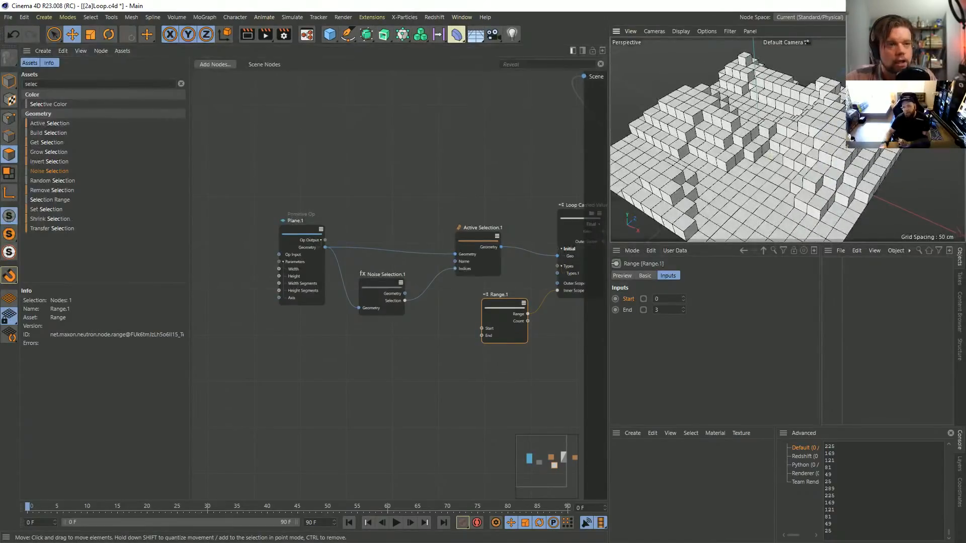
{"action": "left_click", "coordinate": [684, 307]}
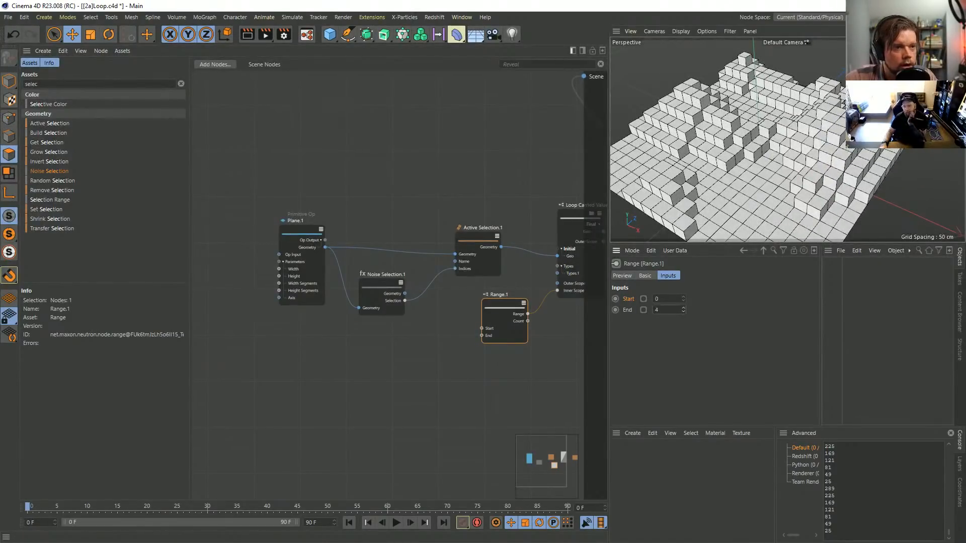
{"action": "left_click", "coordinate": [683, 307]}
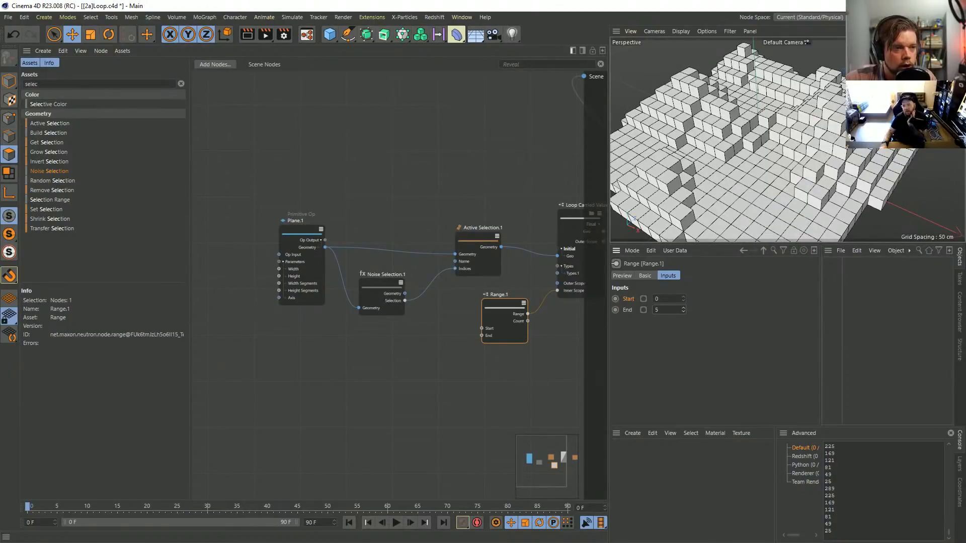
{"action": "left_click", "coordinate": [683, 311]}
{"action": "mouse_move", "coordinate": [825, 169]}
{"action": "left_mouse_down", "text": "alt"}
{"action": "mouse_move", "coordinate": [809, 150]}
{"action": "mouse_move", "coordinate": [835, 166]}
{"action": "left_mouse_up", "text": "alt"}
{"action": "right_click_drag", "start_coordinate": [835, 166], "coordinate": [810, 149], "text": "alt"}
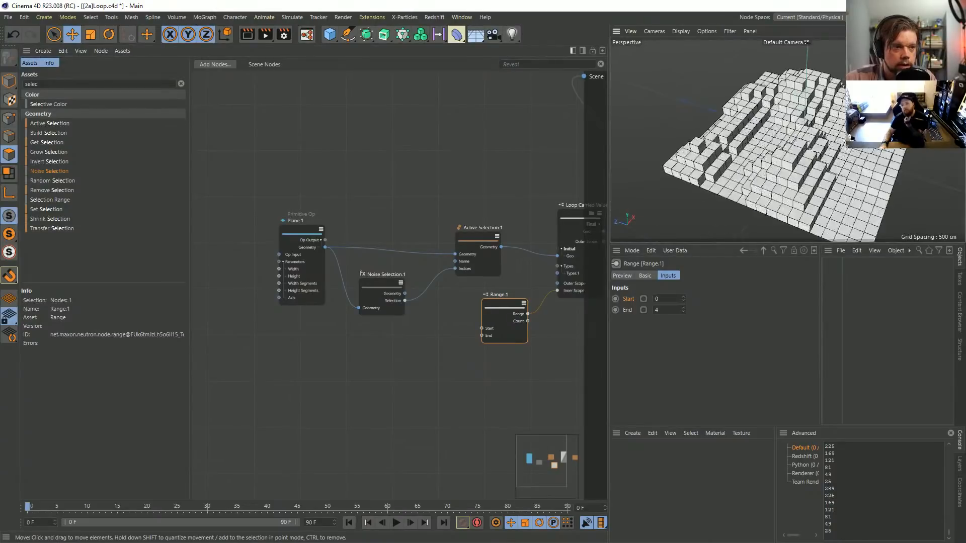
{"action": "left_click_drag", "start_coordinate": [810, 150], "coordinate": [746, 148], "text": "alt"}
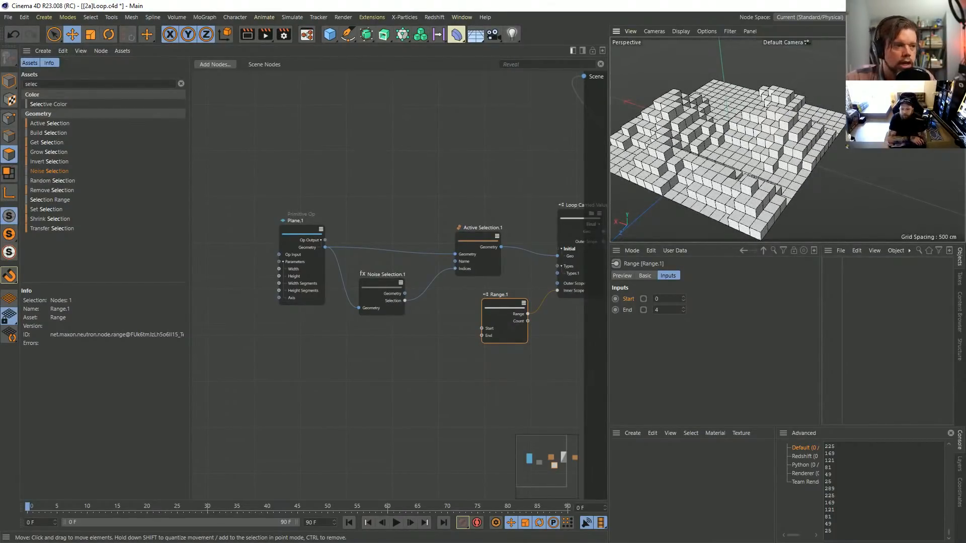
{"action": "middle_click_drag", "start_coordinate": [392, 362], "coordinate": [273, 361], "text": "alt"}
{"action": "left_click", "coordinate": [461, 17]}
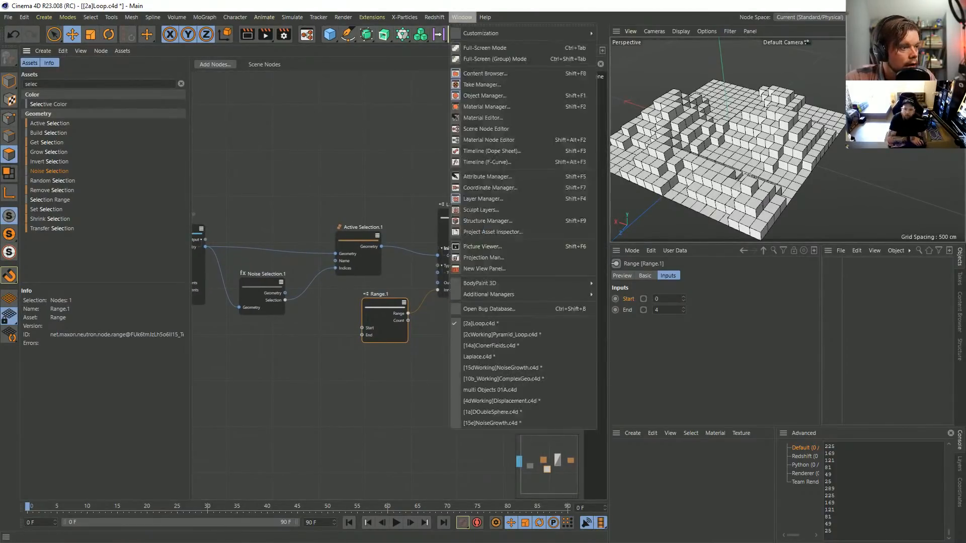
{"action": "key", "text": "Escape"}
{"action": "left_click", "coordinate": [473, 151]}
{"action": "key", "text": "ctrl+v"}
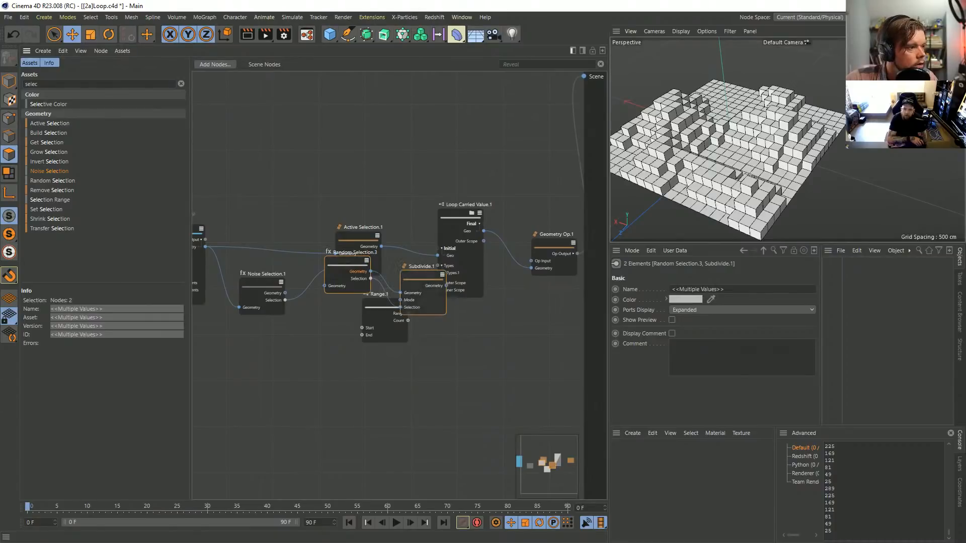
{"action": "key", "text": "Delete"}
Step: Look at the Laplace.c4d document's node setup and return to the [2a]Loop.c4d document
{"action": "left_click", "coordinate": [461, 17]}
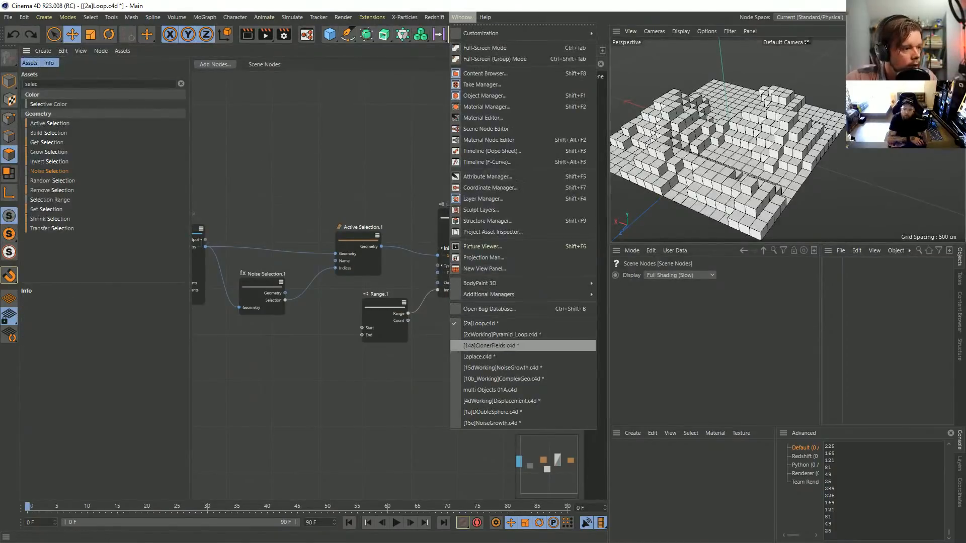
{"action": "left_click", "coordinate": [479, 357]}
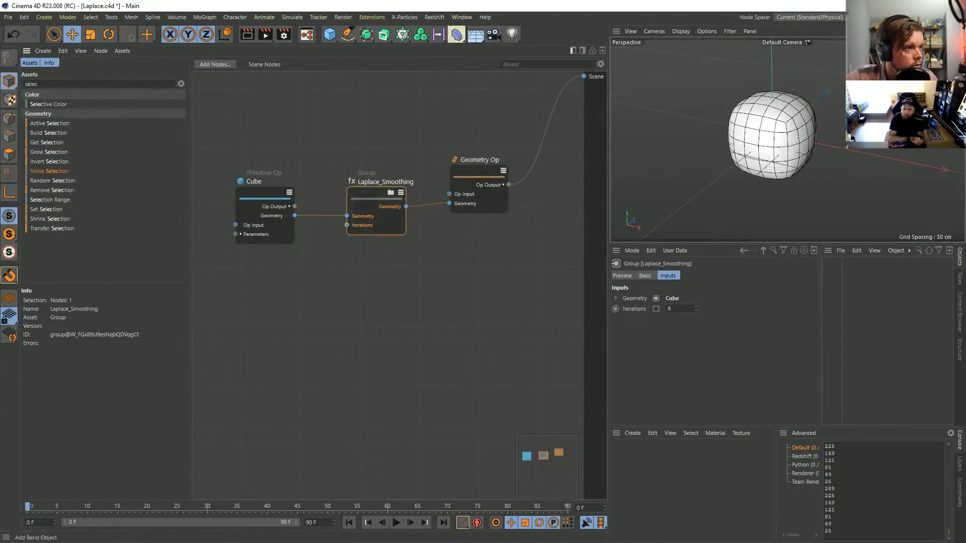
{"action": "left_click", "coordinate": [461, 17]}
{"action": "left_click", "coordinate": [498, 323]}
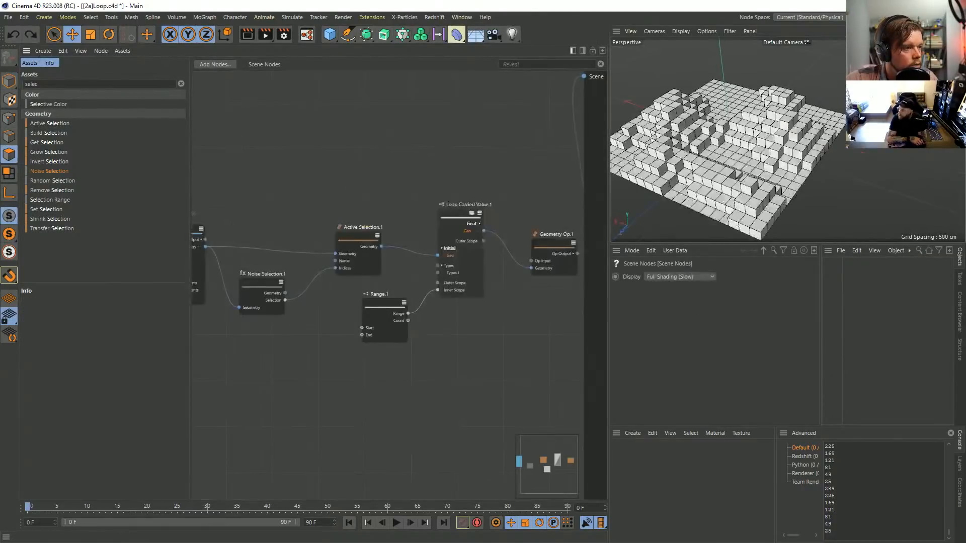
Step: Paste the Laplace_Smoothing group and wire it between Loop Carried Value's Geo output and Geometry Op's Geometry input
{"action": "middle_click_drag", "start_coordinate": [498, 323], "coordinate": [392, 311]}
{"action": "key", "text": "ctrl+v"}
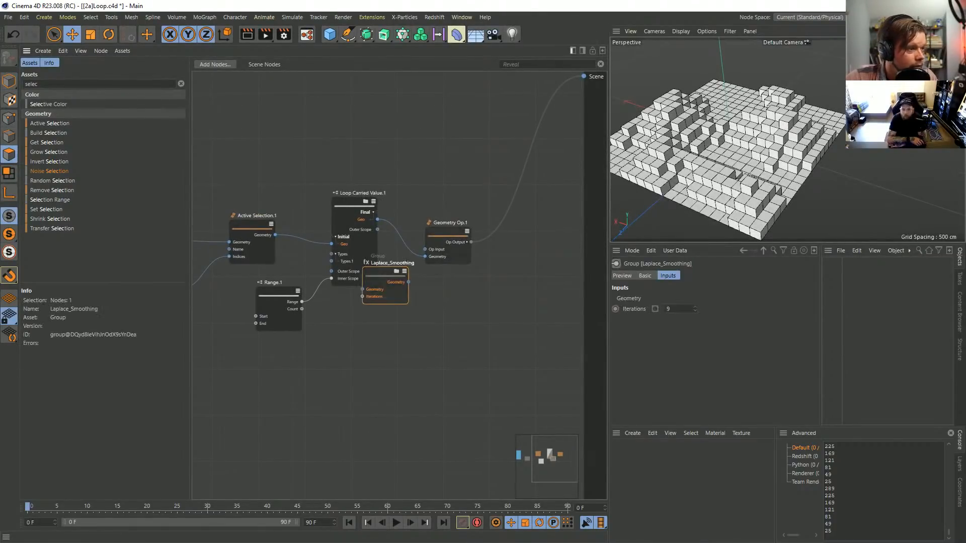
{"action": "left_click_drag", "start_coordinate": [387, 275], "coordinate": [435, 303]}
{"action": "left_click_drag", "start_coordinate": [377, 219], "coordinate": [538, 202]}
{"action": "middle_click_drag", "start_coordinate": [453, 251], "coordinate": [444, 210]}
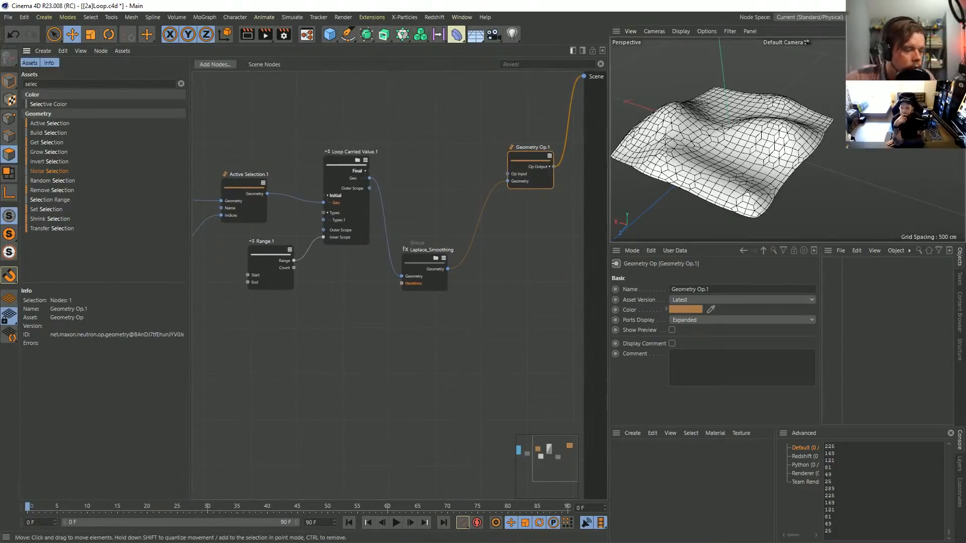
Step: Set Laplace_Smoothing's Iterations to 2, raise it to 3, and inspect the smoothed terrain from several angles
{"action": "mouse_move", "coordinate": [747, 194]}
{"action": "left_mouse_down", "text": "alt"}
{"action": "mouse_move", "coordinate": [751, 161]}
{"action": "mouse_move", "coordinate": [748, 189]}
{"action": "left_mouse_up", "text": "alt"}
{"action": "left_click", "coordinate": [423, 261]}
{"action": "left_click", "coordinate": [668, 309]}
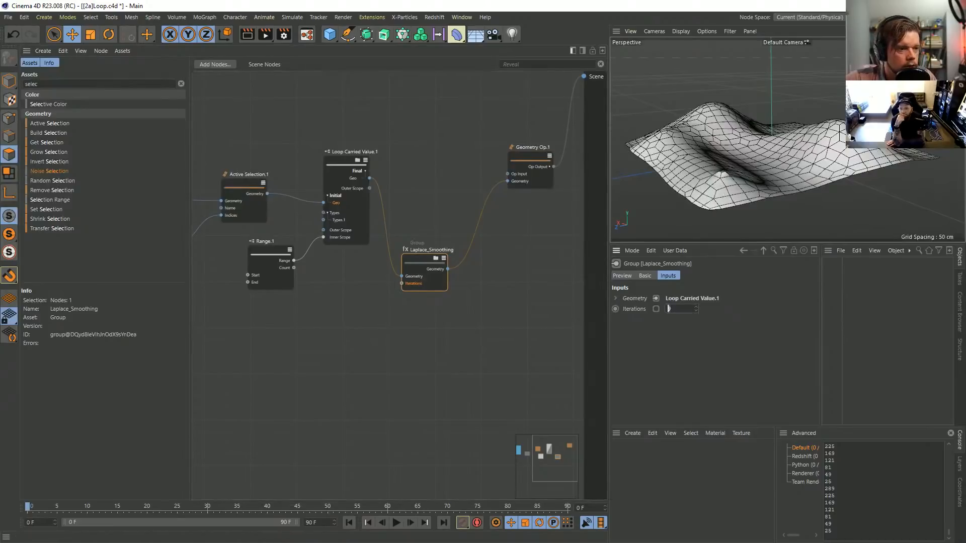
{"action": "type", "text": "2"}
{"action": "key", "text": "Return"}
{"action": "left_click", "coordinate": [695, 307]}
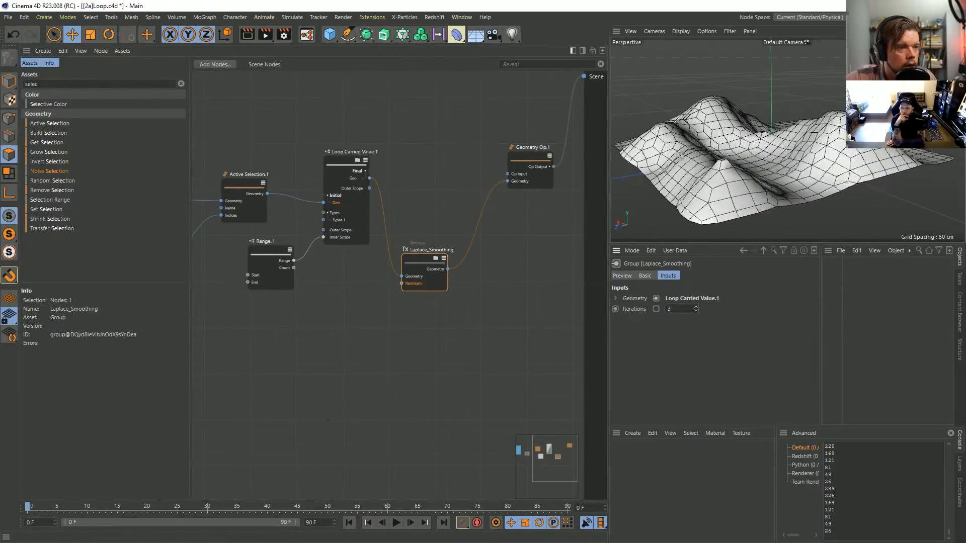
{"action": "left_click_drag", "start_coordinate": [704, 166], "coordinate": [739, 169], "text": "alt"}
{"action": "right_click_drag", "start_coordinate": [740, 169], "coordinate": [704, 189], "text": "alt"}
{"action": "left_click_drag", "start_coordinate": [704, 190], "coordinate": [764, 179], "text": "alt"}
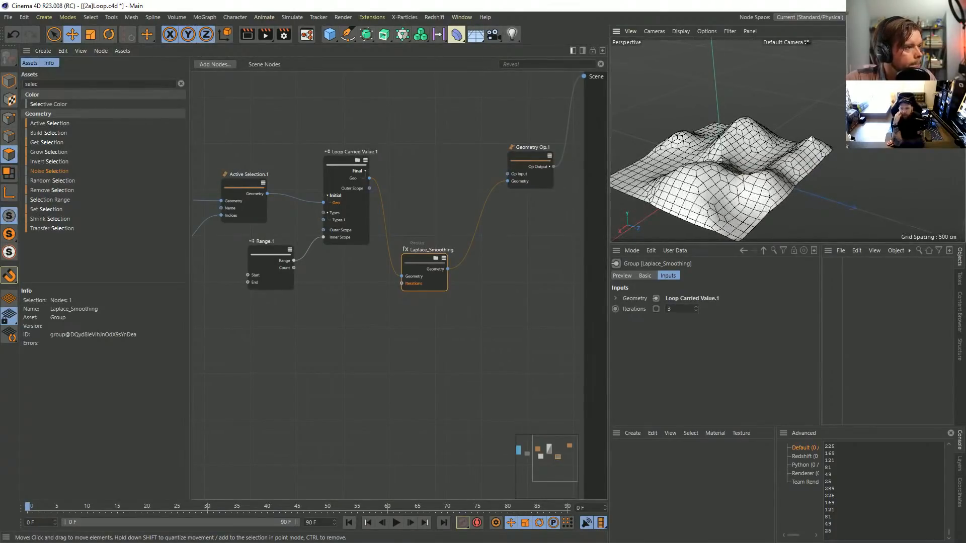
Step: Move Laplace_Smoothing out of the way and duplicate the Active Selection node to the area after Loop Carried Value
{"action": "left_click_drag", "start_coordinate": [424, 261], "coordinate": [451, 291]}
{"action": "middle_click_drag", "start_coordinate": [352, 327], "coordinate": [516, 328]}
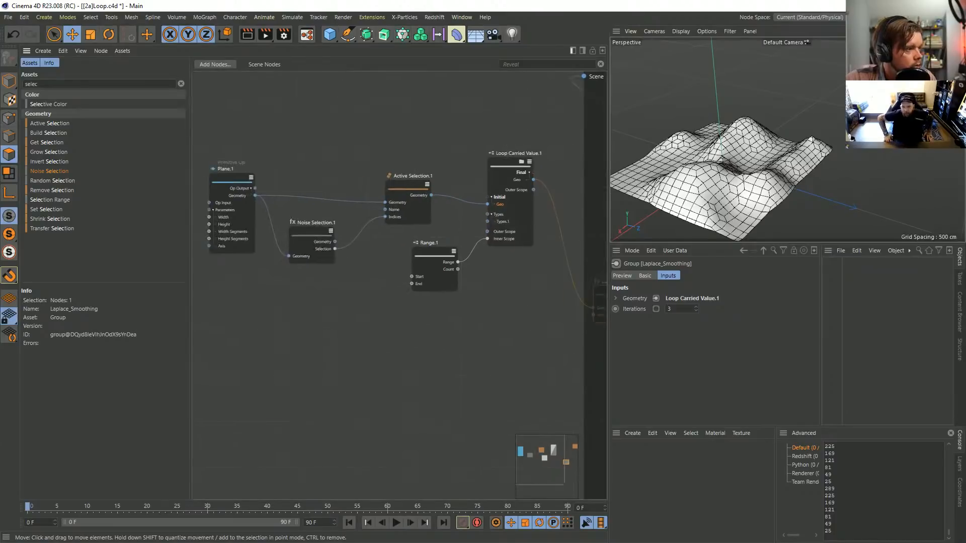
{"action": "middle_click_drag", "start_coordinate": [352, 327], "coordinate": [294, 335]}
{"action": "left_click_drag", "start_coordinate": [350, 198], "coordinate": [559, 170], "text": "ctrl"}
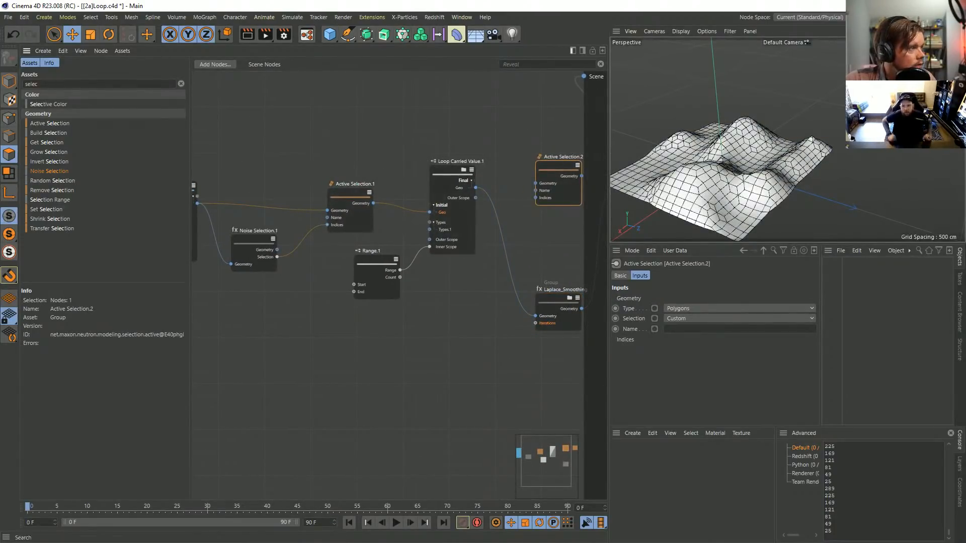
Step: Add a Selection Range node fed by Loop Carried Value's Geo output and set its Mode to Polygons
{"action": "key", "text": "BackSpace"}
{"action": "key", "text": "BackSpace"}
{"action": "key", "text": "BackSpace"}
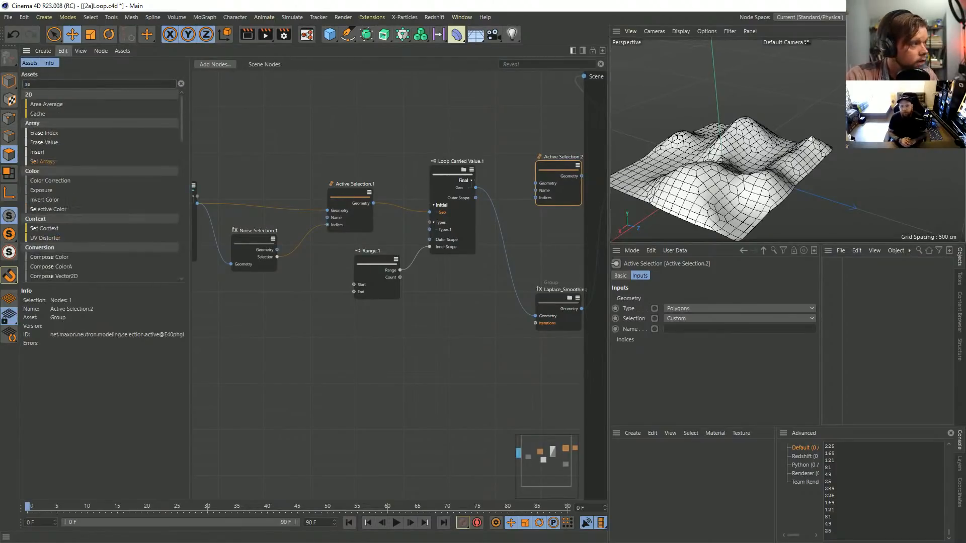
{"action": "type", "text": "l"}
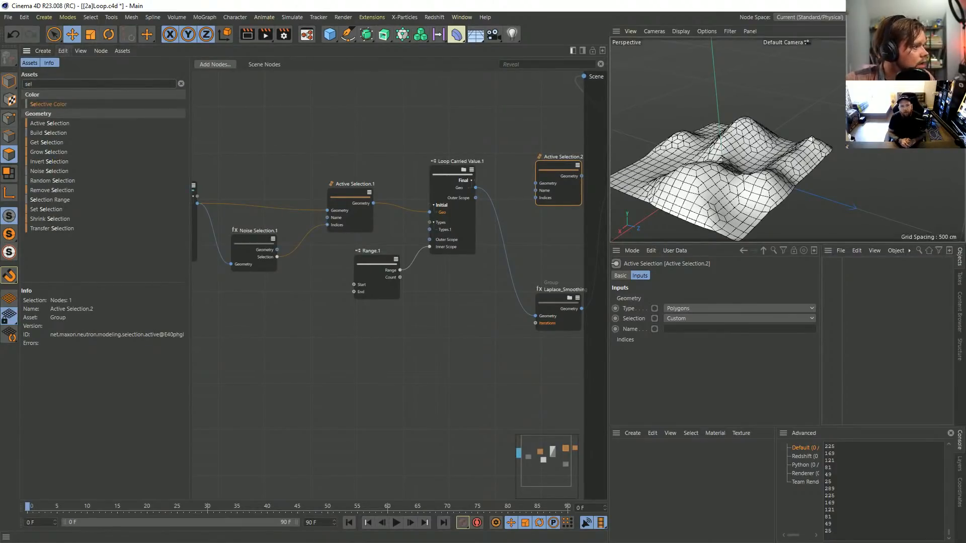
{"action": "left_click_drag", "start_coordinate": [50, 200], "coordinate": [555, 237]}
{"action": "middle_click_drag", "start_coordinate": [555, 236], "coordinate": [422, 231]}
{"action": "left_click_drag", "start_coordinate": [342, 182], "coordinate": [405, 223]}
{"action": "left_click", "coordinate": [739, 318]}
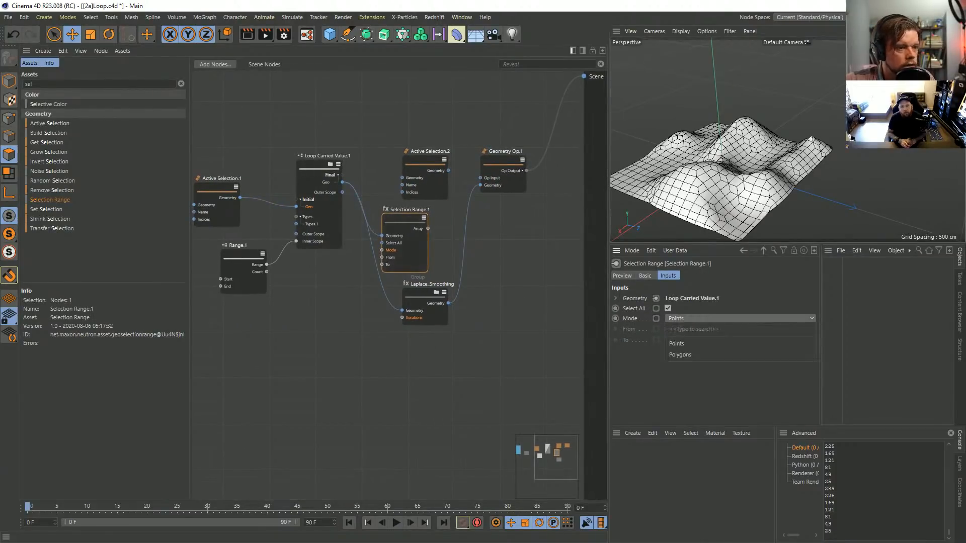
{"action": "left_click", "coordinate": [685, 355]}
Step: Wire the loop's Geo output and Selection Range's Array into the duplicated Active Selection, and connect its Geometry output to Geometry Op
{"action": "middle_click_drag", "start_coordinate": [473, 241], "coordinate": [436, 246]}
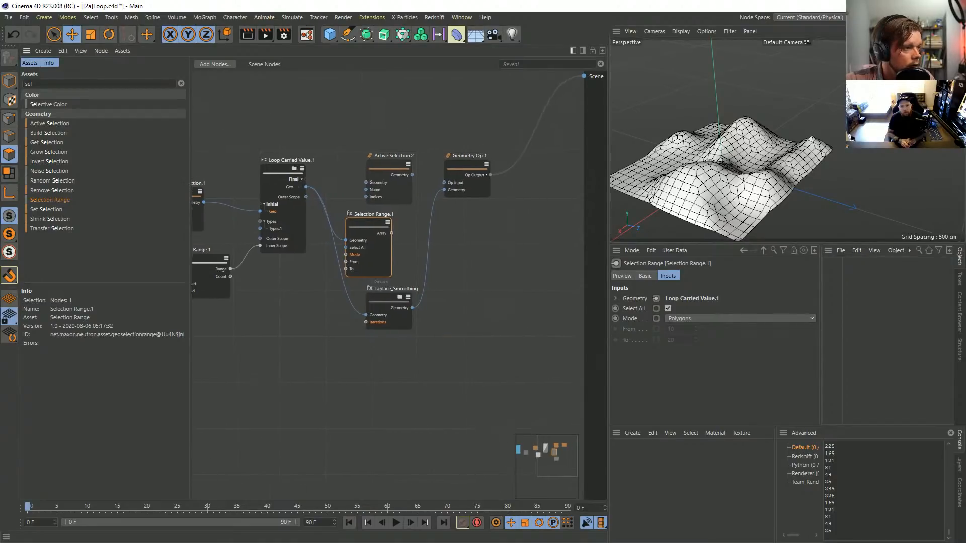
{"action": "left_click_drag", "start_coordinate": [389, 166], "coordinate": [415, 142]}
{"action": "left_click_drag", "start_coordinate": [467, 166], "coordinate": [534, 189]}
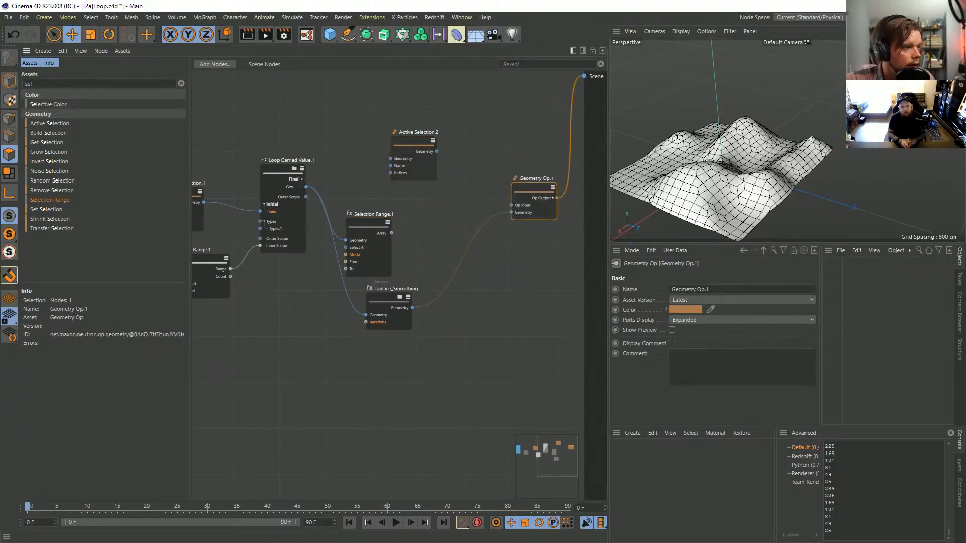
{"action": "left_click_drag", "start_coordinate": [392, 232], "coordinate": [305, 186]}
{"action": "left_click_drag", "start_coordinate": [413, 143], "coordinate": [511, 212]}
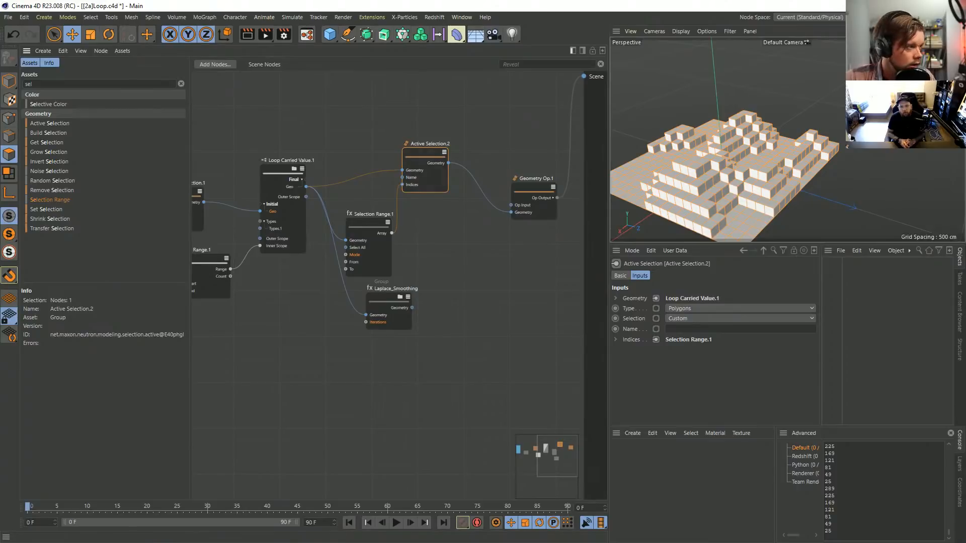
Step: Insert a Shrink Selection node between the second Active Selection and Geometry Op, and inspect the shrunken selection
{"action": "left_click_drag", "start_coordinate": [33, 84], "coordinate": [25, 84]}
{"action": "type", "text": "shr"}
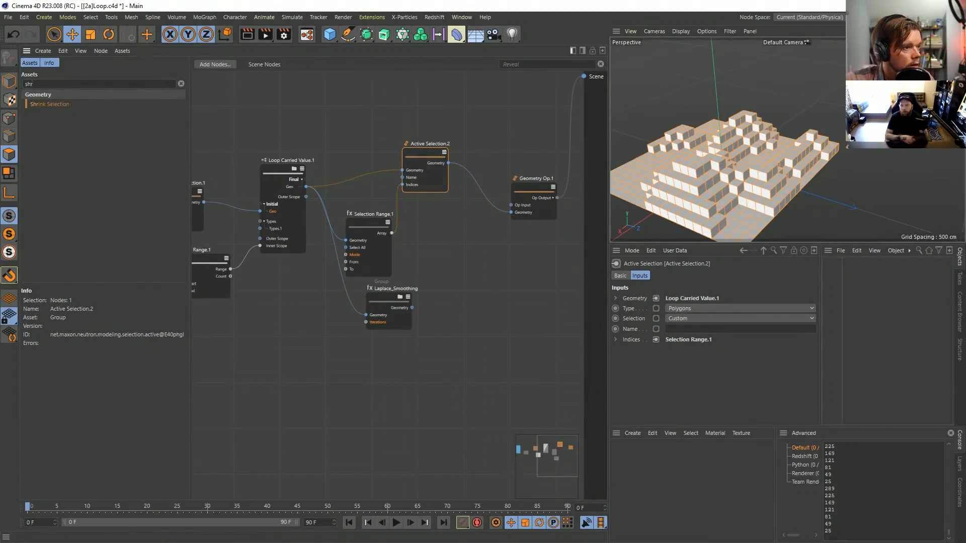
{"action": "left_click_drag", "start_coordinate": [49, 104], "coordinate": [556, 176]}
{"action": "middle_click_drag", "start_coordinate": [556, 175], "coordinate": [504, 172]}
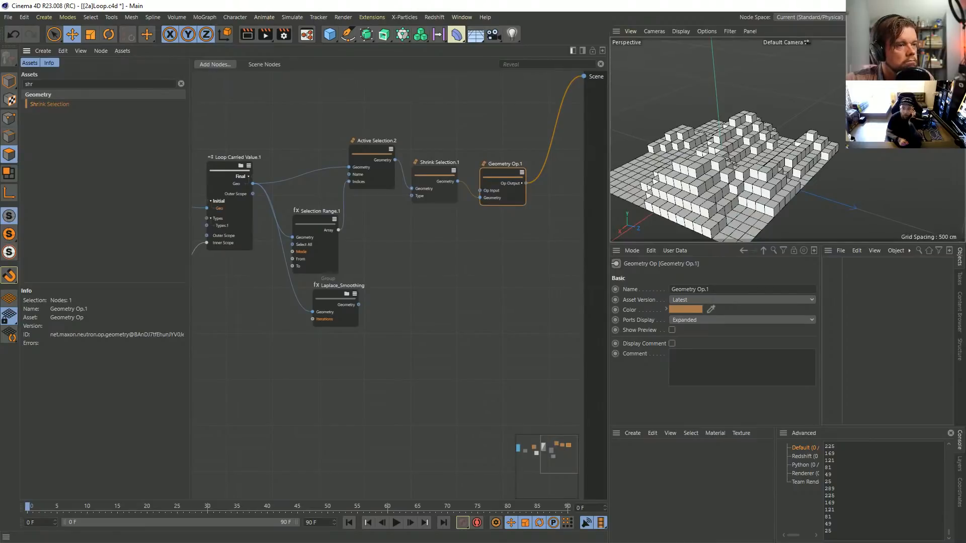
{"action": "left_click", "coordinate": [432, 173]}
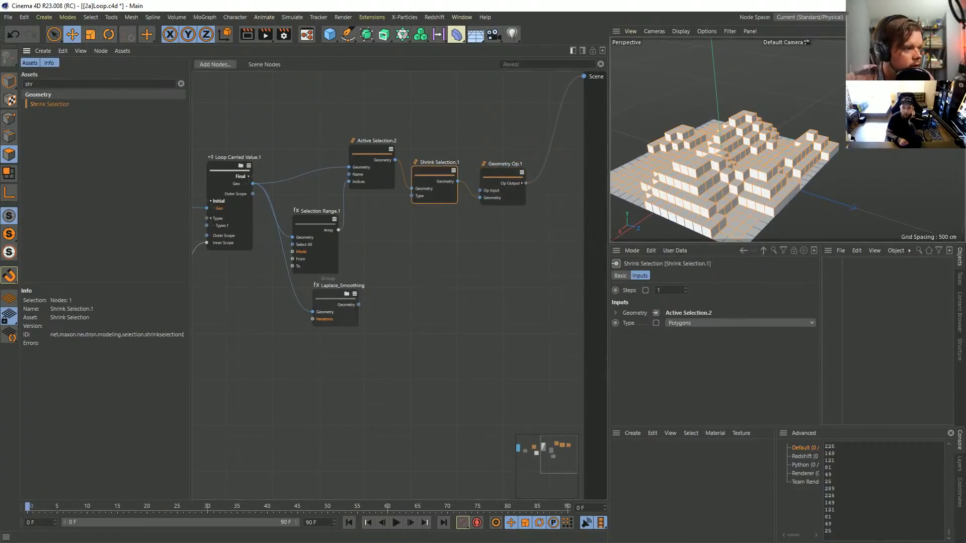
Step: Disconnect Laplace_Smoothing from Loop Carried Value and rewire it between Shrink Selection and Geometry Op
{"action": "left_click_drag", "start_coordinate": [335, 294], "coordinate": [477, 241]}
{"action": "left_click_drag", "start_coordinate": [503, 173], "coordinate": [556, 154]}
{"action": "left_click_drag", "start_coordinate": [476, 242], "coordinate": [502, 234]}
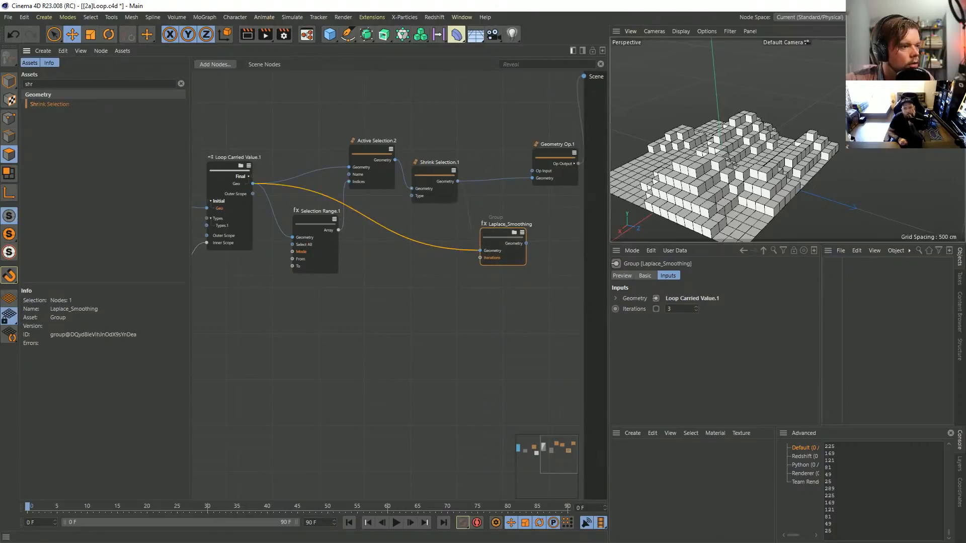
{"action": "left_click", "coordinate": [366, 216]}
{"action": "key", "text": "Delete"}
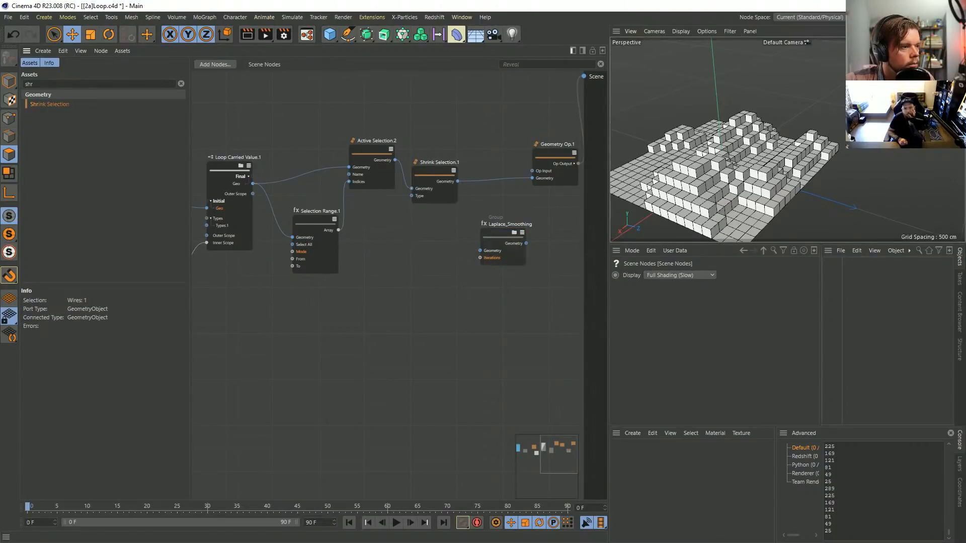
{"action": "left_click_drag", "start_coordinate": [457, 181], "coordinate": [479, 250]}
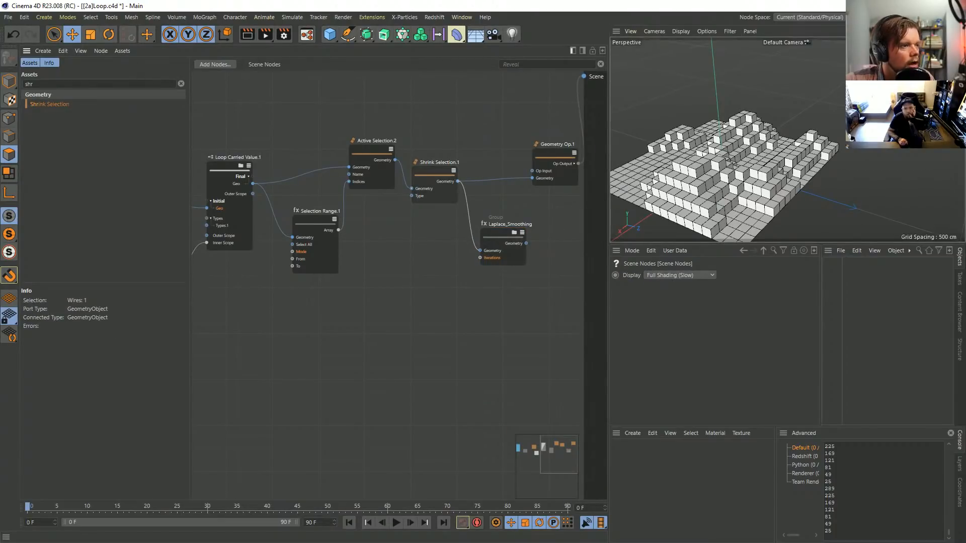
{"action": "left_click_drag", "start_coordinate": [527, 242], "coordinate": [532, 179]}
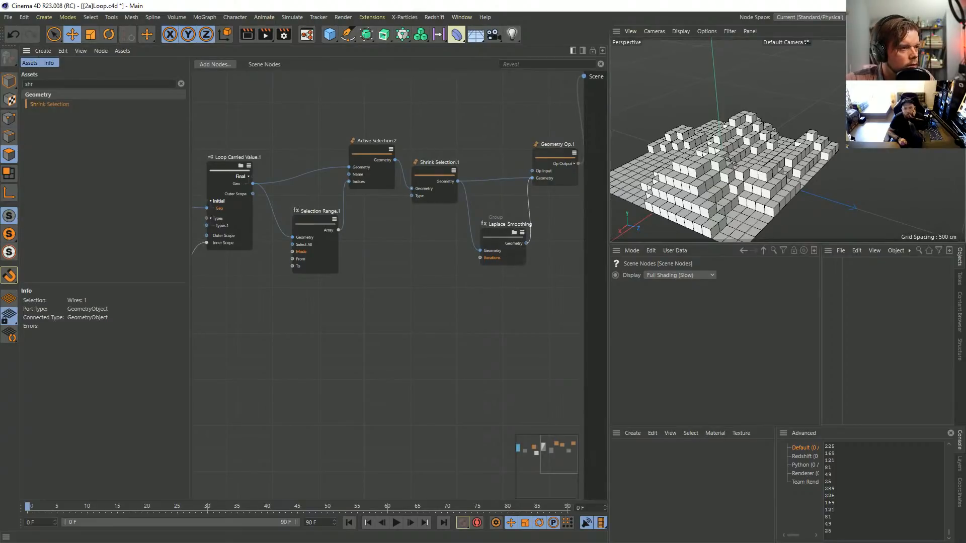
{"action": "left_click_drag", "start_coordinate": [503, 236], "coordinate": [489, 192]}
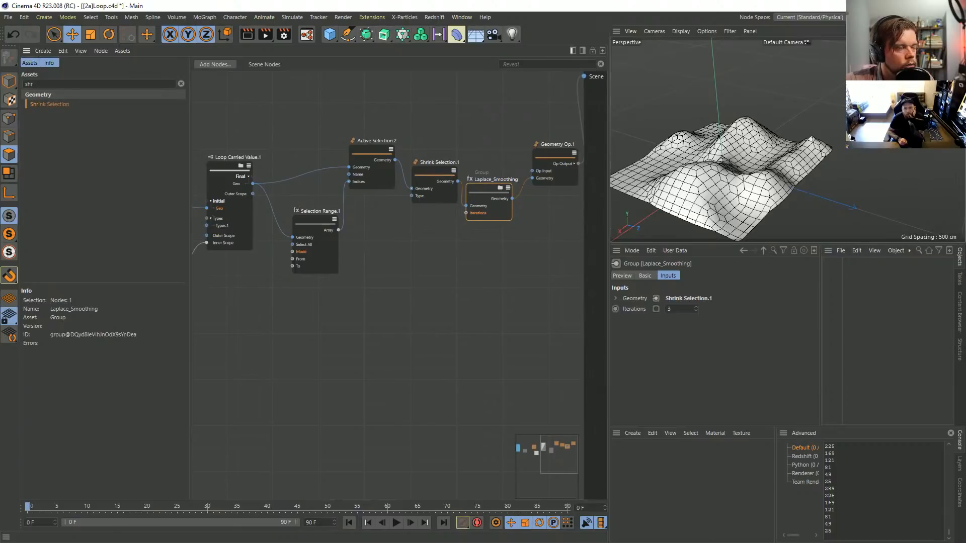
Step: Look inside the Laplace_Smoothing group, return to the main graph, and space out the Laplace_Smoothing and Geometry Op nodes
{"action": "double_click", "coordinate": [489, 192]}
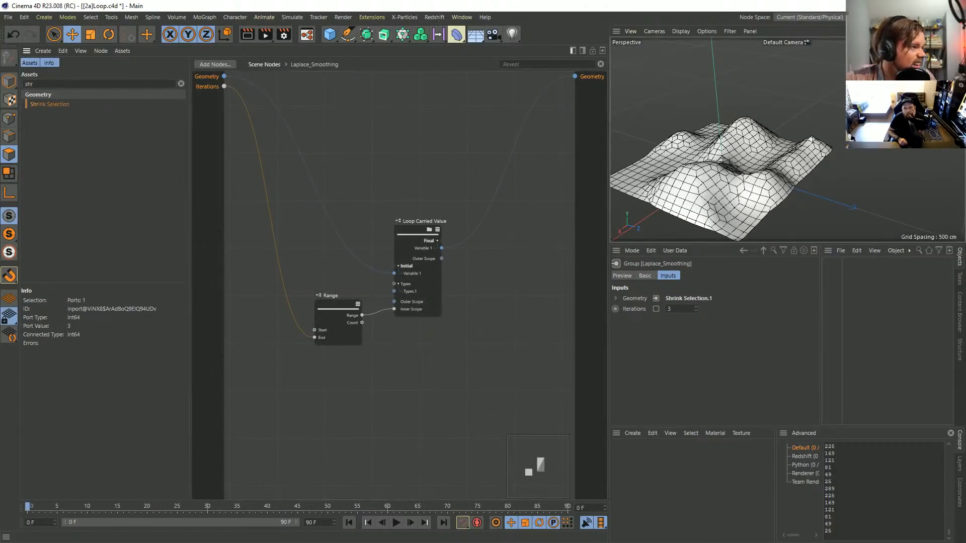
{"action": "left_click", "coordinate": [264, 65]}
{"action": "left_click_drag", "start_coordinate": [545, 130], "coordinate": [526, 173]}
{"action": "left_click_drag", "start_coordinate": [511, 132], "coordinate": [520, 191]}
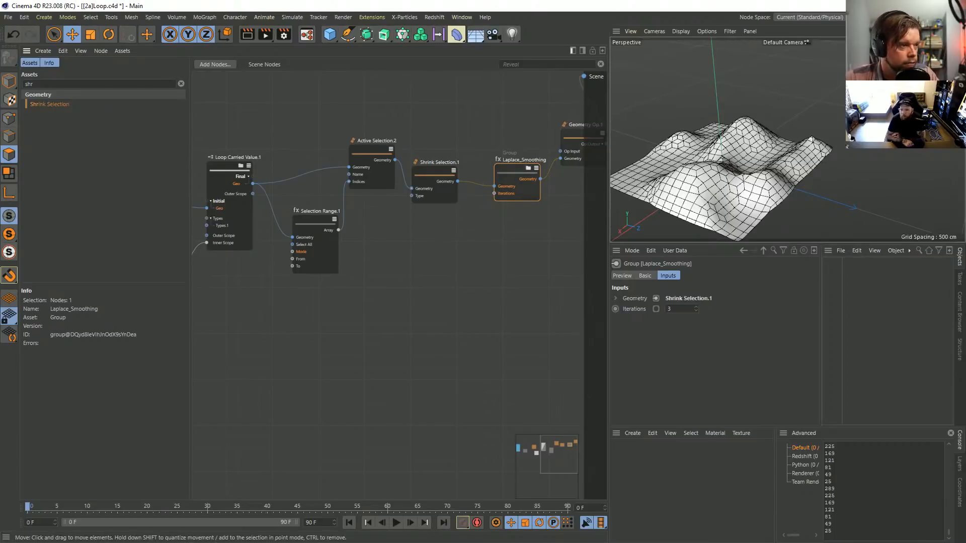
{"action": "middle_click_drag", "start_coordinate": [453, 251], "coordinate": [372, 276]}
{"action": "middle_click_drag", "start_coordinate": [252, 261], "coordinate": [532, 252]}
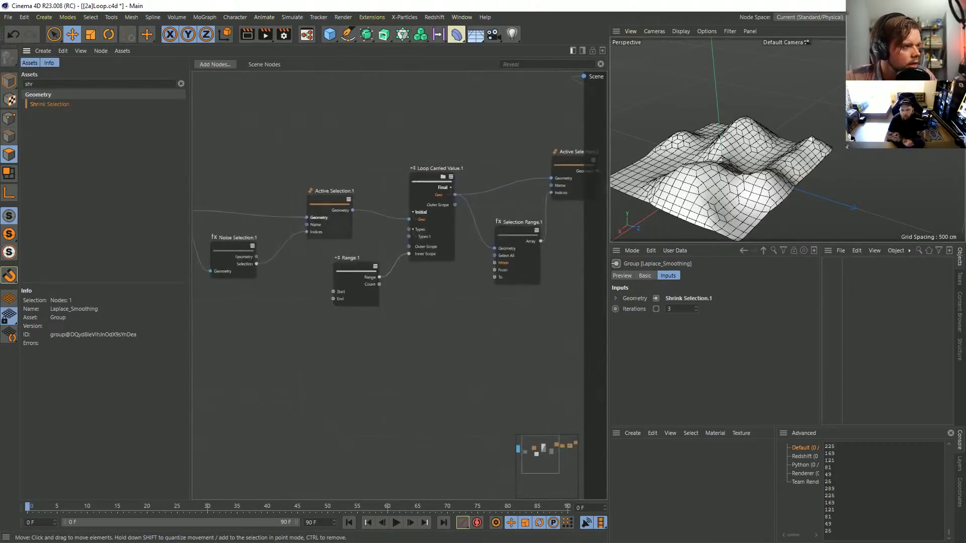
{"action": "middle_click_drag", "start_coordinate": [302, 261], "coordinate": [365, 235]}
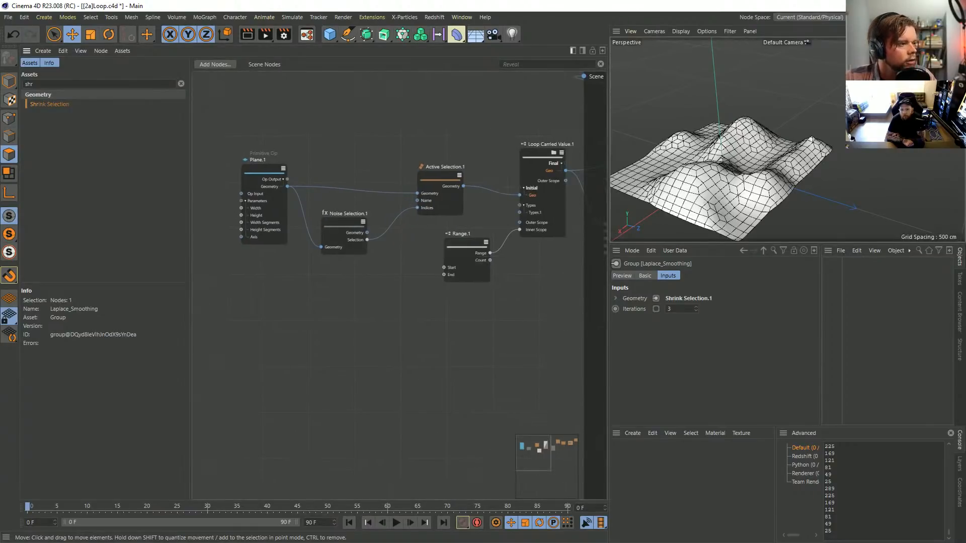
{"action": "middle_click_drag", "start_coordinate": [403, 262], "coordinate": [352, 262]}
{"action": "scroll", "coordinate": [307, 254], "scroll_direction": "down", "scroll_amount": 2}
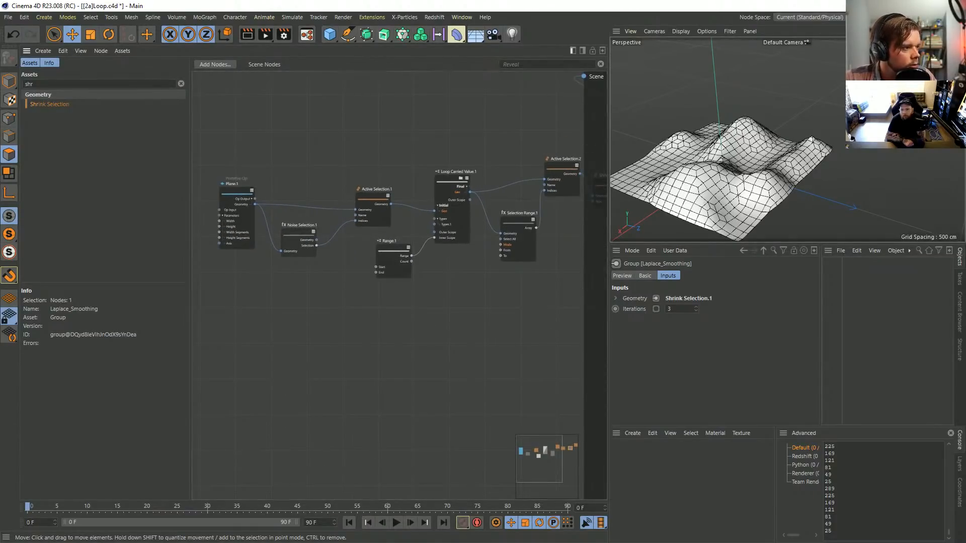
{"action": "middle_click_drag", "start_coordinate": [403, 301], "coordinate": [362, 307]}
{"action": "key", "text": "ctrl+a"}
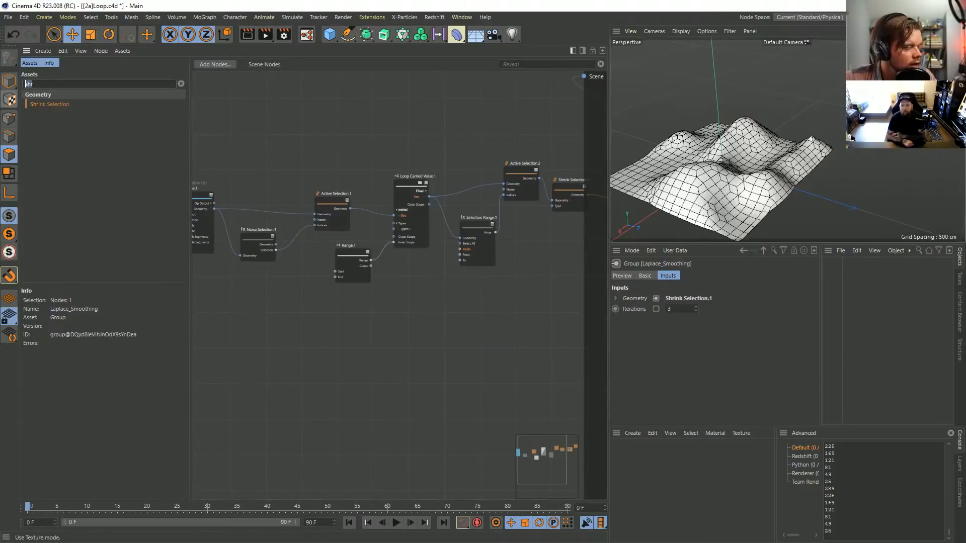
{"action": "type", "text": "tranfer"}
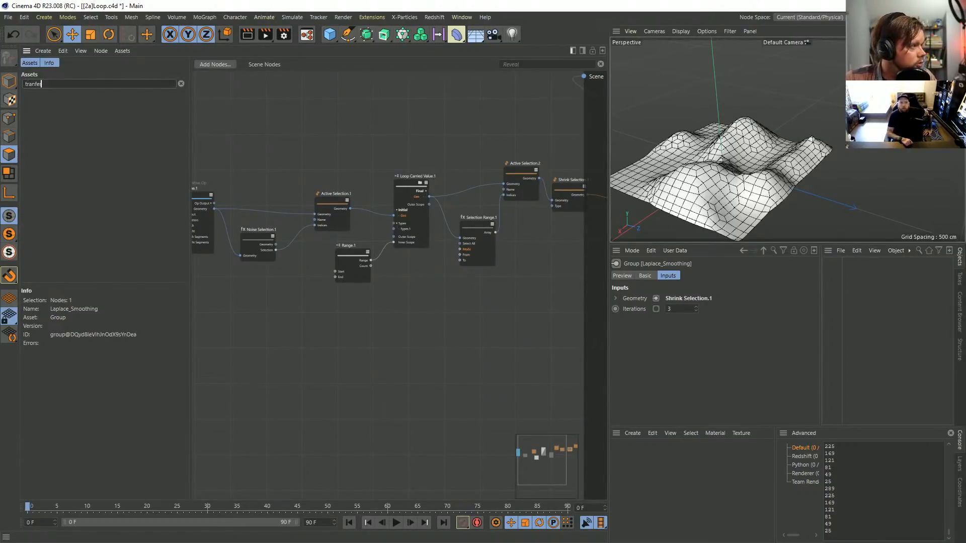
{"action": "type", "text": "s"}
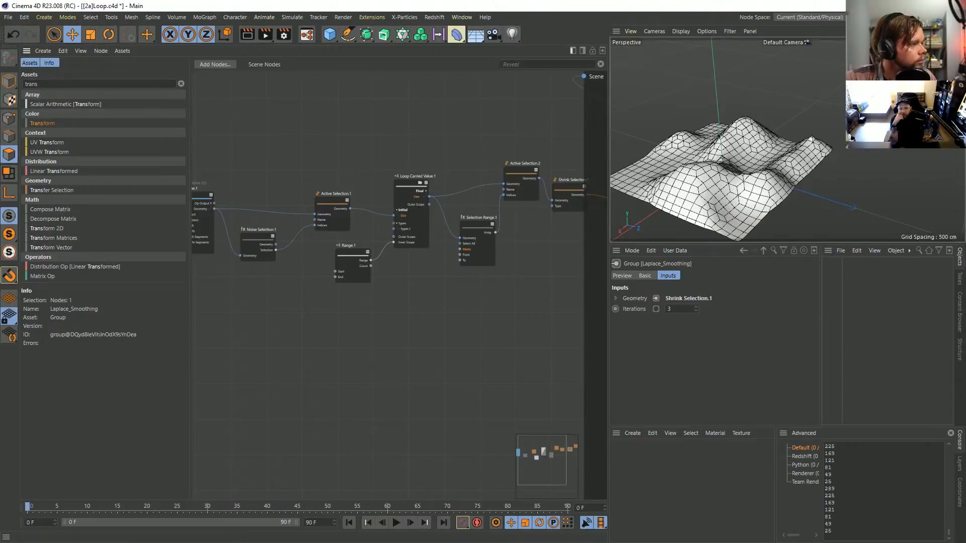
{"action": "left_click_drag", "start_coordinate": [51, 190], "coordinate": [413, 96]}
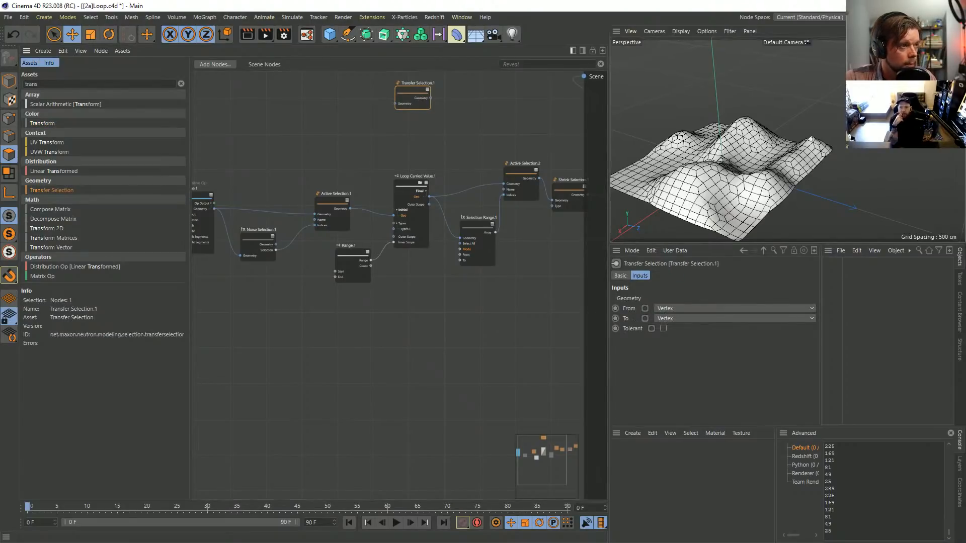
{"action": "key", "text": "Delete"}
Step: Set Laplace_Smoothing's Iterations to 1 and inspect the less smoothed terrain
{"action": "key", "text": "s"}
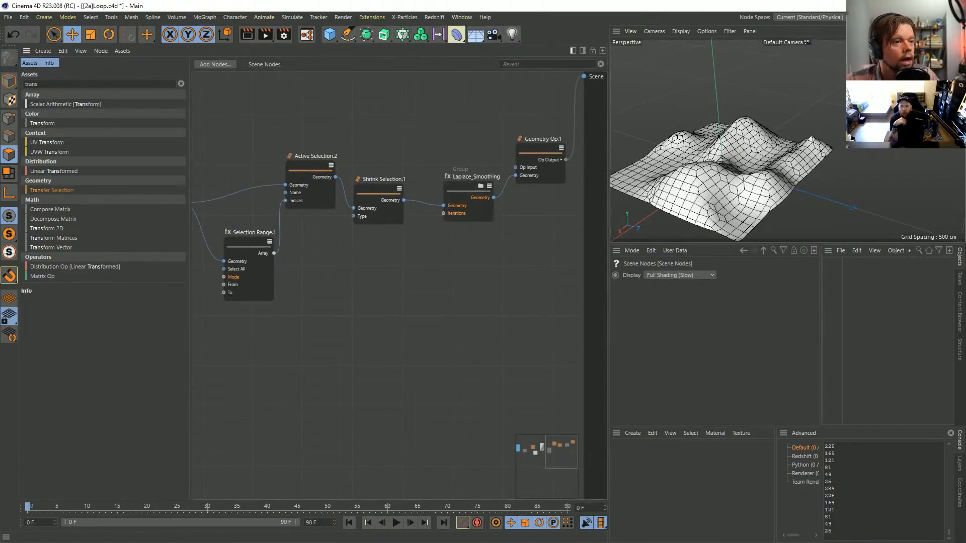
{"action": "left_click", "coordinate": [477, 196]}
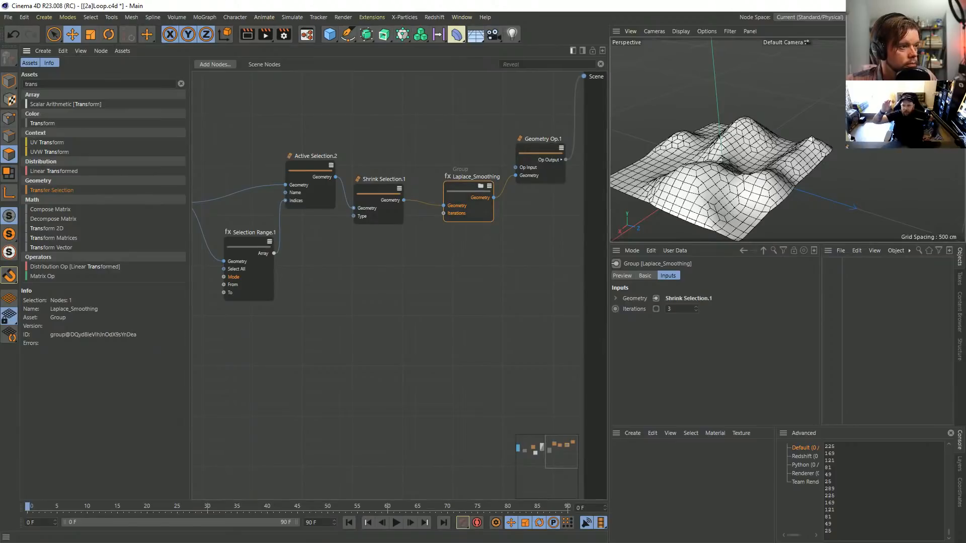
{"action": "left_click_drag", "start_coordinate": [478, 197], "coordinate": [472, 200]}
{"action": "left_click_drag", "start_coordinate": [696, 308], "coordinate": [695, 317]}
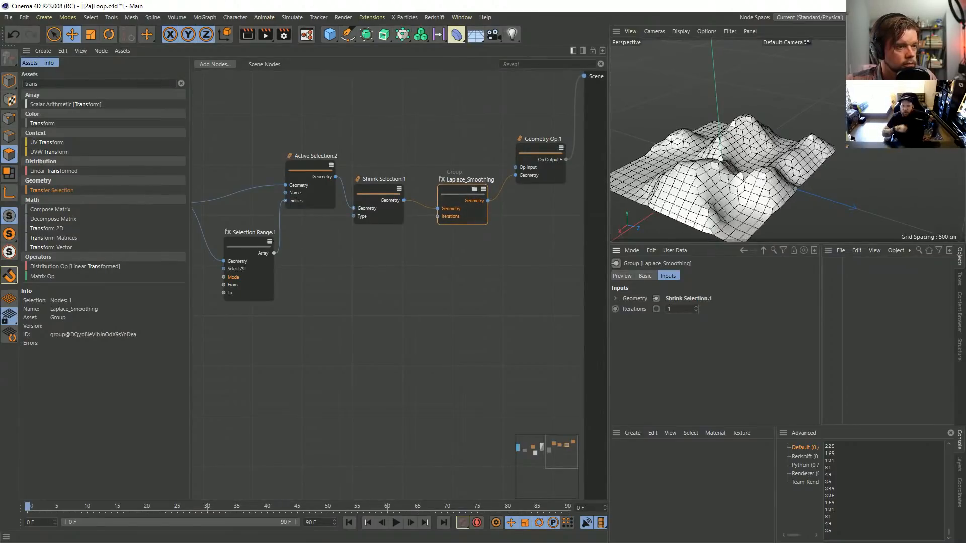
{"action": "left_click_drag", "start_coordinate": [729, 151], "coordinate": [700, 189], "text": "alt"}
Step: Open the Loop Carried Value group and reposition its Extrude and Shrink Selection nodes together
{"action": "scroll", "coordinate": [603, 147], "scroll_direction": "down", "scroll_amount": 2}
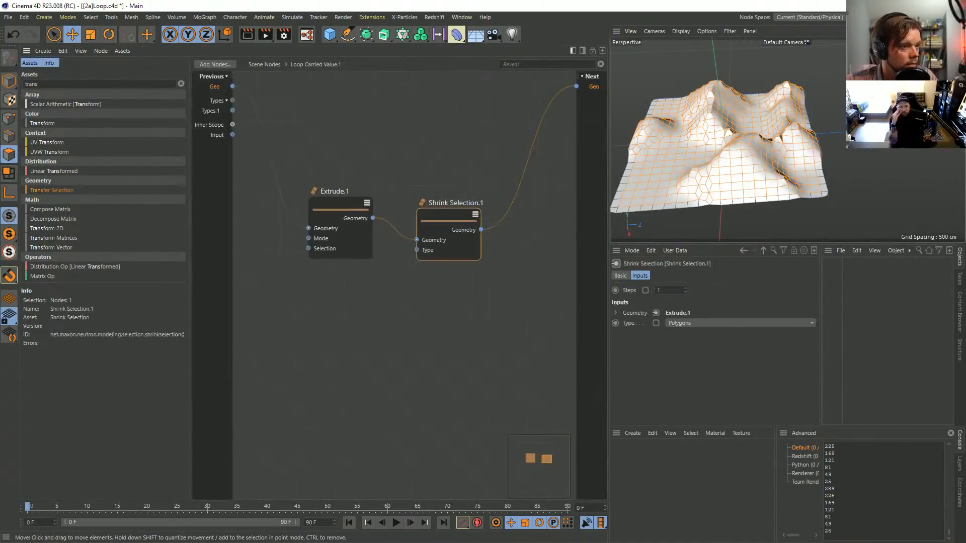
{"action": "double_click", "coordinate": [265, 167]}
{"action": "left_click_drag", "start_coordinate": [323, 164], "coordinate": [472, 192]}
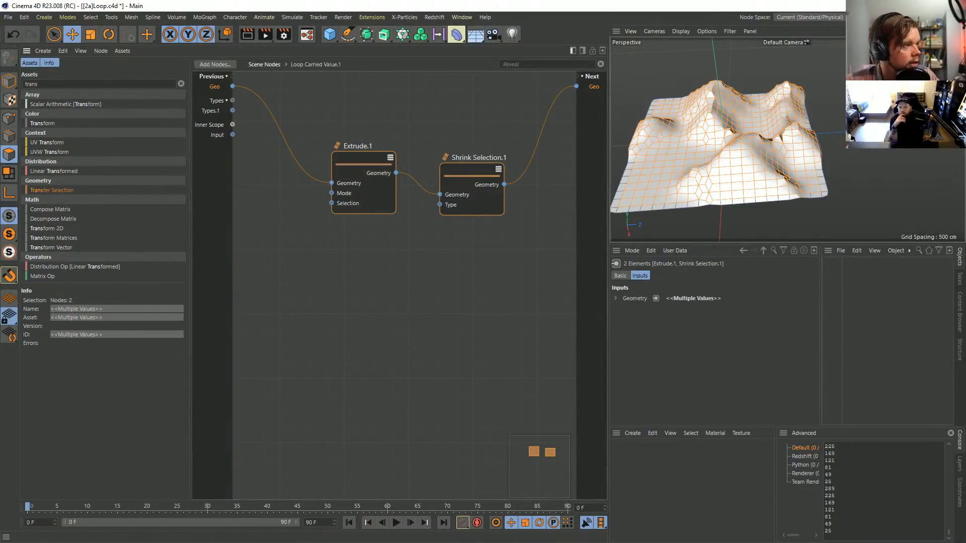
Step: Back in the main graph, wire Loop Carried Value's Geo output directly into Laplace_Smoothing and move Active Selection.2 and Shrink Selection.1 aside
{"action": "left_click", "coordinate": [264, 65]}
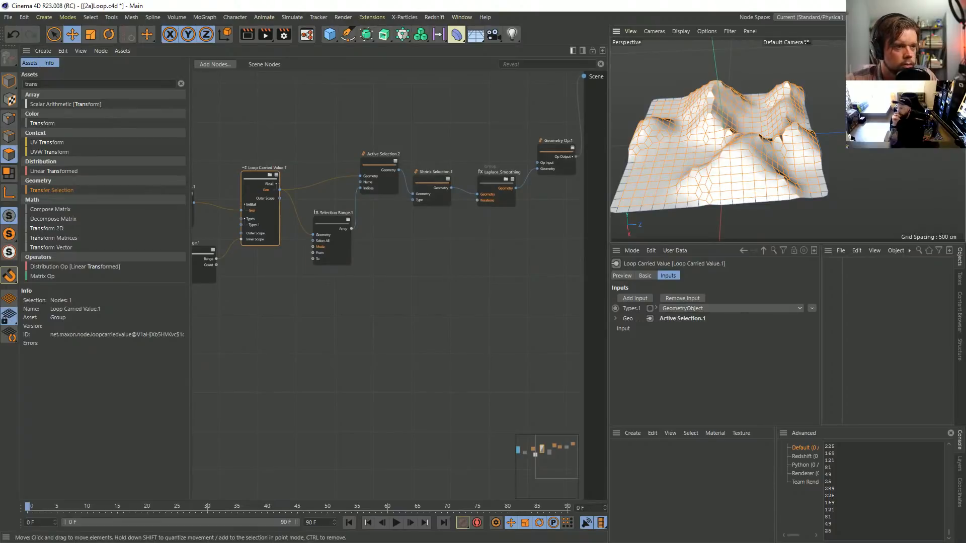
{"action": "left_click_drag", "start_coordinate": [724, 151], "coordinate": [639, 152], "text": "alt"}
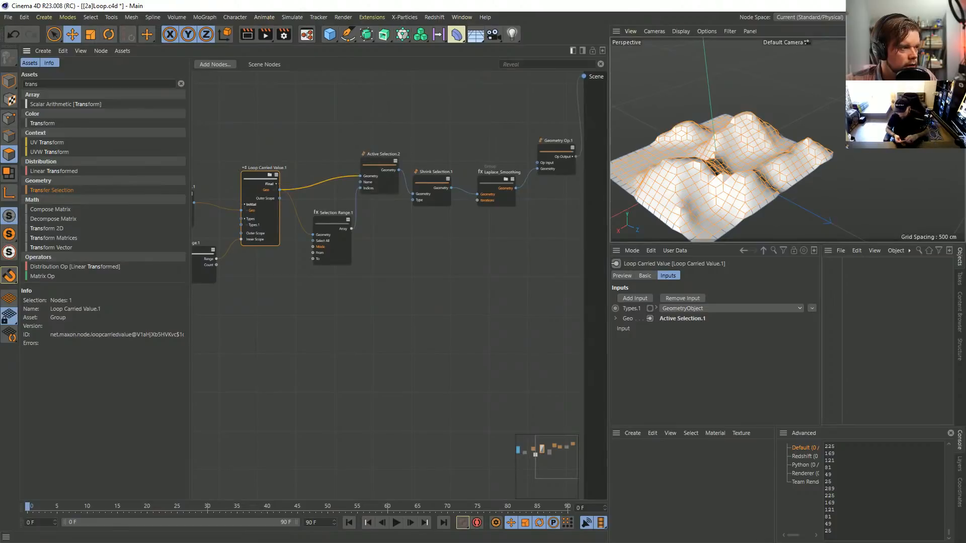
{"action": "left_click_drag", "start_coordinate": [279, 190], "coordinate": [413, 194]}
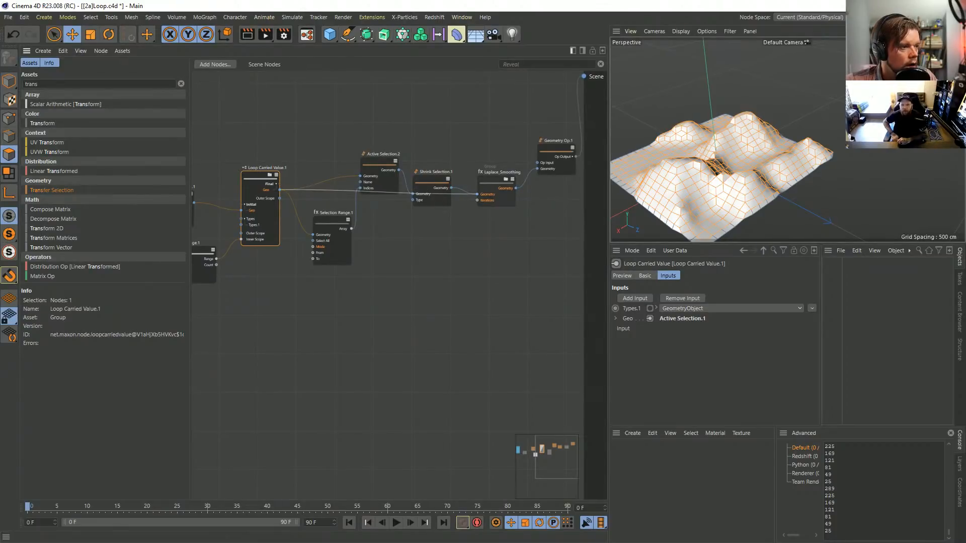
{"action": "left_click_drag", "start_coordinate": [447, 131], "coordinate": [379, 129]}
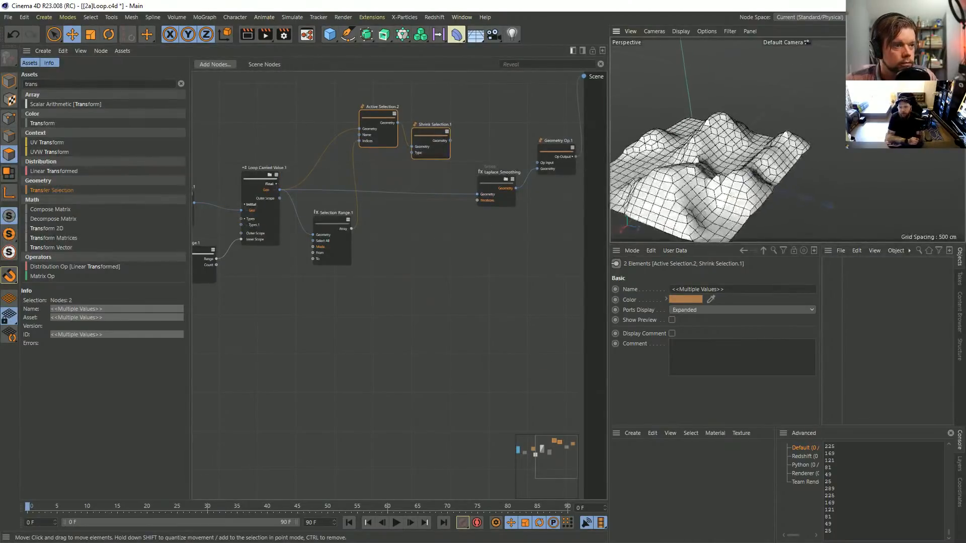
{"action": "left_click_drag", "start_coordinate": [735, 198], "coordinate": [733, 209], "text": "alt"}
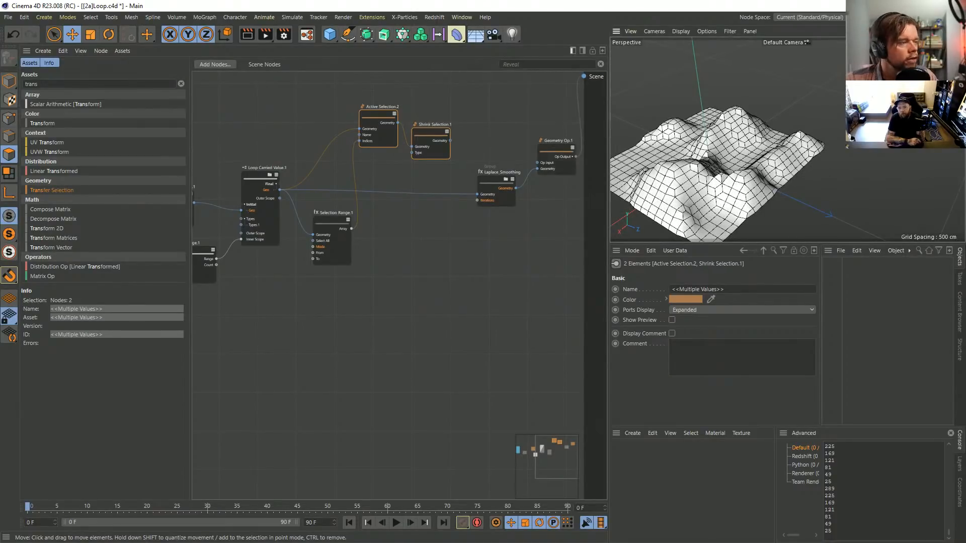
Step: Save the scene and reposition the Noise Selection and Active Selection nodes between the Plane and the loop
{"action": "middle_click_drag", "start_coordinate": [352, 302], "coordinate": [579, 284]}
{"action": "middle_click_drag", "start_coordinate": [428, 302], "coordinate": [312, 305]}
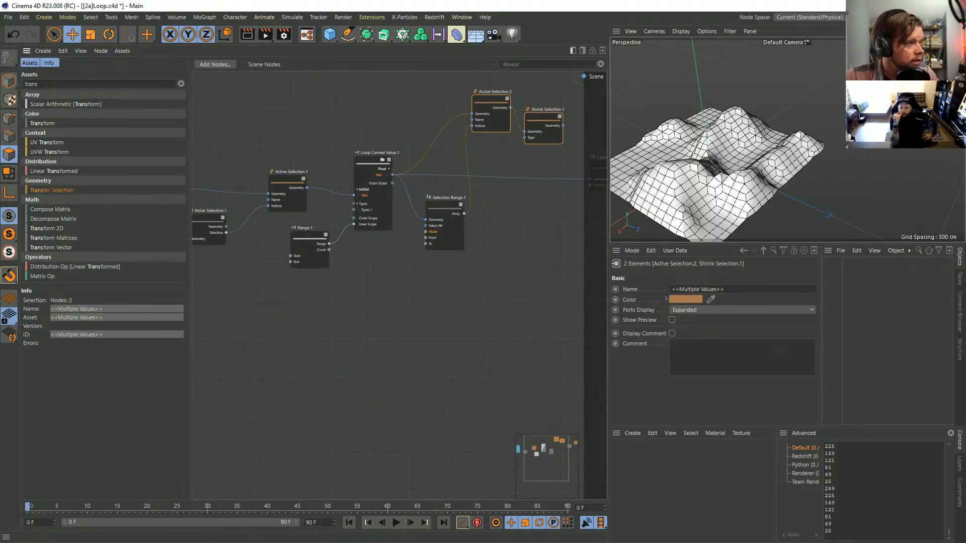
{"action": "key", "text": "ctrl+s"}
{"action": "middle_click_drag", "start_coordinate": [388, 286], "coordinate": [466, 288], "text": "alt"}
{"action": "left_click_drag", "start_coordinate": [286, 214], "coordinate": [282, 251]}
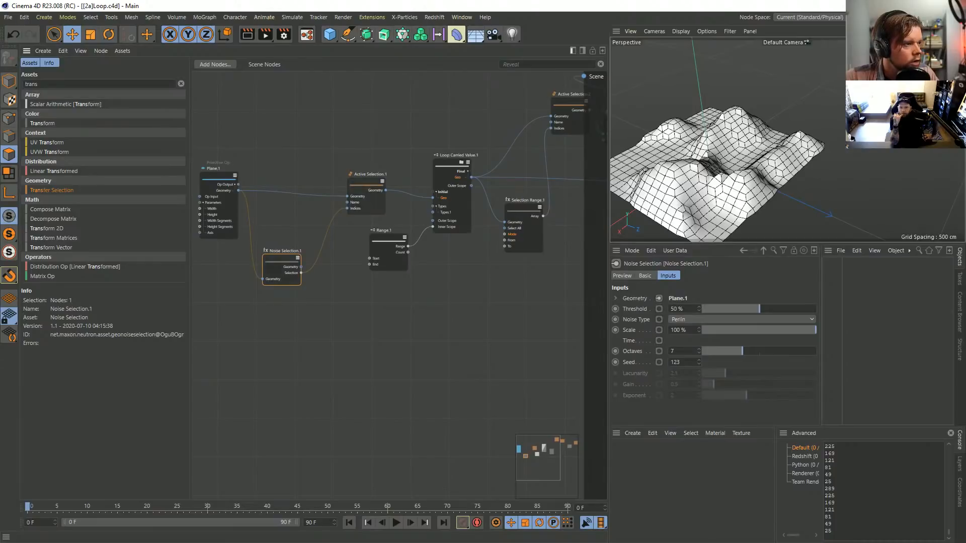
{"action": "left_click_drag", "start_coordinate": [366, 185], "coordinate": [328, 176]}
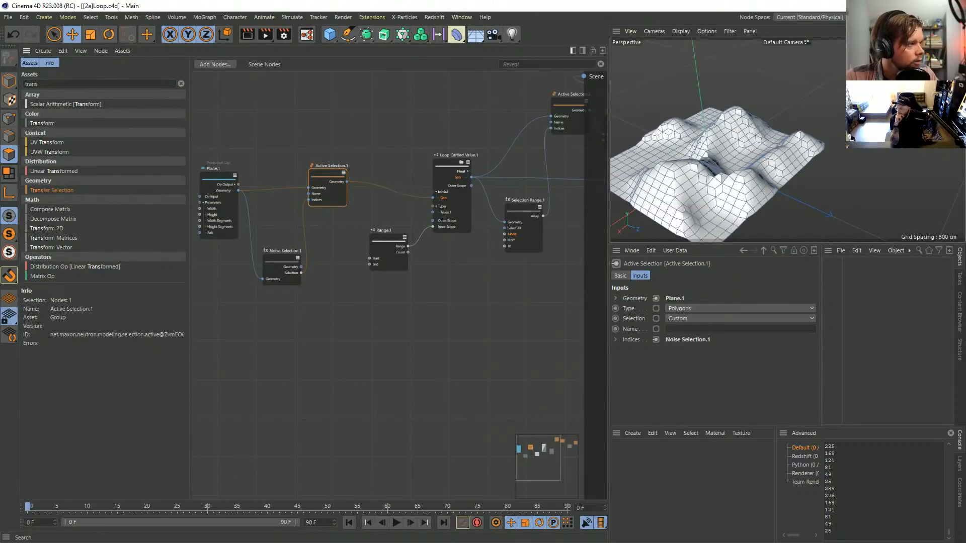
Step: Add a Geometry Op node, feed it from Active Selection.1, and connect its Op Output to the Scene output
{"action": "left_click_drag", "start_coordinate": [38, 84], "coordinate": [23, 84]}
{"action": "type", "text": "geo"}
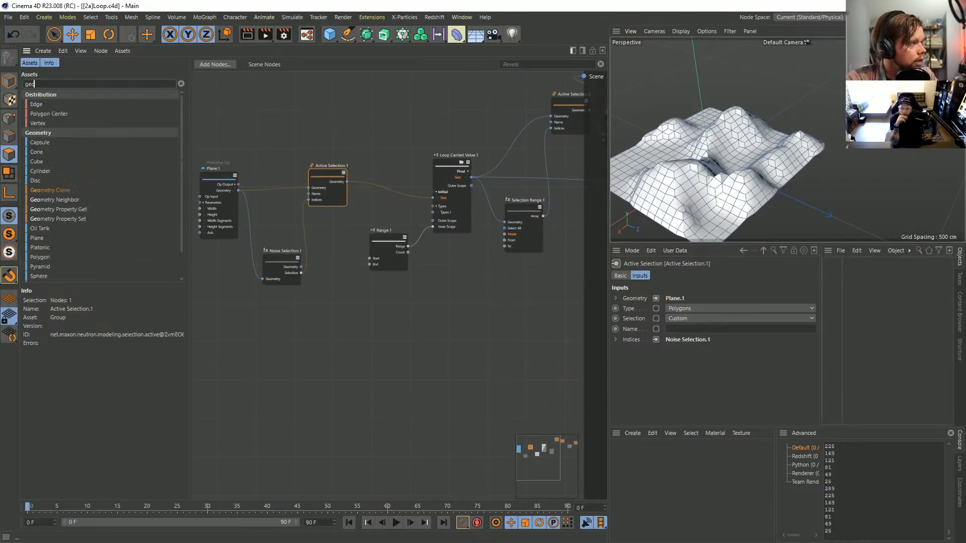
{"action": "scroll", "coordinate": [100, 186], "scroll_direction": "down", "scroll_amount": 1}
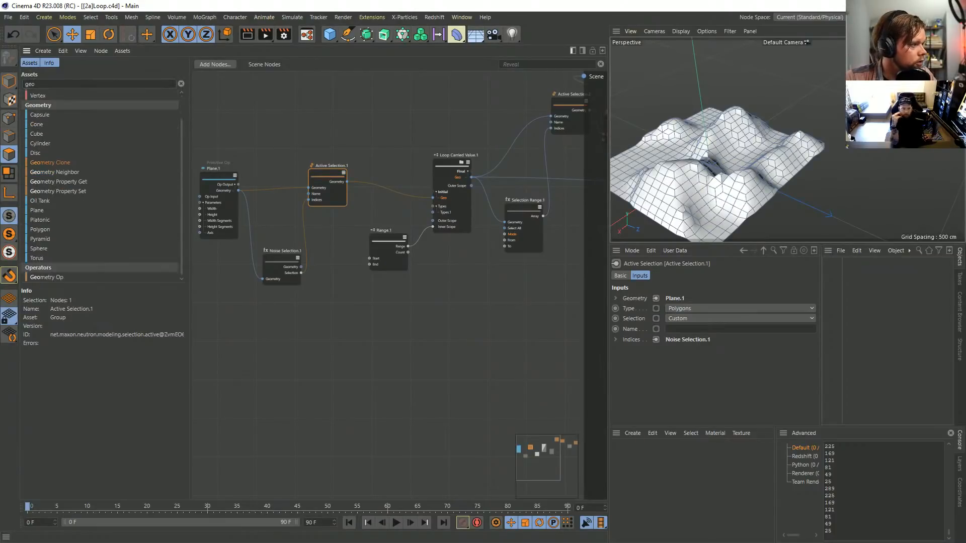
{"action": "left_click_drag", "start_coordinate": [46, 277], "coordinate": [387, 139]}
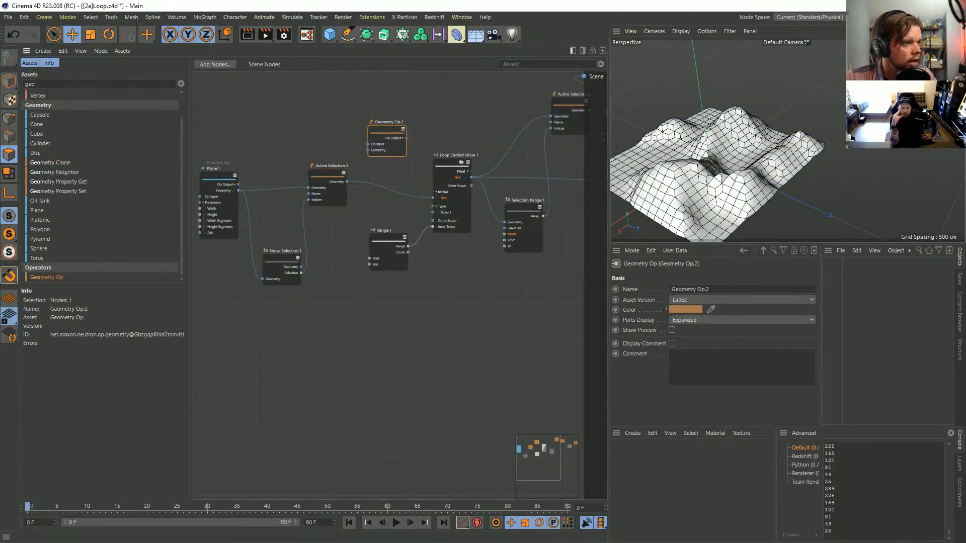
{"action": "left_click_drag", "start_coordinate": [363, 171], "coordinate": [583, 76]}
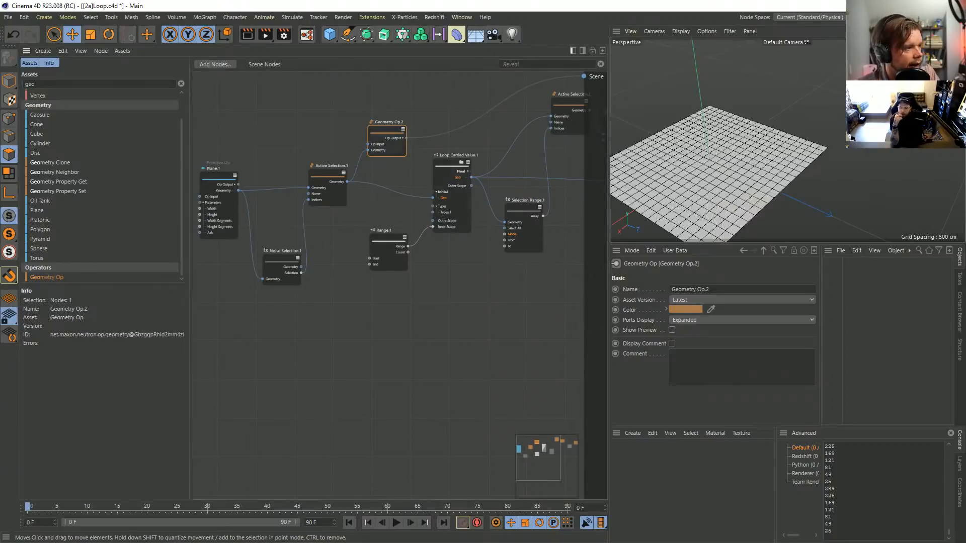
{"action": "left_click_drag", "start_coordinate": [388, 122], "coordinate": [399, 105]}
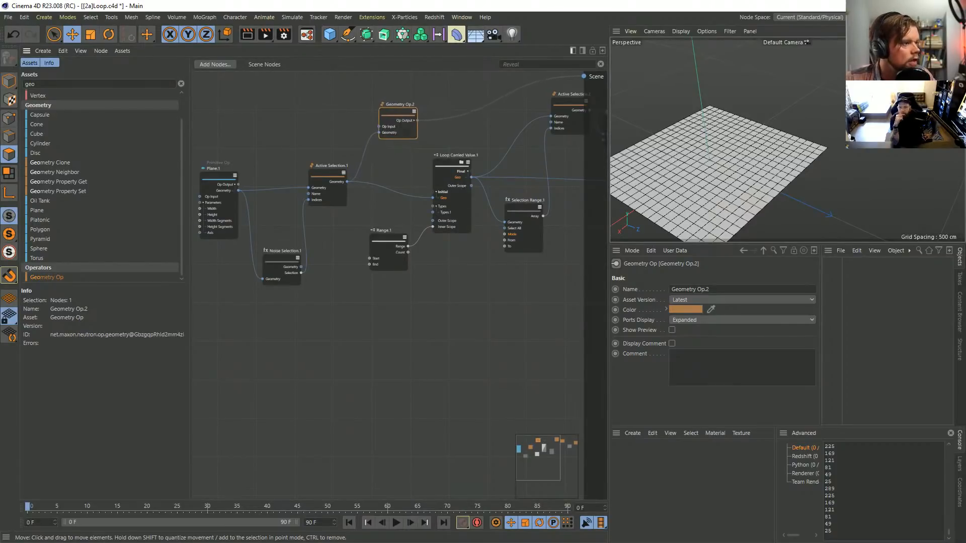
Step: Inspect the polygons selected by Active Selection.1 on the flat plane and move its node closer to the Plane node
{"action": "left_click", "coordinate": [327, 174]}
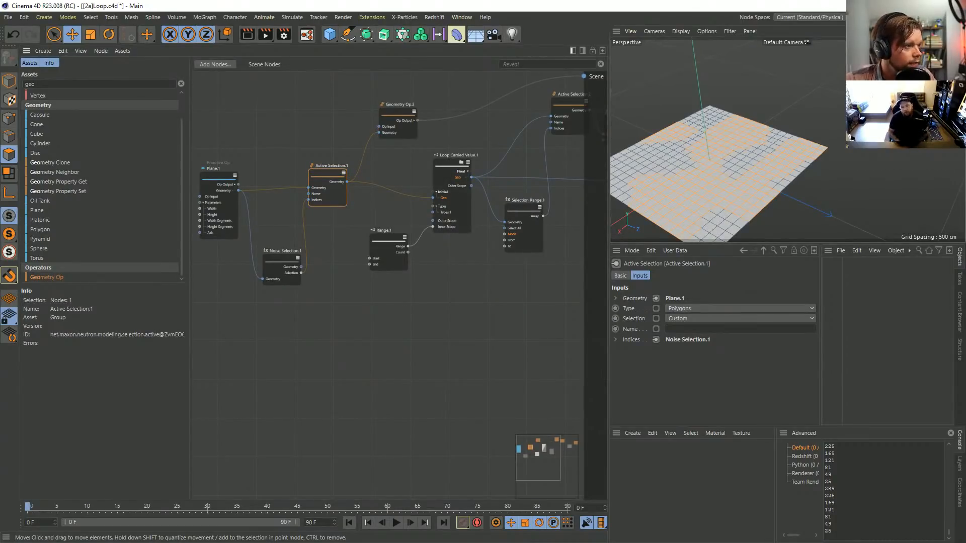
{"action": "left_click", "coordinate": [304, 167]}
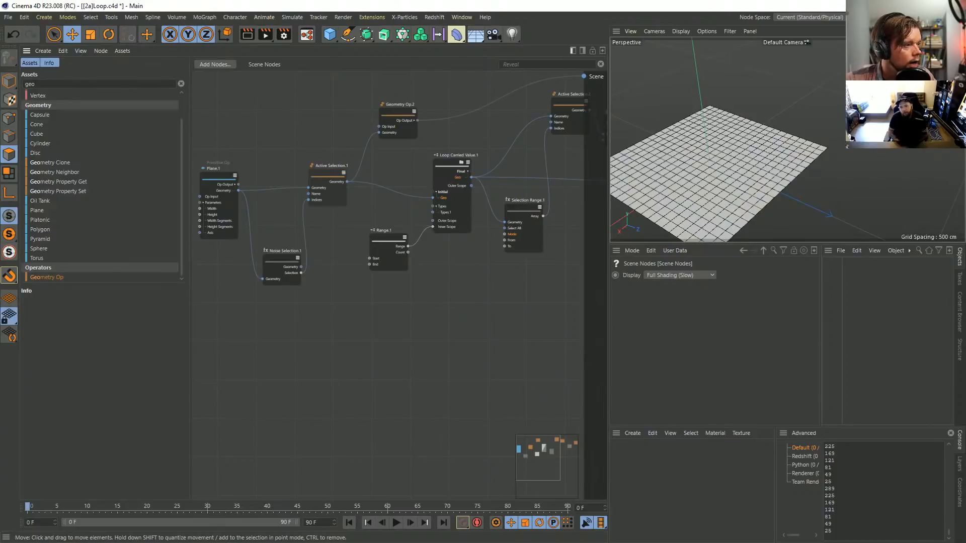
{"action": "left_click_drag", "start_coordinate": [327, 174], "coordinate": [302, 171]}
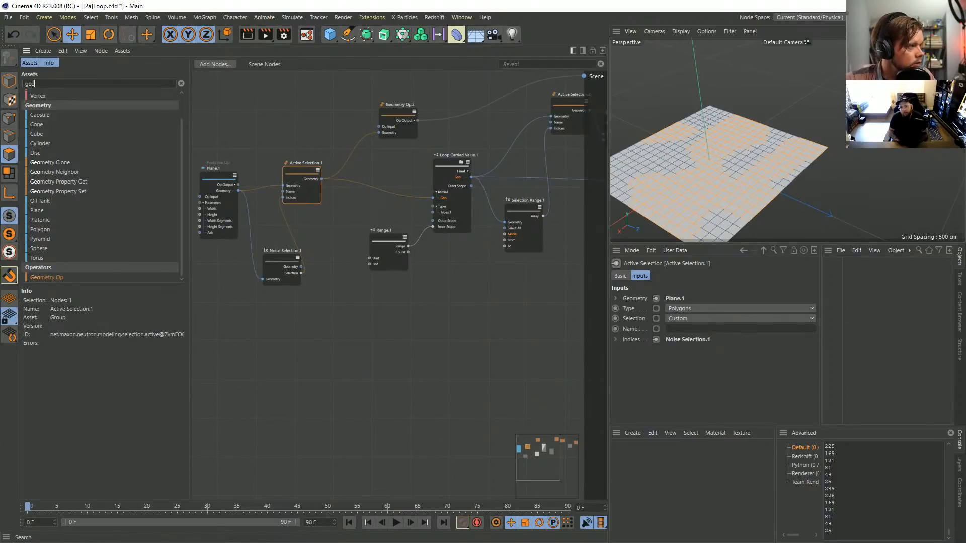
Step: Add an Invert Selection node and wire it between Active Selection.1 and the new Geometry Op
{"action": "double_click", "coordinate": [406, 216]}
{"action": "type", "text": "in"}
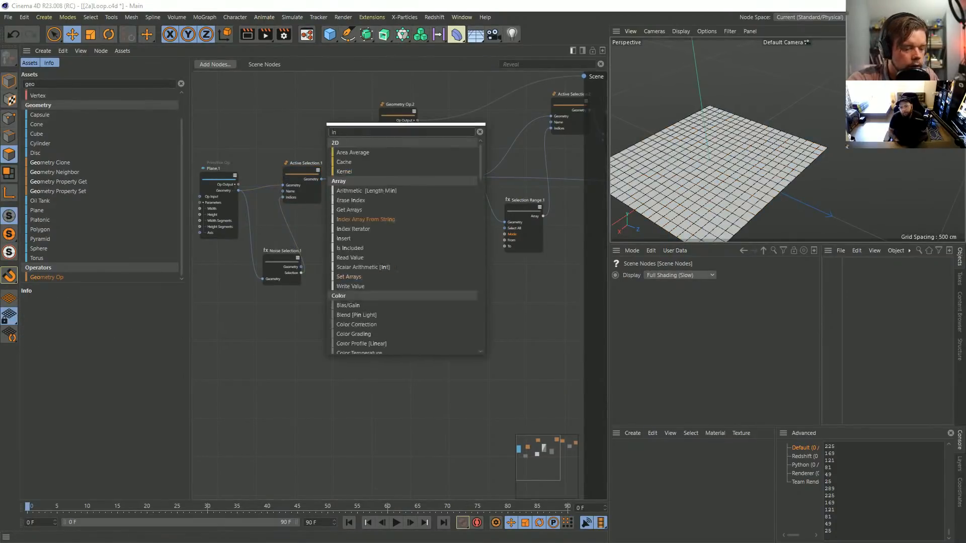
{"action": "type", "text": "ve"}
{"action": "key", "text": "Down"}
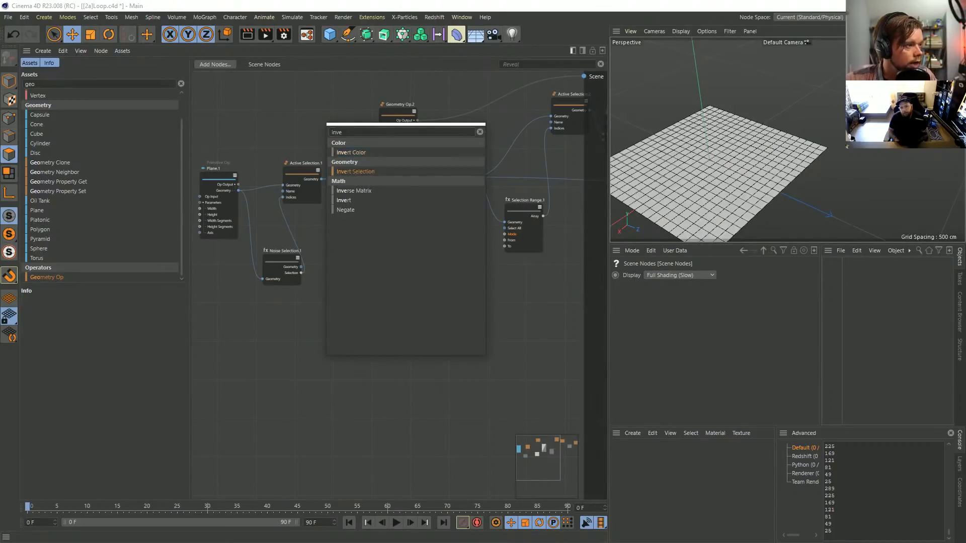
{"action": "key", "text": "Return"}
{"action": "left_click_drag", "start_coordinate": [305, 122], "coordinate": [356, 167]}
{"action": "left_click", "coordinate": [328, 179]}
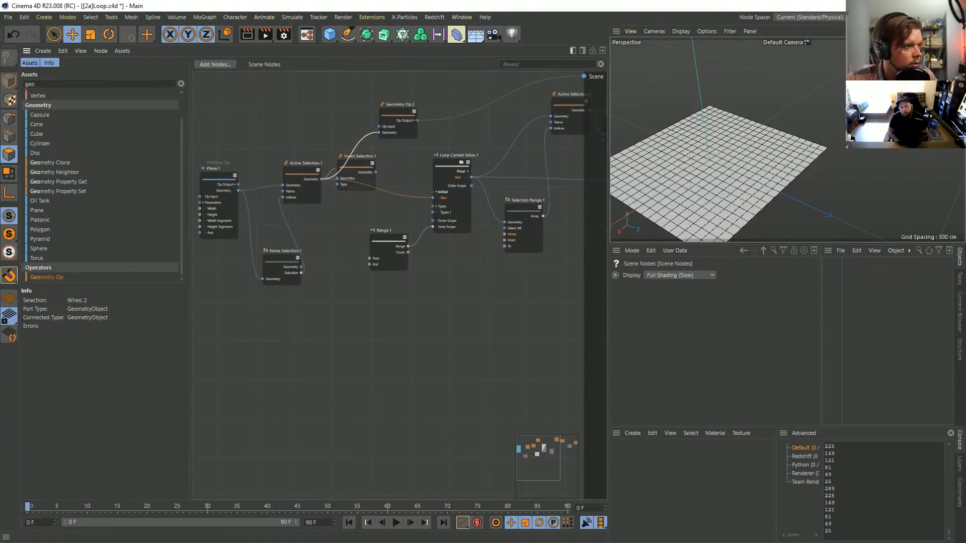
{"action": "left_click_drag", "start_coordinate": [327, 184], "coordinate": [332, 157]}
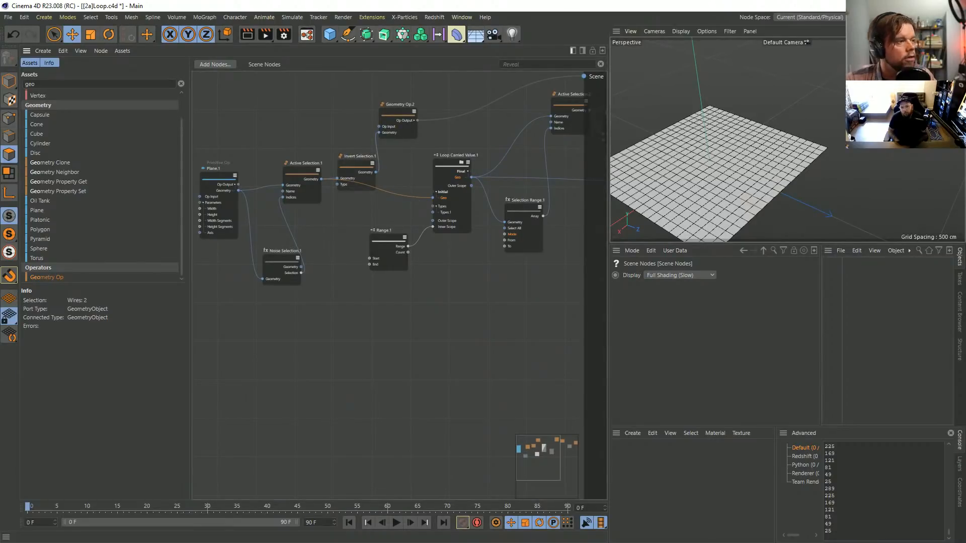
Step: Insert a Delete node after Invert Selection and feed its geometry into both Geometry Op.2 and Loop Carried Value's Geo input
{"action": "middle_click_drag", "start_coordinate": [387, 292], "coordinate": [348, 297]}
{"action": "double_click", "coordinate": [30, 84]}
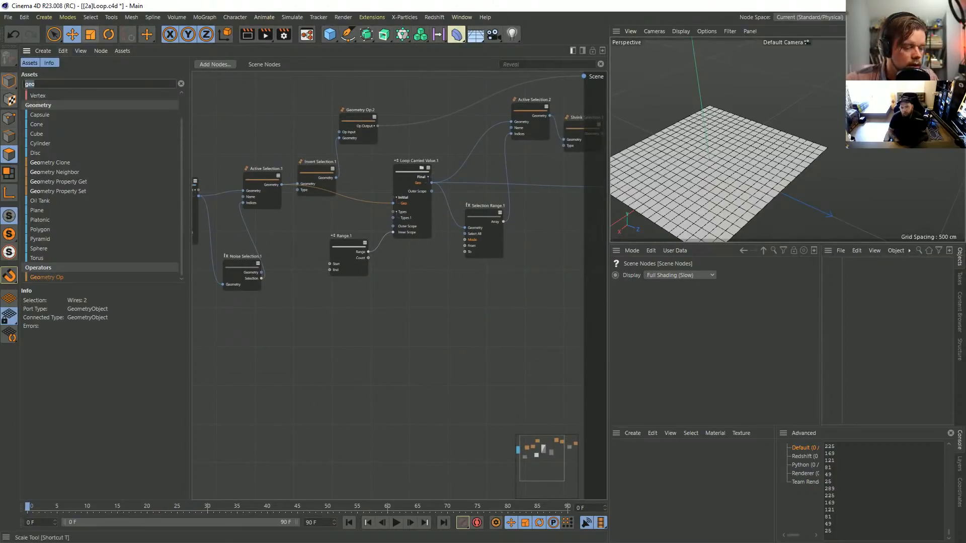
{"action": "type", "text": "dele"}
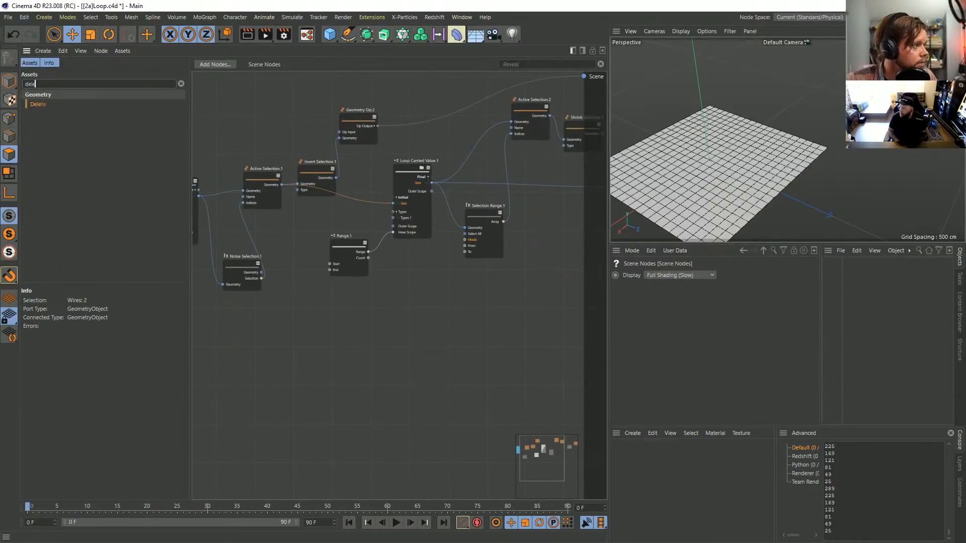
{"action": "left_click_drag", "start_coordinate": [37, 104], "coordinate": [365, 164]}
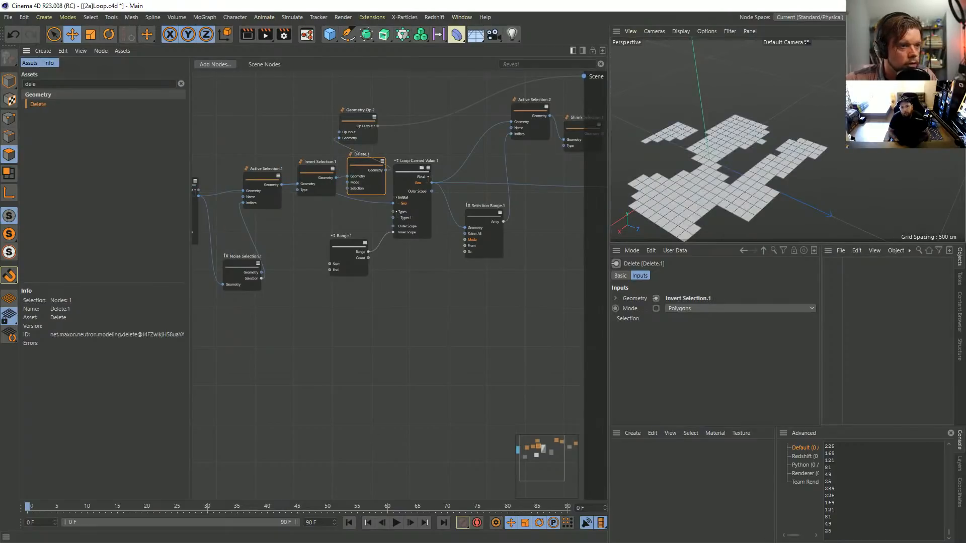
{"action": "left_click_drag", "start_coordinate": [358, 110], "coordinate": [420, 89]}
{"action": "left_click_drag", "start_coordinate": [364, 162], "coordinate": [393, 203]}
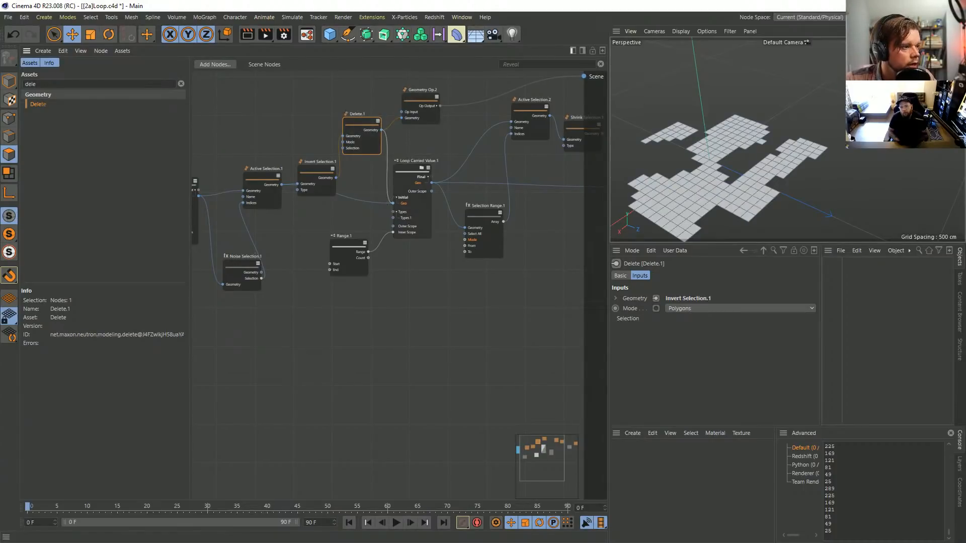
Step: Connect Geometry Op.1 to the Scene output and feed it directly from Loop Carried Value's Geo, bypassing Laplace_Smoothing
{"action": "middle_click_drag", "start_coordinate": [418, 281], "coordinate": [260, 332], "text": "alt"}
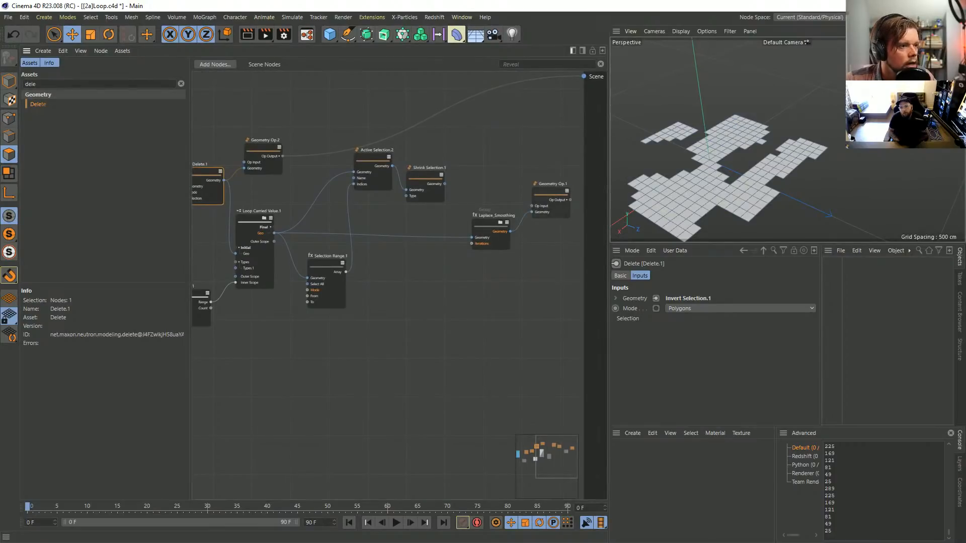
{"action": "left_click_drag", "start_coordinate": [570, 200], "coordinate": [583, 77]}
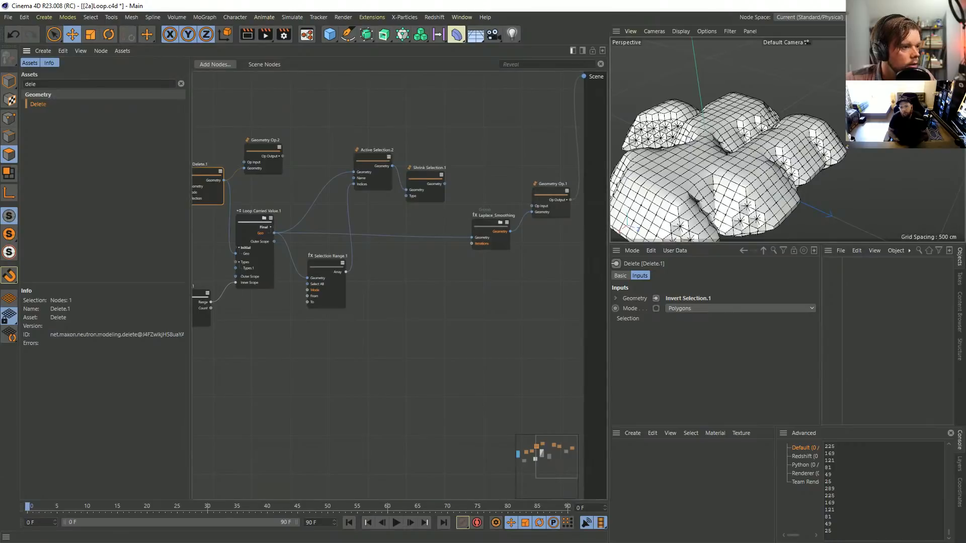
{"action": "left_click_drag", "start_coordinate": [532, 211], "coordinate": [274, 233]}
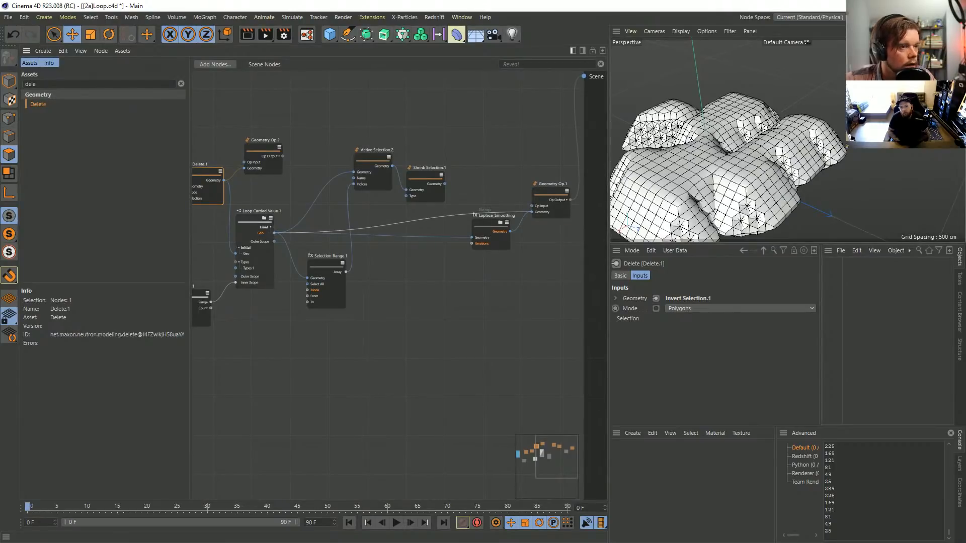
Step: Try different End values between 1 and 4 on the Range node to compare the number of extruded levels
{"action": "middle_click_drag", "start_coordinate": [274, 233], "coordinate": [425, 224]}
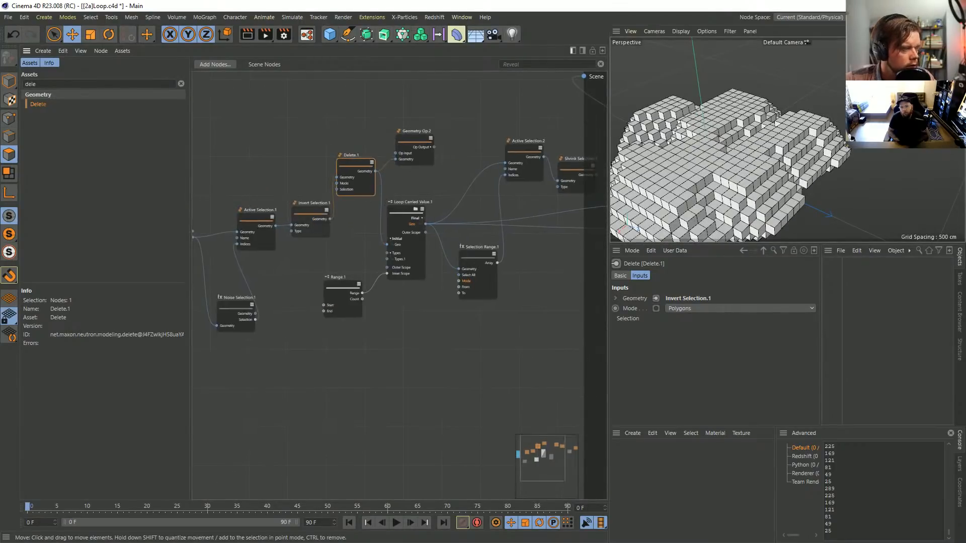
{"action": "left_click", "coordinate": [342, 297]}
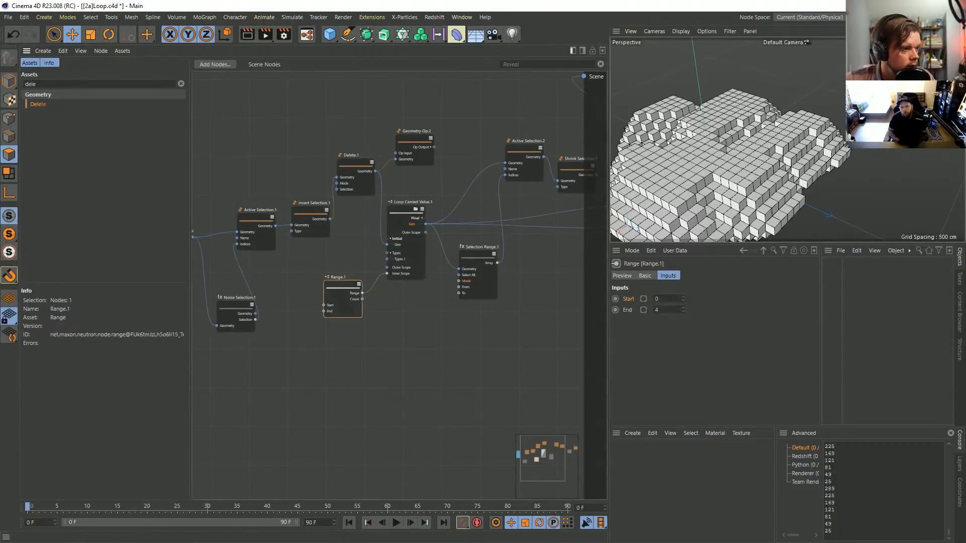
{"action": "double_click", "coordinate": [656, 309]}
{"action": "type", "text": "1"}
{"action": "key", "text": "Return"}
{"action": "scroll", "coordinate": [668, 310], "scroll_direction": "up", "scroll_amount": 1}
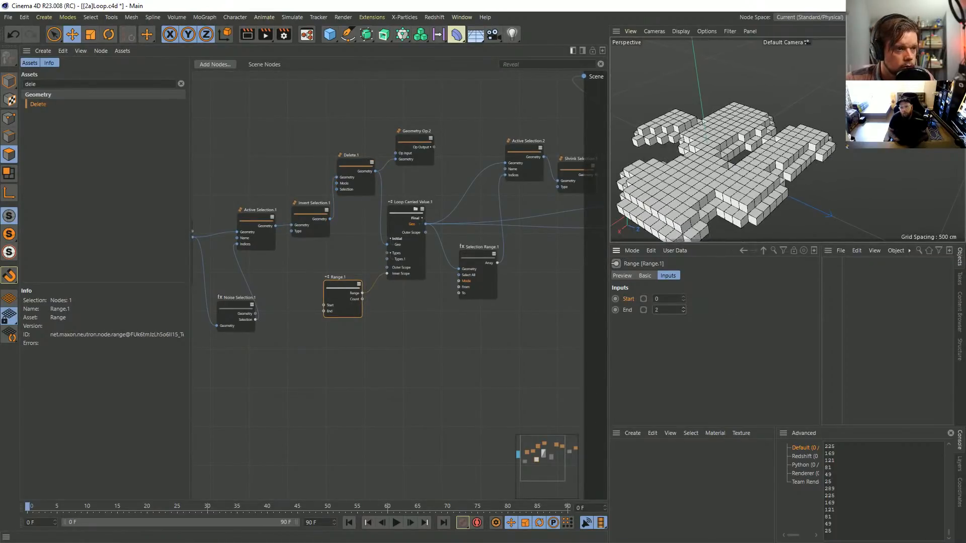
{"action": "scroll", "coordinate": [668, 310], "scroll_direction": "up", "scroll_amount": 1}
{"action": "scroll", "coordinate": [668, 309], "scroll_direction": "down", "scroll_amount": 1}
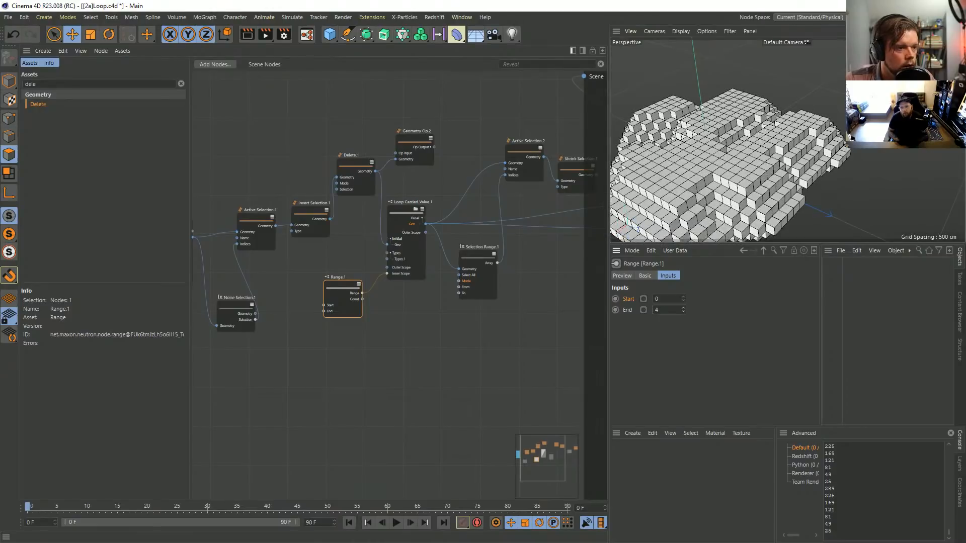
Step: Move Geometry Op.2 clear of the loop and shift the Range, loop, selection and smoothing nodes together away from Delete
{"action": "left_click_drag", "start_coordinate": [414, 142], "coordinate": [465, 102]}
{"action": "middle_click_drag", "start_coordinate": [466, 102], "coordinate": [439, 87]}
{"action": "scroll", "coordinate": [460, 198], "scroll_direction": "down", "scroll_amount": 1}
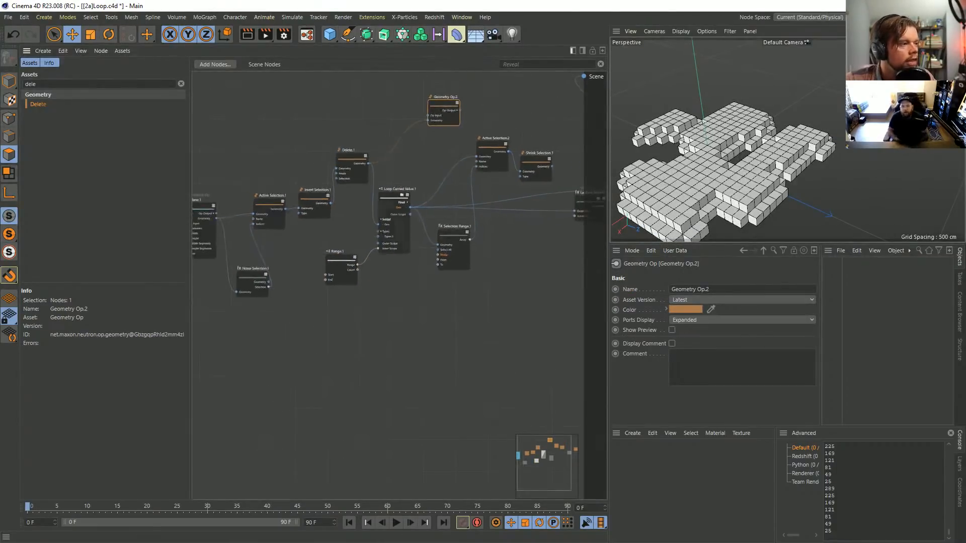
{"action": "left_click_drag", "start_coordinate": [467, 206], "coordinate": [322, 292]}
{"action": "middle_click_drag", "start_coordinate": [452, 211], "coordinate": [352, 204]}
{"action": "left_click_drag", "start_coordinate": [352, 129], "coordinate": [544, 237]}
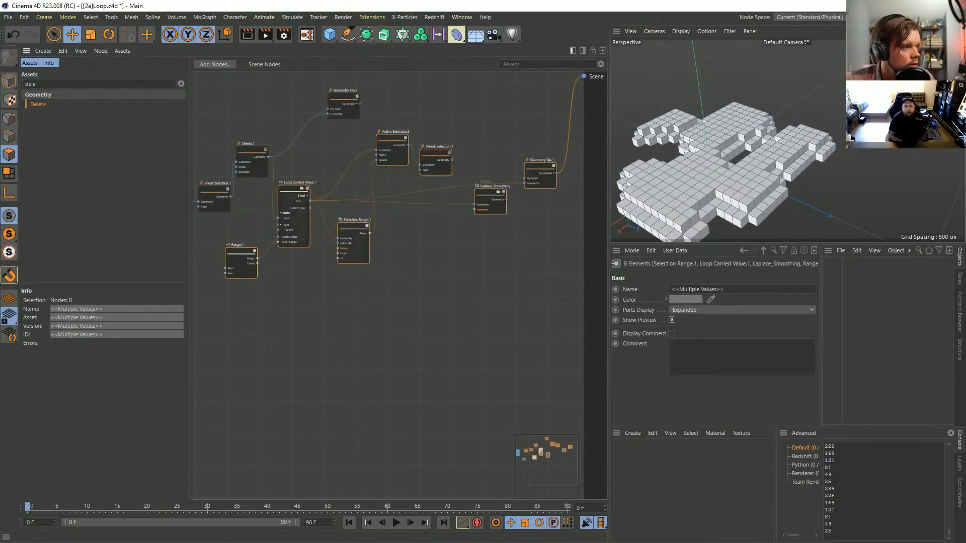
{"action": "left_click_drag", "start_coordinate": [293, 216], "coordinate": [389, 215]}
{"action": "left_click", "coordinate": [315, 168]}
{"action": "scroll", "coordinate": [315, 169], "scroll_direction": "up", "scroll_amount": 2}
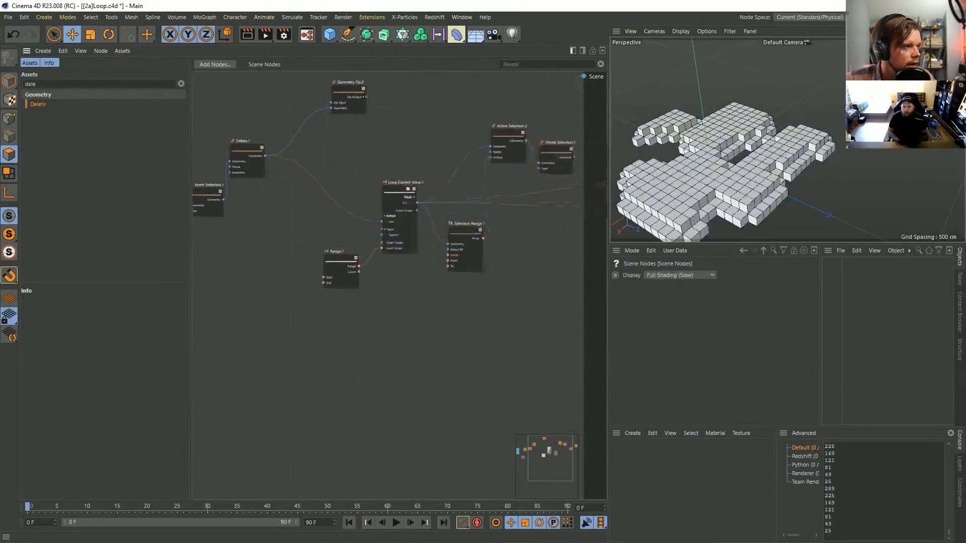
Step: Duplicate Active Selection.1 without its Noise Selection, place the copy between Delete.1 and the loop, and feed it Delete.1's geometry
{"action": "middle_click_drag", "start_coordinate": [314, 169], "coordinate": [465, 179]}
{"action": "left_click_drag", "start_coordinate": [283, 187], "coordinate": [273, 326]}
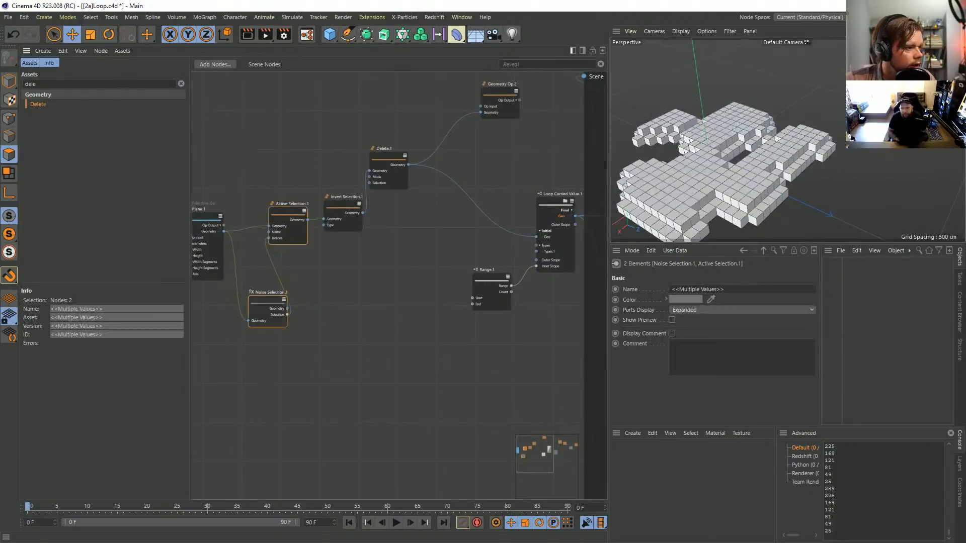
{"action": "key", "text": "ctrl+c"}
{"action": "key", "text": "ctrl+v"}
{"action": "left_click_drag", "start_coordinate": [391, 225], "coordinate": [370, 327]}
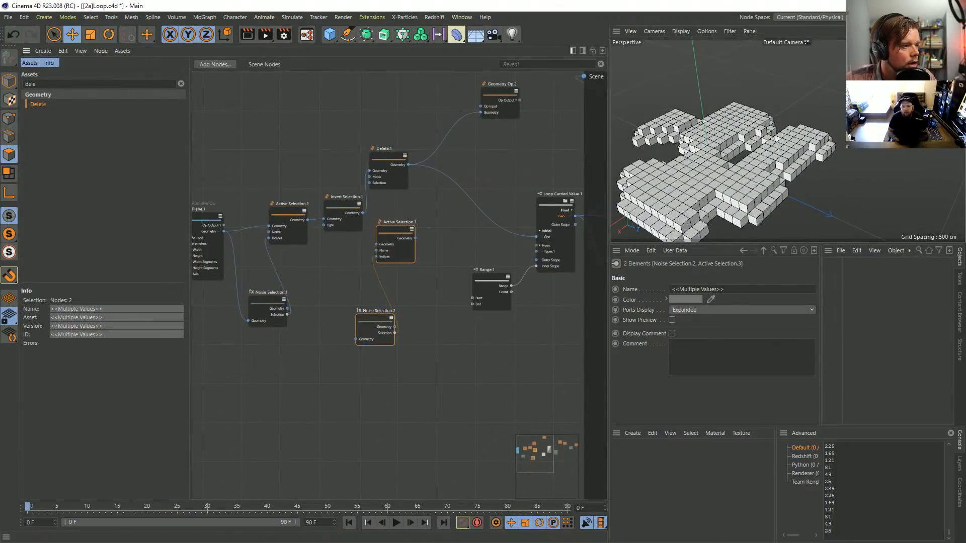
{"action": "left_click_drag", "start_coordinate": [357, 279], "coordinate": [382, 327]}
{"action": "key", "text": "Delete"}
{"action": "left_click_drag", "start_coordinate": [395, 236], "coordinate": [468, 188]}
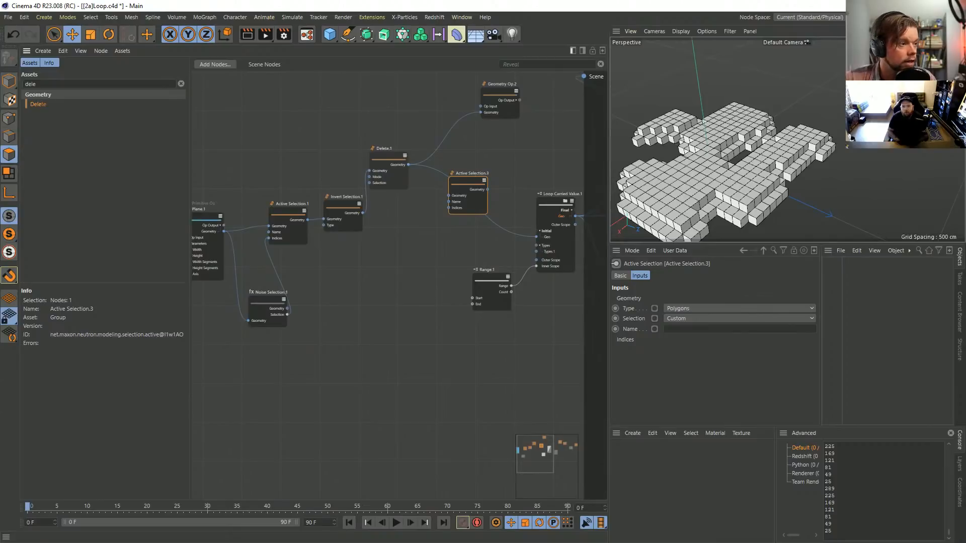
{"action": "left_click_drag", "start_coordinate": [408, 165], "coordinate": [448, 196]}
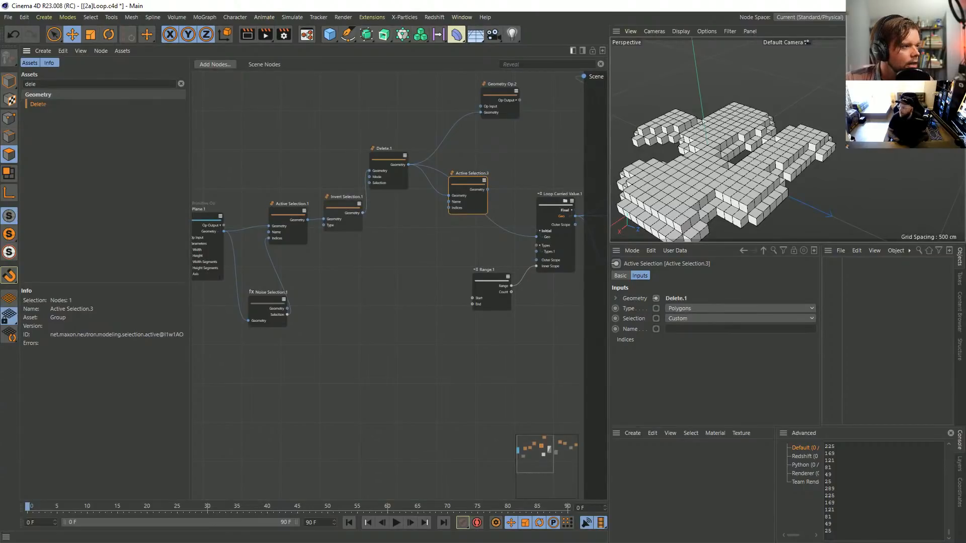
Step: Add a Selection Range node for Delete.1's geometry in Polygons mode and connect its Array to Active Selection.3's Indices
{"action": "double_click", "coordinate": [30, 84]}
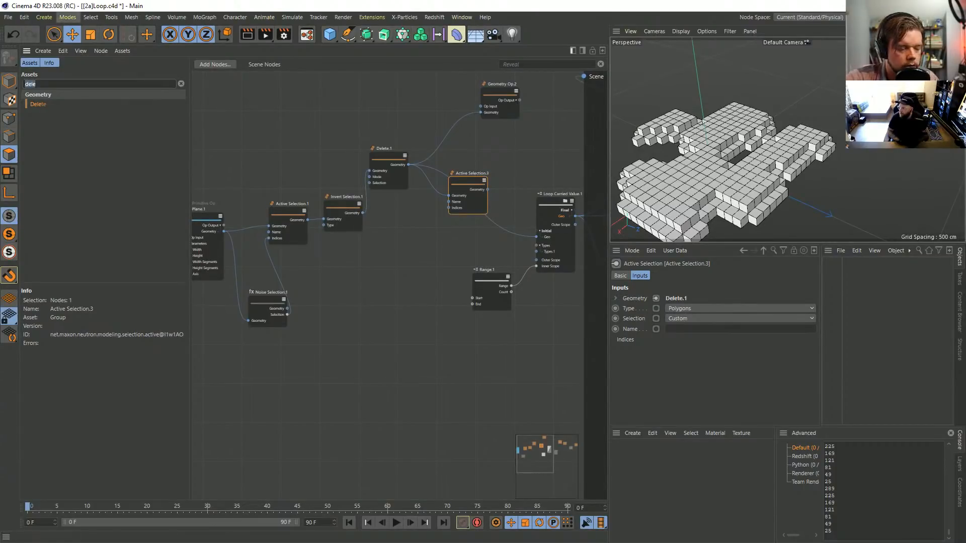
{"action": "type", "text": "selec"}
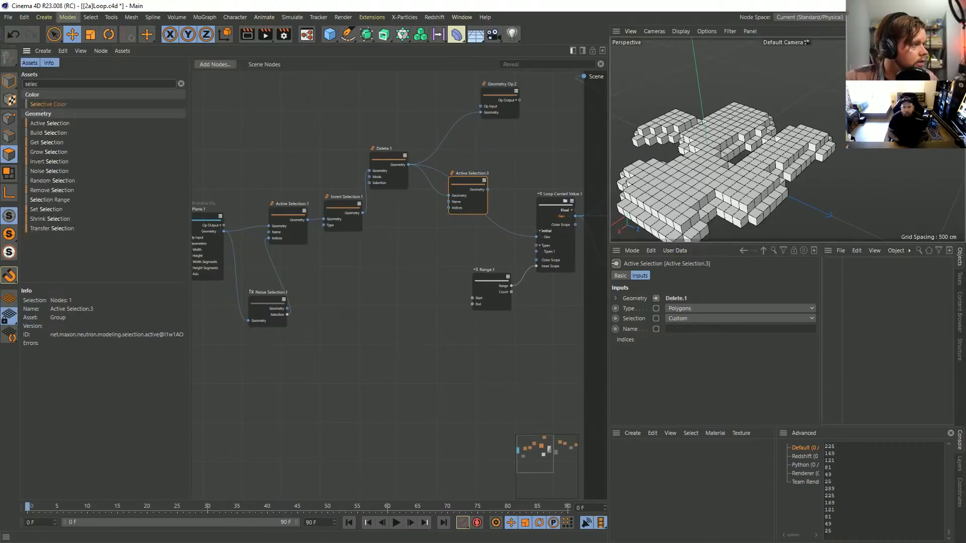
{"action": "left_click_drag", "start_coordinate": [50, 200], "coordinate": [432, 224]}
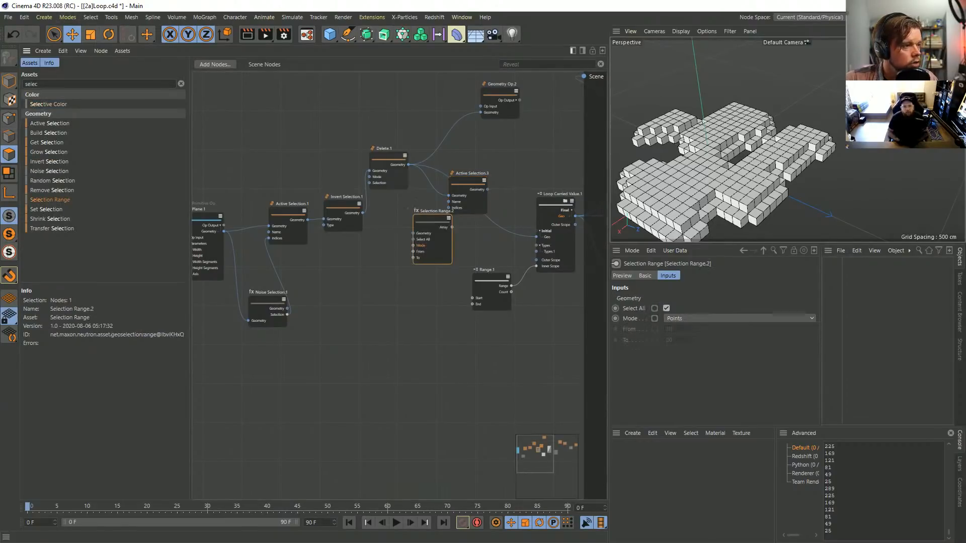
{"action": "left_click_drag", "start_coordinate": [408, 164], "coordinate": [413, 233]}
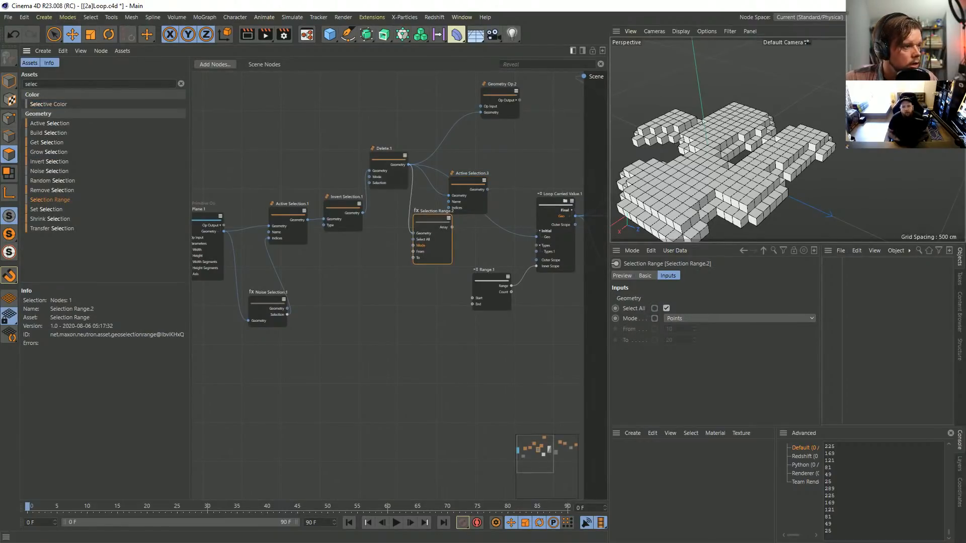
{"action": "left_click", "coordinate": [738, 318]}
{"action": "left_click", "coordinate": [680, 354]}
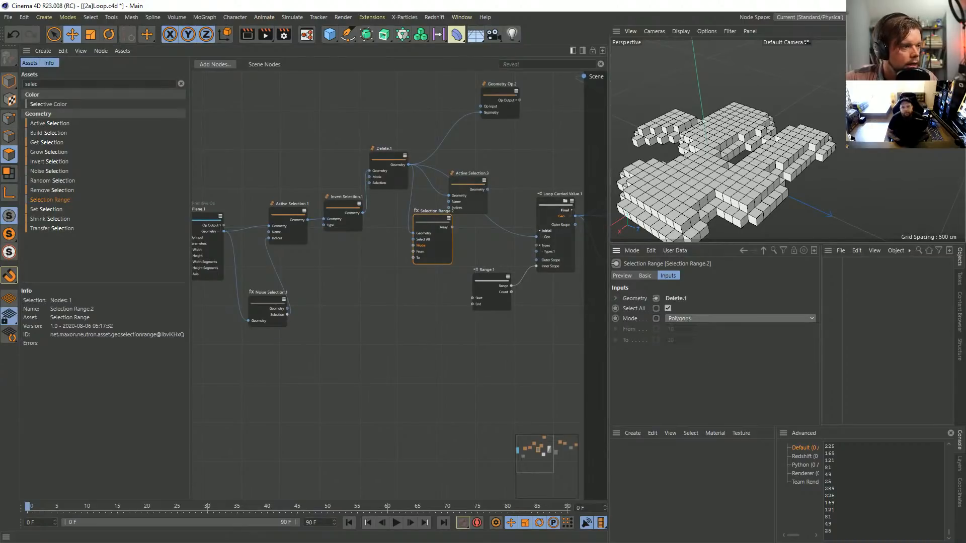
{"action": "mouse_move", "coordinate": [433, 216]}
{"action": "left_mouse_down"}
{"action": "mouse_move", "coordinate": [426, 238]}
{"action": "mouse_move", "coordinate": [448, 208]}
{"action": "left_mouse_up"}
Step: Feed Active Selection.3's geometry into Loop Carried Value's Geo input and set the Range node's End to 4
{"action": "left_click", "coordinate": [467, 183]}
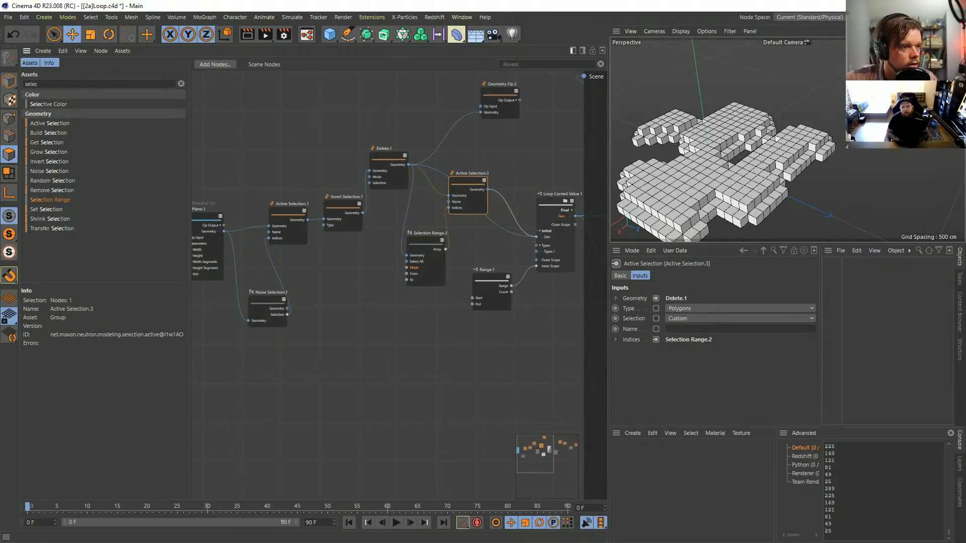
{"action": "left_click", "coordinate": [491, 282]}
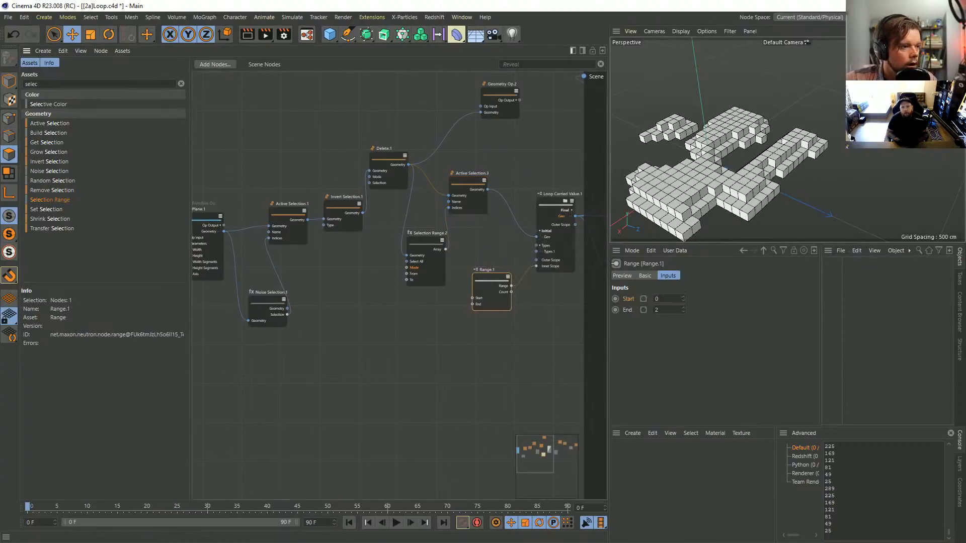
{"action": "left_click_drag", "start_coordinate": [683, 310], "coordinate": [683, 313]}
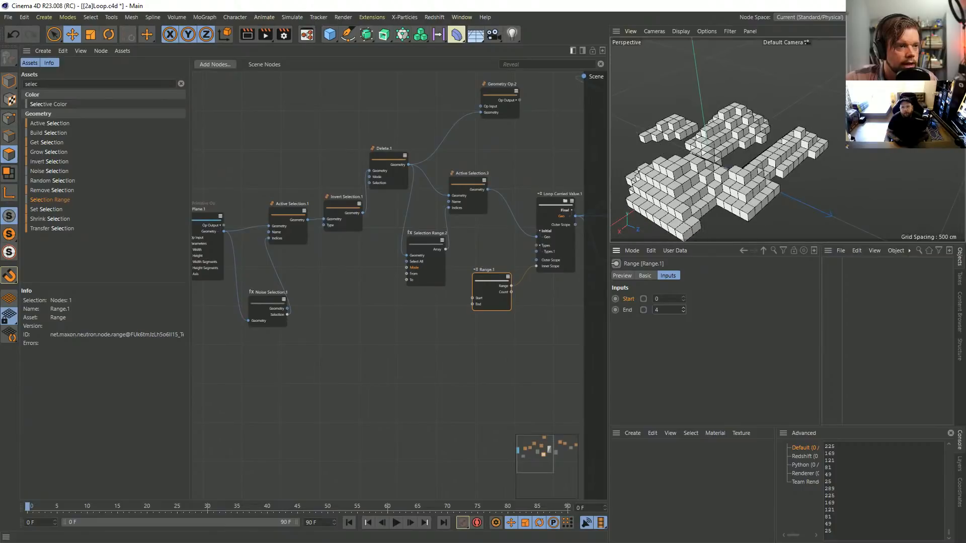
Step: Orbit the view to inspect the stepped extrusion from the side and save the scene
{"action": "left_click_drag", "start_coordinate": [722, 172], "coordinate": [731, 214], "text": "alt"}
{"action": "middle_click_drag", "start_coordinate": [359, 204], "coordinate": [376, 179], "text": "alt"}
{"action": "key", "text": "ctrl+s"}
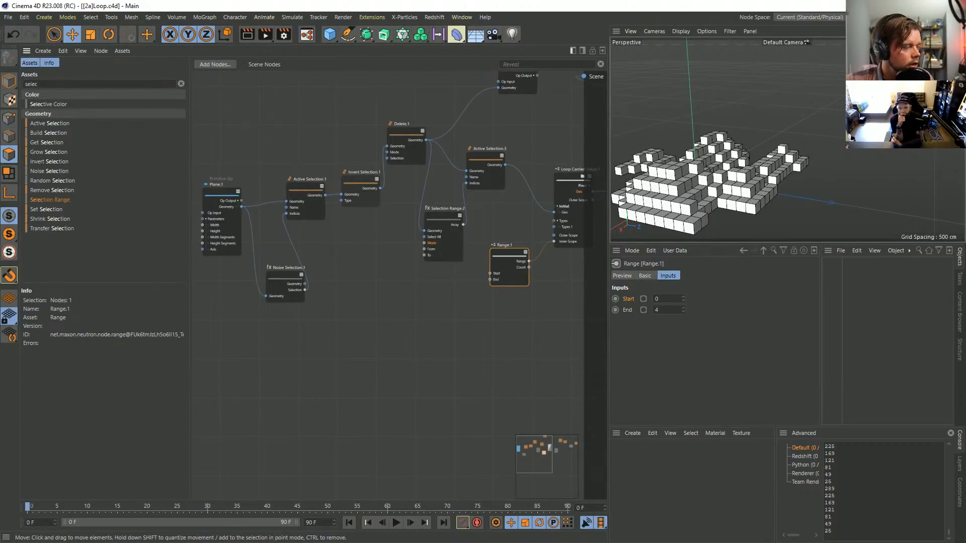
Step: Preview Active Selection.1's result by moving Geometry Op.2 below the loop, connecting it to the Scene output and feeding it that node's geometry
{"action": "left_click", "coordinate": [305, 199]}
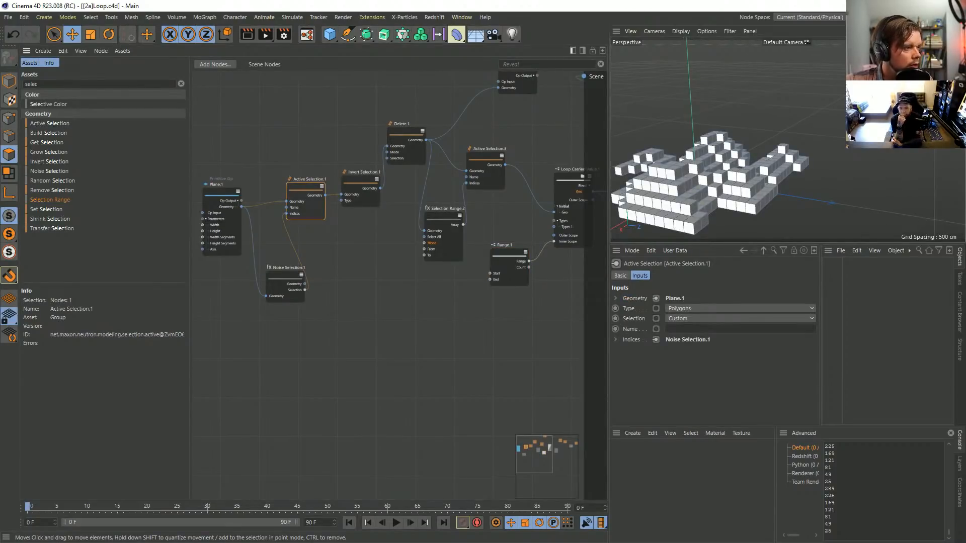
{"action": "middle_click_drag", "start_coordinate": [387, 271], "coordinate": [375, 297]}
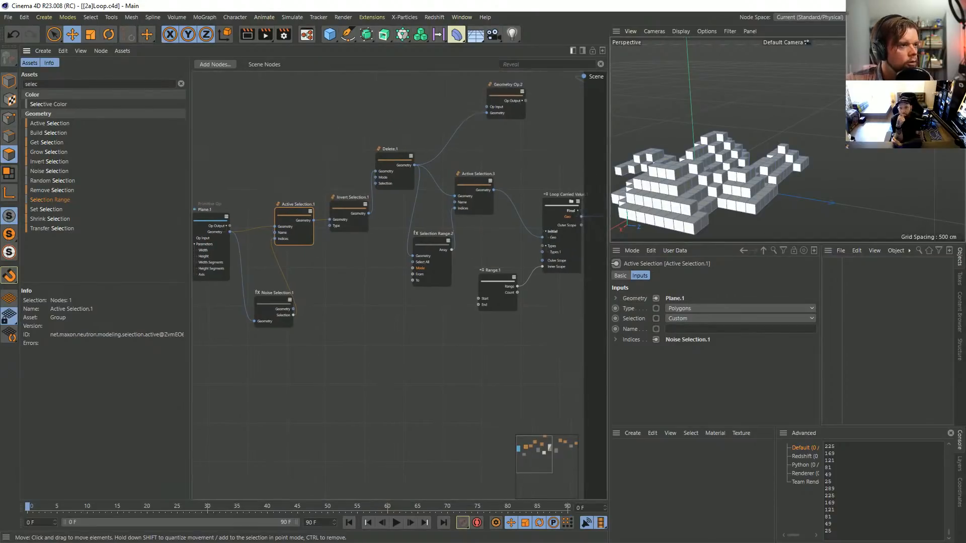
{"action": "key", "text": "ctrl+shift+a"}
{"action": "left_click_drag", "start_coordinate": [508, 86], "coordinate": [422, 333]}
{"action": "left_click", "coordinate": [423, 334]}
{"action": "mouse_move", "coordinate": [506, 95]}
{"action": "left_mouse_down"}
{"action": "mouse_move", "coordinate": [428, 351]}
{"action": "mouse_move", "coordinate": [437, 360]}
{"action": "mouse_move", "coordinate": [584, 76]}
{"action": "left_mouse_up"}
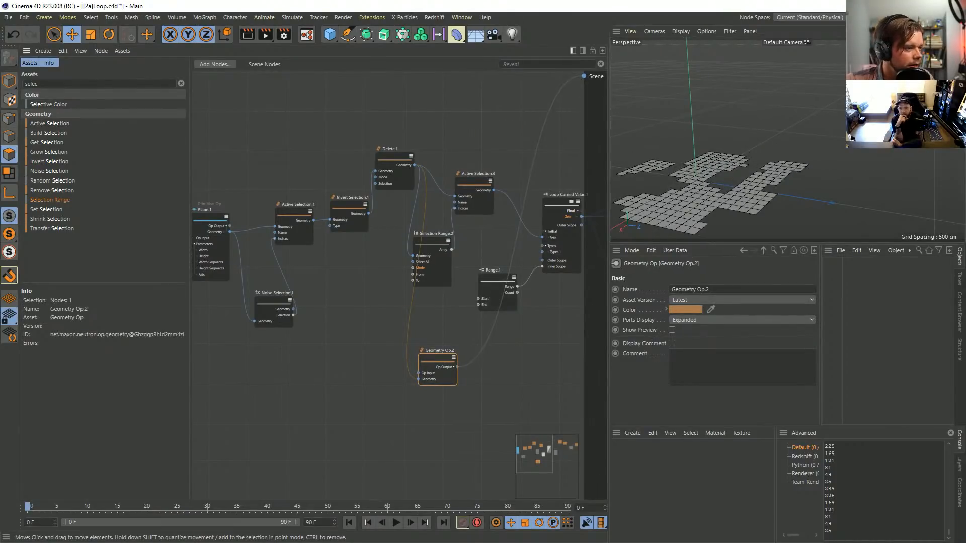
{"action": "left_click_drag", "start_coordinate": [417, 378], "coordinate": [313, 221]}
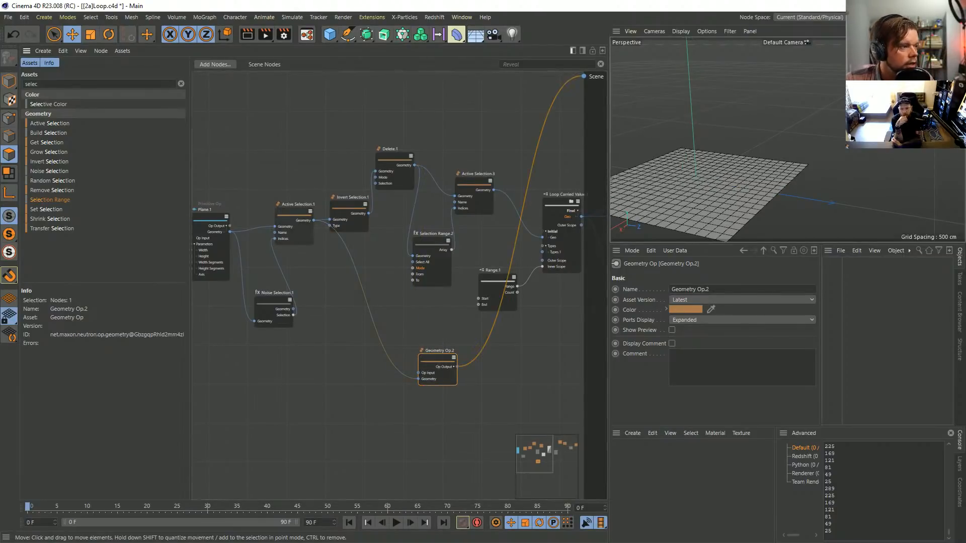
{"action": "left_click", "coordinate": [296, 212]}
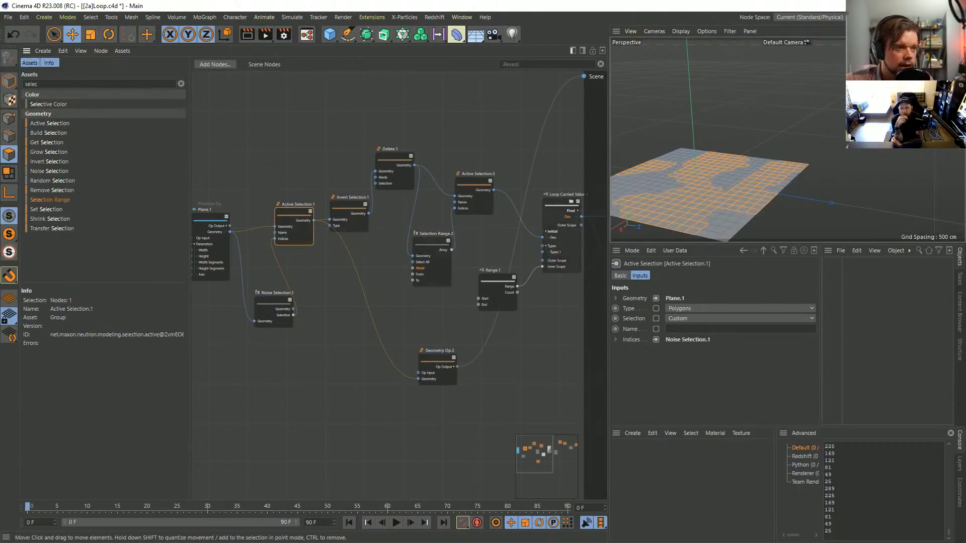
Step: Duplicate the Delete node, feed the copy from Active Selection.1 and connect its output to Geometry Op.2
{"action": "middle_click_drag", "start_coordinate": [443, 250], "coordinate": [429, 298]}
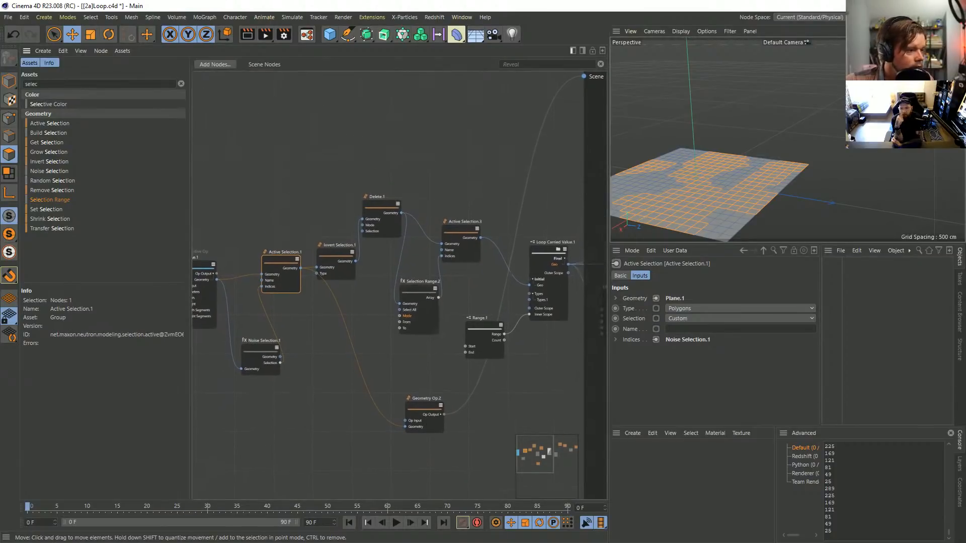
{"action": "mouse_move", "coordinate": [382, 206]}
{"action": "left_mouse_down", "text": "ctrl"}
{"action": "mouse_move", "coordinate": [365, 329]}
{"action": "mouse_move", "coordinate": [350, 341]}
{"action": "mouse_move", "coordinate": [300, 286]}
{"action": "mouse_move", "coordinate": [301, 268]}
{"action": "left_mouse_up", "text": "ctrl"}
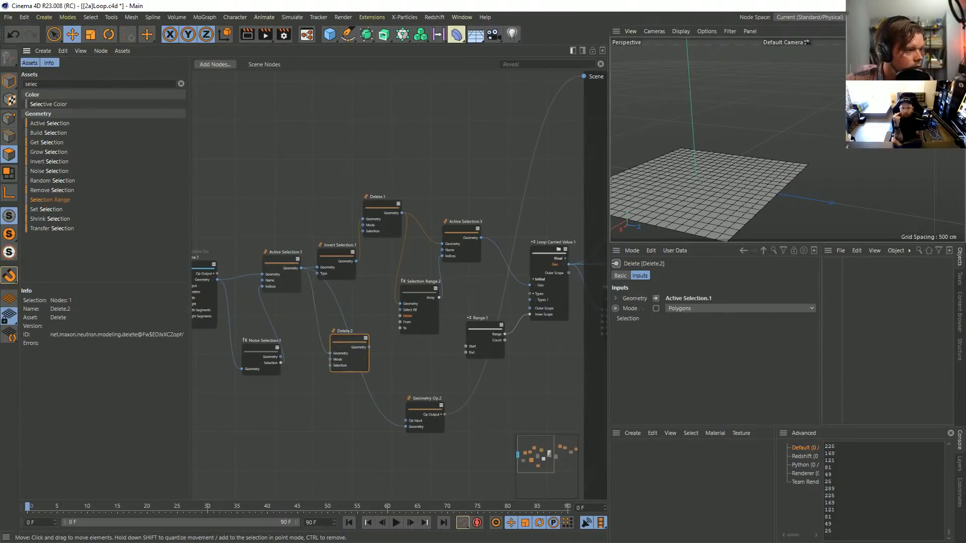
{"action": "left_click_drag", "start_coordinate": [369, 348], "coordinate": [405, 427]}
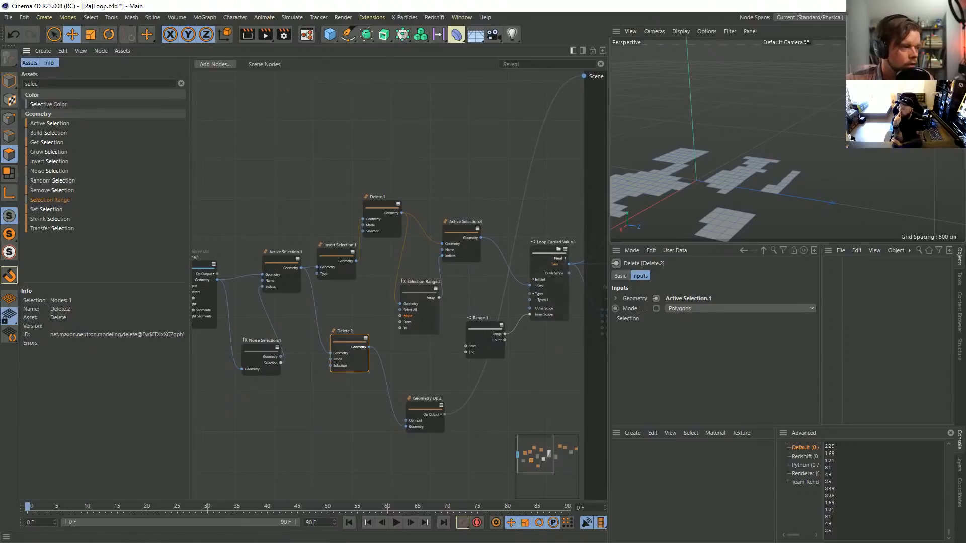
Step: Move Geometry Op.2 past the loop nodes and add a Connect node below Shrink Selection.1
{"action": "middle_click_drag", "start_coordinate": [387, 312], "coordinate": [229, 285]}
{"action": "left_click_drag", "start_coordinate": [266, 371], "coordinate": [519, 338]}
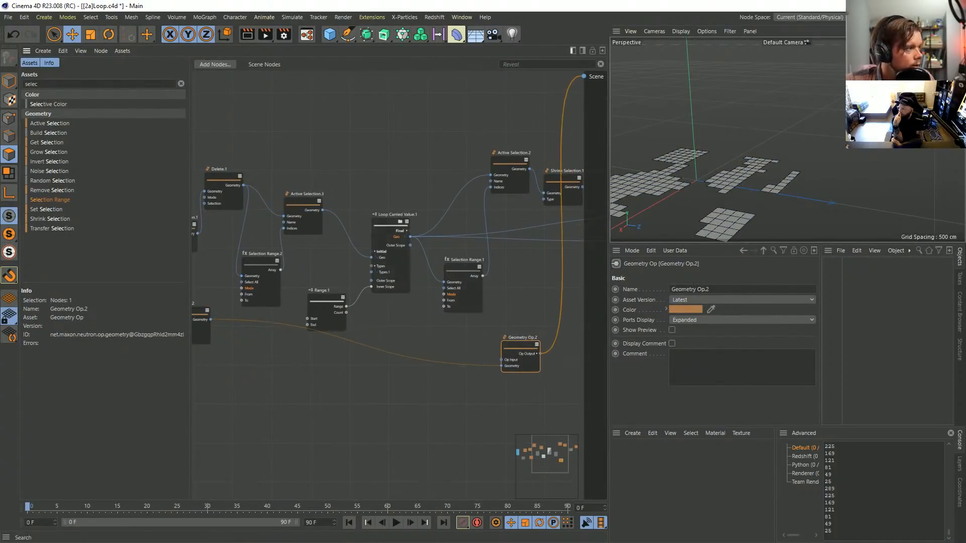
{"action": "double_click", "coordinate": [36, 84]}
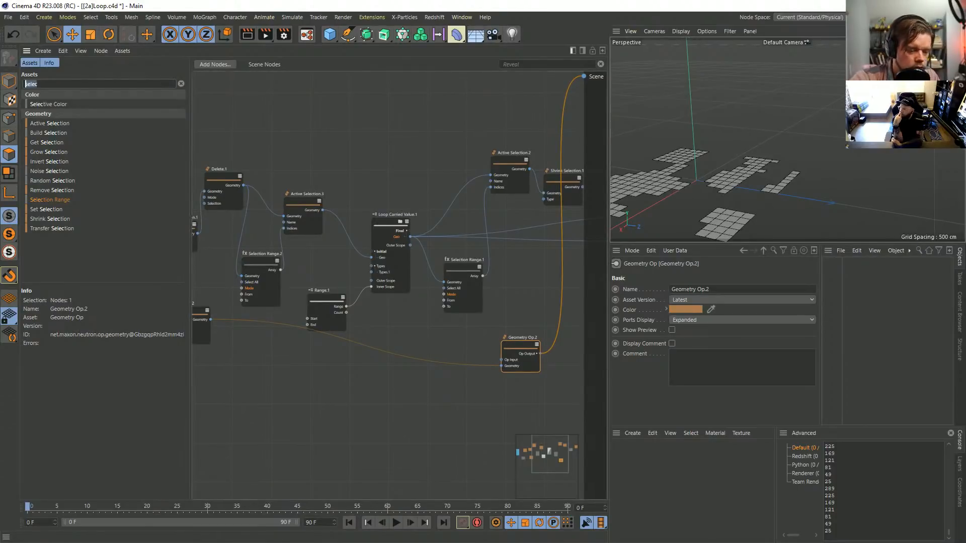
{"action": "type", "text": "conn"}
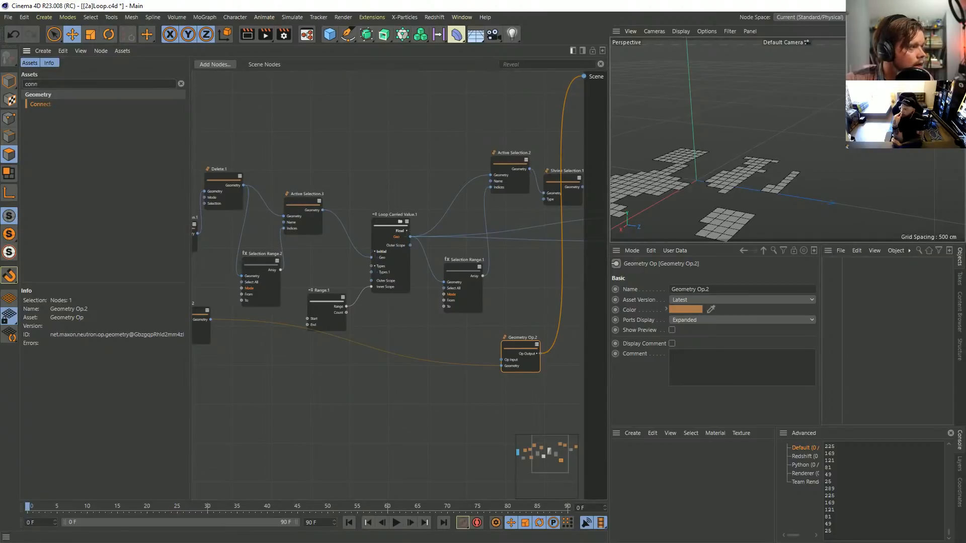
{"action": "left_click_drag", "start_coordinate": [40, 104], "coordinate": [578, 263]}
{"action": "middle_click_drag", "start_coordinate": [578, 263], "coordinate": [522, 279]}
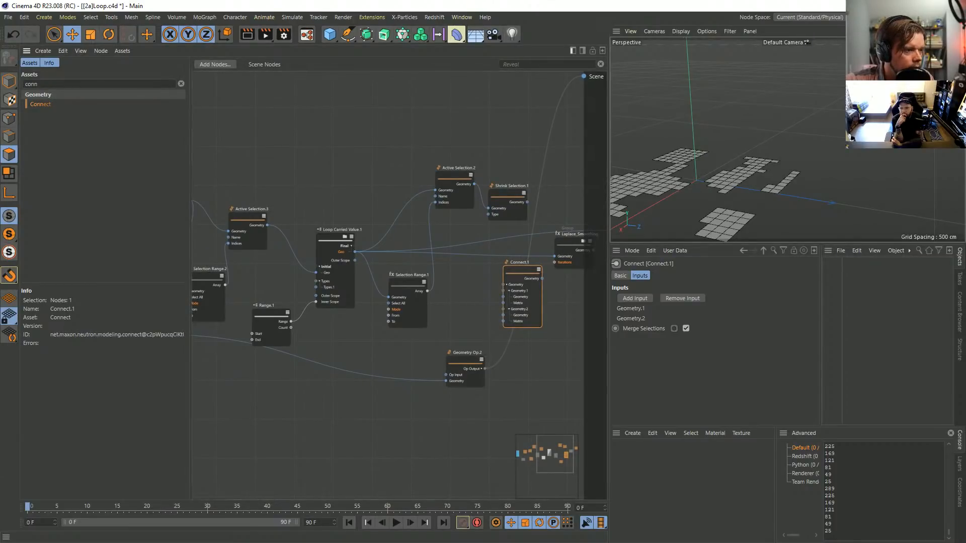
Step: Connect Loop Carried Value's Geo to the Connect node's Geometry.1 input and Delete.2's geometry to its Geometry.2 input
{"action": "left_click", "coordinate": [490, 354]}
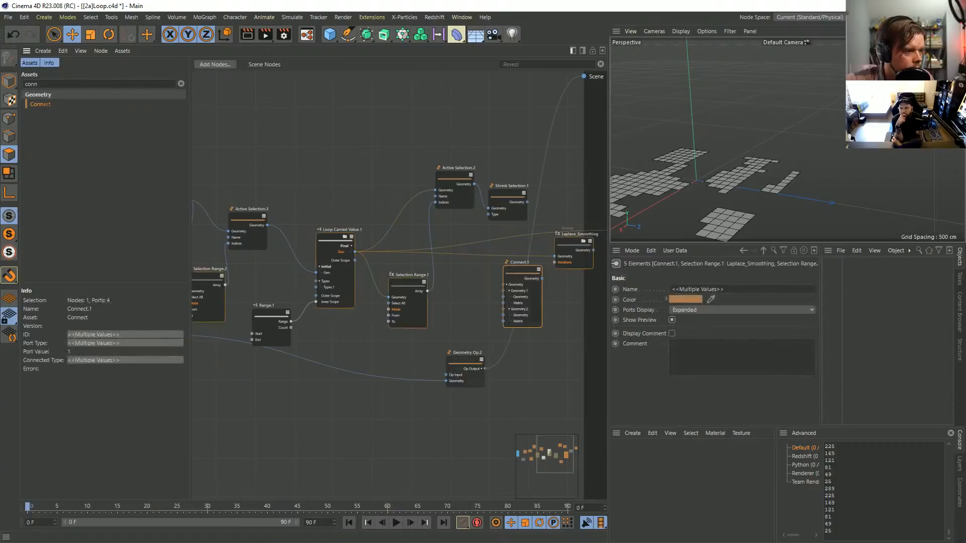
{"action": "middle_click_drag", "start_coordinate": [383, 282], "coordinate": [458, 284]}
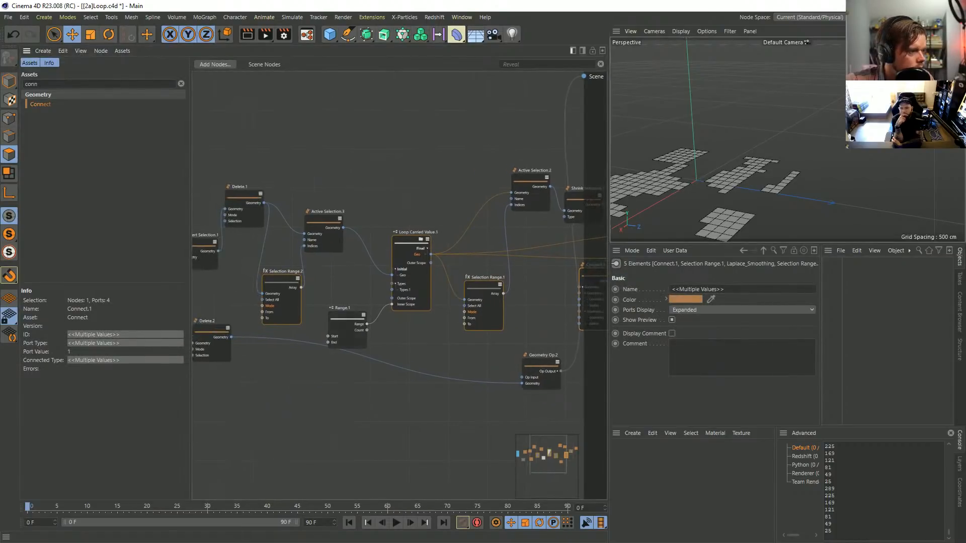
{"action": "left_click_drag", "start_coordinate": [230, 337], "coordinate": [525, 317]}
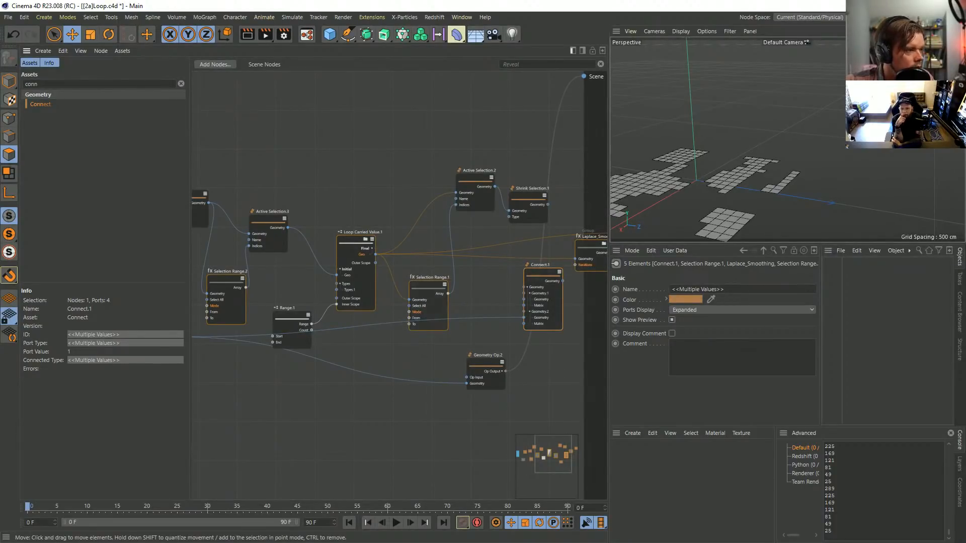
{"action": "left_click_drag", "start_coordinate": [375, 254], "coordinate": [523, 299]}
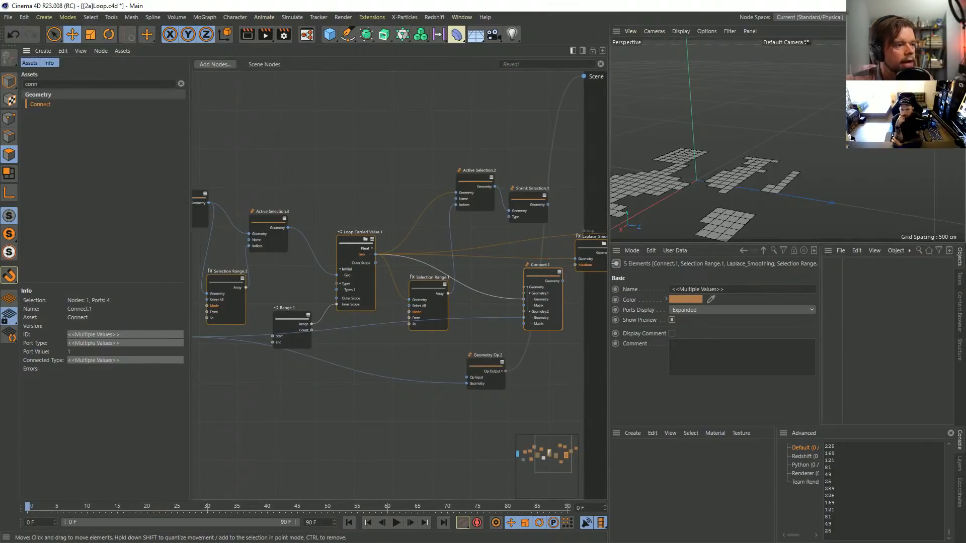
Step: Feed the Connect node's geometry into Geometry Op.1, attach that to the Scene output and place it beside Connect
{"action": "middle_click_drag", "start_coordinate": [524, 299], "coordinate": [405, 292]}
{"action": "left_click_drag", "start_coordinate": [423, 274], "coordinate": [517, 226]}
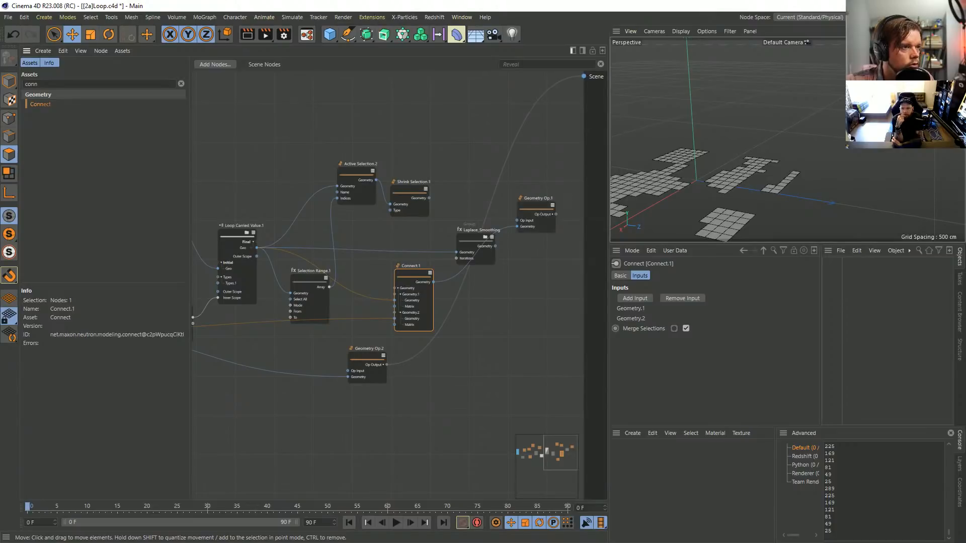
{"action": "left_click_drag", "start_coordinate": [556, 214], "coordinate": [583, 77]}
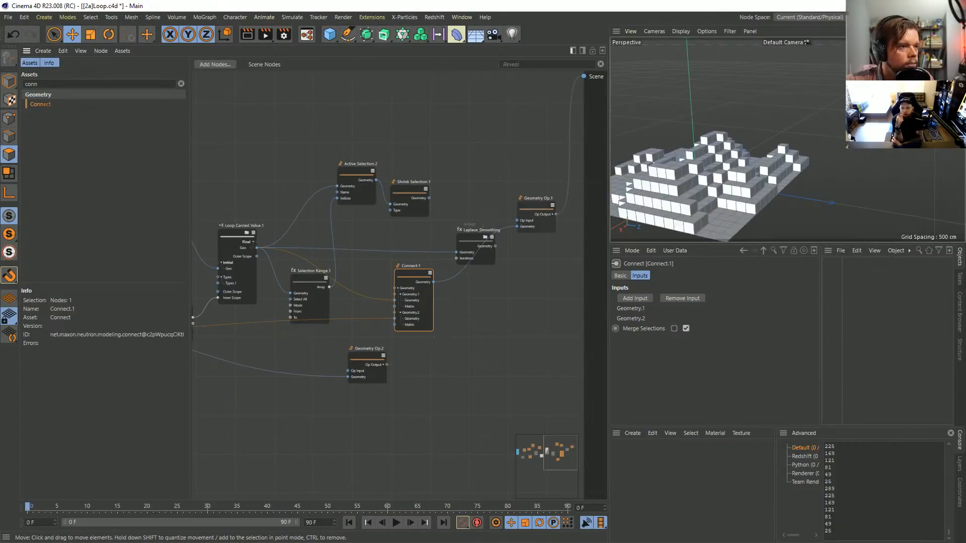
{"action": "left_click_drag", "start_coordinate": [535, 199], "coordinate": [530, 261]}
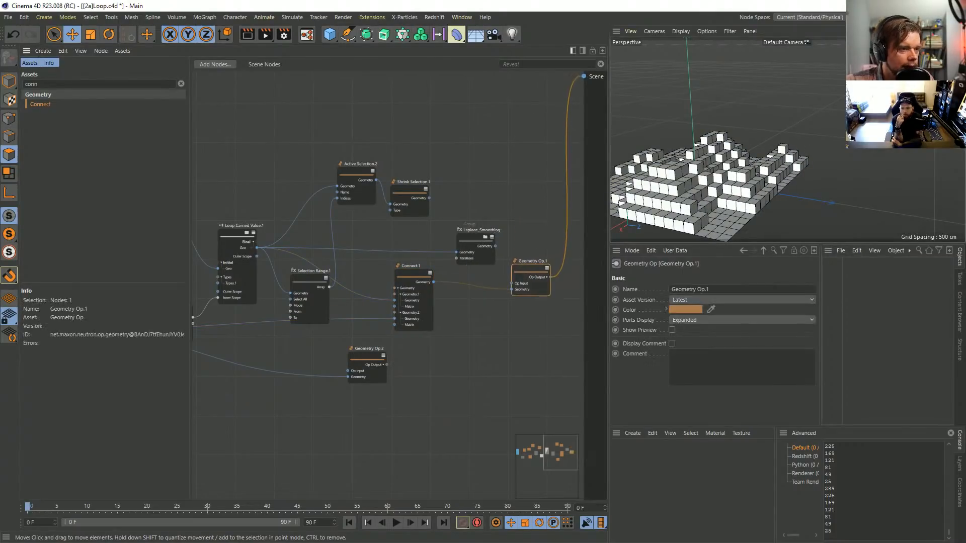
{"action": "left_click", "coordinate": [414, 276]}
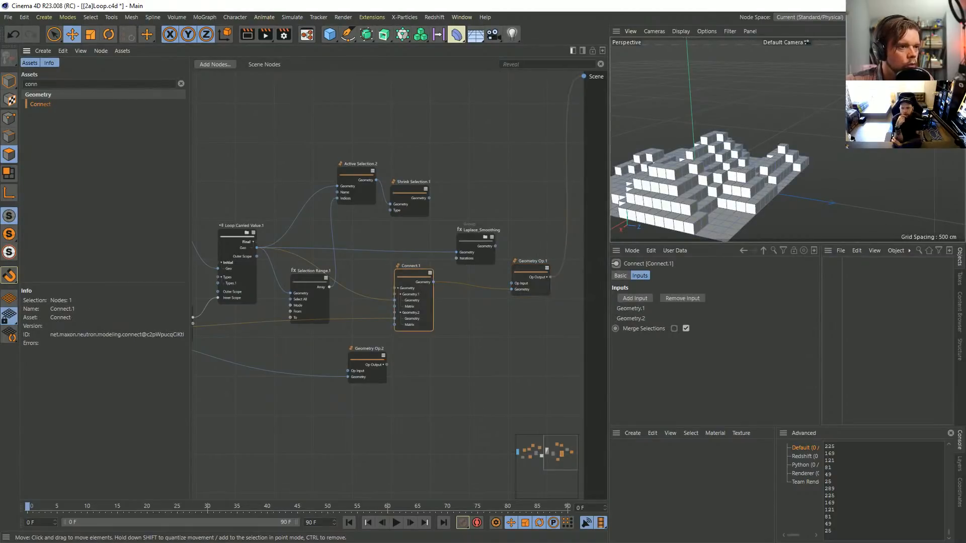
{"action": "left_click_drag", "start_coordinate": [714, 146], "coordinate": [722, 188], "text": "alt"}
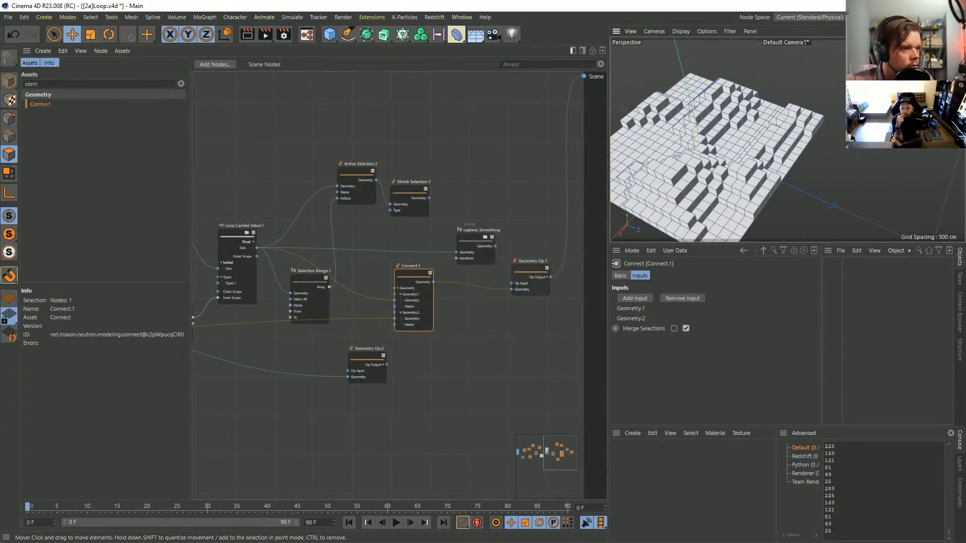
{"action": "left_click_drag", "start_coordinate": [529, 261], "coordinate": [553, 258]}
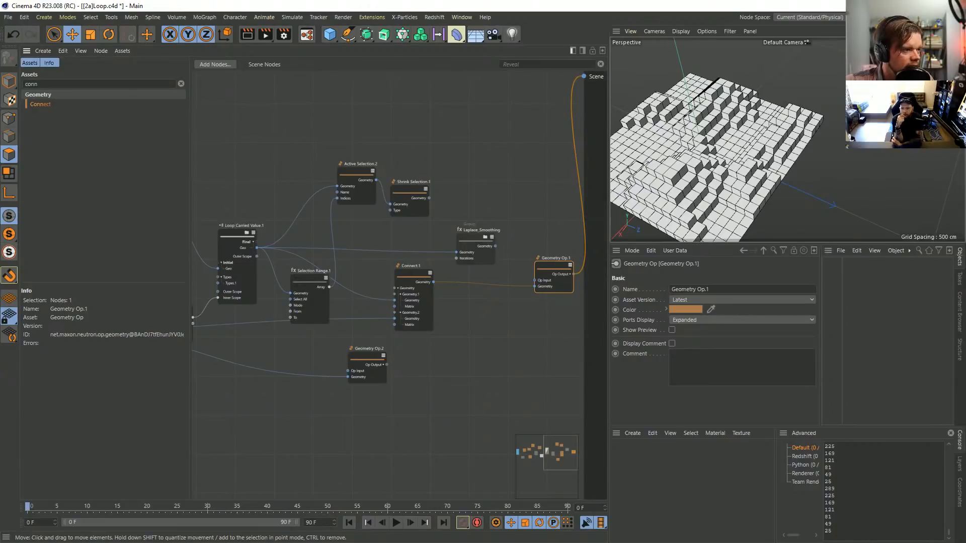
Step: Route Connect.1's geometry through Laplace_Smoothing into Geometry Op.1 and place the smoothing node in line between them
{"action": "left_click_drag", "start_coordinate": [433, 282], "coordinate": [456, 252]}
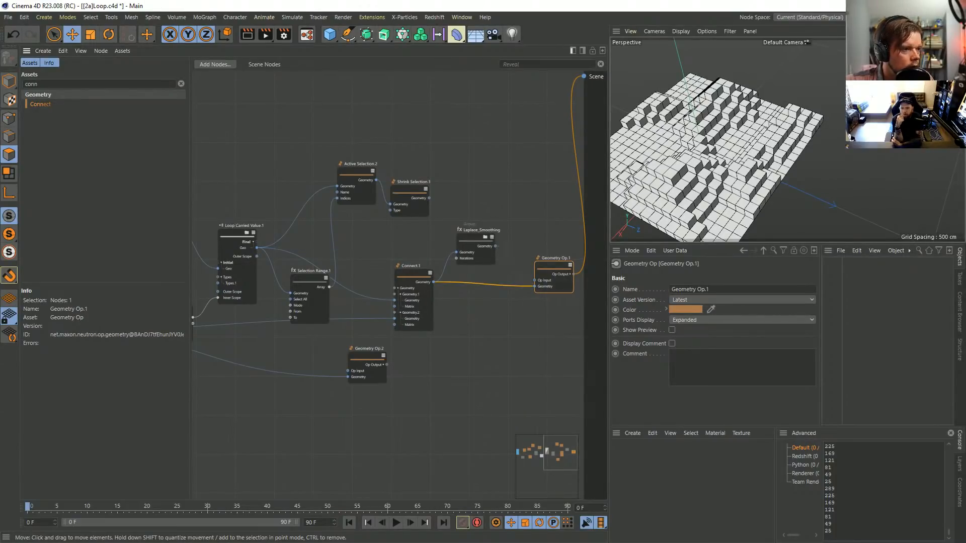
{"action": "double_click", "coordinate": [519, 285]}
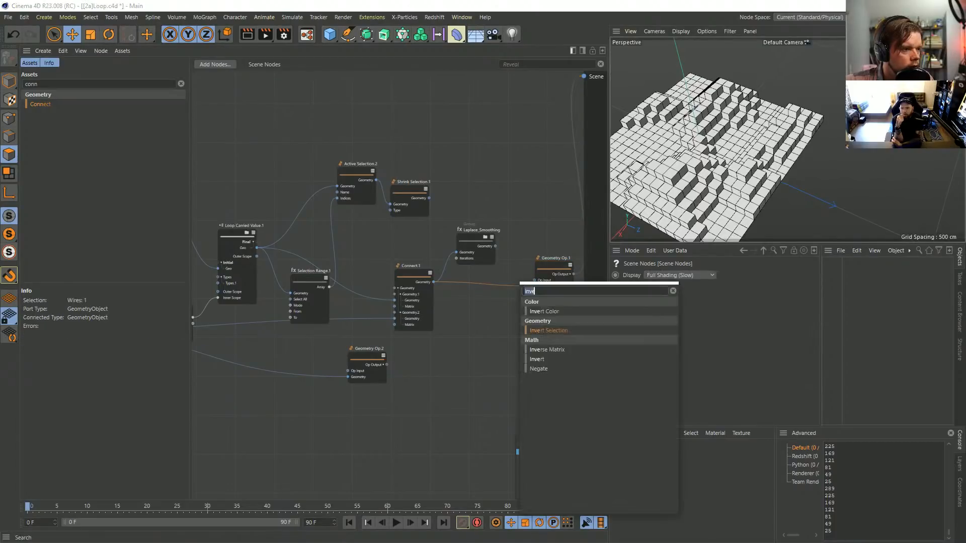
{"action": "key", "text": "Escape"}
{"action": "scroll", "coordinate": [495, 288], "scroll_direction": "up", "scroll_amount": 3}
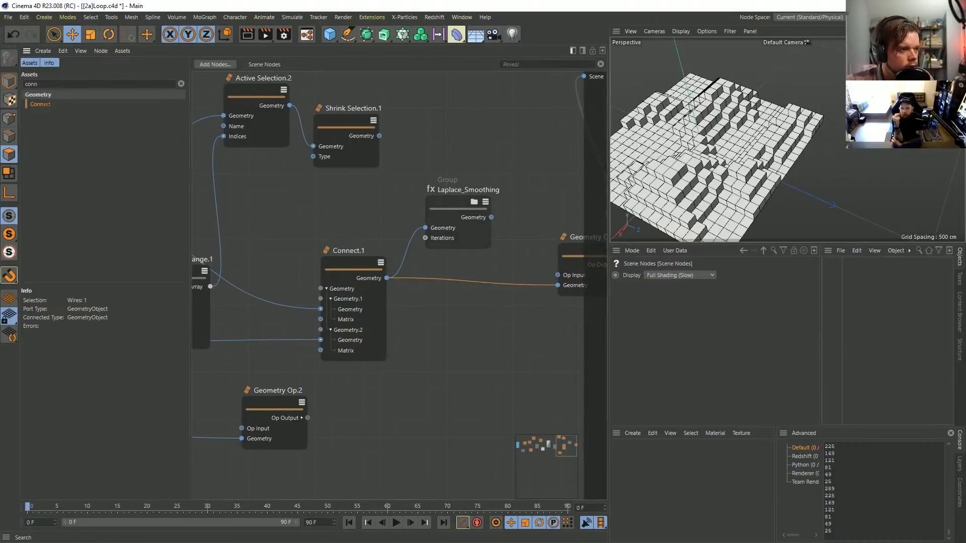
{"action": "left_click_drag", "start_coordinate": [490, 217], "coordinate": [558, 285]}
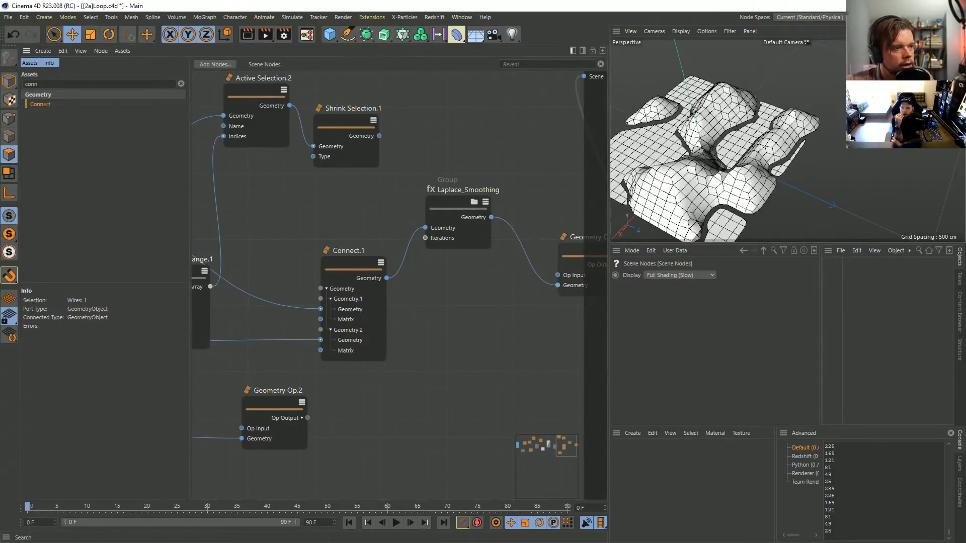
{"action": "left_click_drag", "start_coordinate": [714, 156], "coordinate": [690, 128], "text": "alt"}
{"action": "left_click_drag", "start_coordinate": [709, 194], "coordinate": [755, 186], "text": "alt"}
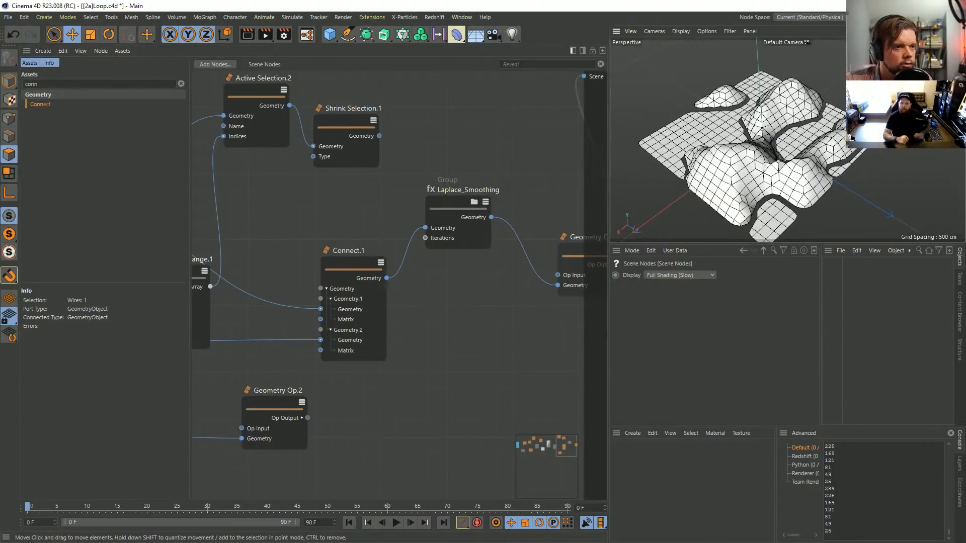
{"action": "mouse_move", "coordinate": [755, 187]}
{"action": "left_mouse_down", "text": "alt"}
{"action": "mouse_move", "coordinate": [769, 151]}
{"action": "mouse_move", "coordinate": [789, 179]}
{"action": "mouse_move", "coordinate": [800, 171]}
{"action": "mouse_move", "coordinate": [762, 191]}
{"action": "mouse_move", "coordinate": [755, 171]}
{"action": "mouse_move", "coordinate": [745, 183]}
{"action": "left_mouse_up", "text": "alt"}
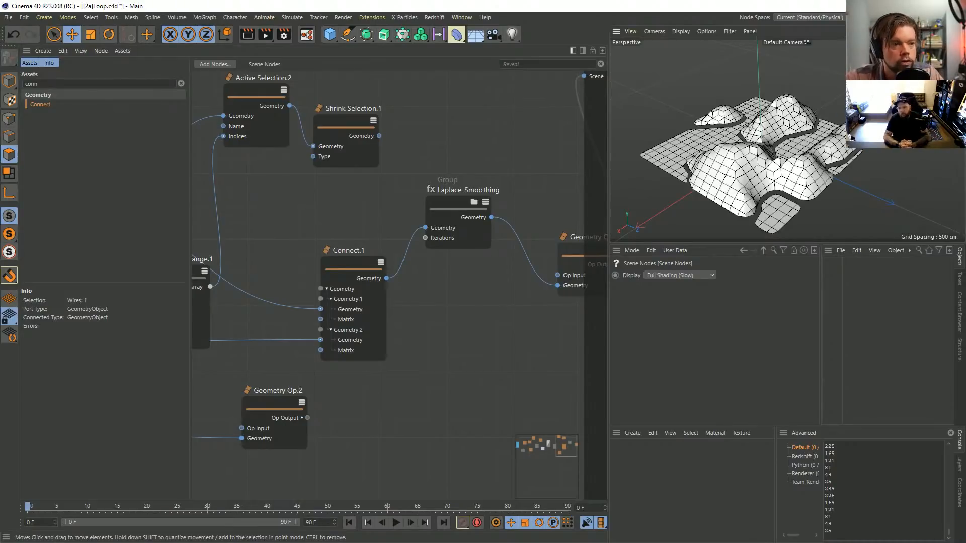
{"action": "left_click_drag", "start_coordinate": [755, 181], "coordinate": [727, 166], "text": "alt"}
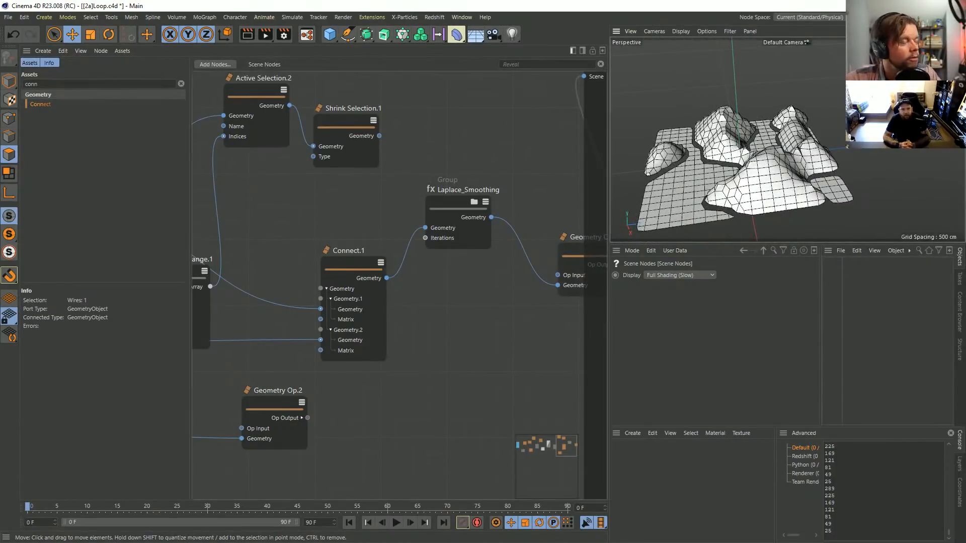
{"action": "left_click_drag", "start_coordinate": [453, 207], "coordinate": [454, 249]}
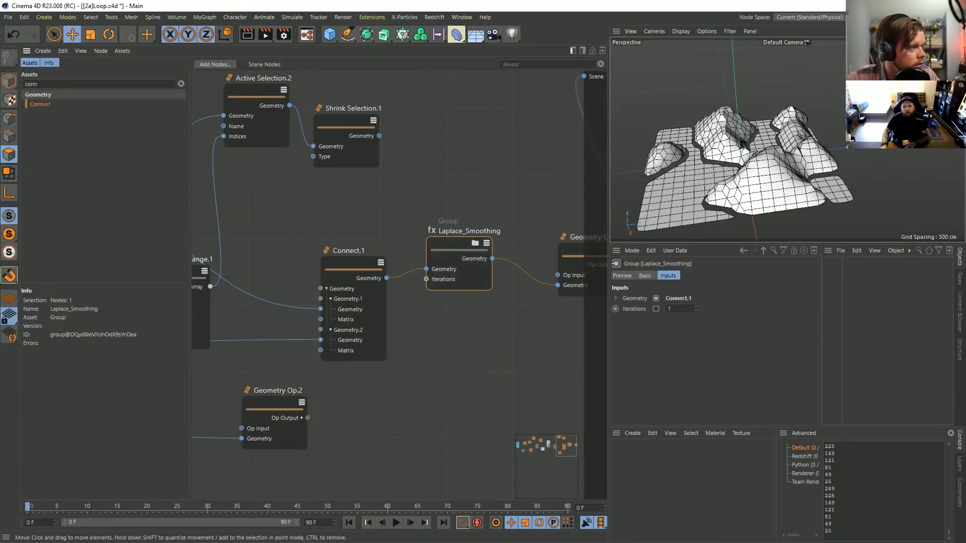
Step: Clear the asset search, deselect all nodes and save the scene file
{"action": "left_click", "coordinate": [181, 83]}
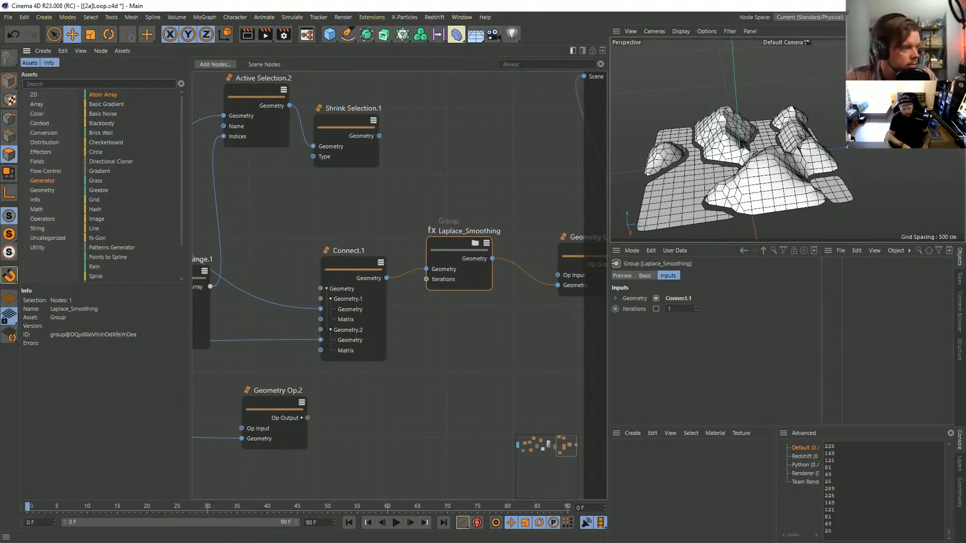
{"action": "key", "text": "ctrl+shift+a"}
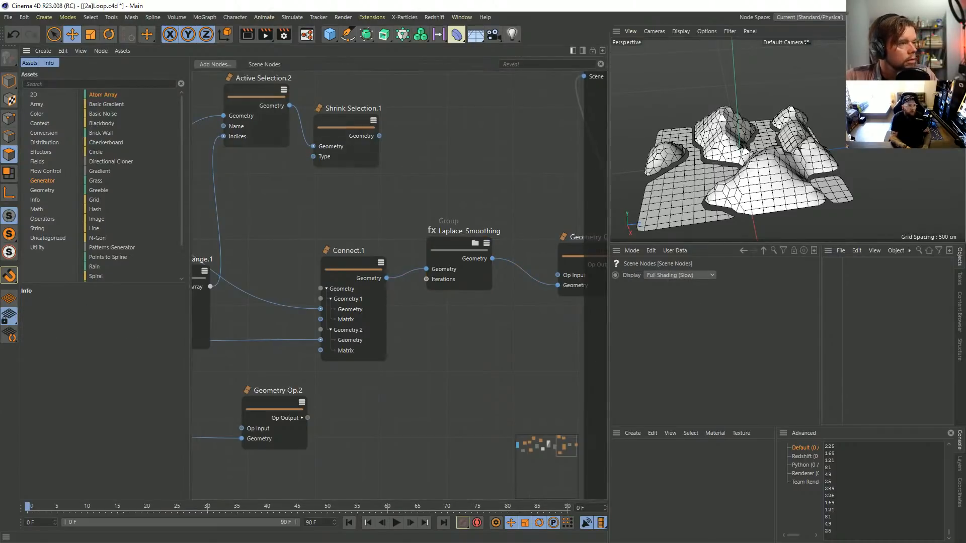
{"action": "key", "text": "ctrl+s"}
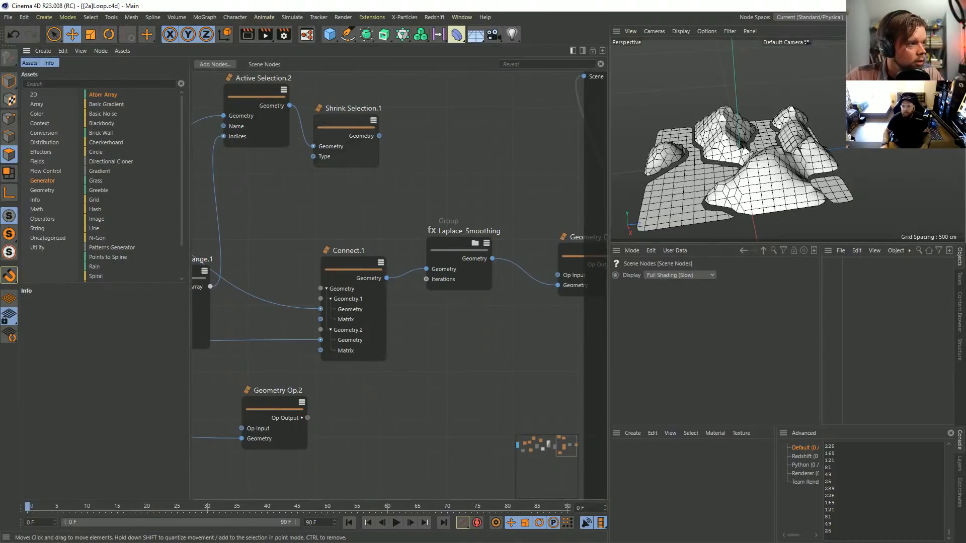
Step: Move the Shrink Selection.1 node so its geometry input lines up with Active Selection.2's output
{"action": "left_click_drag", "start_coordinate": [347, 121], "coordinate": [367, 132]}
{"action": "key", "text": "ctrl+shift+a"}
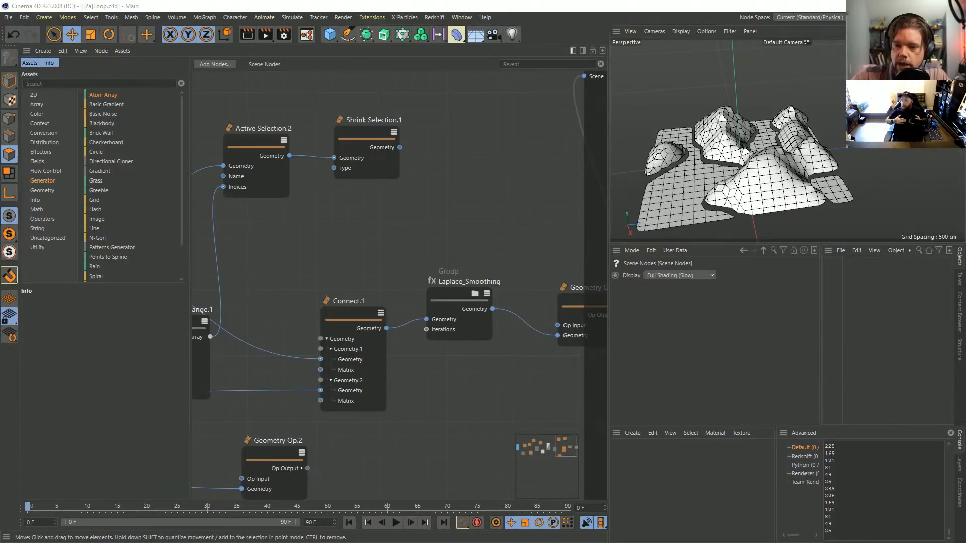
{"action": "right_click", "coordinate": [421, 230]}
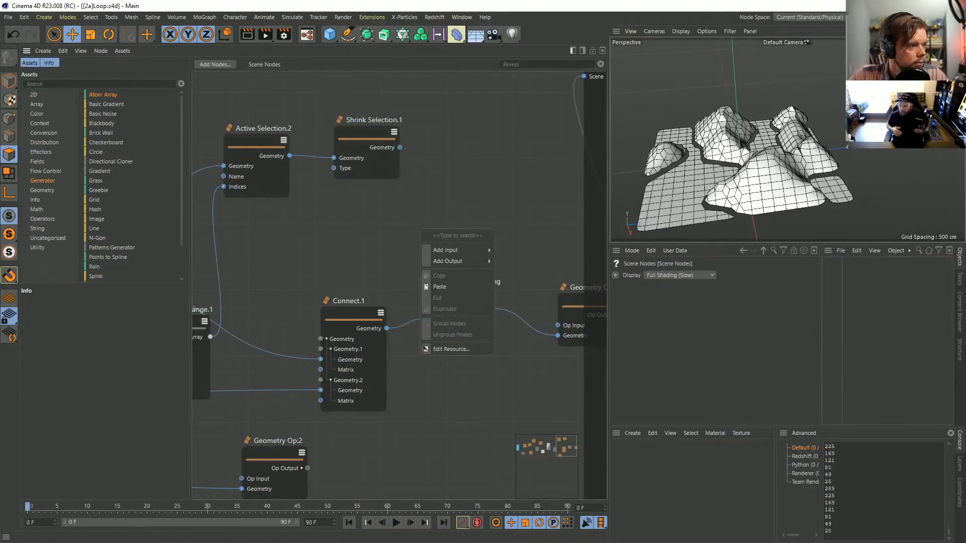
{"action": "key", "text": "Escape"}
{"action": "scroll", "coordinate": [380, 207], "scroll_direction": "down", "scroll_amount": 3}
{"action": "scroll", "coordinate": [311, 189], "scroll_direction": "up", "scroll_amount": 5}
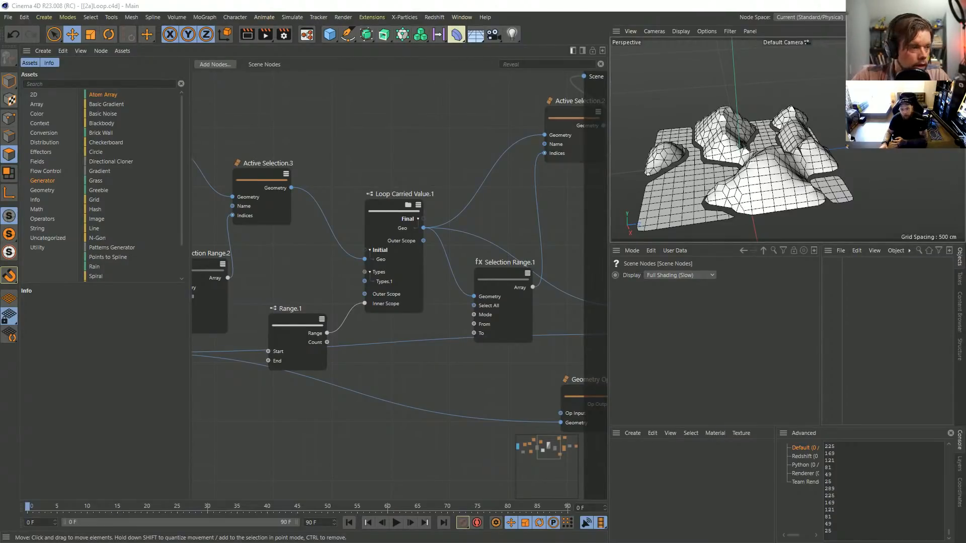
{"action": "right_click", "coordinate": [383, 164]}
{"action": "left_click", "coordinate": [373, 138]}
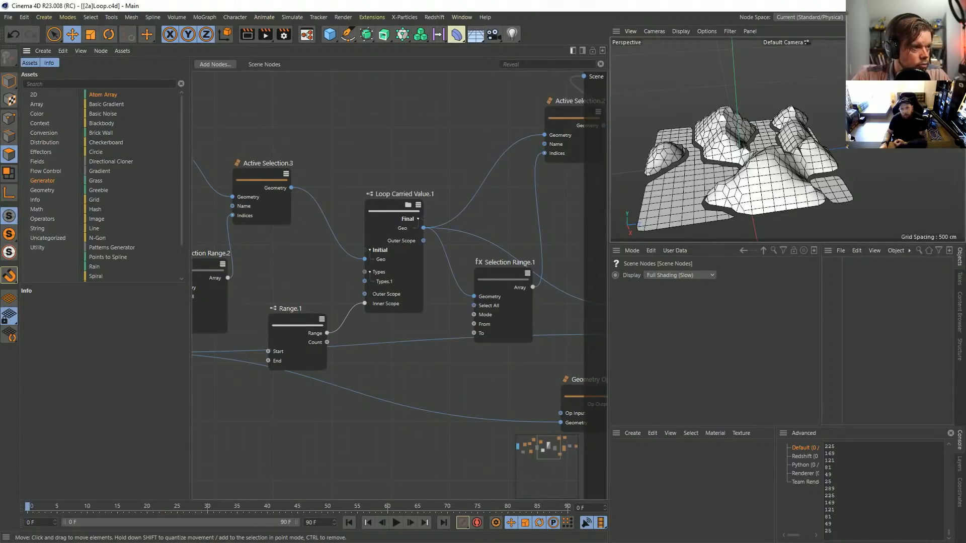
{"action": "scroll", "coordinate": [373, 138], "scroll_direction": "down", "scroll_amount": 1}
{"action": "scroll", "coordinate": [391, 147], "scroll_direction": "down", "scroll_amount": 2}
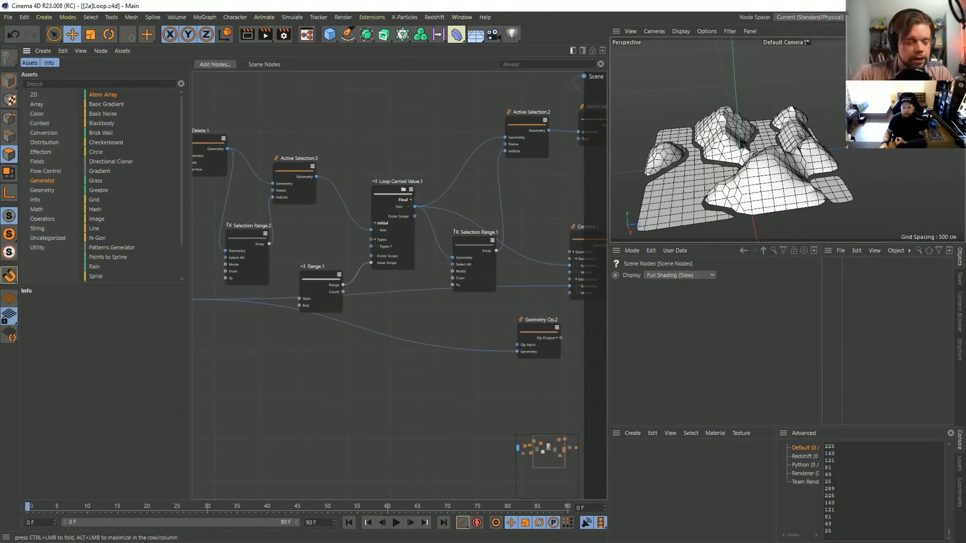
{"action": "scroll", "coordinate": [386, 142], "scroll_direction": "up", "scroll_amount": 3}
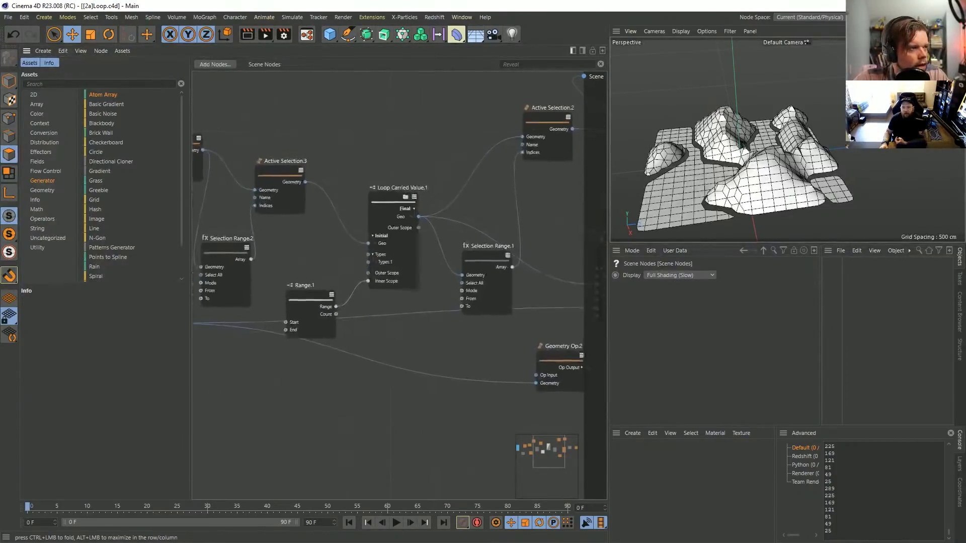